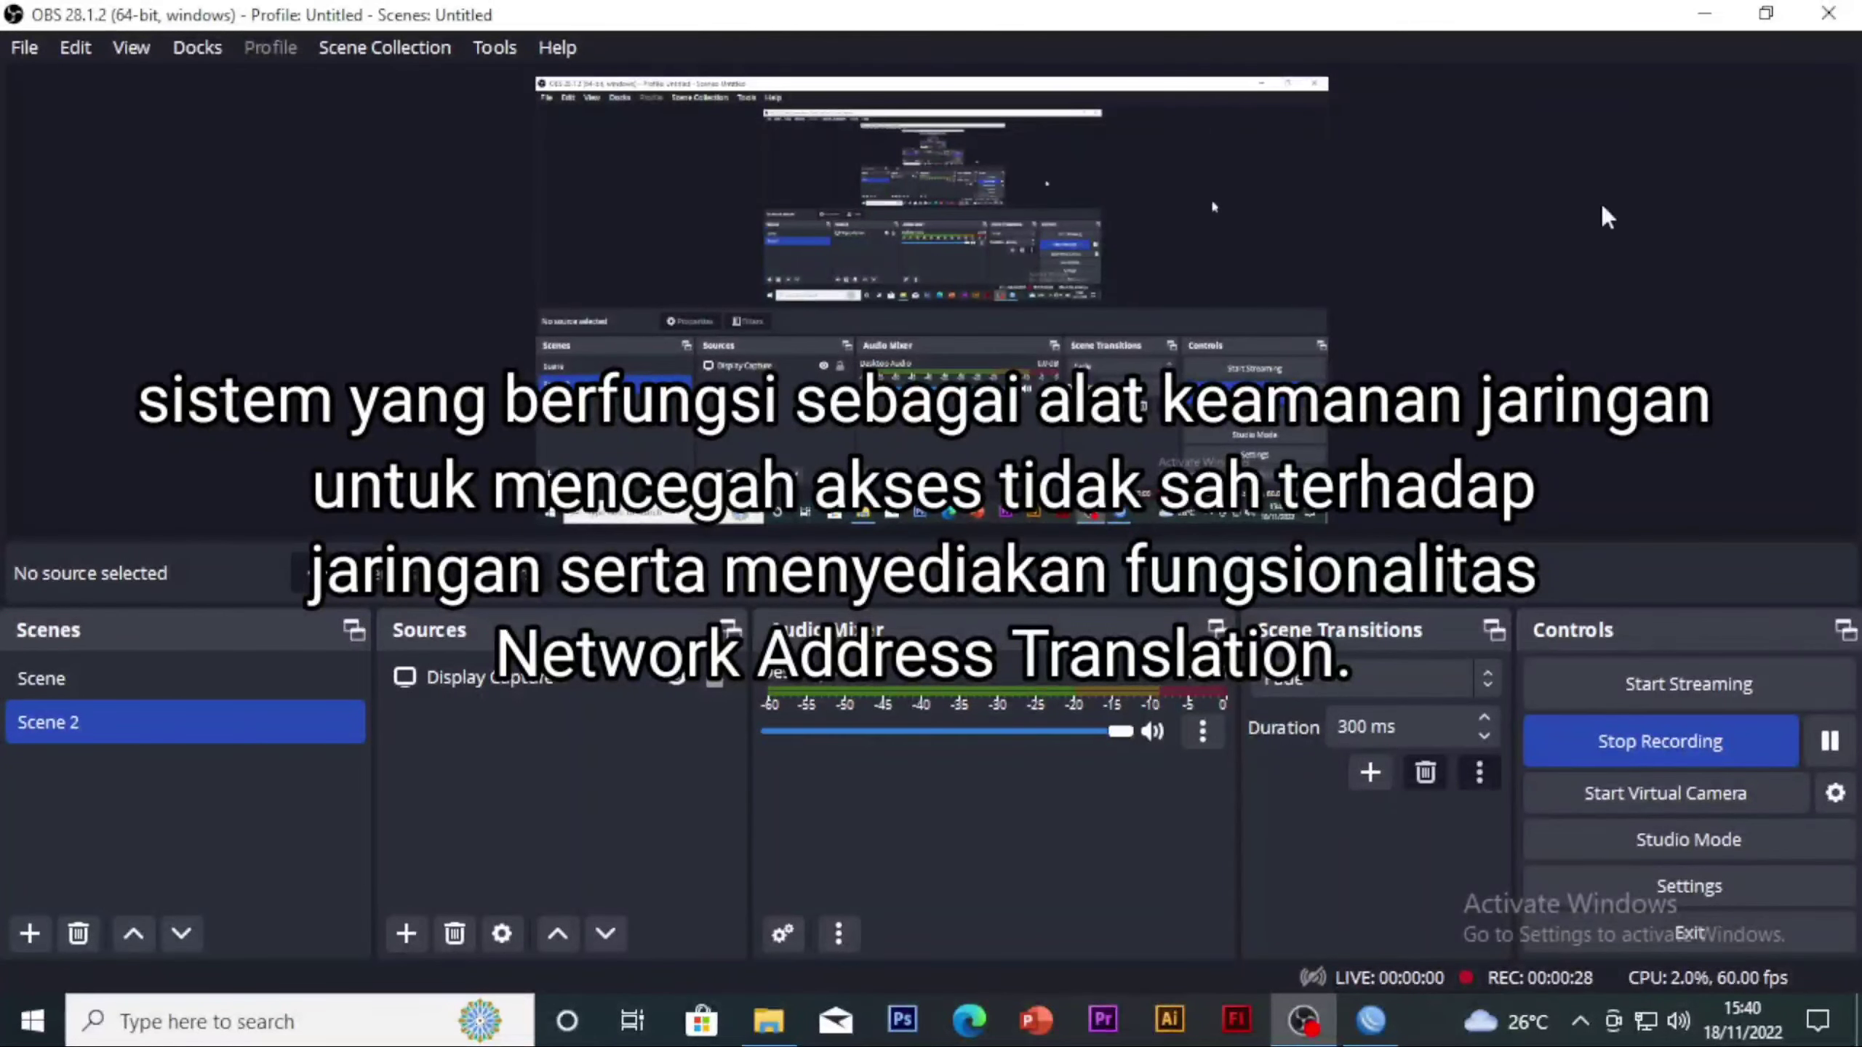
# Switch to WinBox, open the router's interface list and select the ether2-lan interface
pyautogui.click(1705, 14)
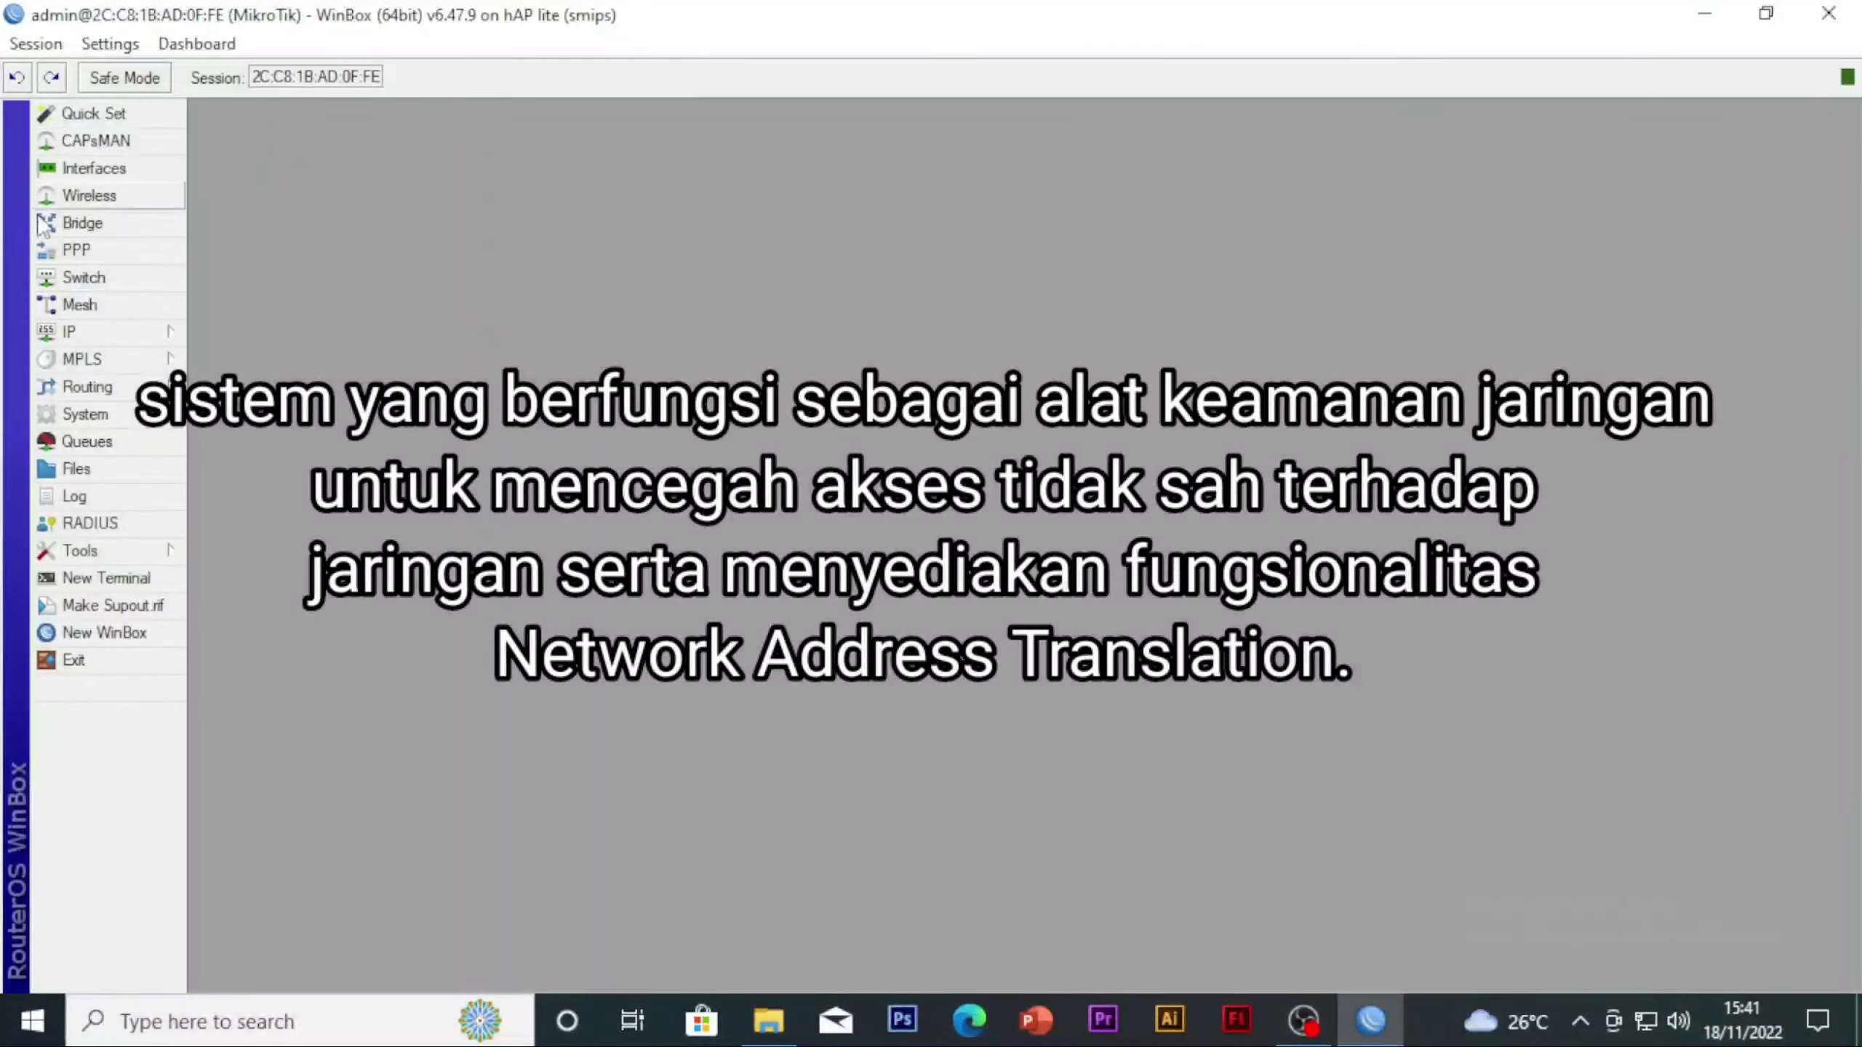
pyautogui.click(119, 167)
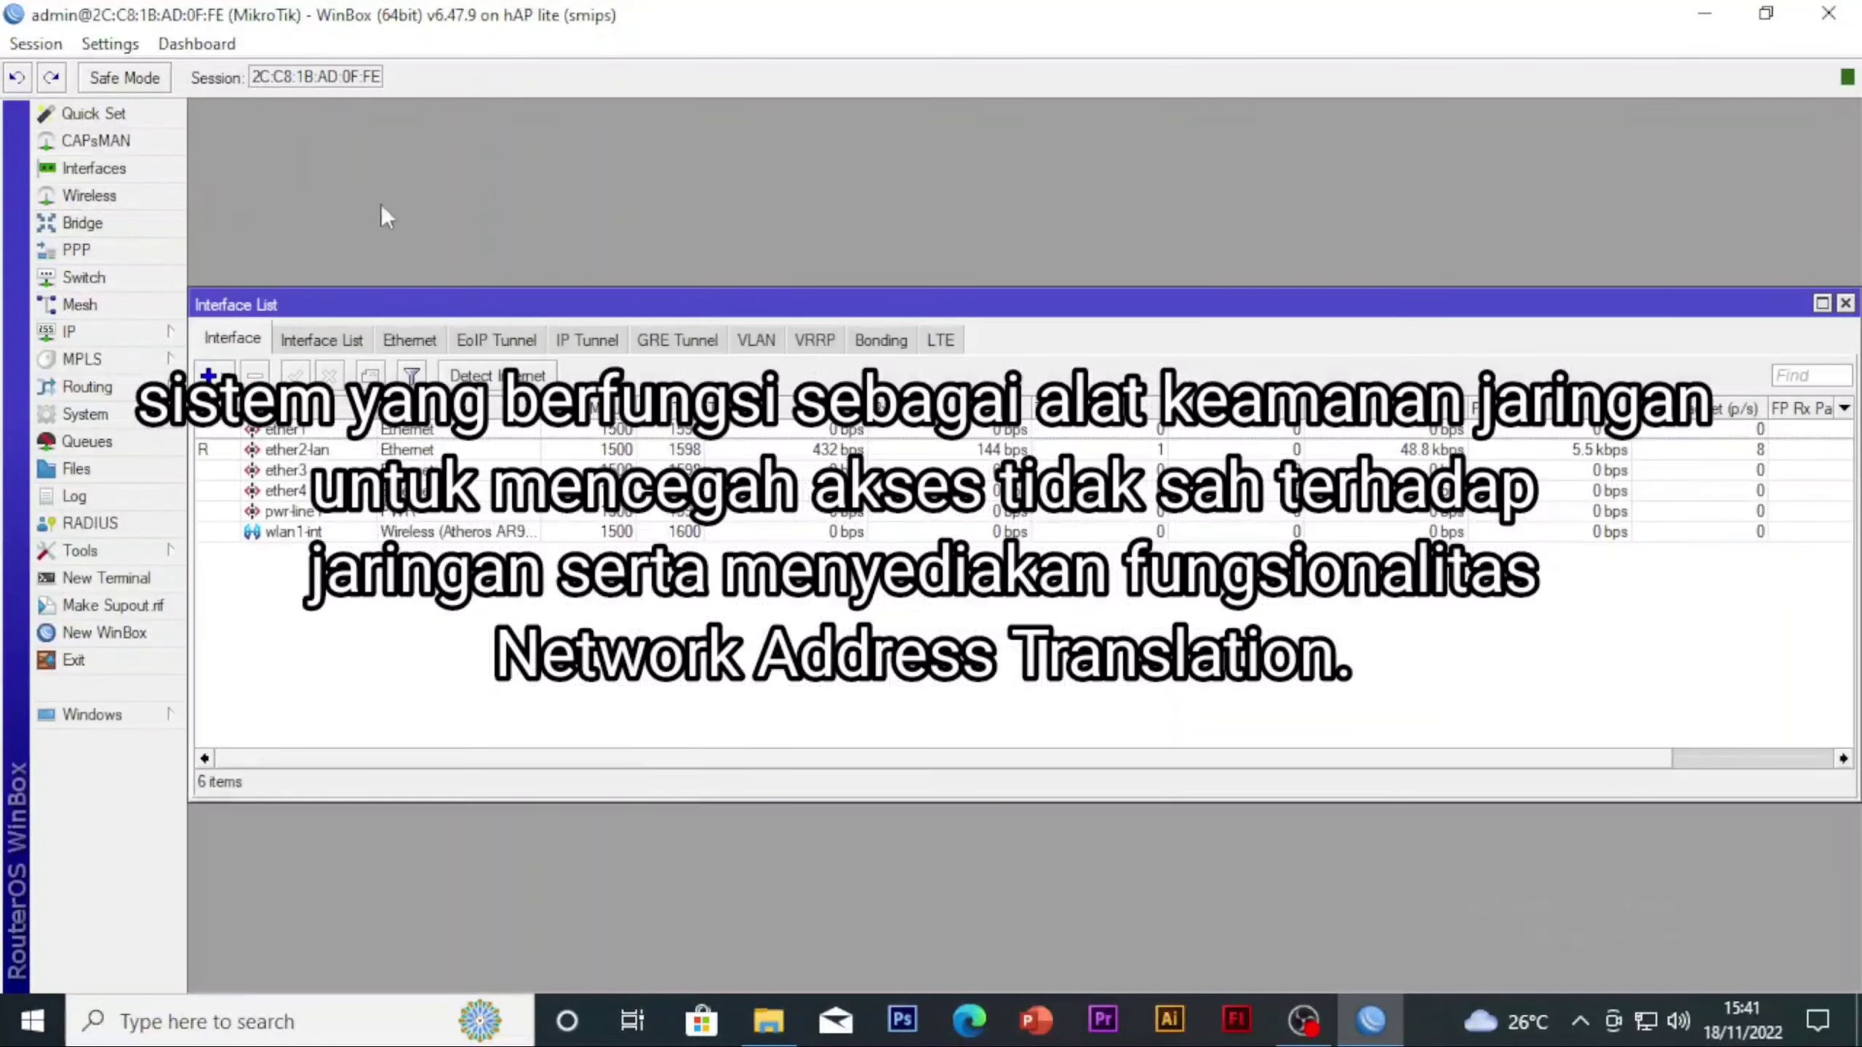
pyautogui.click(321, 451)
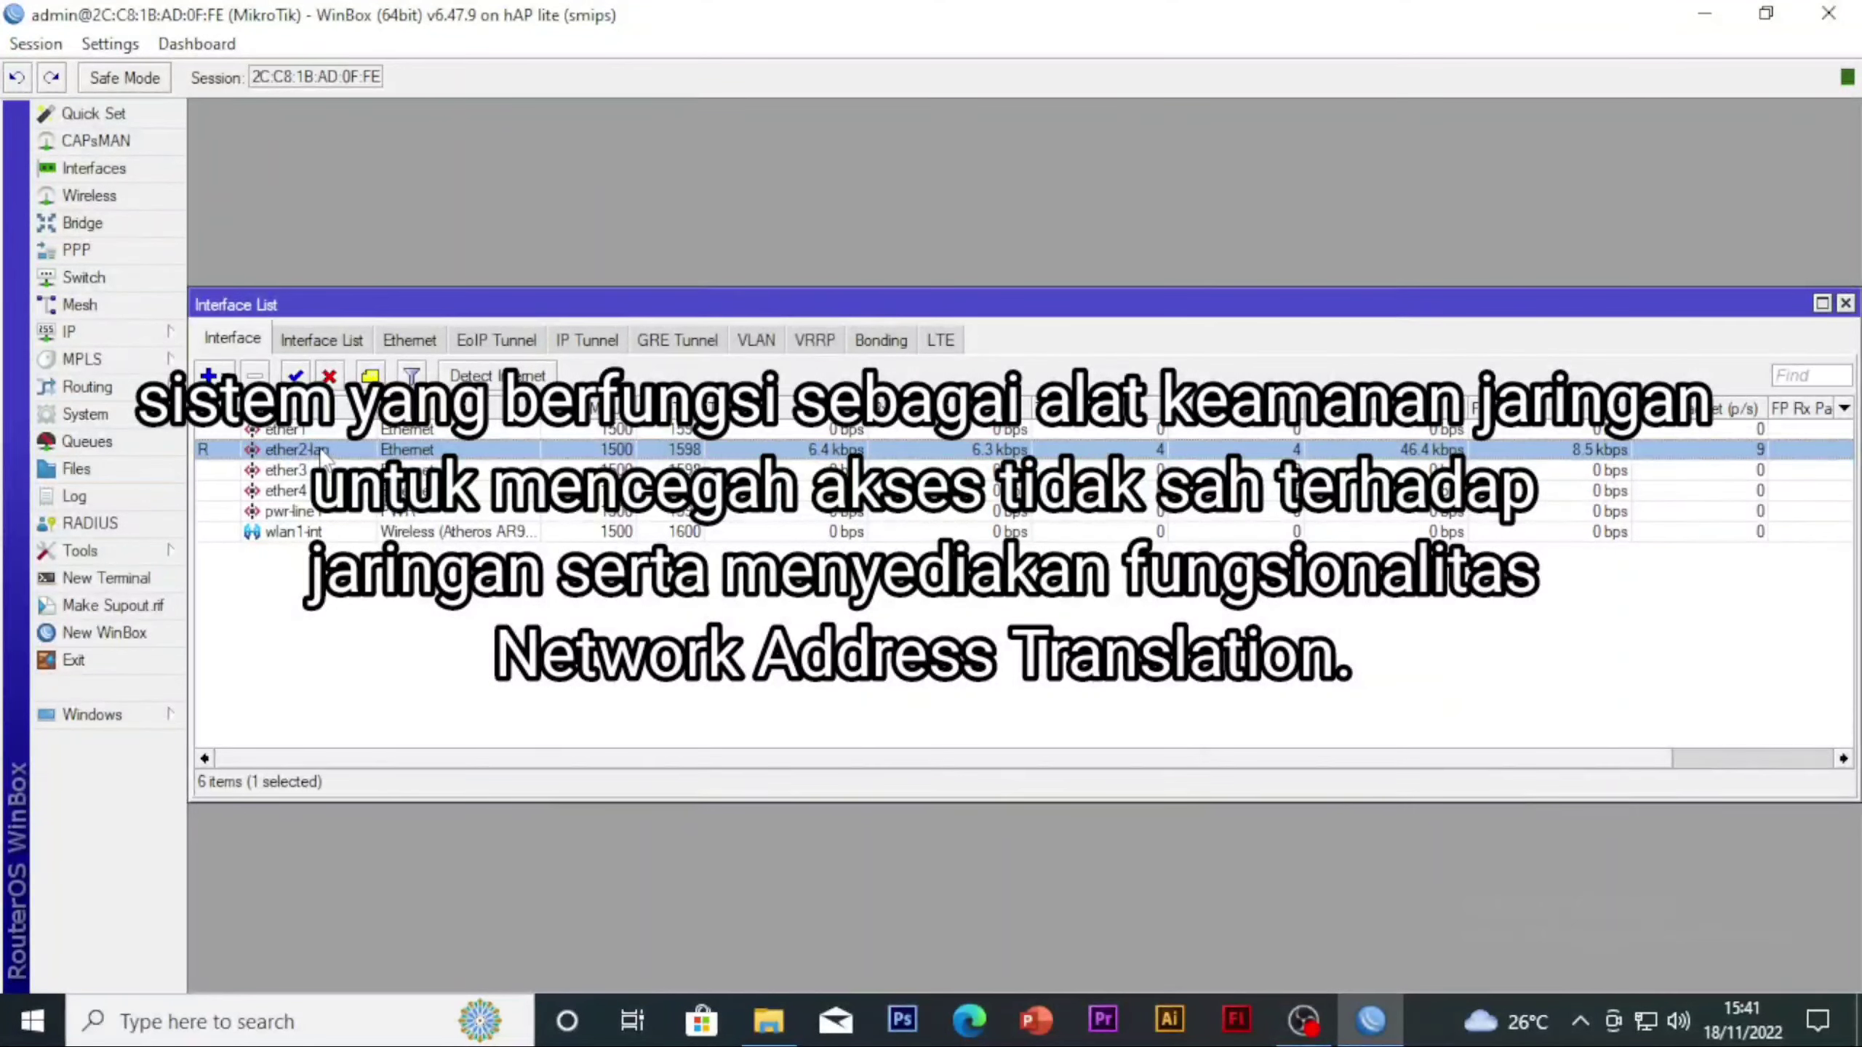
pyautogui.click(22, 53)
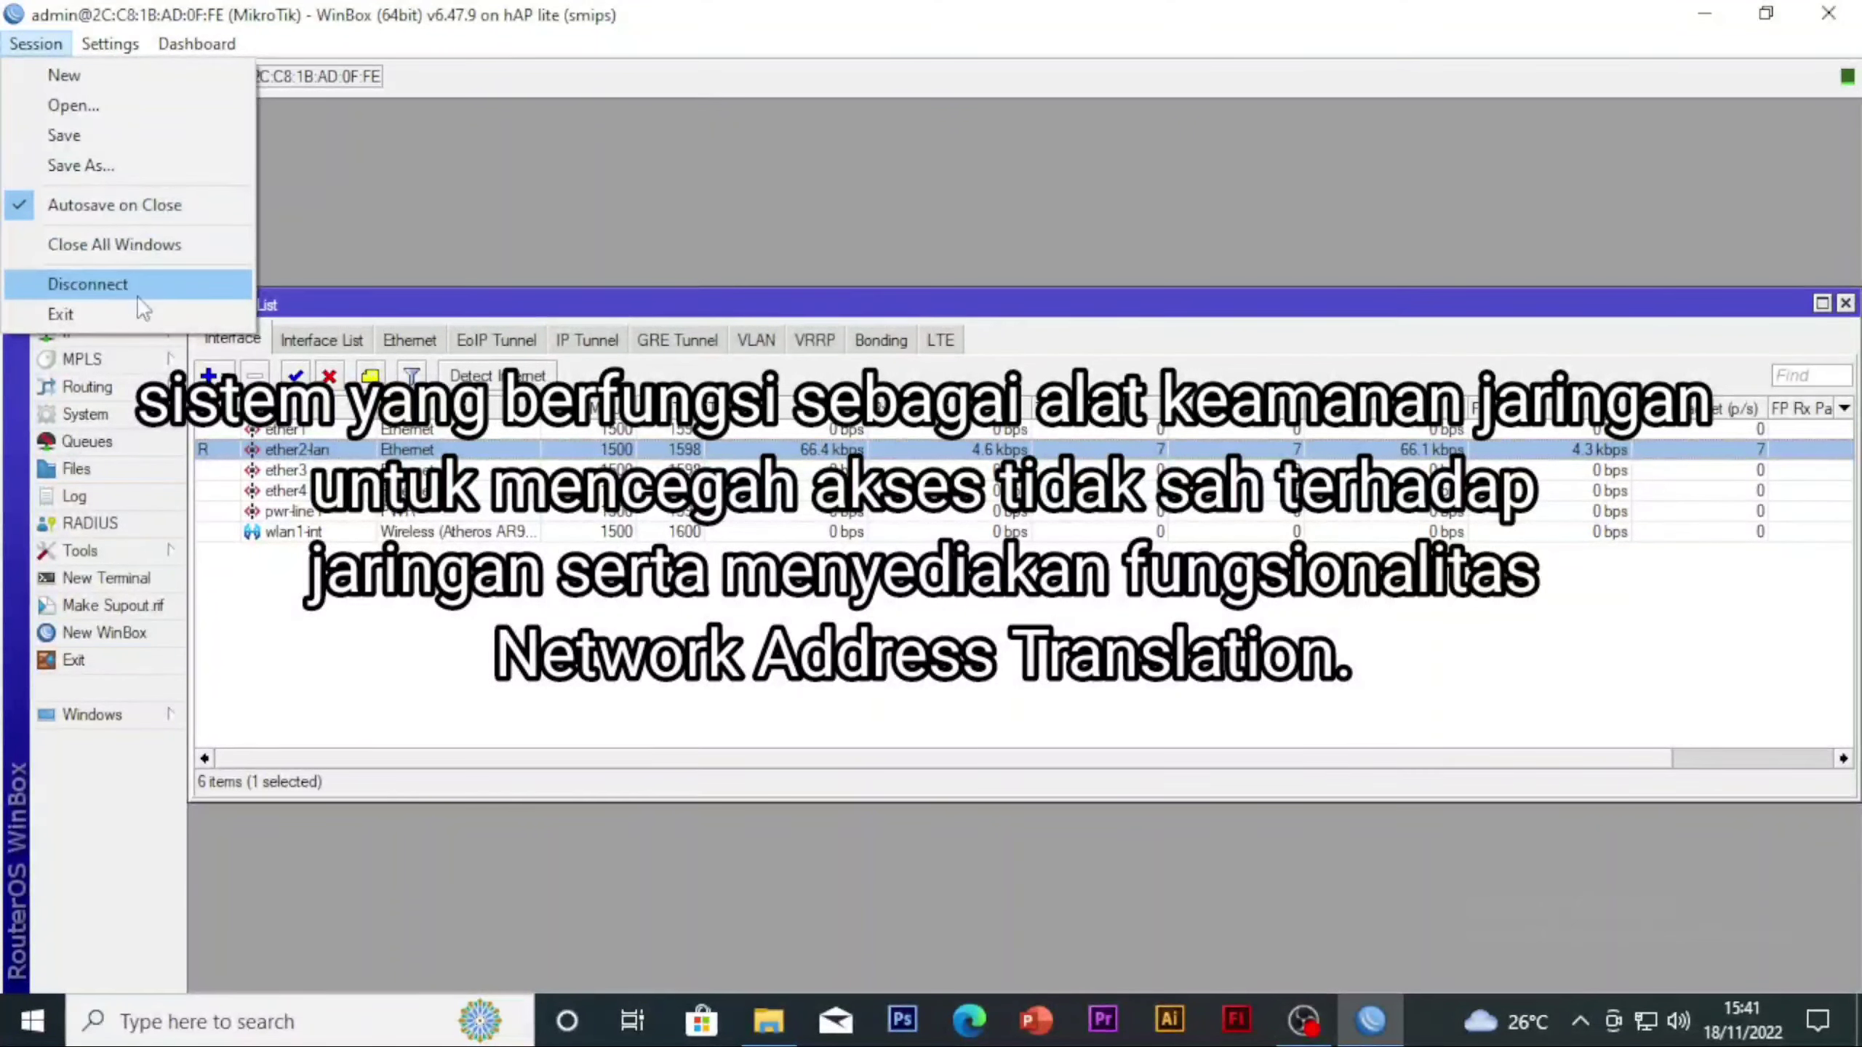
pyautogui.click(163, 293)
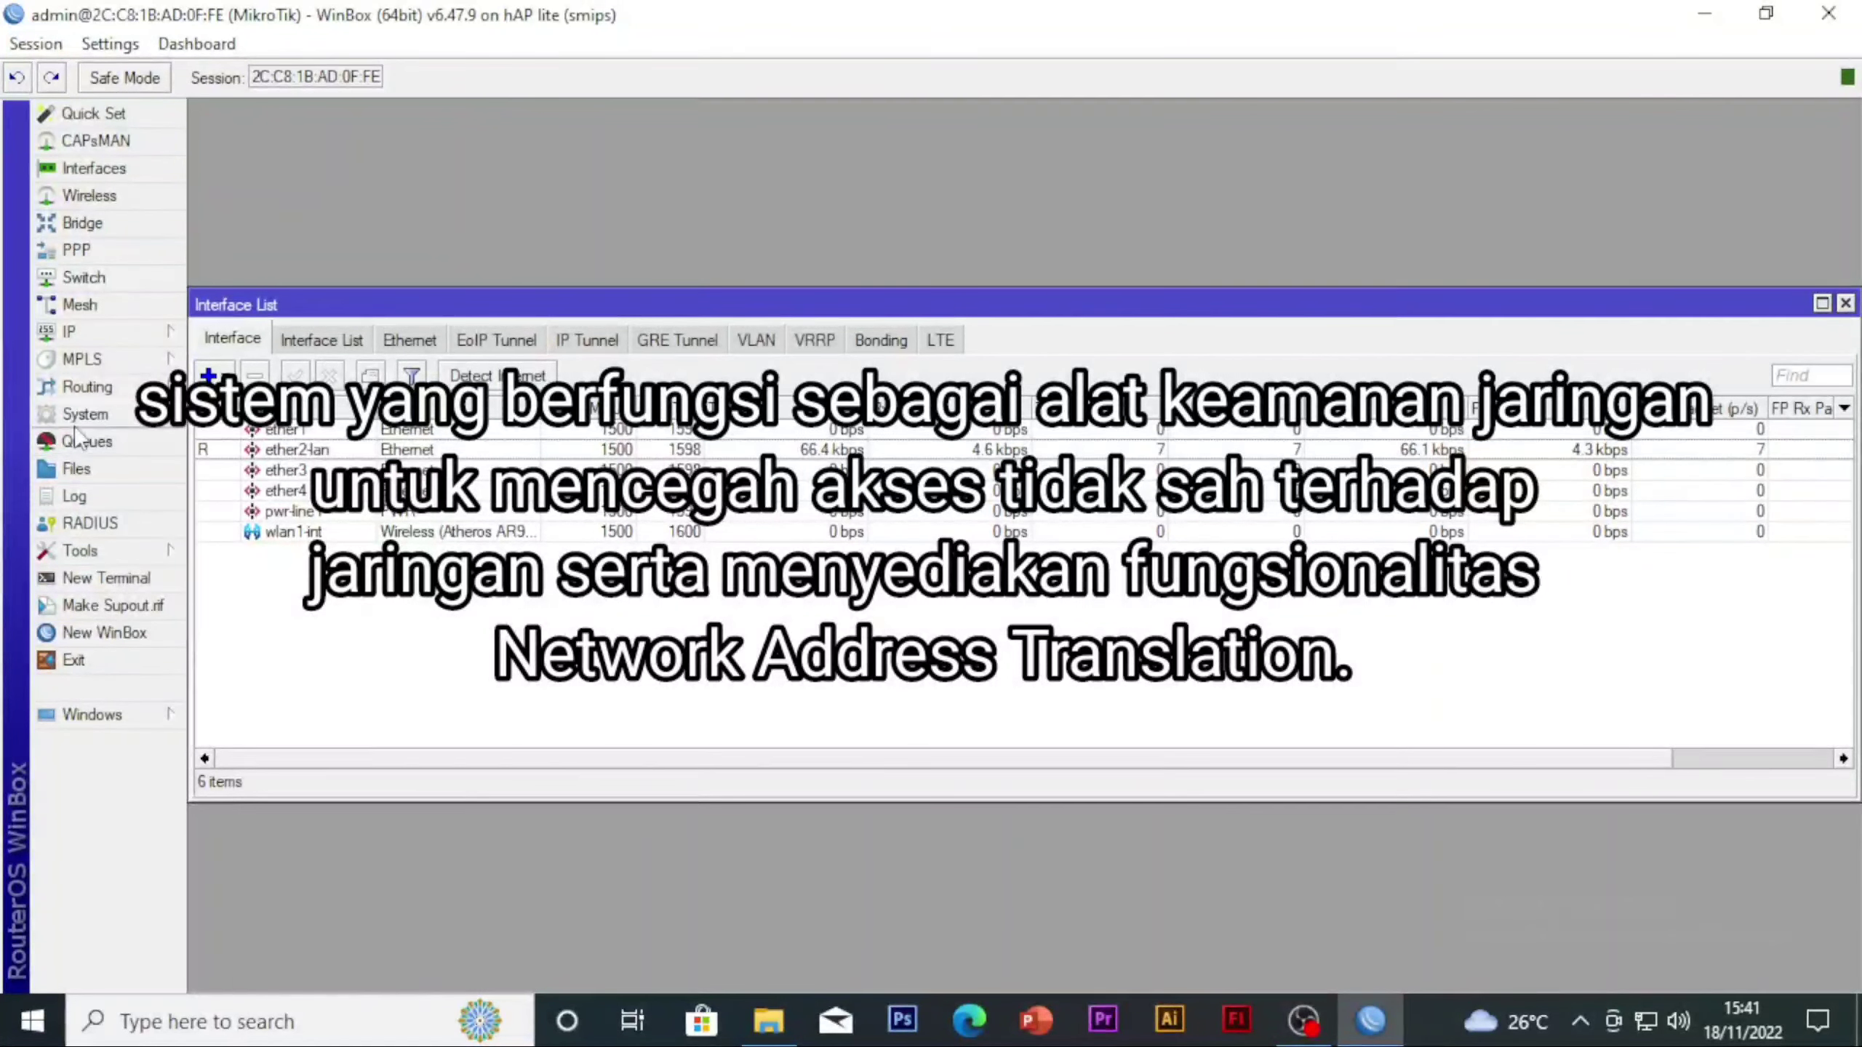
pyautogui.click(109, 415)
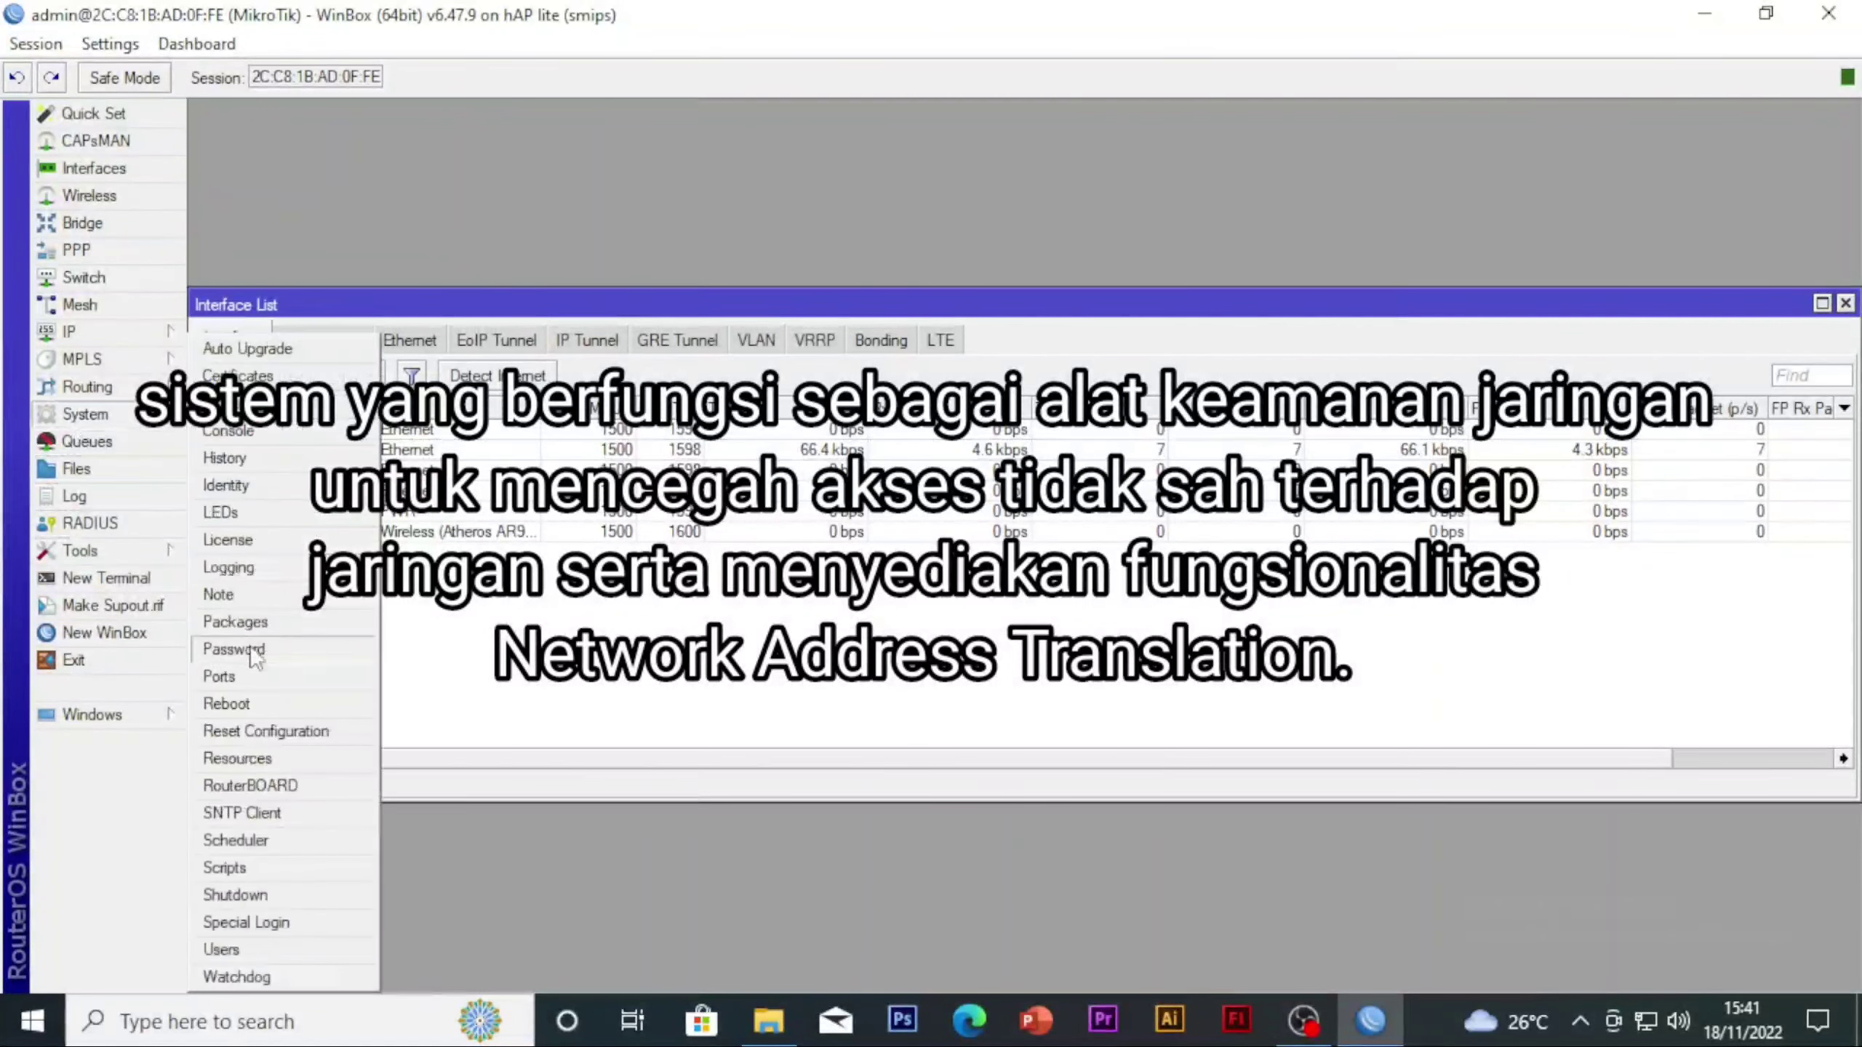
pyautogui.click(250, 487)
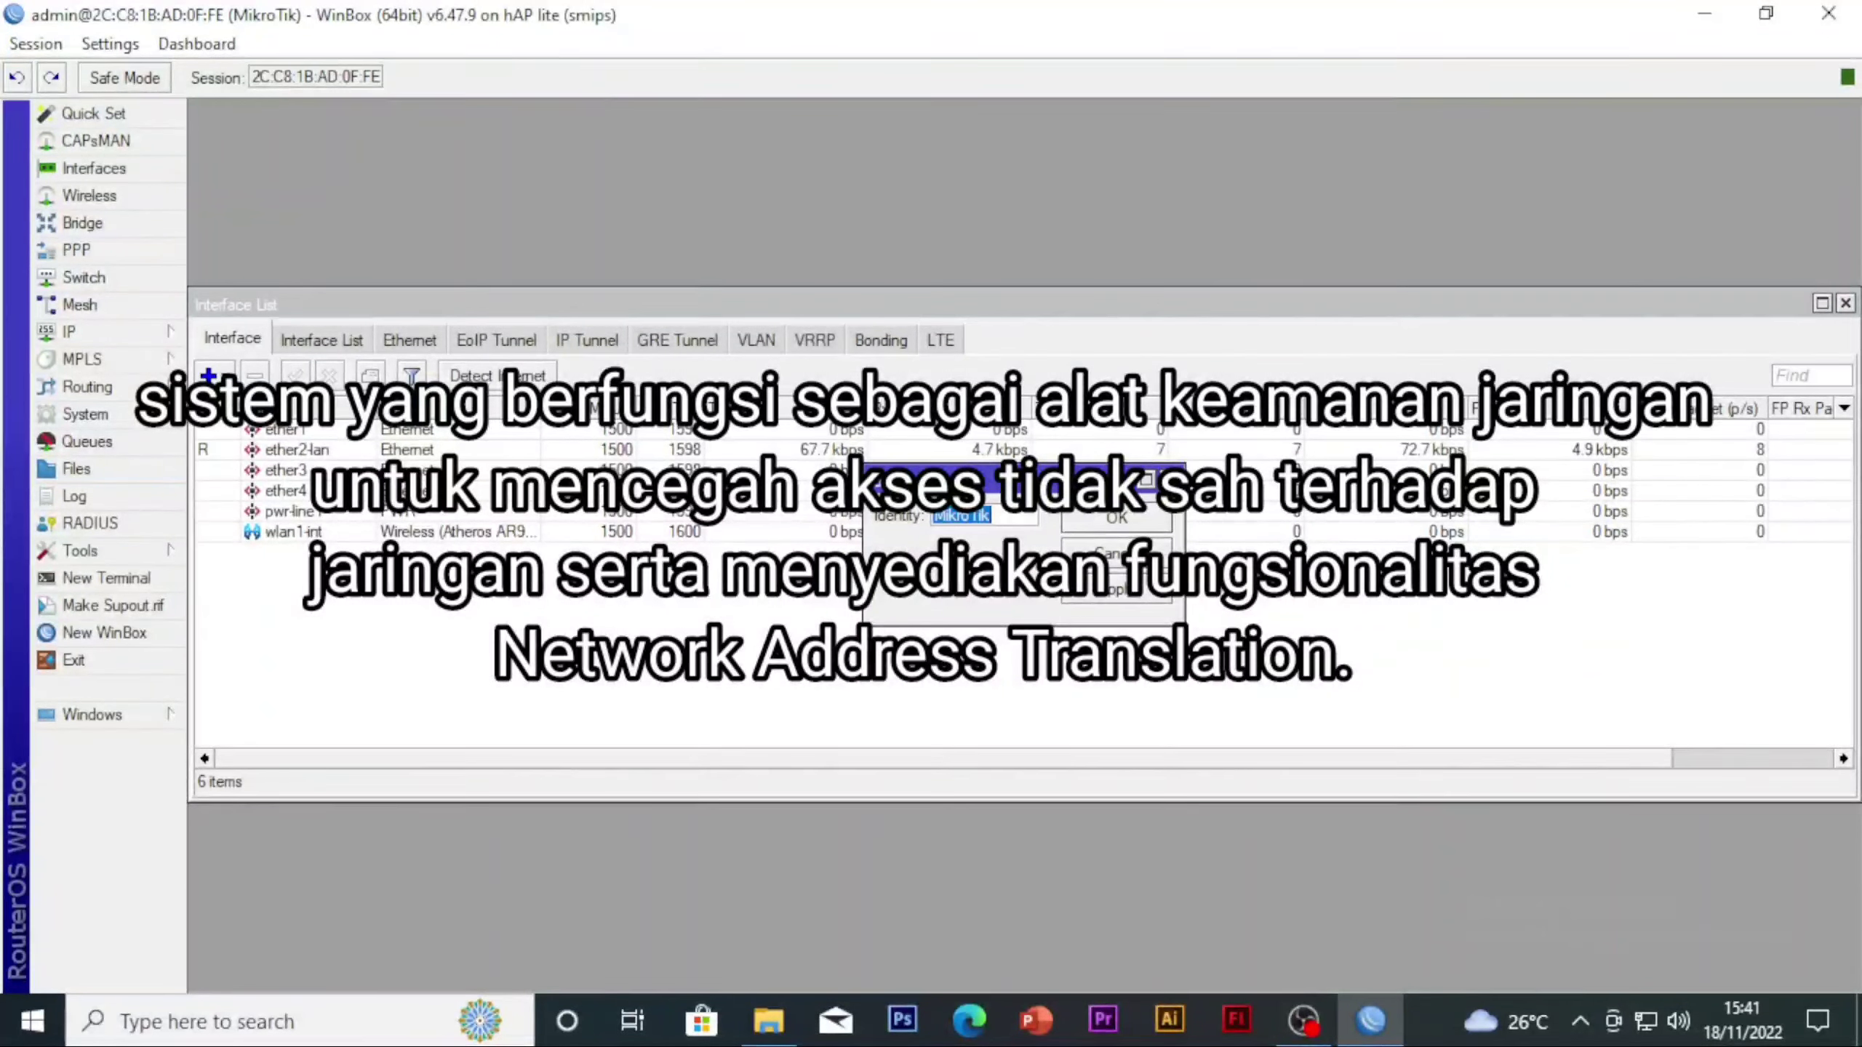
pyautogui.click(1170, 480)
# Reset the router configuration with No Default Configuration and Do Not Backup enabled, and confirm the reboot
pyautogui.click(110, 418)
pyautogui.click(278, 735)
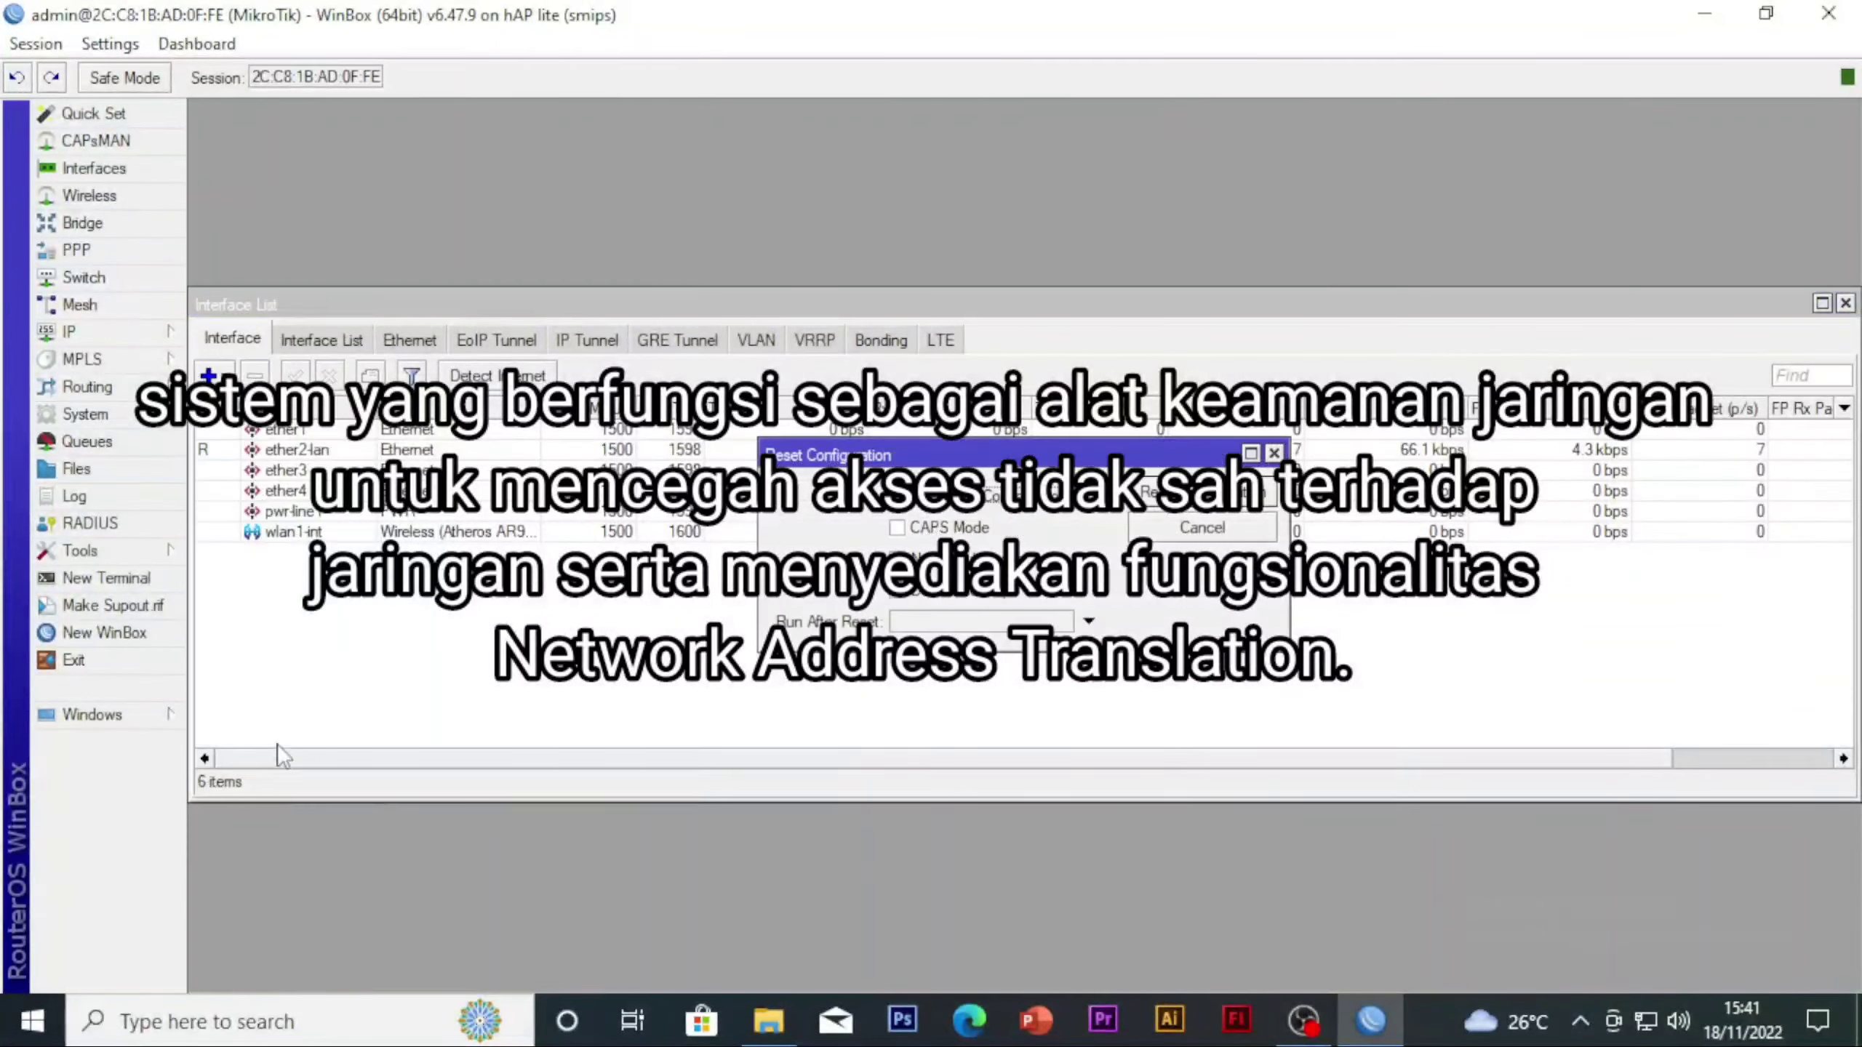
pyautogui.click(928, 559)
pyautogui.click(928, 591)
pyautogui.click(1203, 493)
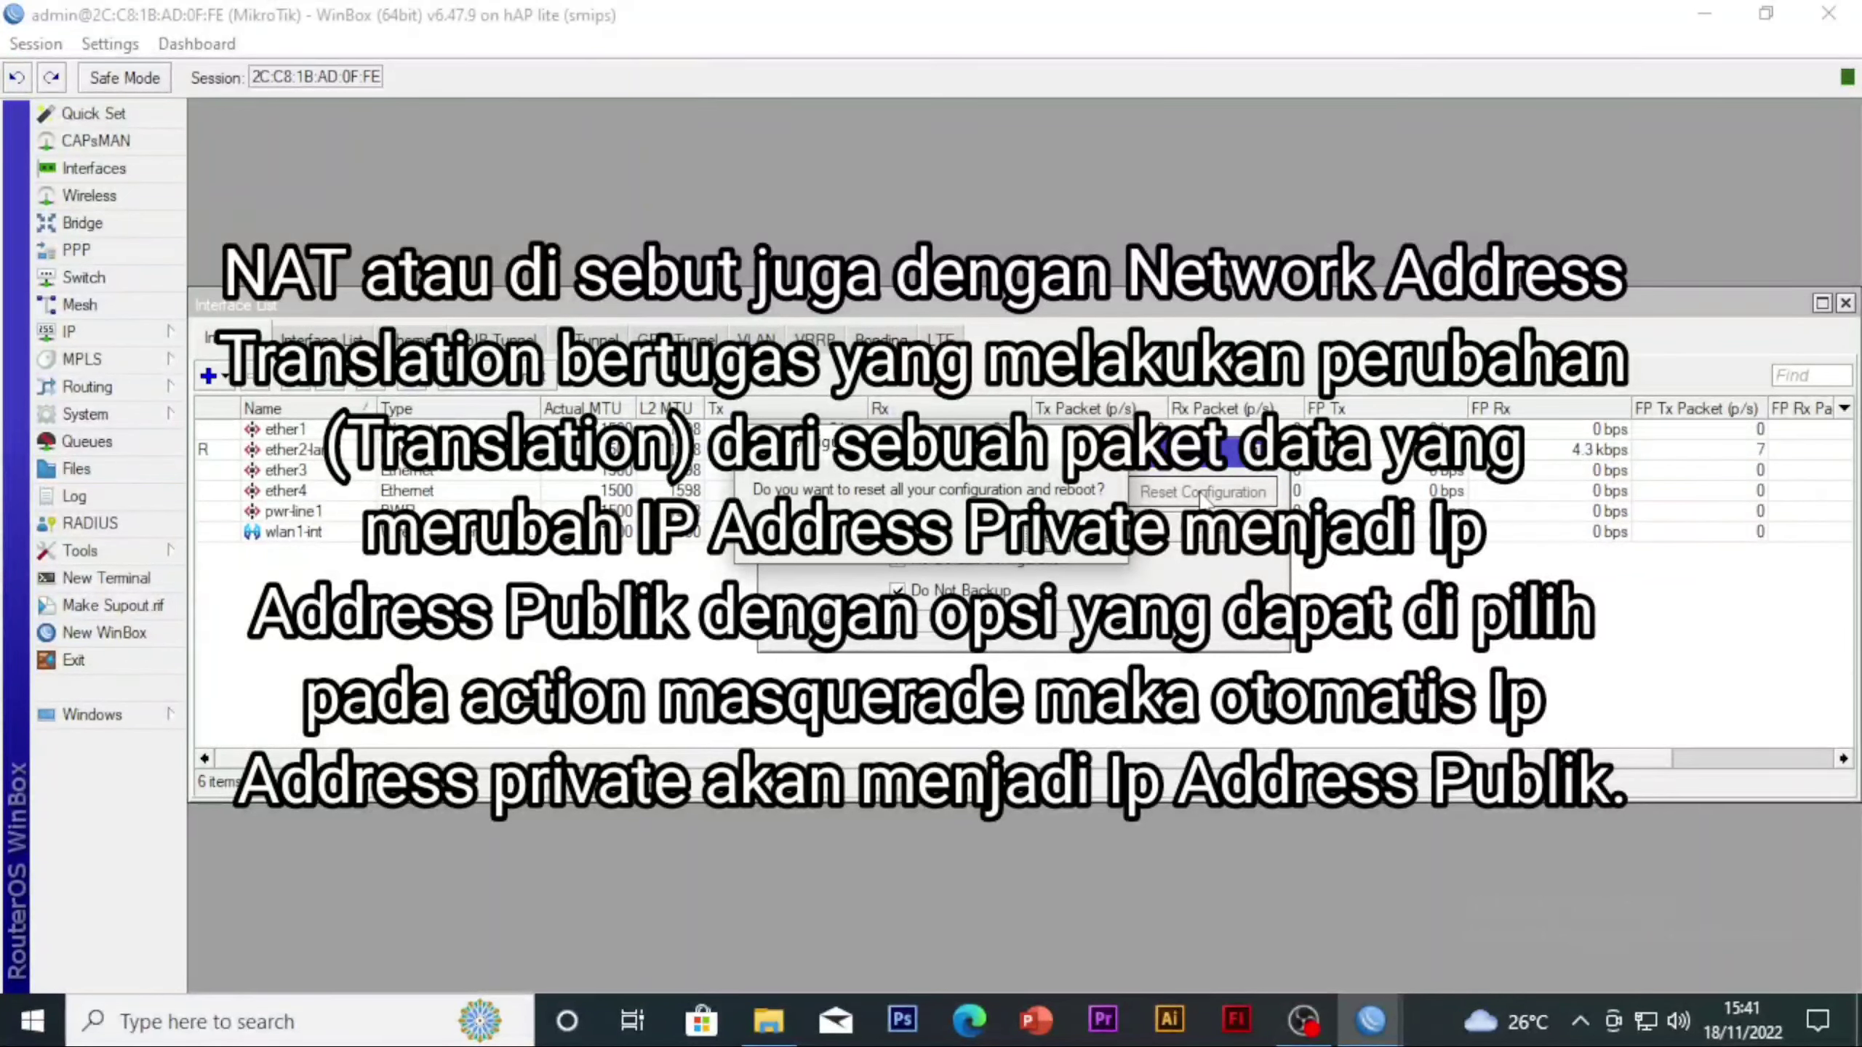
pyautogui.click(1202, 500)
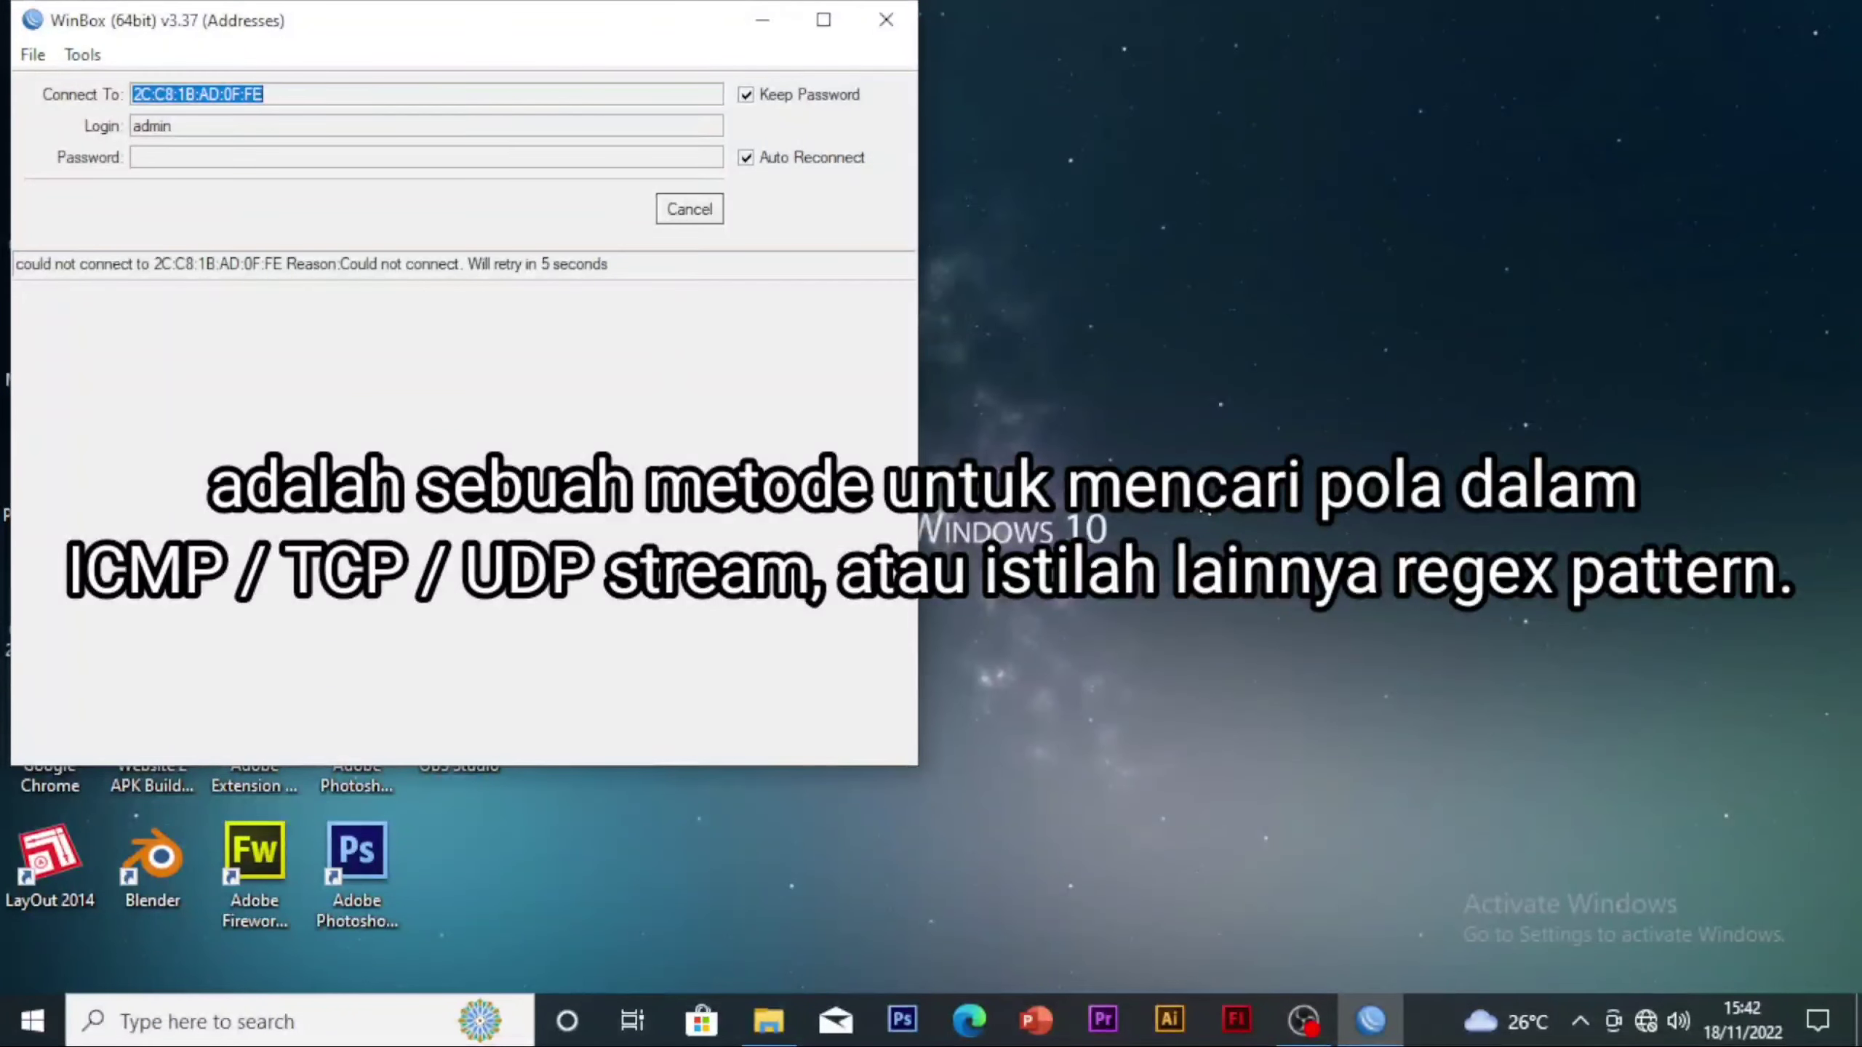
# Cancel the automatic reconnection, refresh the neighbor list, try to connect to the router again and maximize the WinBox login window
pyautogui.click(705, 212)
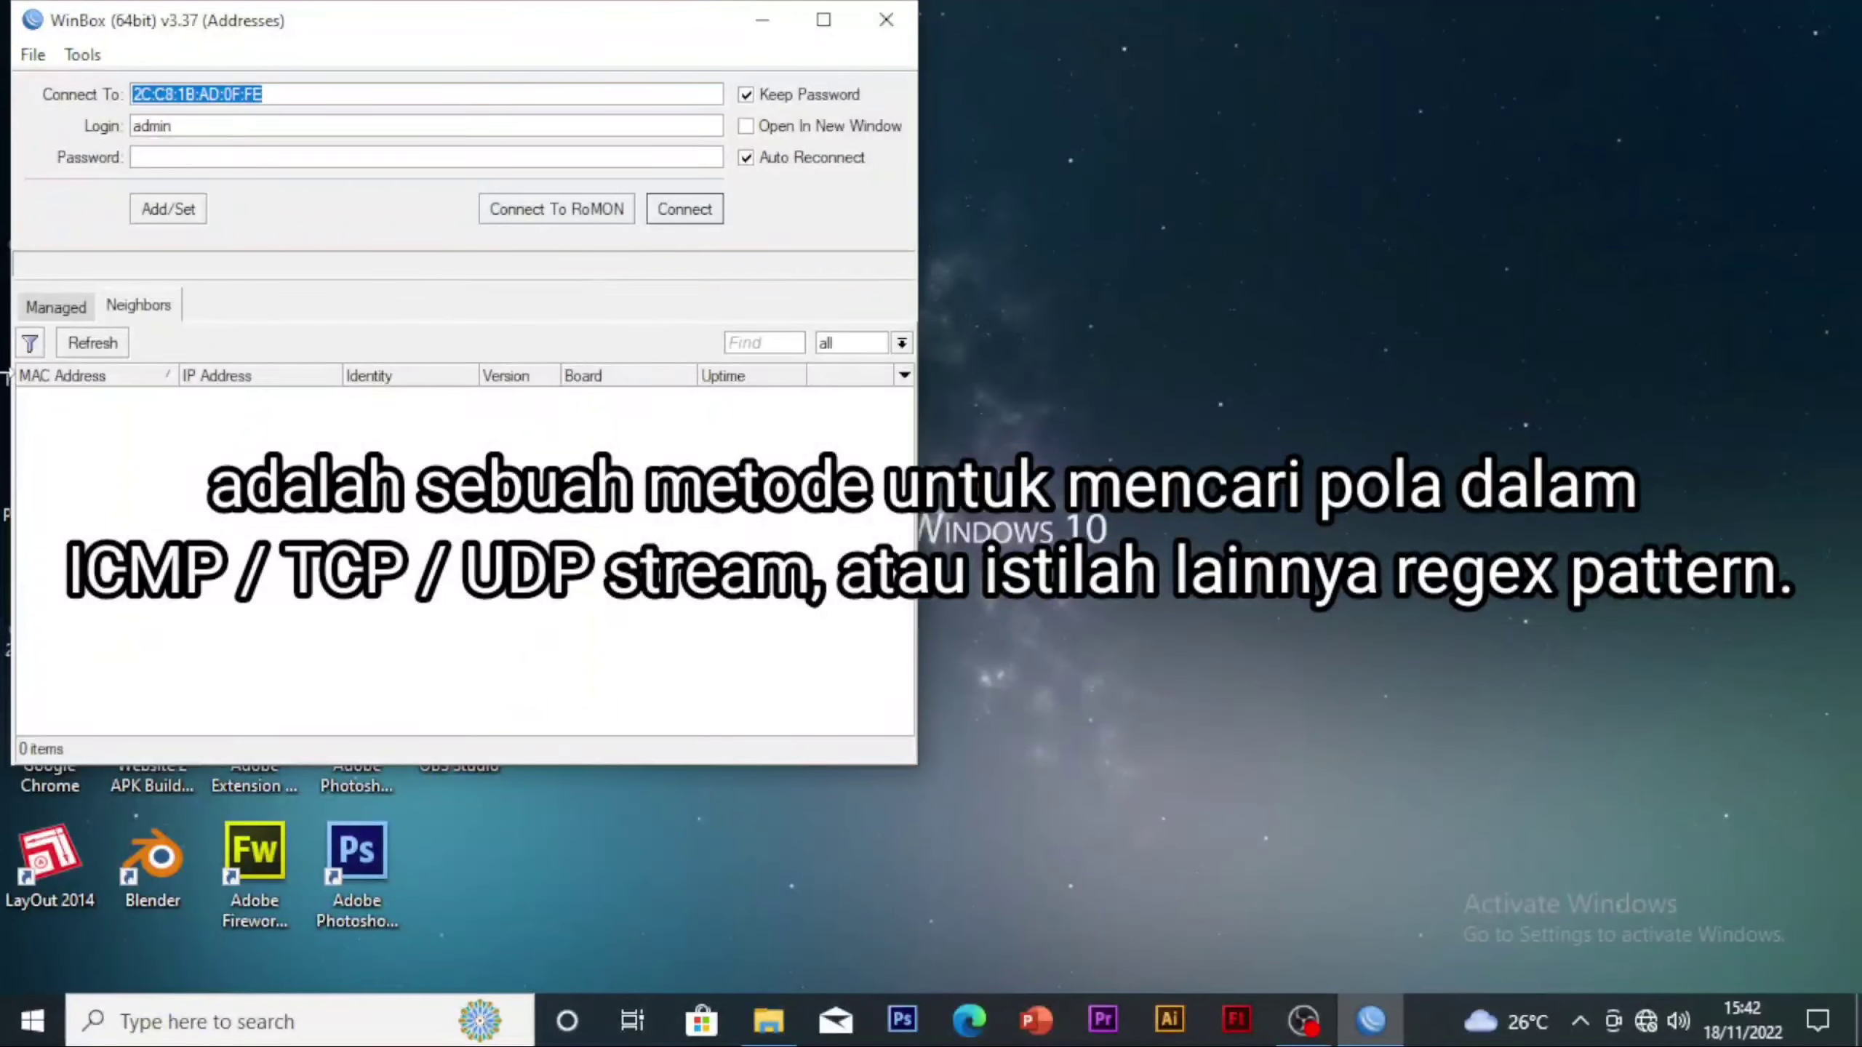
pyautogui.click(92, 345)
pyautogui.click(678, 214)
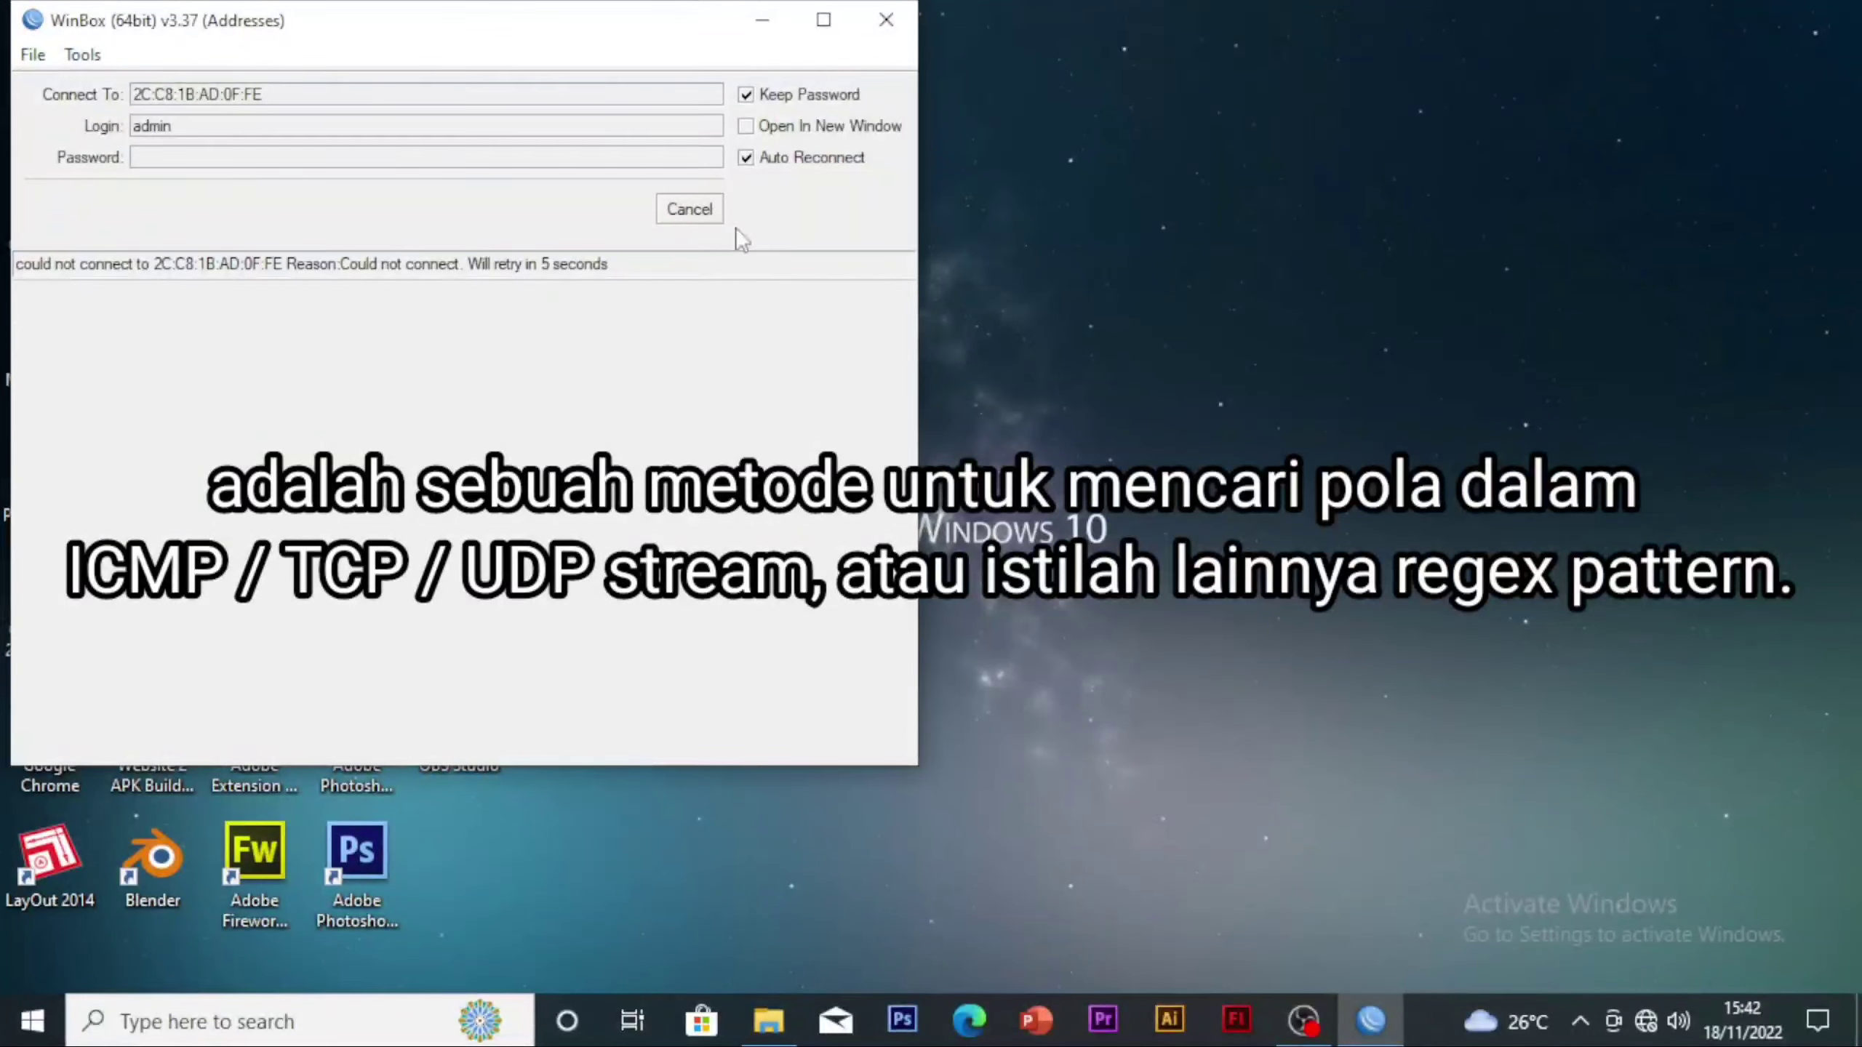
pyautogui.moveTo(602, 28); pyautogui.dragTo(1012, 4)
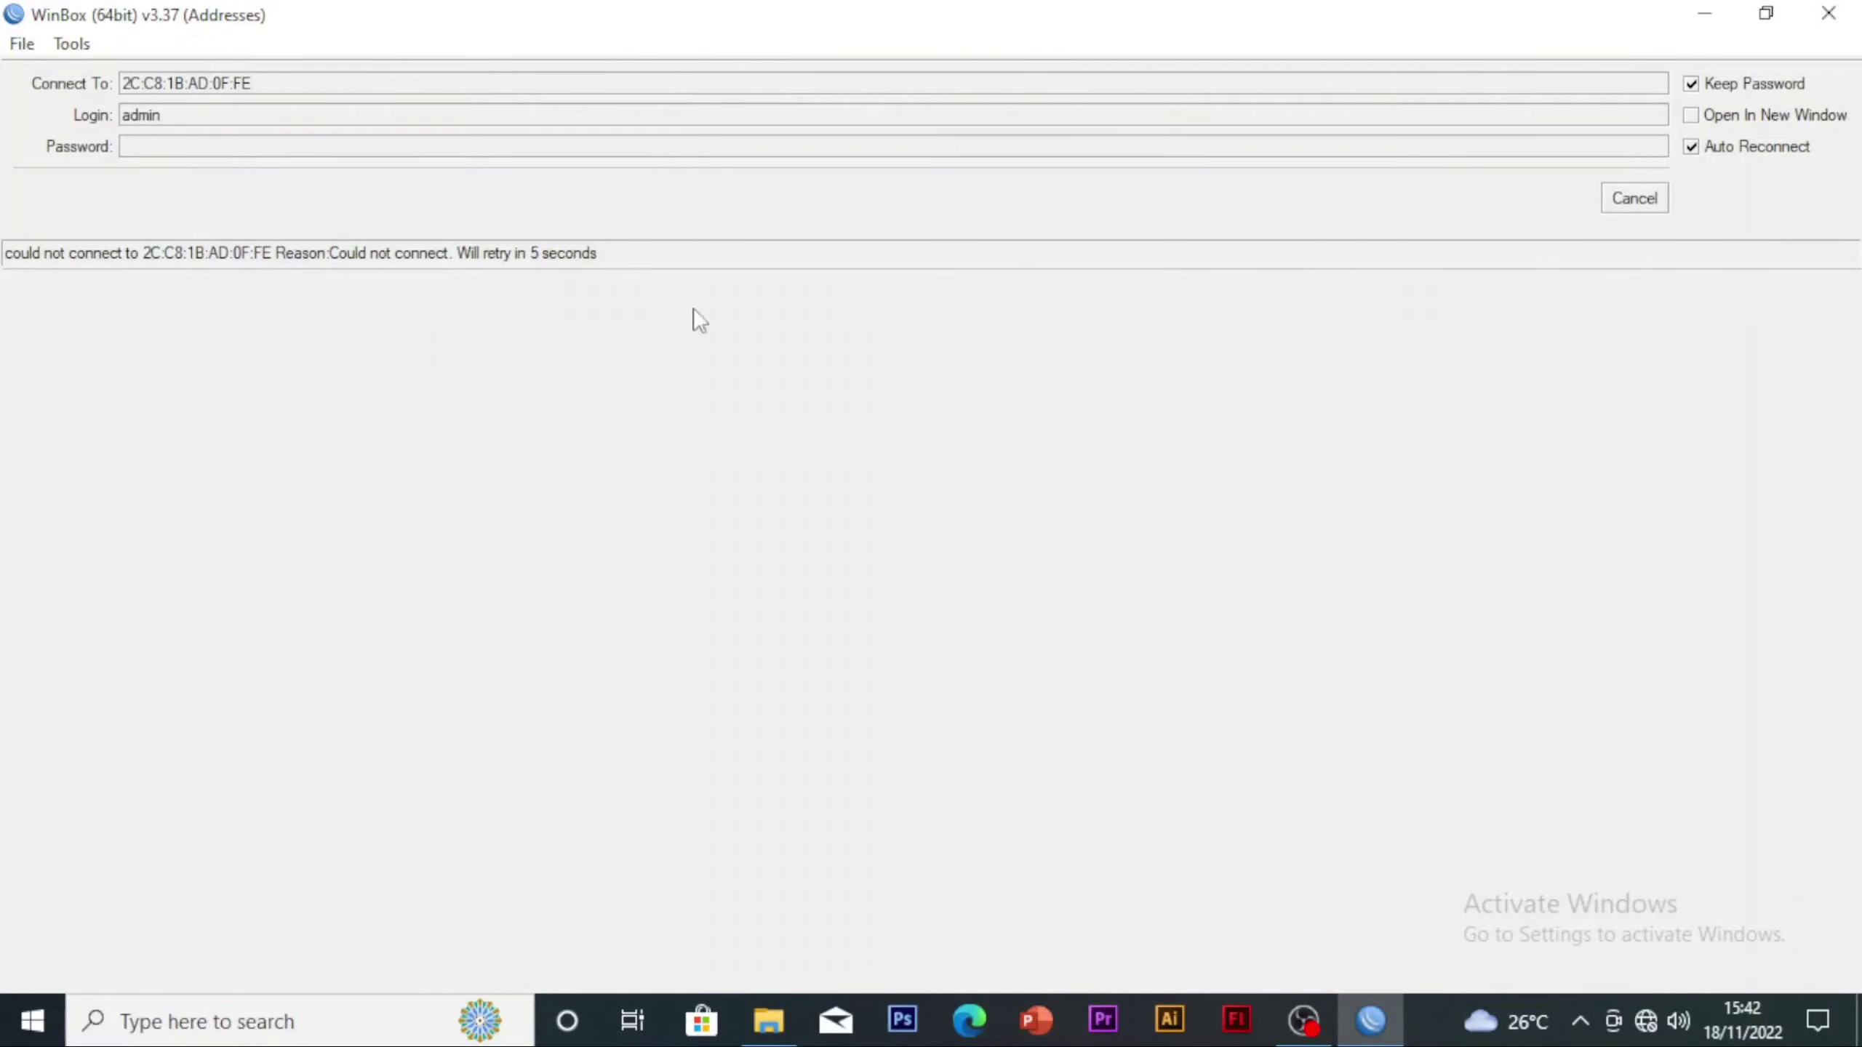
# Stop the connection retry, refresh the discovered neighbors, and connect to the MikroTik router as admin by its MAC address
pyautogui.click(1642, 204)
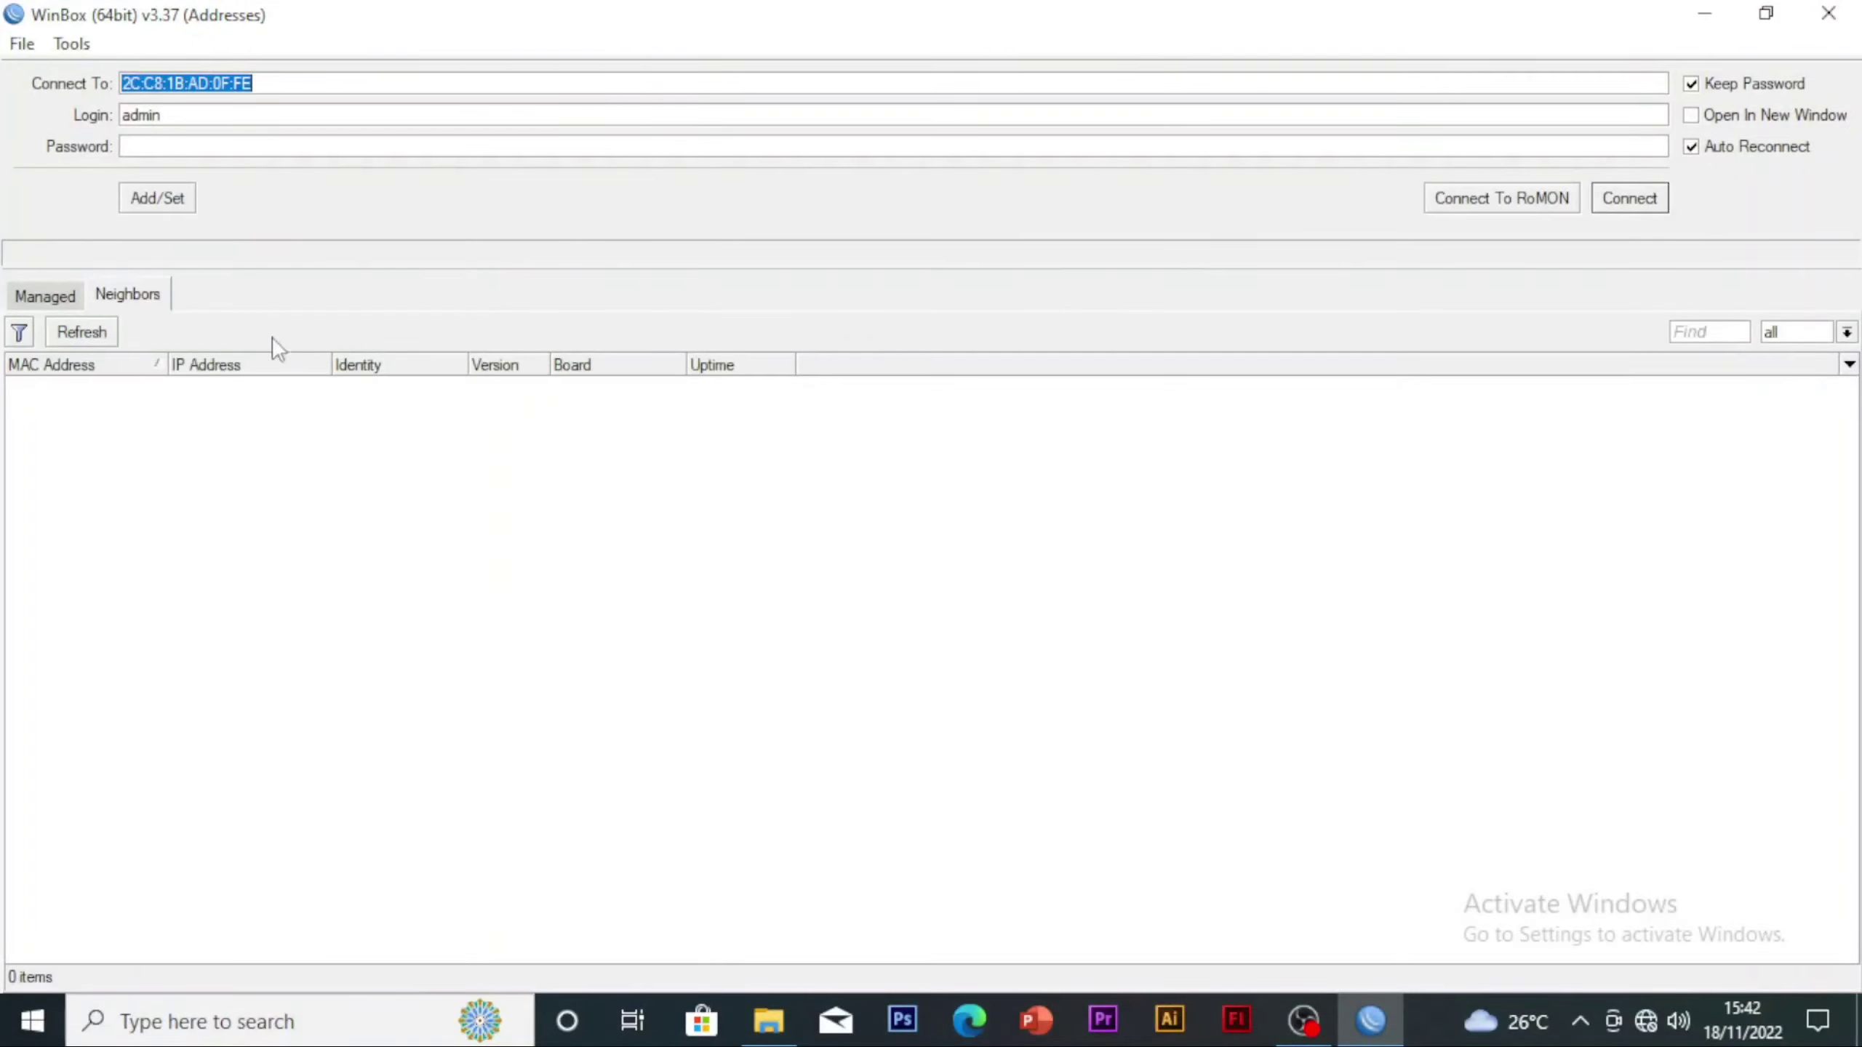
pyautogui.click(89, 334)
pyautogui.click(33, 297)
pyautogui.click(139, 296)
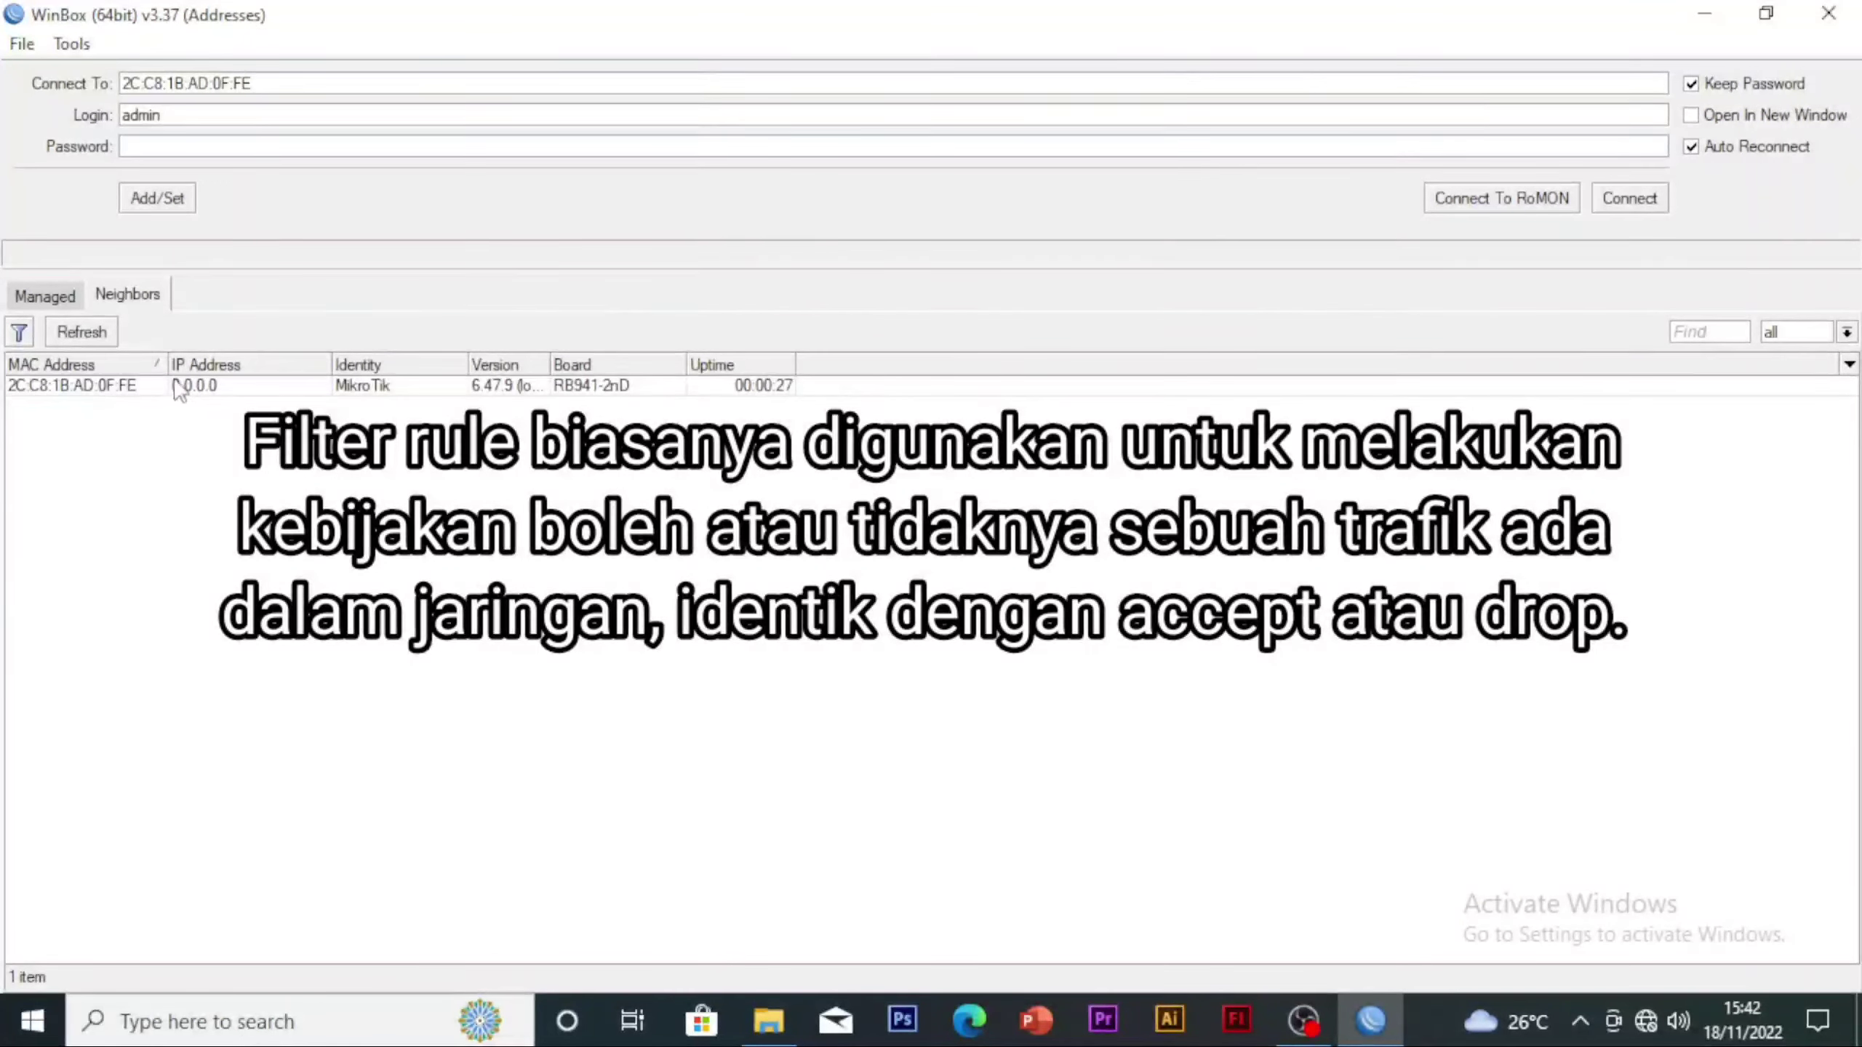
pyautogui.click(43, 386)
pyautogui.click(1628, 198)
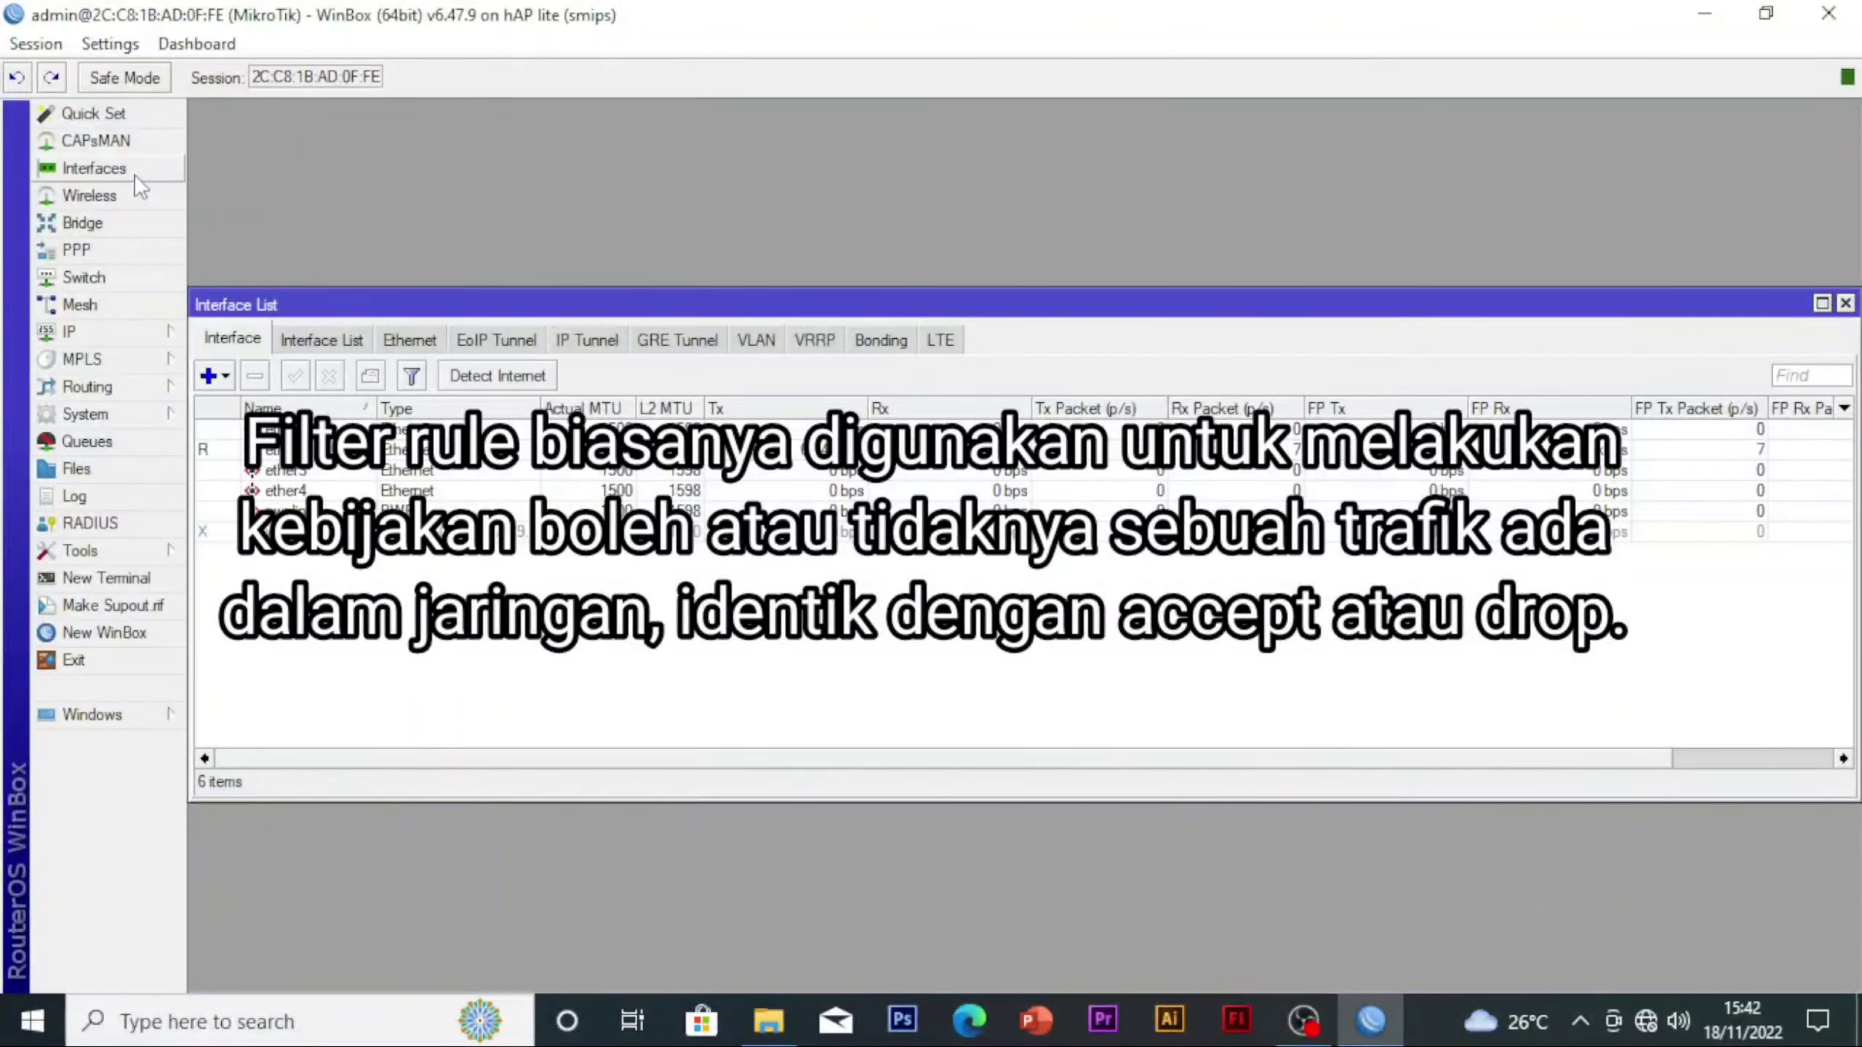
# Set the router's system identity to PIP
pyautogui.click(102, 414)
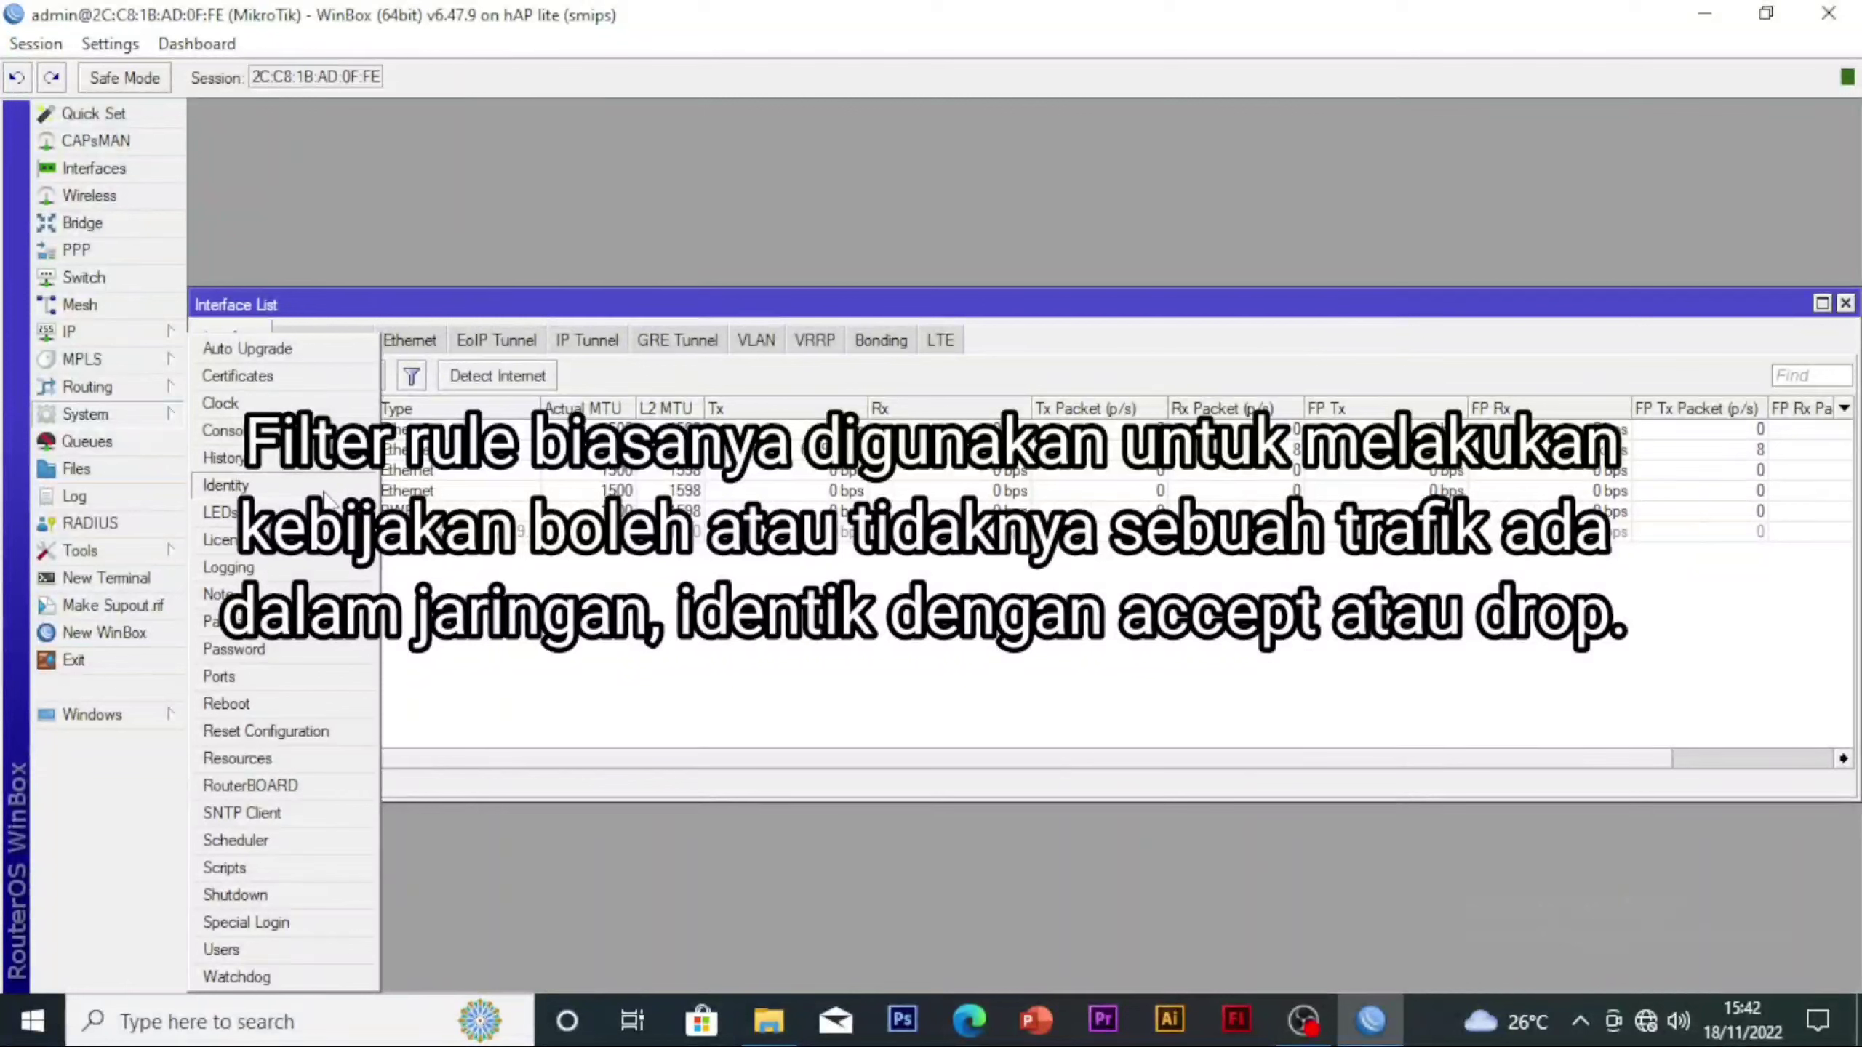
pyautogui.click(267, 485)
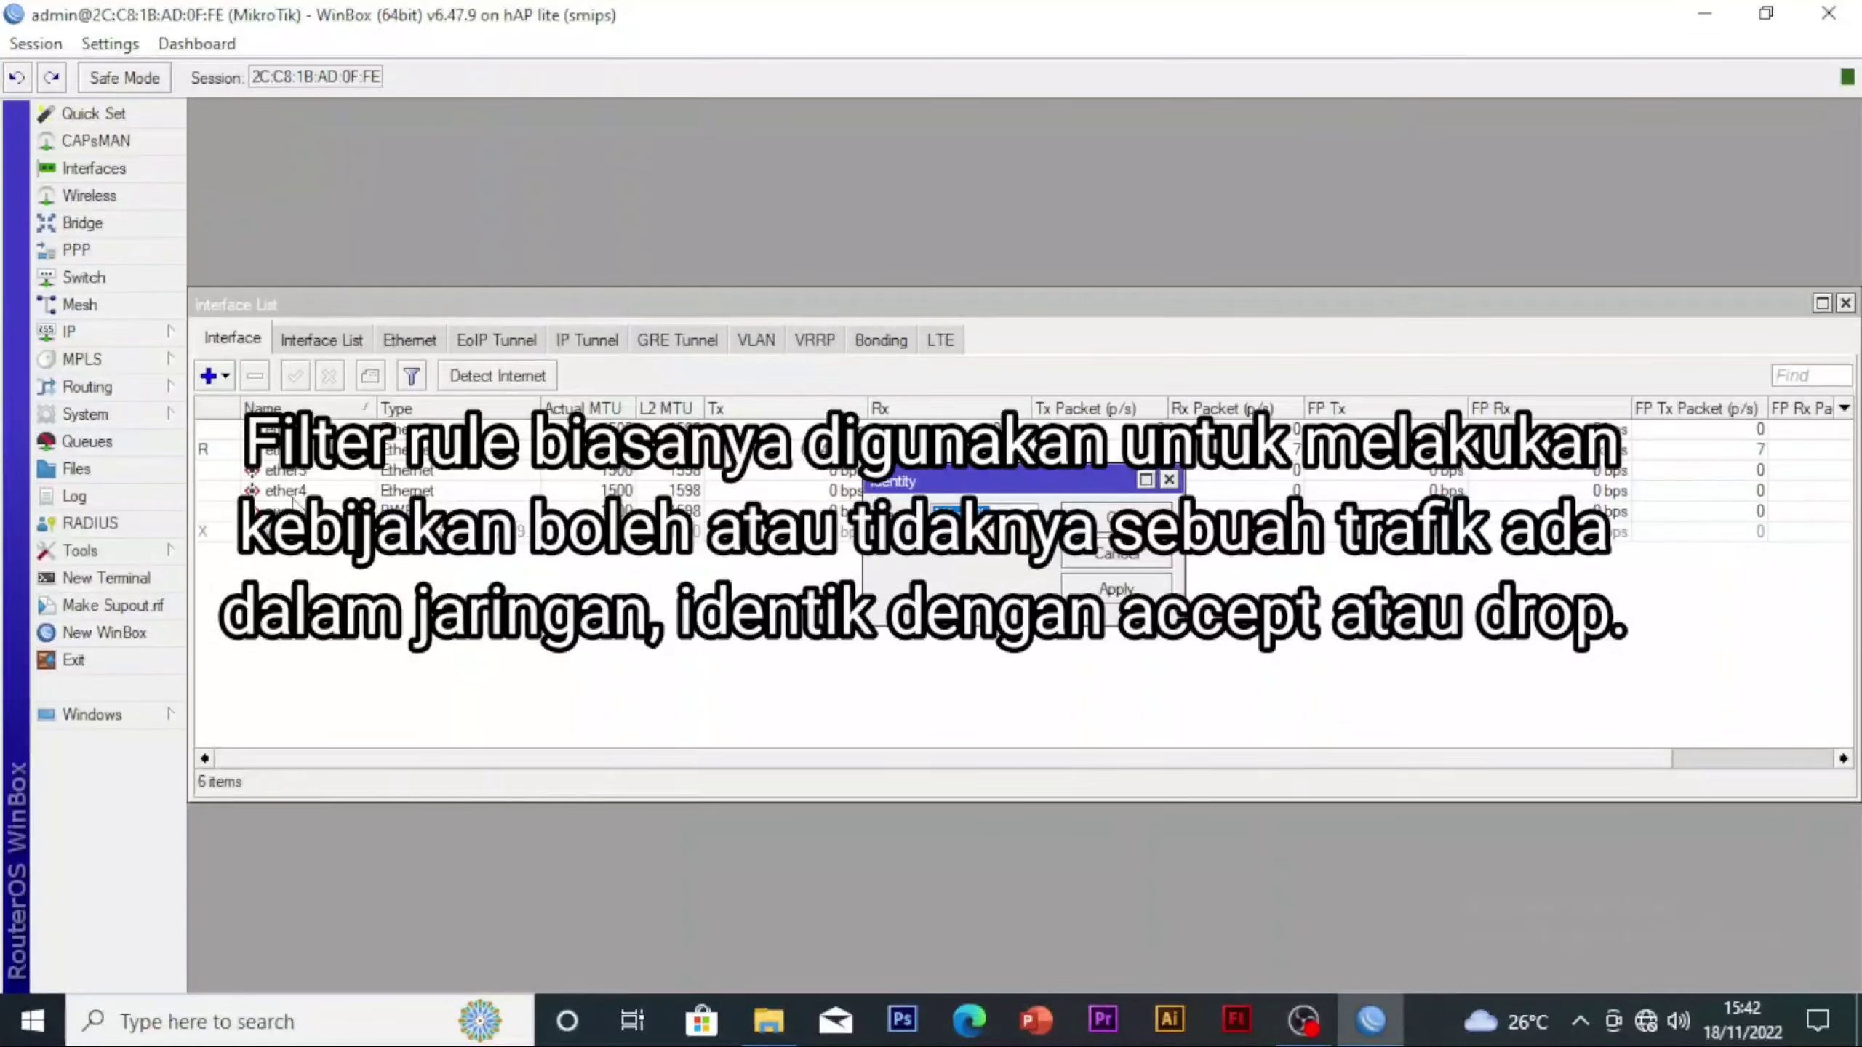
pyautogui.write('rh')
pyautogui.press('Return')
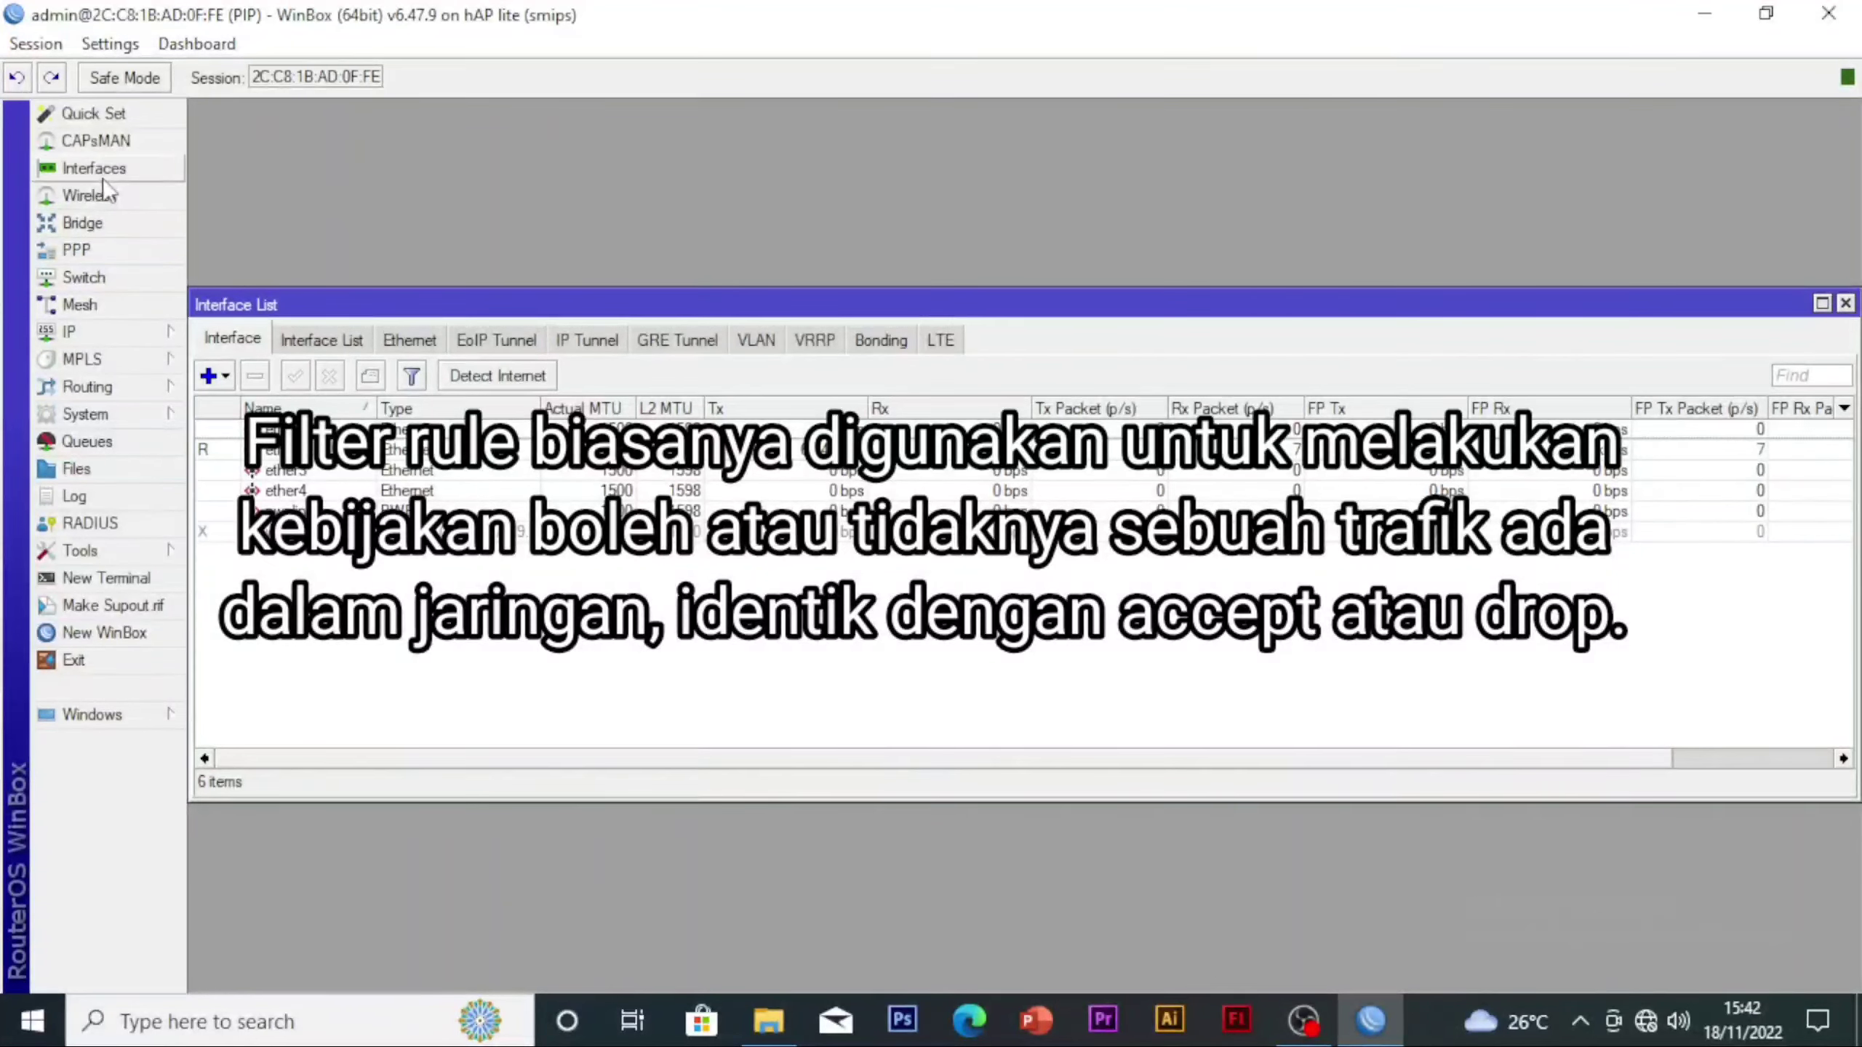
# Try to add a "-lan" suffix to the name of the ether2 interface
pyautogui.doubleClick(339, 450)
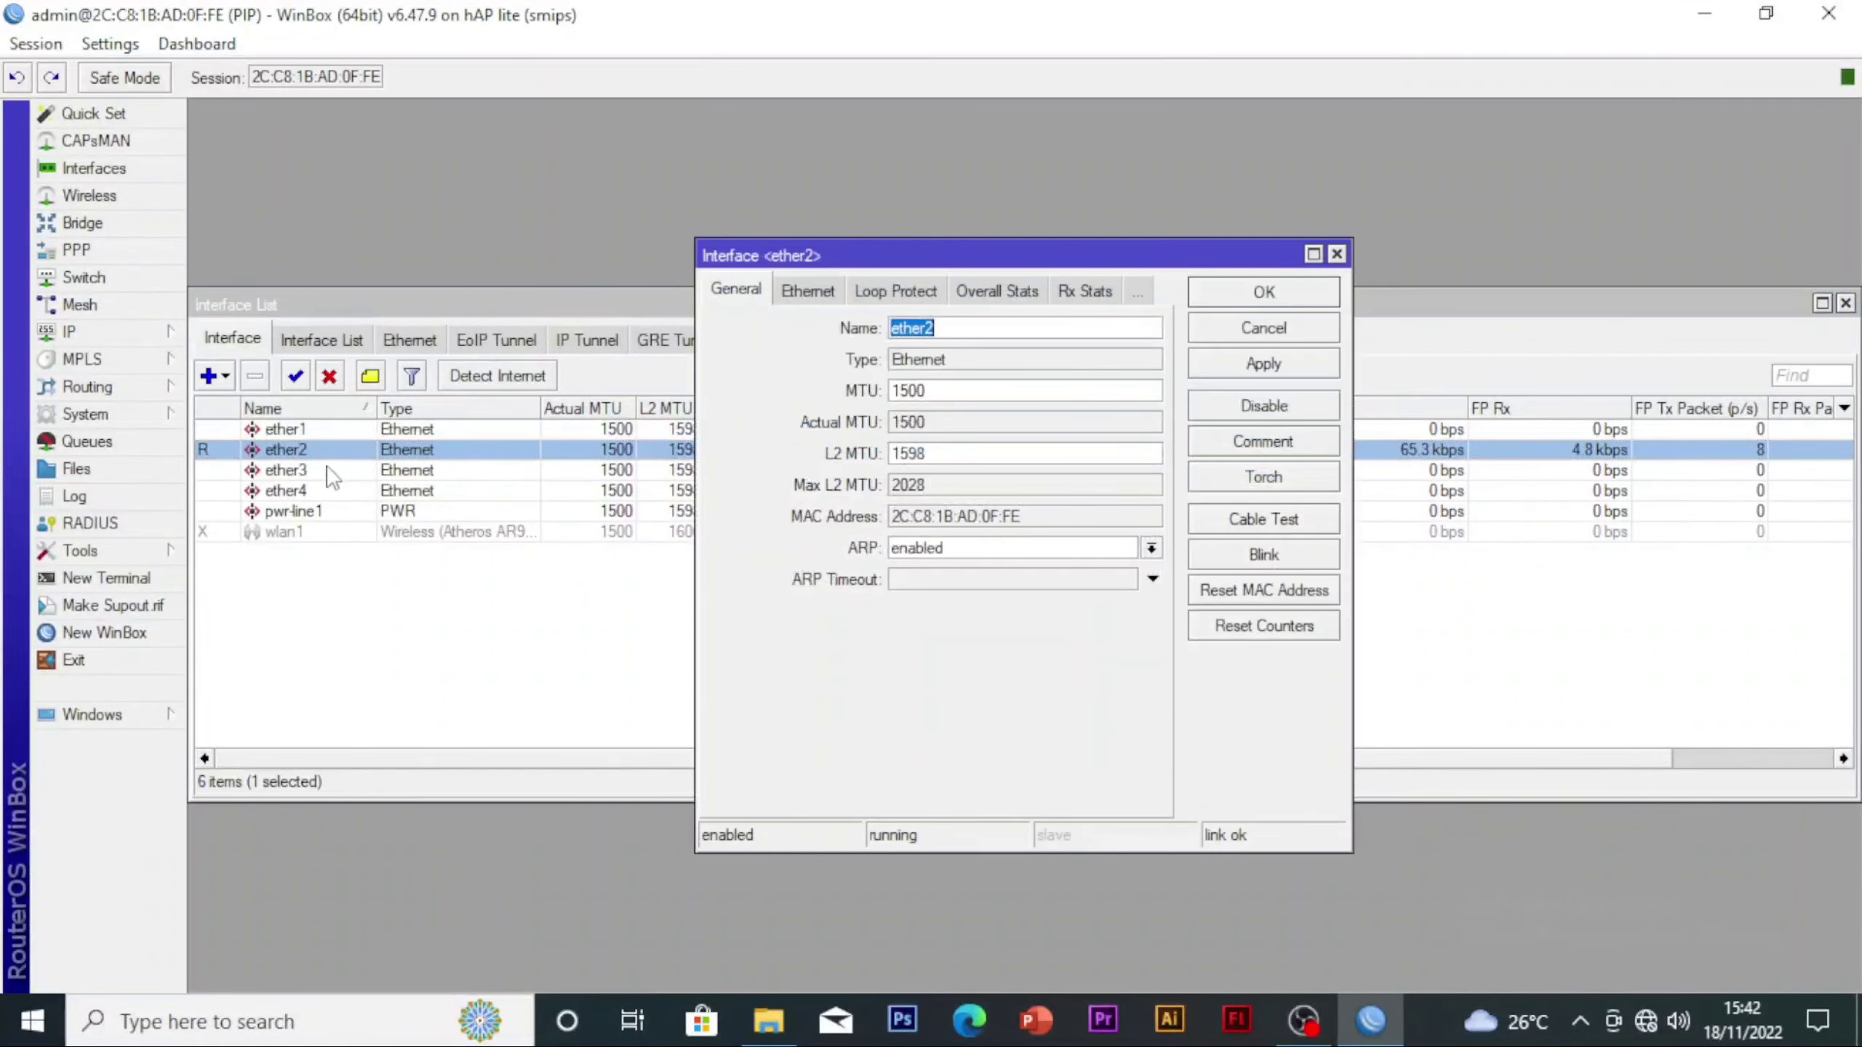
pyautogui.click(1057, 331)
pyautogui.write('-lanla')
pyautogui.press('BackSpace')
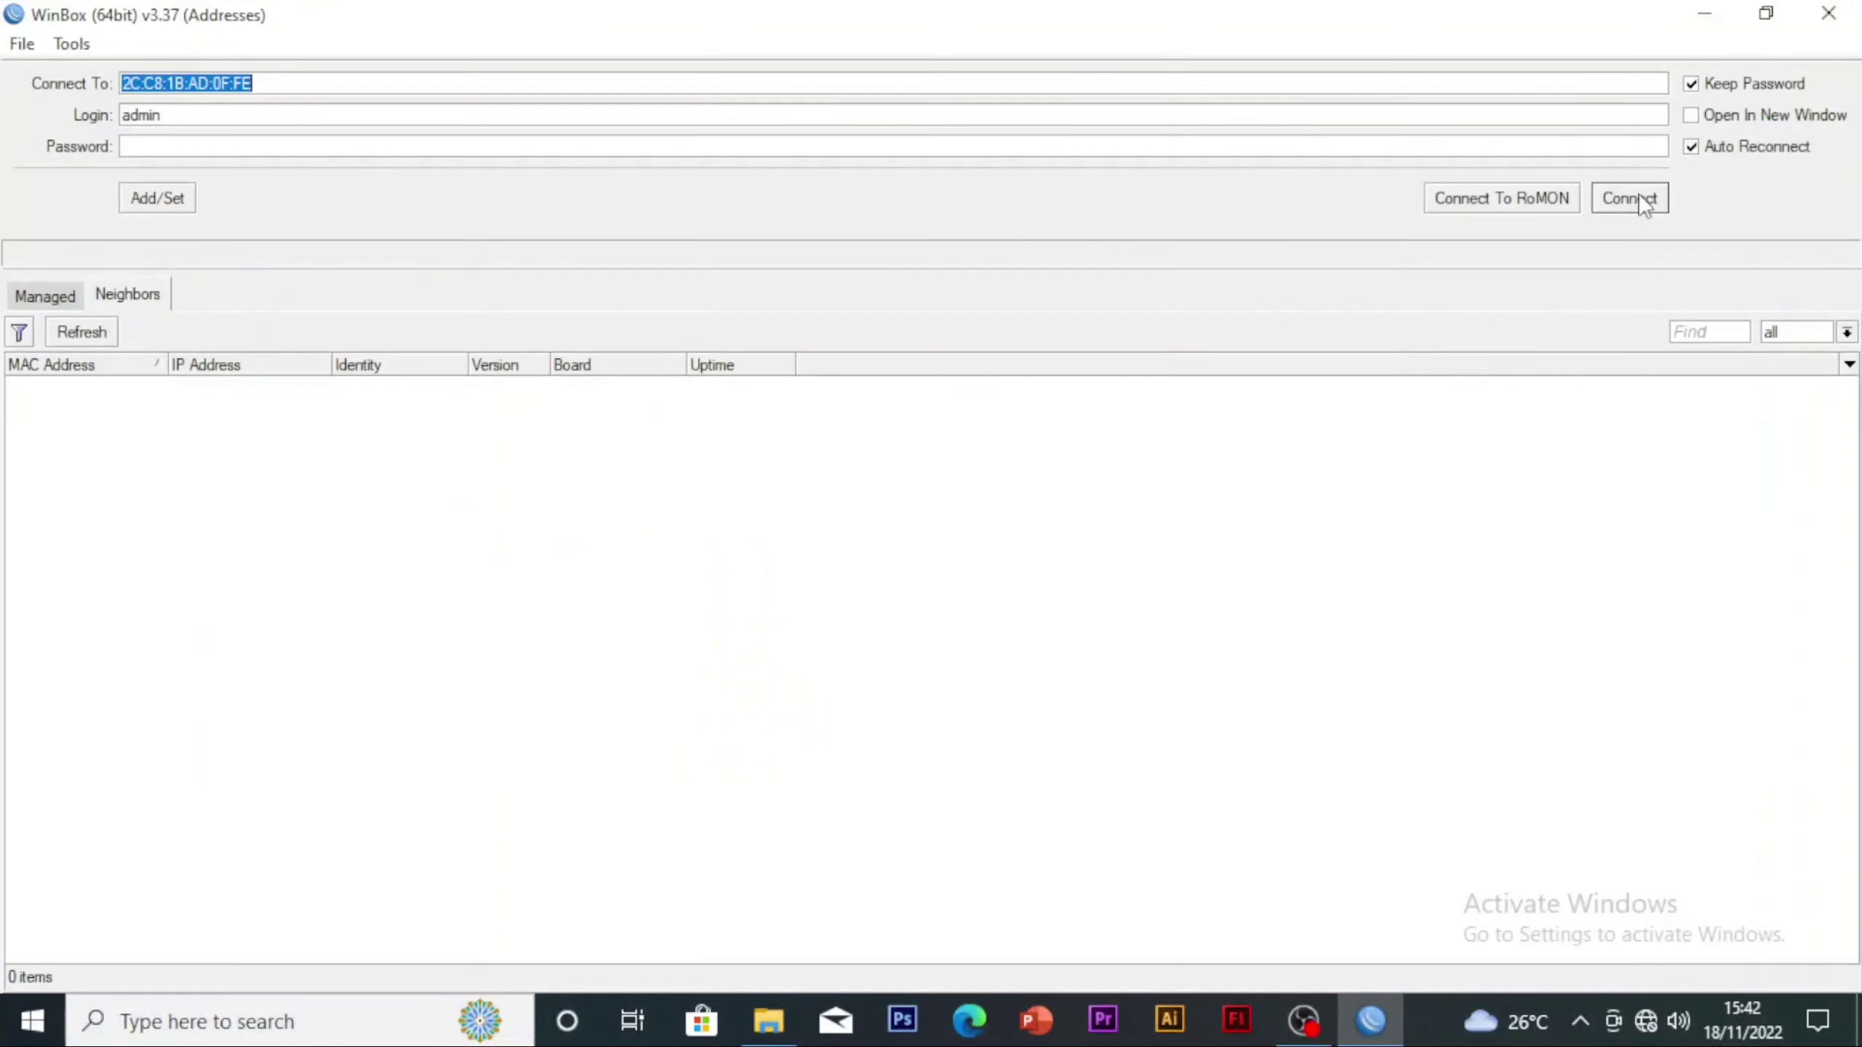
# Refresh the neighbor list, select the RB941-2nD router and connect to it with the admin login
pyautogui.click(83, 334)
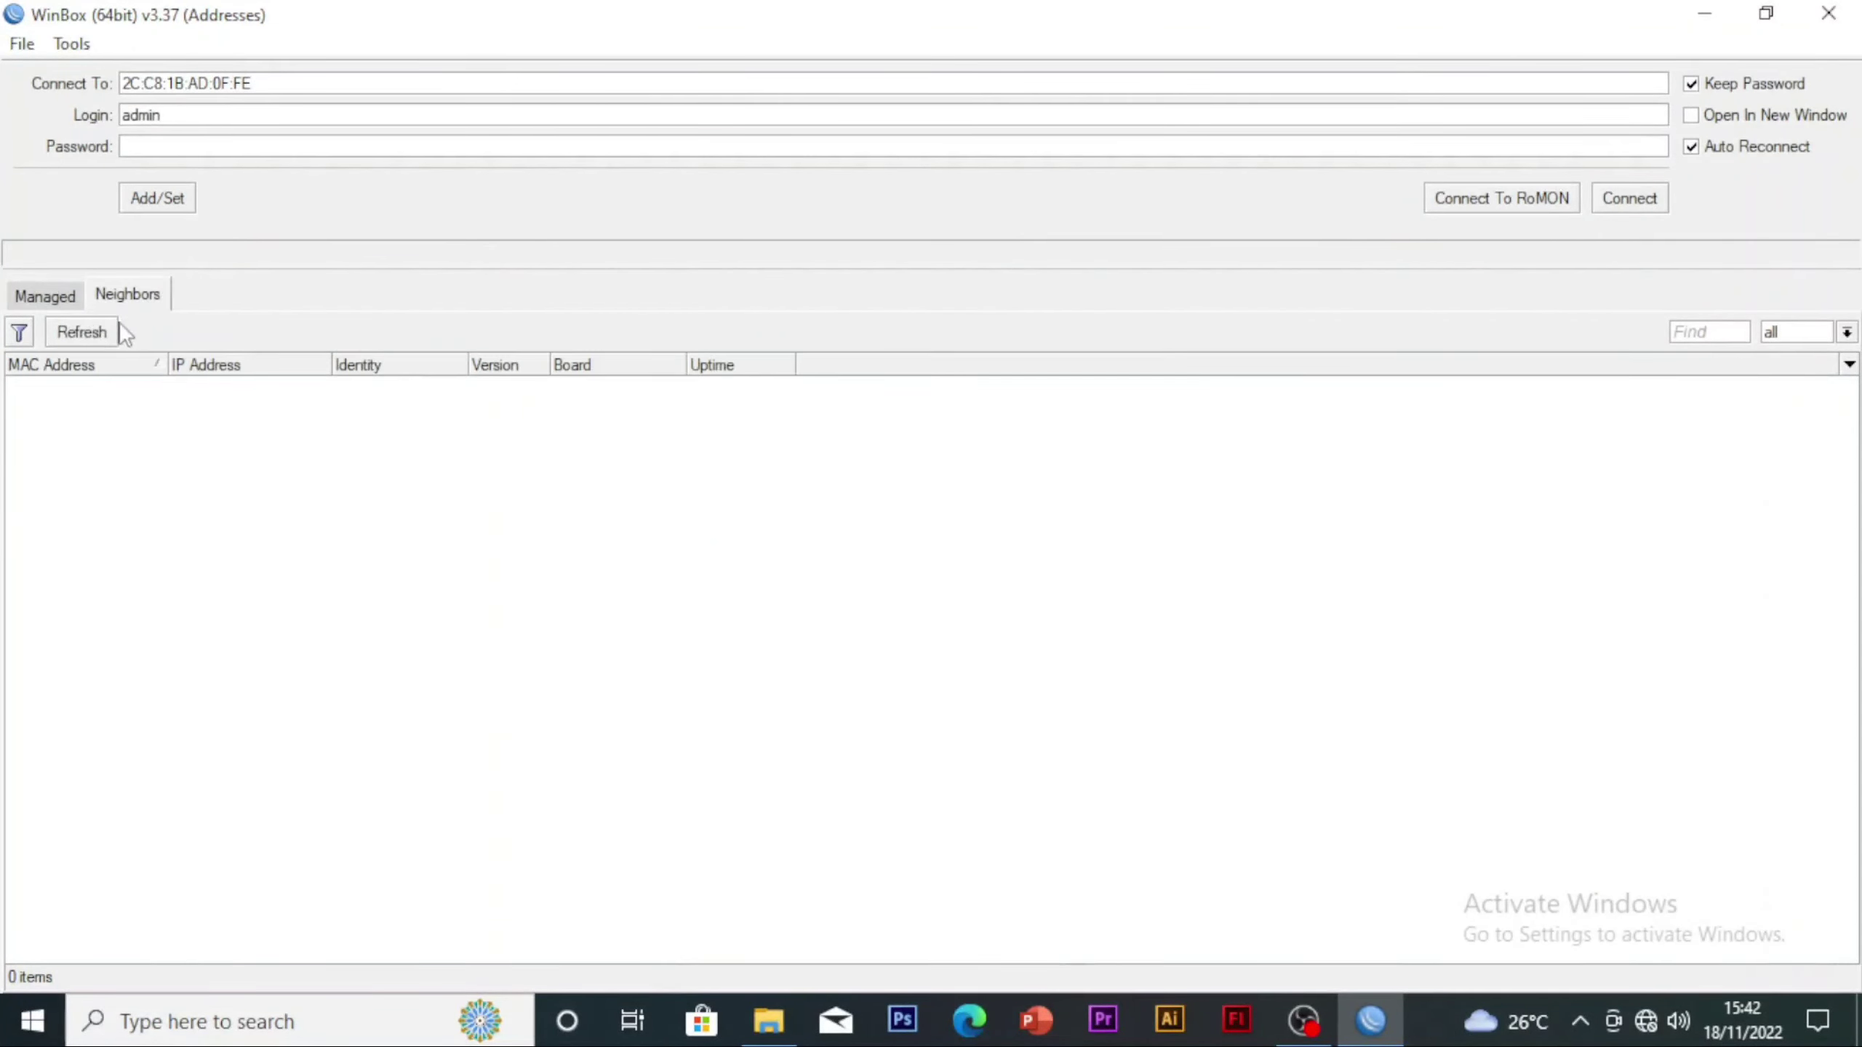
pyautogui.click(64, 303)
pyautogui.click(112, 299)
pyautogui.click(108, 321)
pyautogui.click(65, 371)
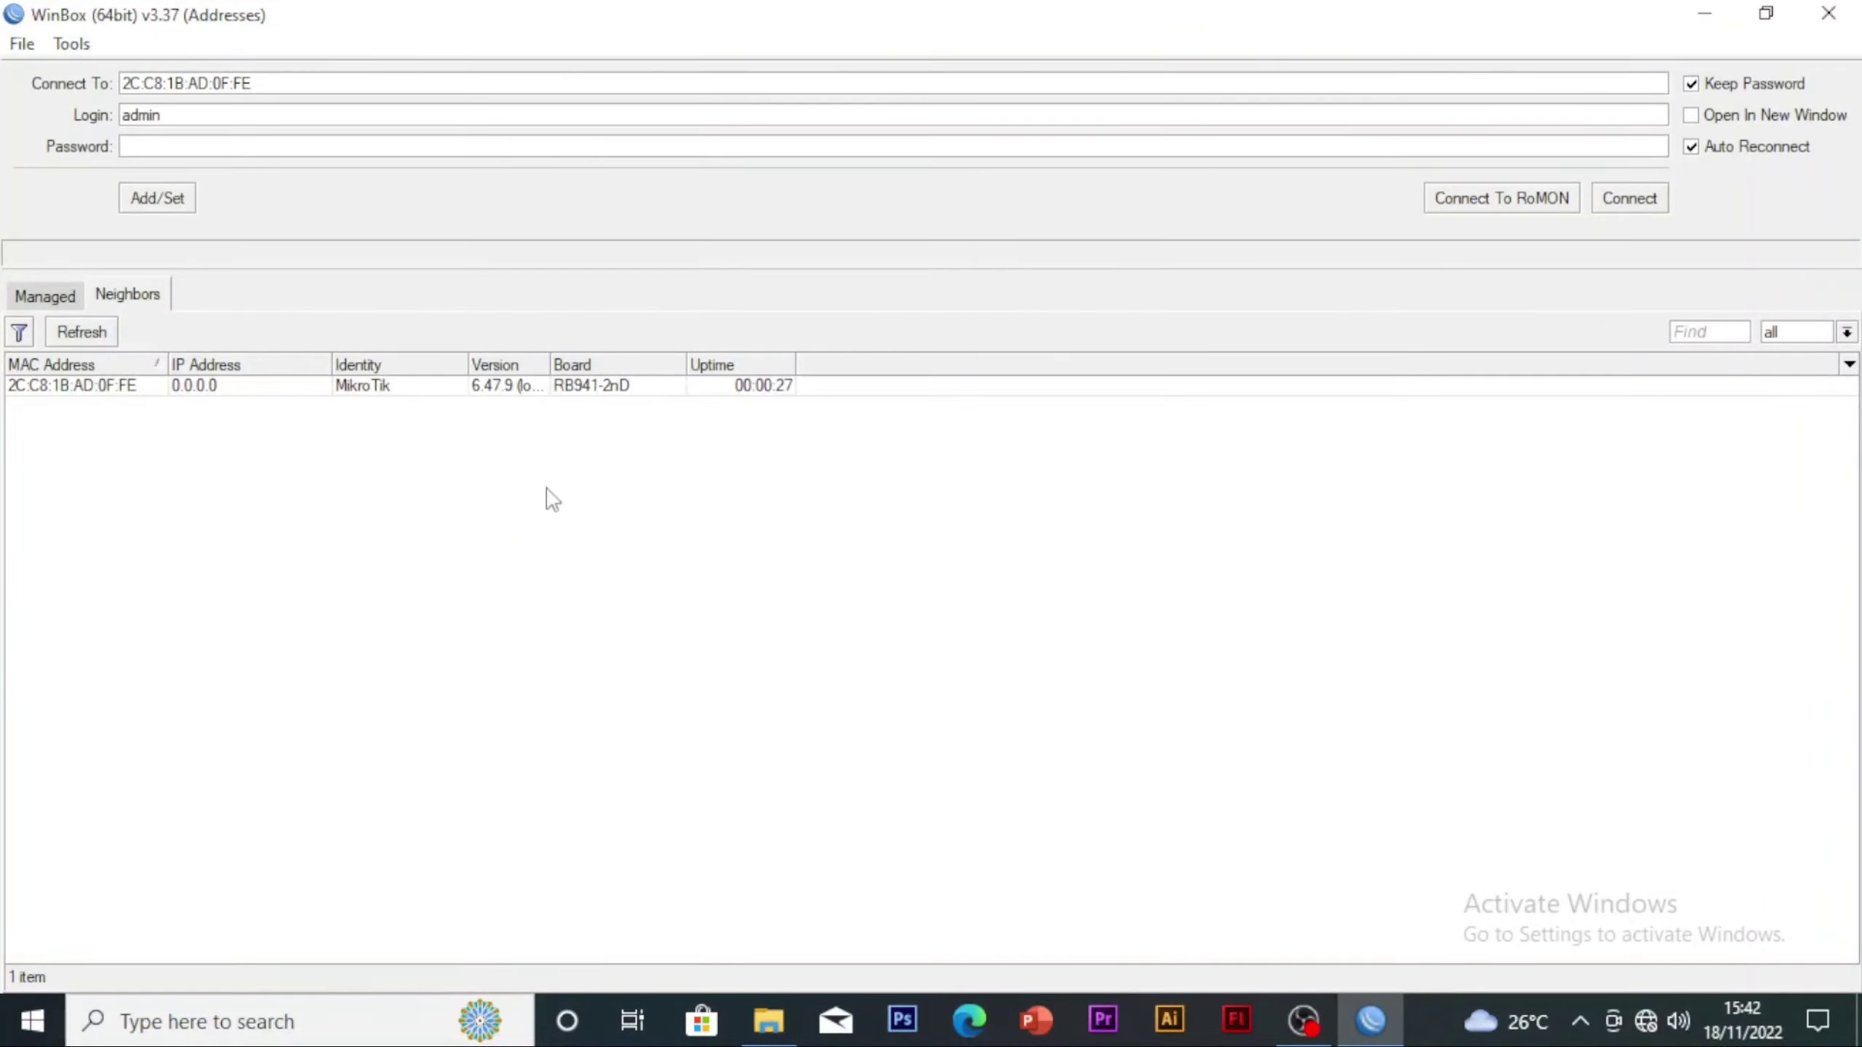
pyautogui.click(38, 386)
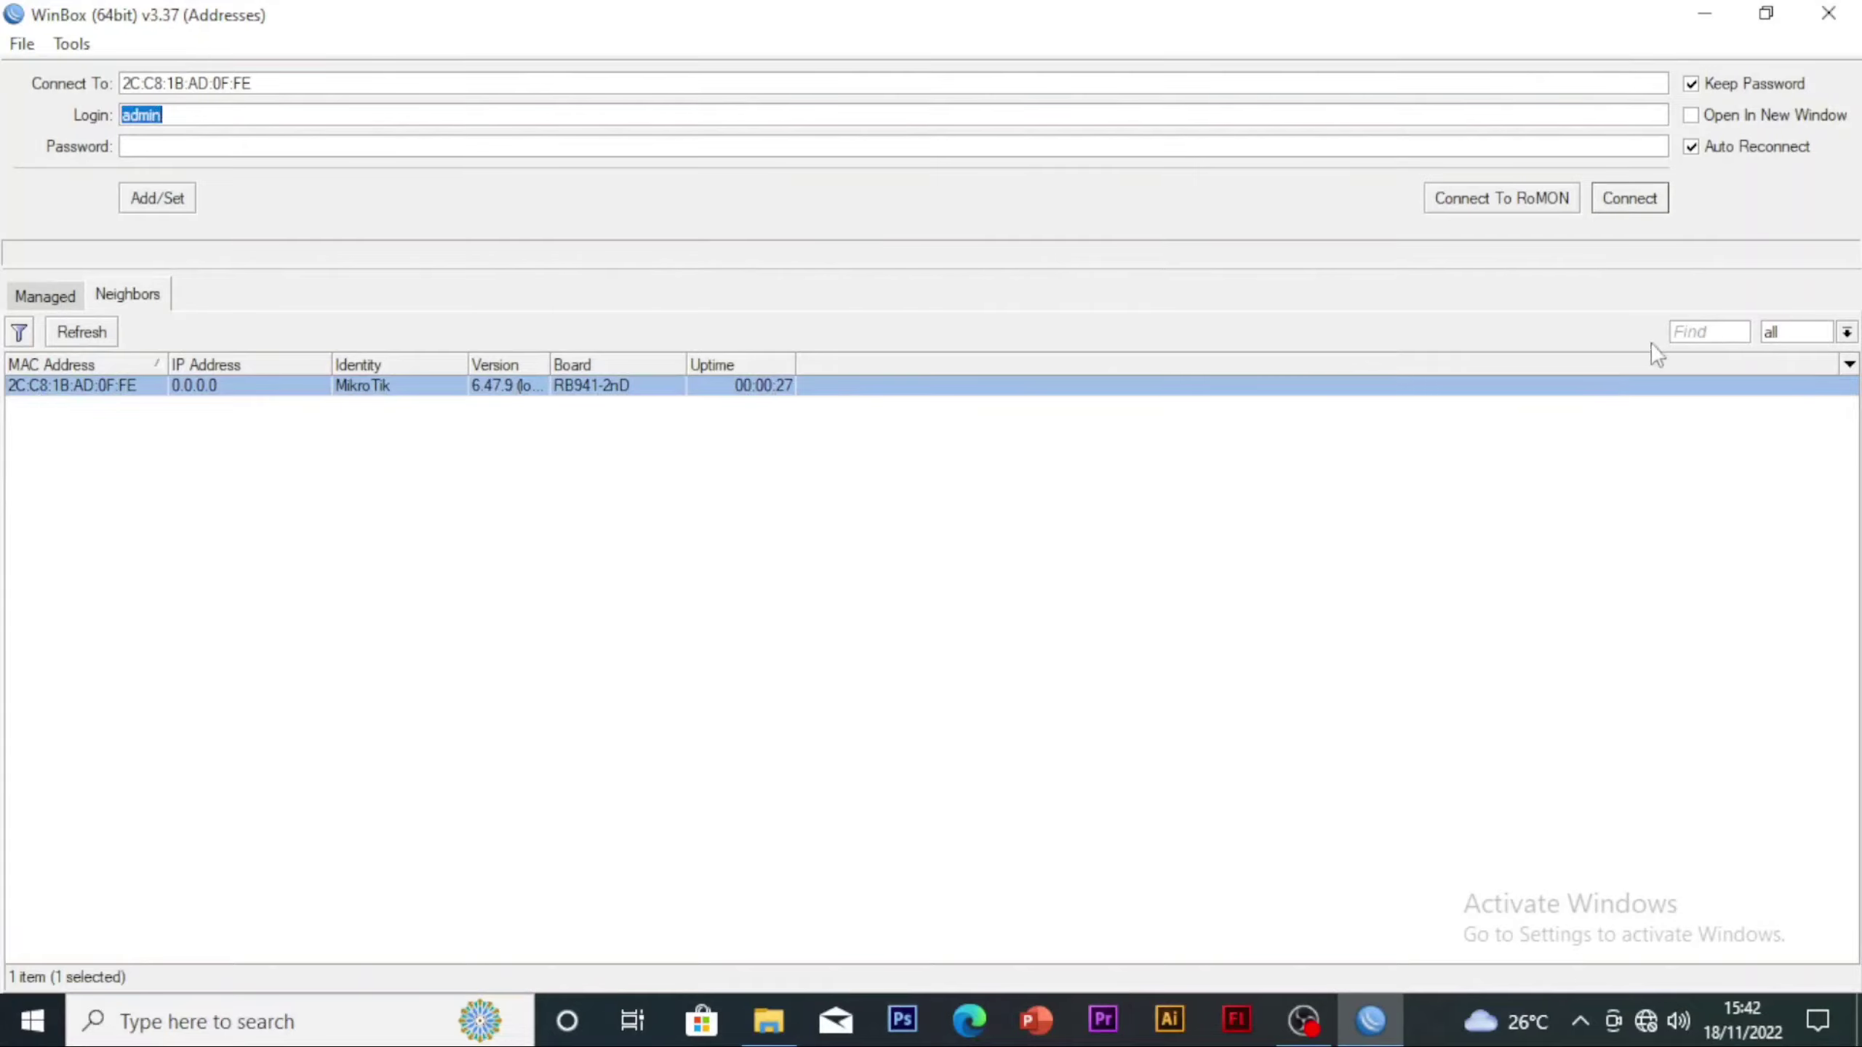
pyautogui.click(1634, 207)
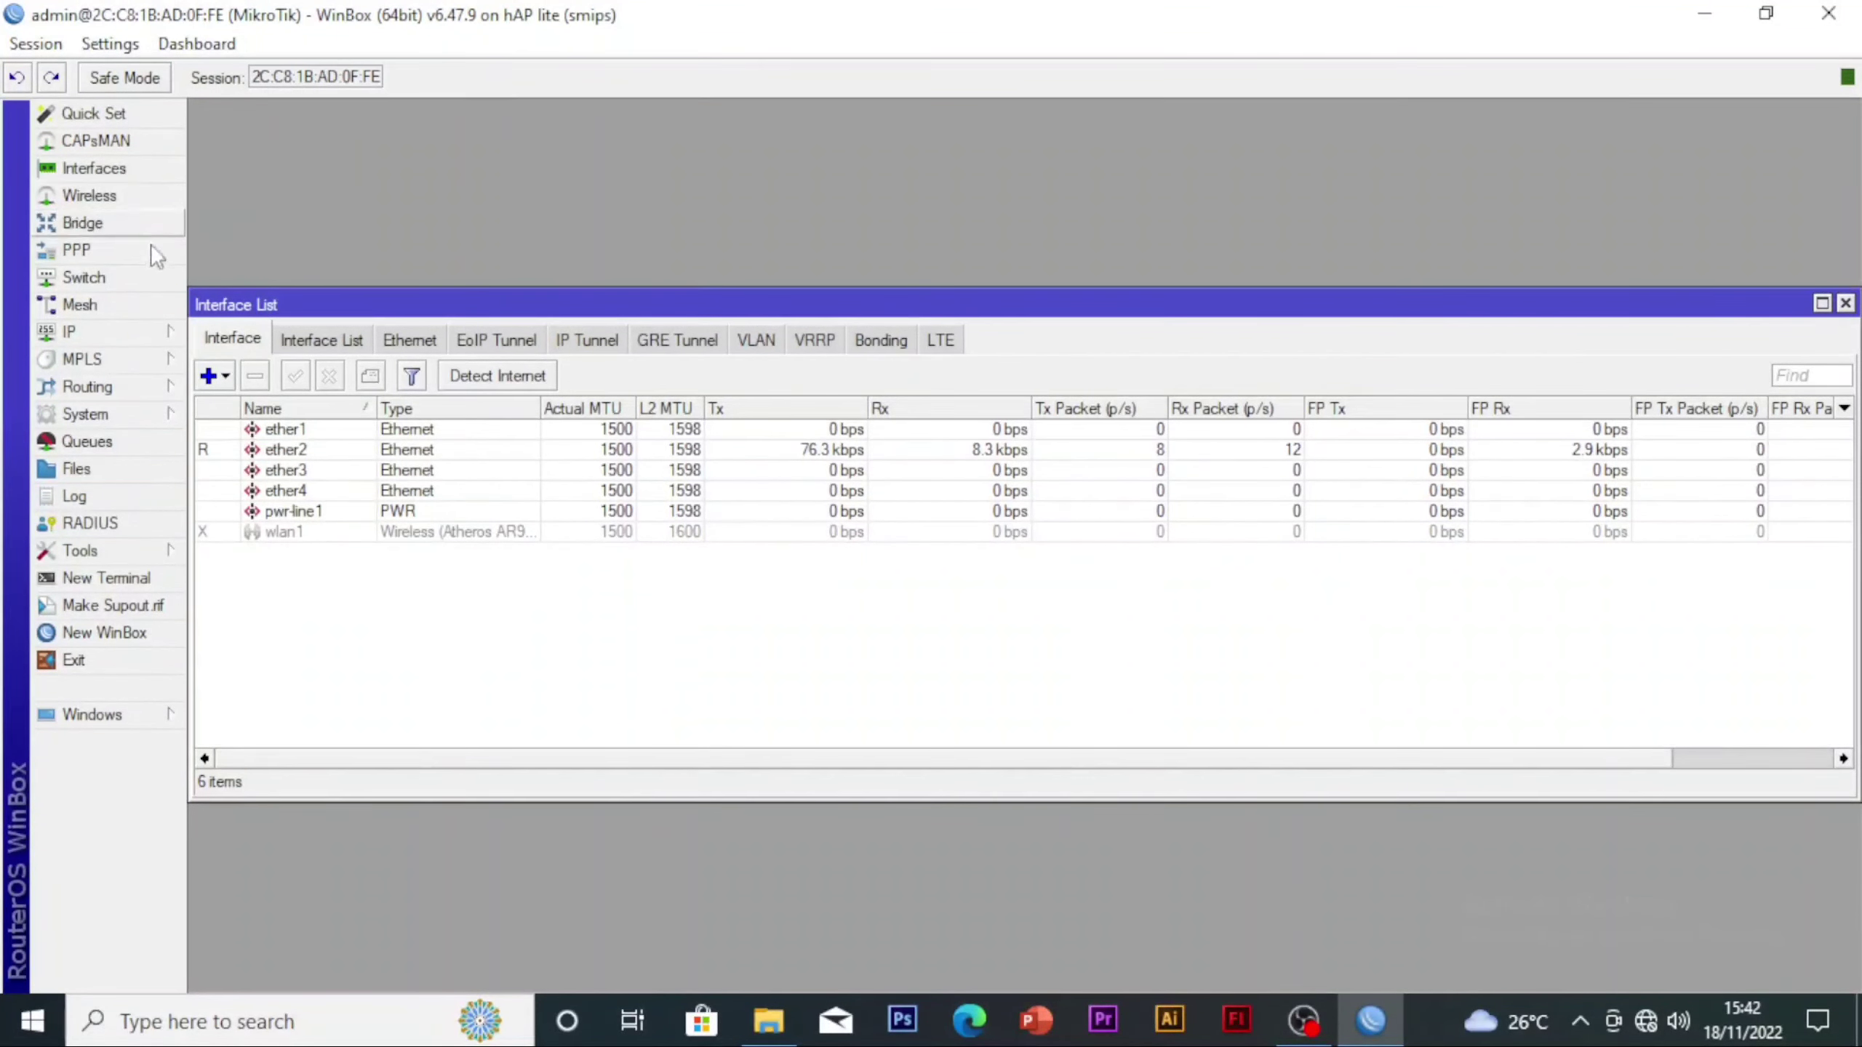
# Change the router's system identity to PIP
pyautogui.click(110, 414)
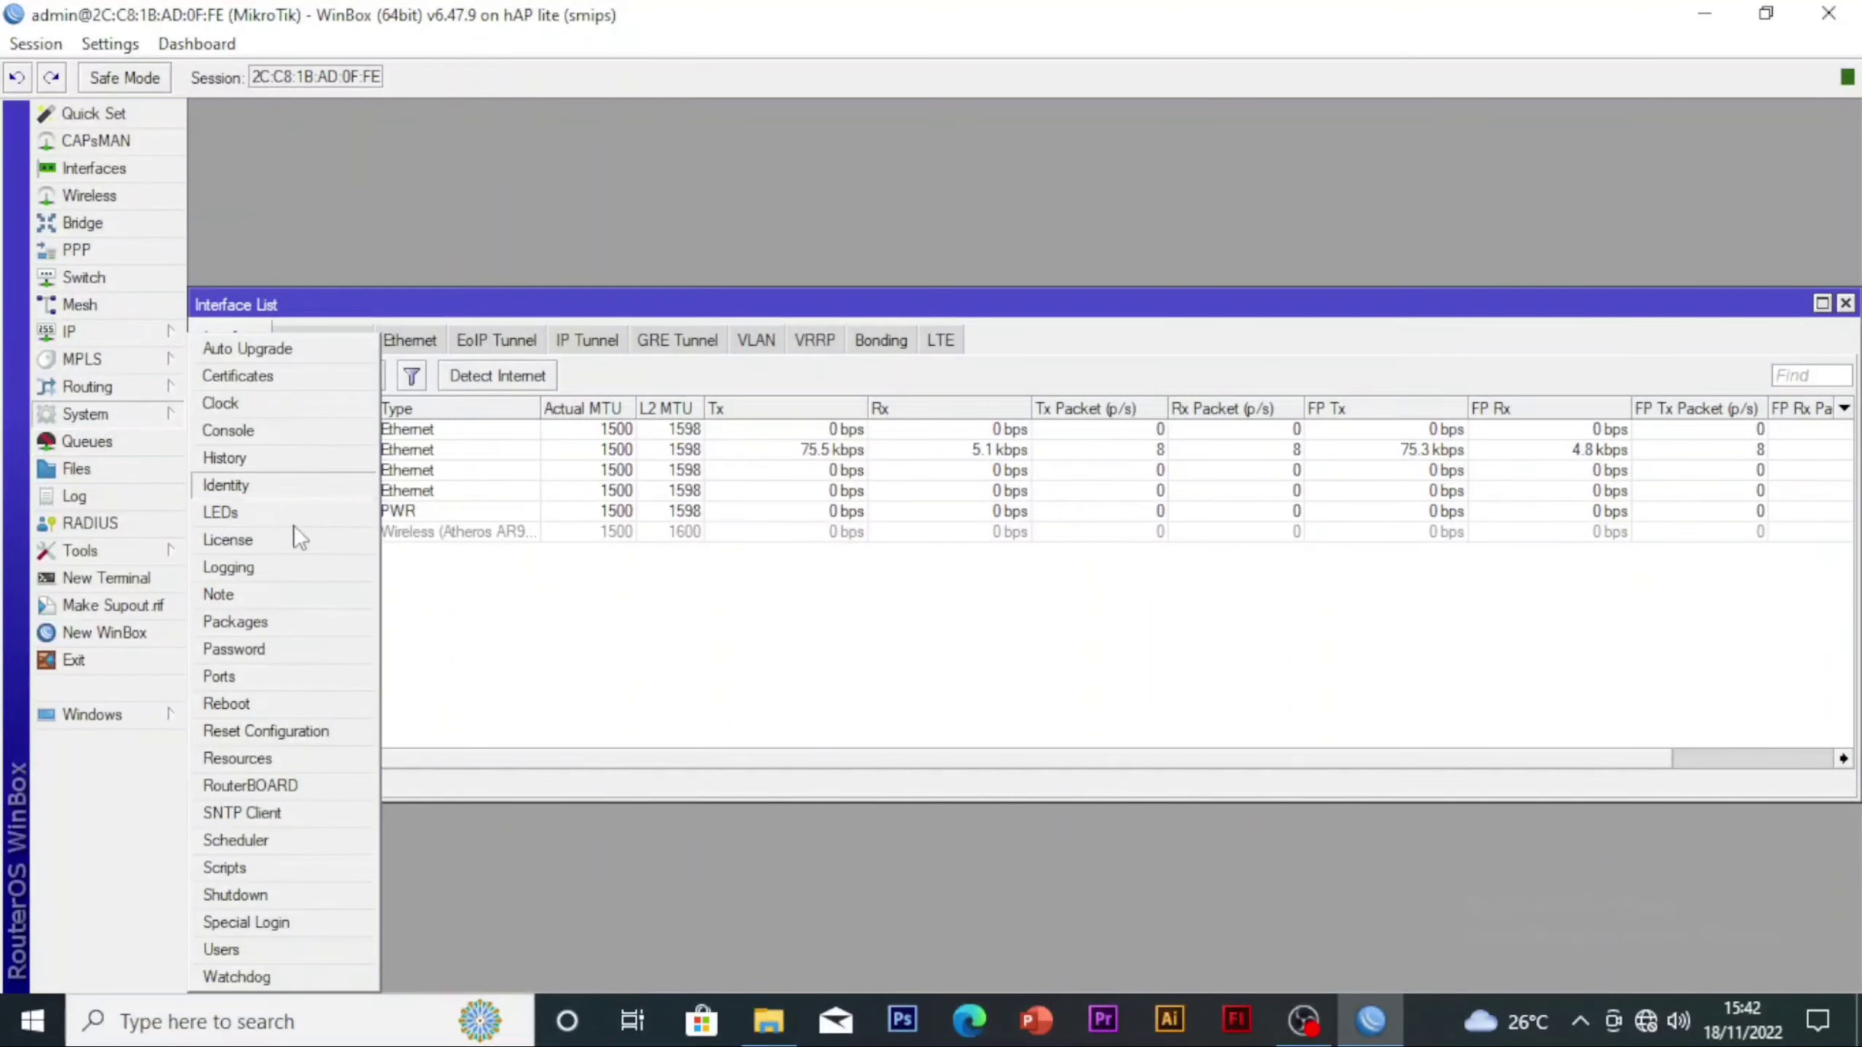
pyautogui.click(272, 488)
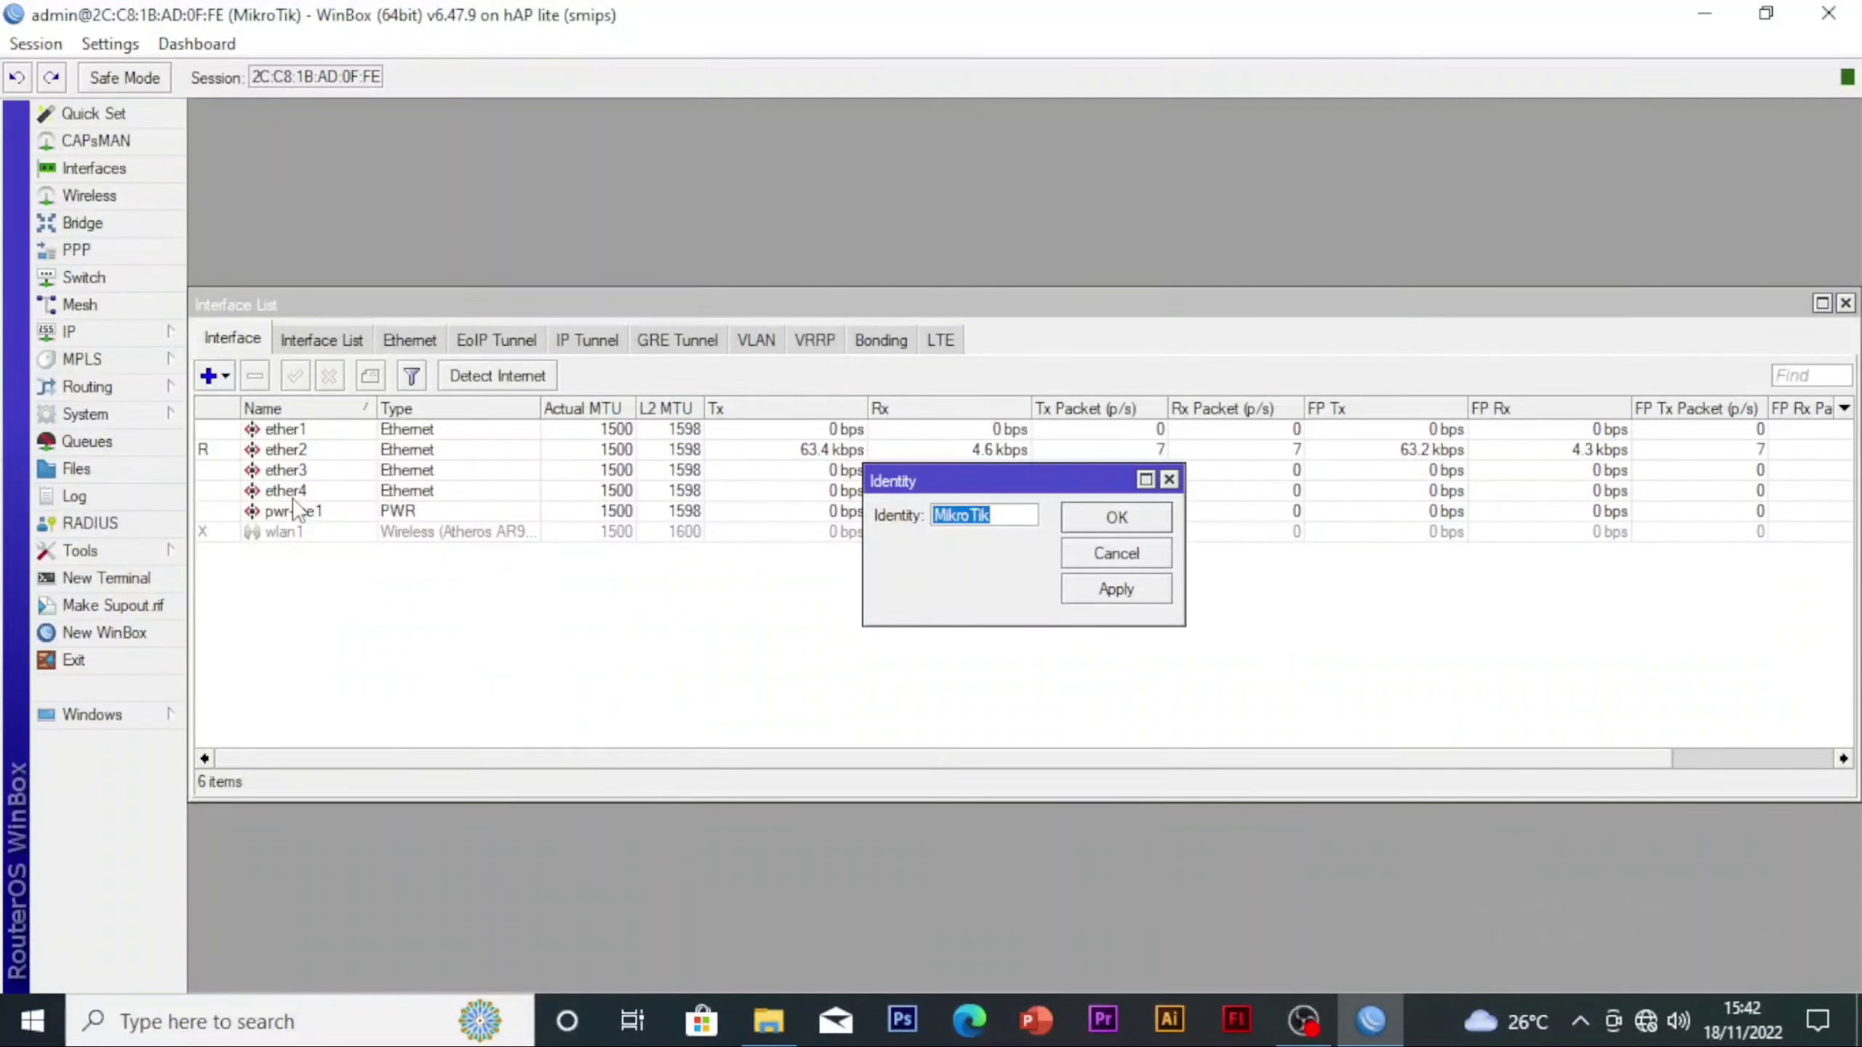
pyautogui.write('PIP')
pyautogui.press('Return')
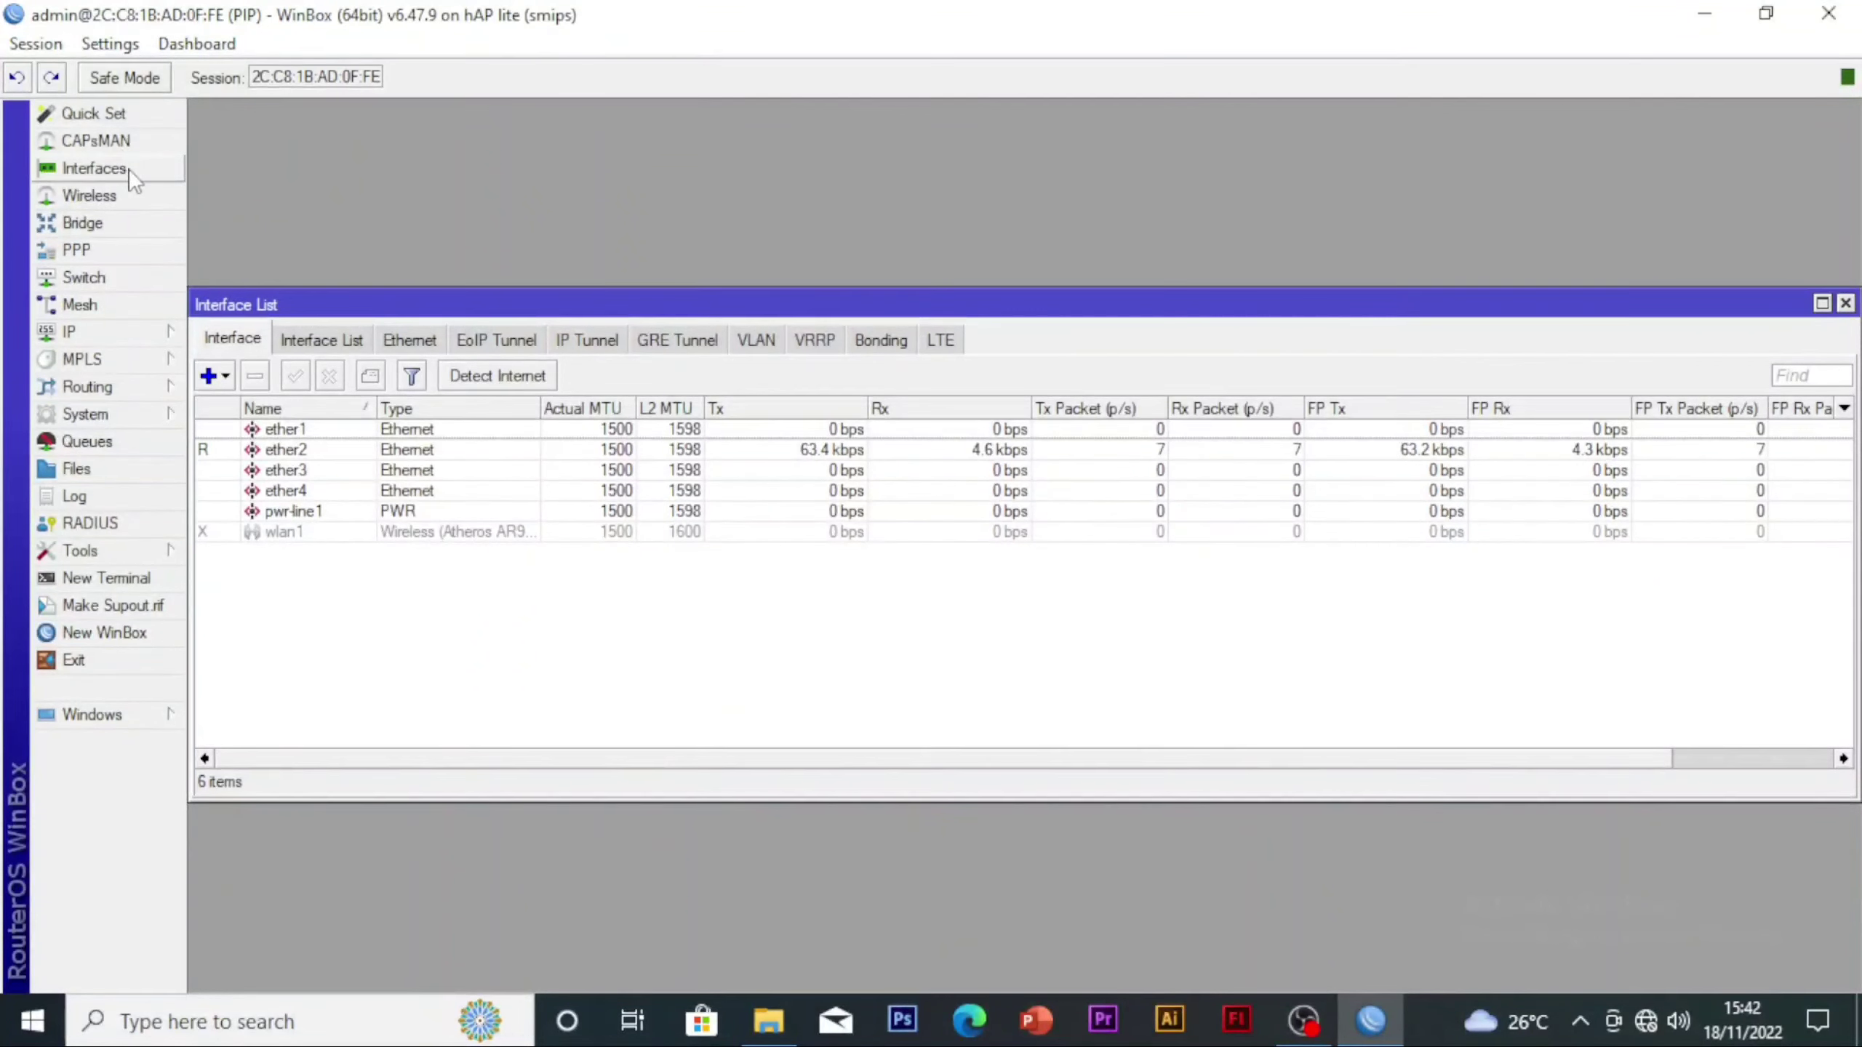
# Rename the ether2 interface to ether2-LAN and apply the change
pyautogui.click(343, 449)
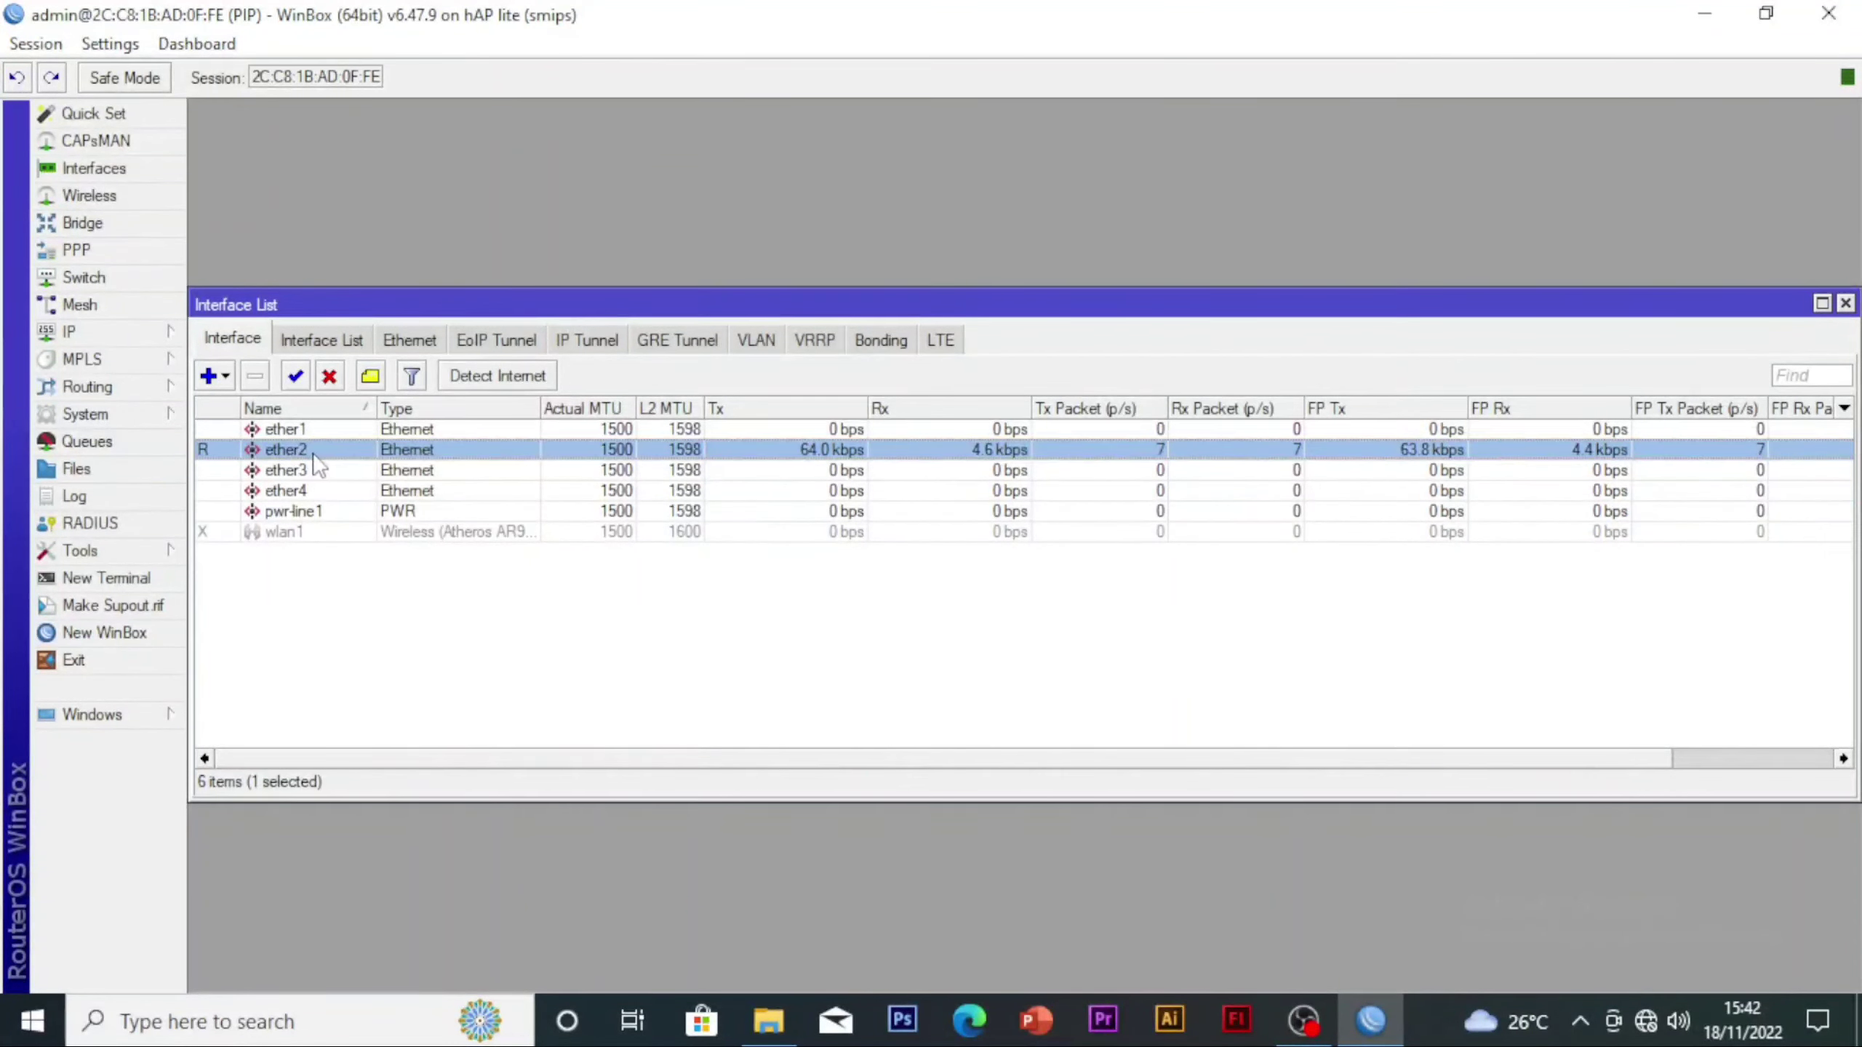
pyautogui.doubleClick(314, 452)
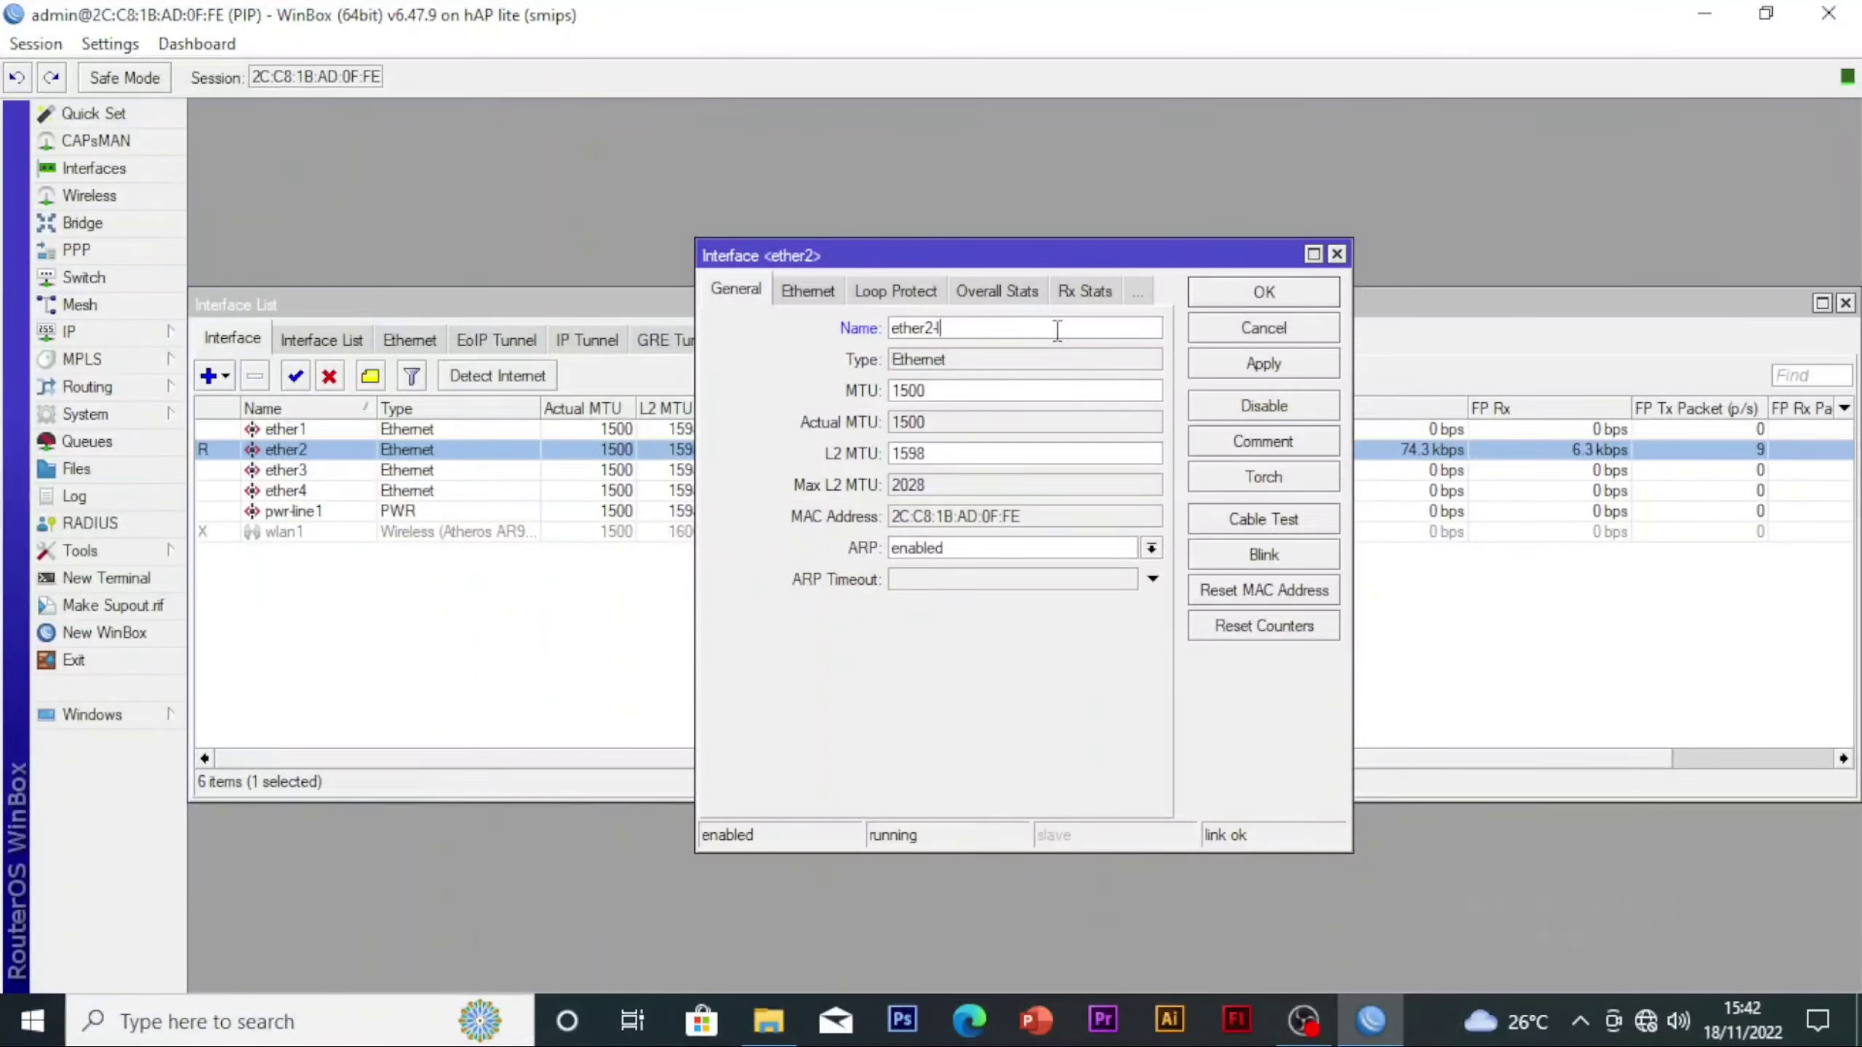
pyautogui.write('-l')
pyautogui.press('BackSpace')
pyautogui.press('BackSpace')
pyautogui.write('LAN')
pyautogui.click(1308, 367)
pyautogui.click(1288, 291)
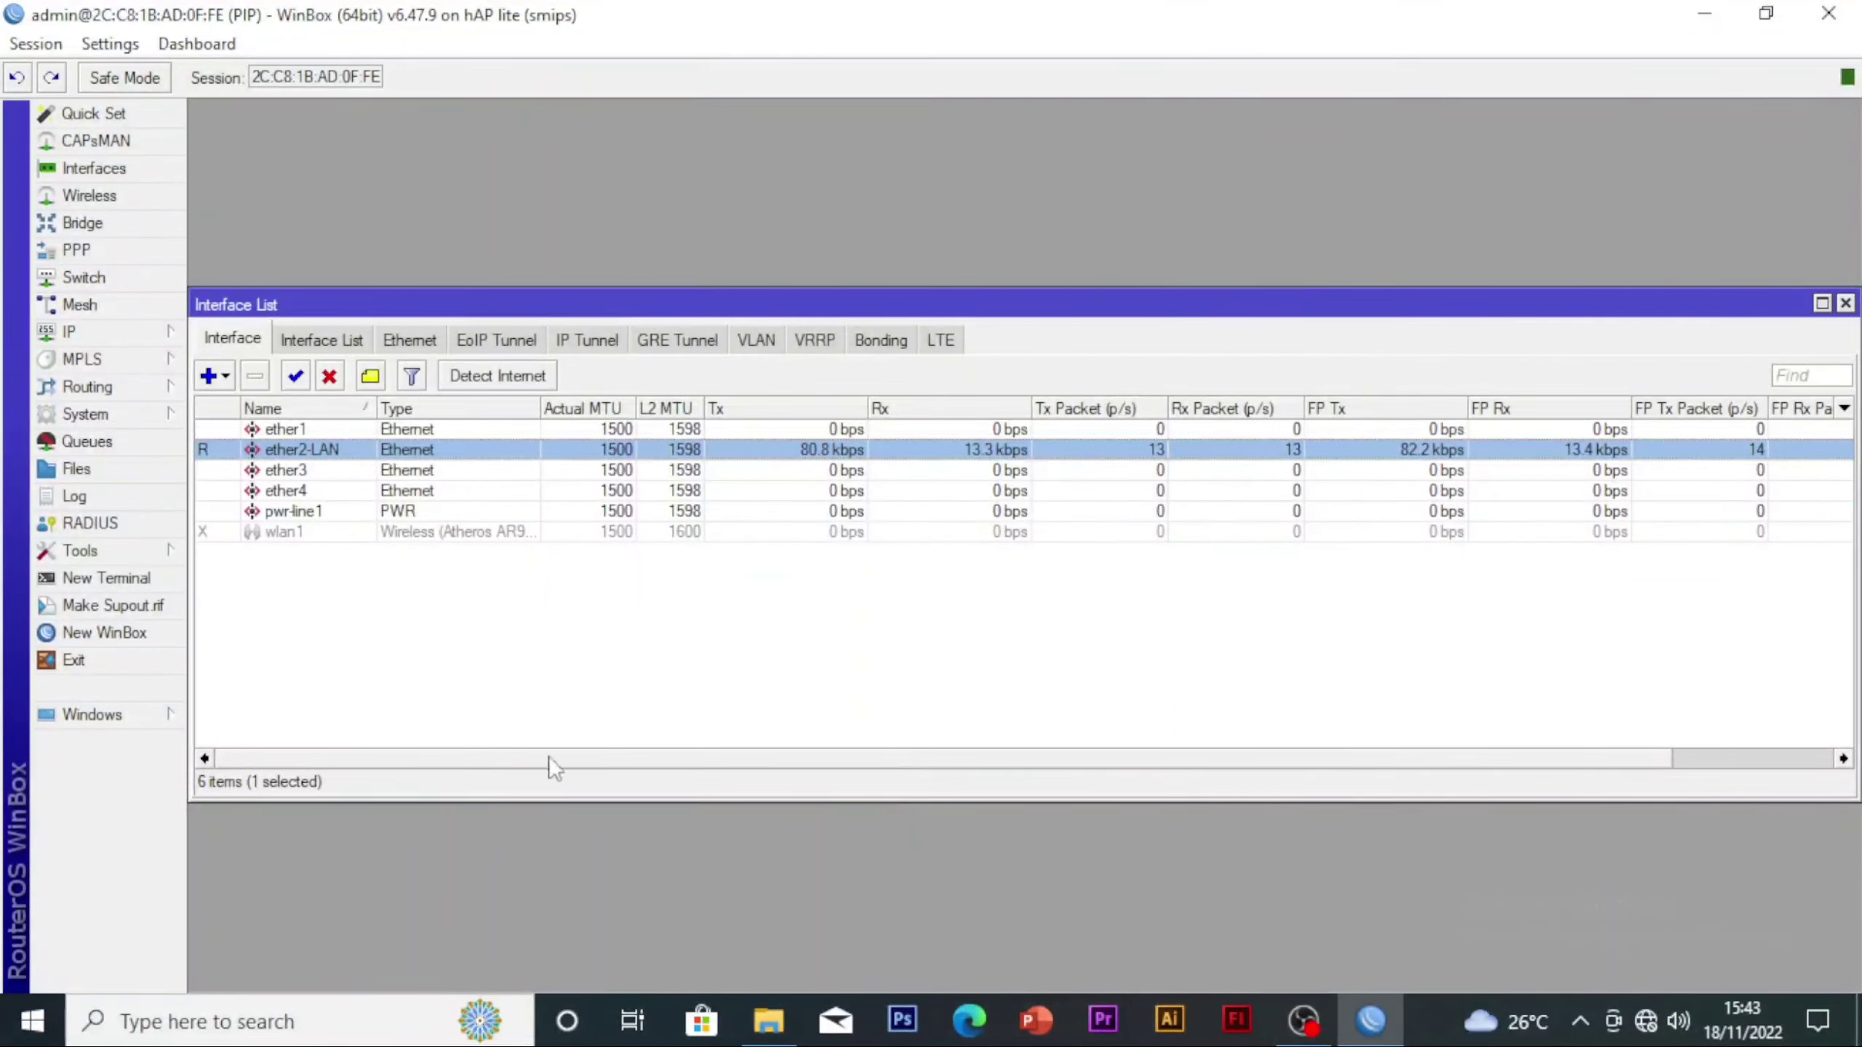
# Enable the disabled wlan1 interface in the wireless interface list
pyautogui.click(310, 563)
pyautogui.click(258, 539)
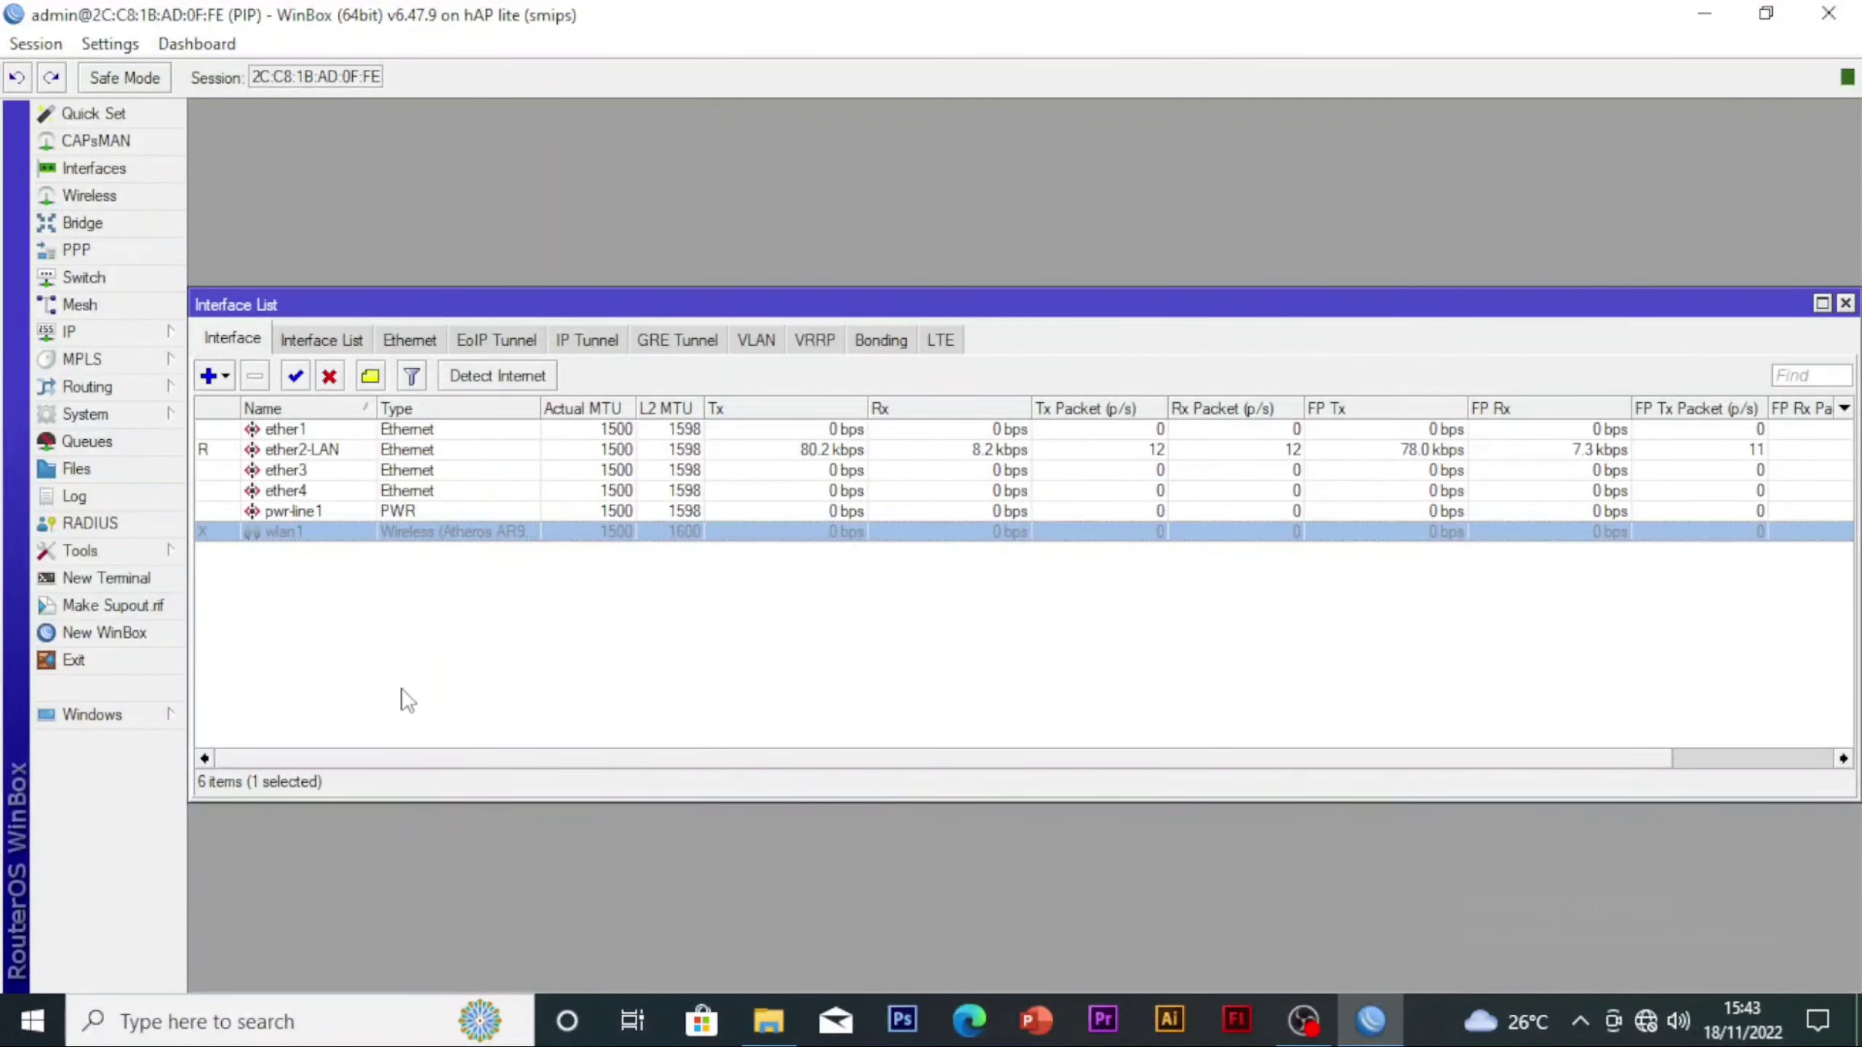
pyautogui.click(418, 582)
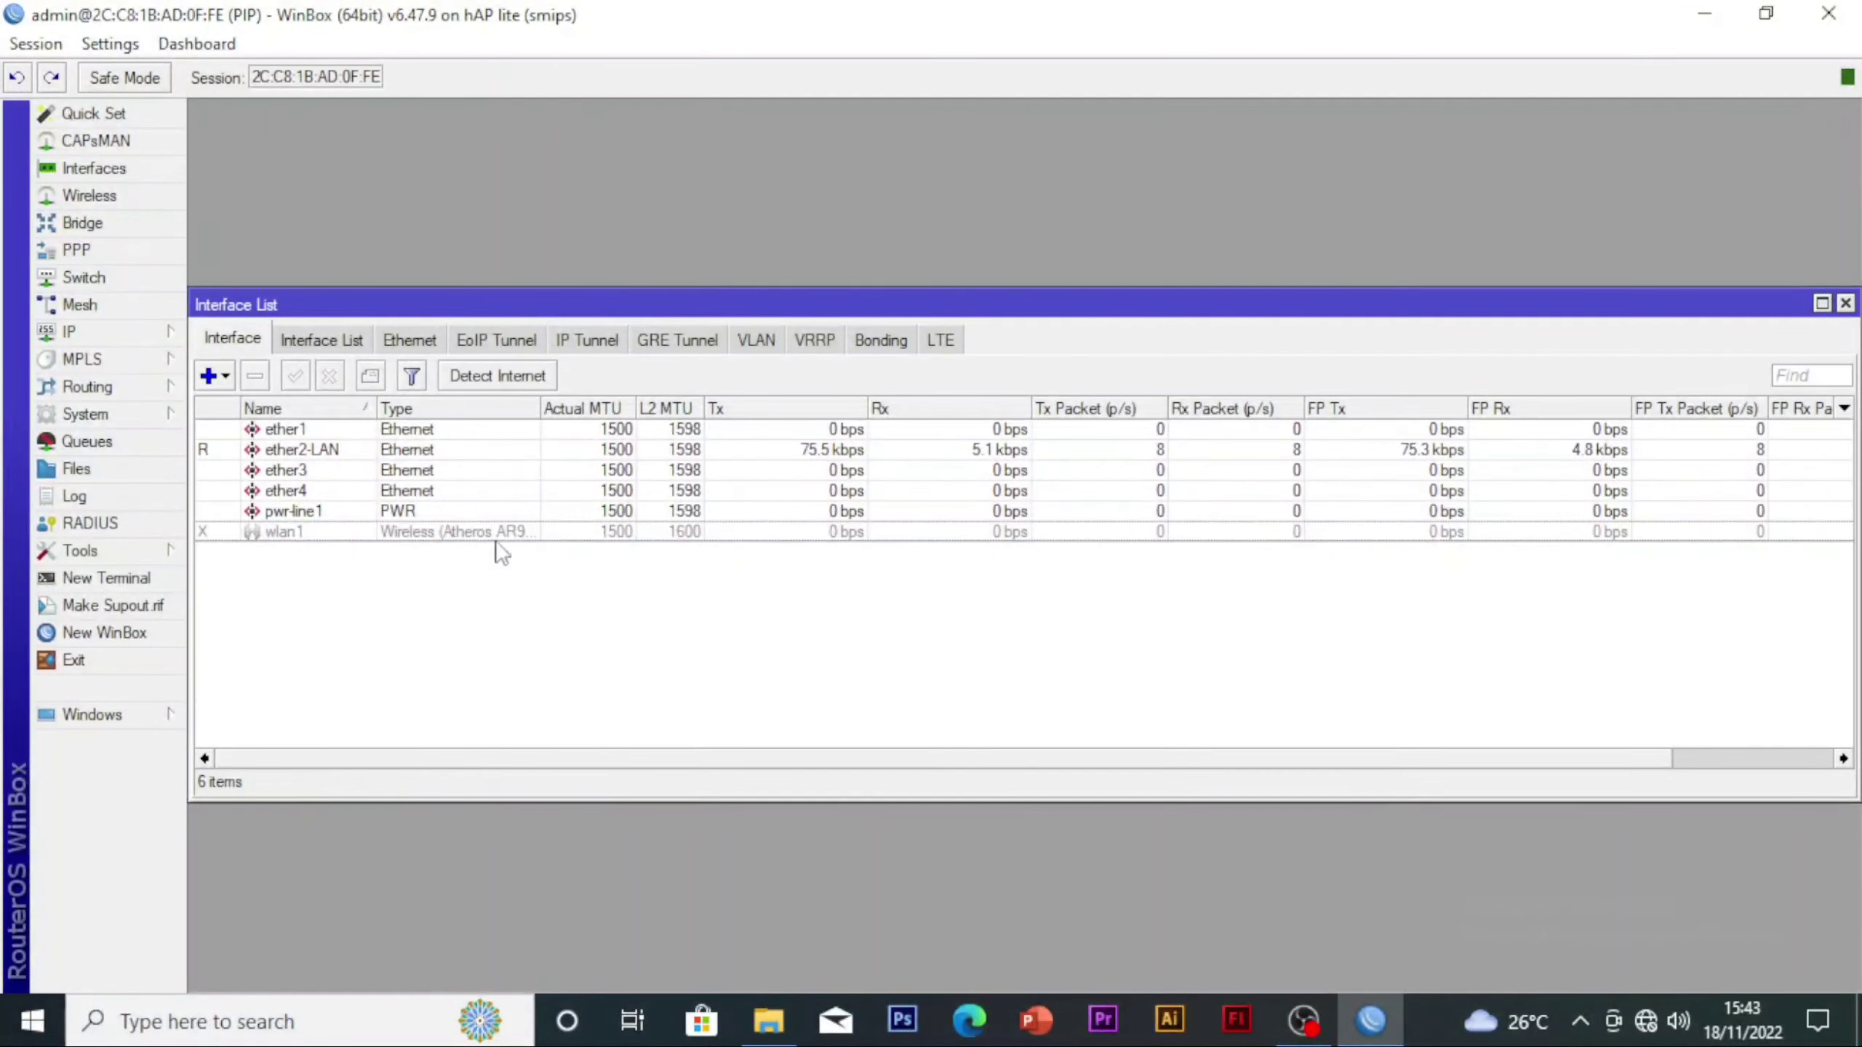
pyautogui.click(283, 535)
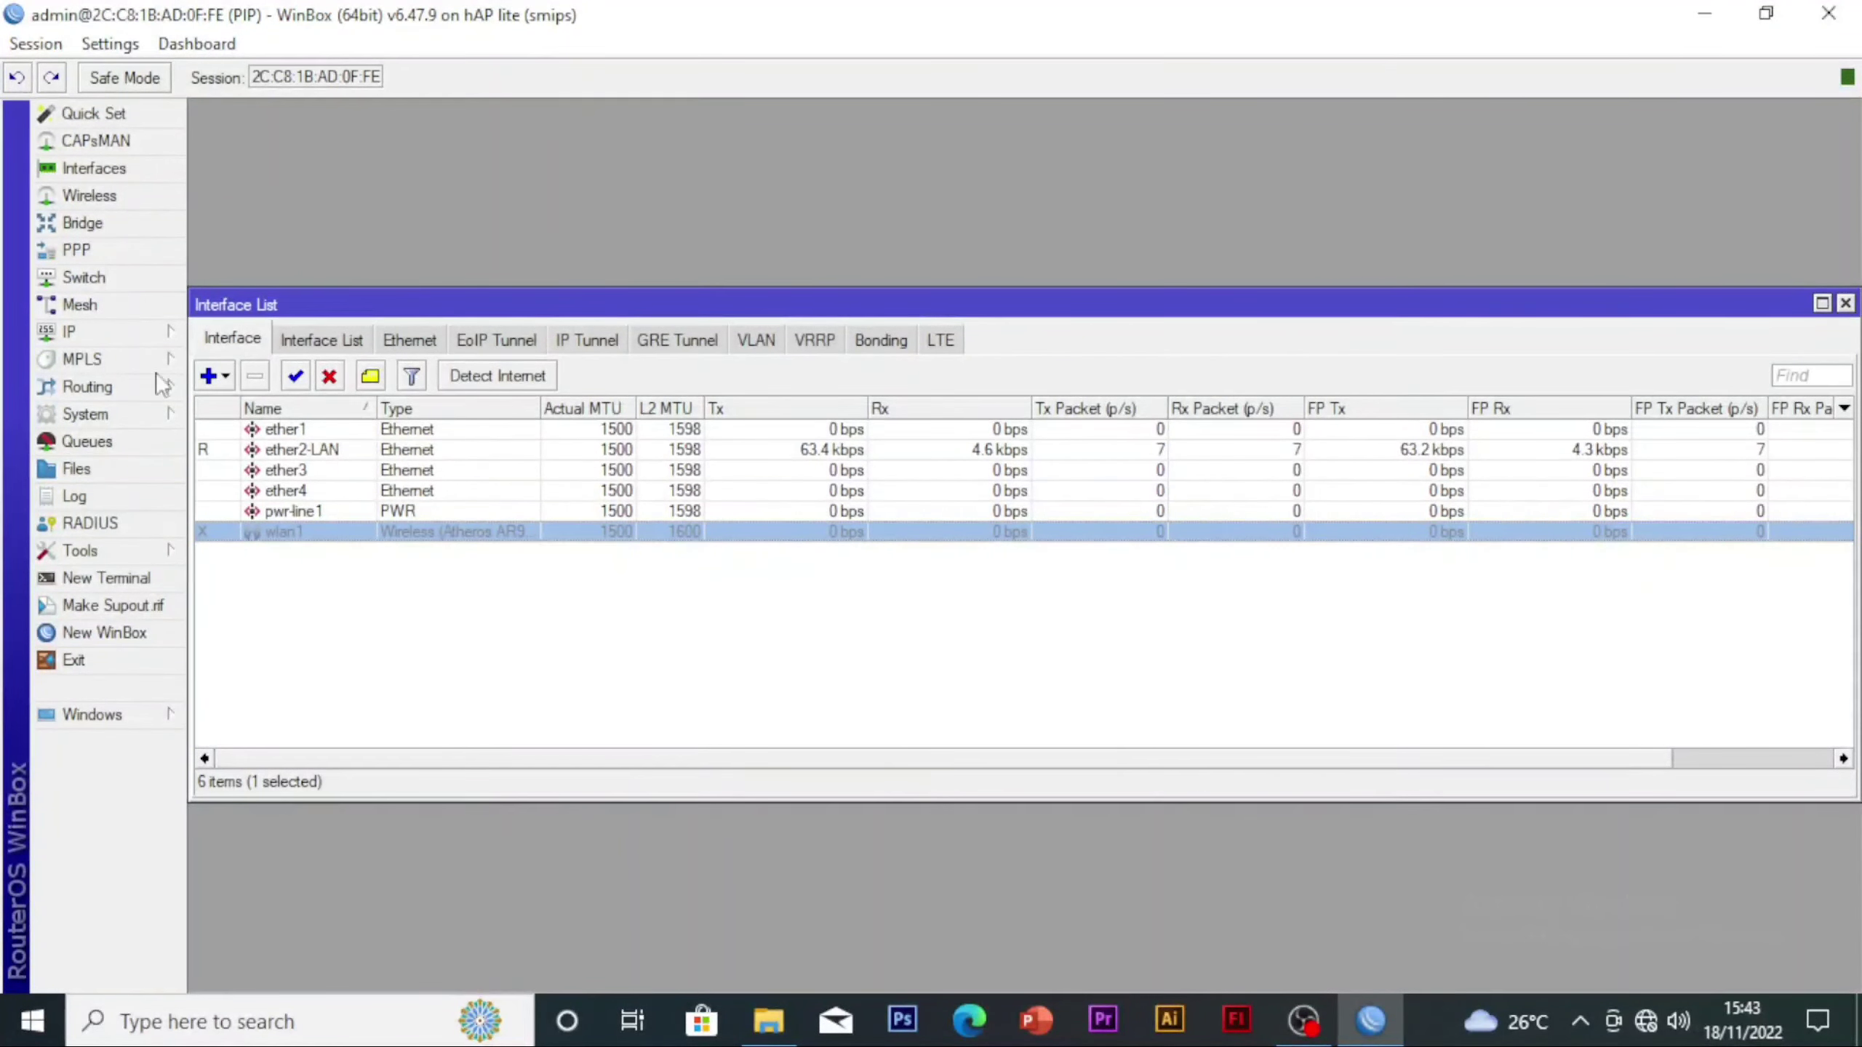
pyautogui.click(87, 197)
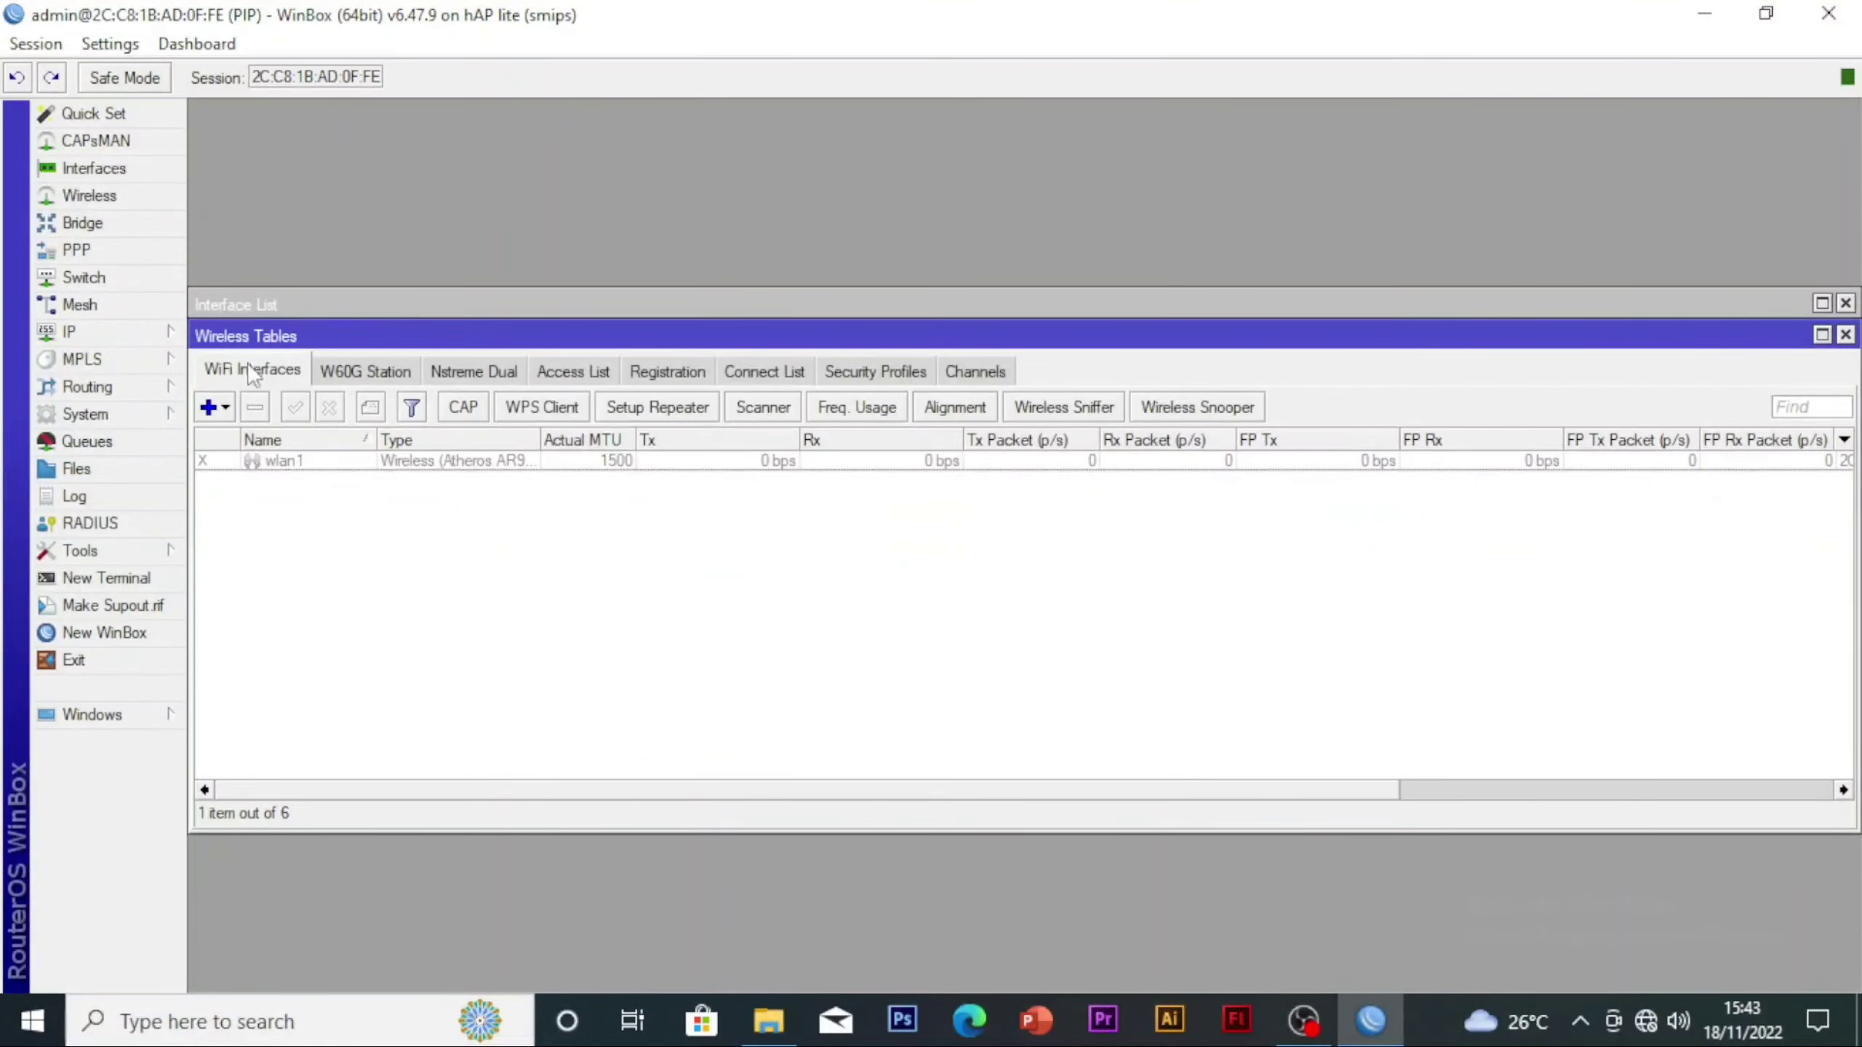
pyautogui.click(304, 402)
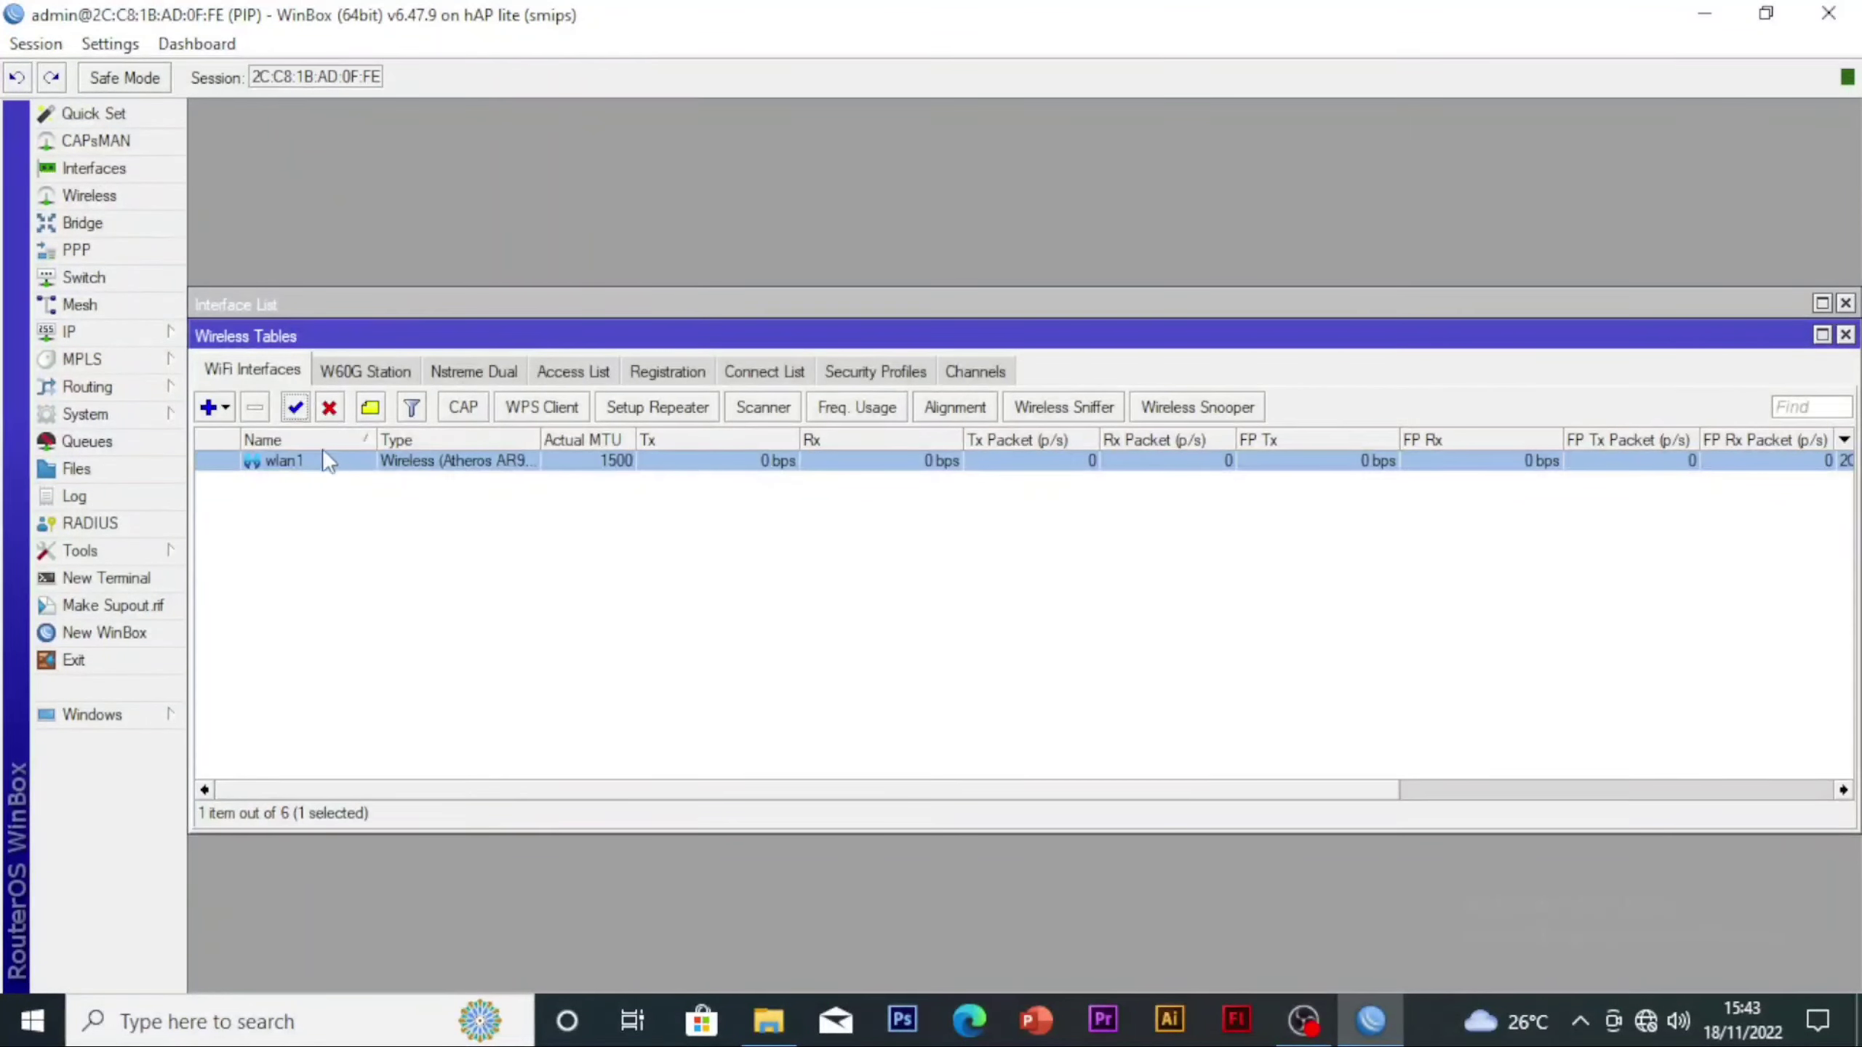
# Create a new wireless security profile named SMAKOM and set its mode to dynamic keys
pyautogui.doubleClick(313, 457)
pyautogui.click(492, 558)
pyautogui.click(875, 370)
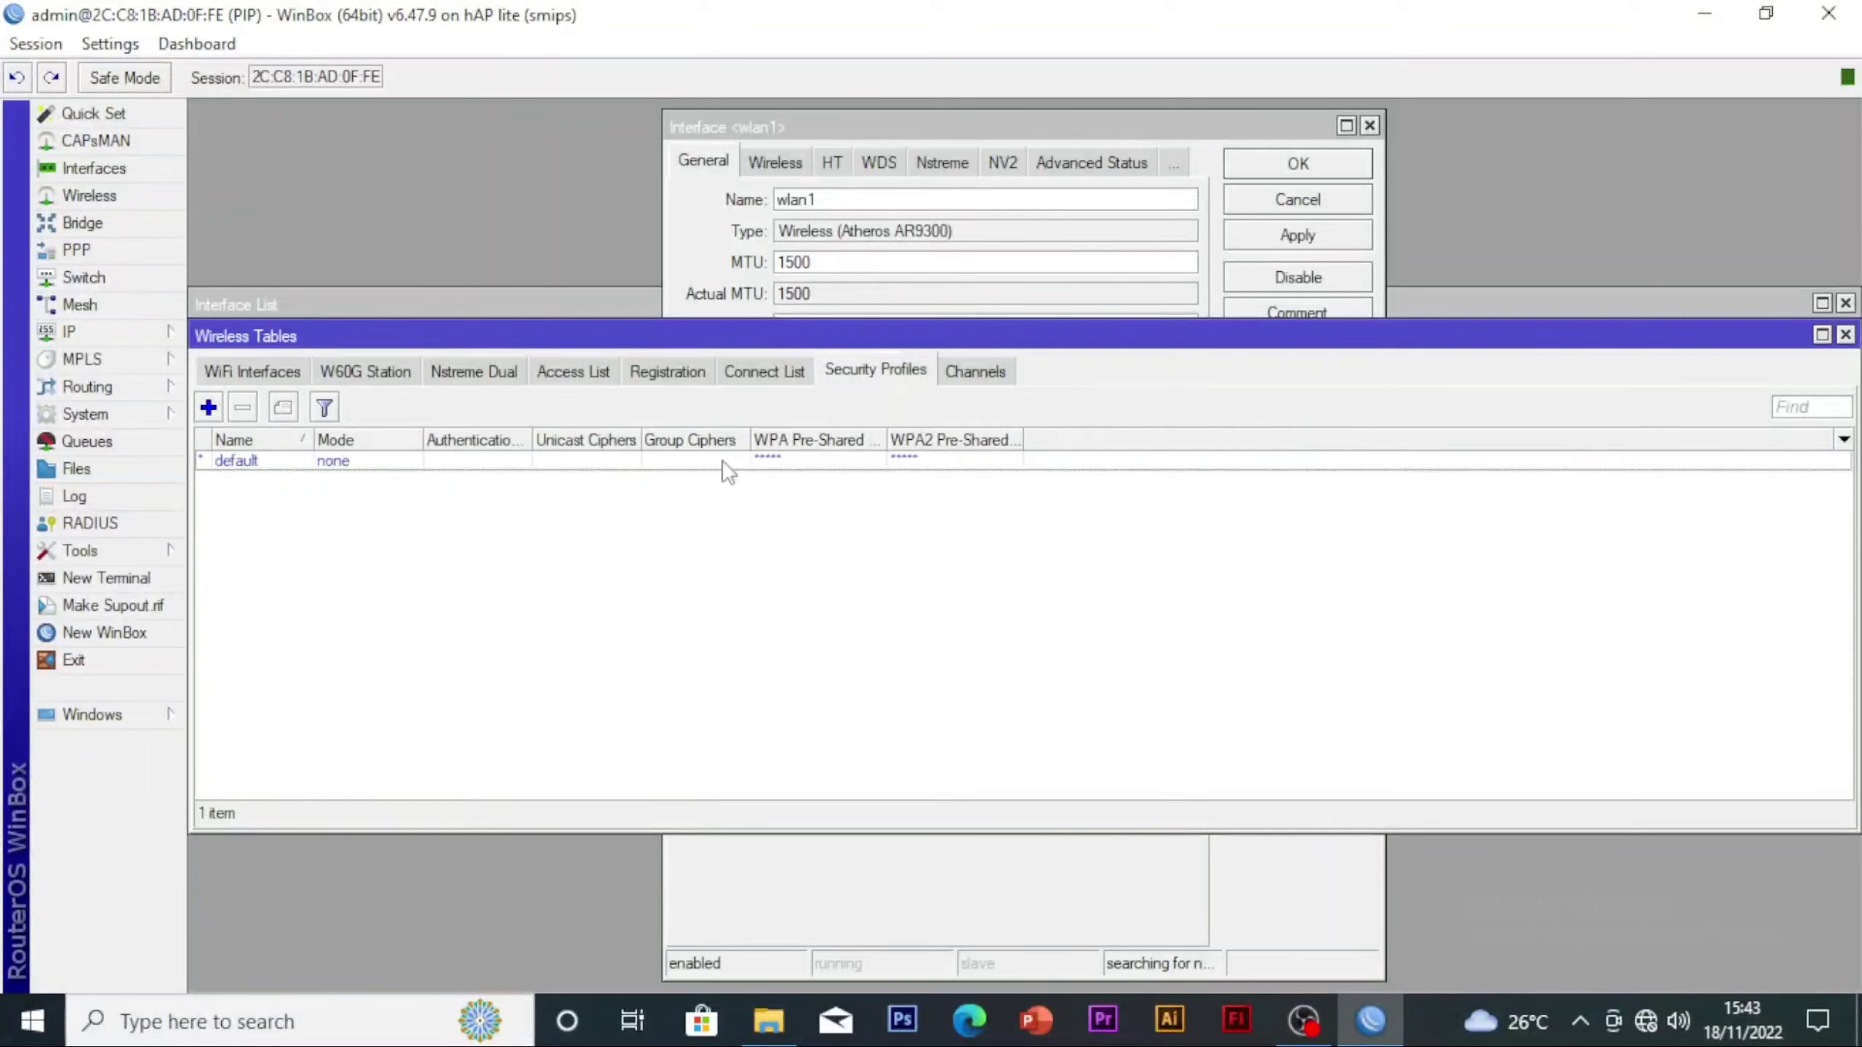
pyautogui.click(215, 414)
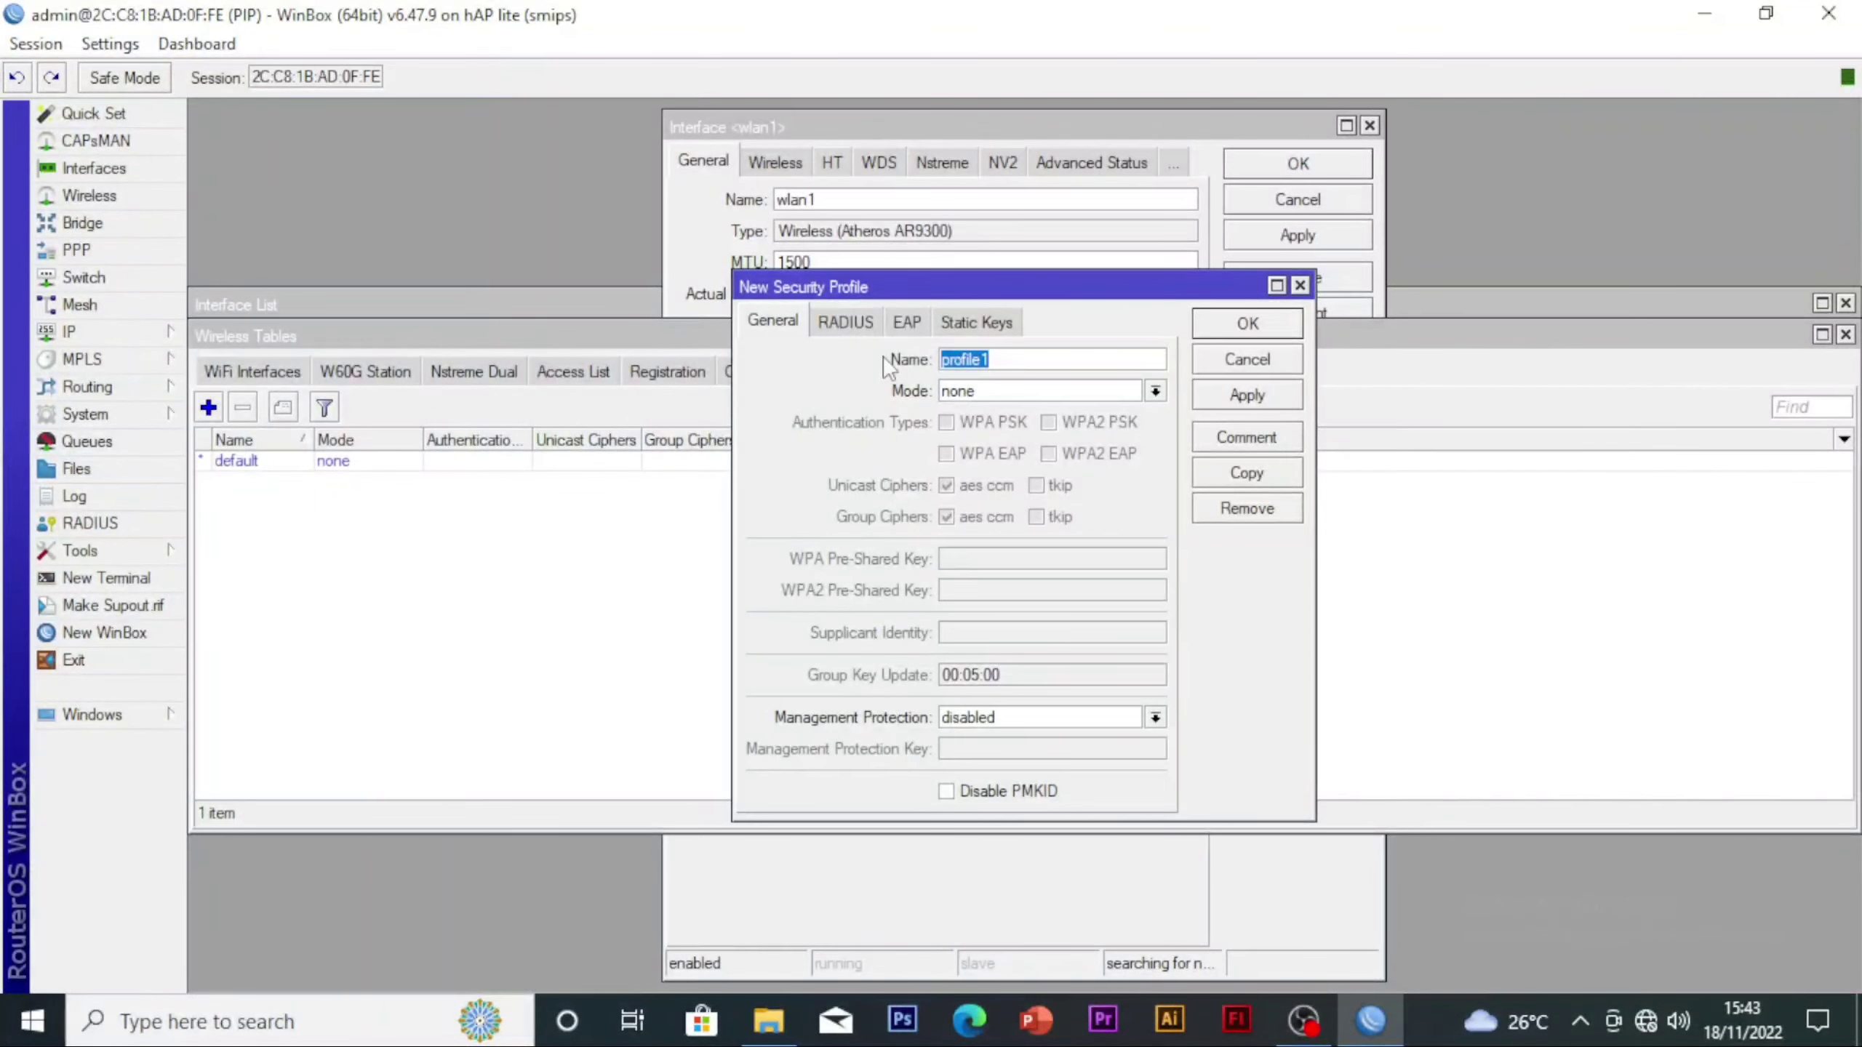
pyautogui.write('PASD')
pyautogui.press('BackSpace')
pyautogui.press('BackSpace')
pyautogui.write('SMAKOM')
pyautogui.click(1024, 395)
pyautogui.click(1024, 412)
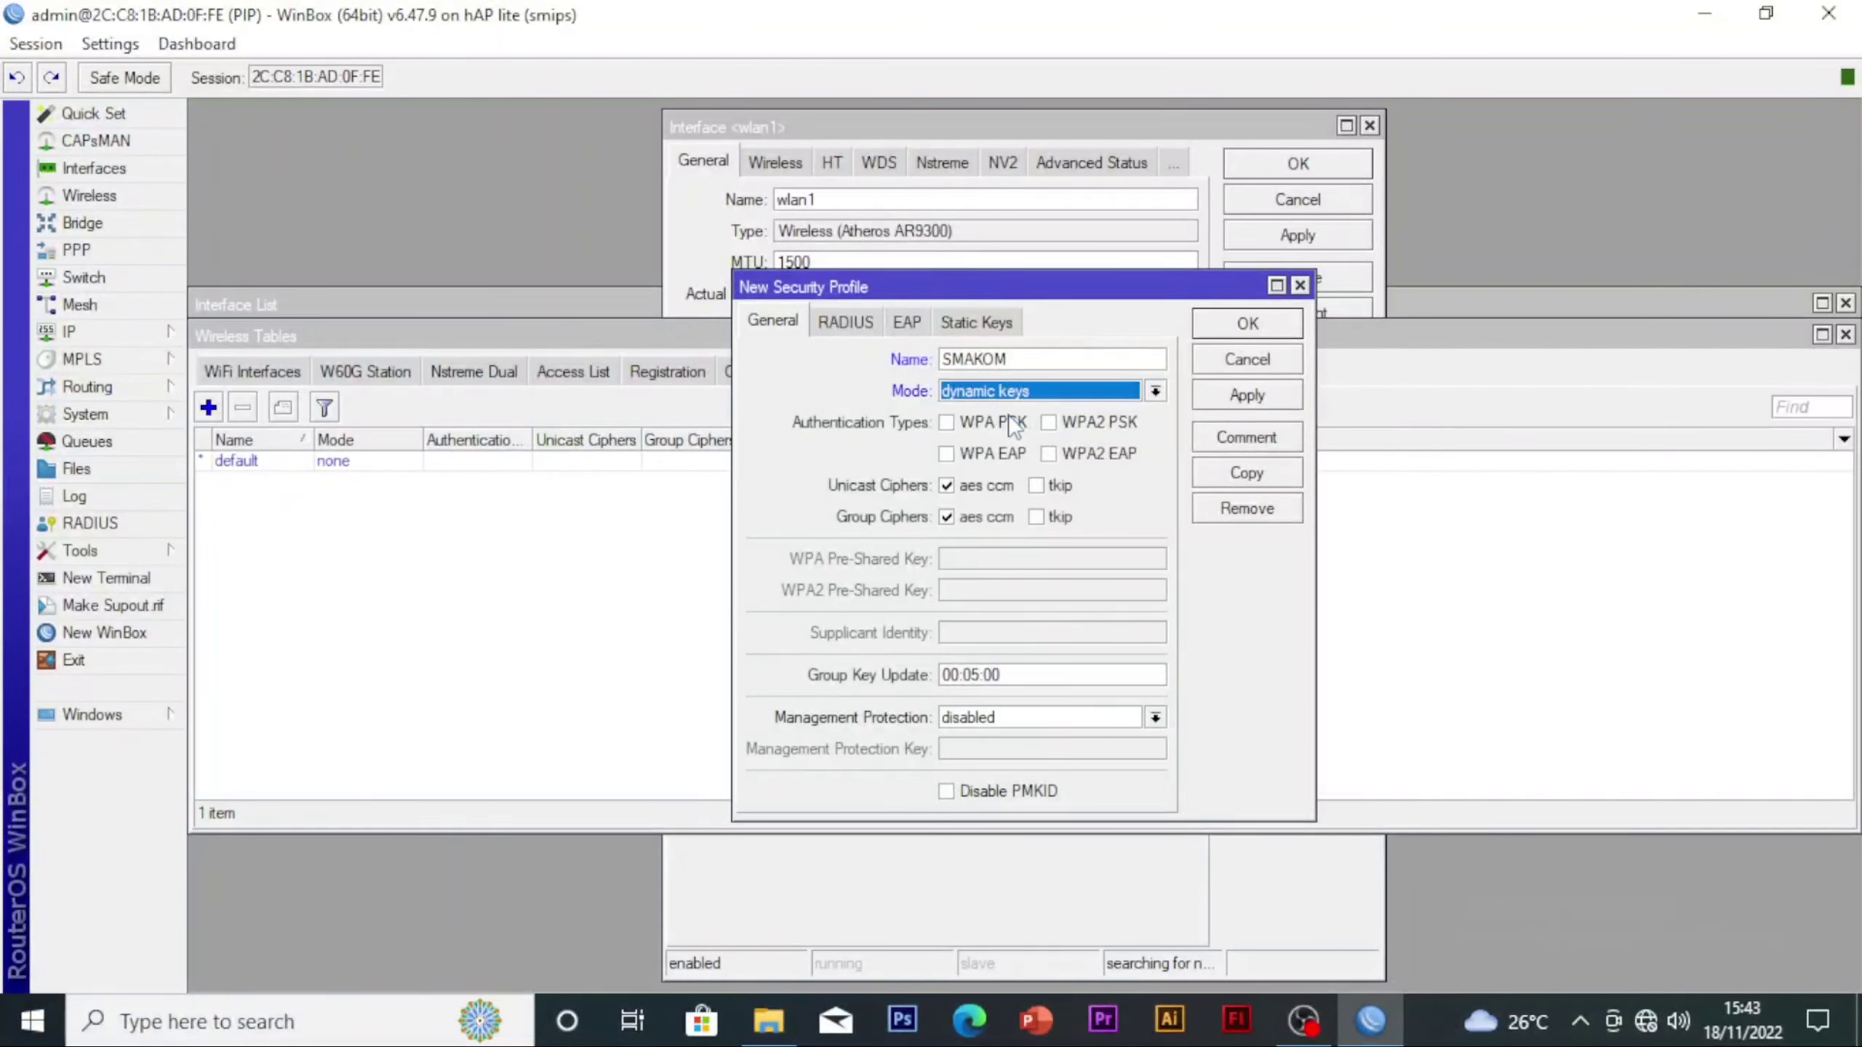
# Enable WPA PSK and WPA2 PSK for the SMAKOM profile, enter both pre-shared keys and save the profile
pyautogui.click(1001, 423)
pyautogui.click(1078, 423)
pyautogui.click(965, 562)
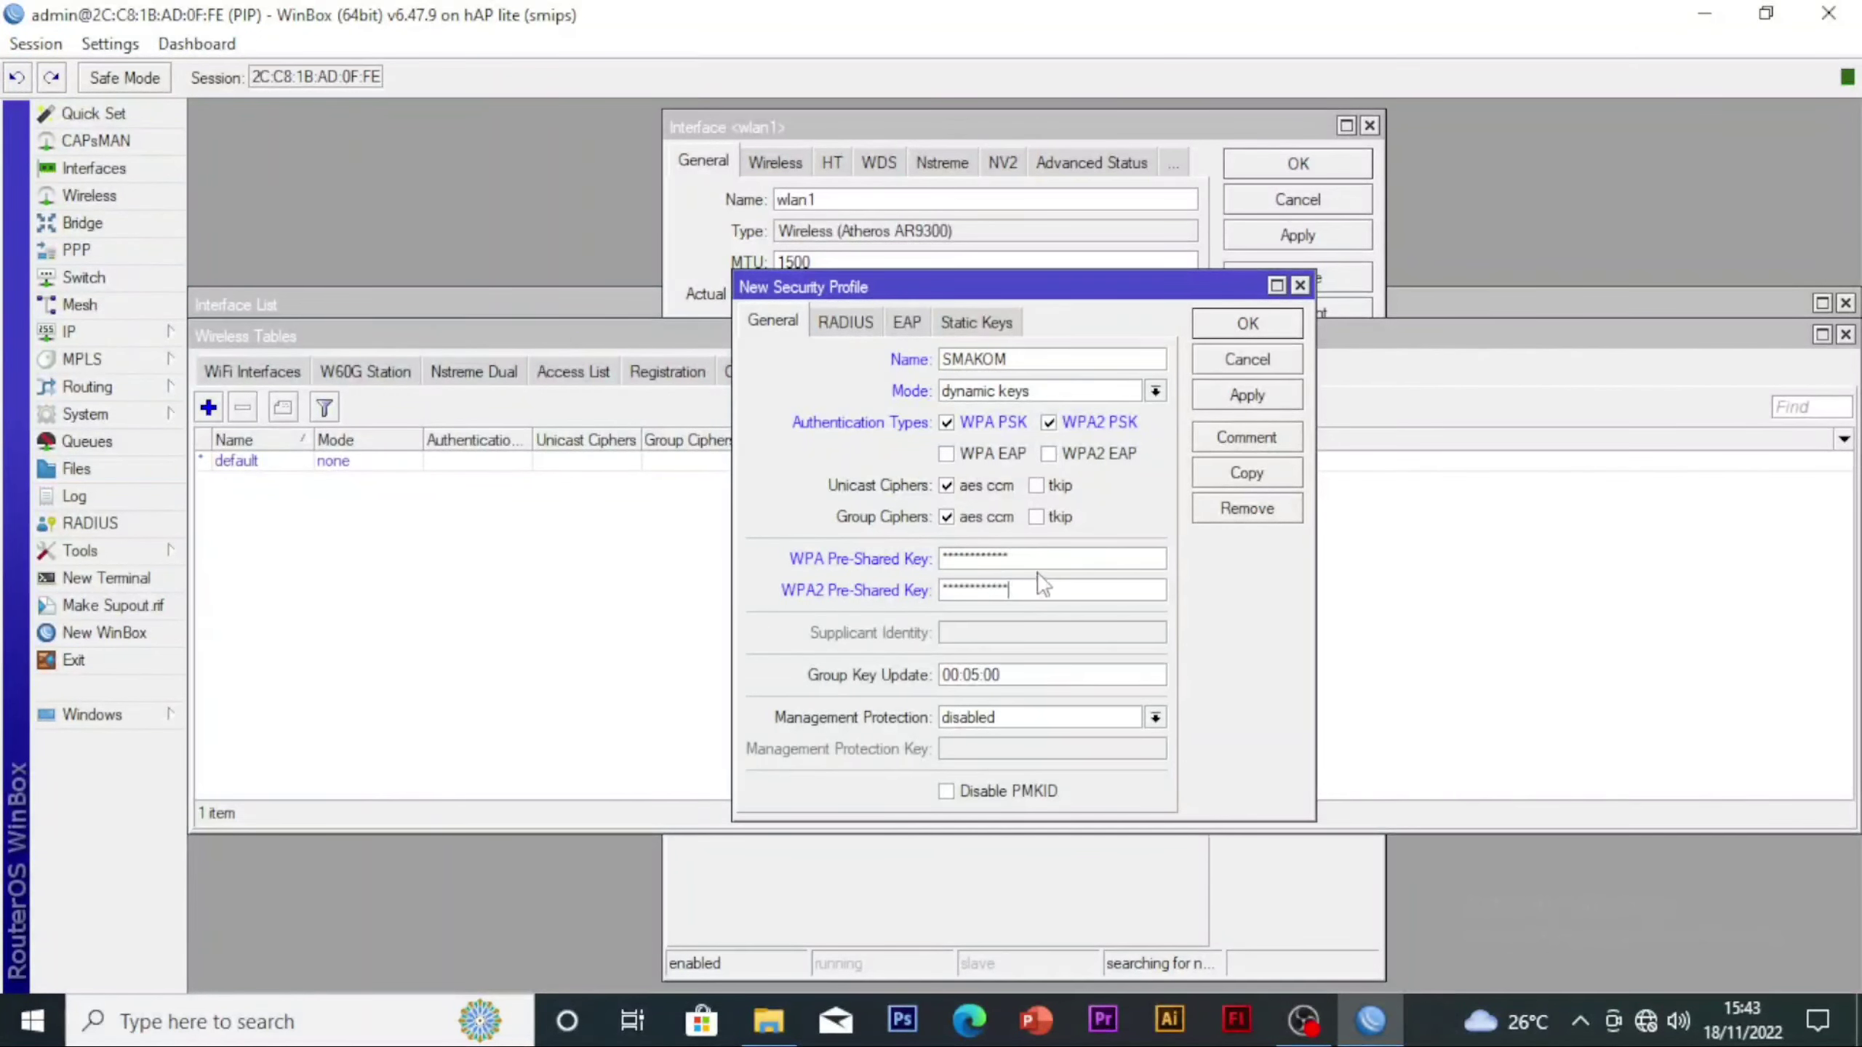
pyautogui.moveTo(1030, 558); pyautogui.dragTo(809, 555)
pyautogui.write('**********')
pyautogui.click(1239, 396)
pyautogui.click(1242, 326)
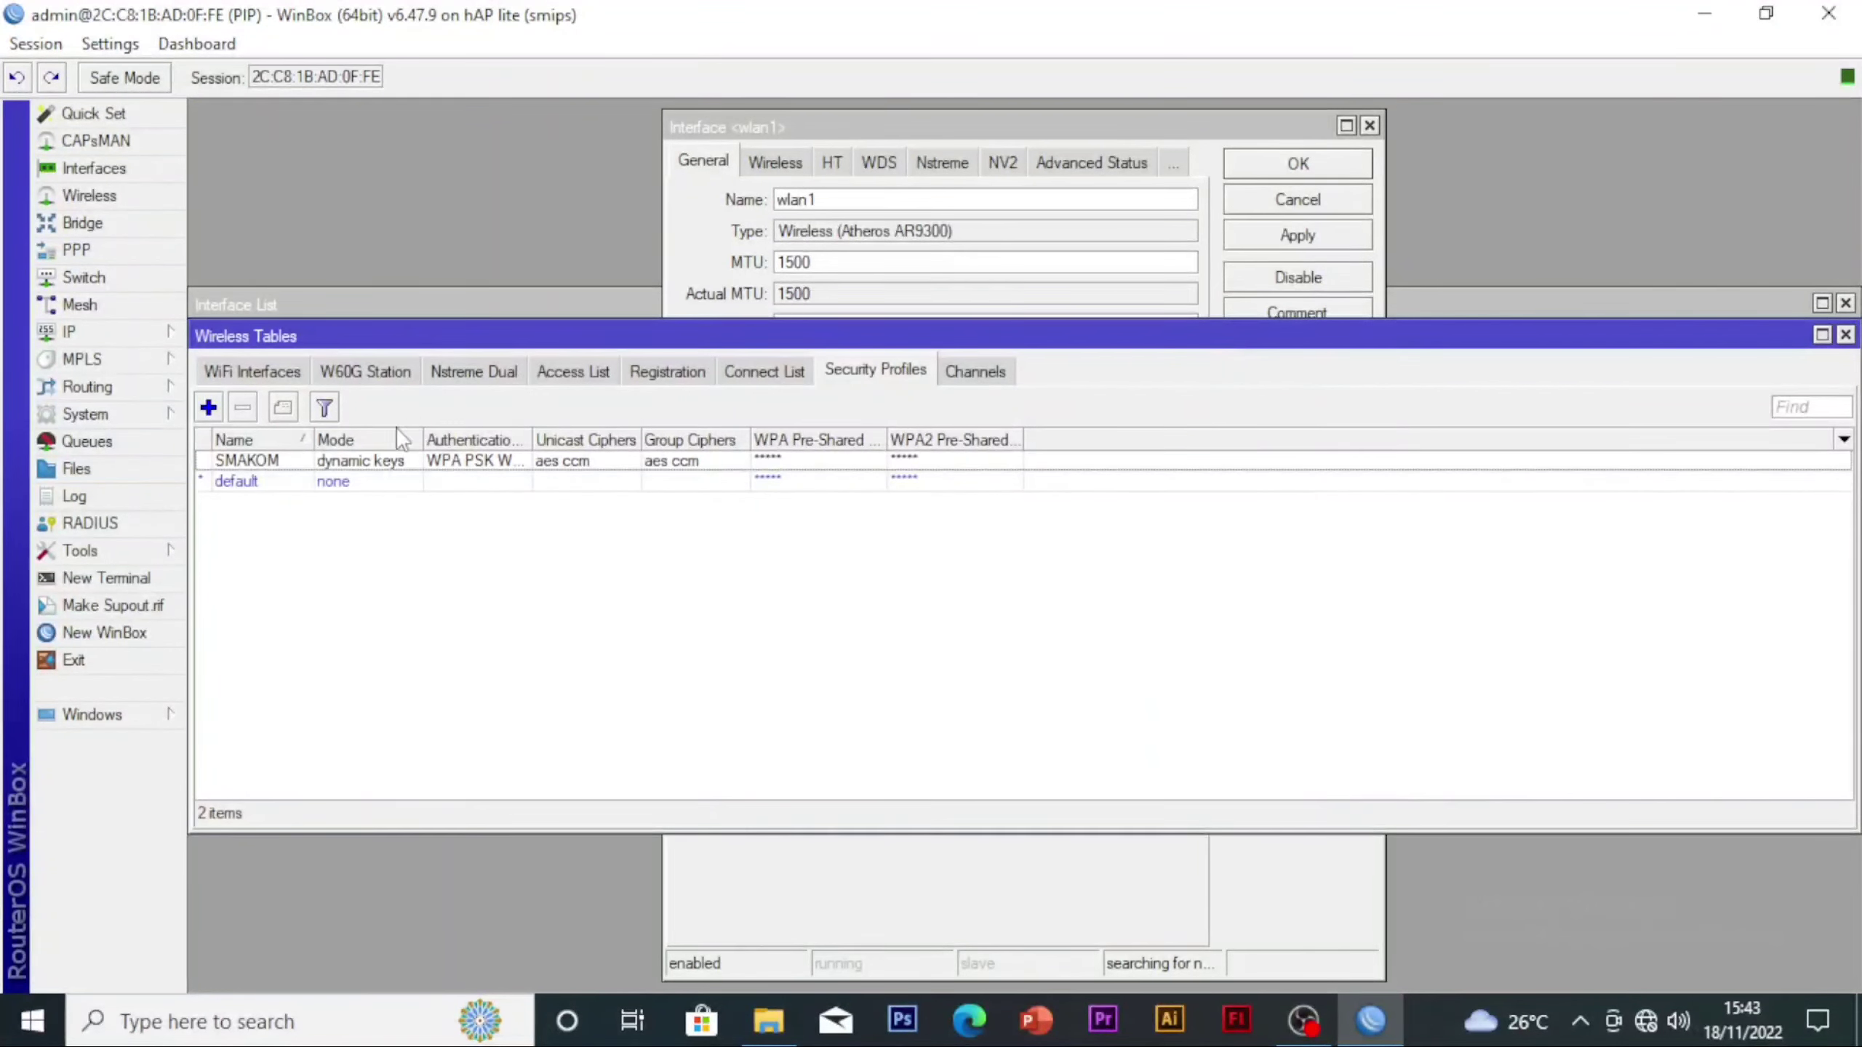
# Change the name of the wlan1 wireless interface to wlan1-Internet
pyautogui.click(237, 376)
pyautogui.click(247, 461)
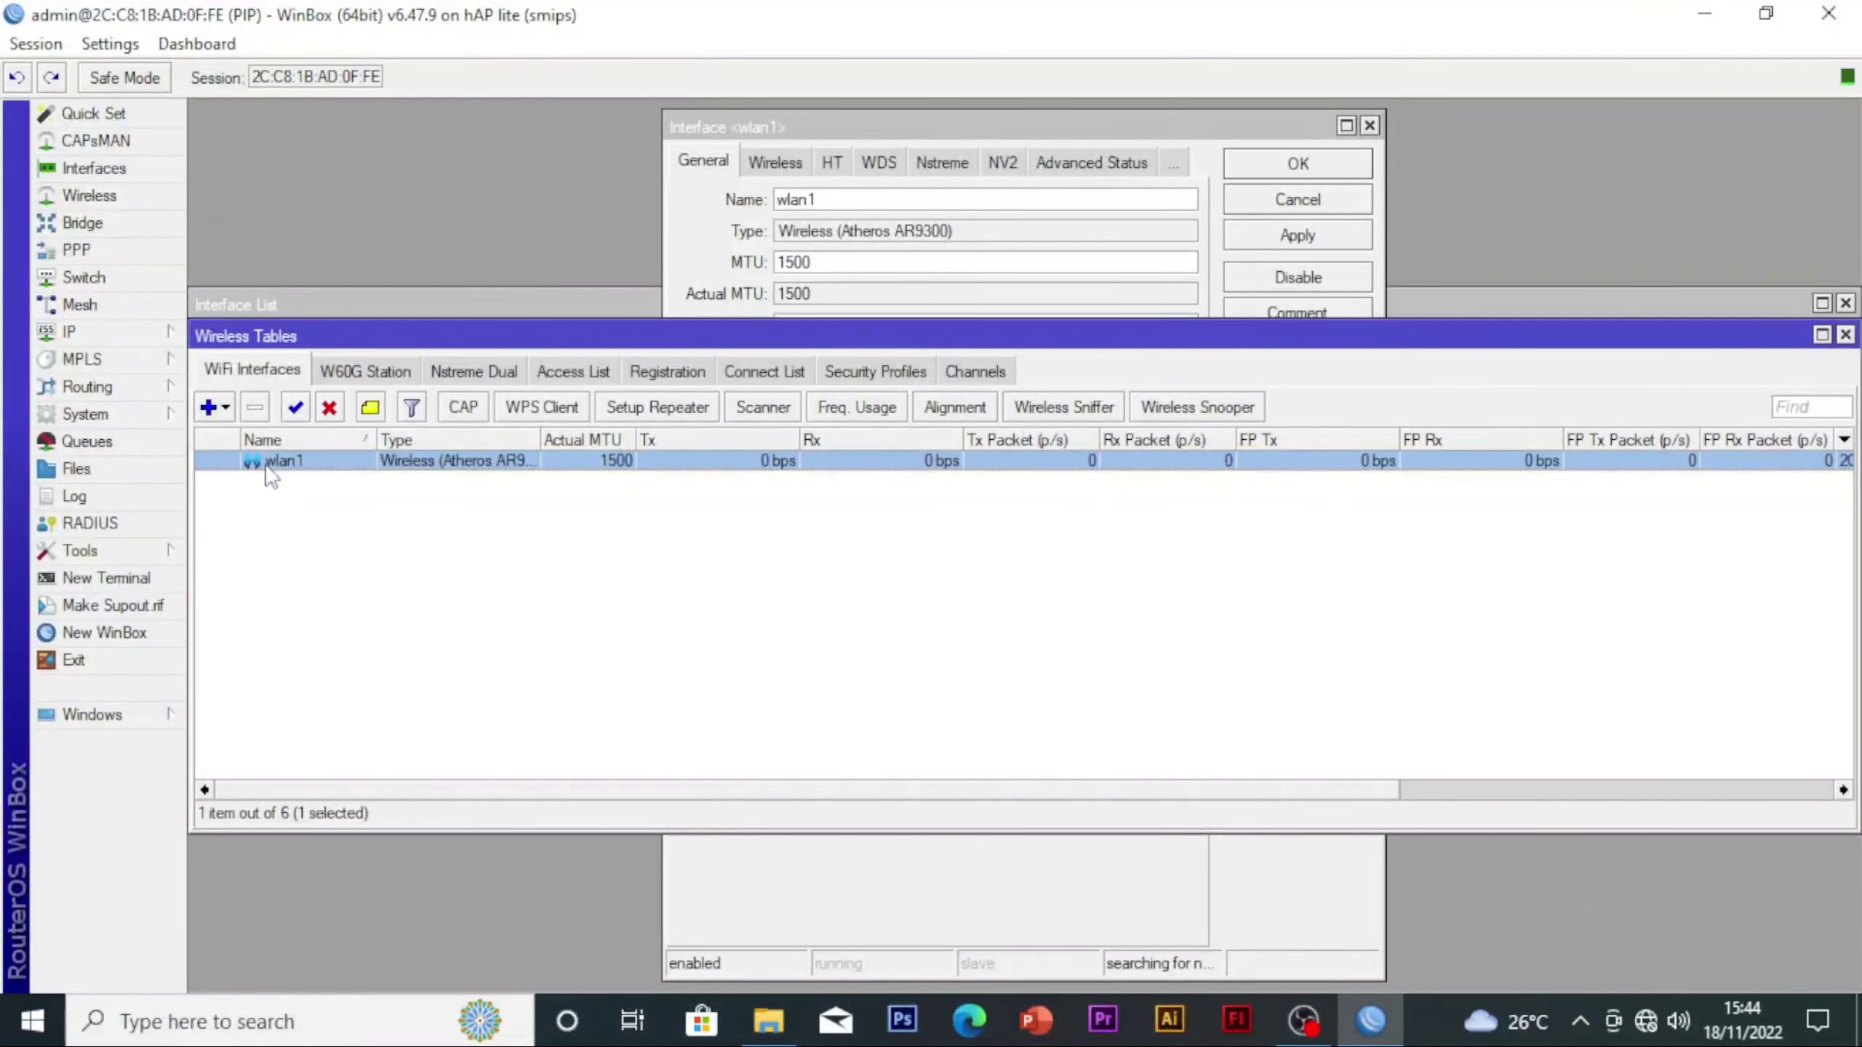
pyautogui.doubleClick(268, 466)
pyautogui.click(989, 205)
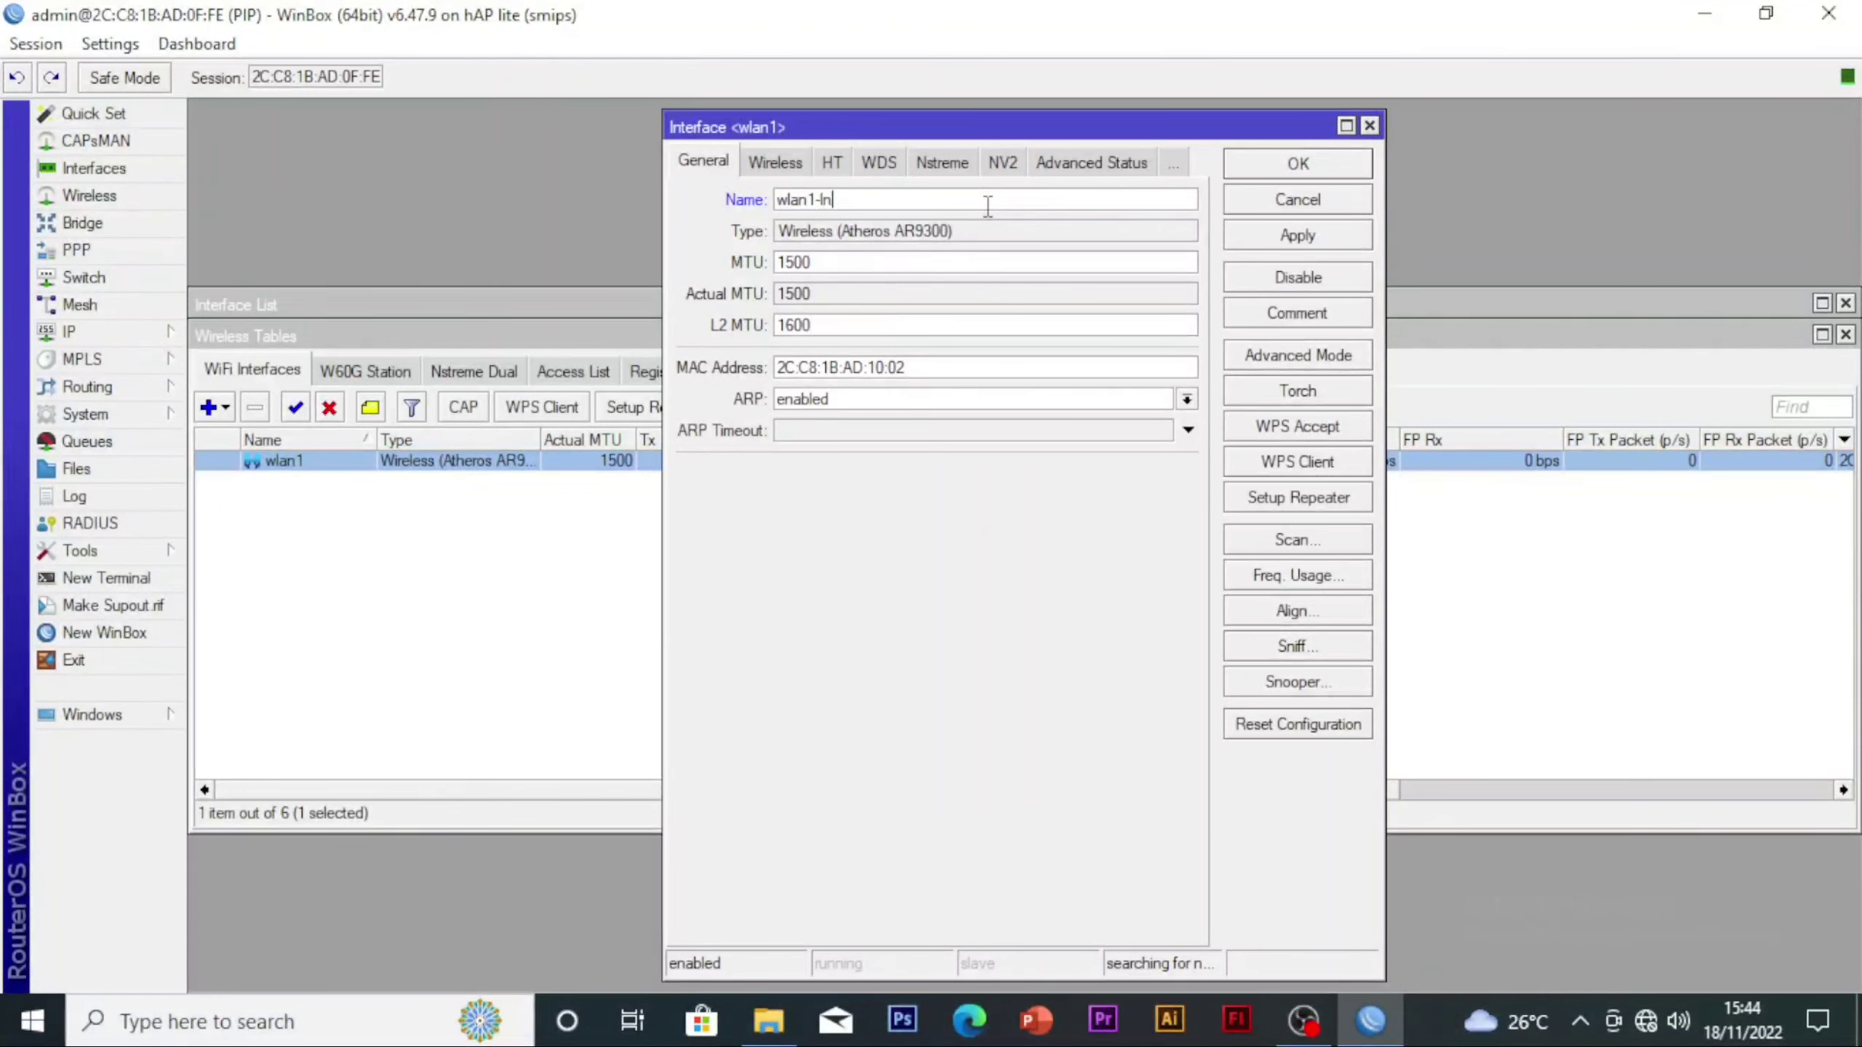
pyautogui.write('-Interne')
pyautogui.press('BackSpace')
pyautogui.press('BackSpace')
pyautogui.write('net')
# Set the wireless mode of the wlan1 interface to station
pyautogui.click(779, 168)
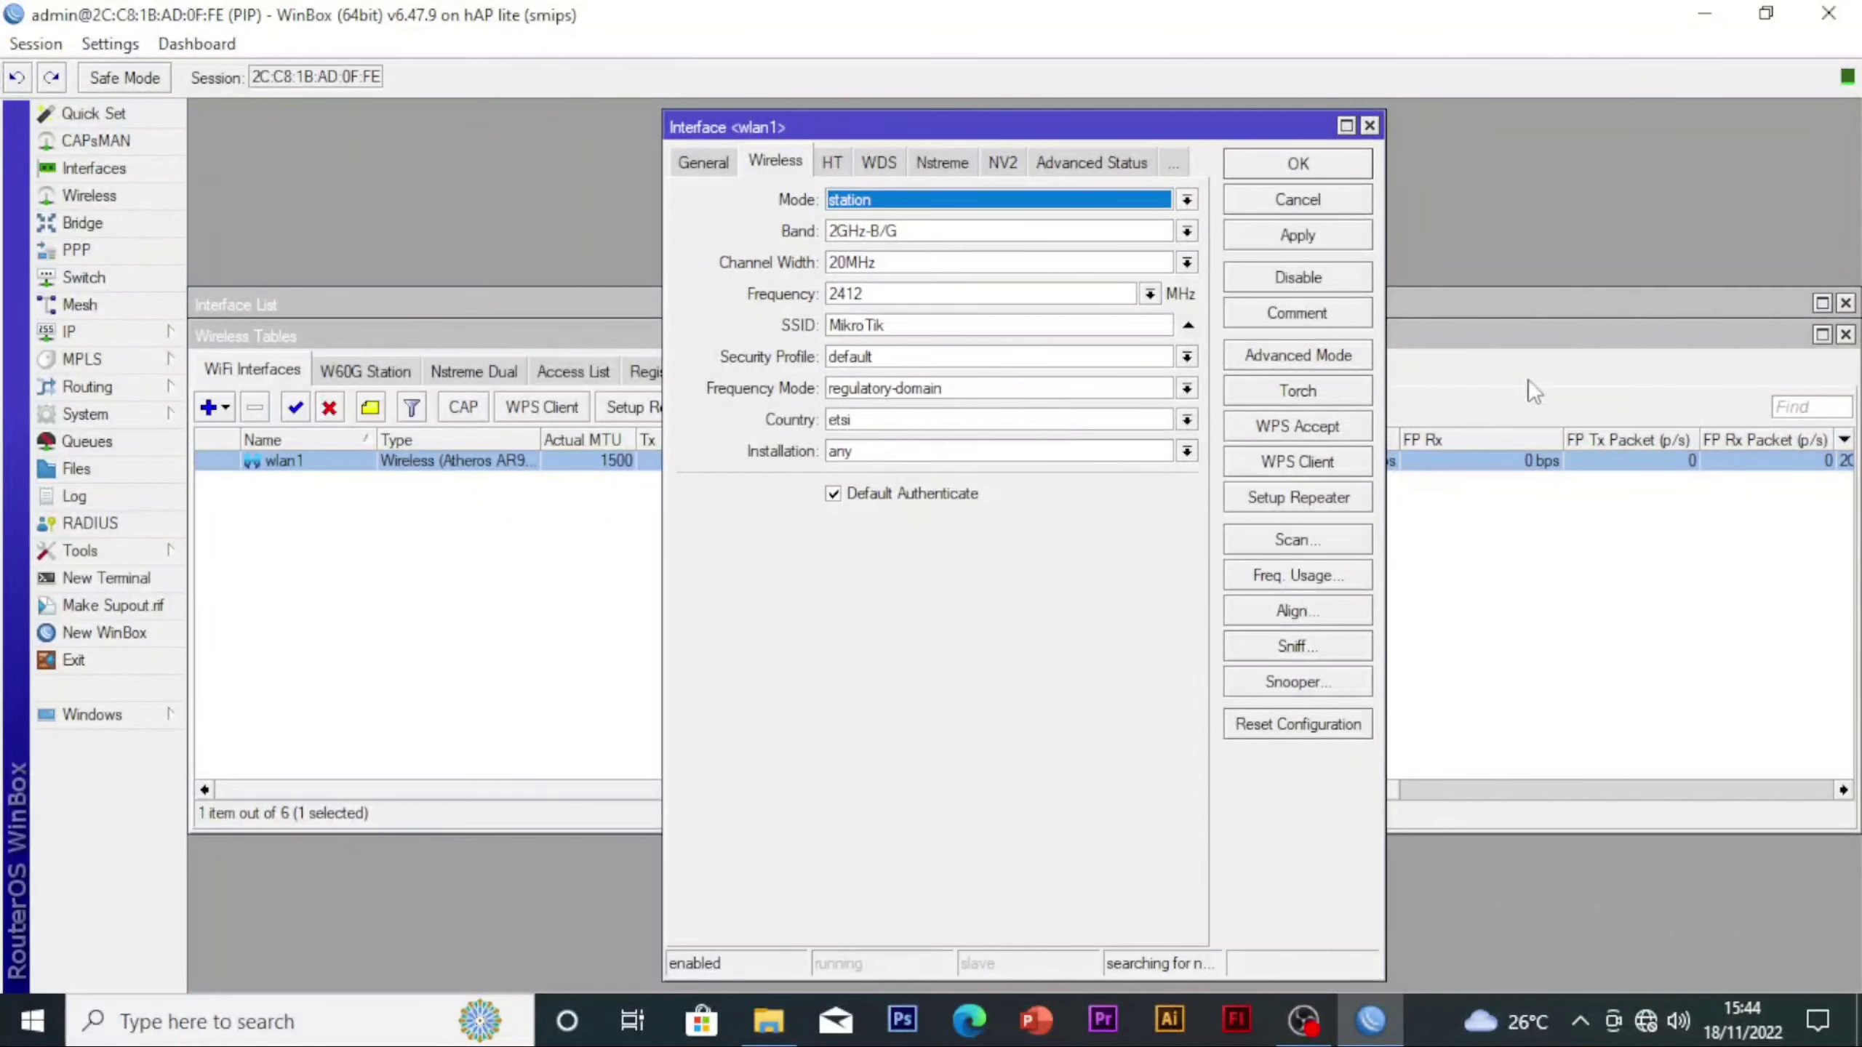
pyautogui.click(872, 199)
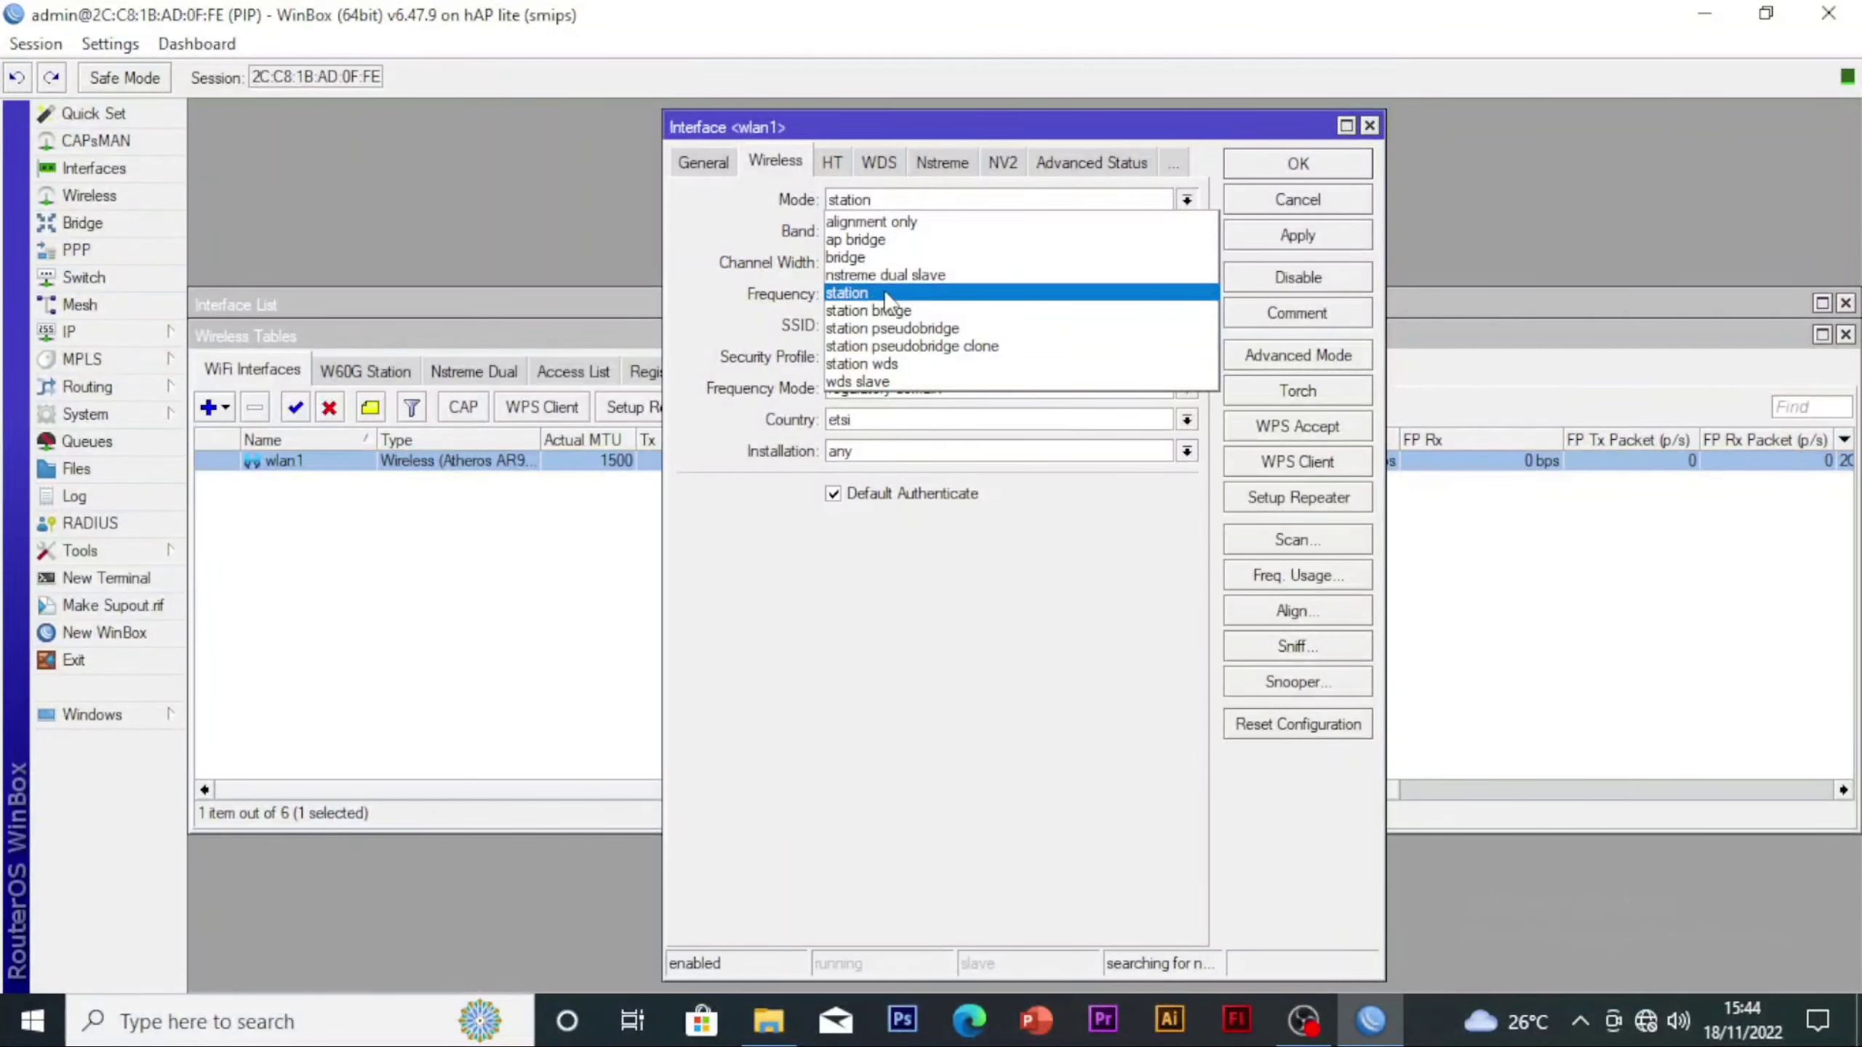
pyautogui.click(865, 293)
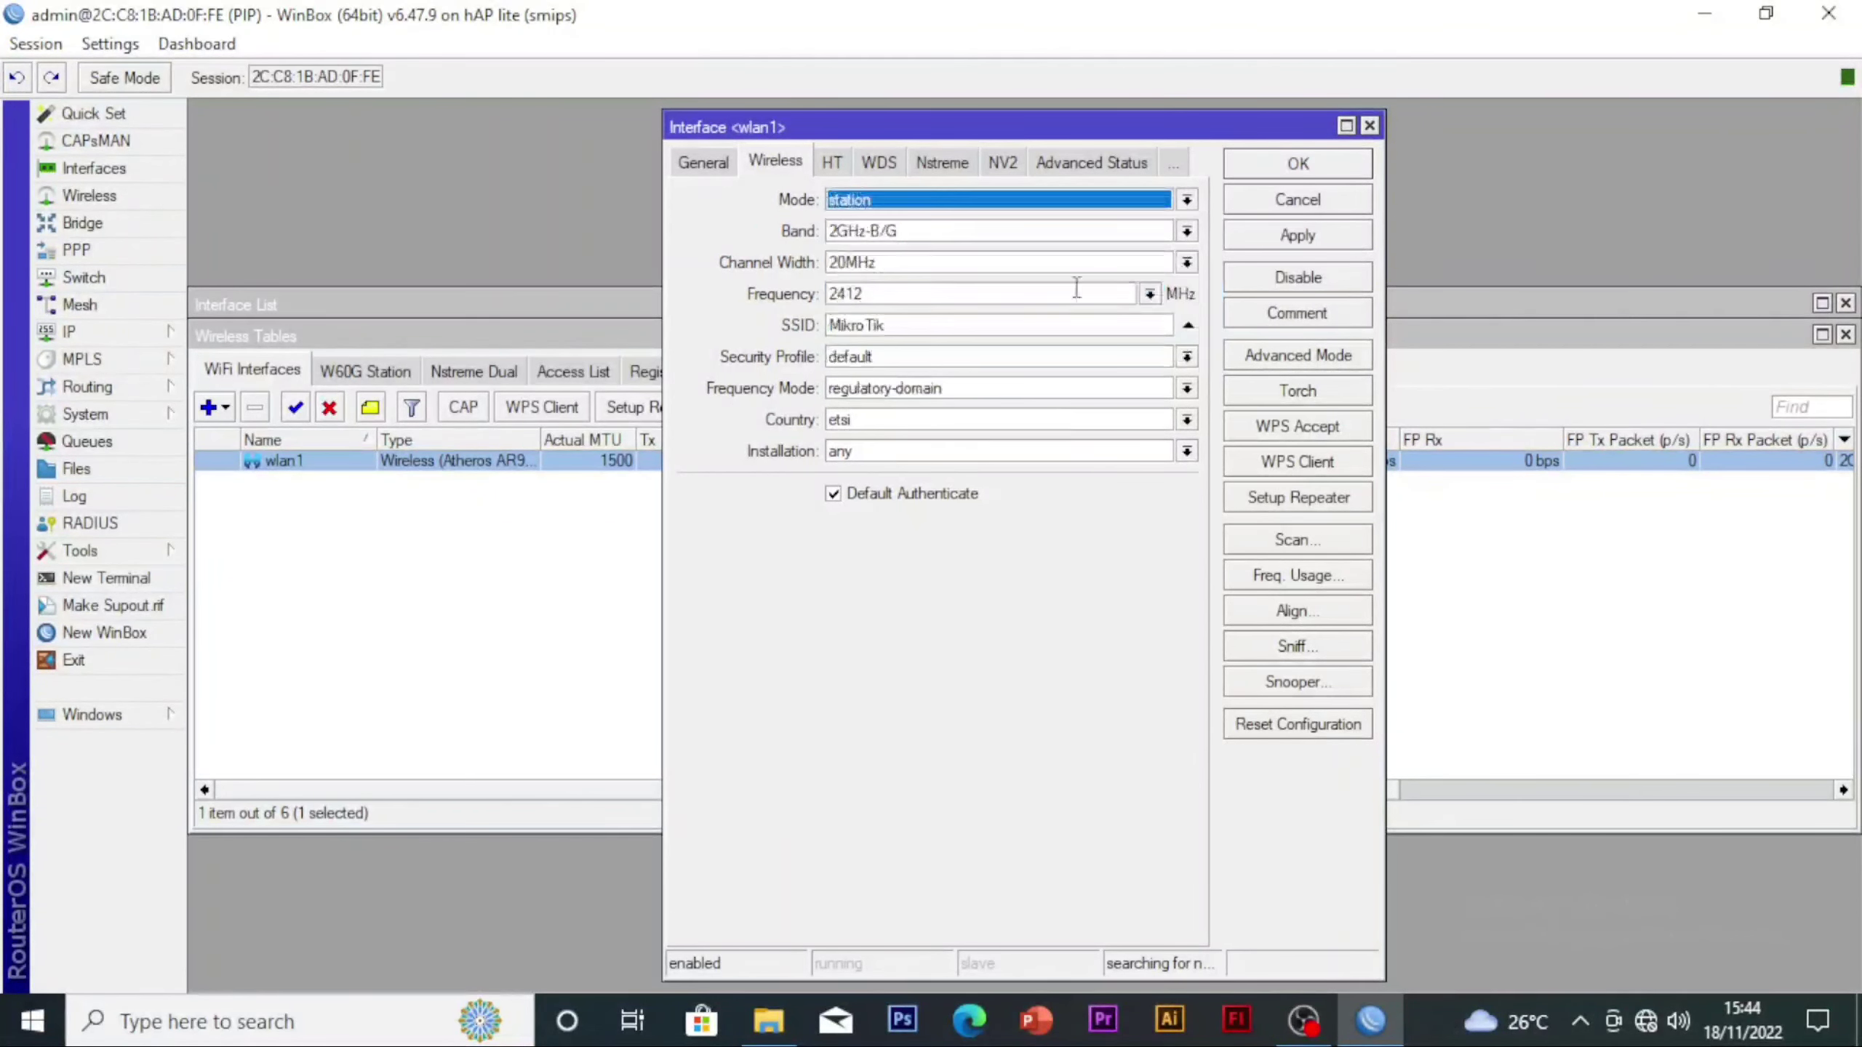
# Scan for nearby networks on wlan1 and connect to the access point whose SSID starts with Wi-FI@S
pyautogui.click(1279, 543)
pyautogui.click(1331, 287)
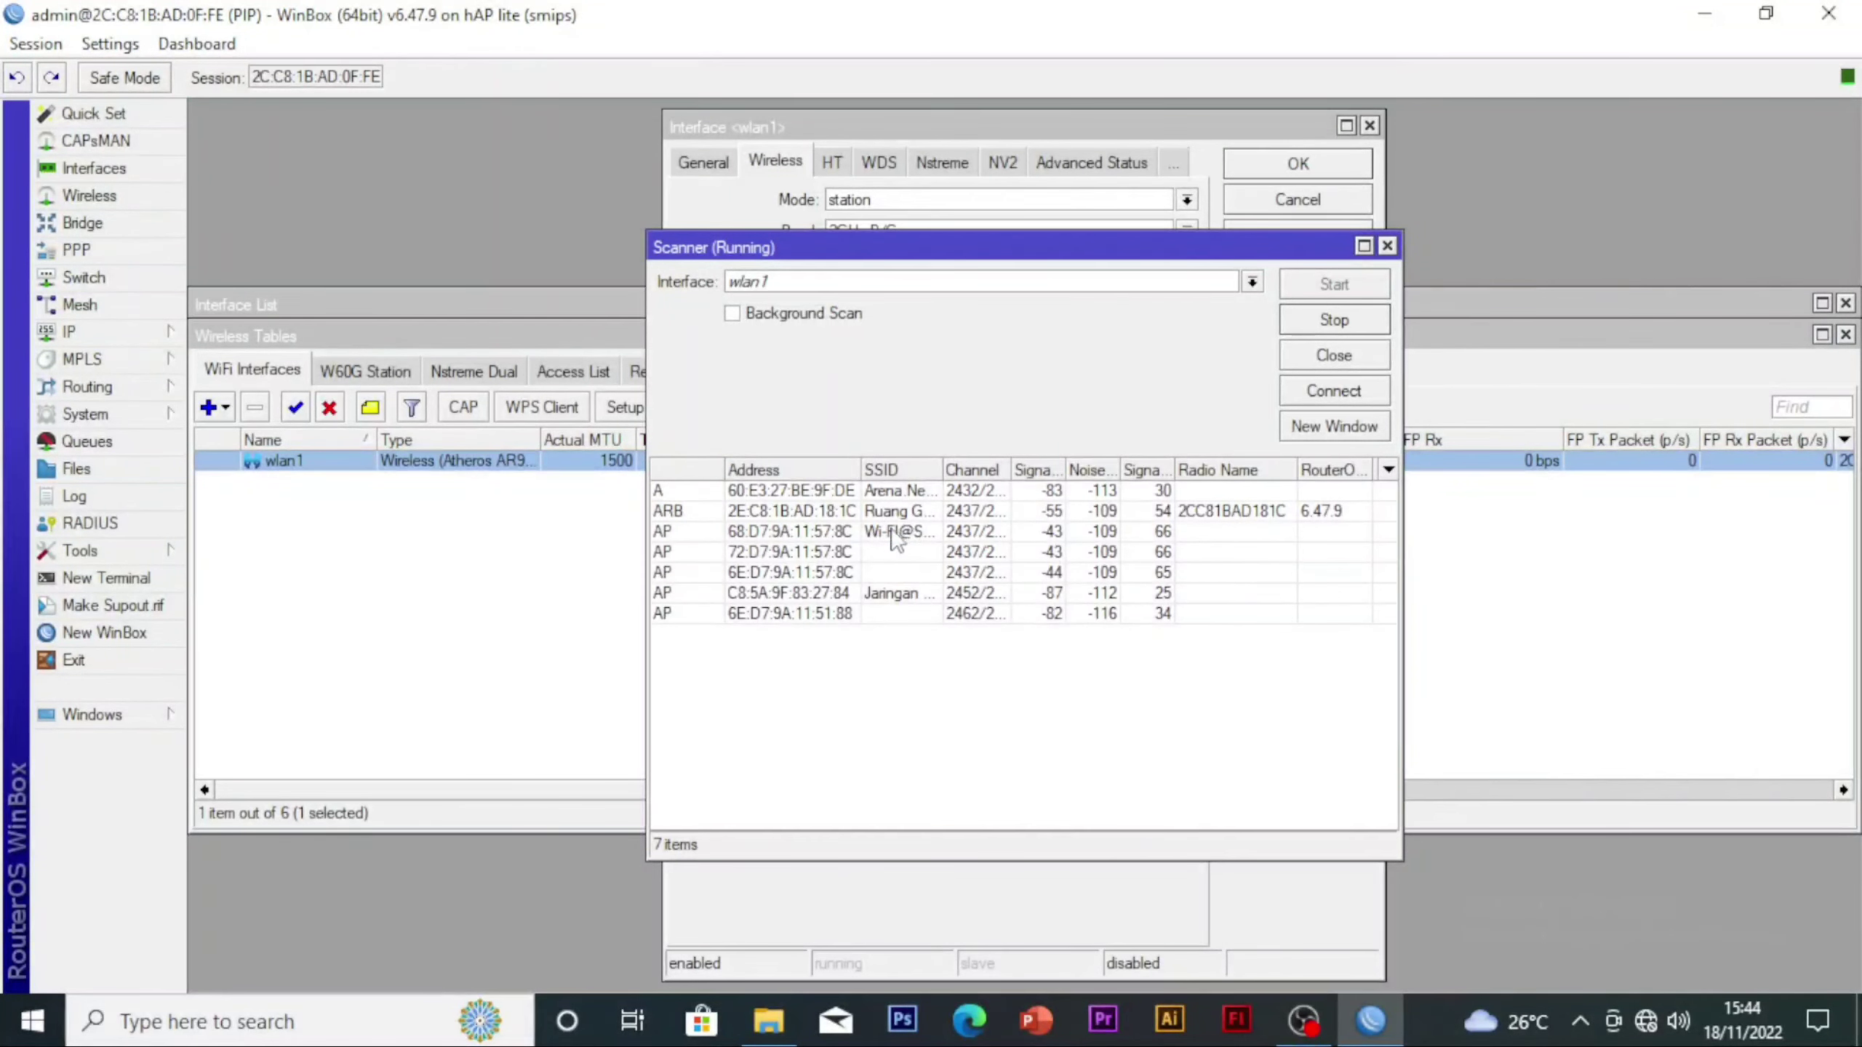
pyautogui.click(898, 535)
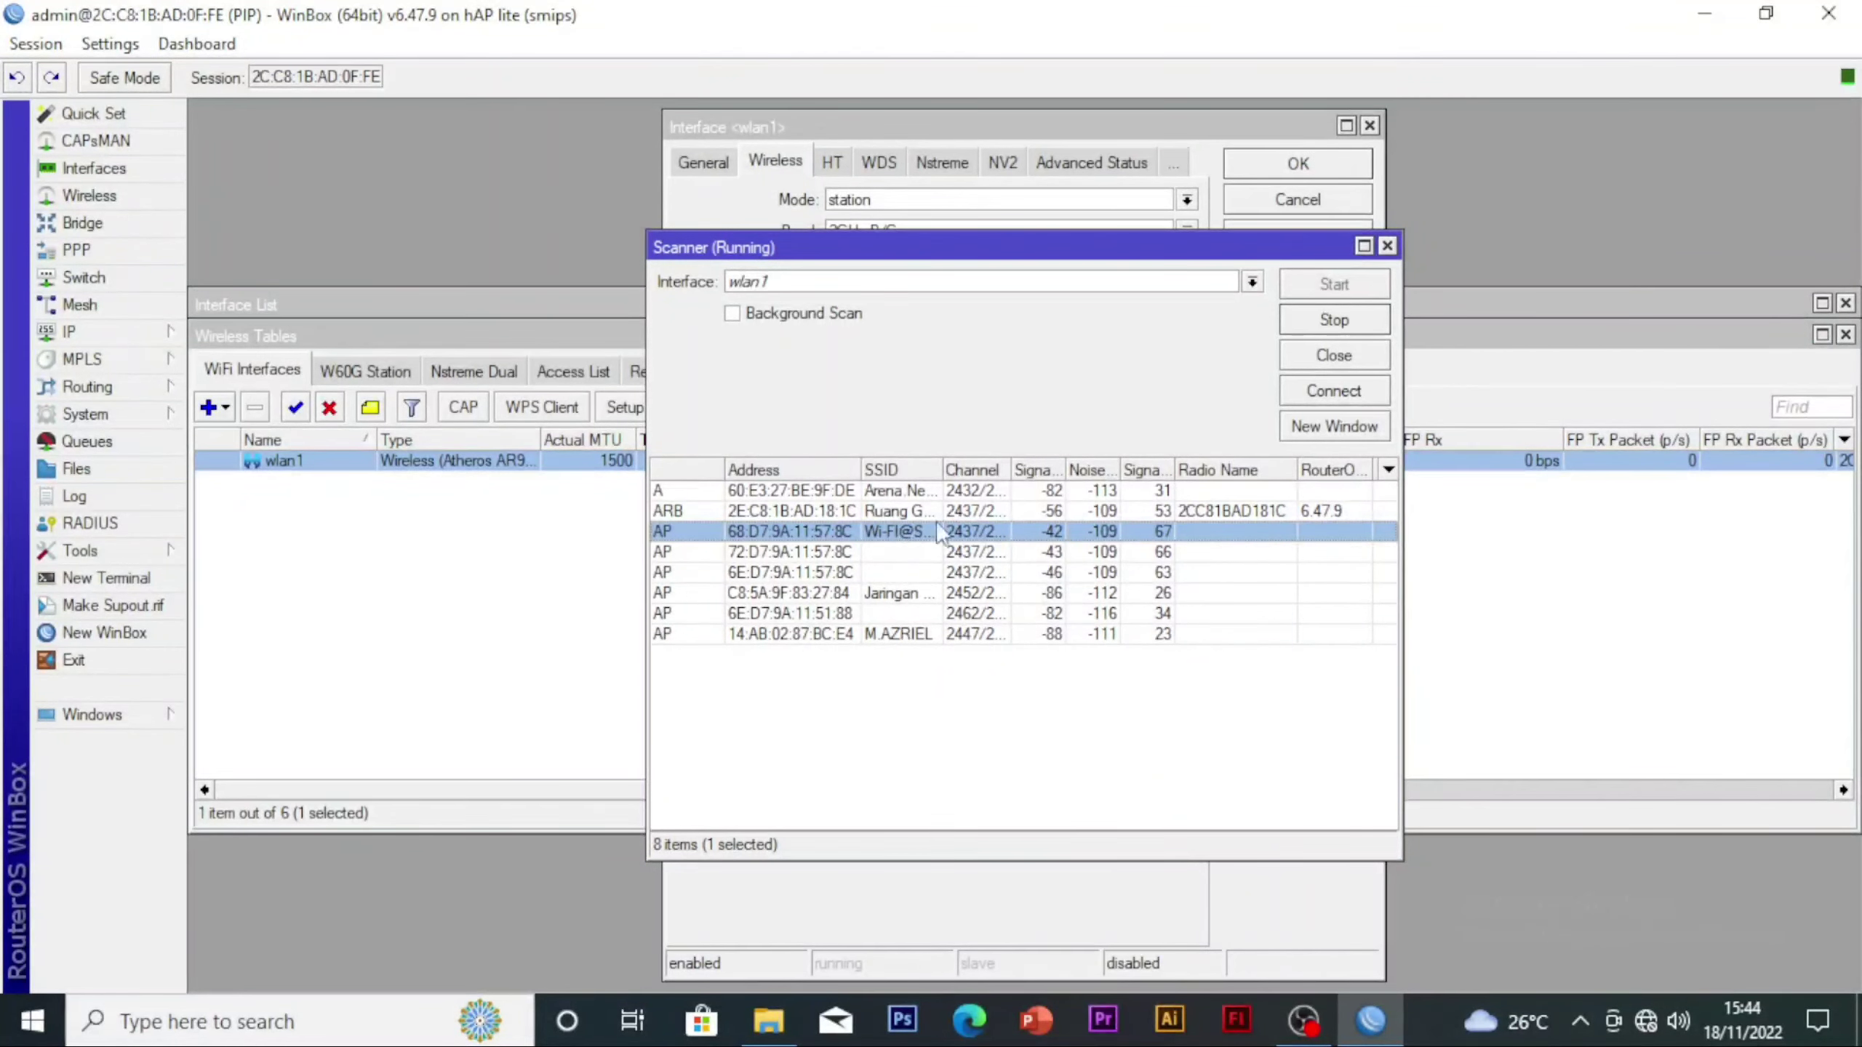
pyautogui.click(1338, 392)
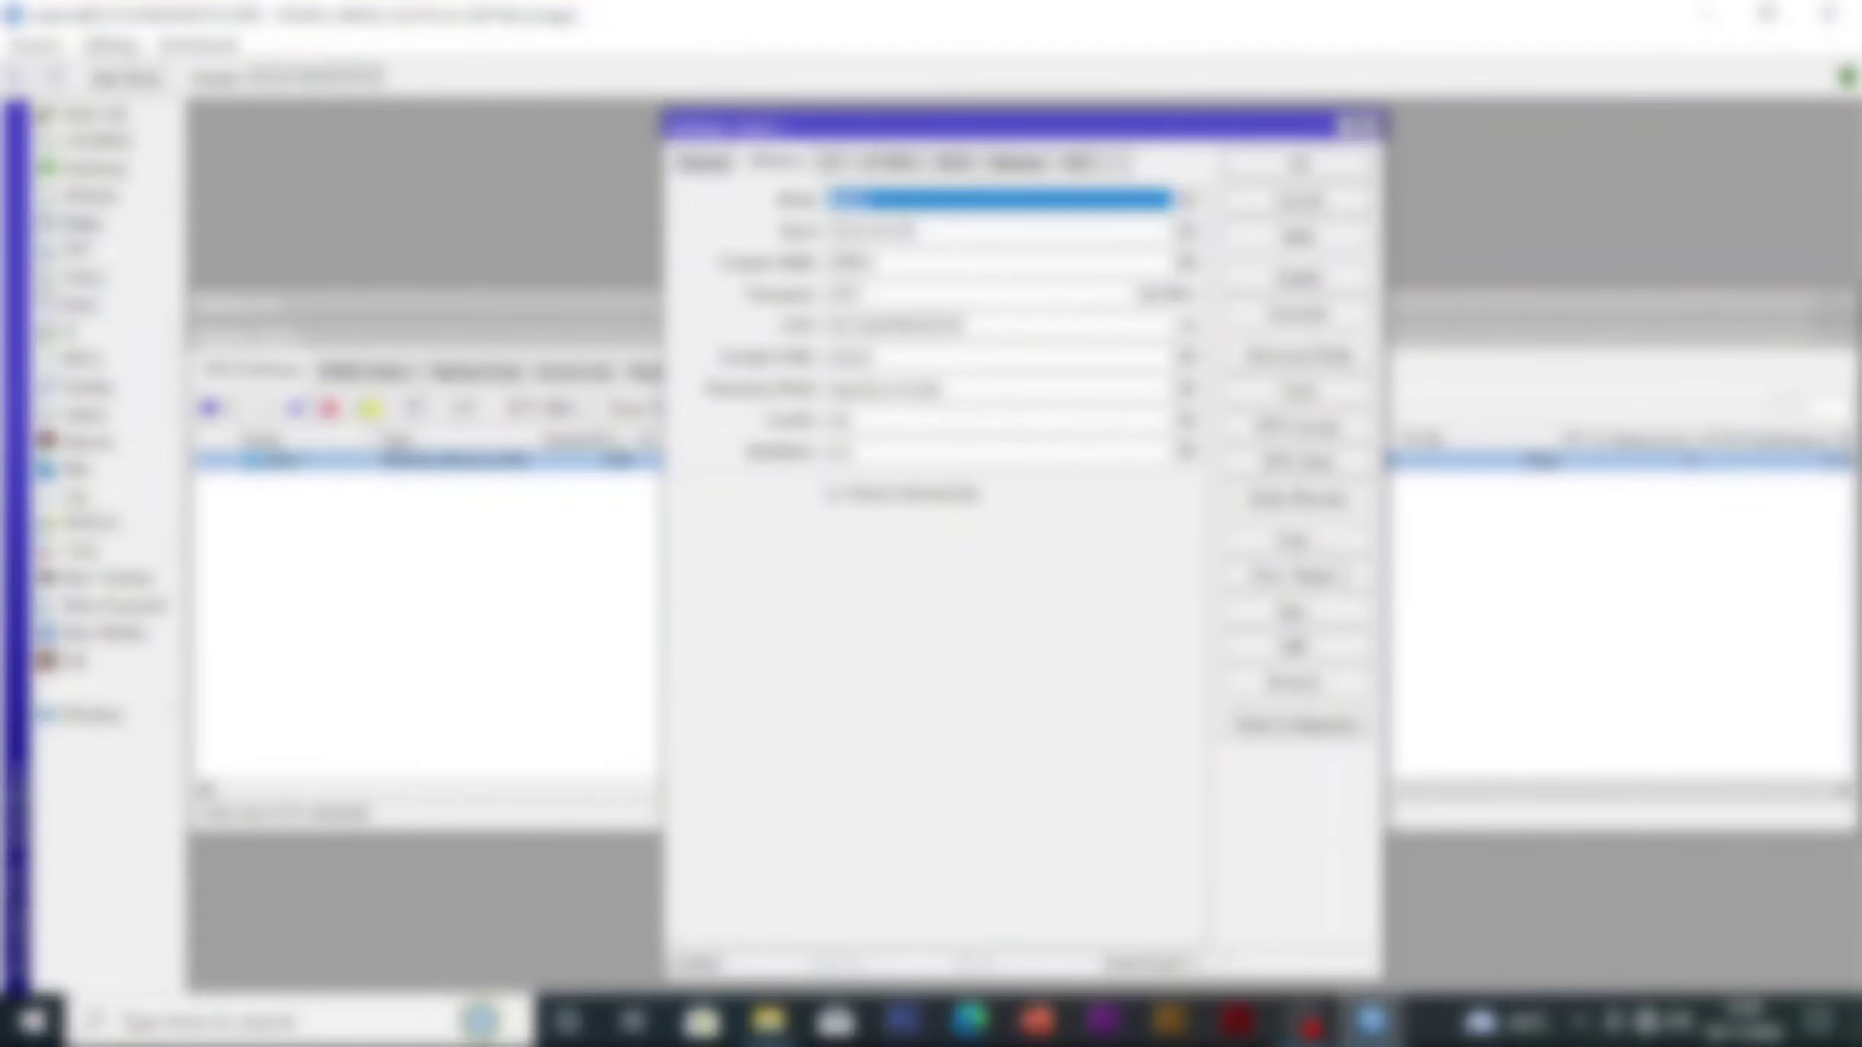
# Open the frequency usage tool for the wireless interface
pyautogui.click(1324, 586)
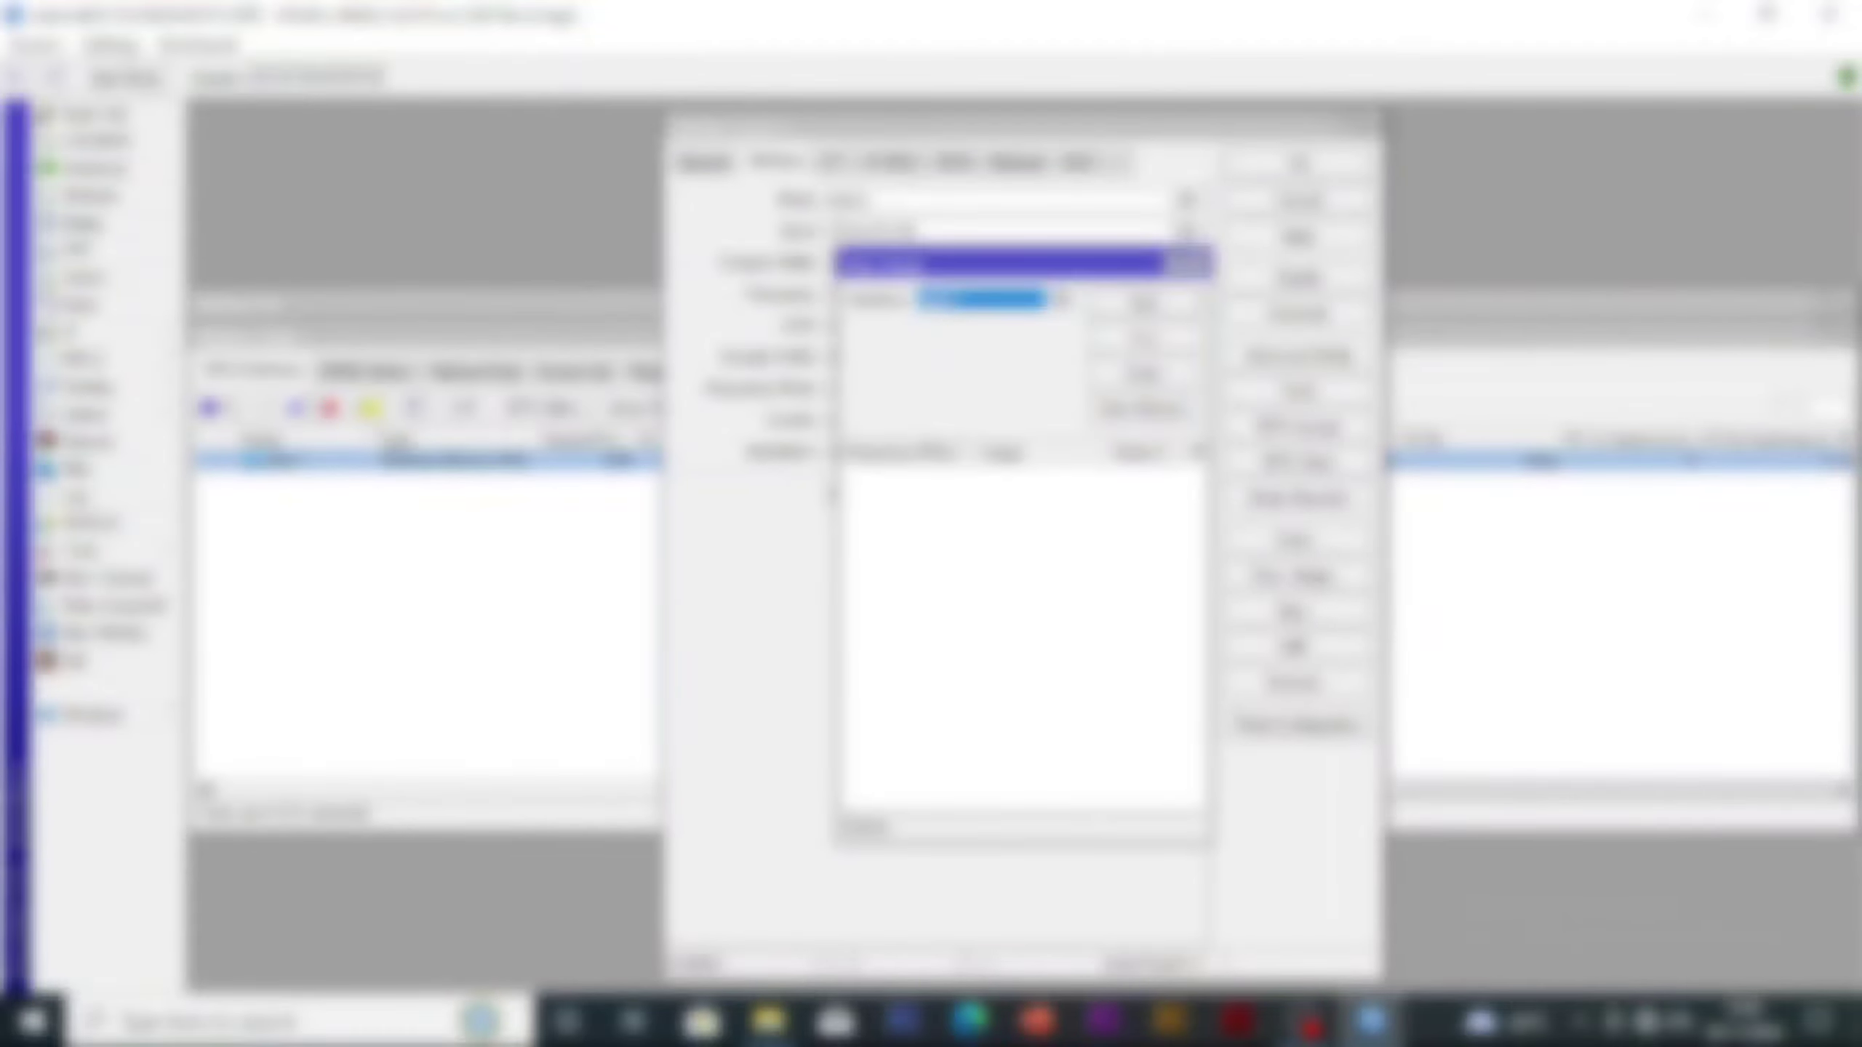
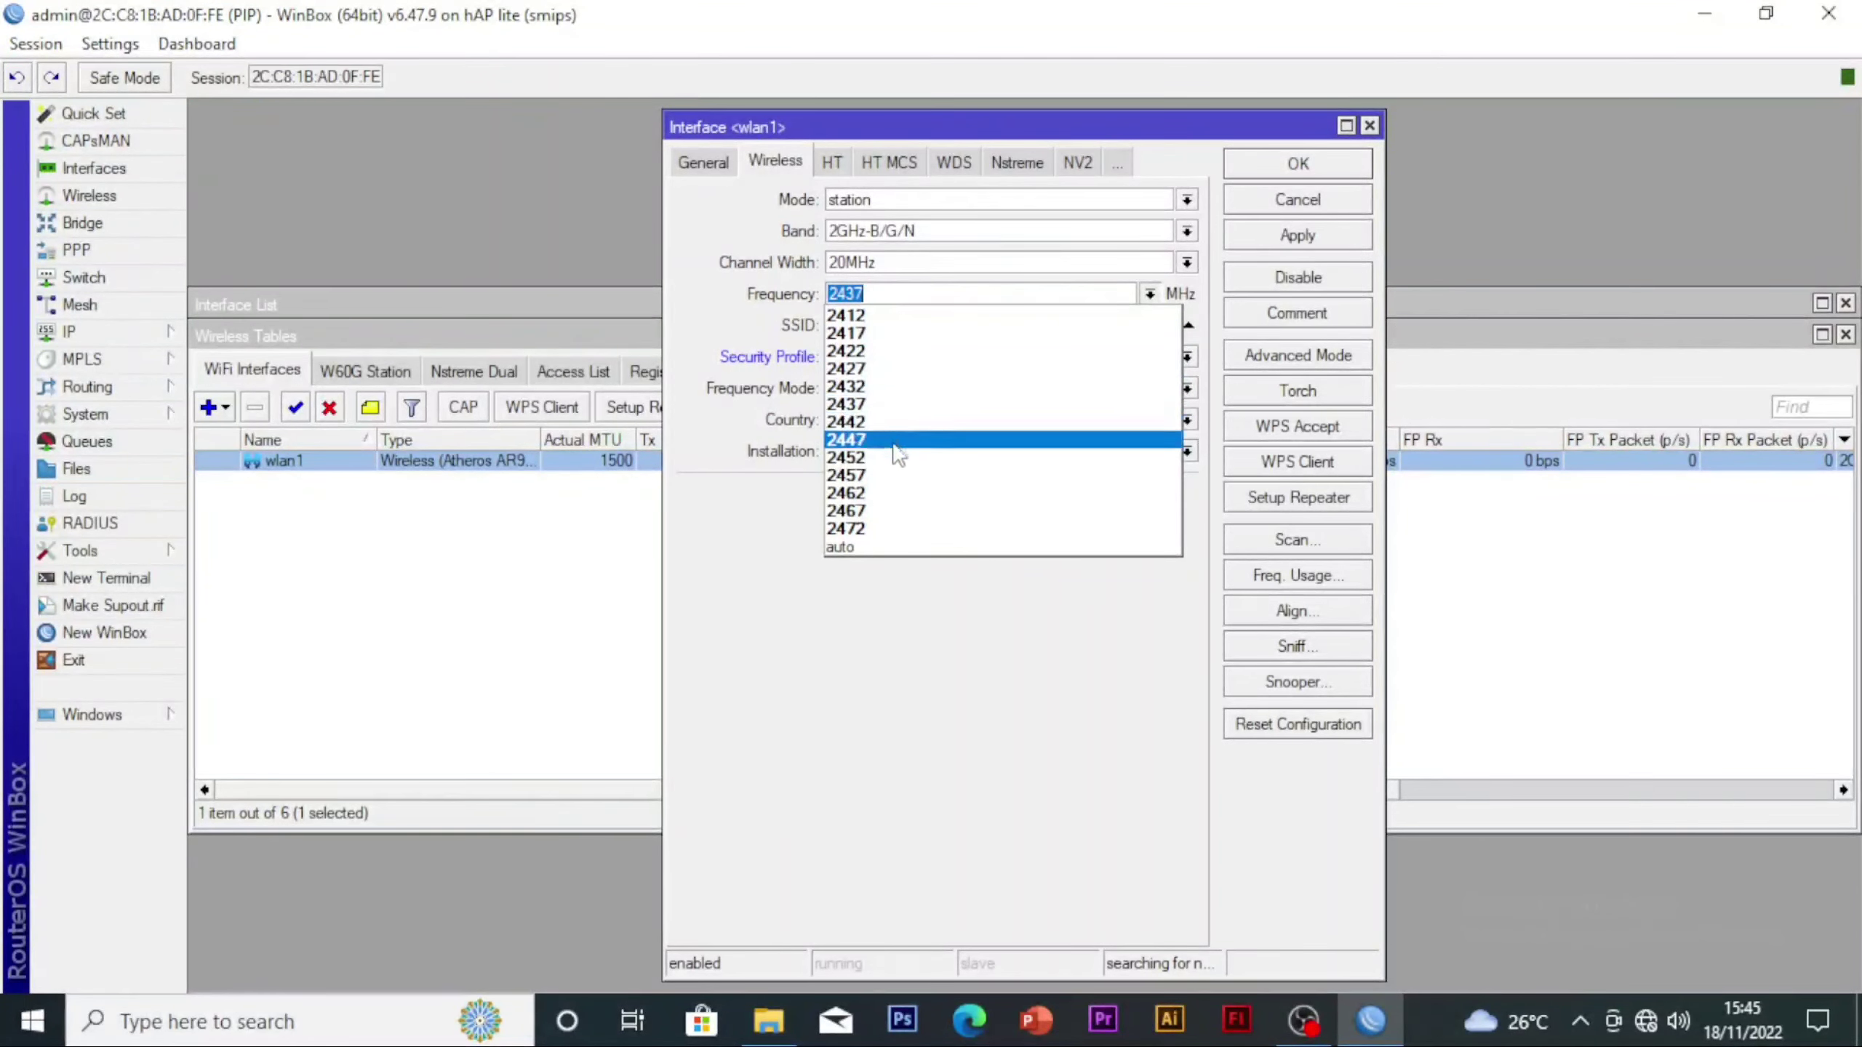
# Set the wireless frequency of the wlan1-Internet interface to 2472 MHz and save the interface settings
pyautogui.click(894, 528)
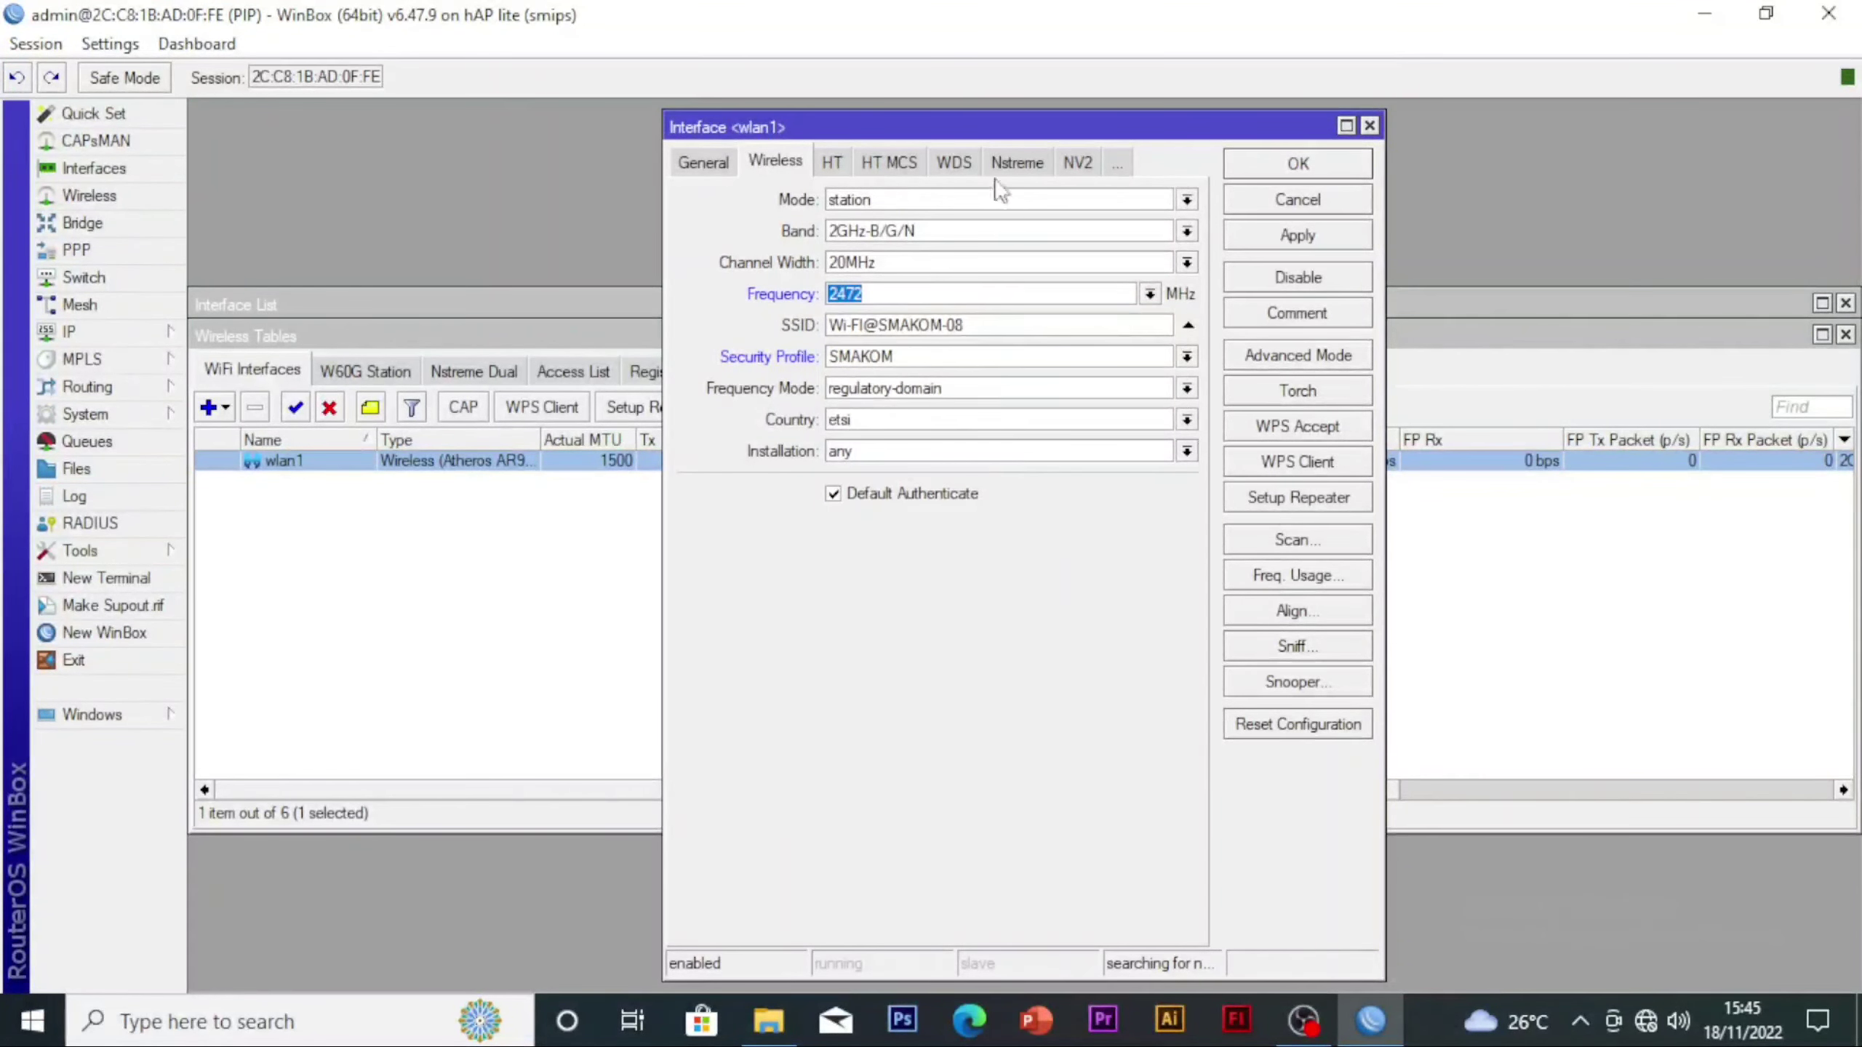
pyautogui.click(1298, 235)
pyautogui.click(1293, 166)
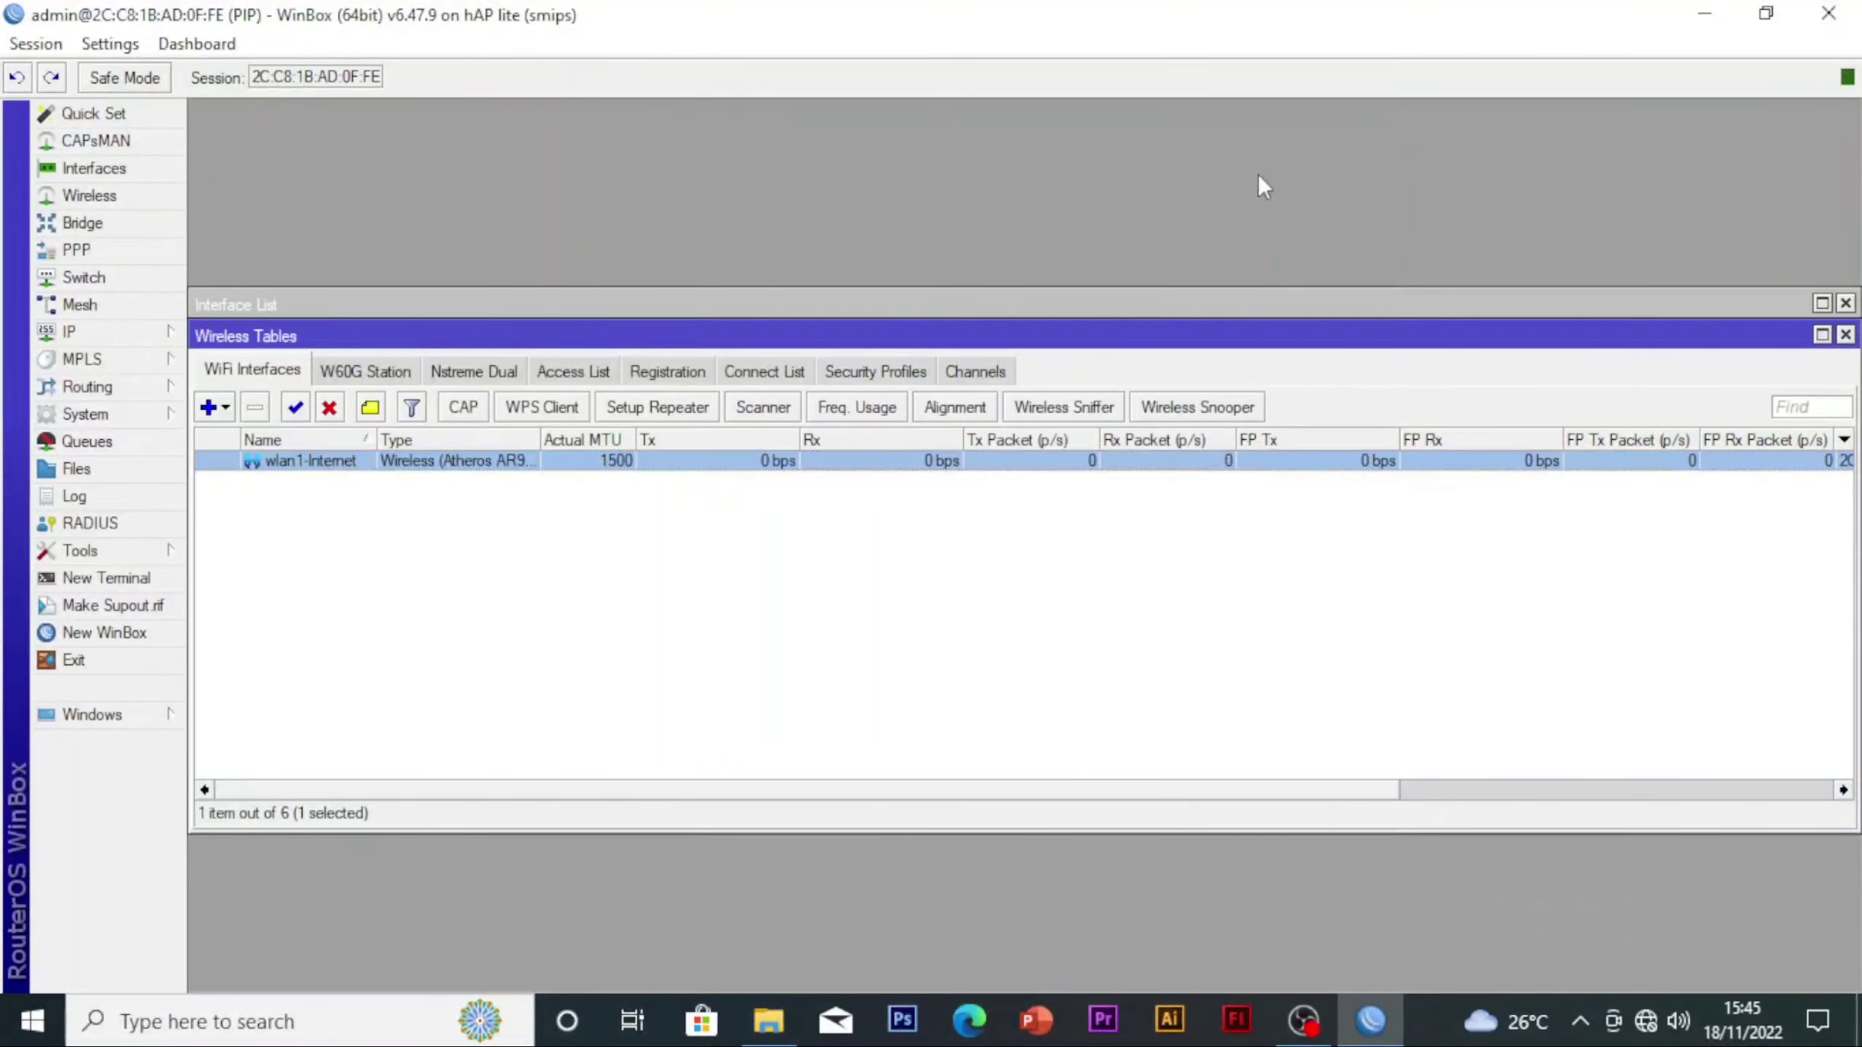
# Add a DHCP client on the wlan1-Internet interface, keeping peer DNS, peer NTP and the default route enabled
pyautogui.click(122, 331)
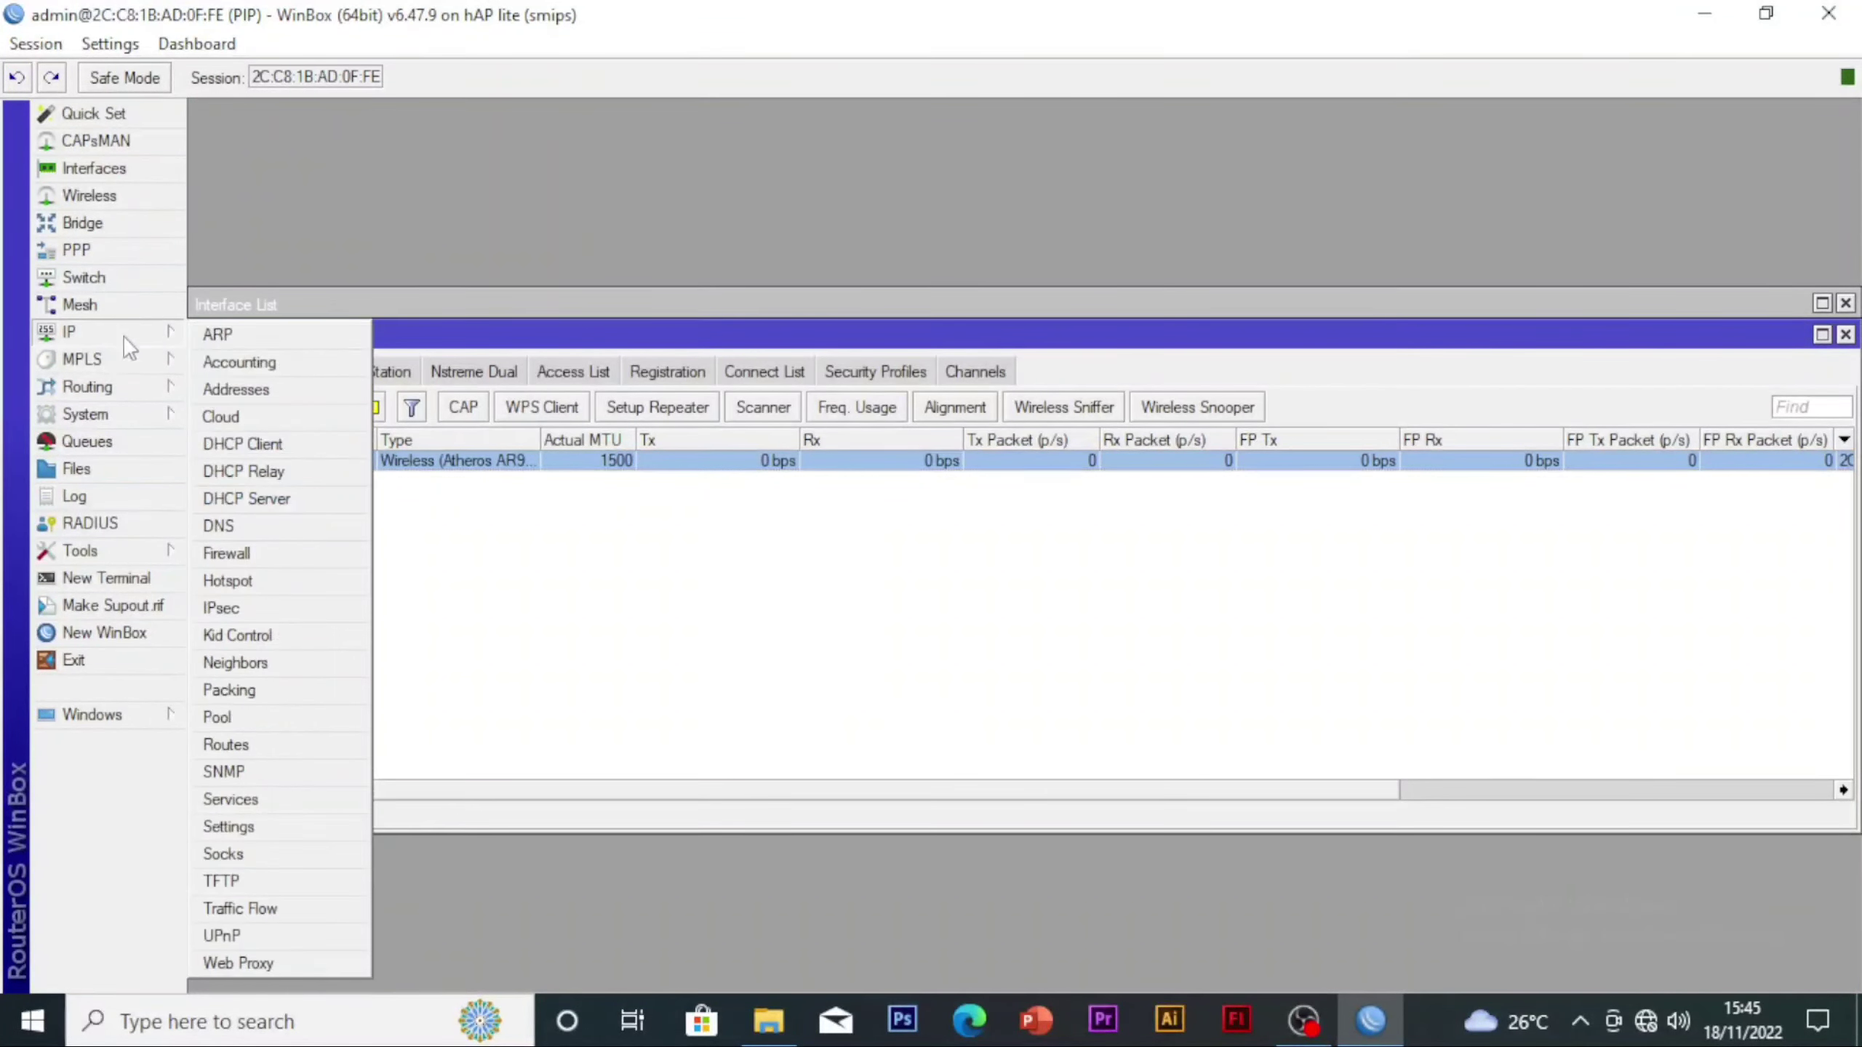
pyautogui.click(259, 444)
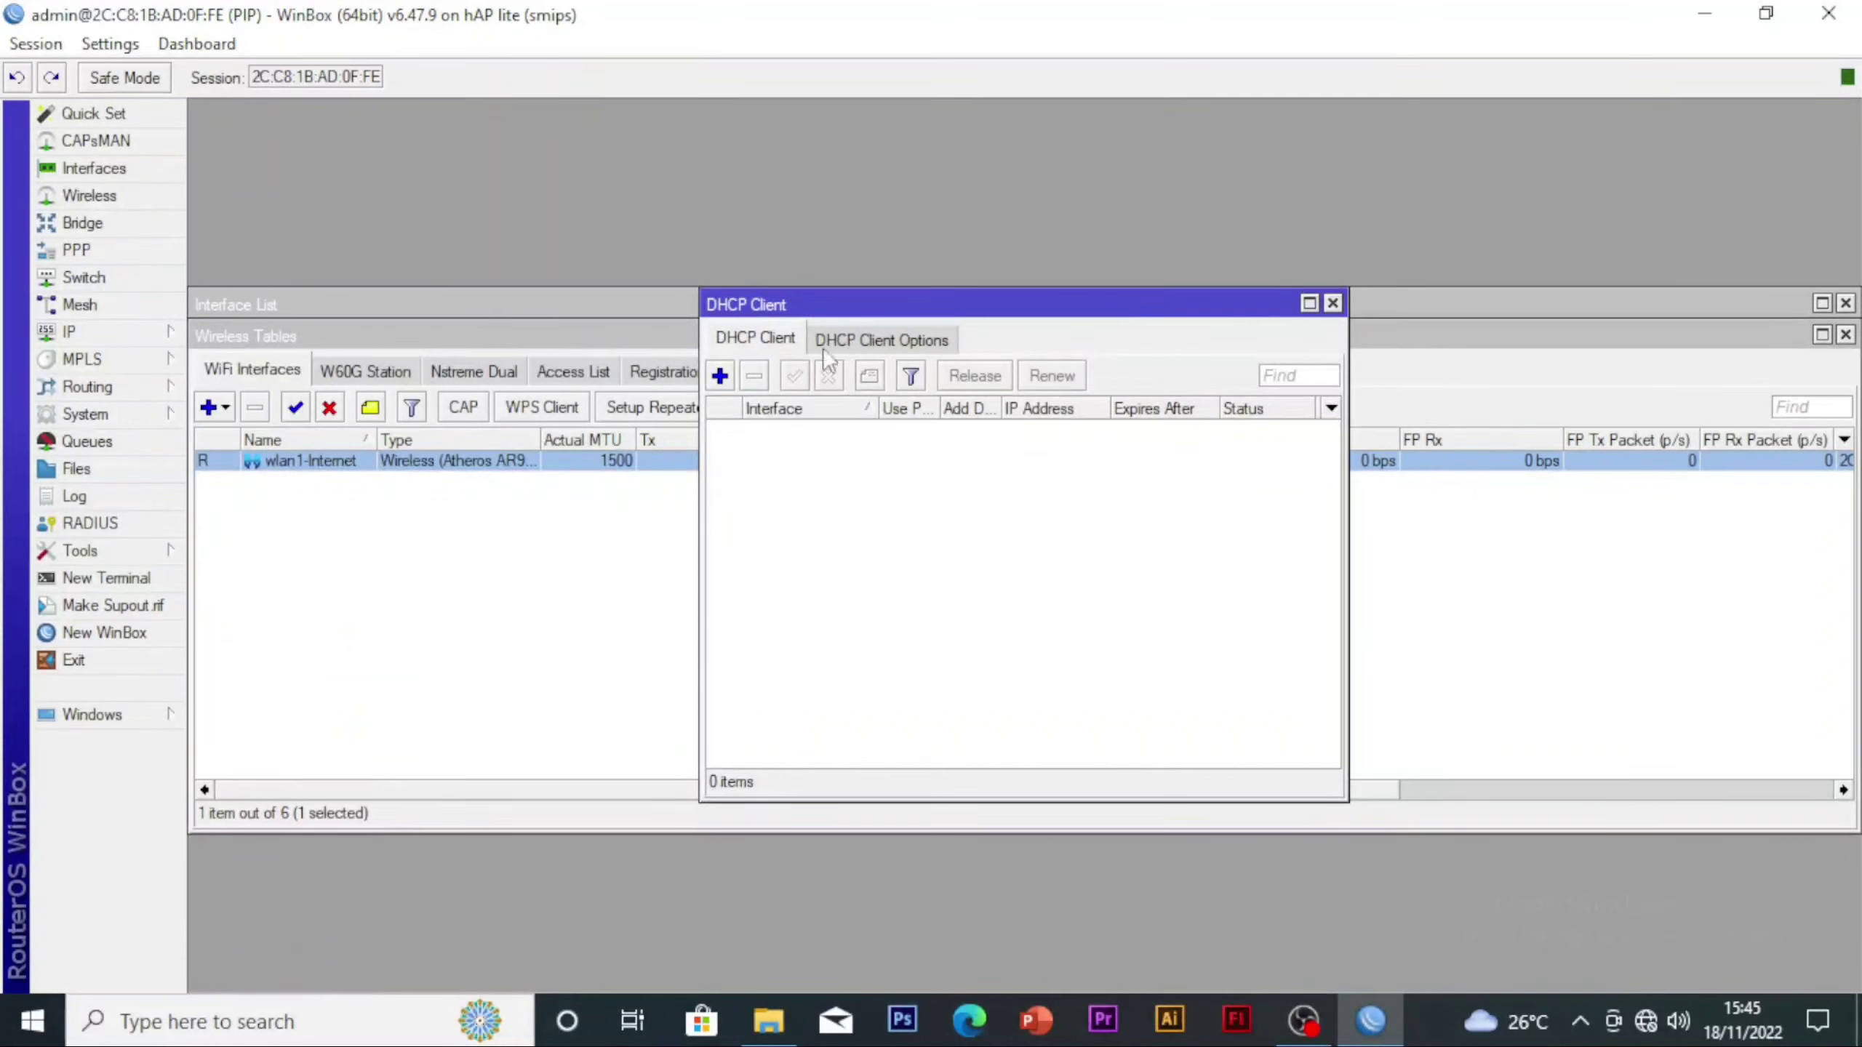
pyautogui.click(720, 375)
pyautogui.click(1079, 427)
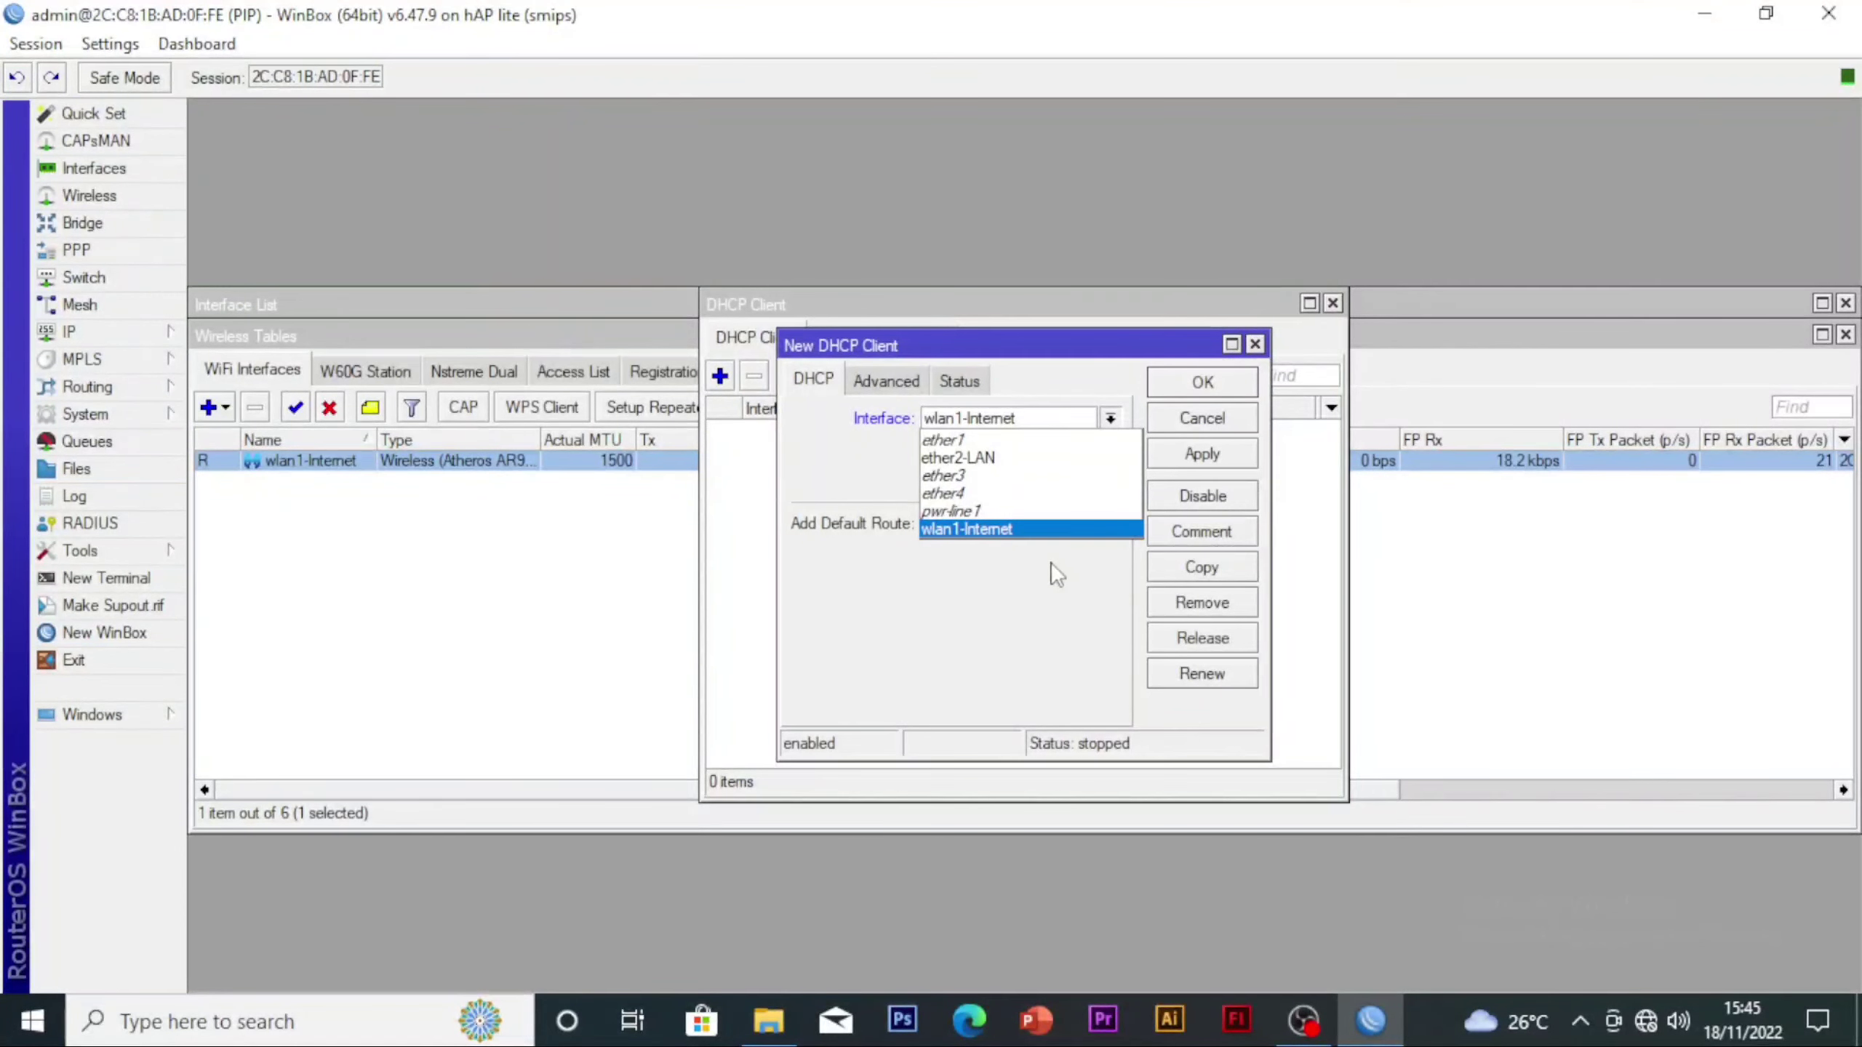
pyautogui.click(1051, 530)
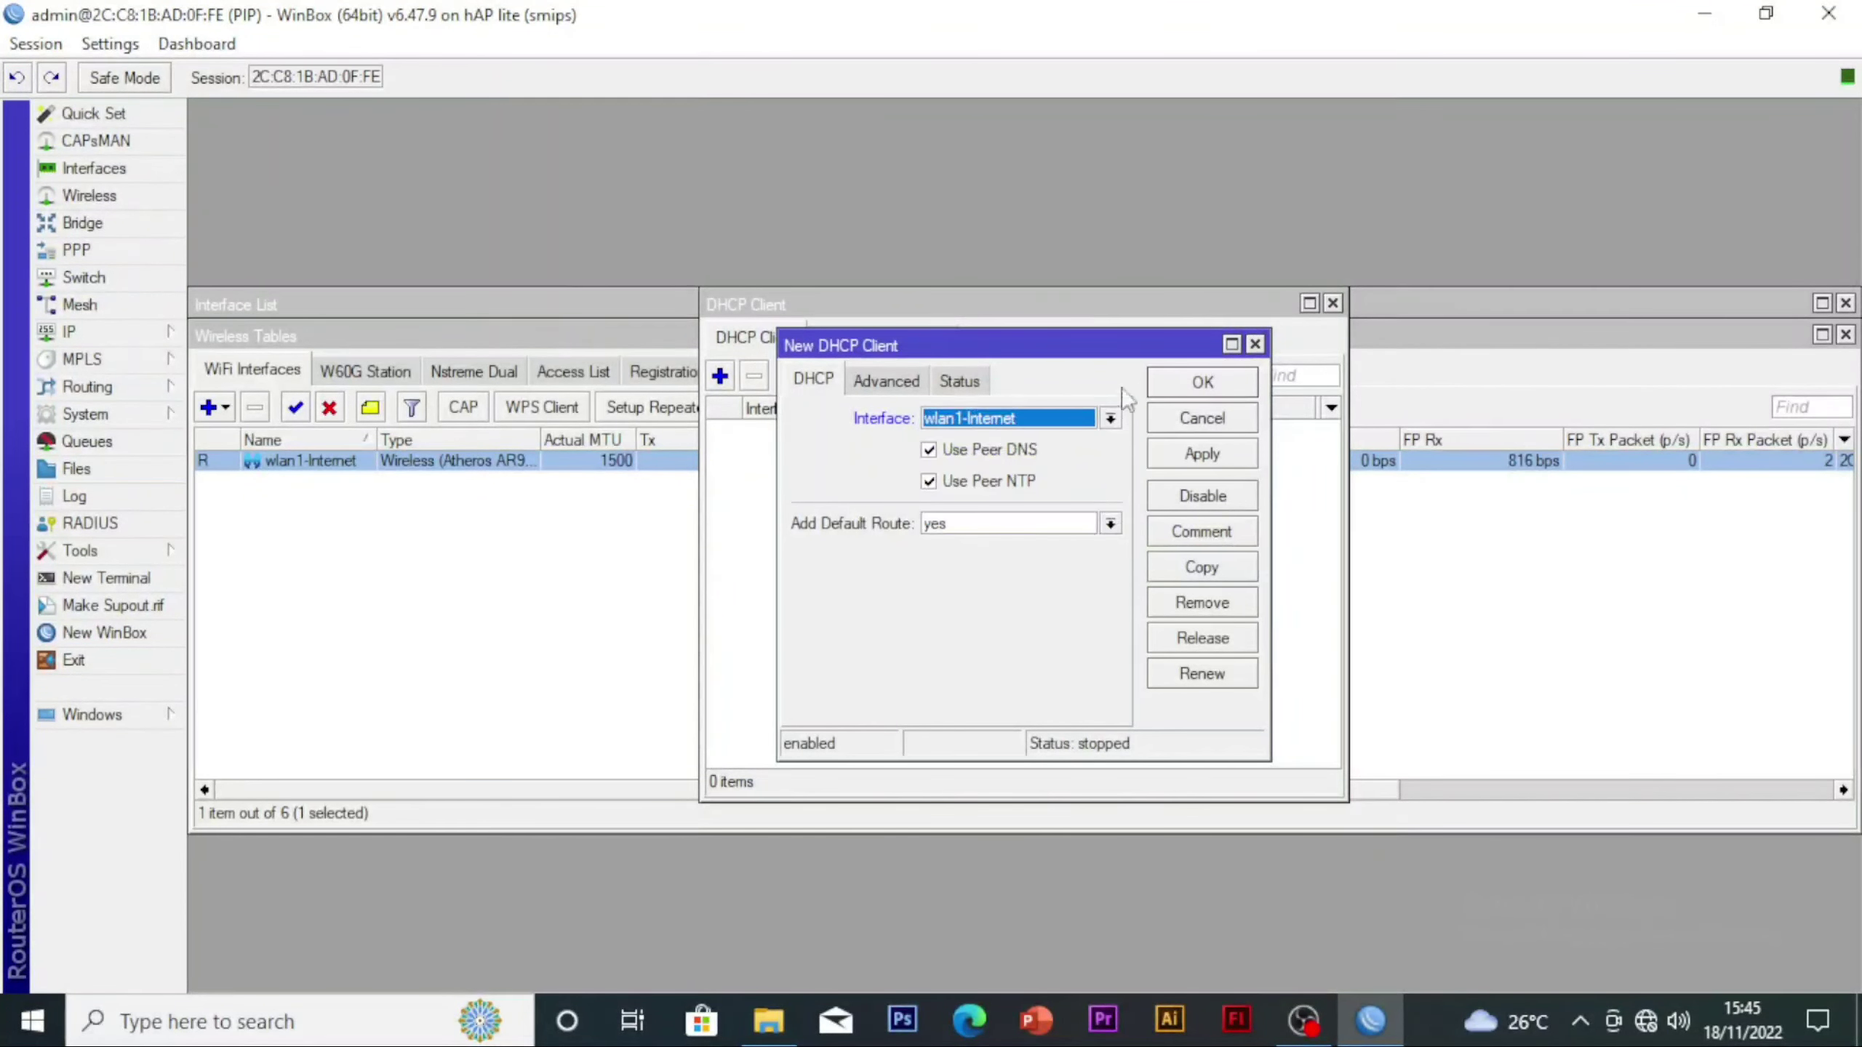
pyautogui.click(1201, 455)
pyautogui.click(1202, 382)
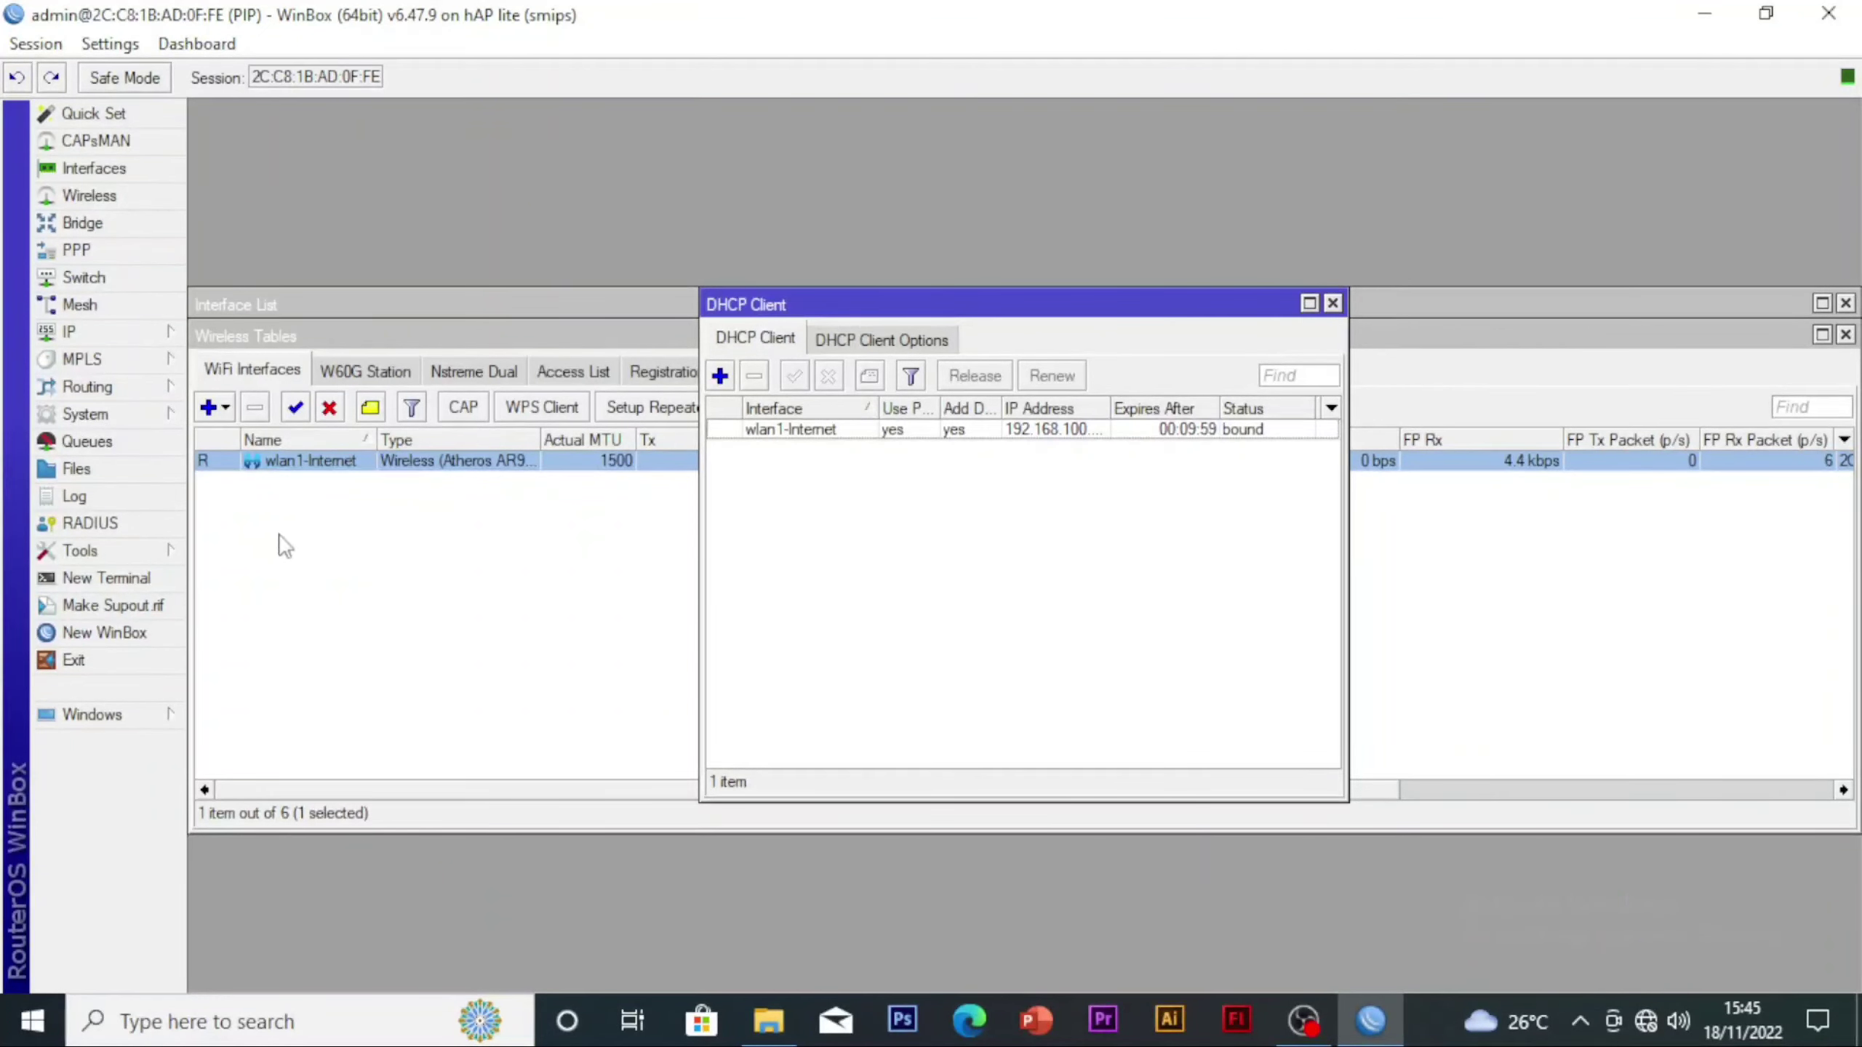
# Add the IP address 192.168.40.1/24 to the ether2-LAN interface
pyautogui.click(110, 332)
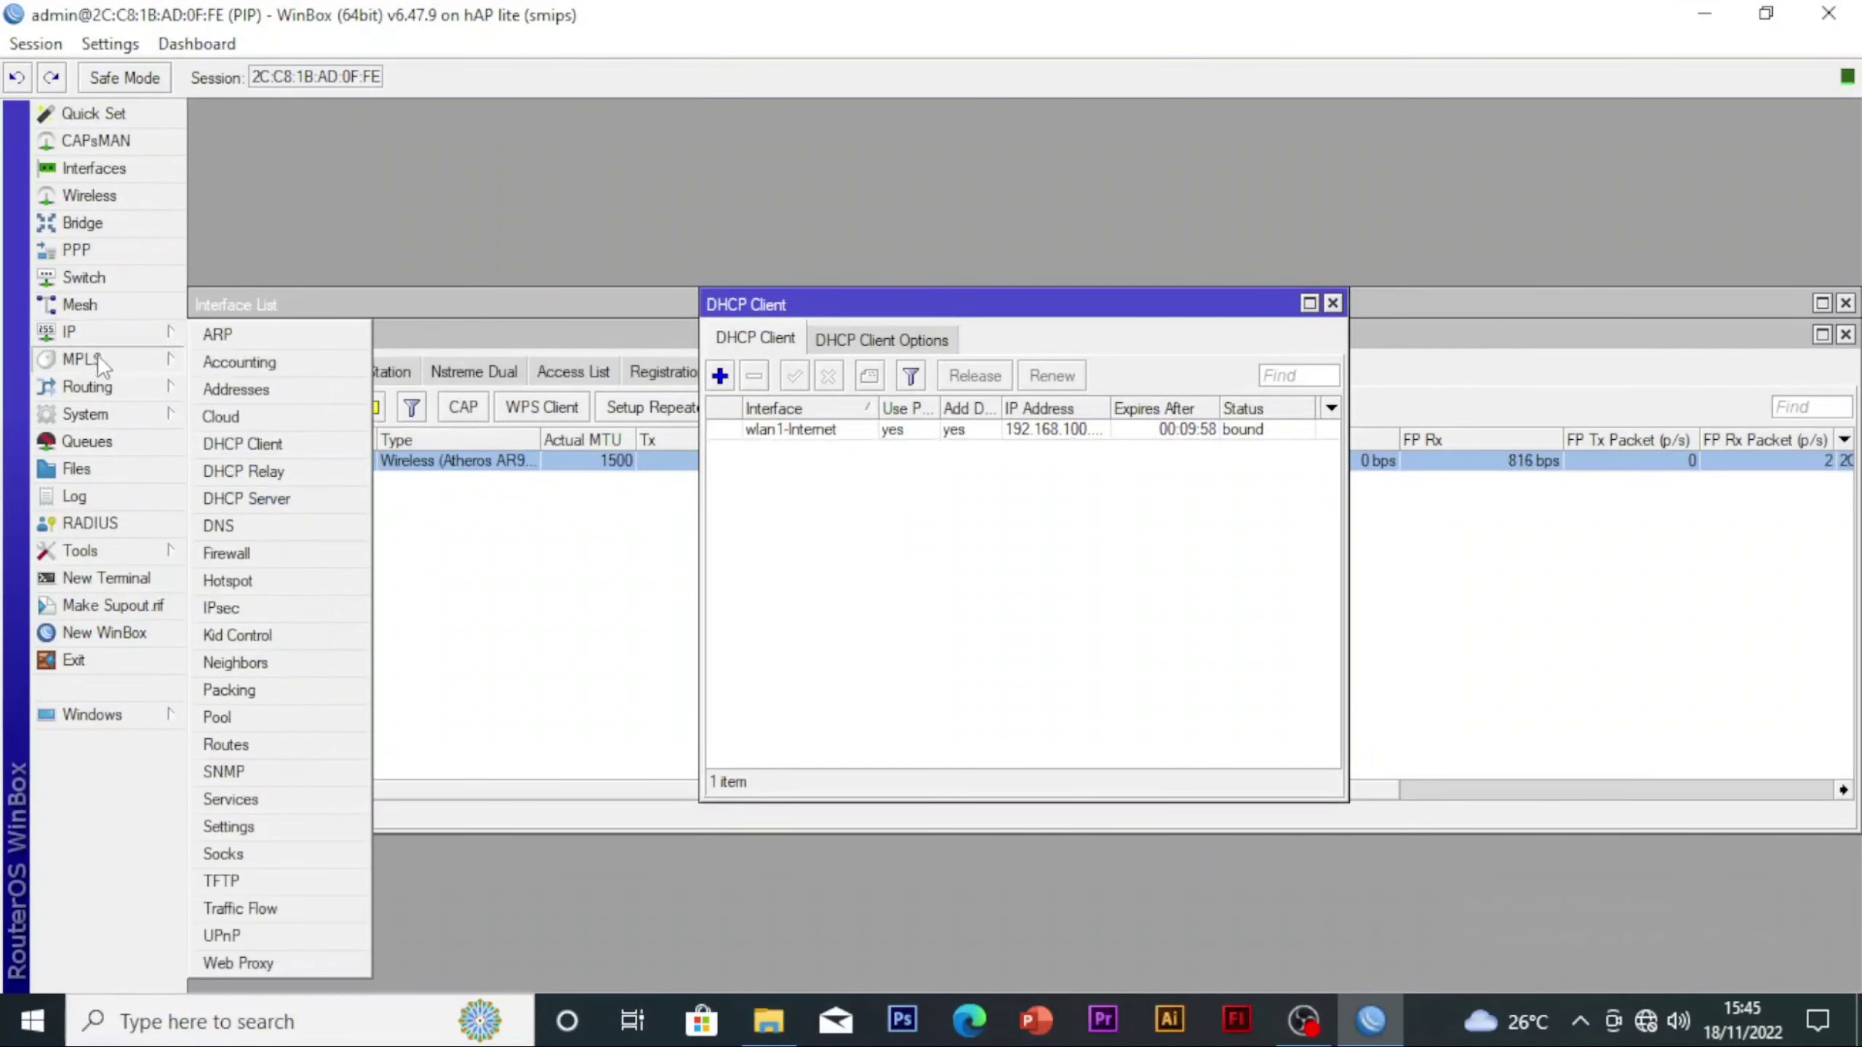
pyautogui.click(249, 388)
pyautogui.click(814, 358)
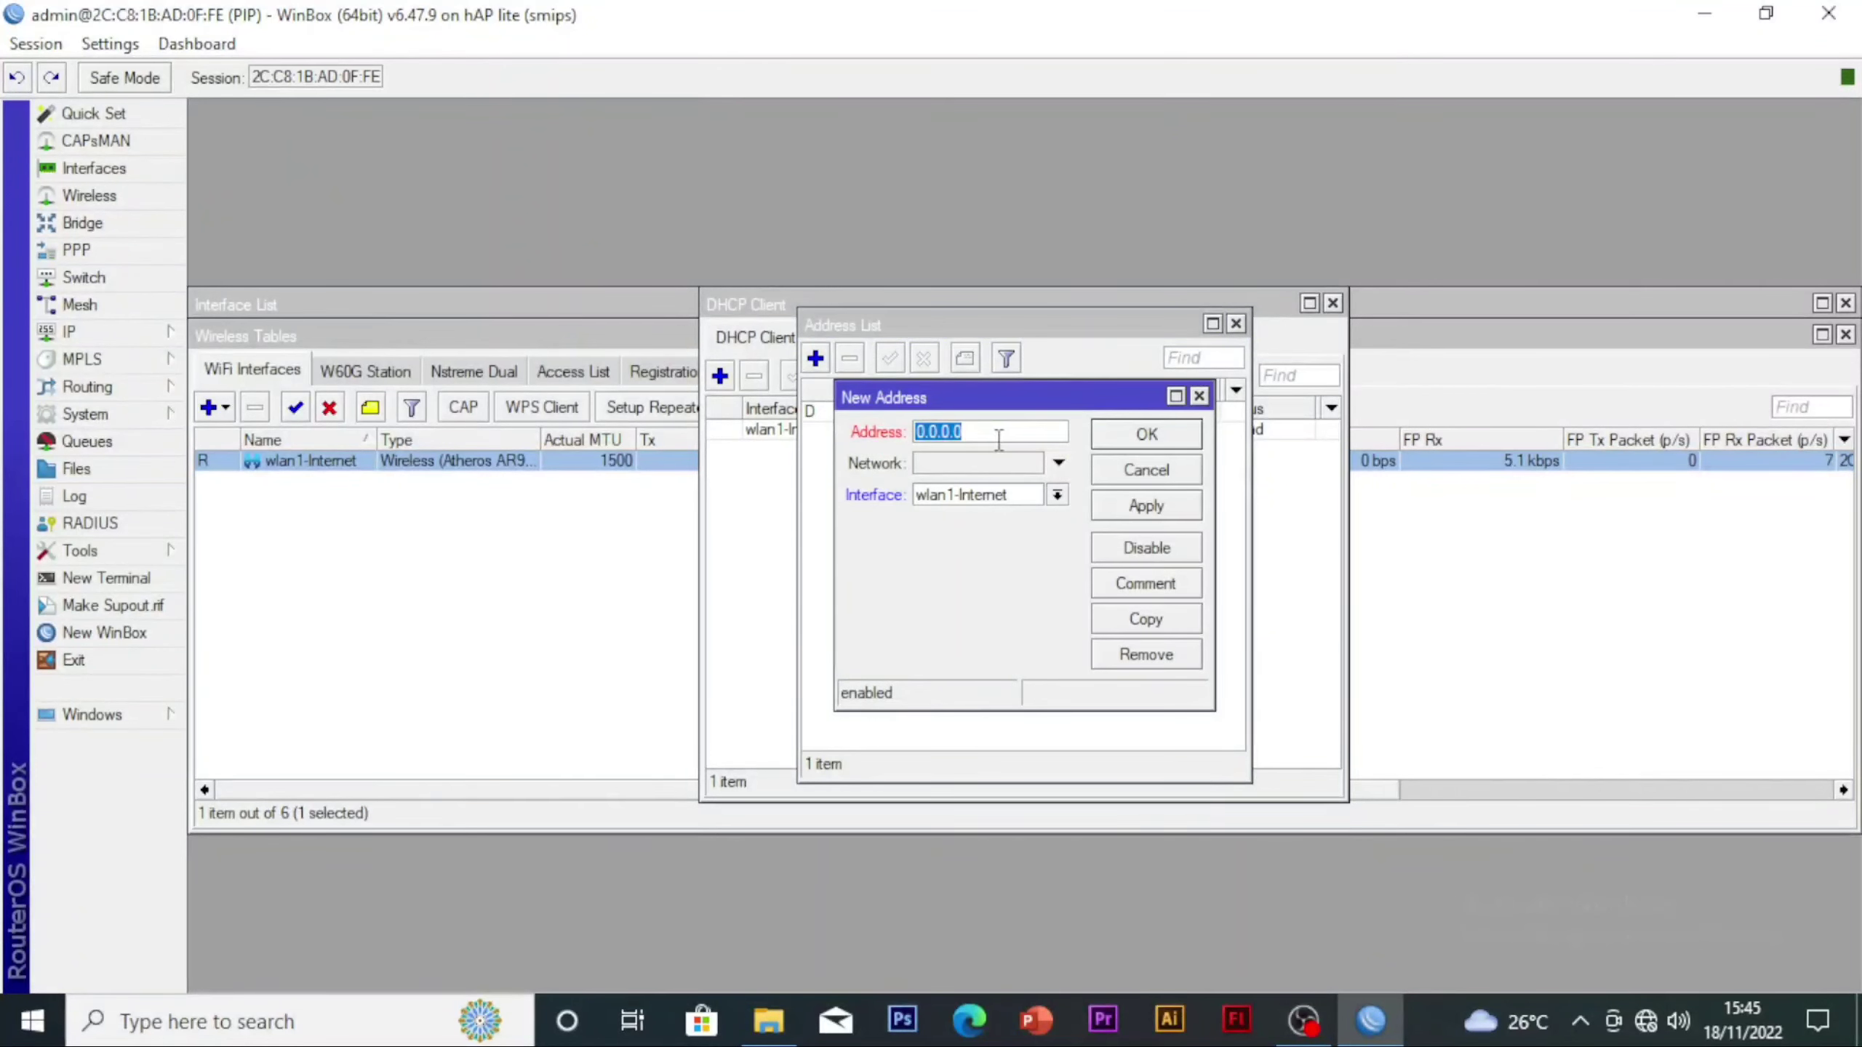
pyautogui.write('192.168.40.')
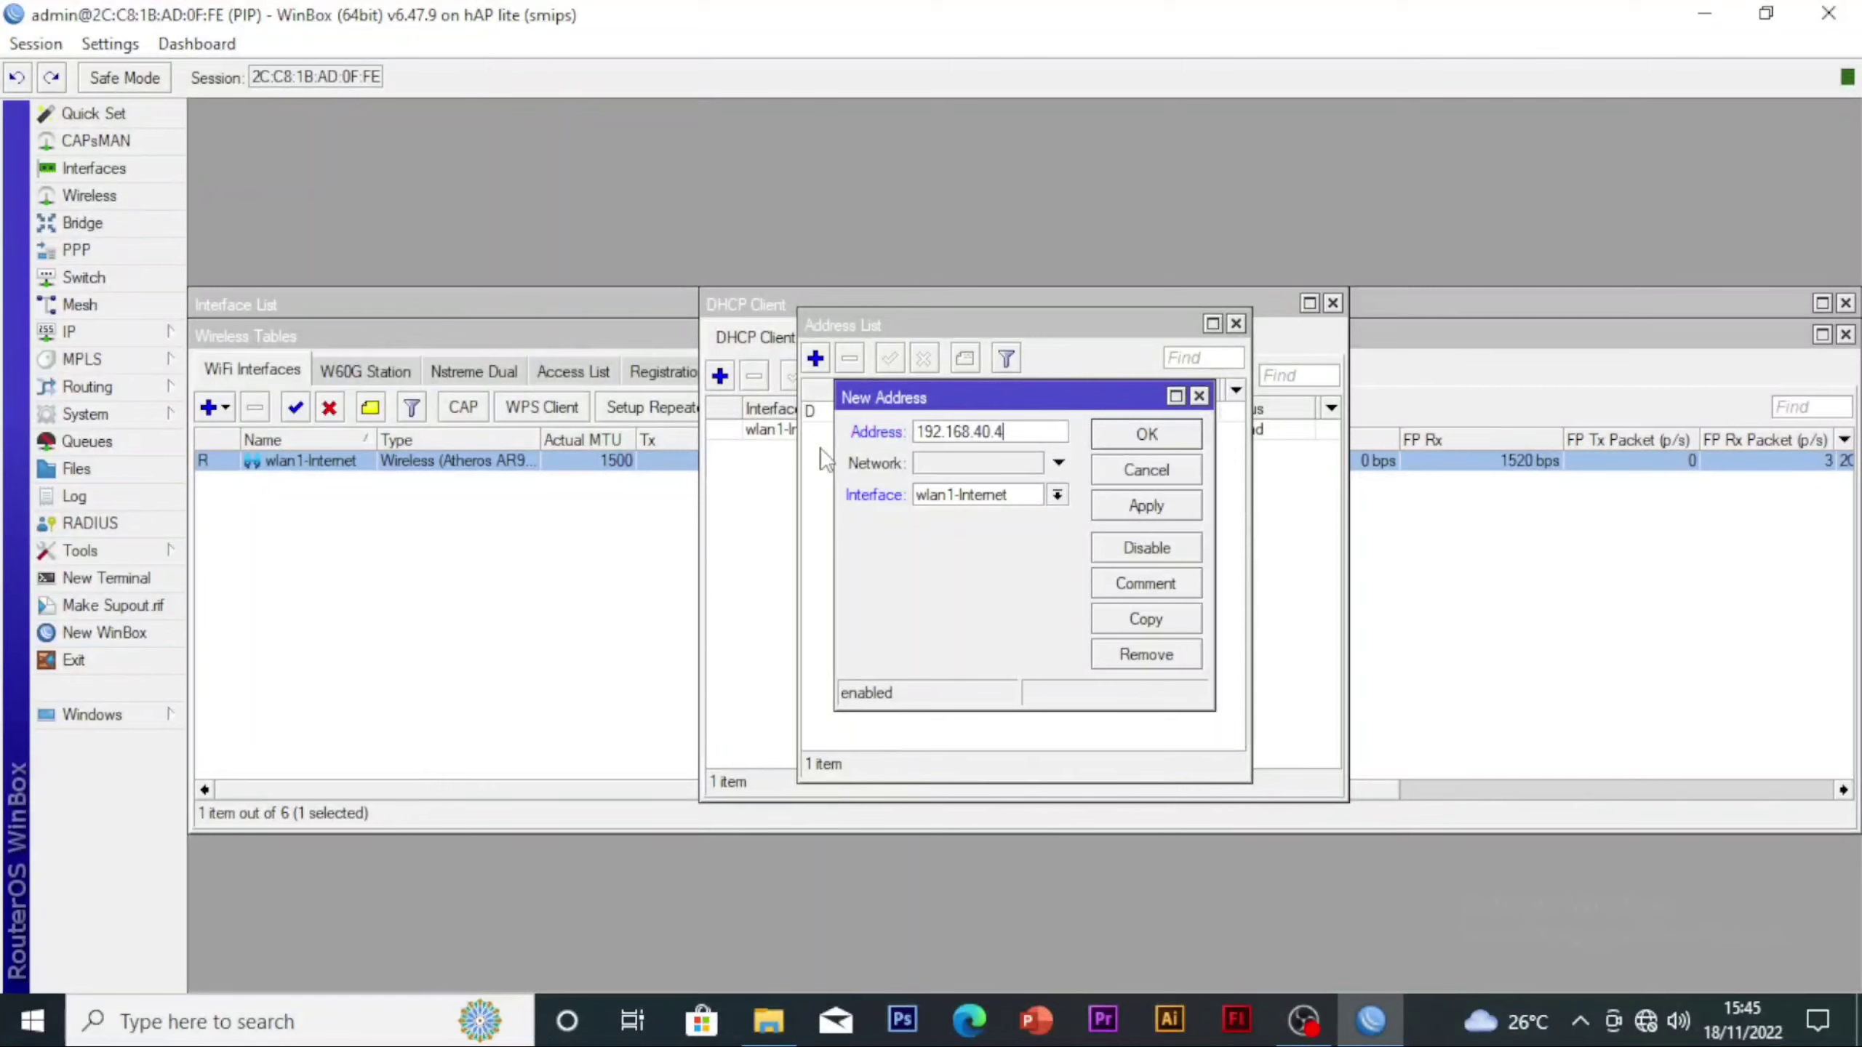
pyautogui.write('1/2')
pyautogui.click(980, 496)
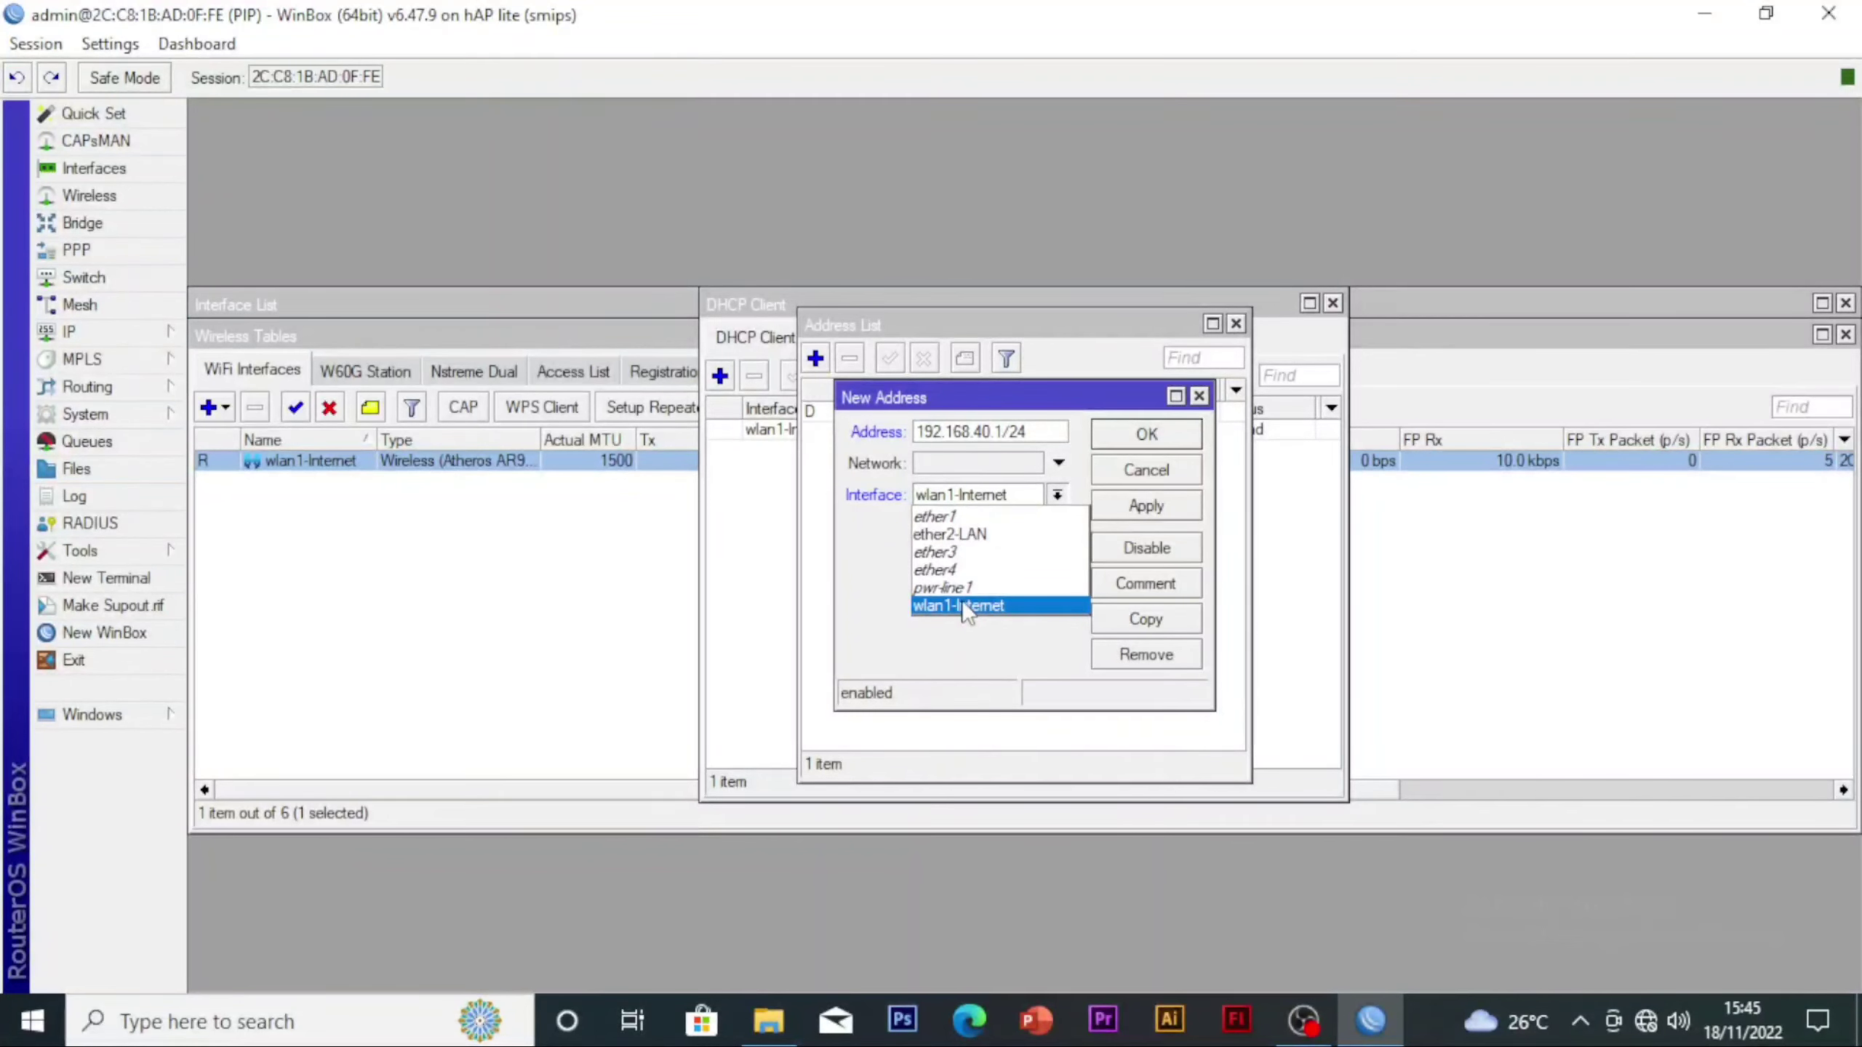
pyautogui.click(982, 533)
pyautogui.click(1176, 505)
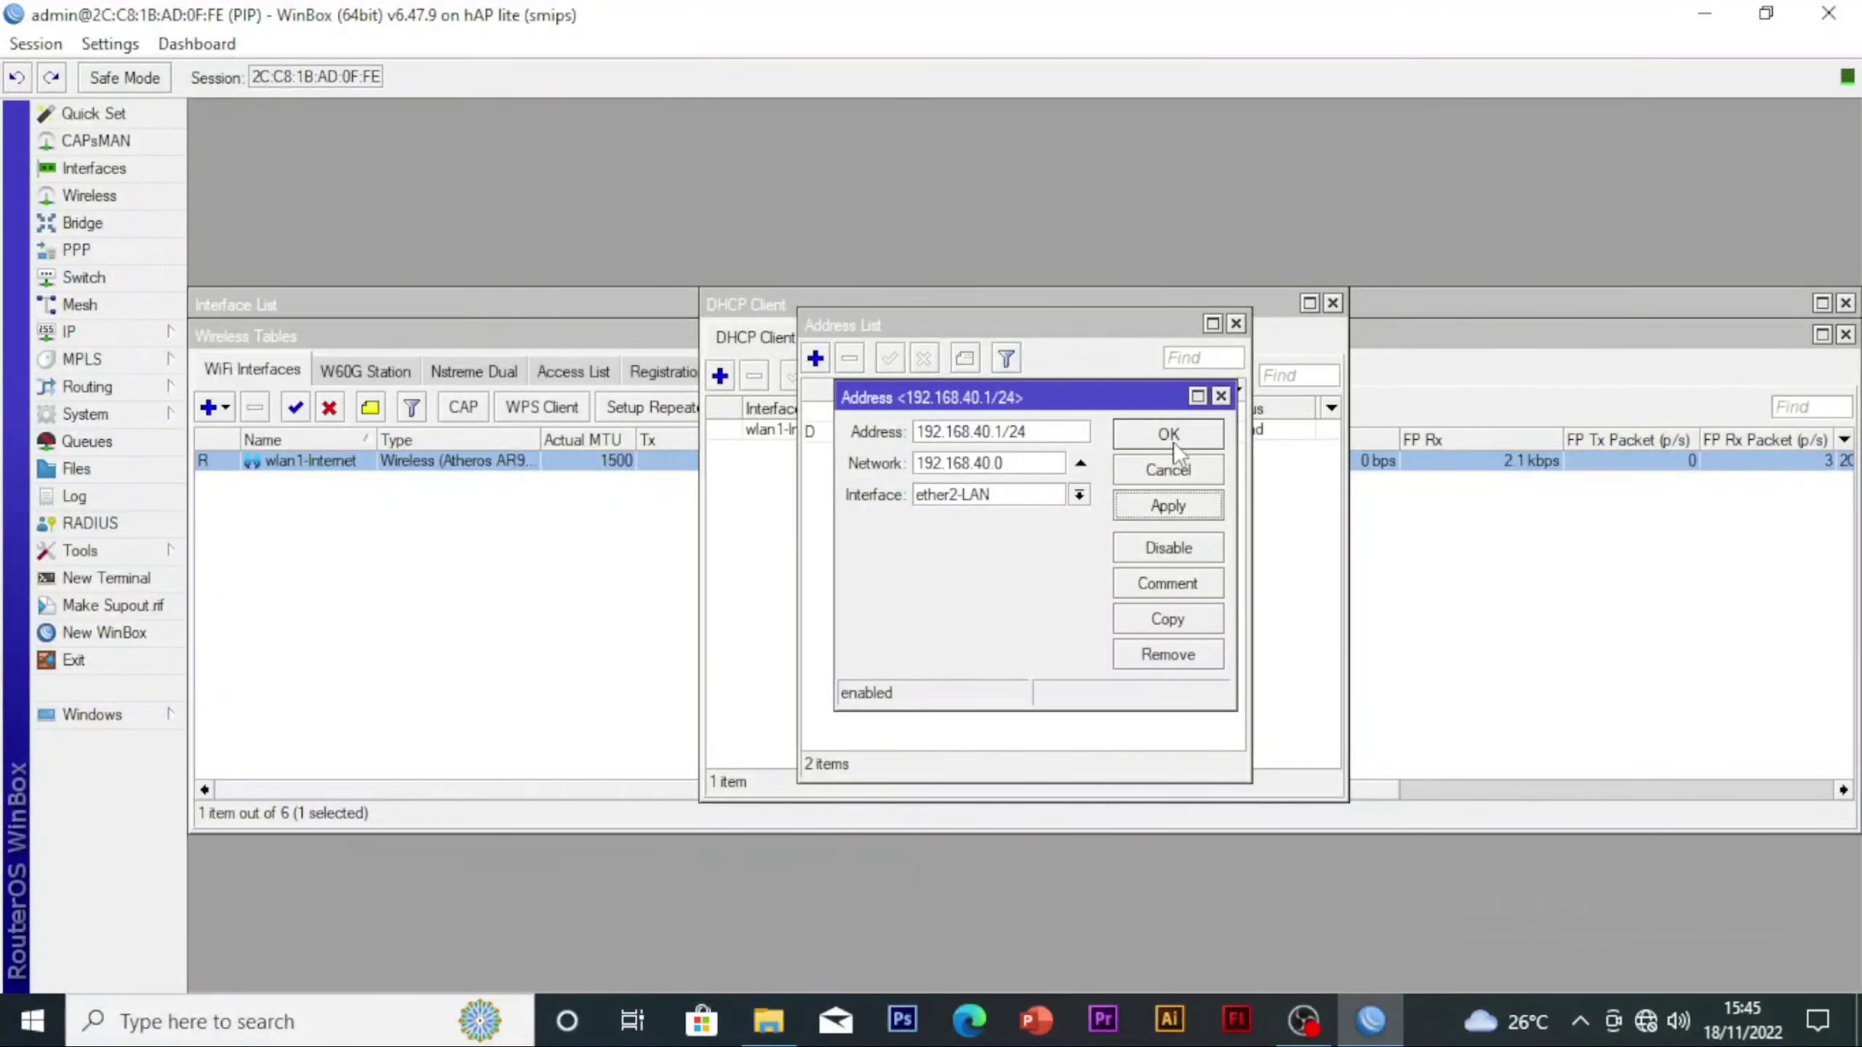
pyautogui.click(1173, 439)
# Run the DHCP server setup on the ether2-LAN interface, accepting the suggested values throughout
pyautogui.click(82, 334)
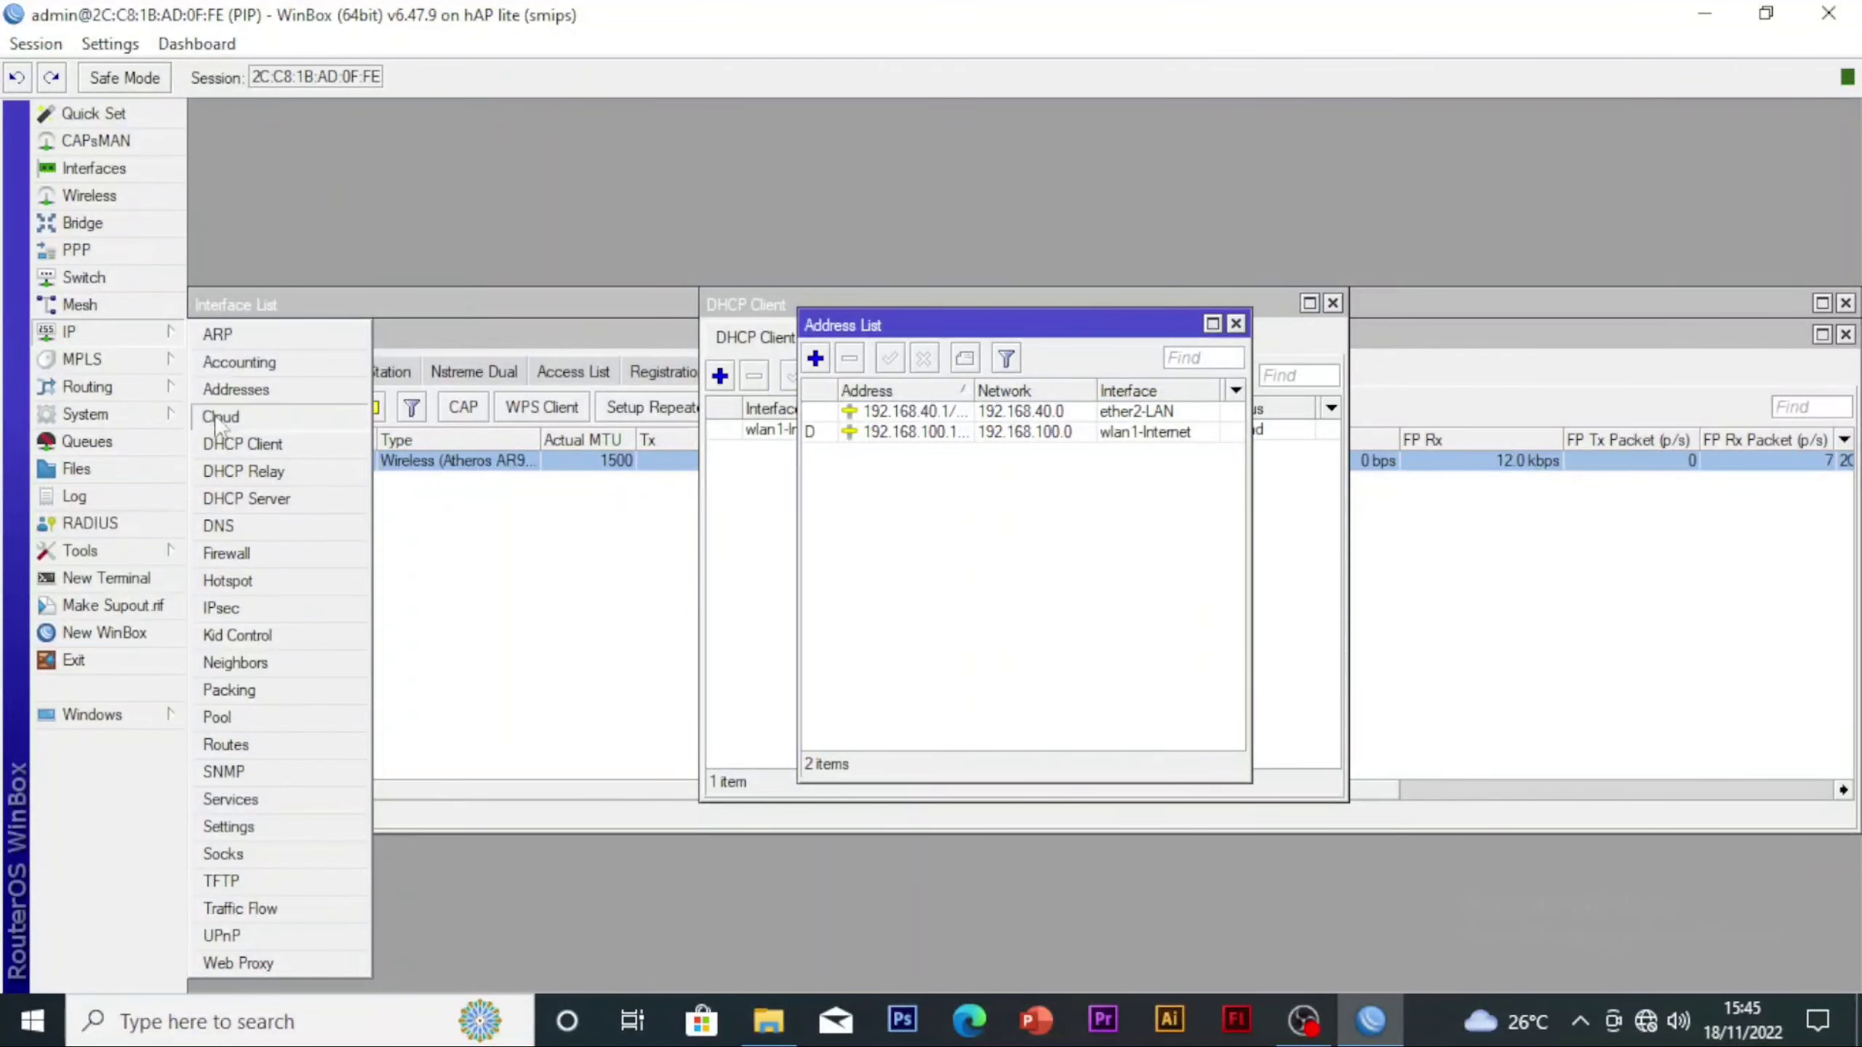
pyautogui.click(253, 502)
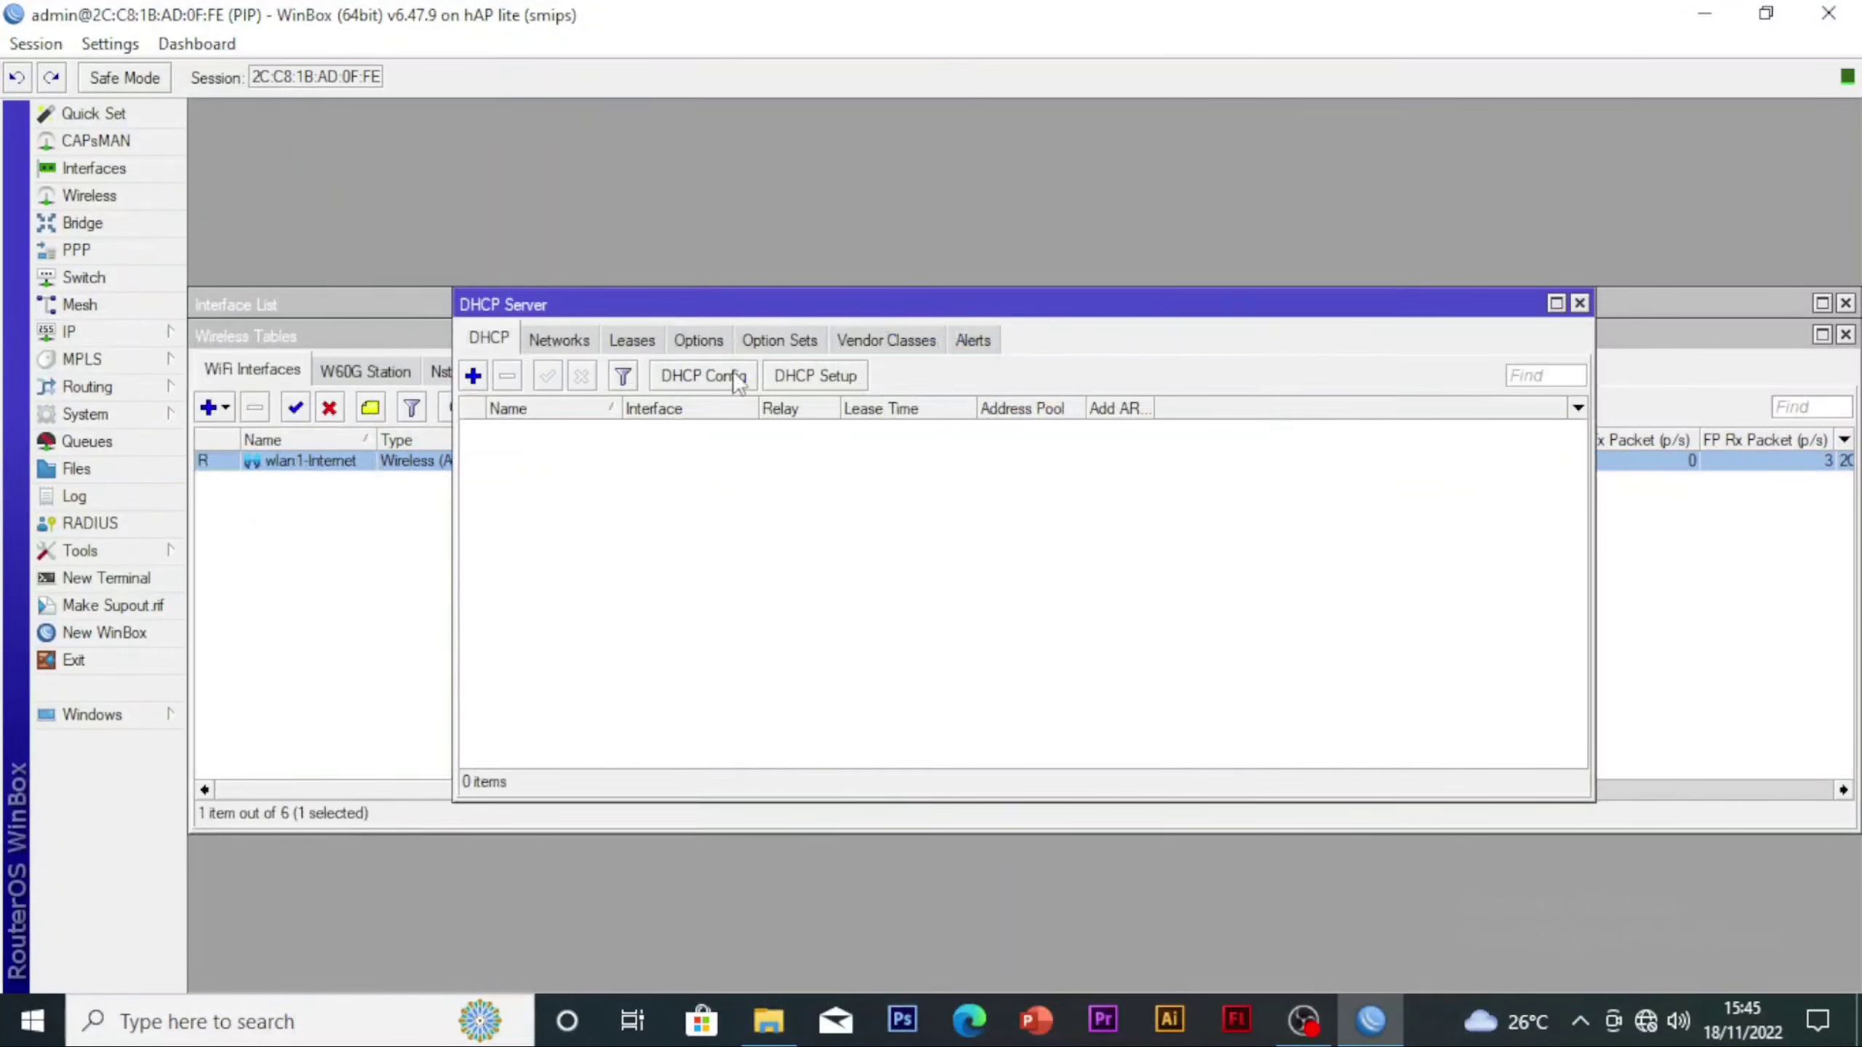
pyautogui.click(836, 376)
pyautogui.click(1080, 547)
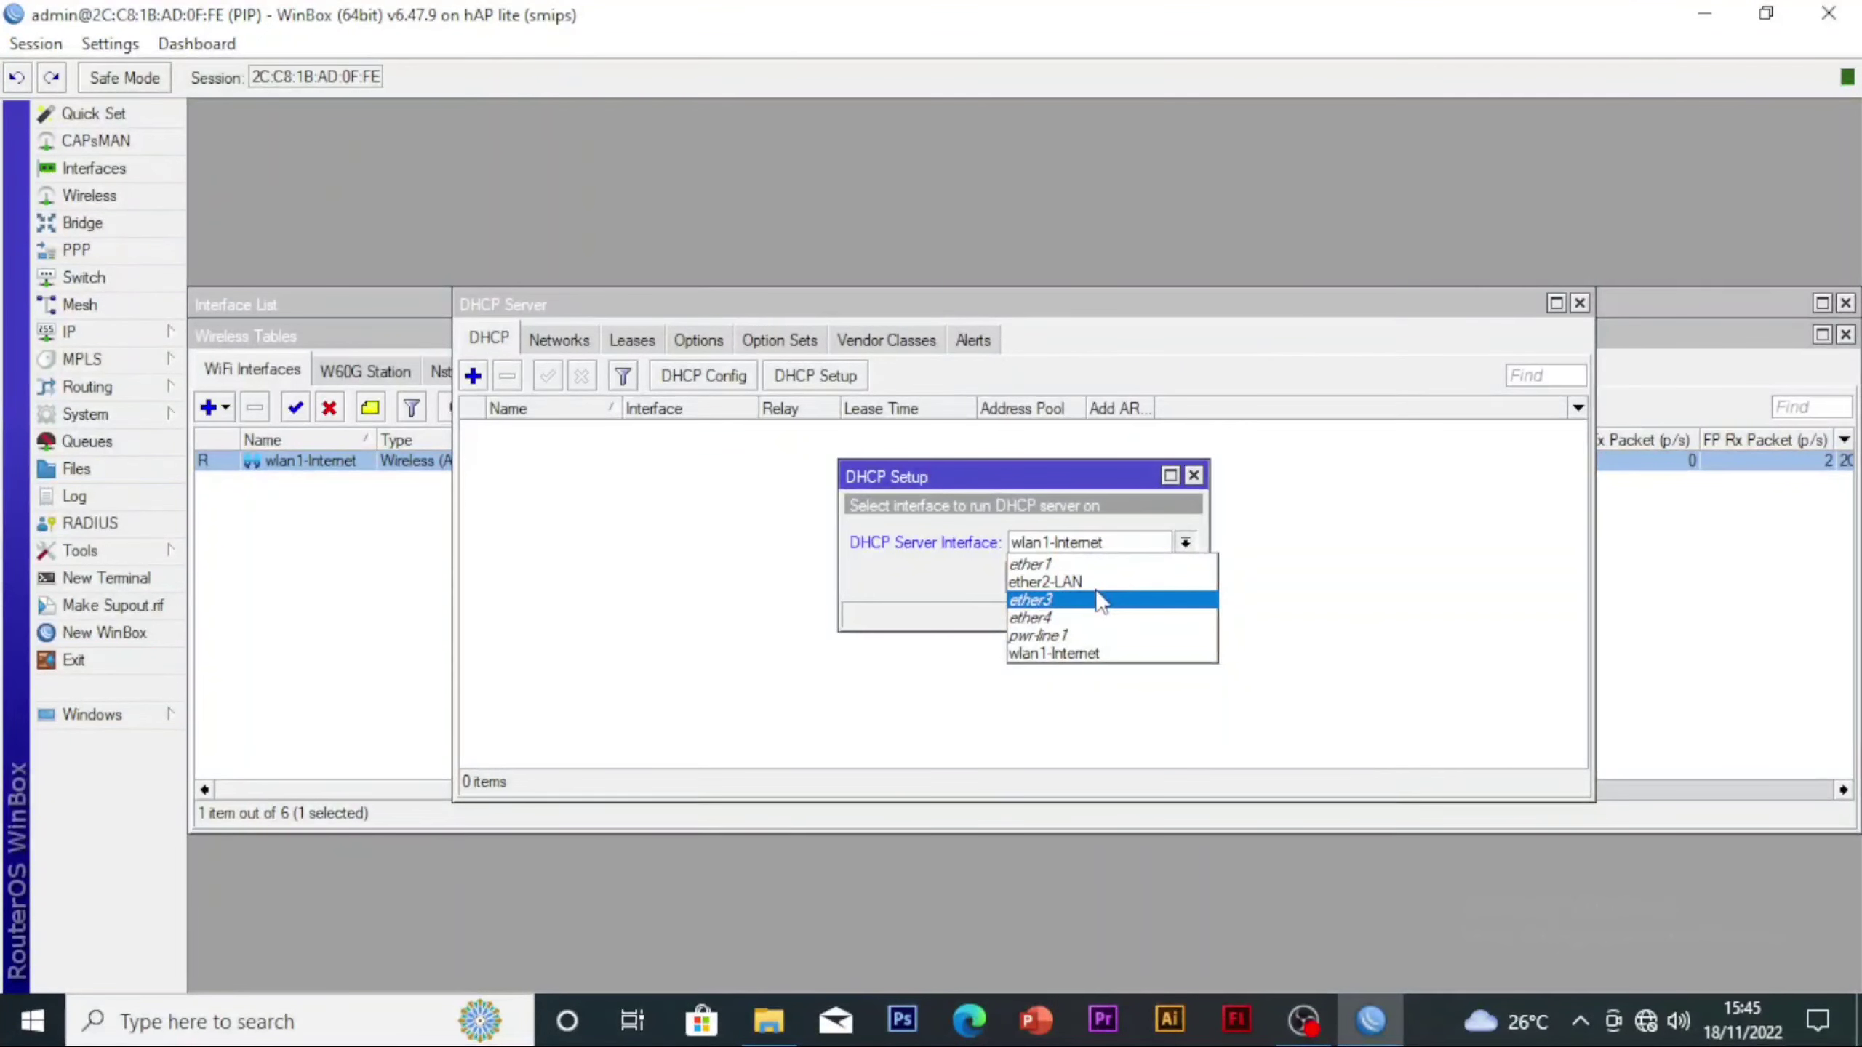
pyautogui.click(1055, 583)
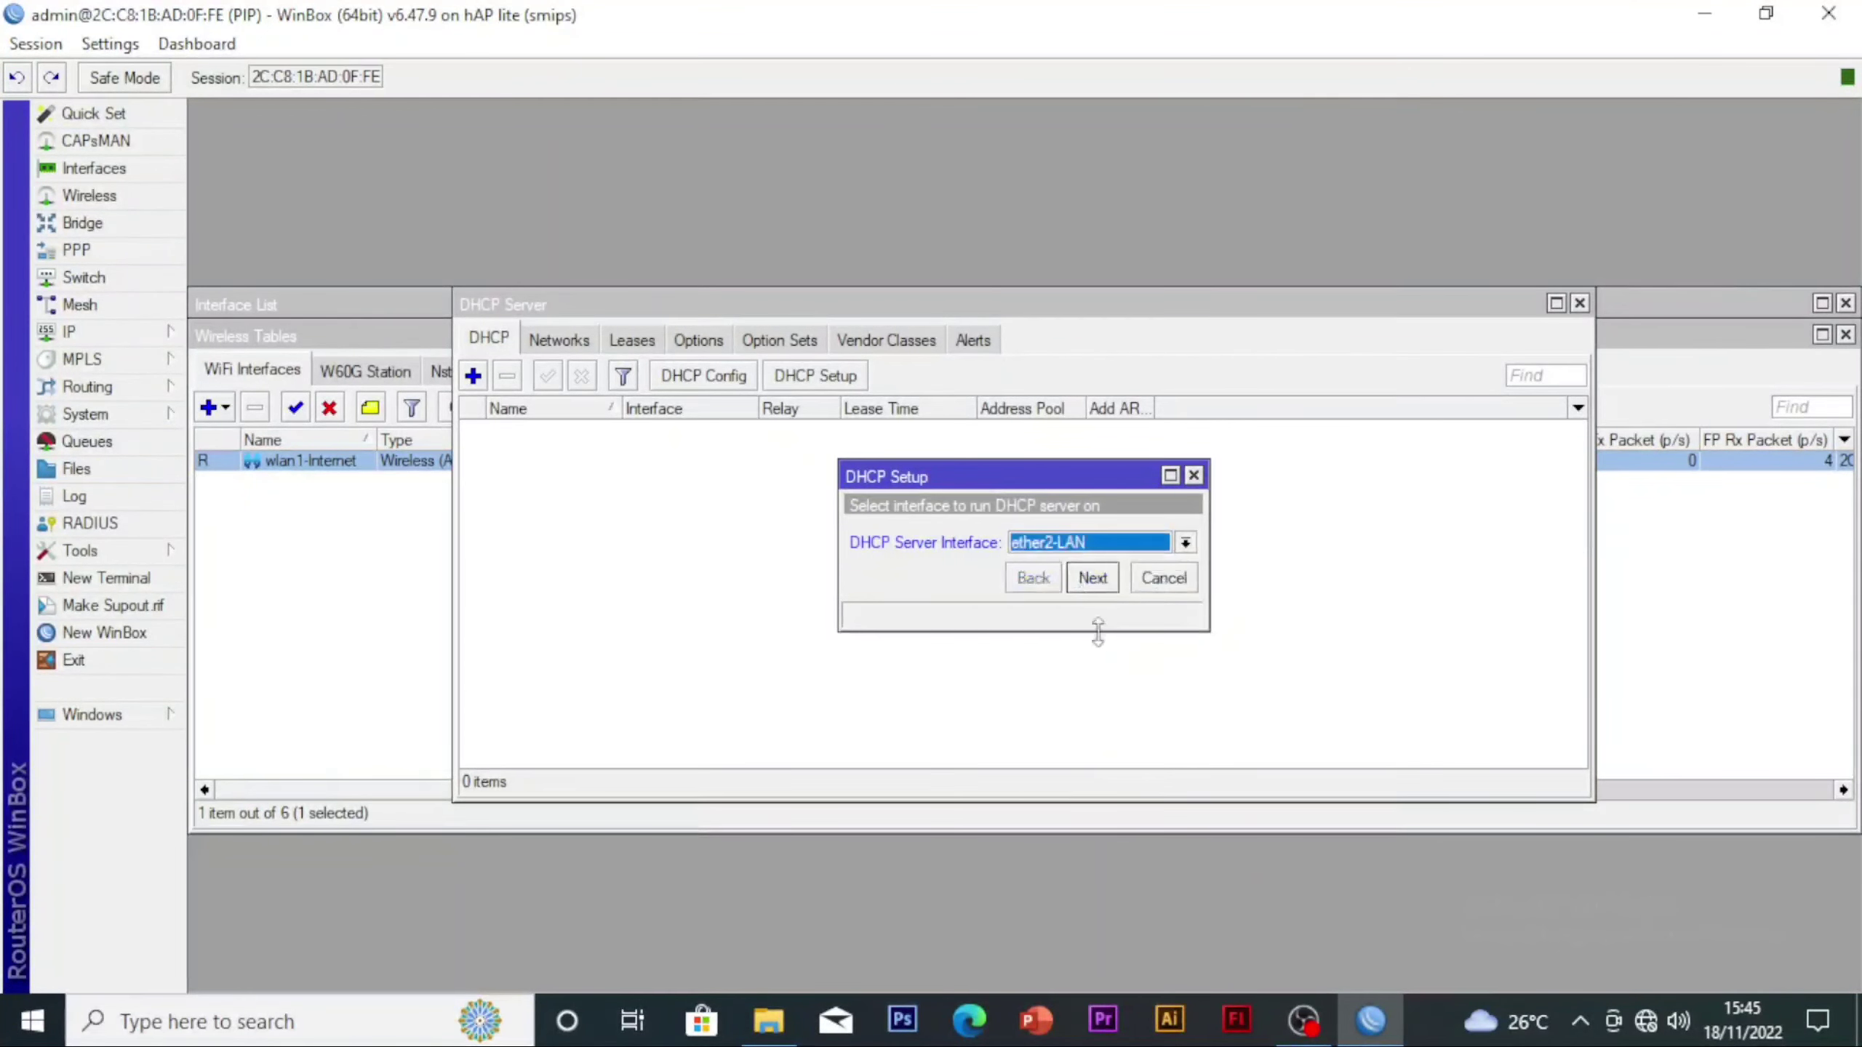
pyautogui.click(1093, 578)
pyautogui.click(1092, 578)
pyautogui.click(1094, 577)
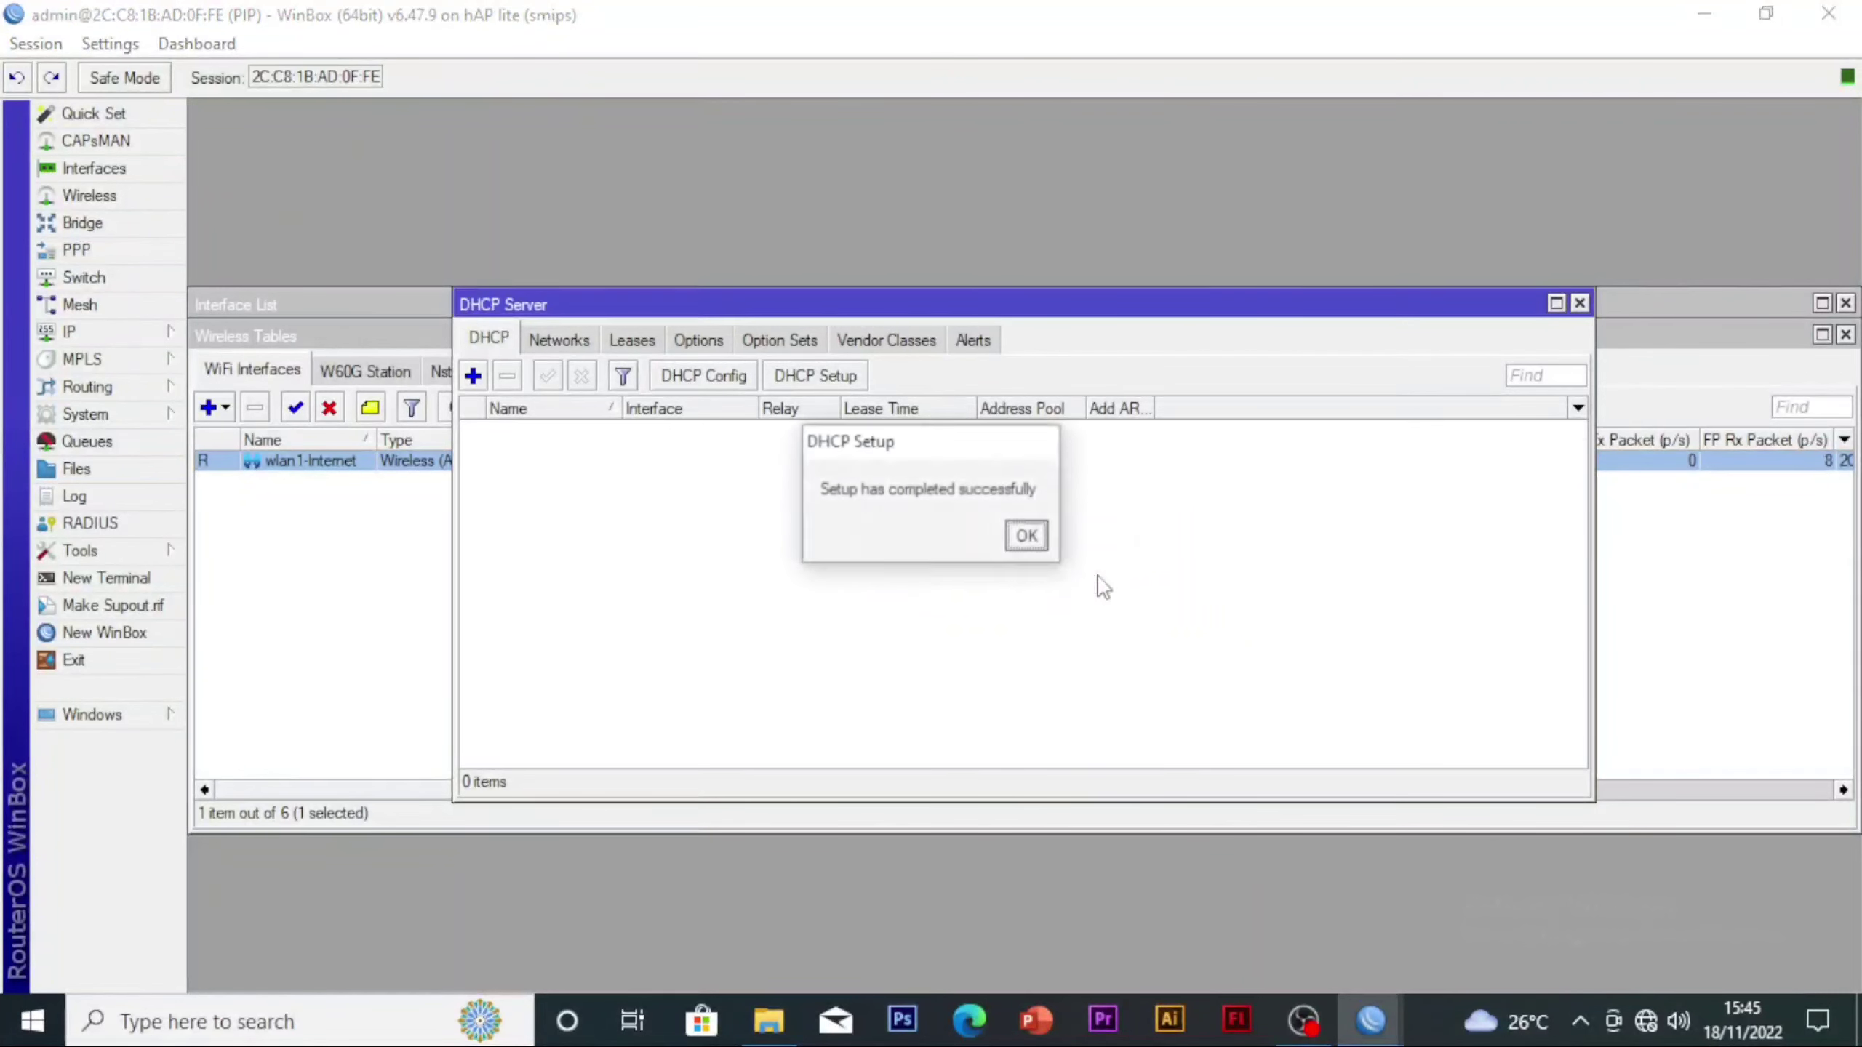
pyautogui.click(1026, 538)
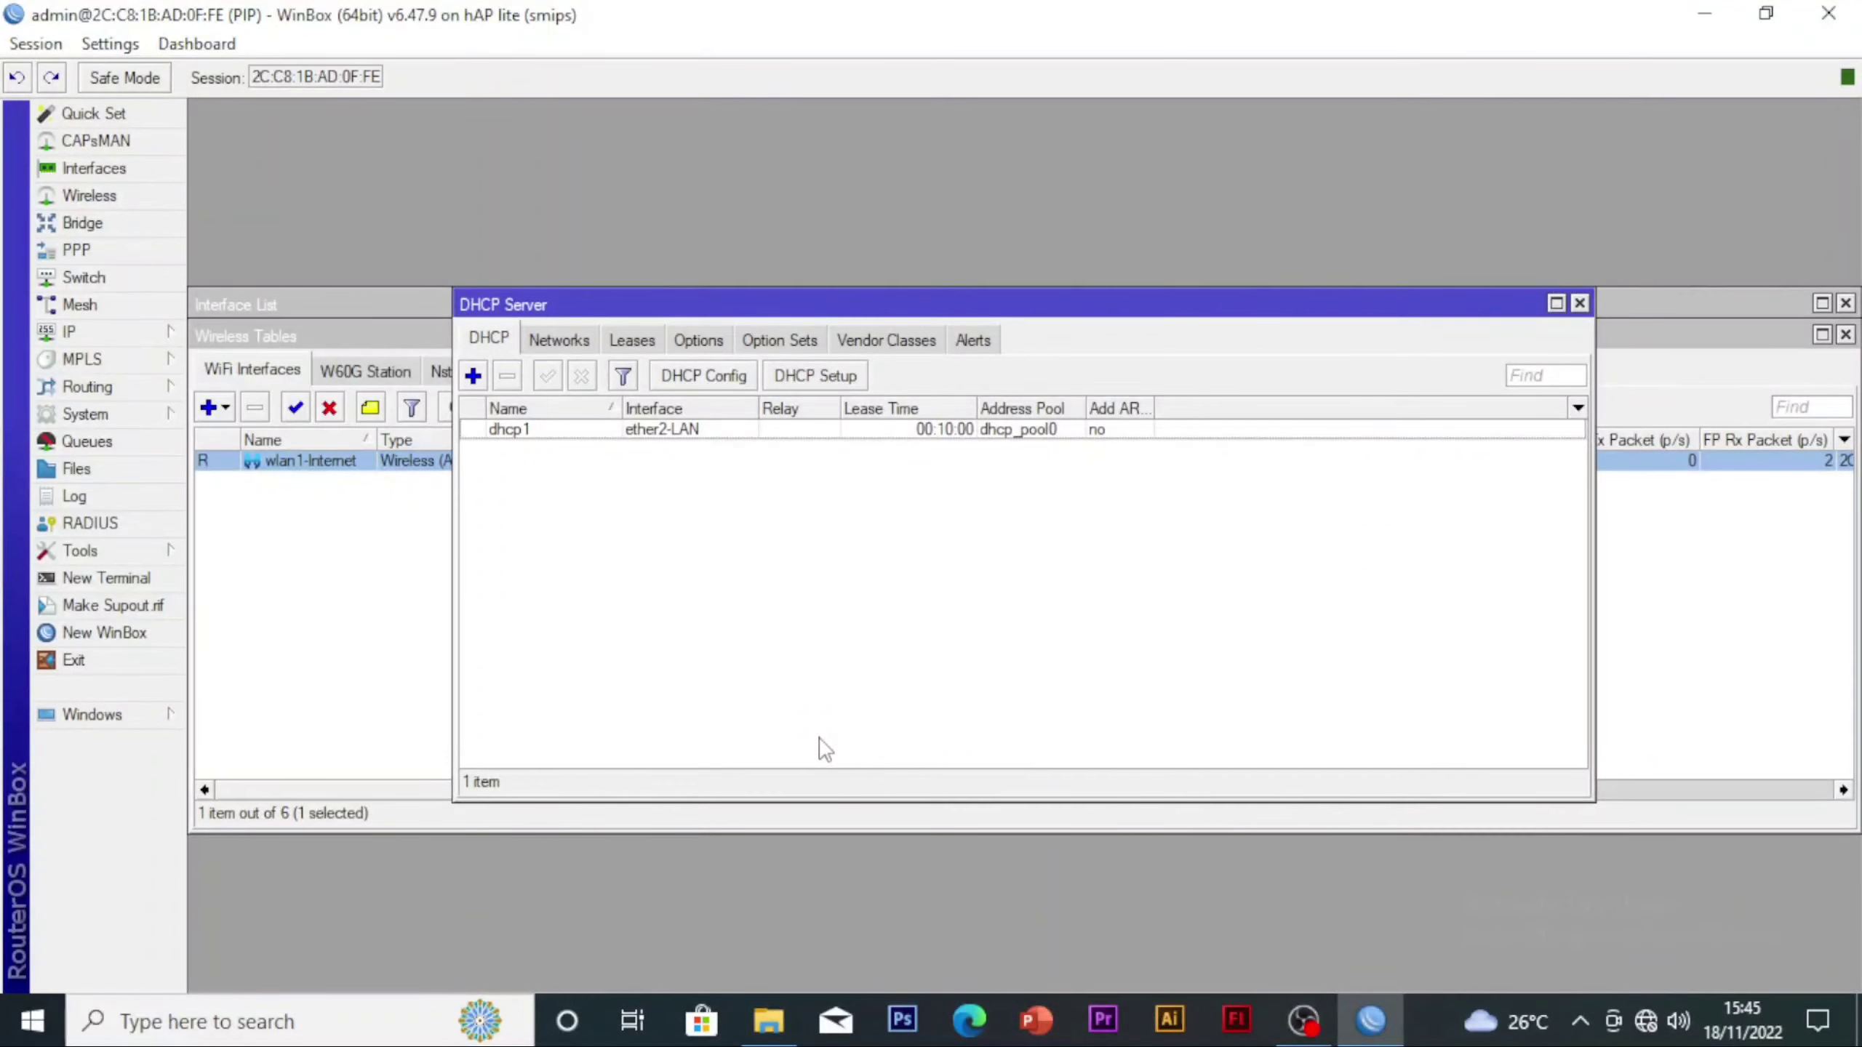
# Start a new firewall NAT rule with chain srcnat and out interface wlan1-Internet
pyautogui.click(102, 335)
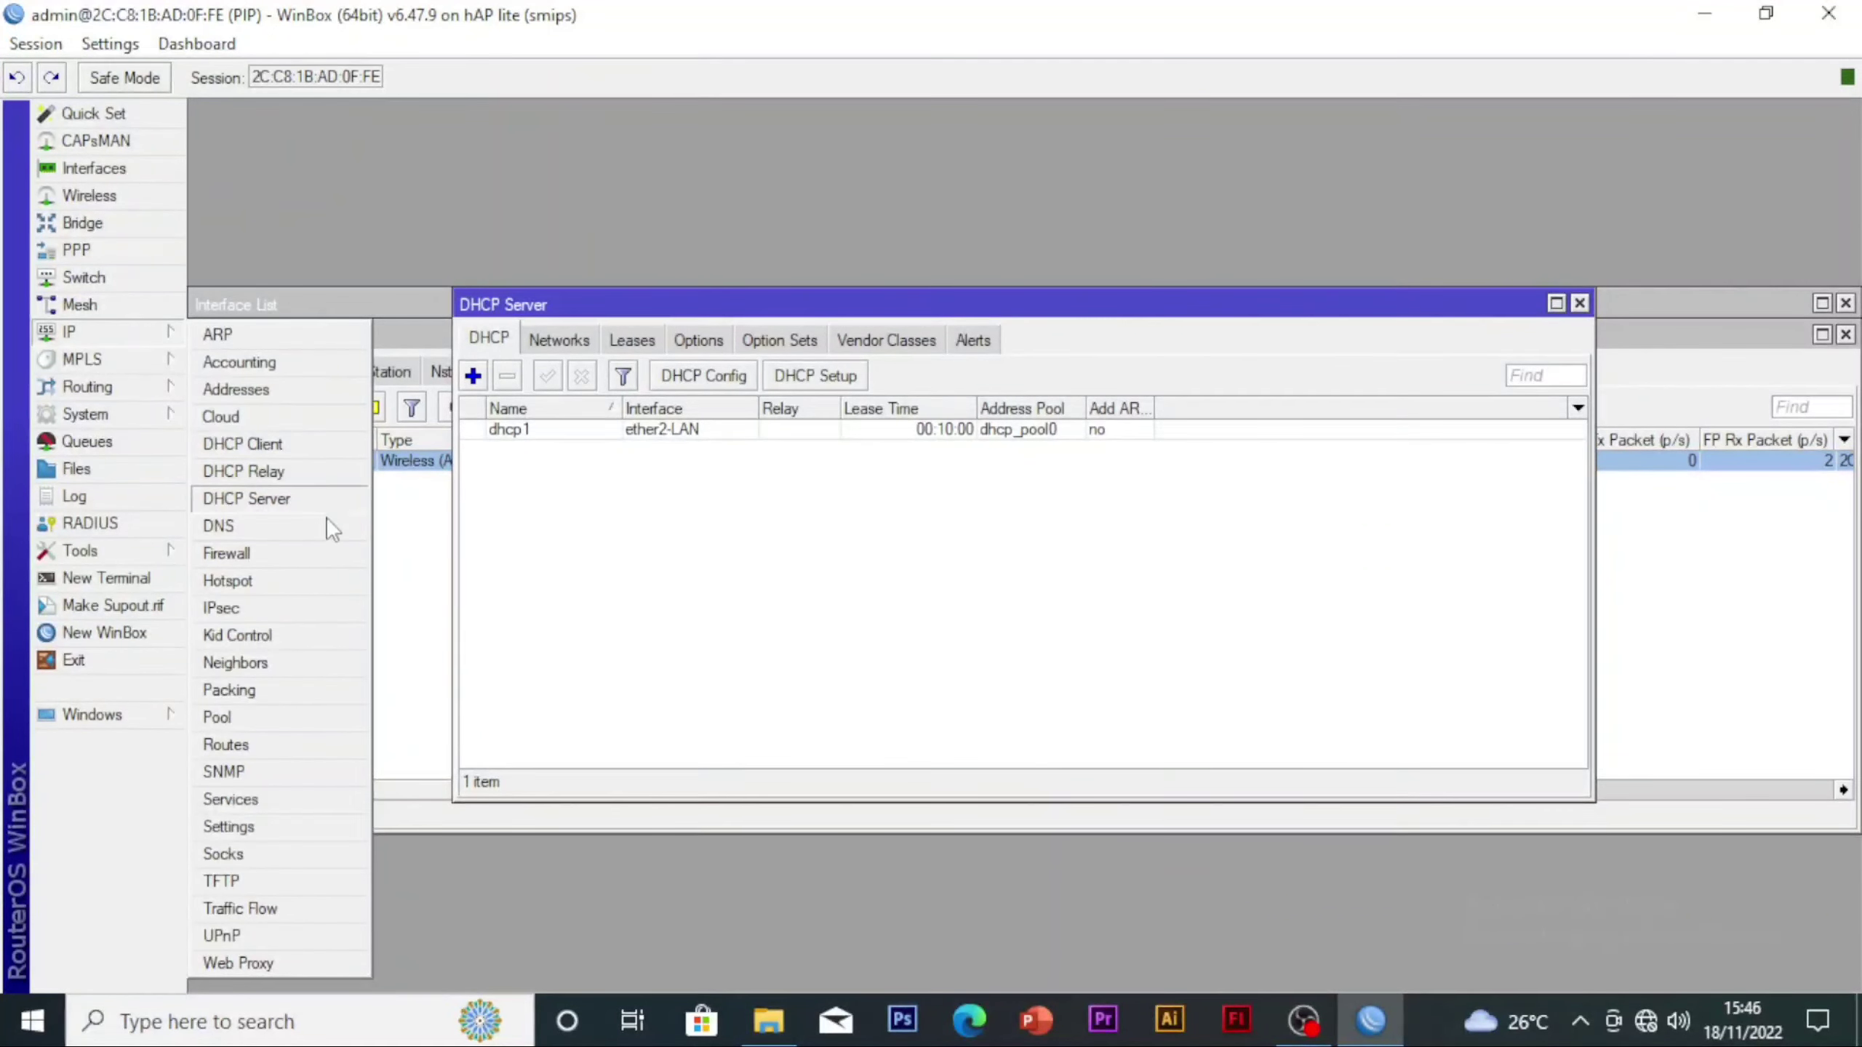
pyautogui.click(294, 554)
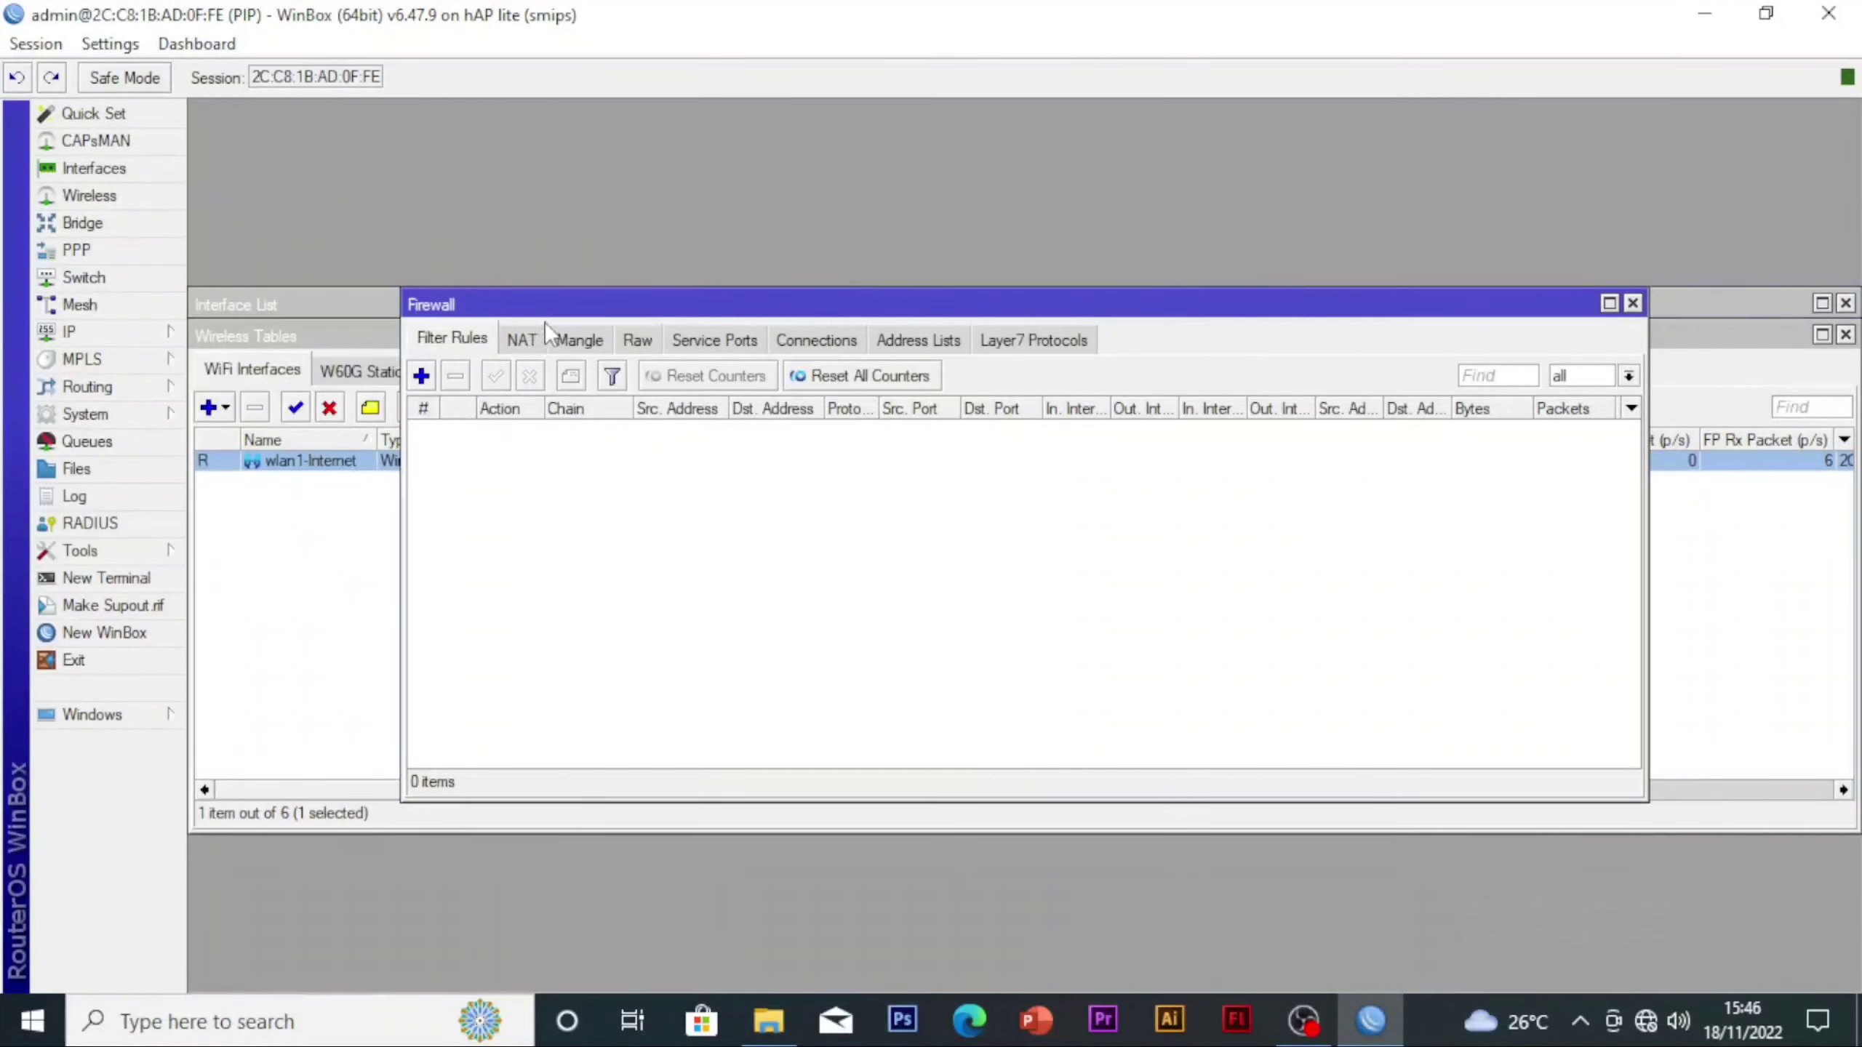
pyautogui.click(526, 339)
pyautogui.click(422, 375)
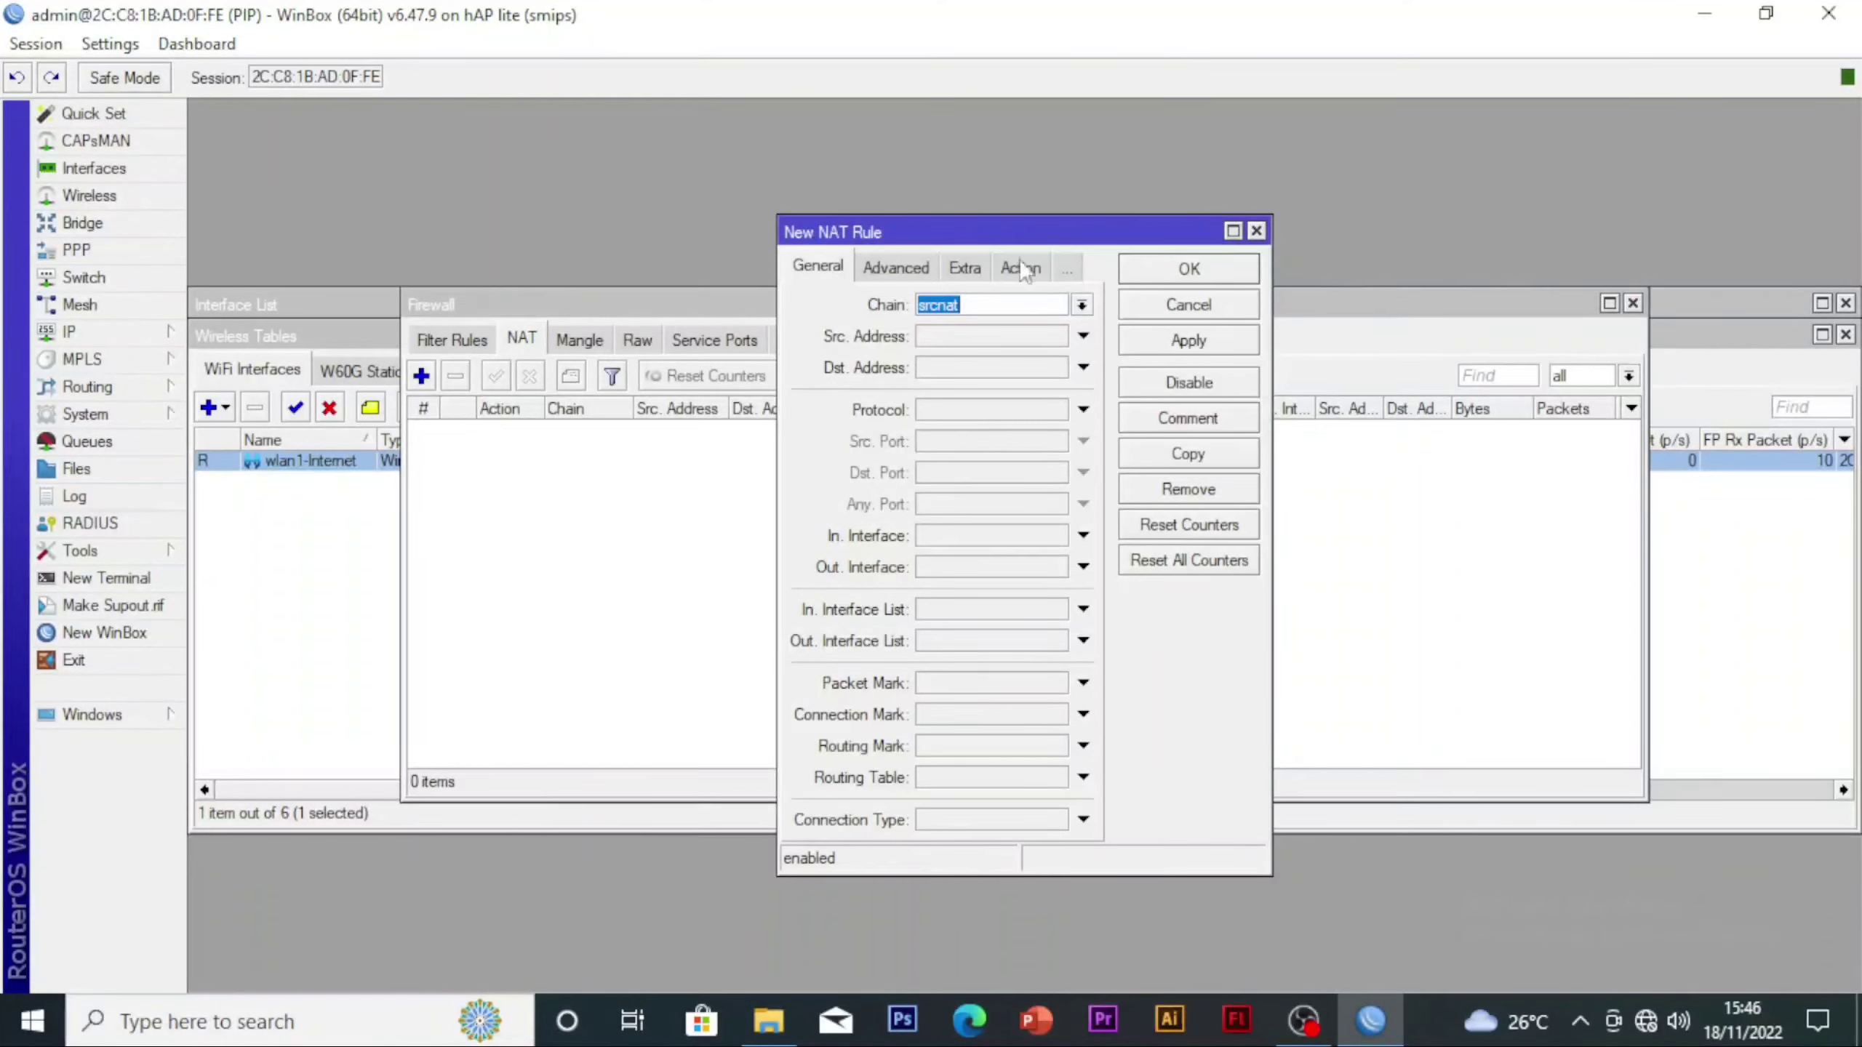
pyautogui.click(996, 307)
pyautogui.click(905, 273)
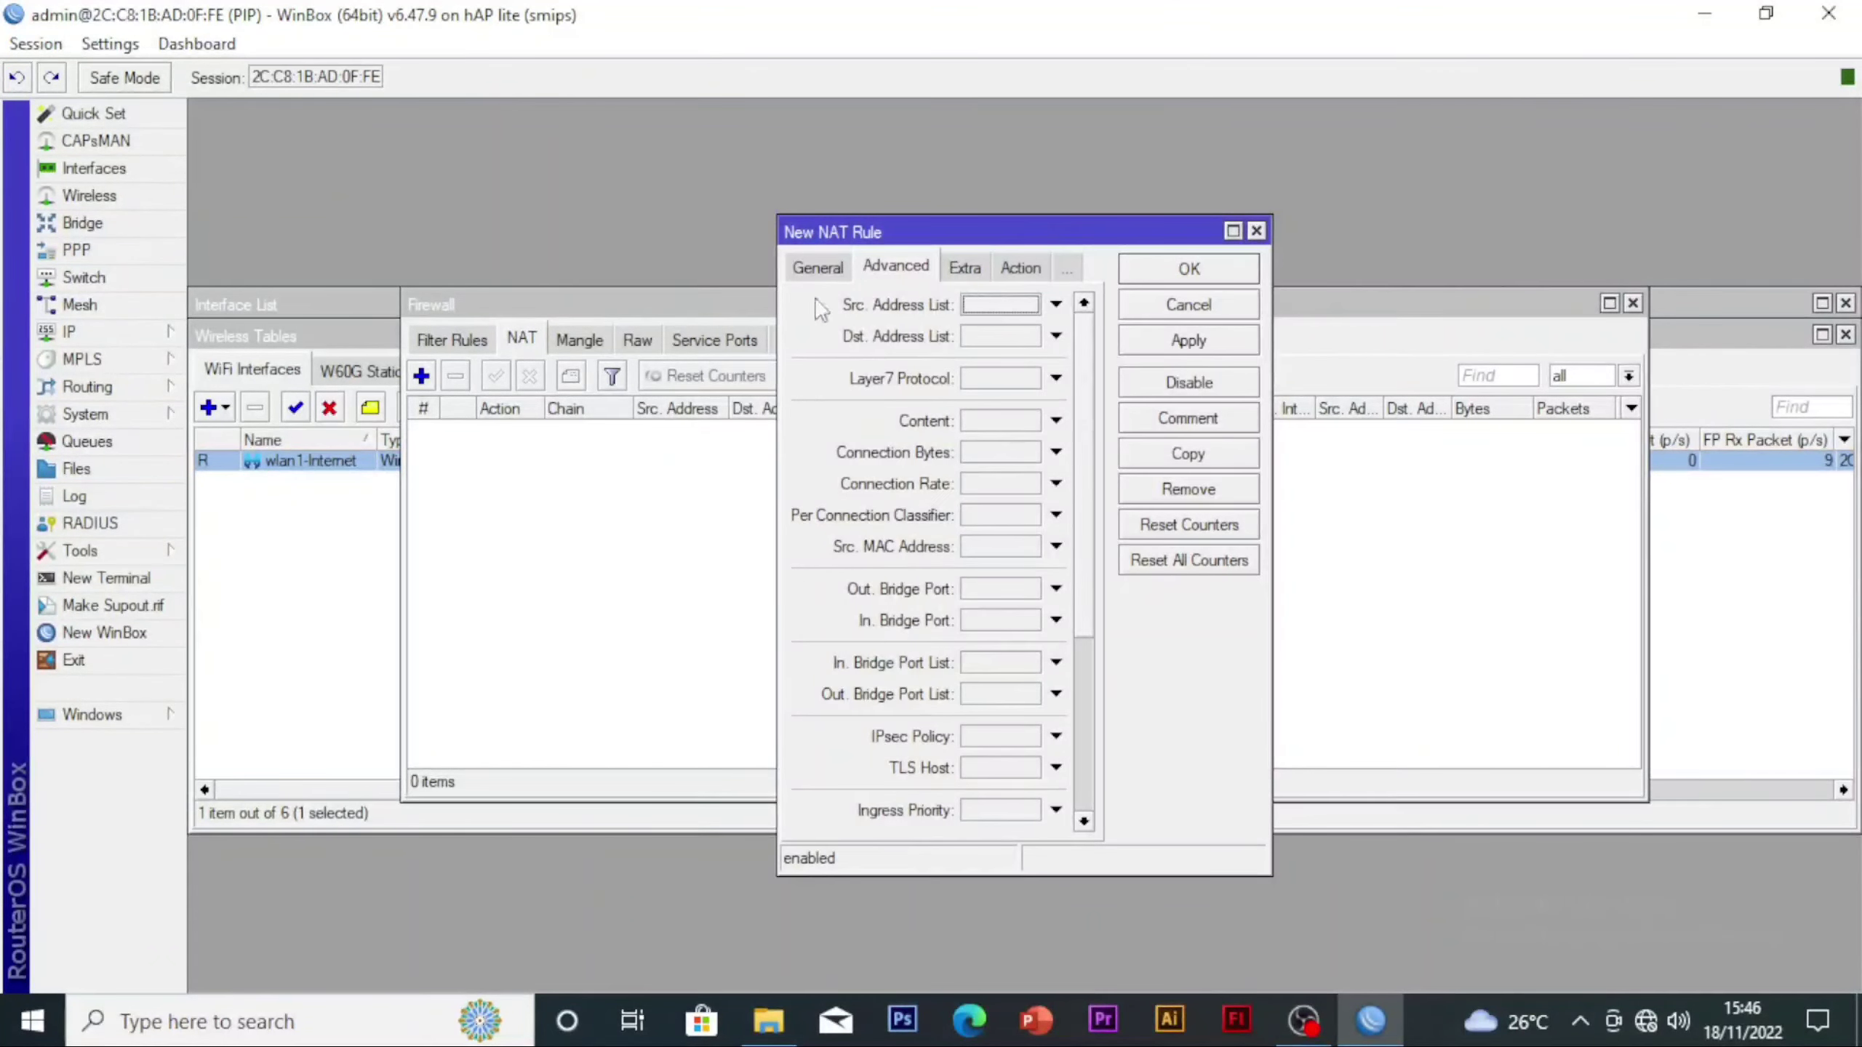
pyautogui.click(825, 268)
pyautogui.click(1038, 562)
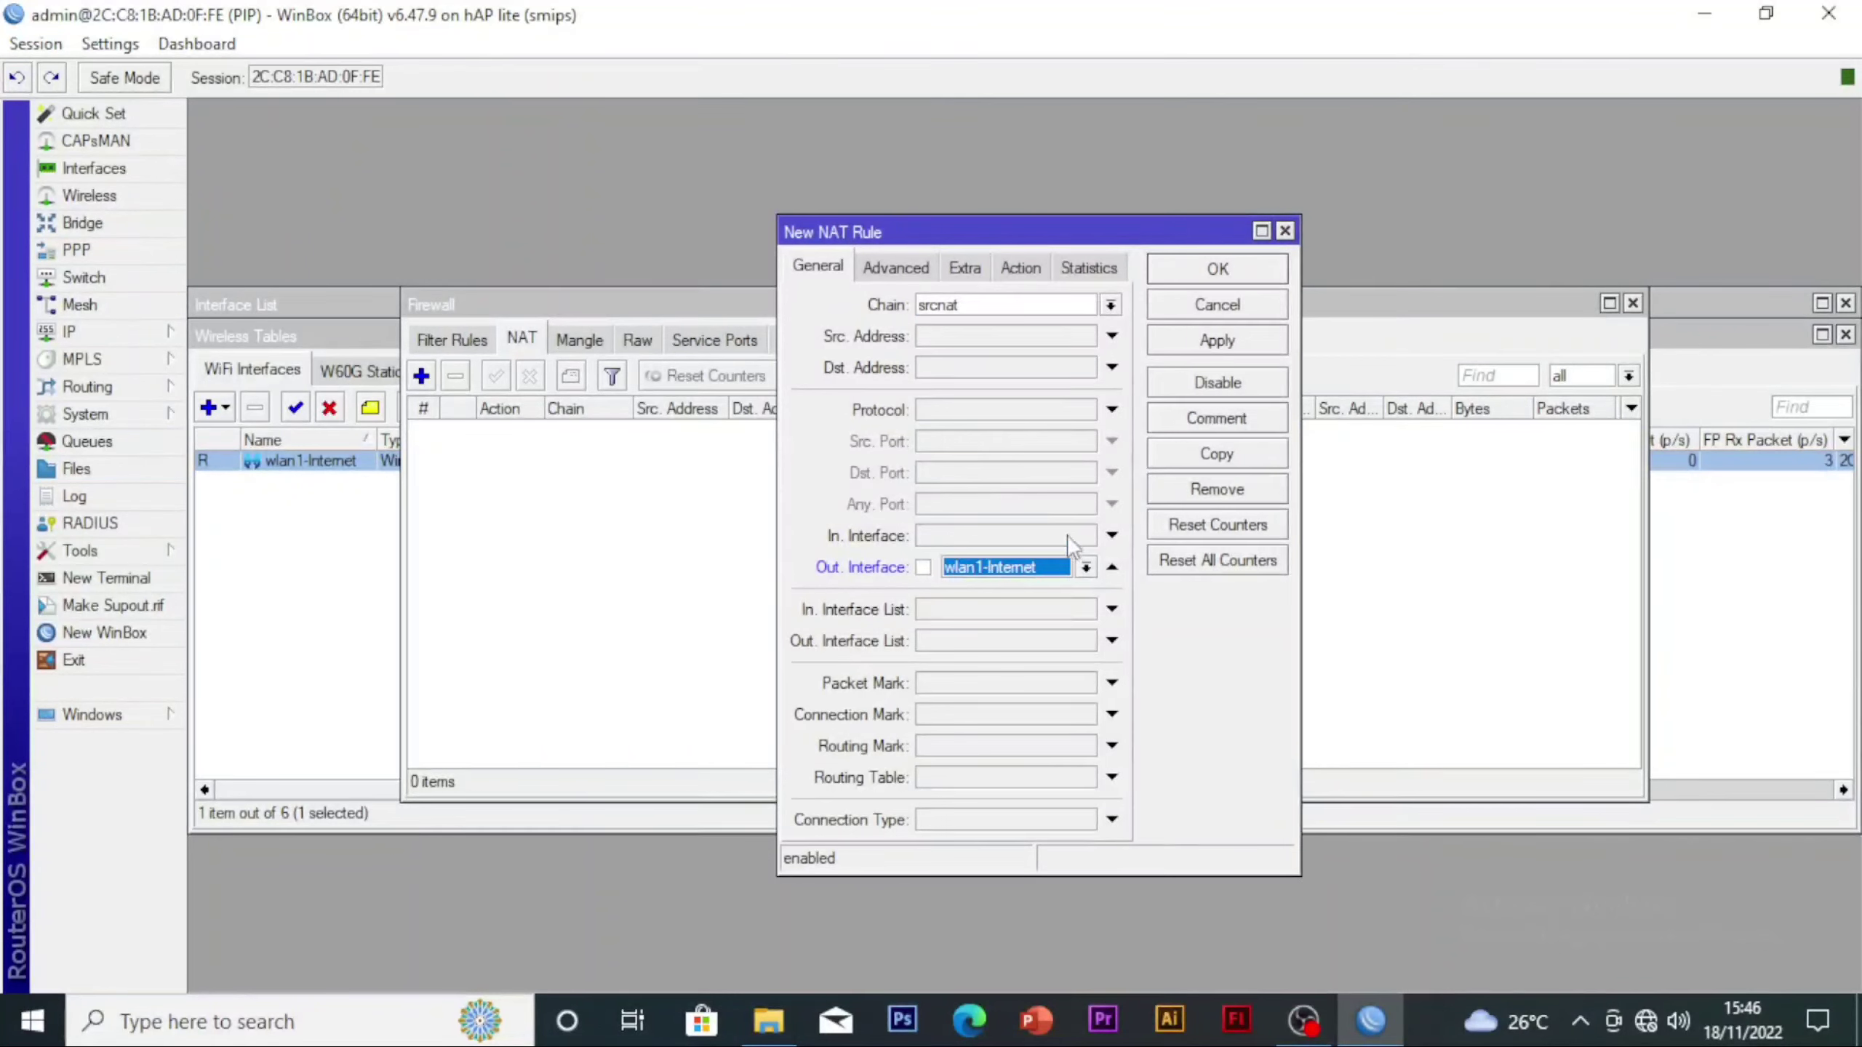
pyautogui.click(1086, 567)
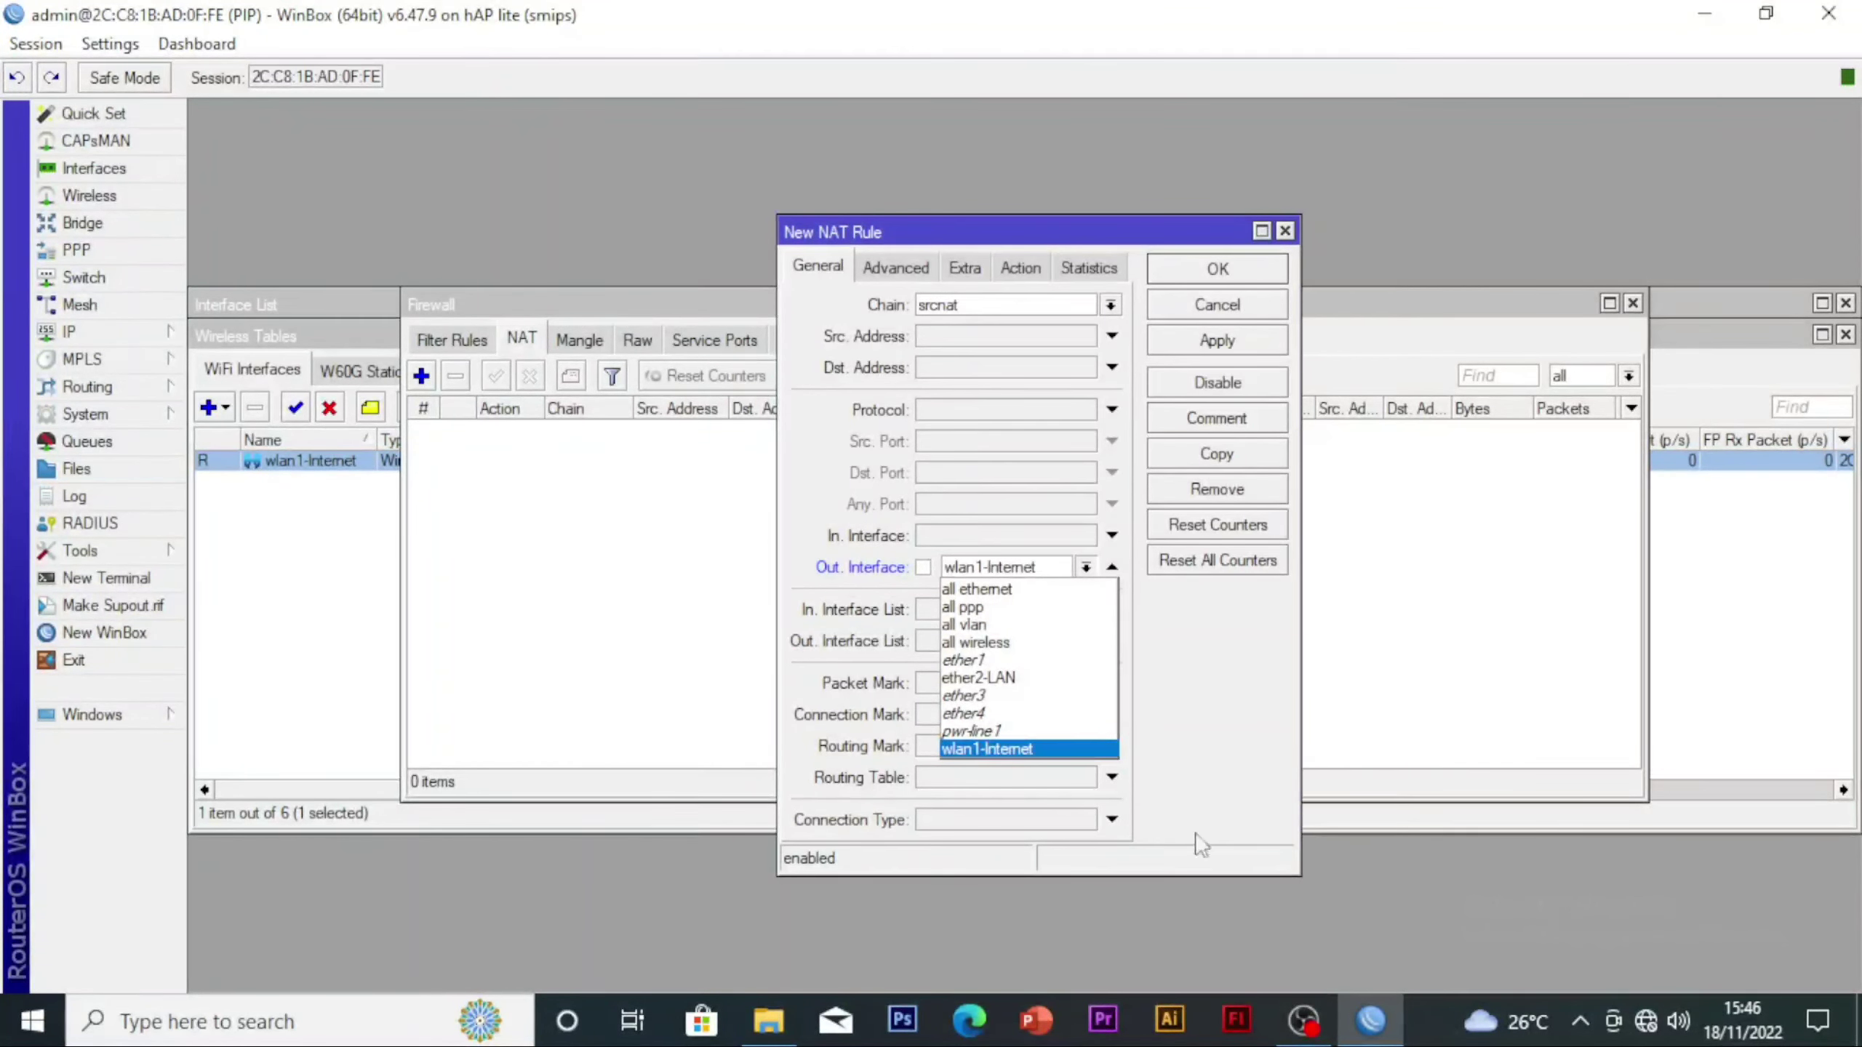
pyautogui.click(1010, 750)
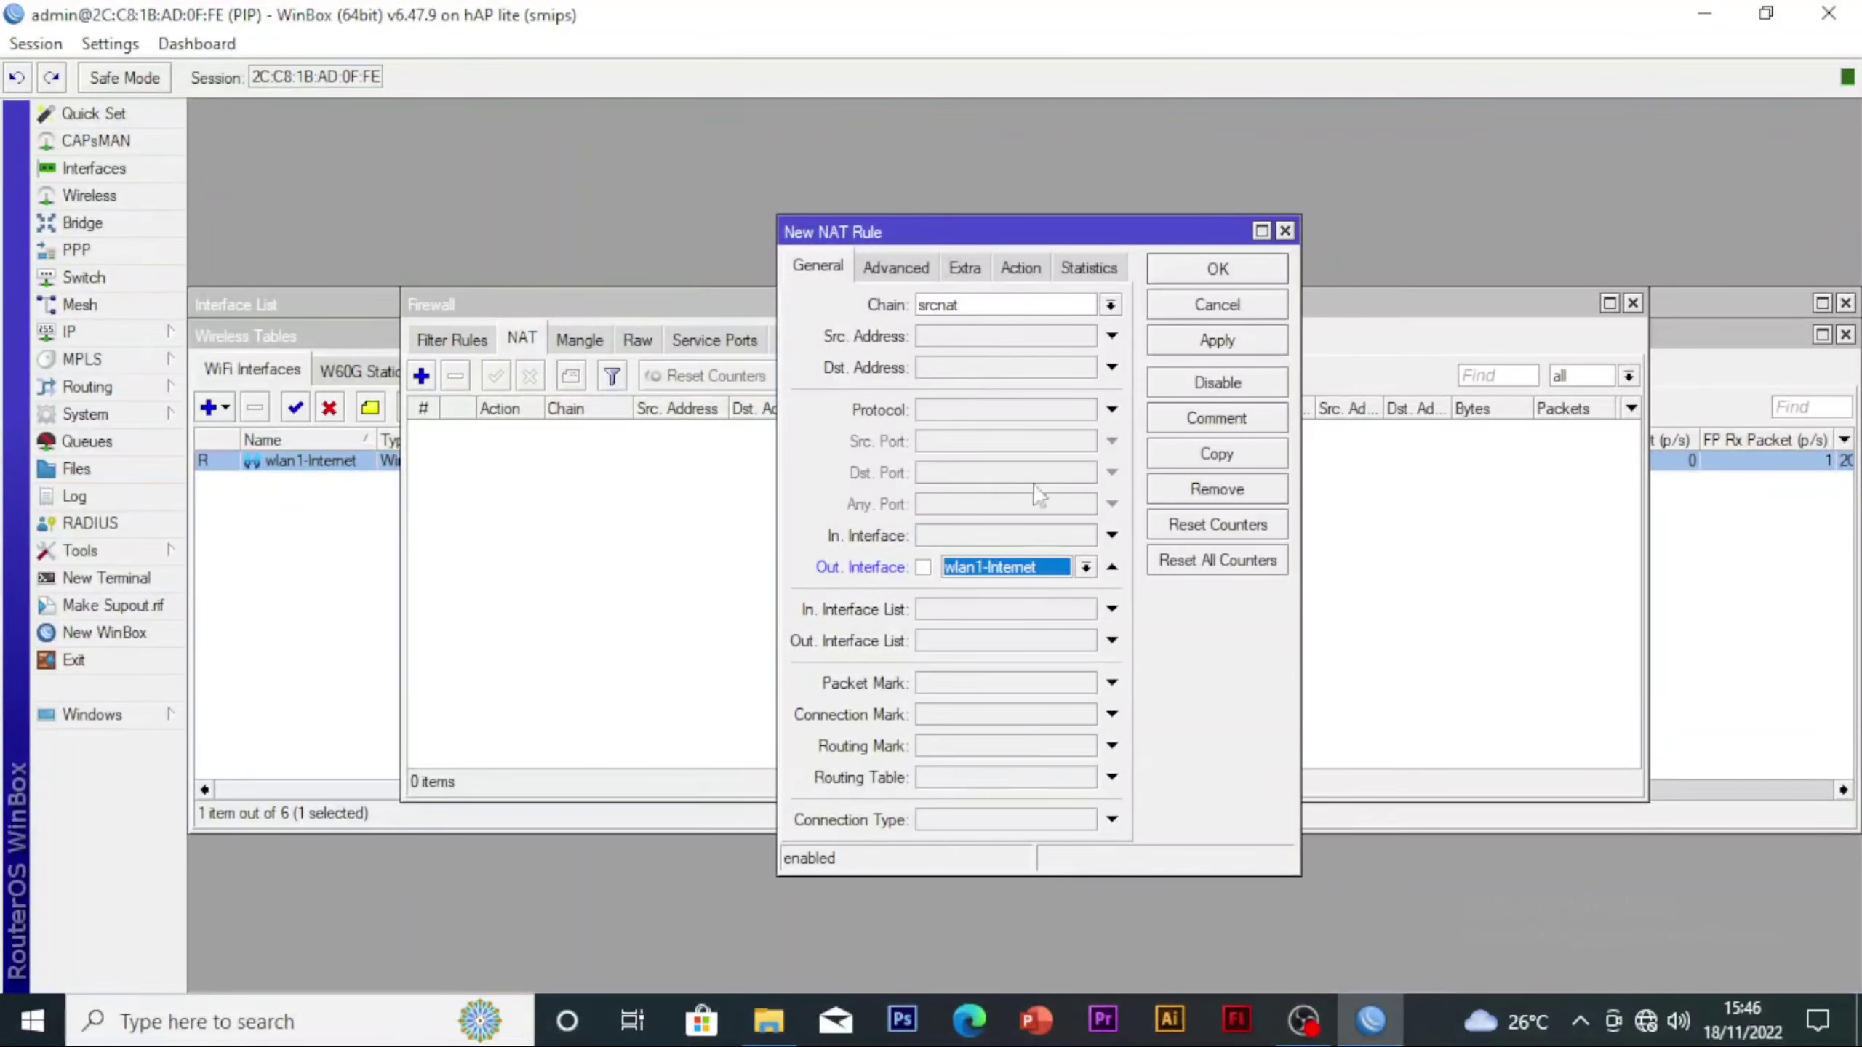
# Set the action of the new NAT rule to masquerade and save the rule
pyautogui.click(1019, 268)
pyautogui.click(953, 304)
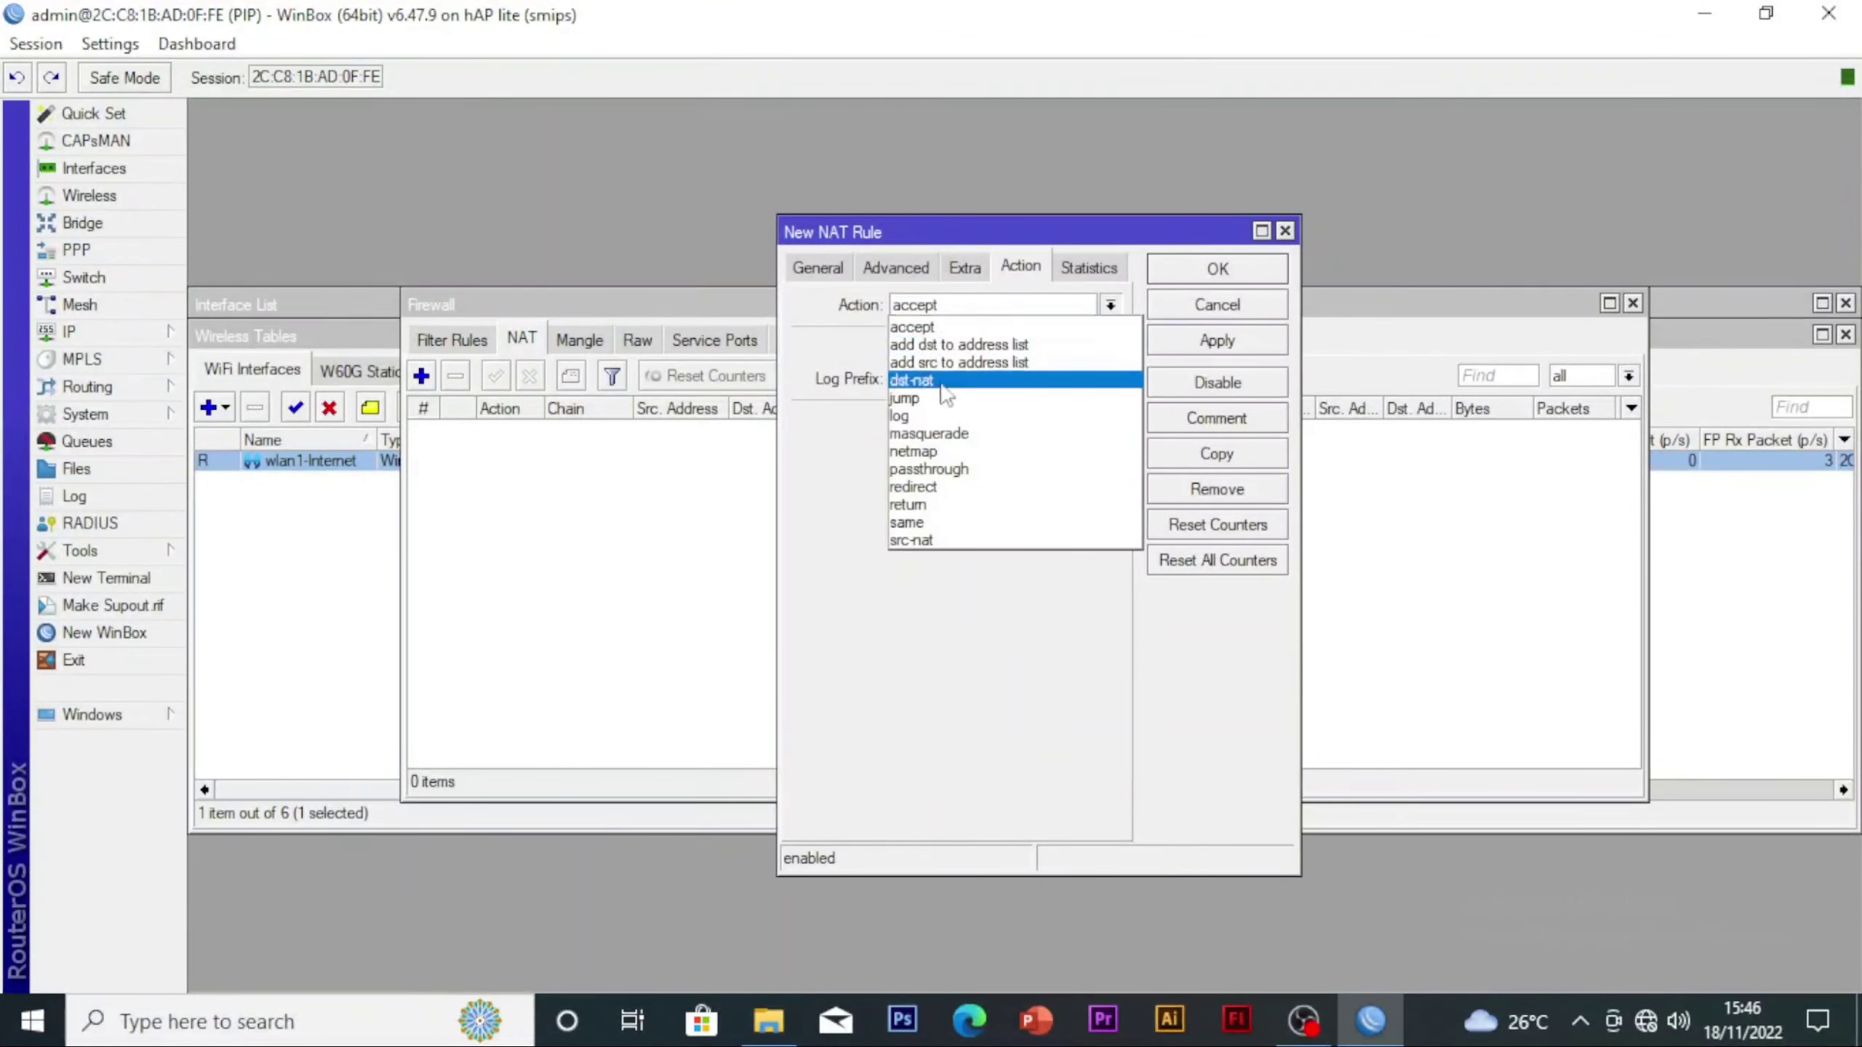
pyautogui.click(944, 434)
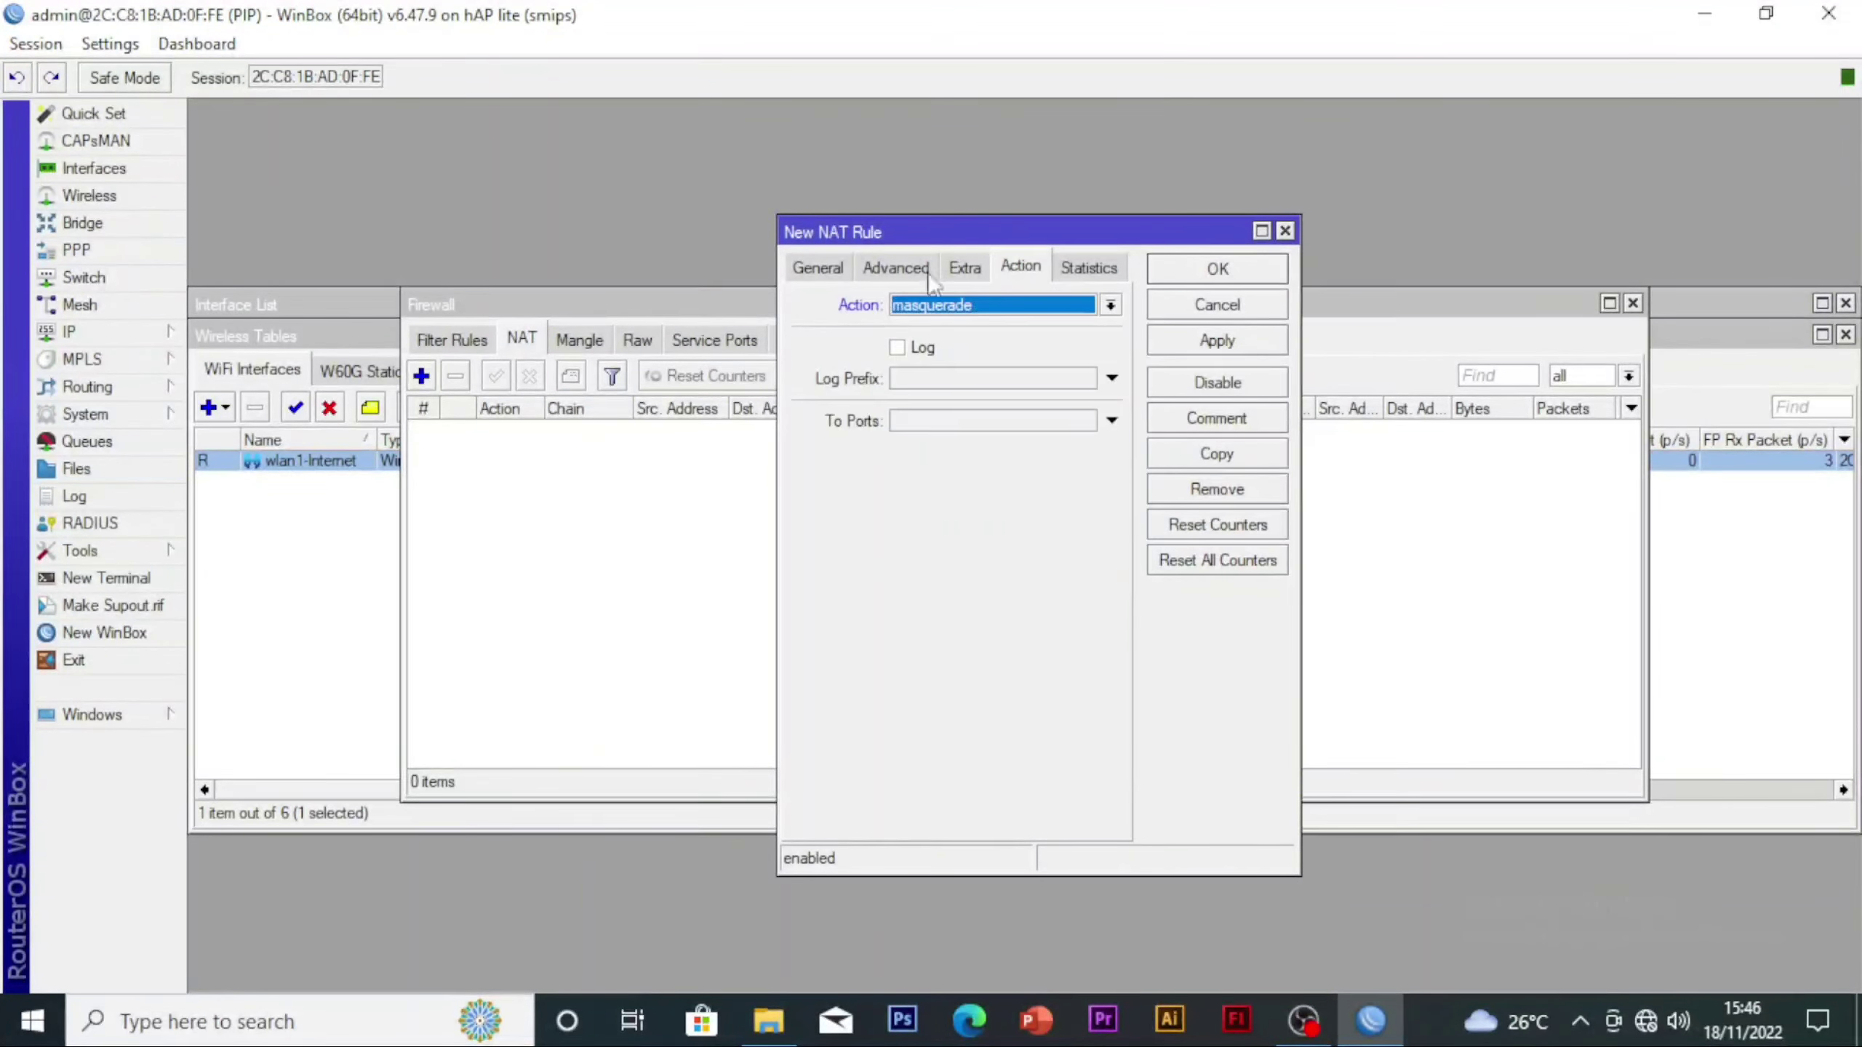
pyautogui.click(887, 271)
pyautogui.click(1004, 274)
pyautogui.click(1167, 338)
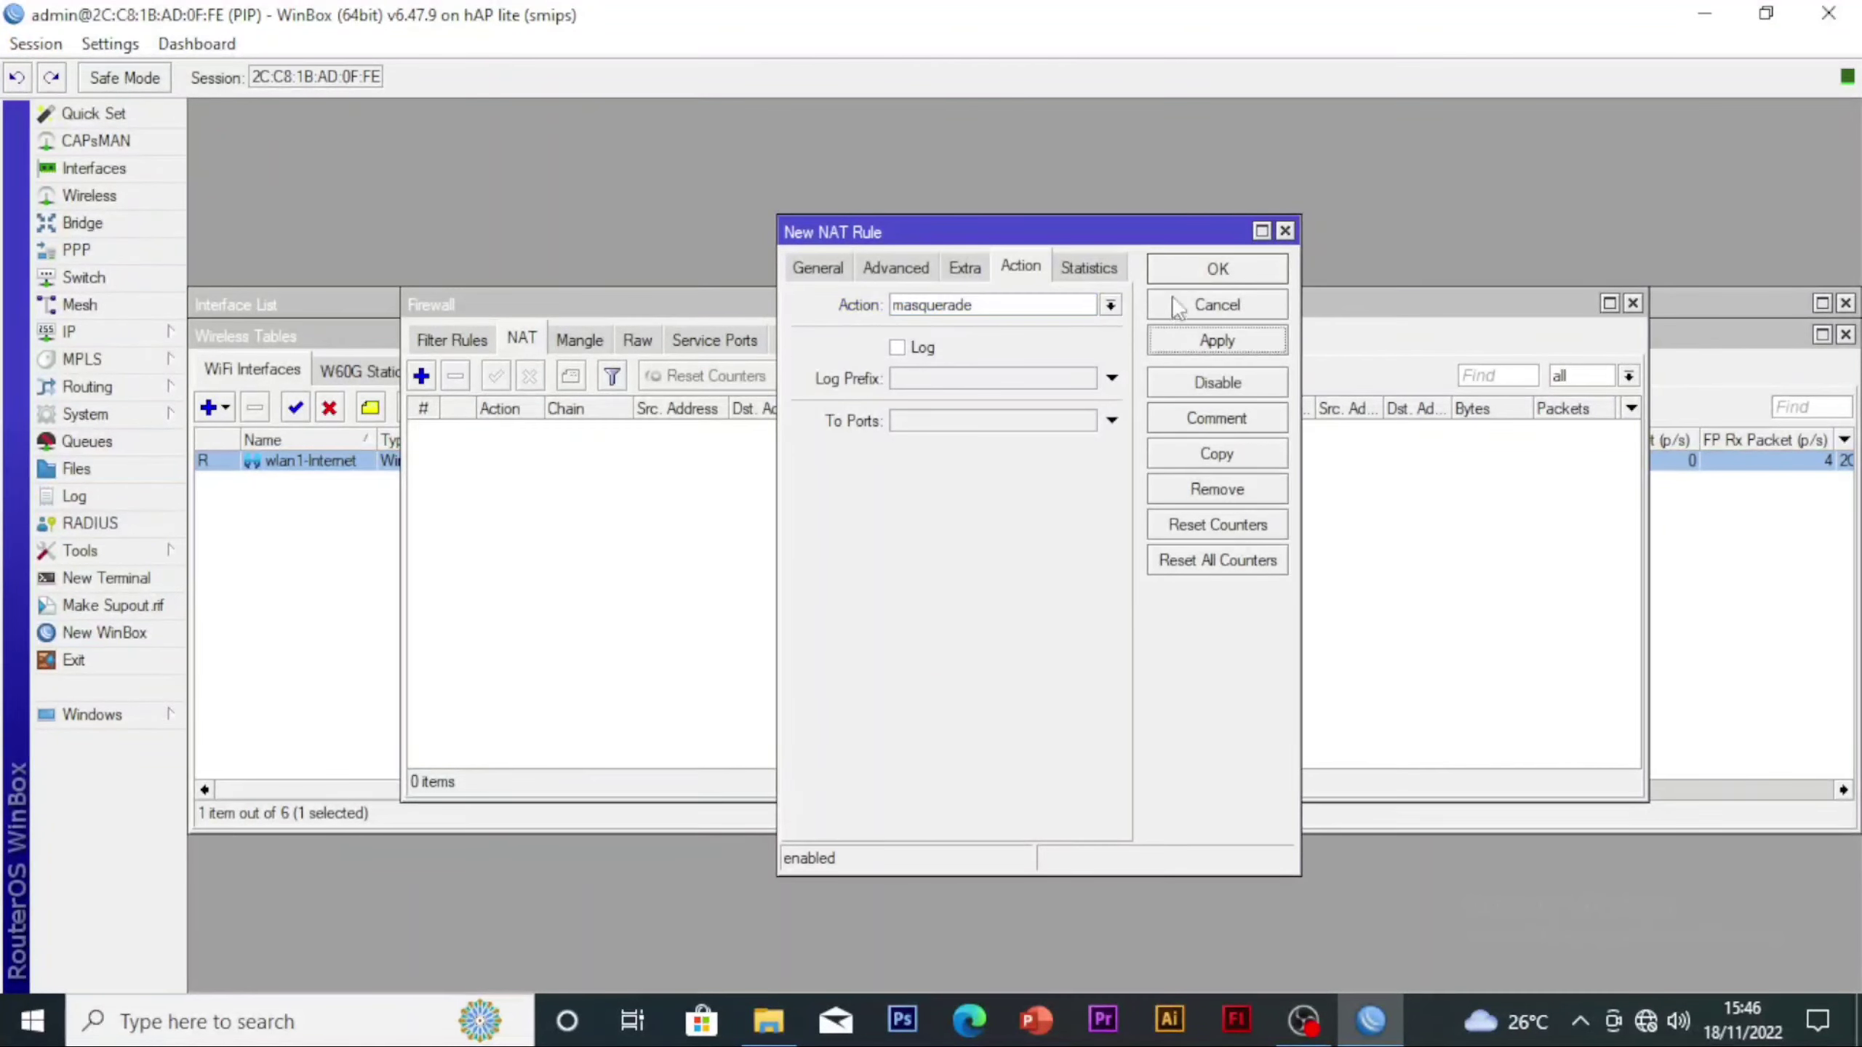
pyautogui.click(1167, 274)
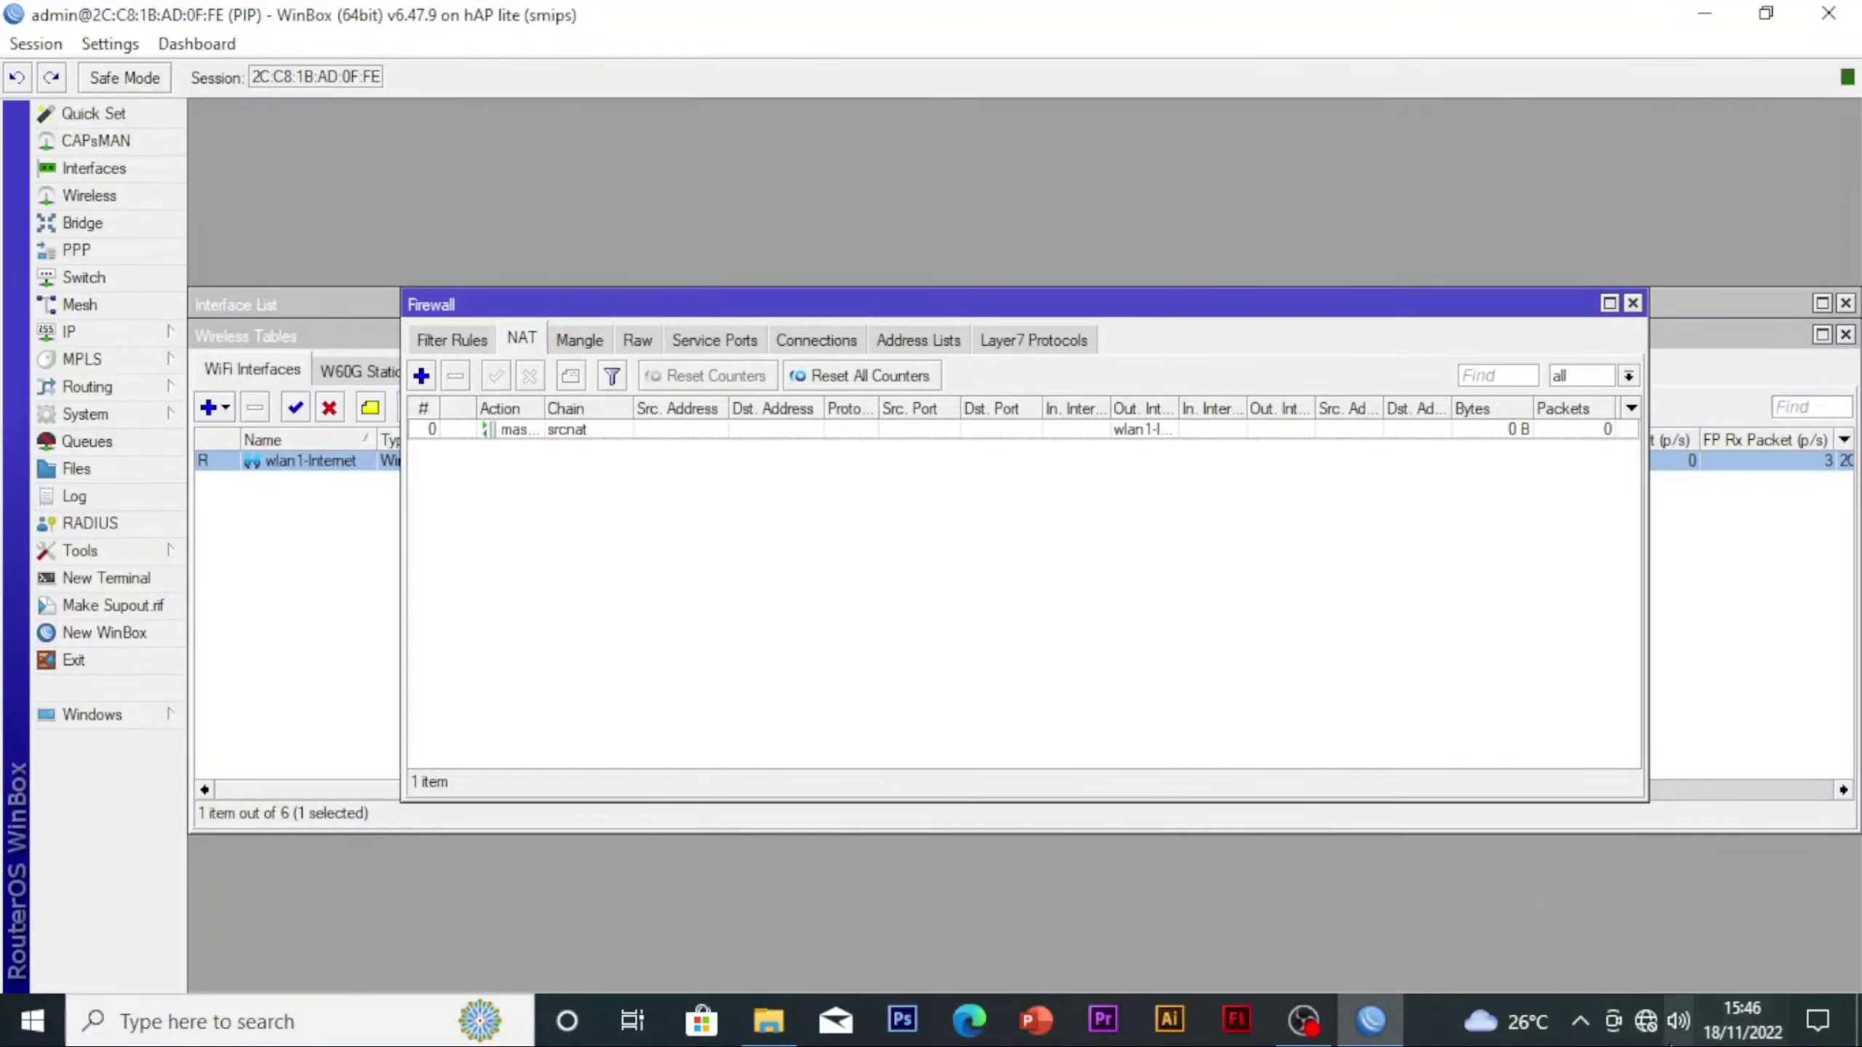
# Switch to the Windows network settings, open the list of network adapters and check the status of Ethernet 2
pyautogui.click(1646, 1021)
pyautogui.click(1583, 941)
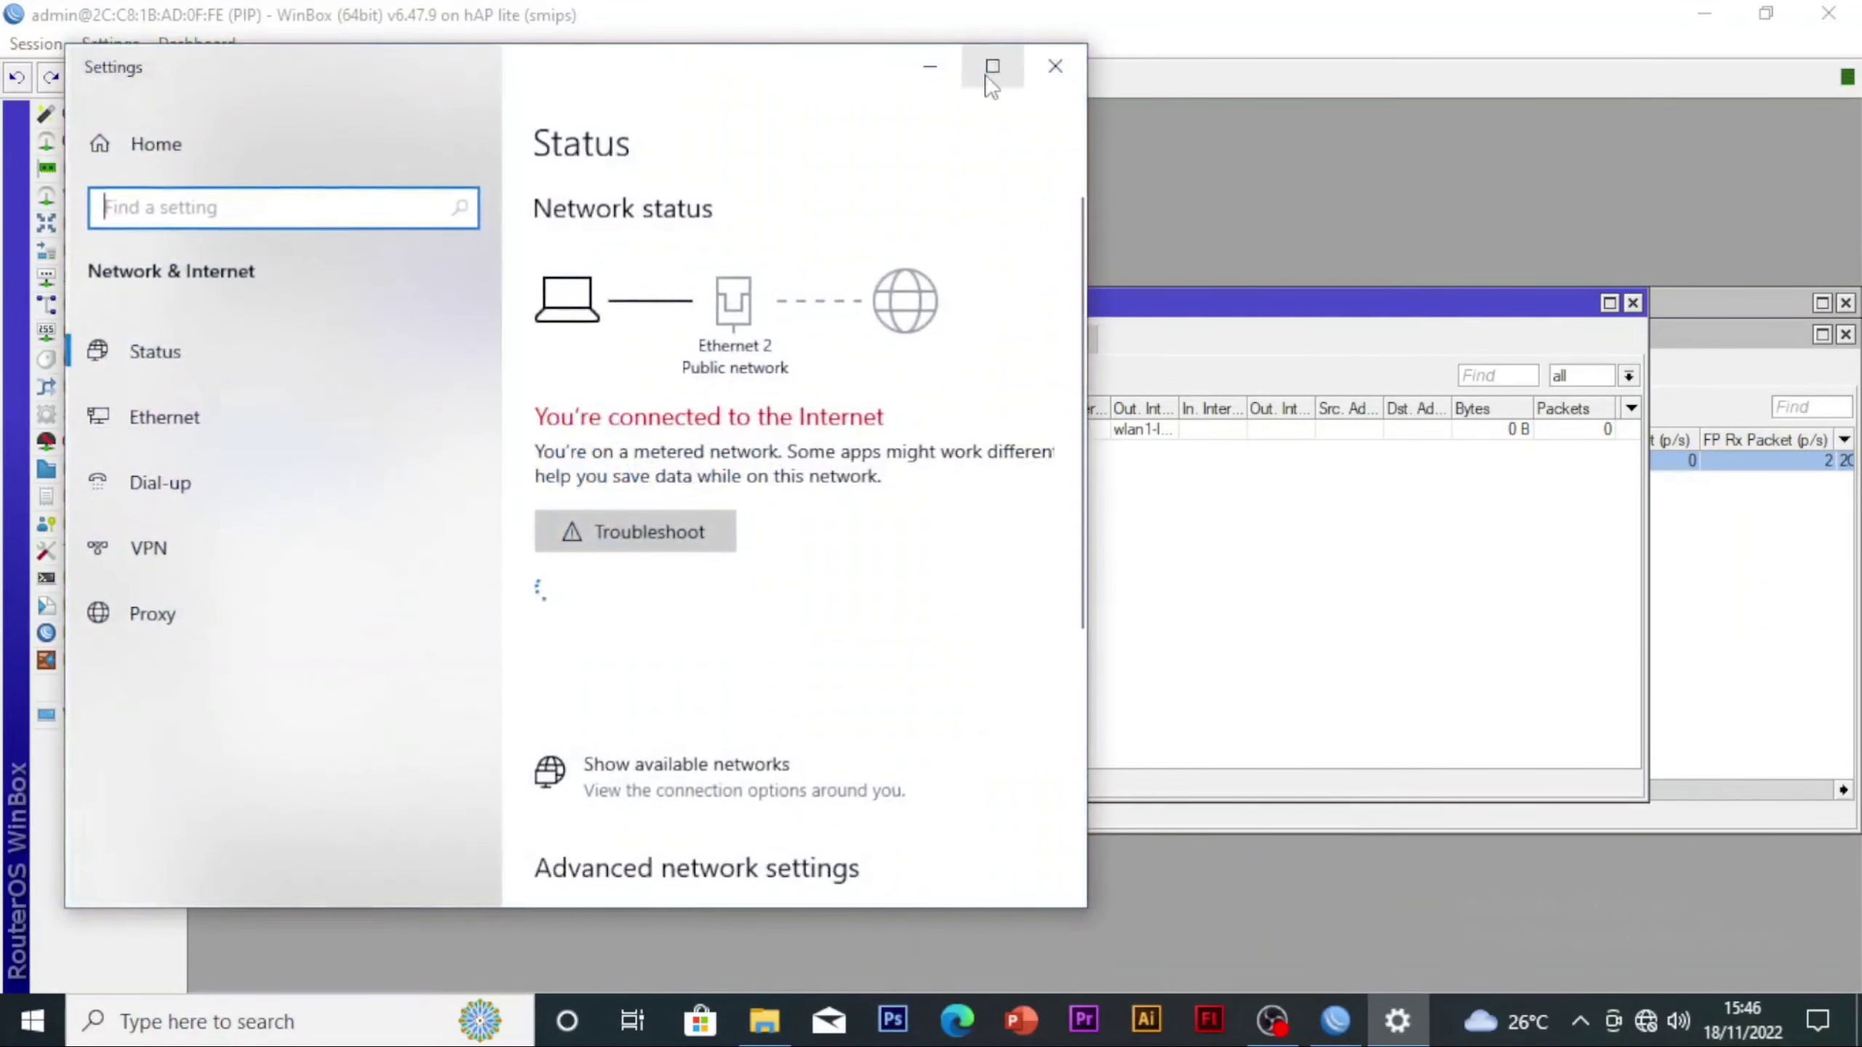
pyautogui.click(988, 69)
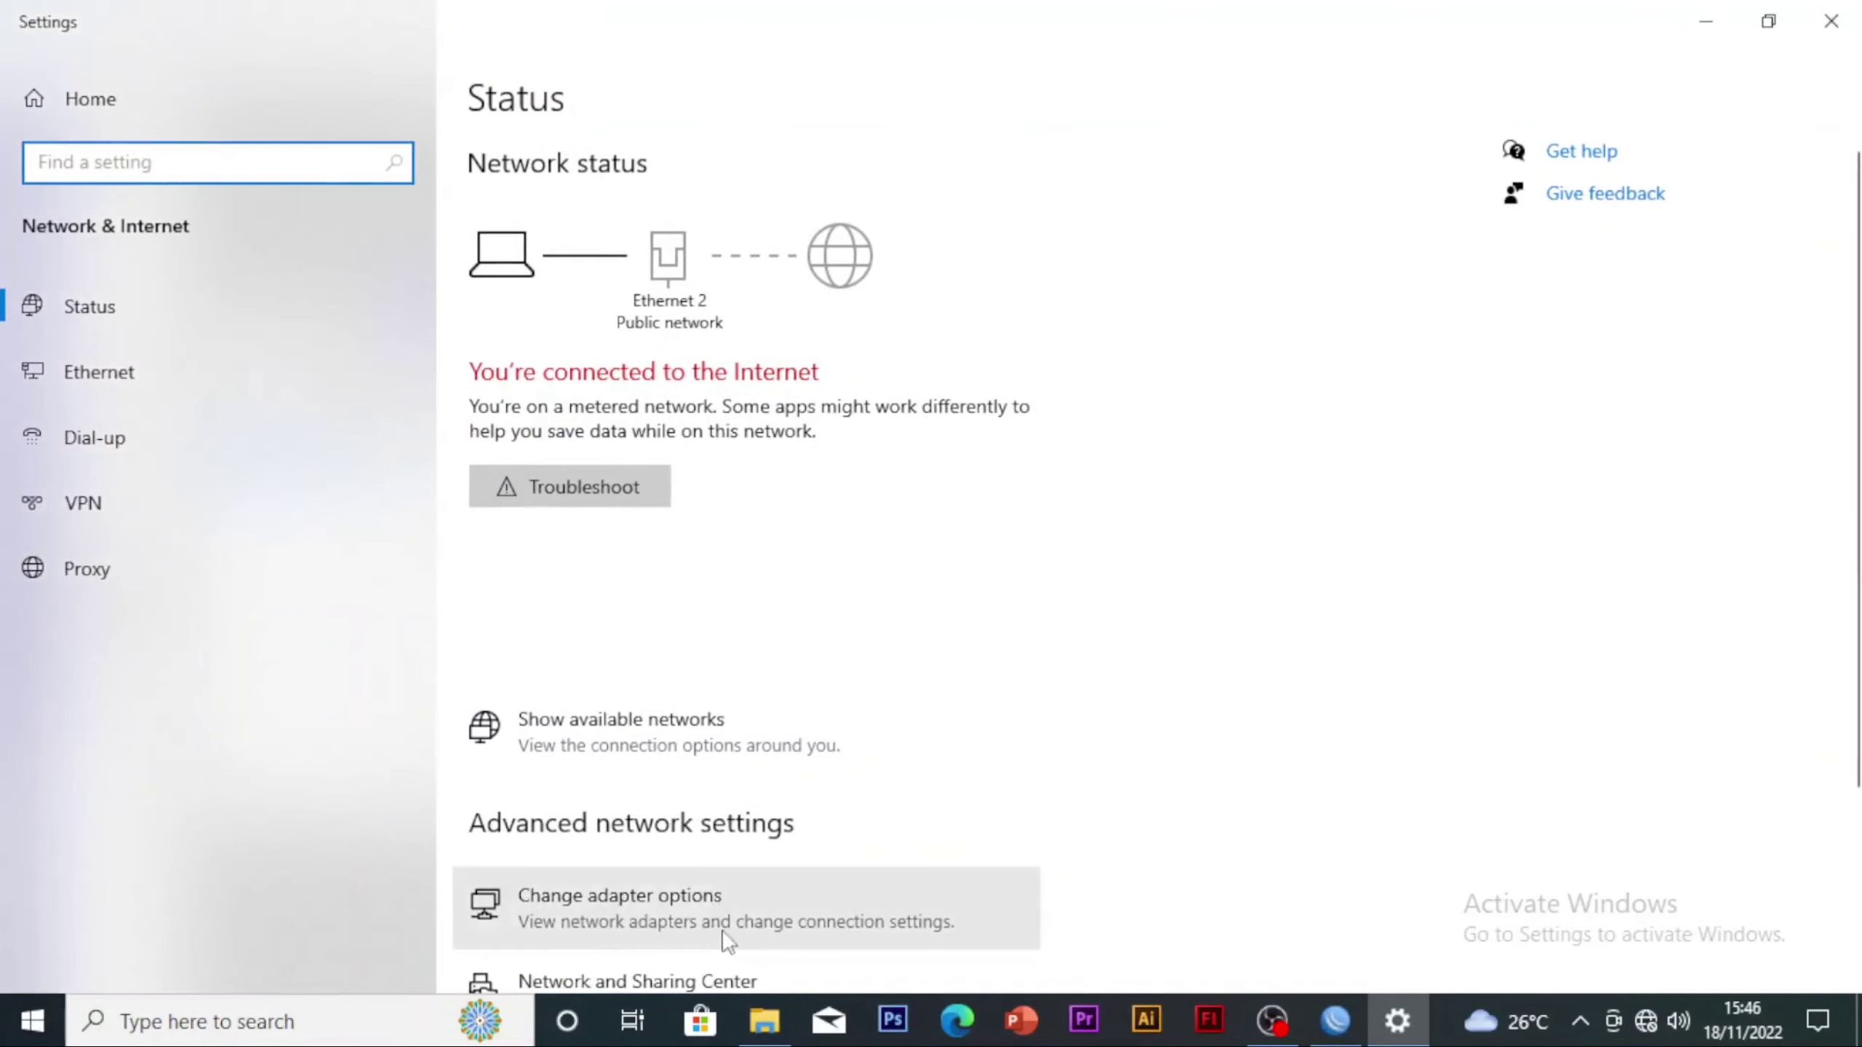
pyautogui.click(678, 913)
pyautogui.doubleClick(457, 342)
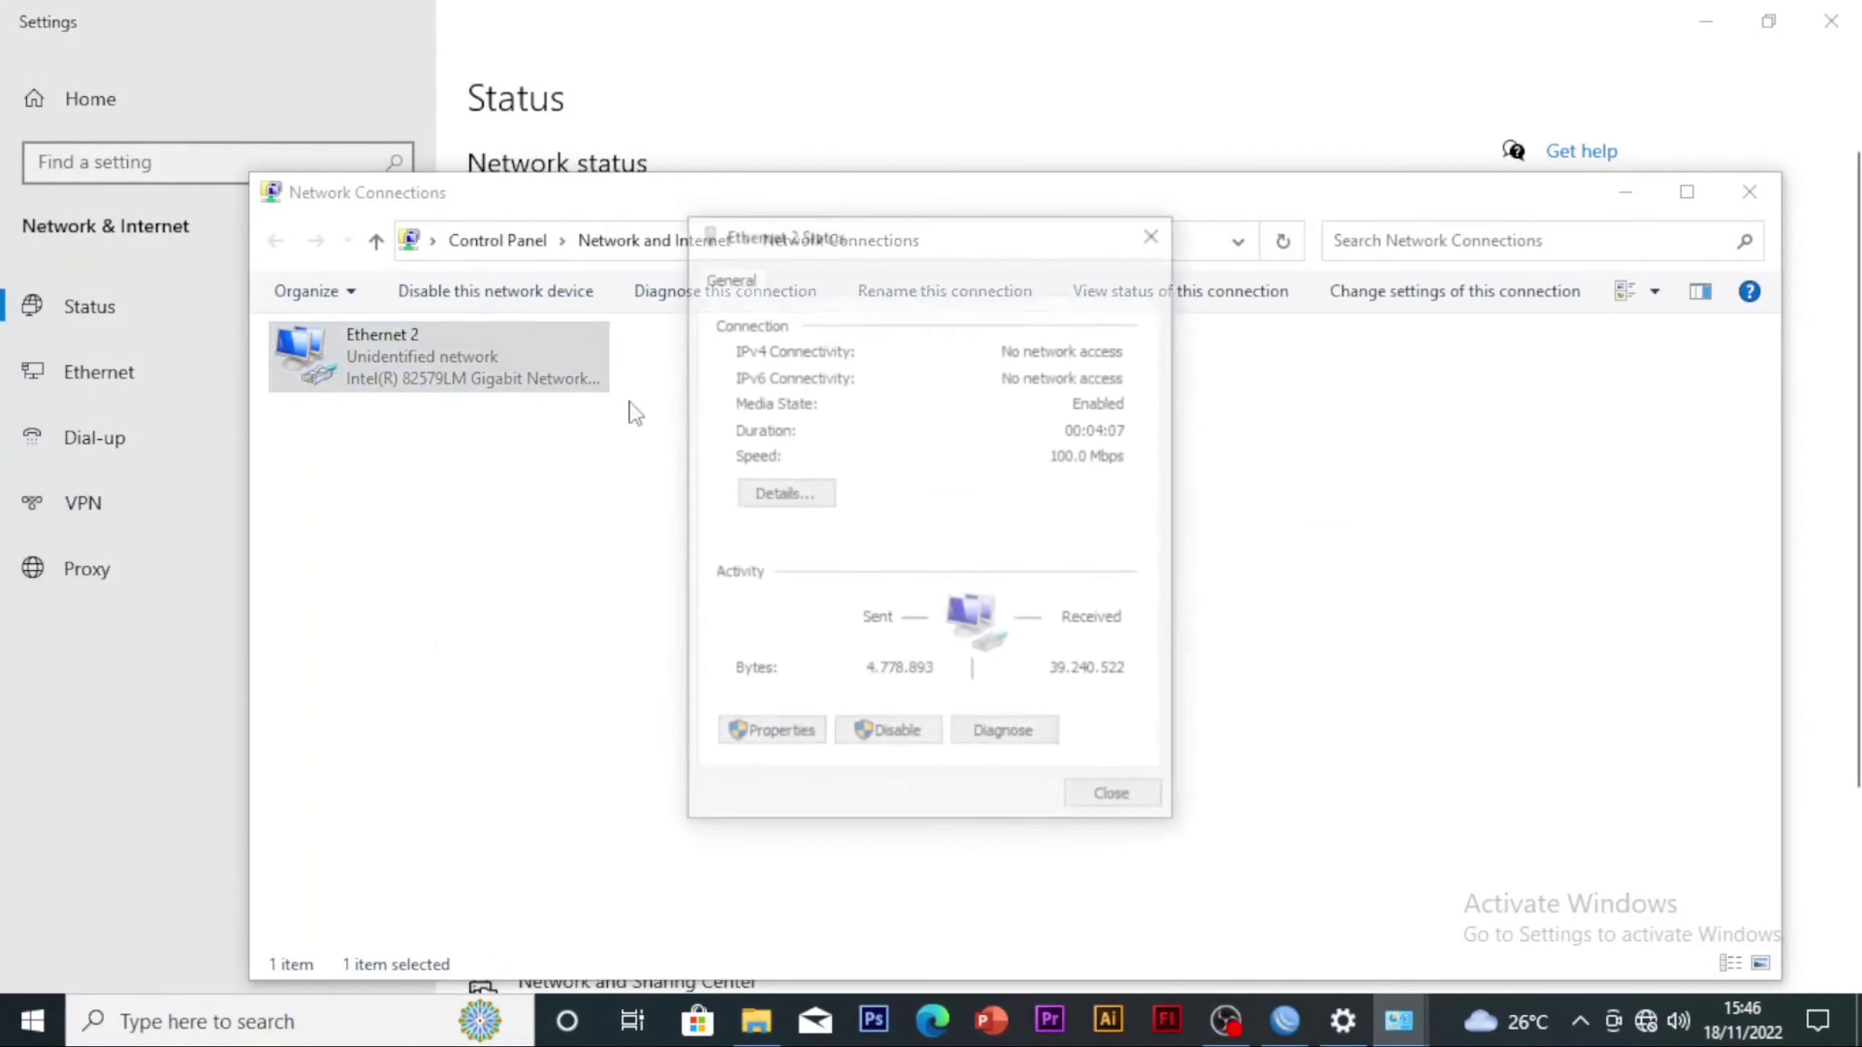
pyautogui.click(1146, 233)
# Disable and re-enable the Ethernet 2 adapter to renew its connection, and minimize the WinBox window
pyautogui.rightClick(533, 389)
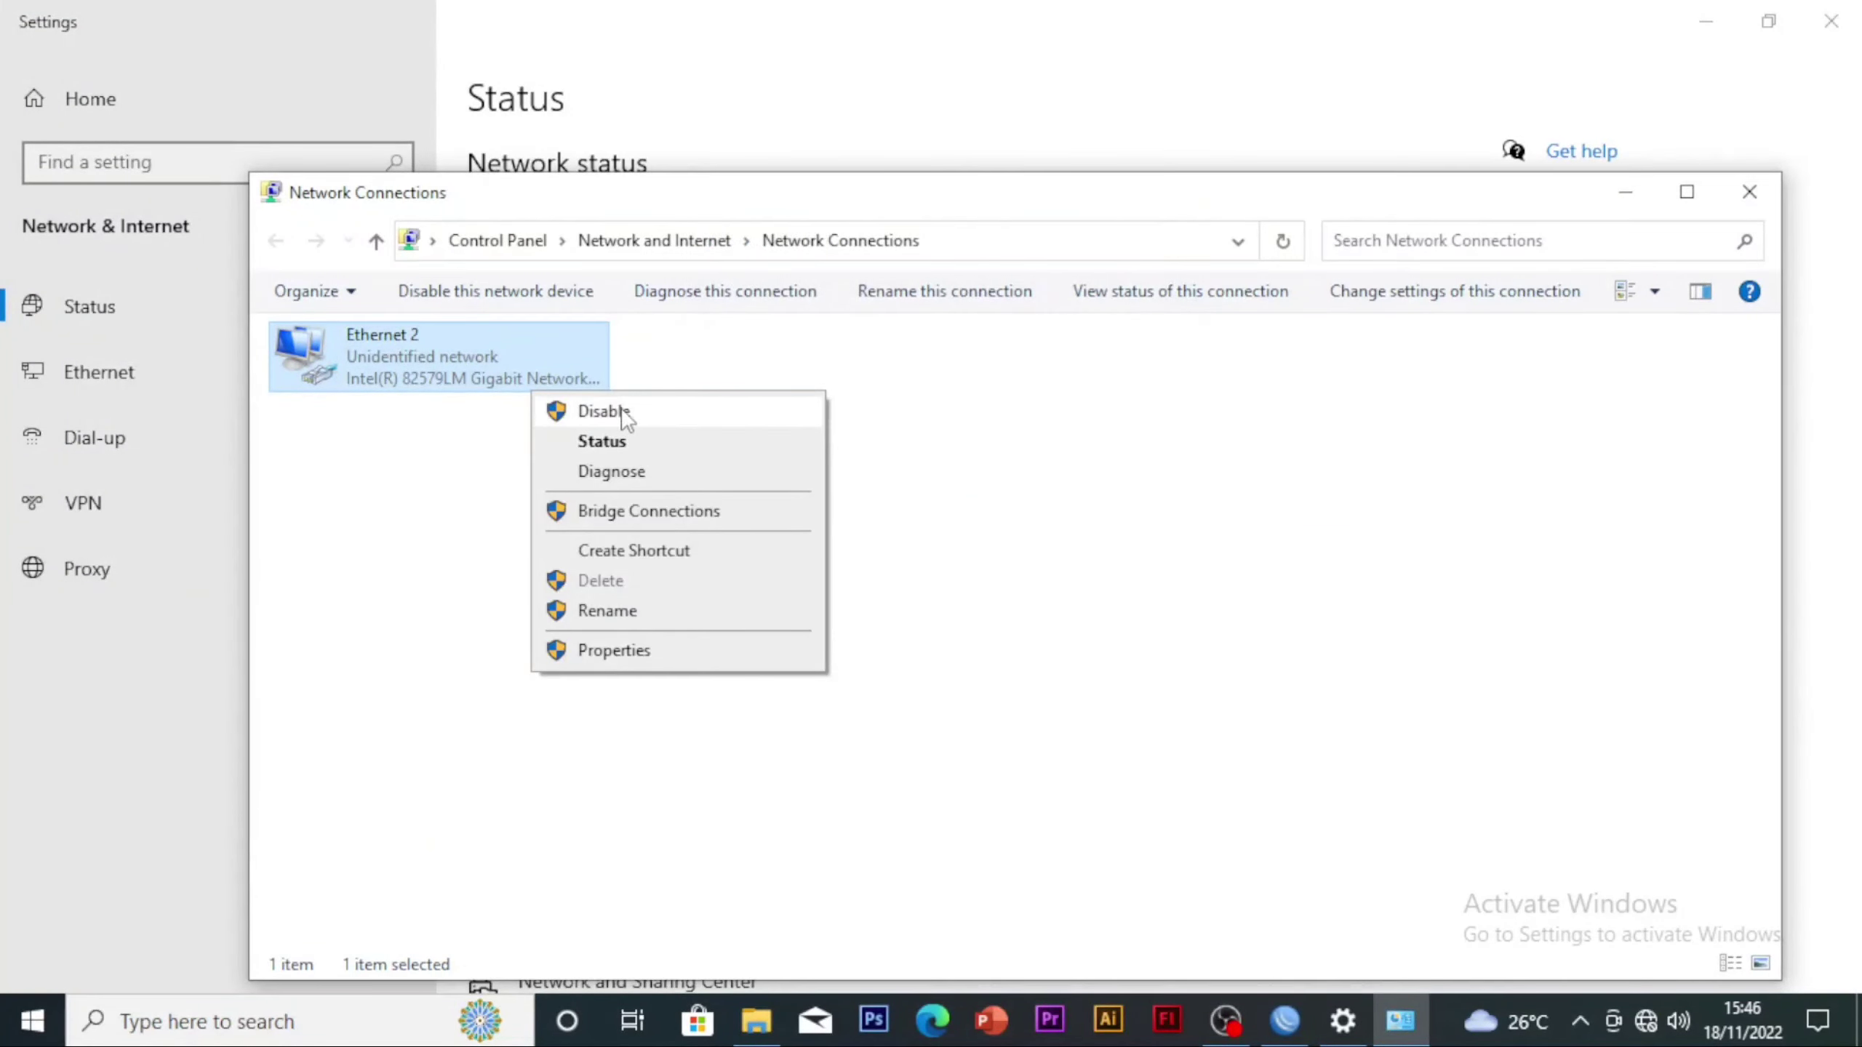
pyautogui.click(619, 416)
pyautogui.rightClick(480, 387)
pyautogui.click(557, 412)
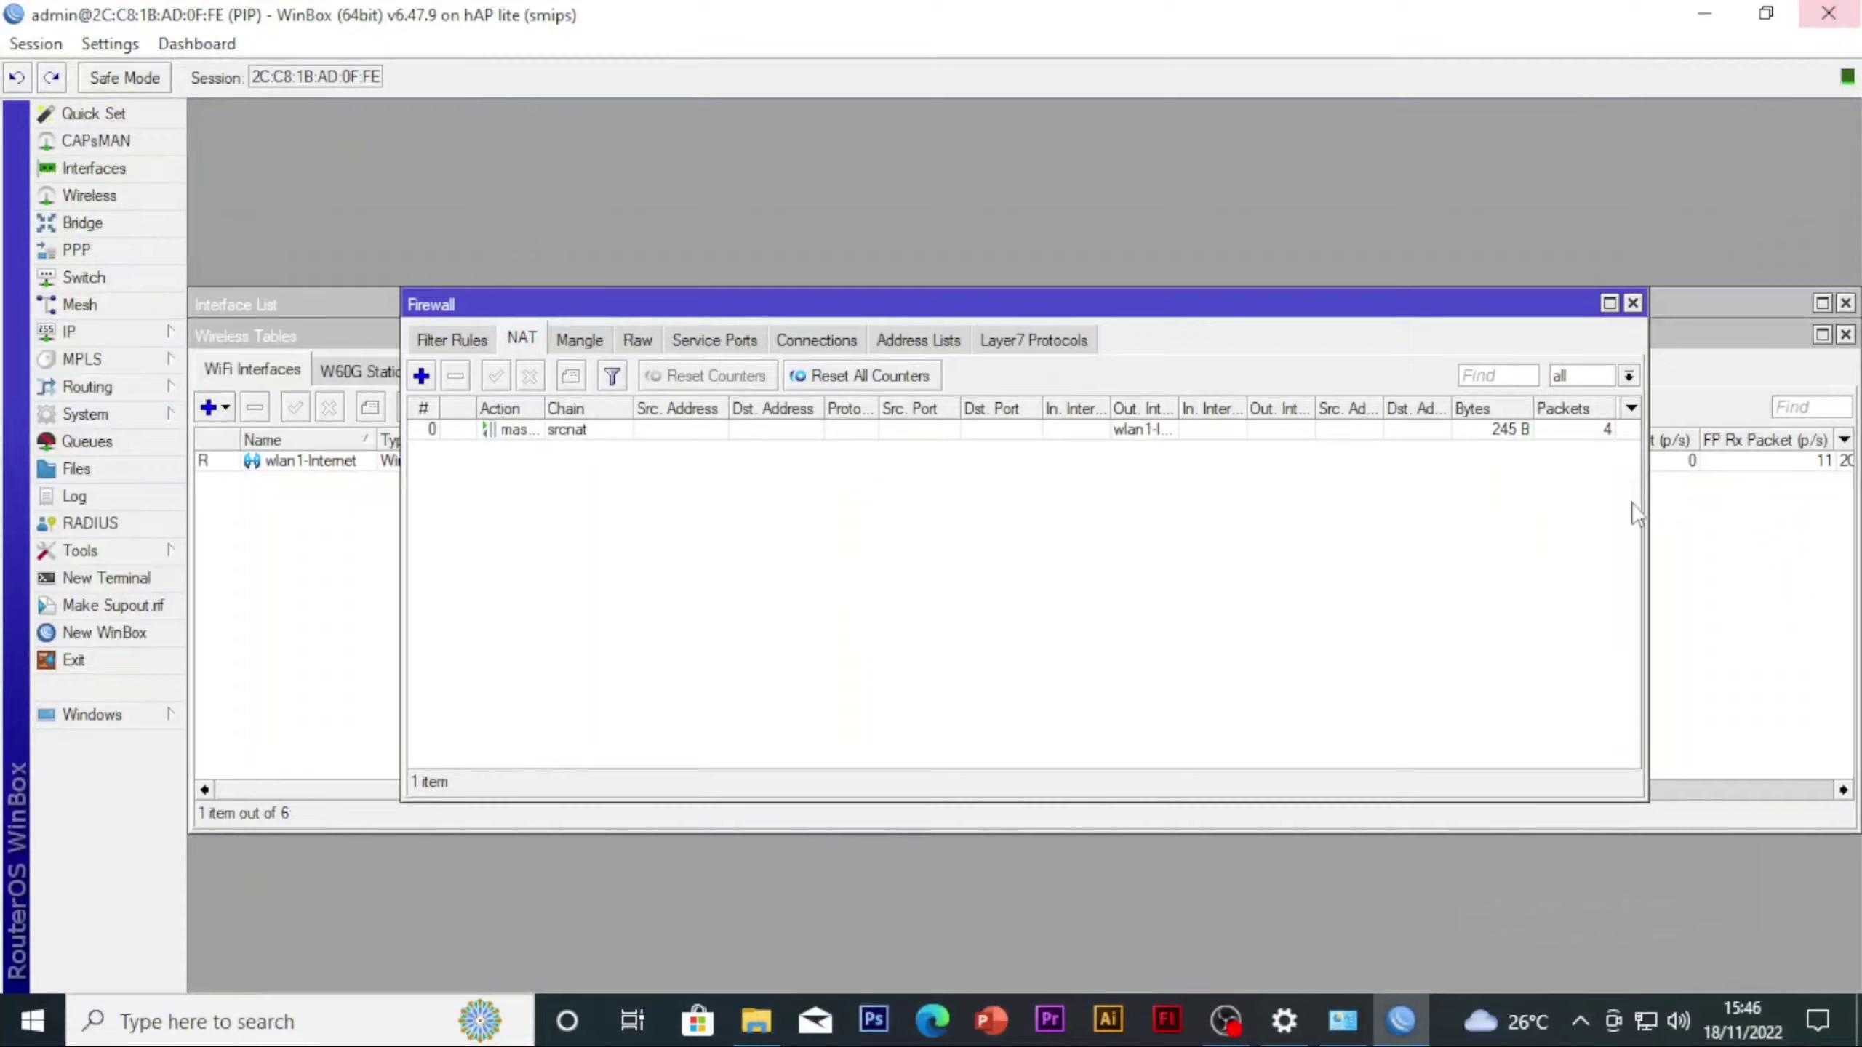
pyautogui.click(1704, 13)
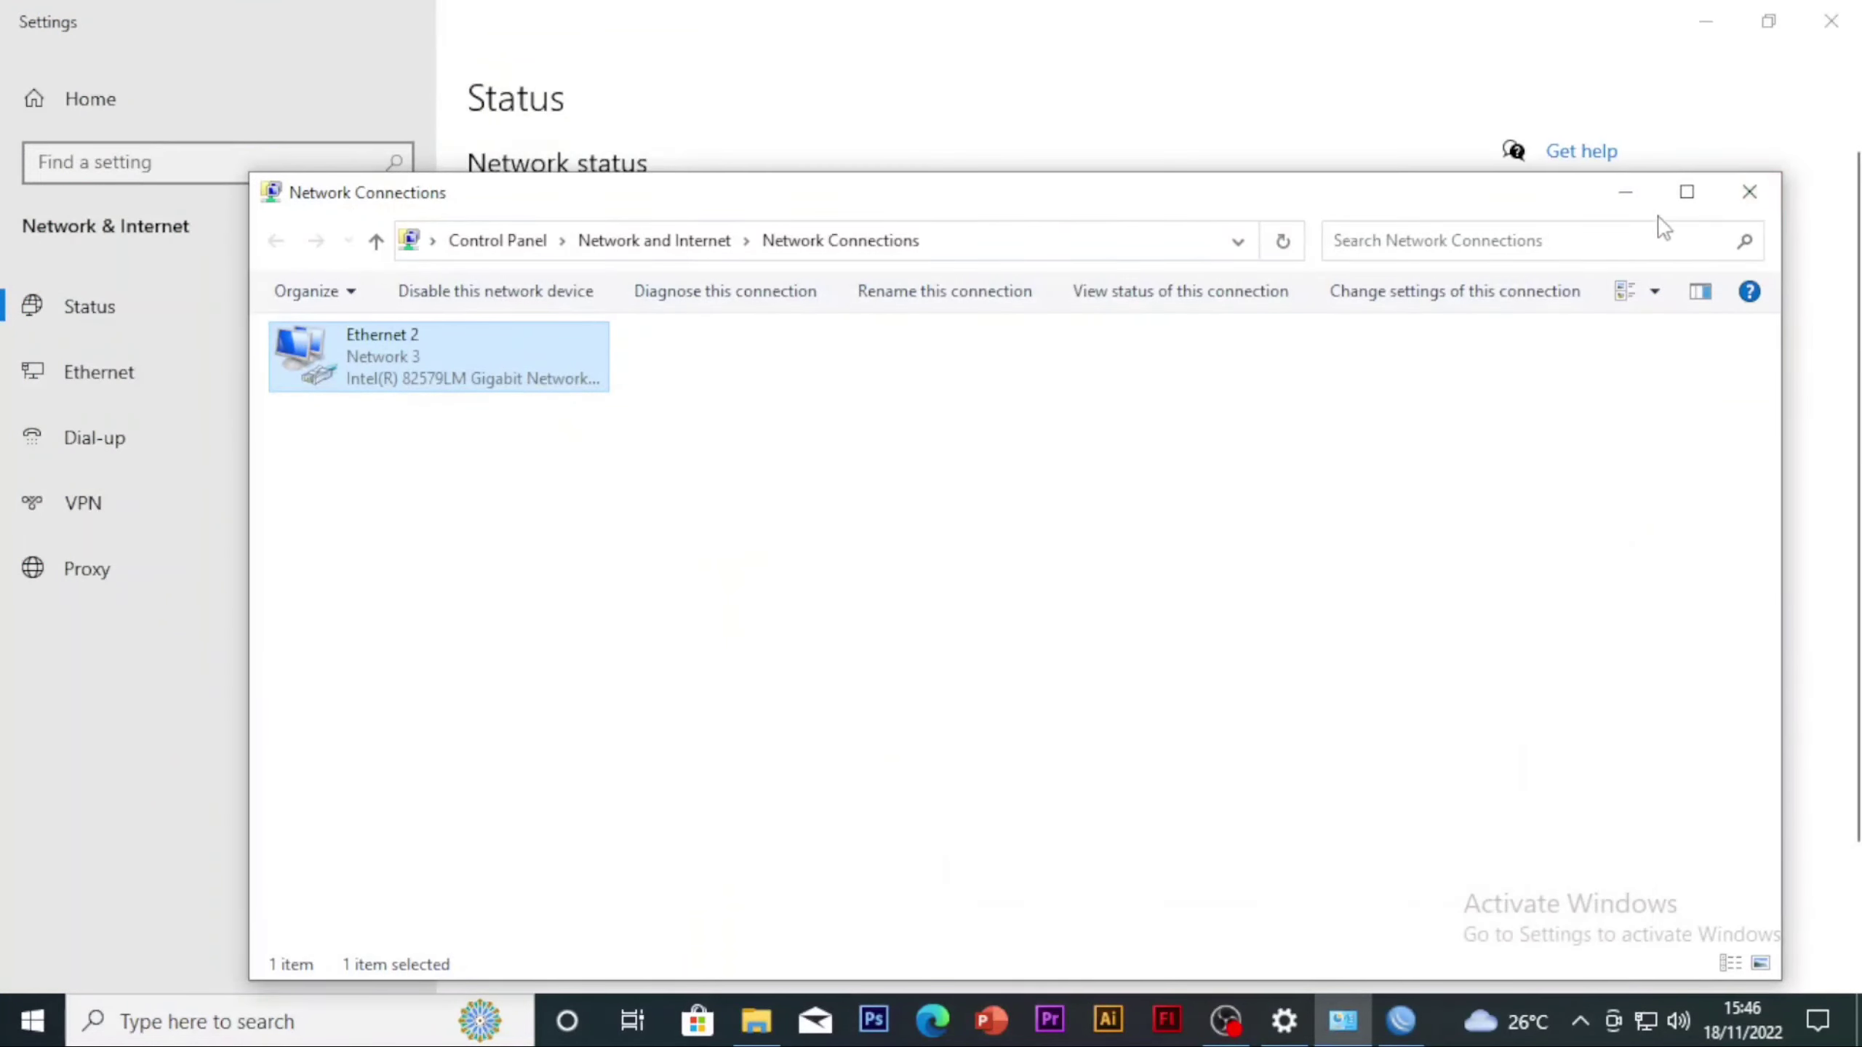
# Minimize the Network Connections and Settings windows and open Google Chrome
pyautogui.click(1627, 193)
pyautogui.click(1695, 20)
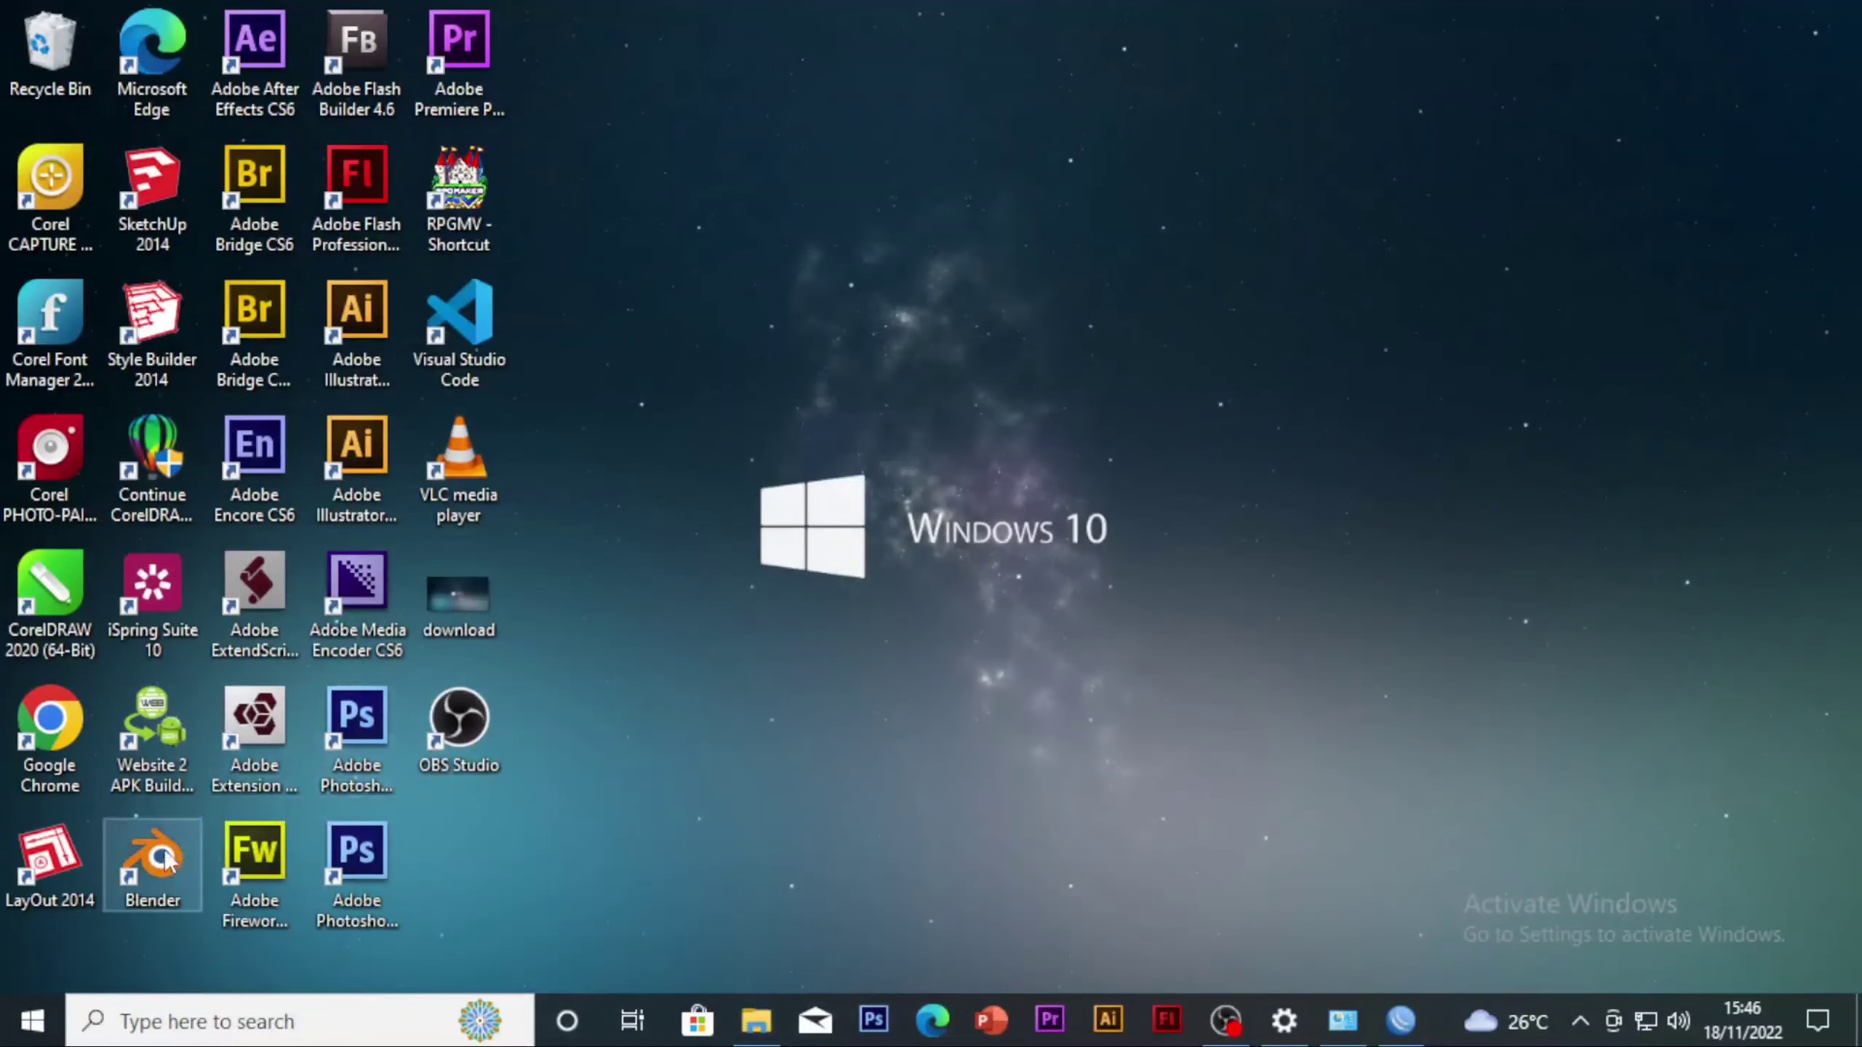
pyautogui.doubleClick(57, 712)
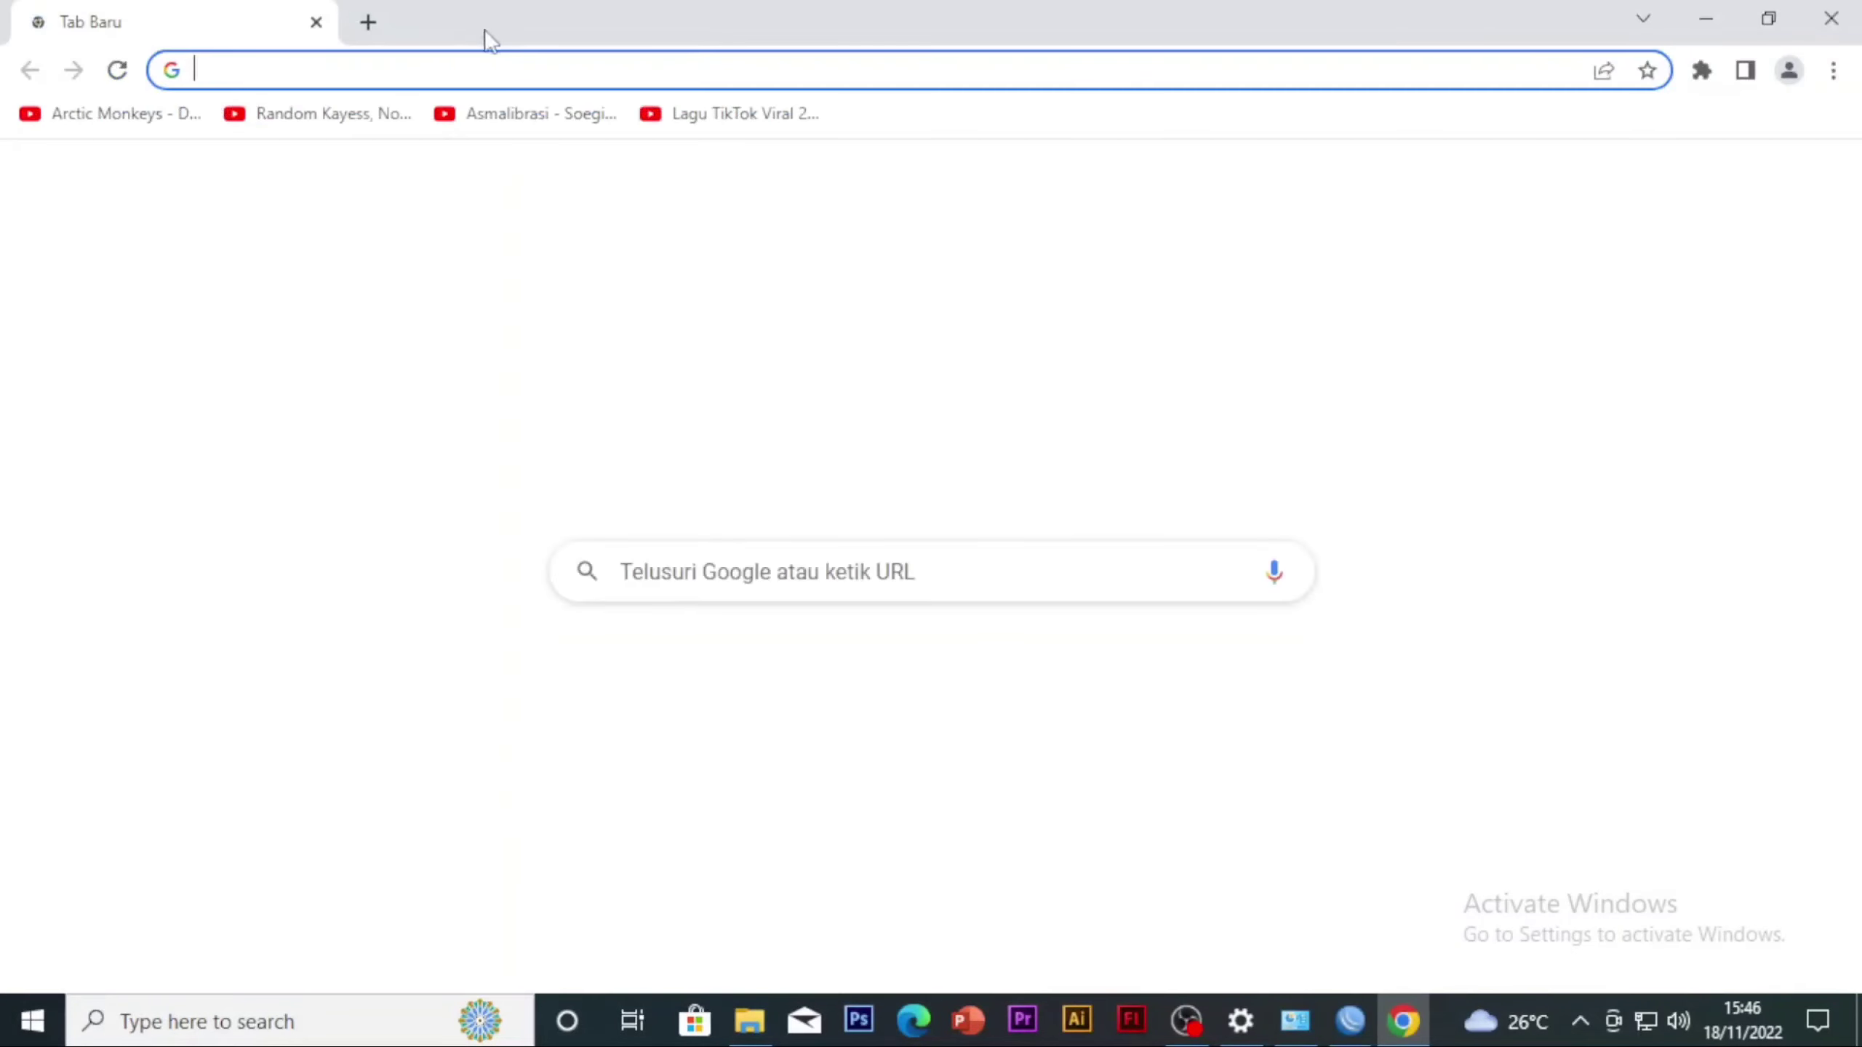
# Load youtube.com in Chrome and browse its home page to test the internet connection
pyautogui.click(482, 65)
pyautogui.write('youtube.com/watch?v=bpOSxM0rNPM')
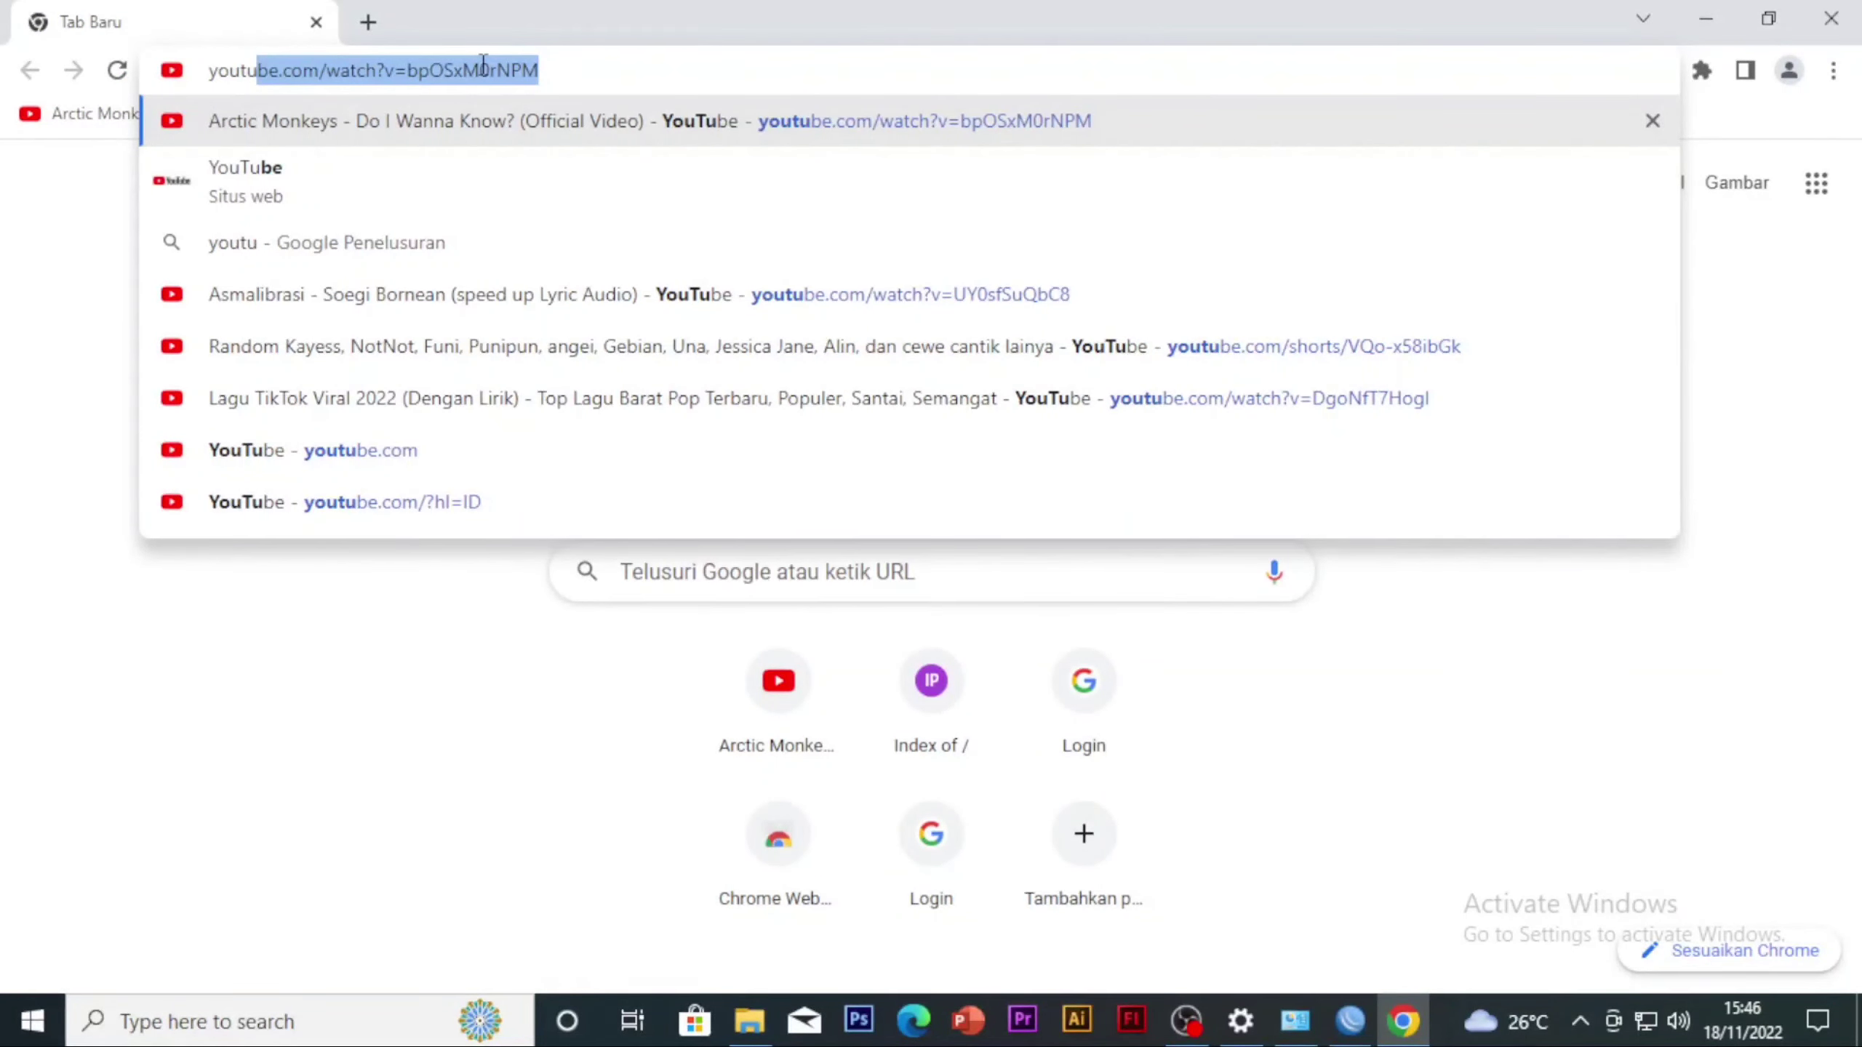
pyautogui.press('Down')
pyautogui.press('Down')
pyautogui.press('Down')
pyautogui.press('Down')
pyautogui.press('Down')
pyautogui.press('Down')
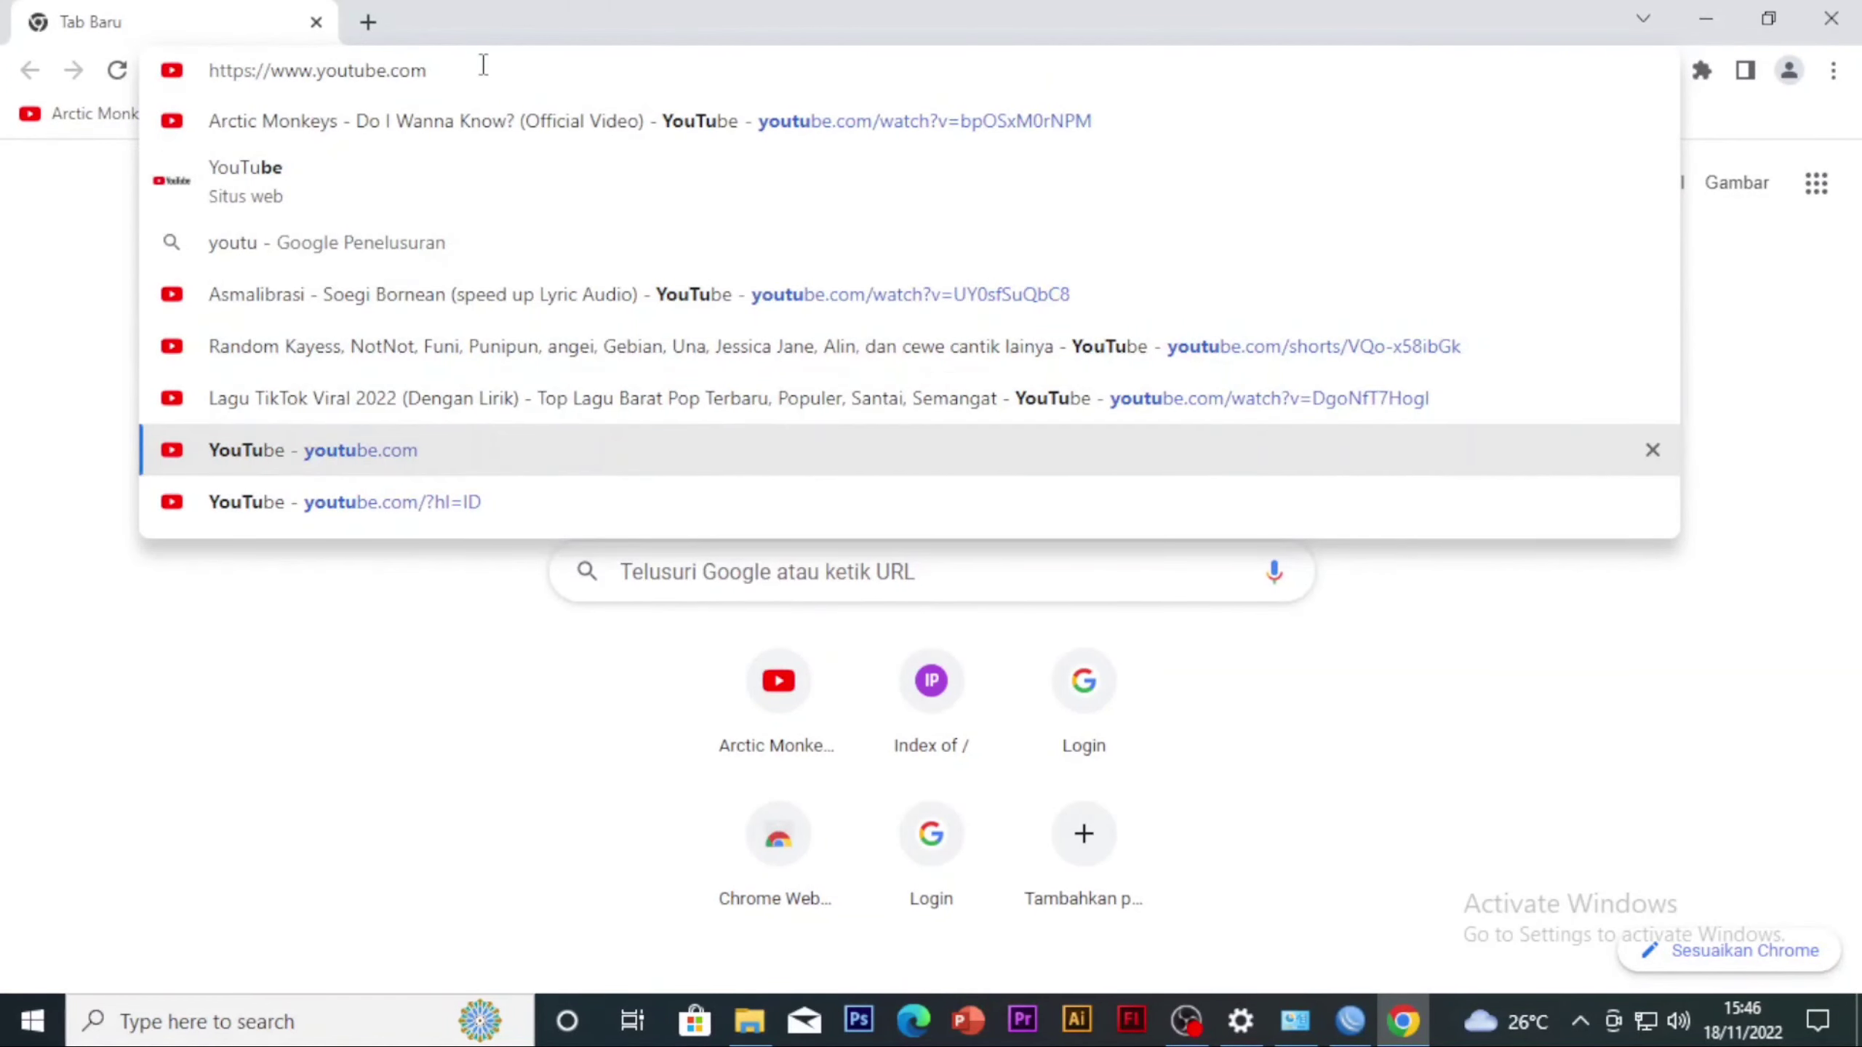
pyautogui.press('Return')
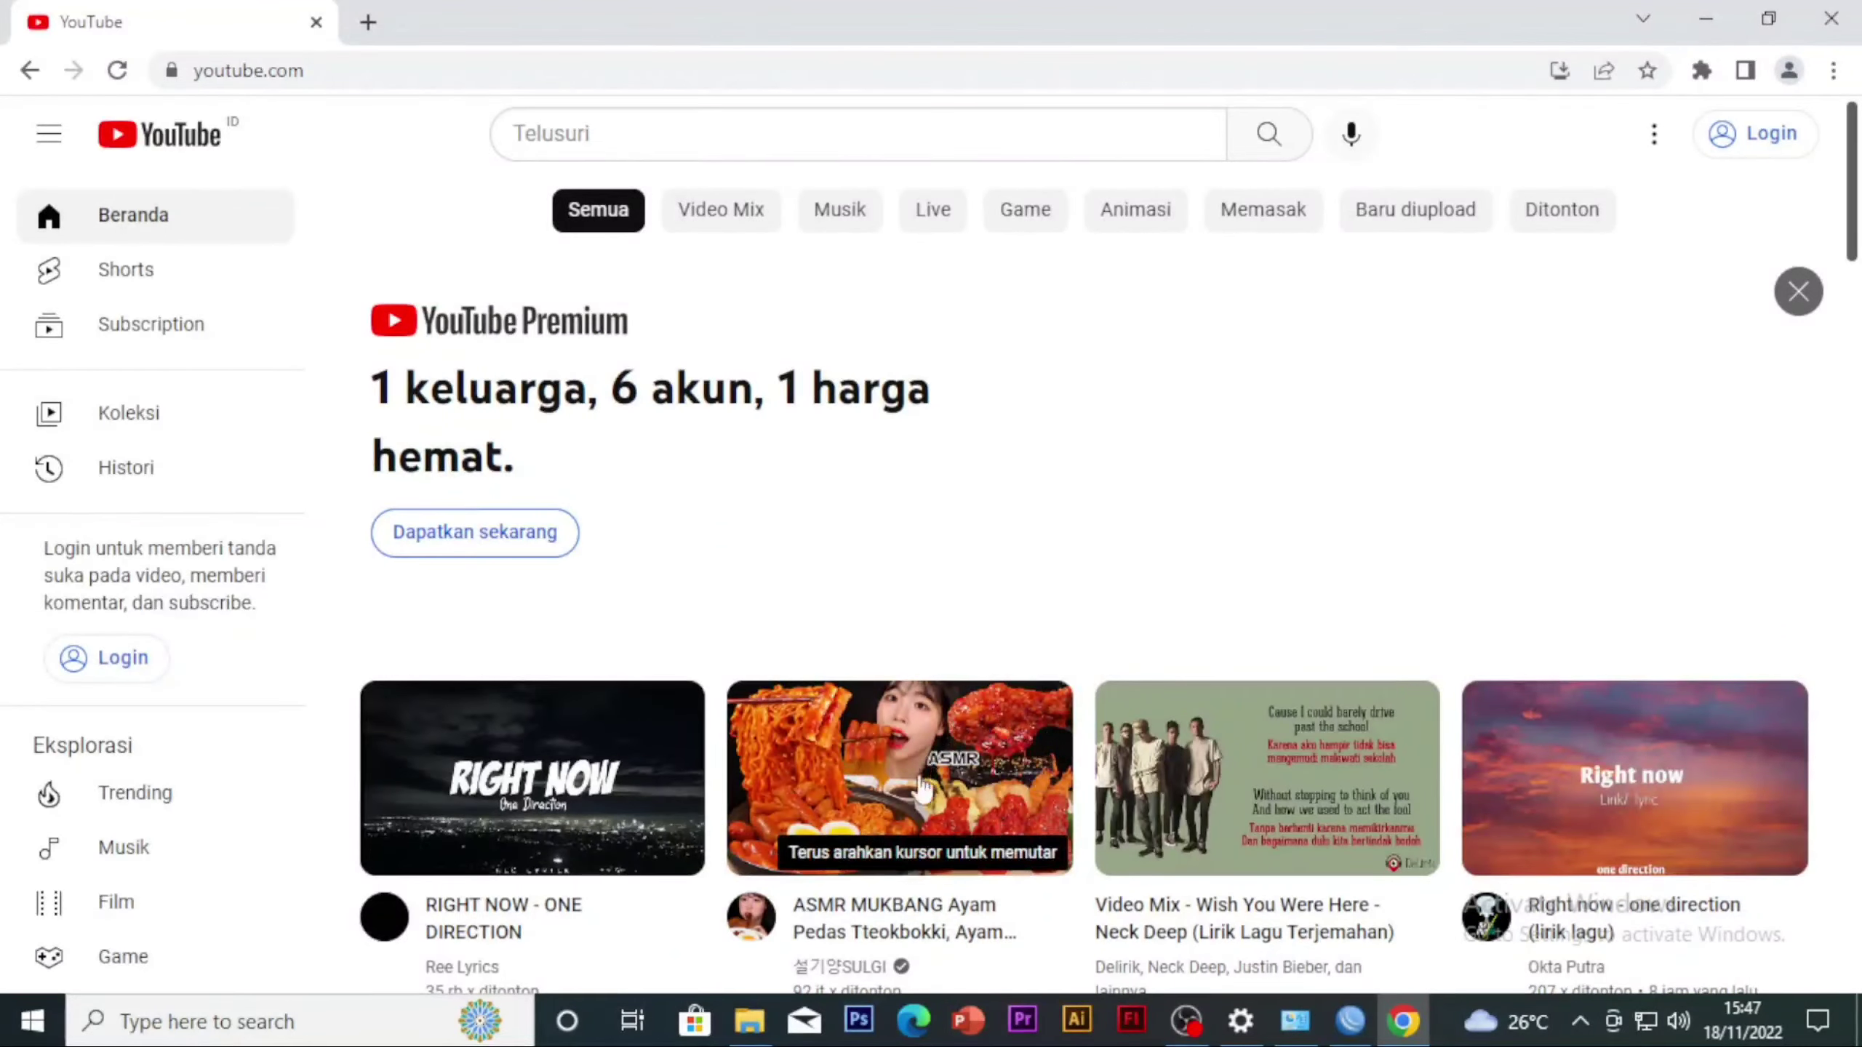
pyautogui.scroll(-12, 903, 521)
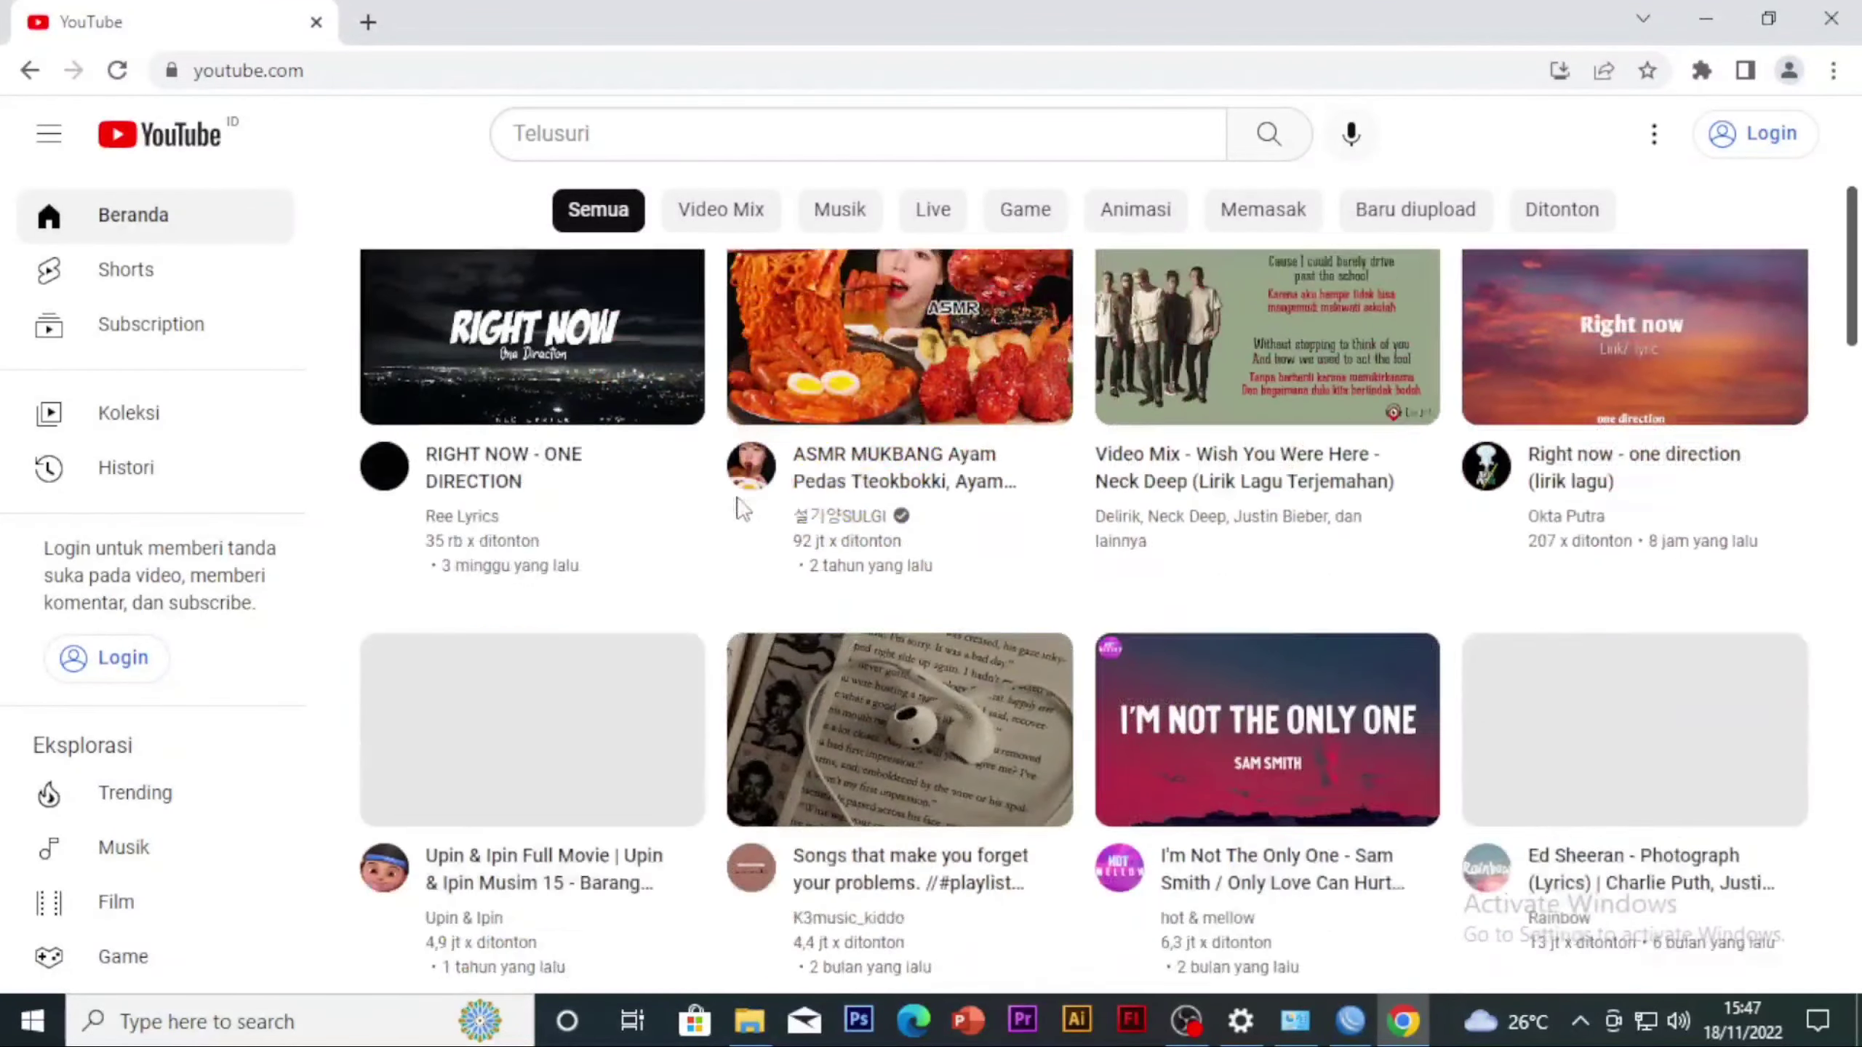
pyautogui.scroll(3, 769, 544)
pyautogui.scroll(-1, 810, 768)
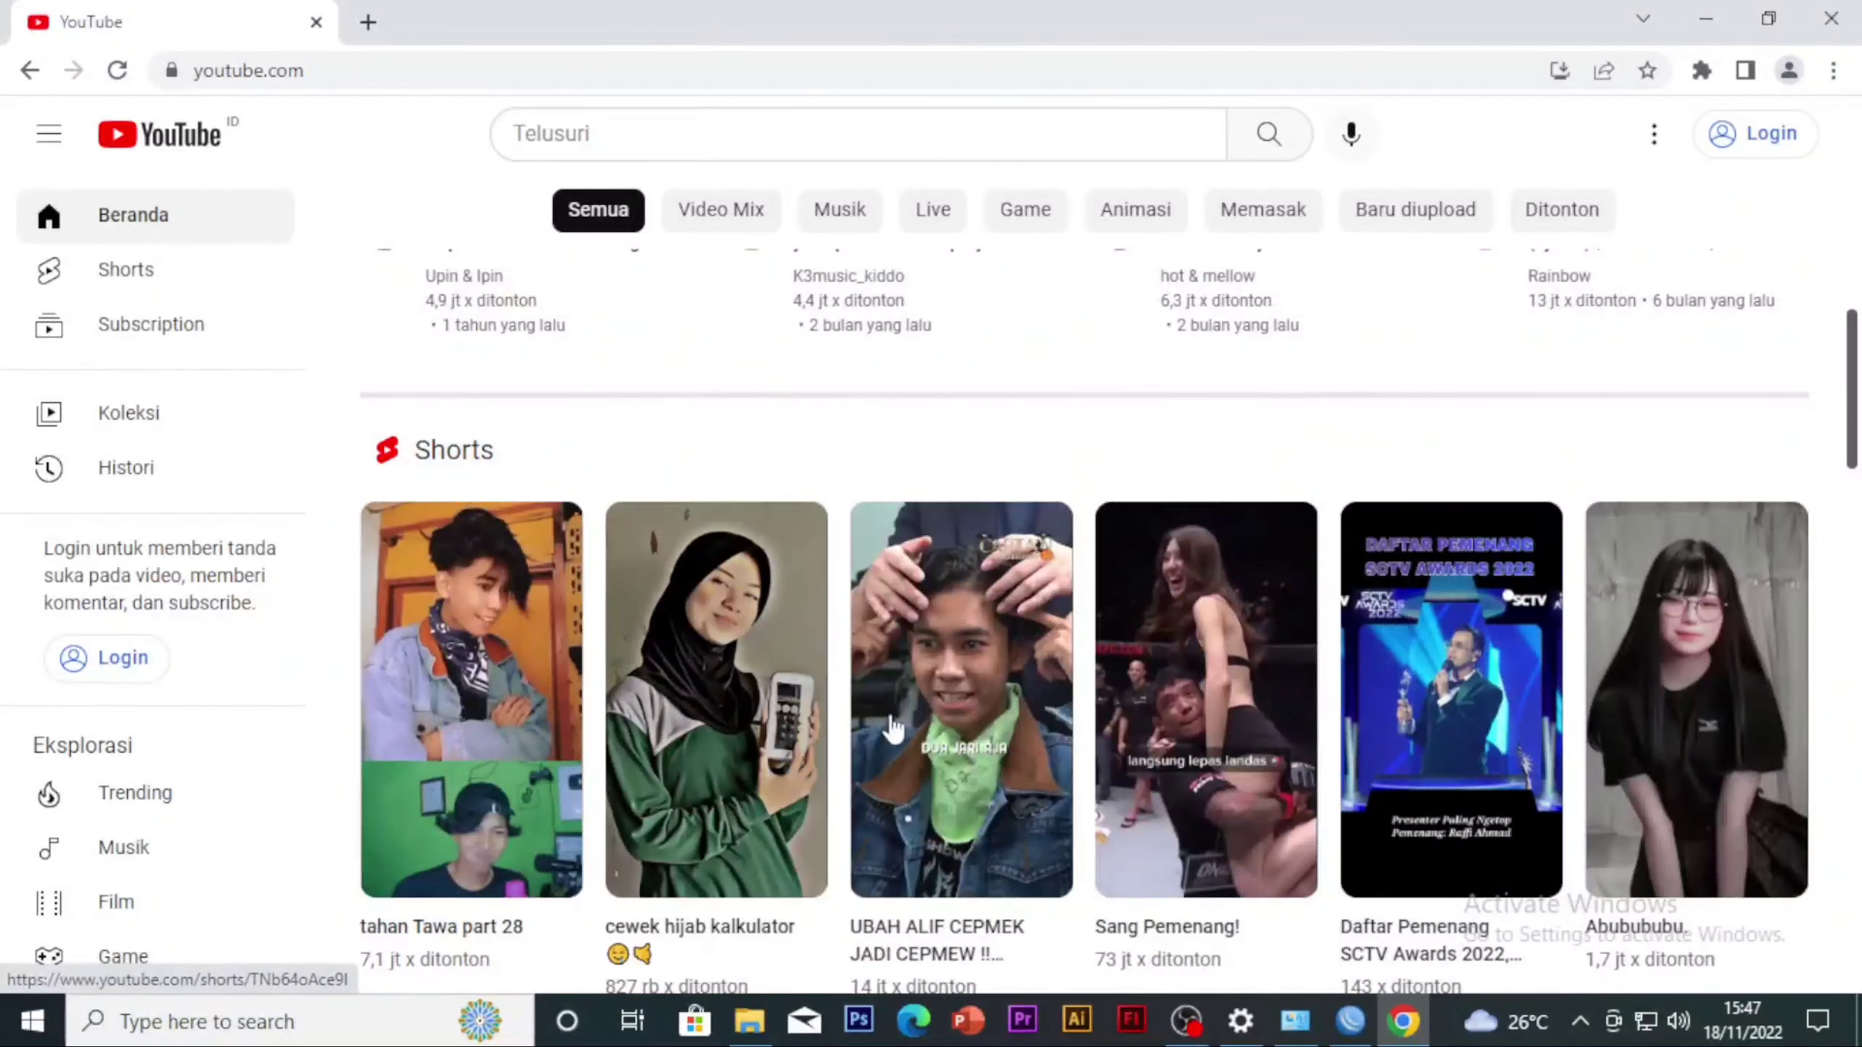
pyautogui.scroll(-2, 891, 722)
pyautogui.scroll(15, 942, 438)
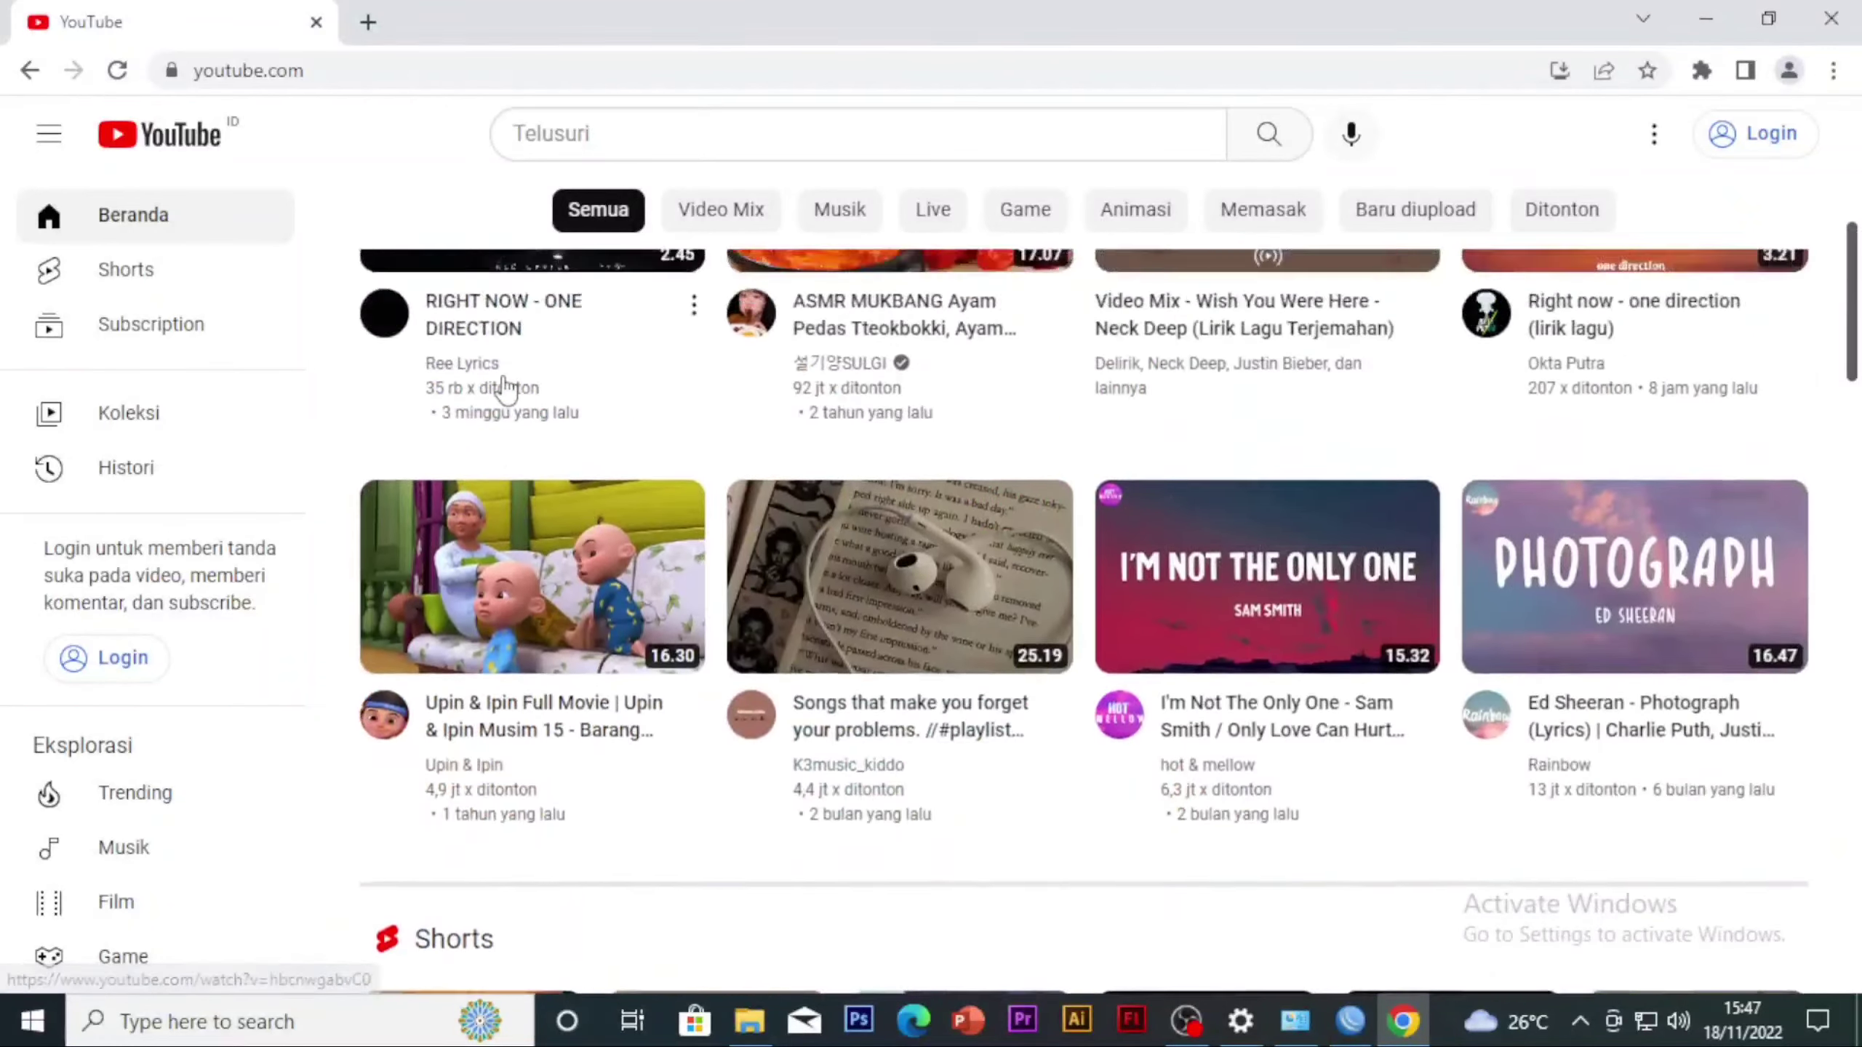
# Open the personal Blogspot blog in a new browser tab and look over its home page
pyautogui.click(367, 22)
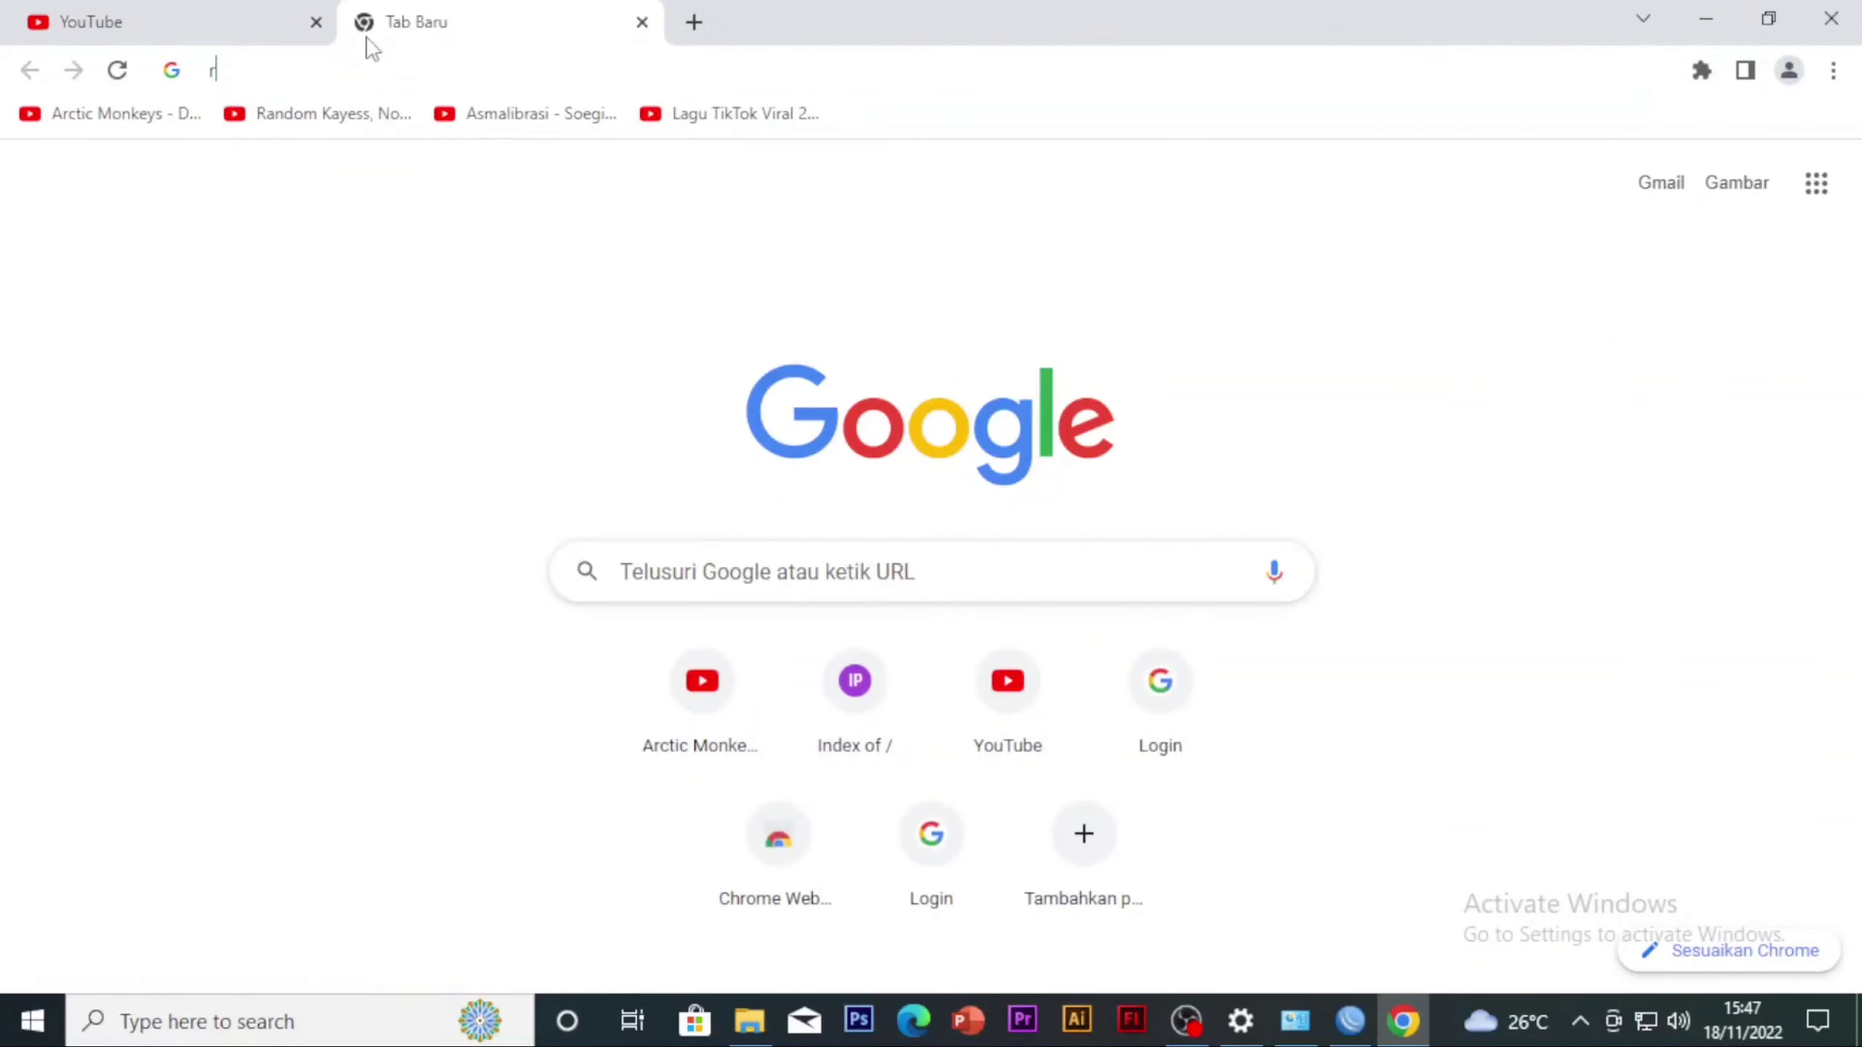
pyautogui.write('rafifsm')
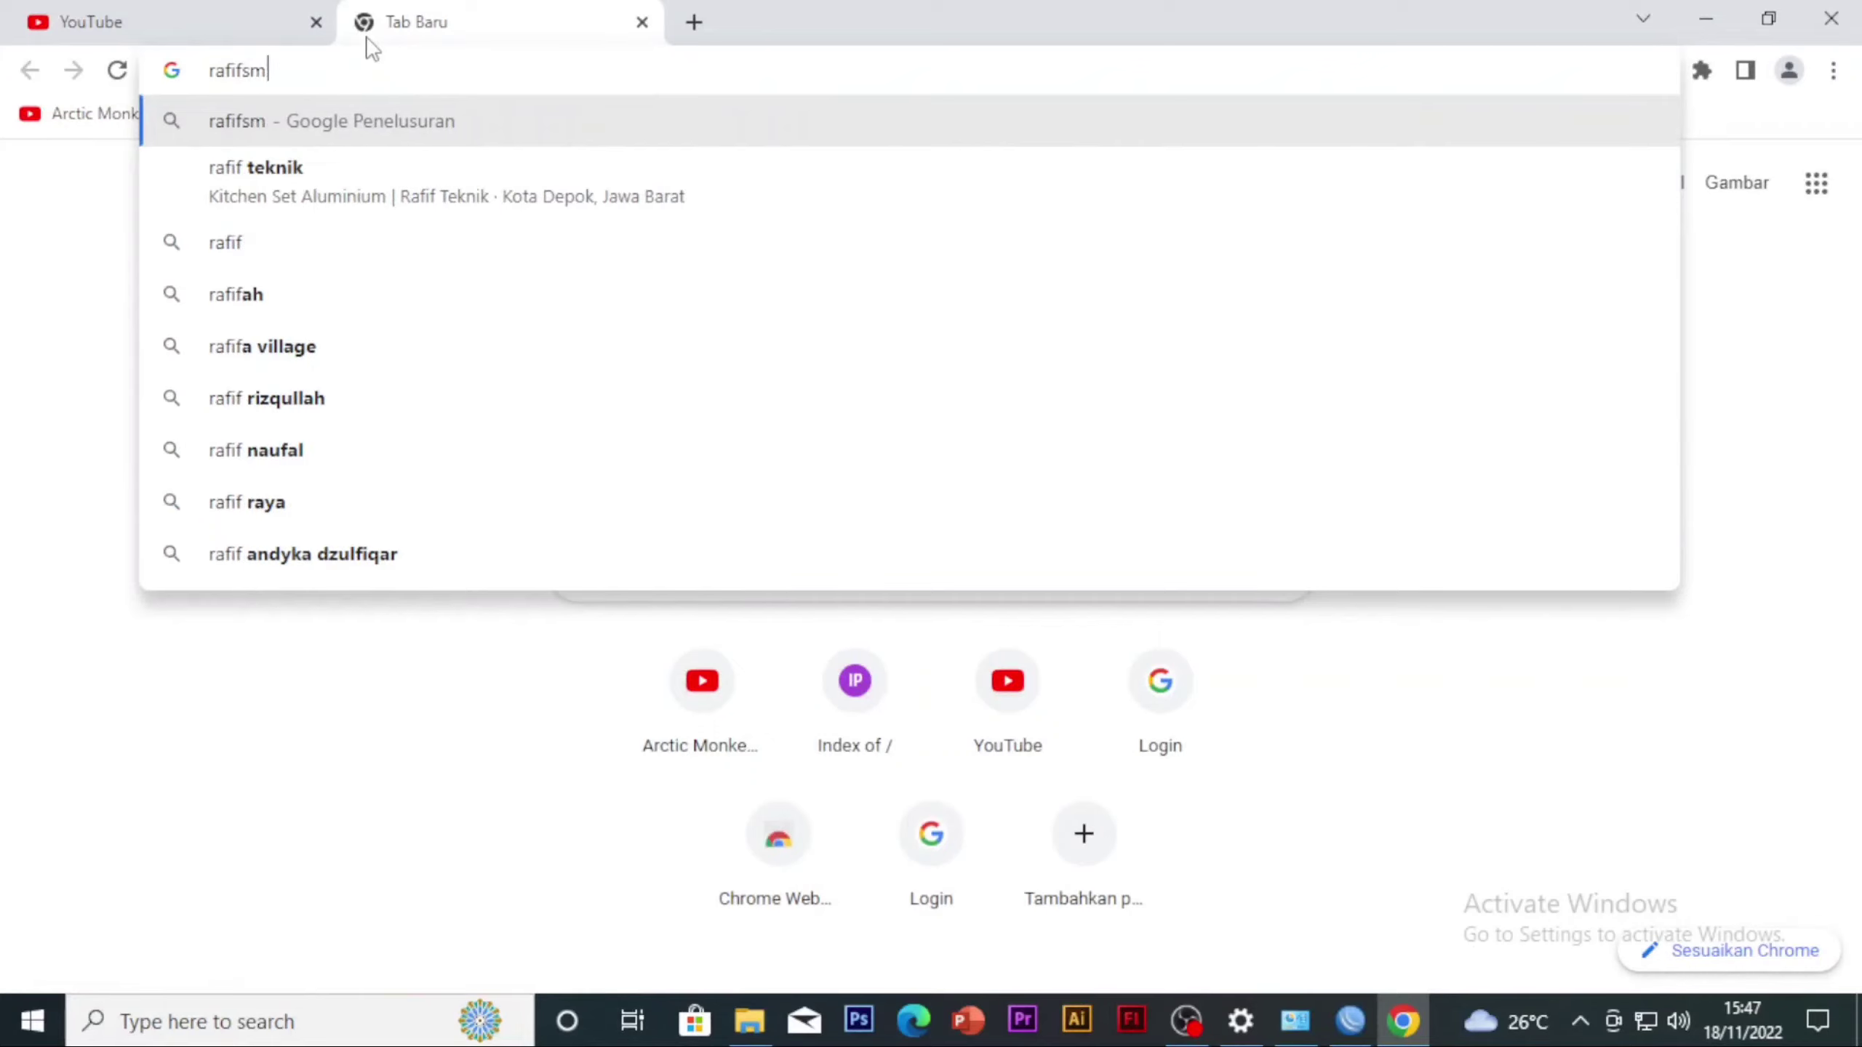
pyautogui.write('aulana.blog')
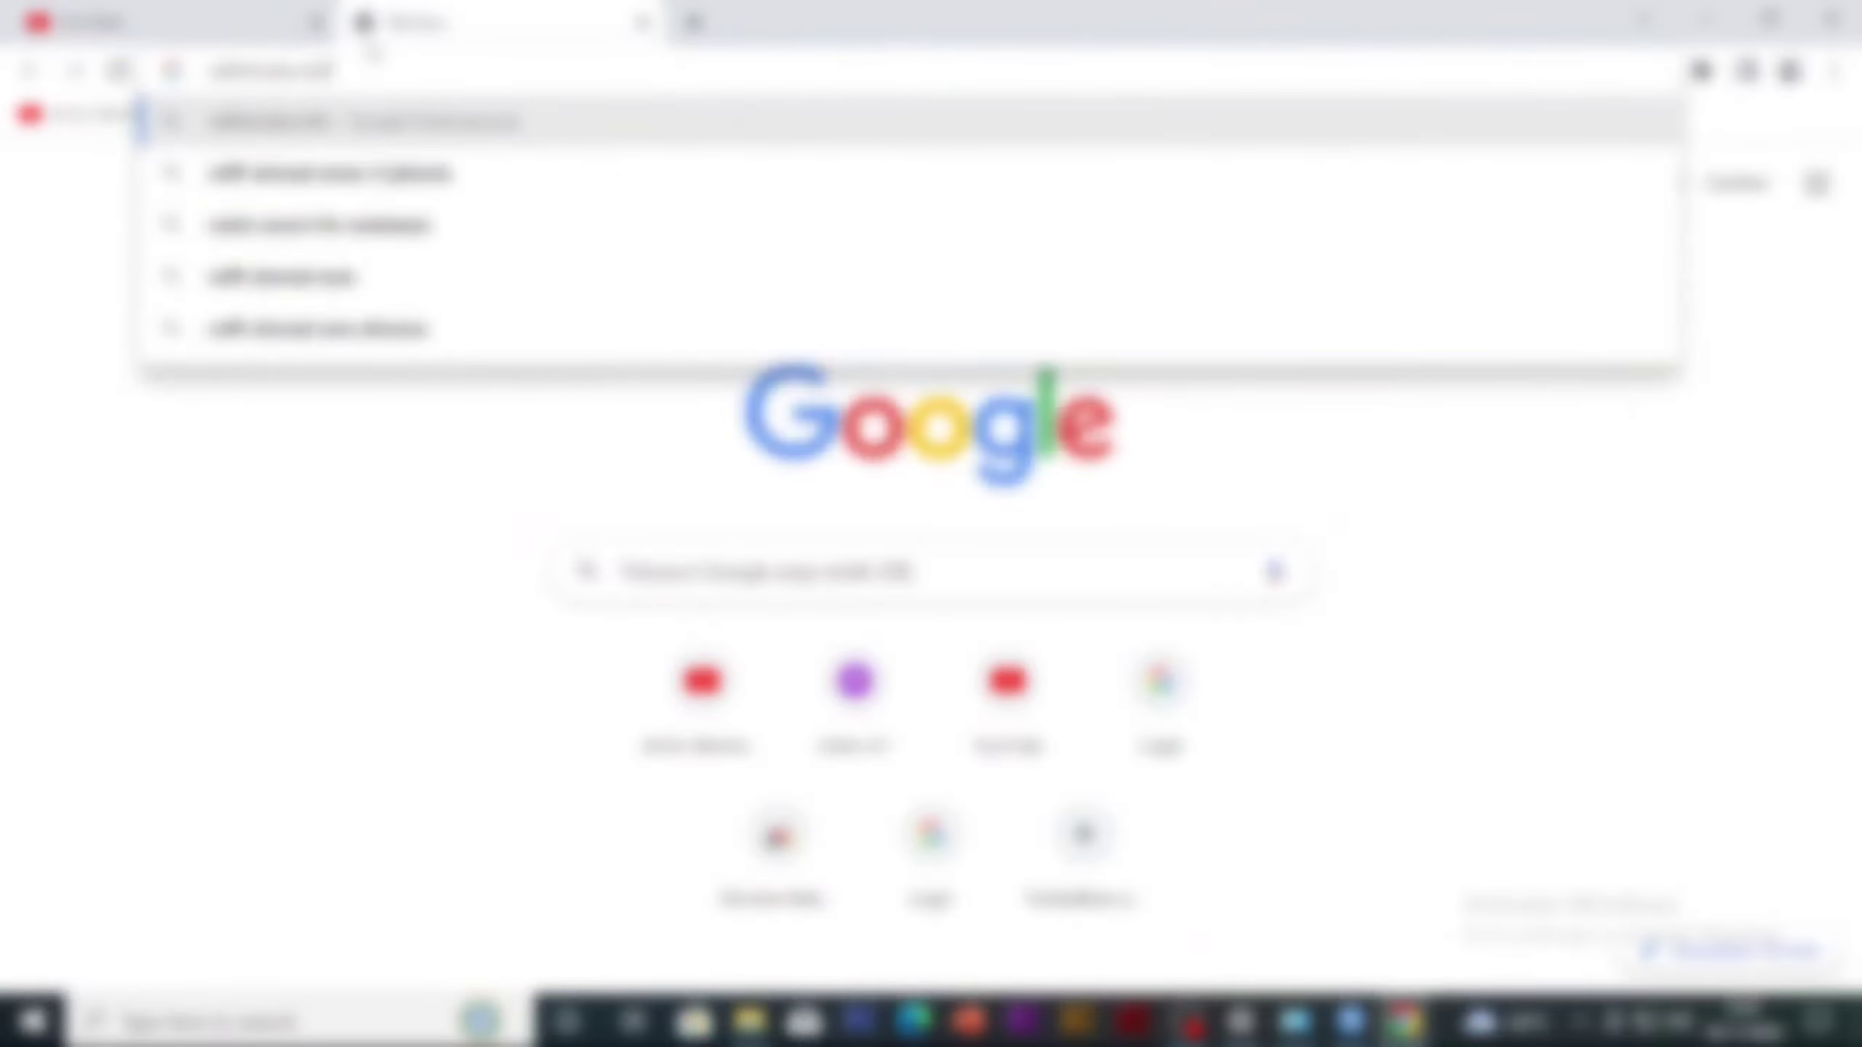
pyautogui.write('spot')
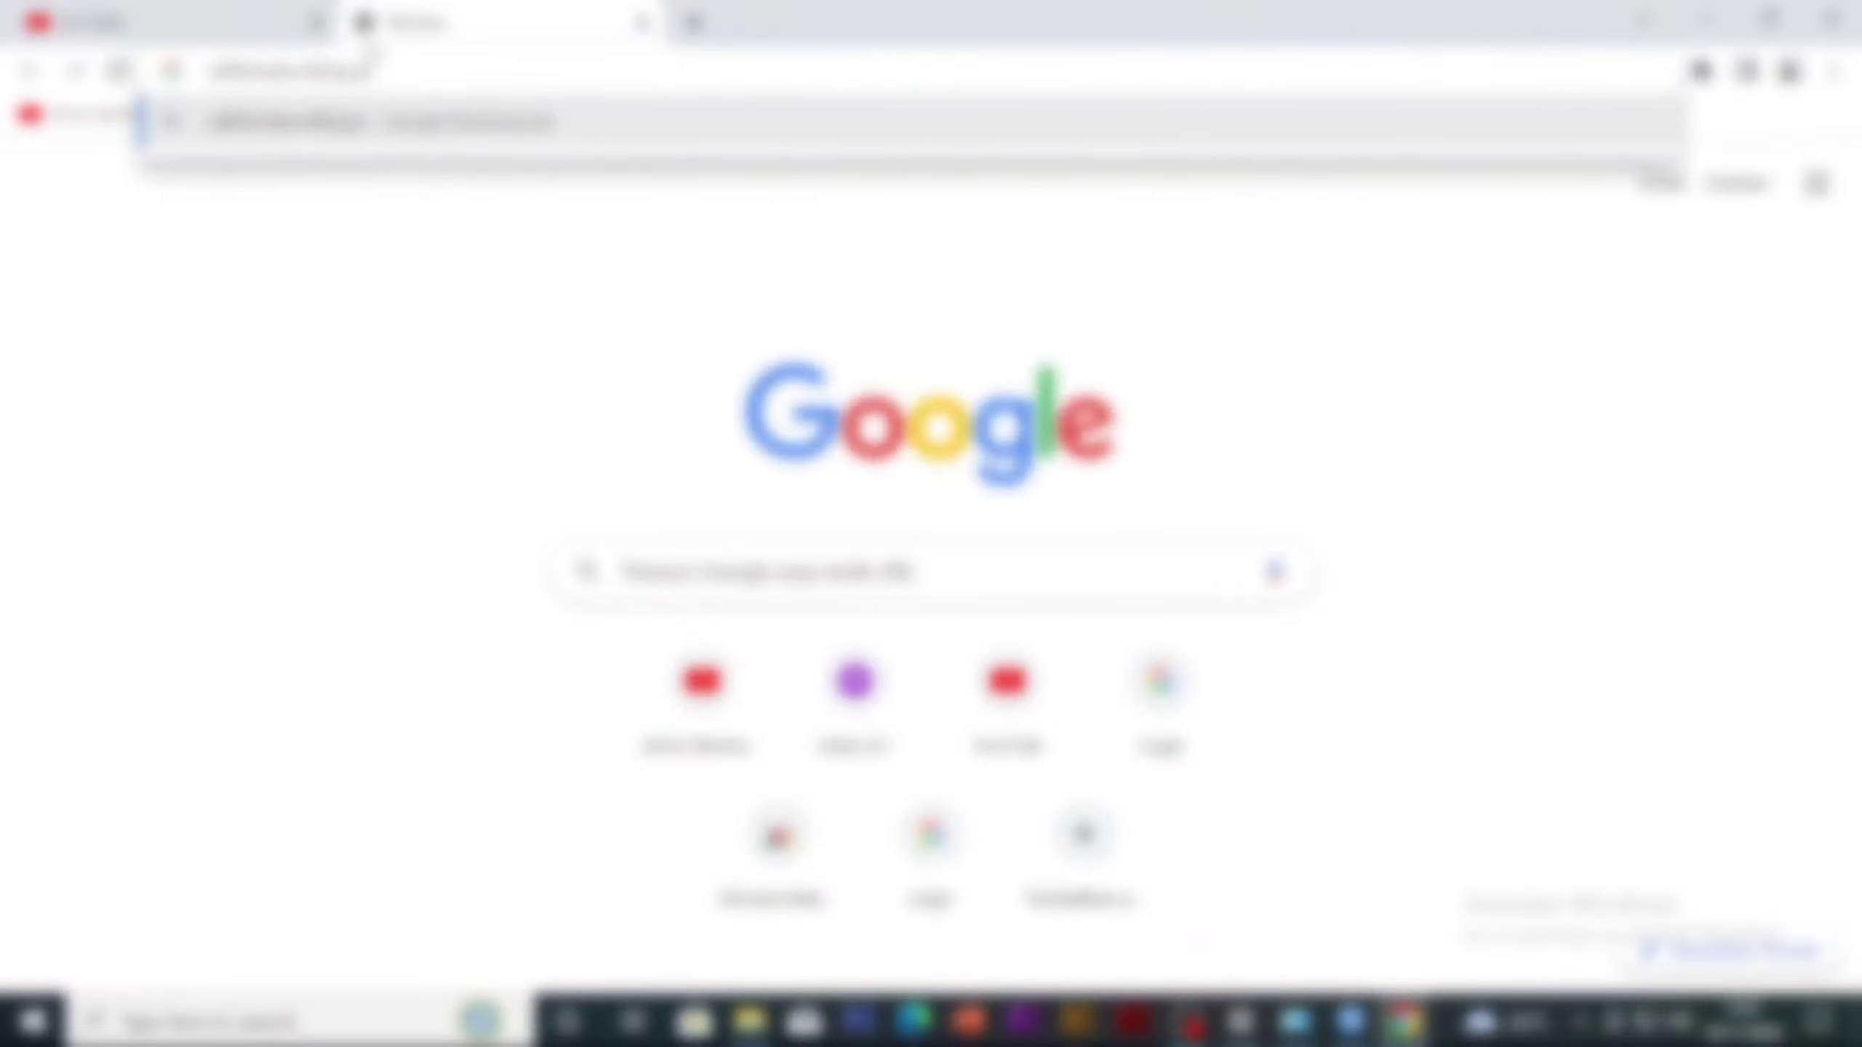
pyautogui.write('.com')
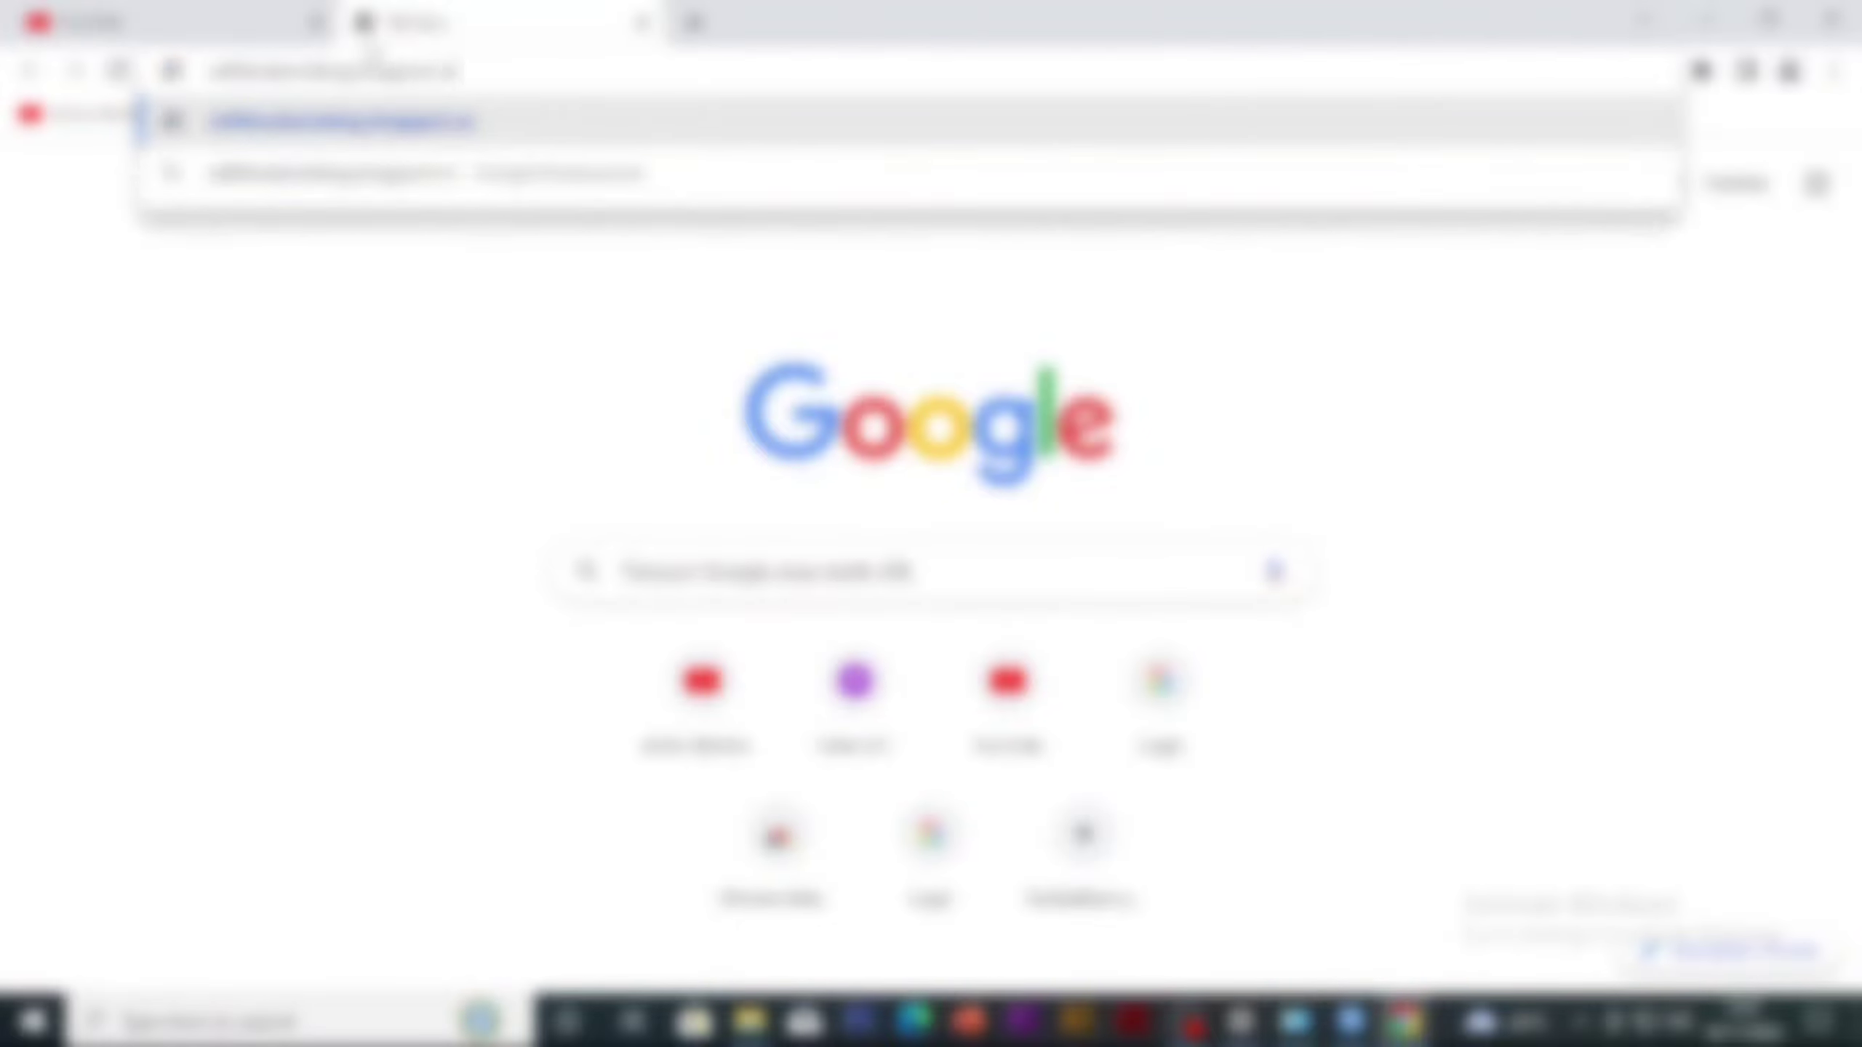
pyautogui.press('Return')
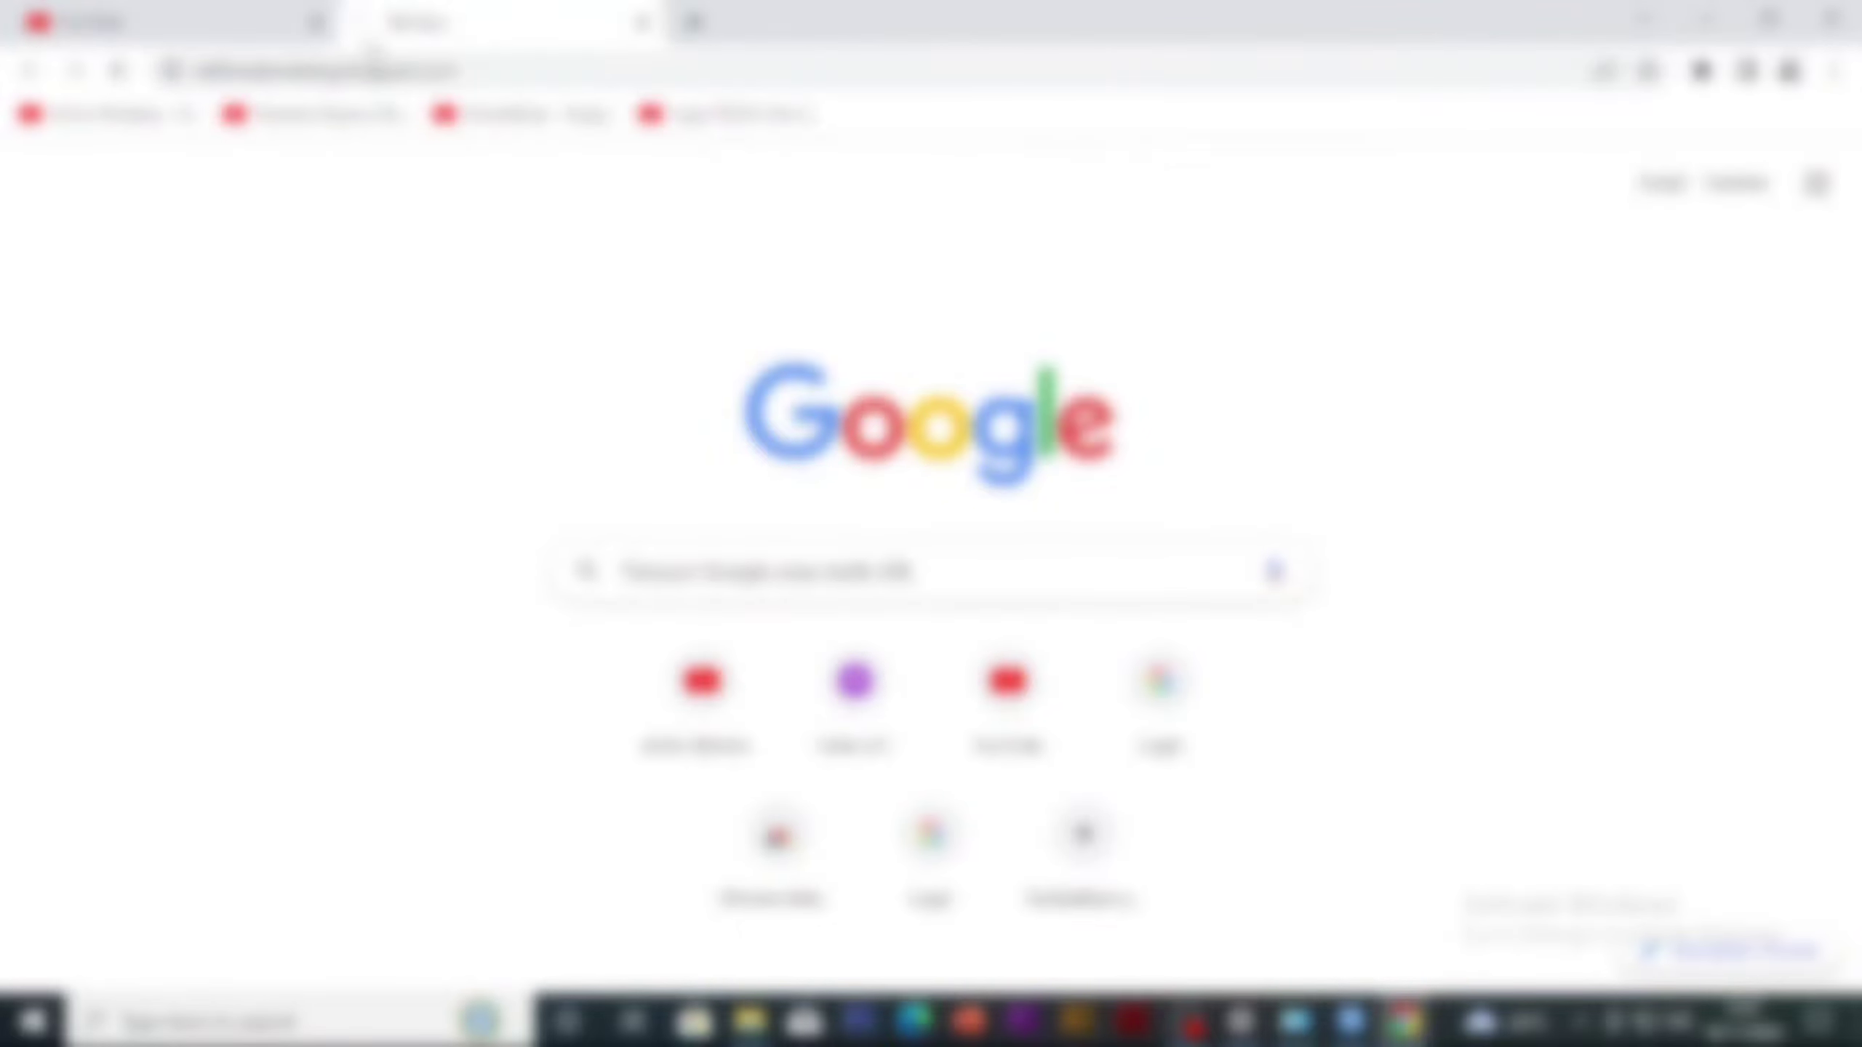
pyautogui.click(232, 13)
pyautogui.click(558, 10)
pyautogui.scroll(-2, 571, 446)
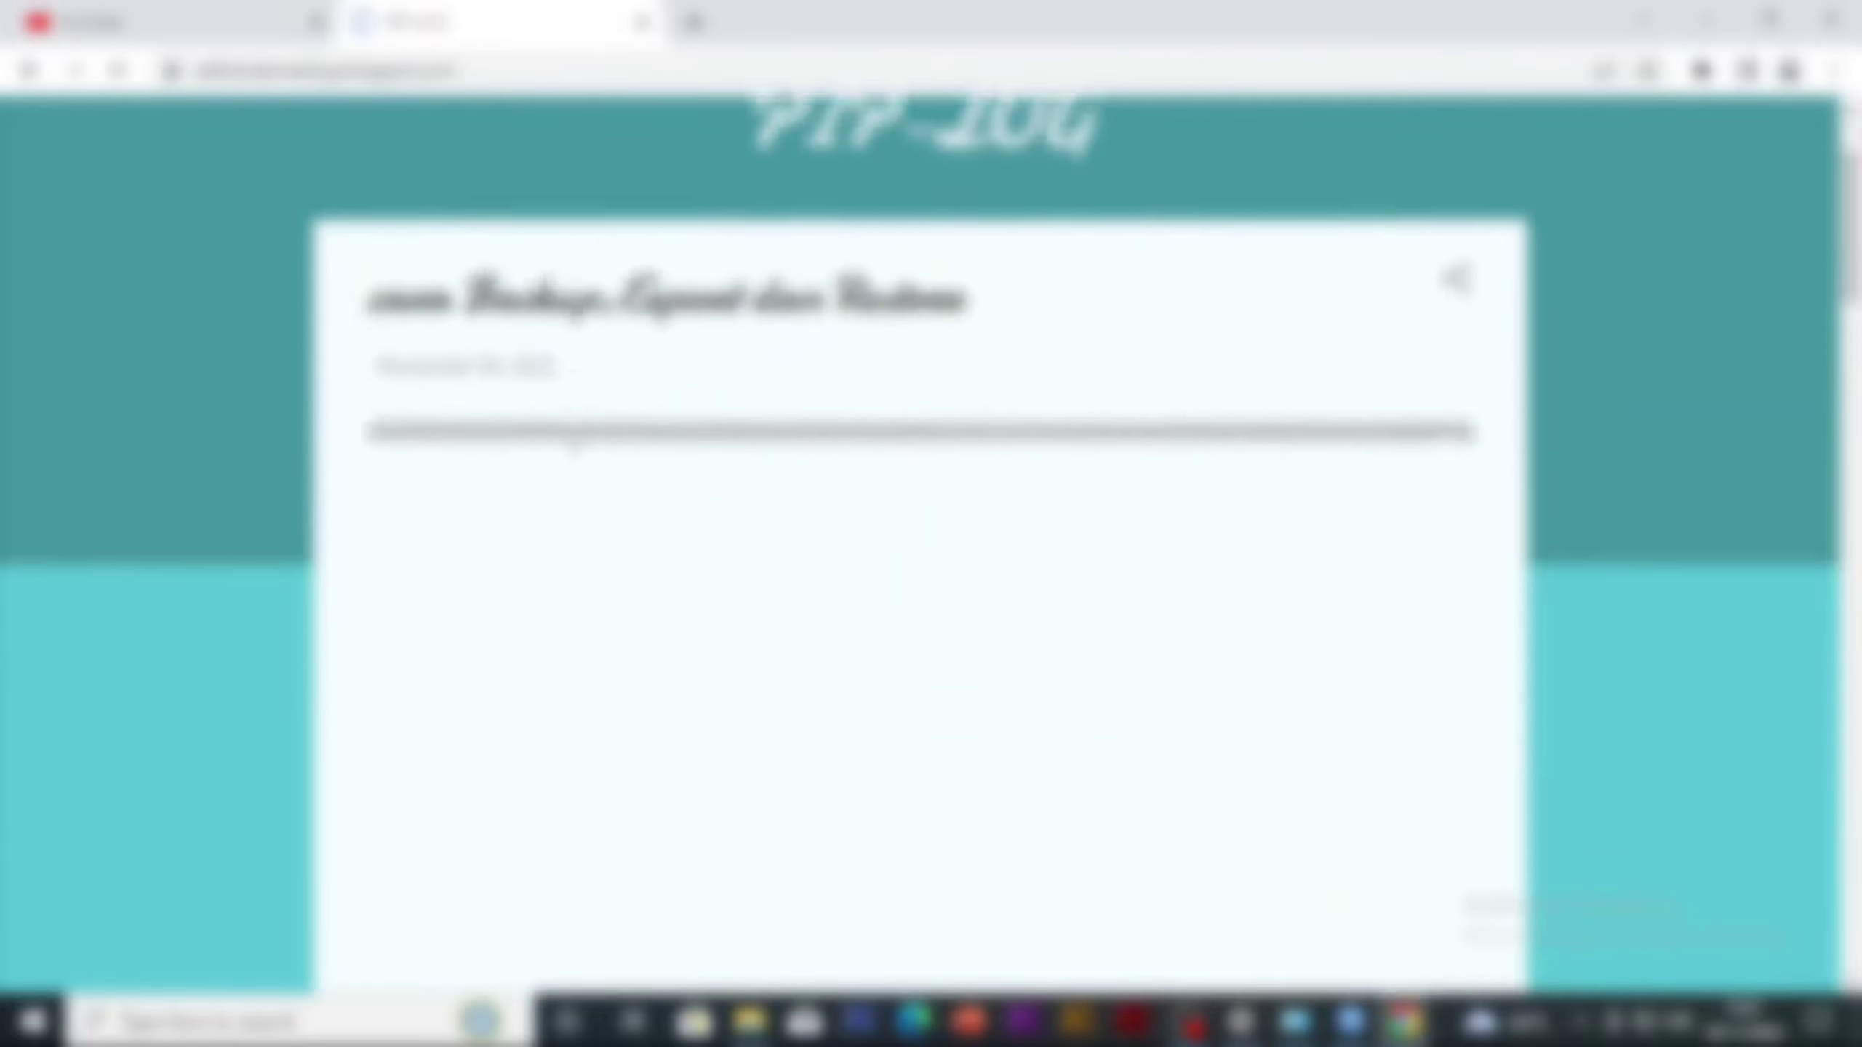
pyautogui.scroll(-2, 575, 443)
pyautogui.scroll(4, 575, 444)
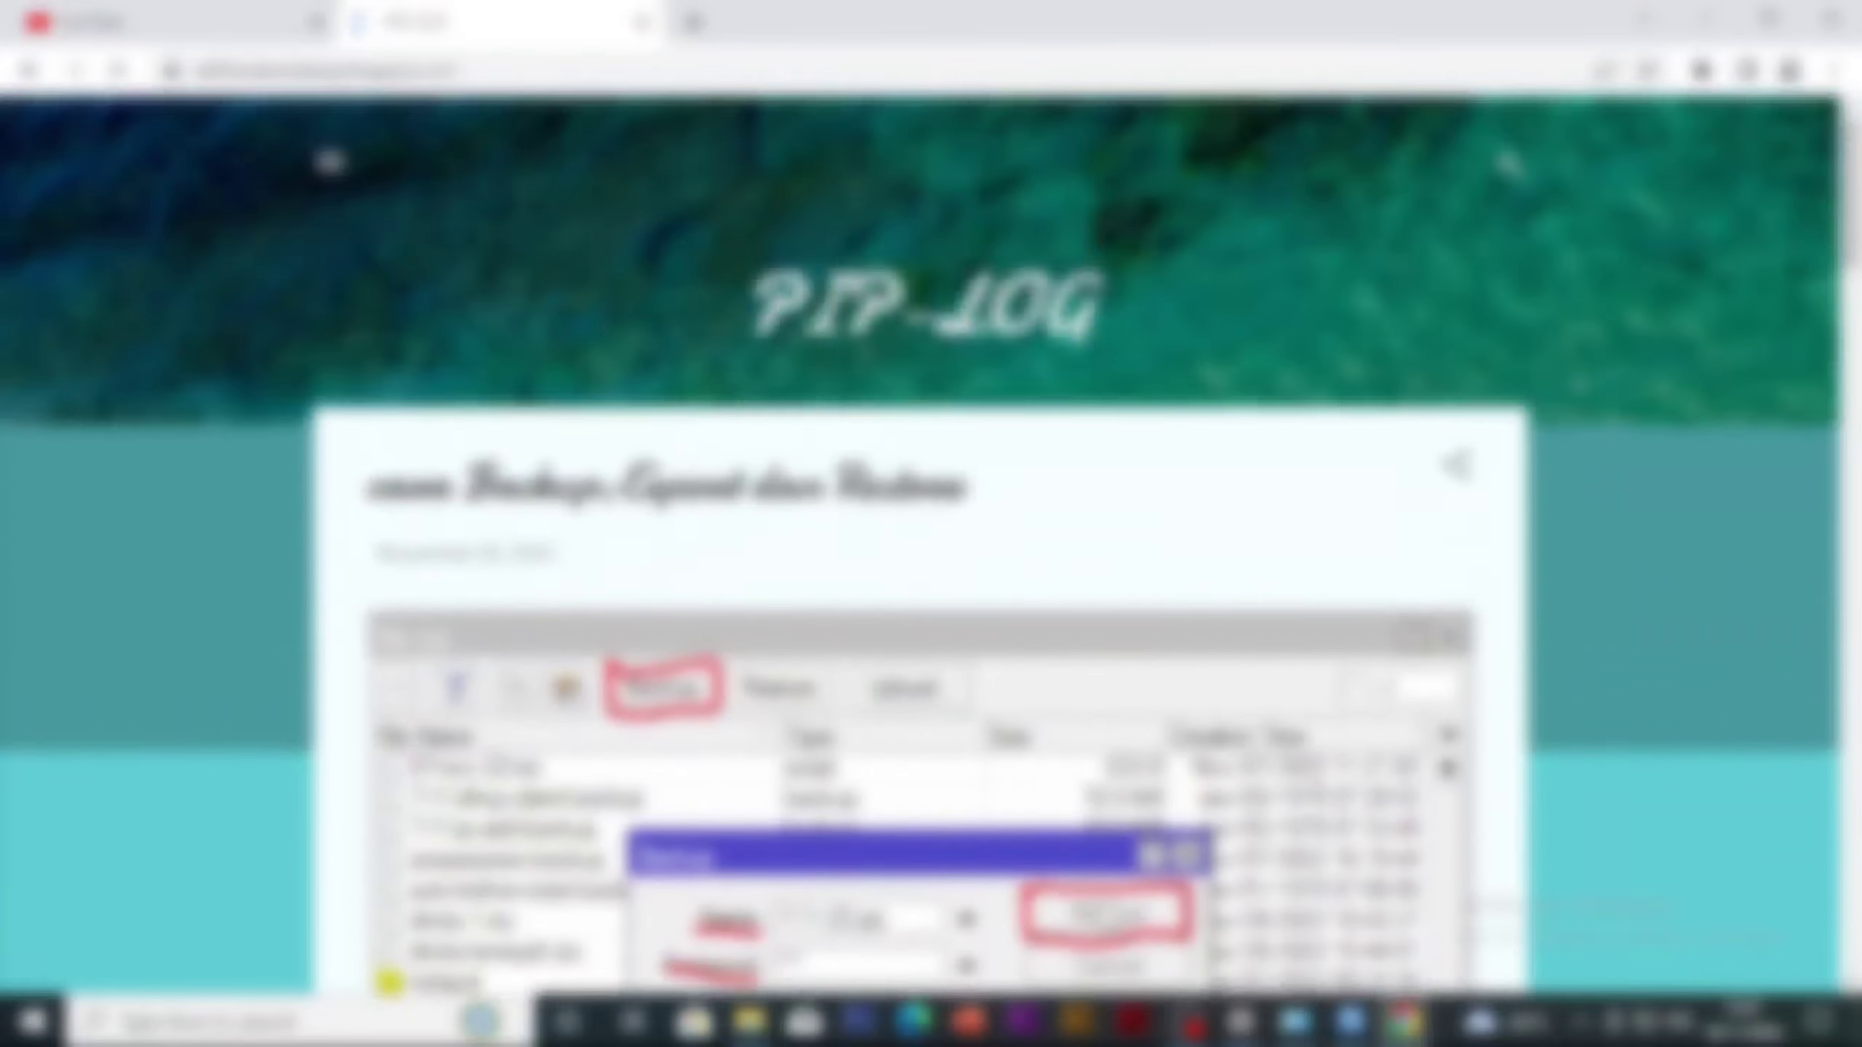
pyautogui.moveTo(1106, 316); pyautogui.dragTo(591, 317)
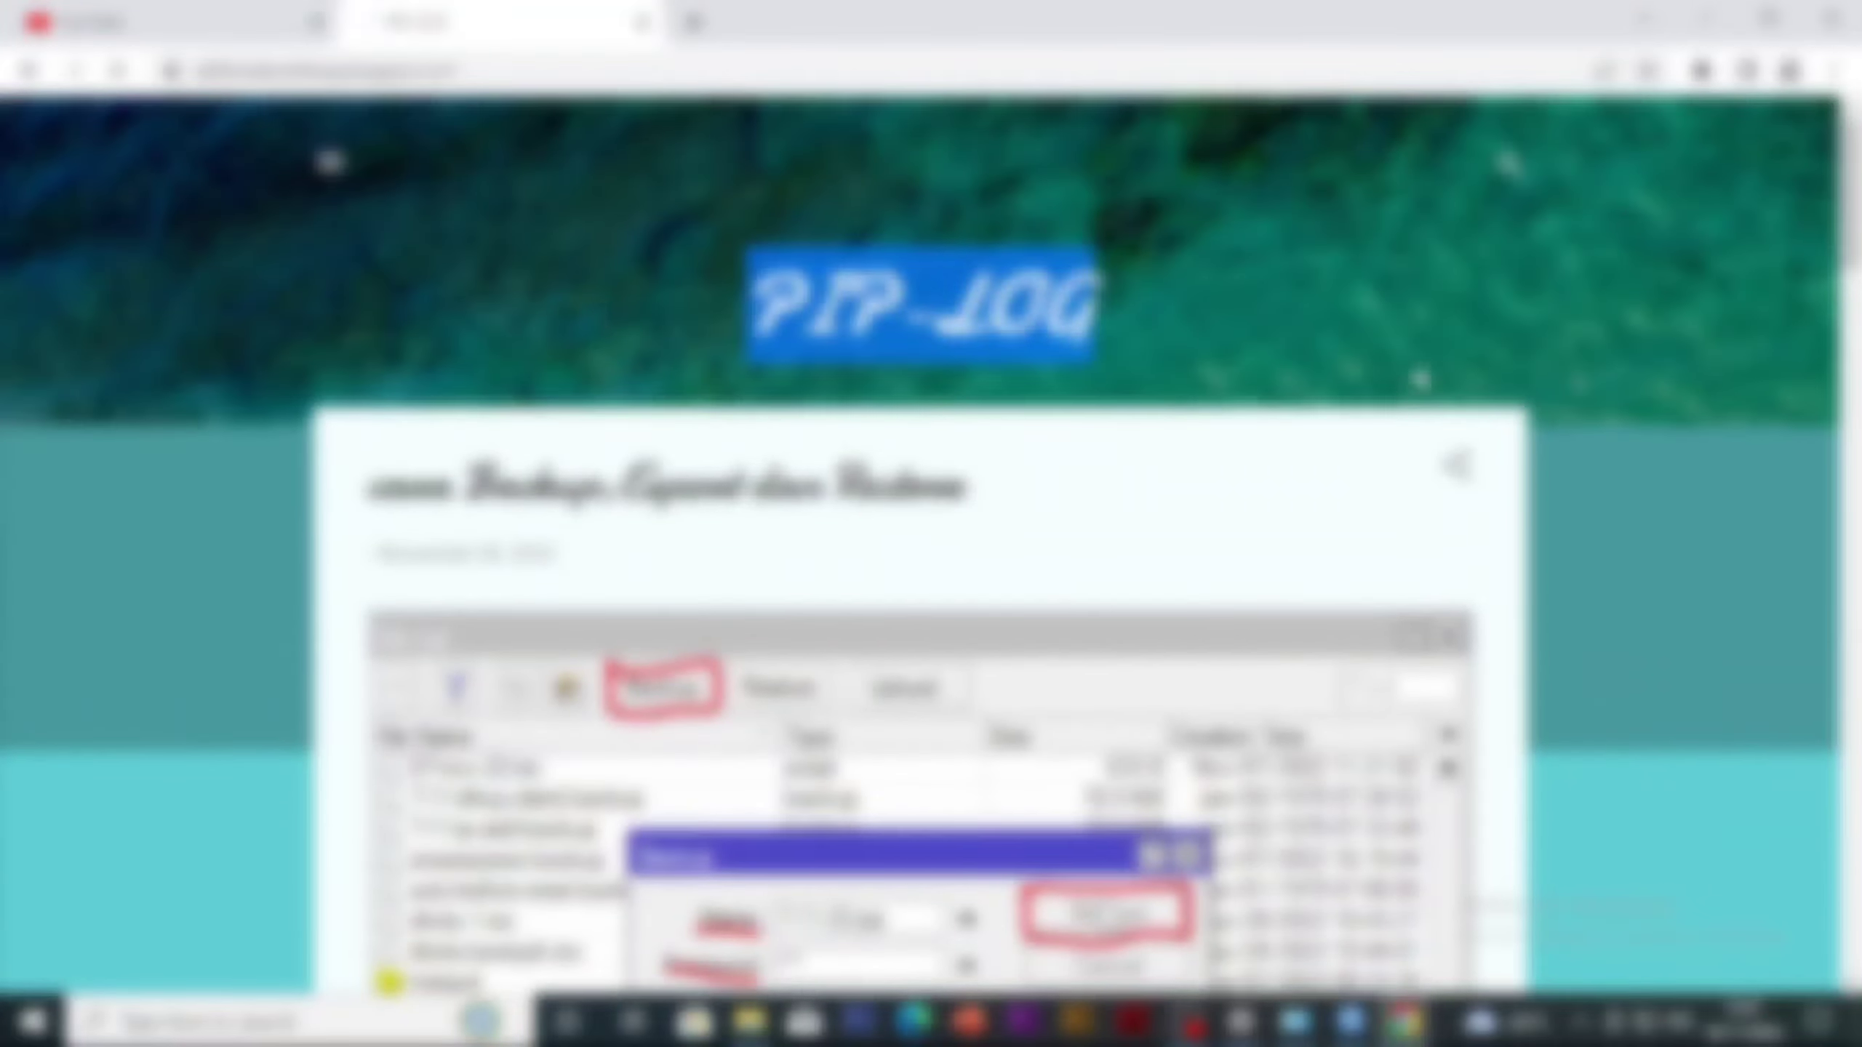
# Switch back to WinBox and start a new virtual wireless interface named wlan2-RuangKelas
pyautogui.hotkey('alt', 'Tab')
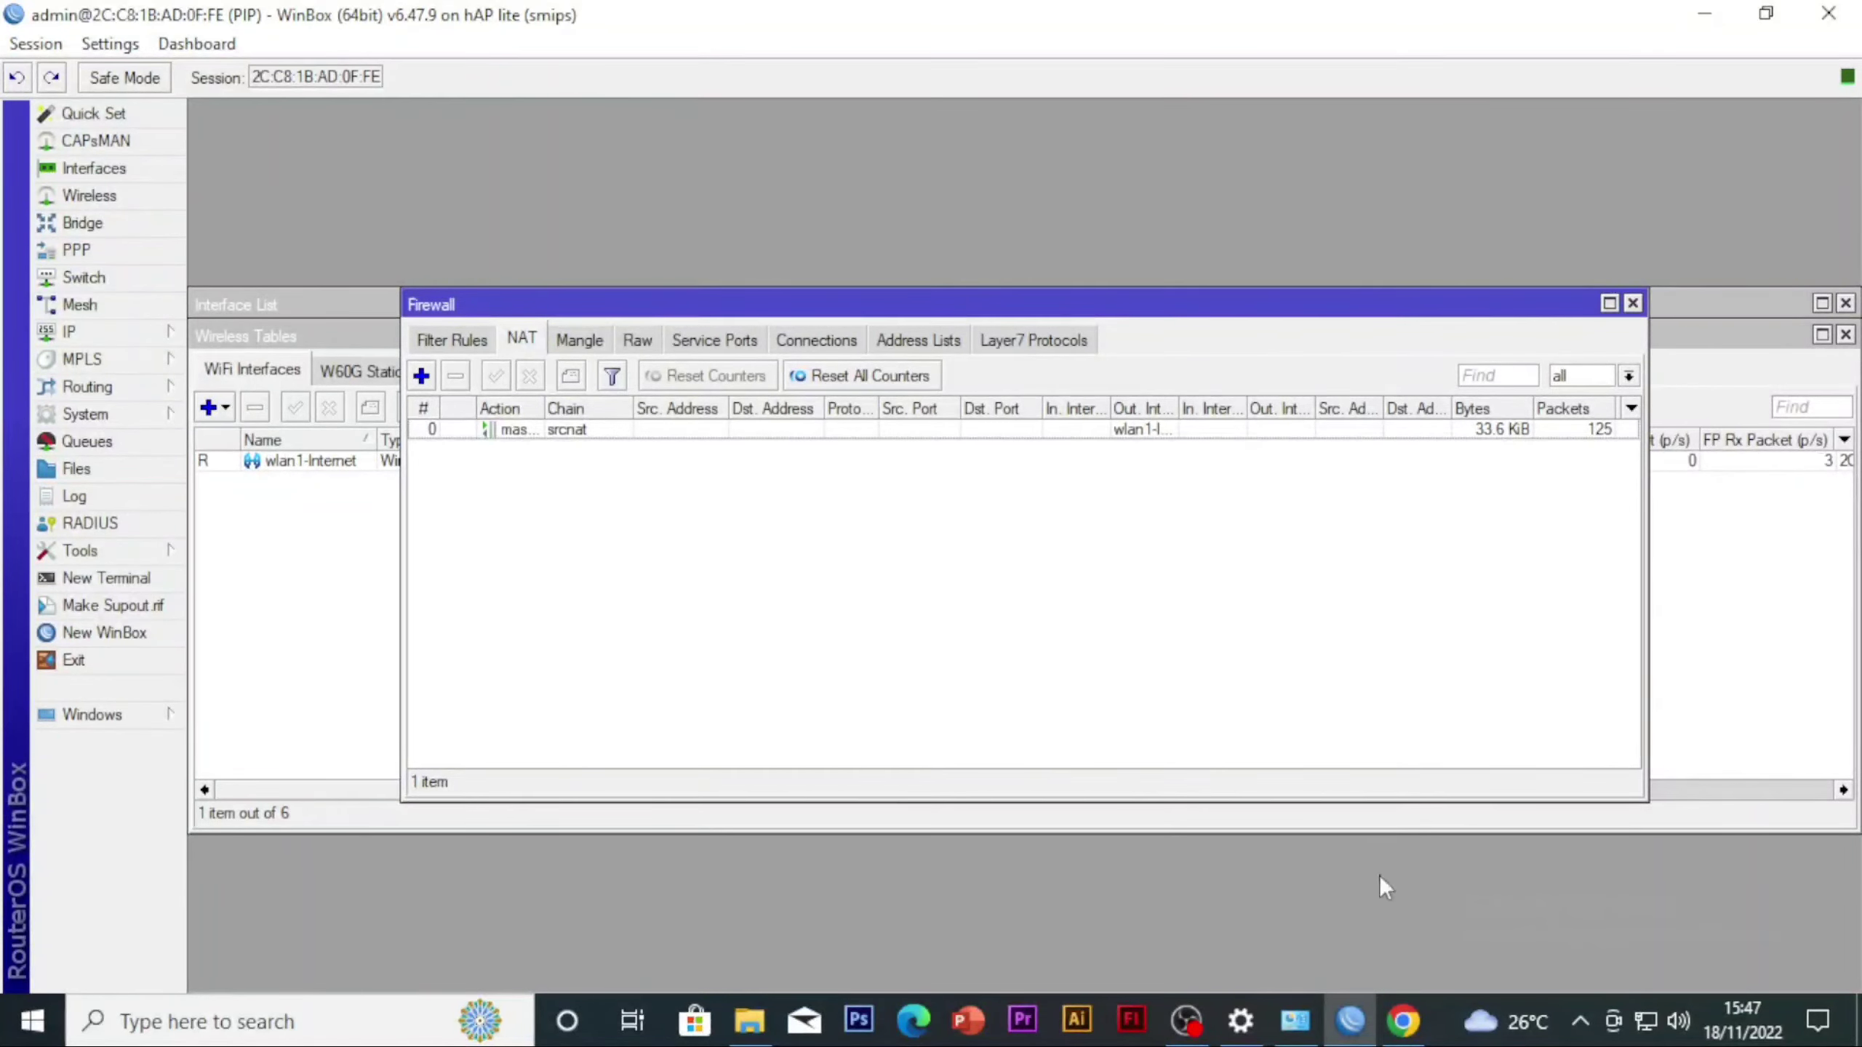
pyautogui.click(1186, 1021)
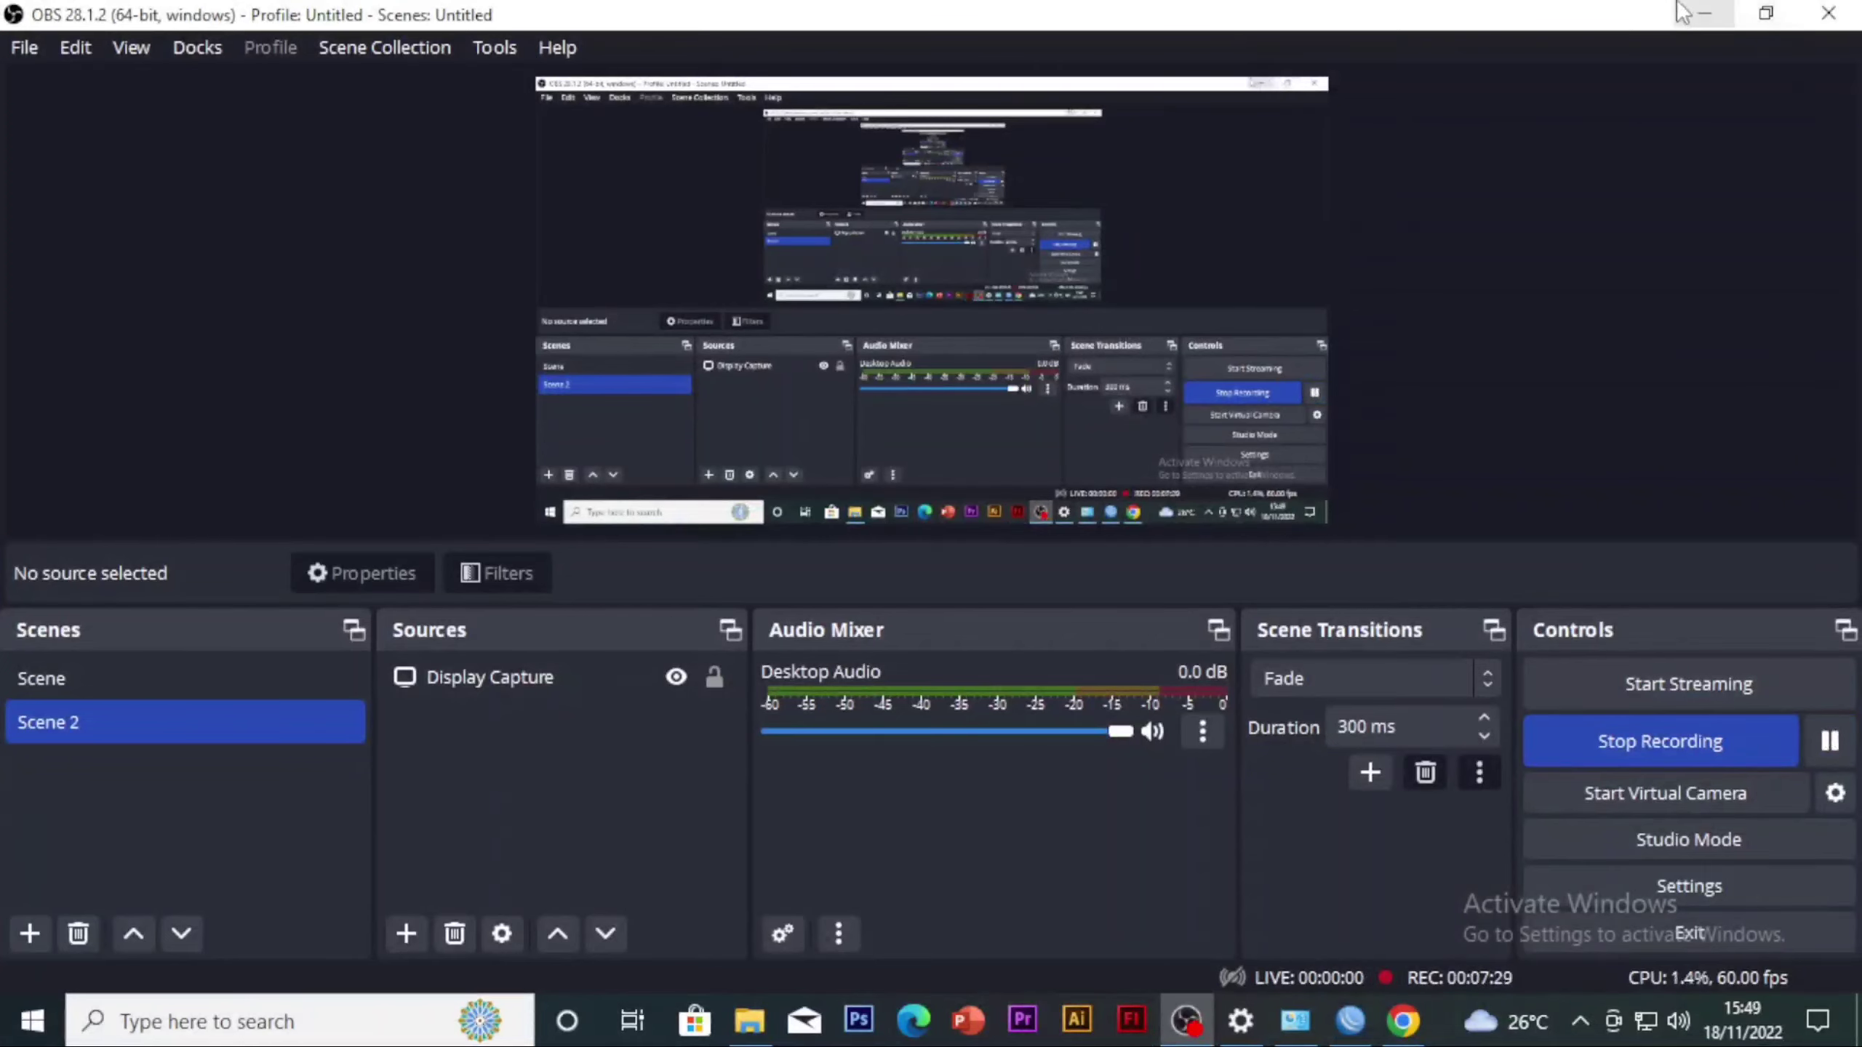
pyautogui.click(1682, 11)
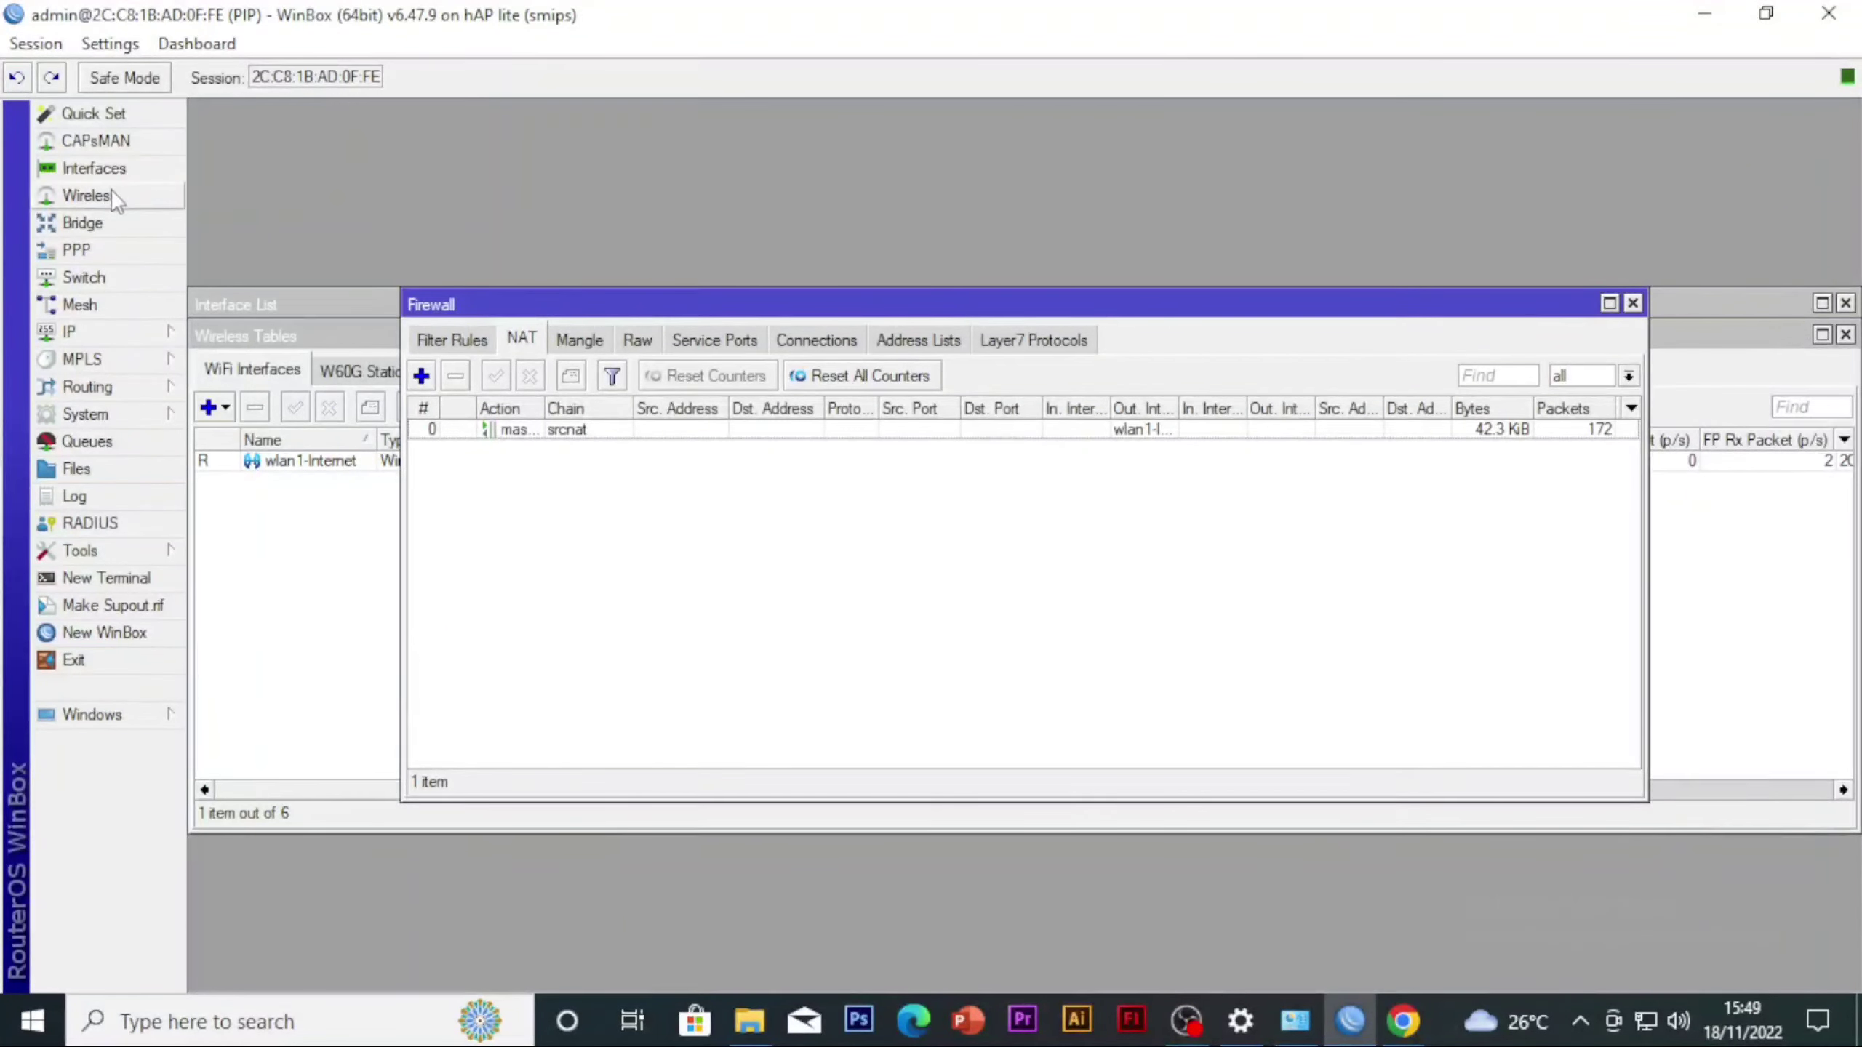
pyautogui.click(113, 198)
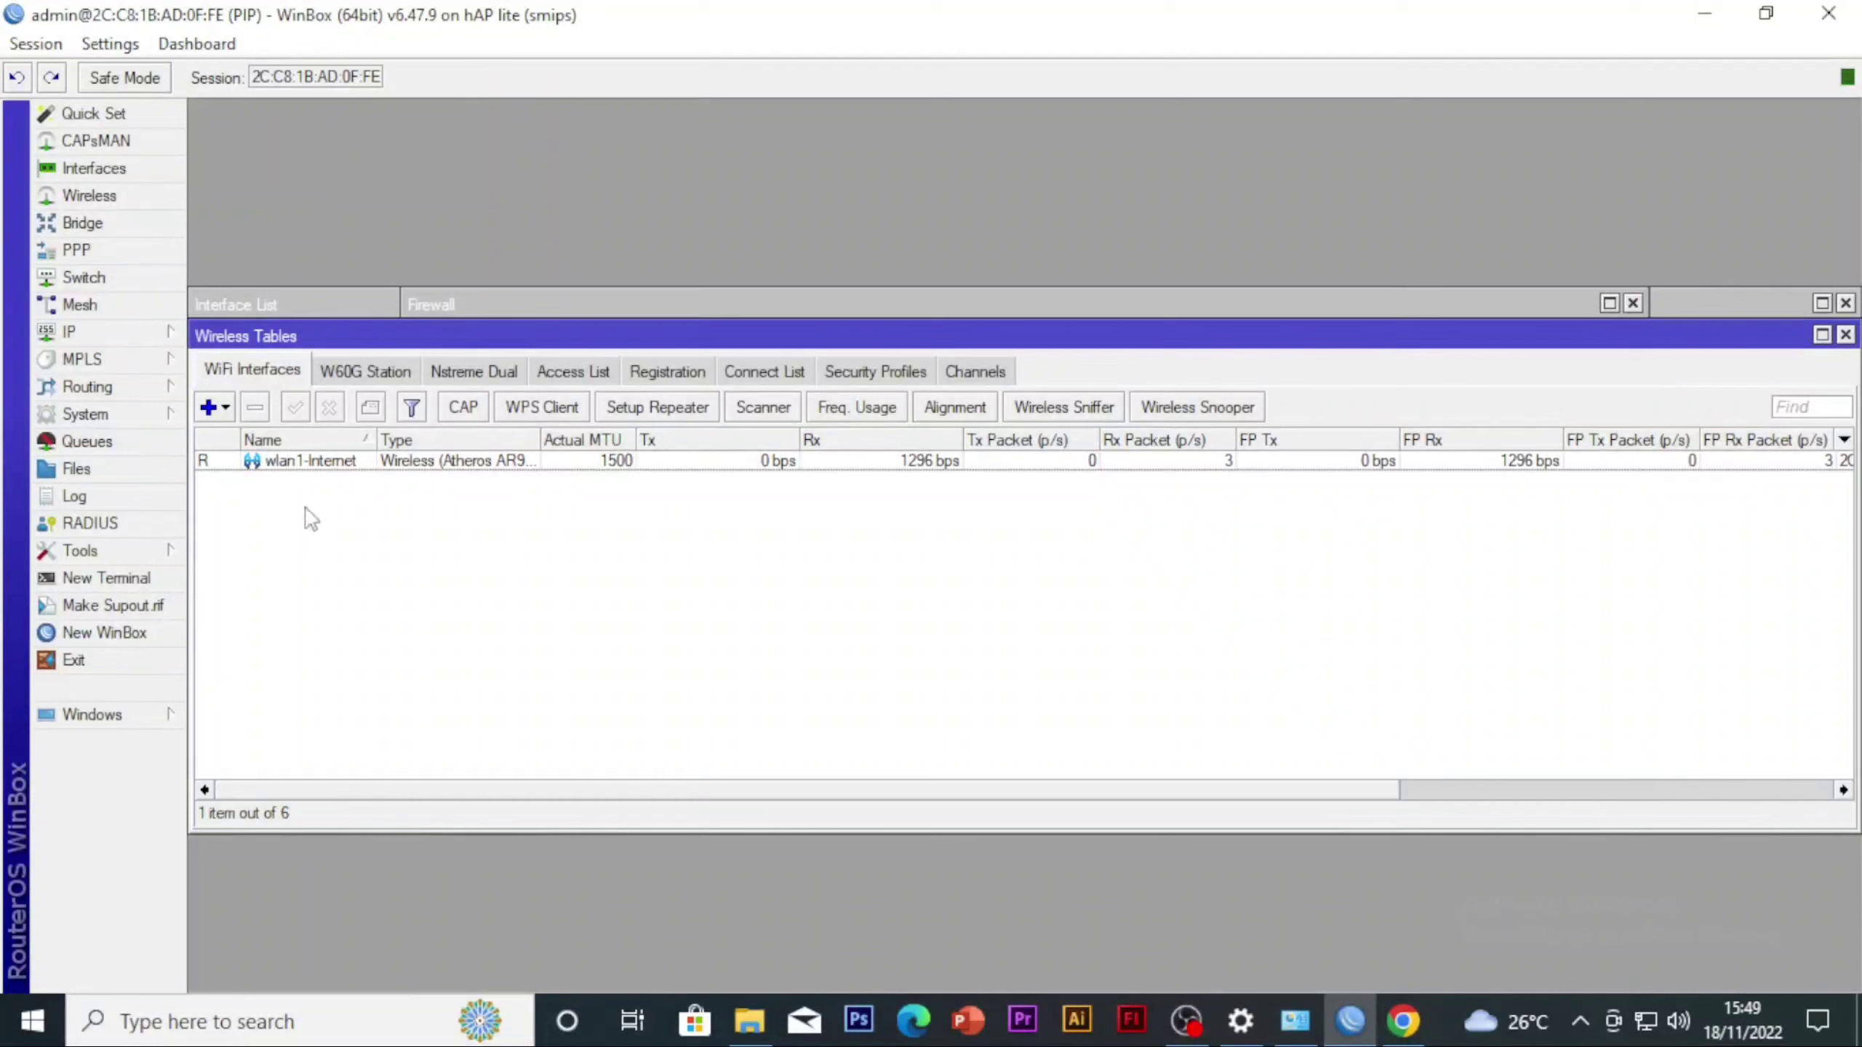
pyautogui.click(225, 407)
pyautogui.click(258, 447)
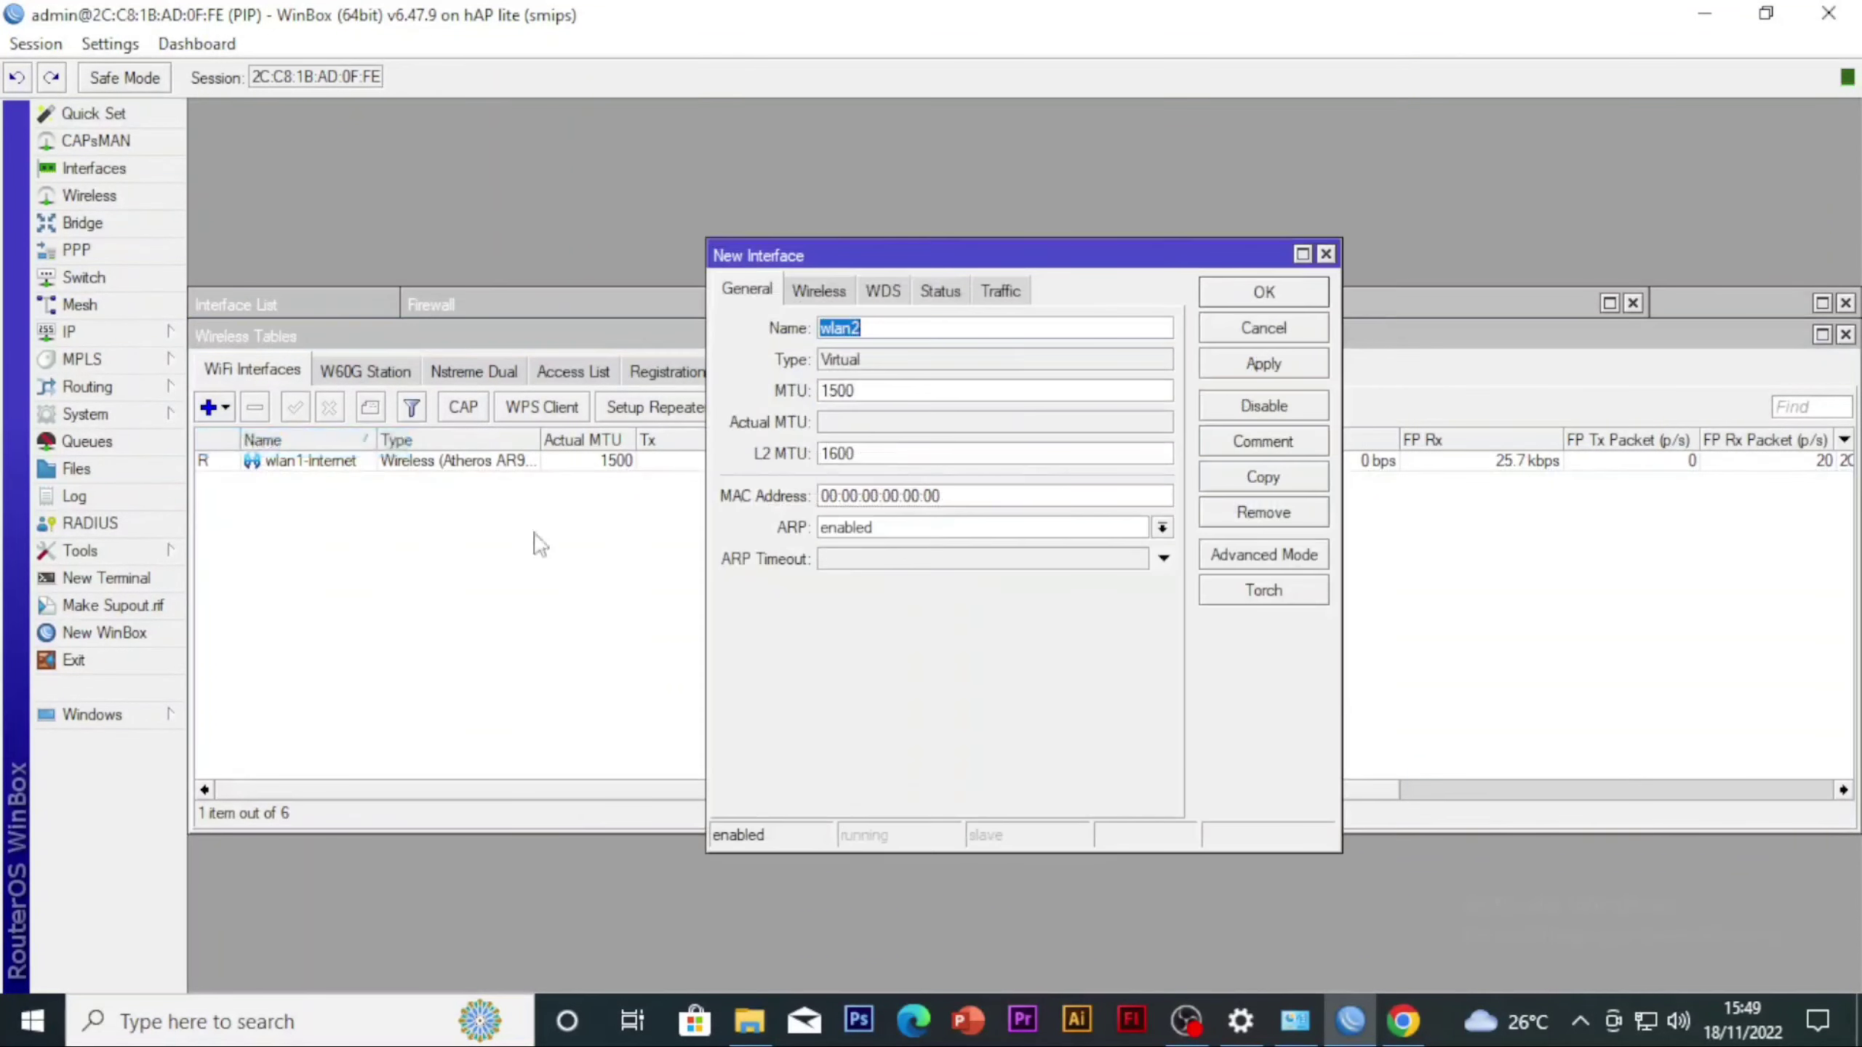
pyautogui.click(923, 328)
pyautogui.write('-Ruang')
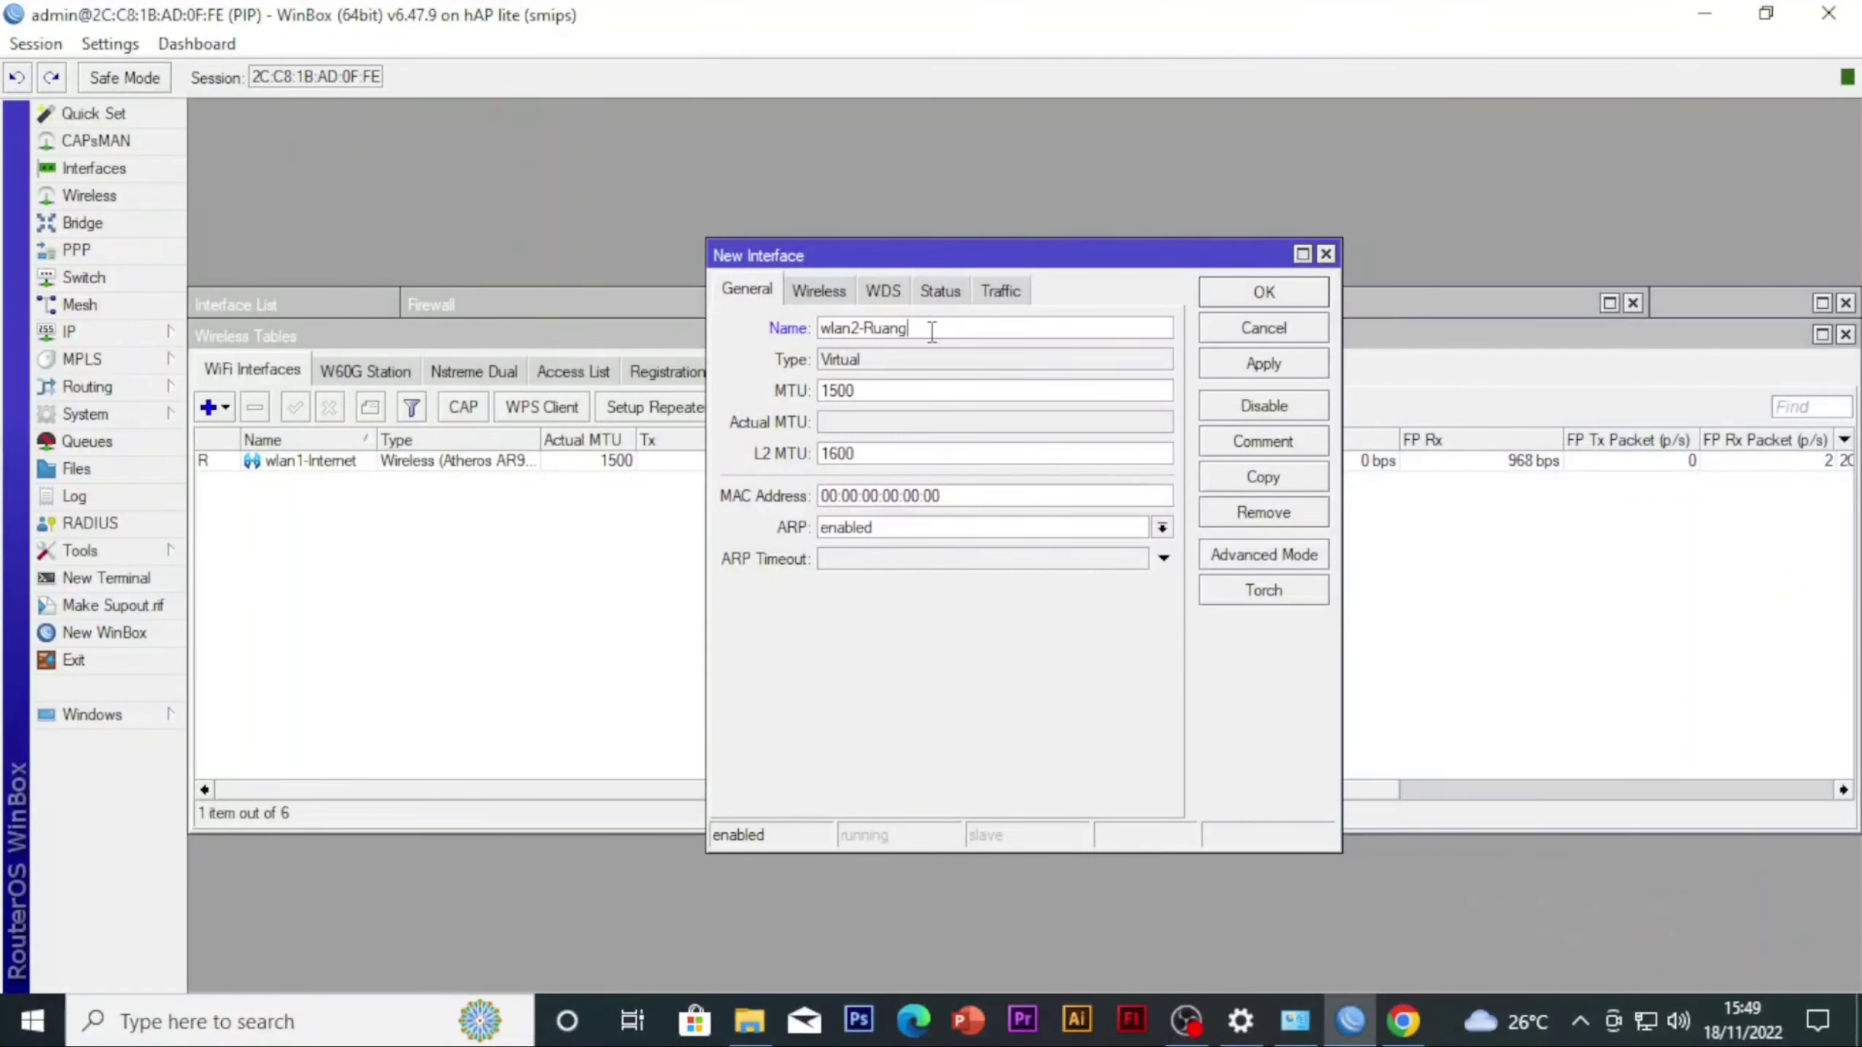
pyautogui.write('Kelas')
# Set the new virtual interface's SSID to RuangKELAS-PIP, keeping mode ap bridge and master interface wlan1-Internet, and save it
pyautogui.click(836, 290)
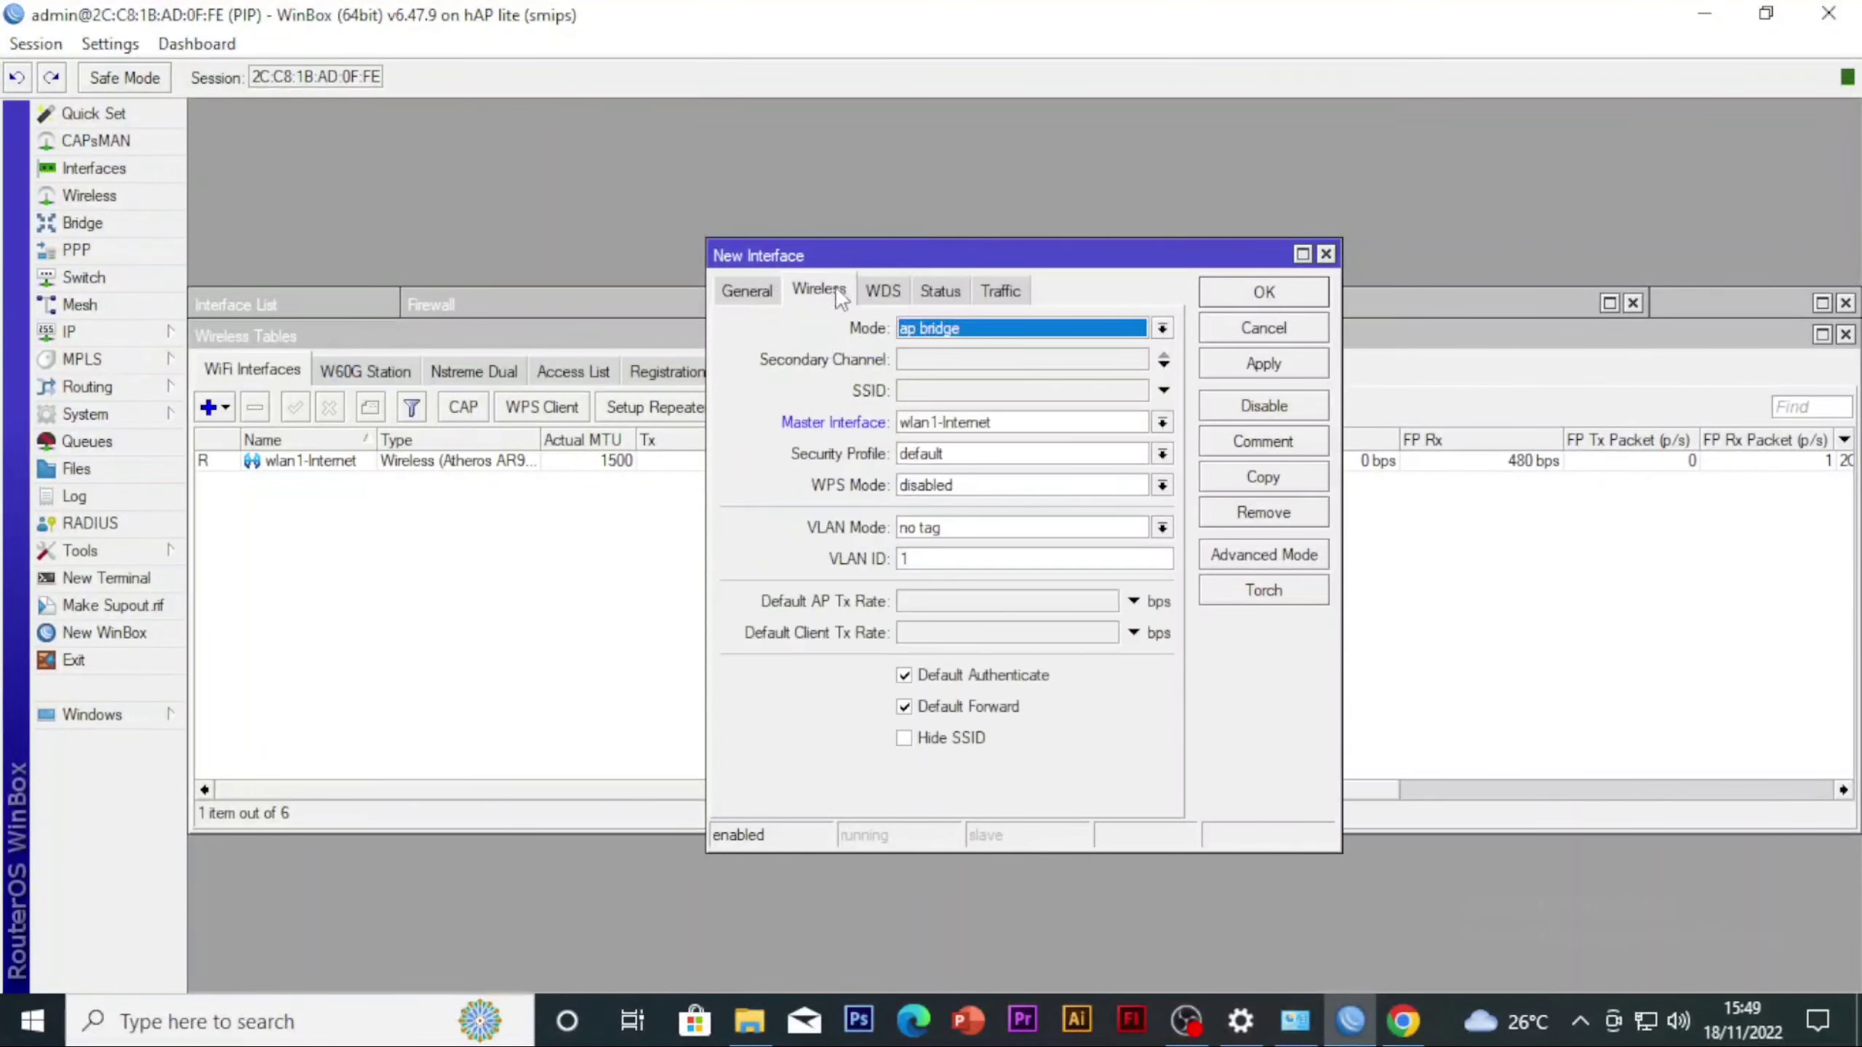
pyautogui.click(927, 334)
pyautogui.click(950, 364)
pyautogui.click(977, 392)
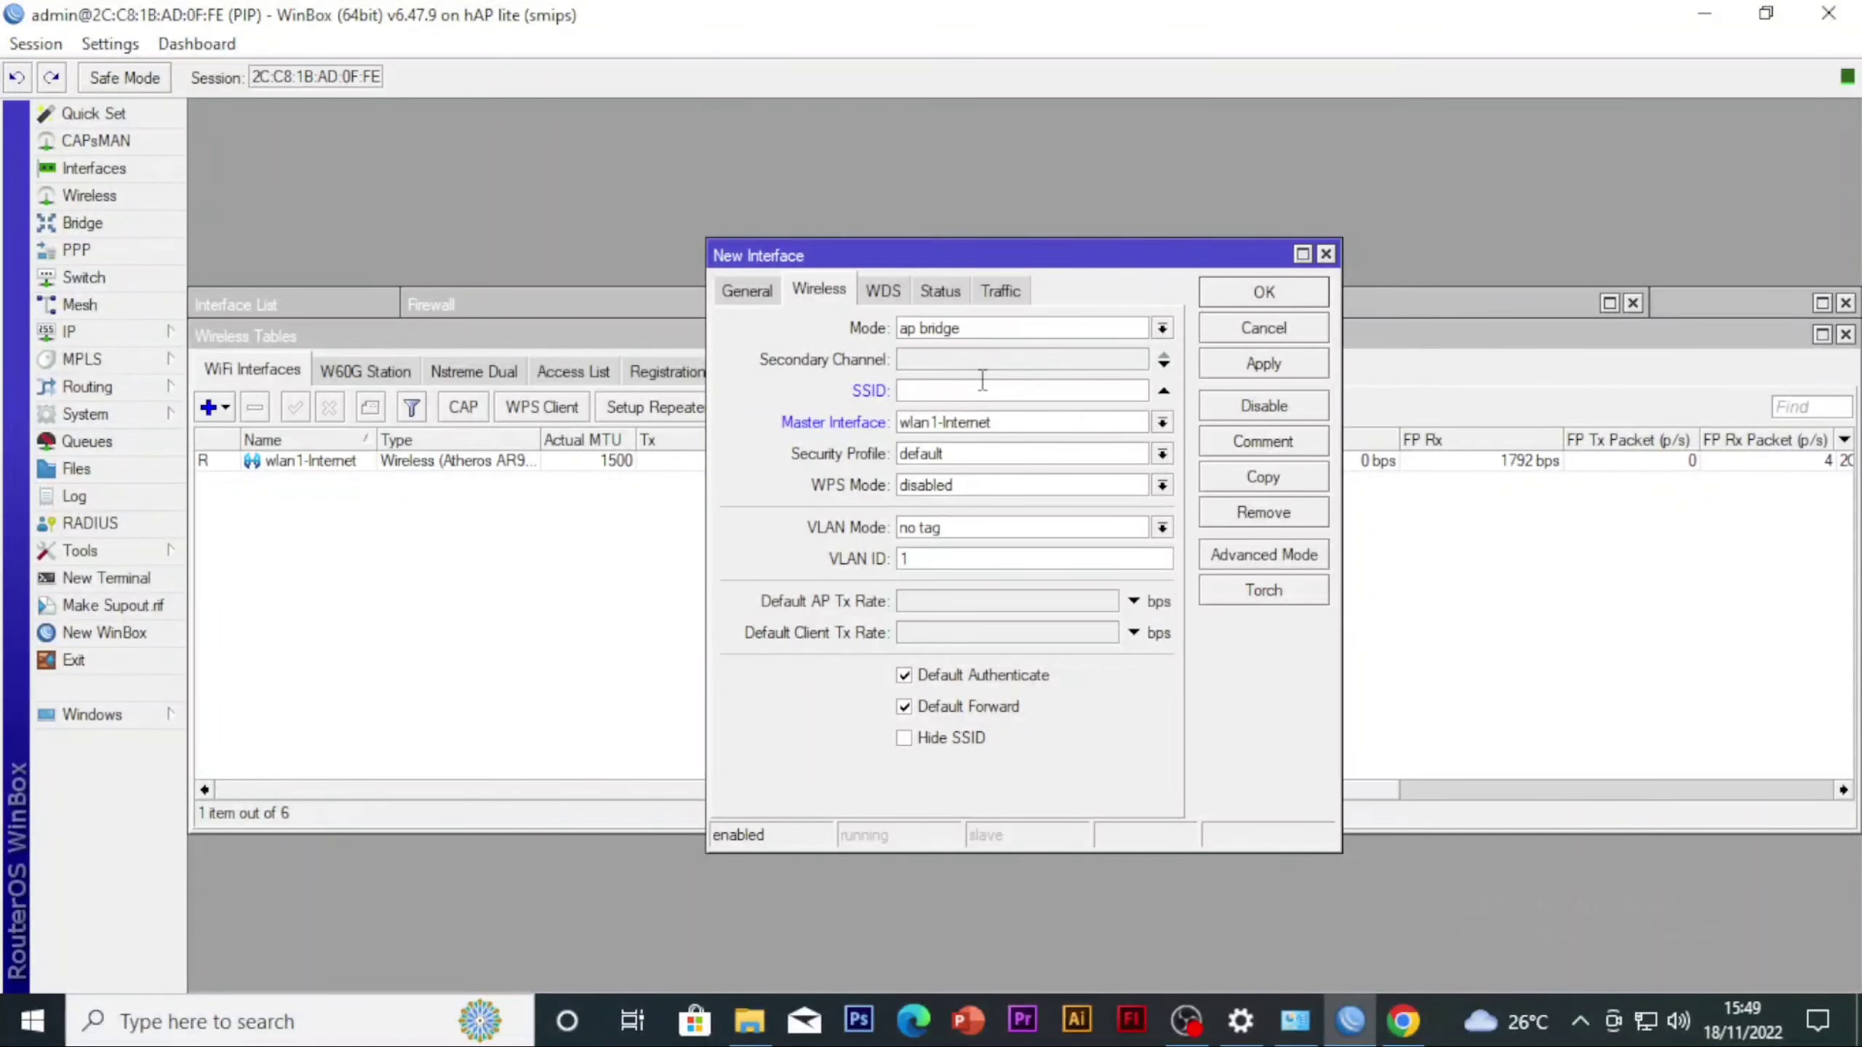
pyautogui.write('RU')
pyautogui.write('angKELAS-PIP')
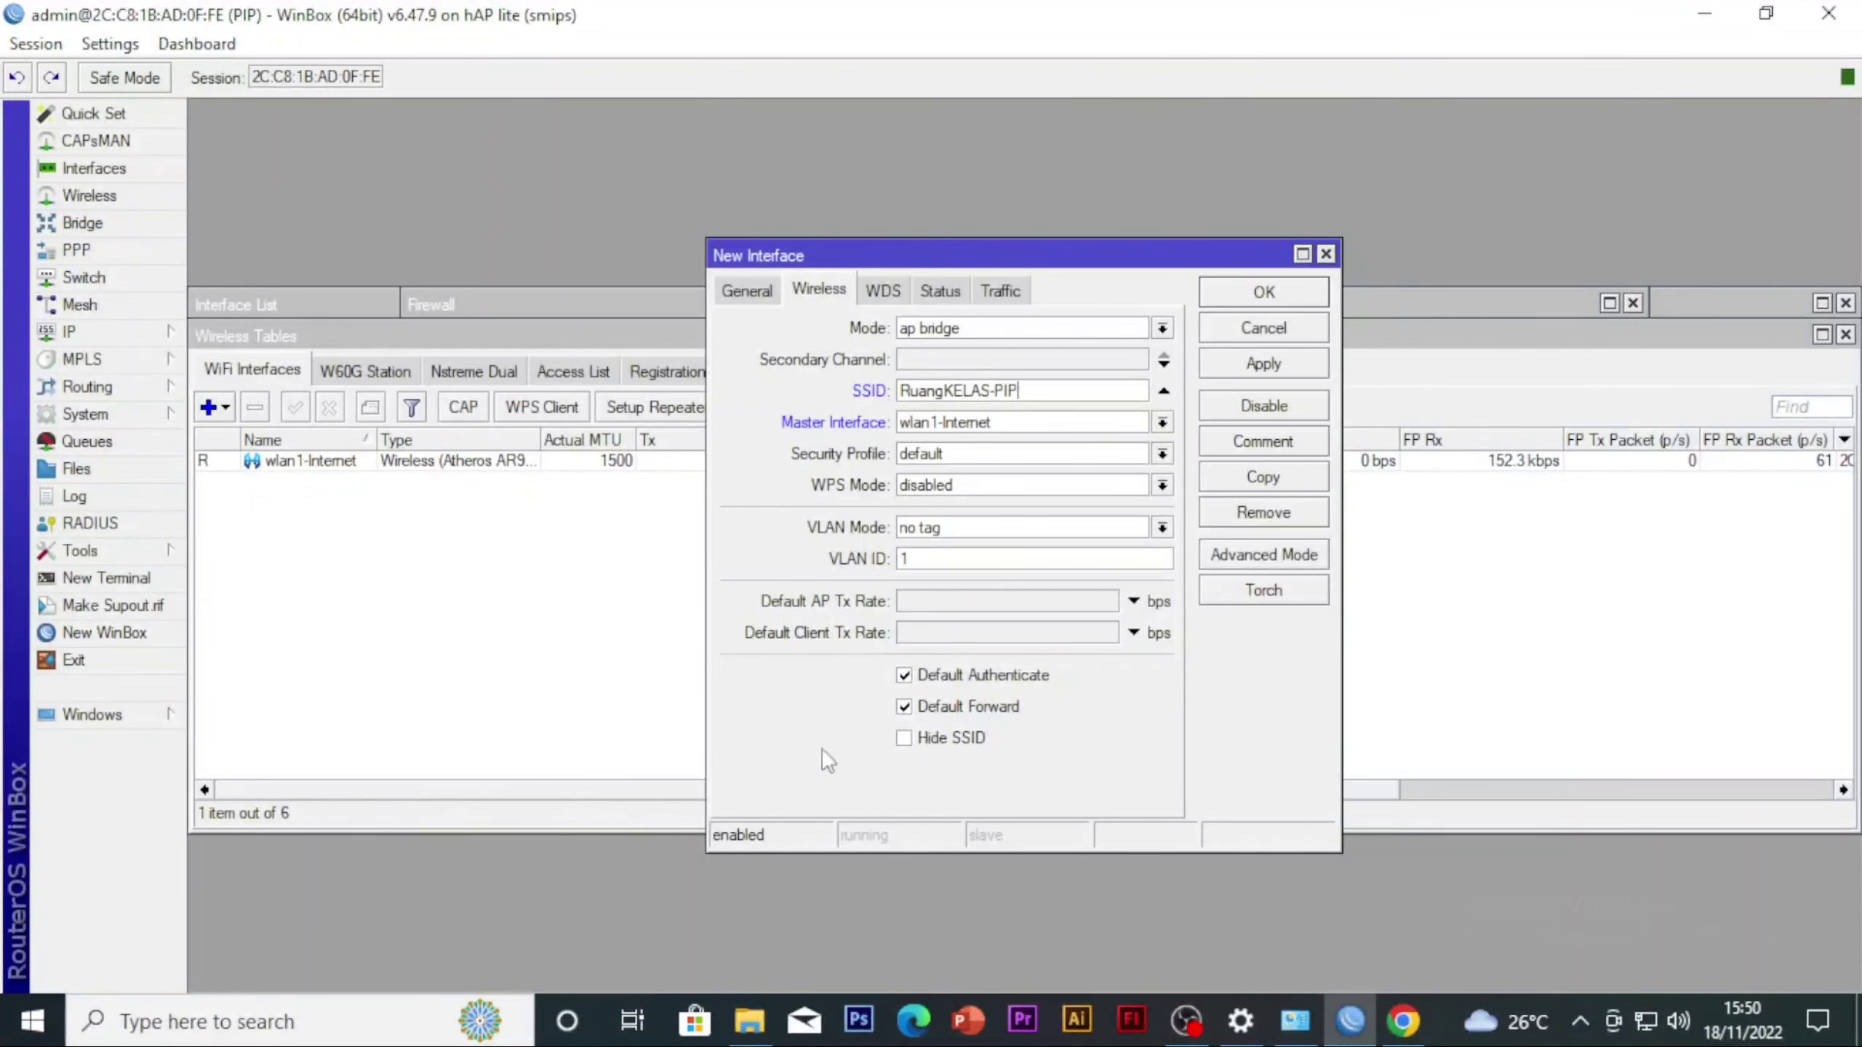
pyautogui.click(1264, 366)
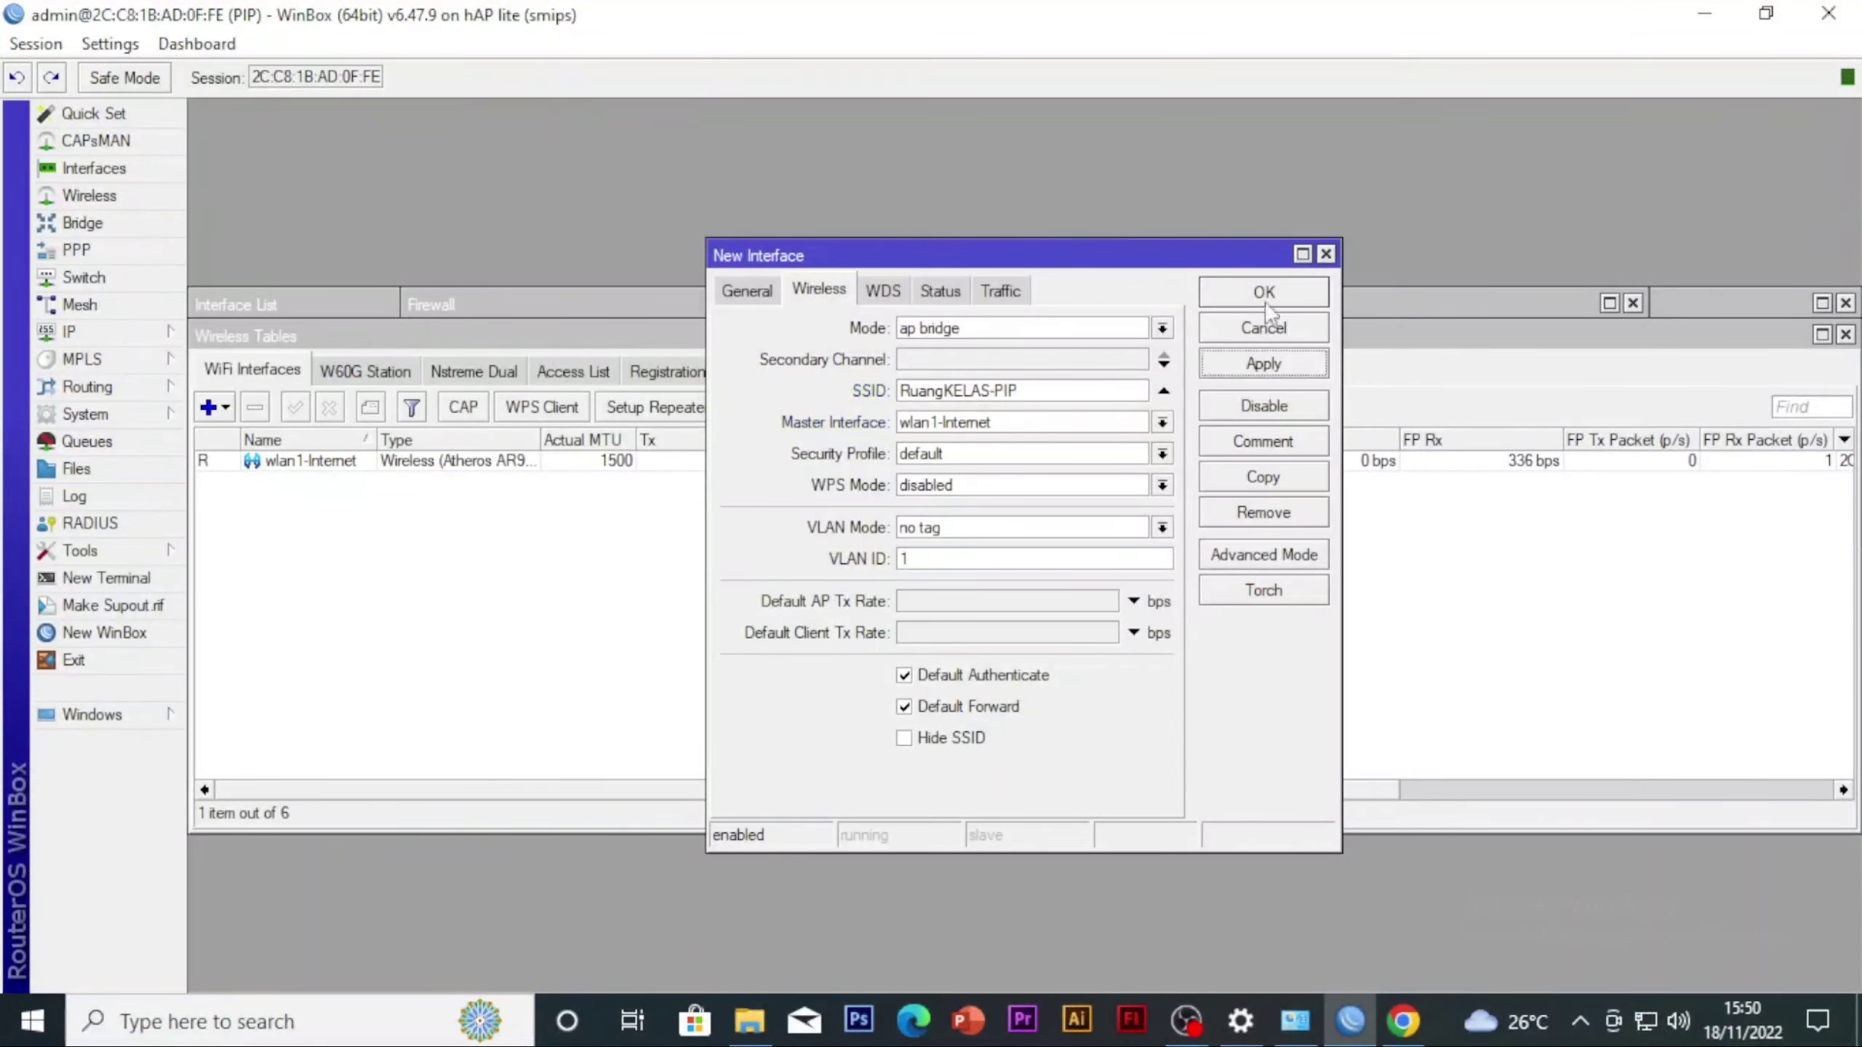
pyautogui.click(1264, 293)
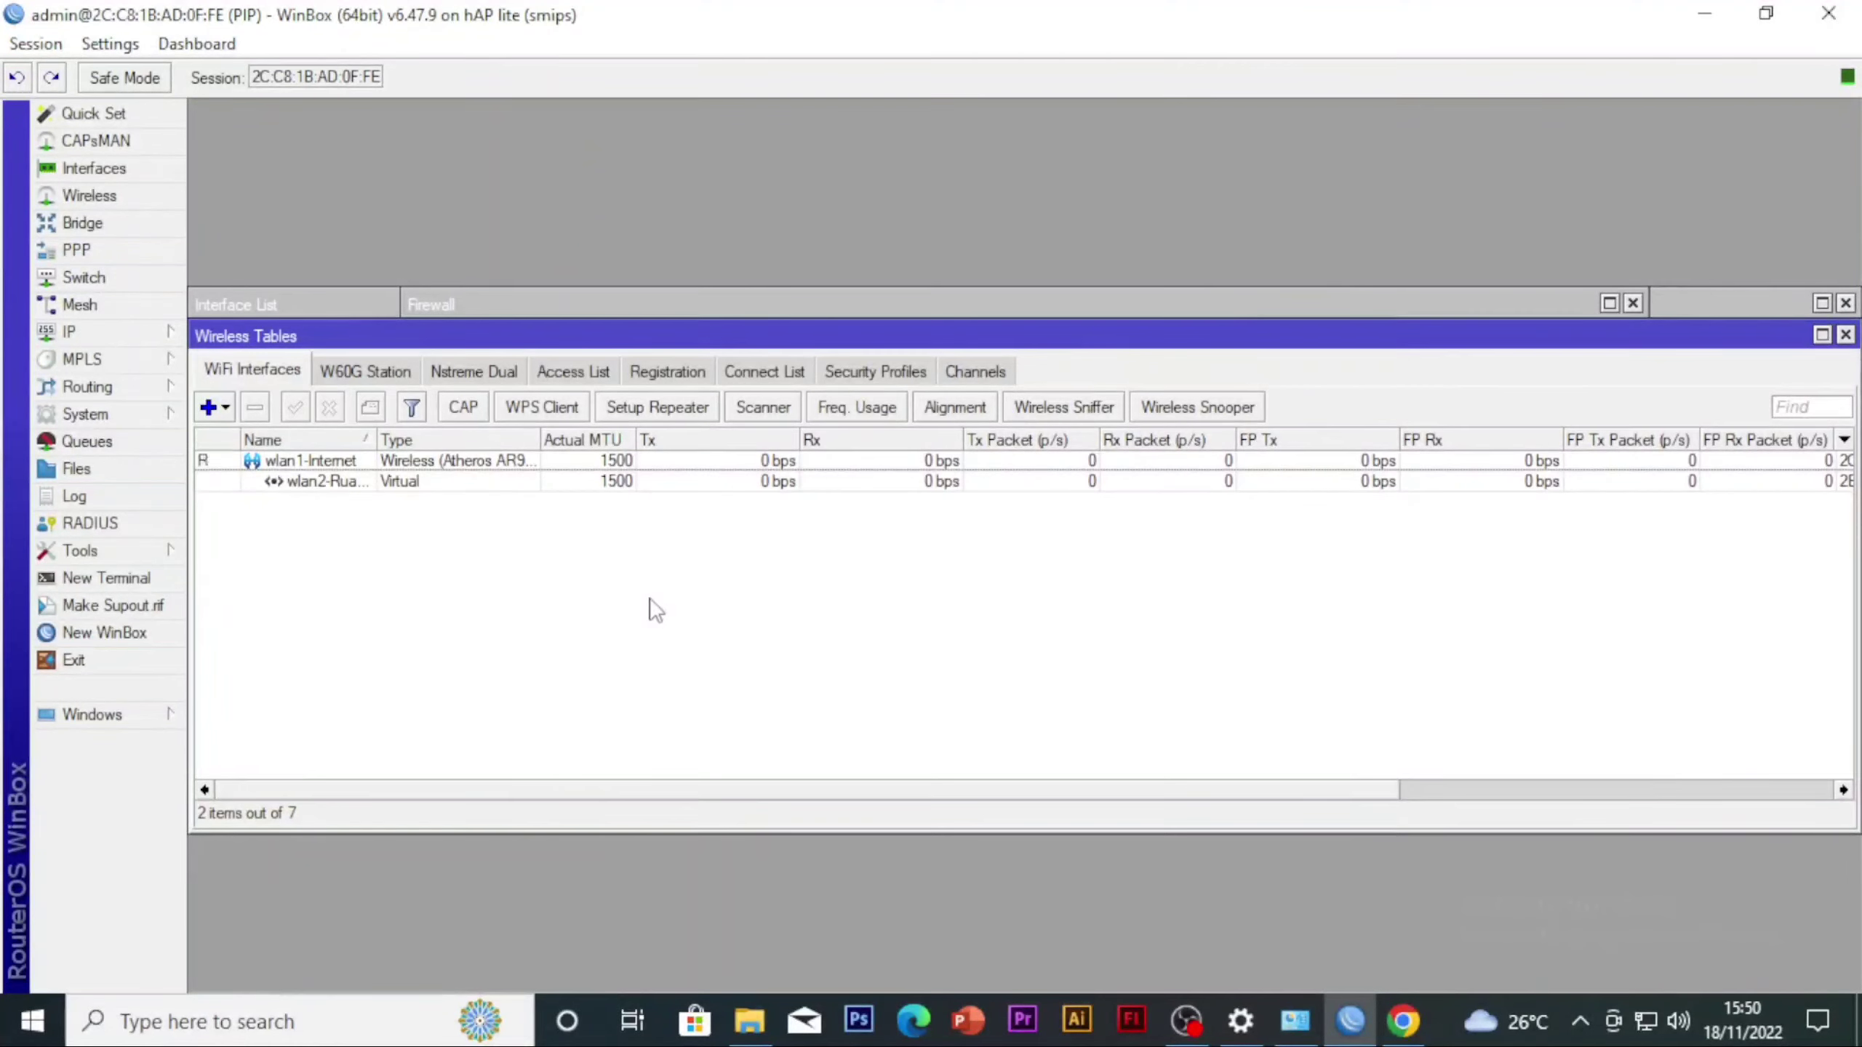
pyautogui.click(91, 331)
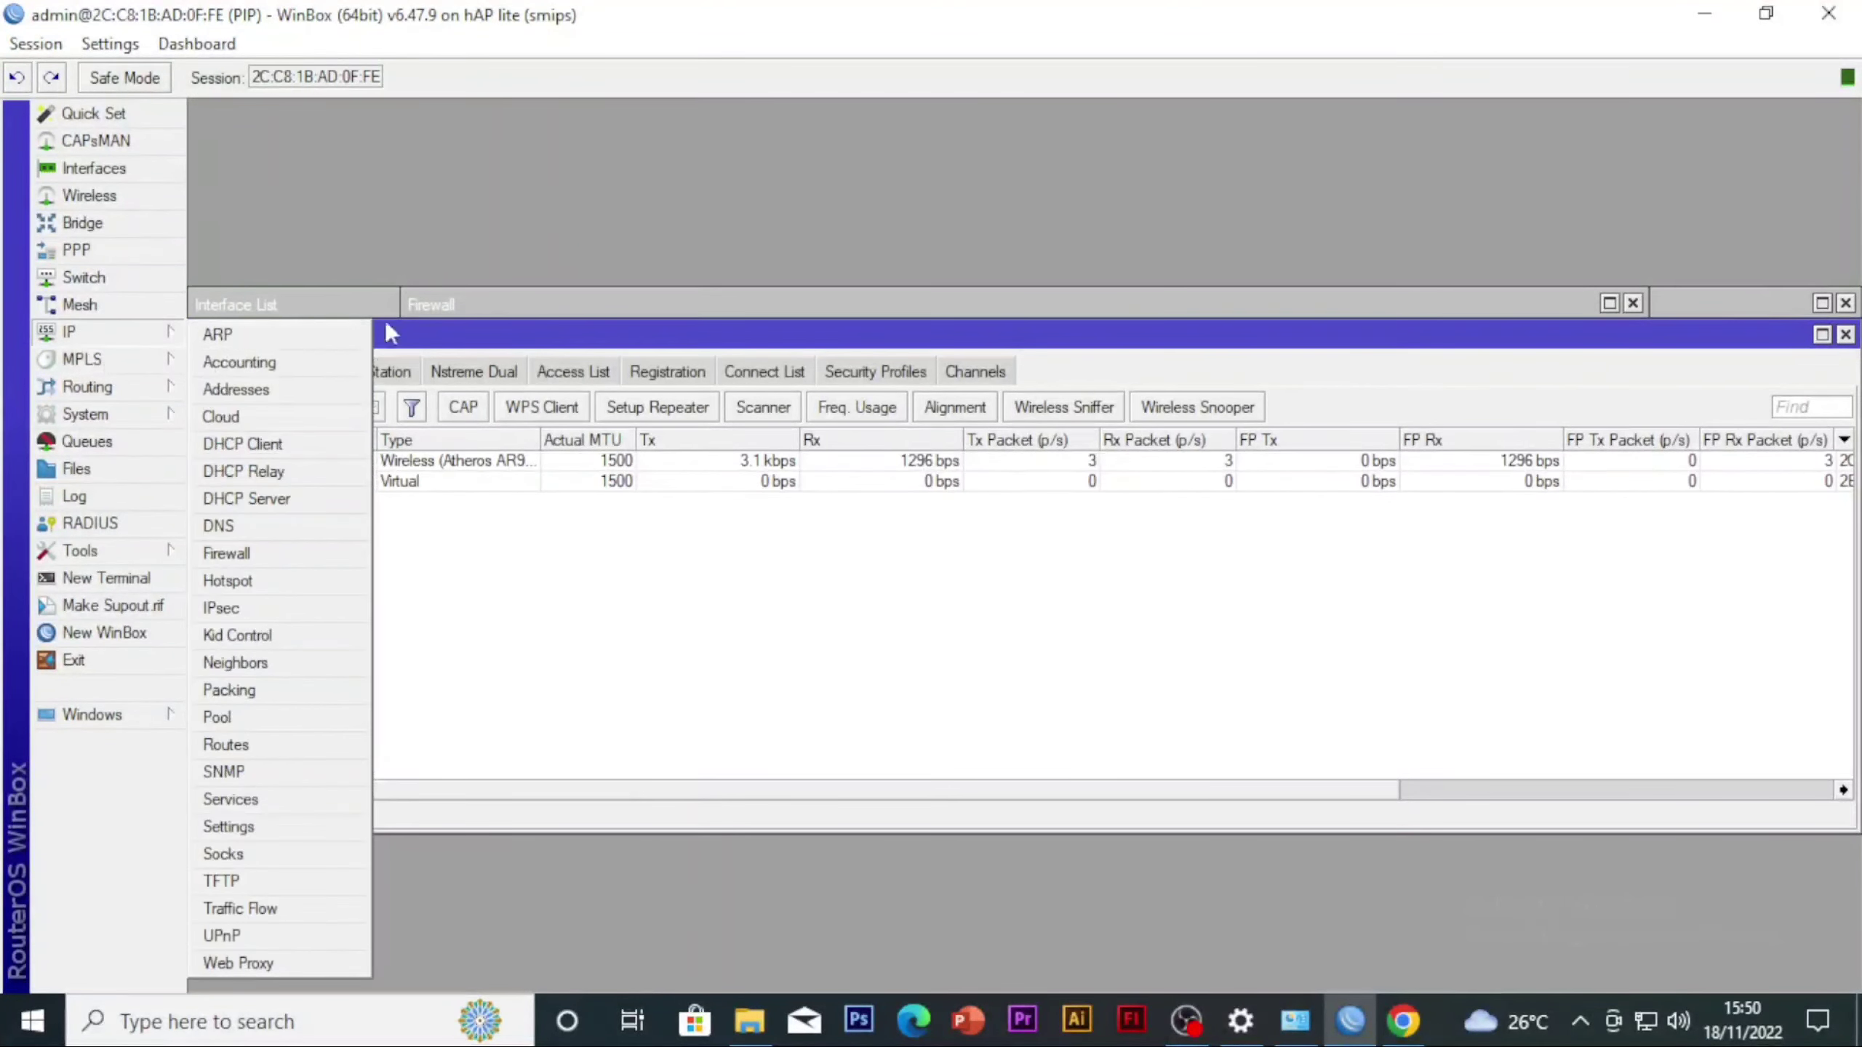
pyautogui.click(235, 389)
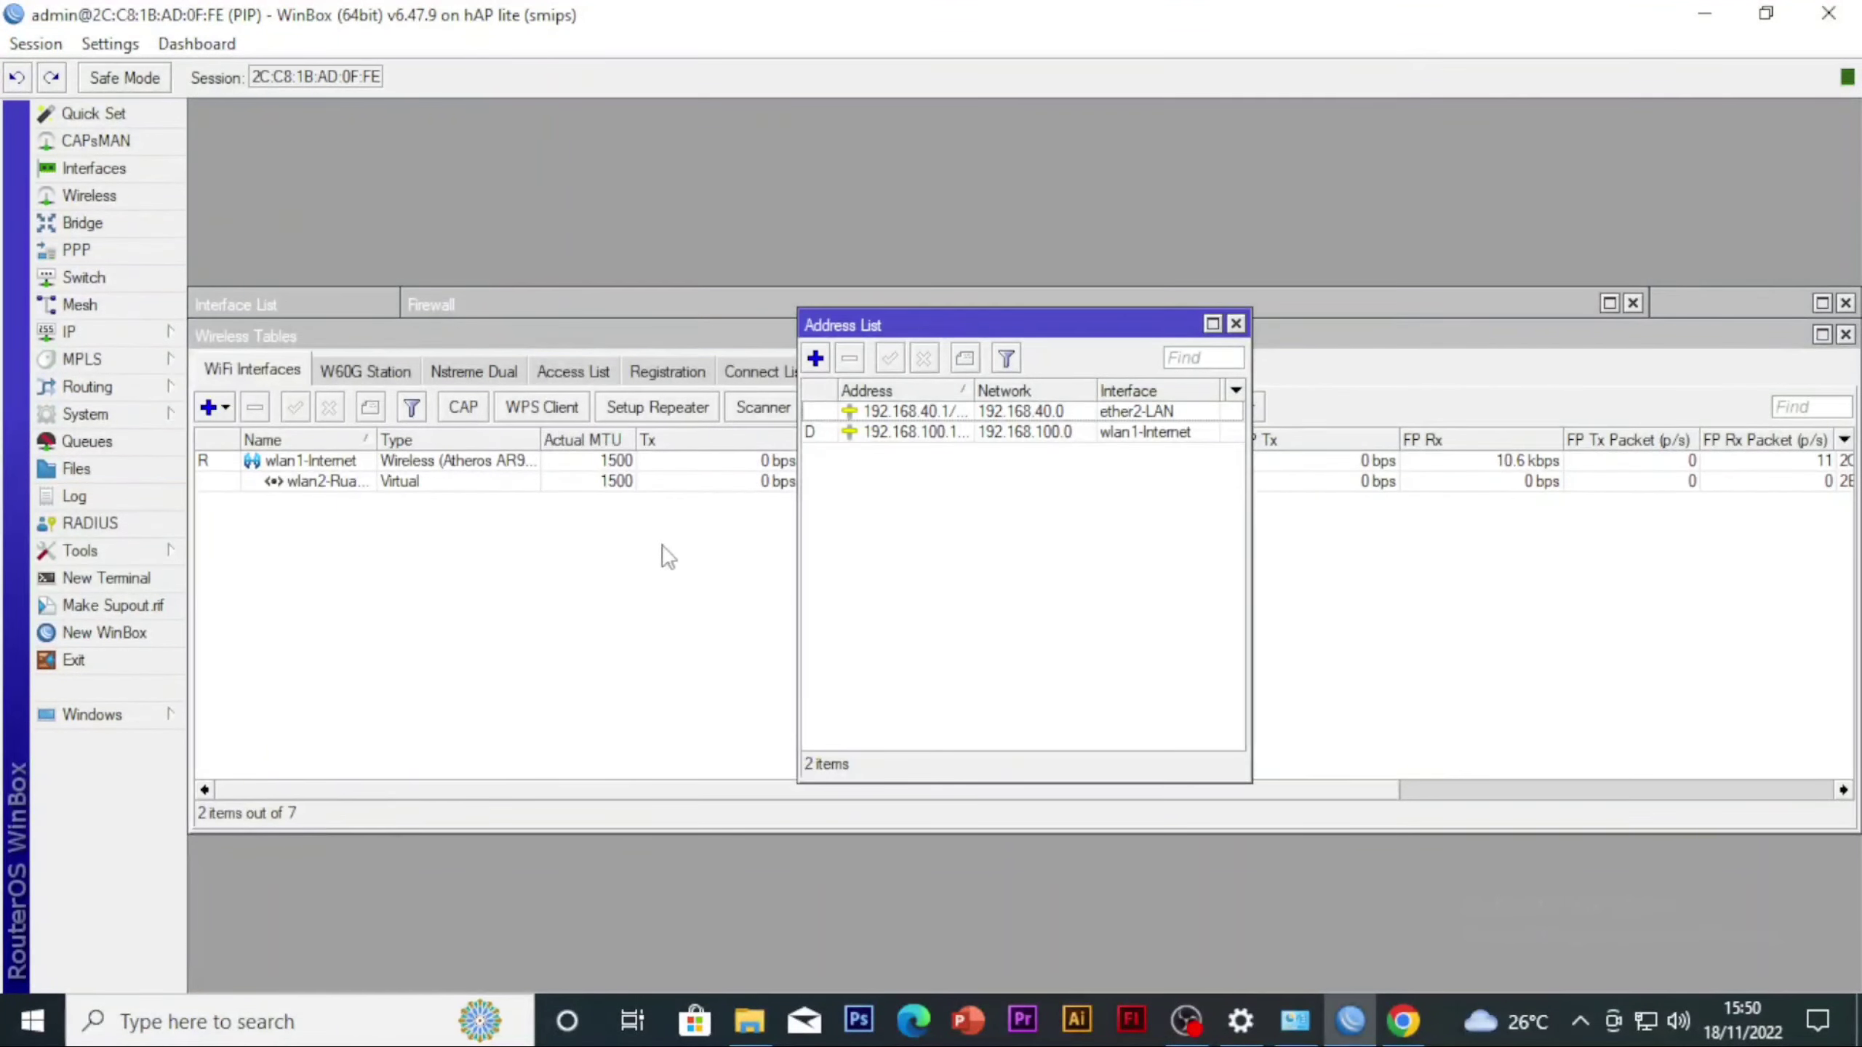
pyautogui.click(715, 678)
pyautogui.click(91, 332)
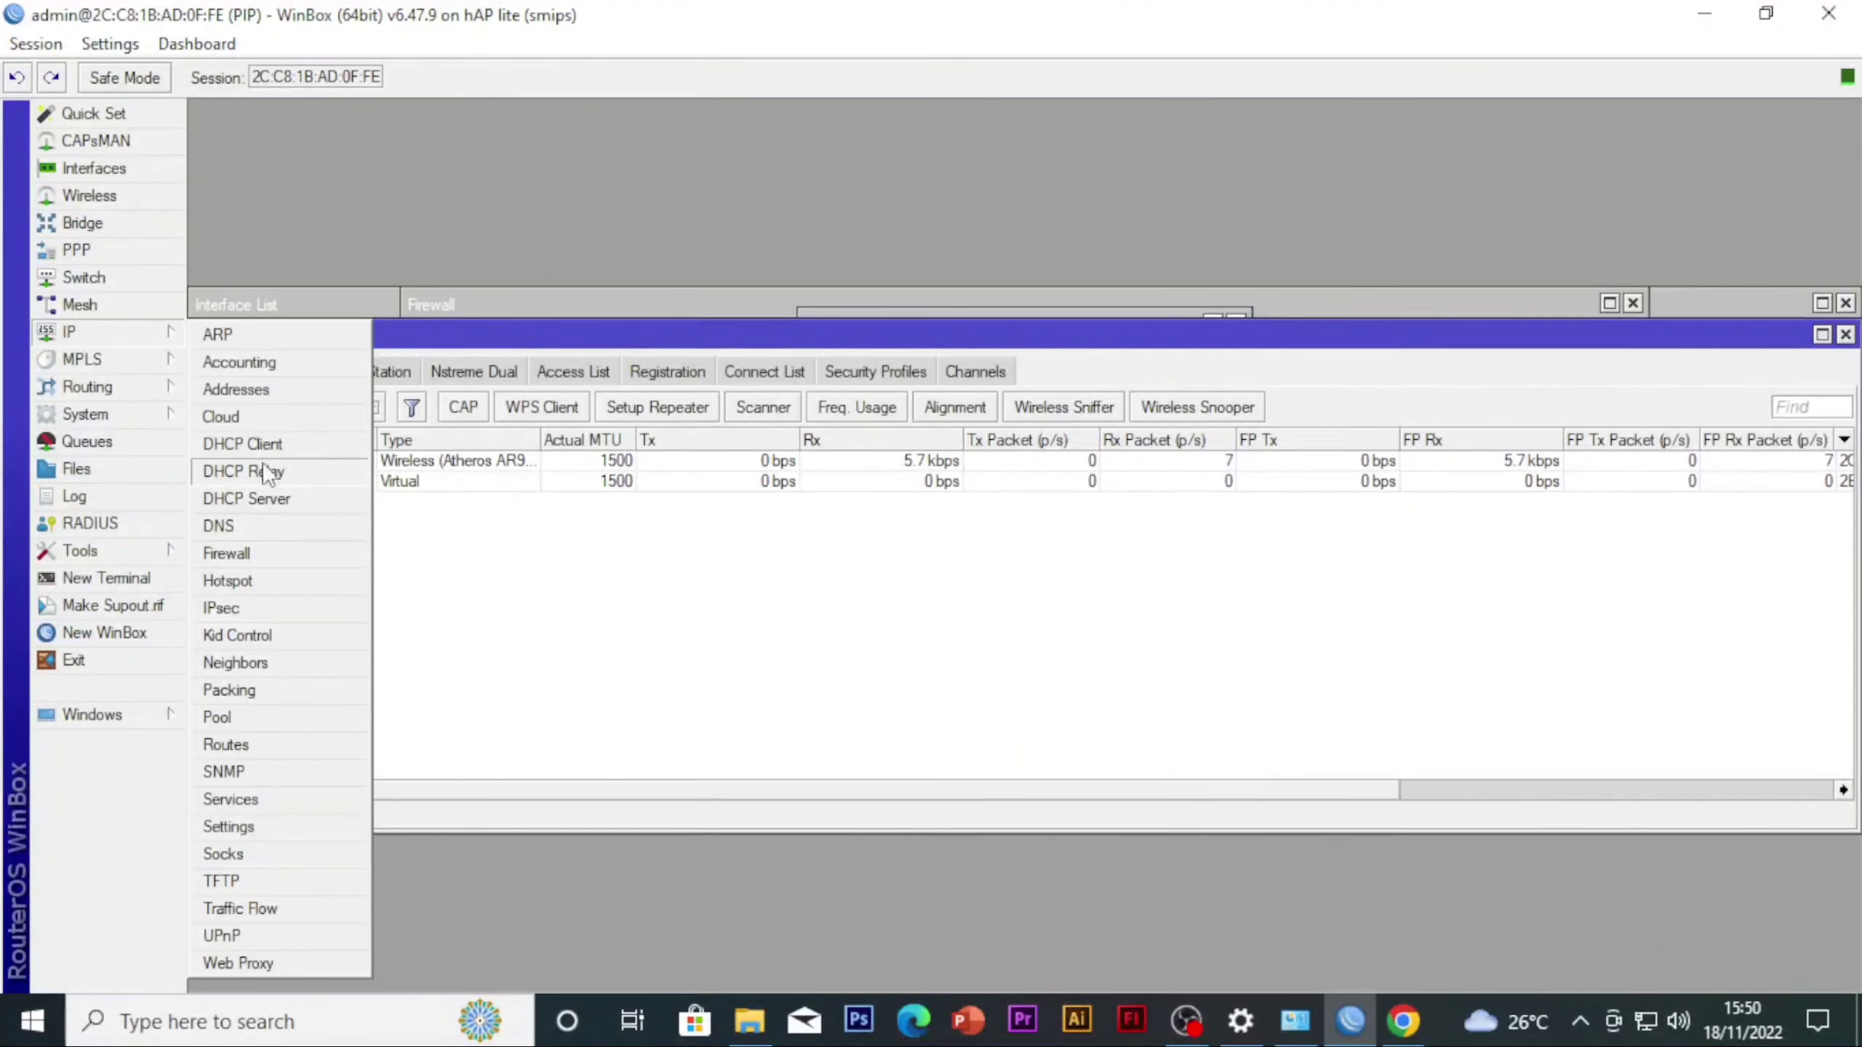
pyautogui.click(247, 498)
pyautogui.click(473, 375)
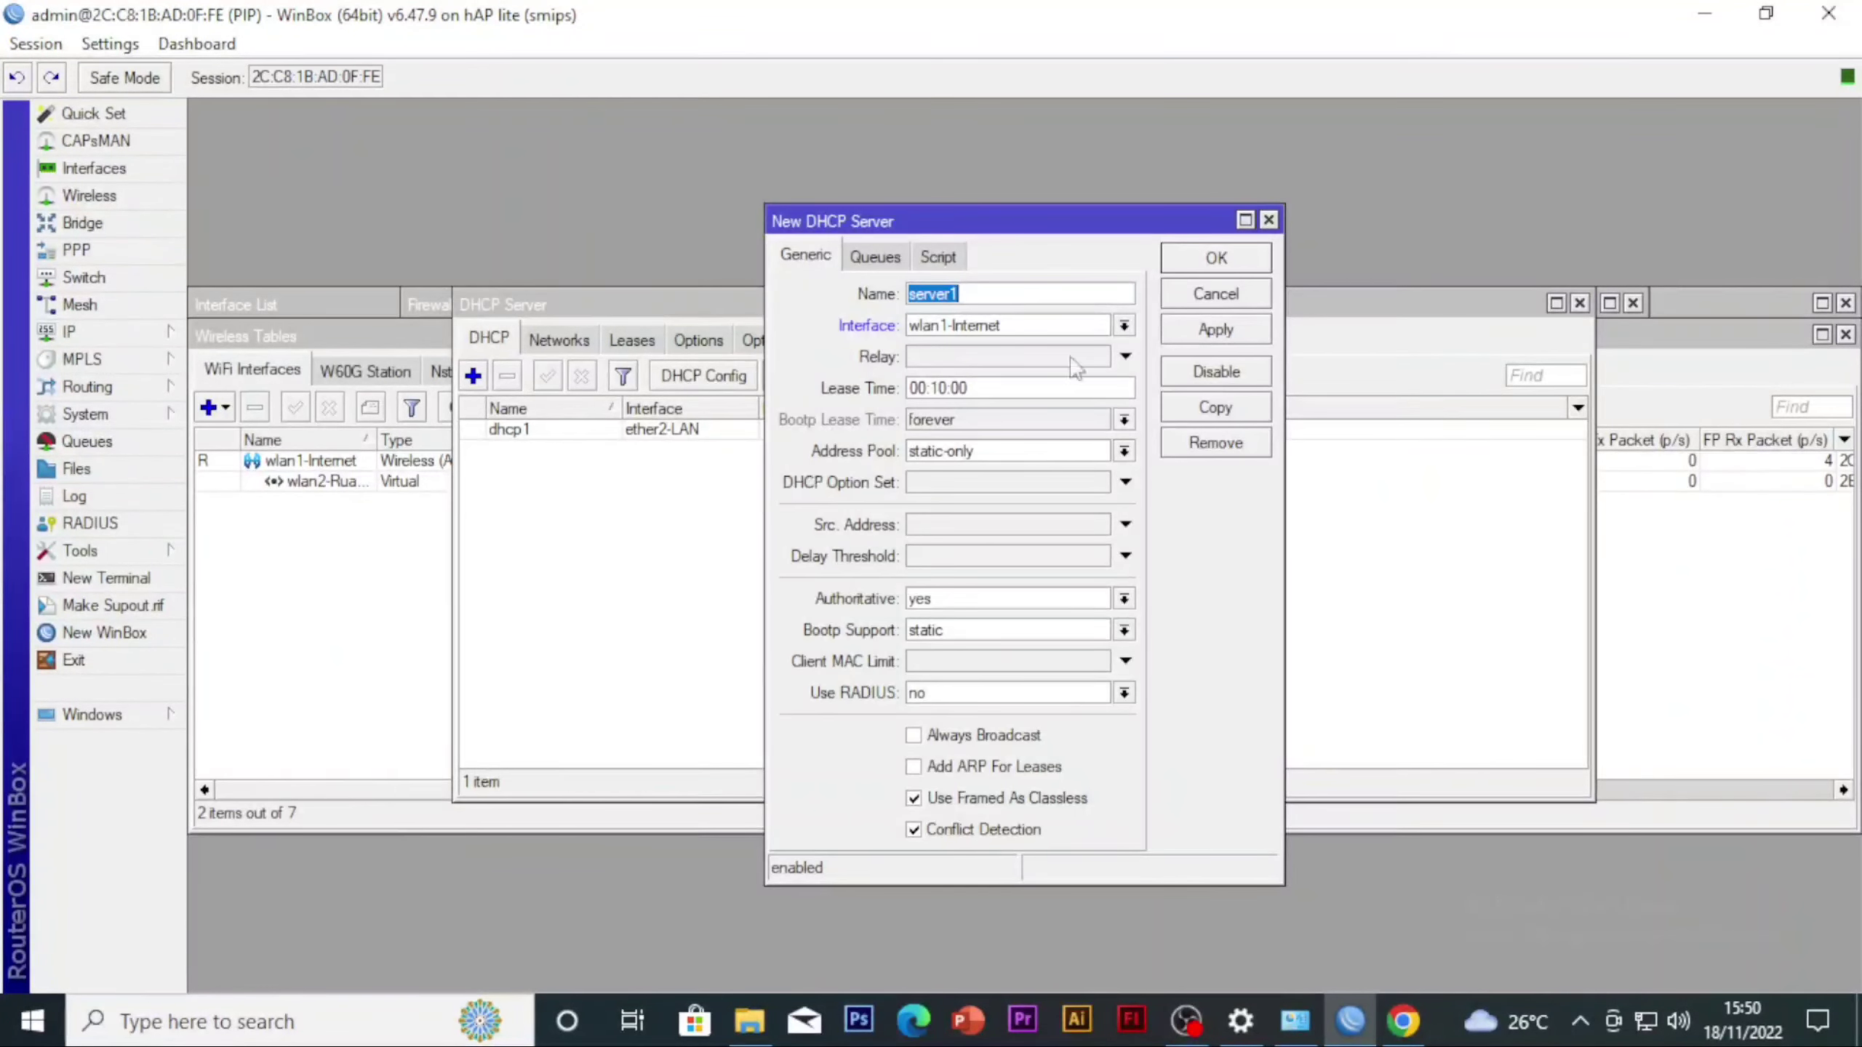
pyautogui.click(1268, 220)
pyautogui.click(833, 381)
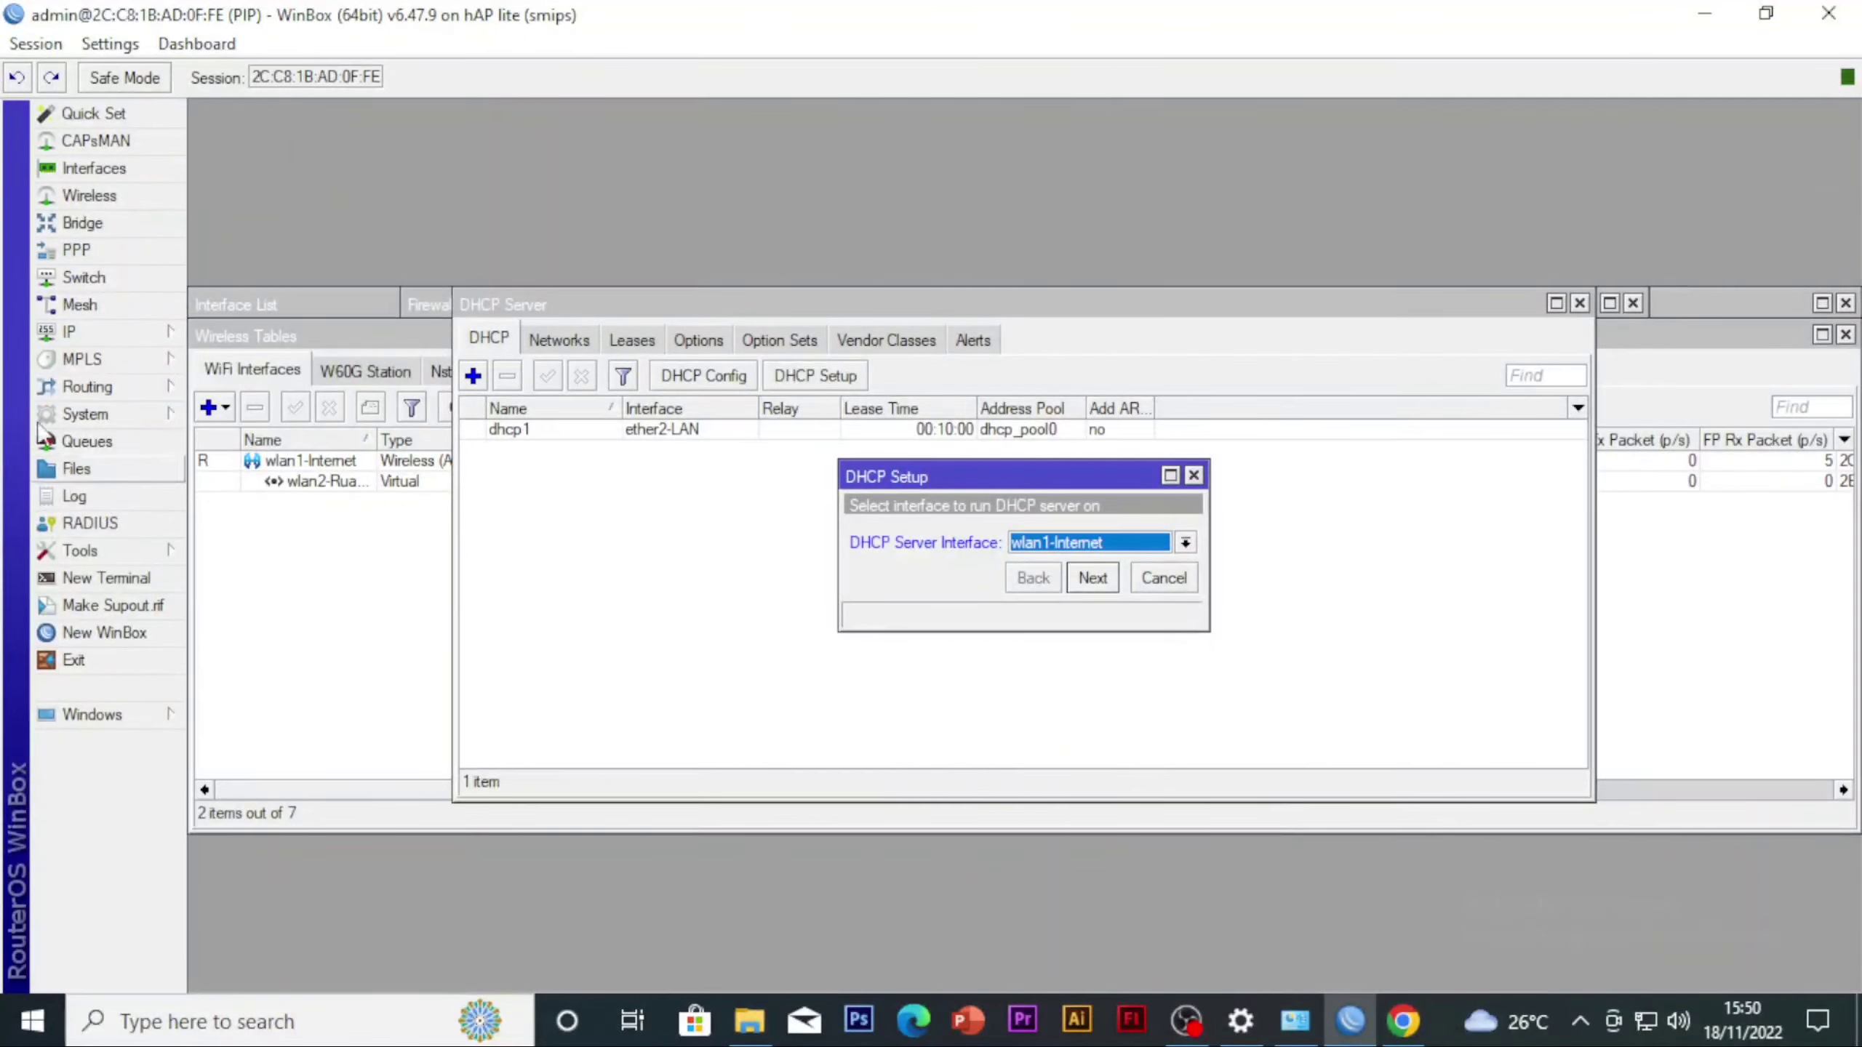
# Add the IP address 10.10.10.1/24 to the wlan2-RuangKelas interface and save it
pyautogui.click(73, 331)
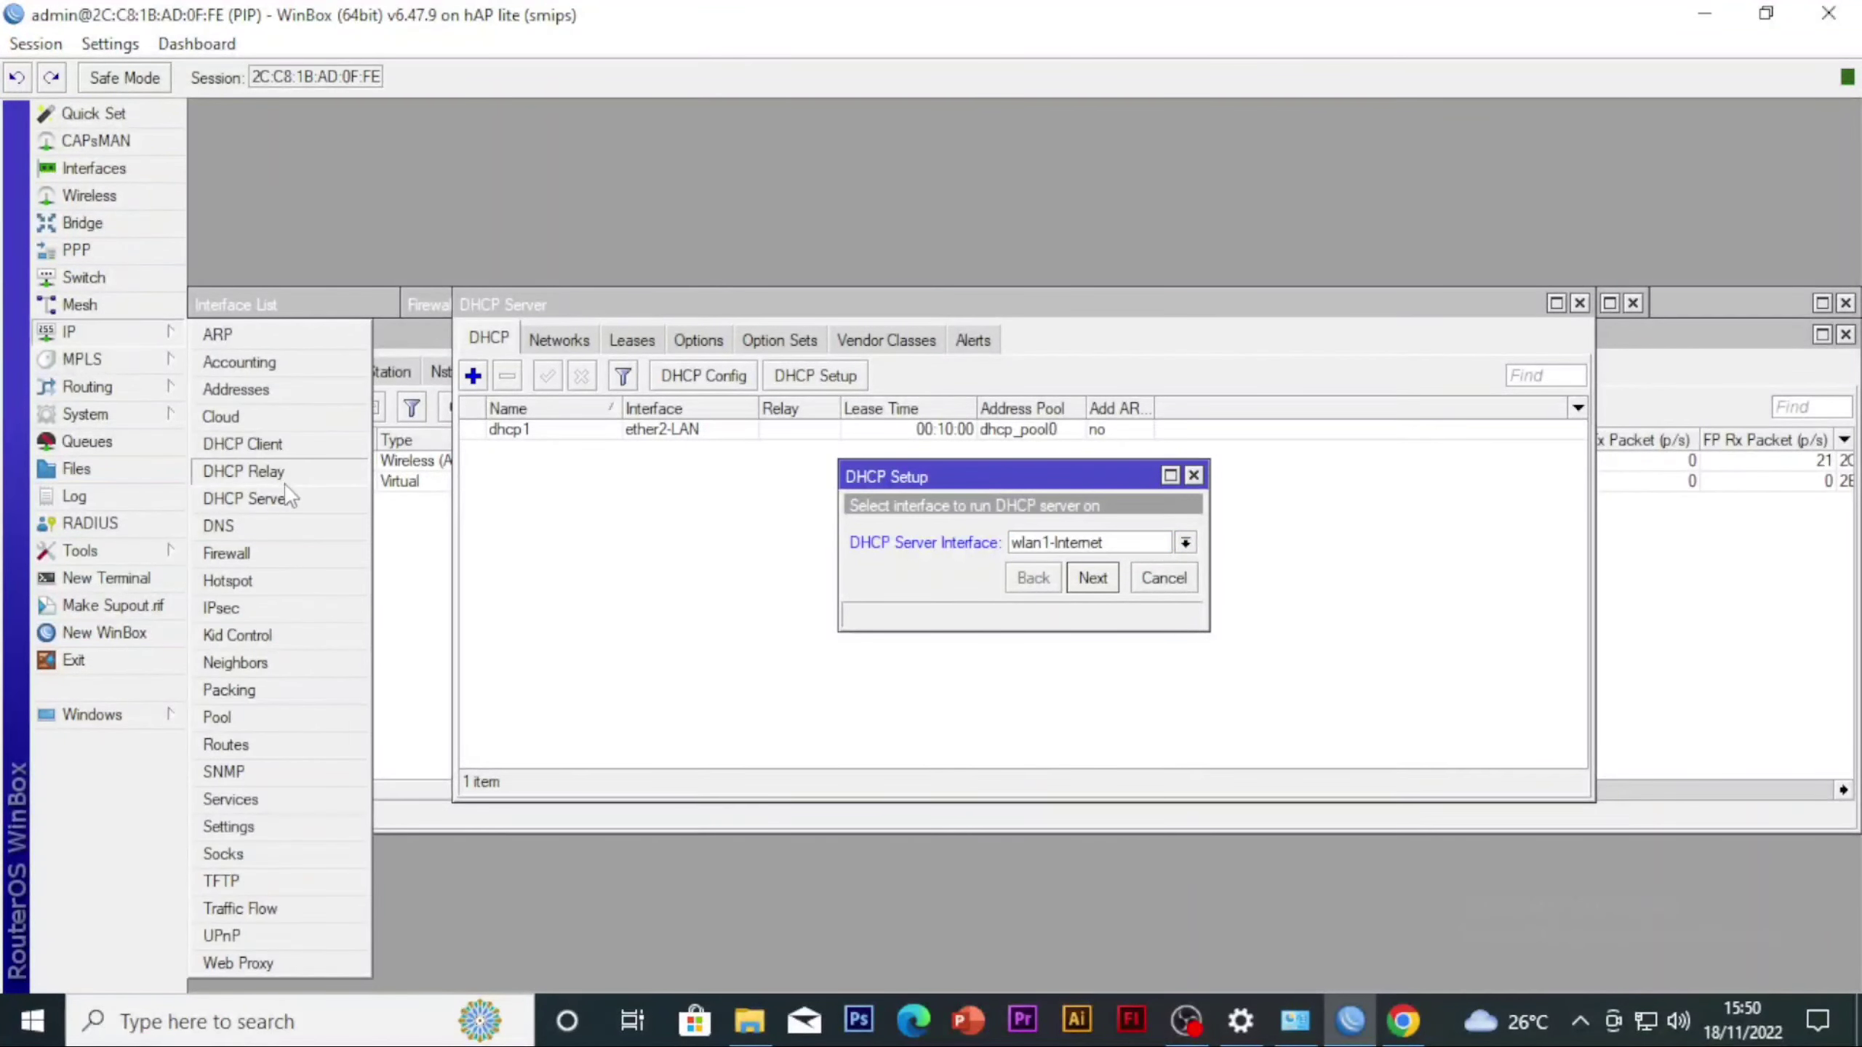
pyautogui.click(242, 390)
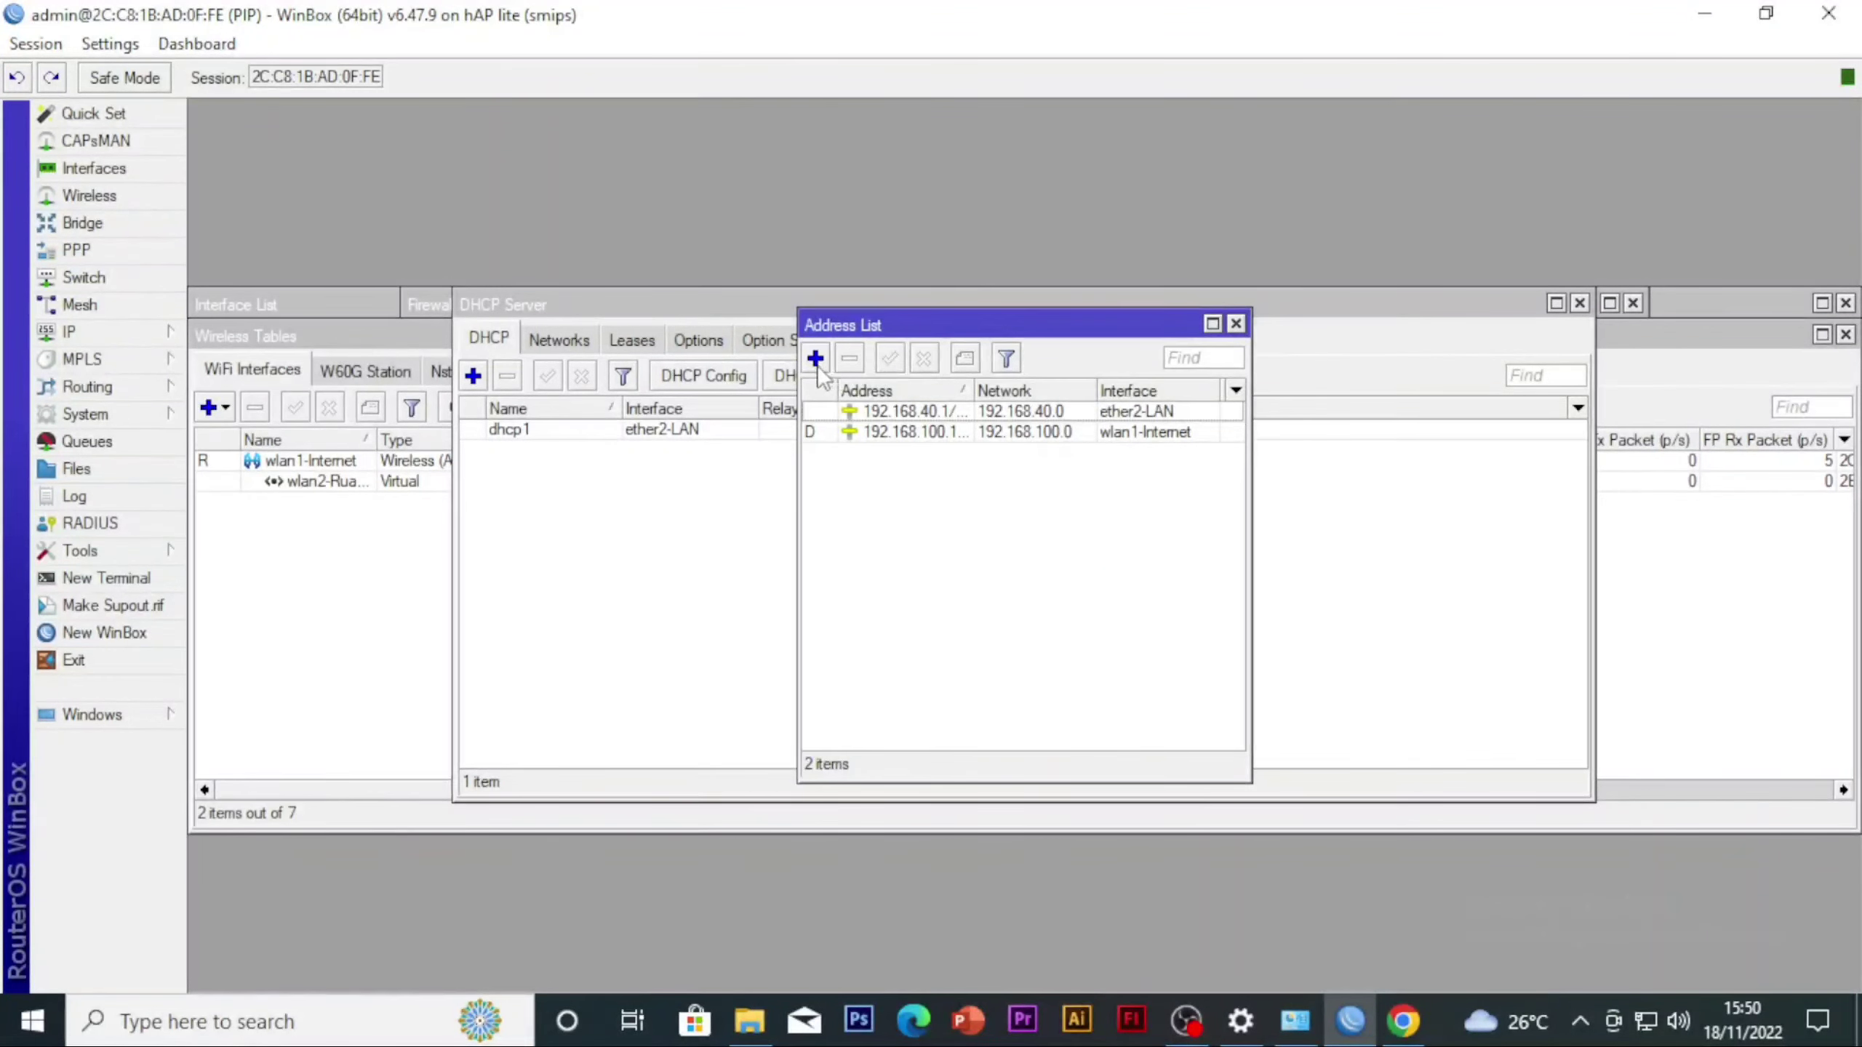
pyautogui.click(815, 360)
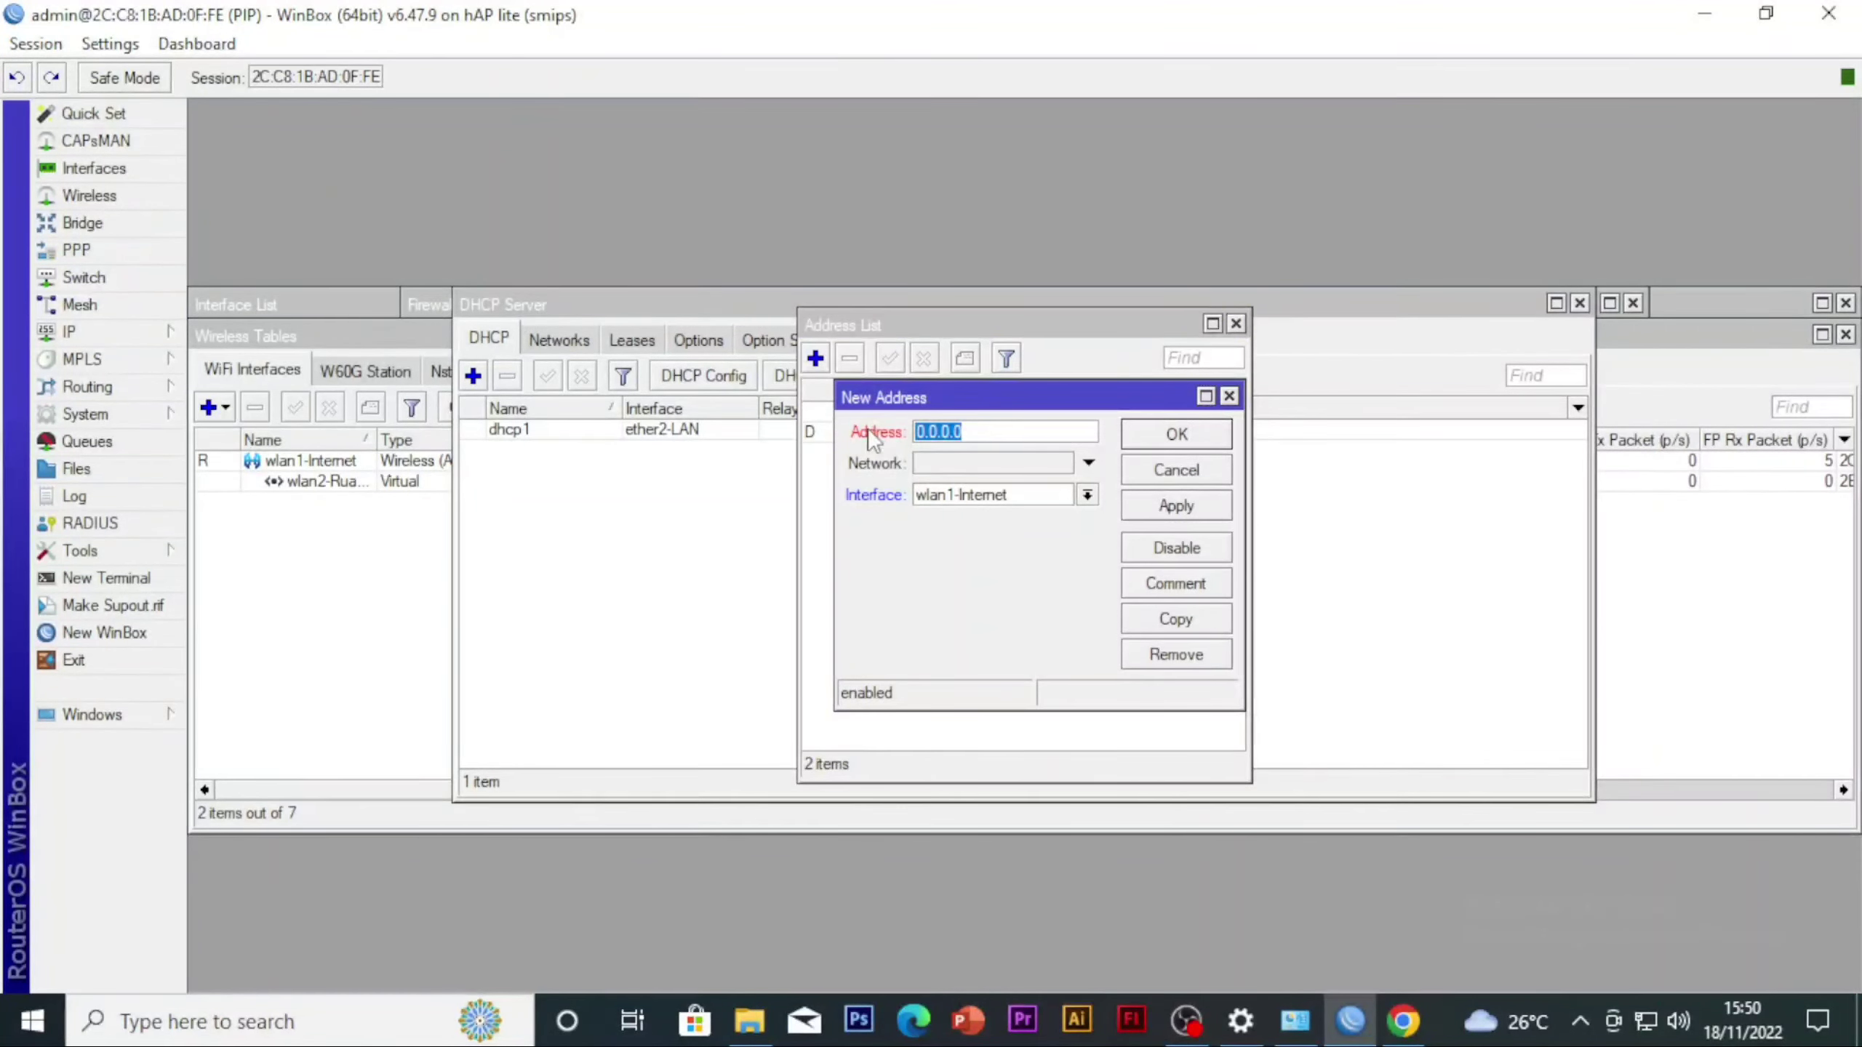
pyautogui.write('10.')
pyautogui.click(1088, 496)
pyautogui.click(1026, 637)
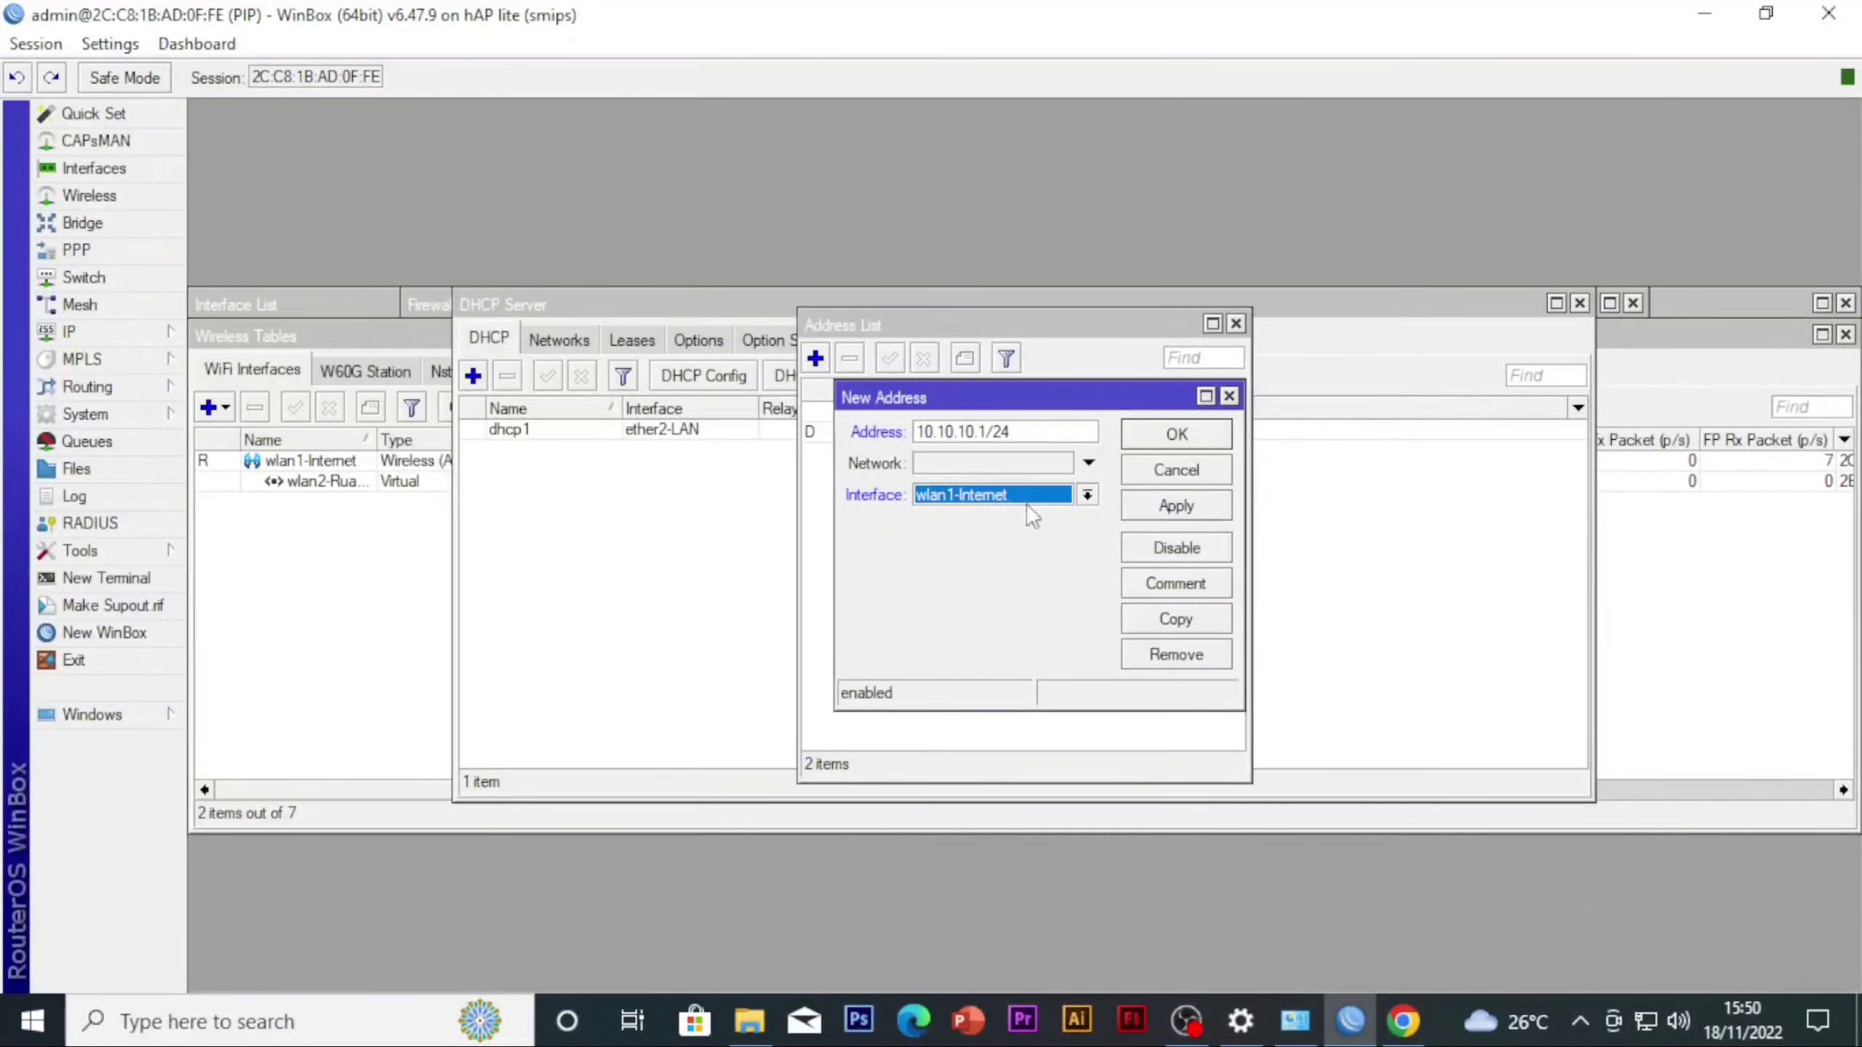
pyautogui.click(1001, 505)
pyautogui.click(995, 631)
pyautogui.click(1176, 506)
pyautogui.click(1176, 435)
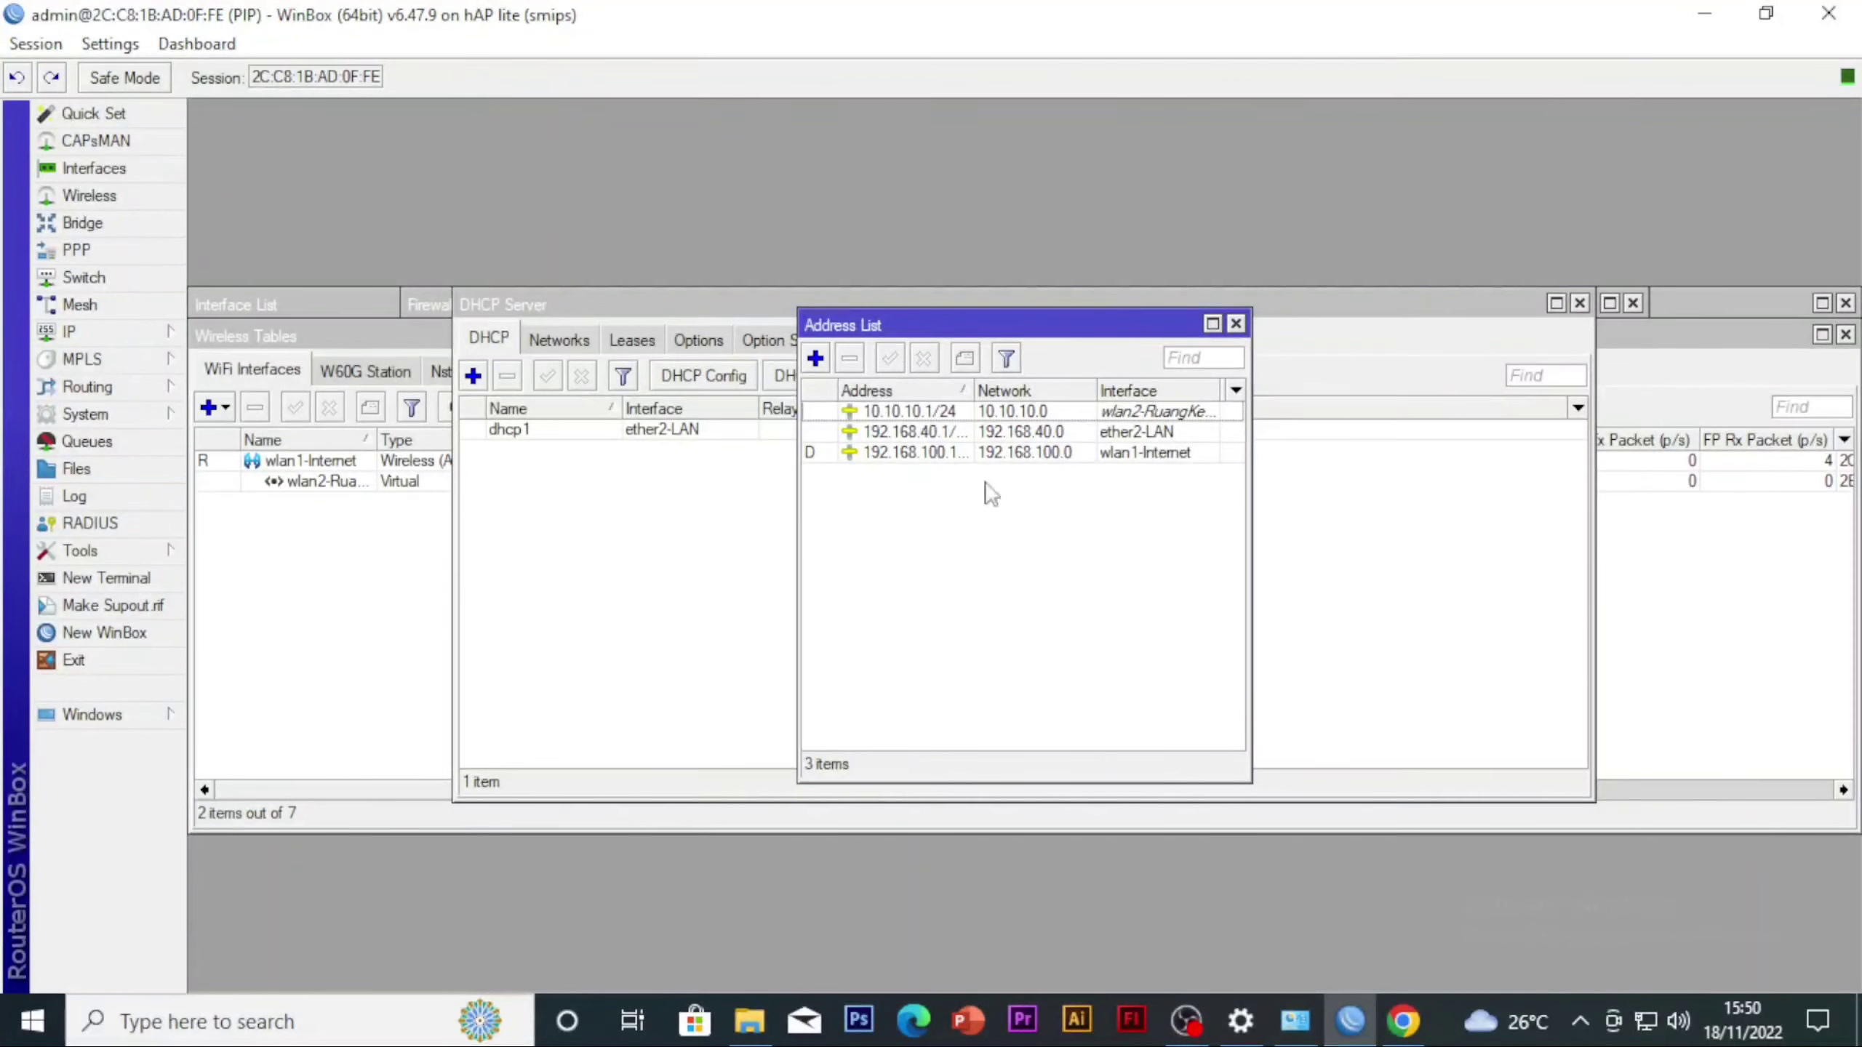
# Run DHCP Setup on wlan2-RuangKelas with address space 10.10.10.0/24, accepting the proposed values for the remaining settings
pyautogui.click(544, 491)
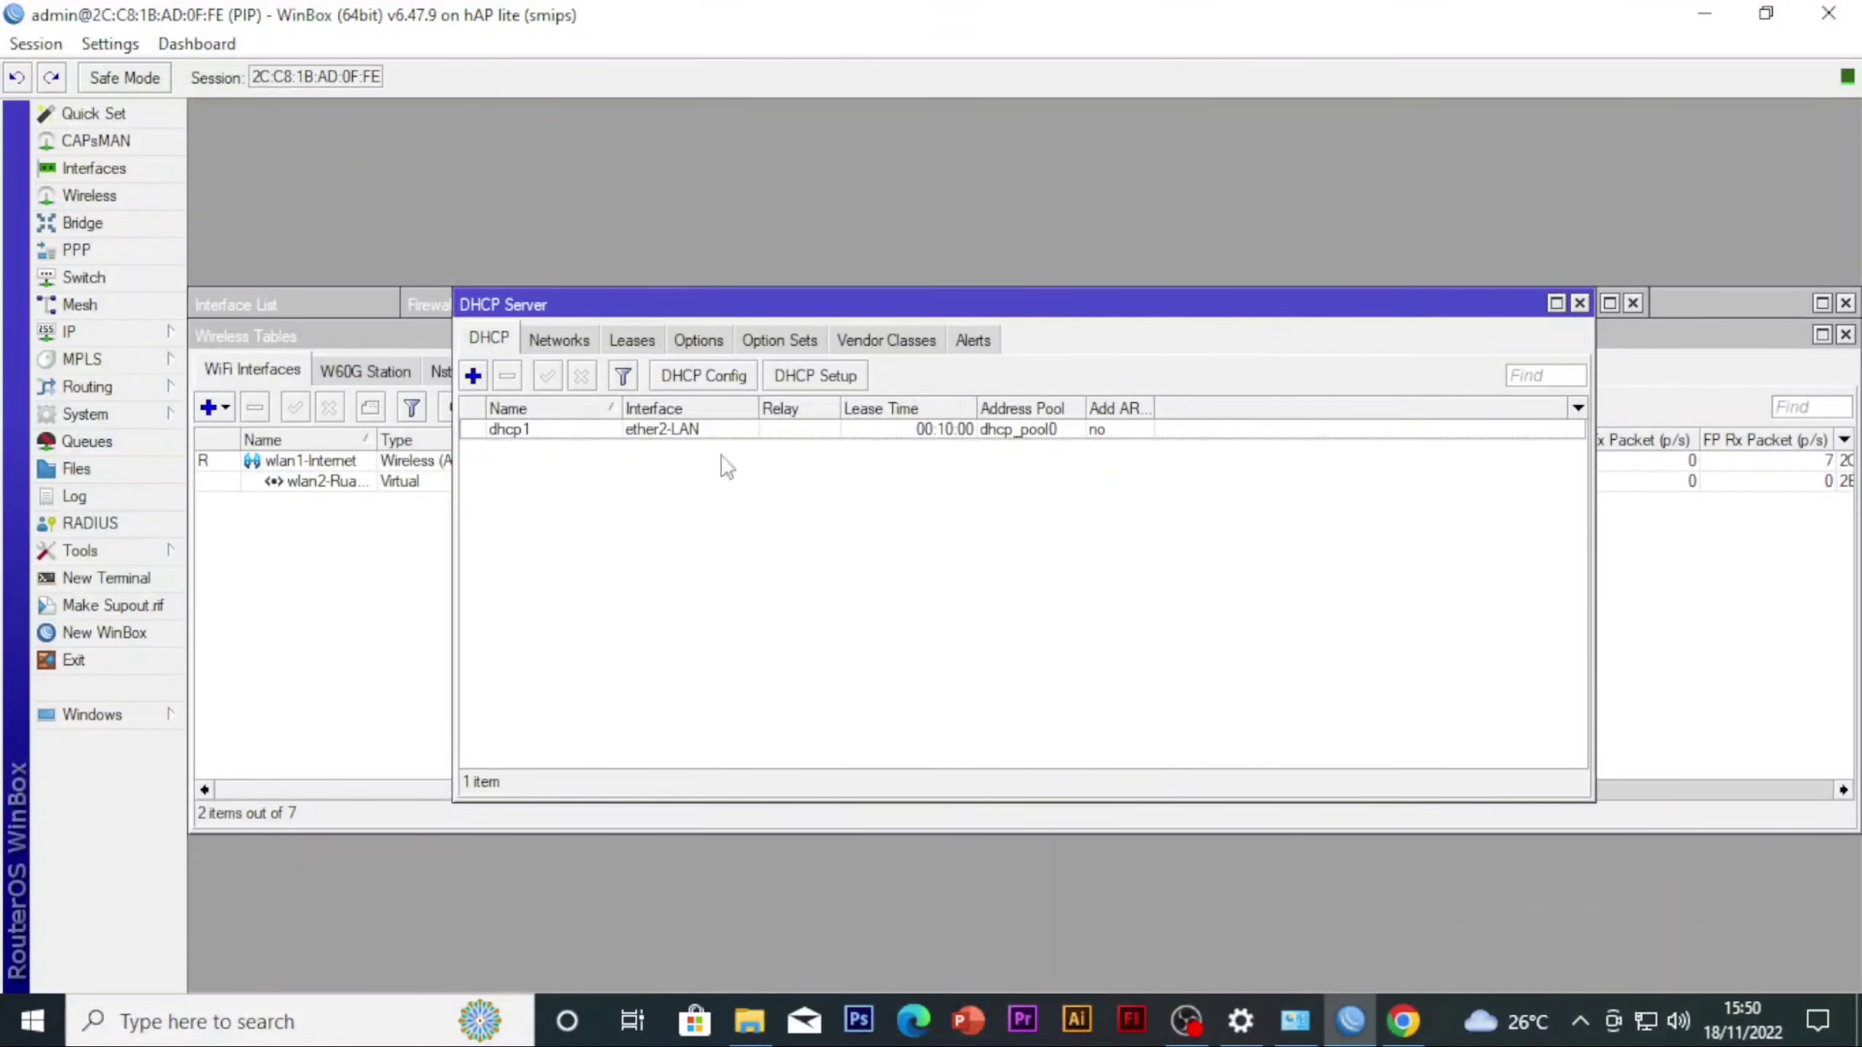
pyautogui.click(88, 332)
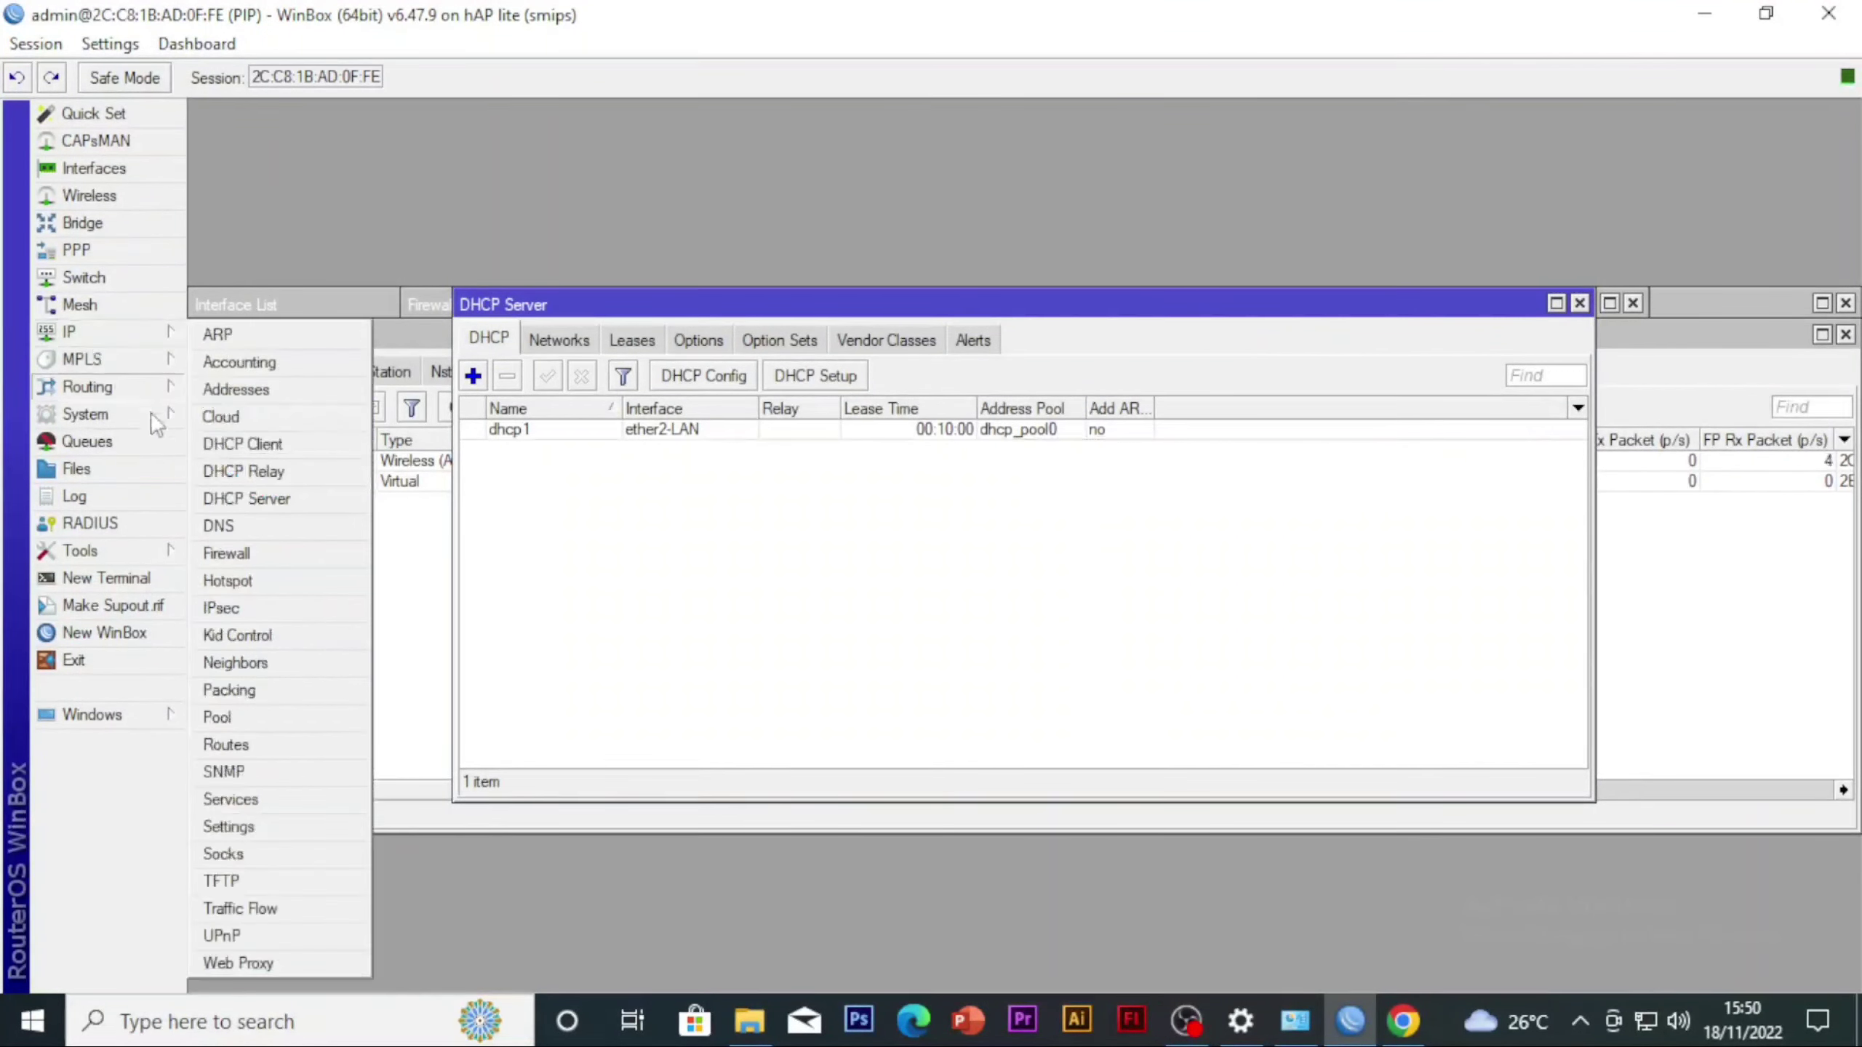
pyautogui.click(267, 501)
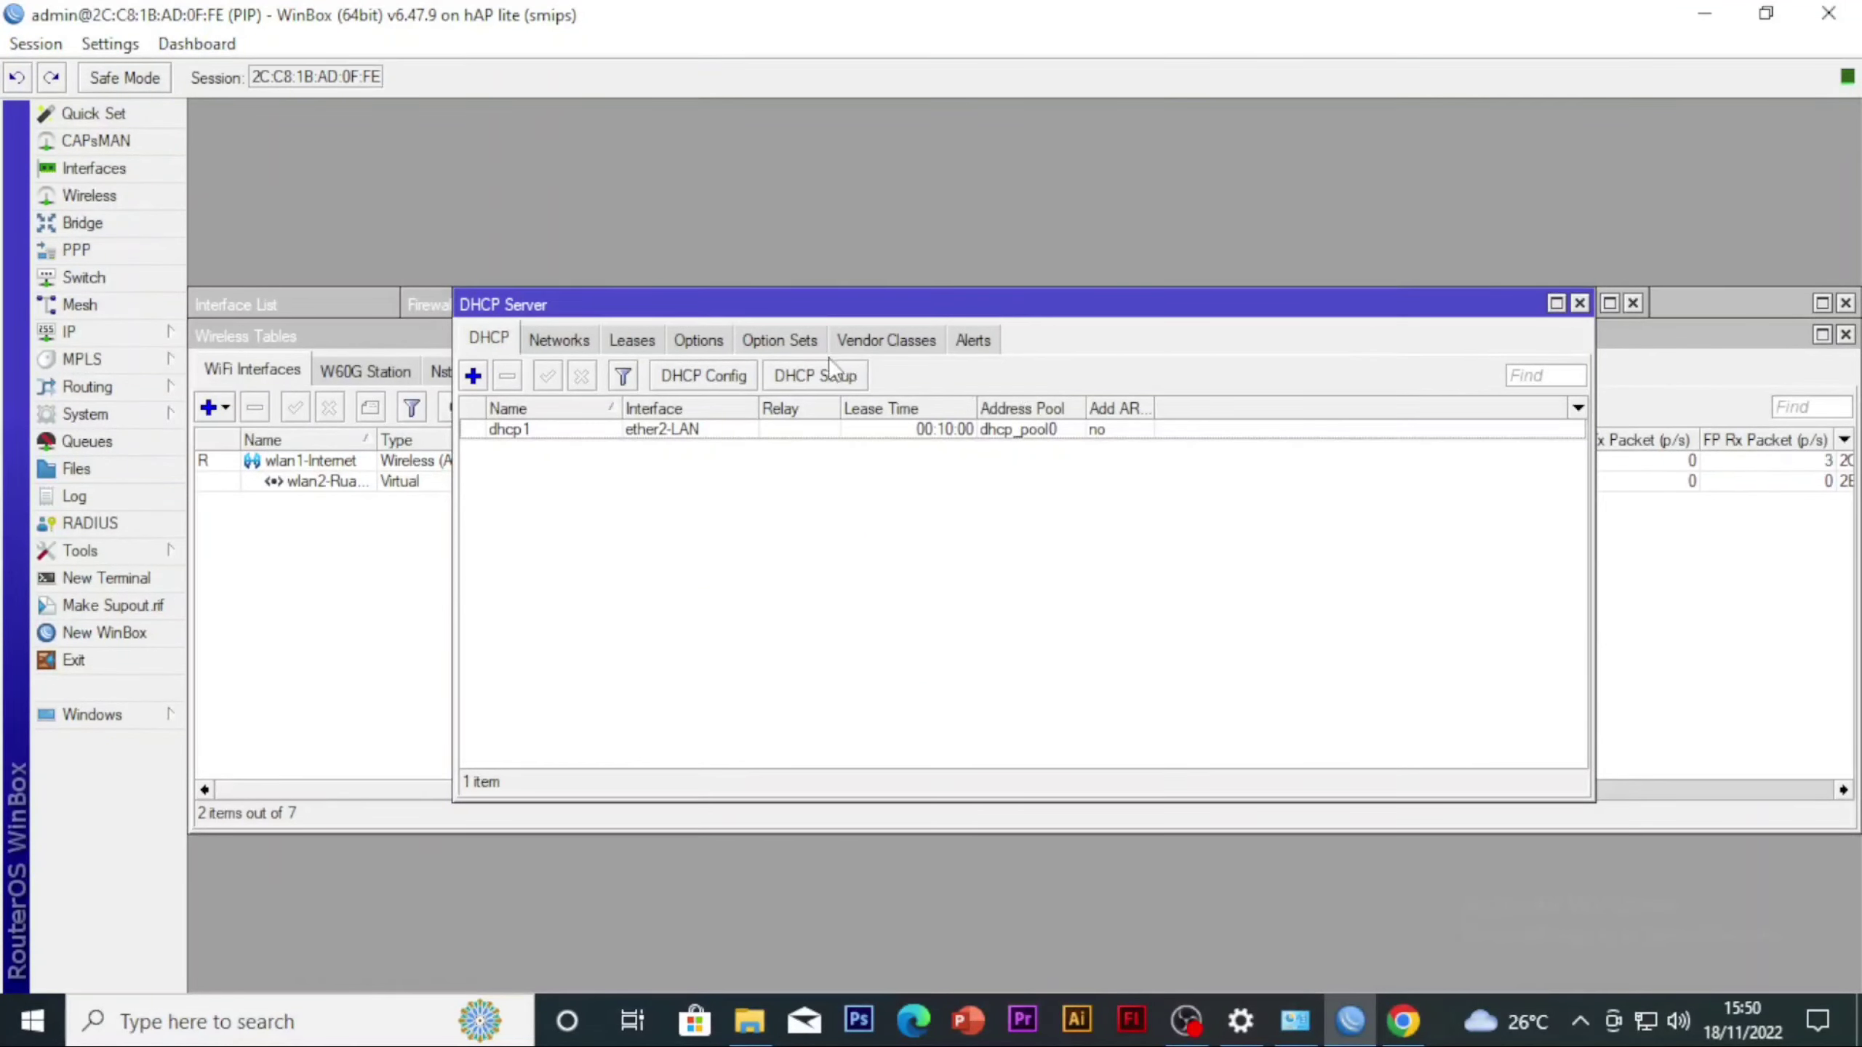
pyautogui.click(816, 375)
pyautogui.click(1072, 544)
pyautogui.click(1094, 687)
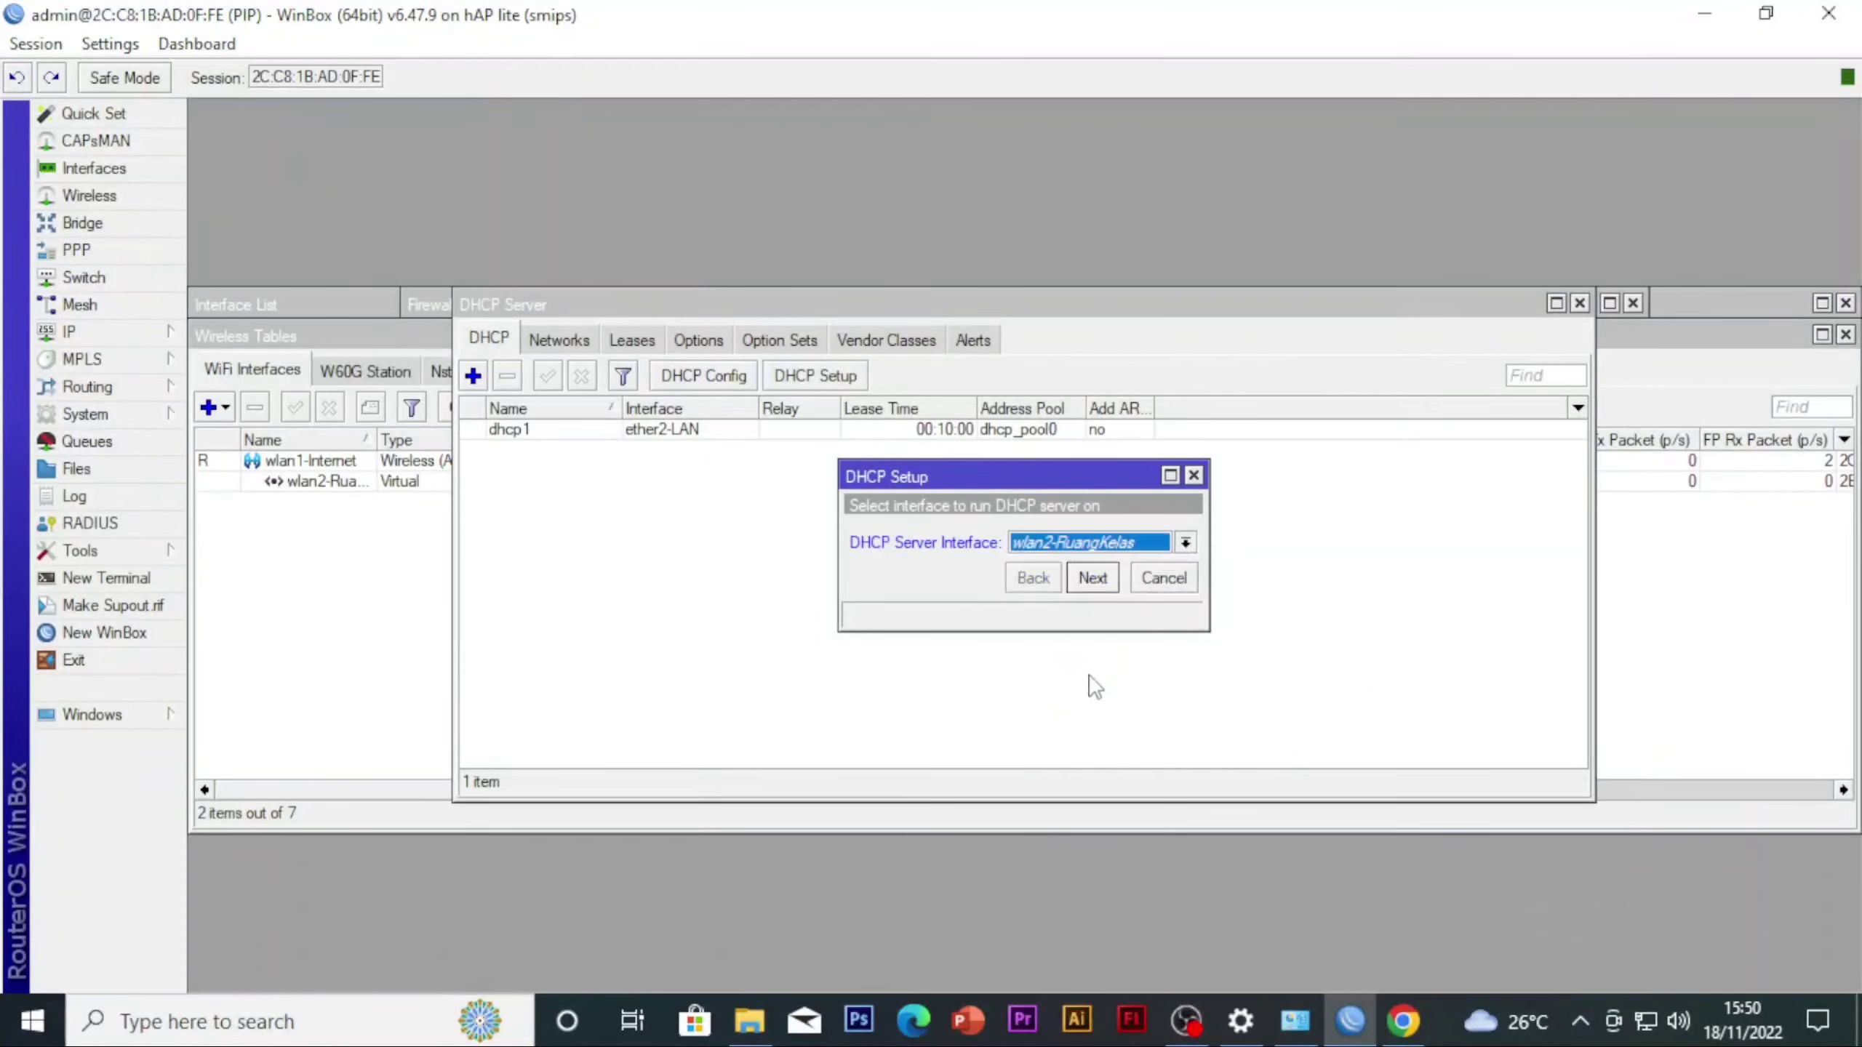
pyautogui.click(1090, 579)
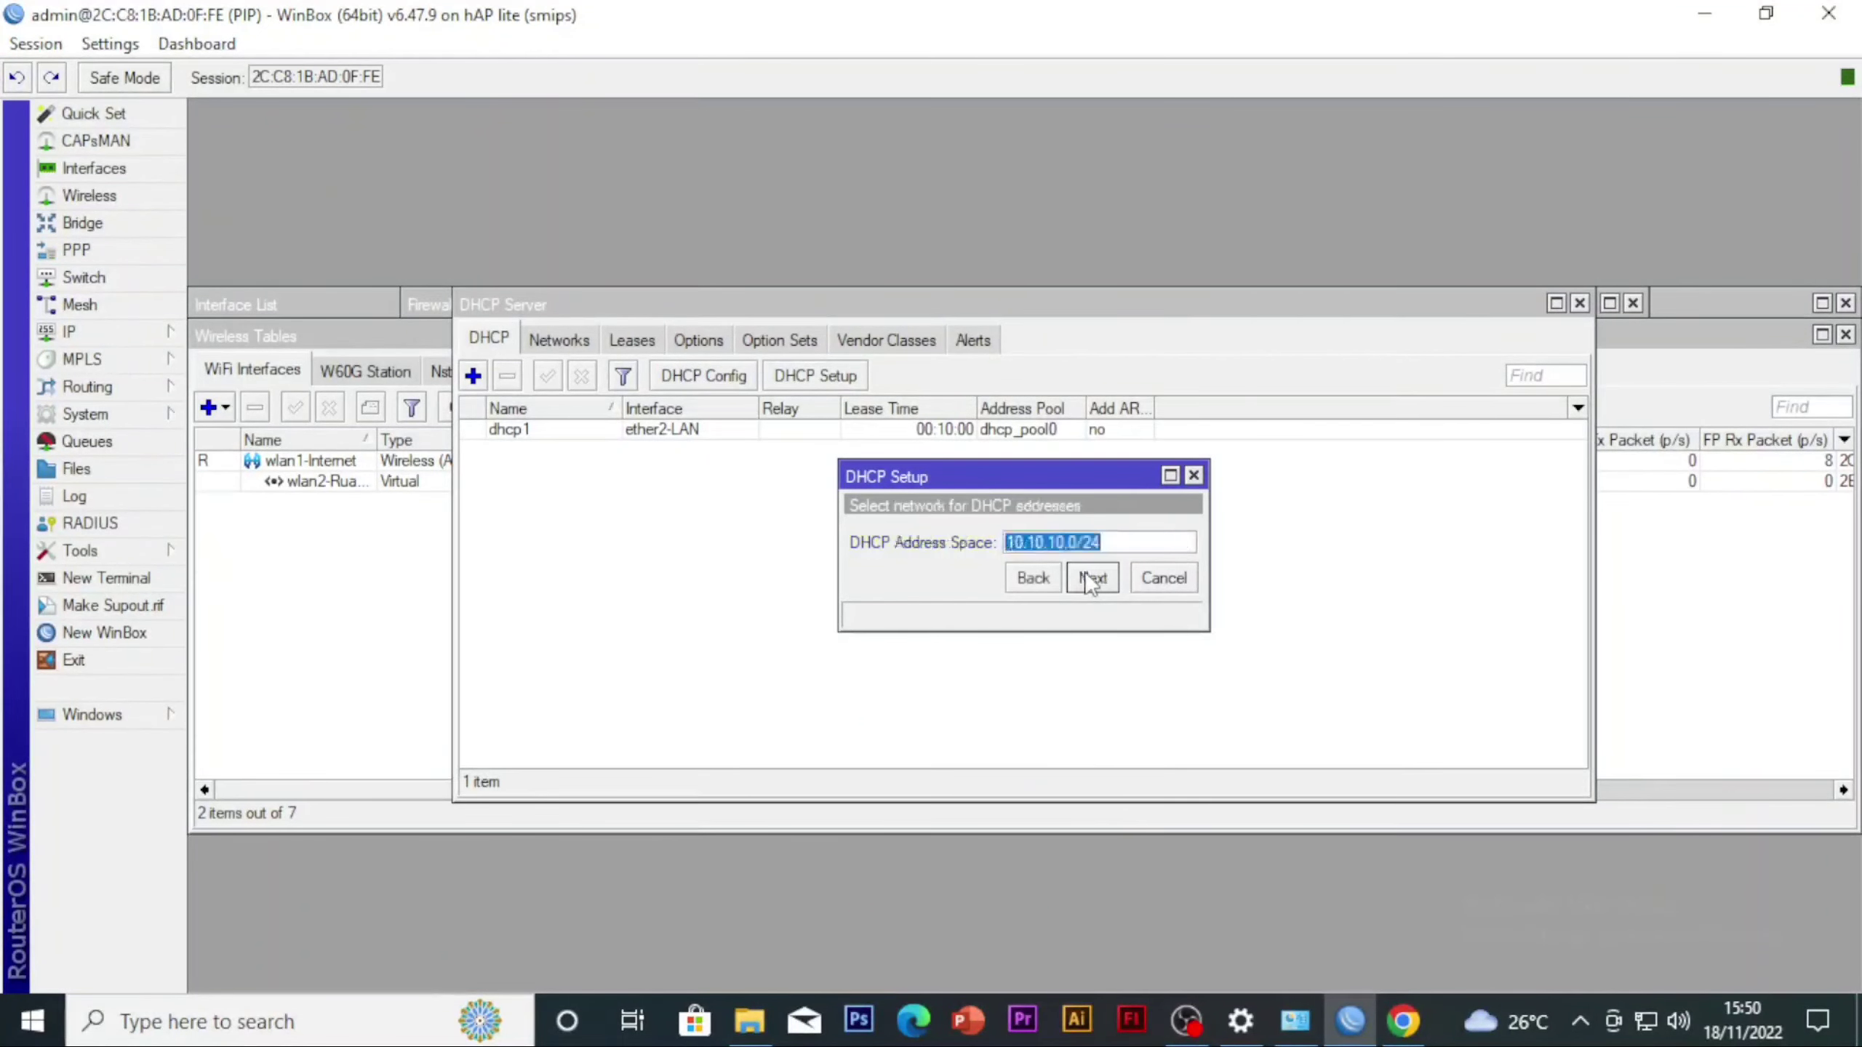
pyautogui.click(1088, 579)
pyautogui.click(1086, 579)
pyautogui.click(1085, 579)
pyautogui.click(1085, 579)
pyautogui.click(1083, 579)
pyautogui.click(1030, 536)
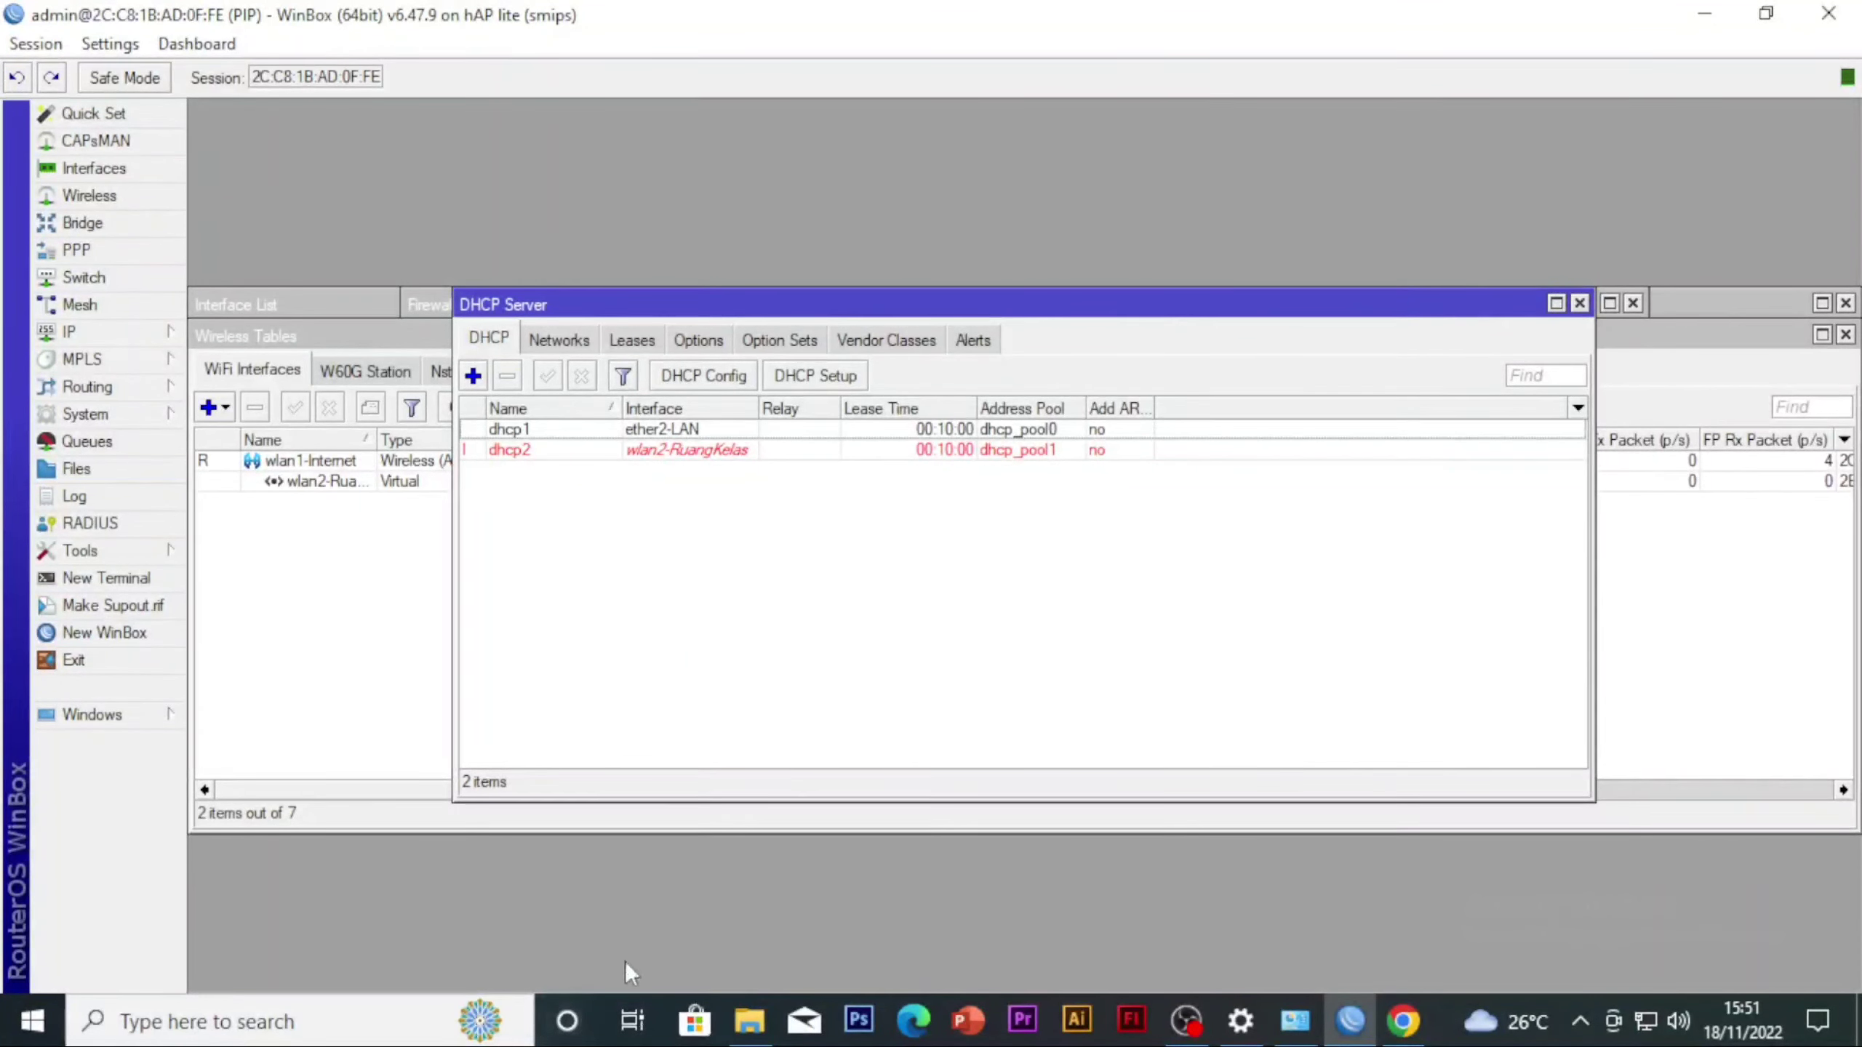
# Switch to a Windows command prompt and ping the router at 10.10.10.1
pyautogui.press('super+r')
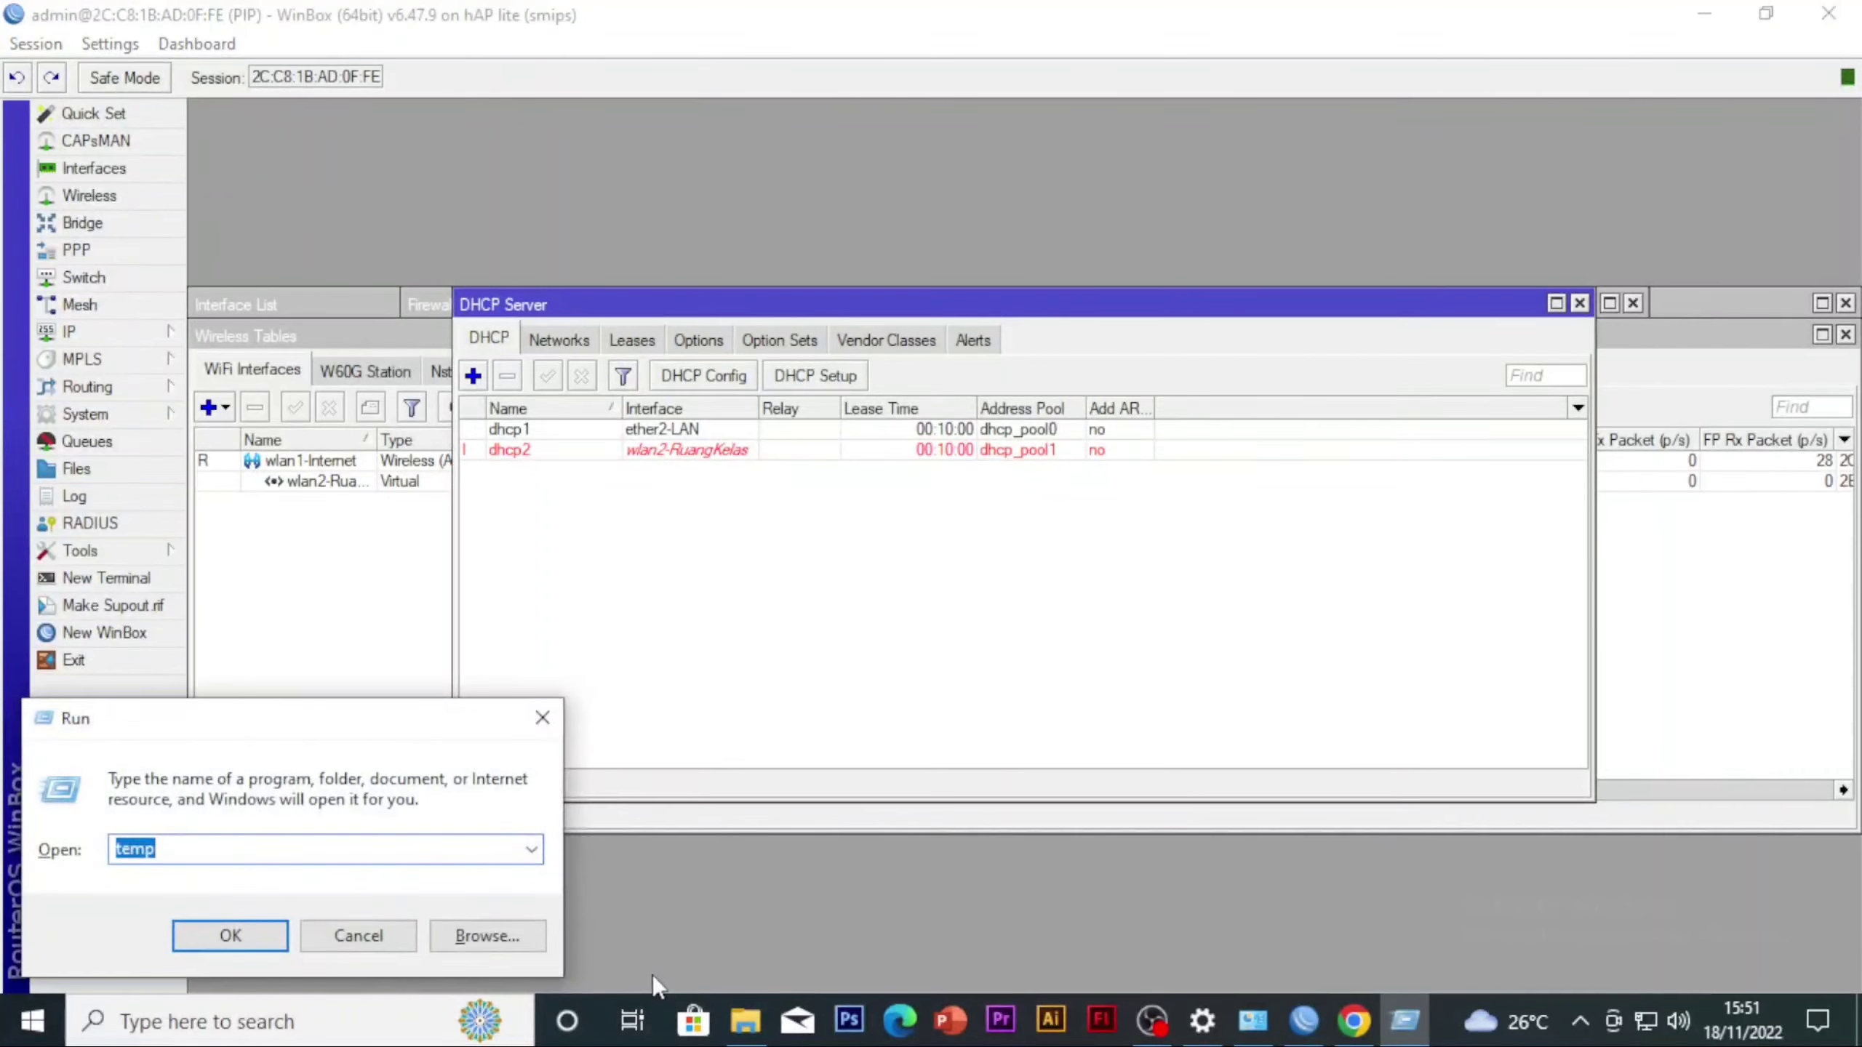
pyautogui.press('BackSpace')
pyautogui.write('CMD')
pyautogui.press('Return')
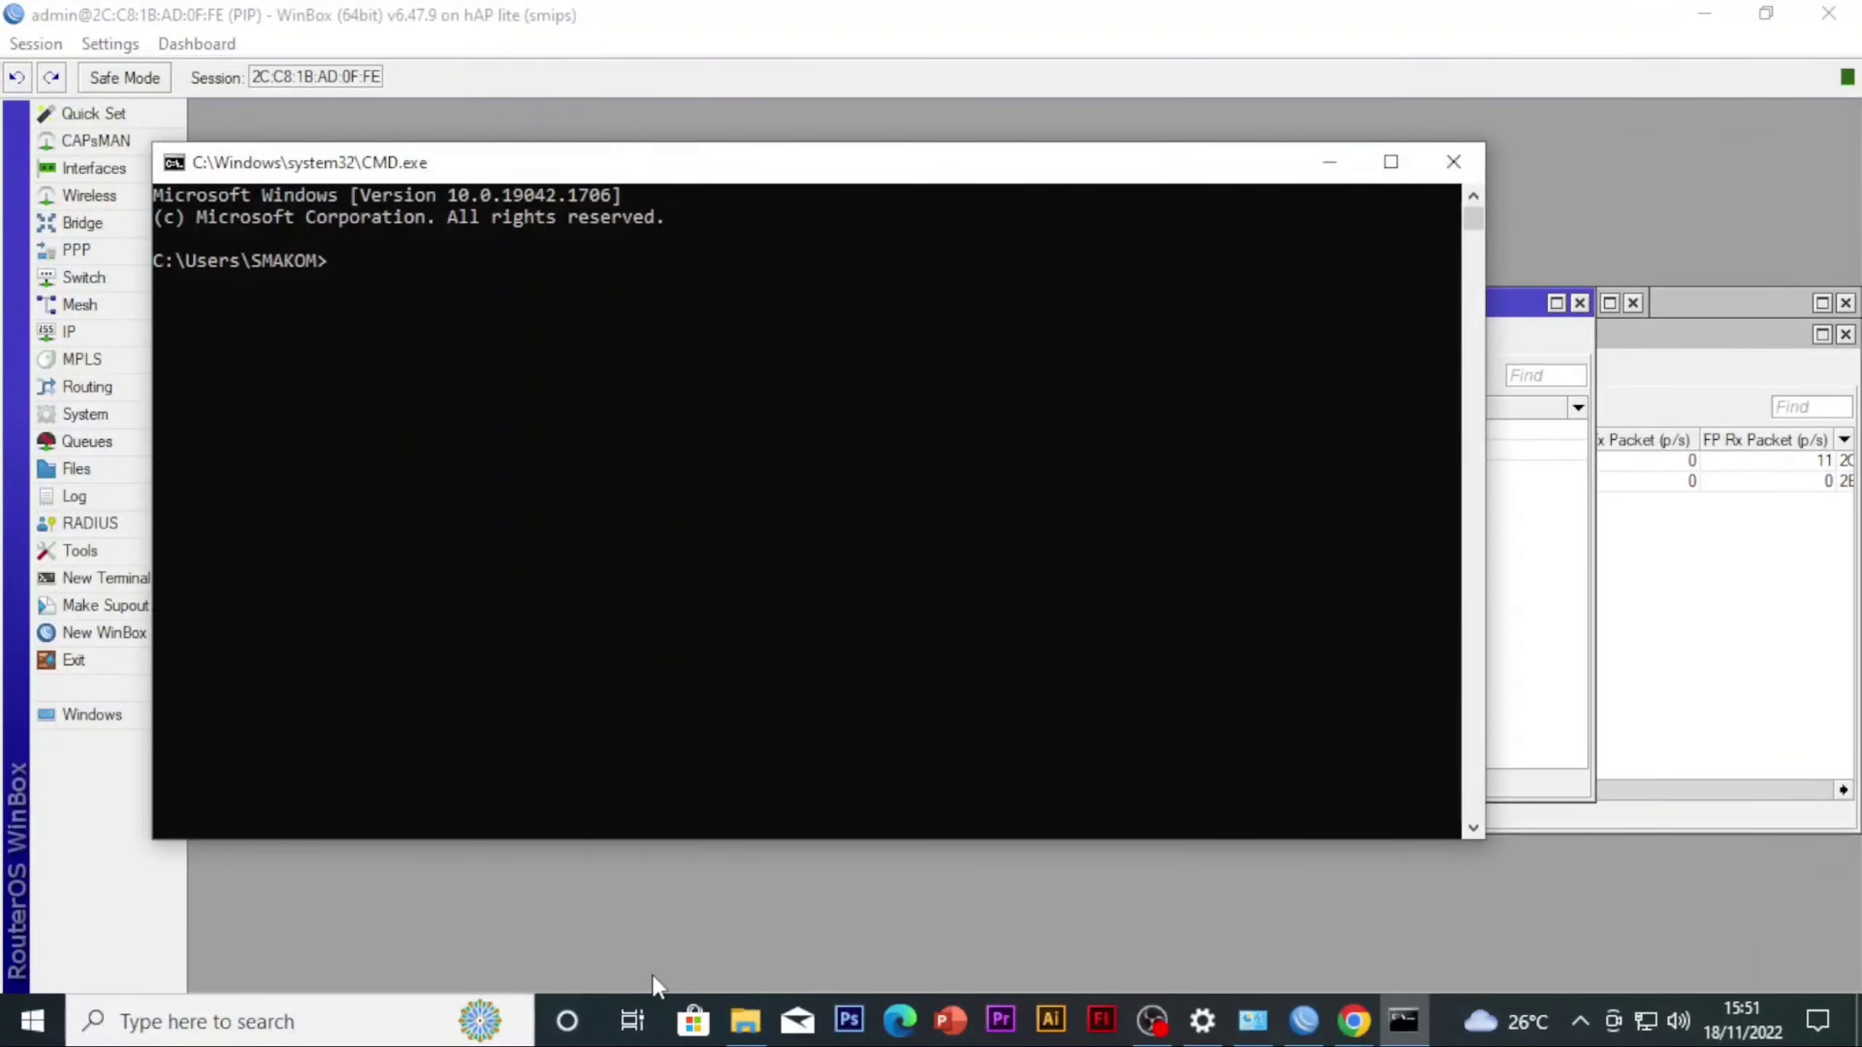
pyautogui.write('ping 10.10.10')
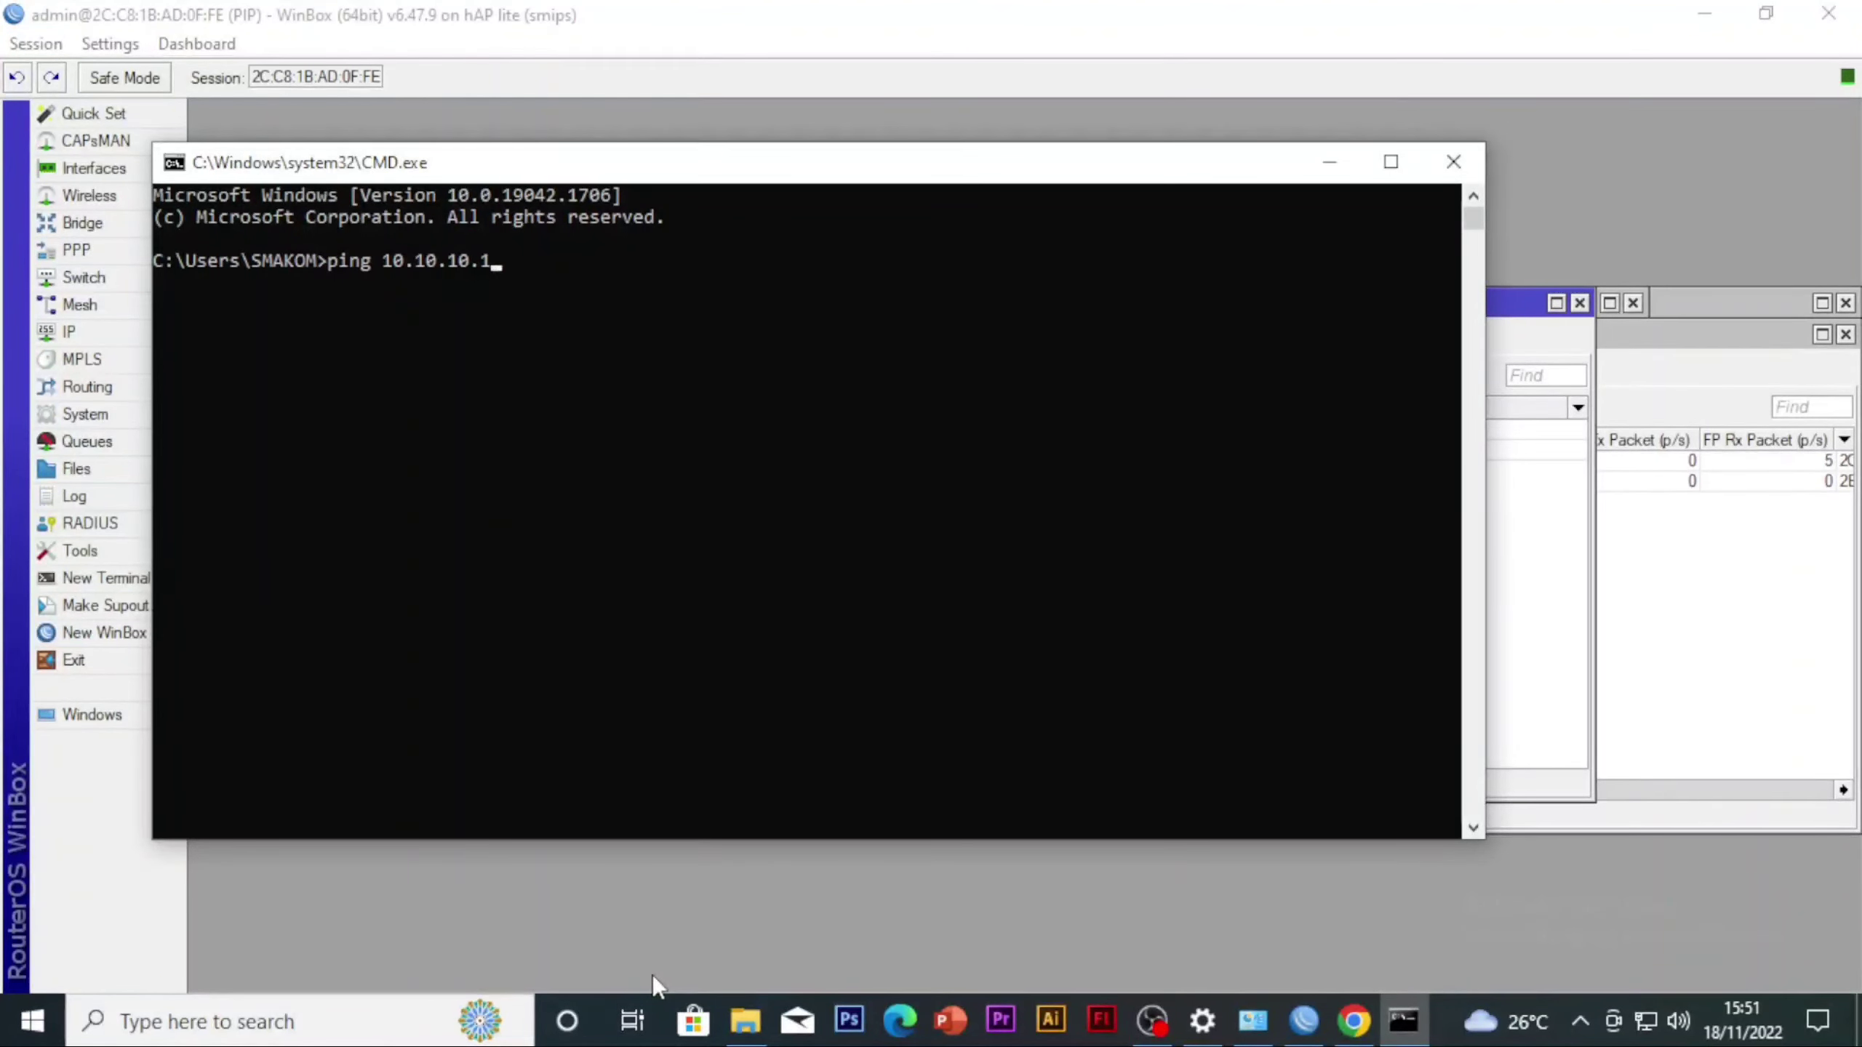
pyautogui.write('.1')
pyautogui.press('Return')
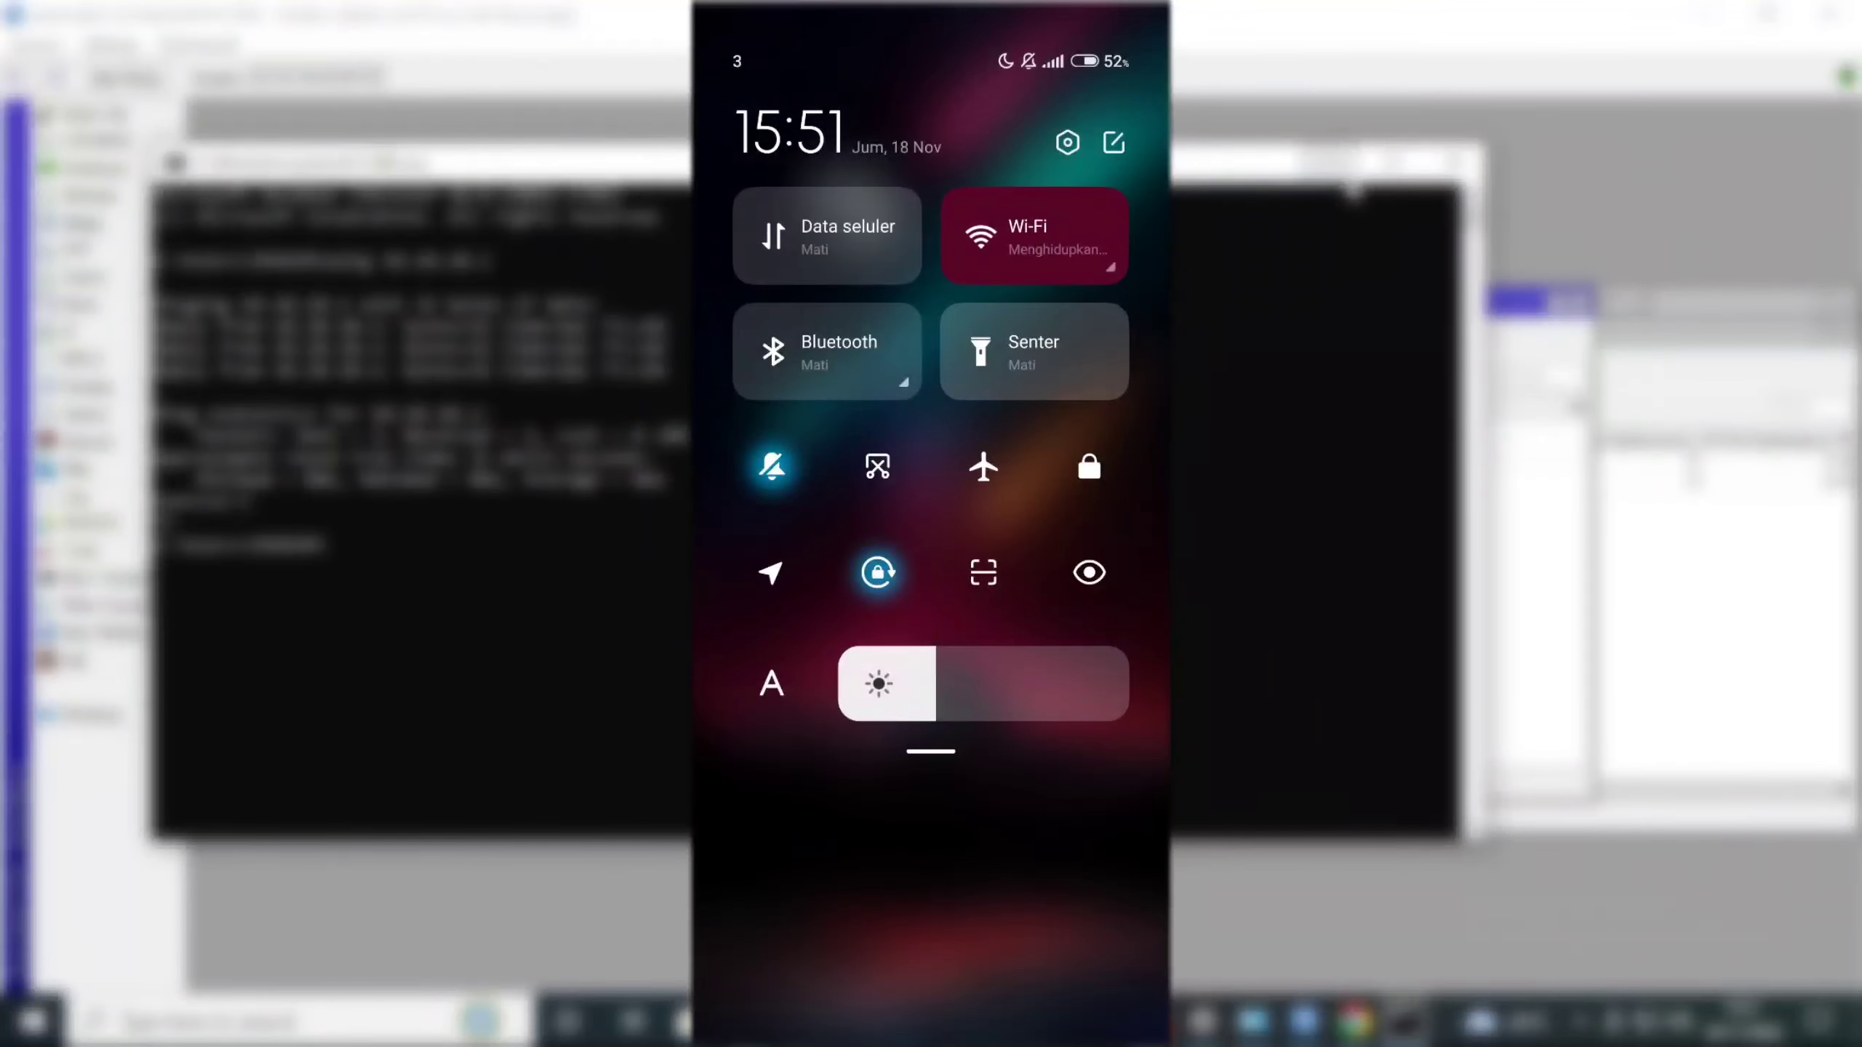
pyautogui.click(1345, 173)
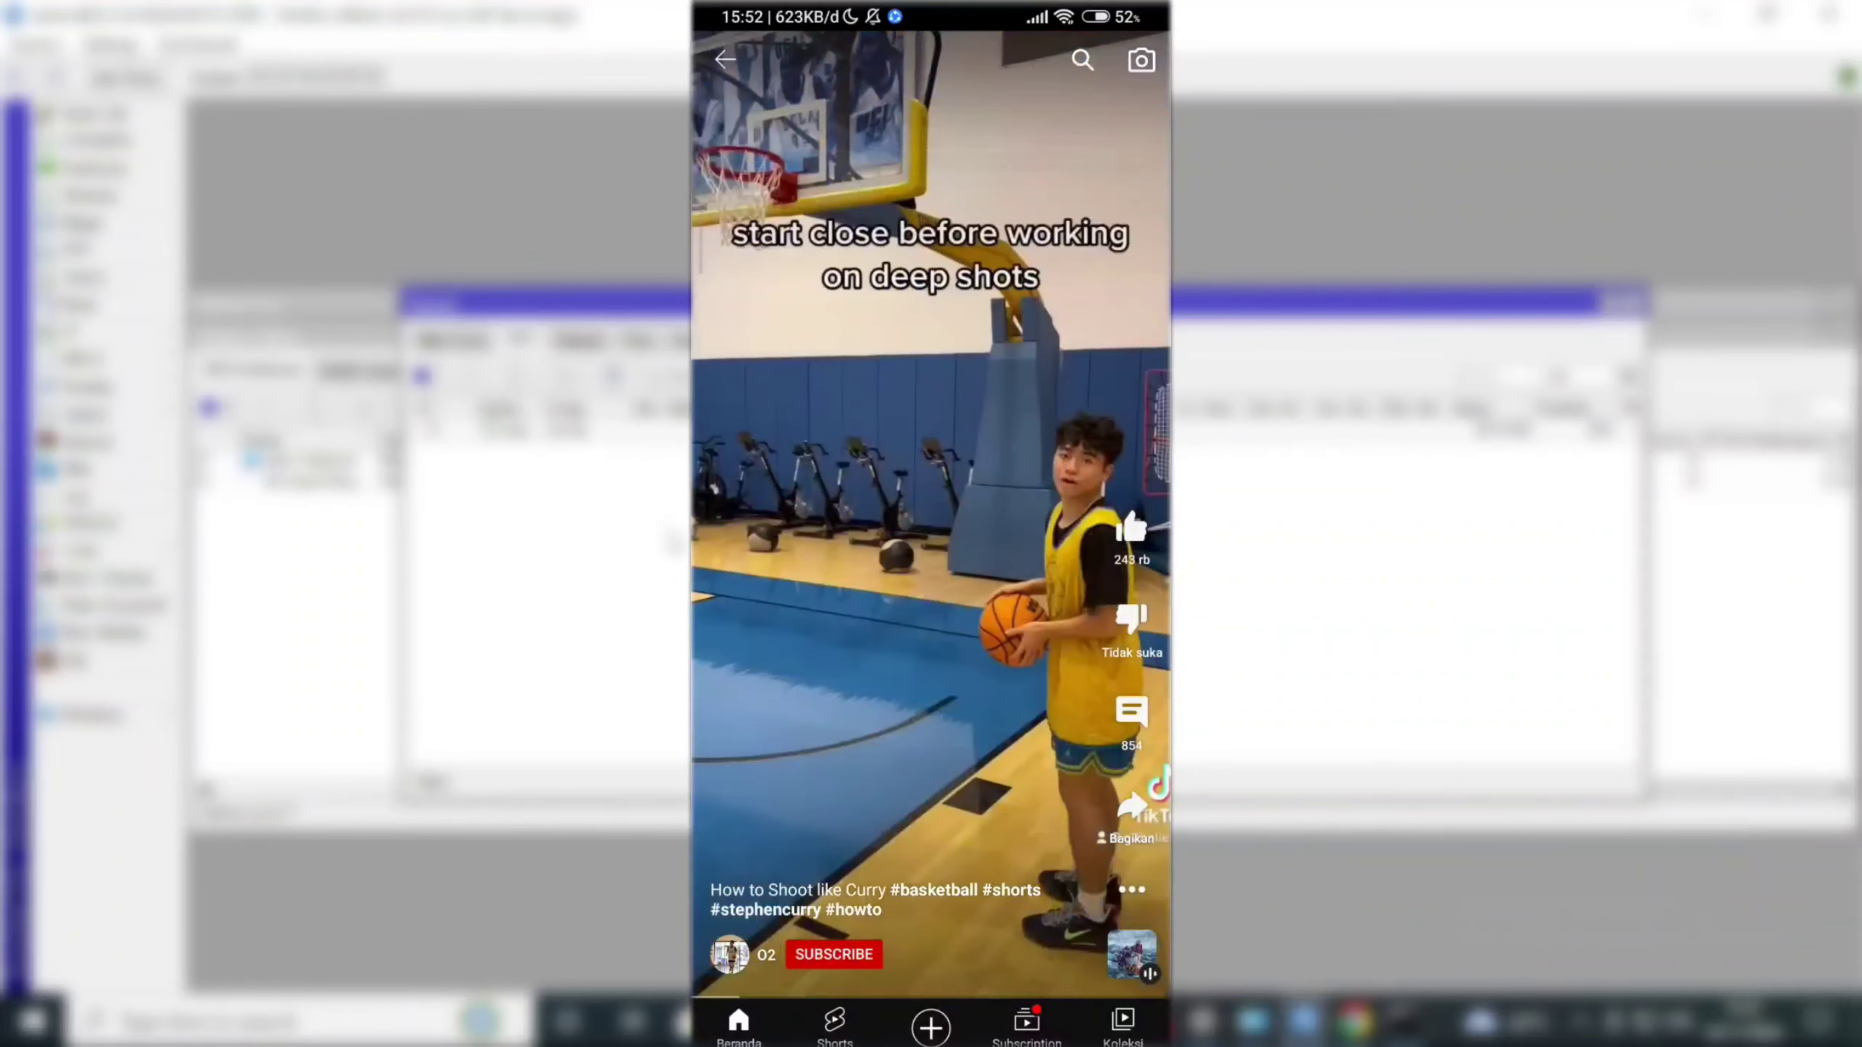
pyautogui.click(475, 342)
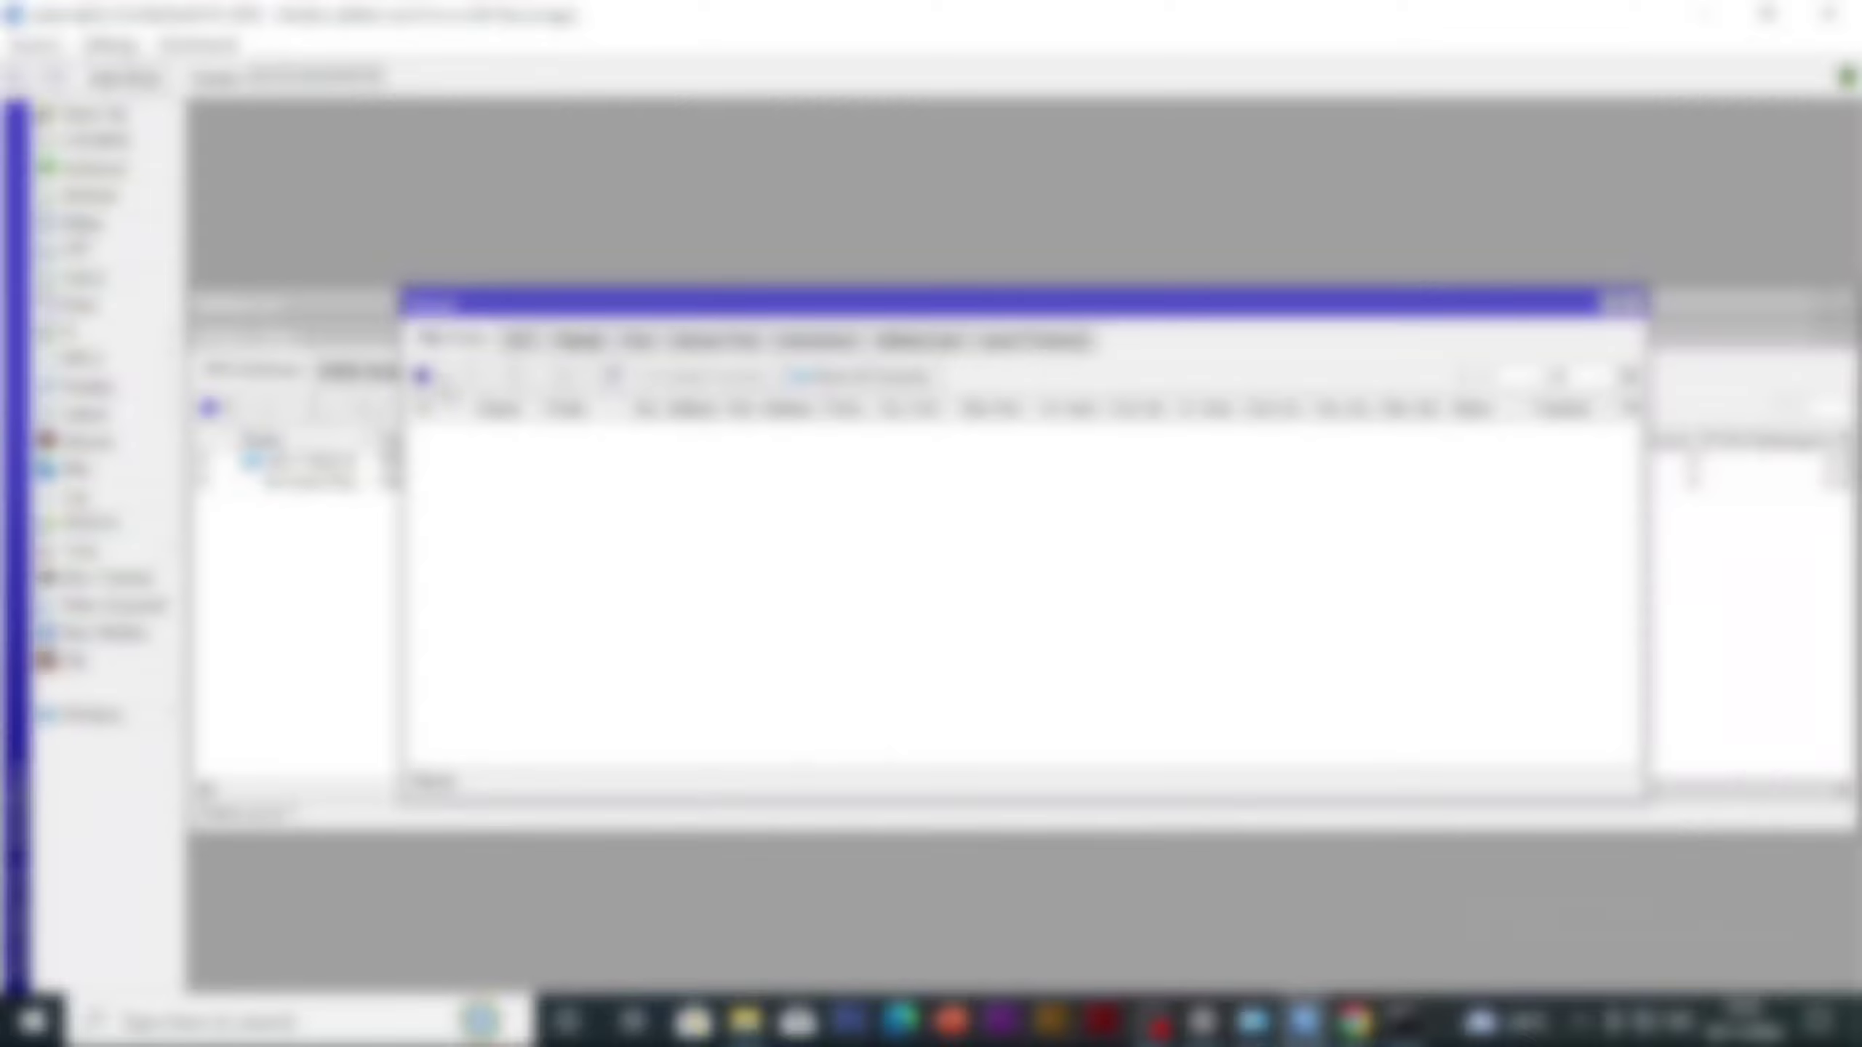
pyautogui.click(423, 376)
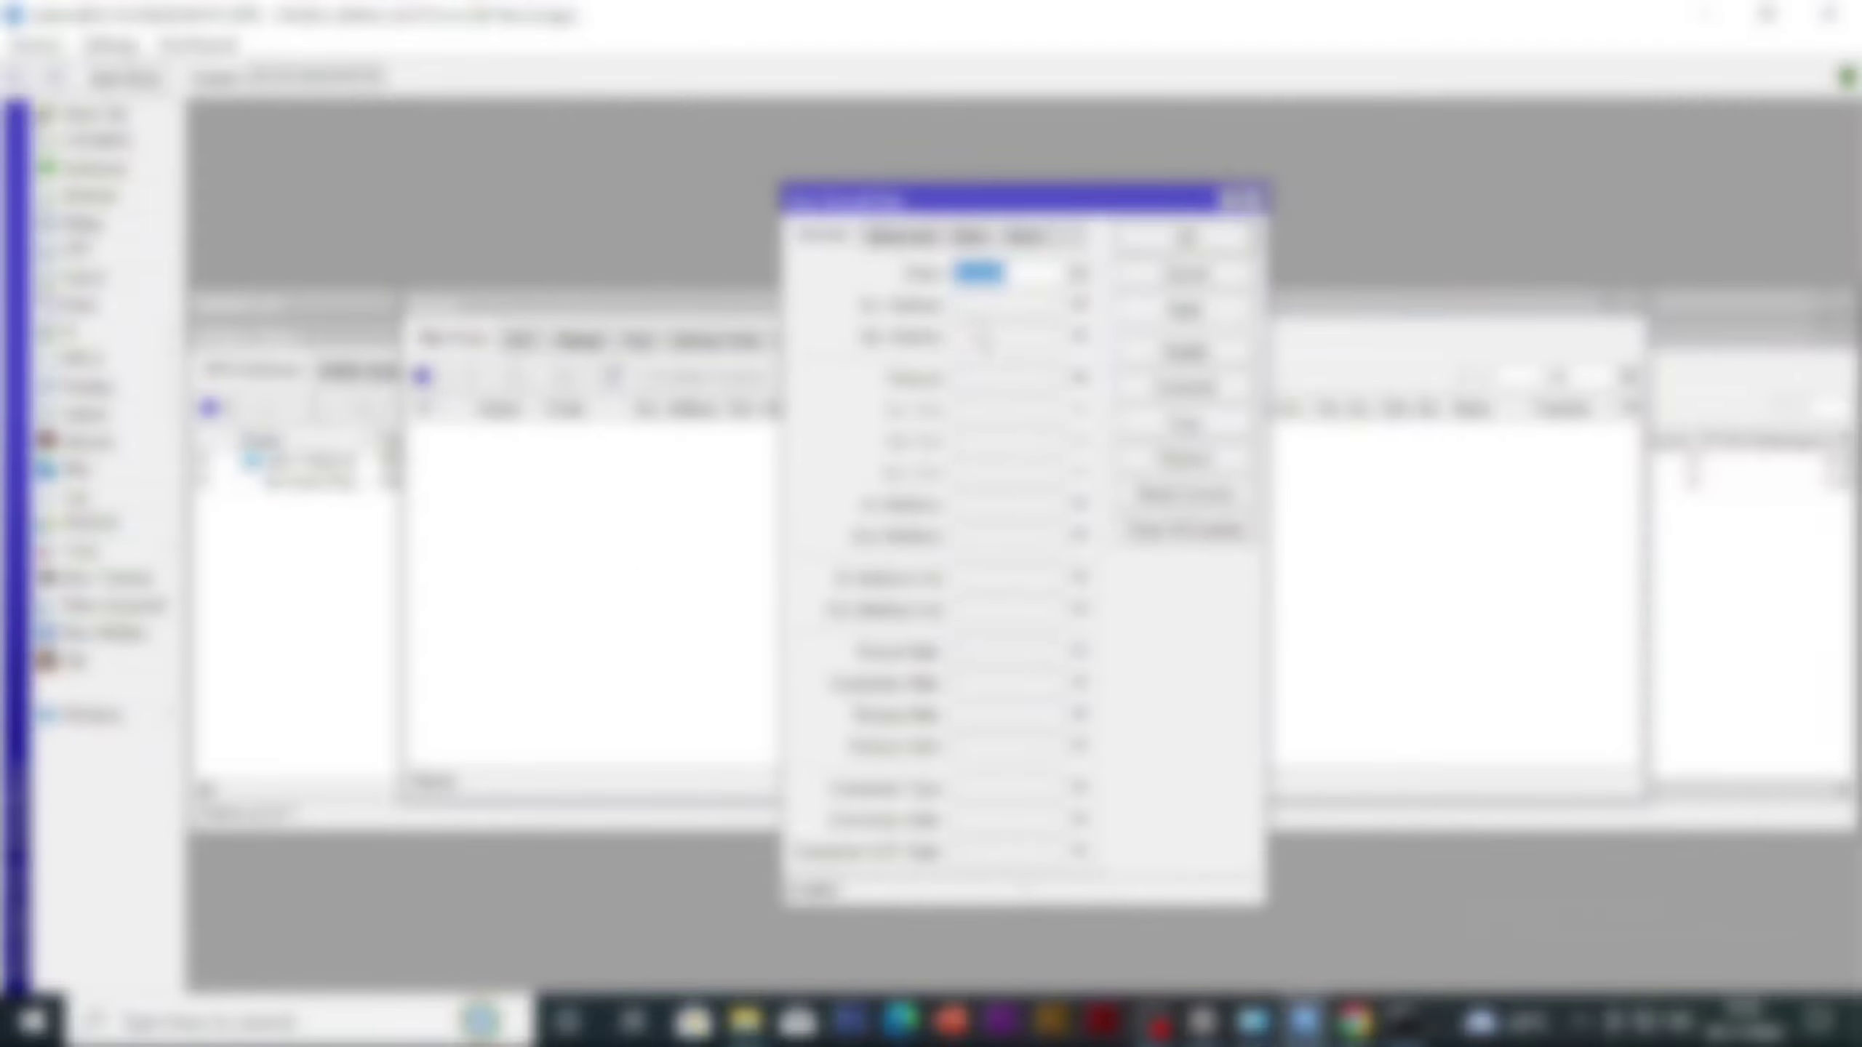
pyautogui.click(1078, 274)
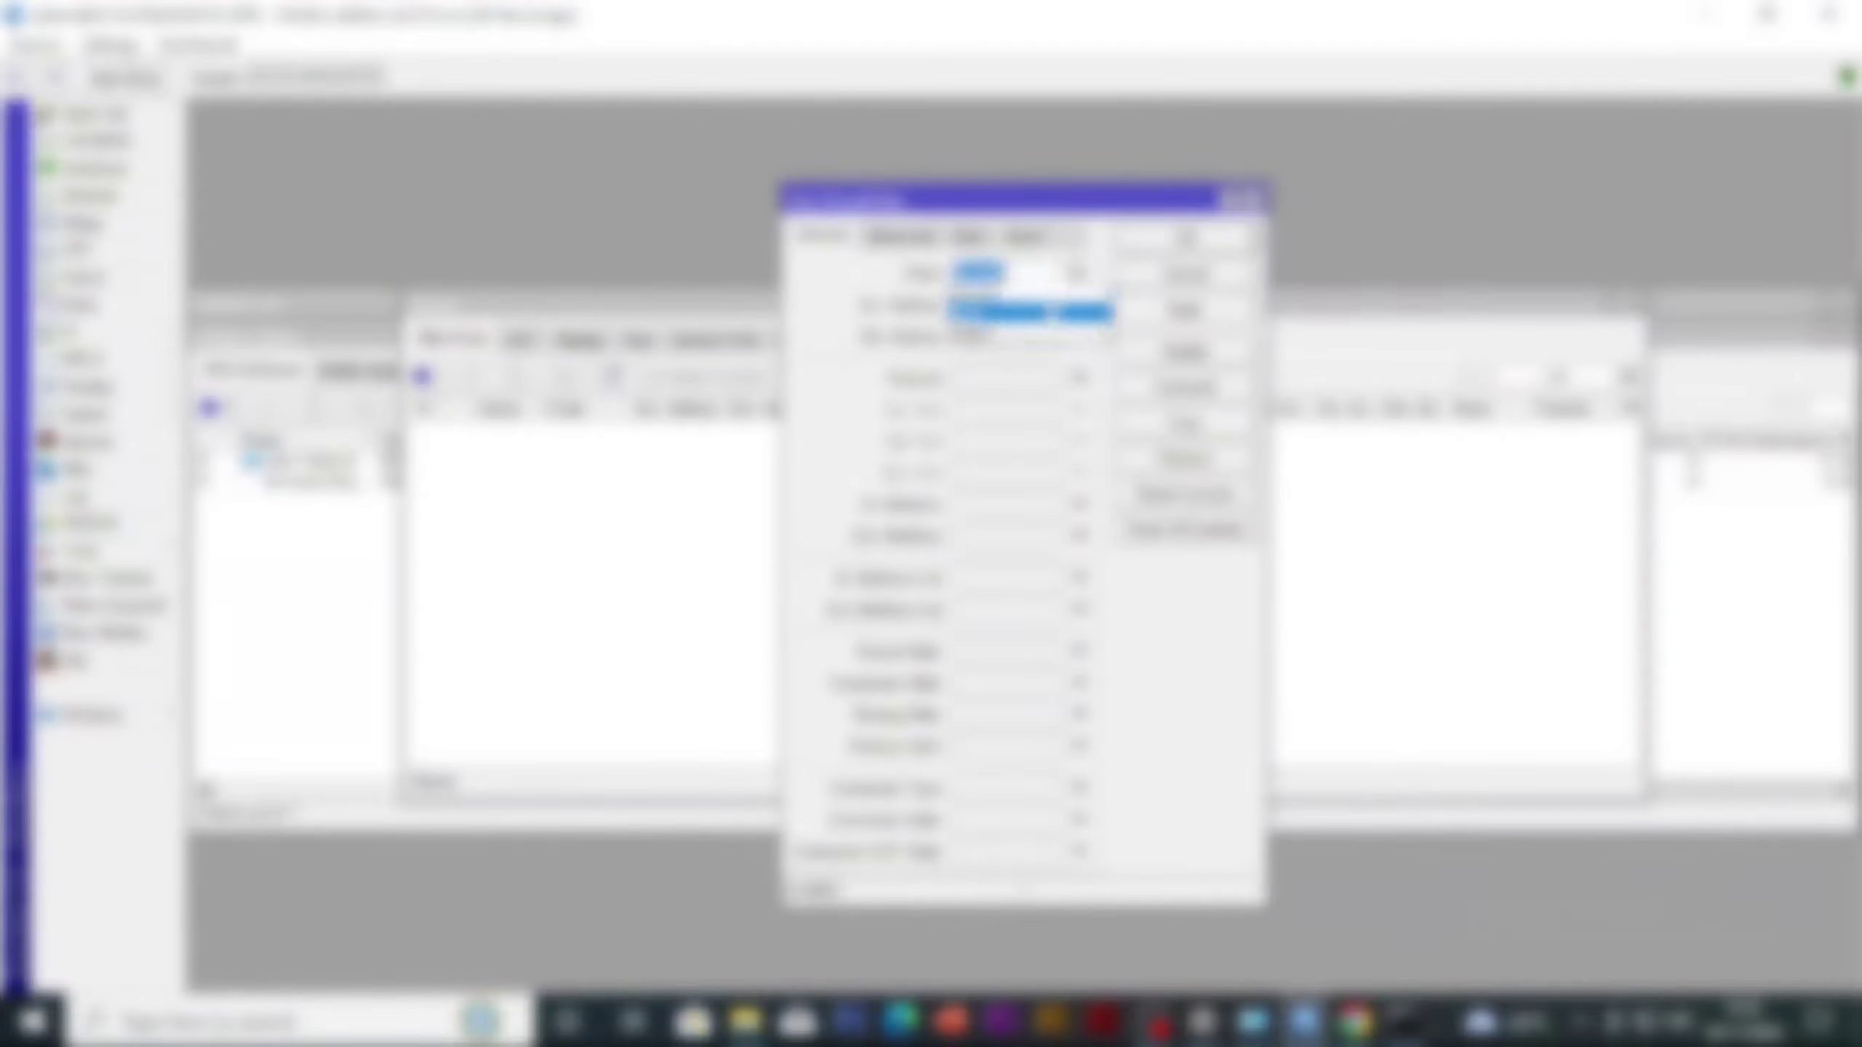
pyautogui.click(1054, 314)
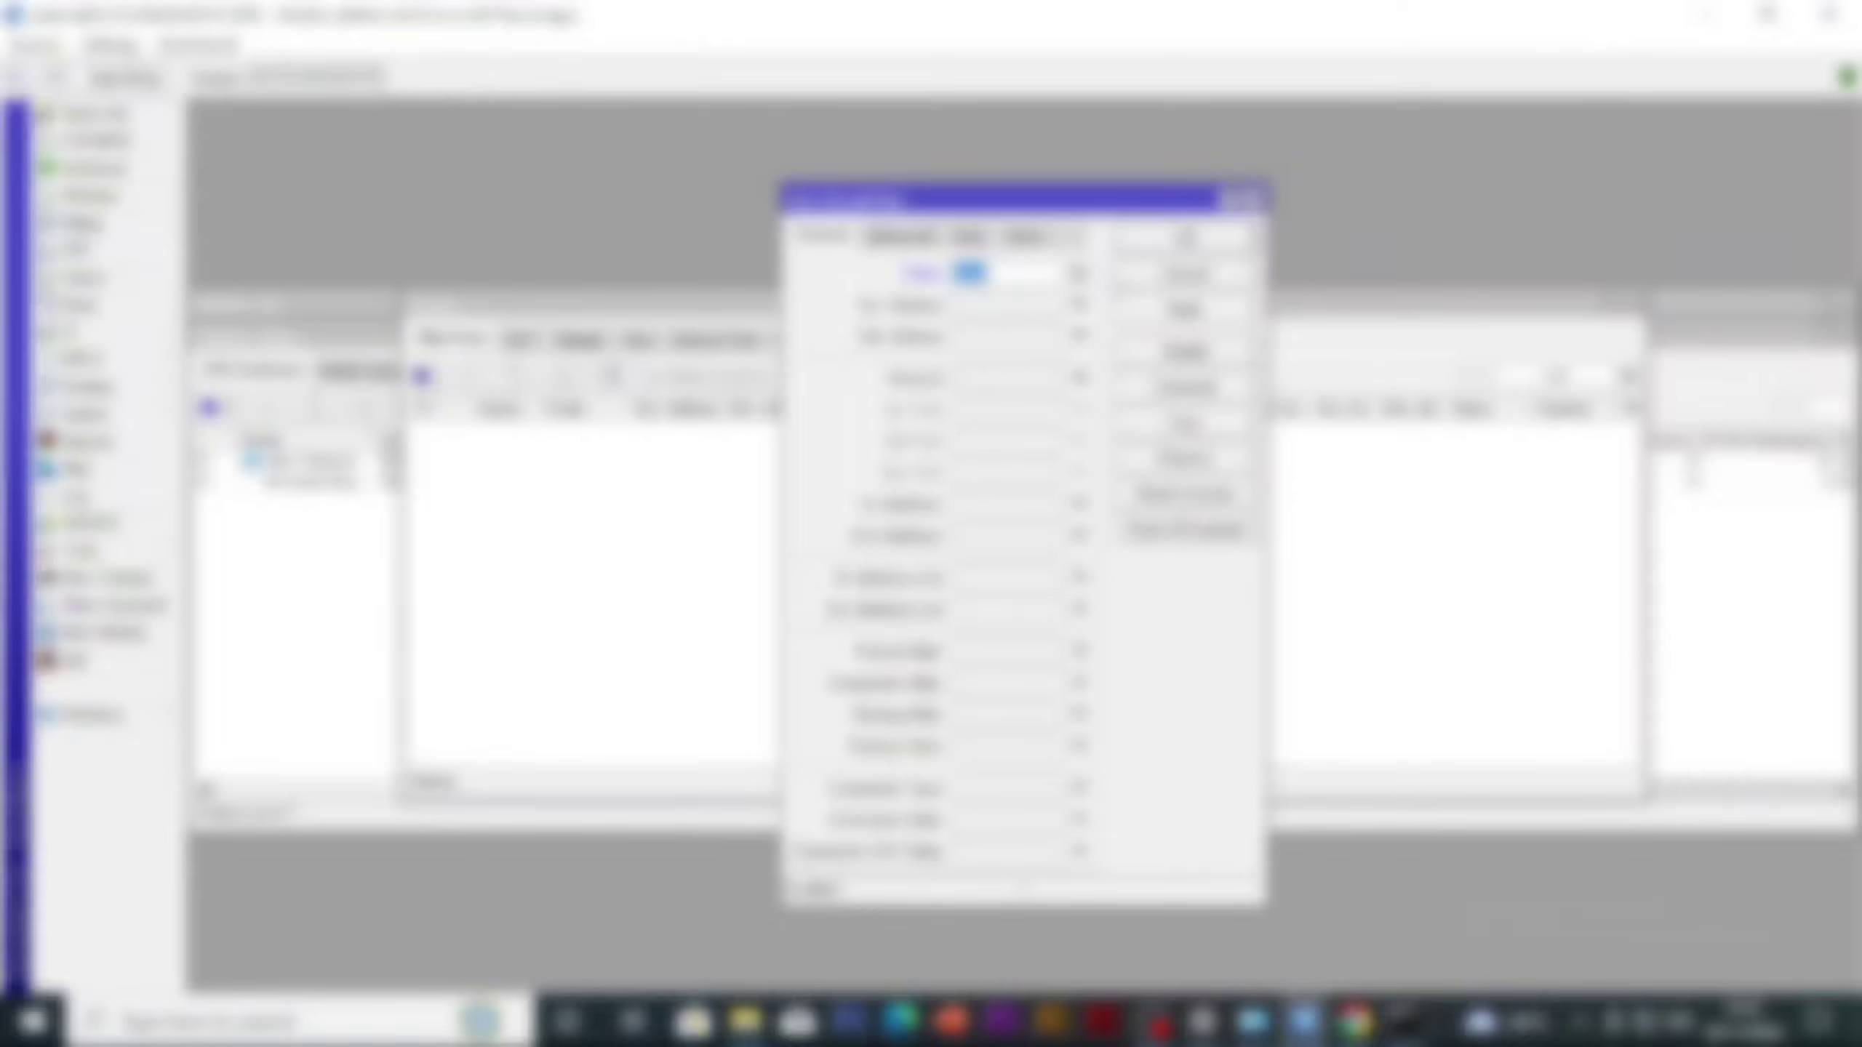
pyautogui.click(1062, 306)
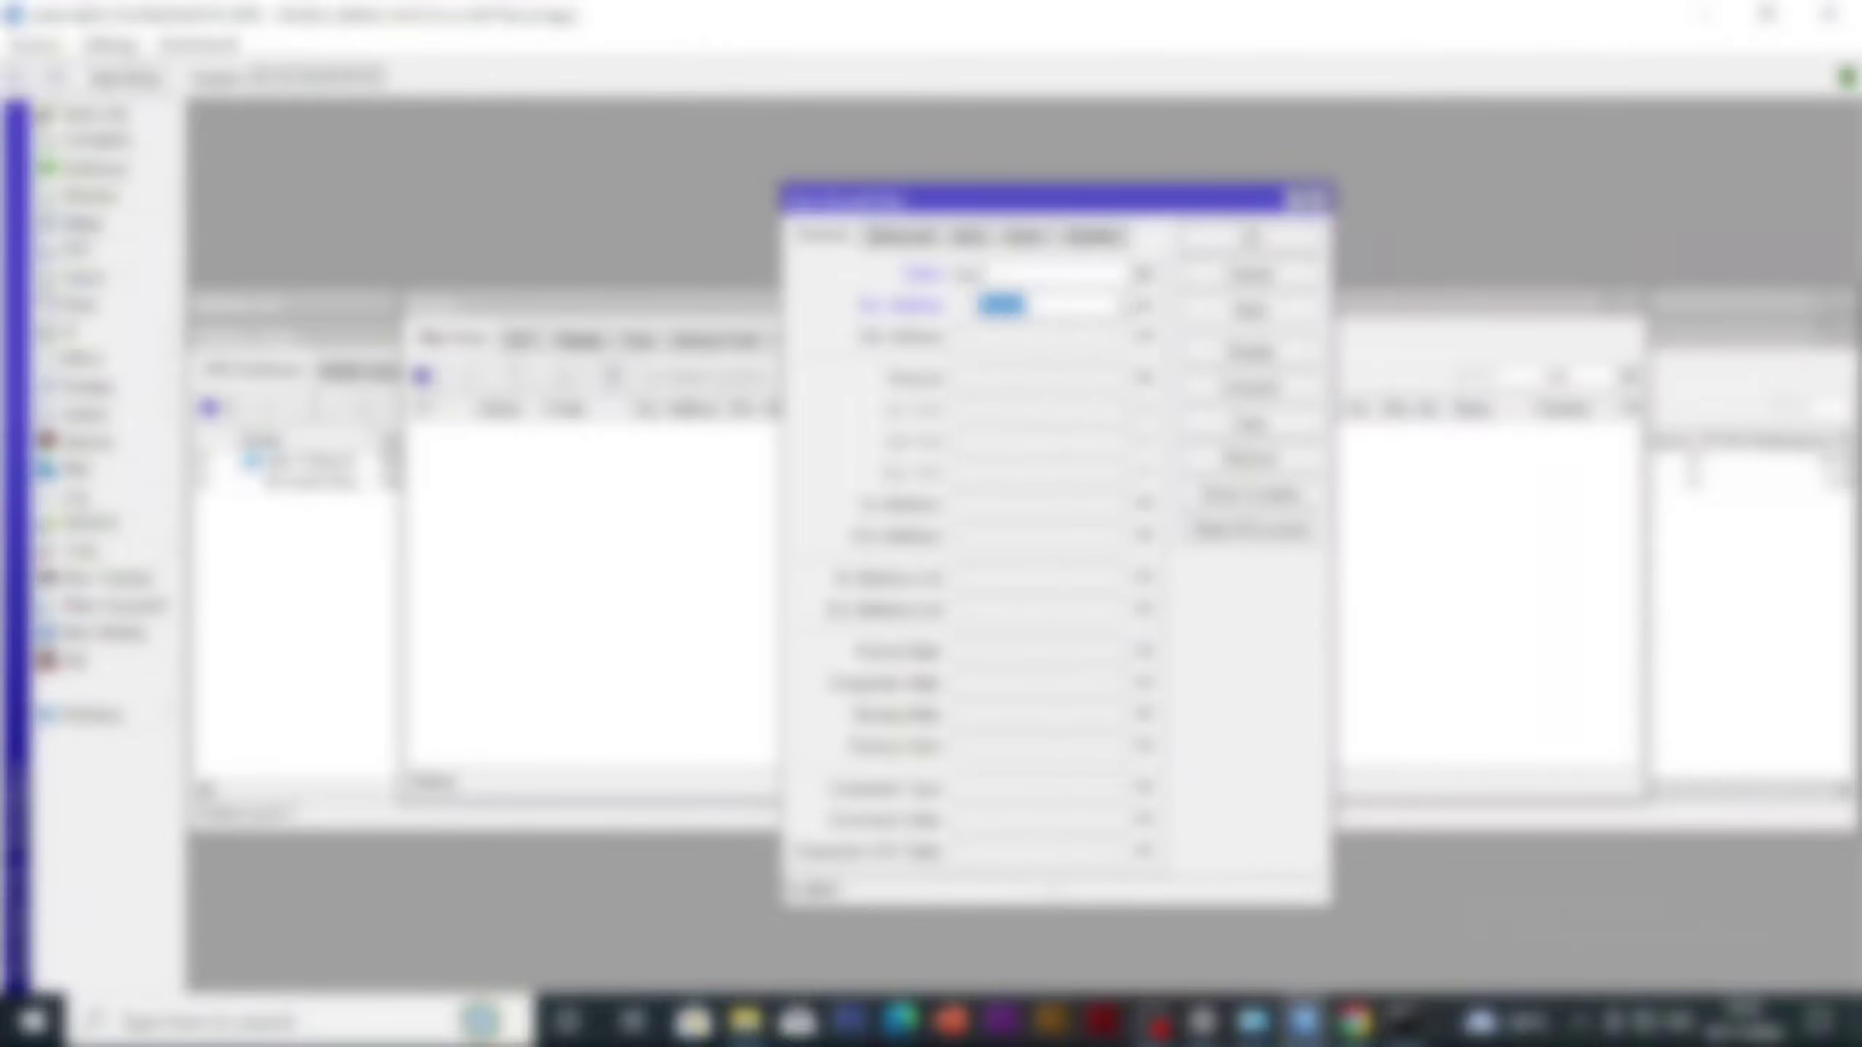
pyautogui.click(1145, 307)
pyautogui.click(1139, 379)
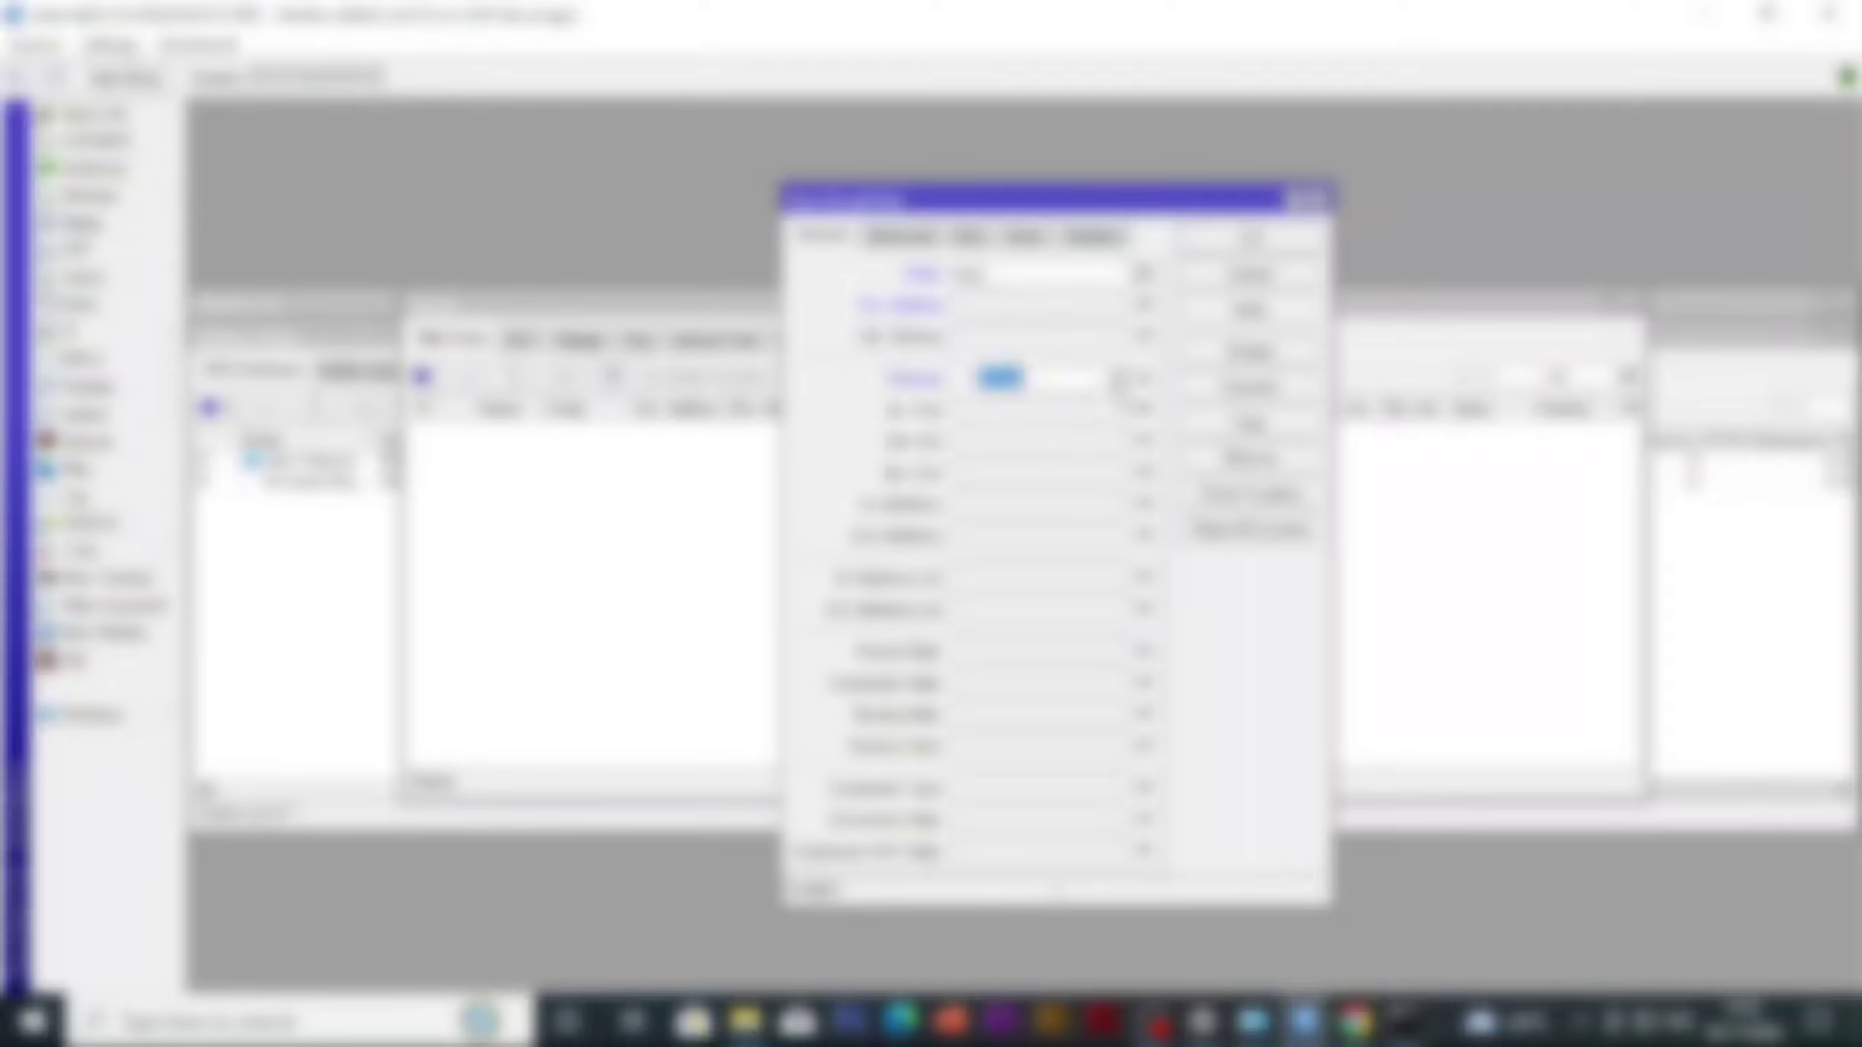
pyautogui.click(1118, 380)
pyautogui.click(1074, 405)
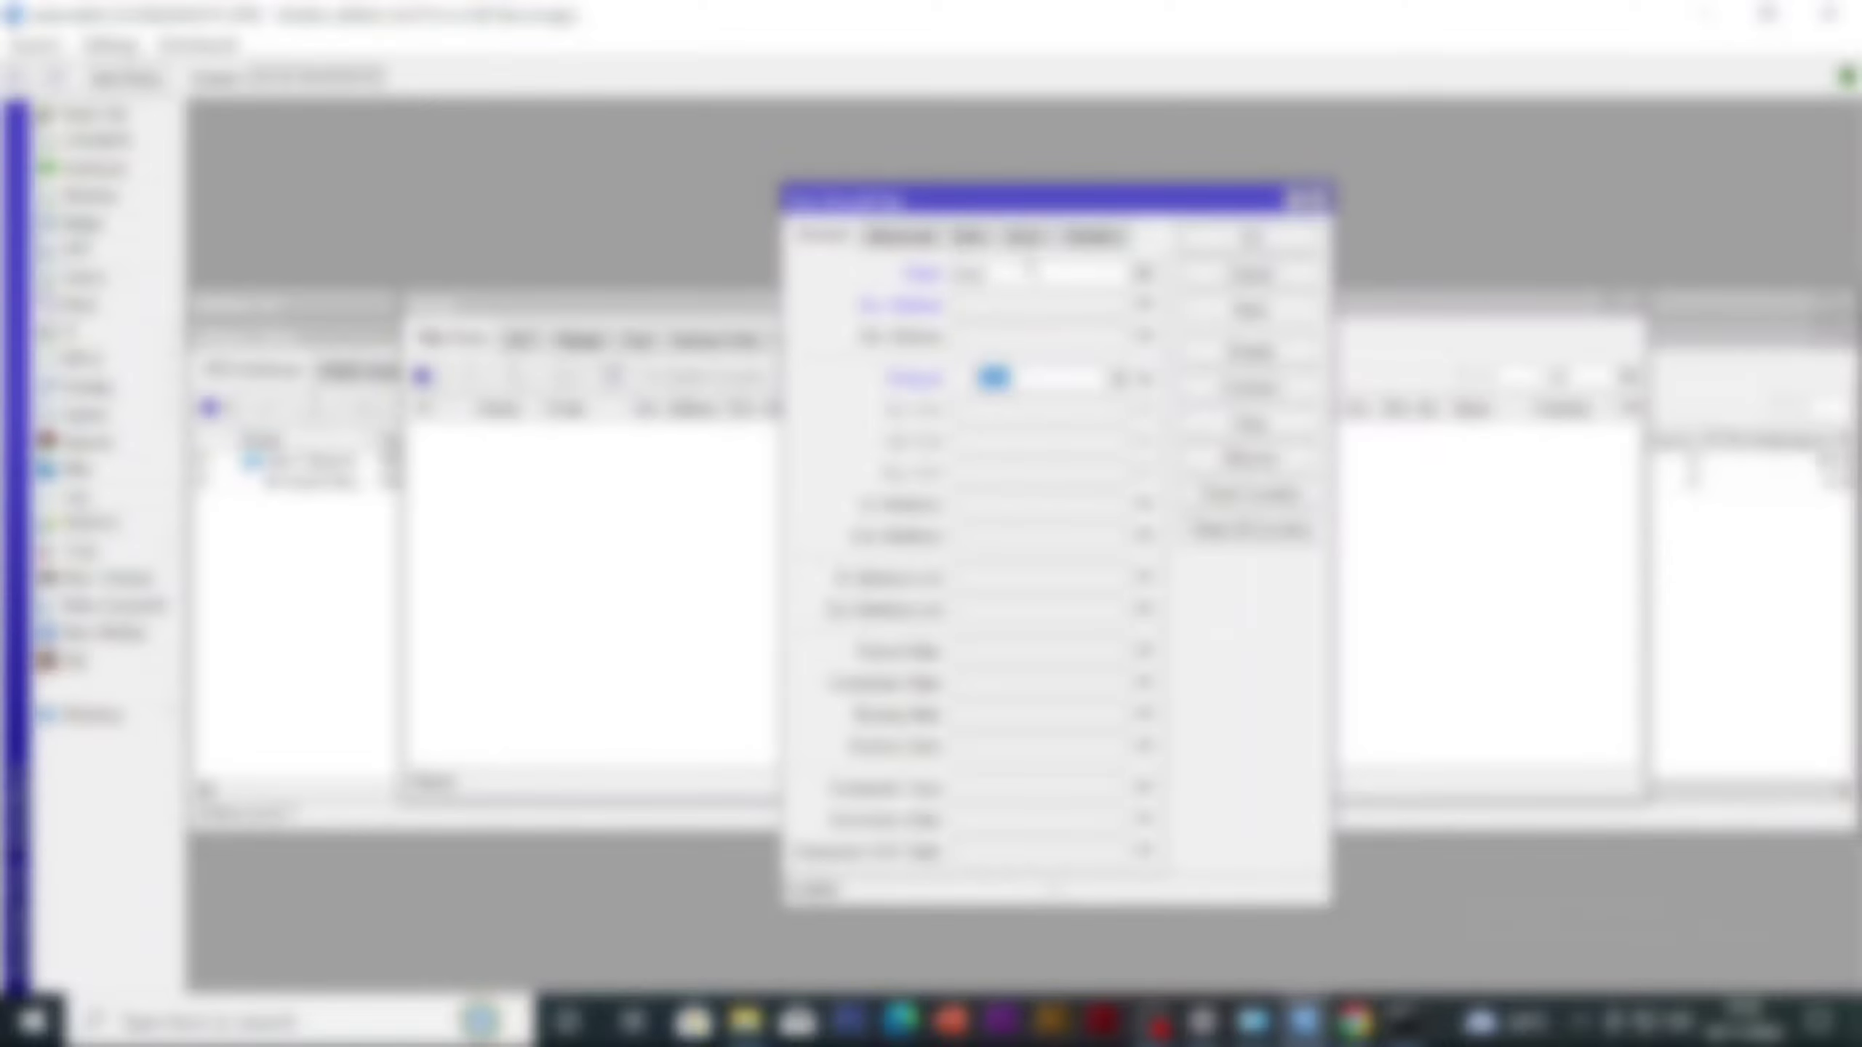
pyautogui.click(1030, 238)
pyautogui.click(983, 277)
pyautogui.click(953, 347)
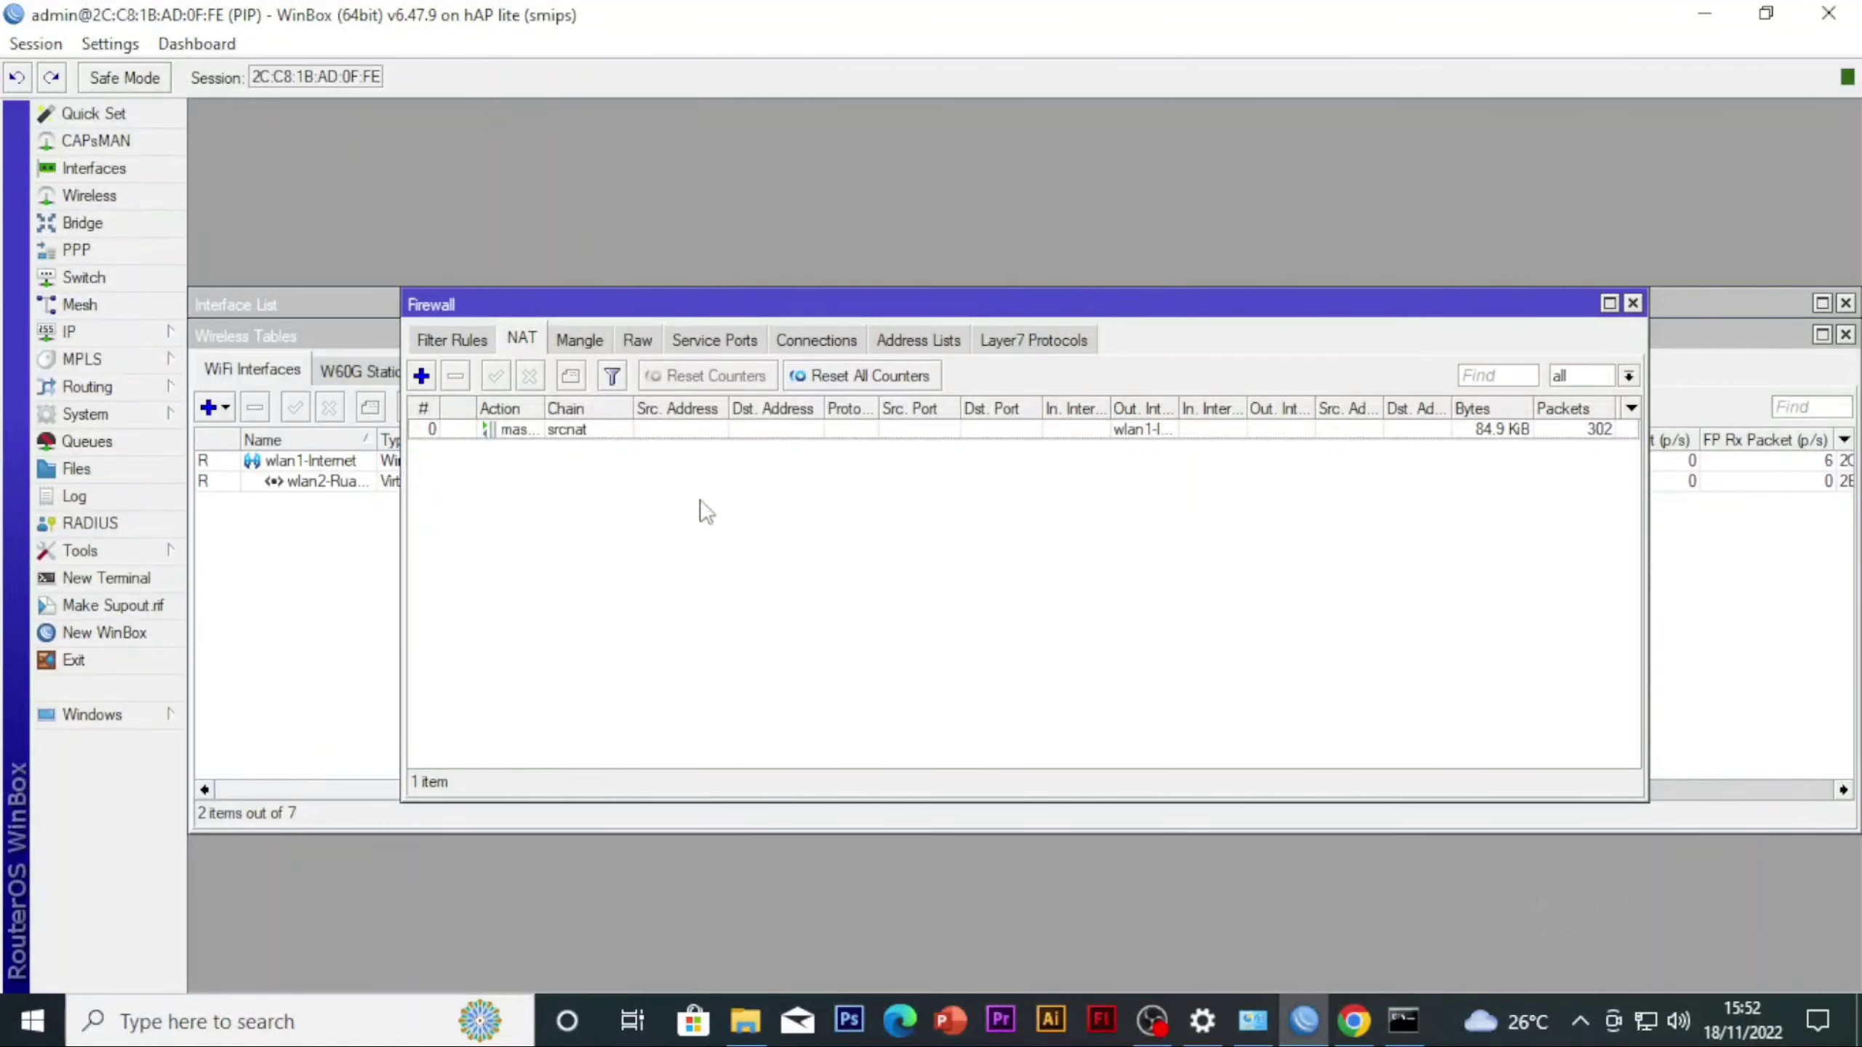
# Start a new firewall filter rule with chain input and protocol icmp
pyautogui.click(475, 345)
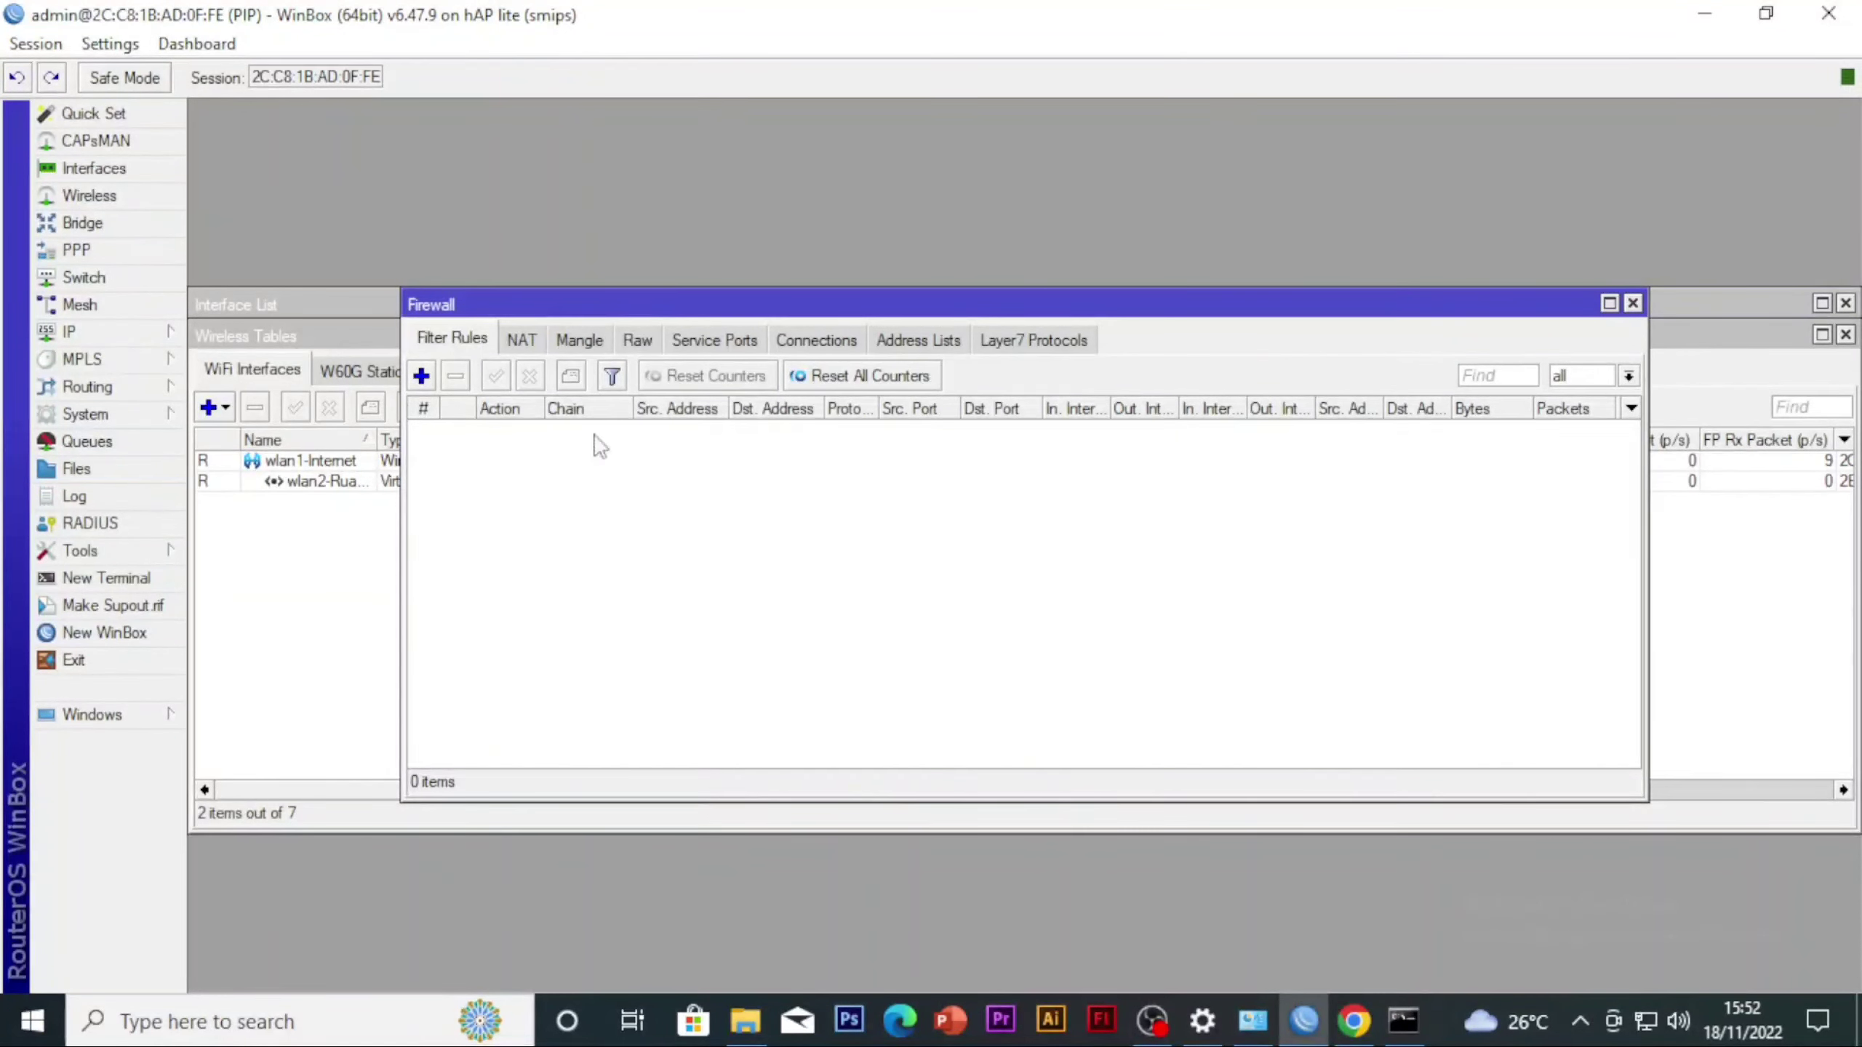
pyautogui.click(421, 375)
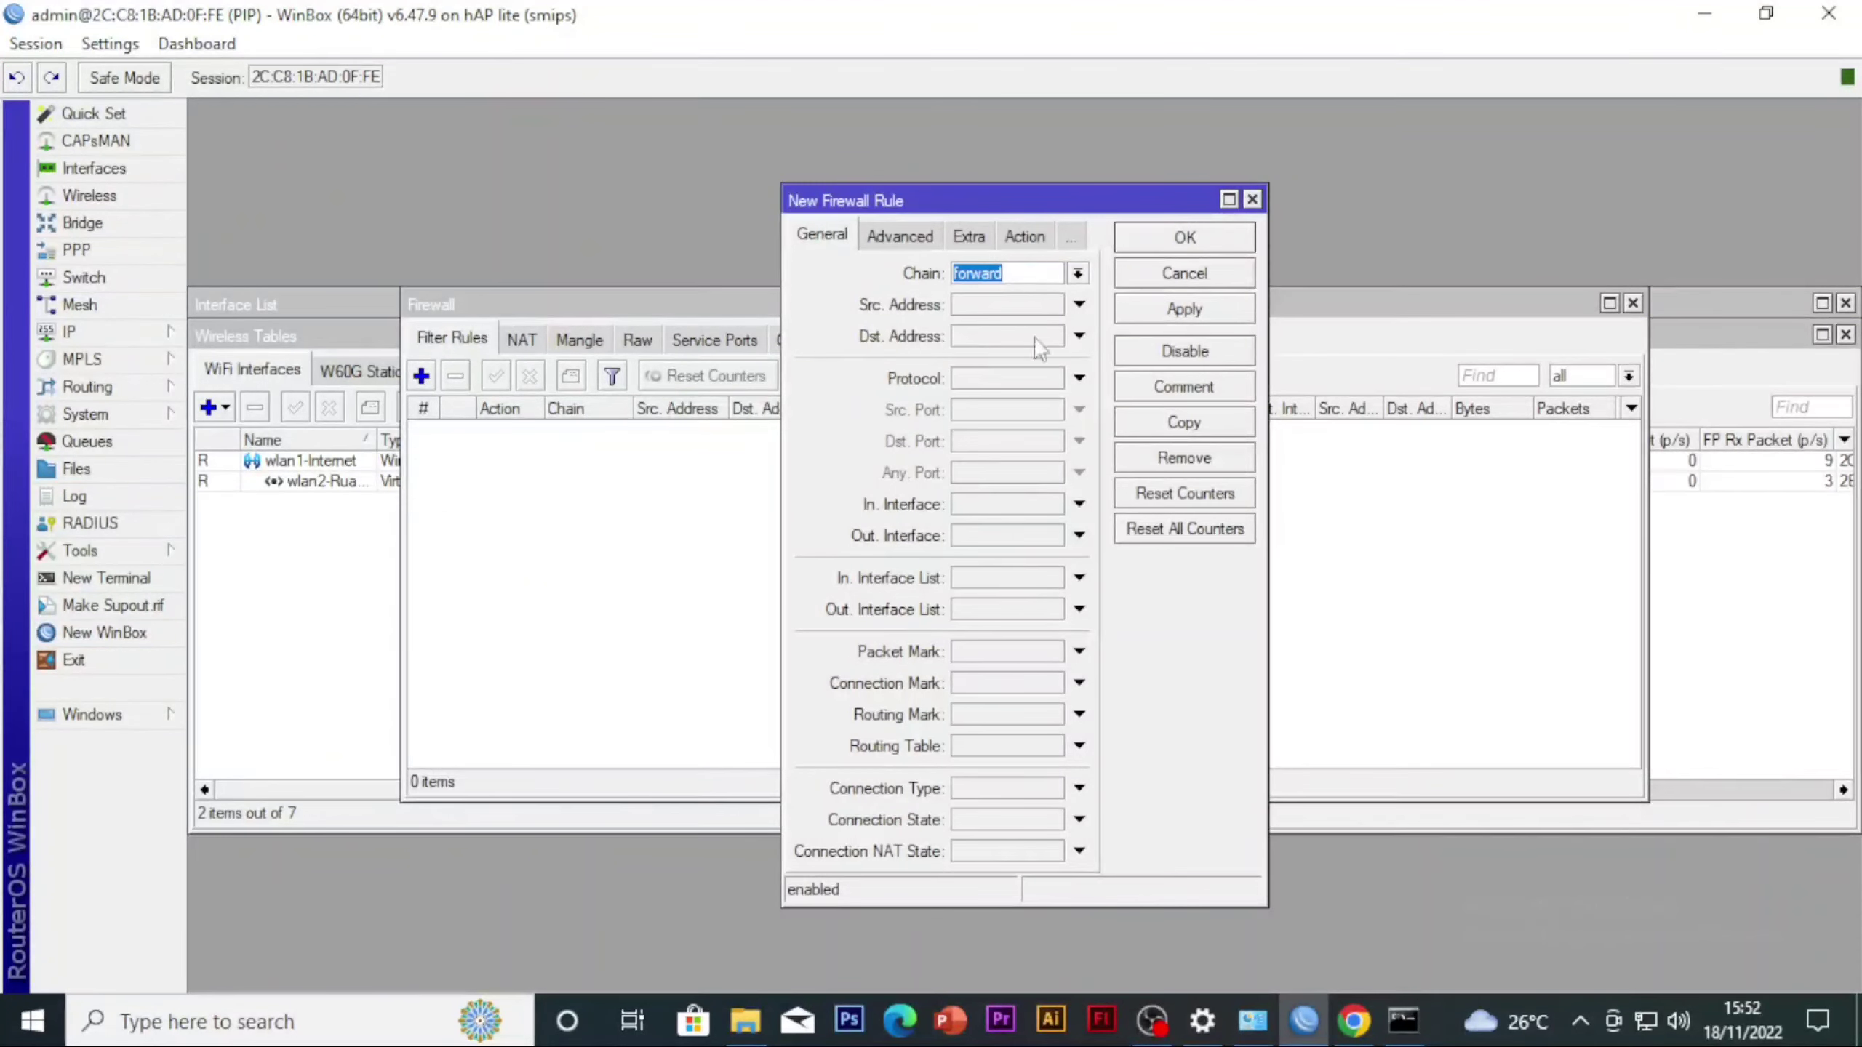
pyautogui.click(1077, 272)
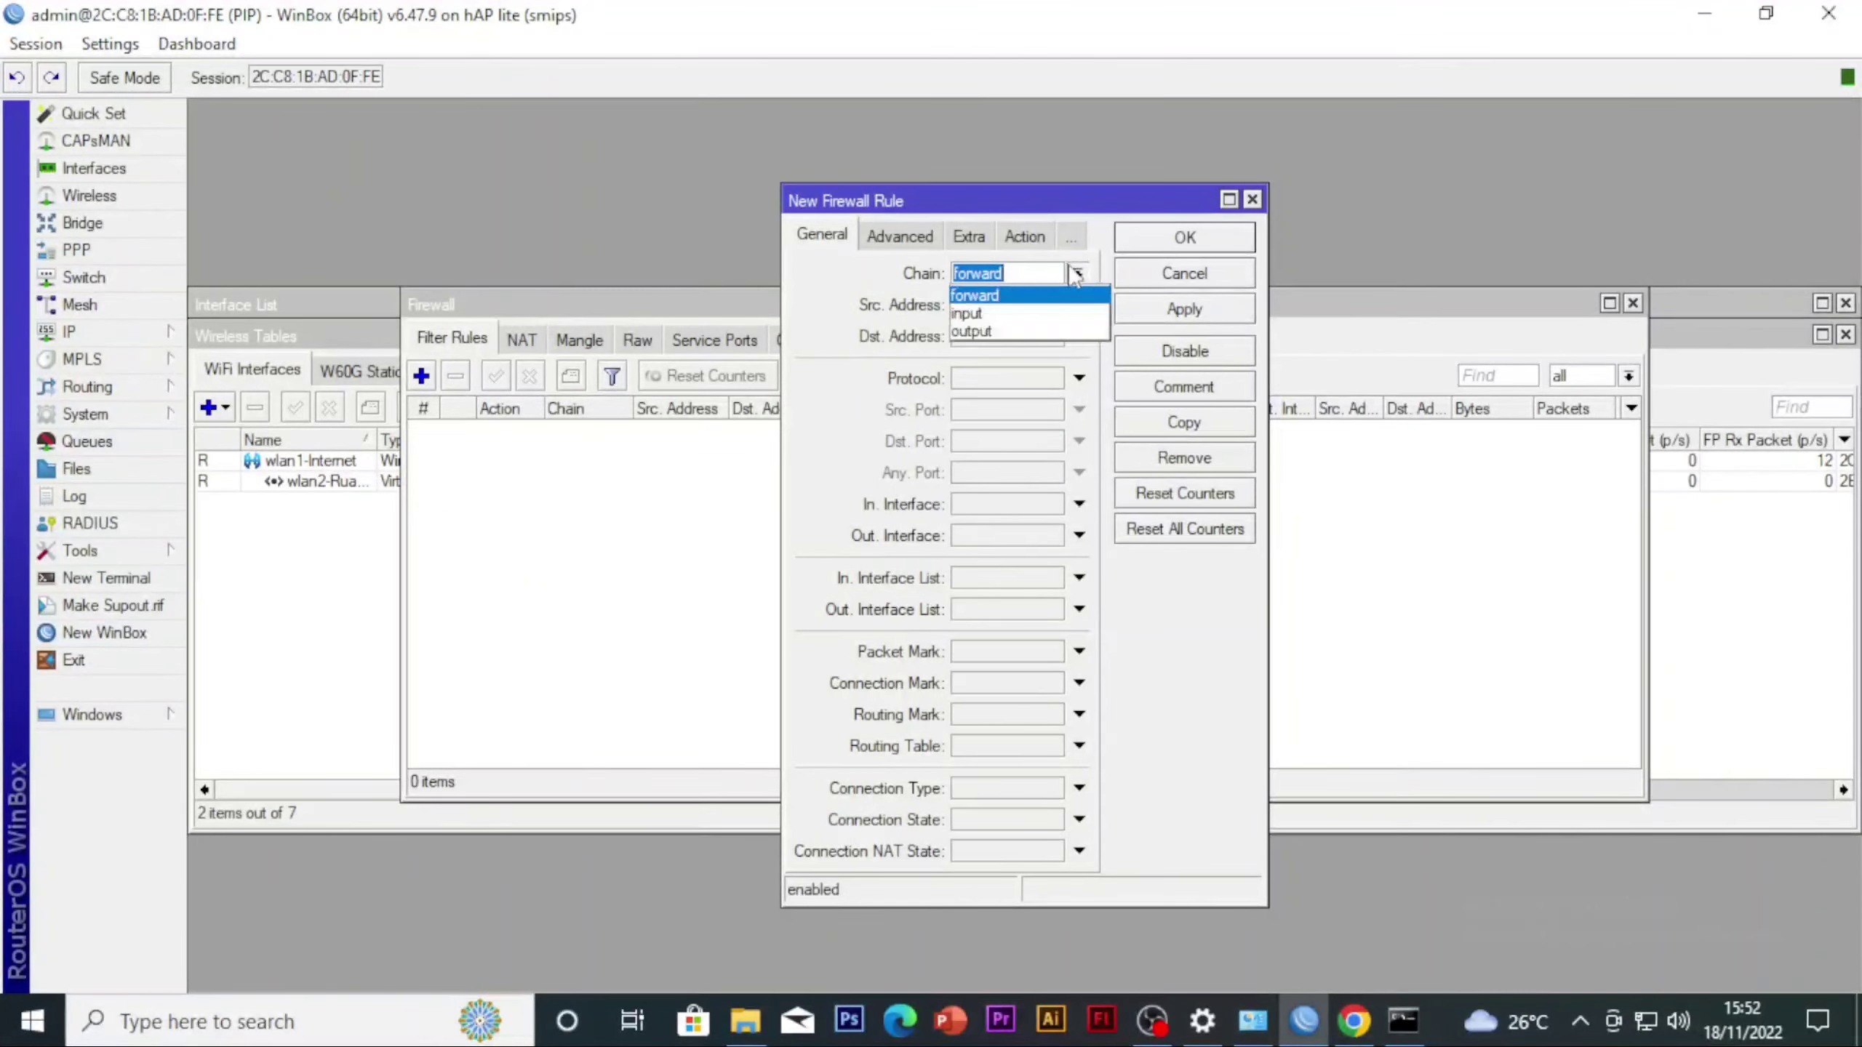
pyautogui.click(1053, 322)
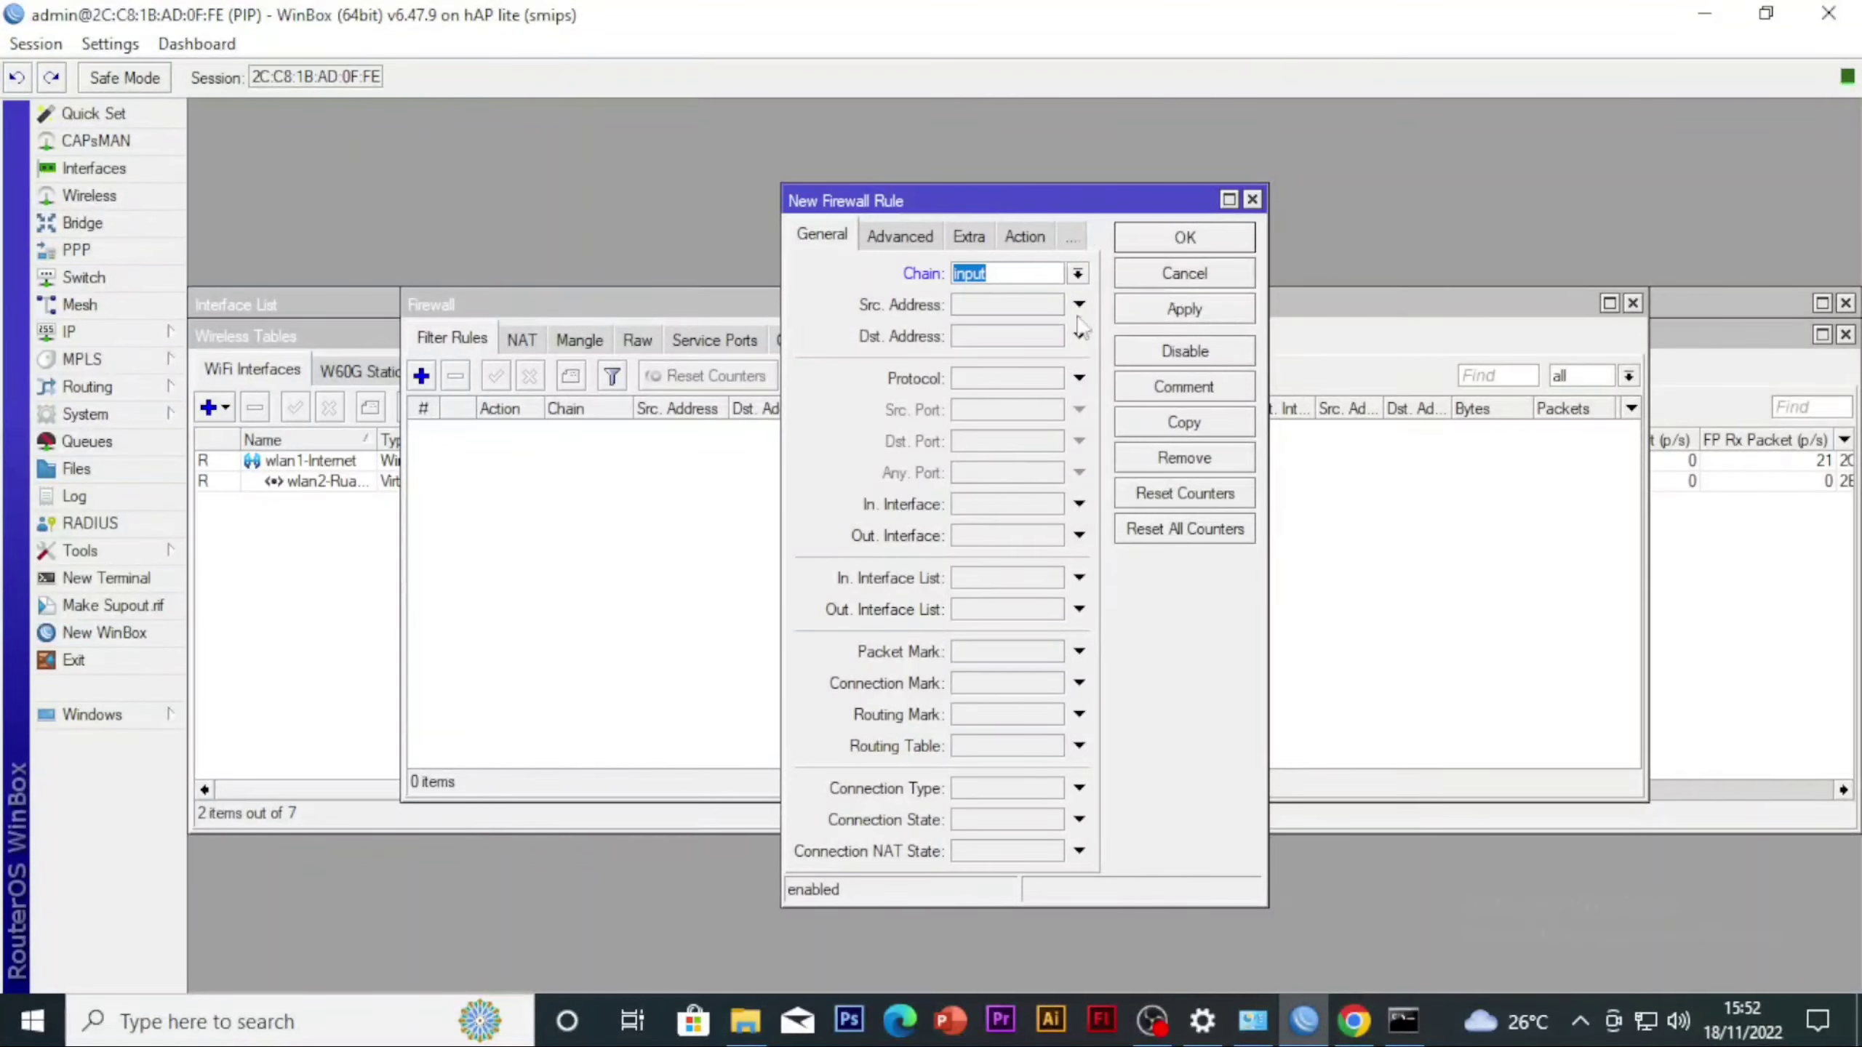
pyautogui.click(1048, 306)
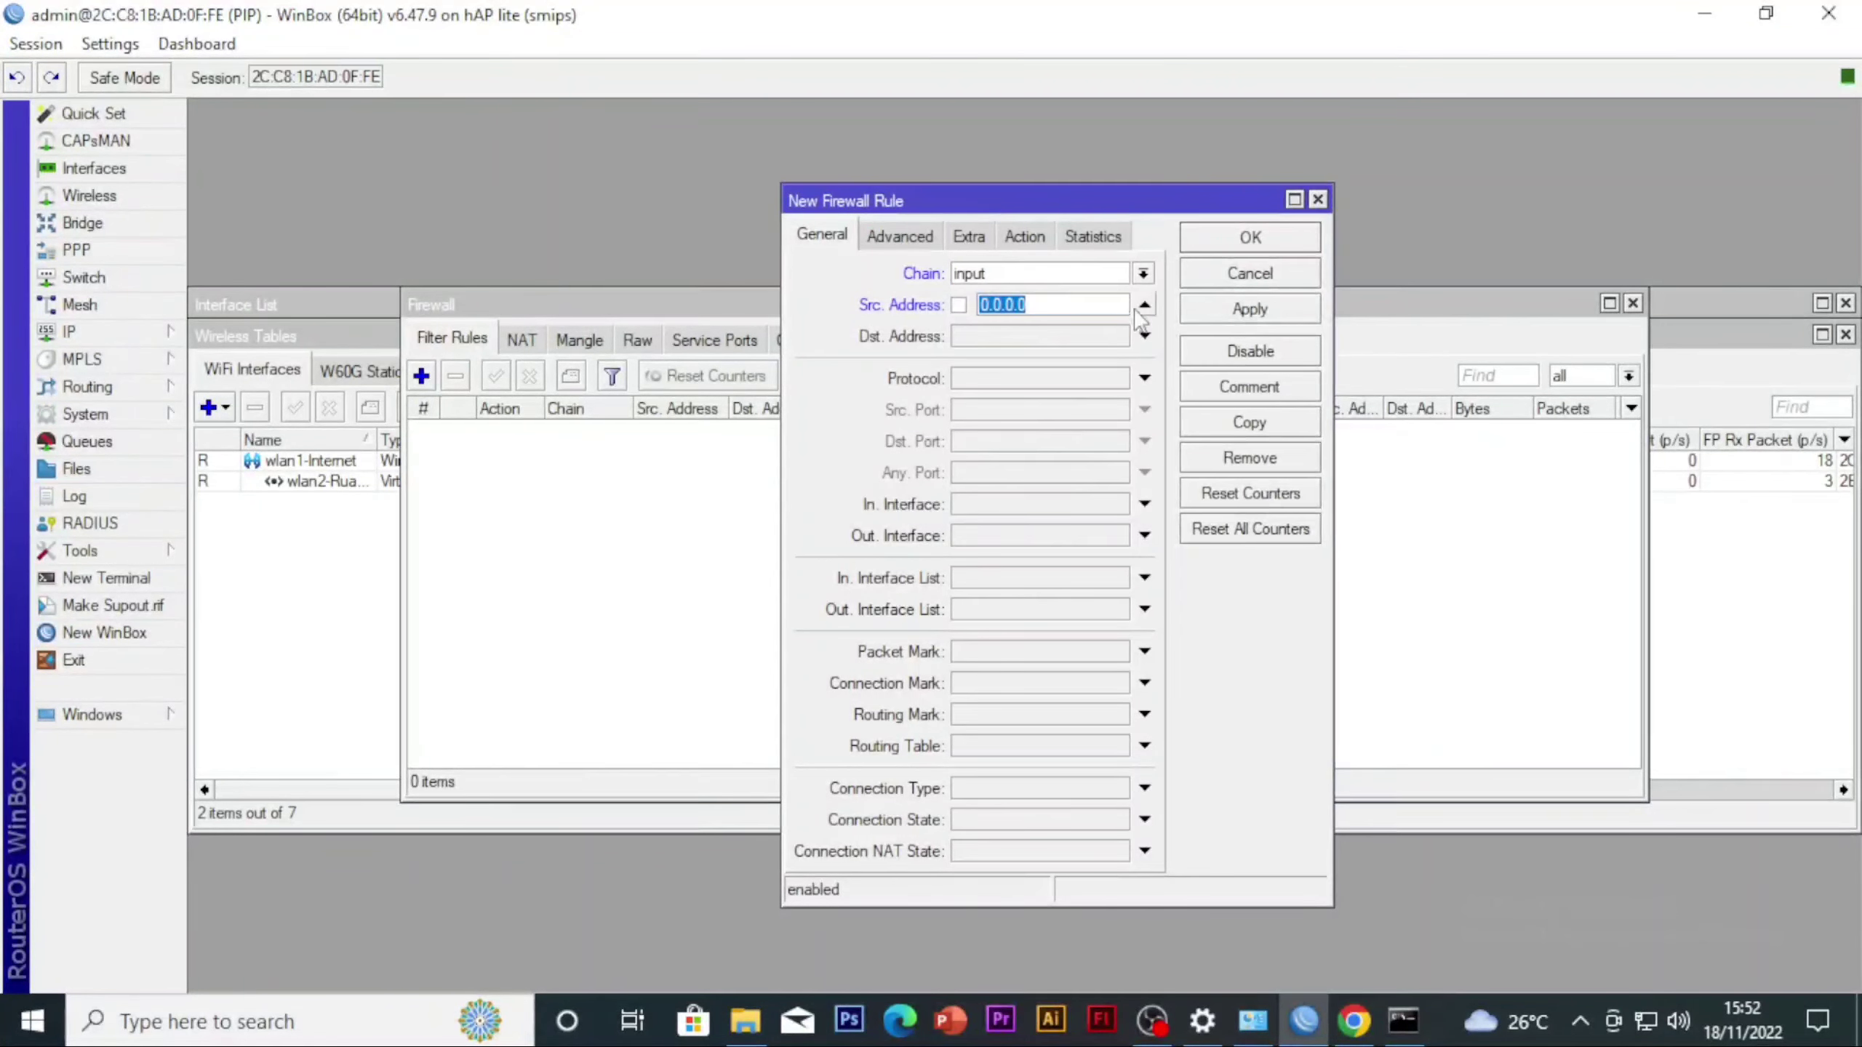
pyautogui.click(1094, 386)
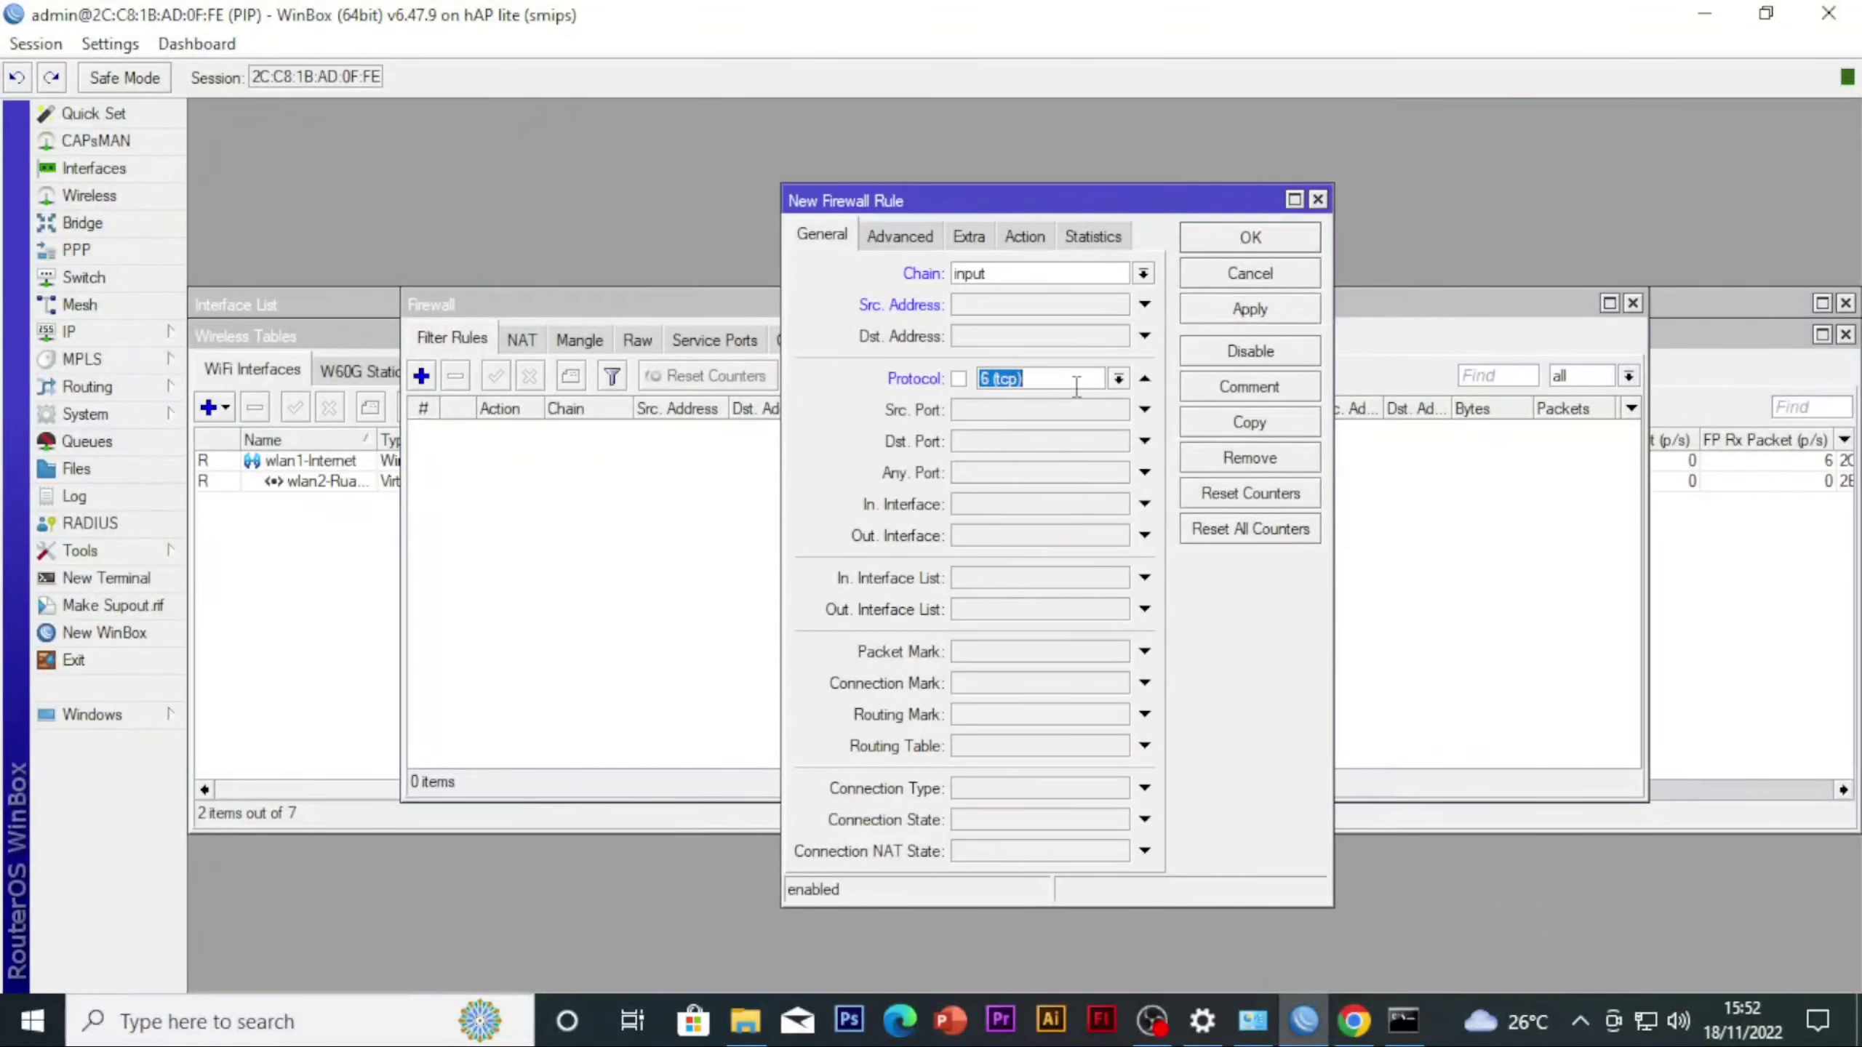
pyautogui.click(1093, 386)
pyautogui.click(1066, 401)
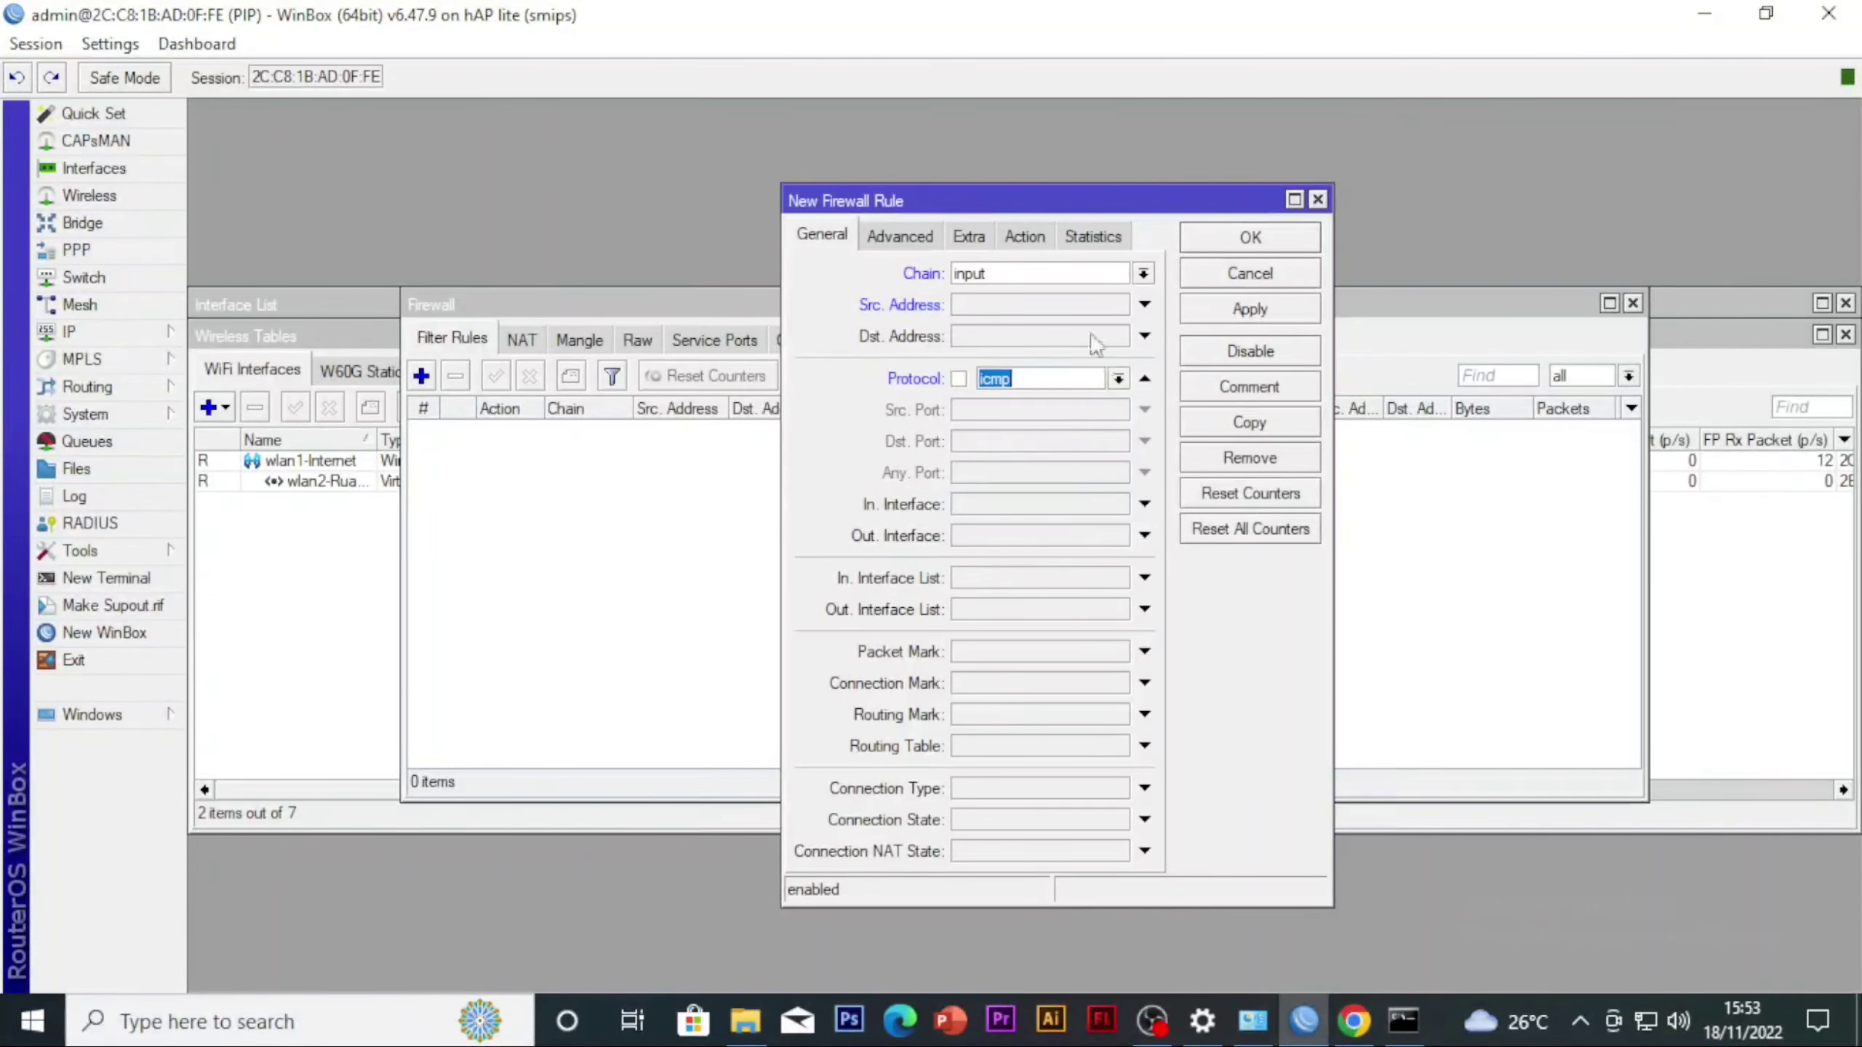
# Set the new filter rule's action to drop and save the rule
pyautogui.click(1024, 237)
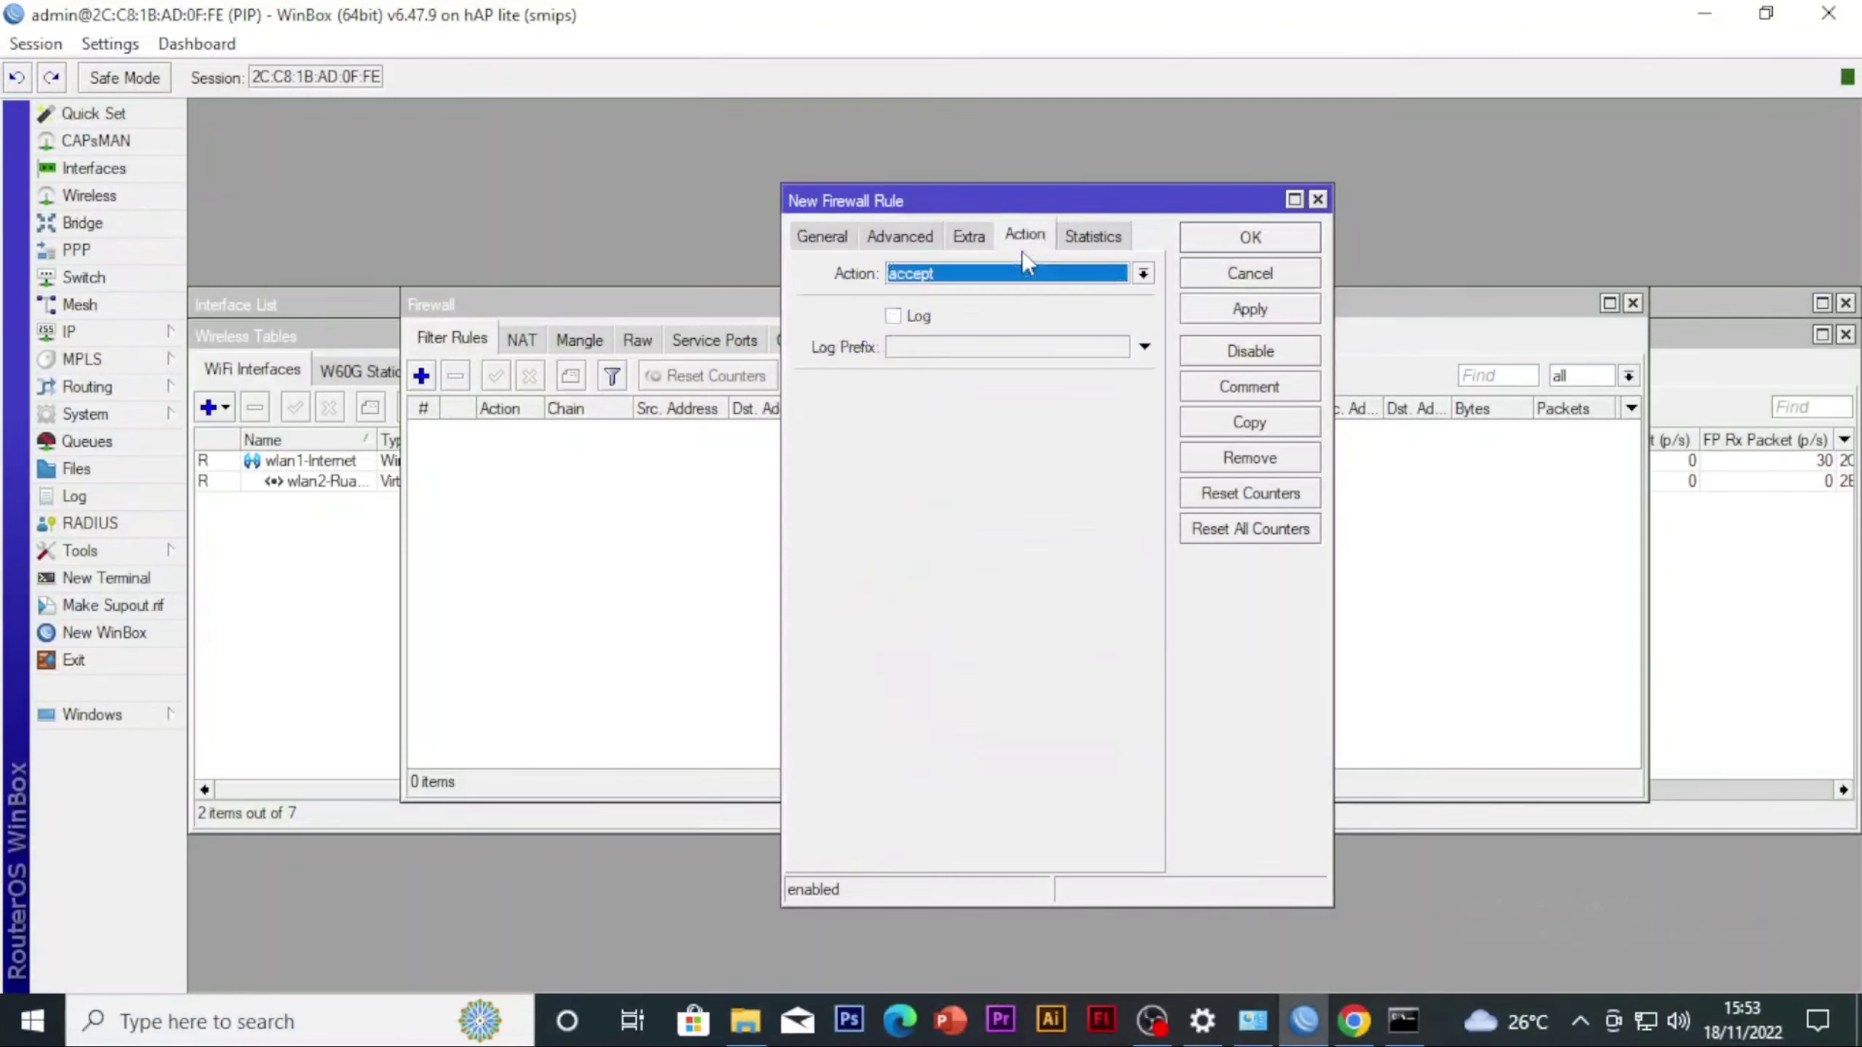
pyautogui.click(986, 274)
pyautogui.click(963, 352)
pyautogui.click(1246, 312)
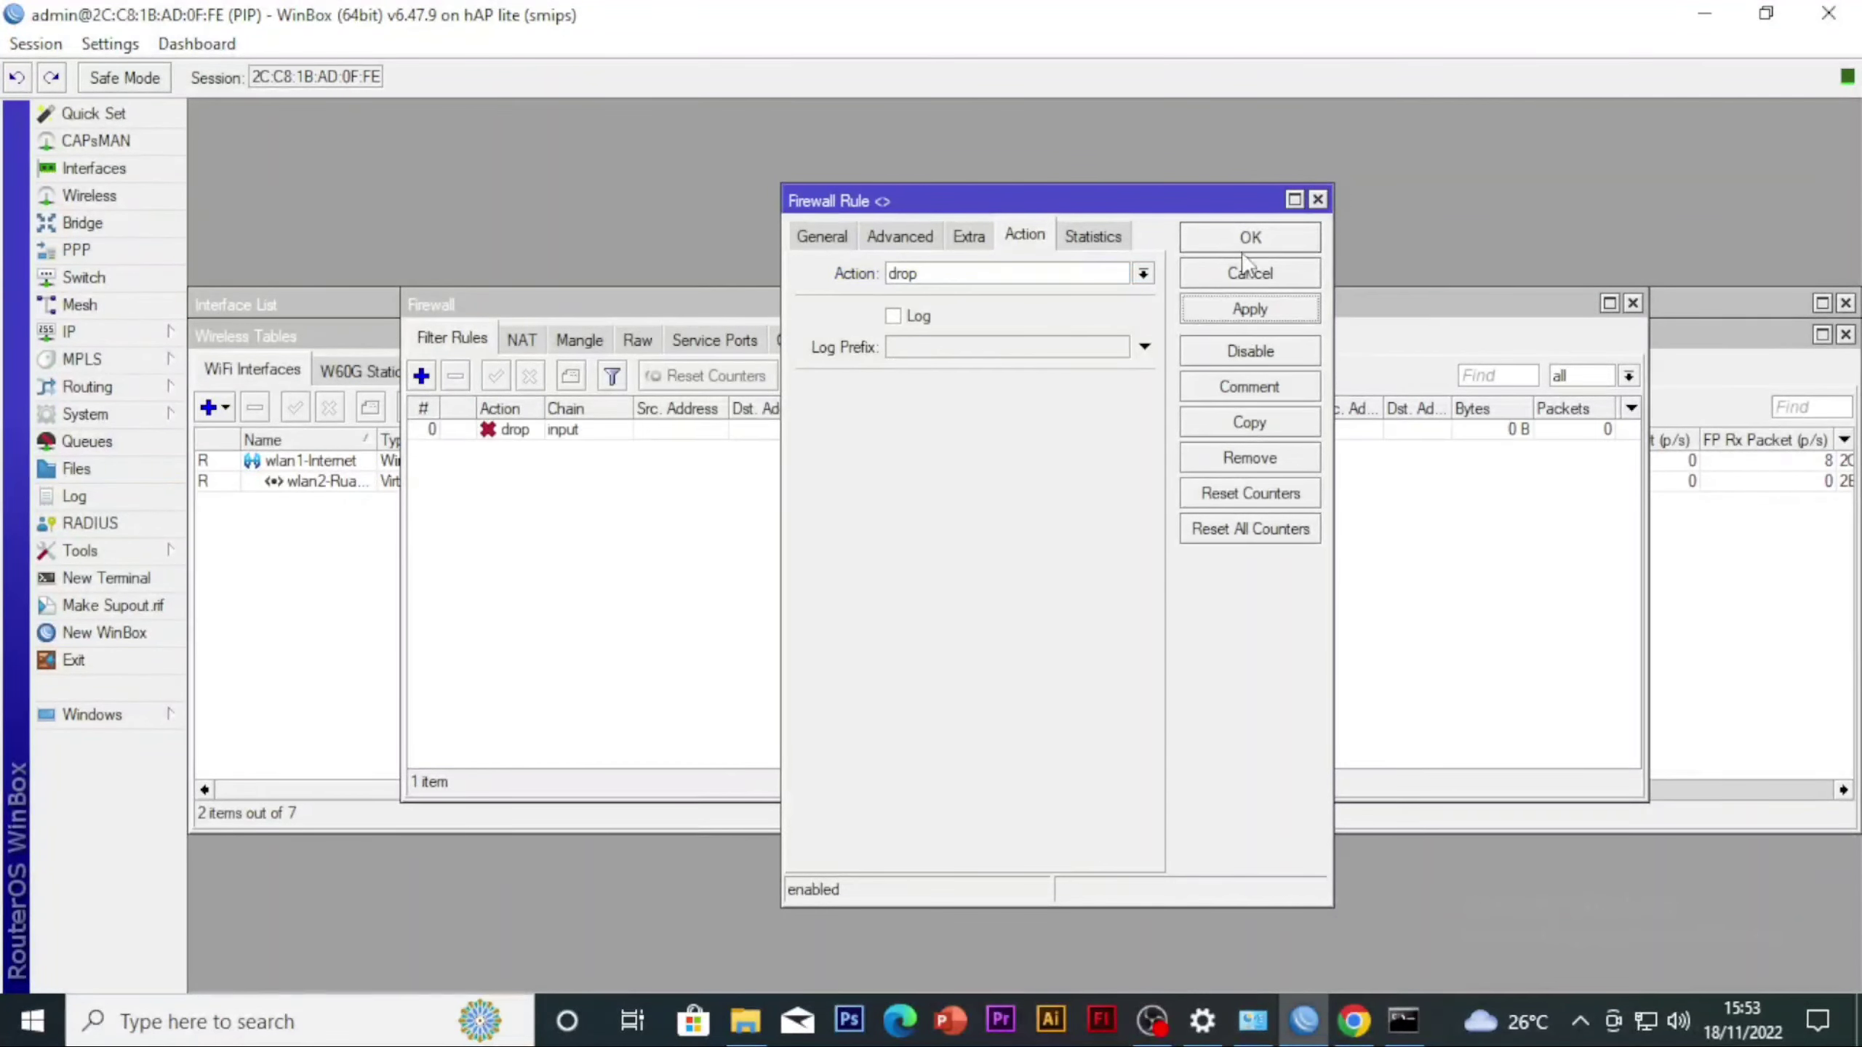
pyautogui.click(1275, 237)
# Add the comment TIDAK BISA PING KE ROUTER YAAA to the icmp drop rule
pyautogui.click(566, 433)
pyautogui.click(570, 375)
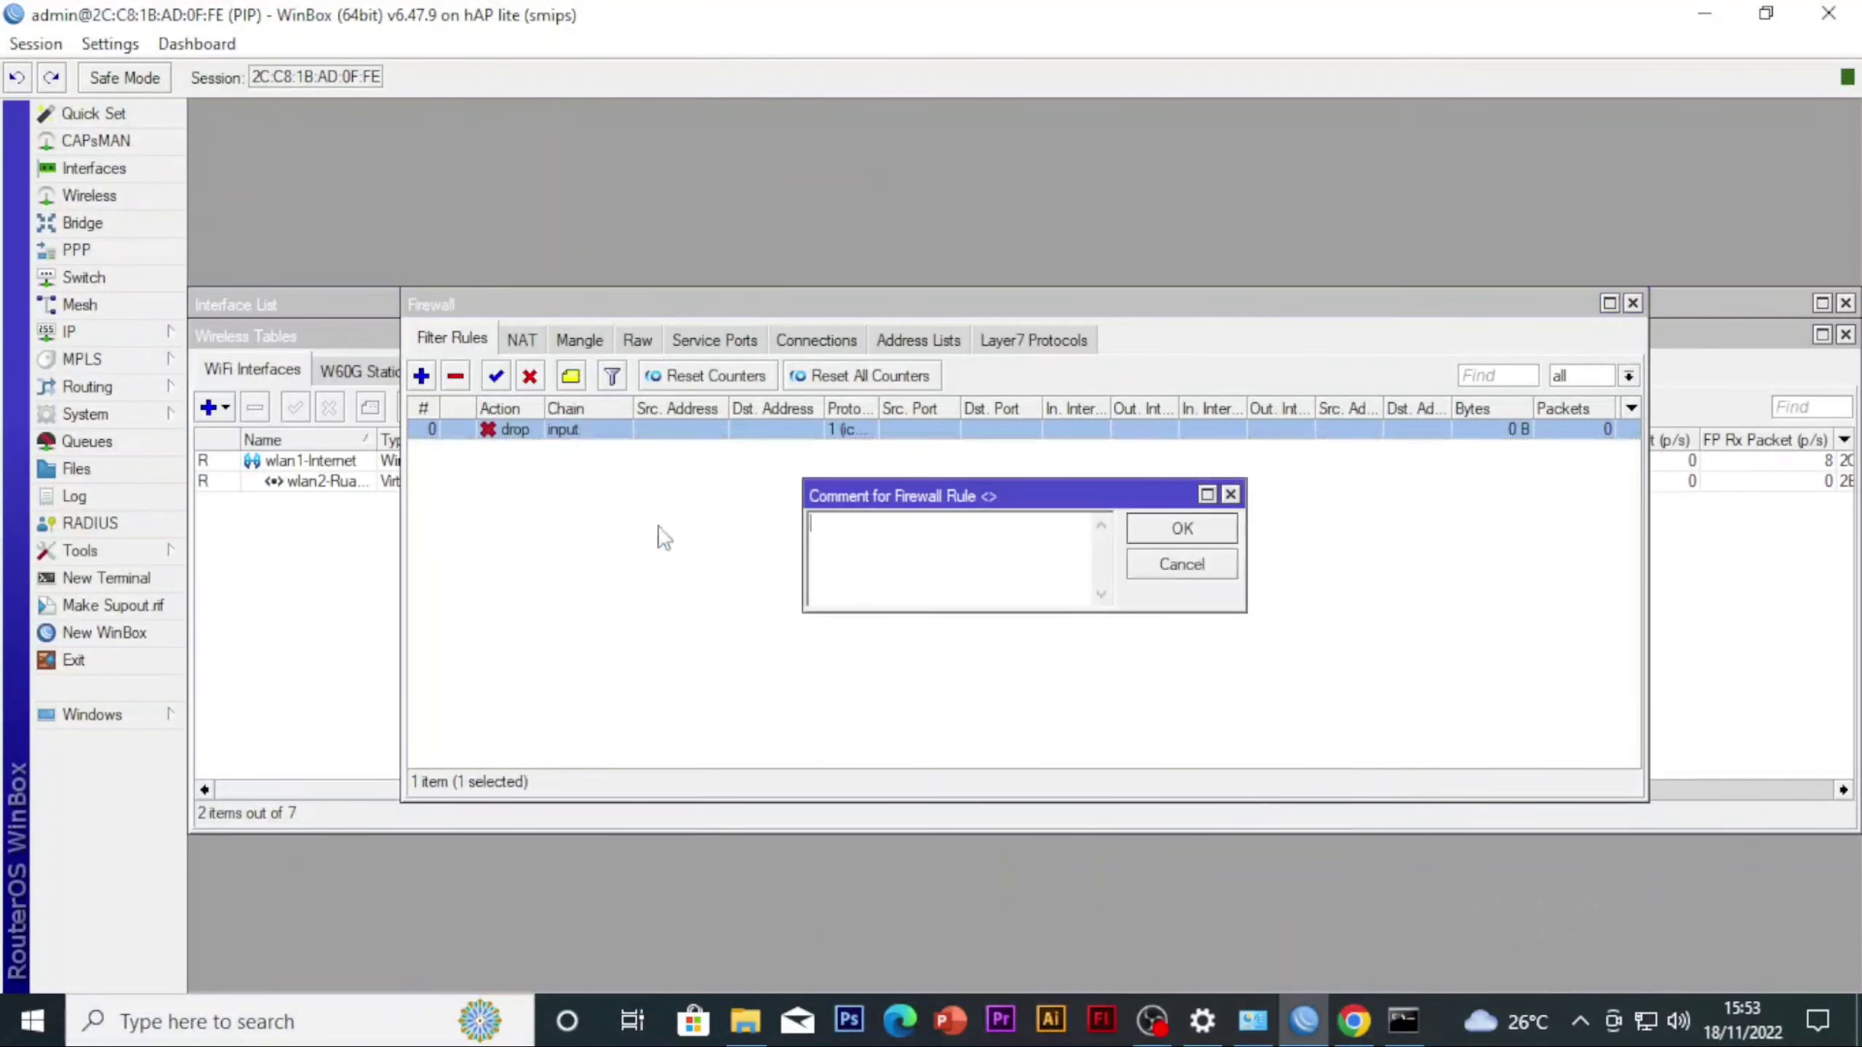
pyautogui.write('ti')
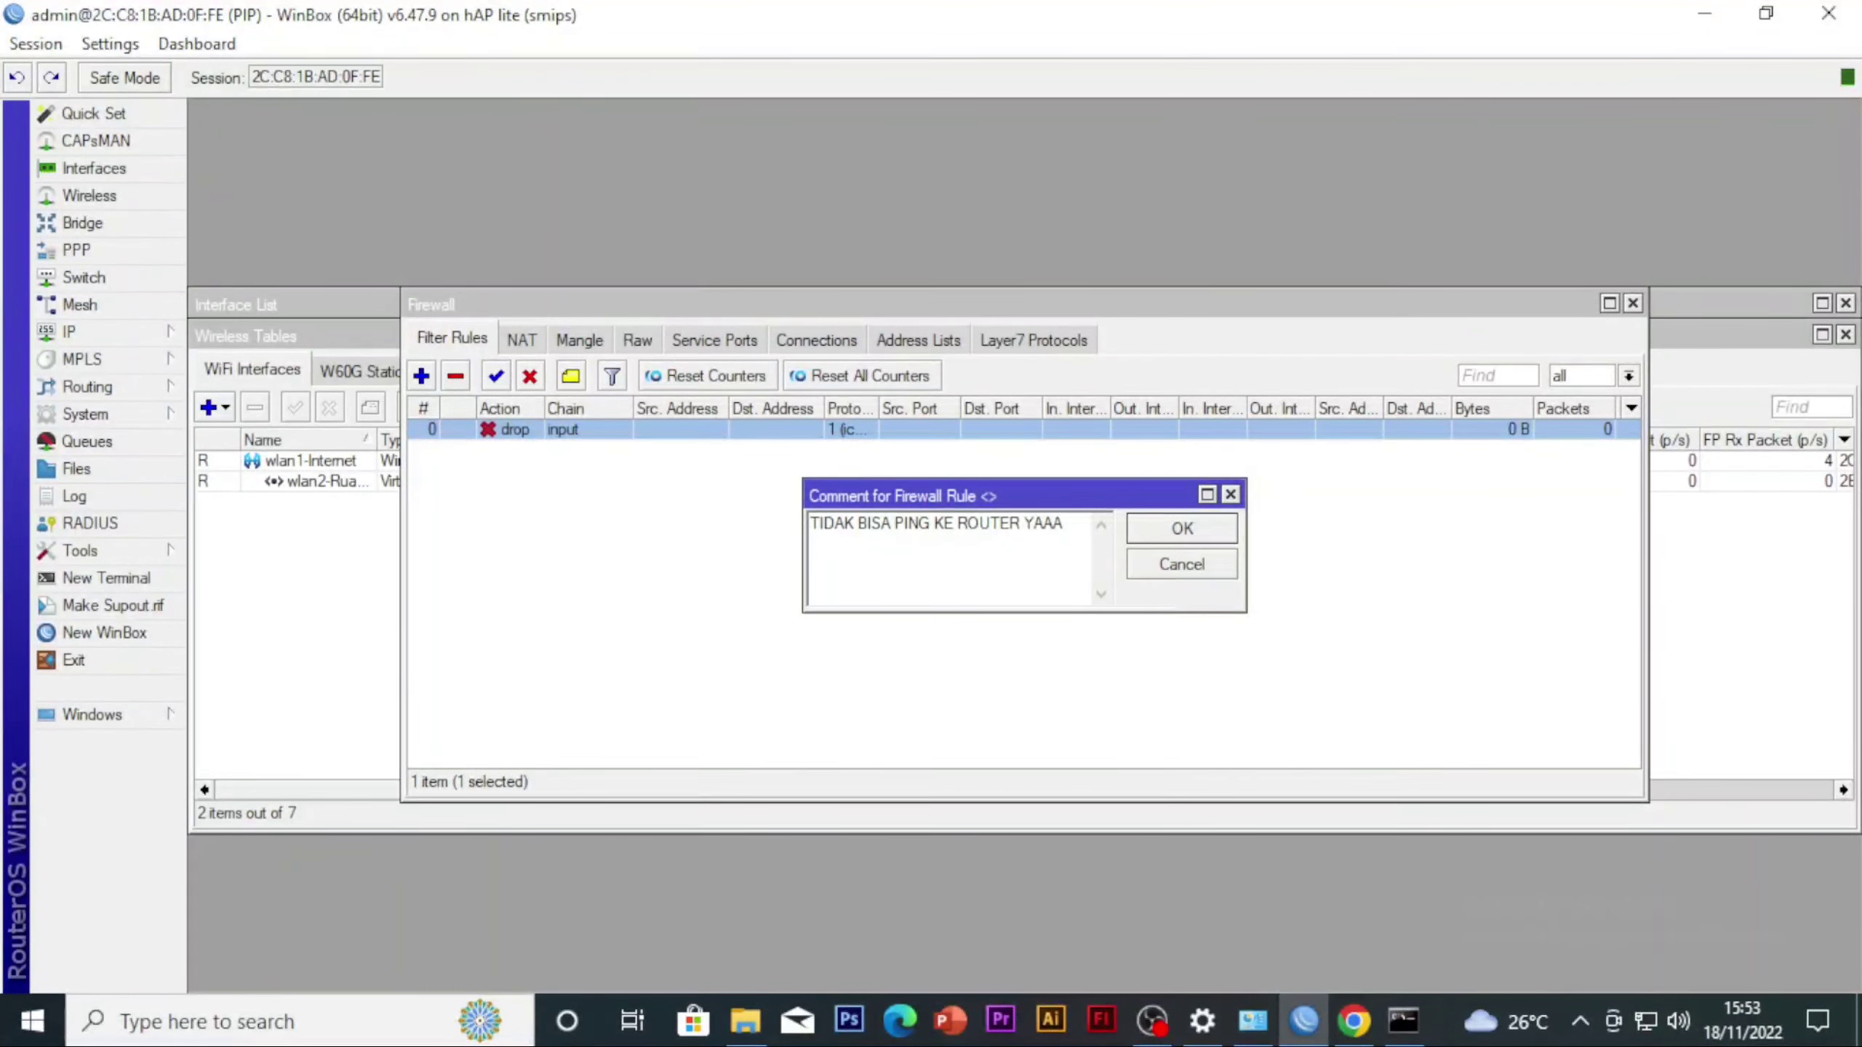
pyautogui.press('Return')
pyautogui.click(680, 518)
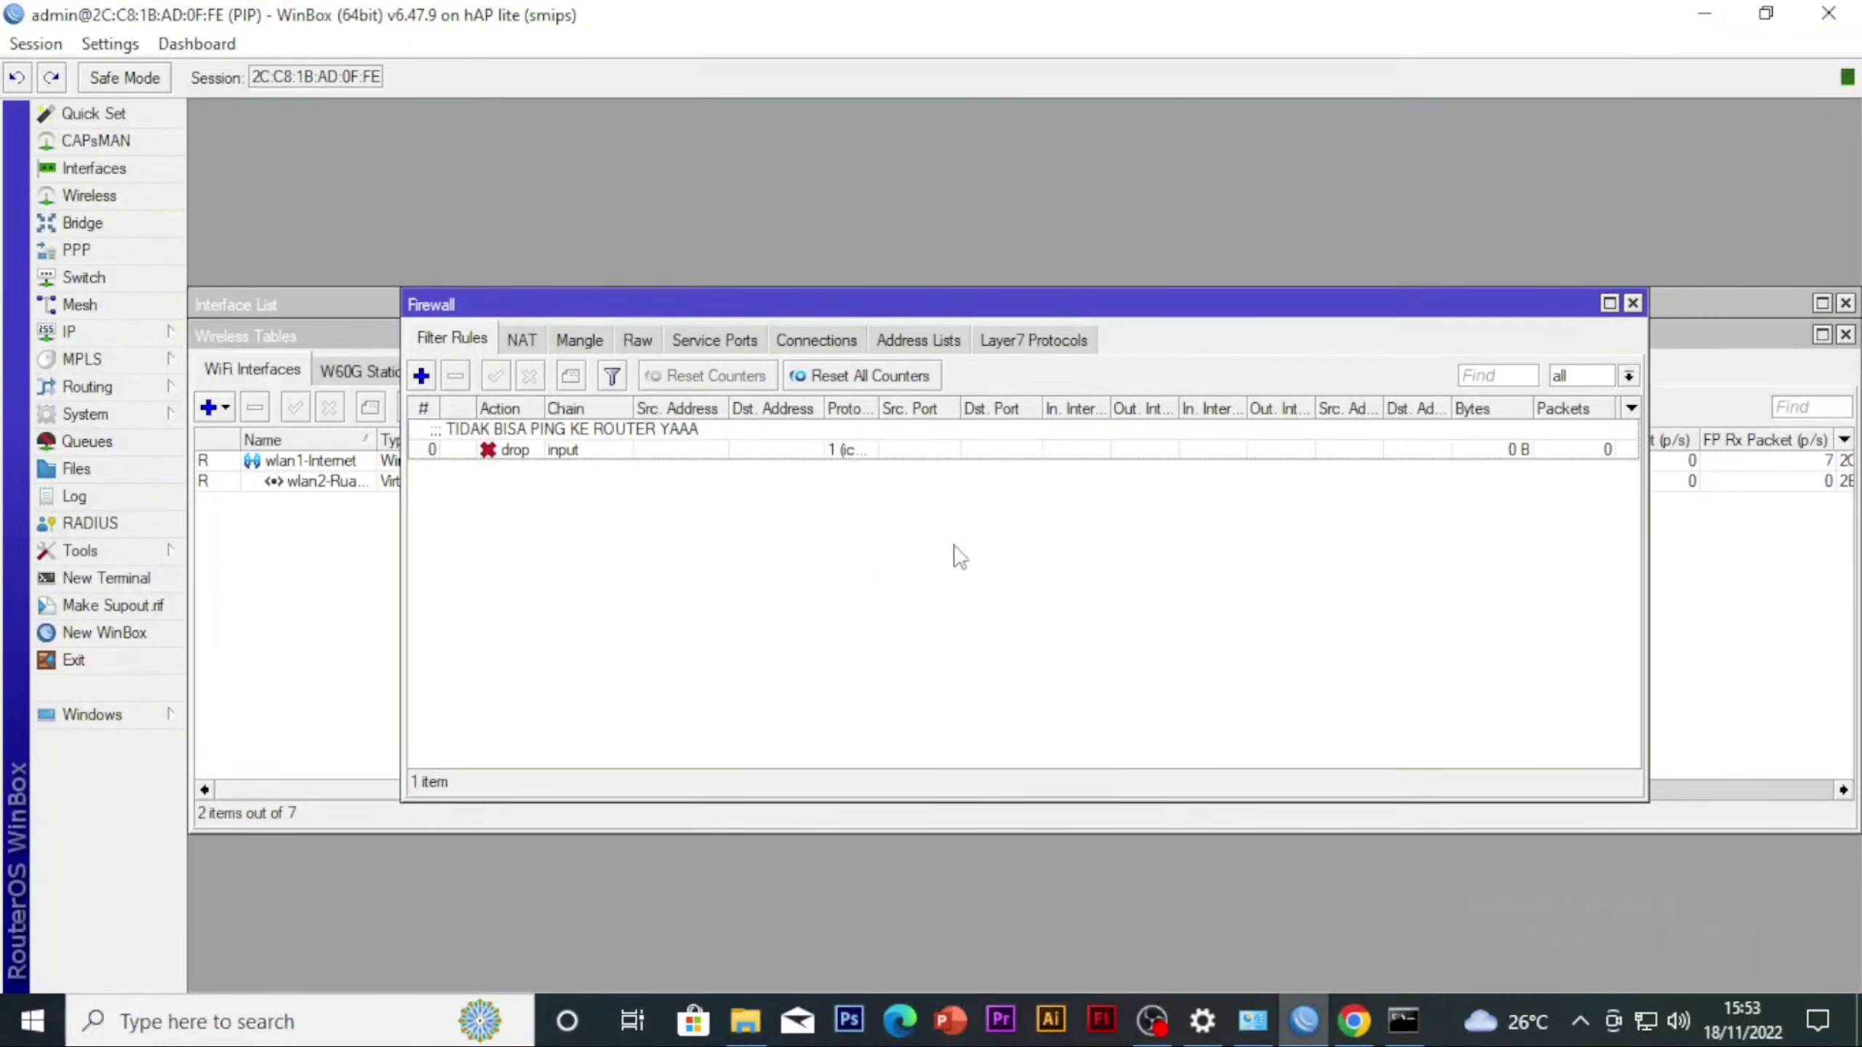
# Open a new Windows command prompt, ping 12.168.40.1 and stop the ping
pyautogui.press('super+r')
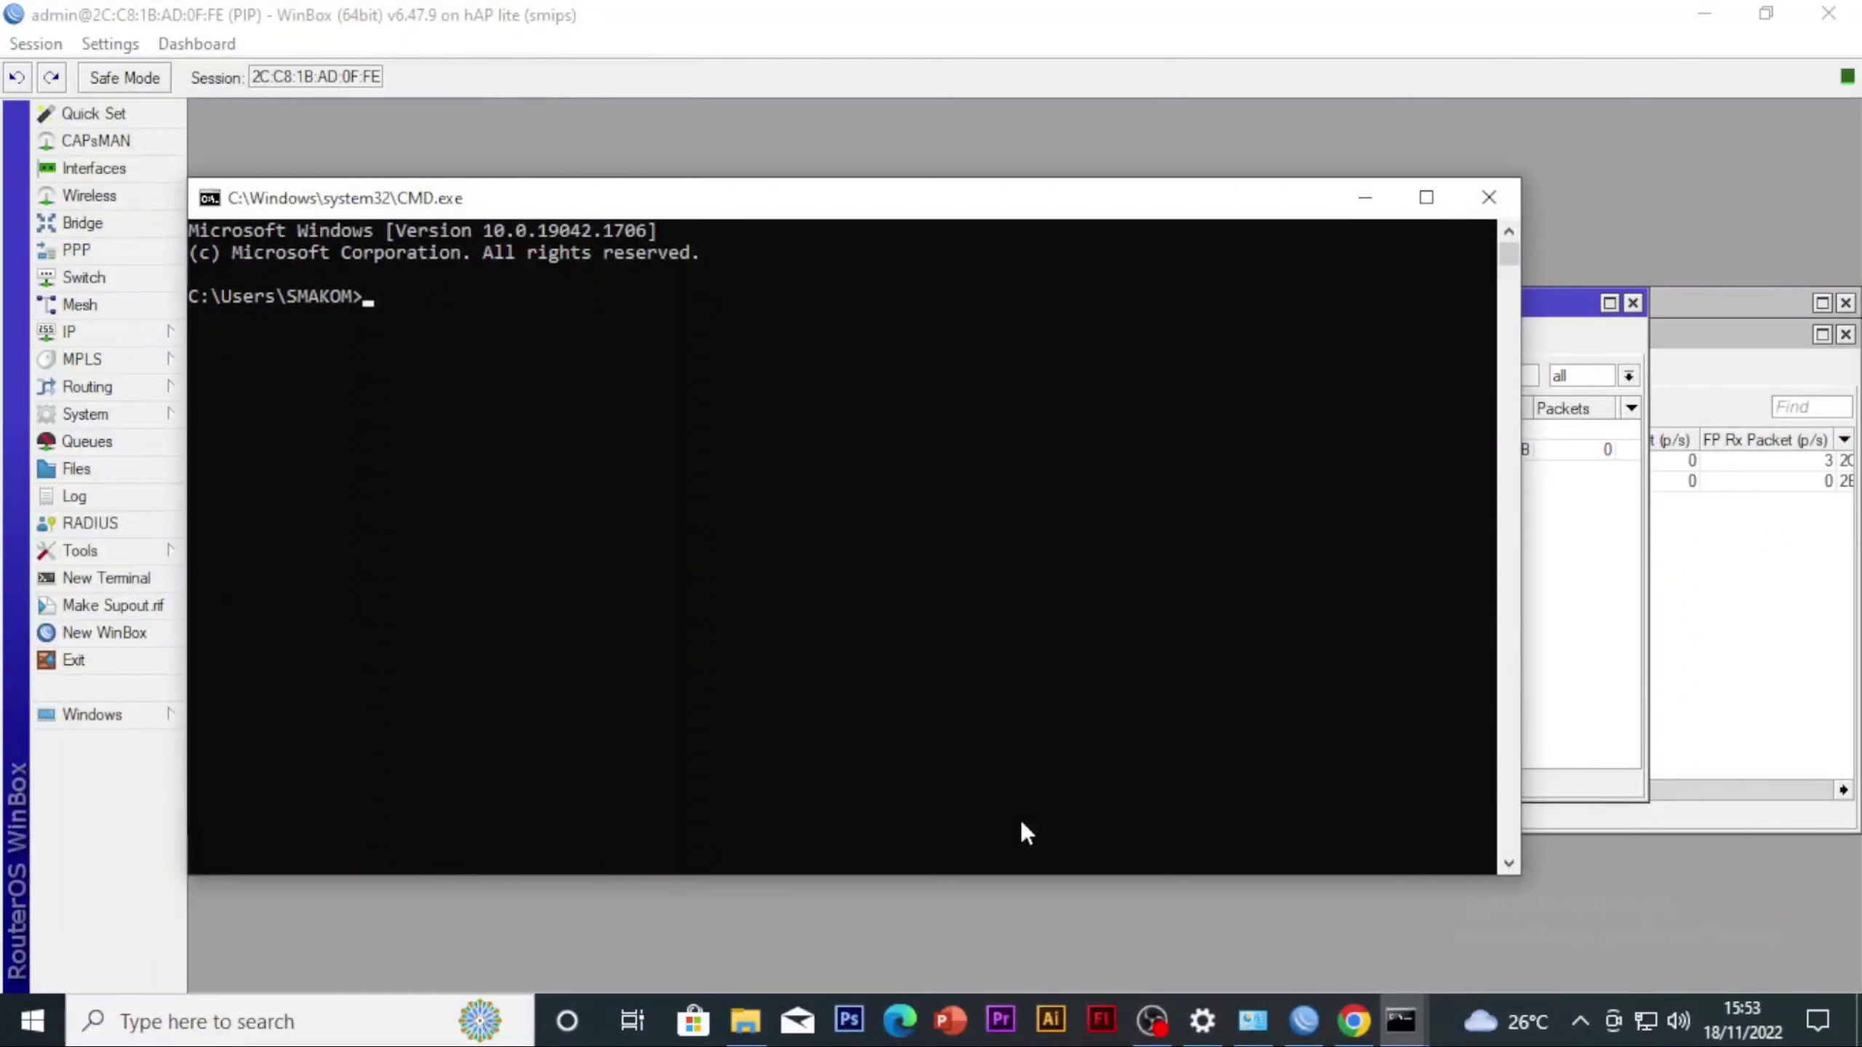
pyautogui.write('ng 12.168.40.1')
pyautogui.press('Return')
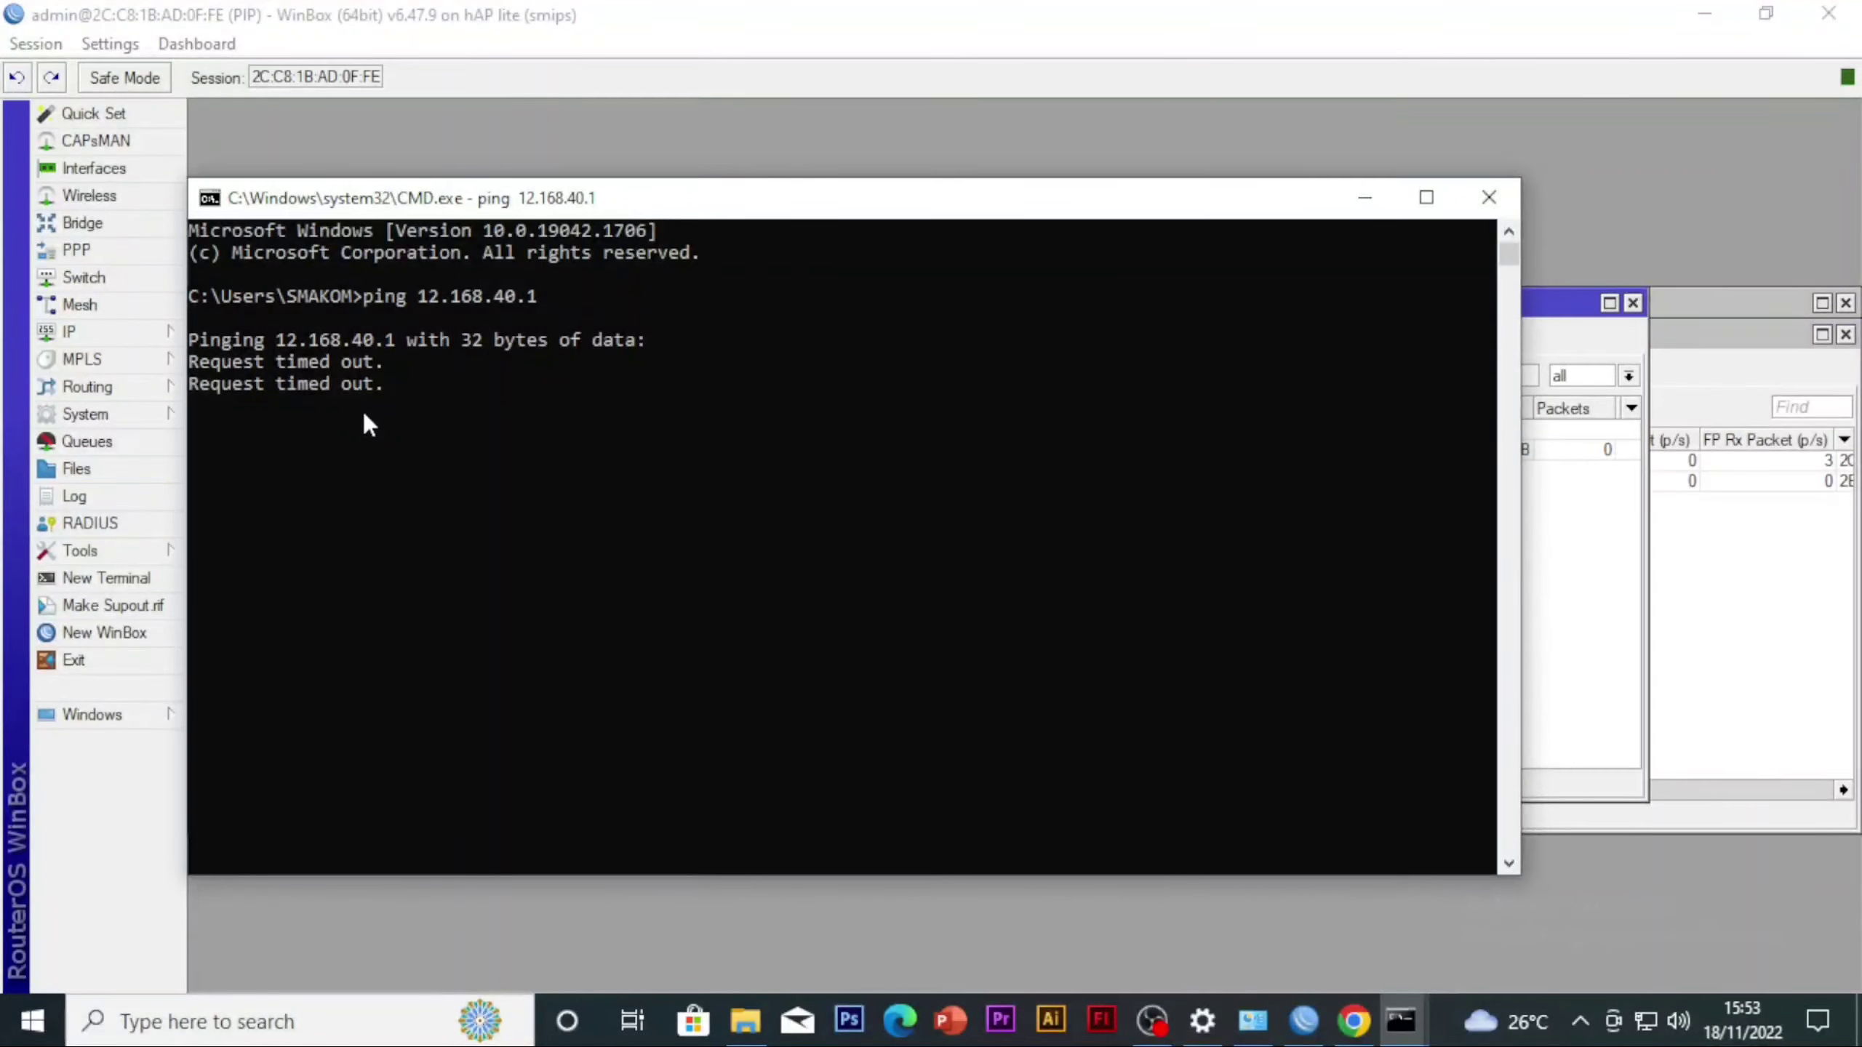
pyautogui.moveTo(334, 409); pyautogui.dragTo(209, 317)
pyautogui.moveTo(401, 384); pyautogui.dragTo(158, 359)
pyautogui.click(443, 508)
pyautogui.press('Escape')
pyautogui.hotkey('ctrl', 'c')
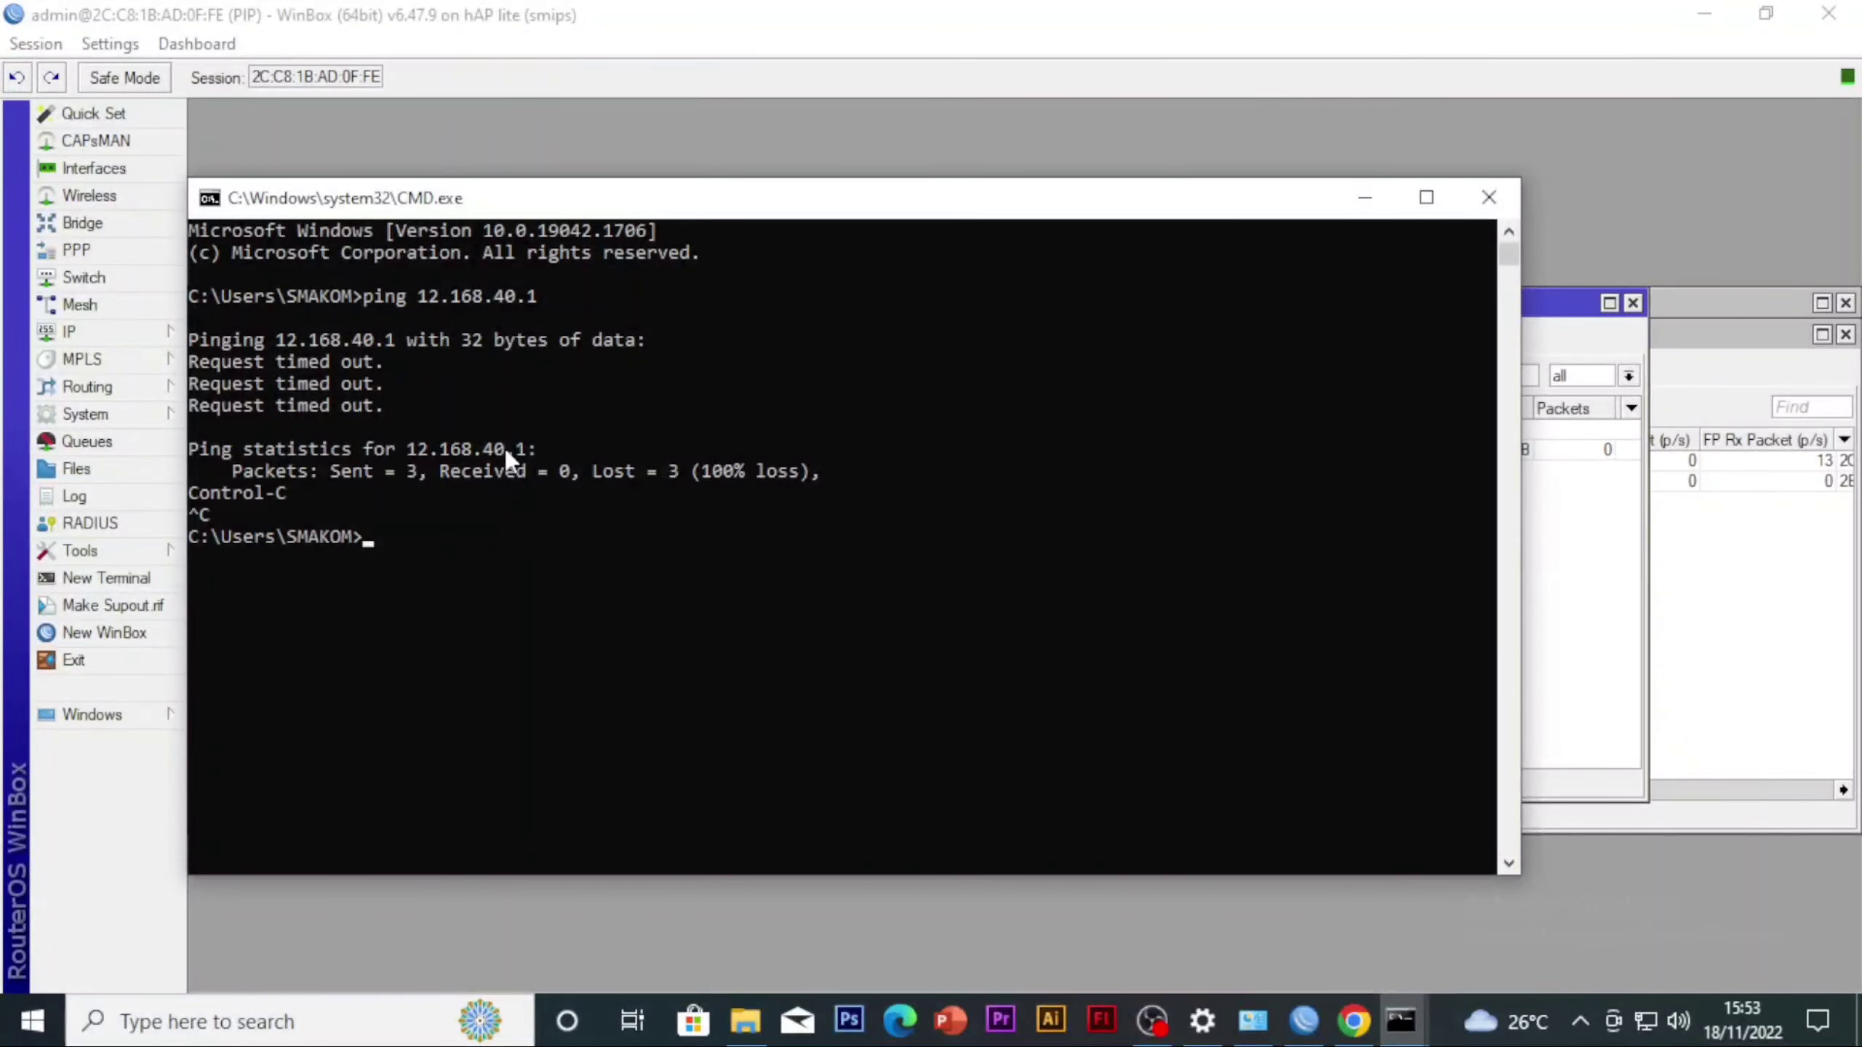
# Correct the previous ping command's address to 192.168.40.1 and run it
pyautogui.press('Up')
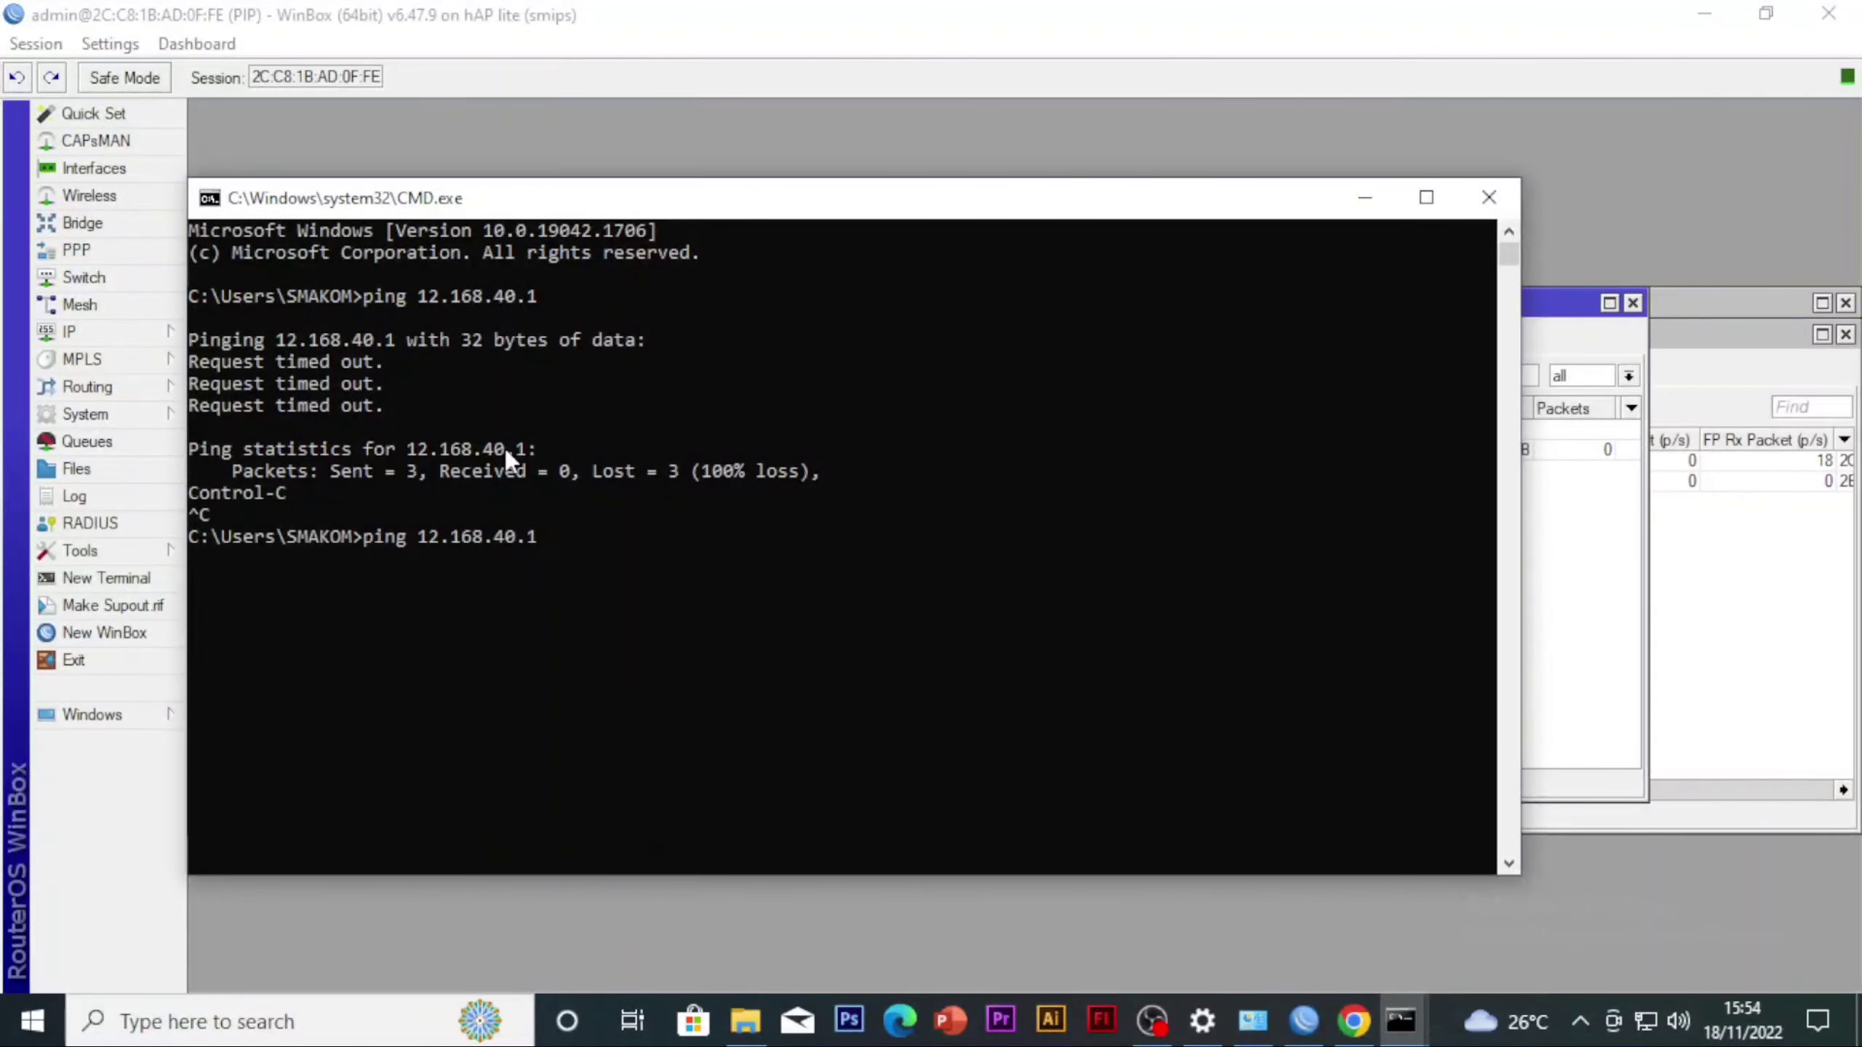
pyautogui.press('Left')
pyautogui.press('Left')
pyautogui.press('Left')
pyautogui.press('Left')
pyautogui.press('Left')
pyautogui.press('Left')
pyautogui.press('Left')
pyautogui.press('Left')
pyautogui.press('Left')
pyautogui.write('9')
pyautogui.press('Return')
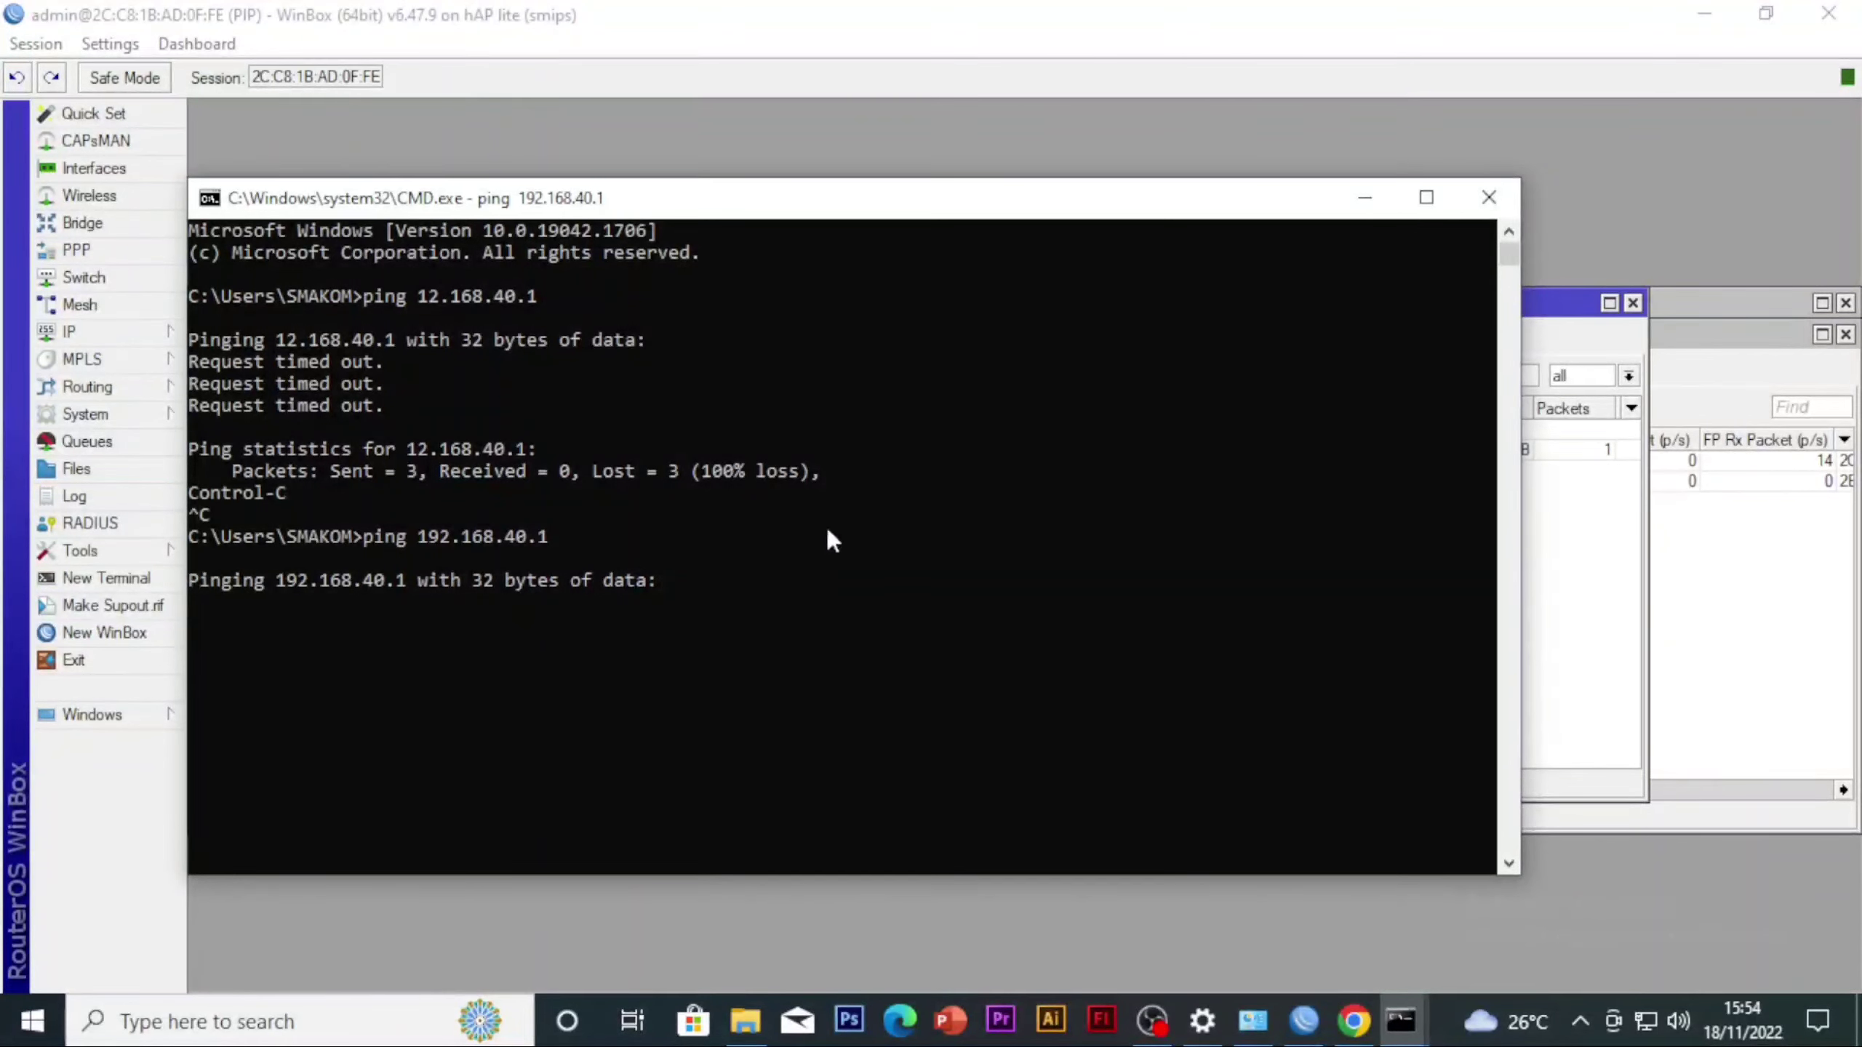
# Move the command prompt upward, check the drop rule's packet counter in WinBox, and return to the running ping
pyautogui.moveTo(536, 206); pyautogui.dragTo(559, 117)
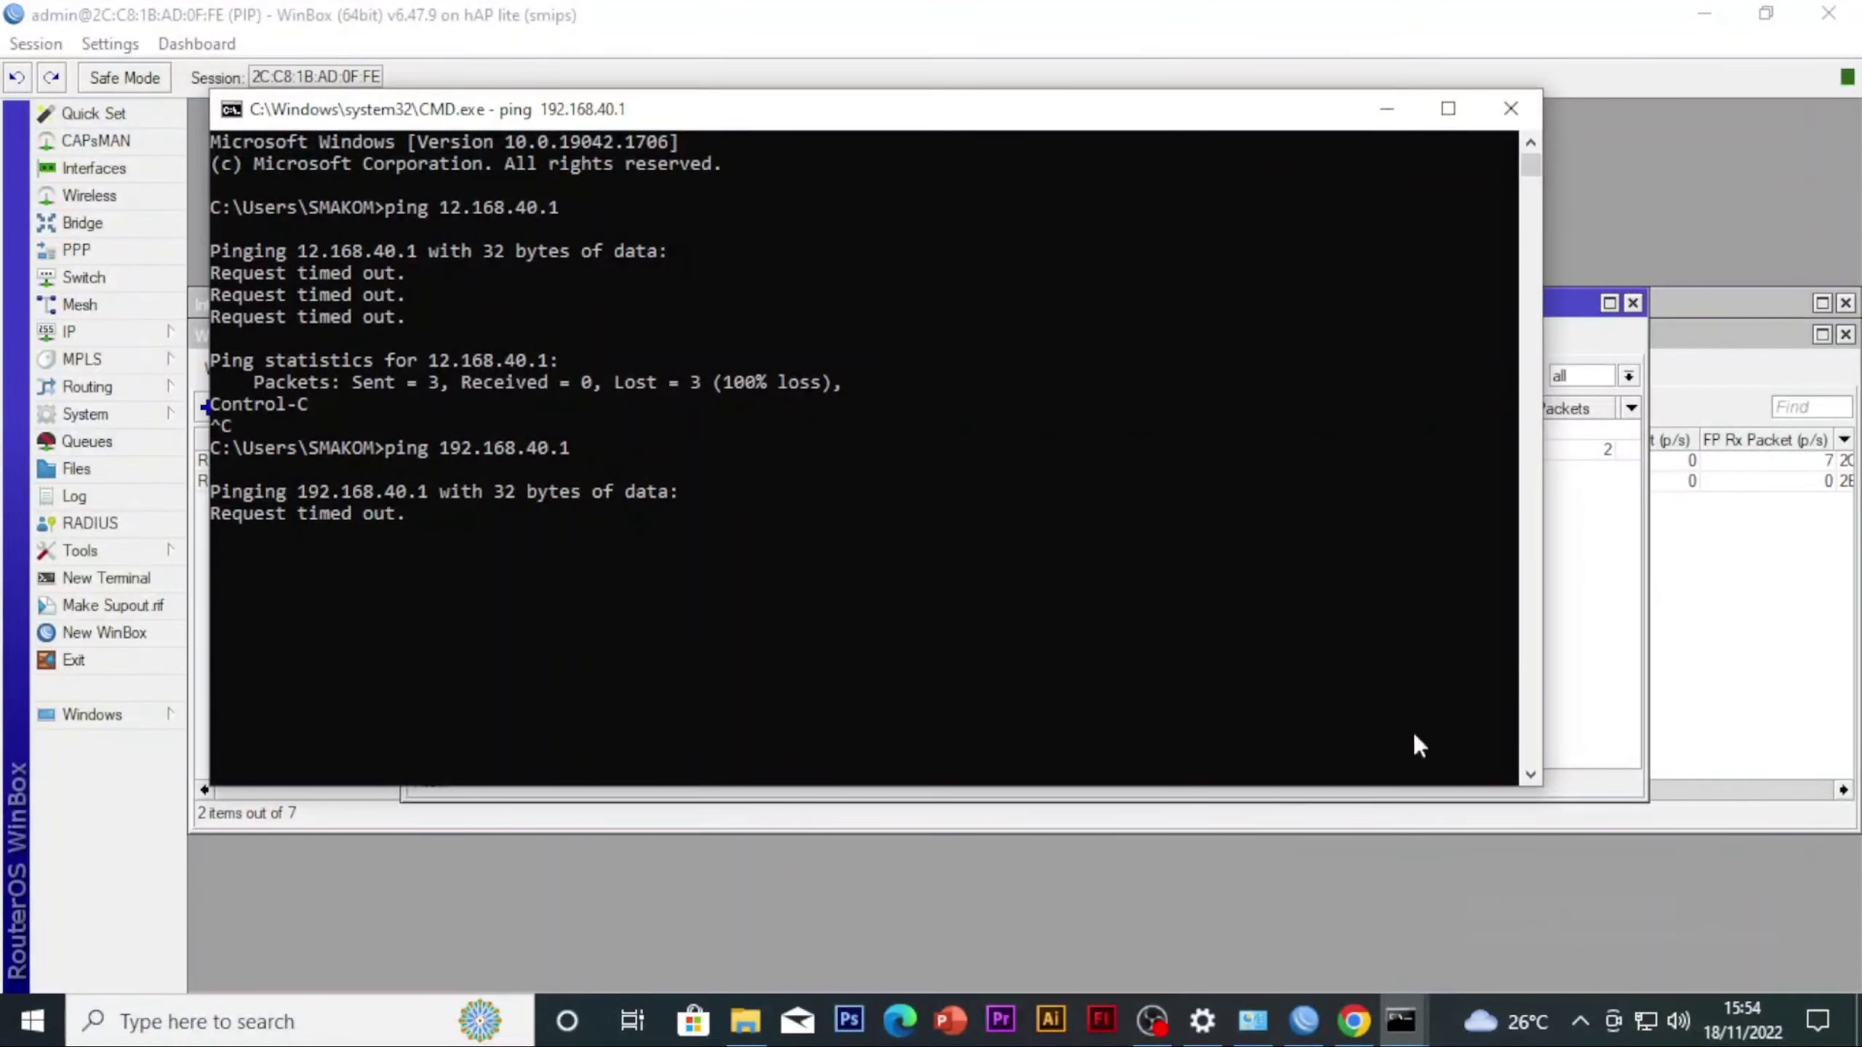
pyautogui.click(1563, 645)
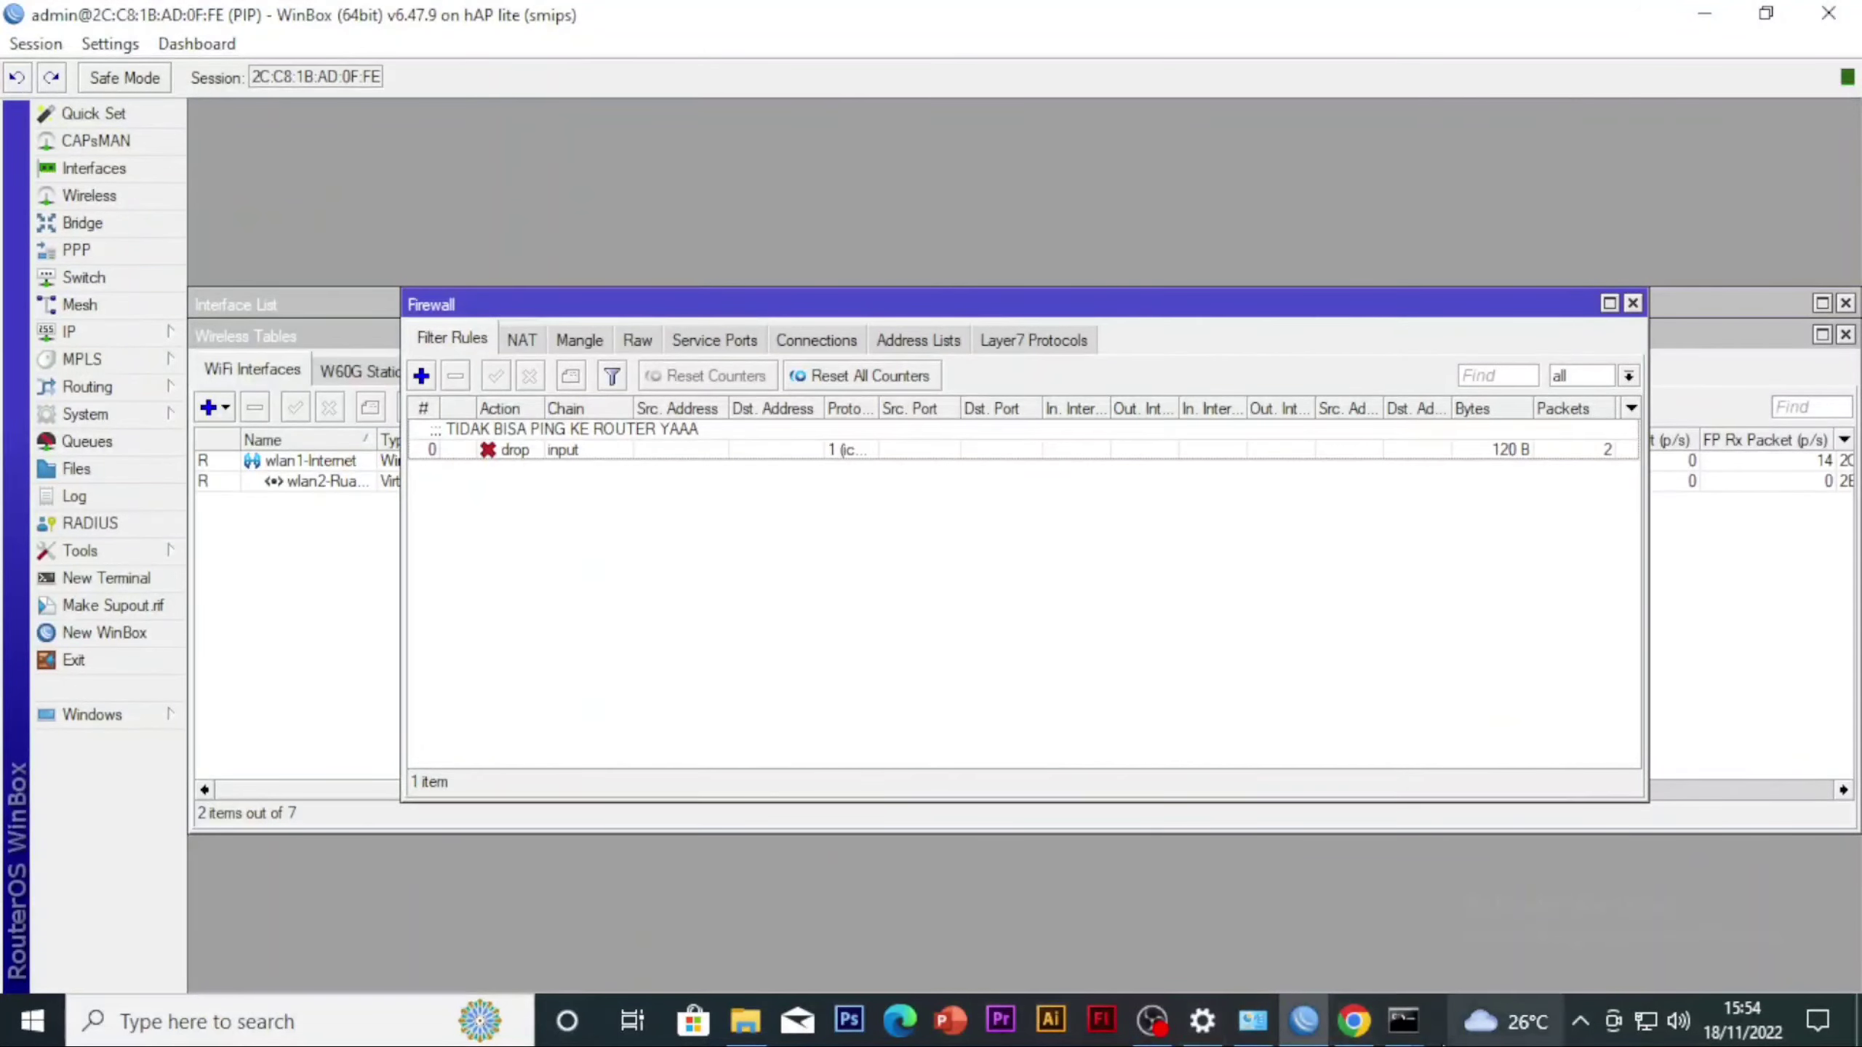
pyautogui.click(1400, 1022)
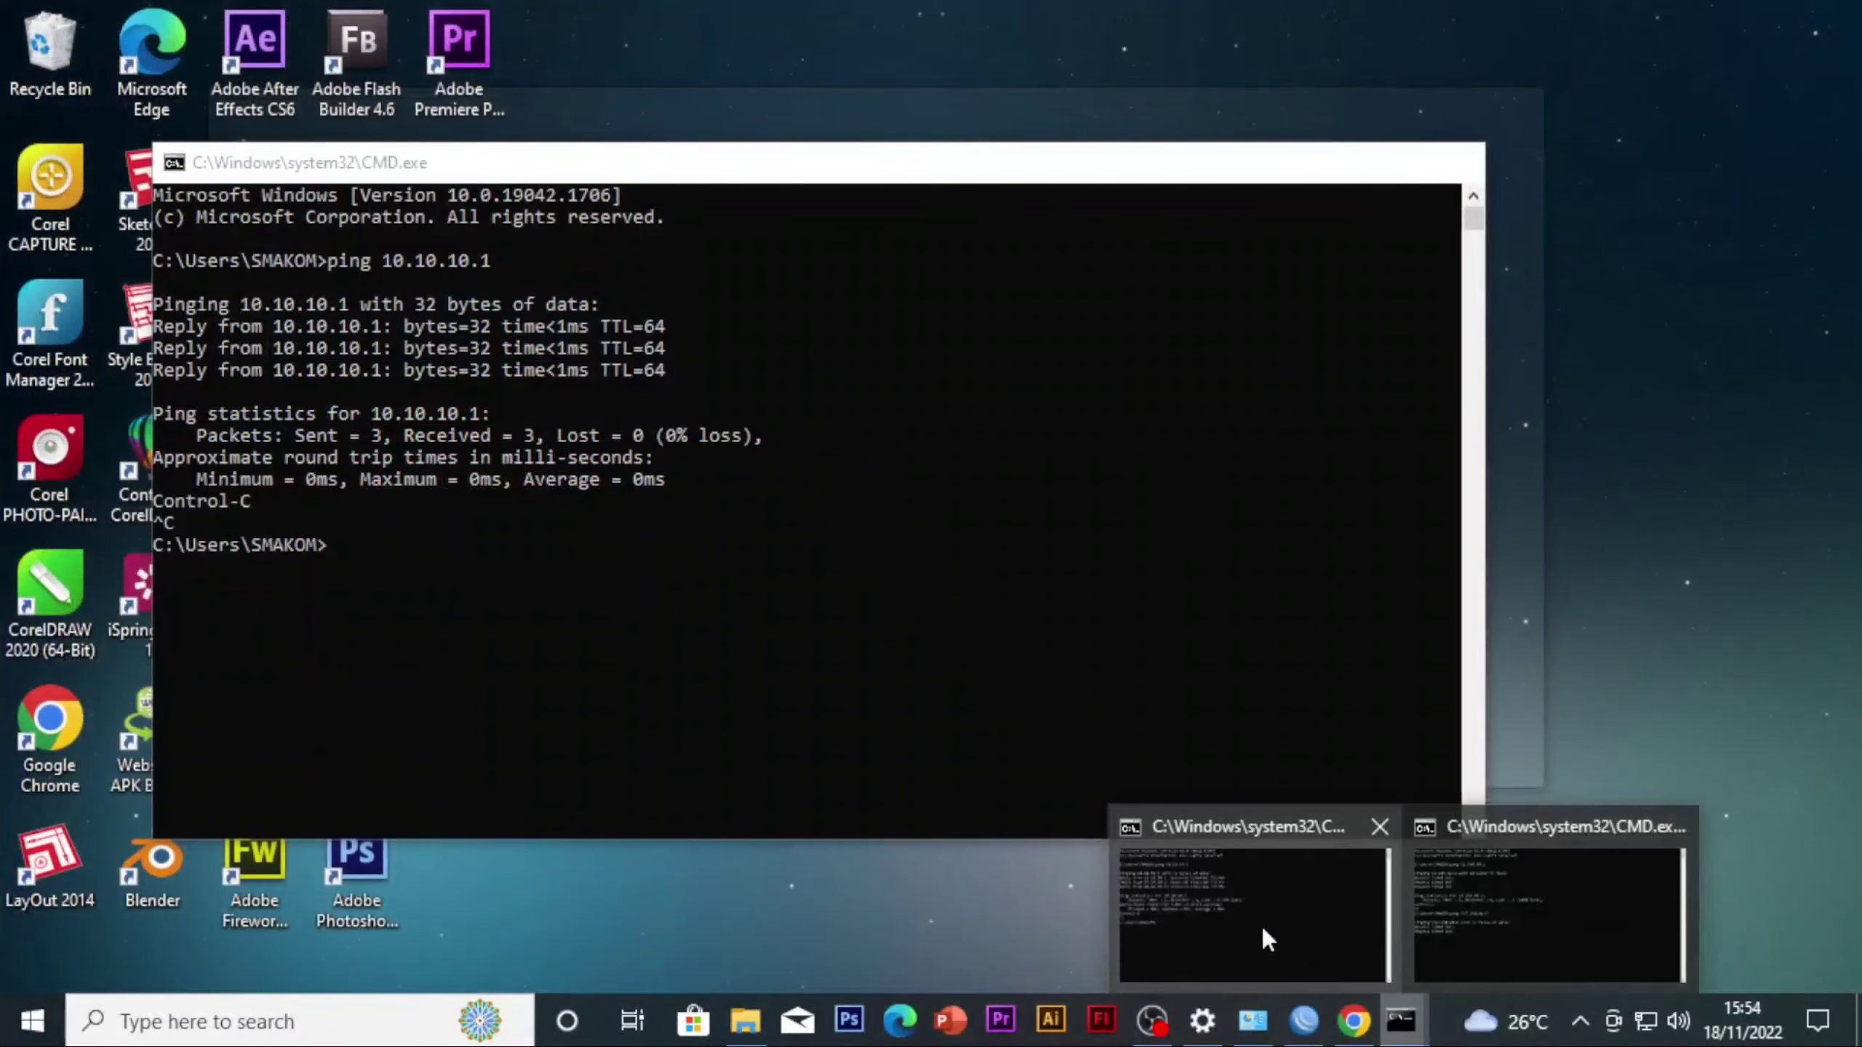
pyautogui.click(1457, 899)
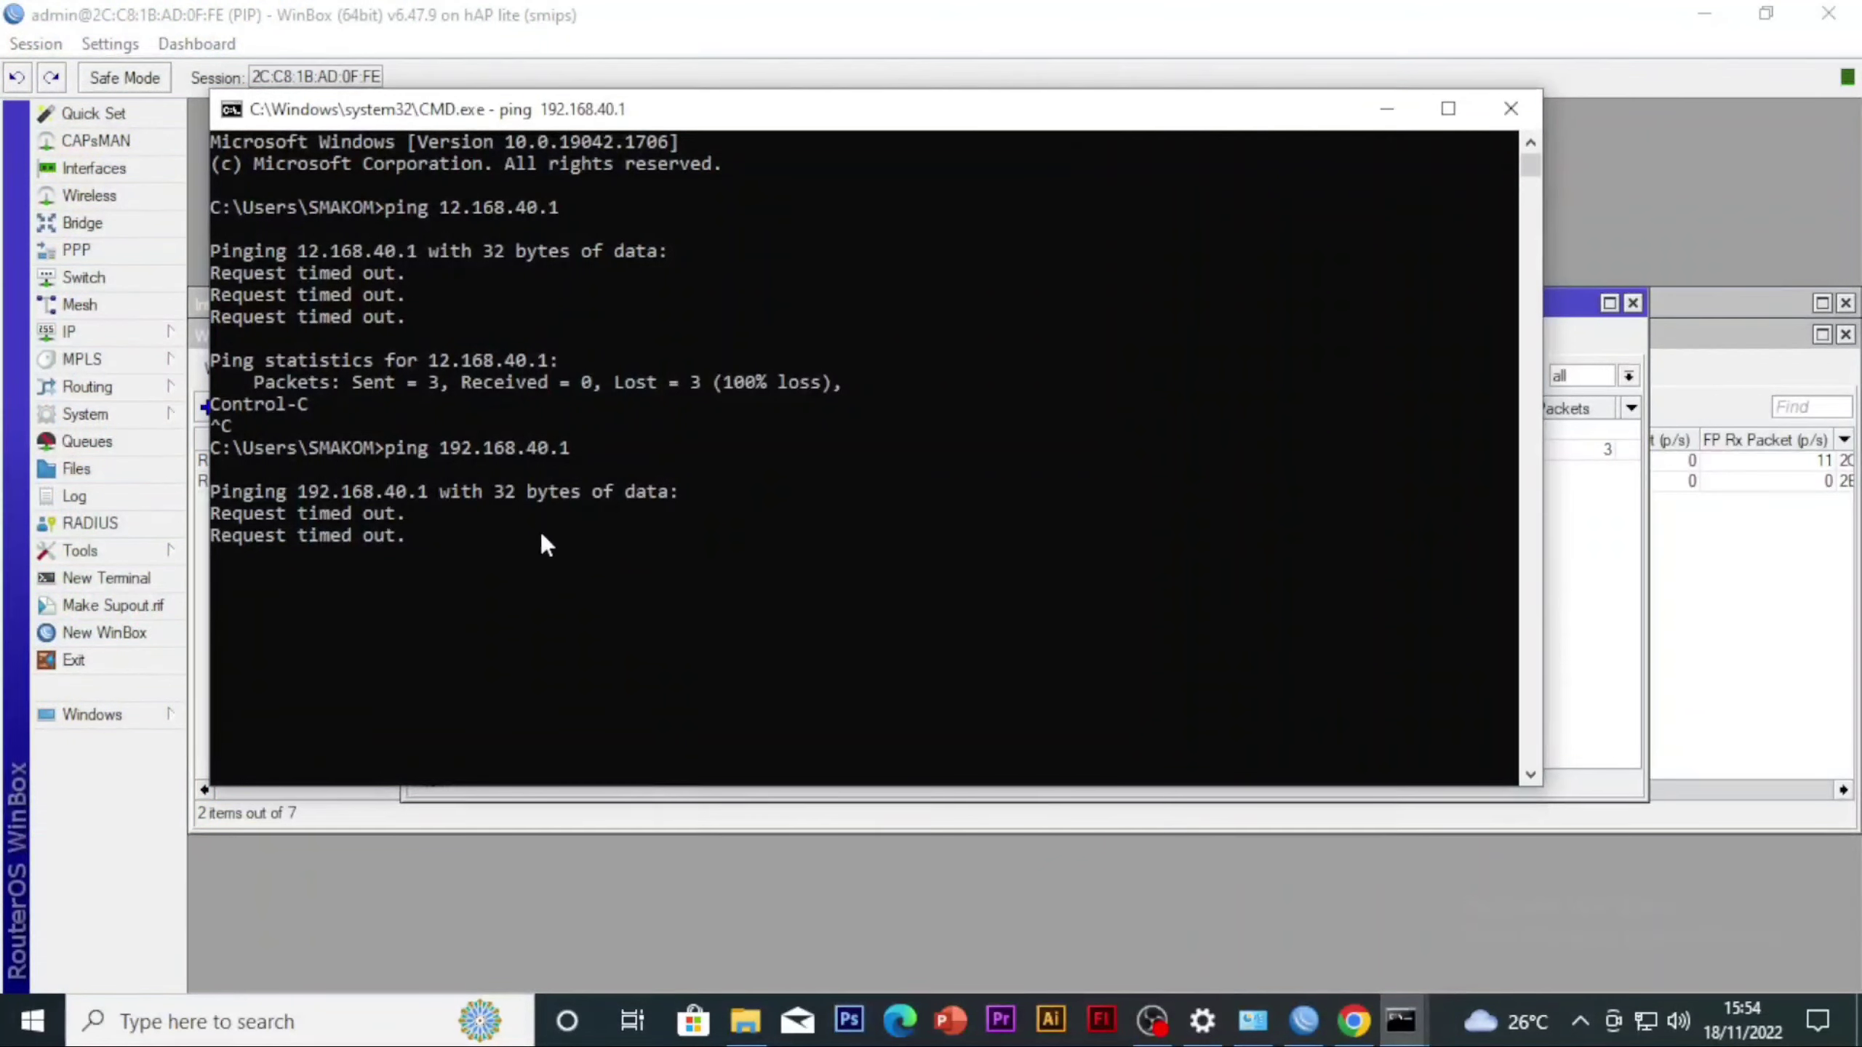
# Stop the ping, repeat it to 192.168.40.1, stop it again and minimize the command prompt
pyautogui.hotkey('ctrl', 'c')
pyautogui.press('Up')
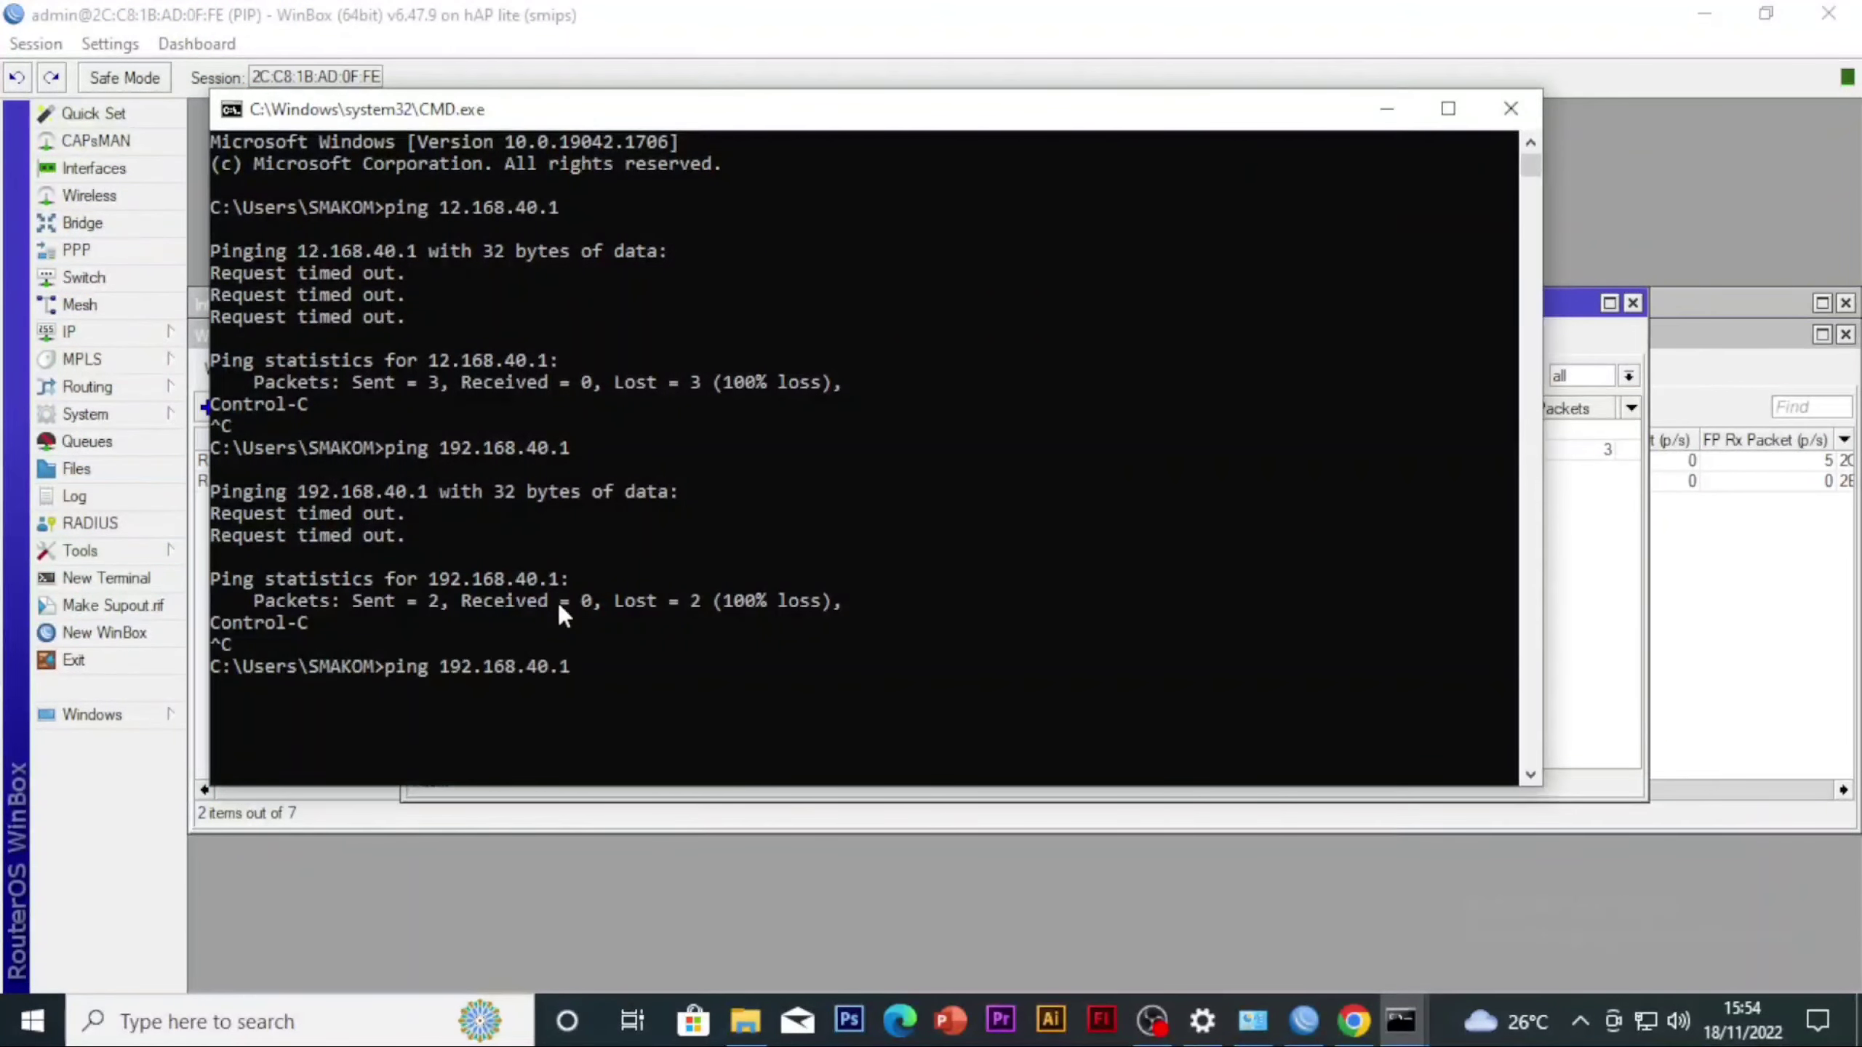
pyautogui.press('Return')
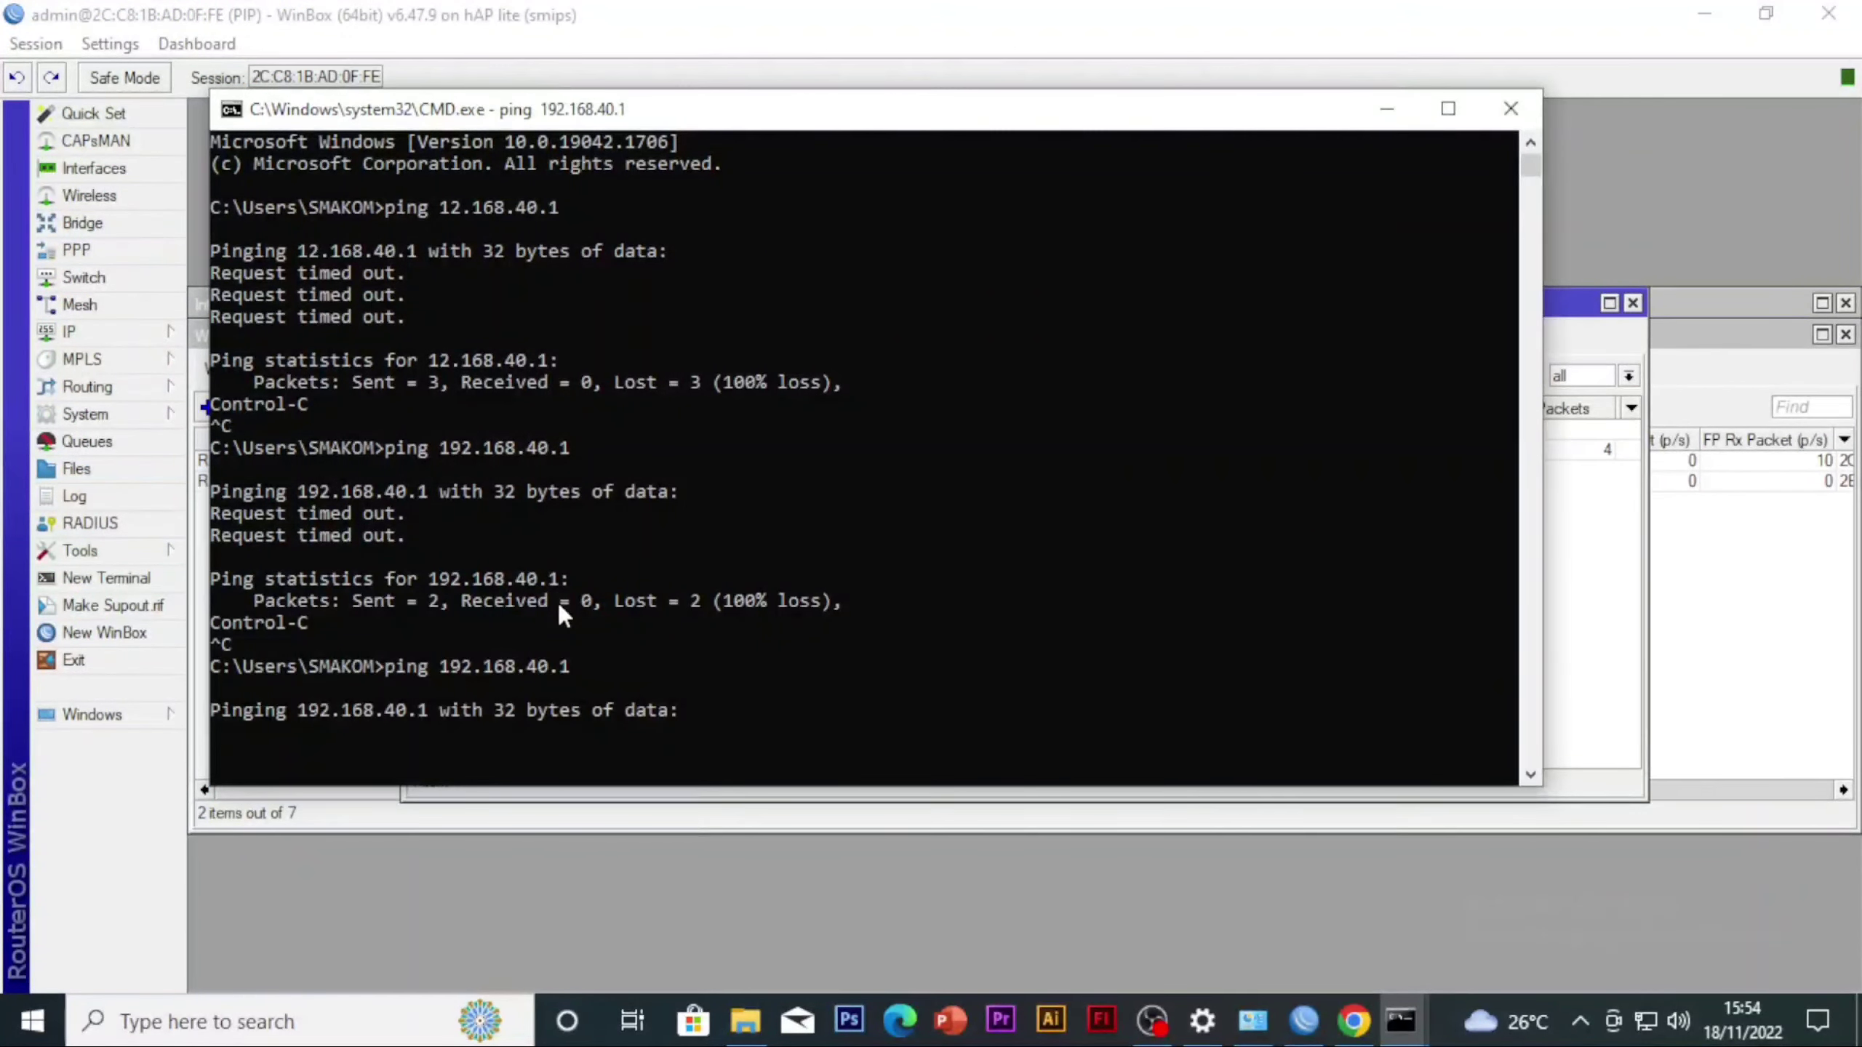
pyautogui.hotkey('ctrl', 'c')
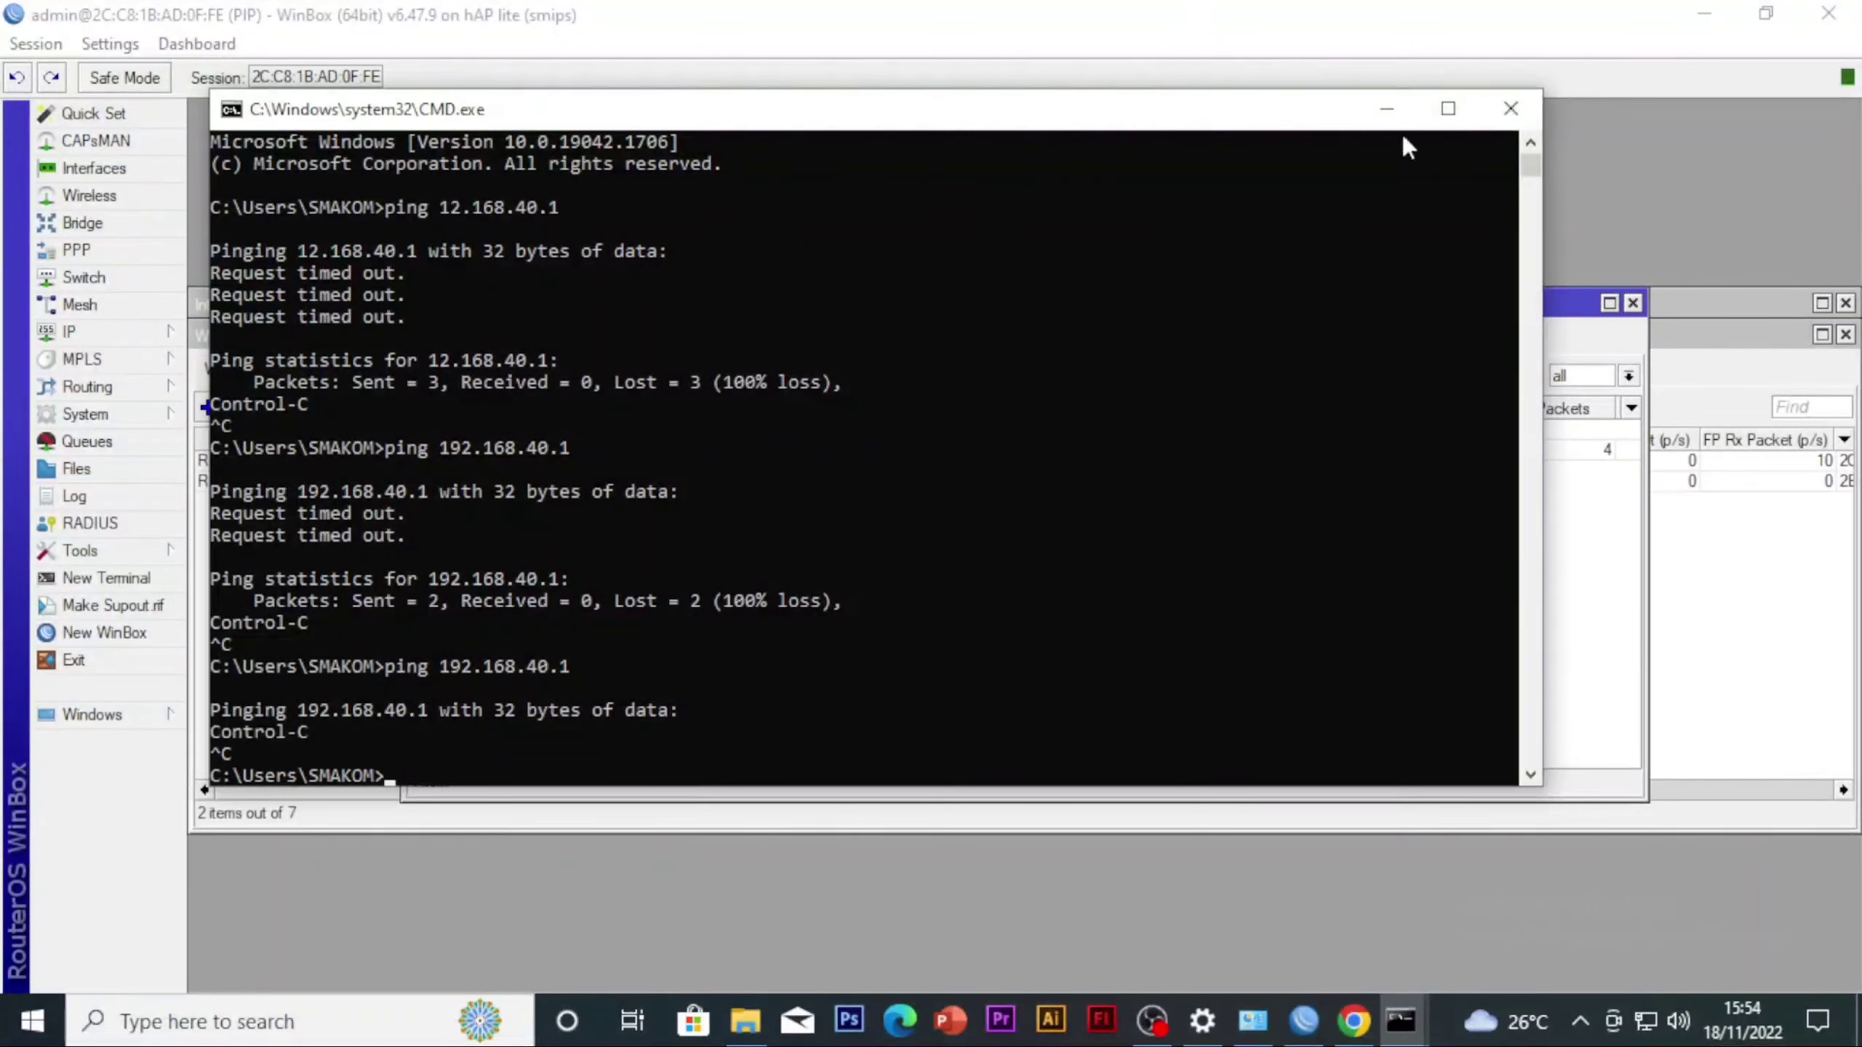
pyautogui.click(1389, 111)
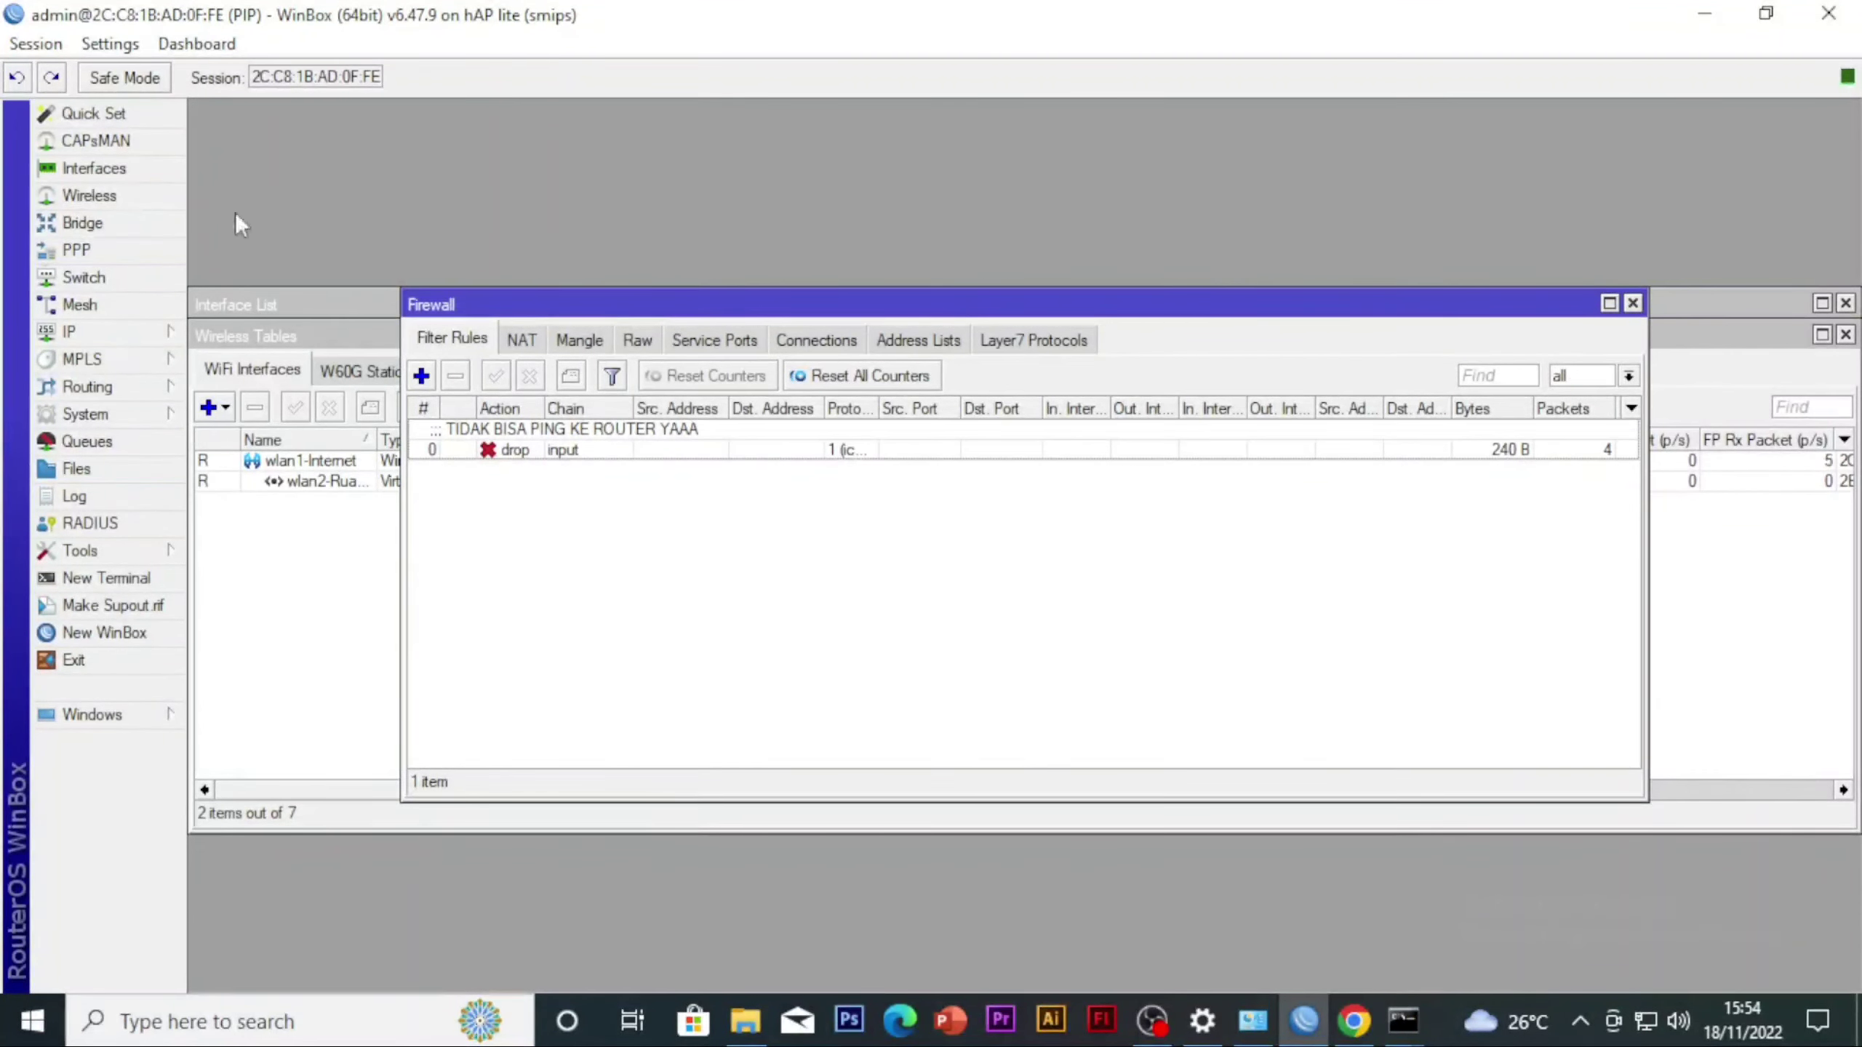
# Open the firewall's address lists and start a new entry named detik.com
pyautogui.click(115, 329)
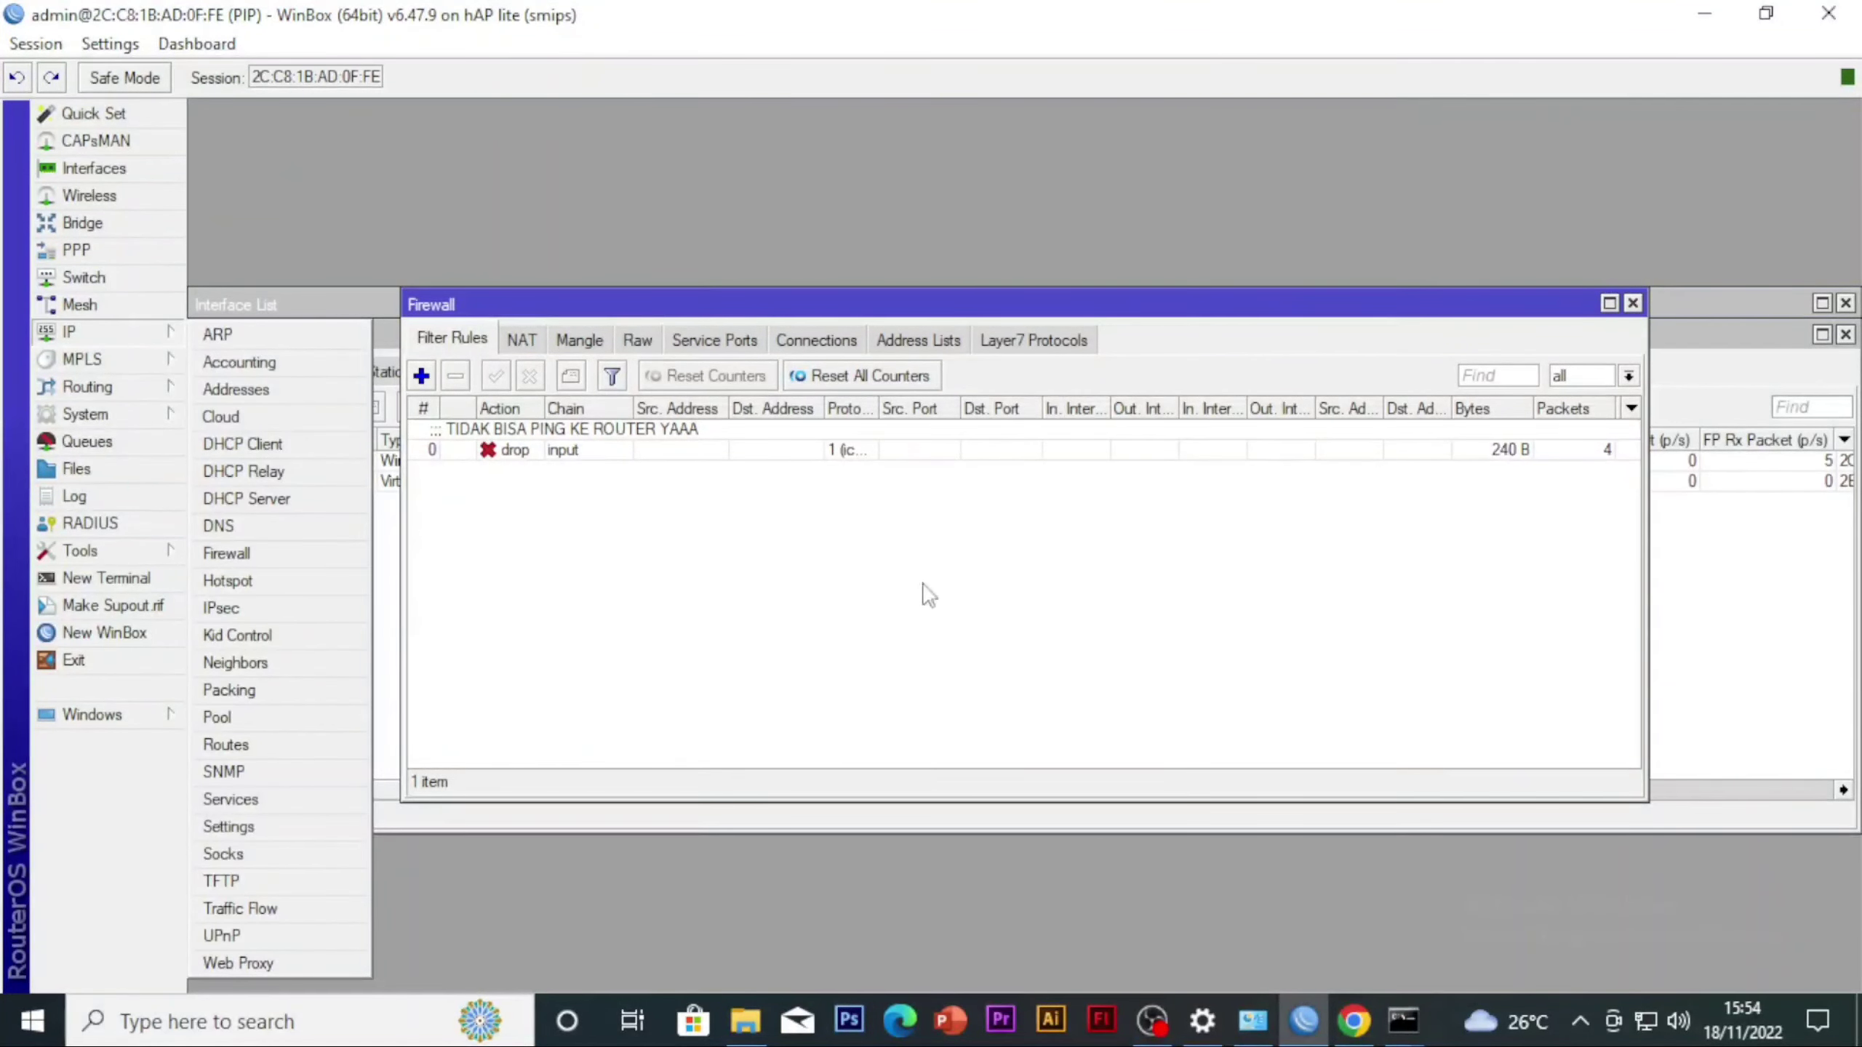
pyautogui.click(246, 554)
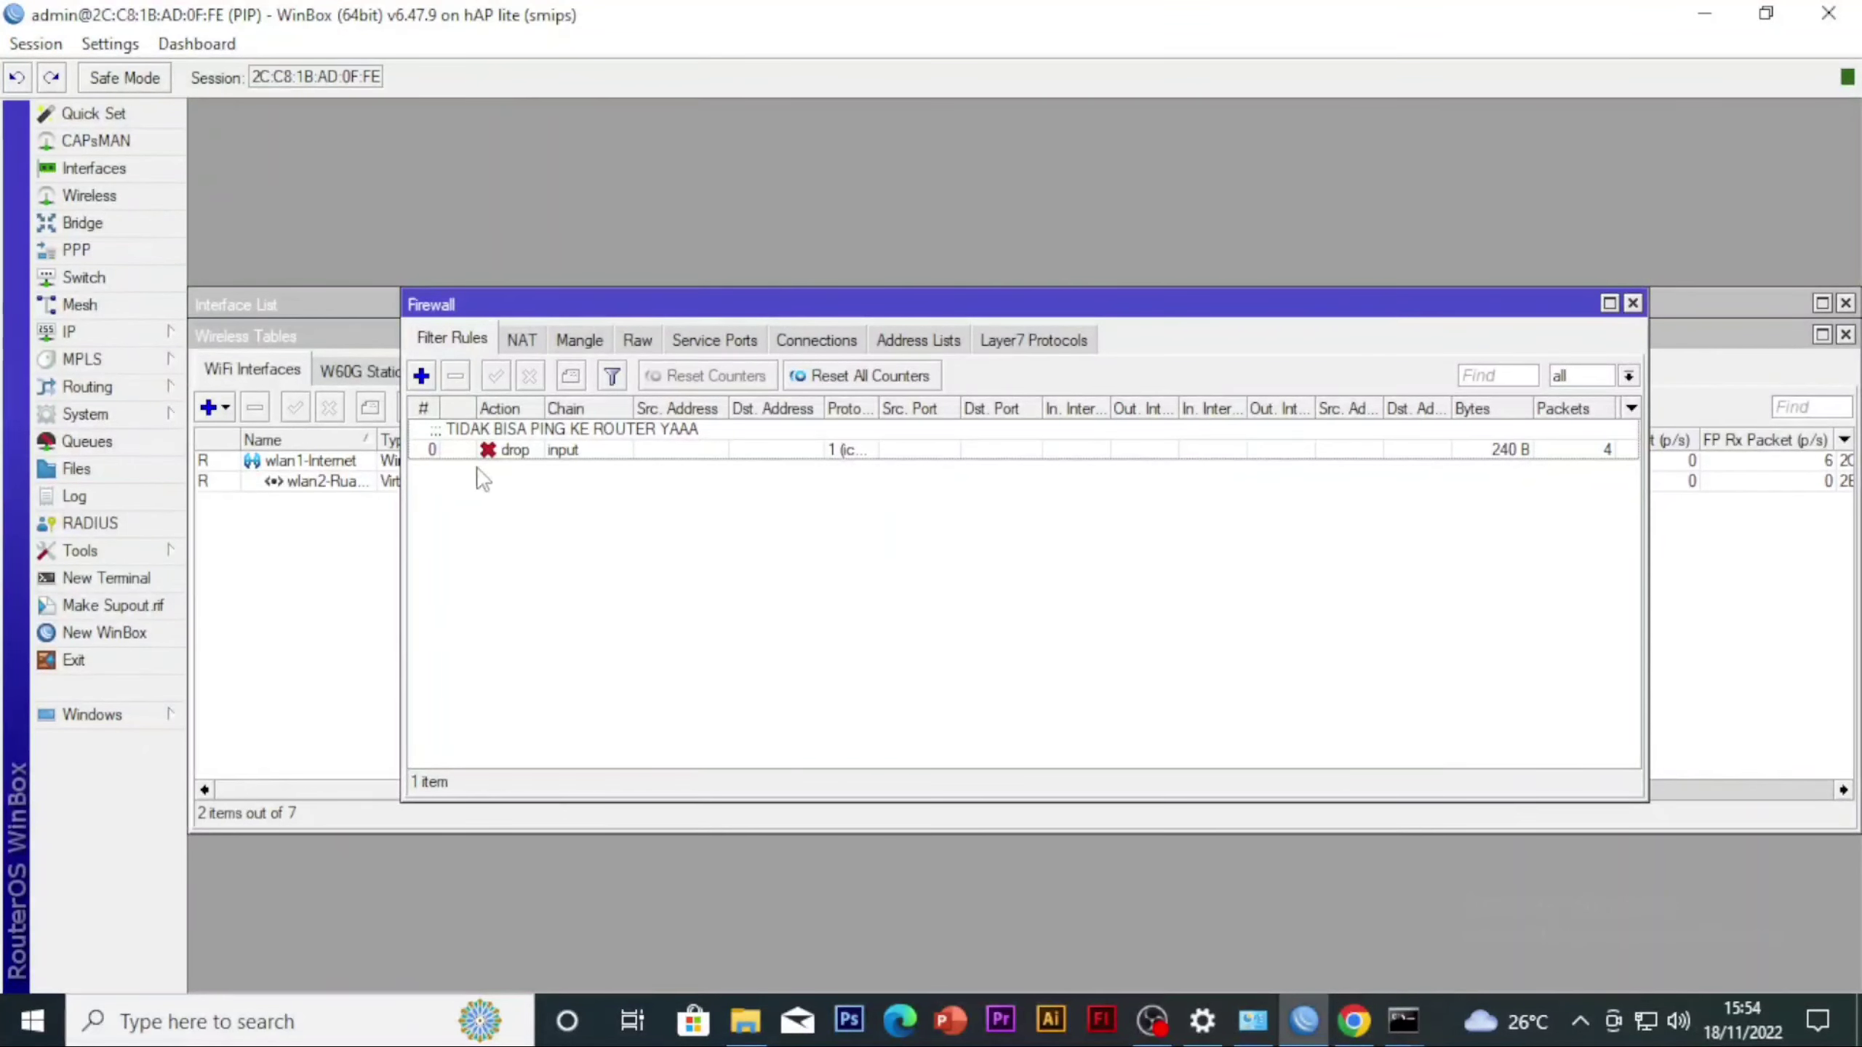
pyautogui.click(940, 344)
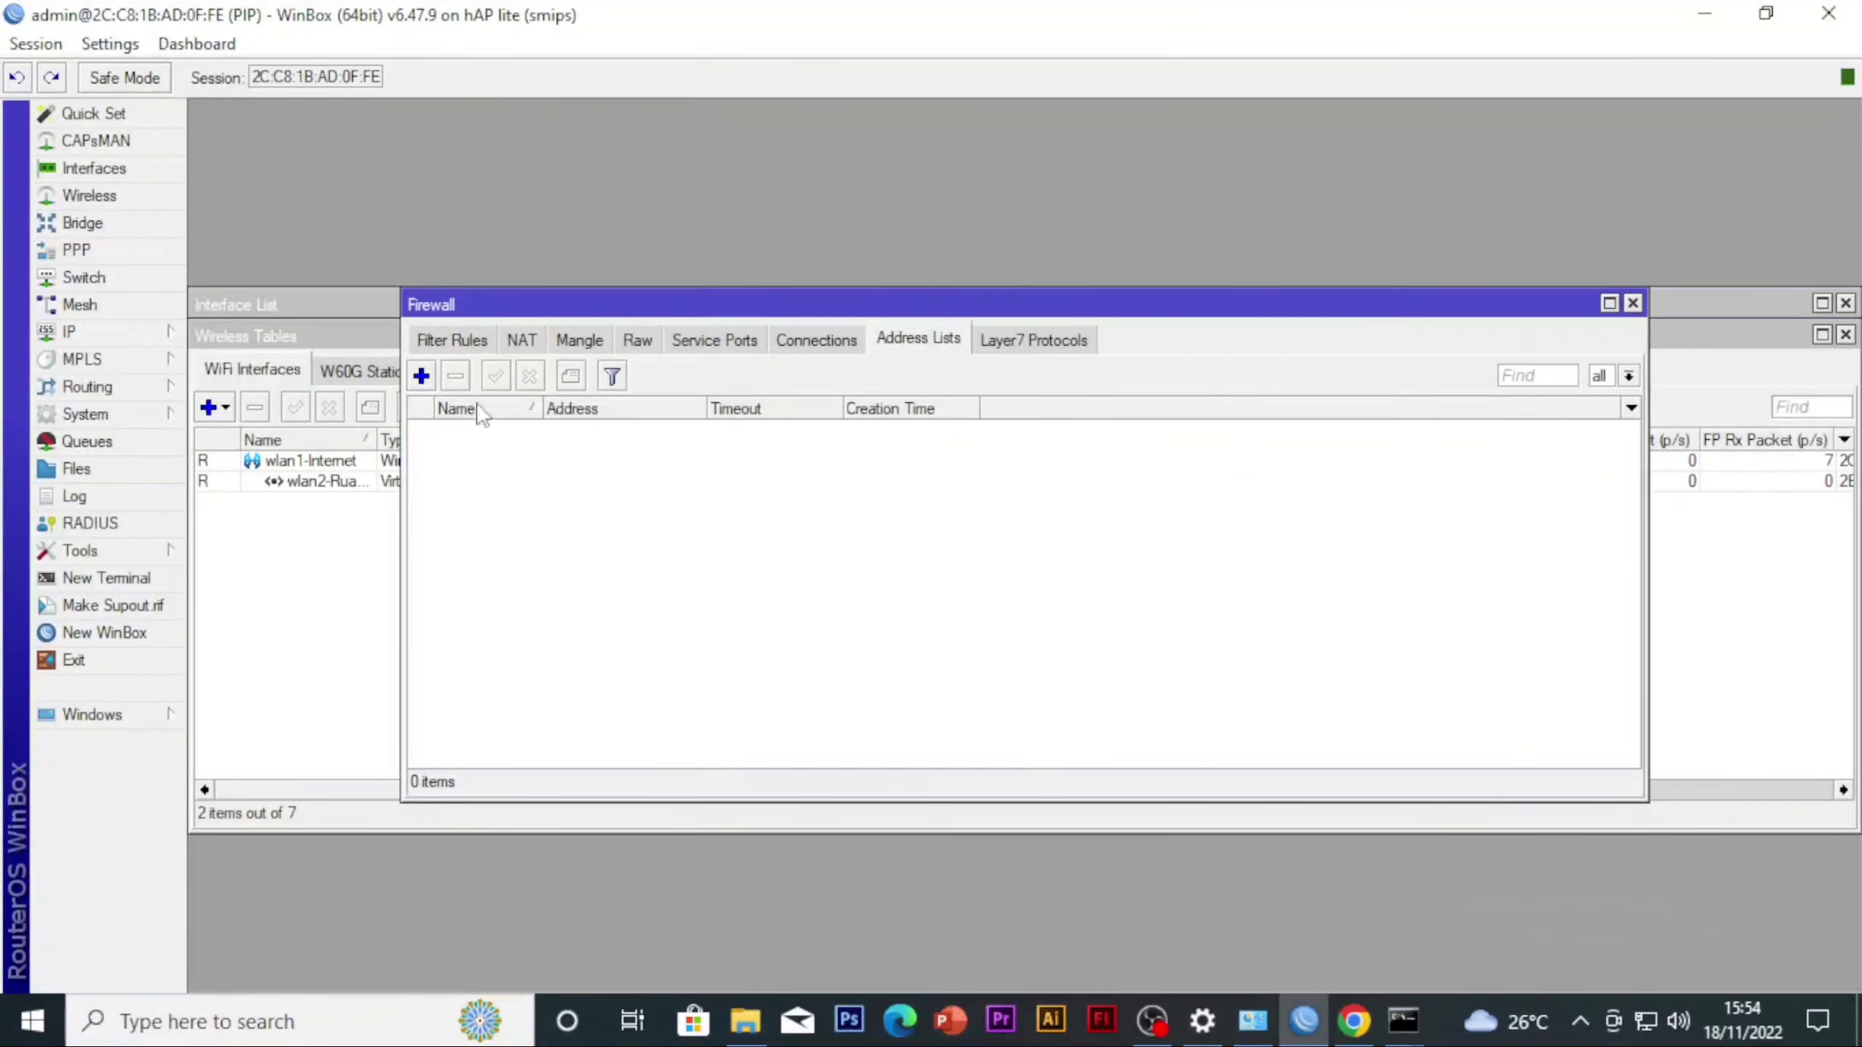
pyautogui.click(422, 375)
pyautogui.click(991, 425)
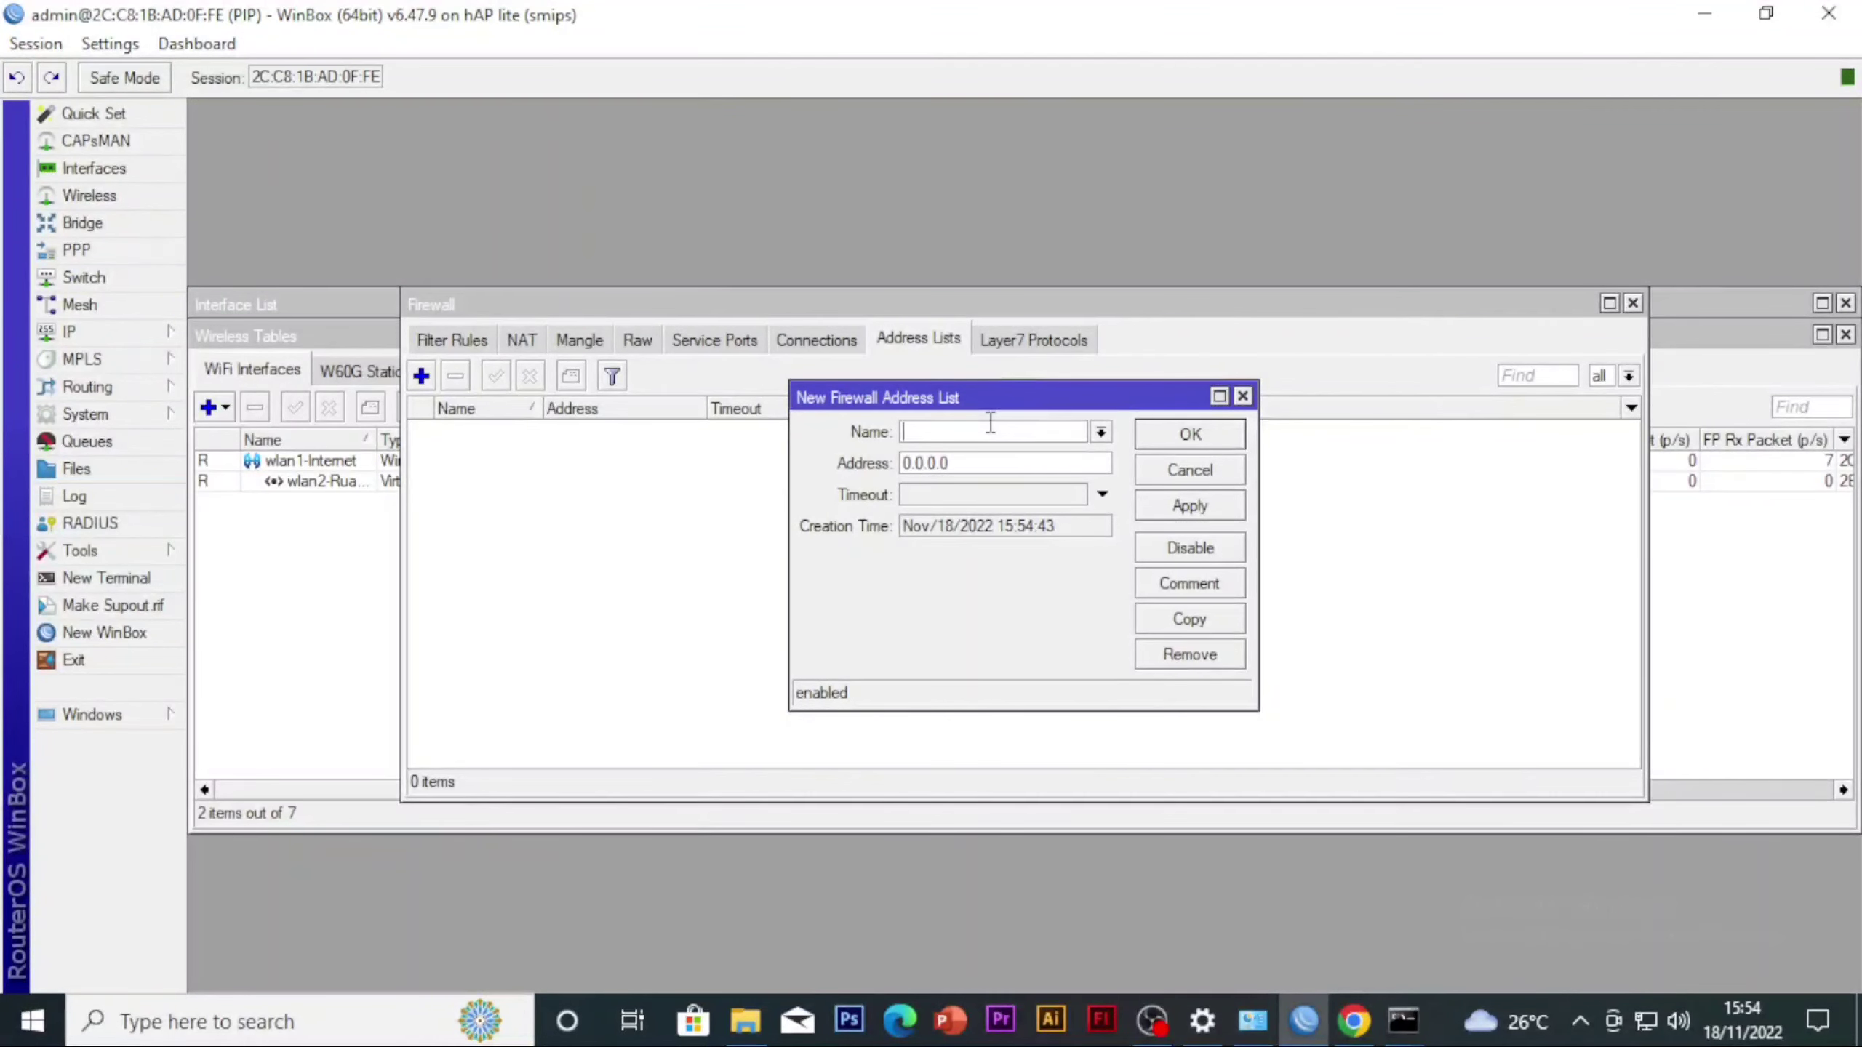
pyautogui.write('detik.com')
pyautogui.press('Tab')
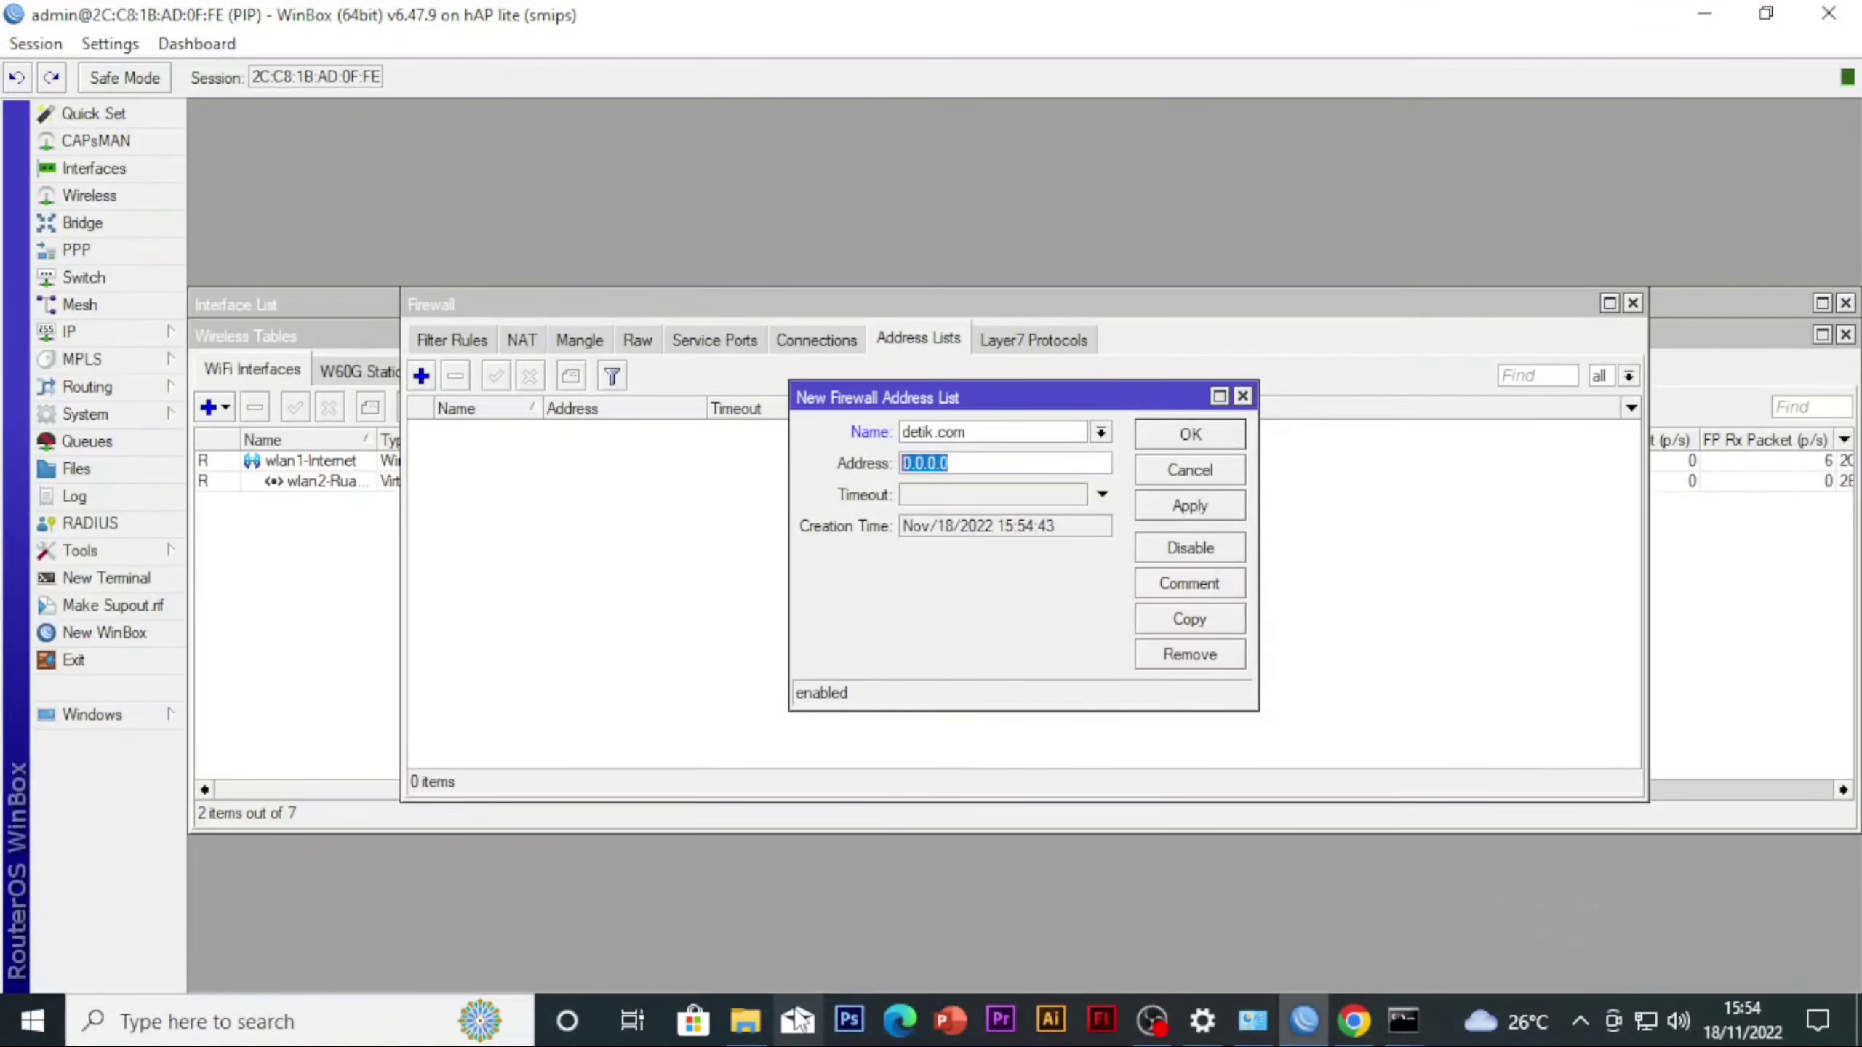
# Open a new Windows command prompt, try nslookup on detik.com\ and stop the query
pyautogui.press('super+r')
pyautogui.press('Return')
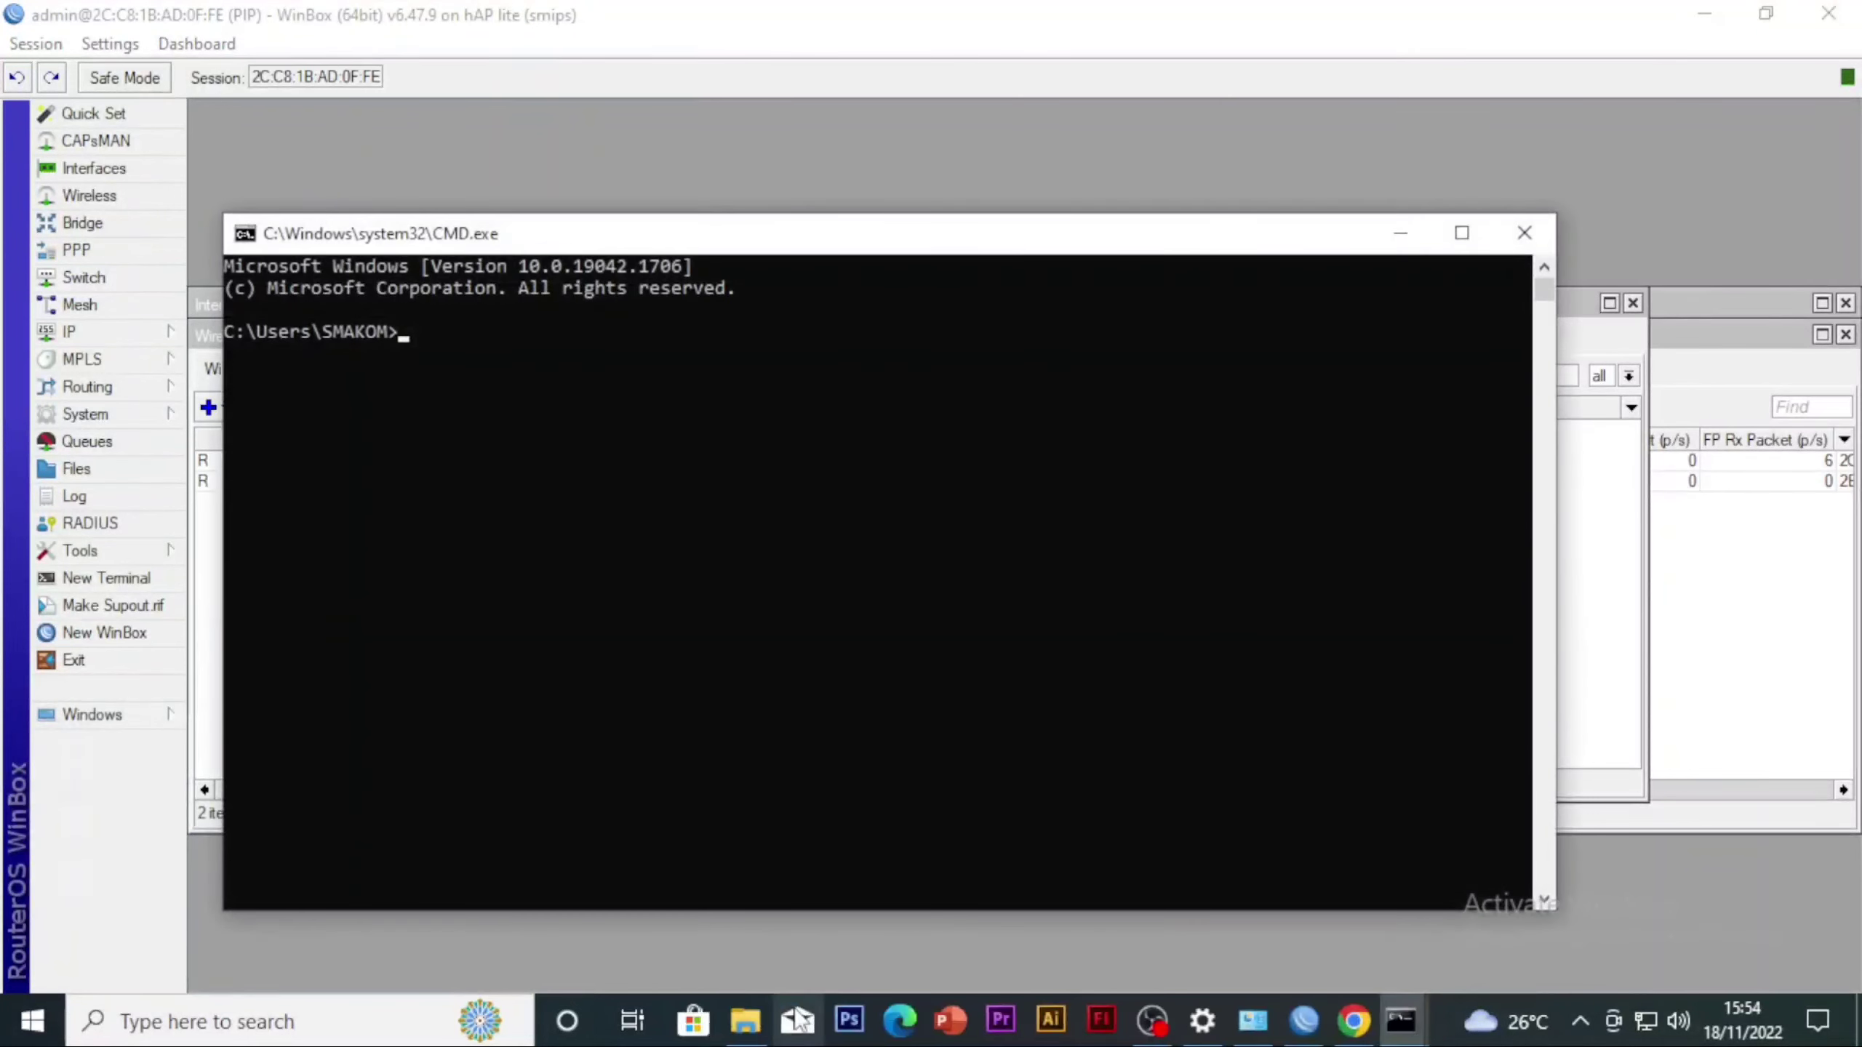
pyautogui.write('nslook')
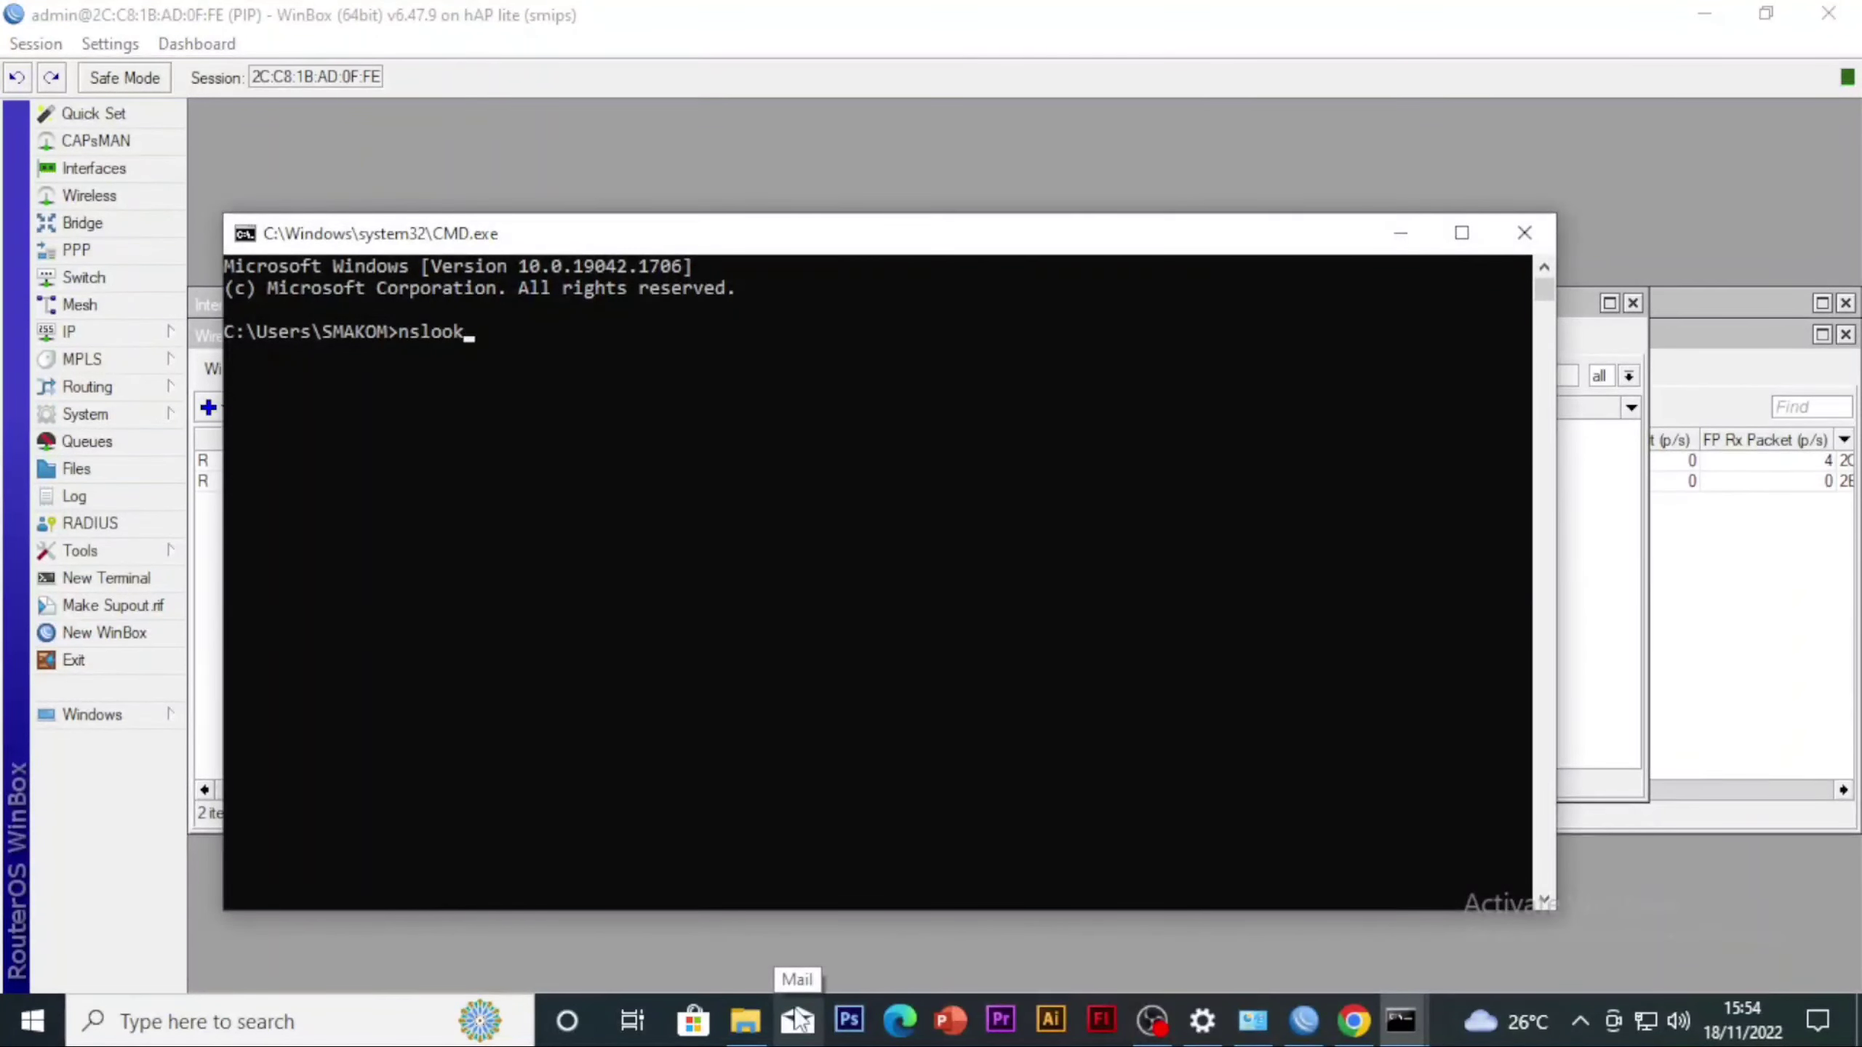
pyautogui.write('up detik.com\\')
pyautogui.press('Return')
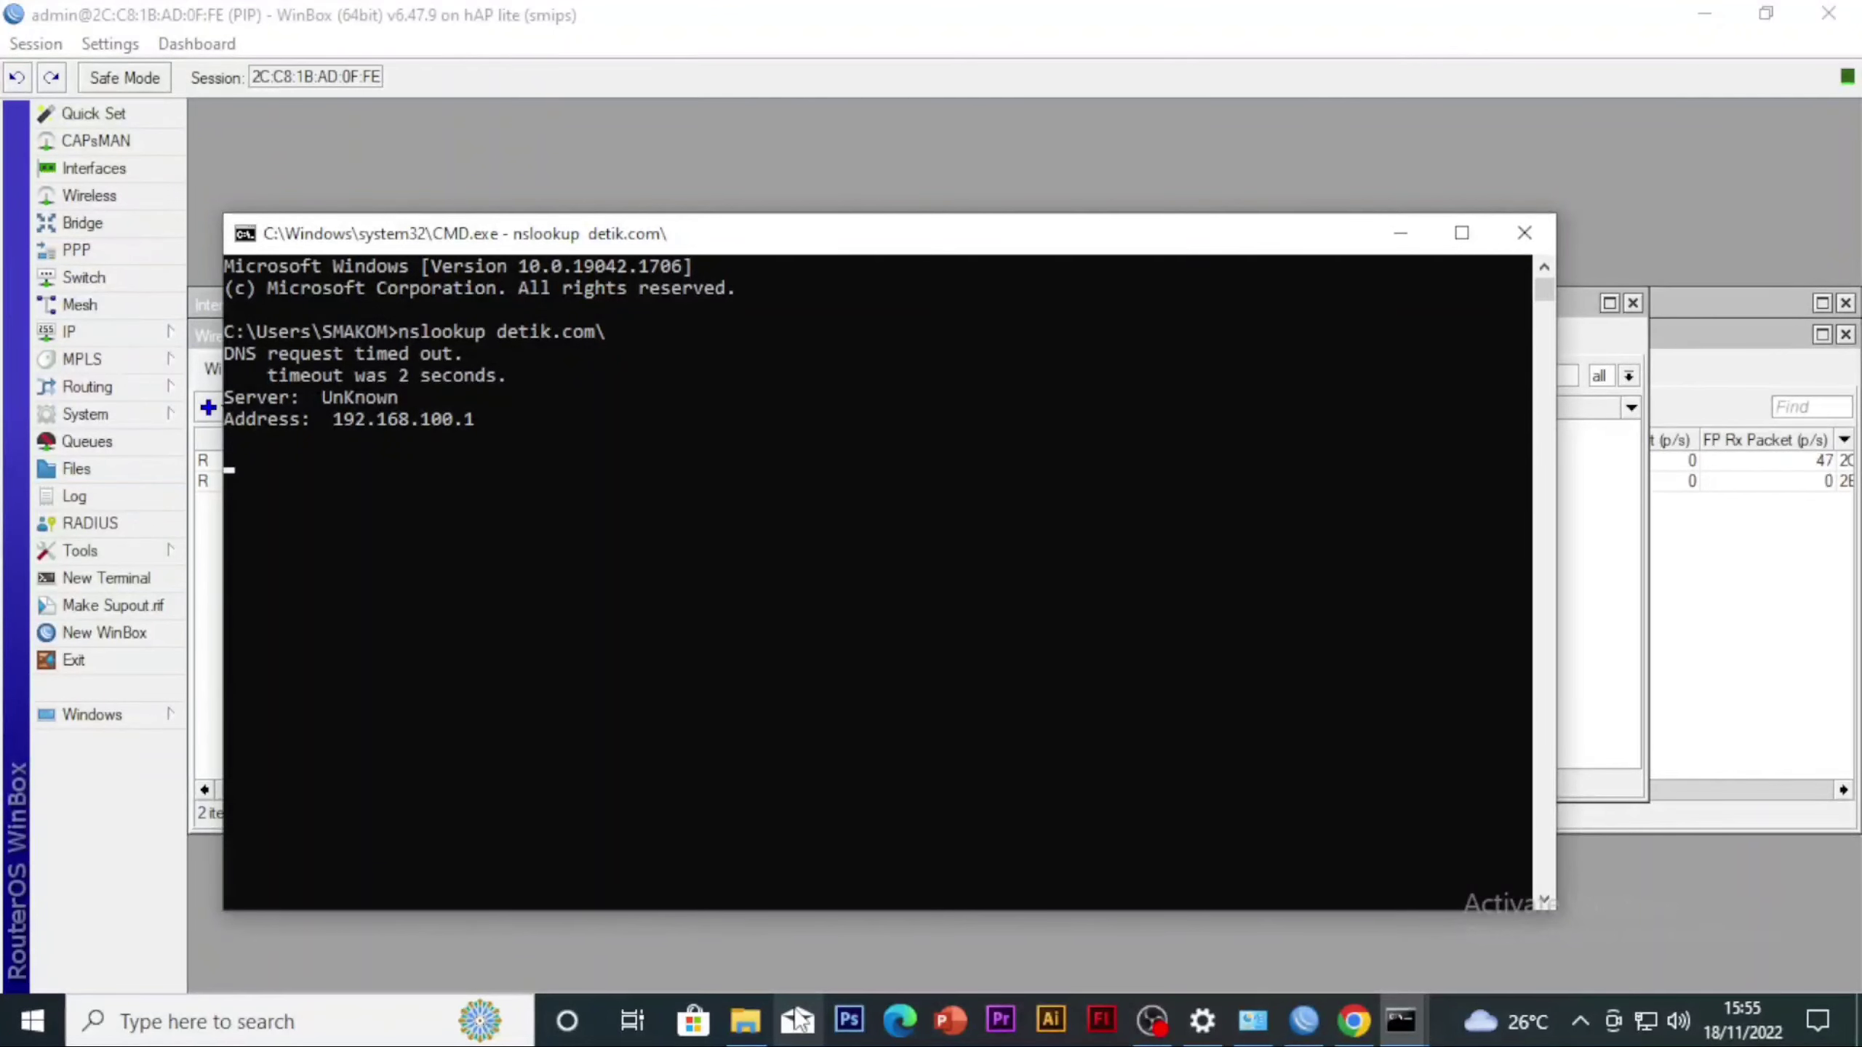
pyautogui.hotkey('ctrl', 'c')
pyautogui.hotkey('ctrl', 'c')
pyautogui.hotkey('ctrl', 'c')
pyautogui.hotkey('ctrl', 'c')
# Run nslookup on detik.com without the trailing backslash to look up its IP addresses
pyautogui.press('Up')
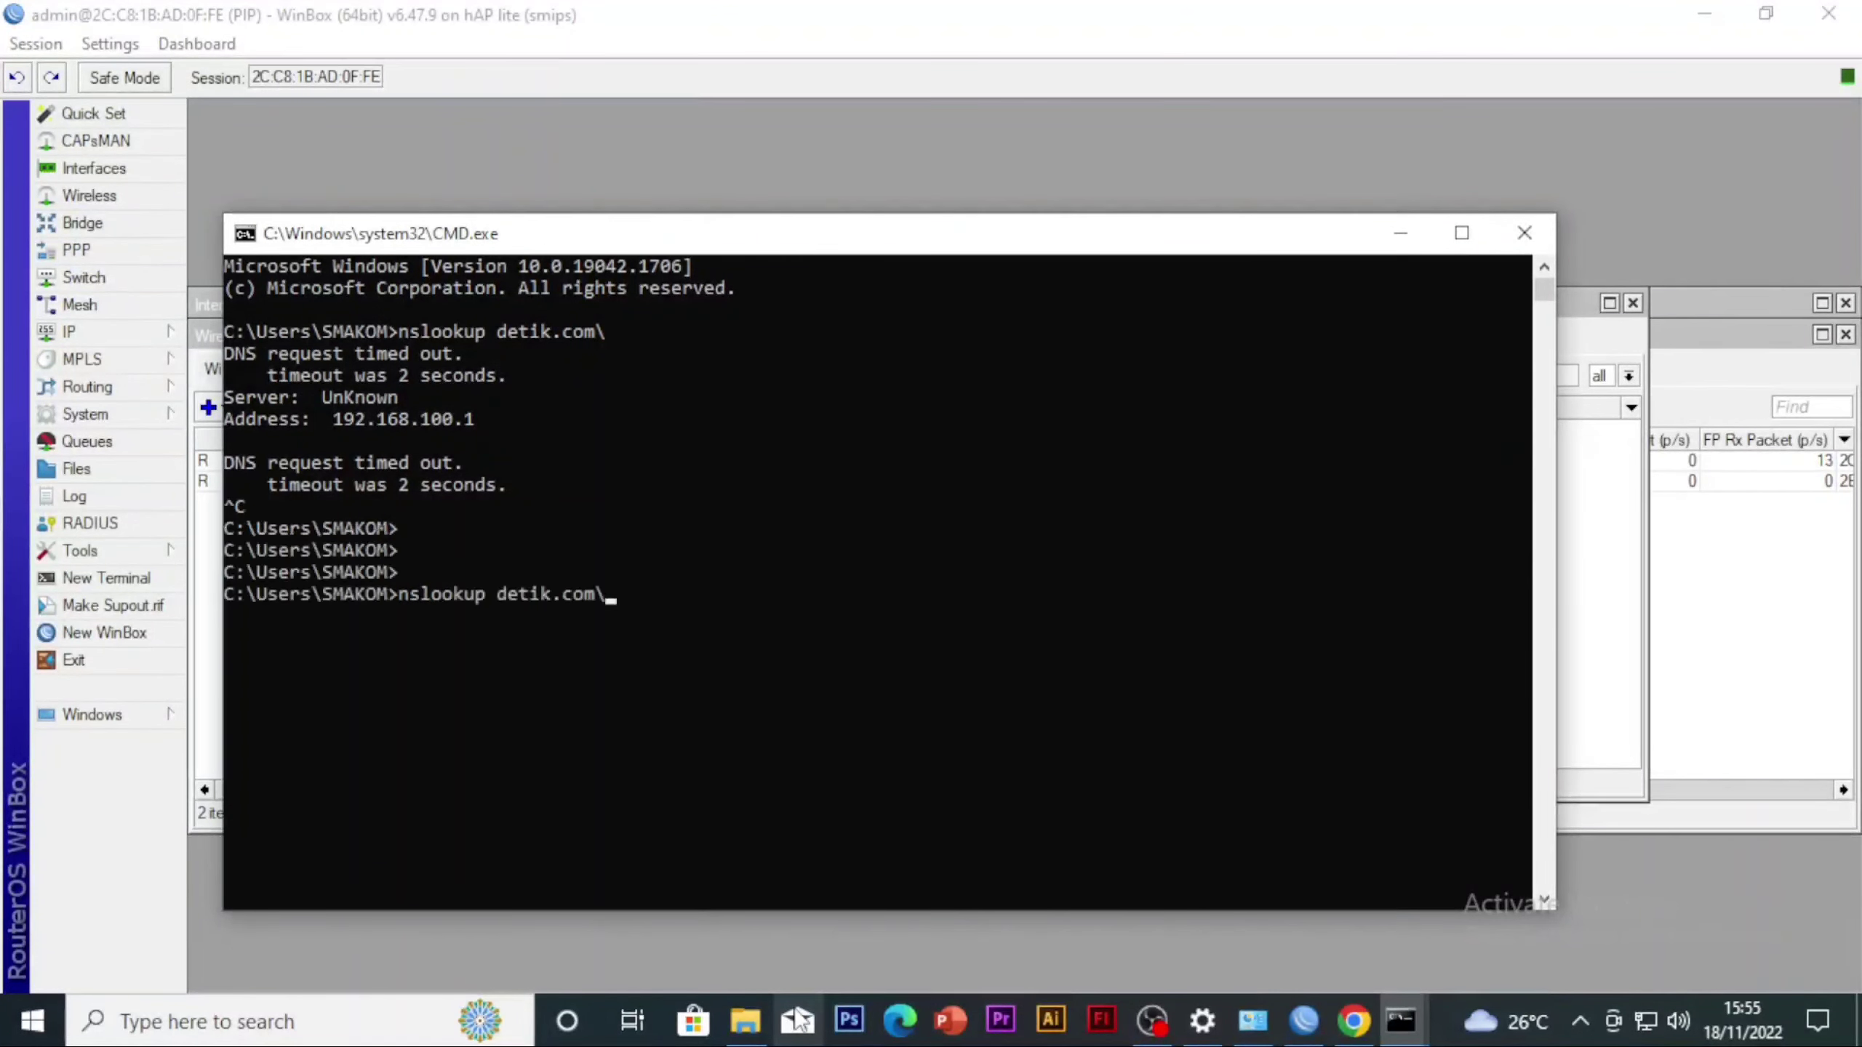
pyautogui.hotkey('ctrl', 'c')
pyautogui.press('Up')
pyautogui.press('BackSpace')
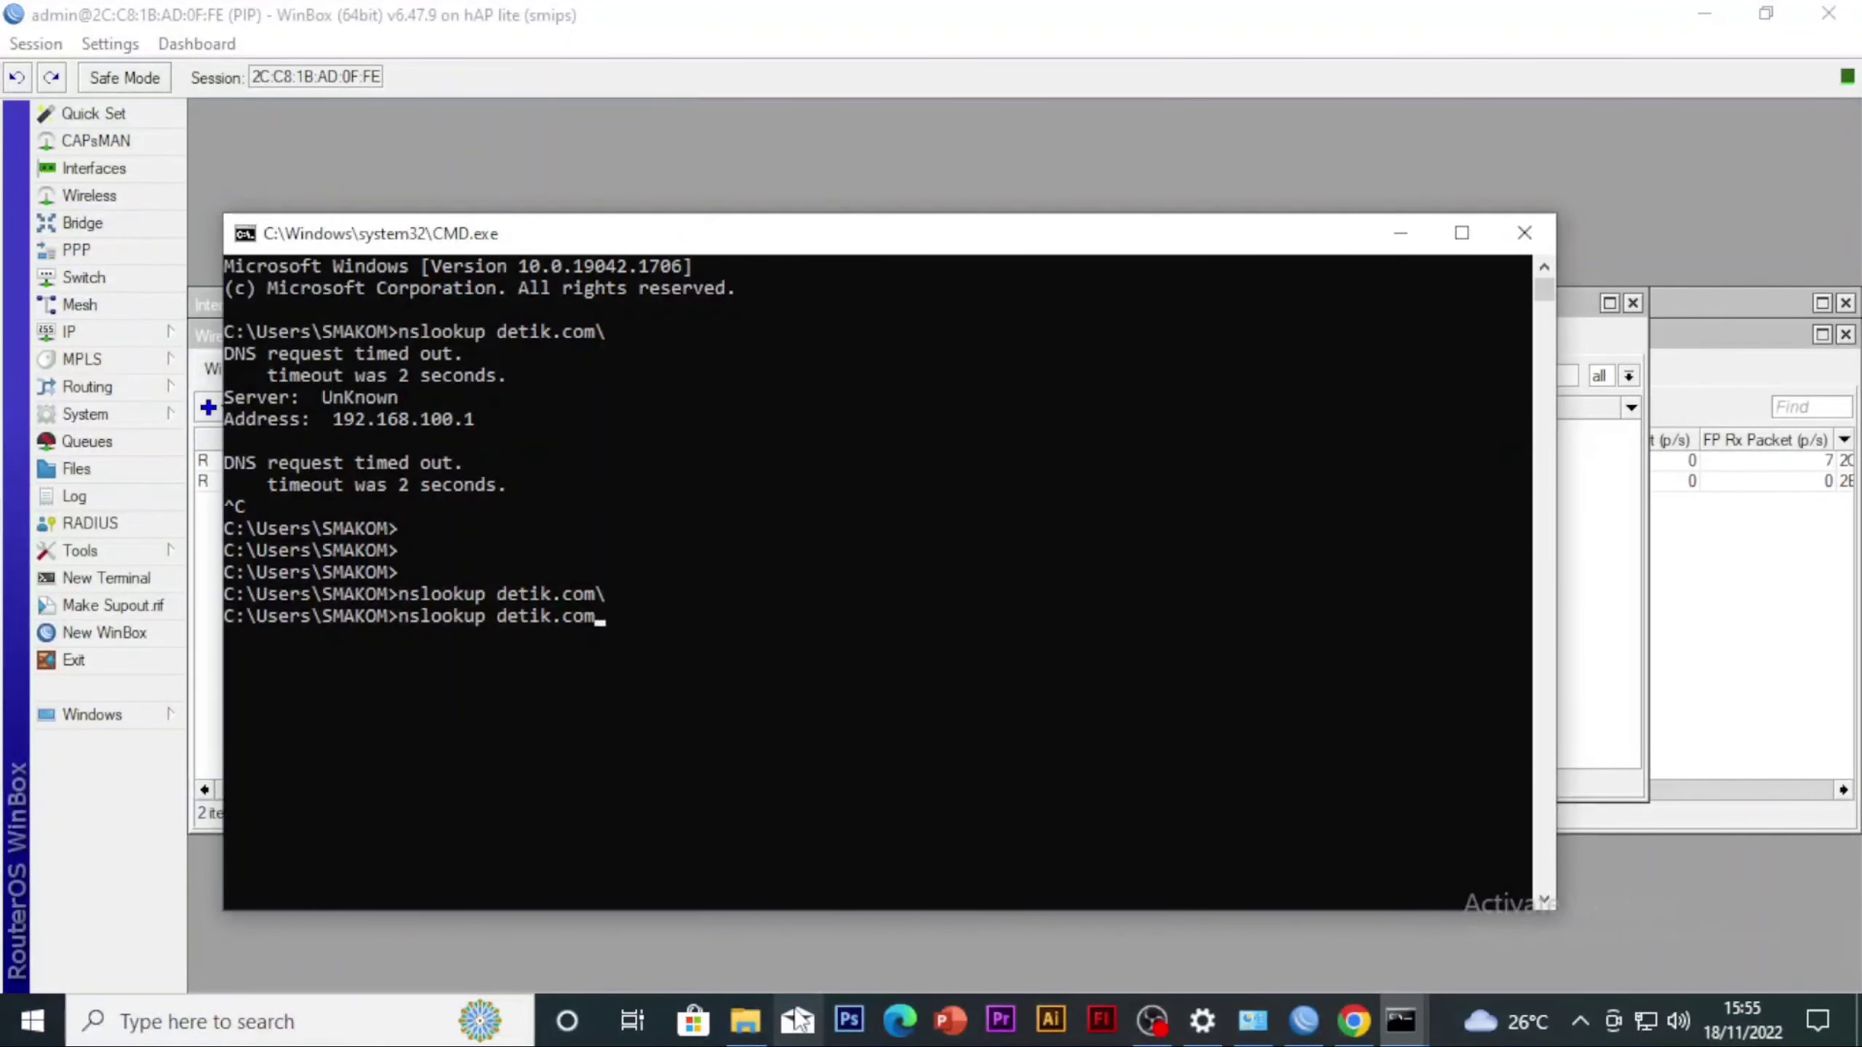
pyautogui.press('Return')
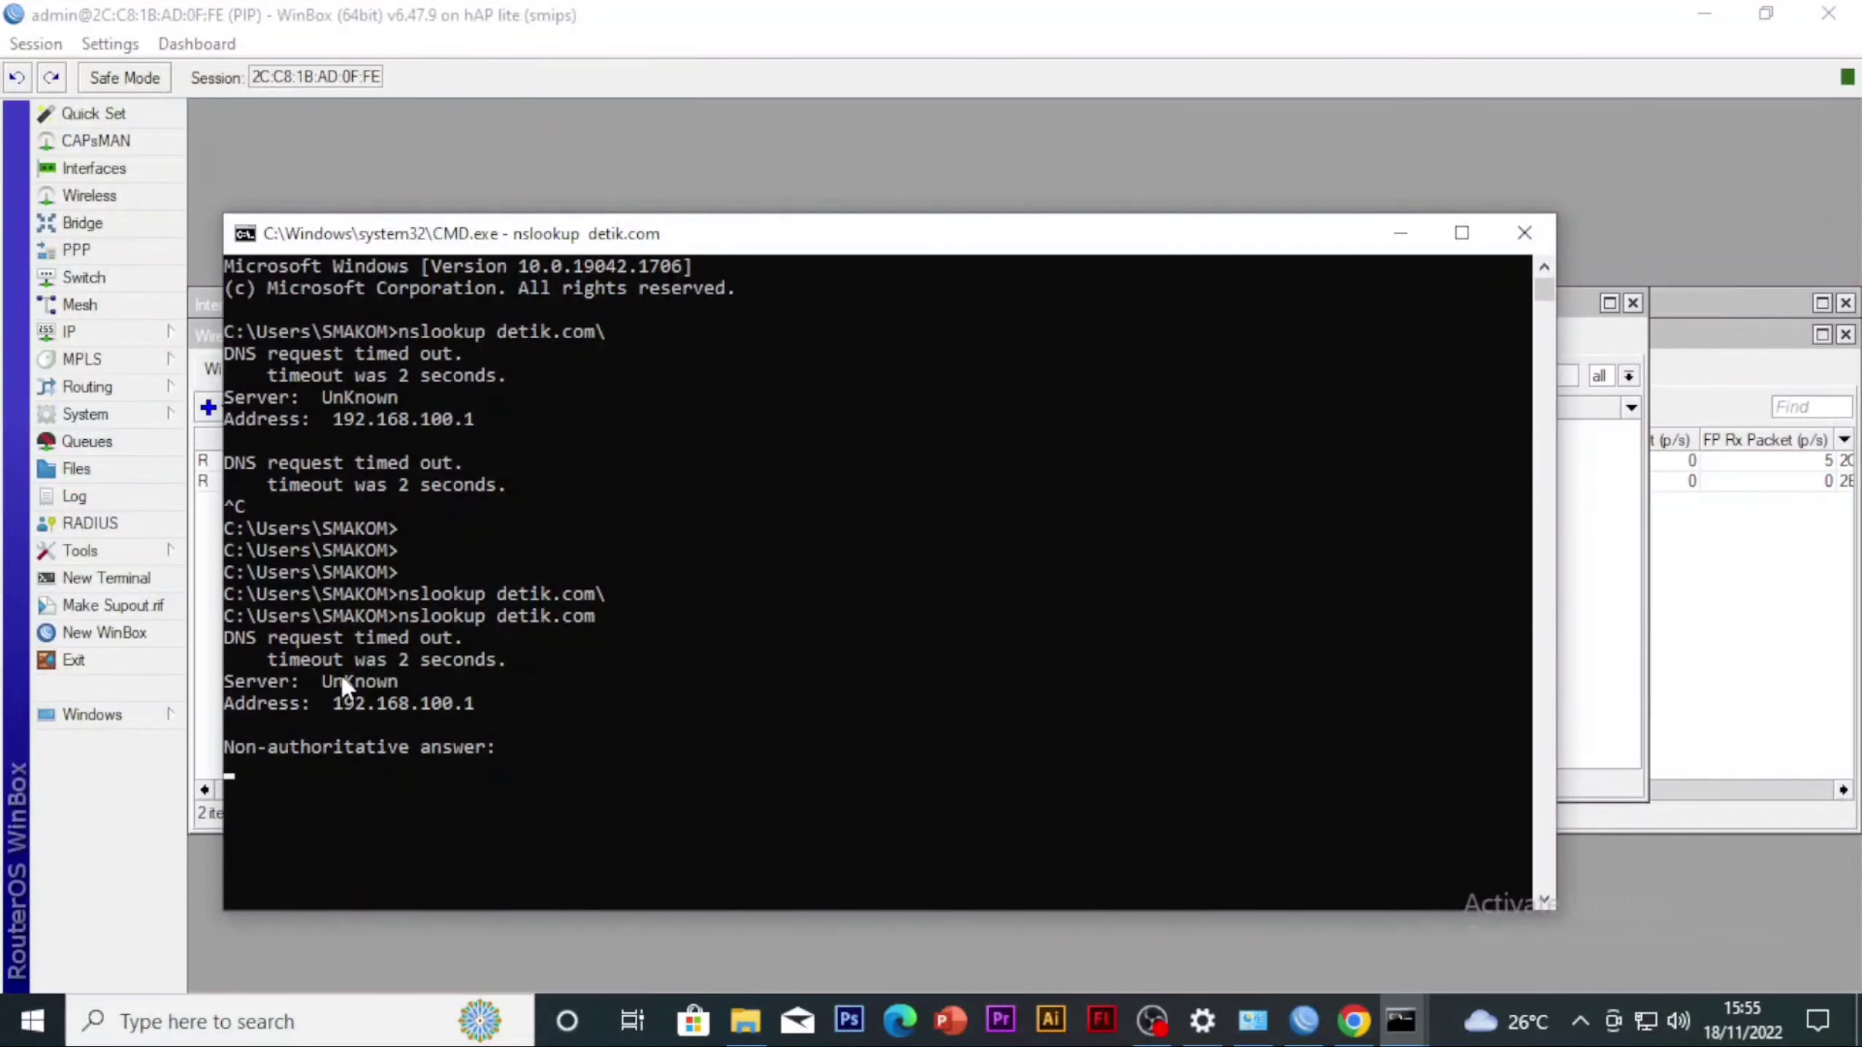
pyautogui.moveTo(343, 679); pyautogui.dragTo(395, 738)
pyautogui.click(557, 744)
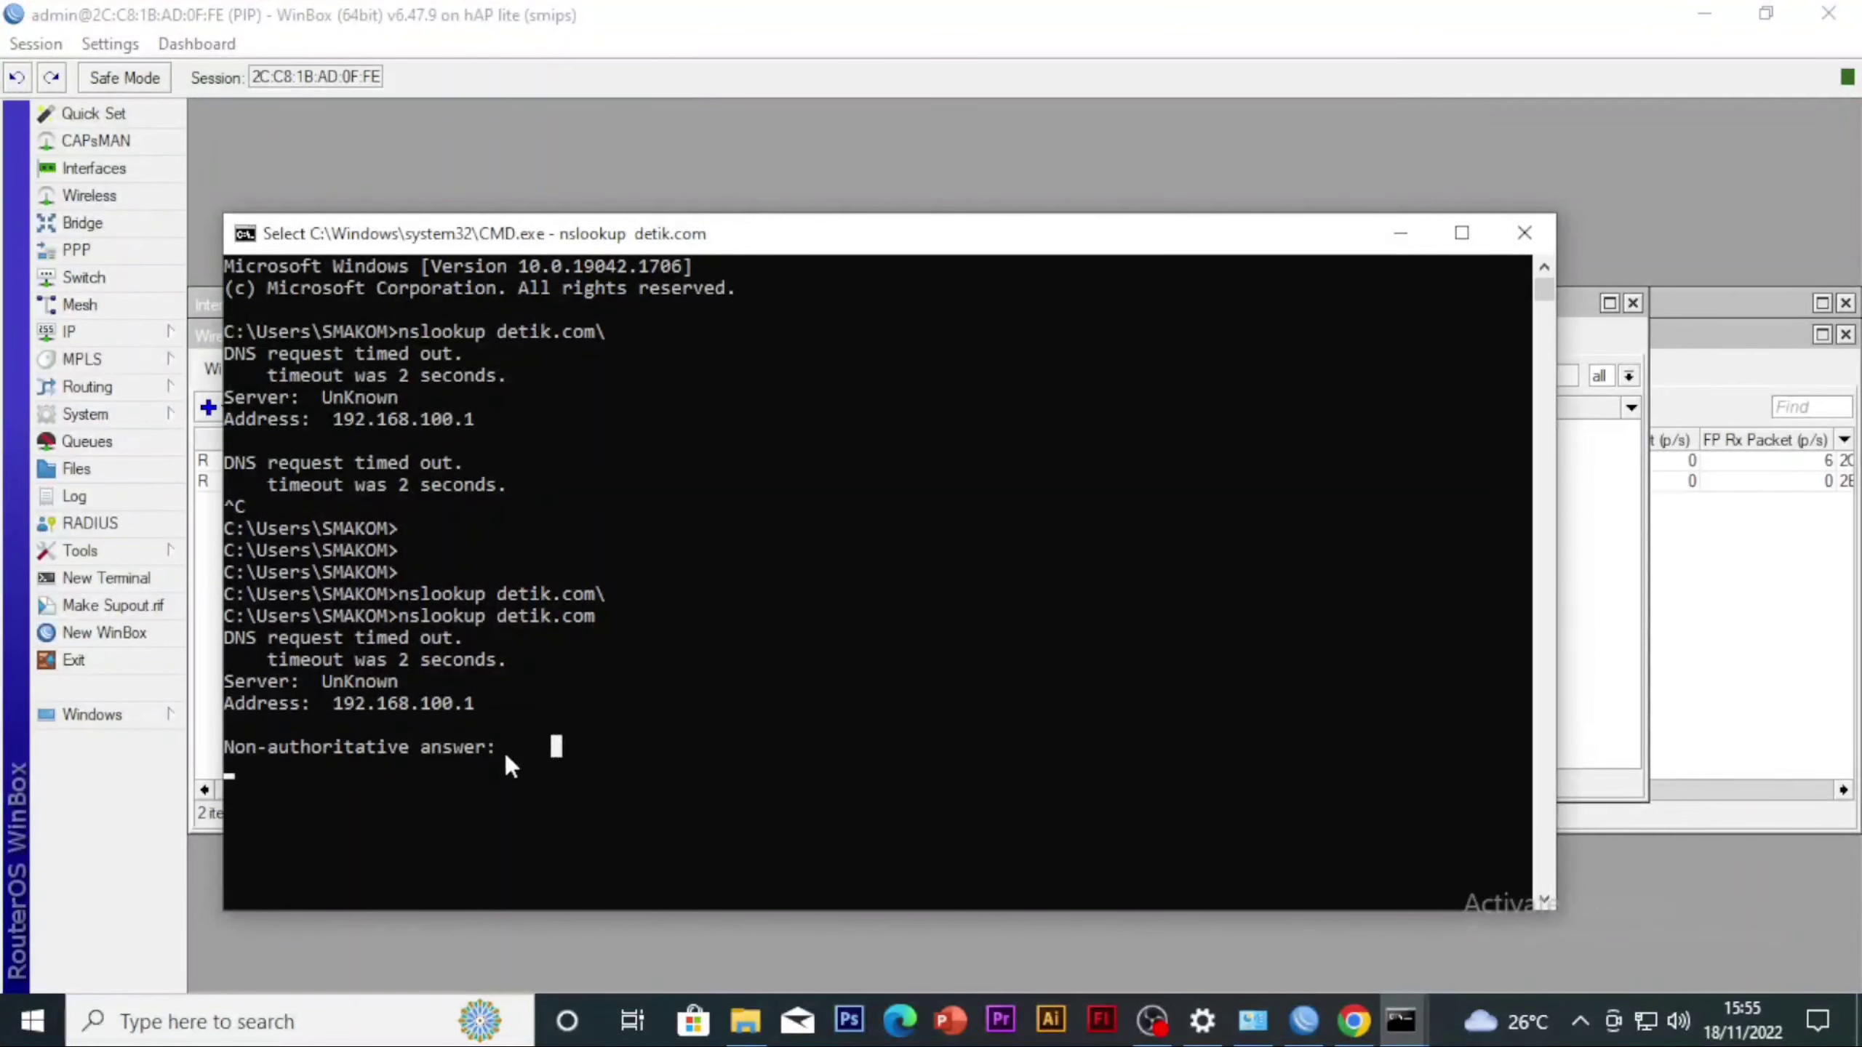
pyautogui.press('Escape')
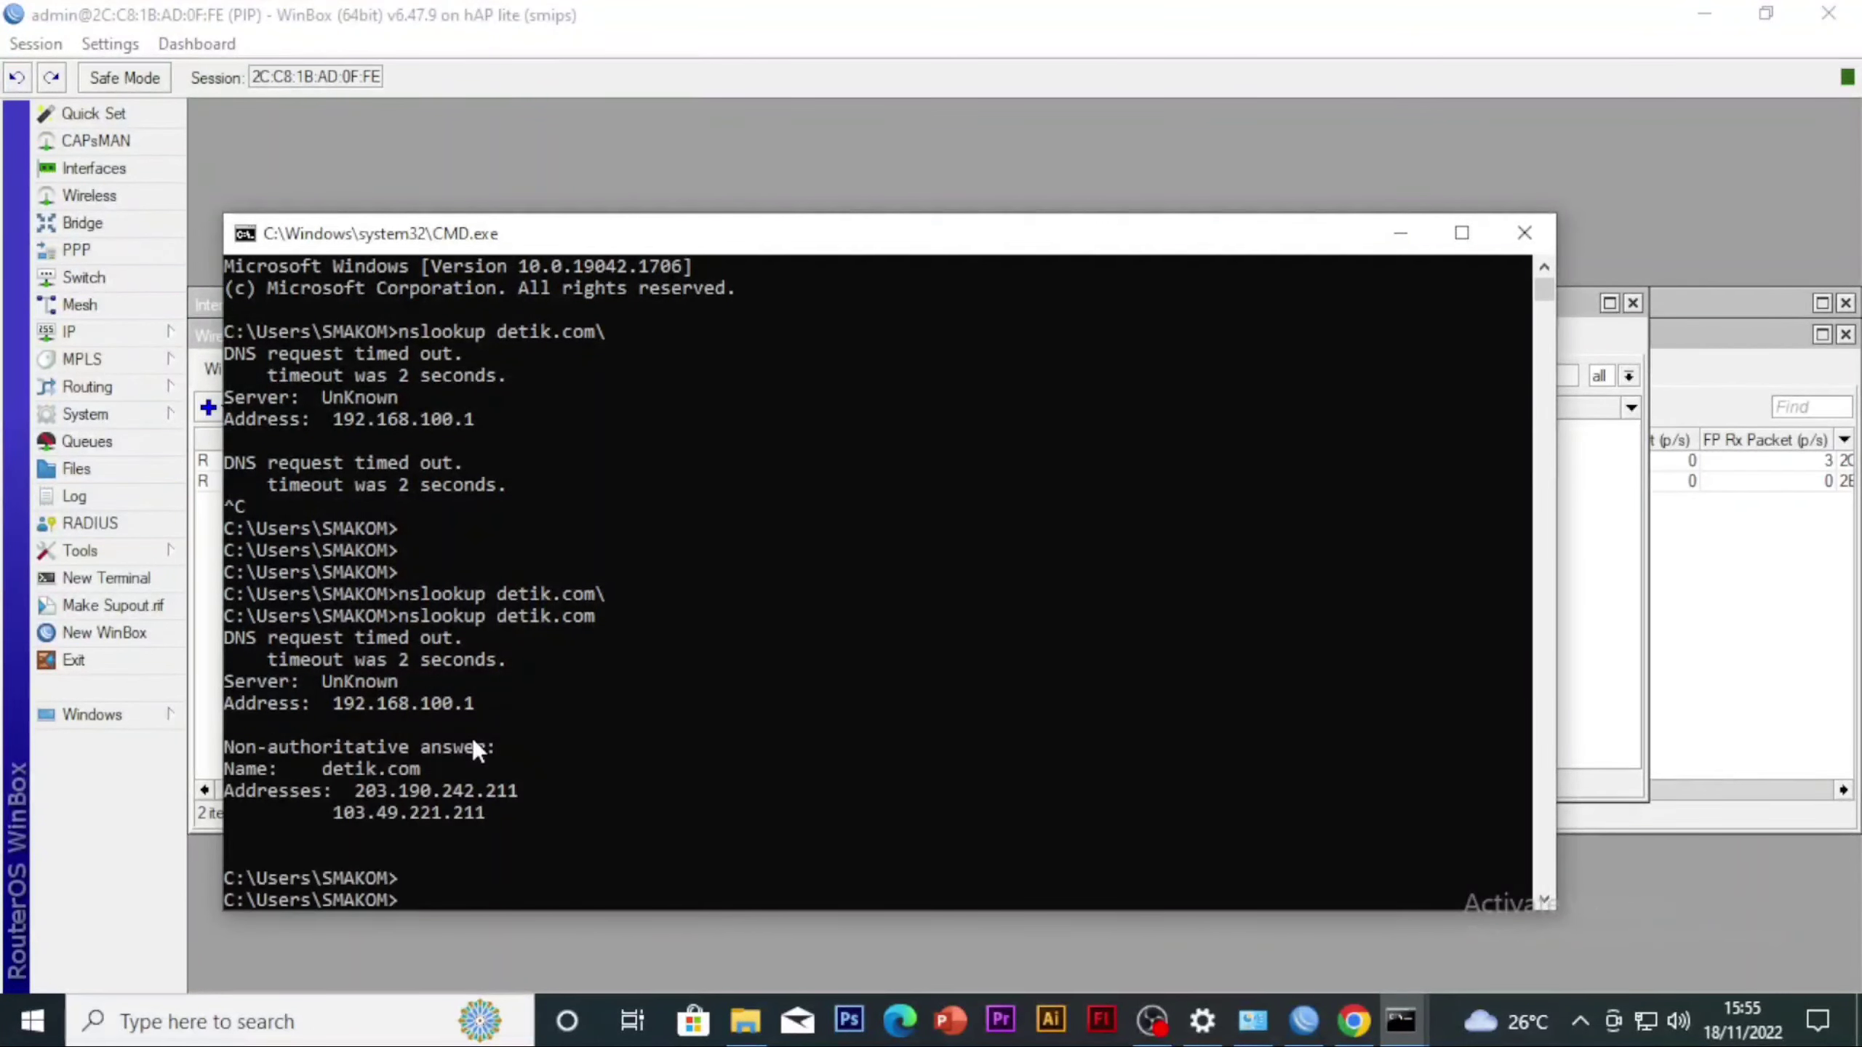
pyautogui.press('Return')
# Copy the address 103.49.221.211 from the lookup result and switch back to WinBox
pyautogui.click(337, 683)
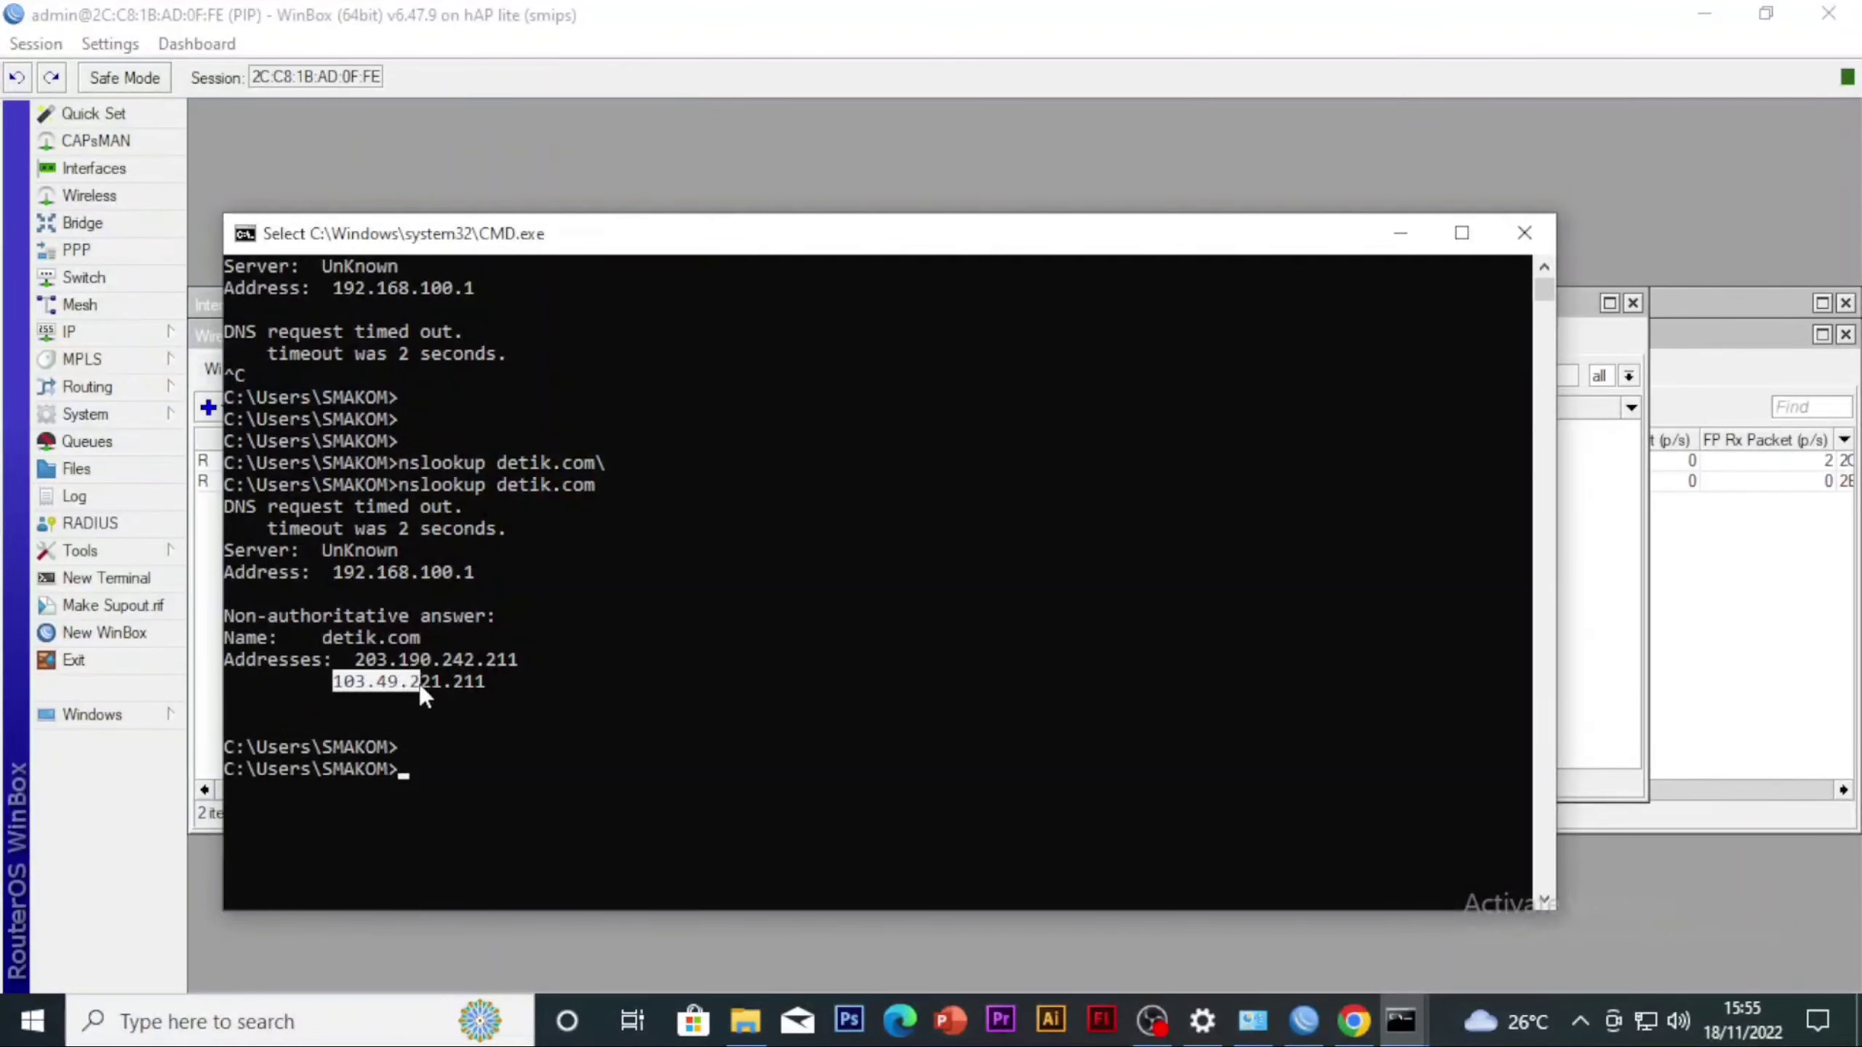
pyautogui.moveTo(421, 693); pyautogui.dragTo(474, 686)
pyautogui.hotkey('ctrl', 'c')
pyautogui.click(1623, 591)
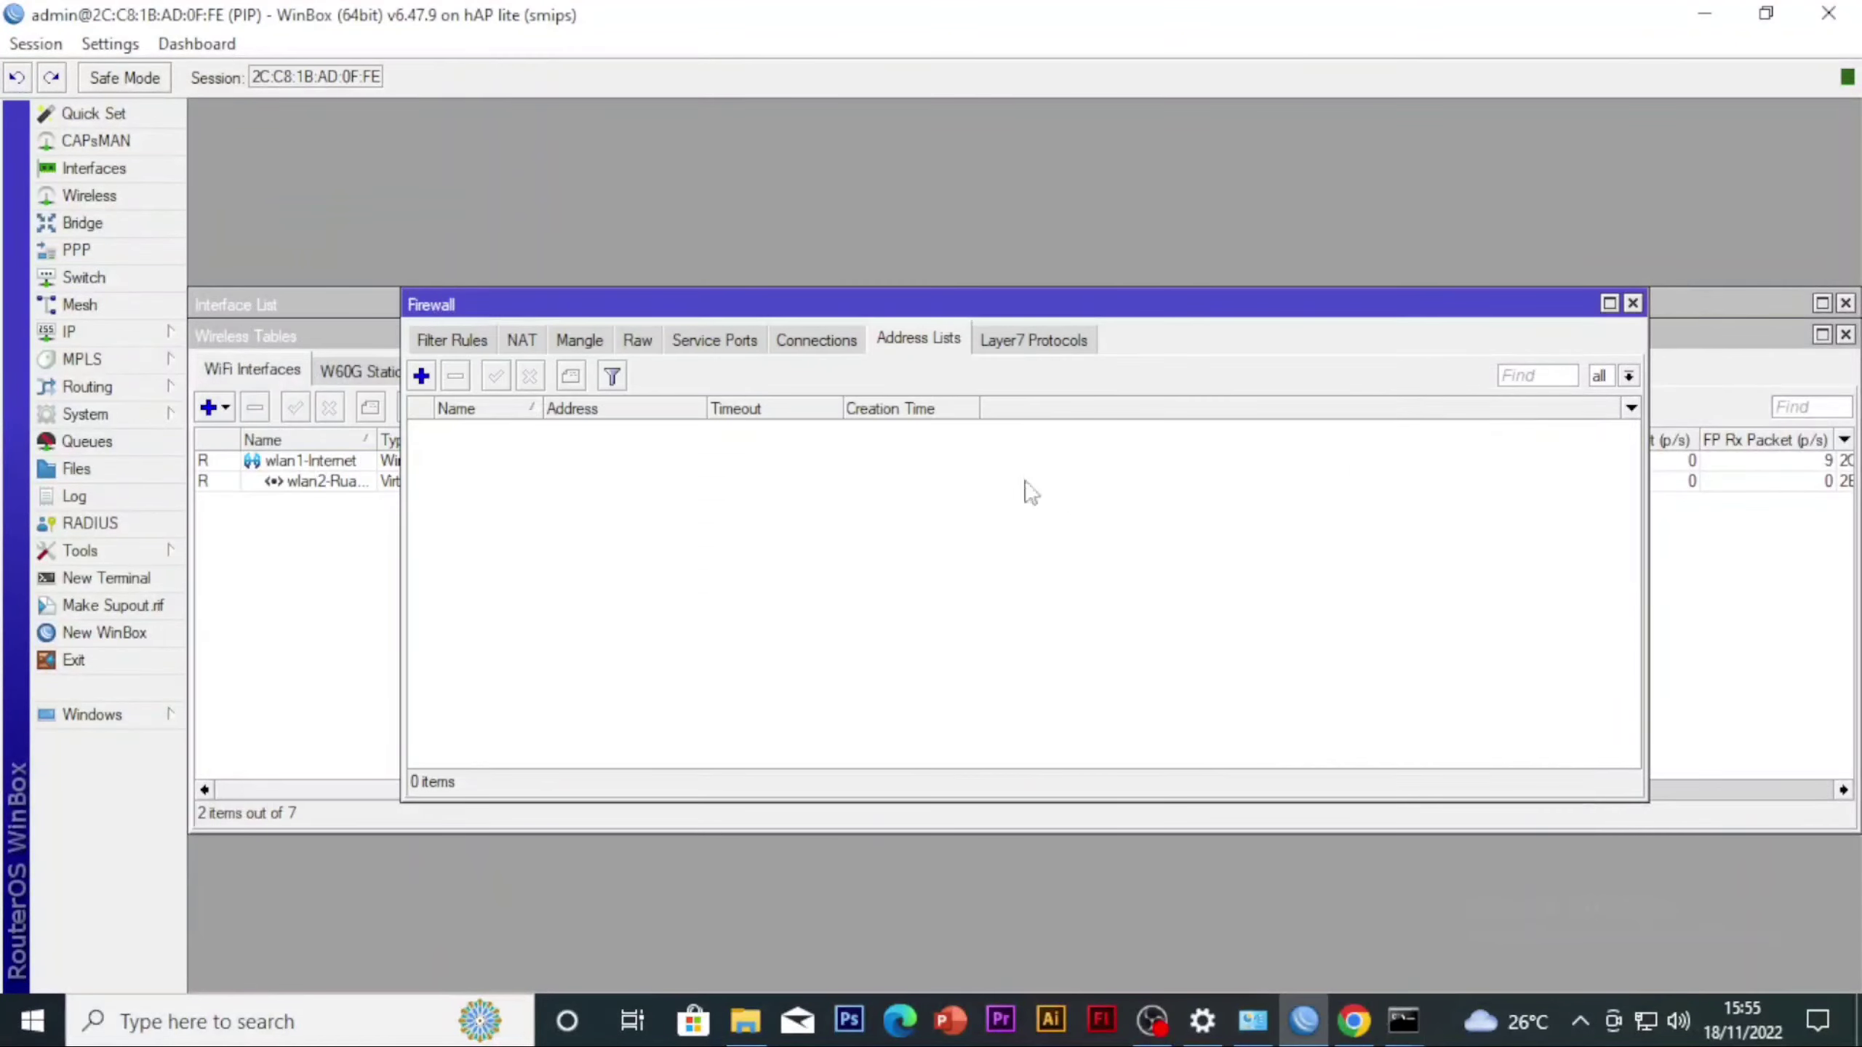
# Create a firewall address list entry named detik.com with address 103.49.221.211
pyautogui.click(421, 375)
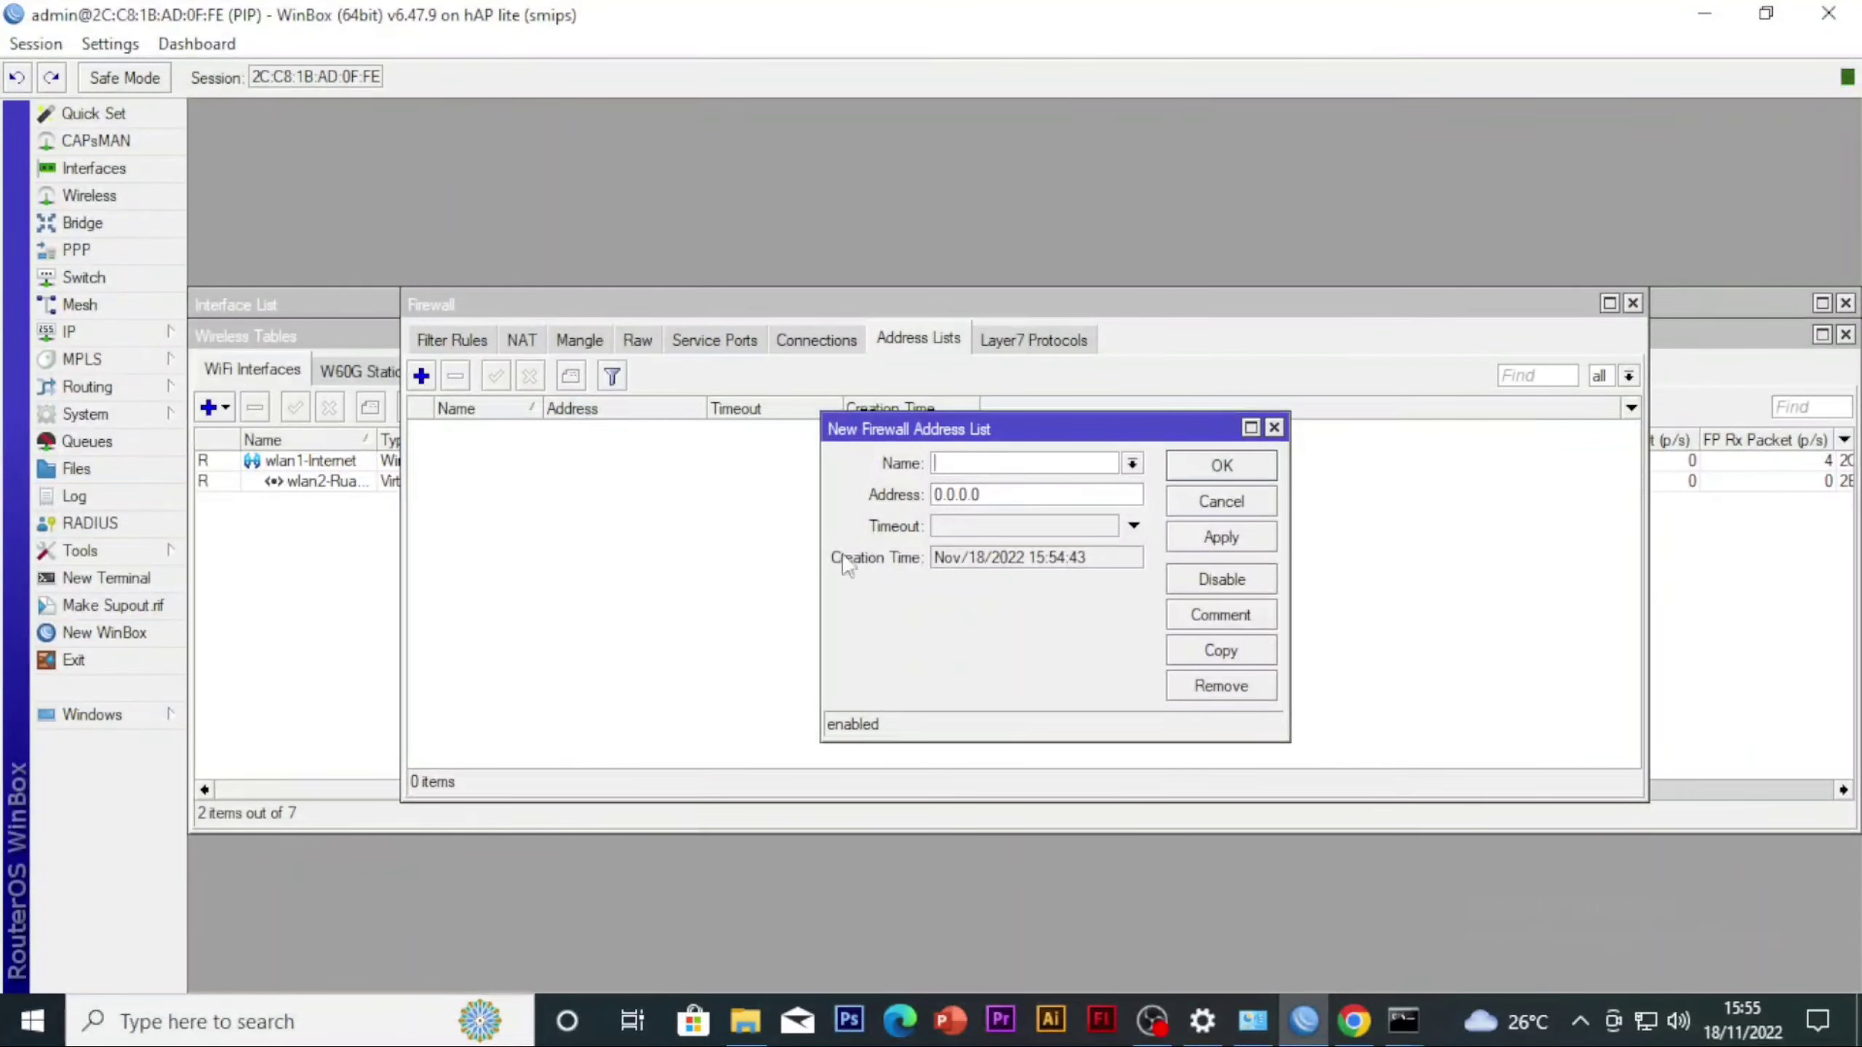
pyautogui.write('detik.com')
pyautogui.moveTo(1009, 499); pyautogui.dragTo(893, 497)
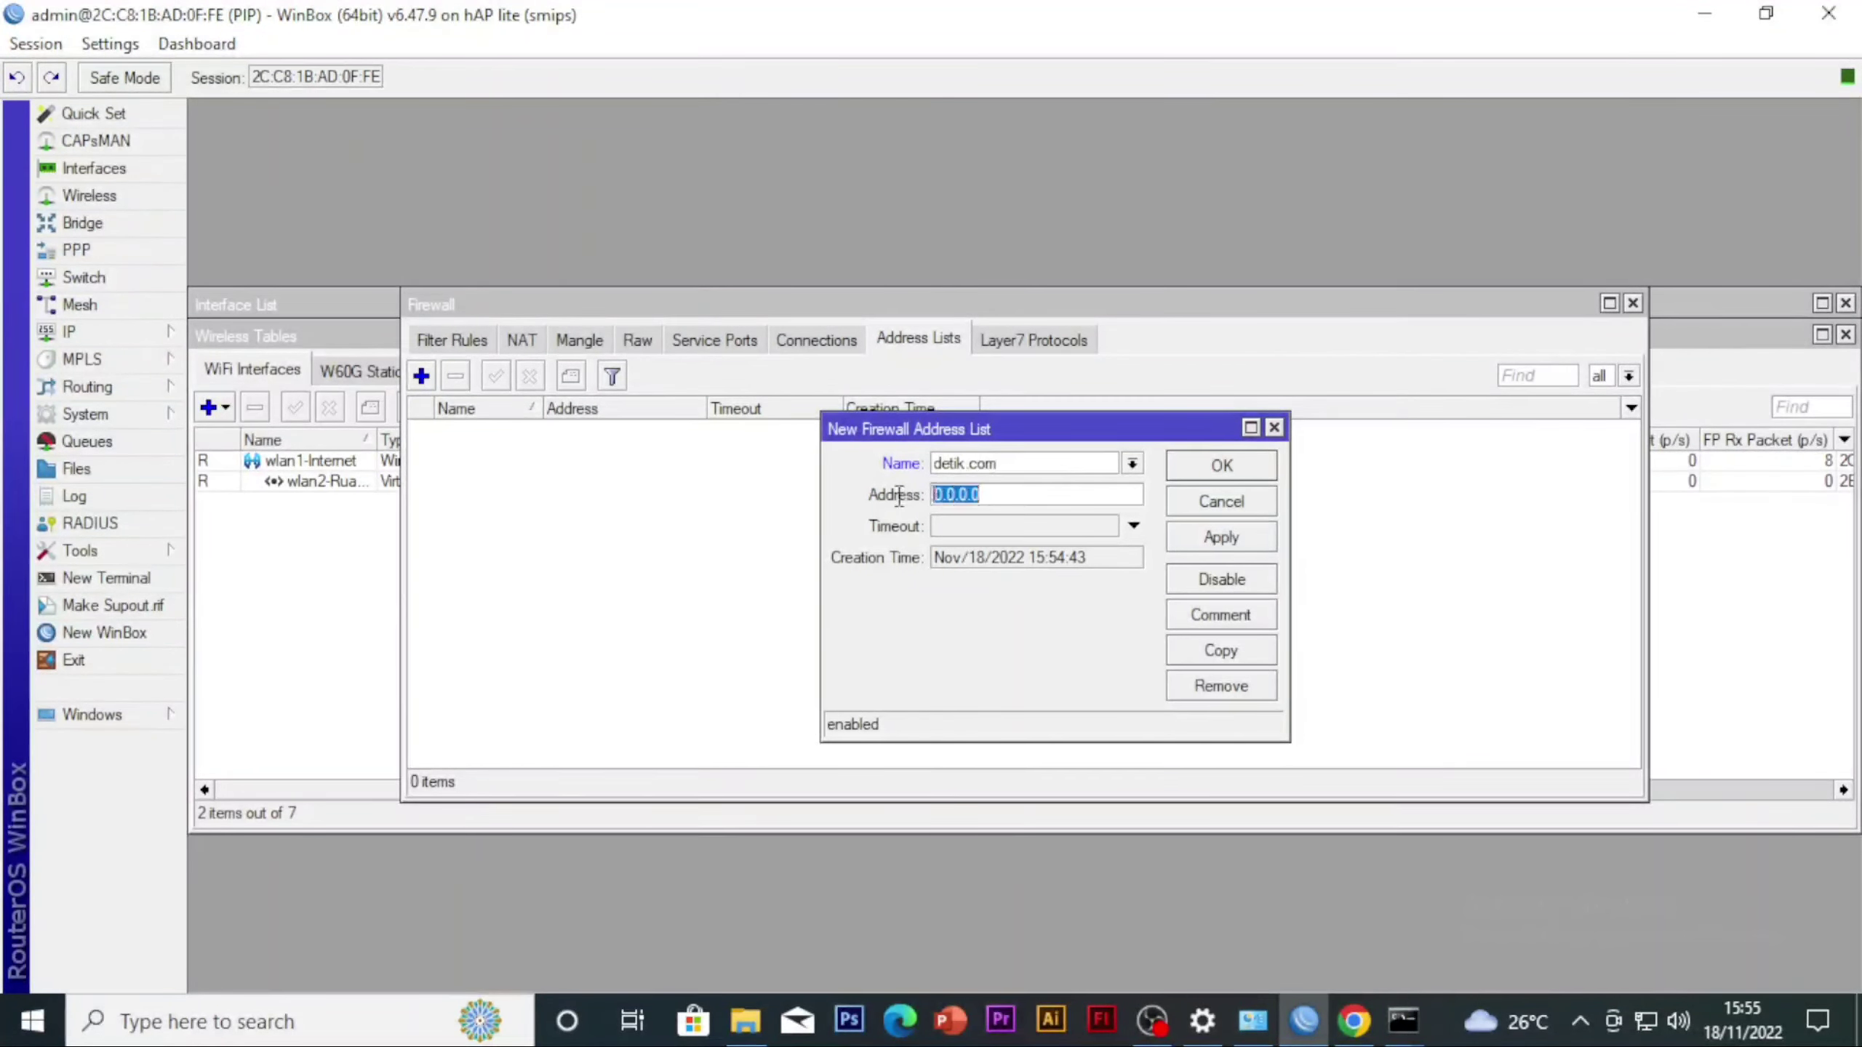
pyautogui.hotkey('ctrl', 'v')
pyautogui.click(1189, 537)
pyautogui.click(1220, 501)
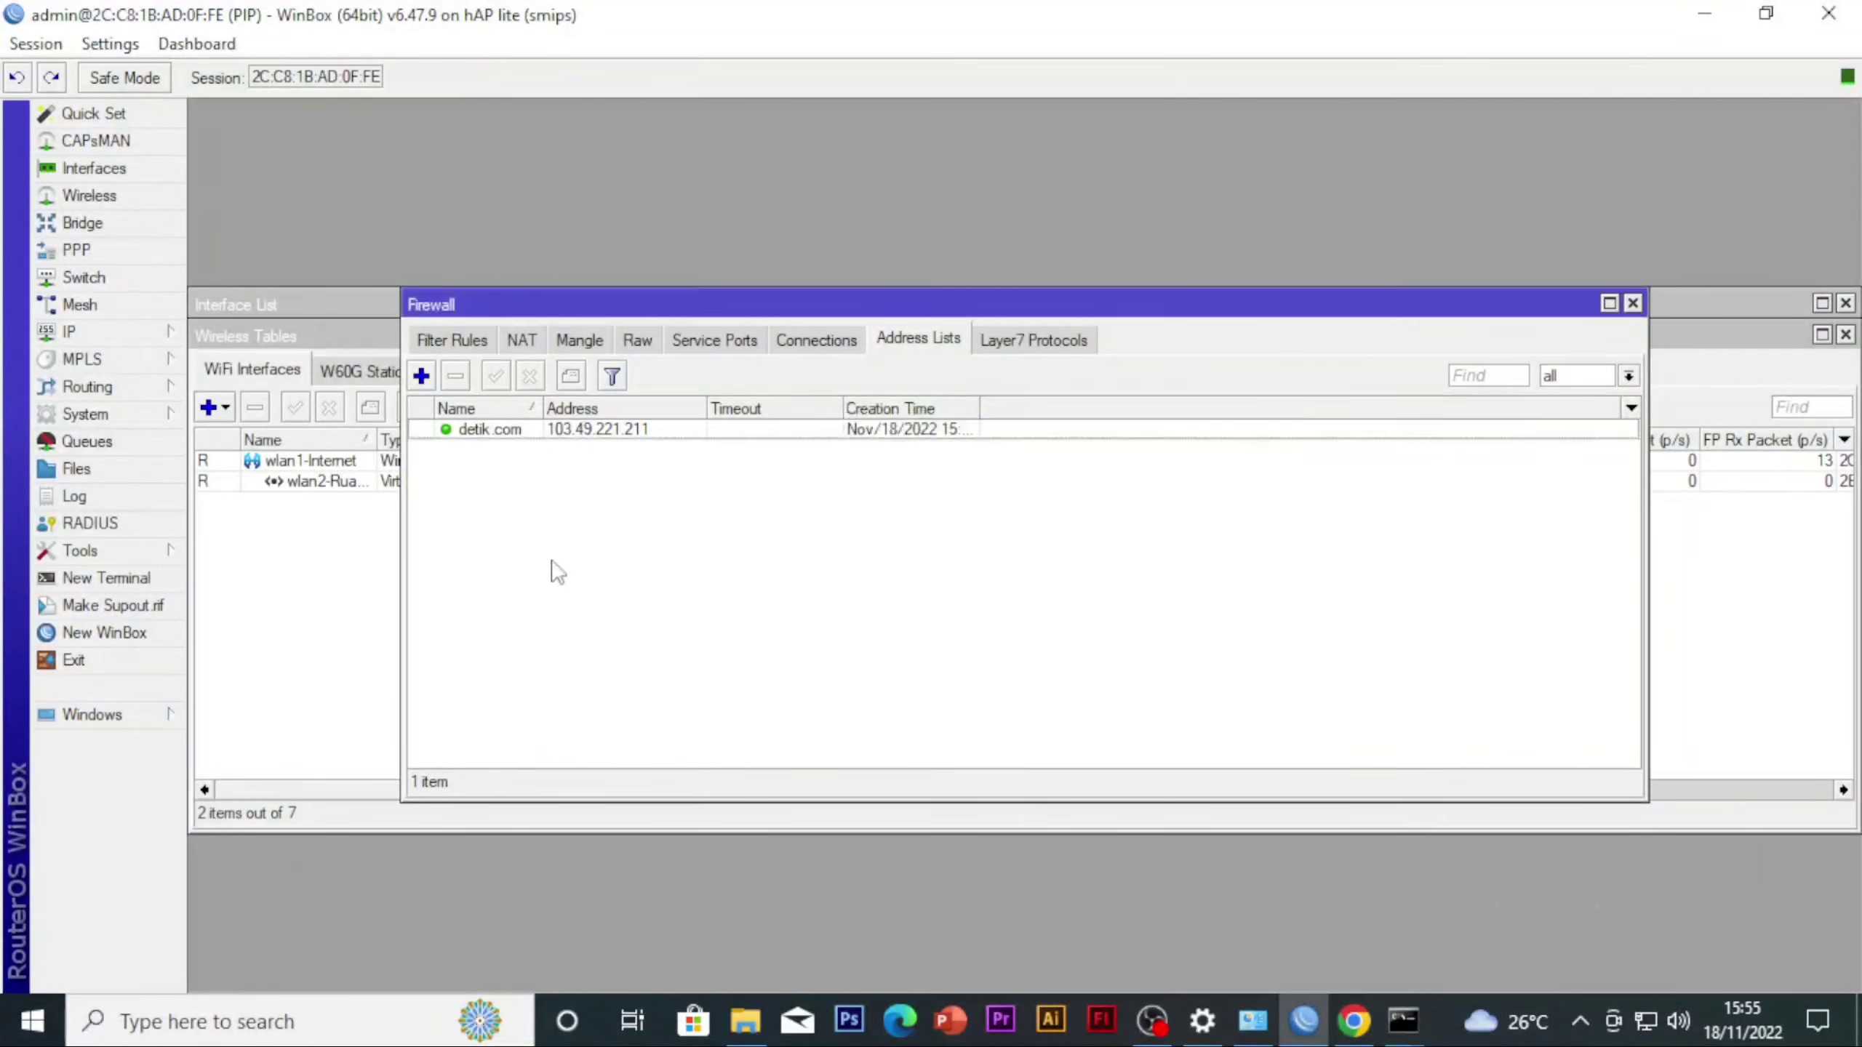
# Start a second firewall address list entry named detik.com and clear its default address
pyautogui.click(422, 375)
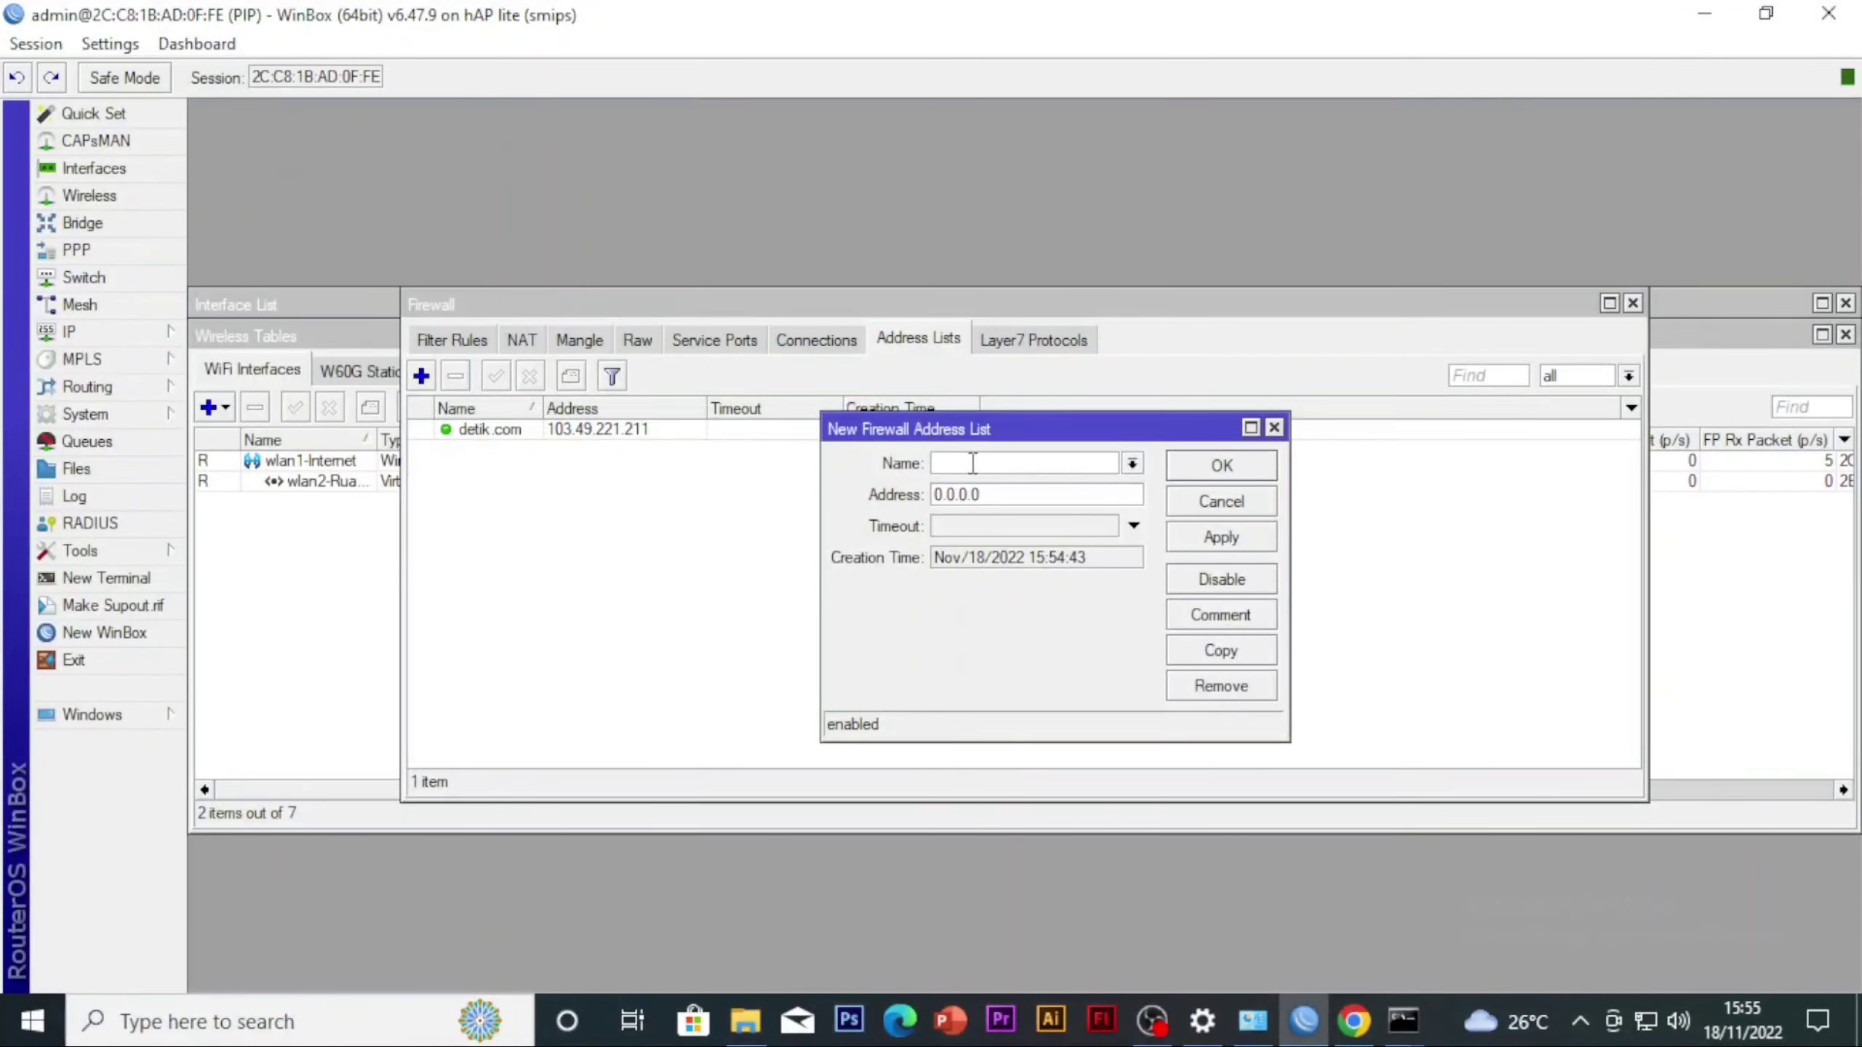
pyautogui.write('detik.com')
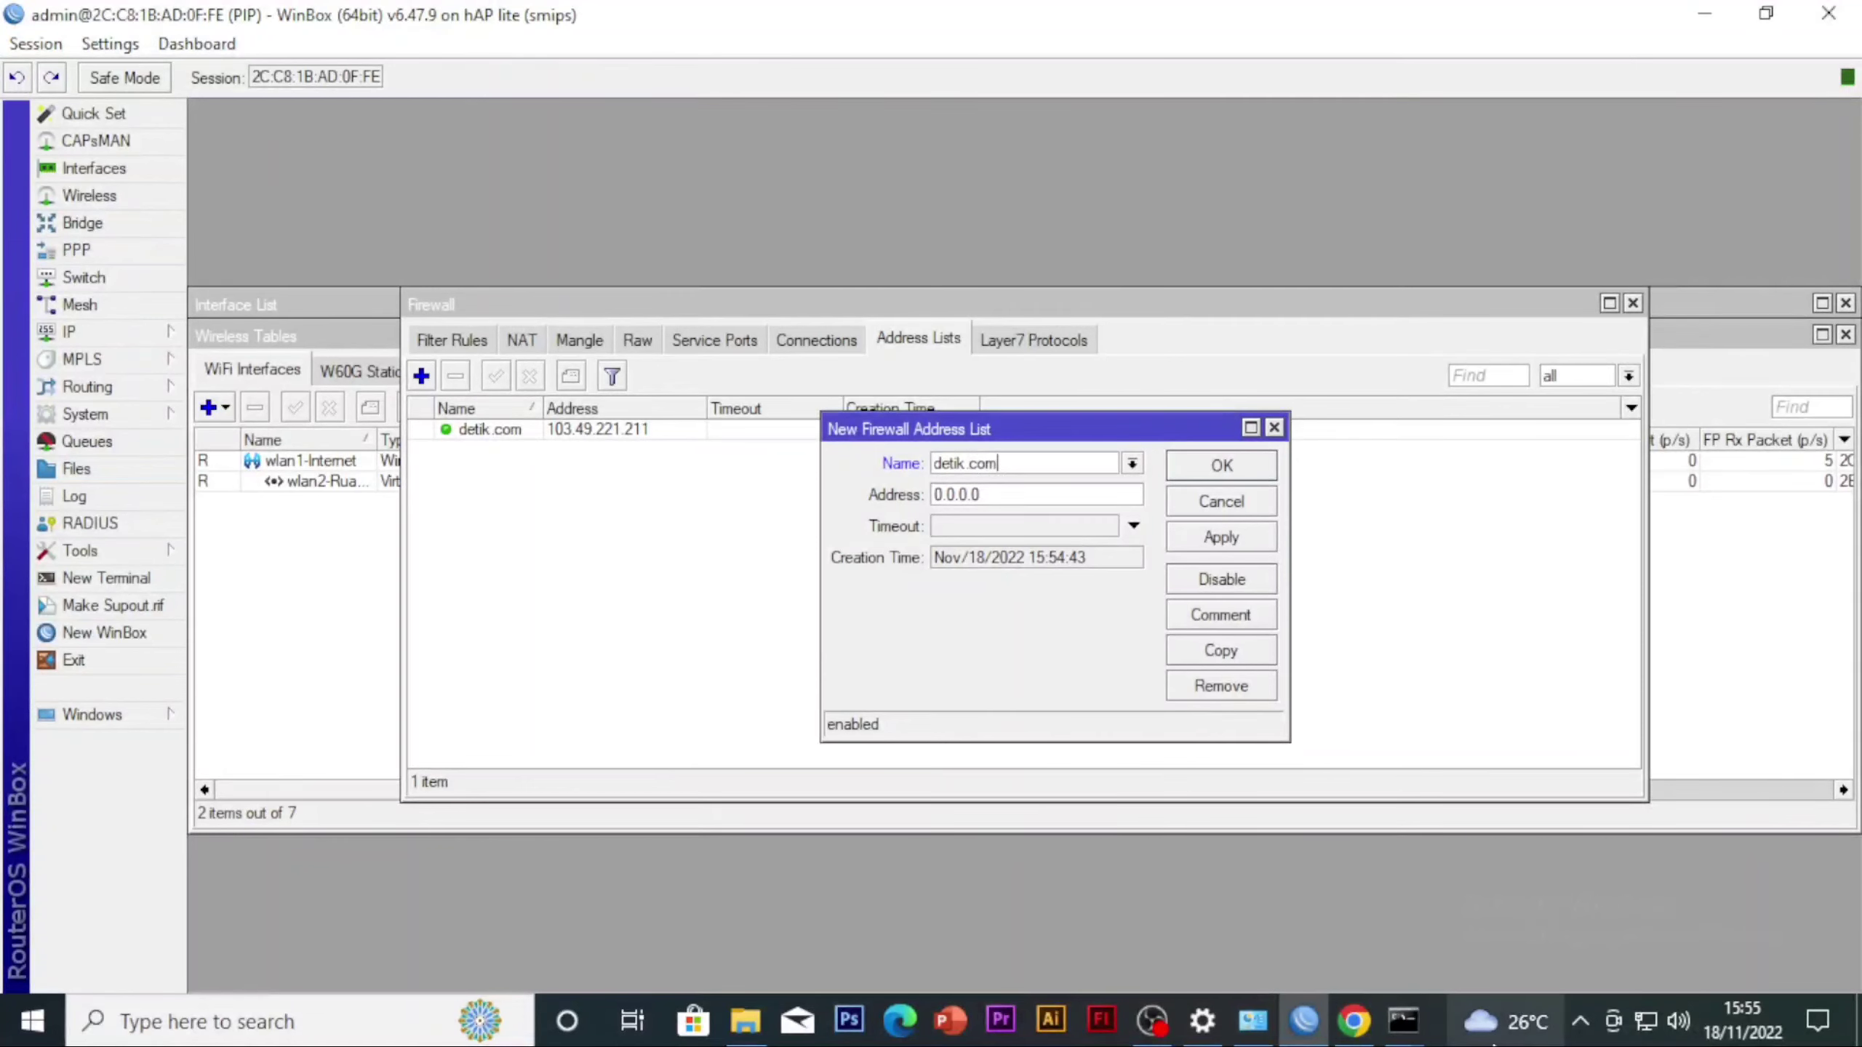
pyautogui.moveTo(1059, 502); pyautogui.dragTo(895, 567)
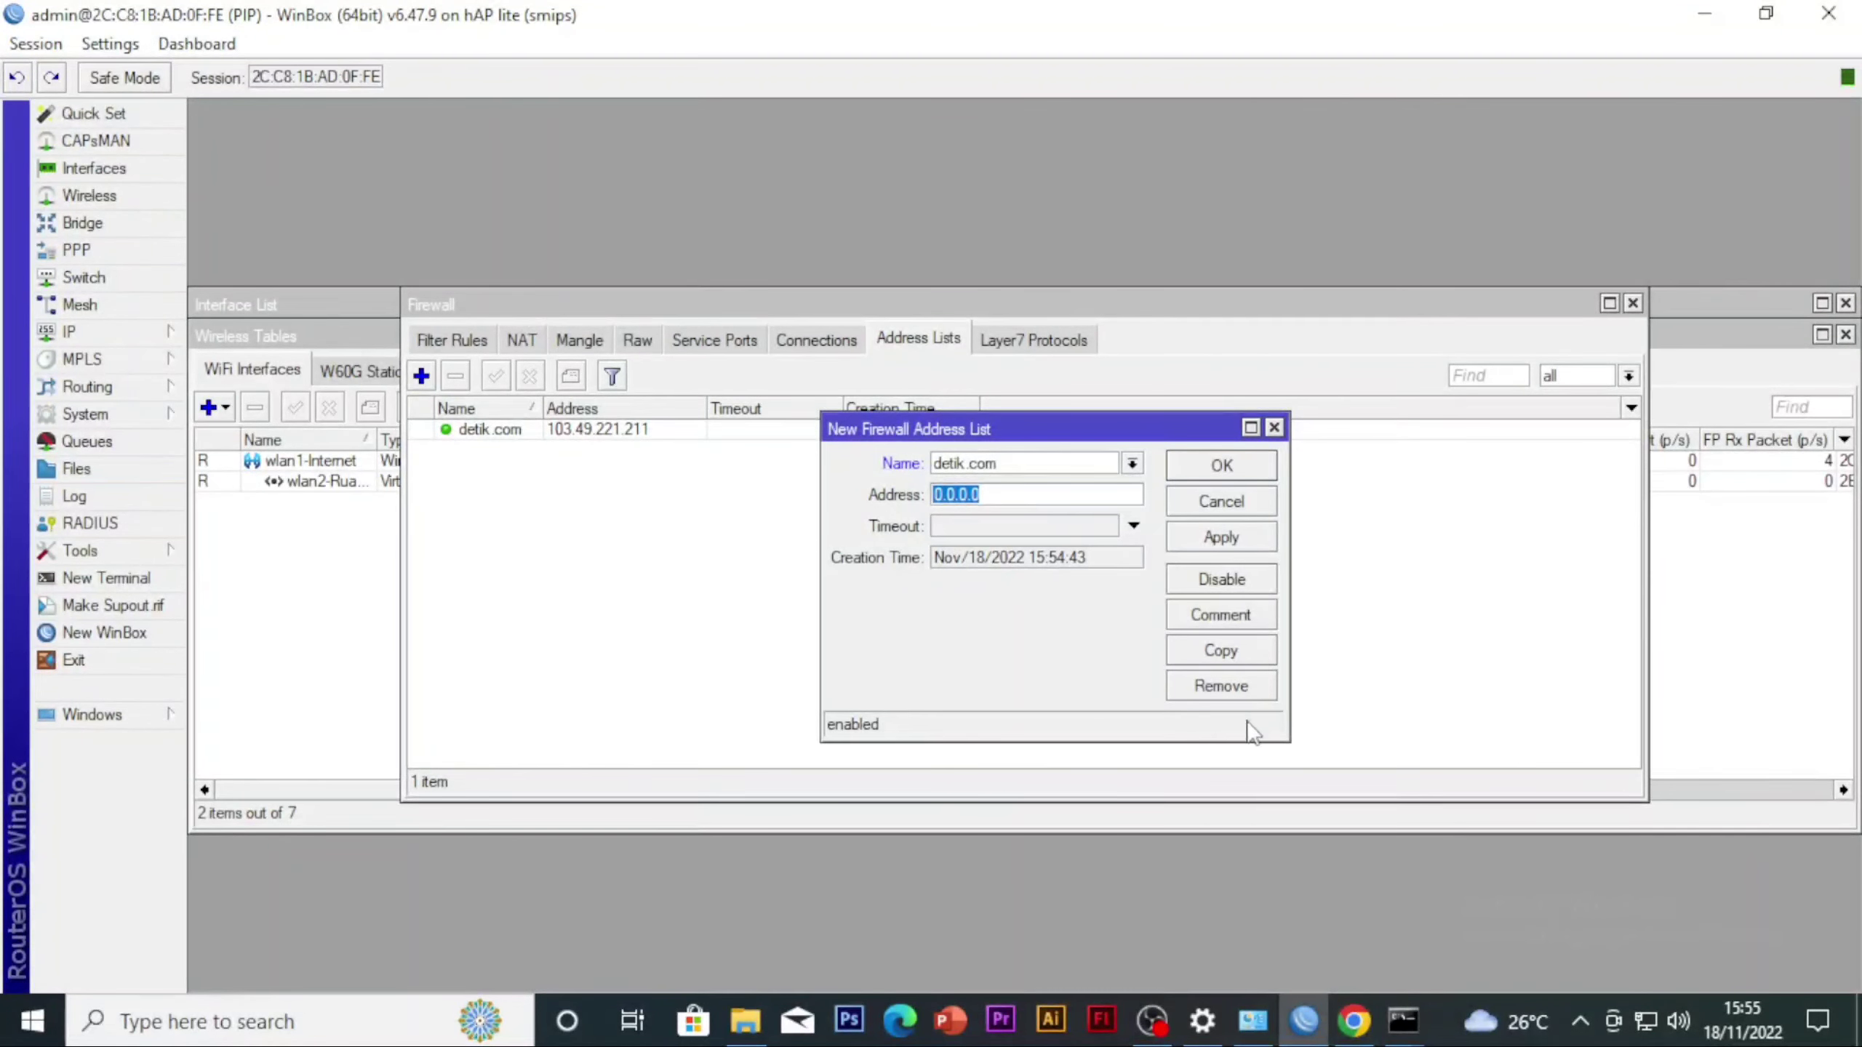
pyautogui.press('BackSpace')
# Look through the open command prompt windows for the one holding the detik.com lookup result
pyautogui.moveTo(1402, 1019)
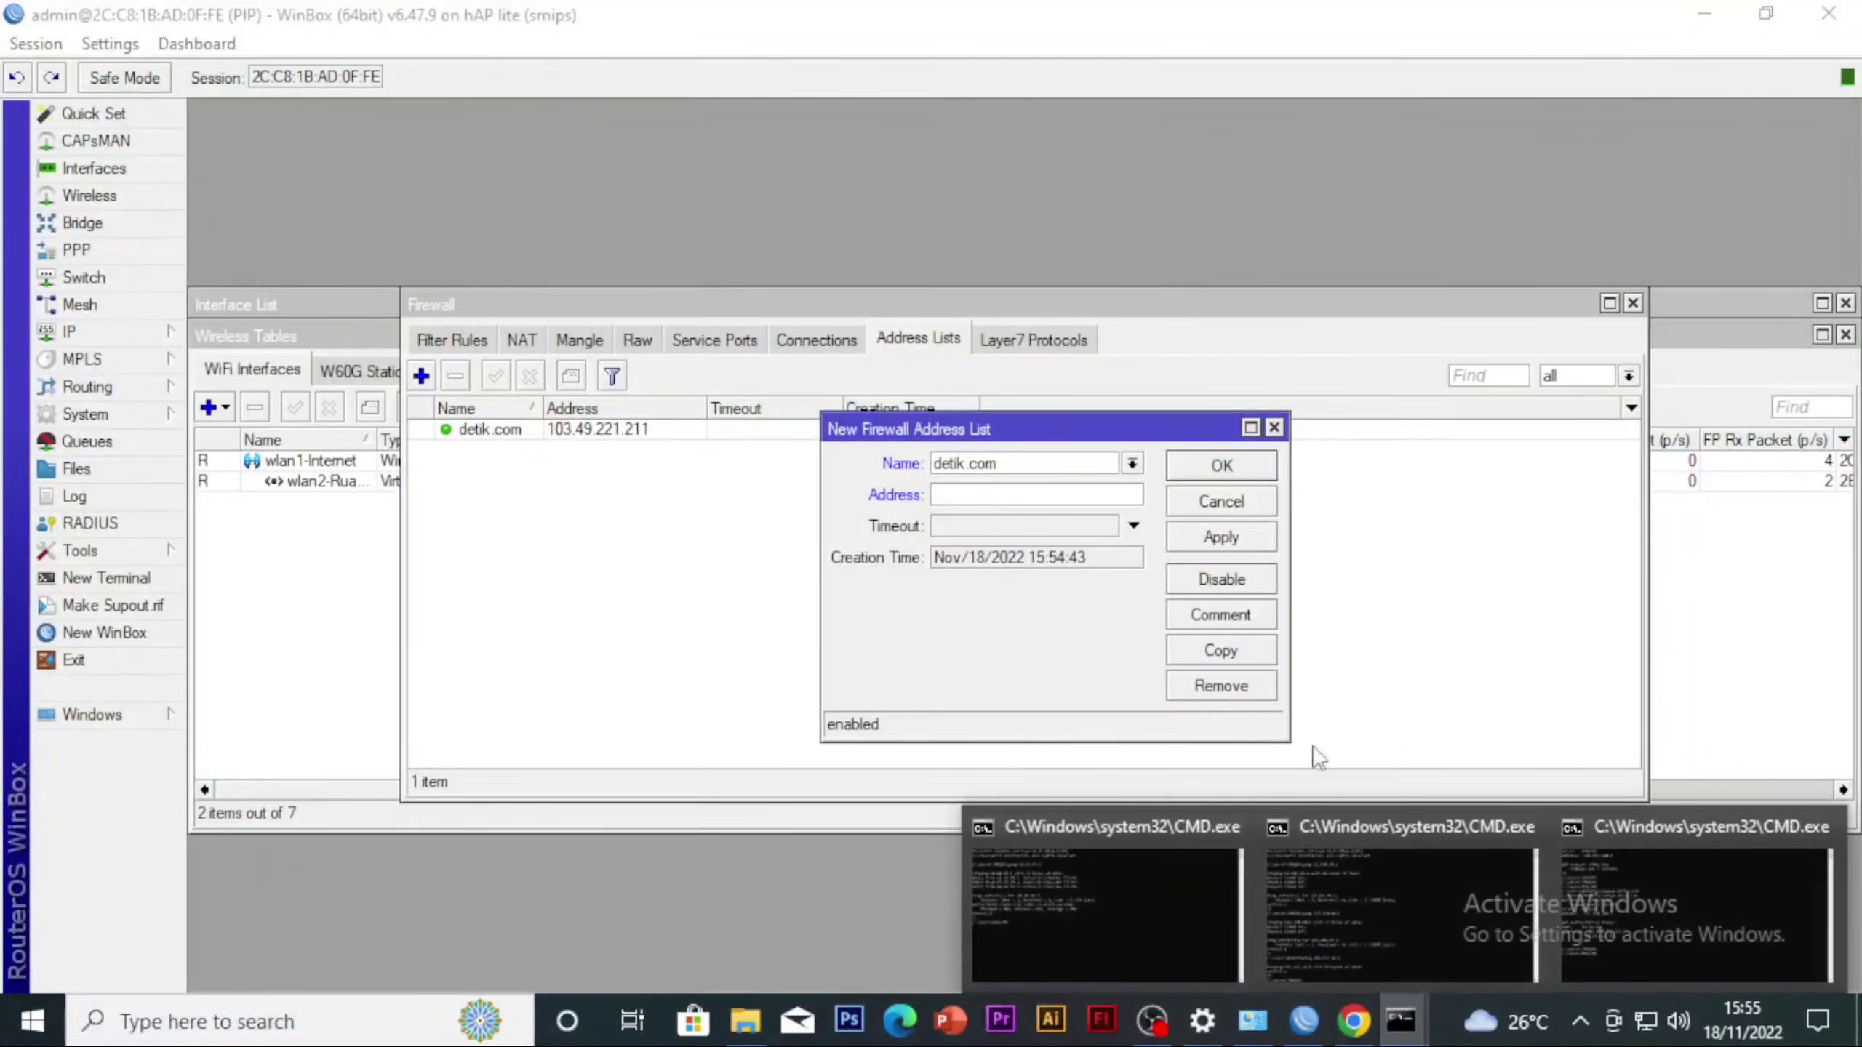
pyautogui.click(1239, 961)
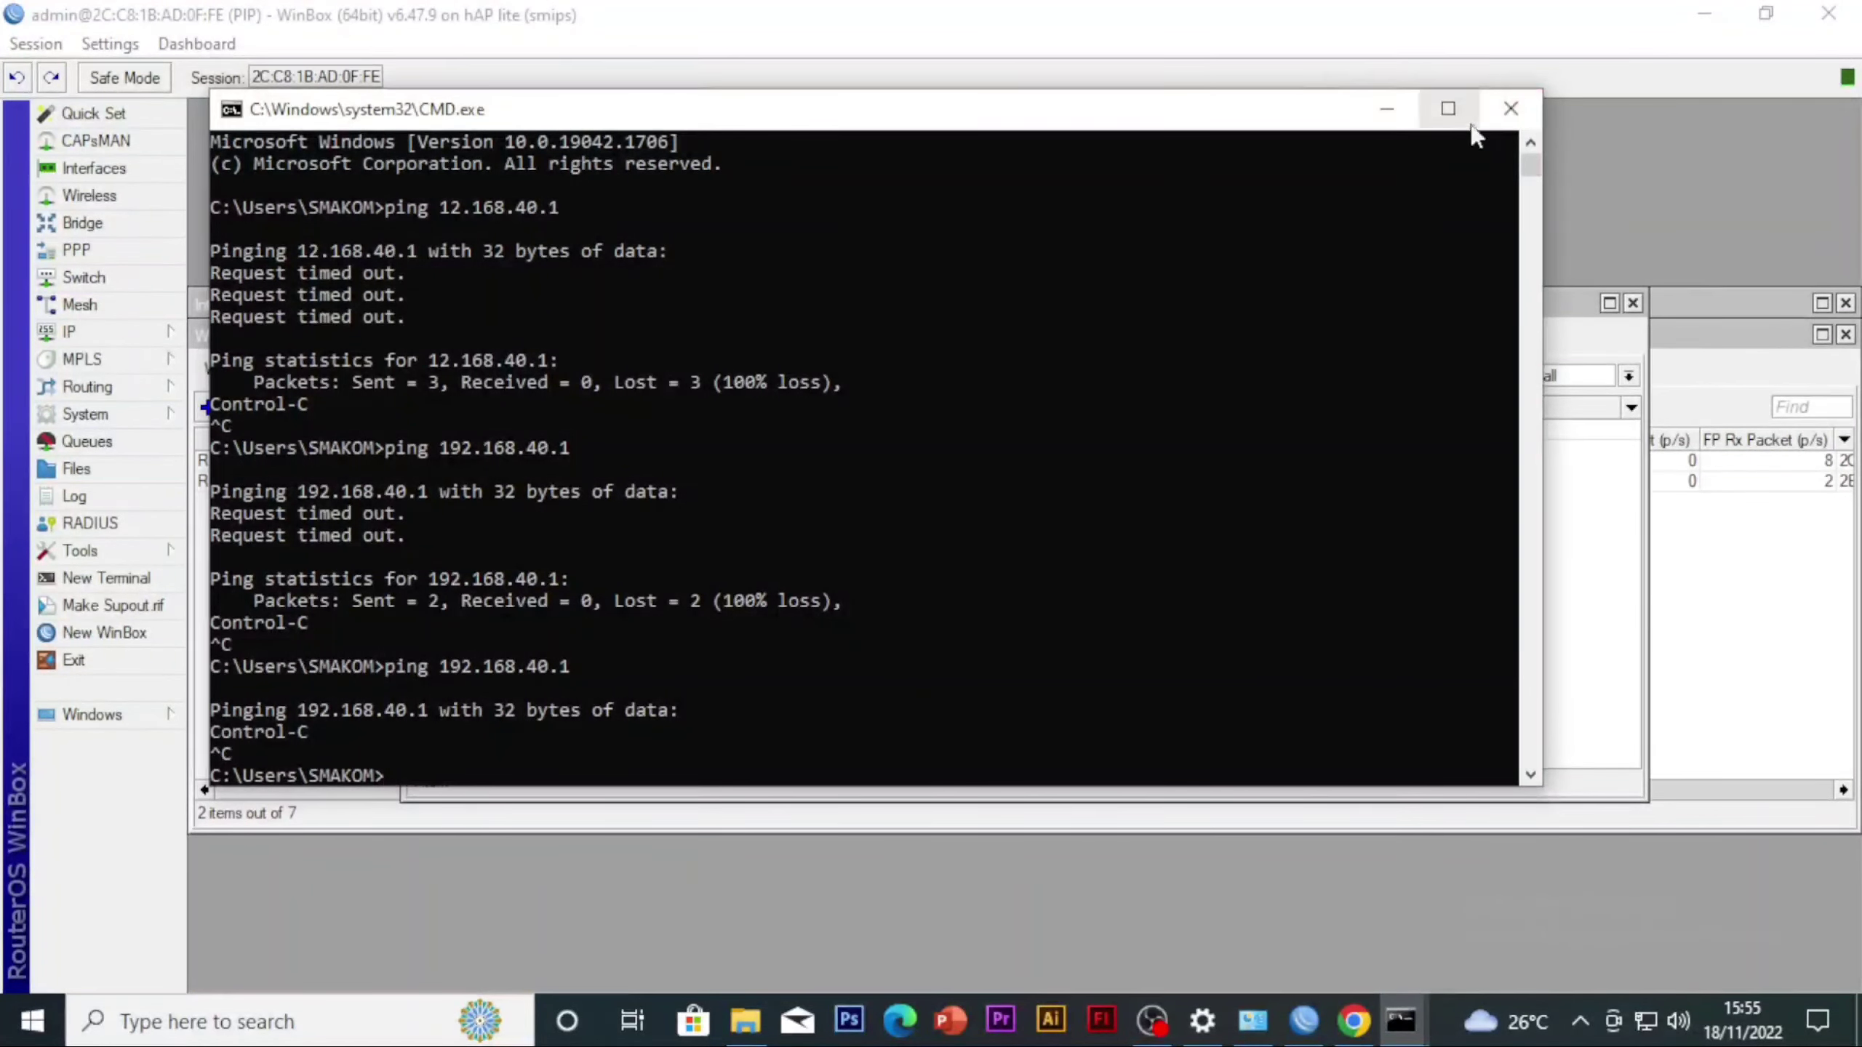
pyautogui.click(1386, 108)
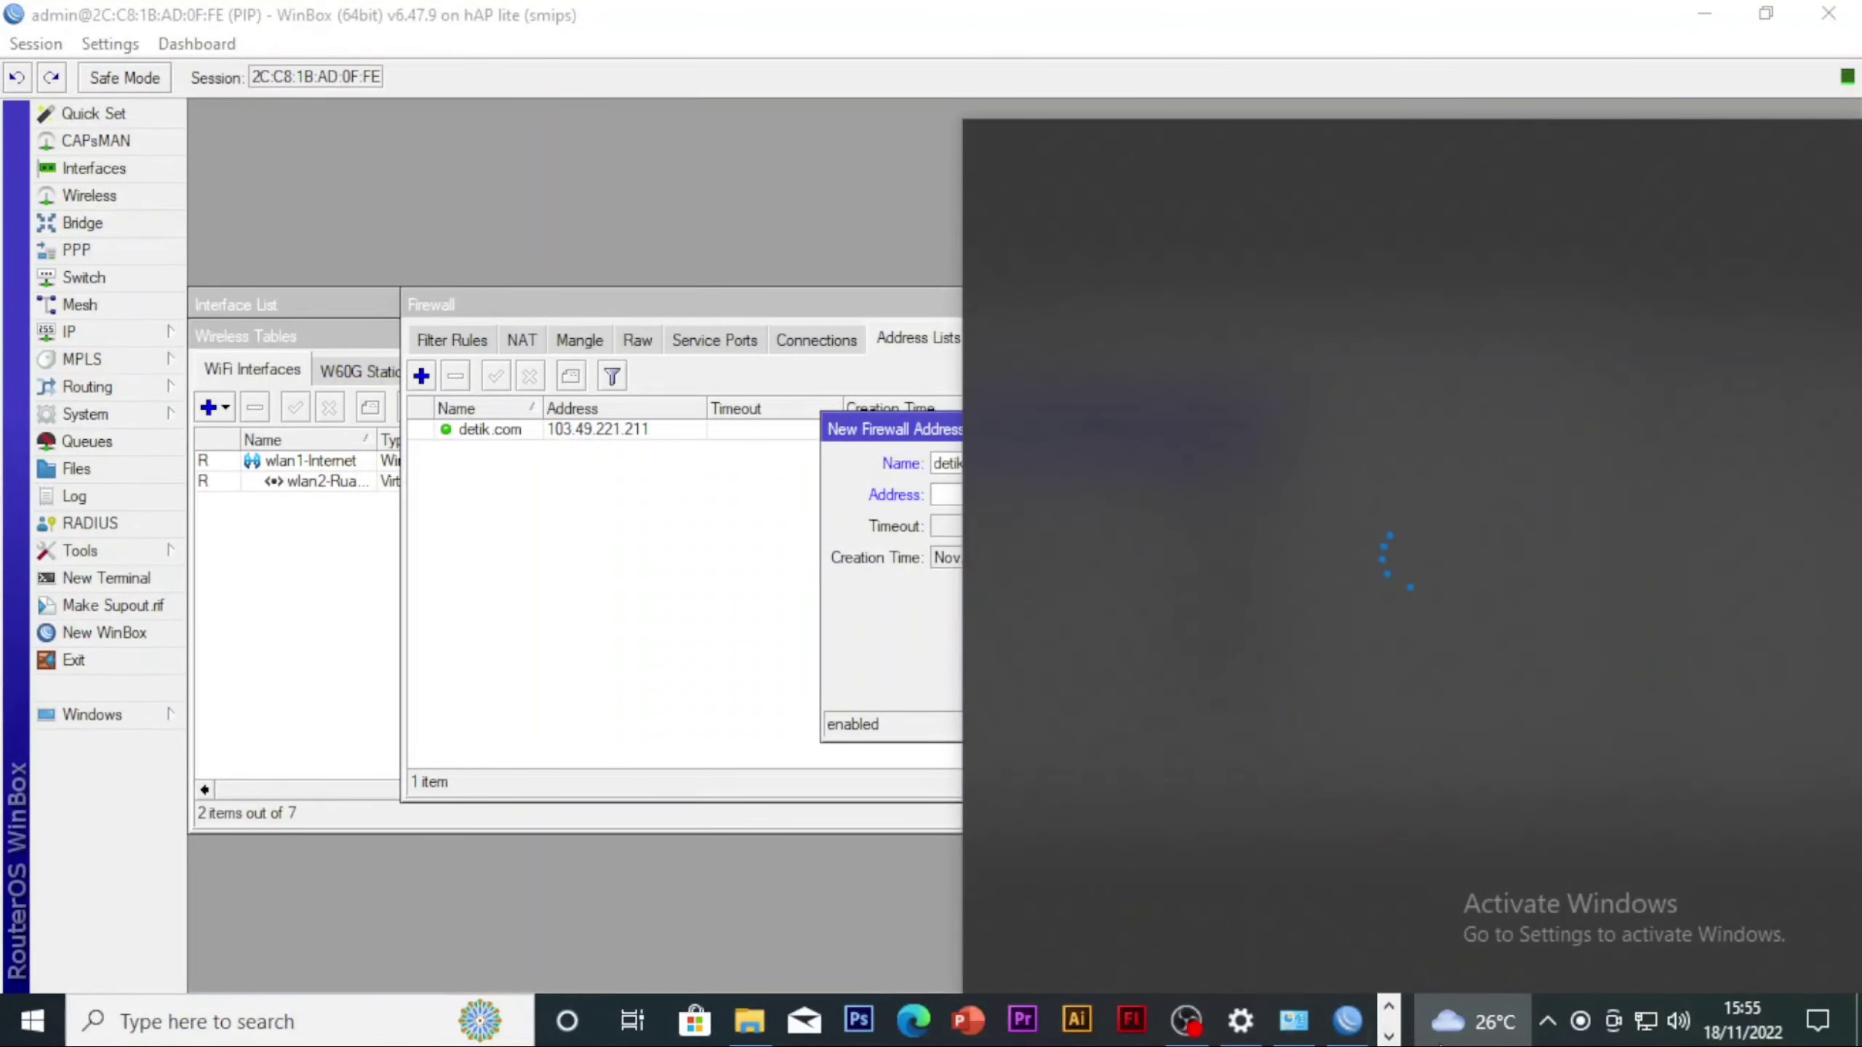
pyautogui.click(1353, 1023)
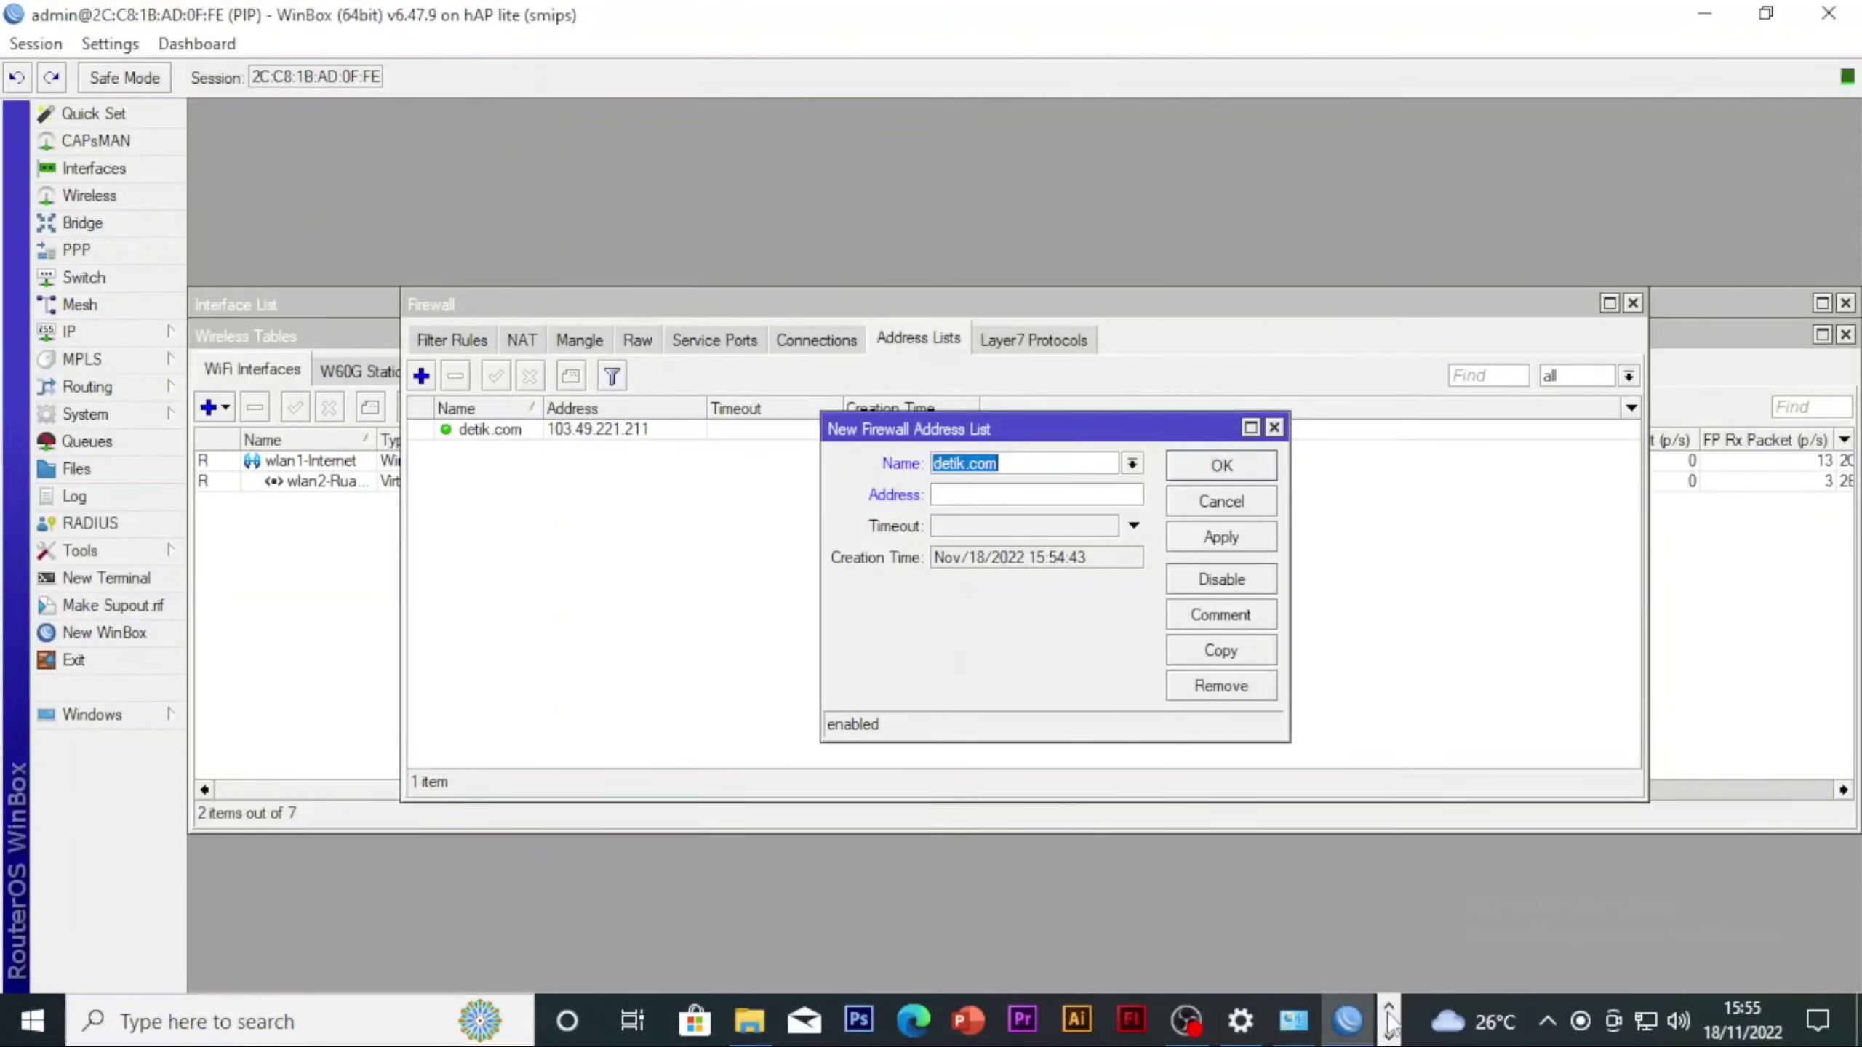
pyautogui.click(1389, 1036)
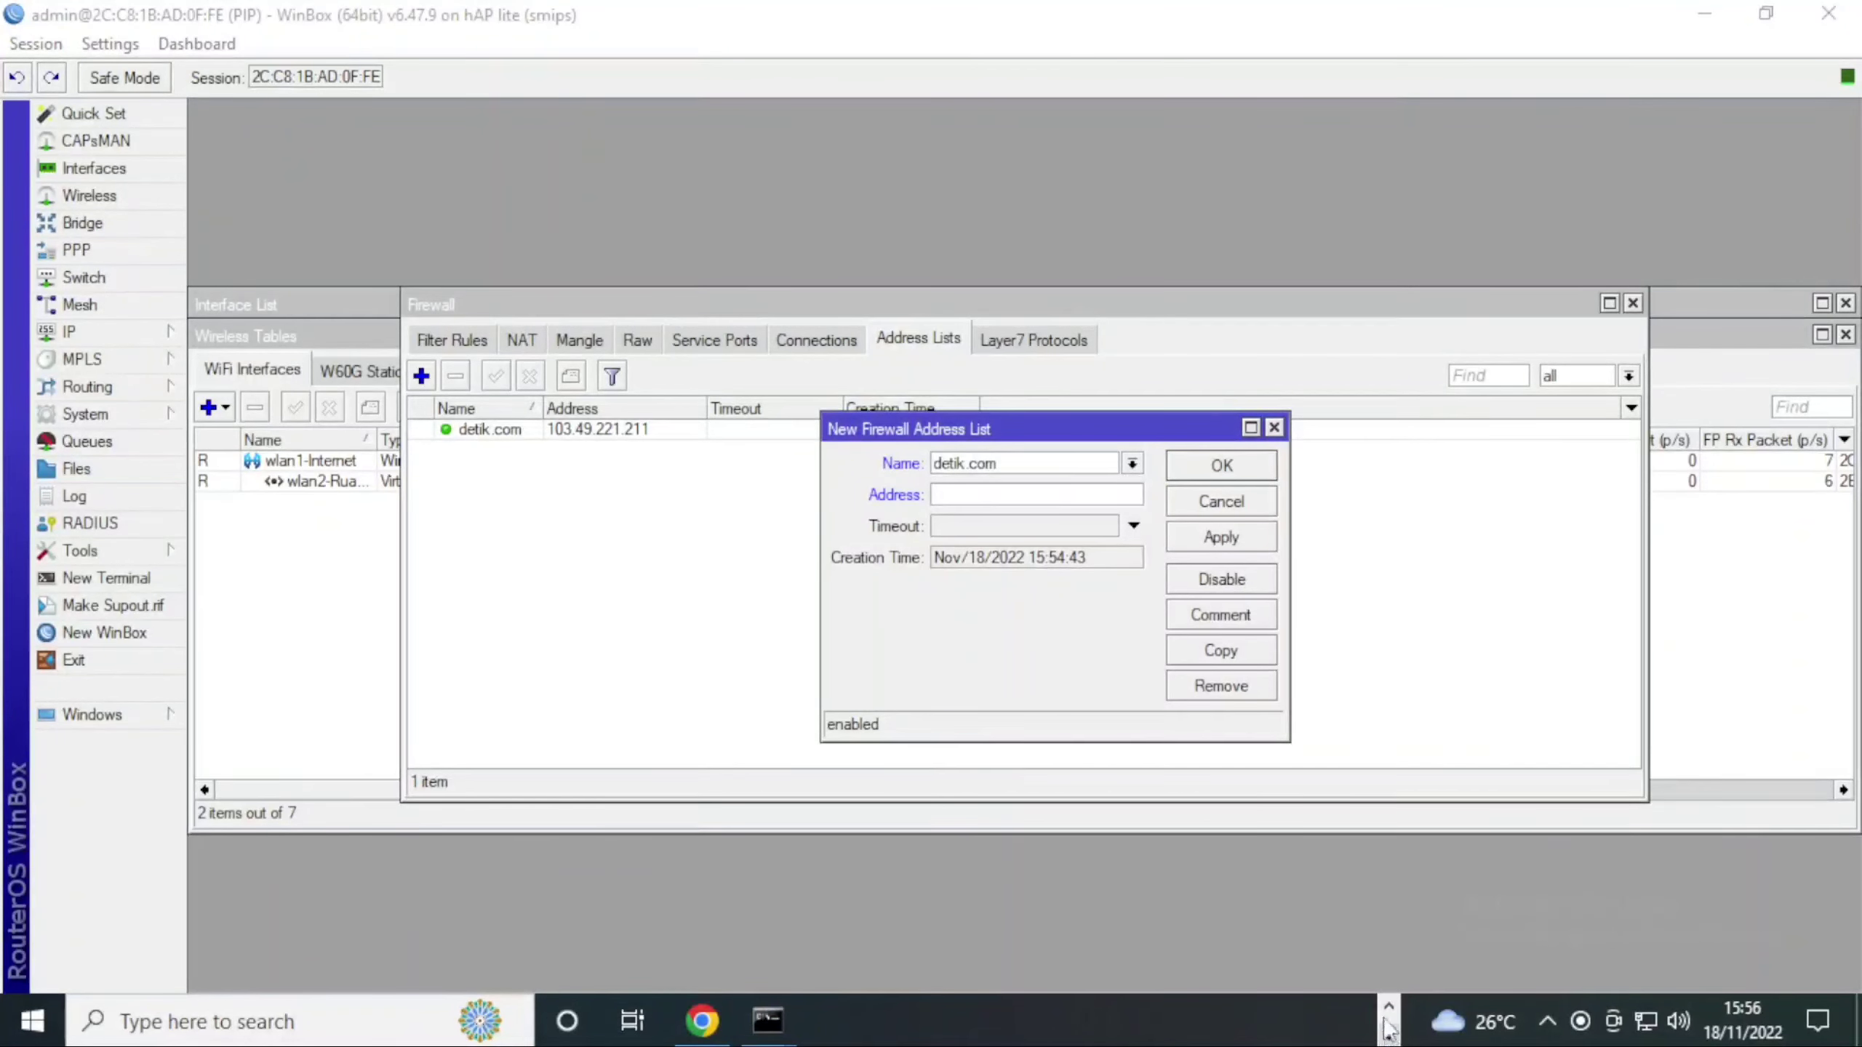
pyautogui.click(1388, 1008)
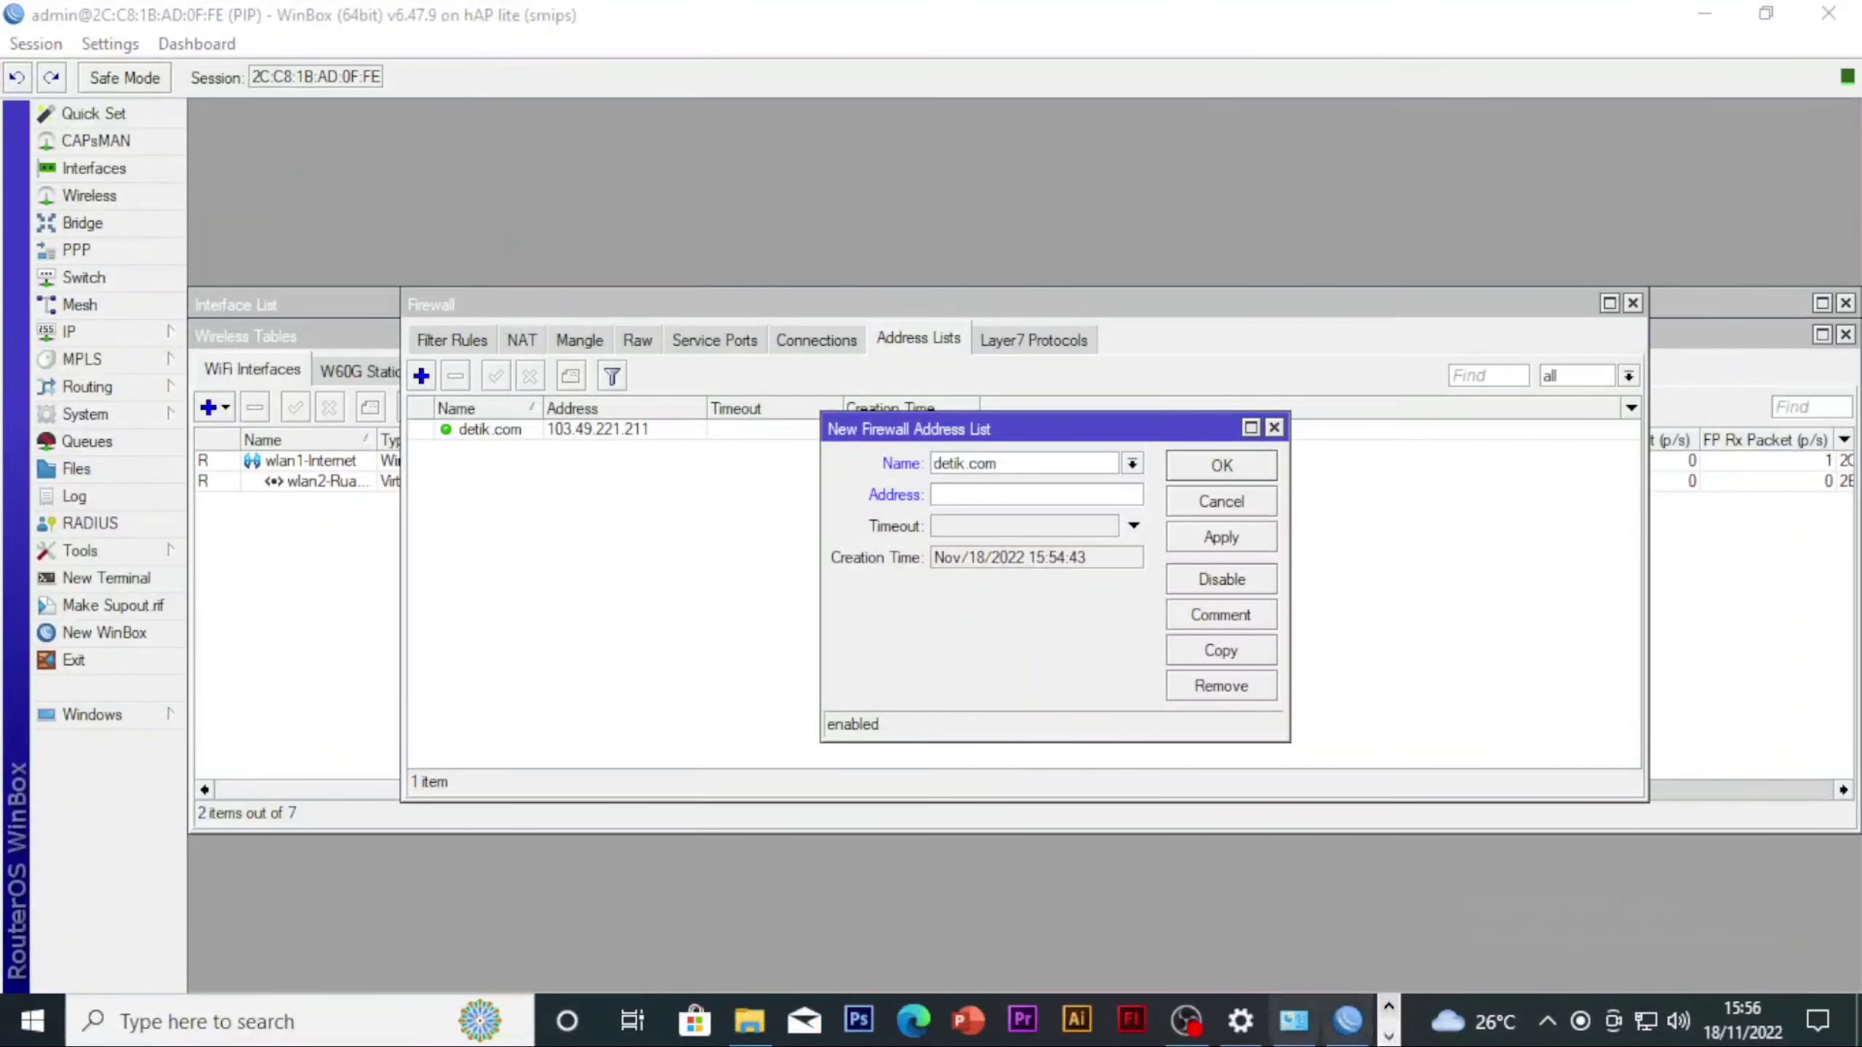
pyautogui.click(1388, 1037)
pyautogui.moveTo(768, 1021)
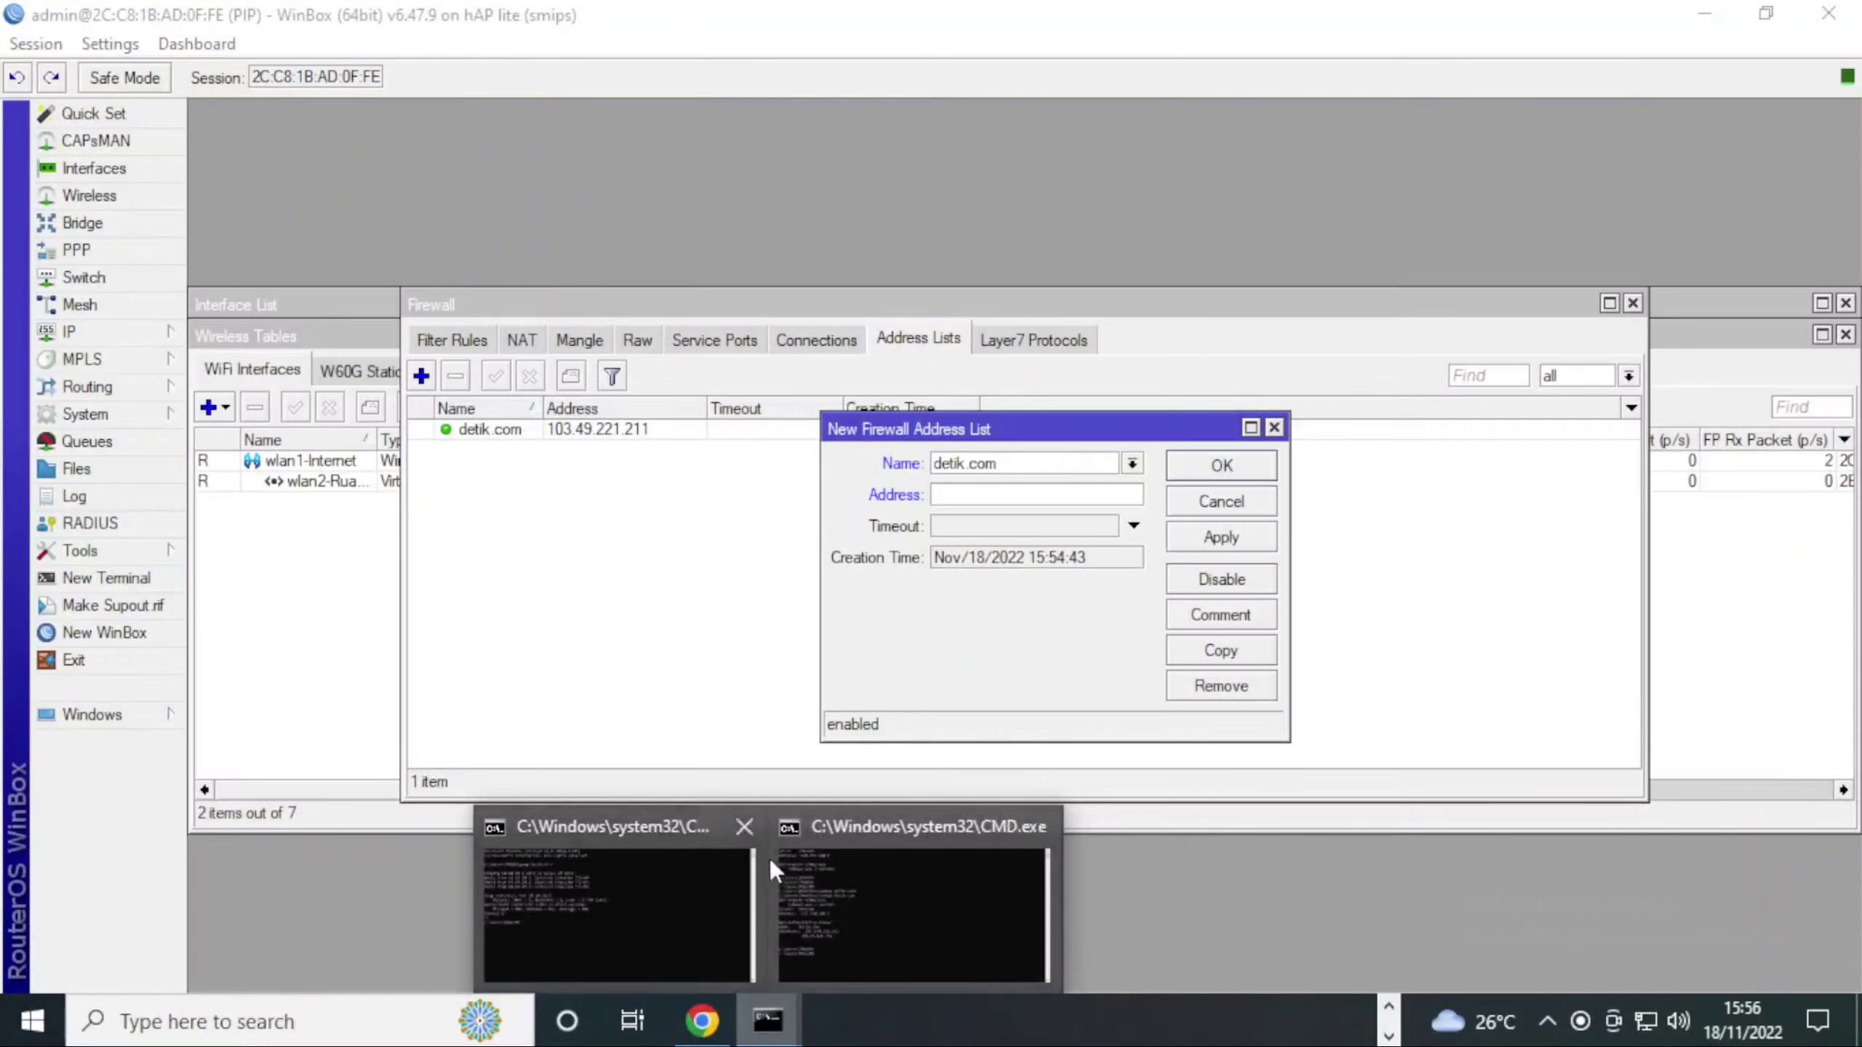
pyautogui.click(704, 921)
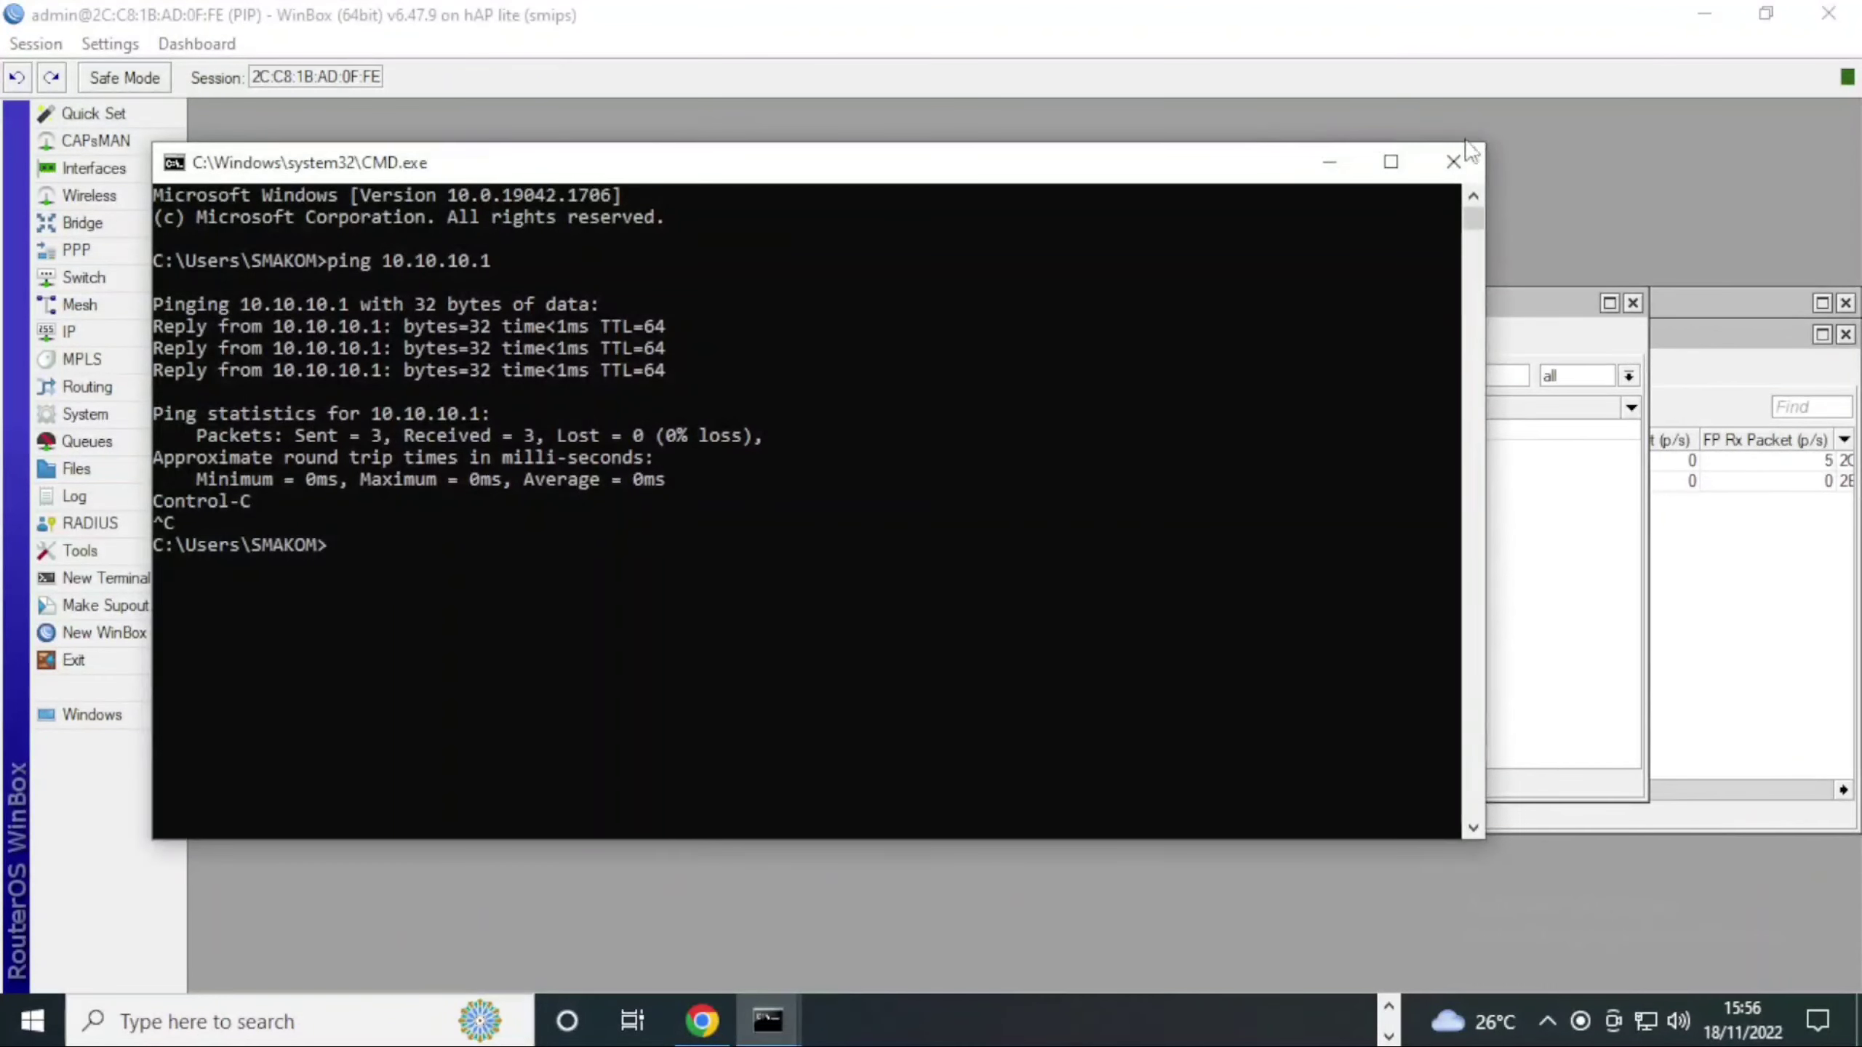
pyautogui.click(1330, 161)
pyautogui.click(1390, 1035)
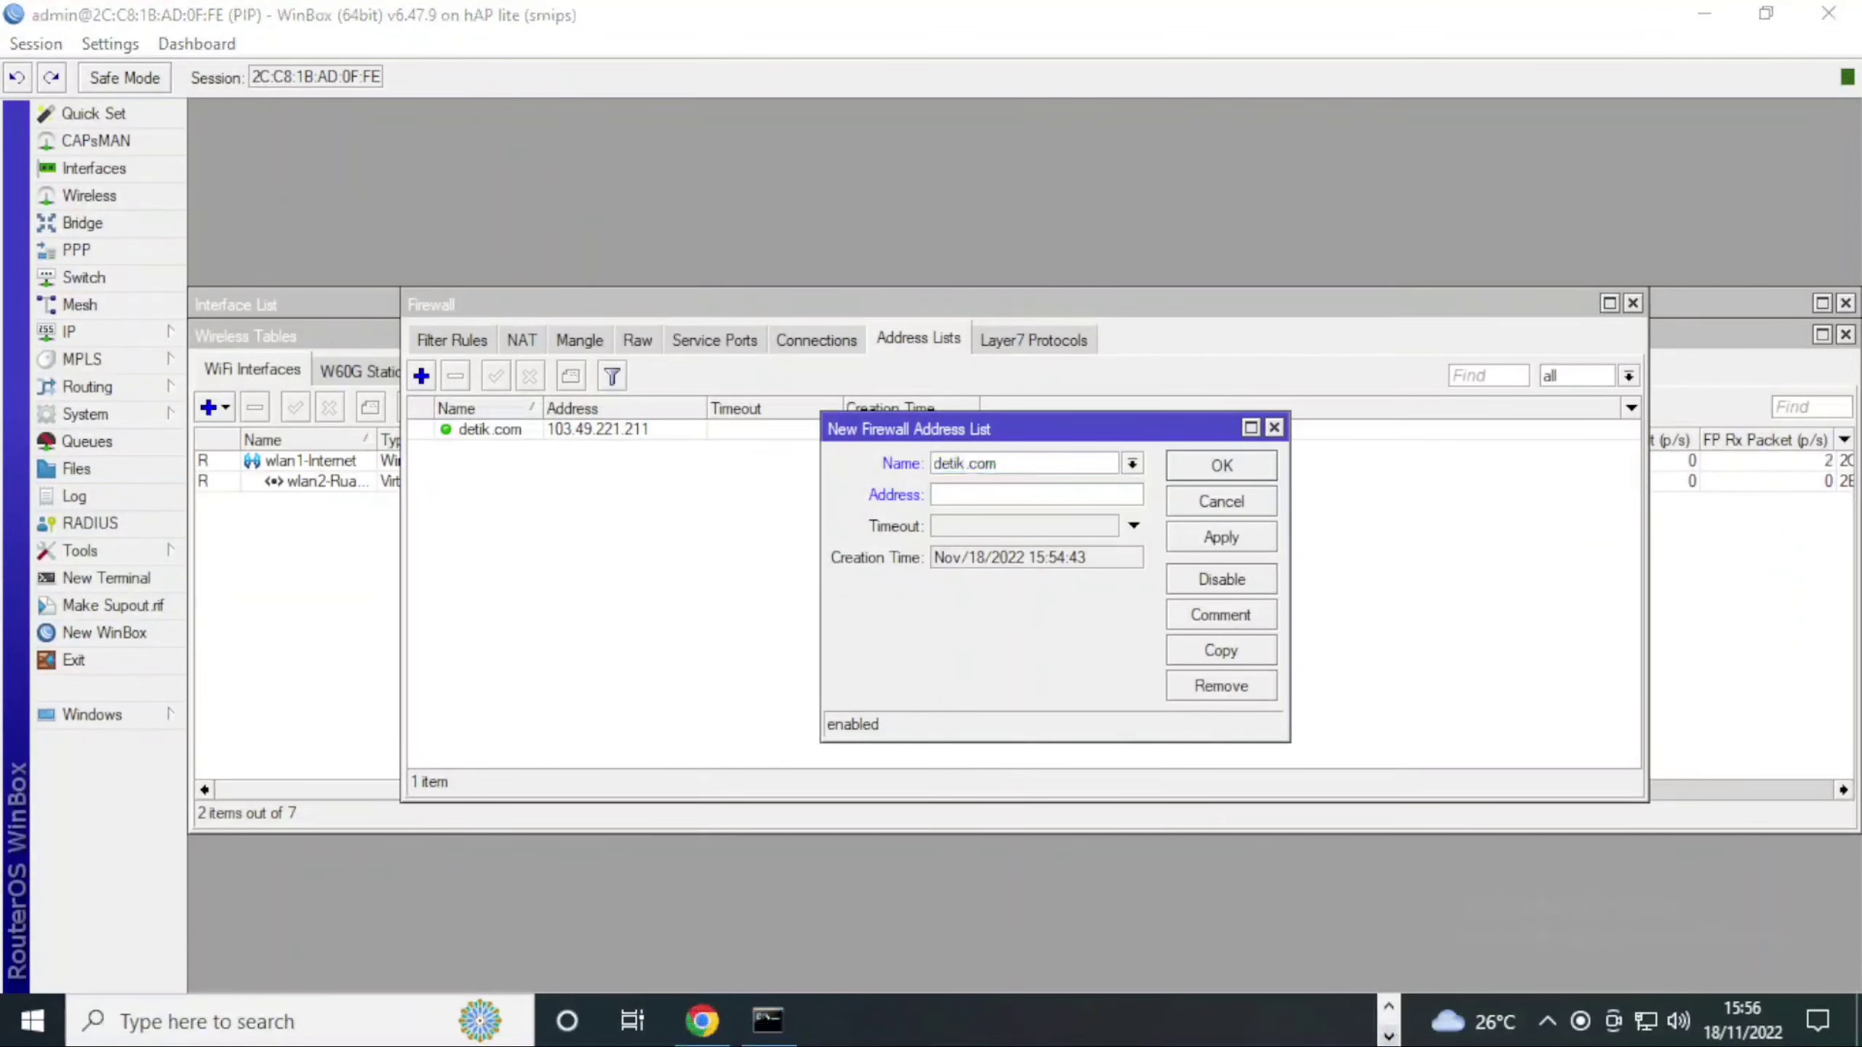
# Copy the address 203.190.242.211 from the detik.com lookup result and switch back to WinBox
pyautogui.click(767, 1021)
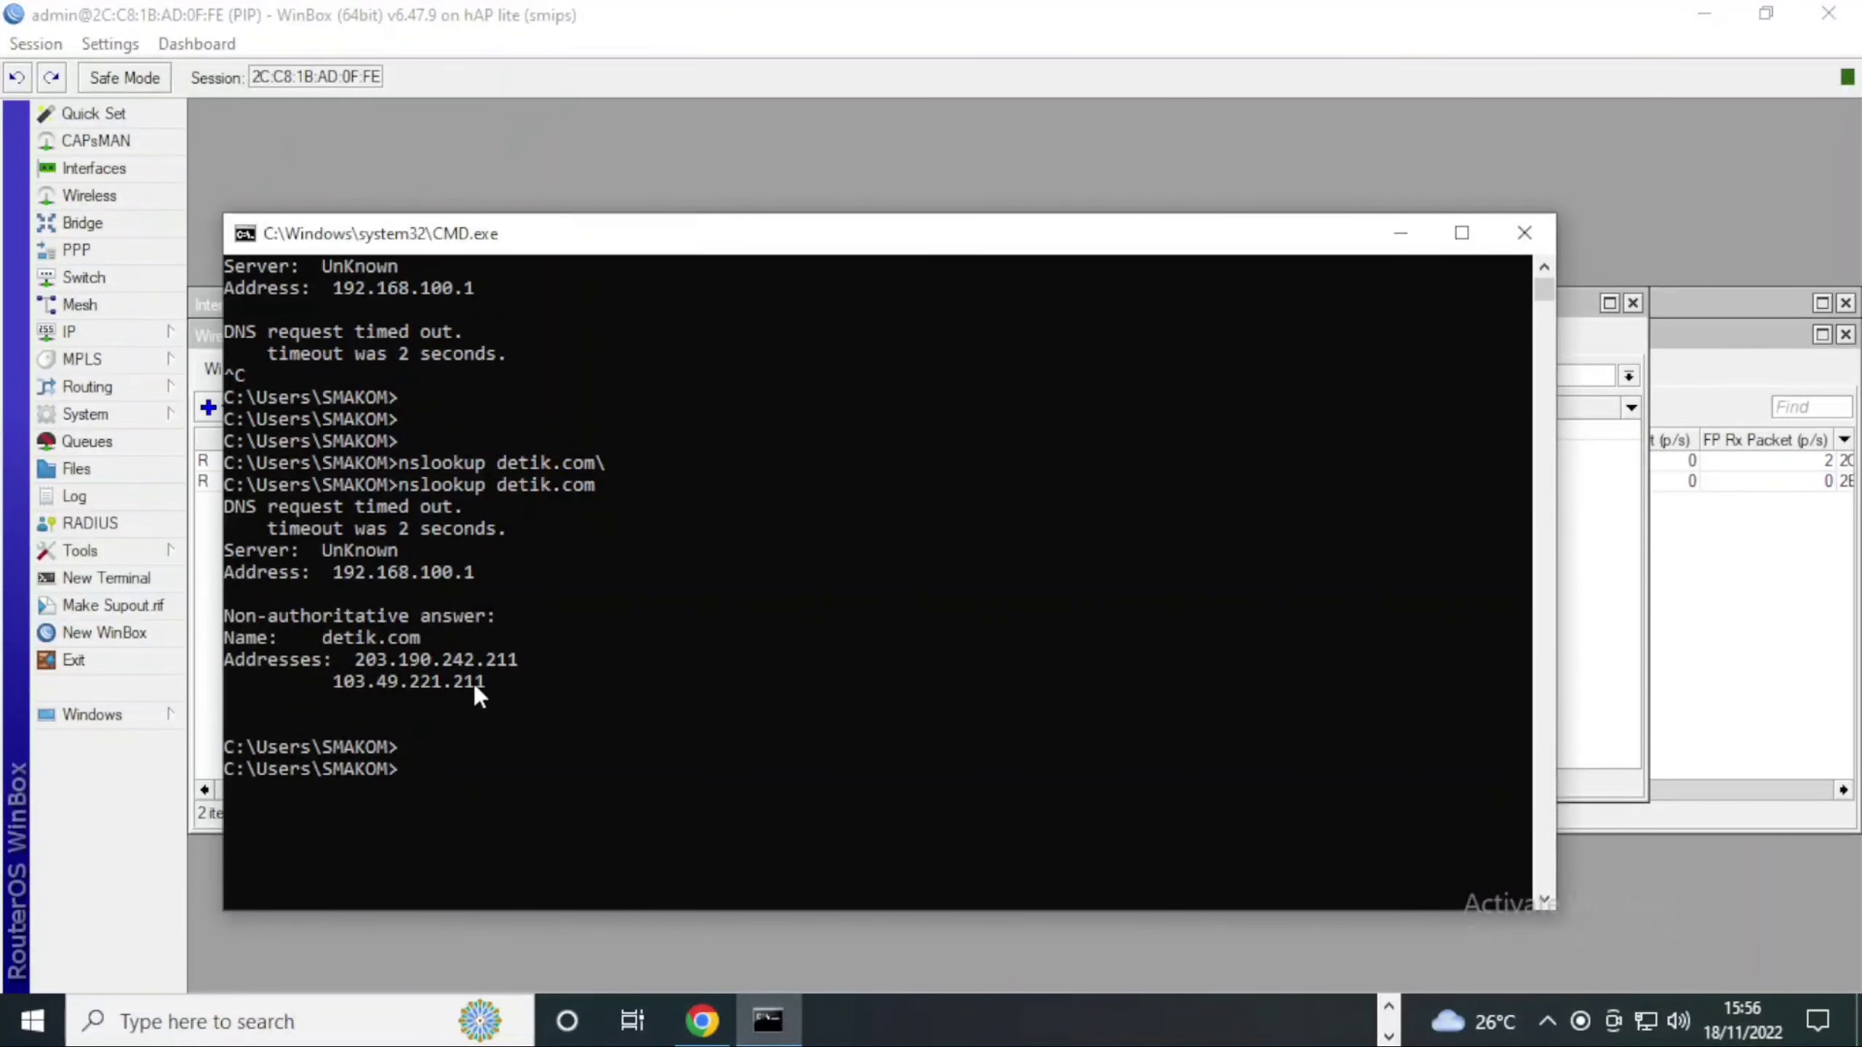
pyautogui.moveTo(517, 659); pyautogui.dragTo(354, 661)
pyautogui.hotkey('ctrl', 'c')
pyautogui.click(1400, 233)
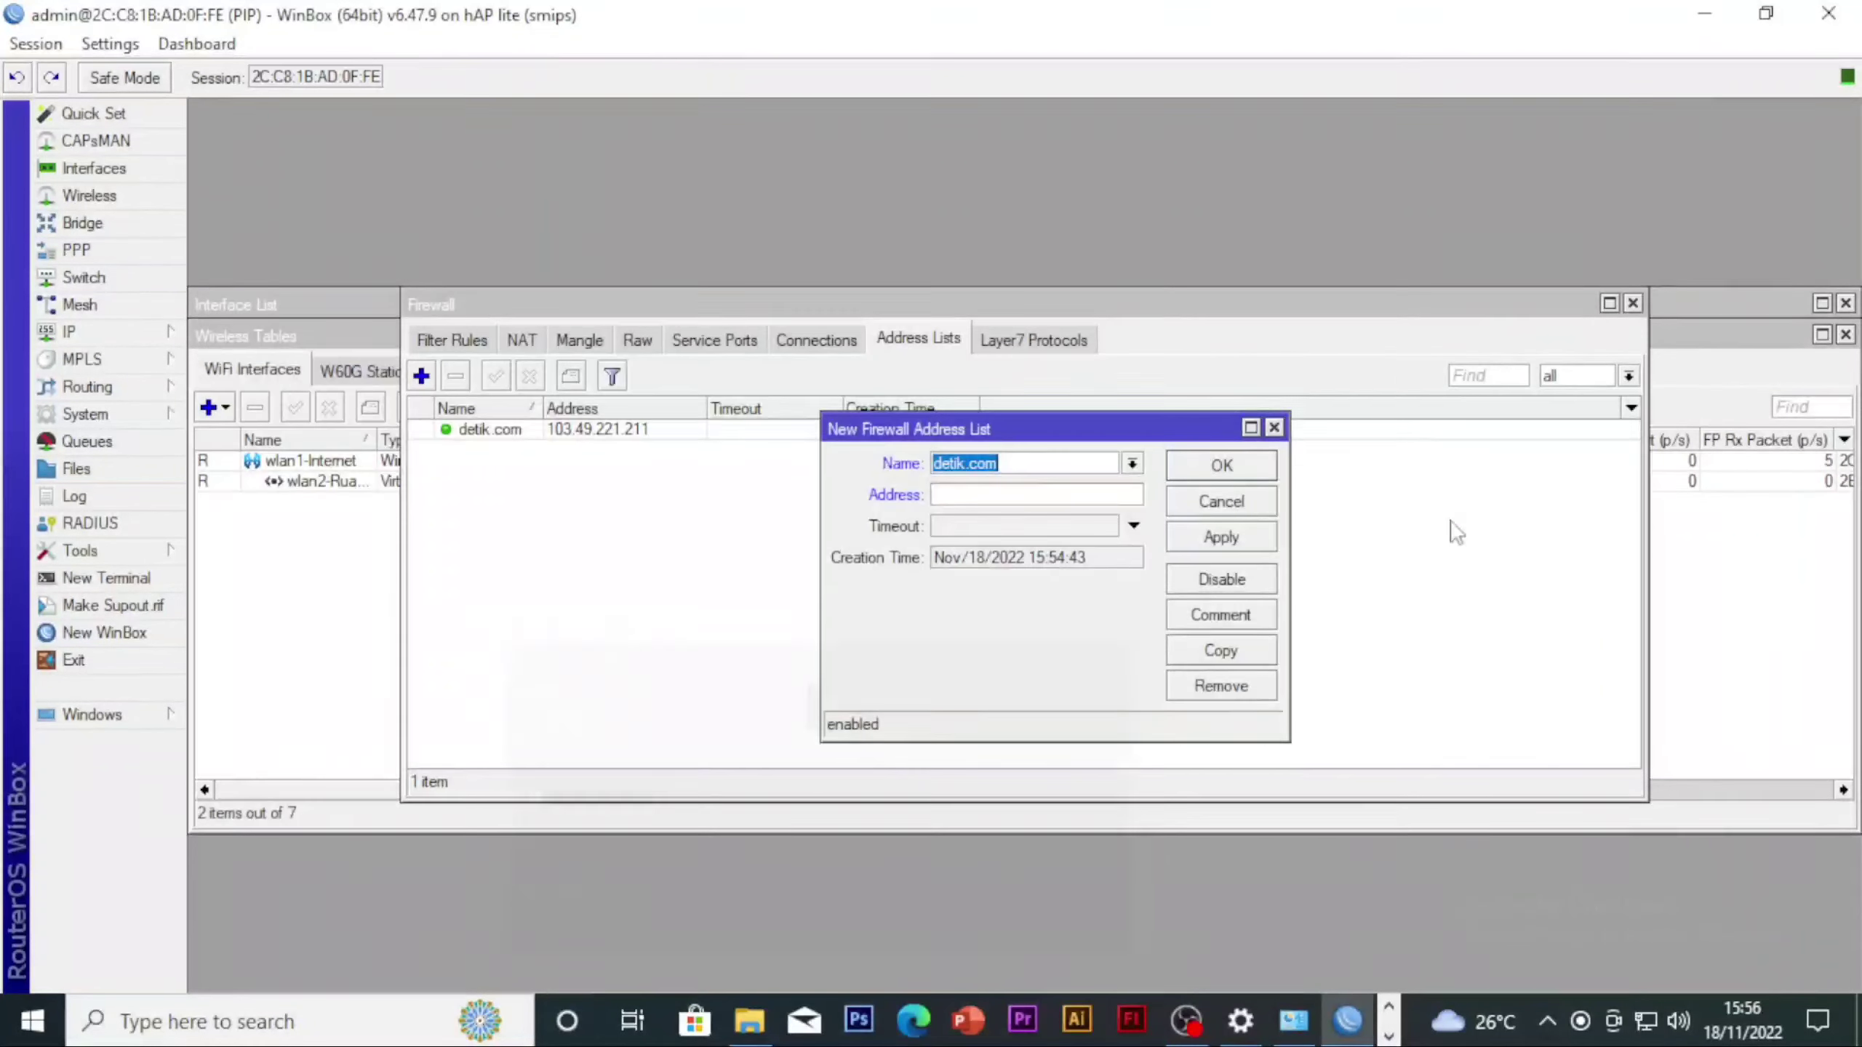
# Set the new list entry's address to 203.190.242.211 and save the entry
pyautogui.click(960, 495)
pyautogui.hotkey('ctrl', 'v')
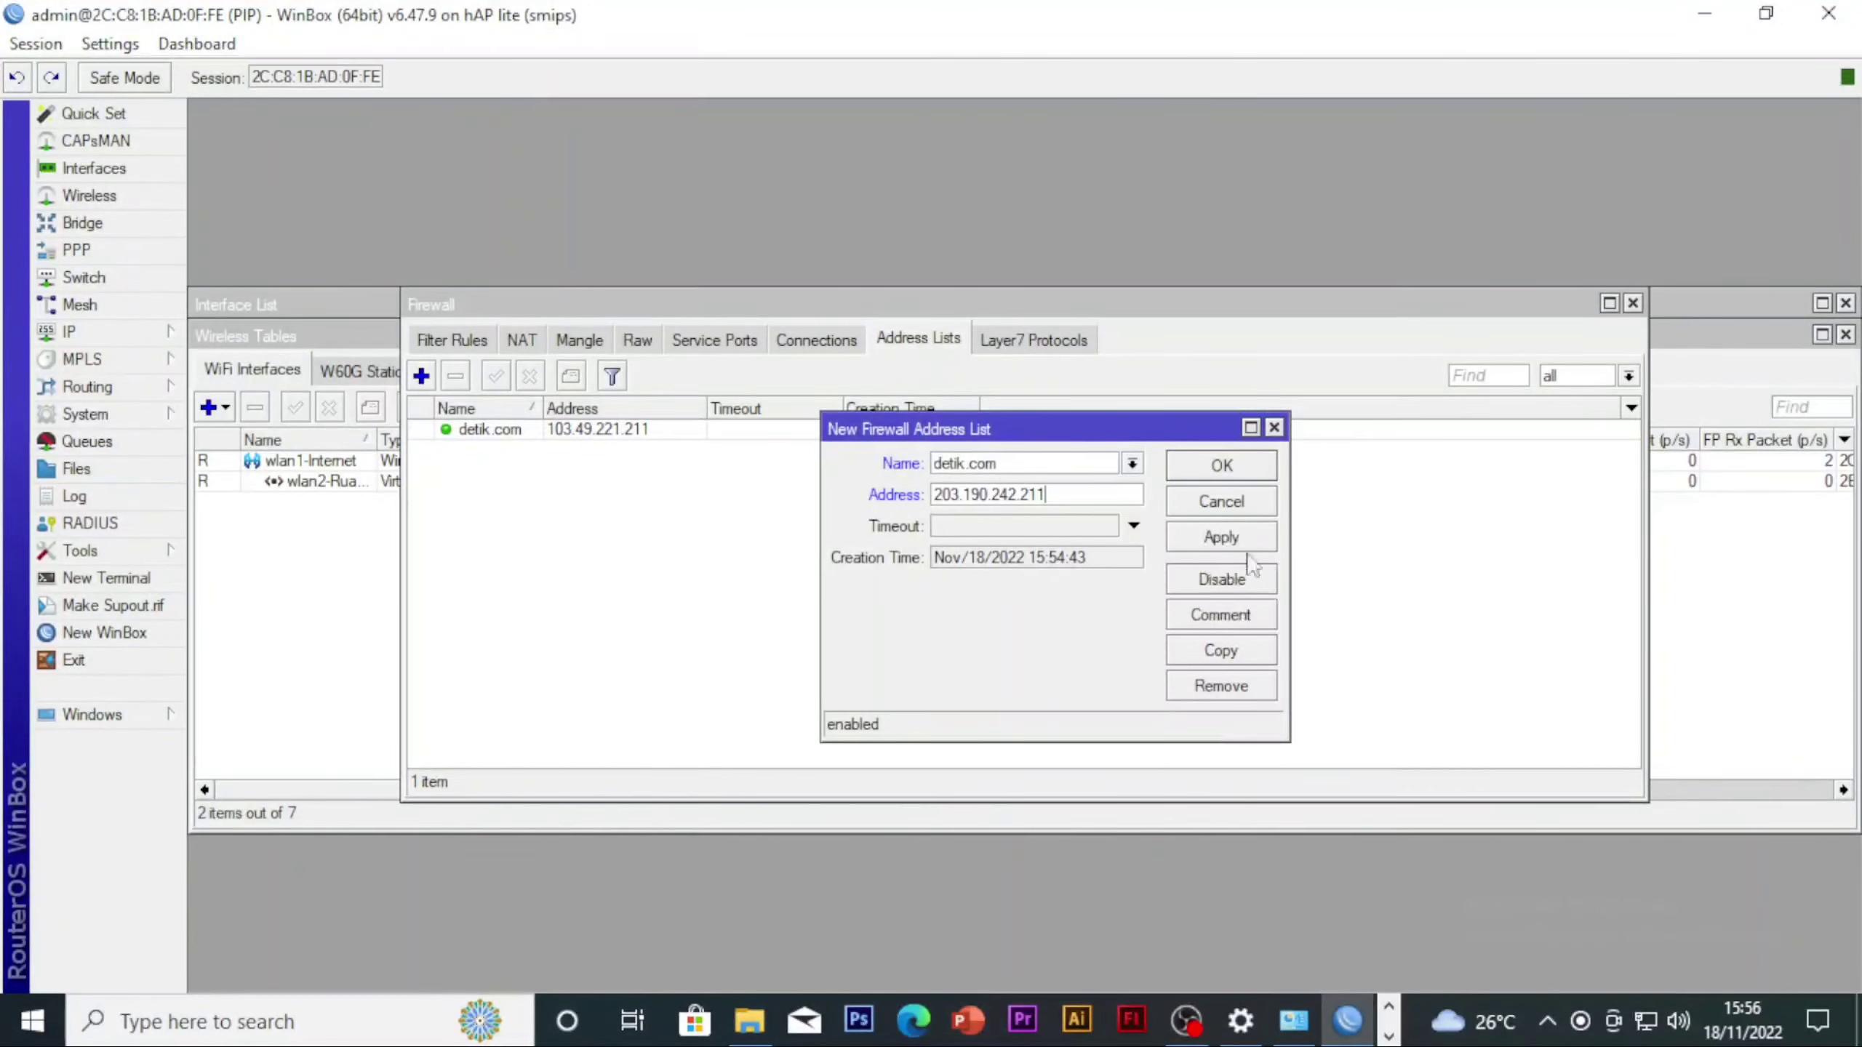
pyautogui.click(1217, 539)
pyautogui.click(1208, 475)
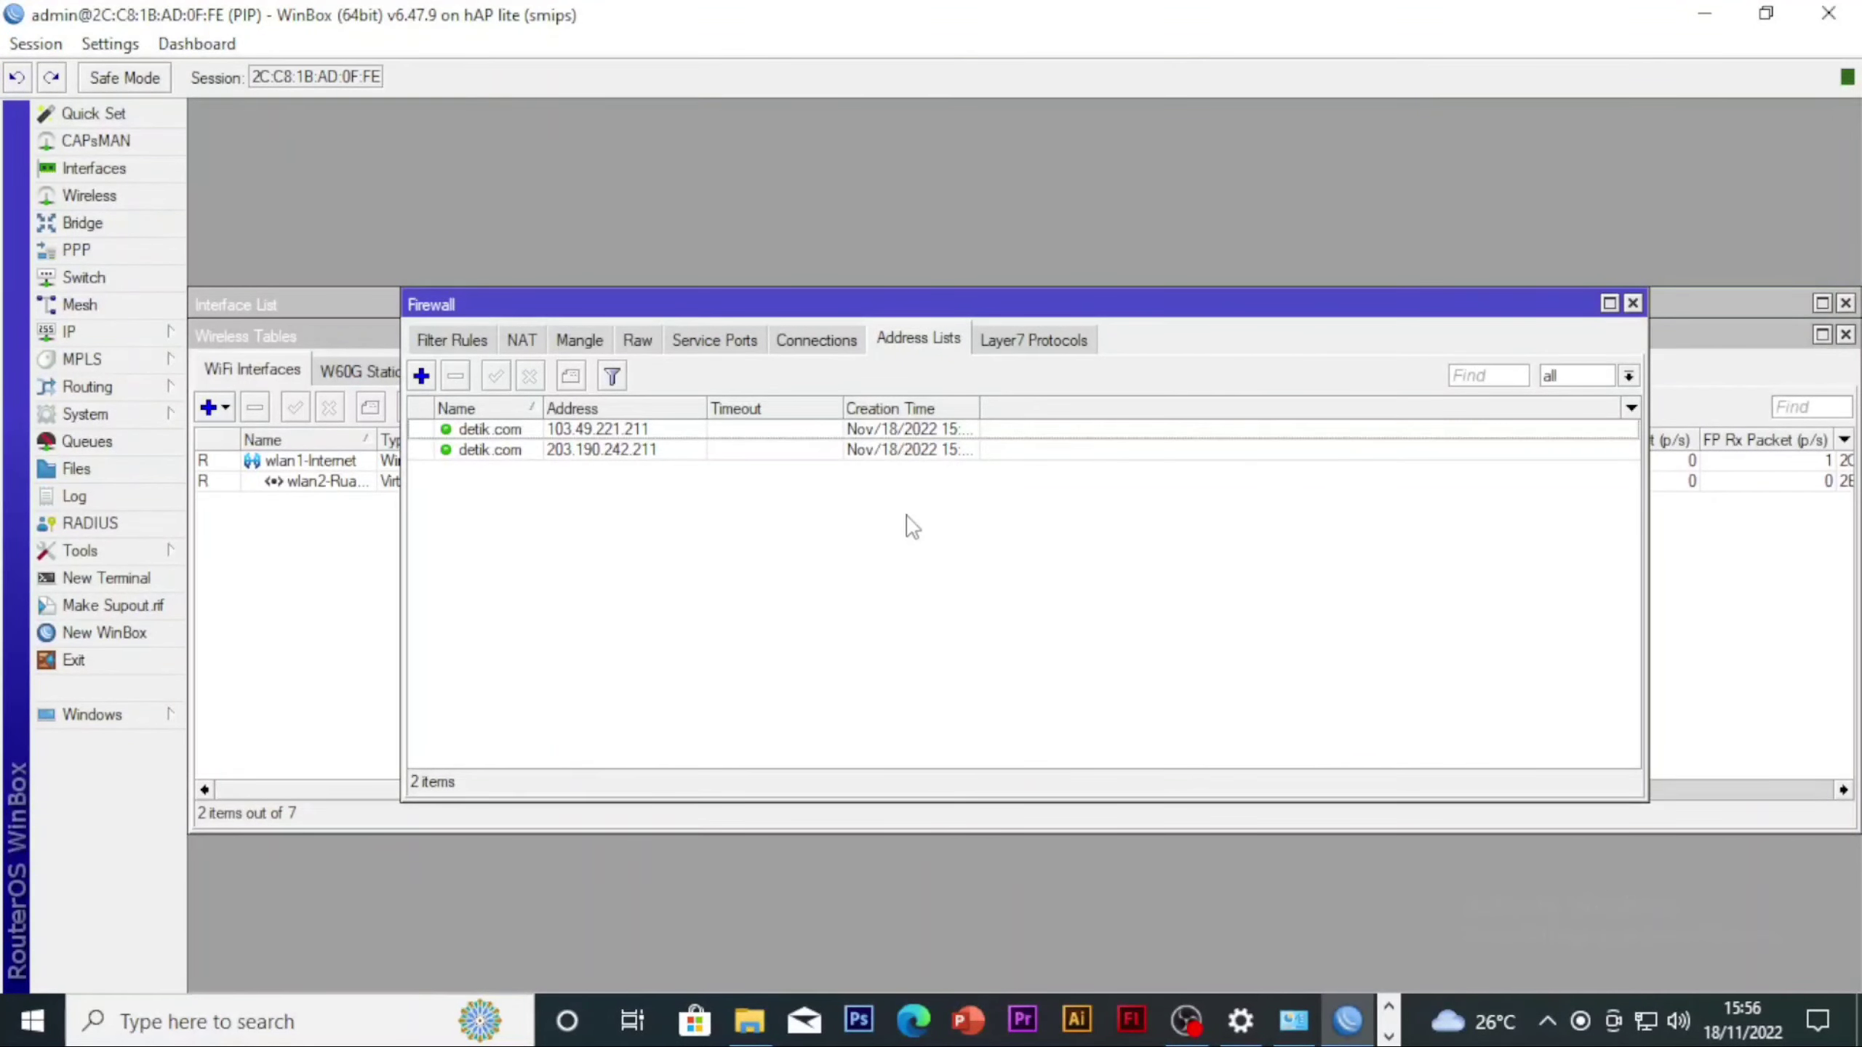
# Start a new firewall filter rule on the forward chain with source address 192.168.40.0/24
pyautogui.click(131, 339)
pyautogui.click(623, 528)
pyautogui.click(469, 340)
pyautogui.click(421, 375)
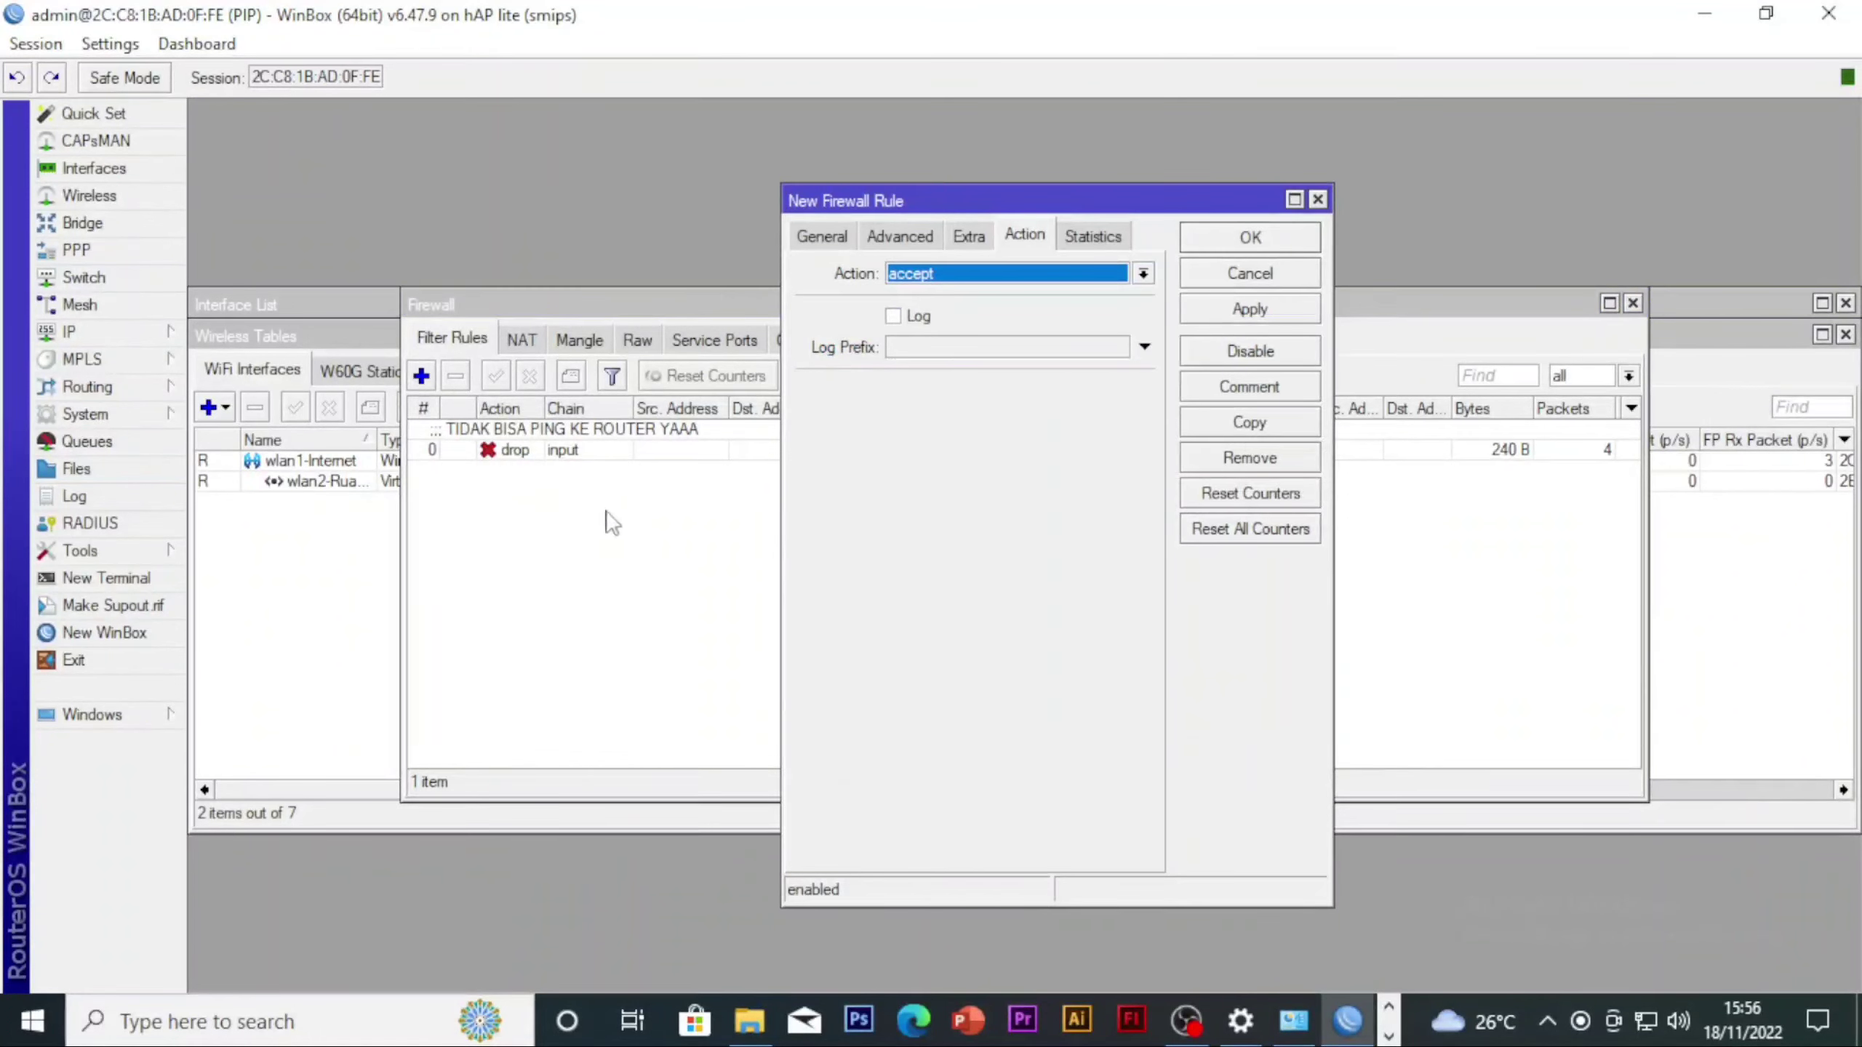
pyautogui.click(828, 237)
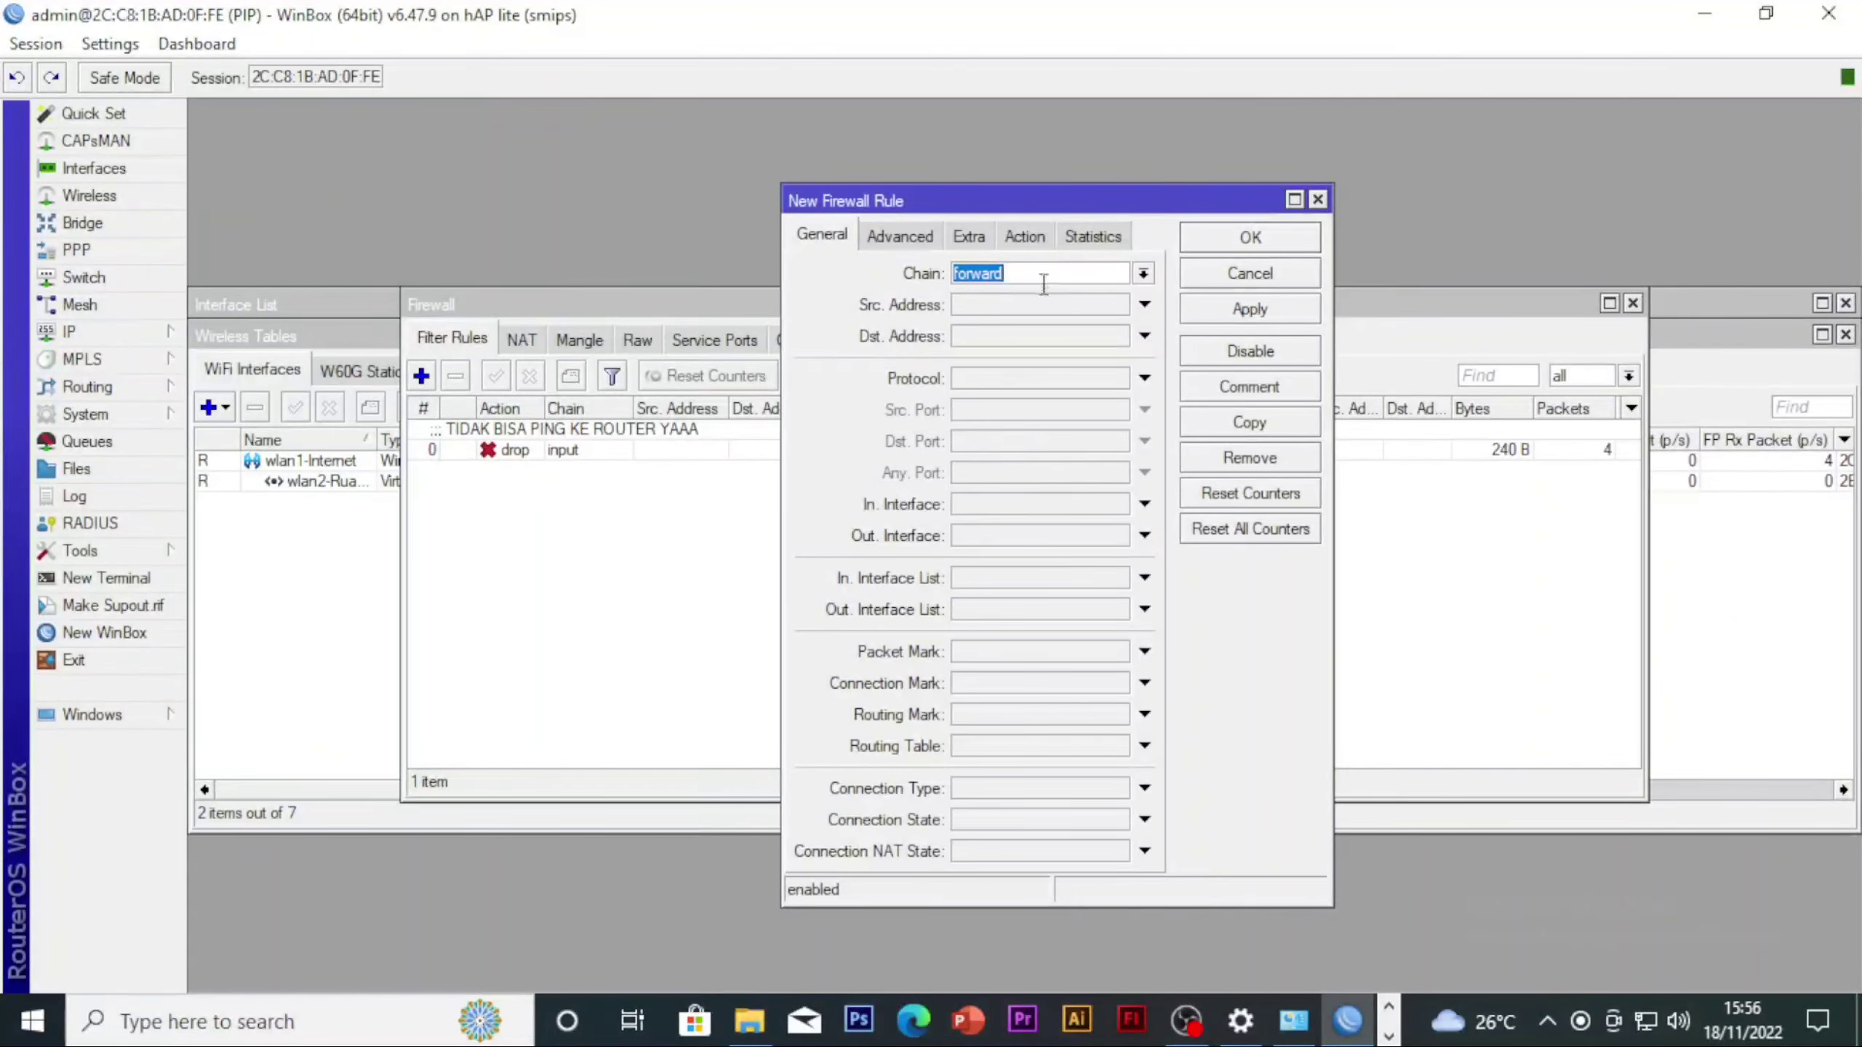
pyautogui.click(1010, 307)
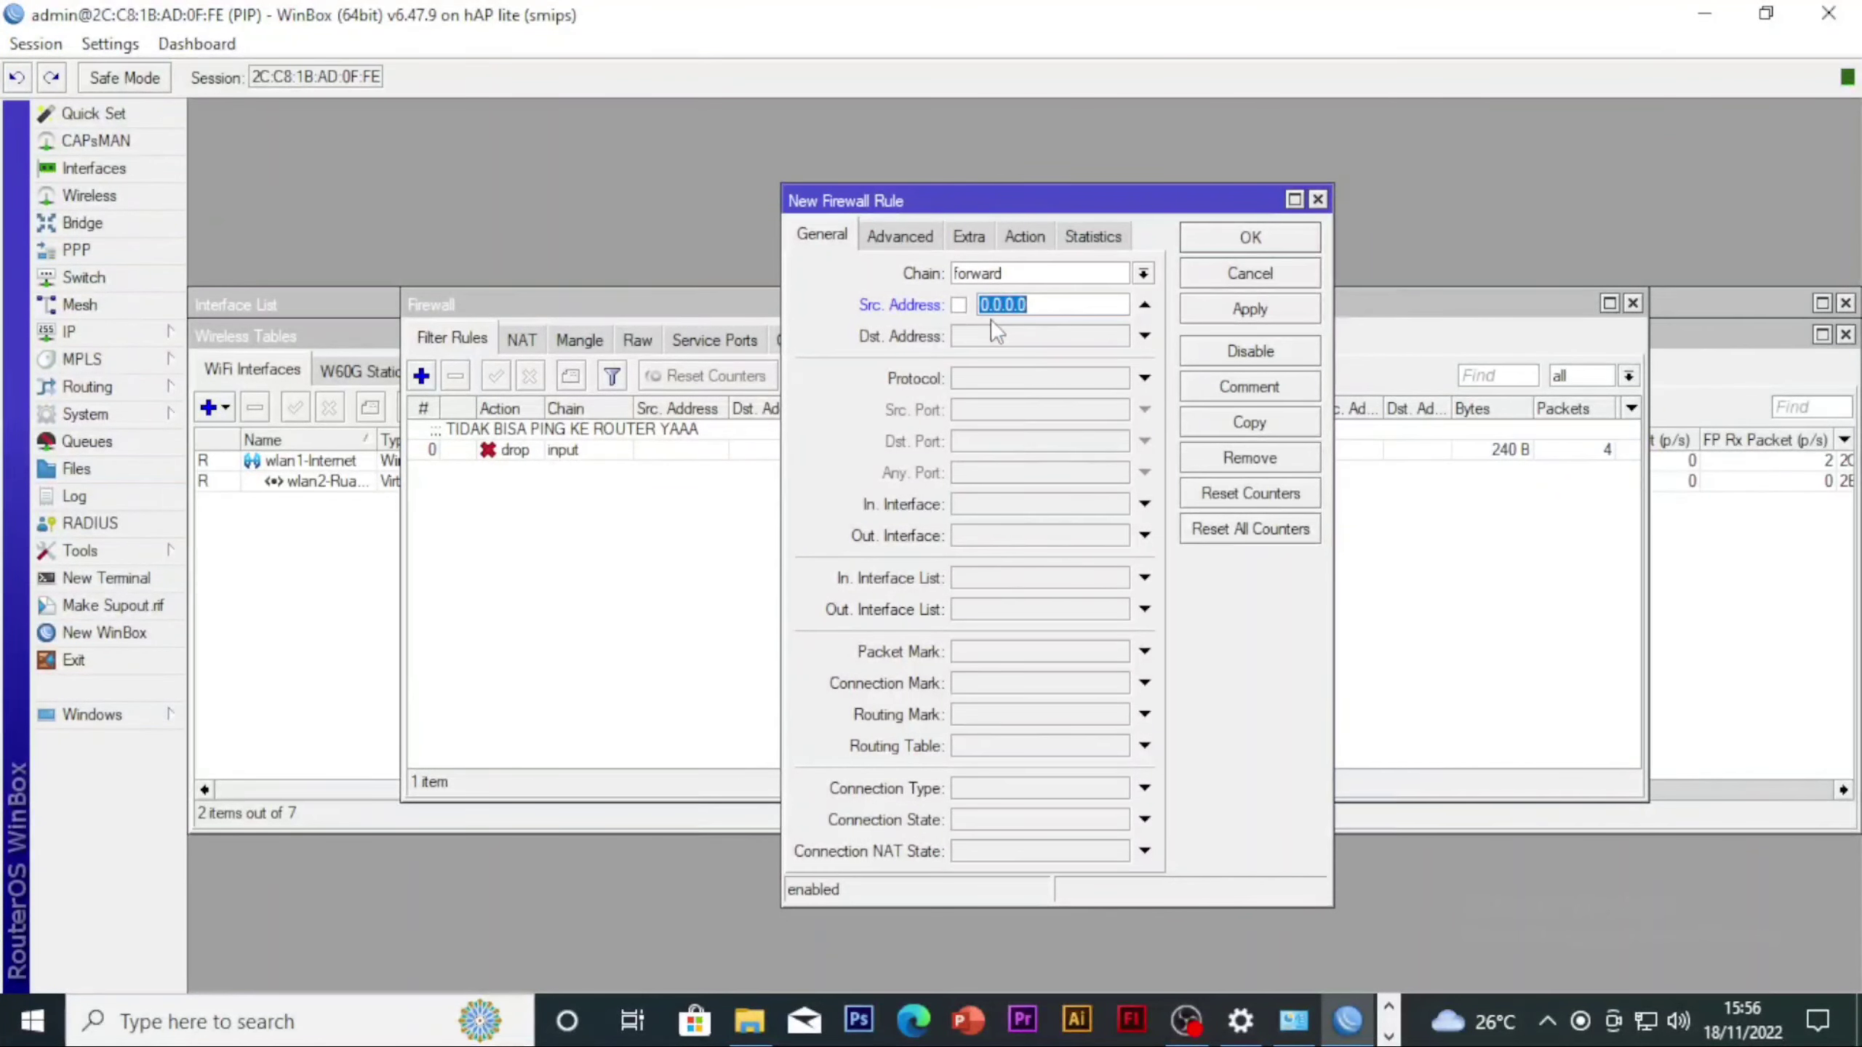
pyautogui.write('19+2.')
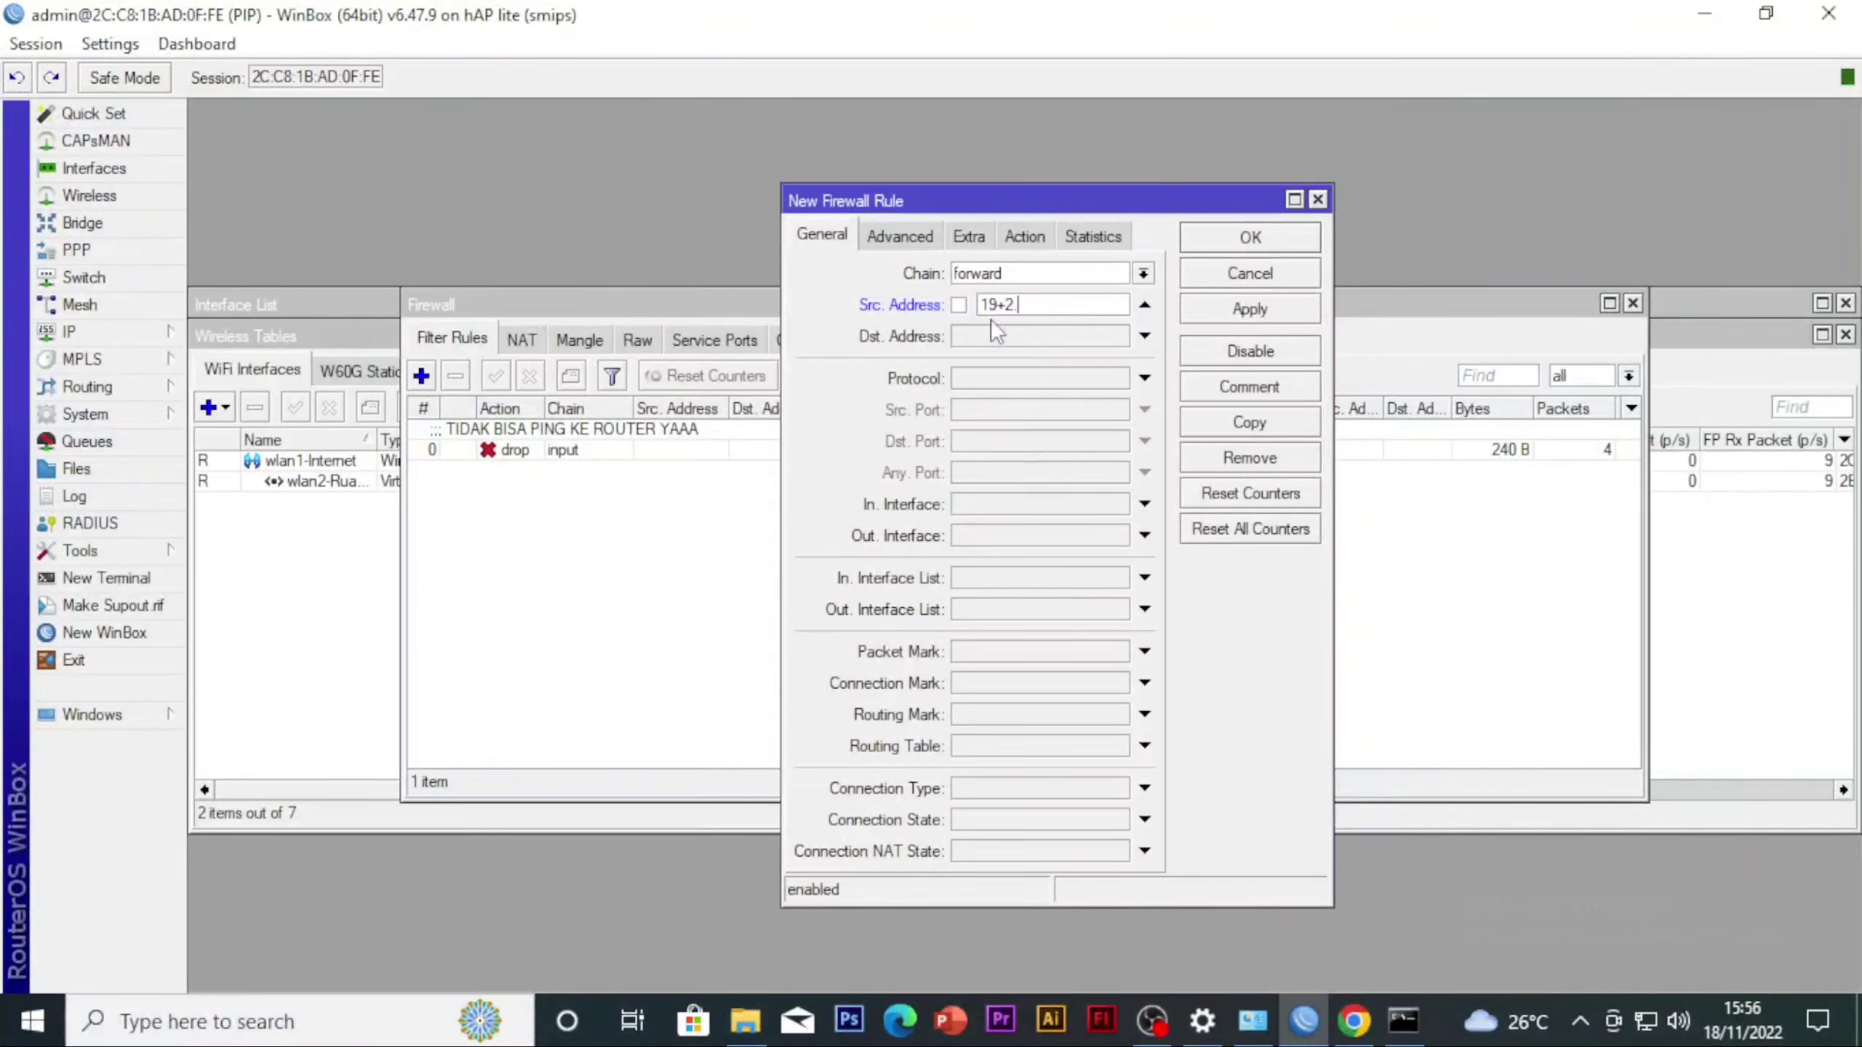
pyautogui.press('BackSpace')
pyautogui.press('BackSpace')
pyautogui.press('BackSpace')
pyautogui.press('BackSpace')
pyautogui.press('BackSpace')
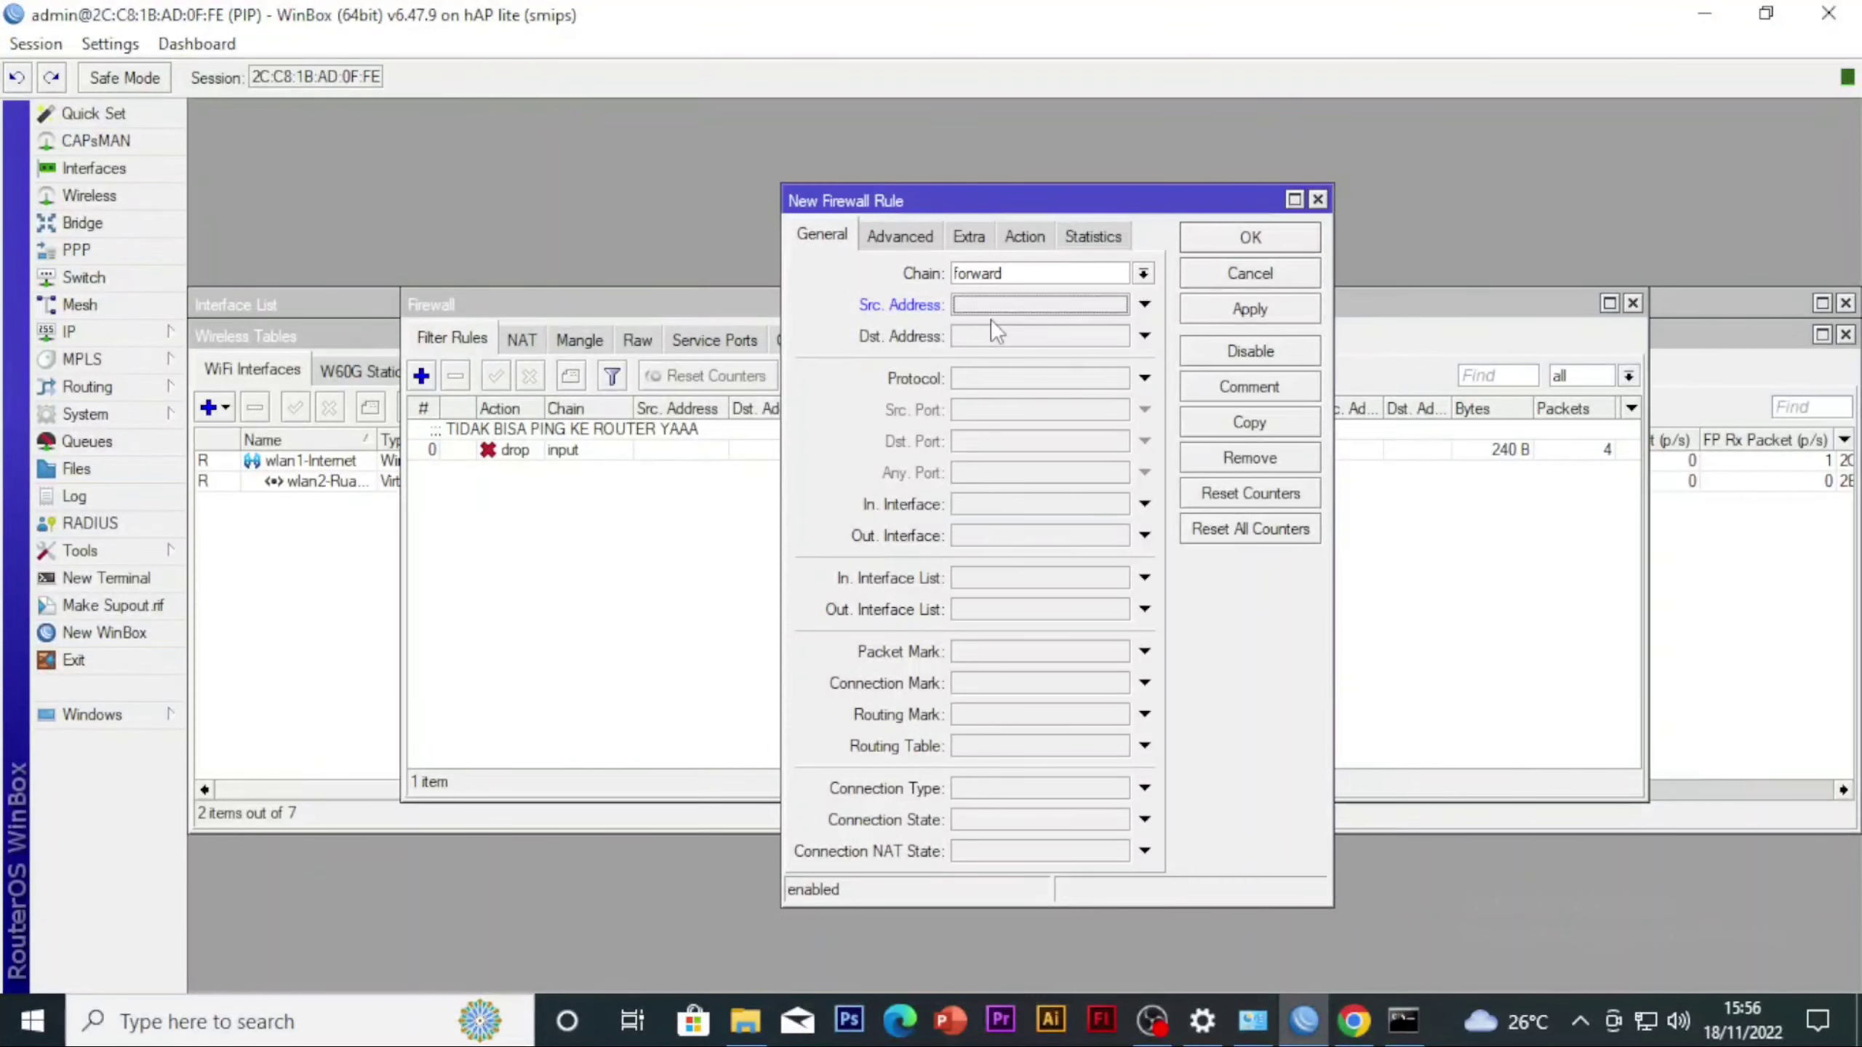
pyautogui.write('192.168.40.')
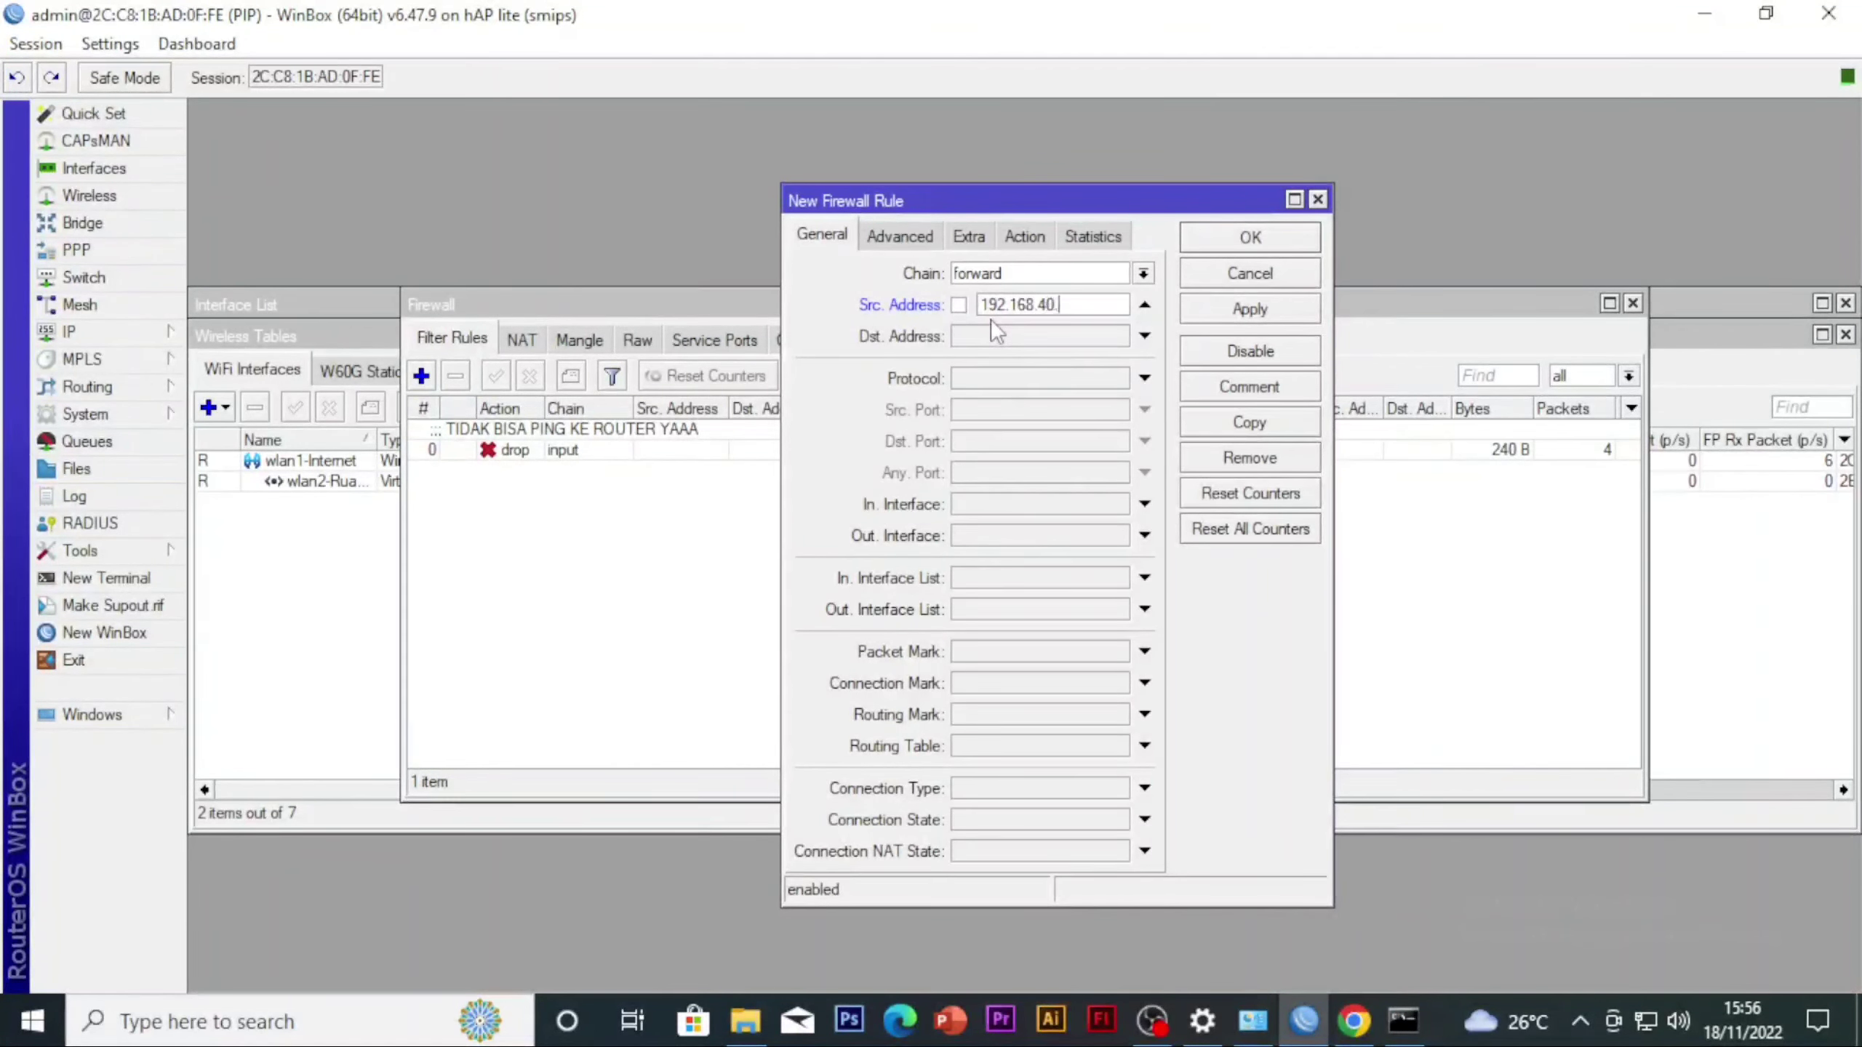
pyautogui.write('0/24')
# Set the new filter rule's destination address list to detik.com
pyautogui.click(899, 242)
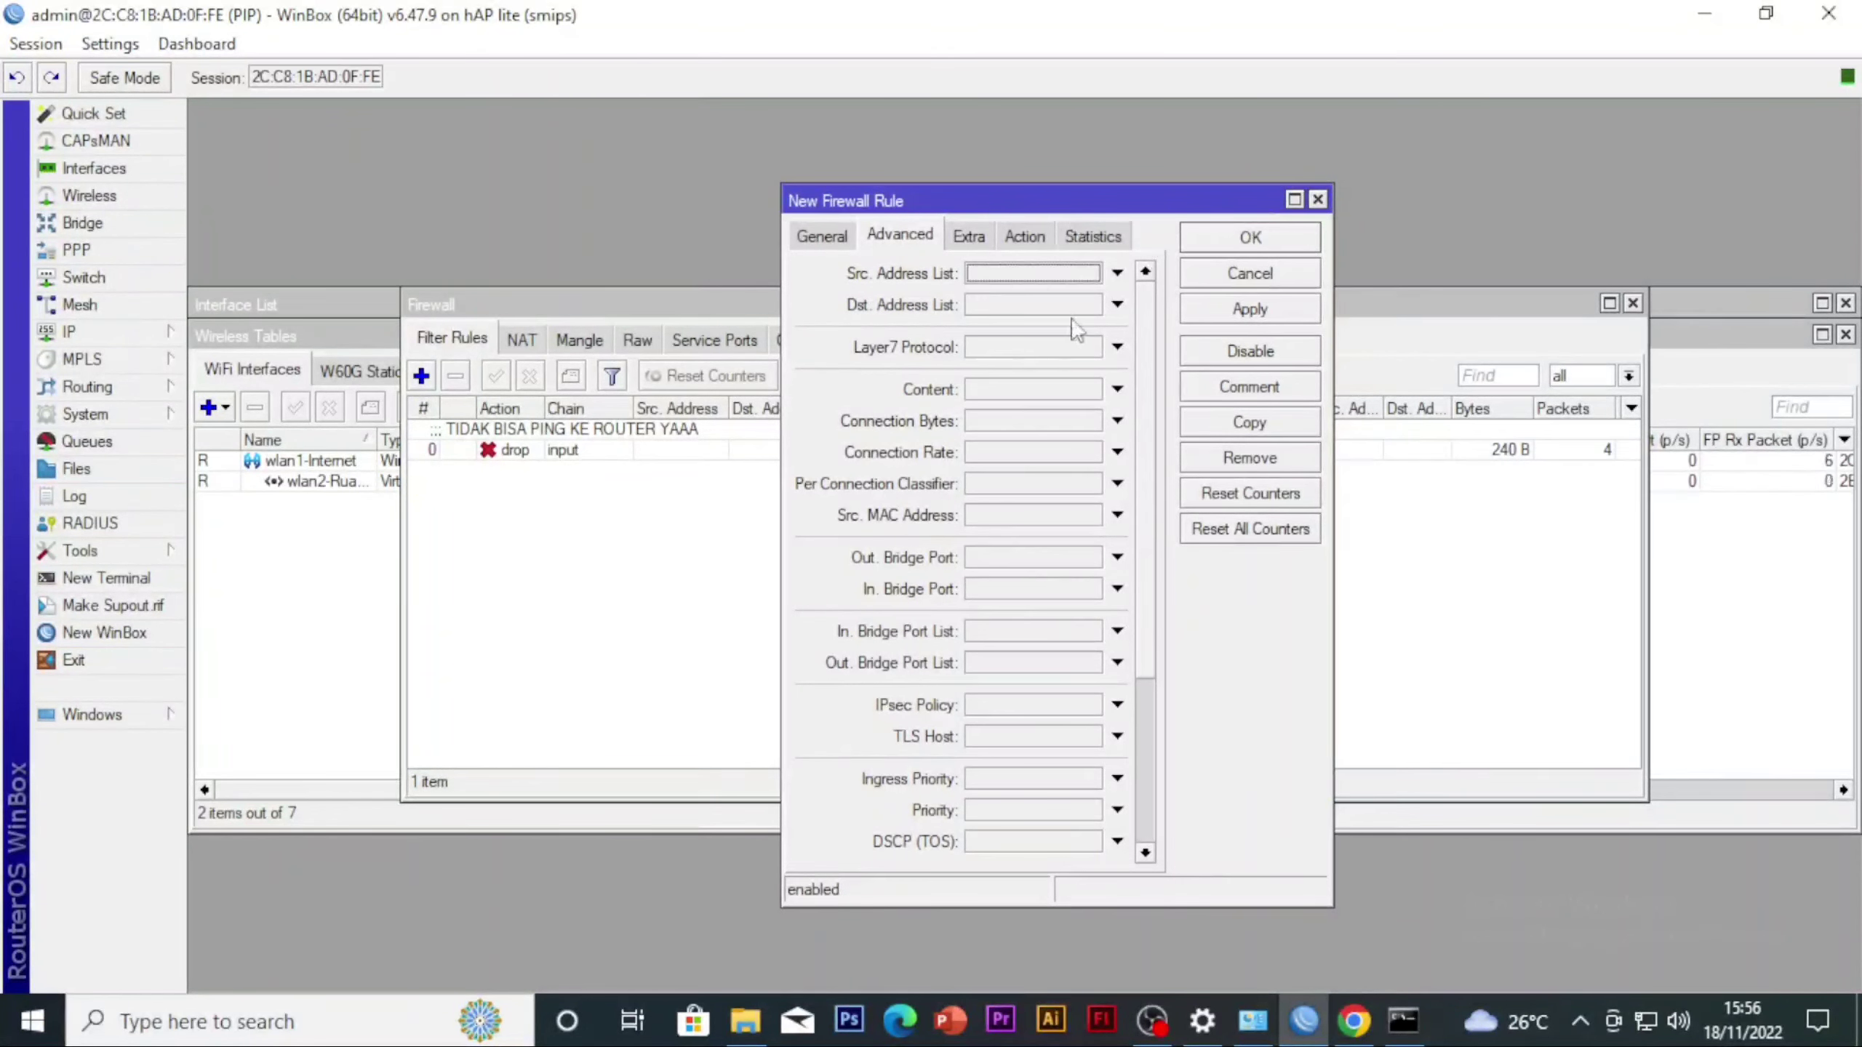
pyautogui.click(1117, 304)
pyautogui.click(1109, 302)
pyautogui.click(1095, 309)
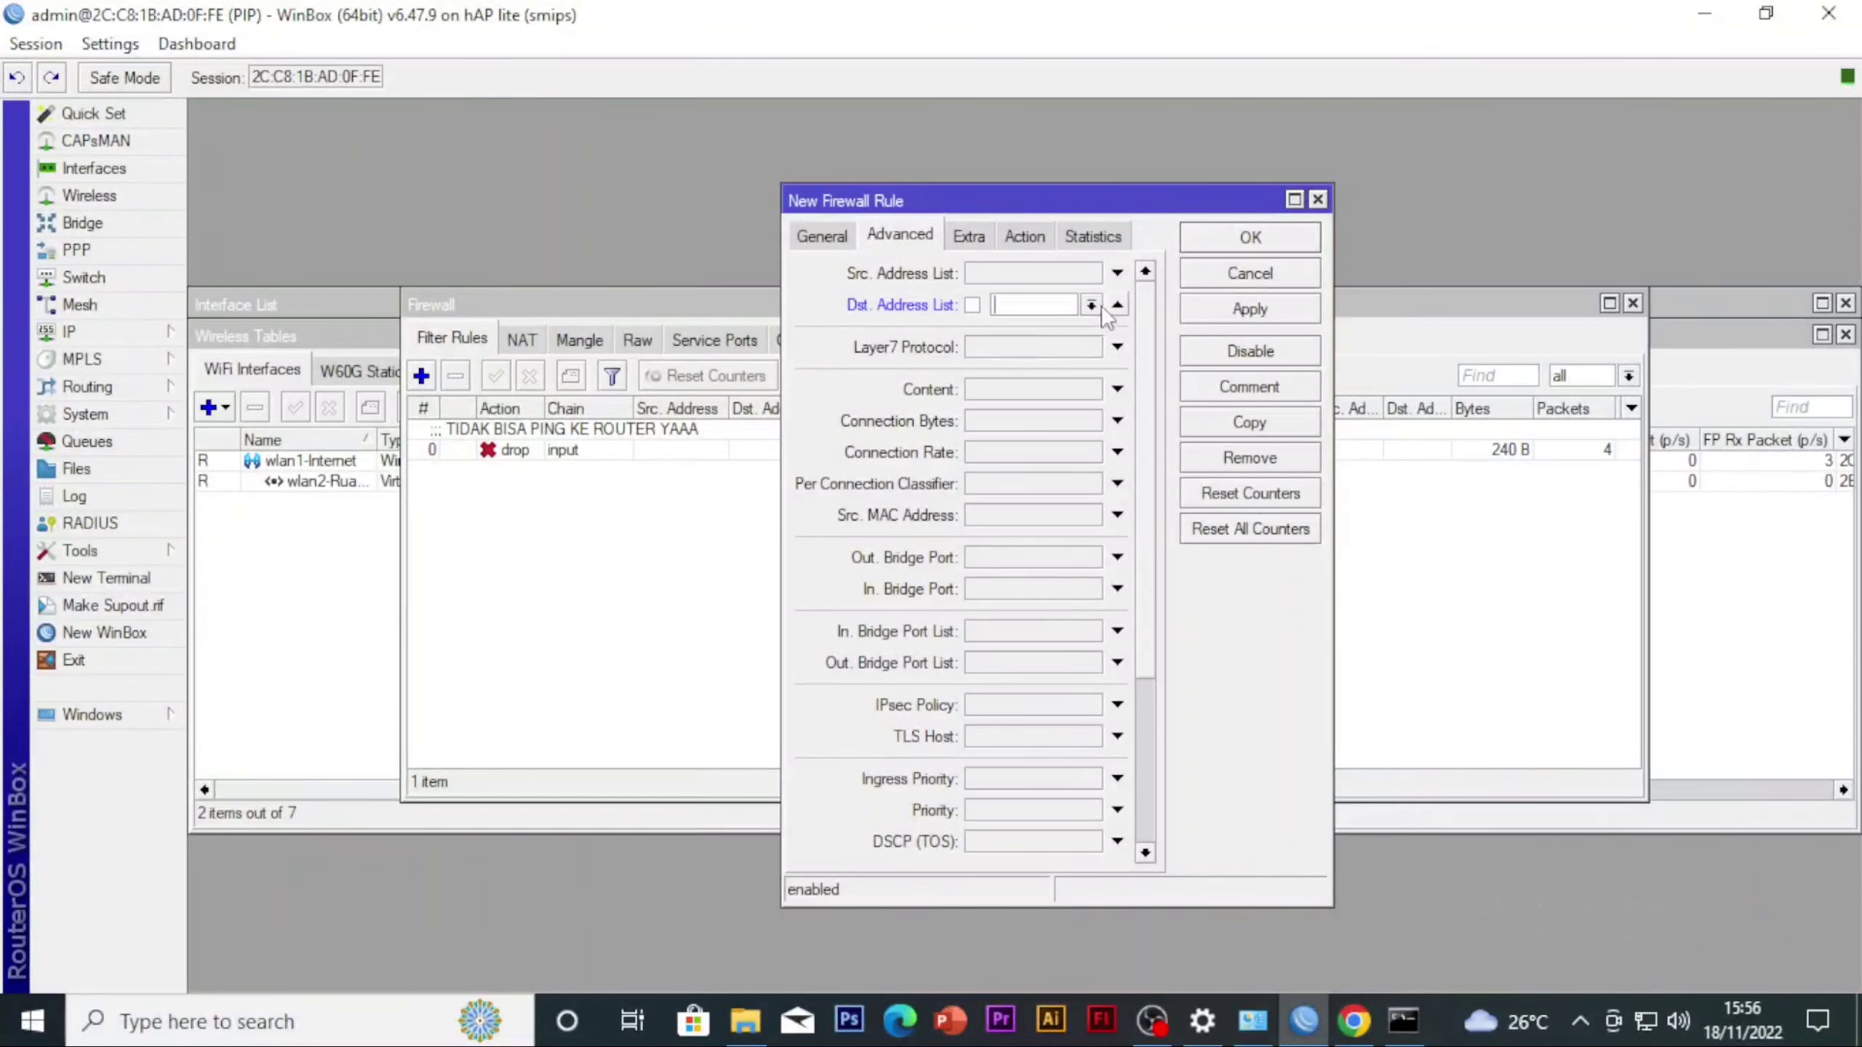
pyautogui.click(1093, 307)
pyautogui.click(1073, 344)
pyautogui.click(1091, 304)
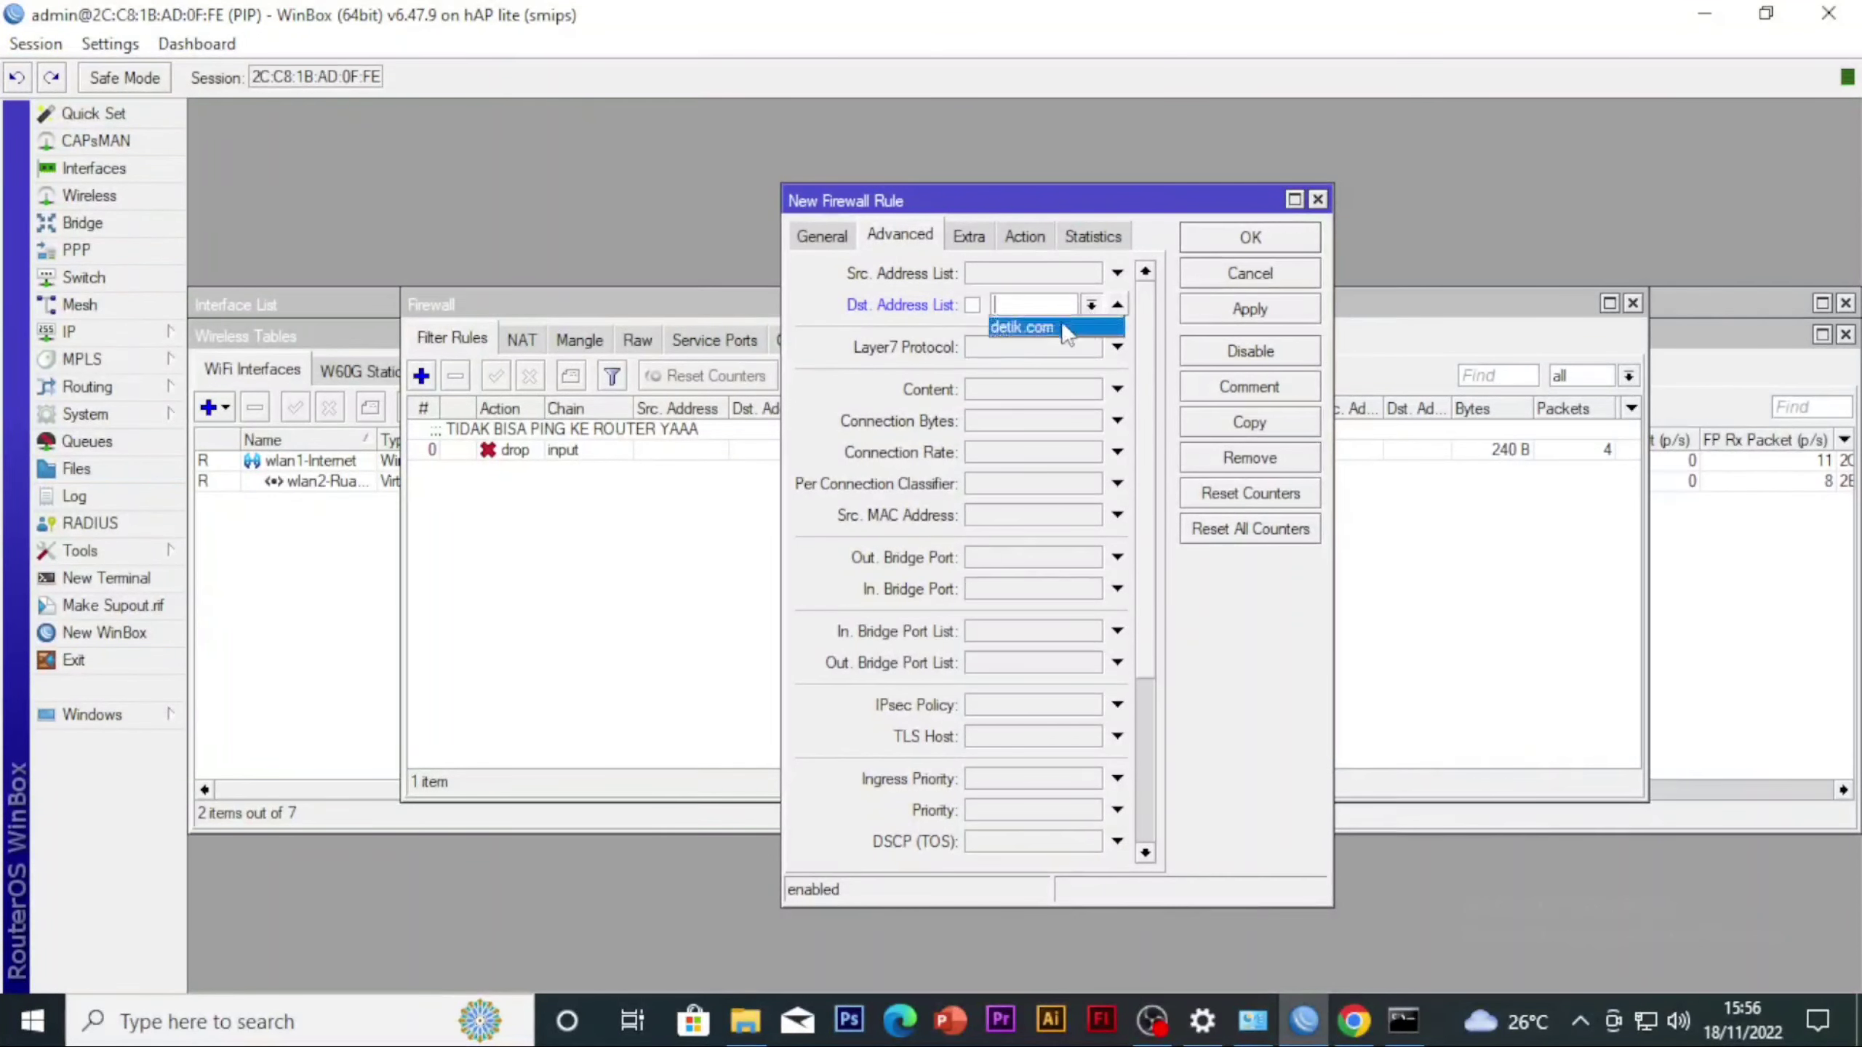
pyautogui.click(1066, 328)
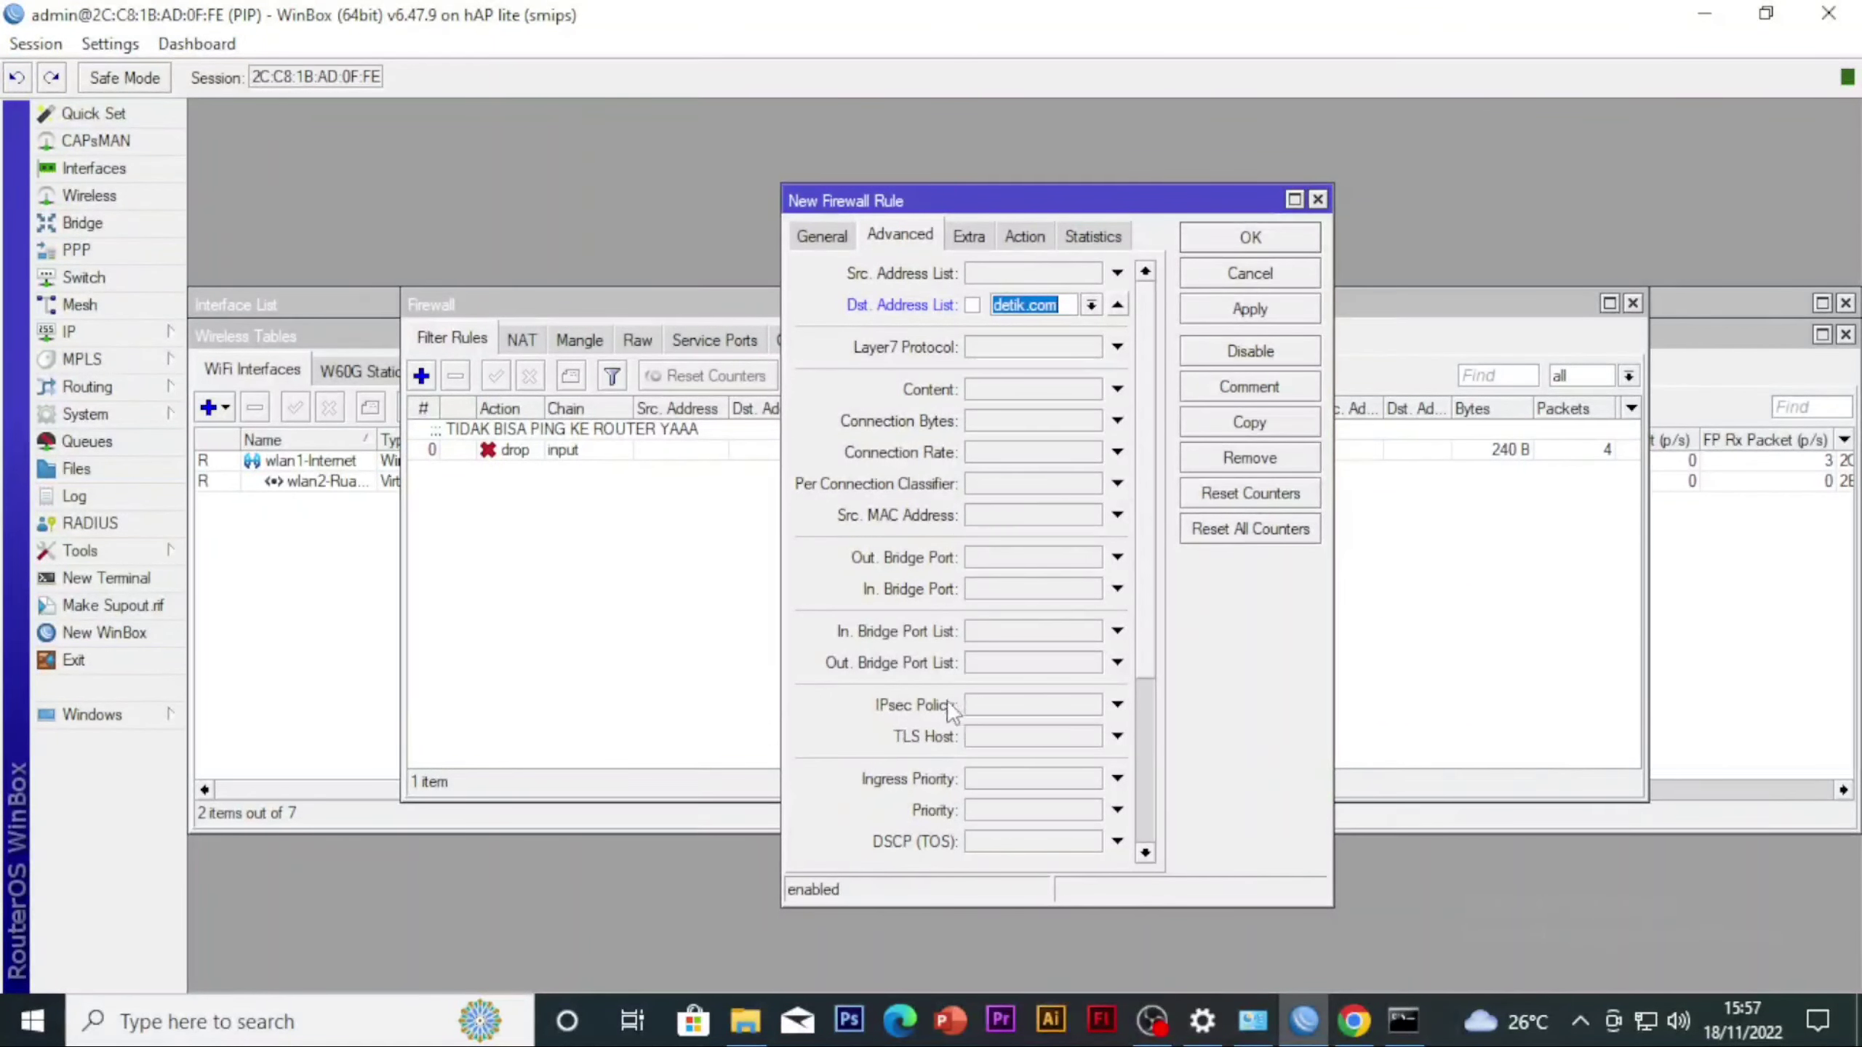
# Set the new filter rule's action to drop
pyautogui.click(1020, 235)
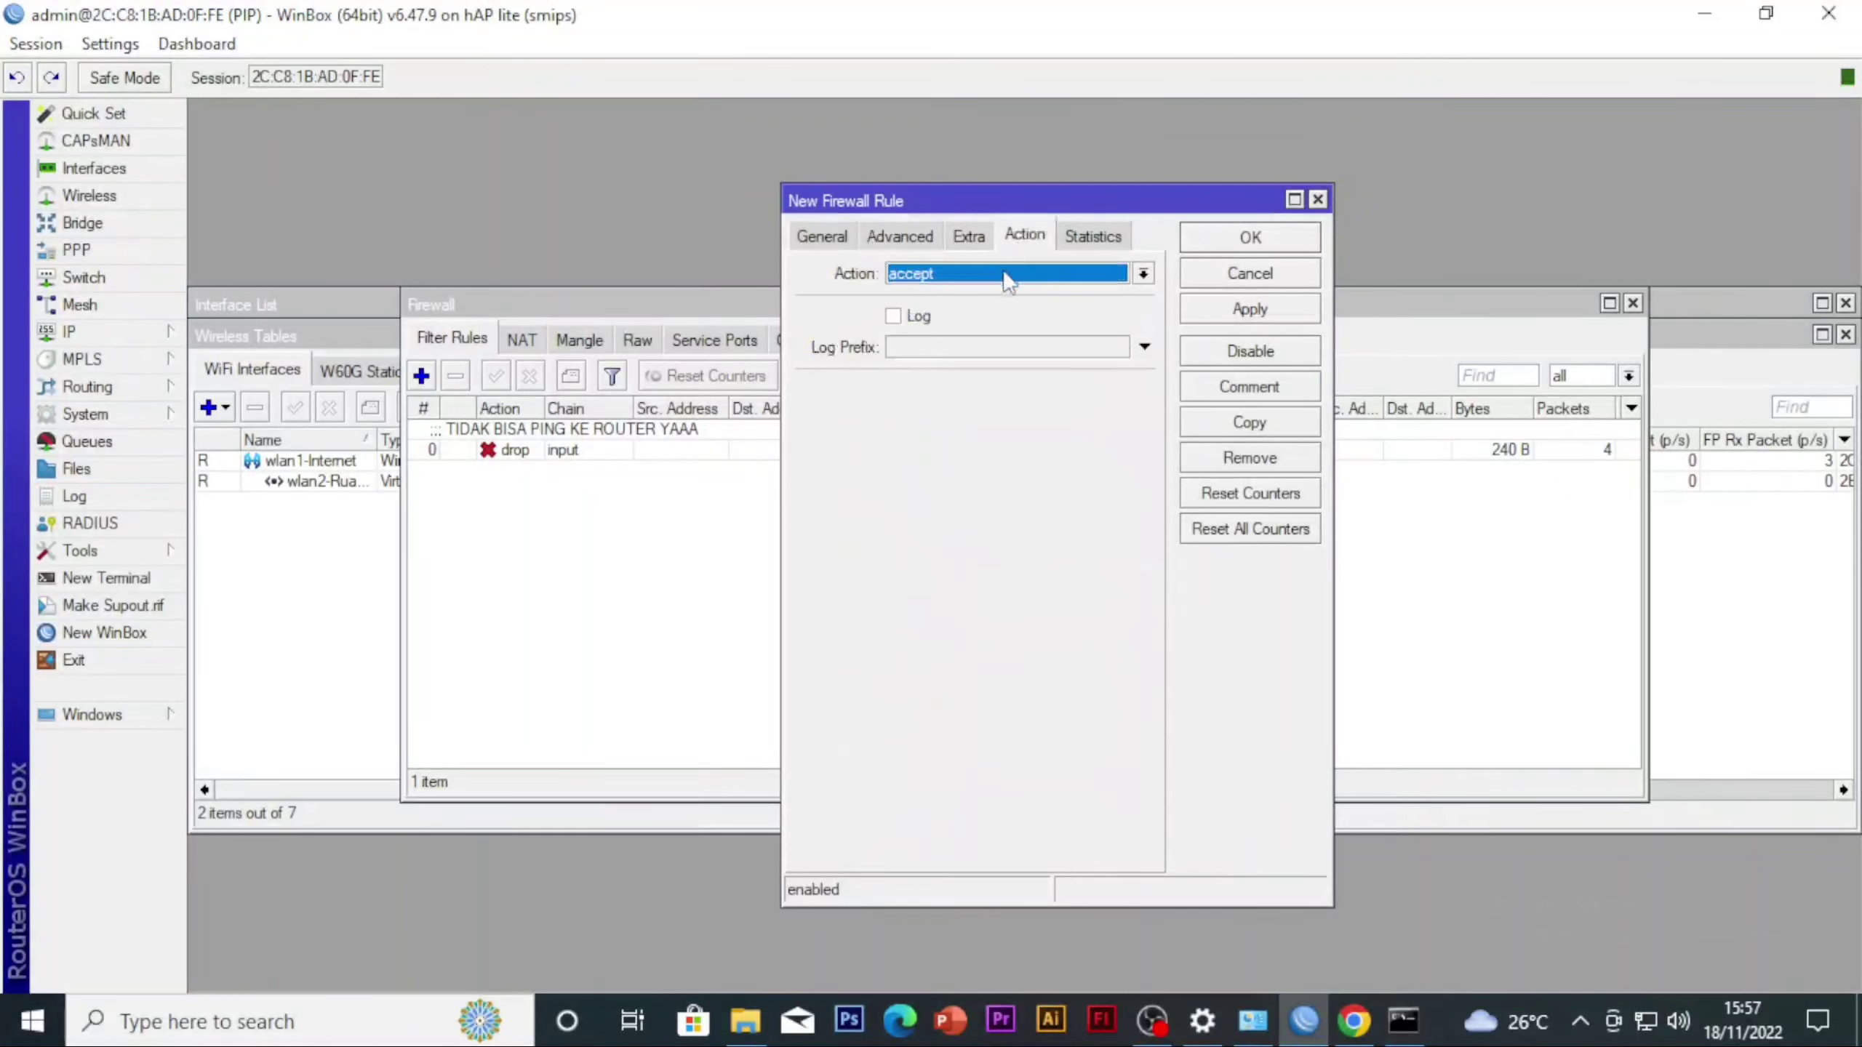
pyautogui.click(1006, 275)
pyautogui.click(962, 277)
pyautogui.click(916, 237)
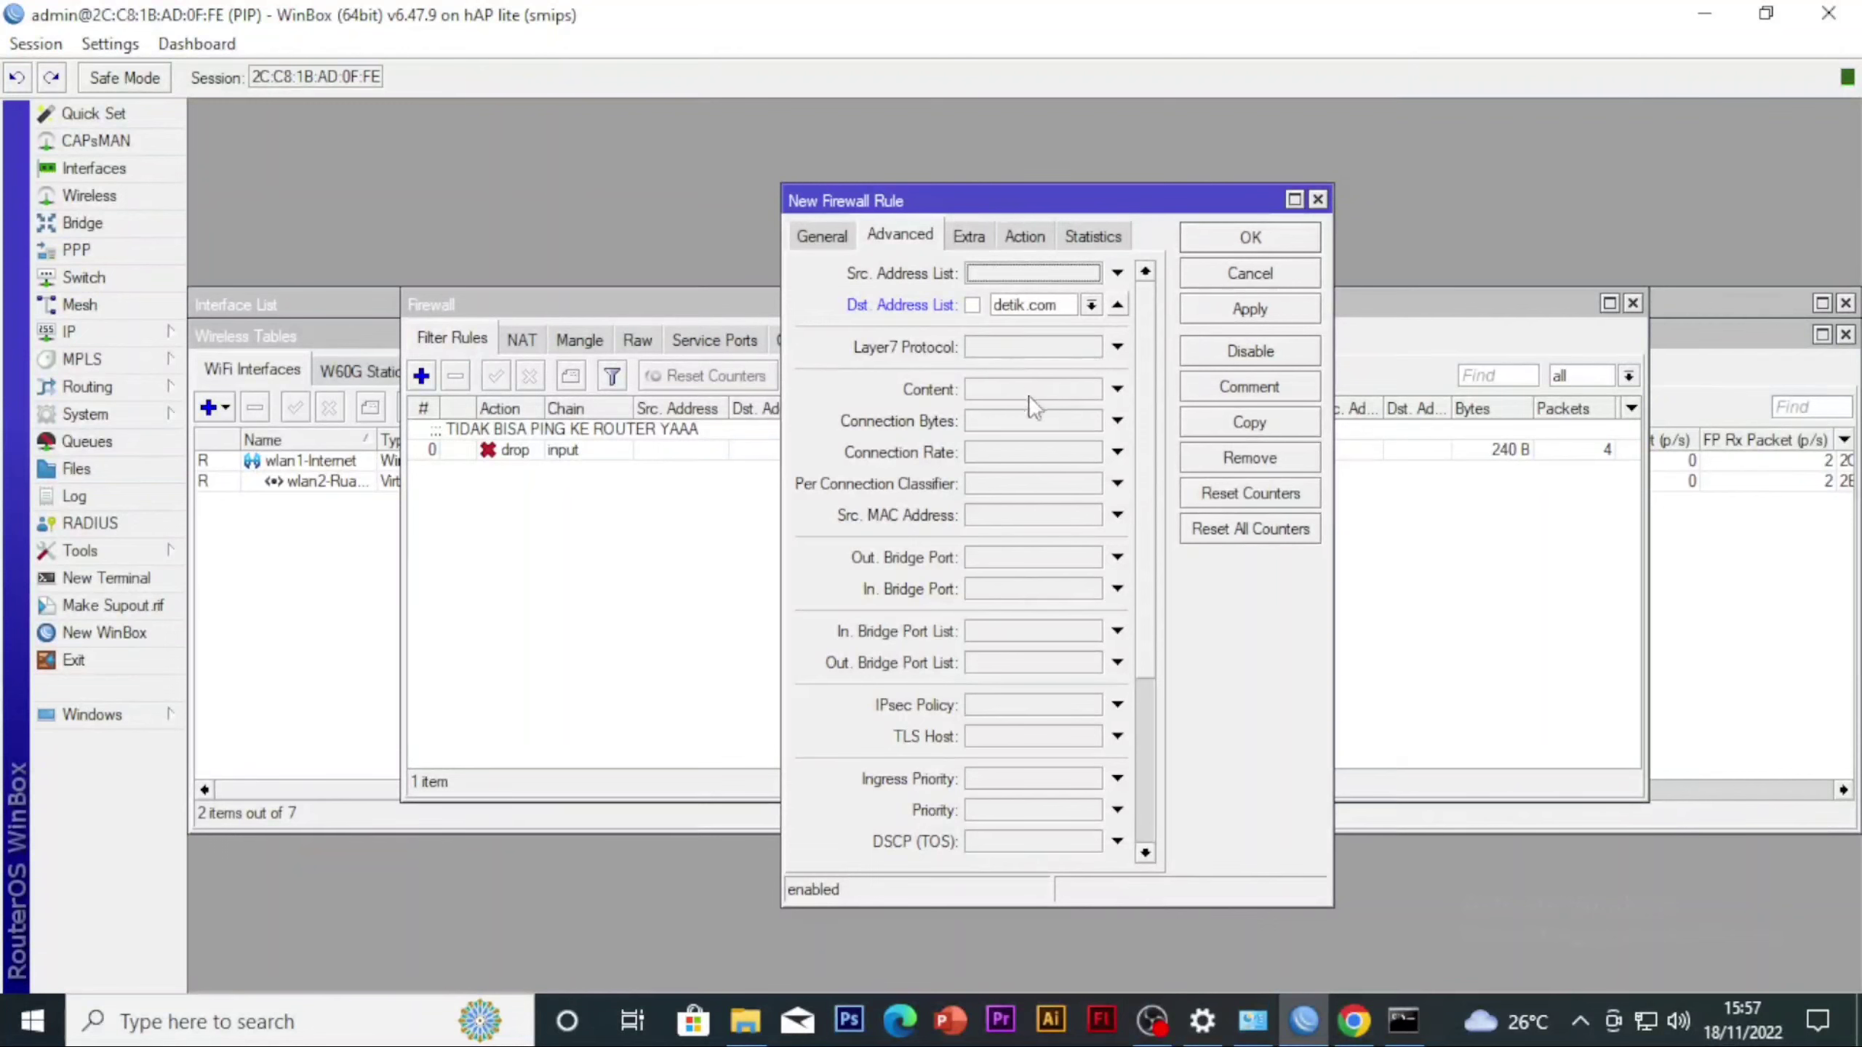
pyautogui.click(1027, 248)
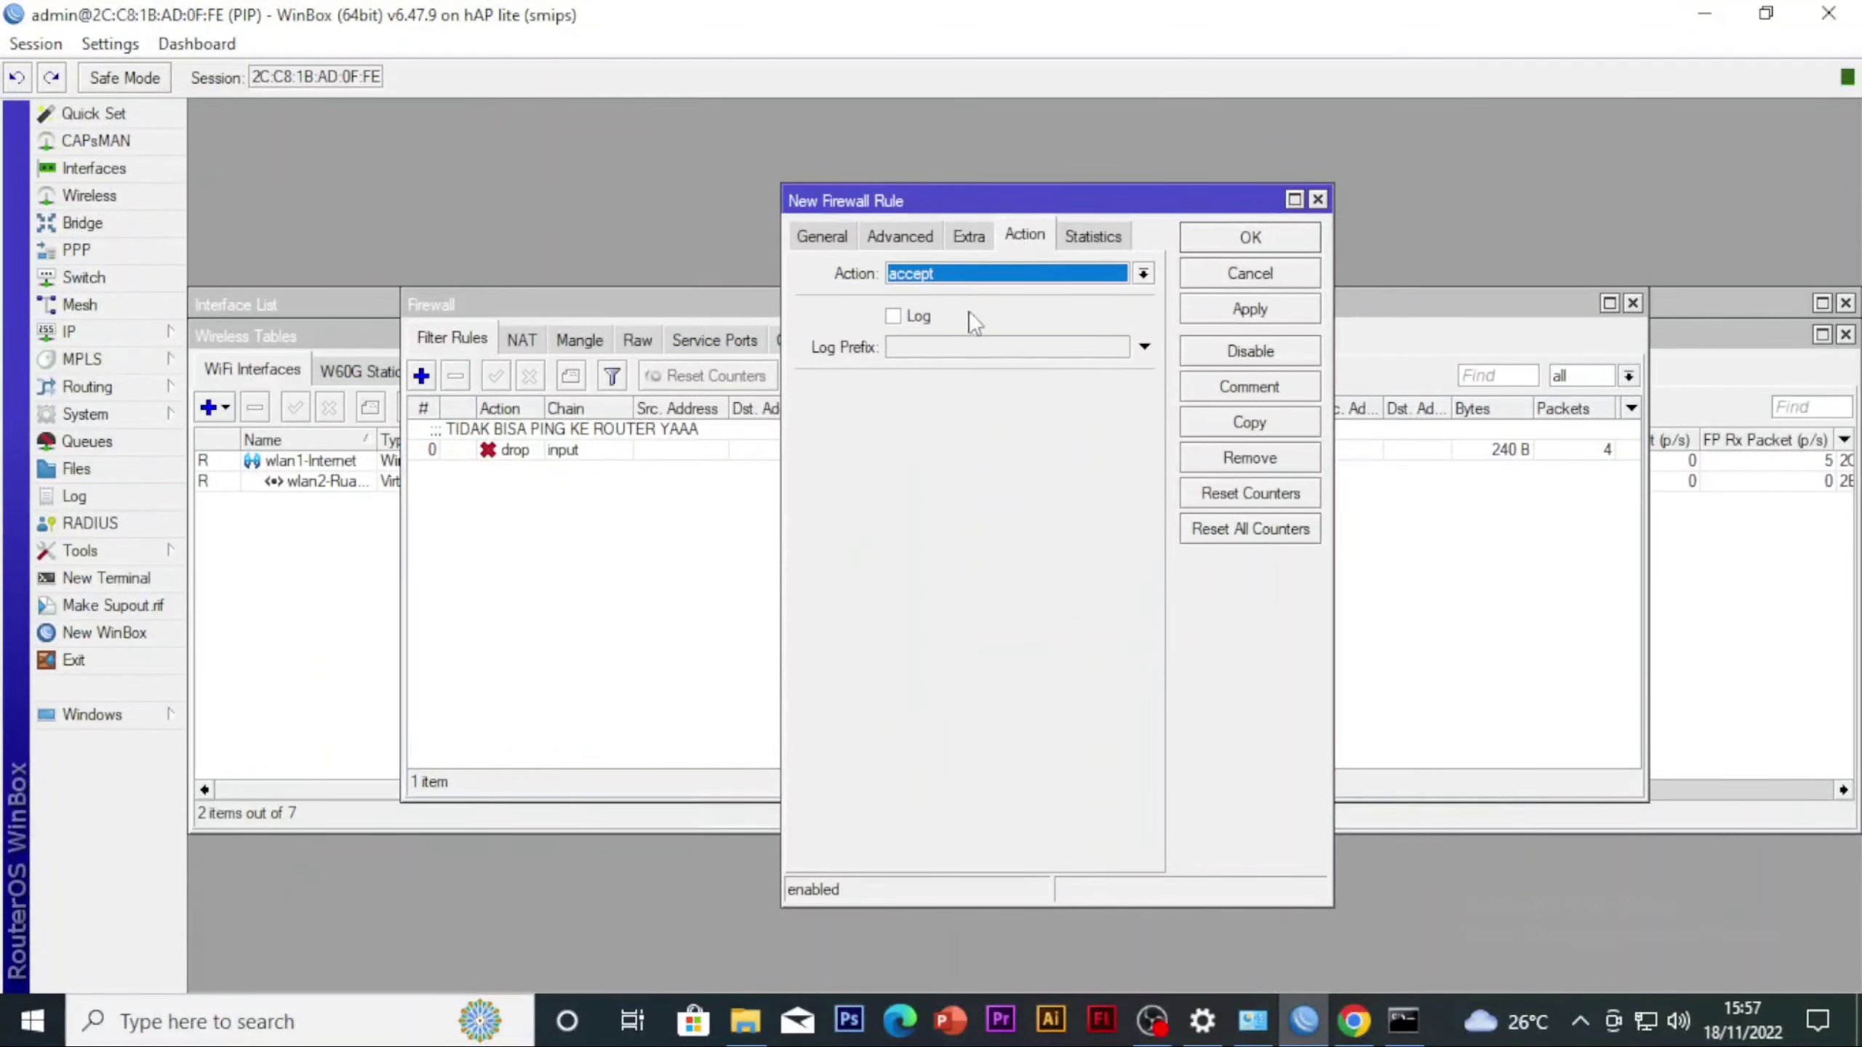
pyautogui.click(982, 272)
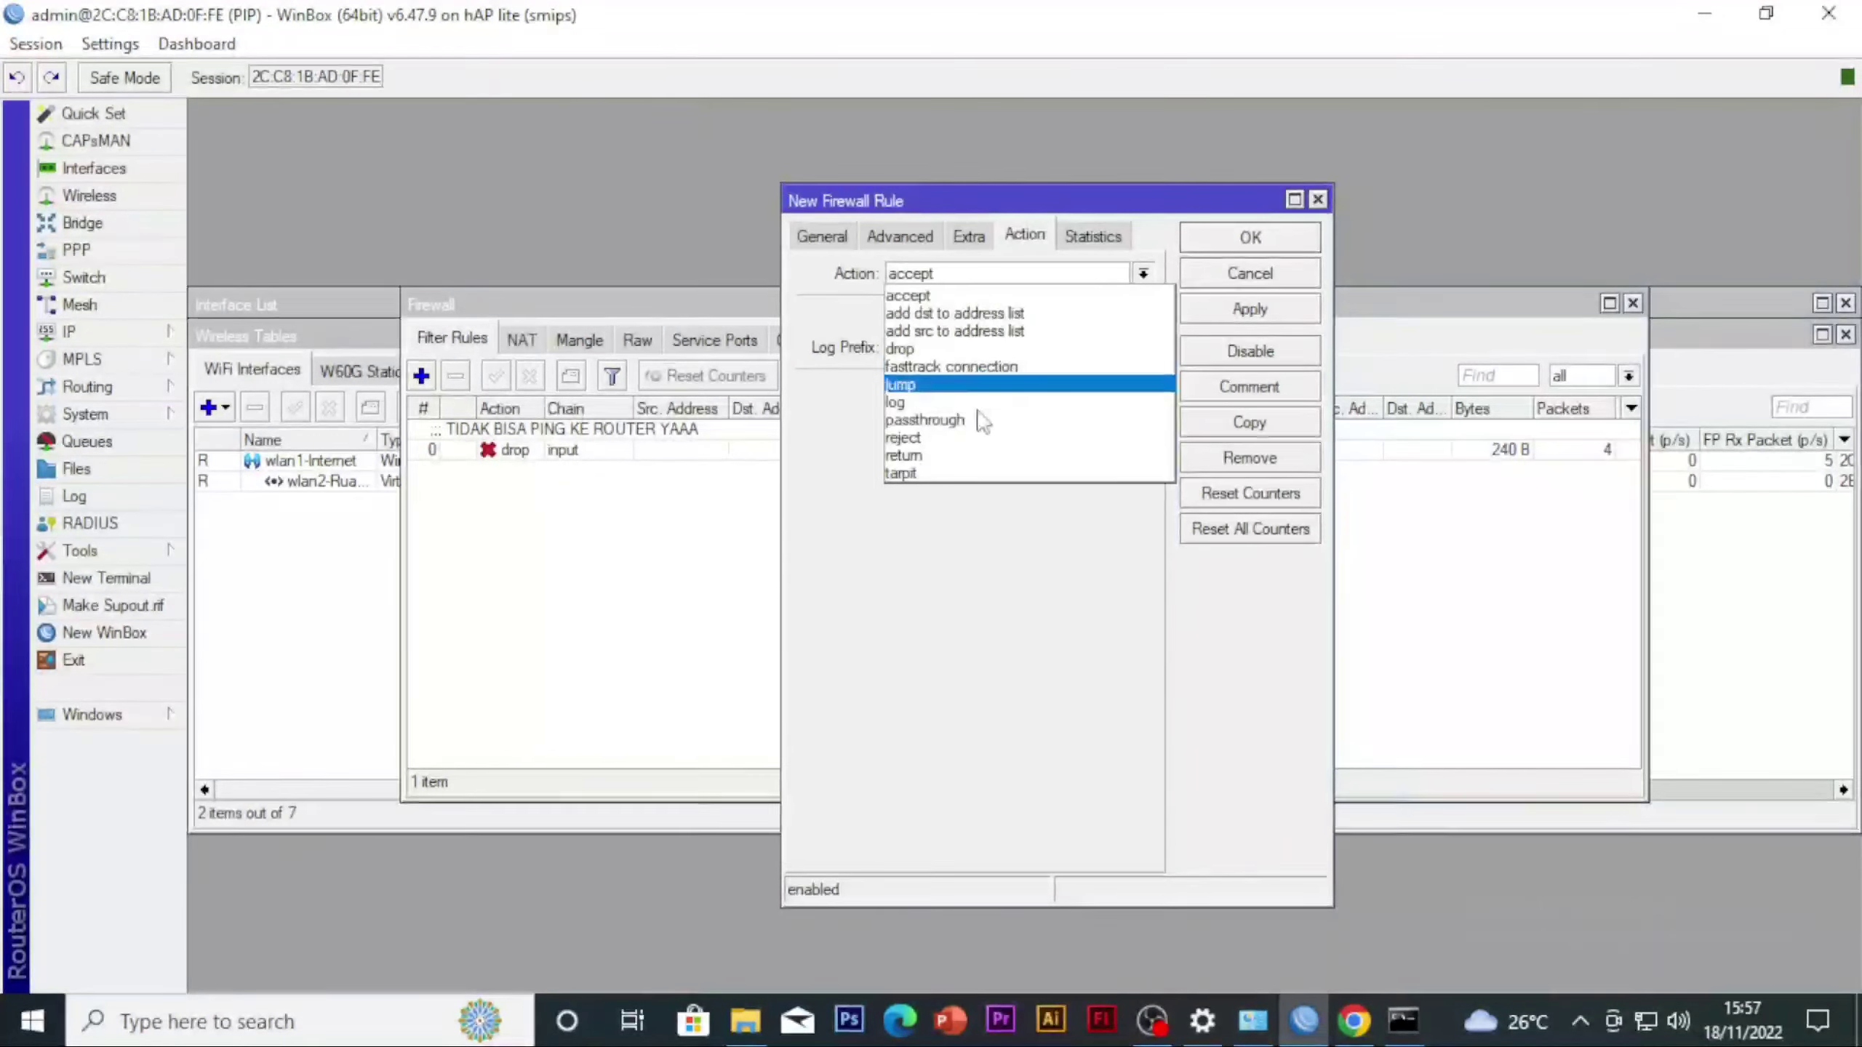
pyautogui.click(944, 350)
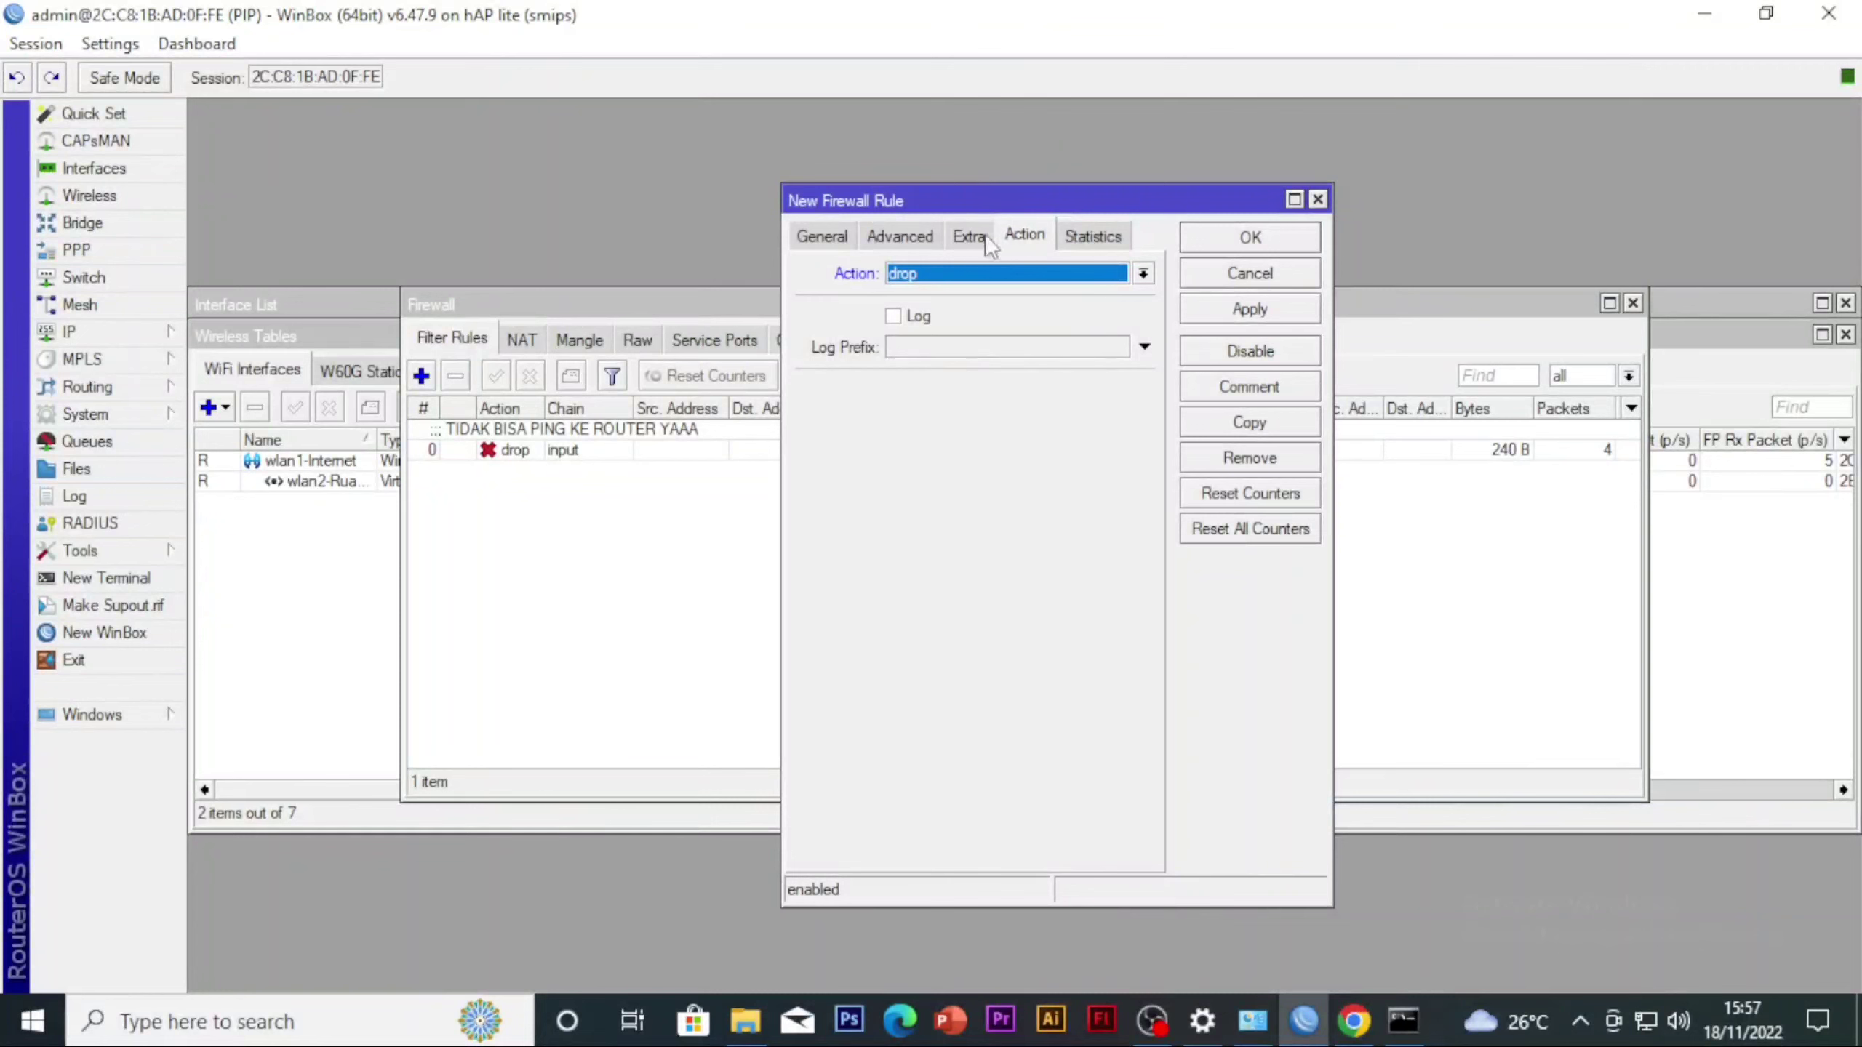
# Check the new rule's remaining settings, apply the rule and close its dialog
pyautogui.click(916, 236)
pyautogui.click(1085, 236)
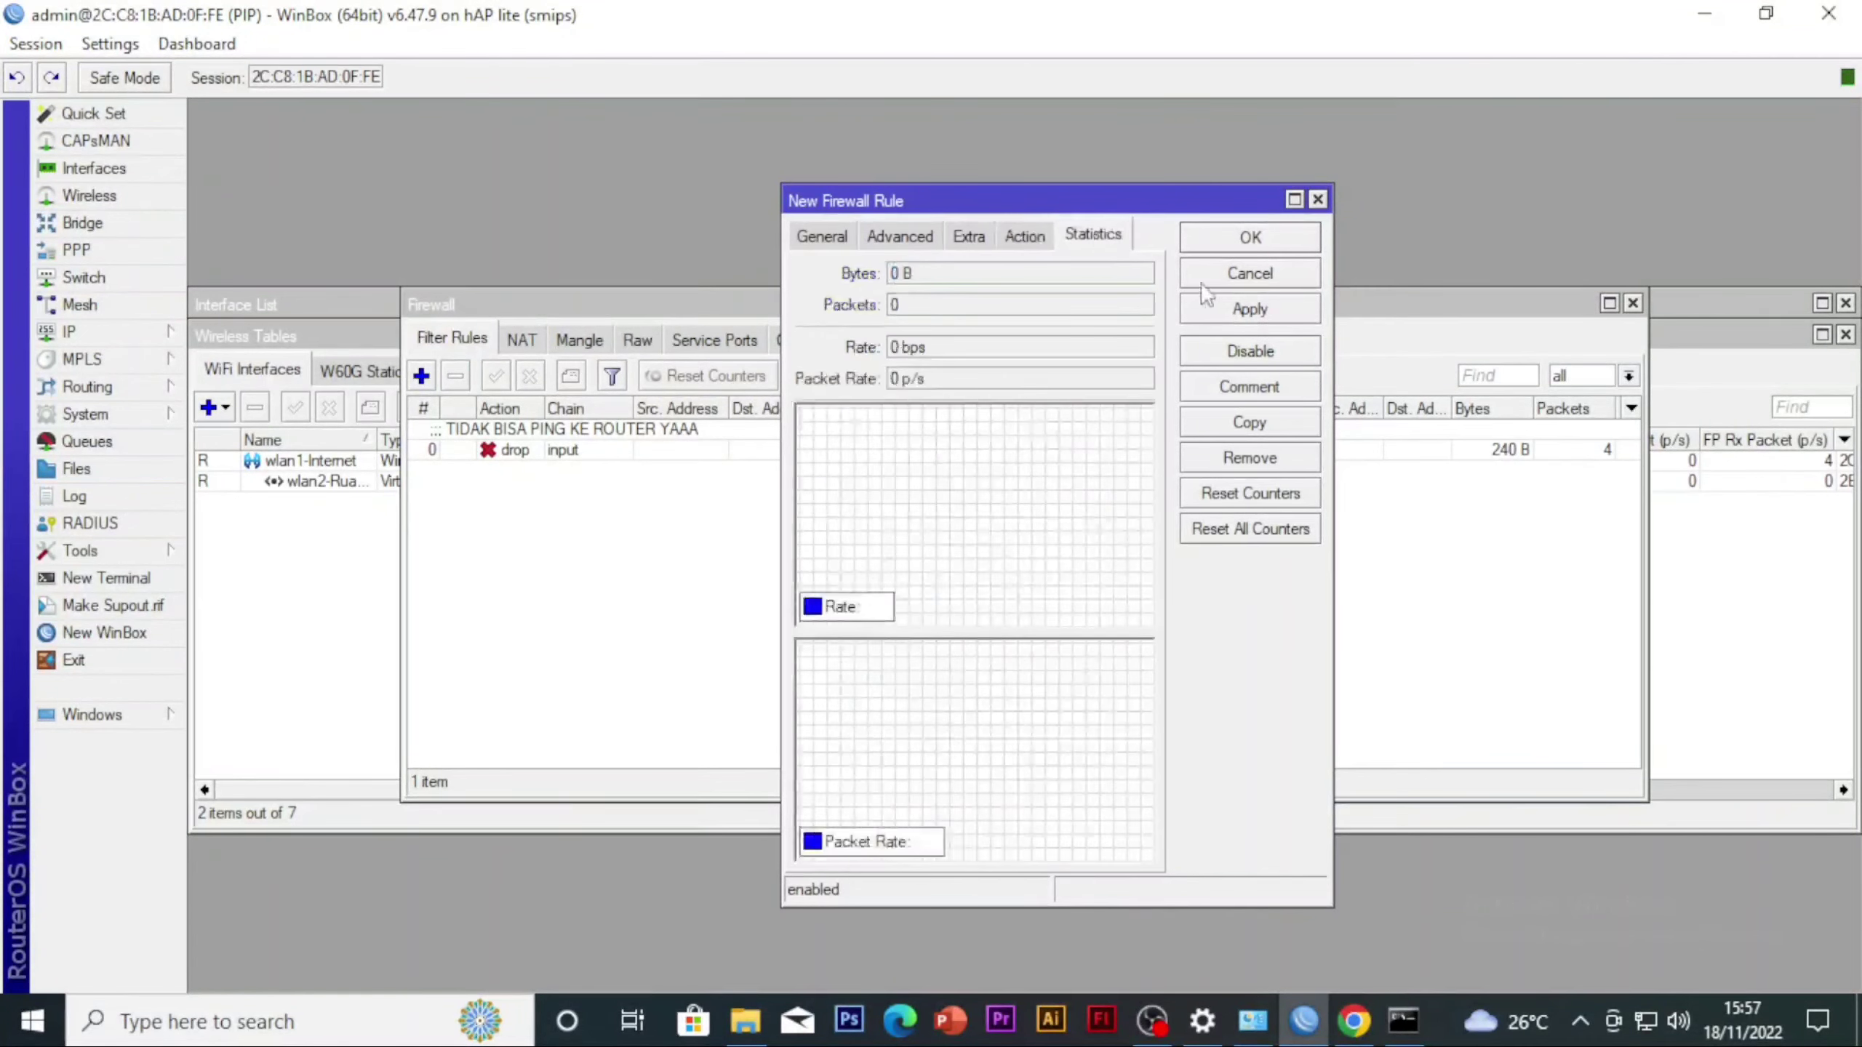
pyautogui.click(1237, 312)
pyautogui.click(1220, 269)
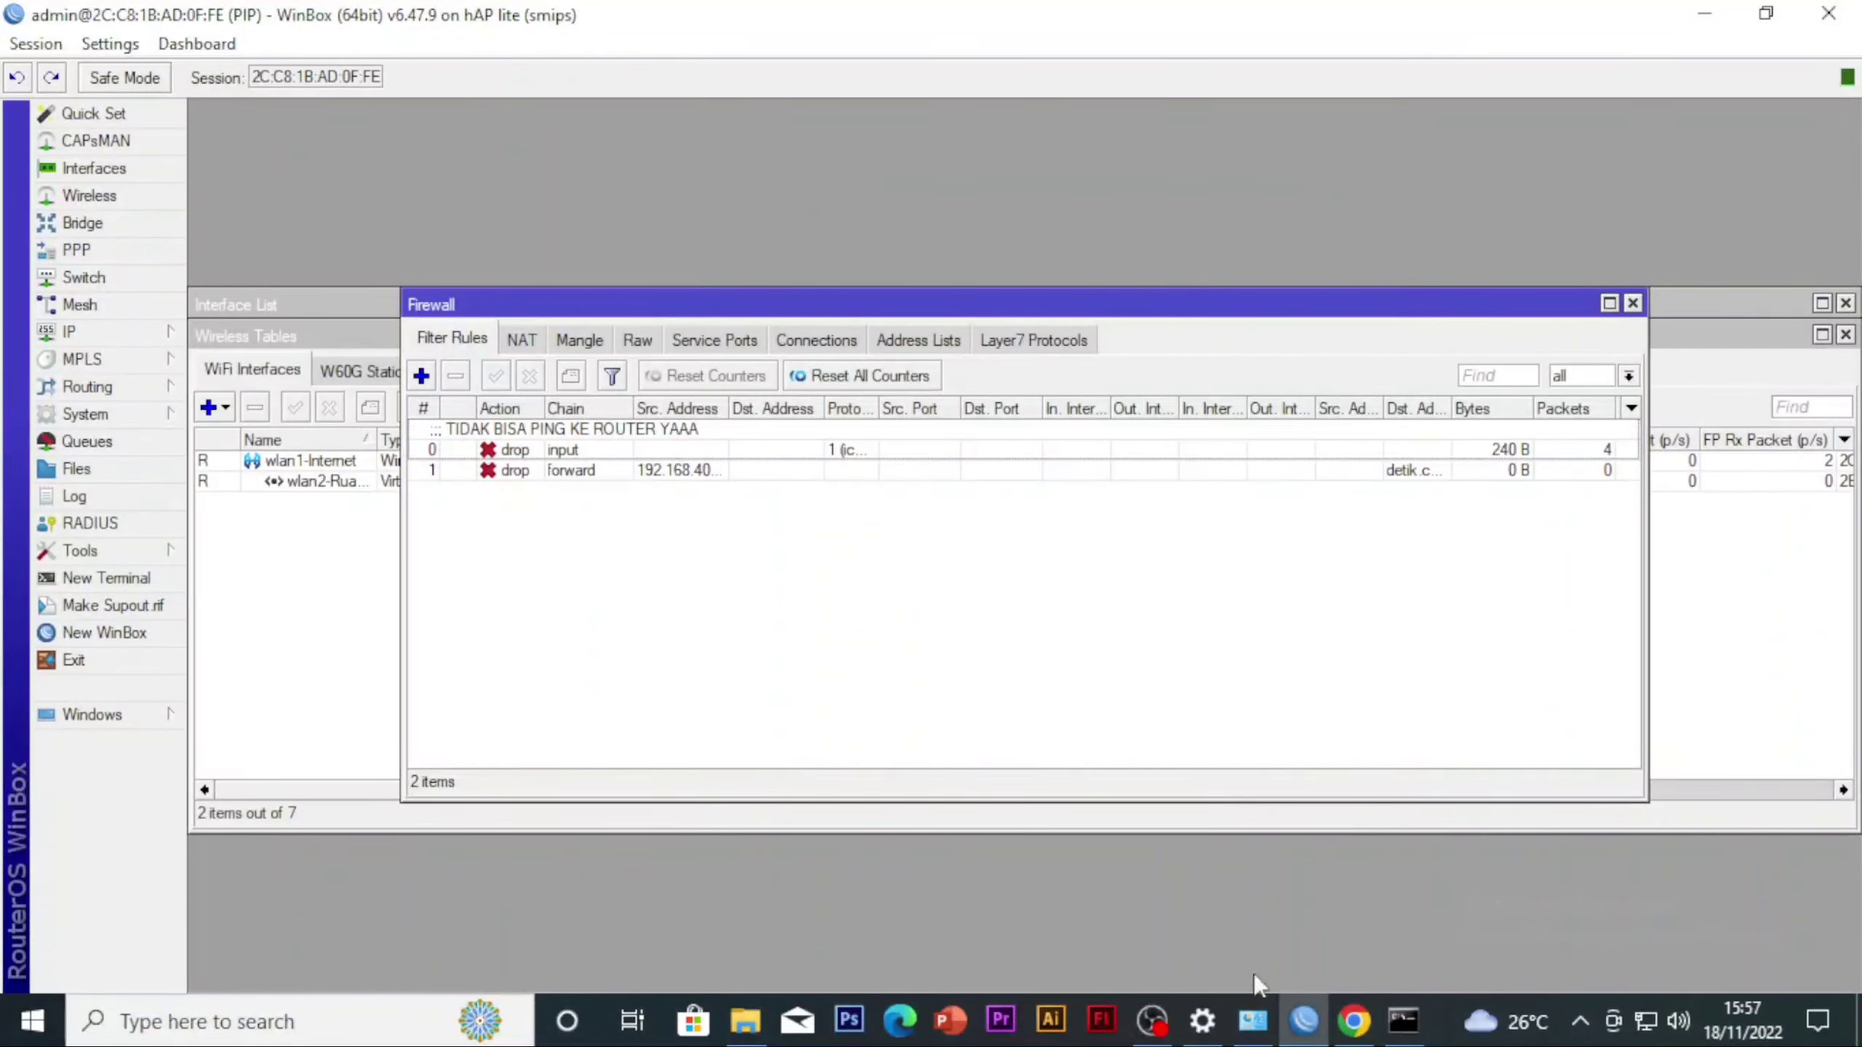
# Switch to Chrome, try loading detik.com to test the block, and return to WinBox
pyautogui.moveTo(1292, 1034)
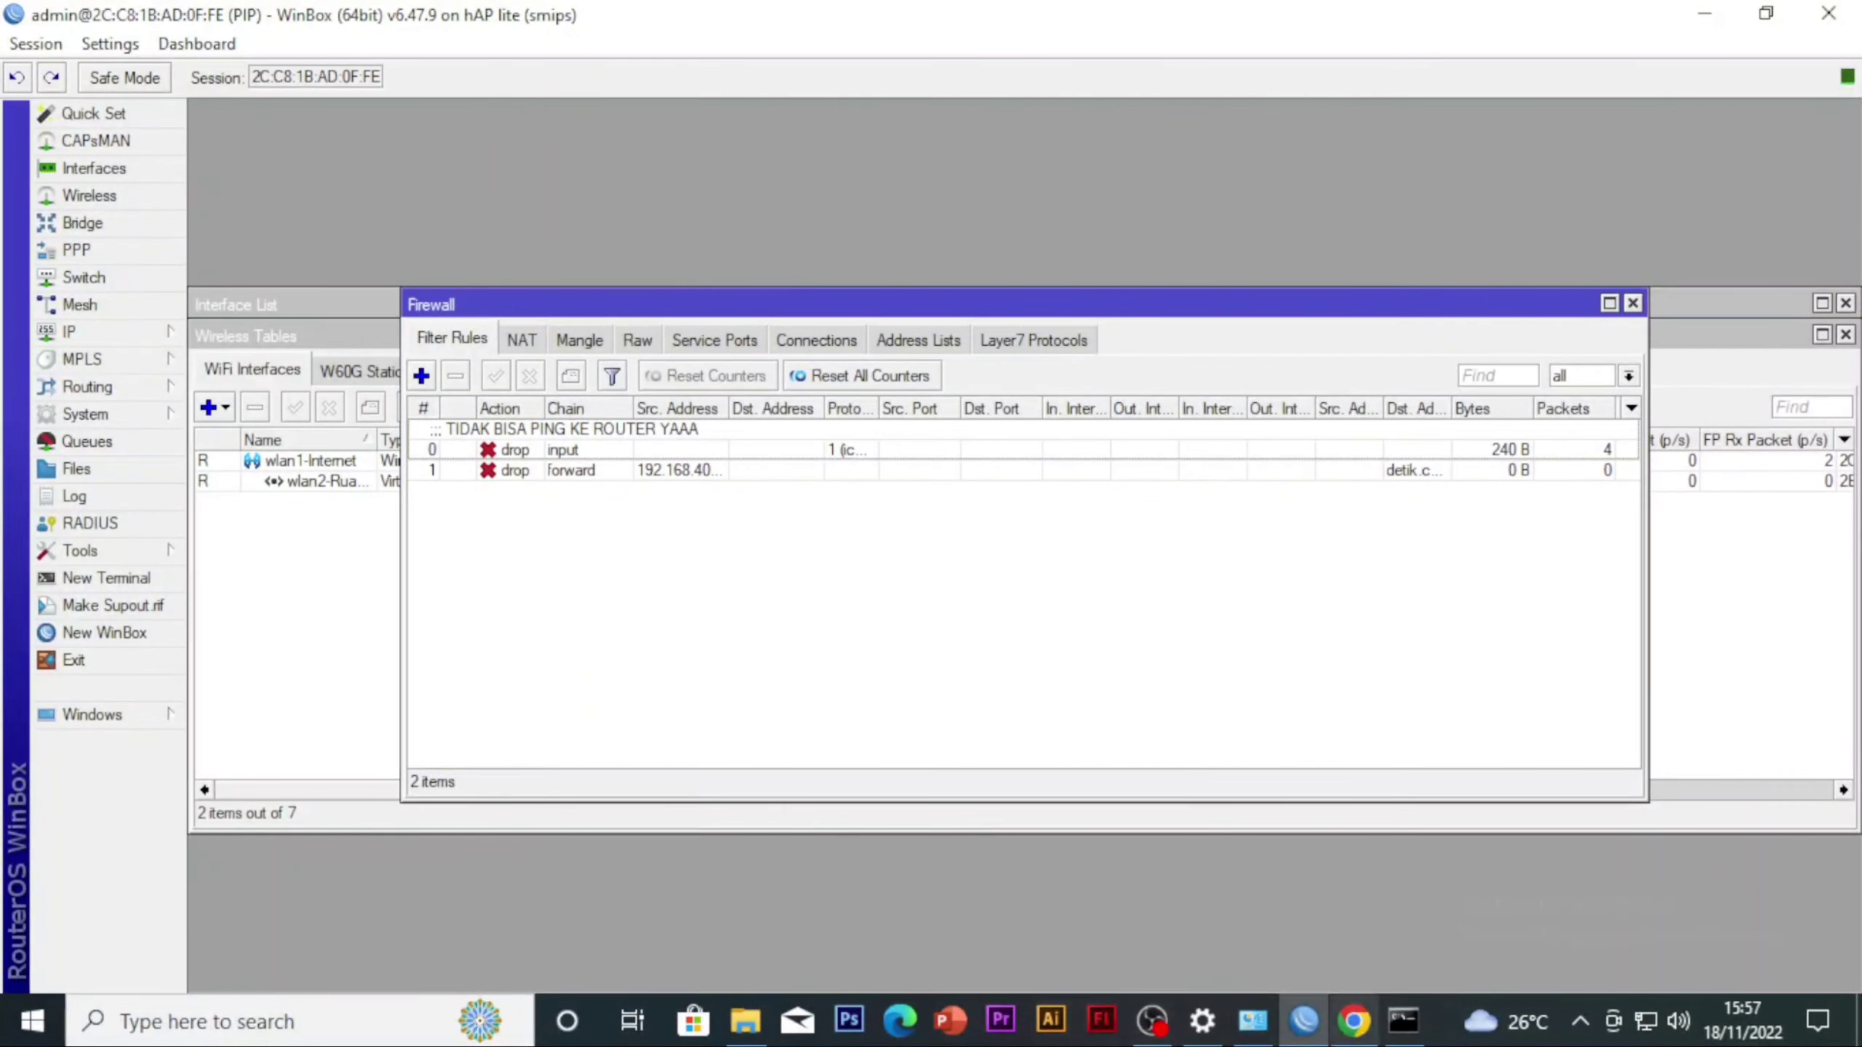
pyautogui.click(1356, 1036)
pyautogui.click(693, 29)
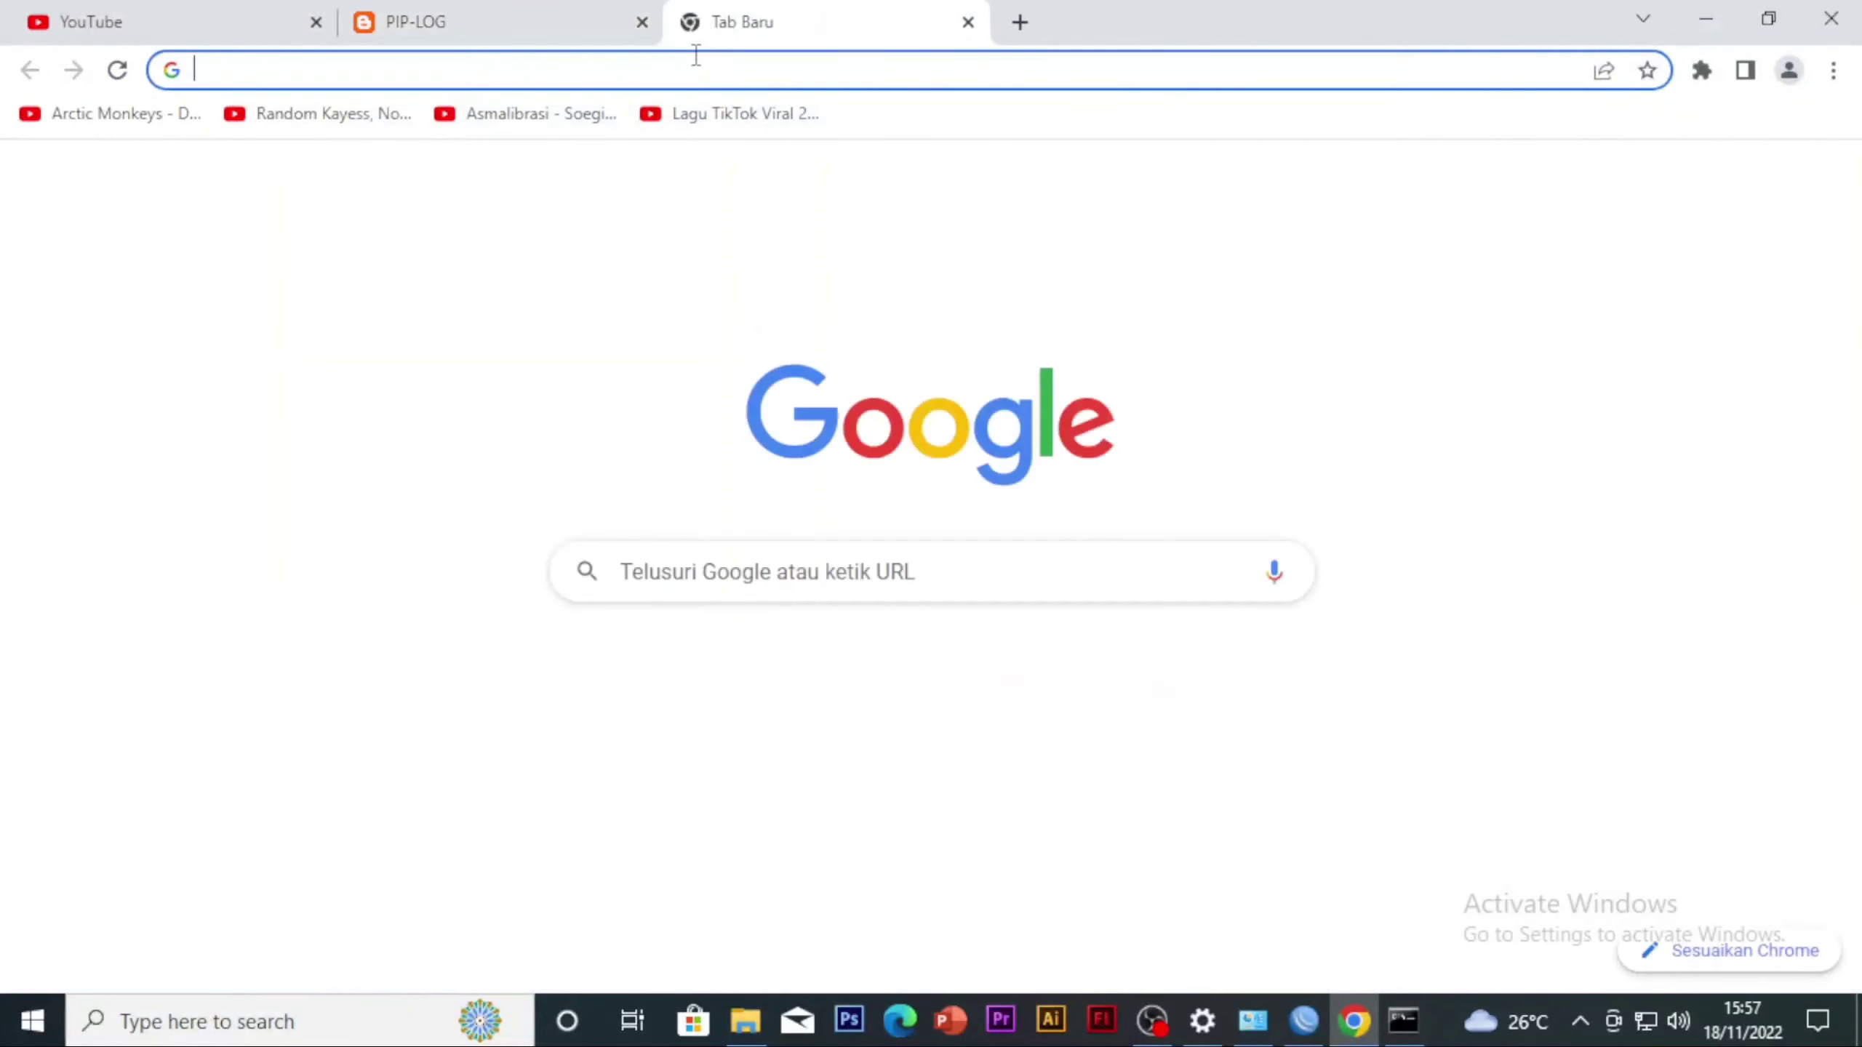
pyautogui.write('detik')
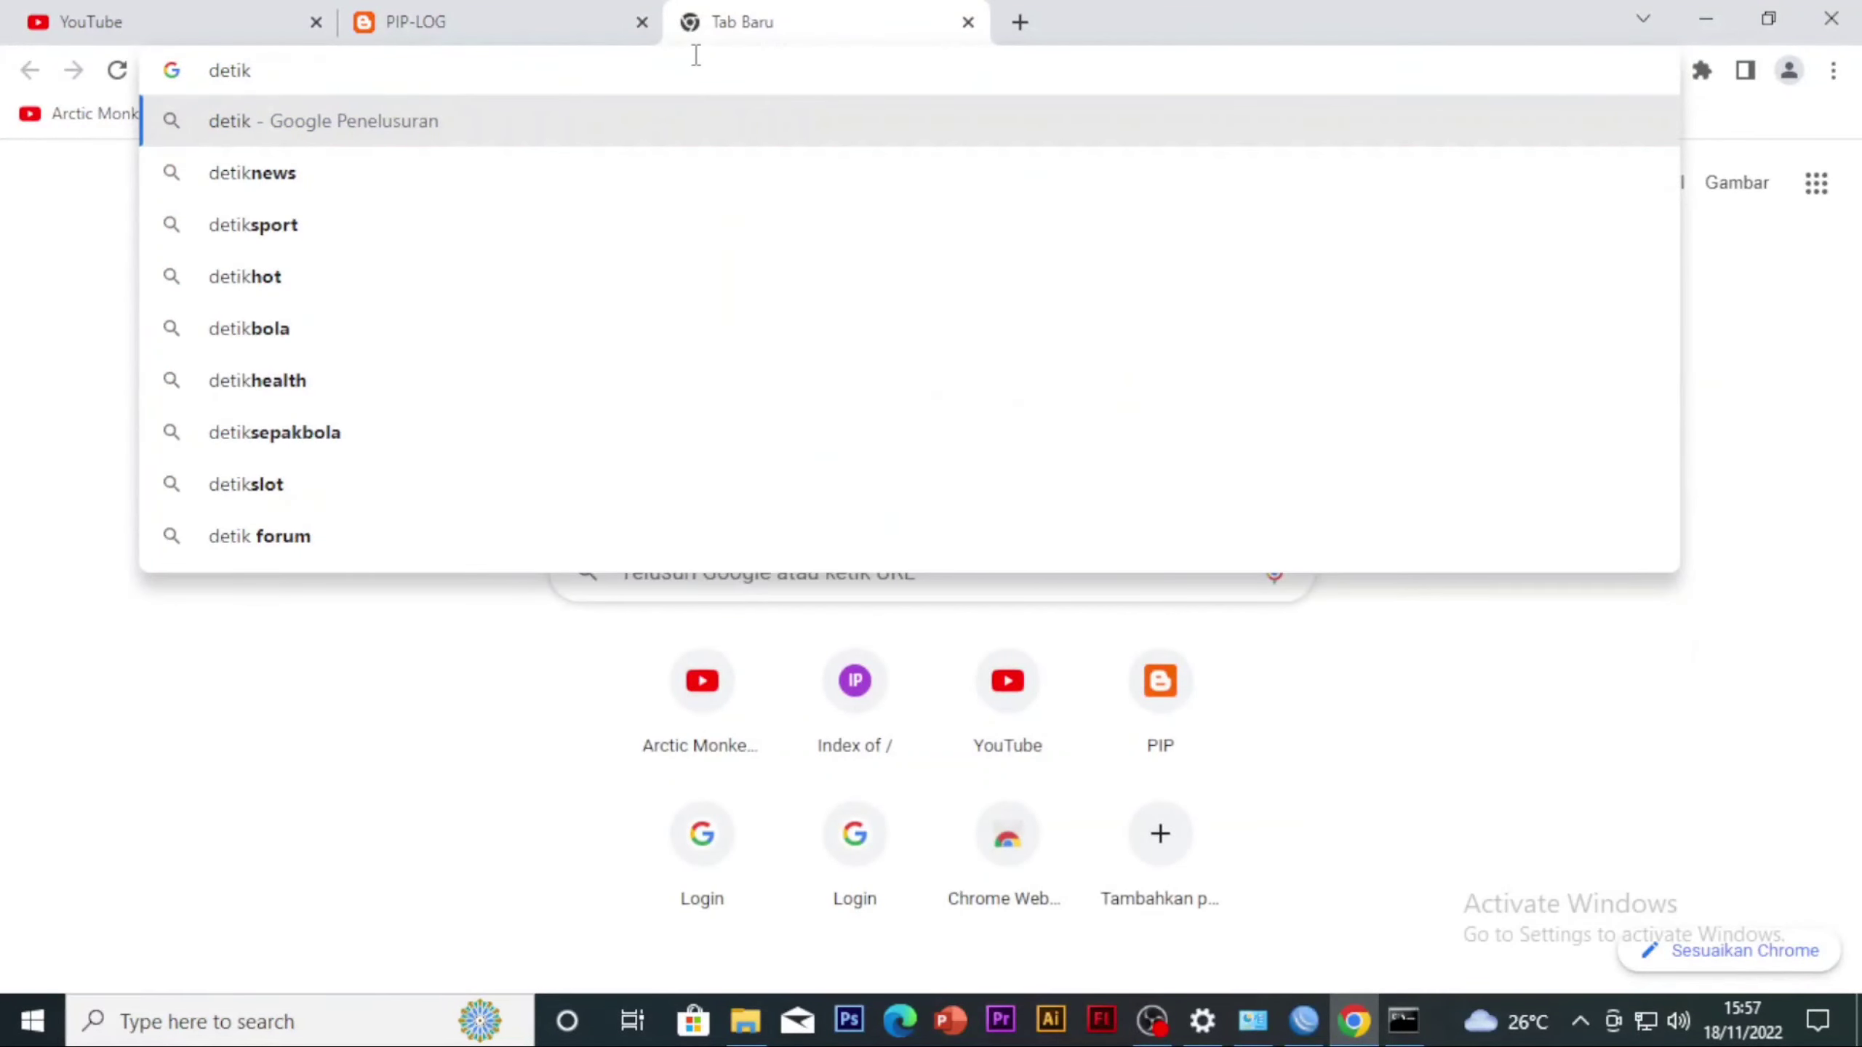
pyautogui.write('.com')
pyautogui.press('Return')
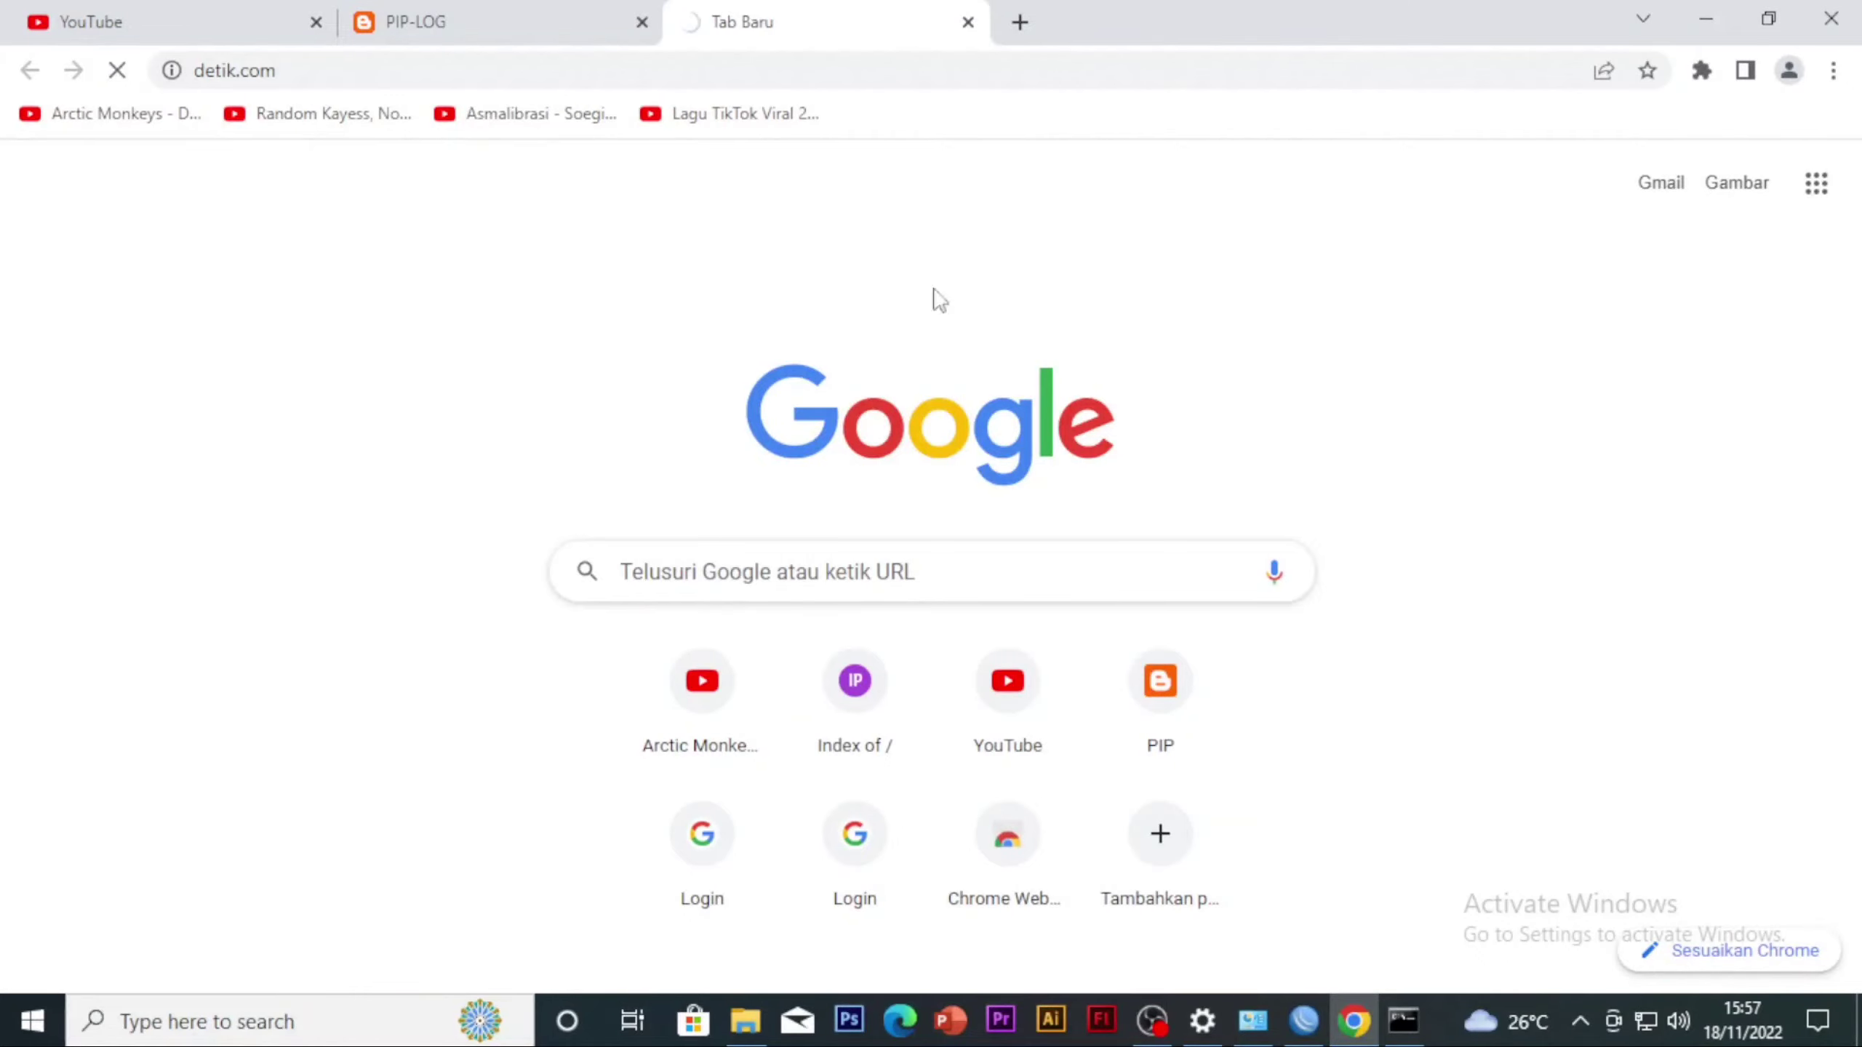
pyautogui.click(1706, 18)
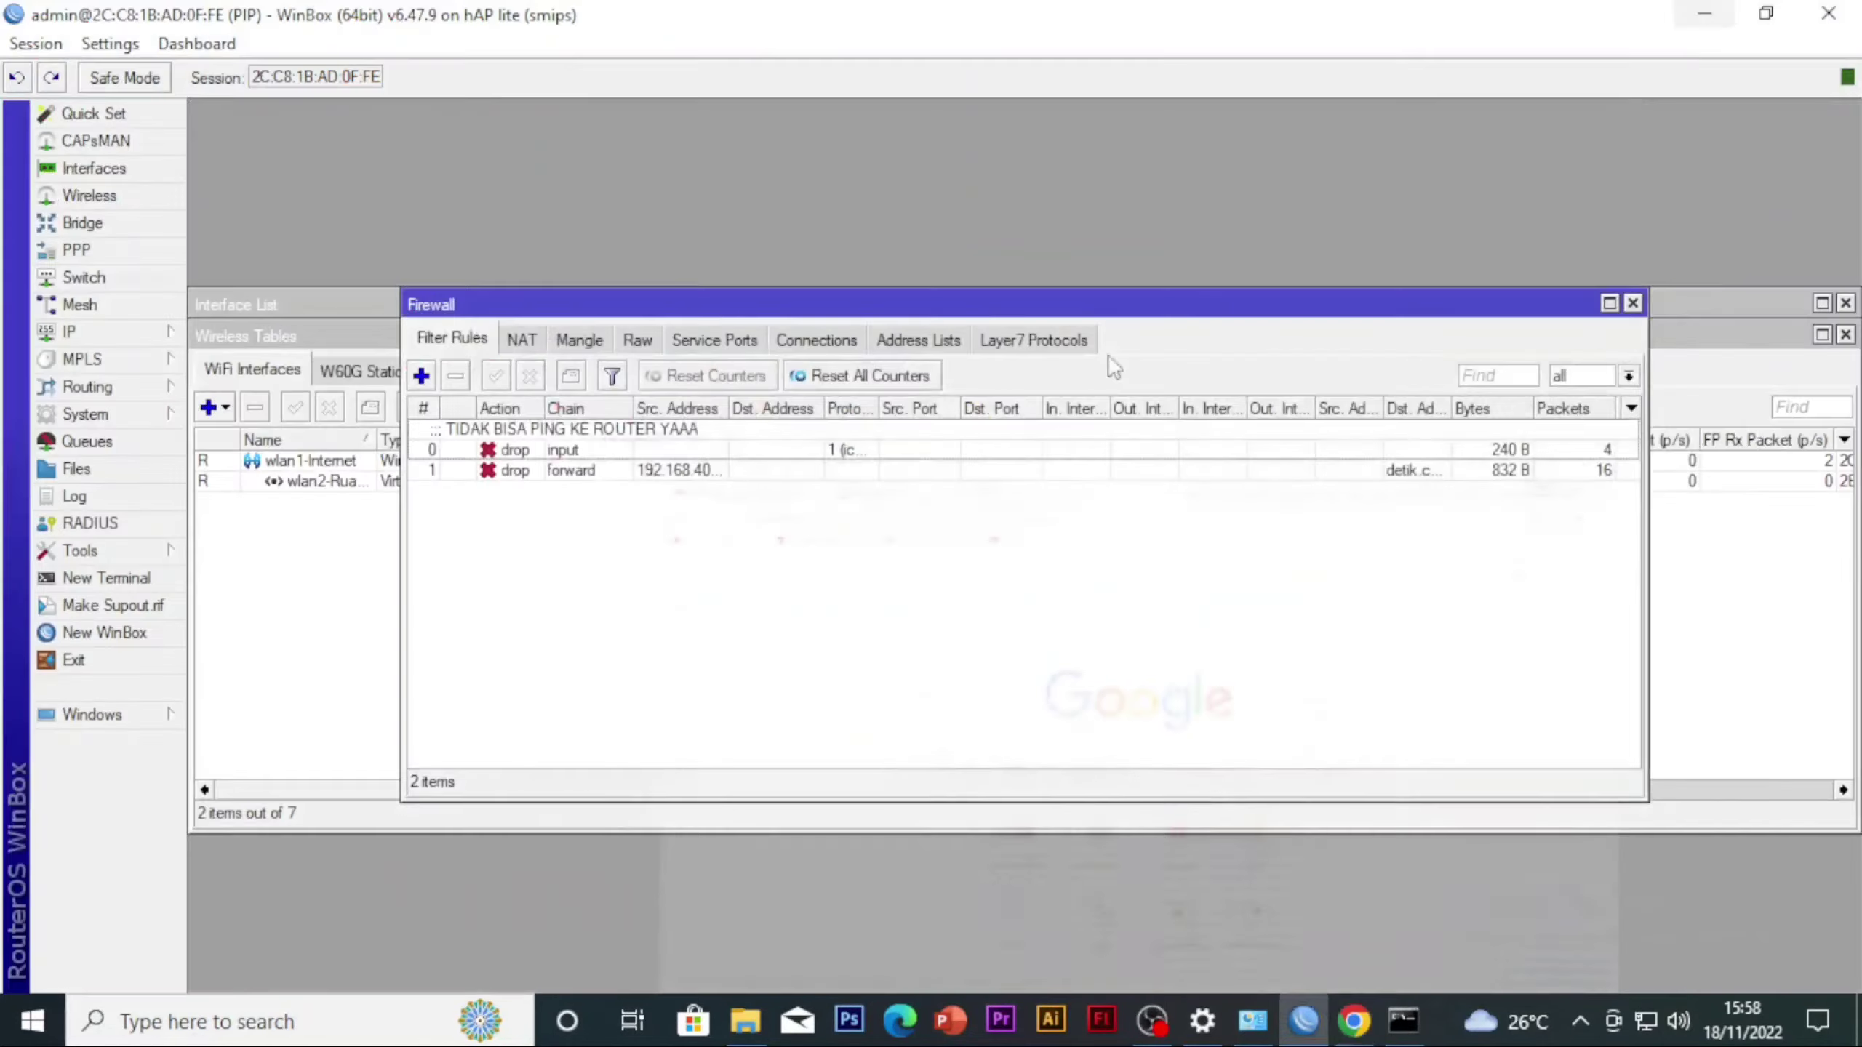
# Open a Command Prompt from the Run dialog and ping detik.com
pyautogui.press('super+r')
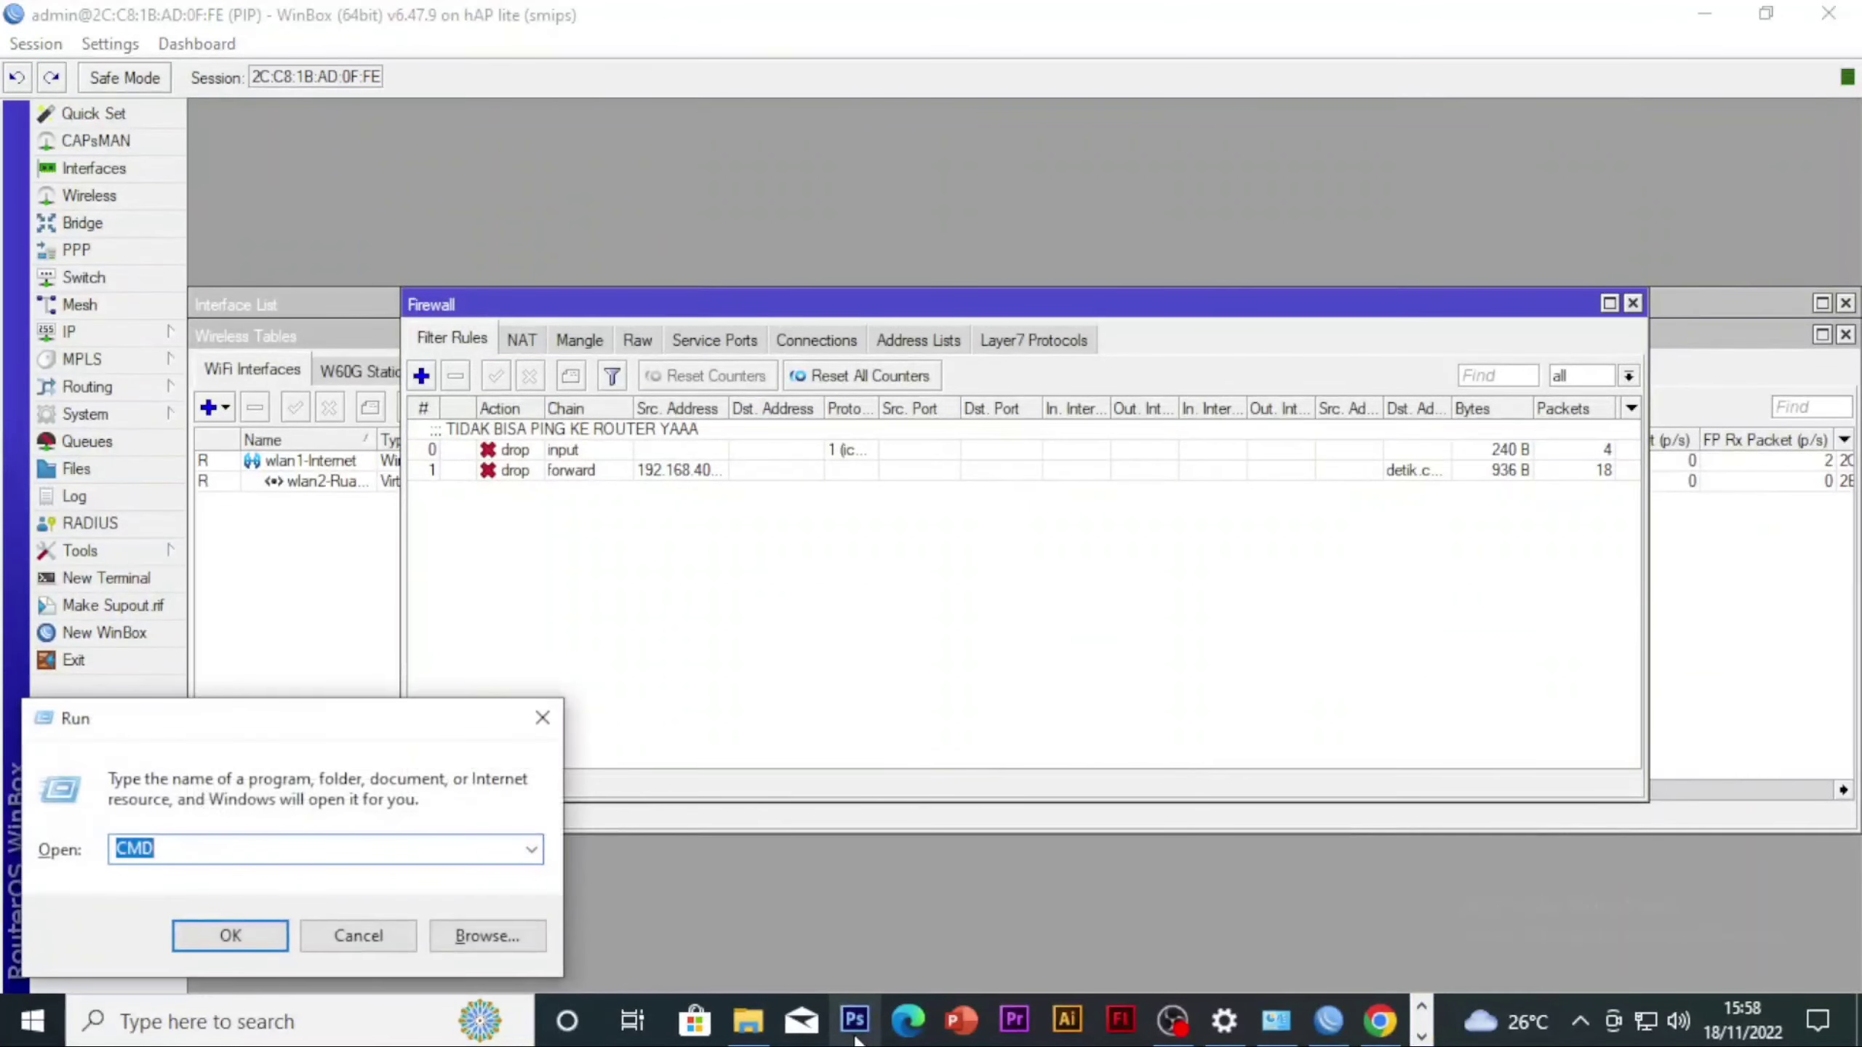
pyautogui.press('Return')
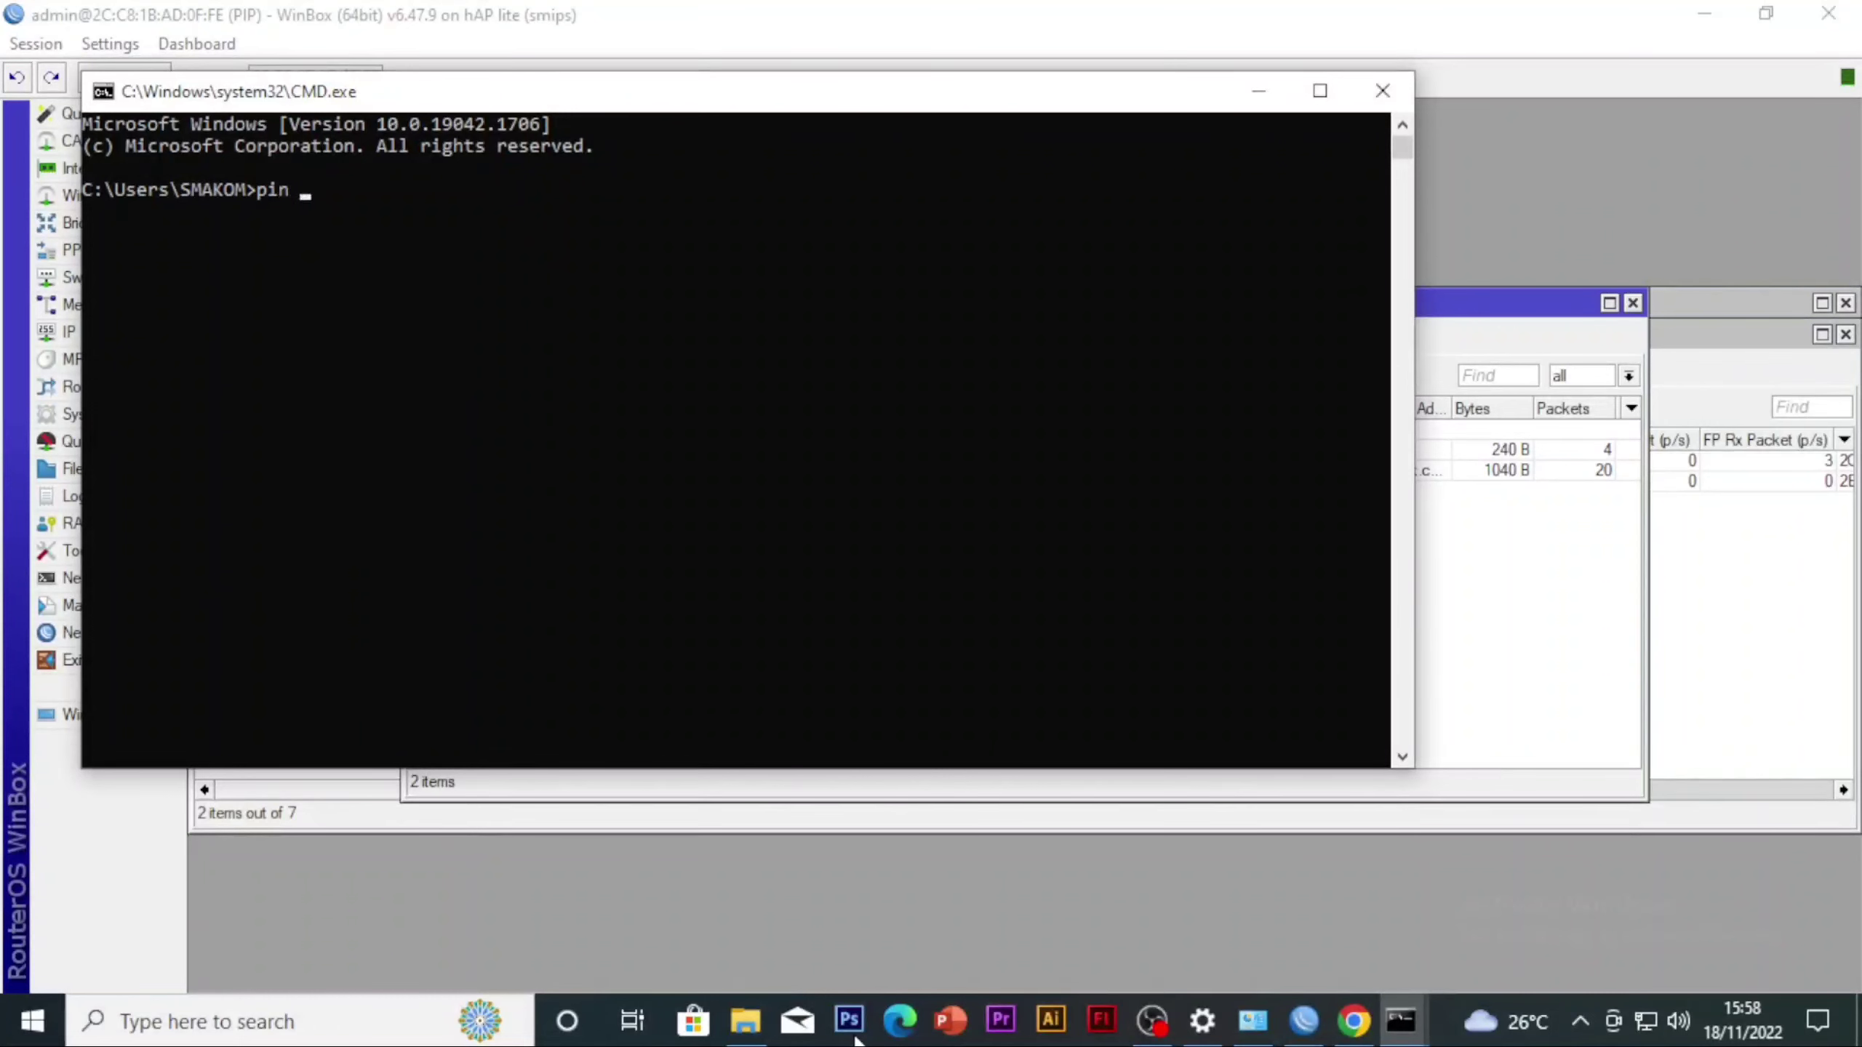
pyautogui.press('BackSpace')
pyautogui.press('BackSpace')
pyautogui.write('g detik.com')
pyautogui.press('Return')
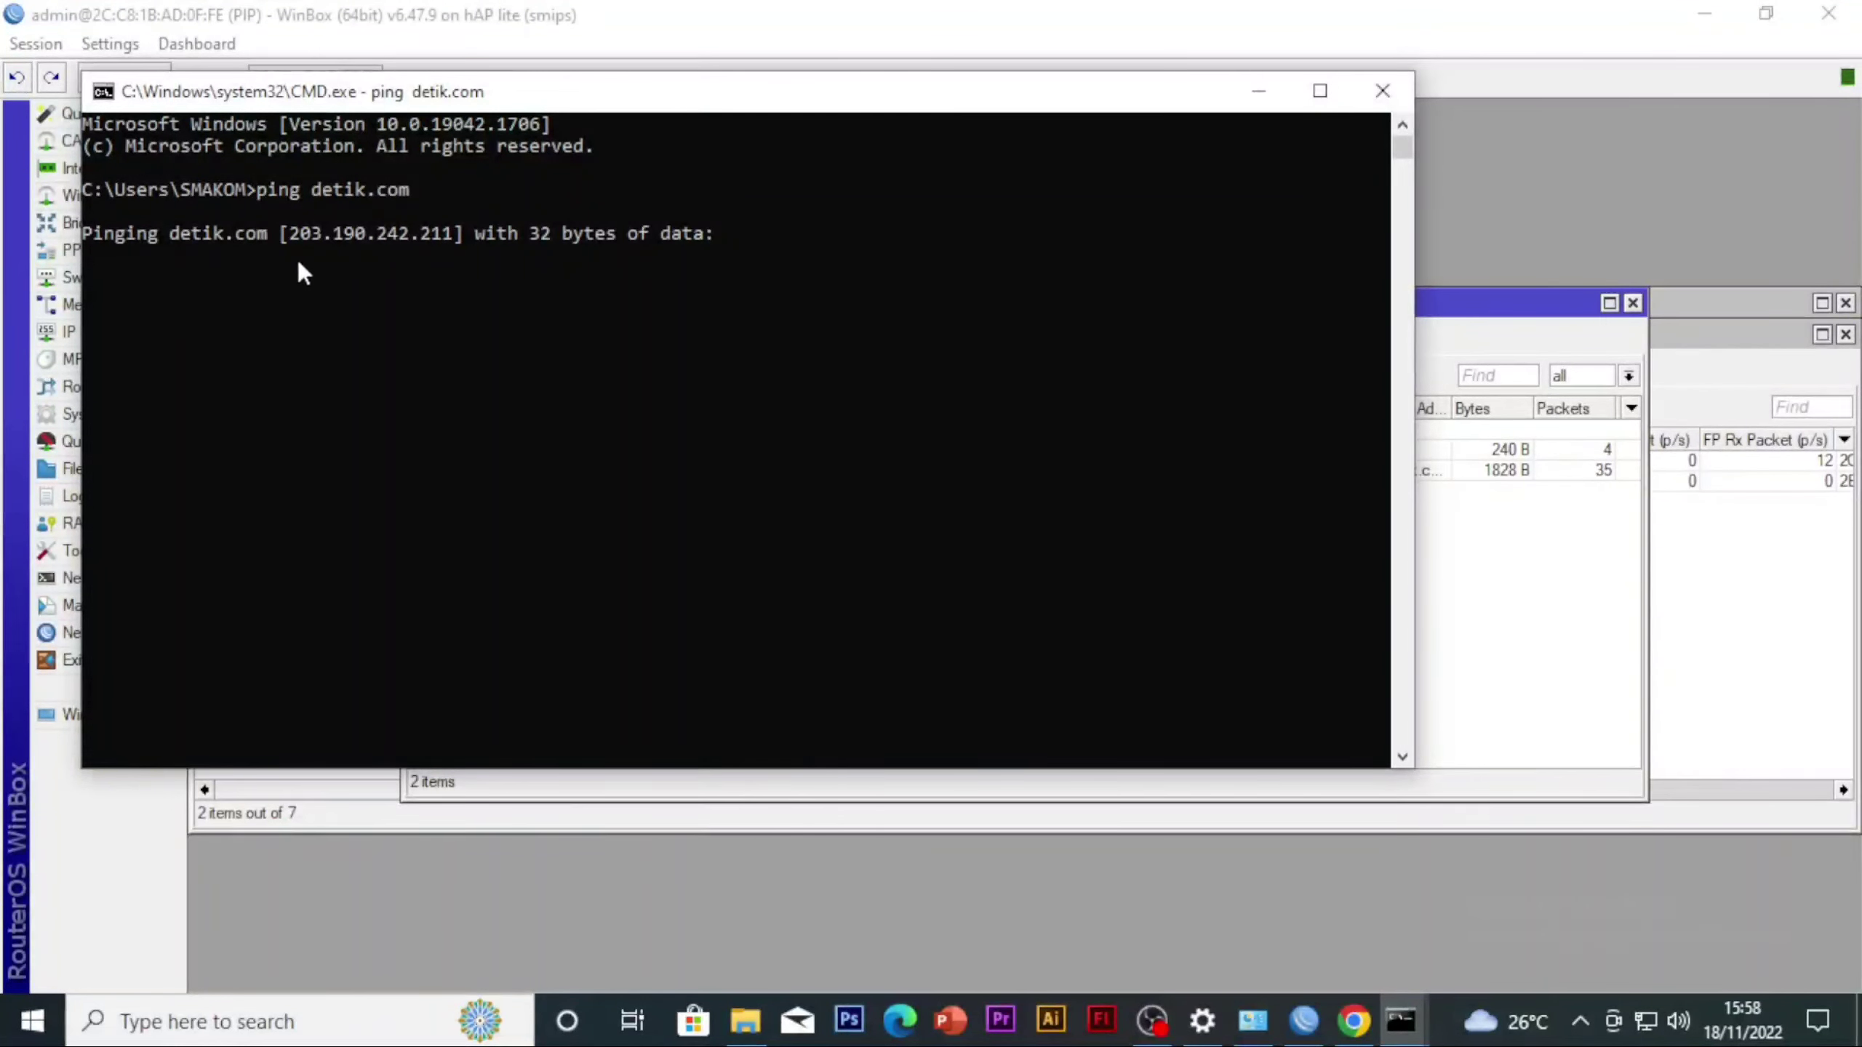
# Stop the running ping to detik.com and minimise the Command Prompt
pyautogui.moveTo(299, 255); pyautogui.dragTo(343, 255)
pyautogui.moveTo(544, 213); pyautogui.dragTo(480, 244)
pyautogui.moveTo(324, 235); pyautogui.dragTo(536, 320)
pyautogui.moveTo(144, 321); pyautogui.dragTo(72, 307)
pyautogui.click(185, 339)
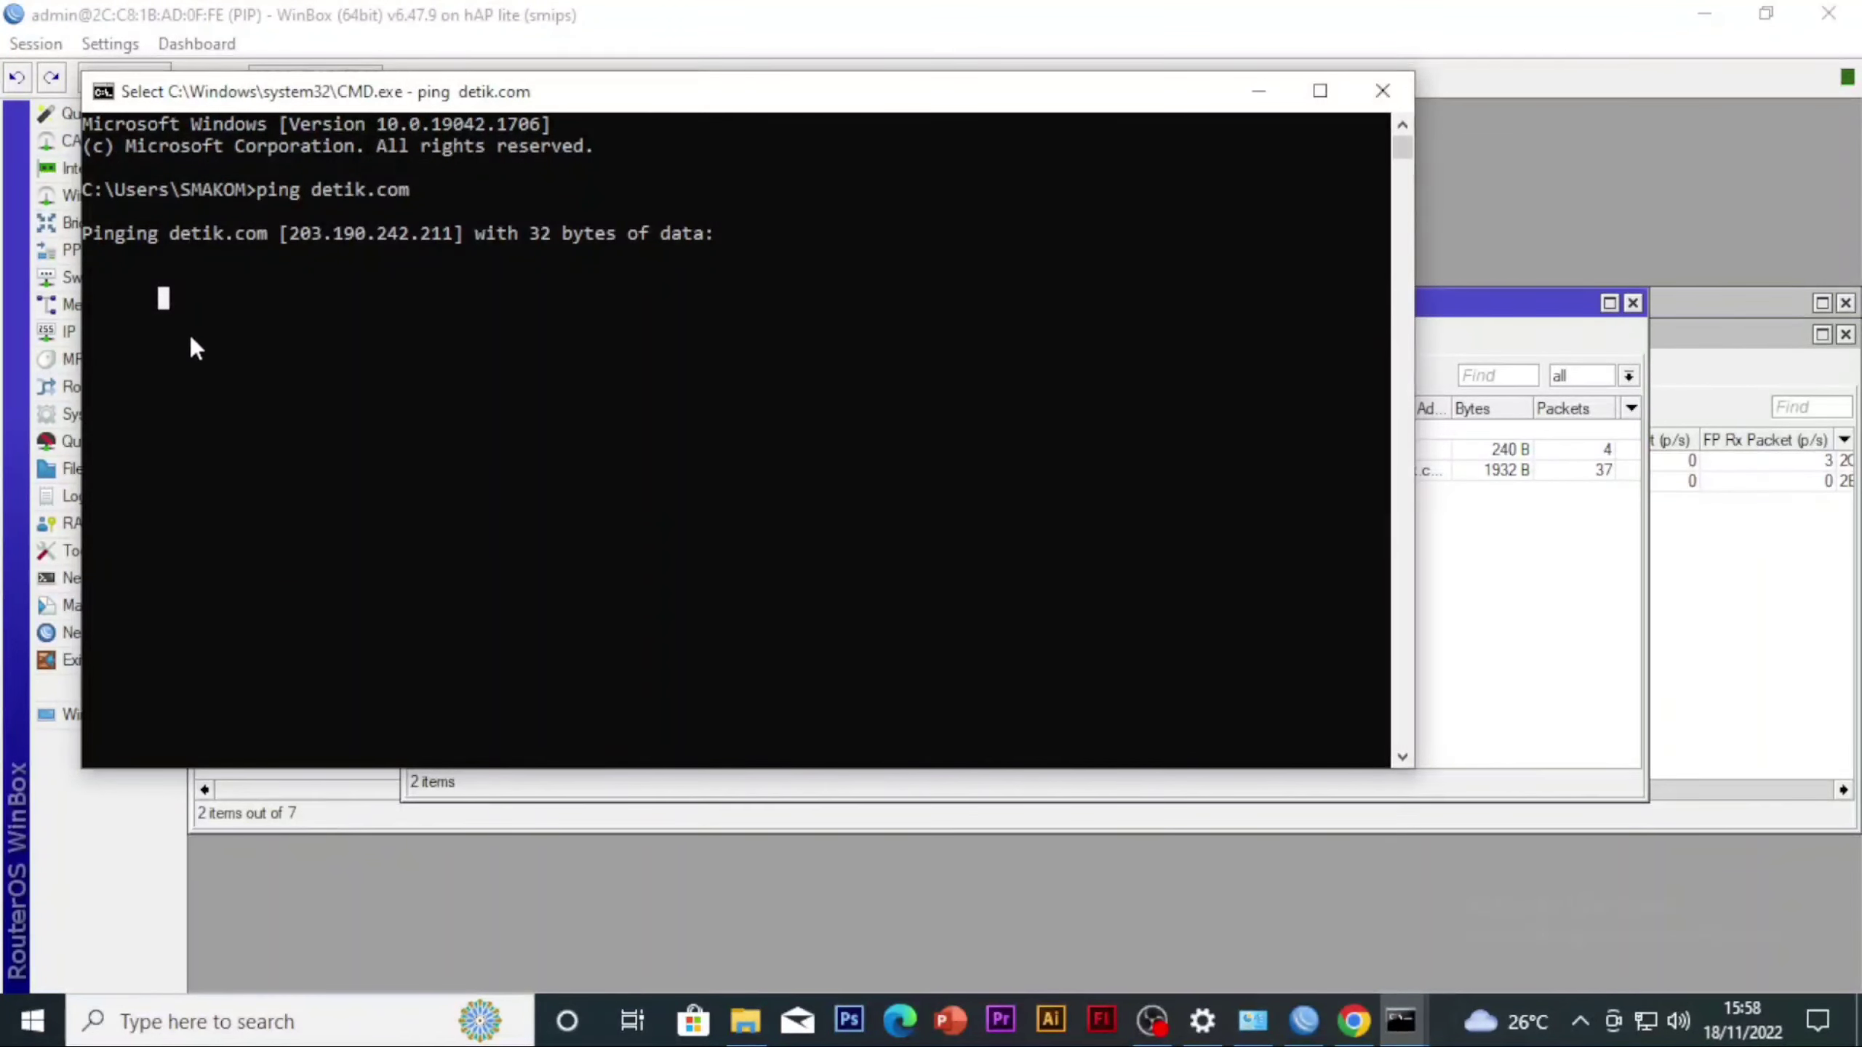
pyautogui.hotkey('ctrl', 'c')
pyautogui.hotkey('ctrl', 'c')
pyautogui.write('c')
pyautogui.hotkey('ctrl', 'c')
pyautogui.hotkey('ctrl', 'c')
pyautogui.hotkey('ctrl', 'c')
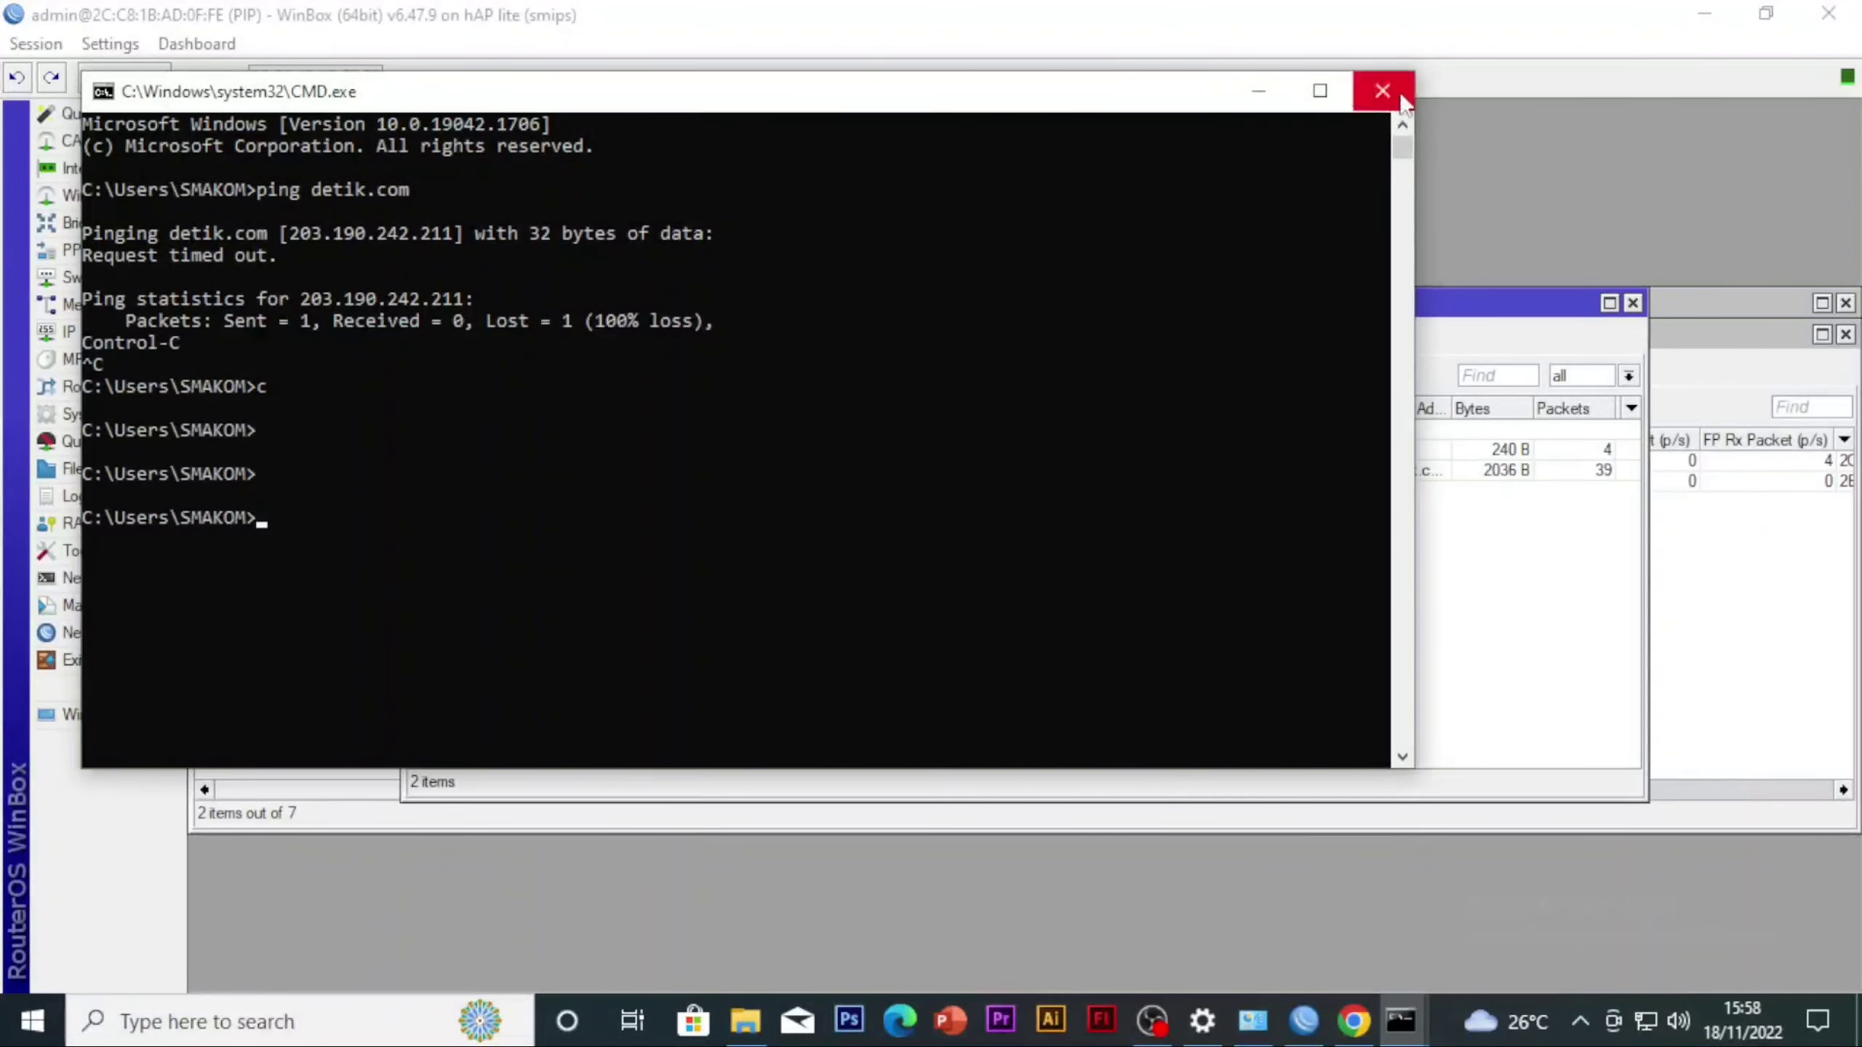
pyautogui.click(1259, 90)
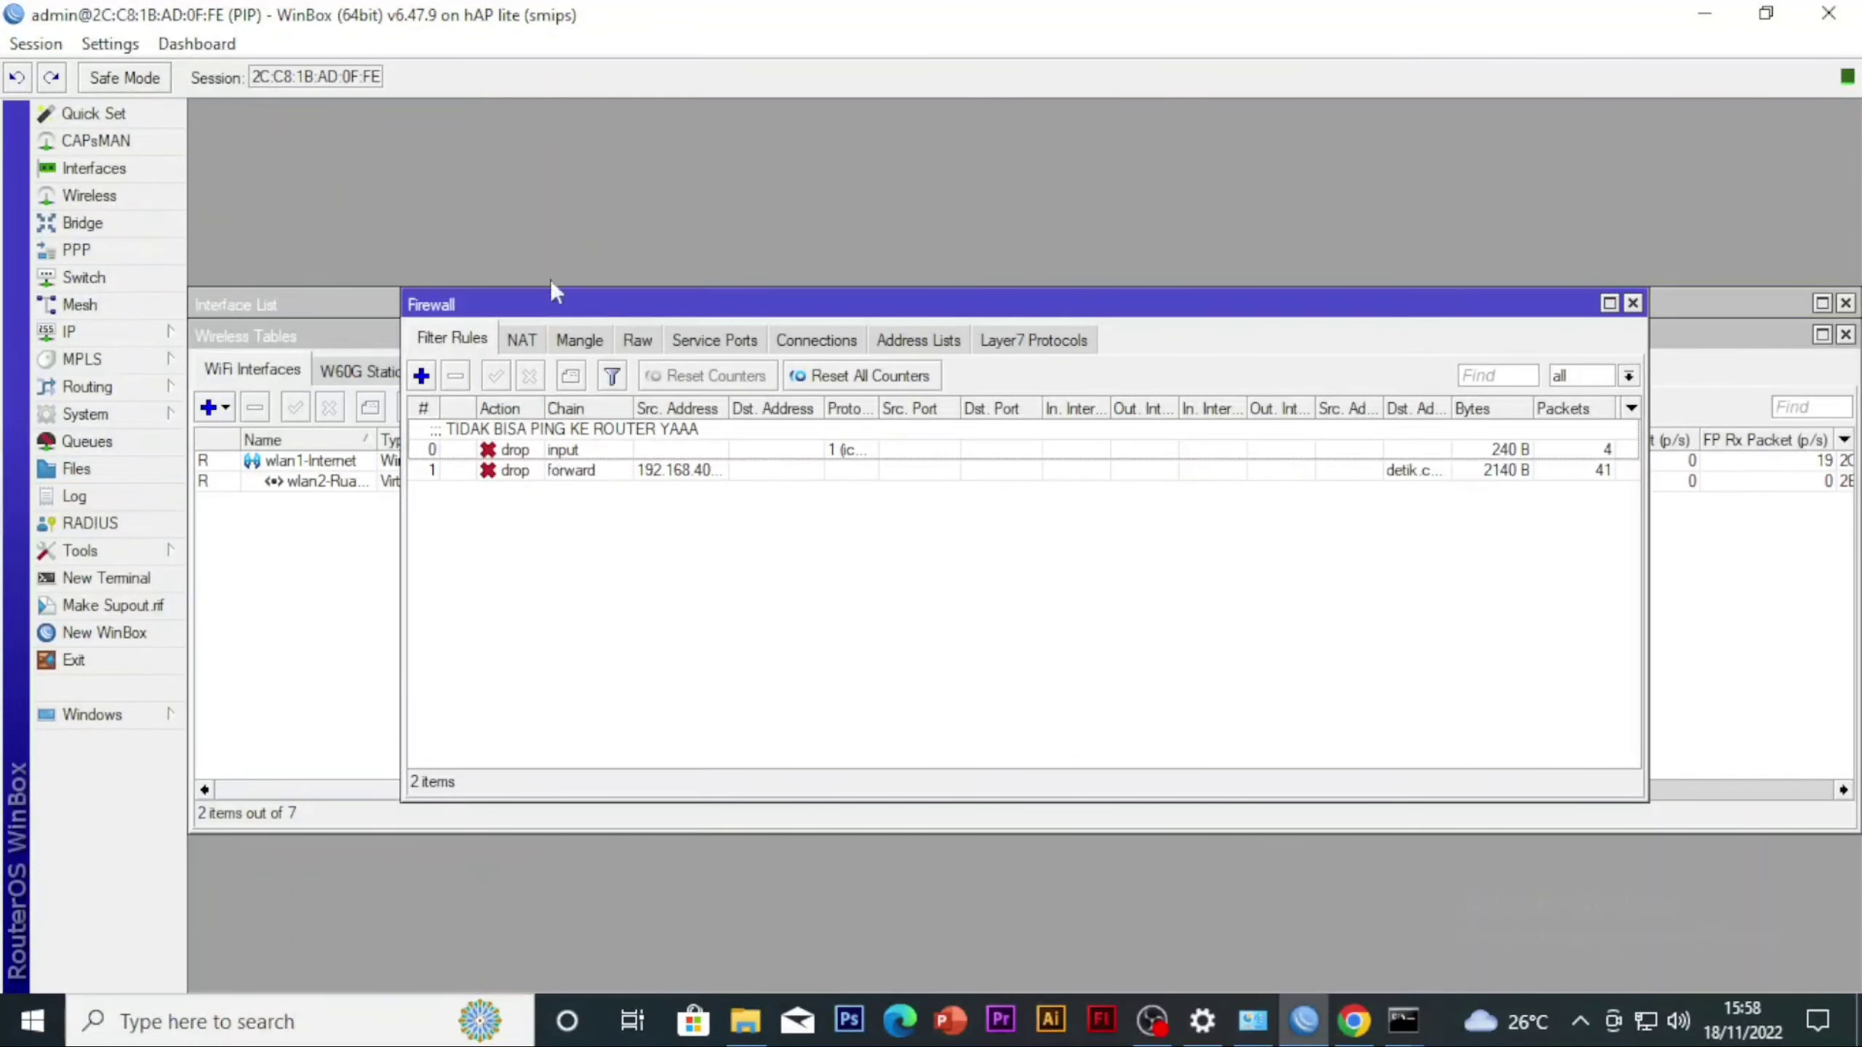
# Examine the detik.com entries in the firewall's address lists
pyautogui.click(104, 336)
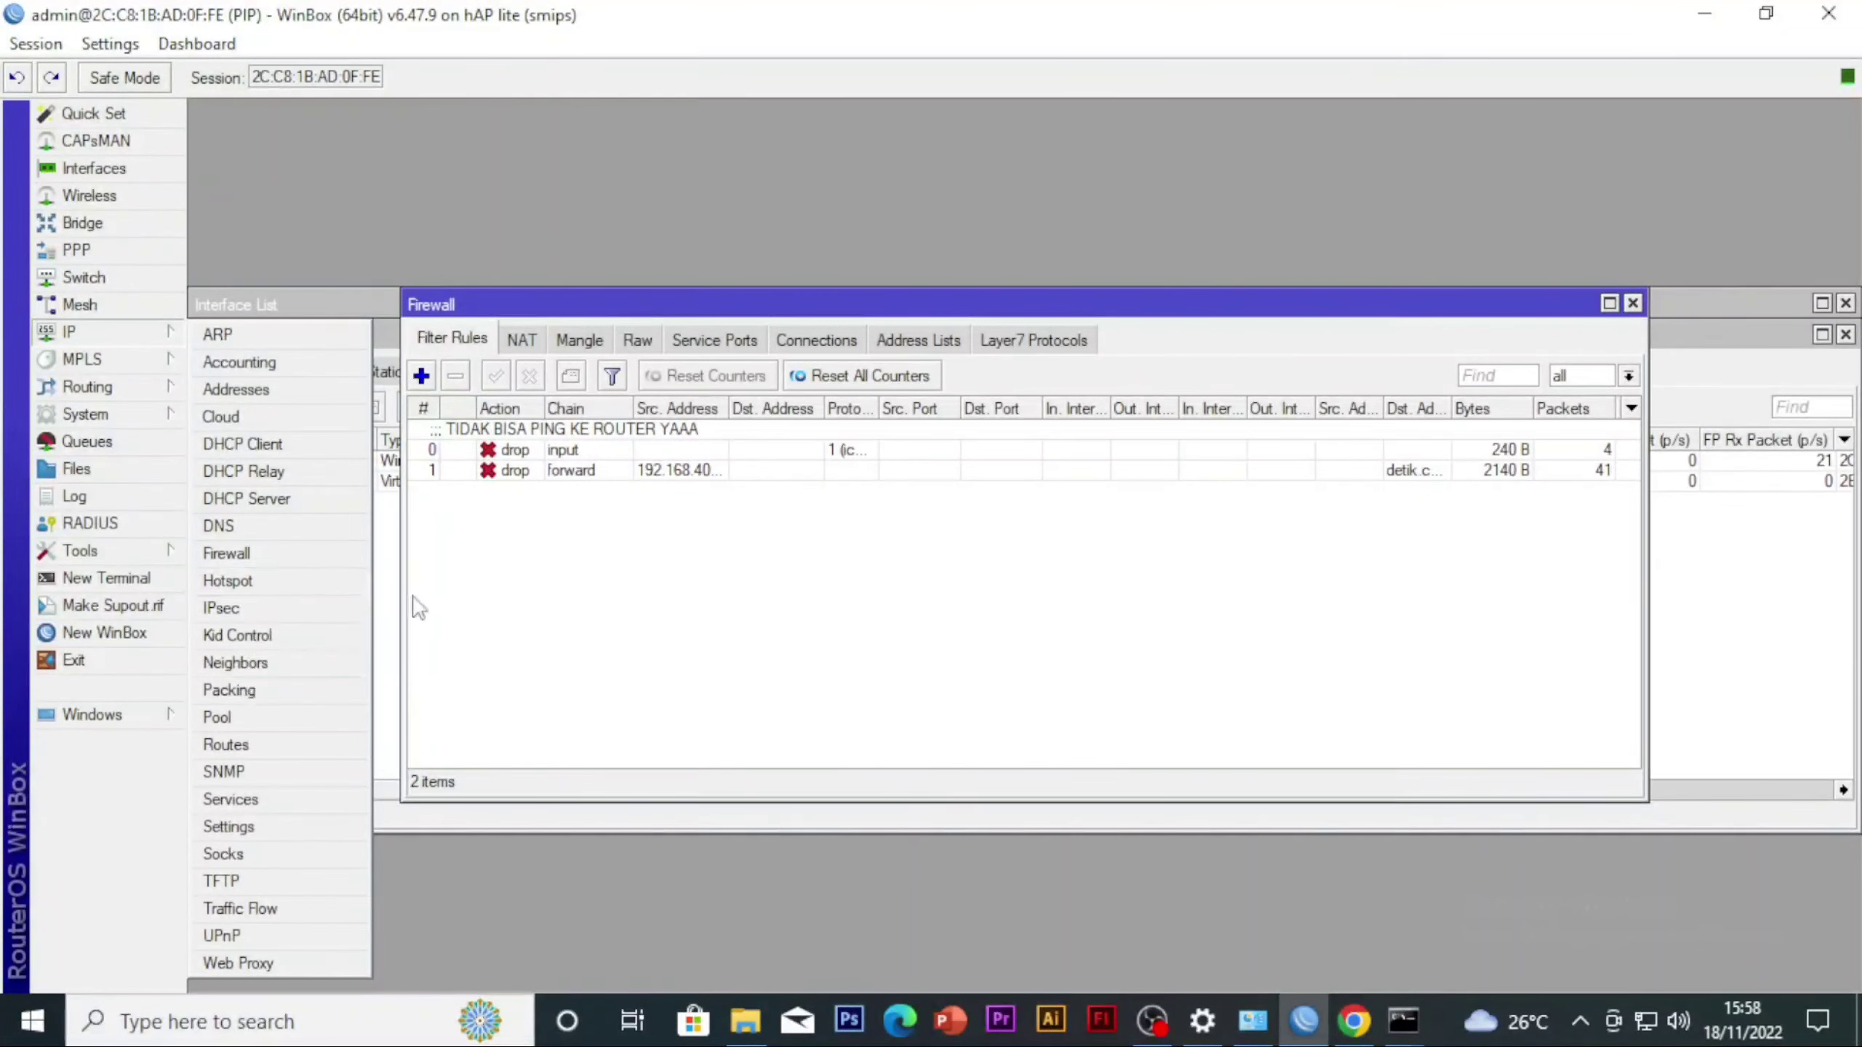
pyautogui.click(242, 556)
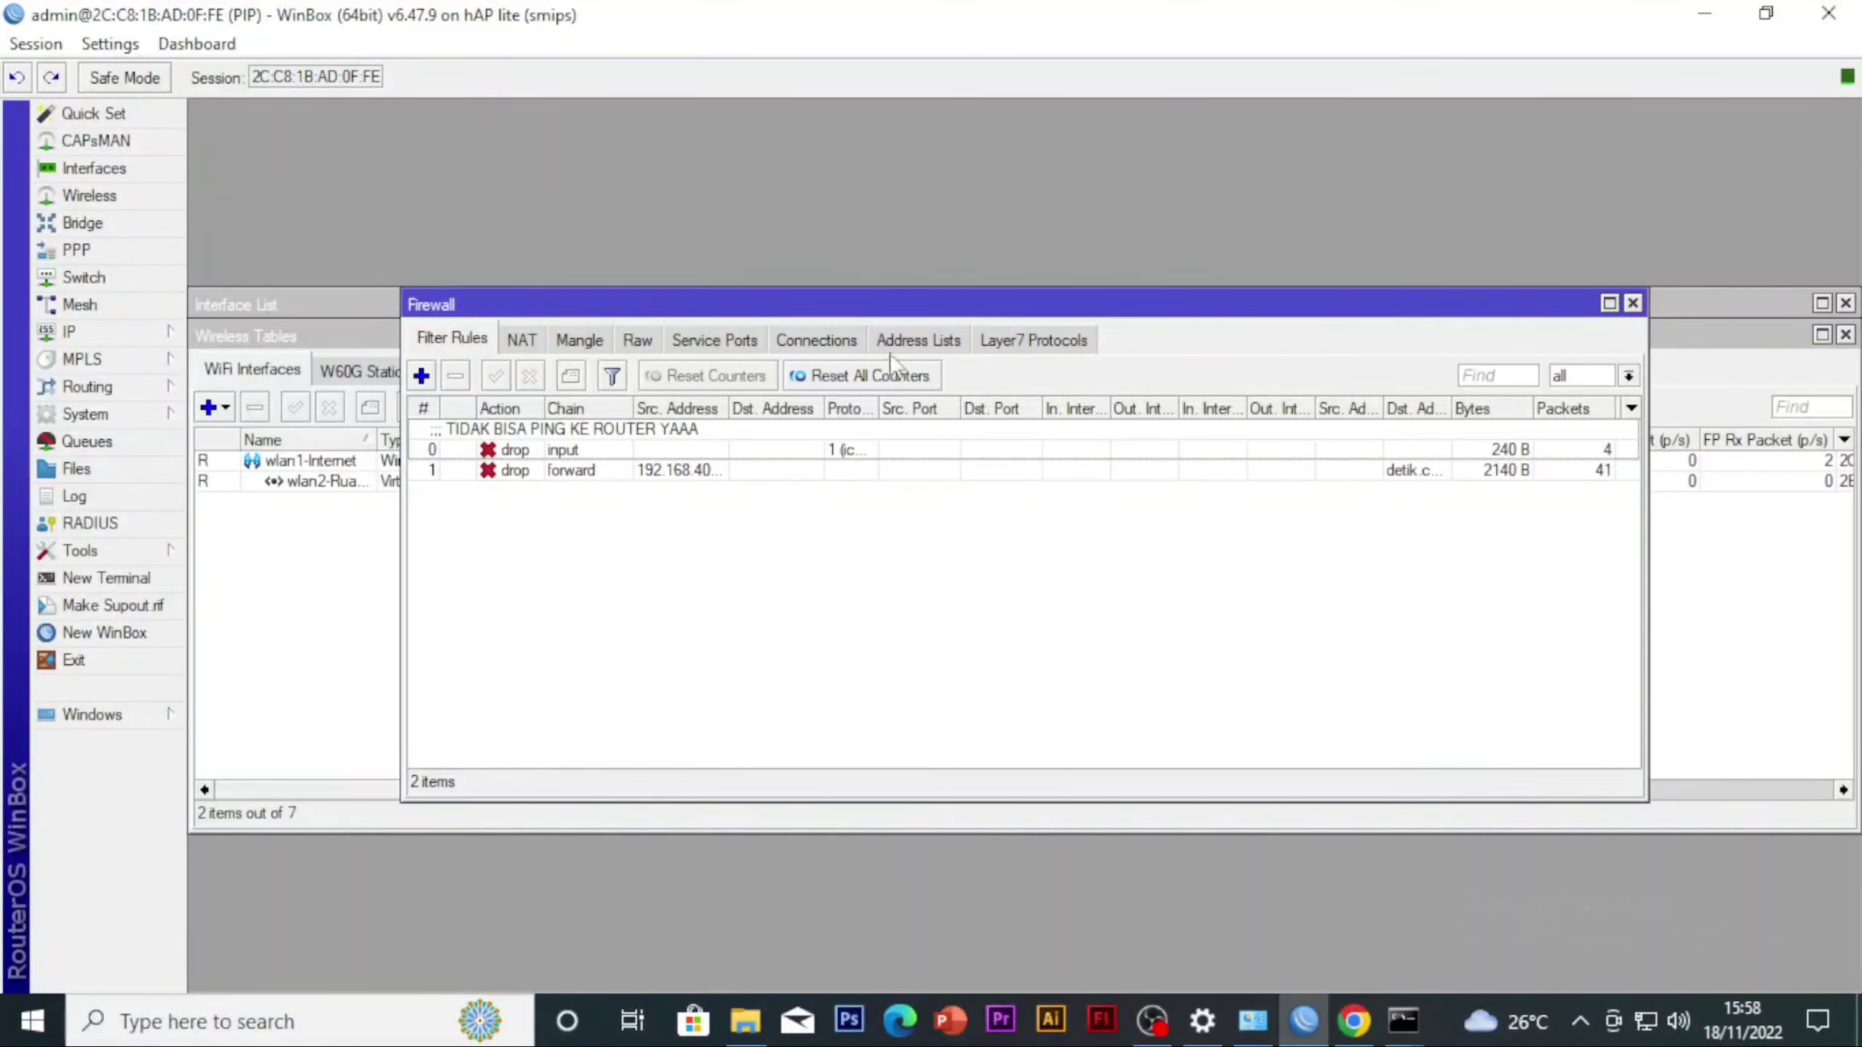
pyautogui.click(922, 342)
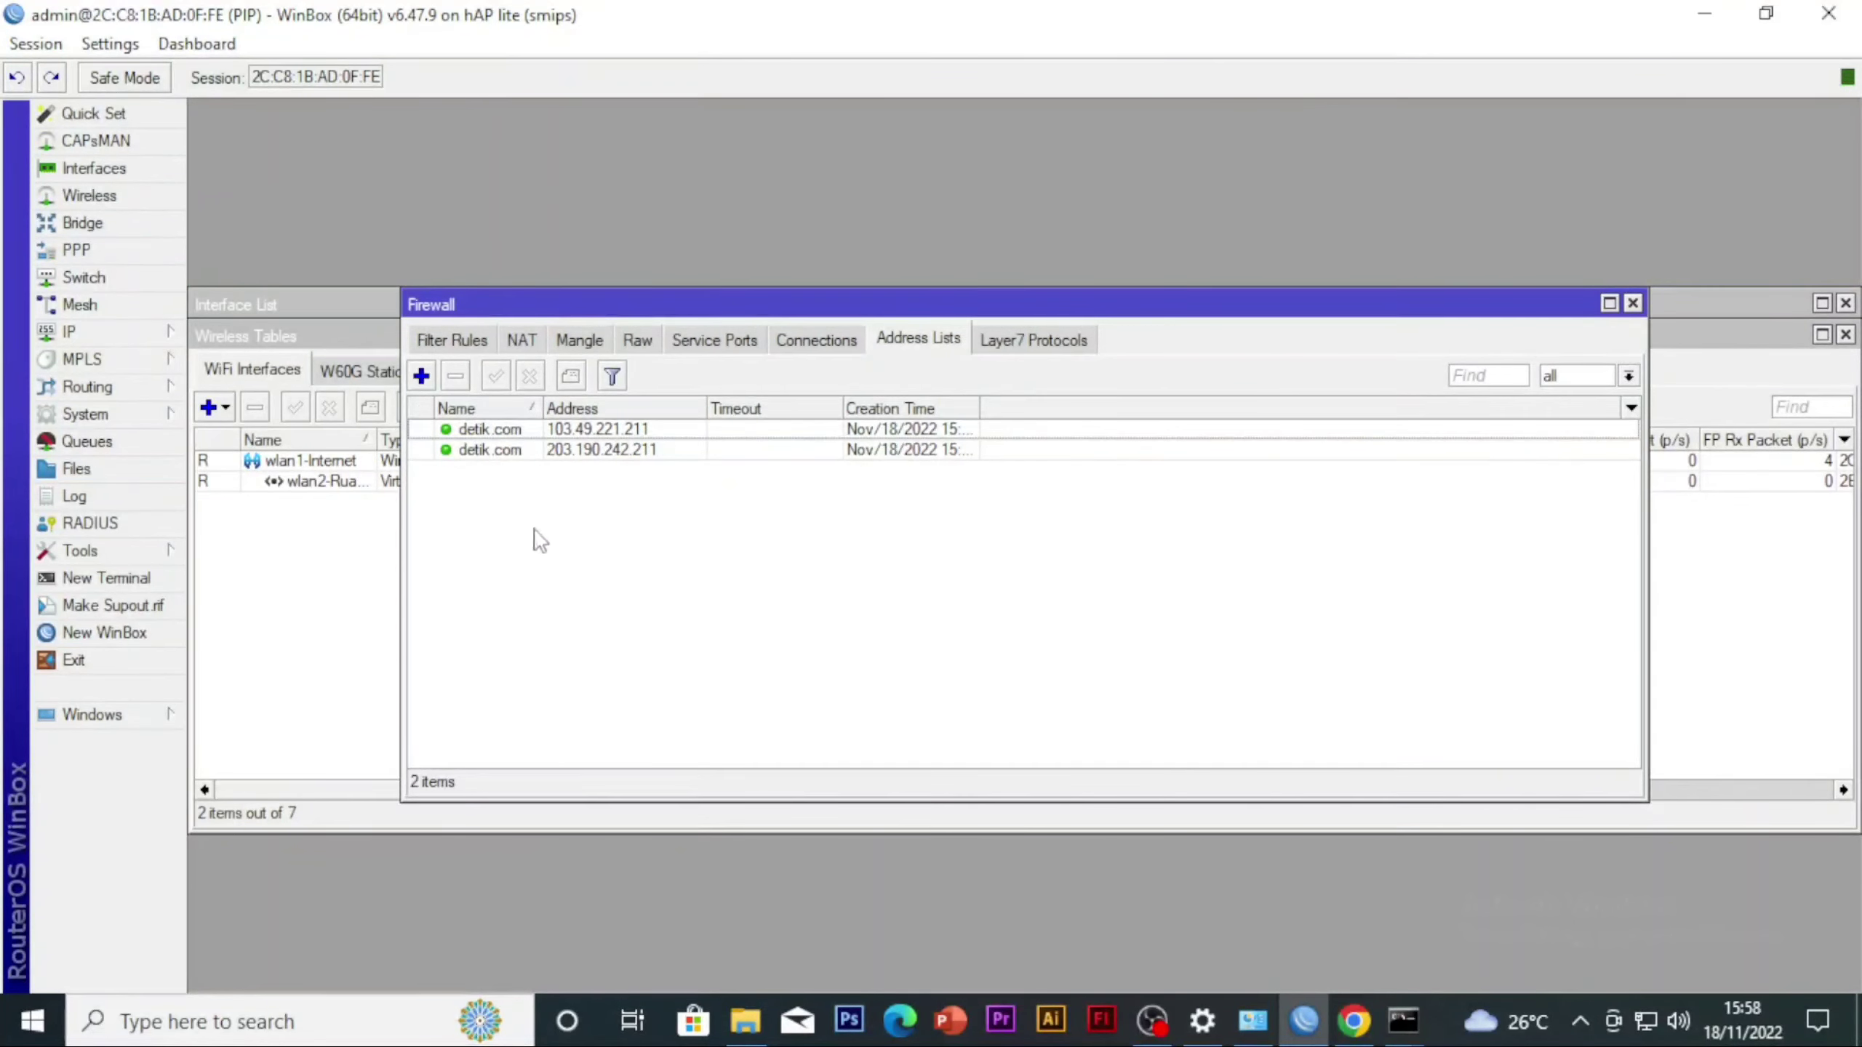
# Start a new firewall filter rule on the forward chain
pyautogui.click(432, 338)
pyautogui.click(423, 374)
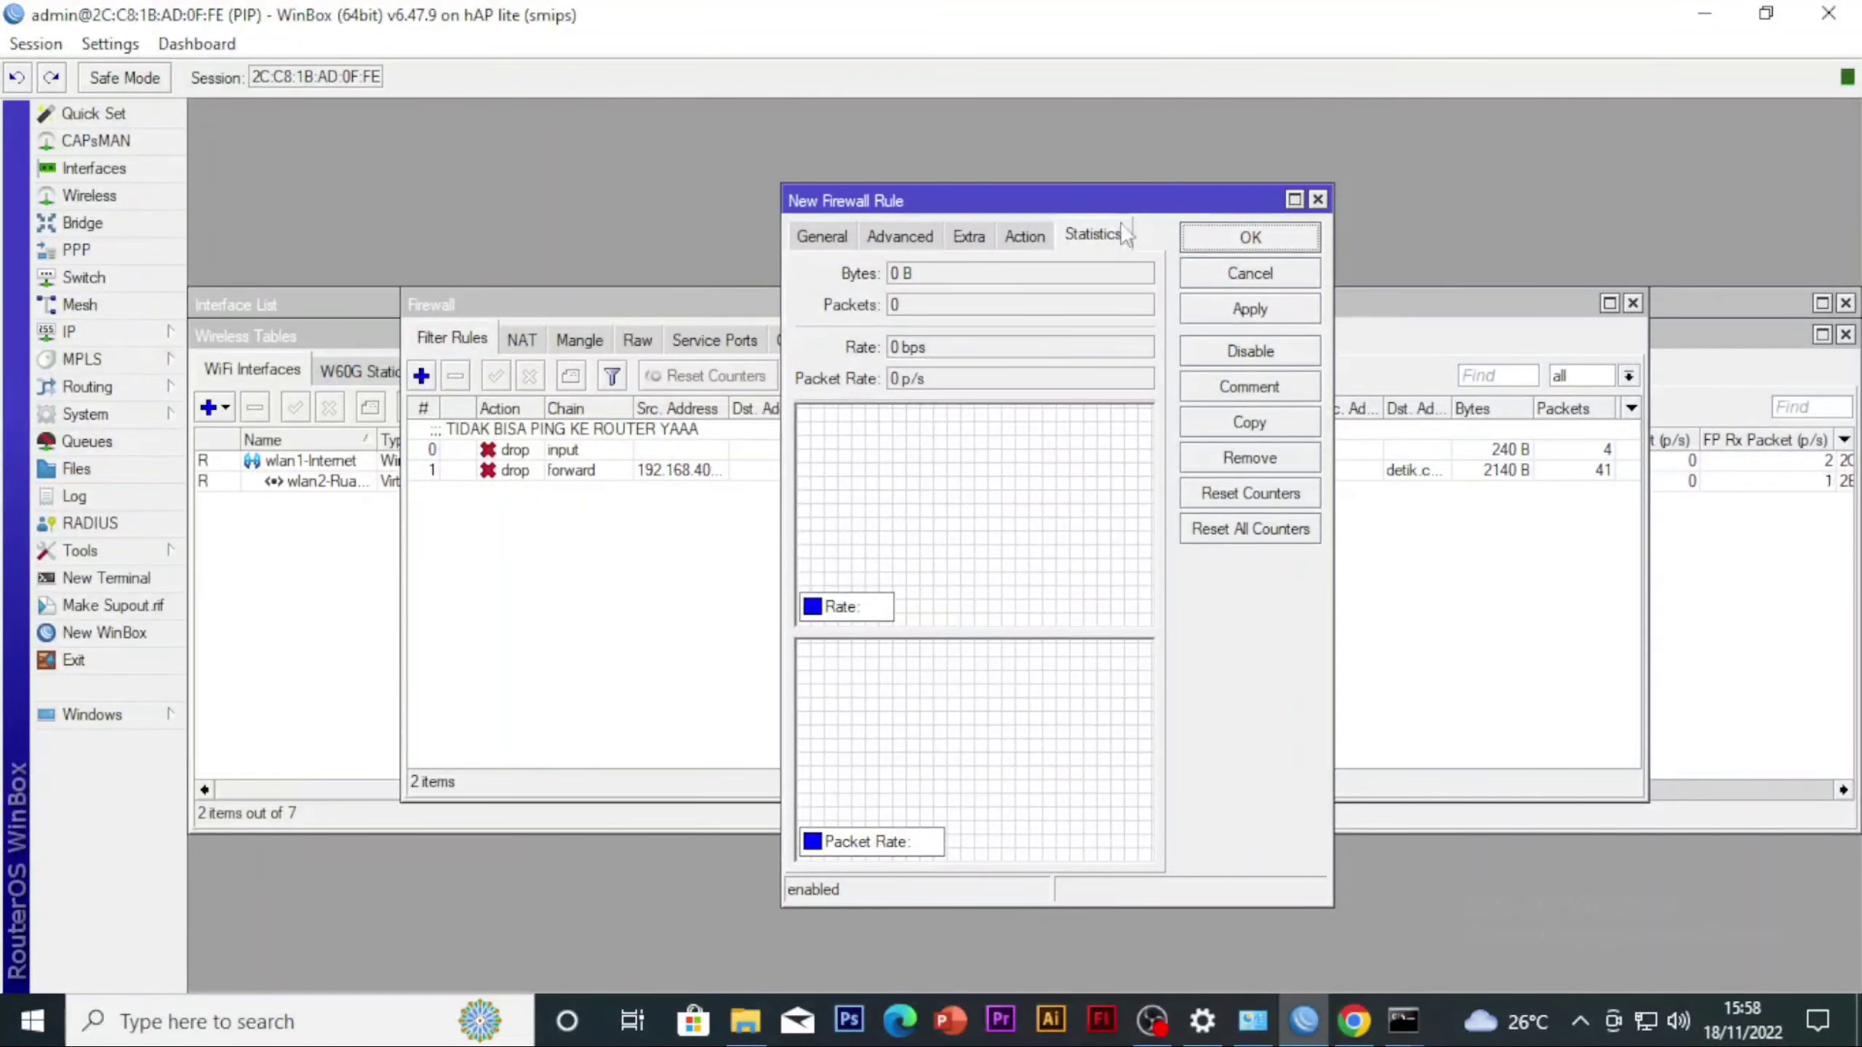
pyautogui.click(820, 250)
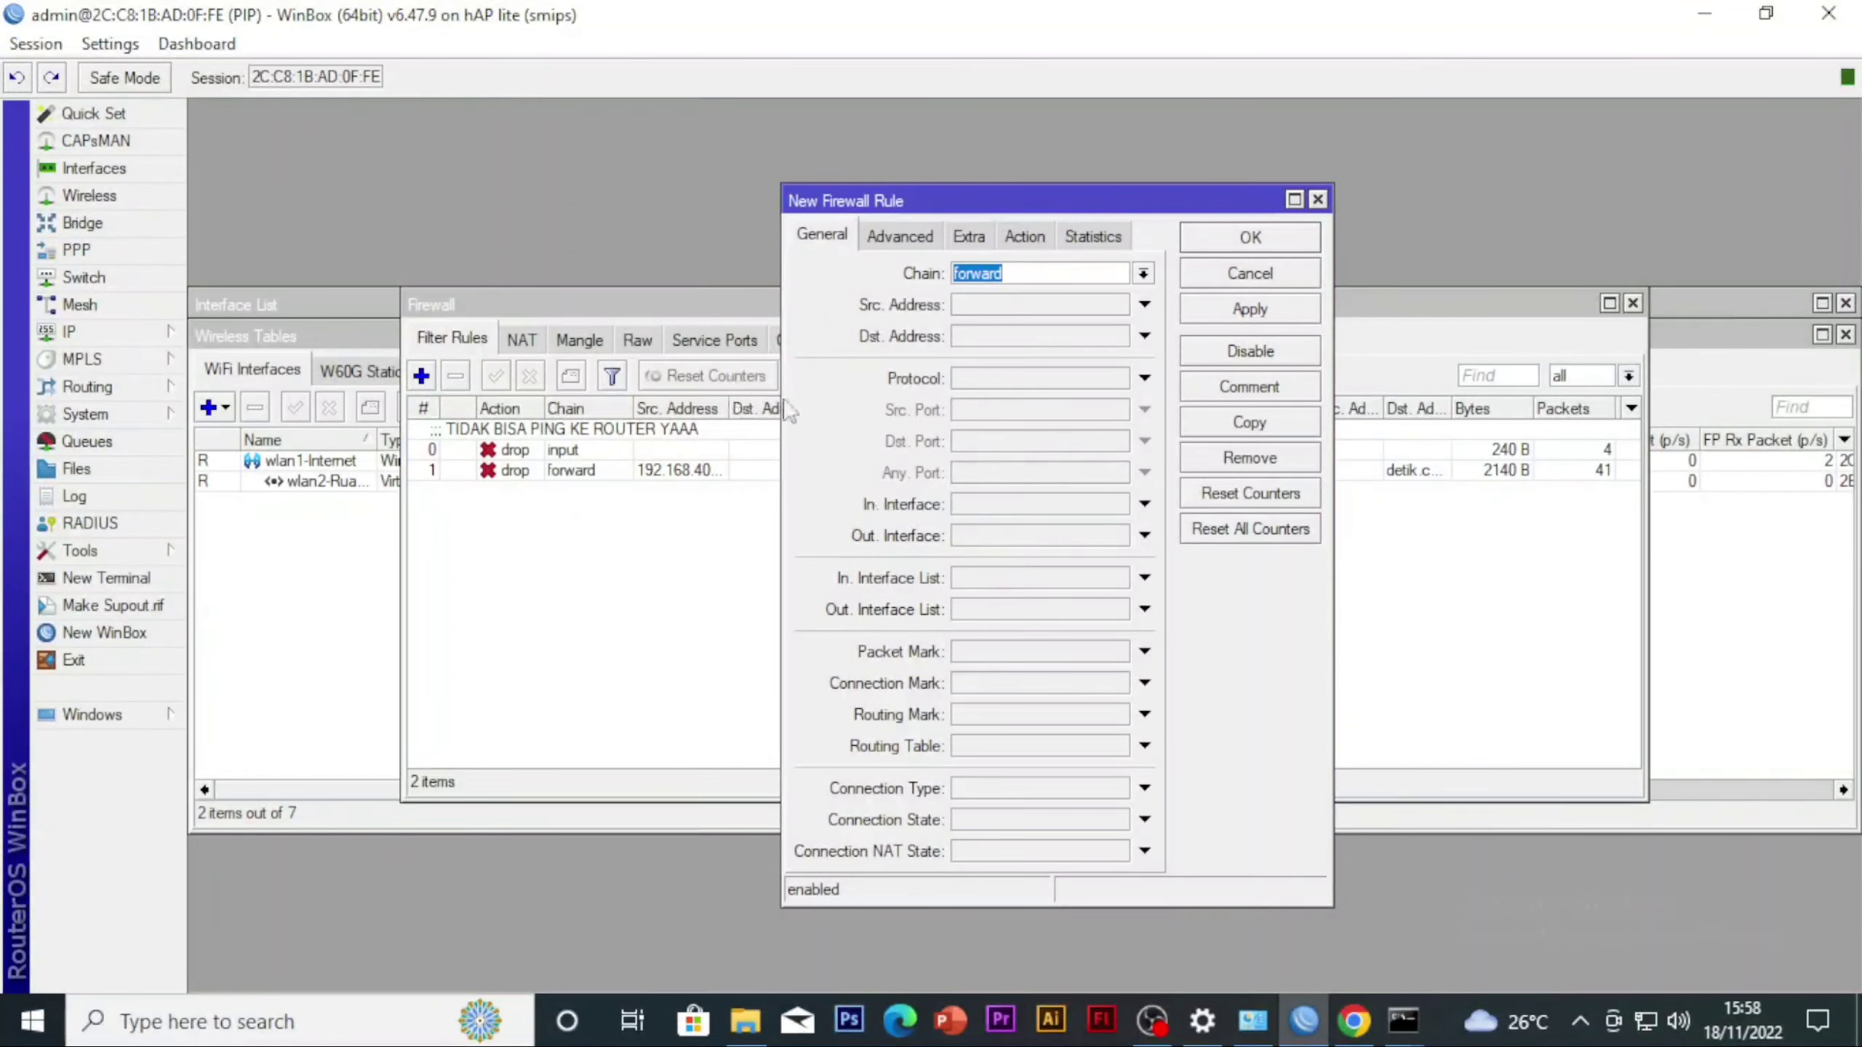
pyautogui.click(957, 306)
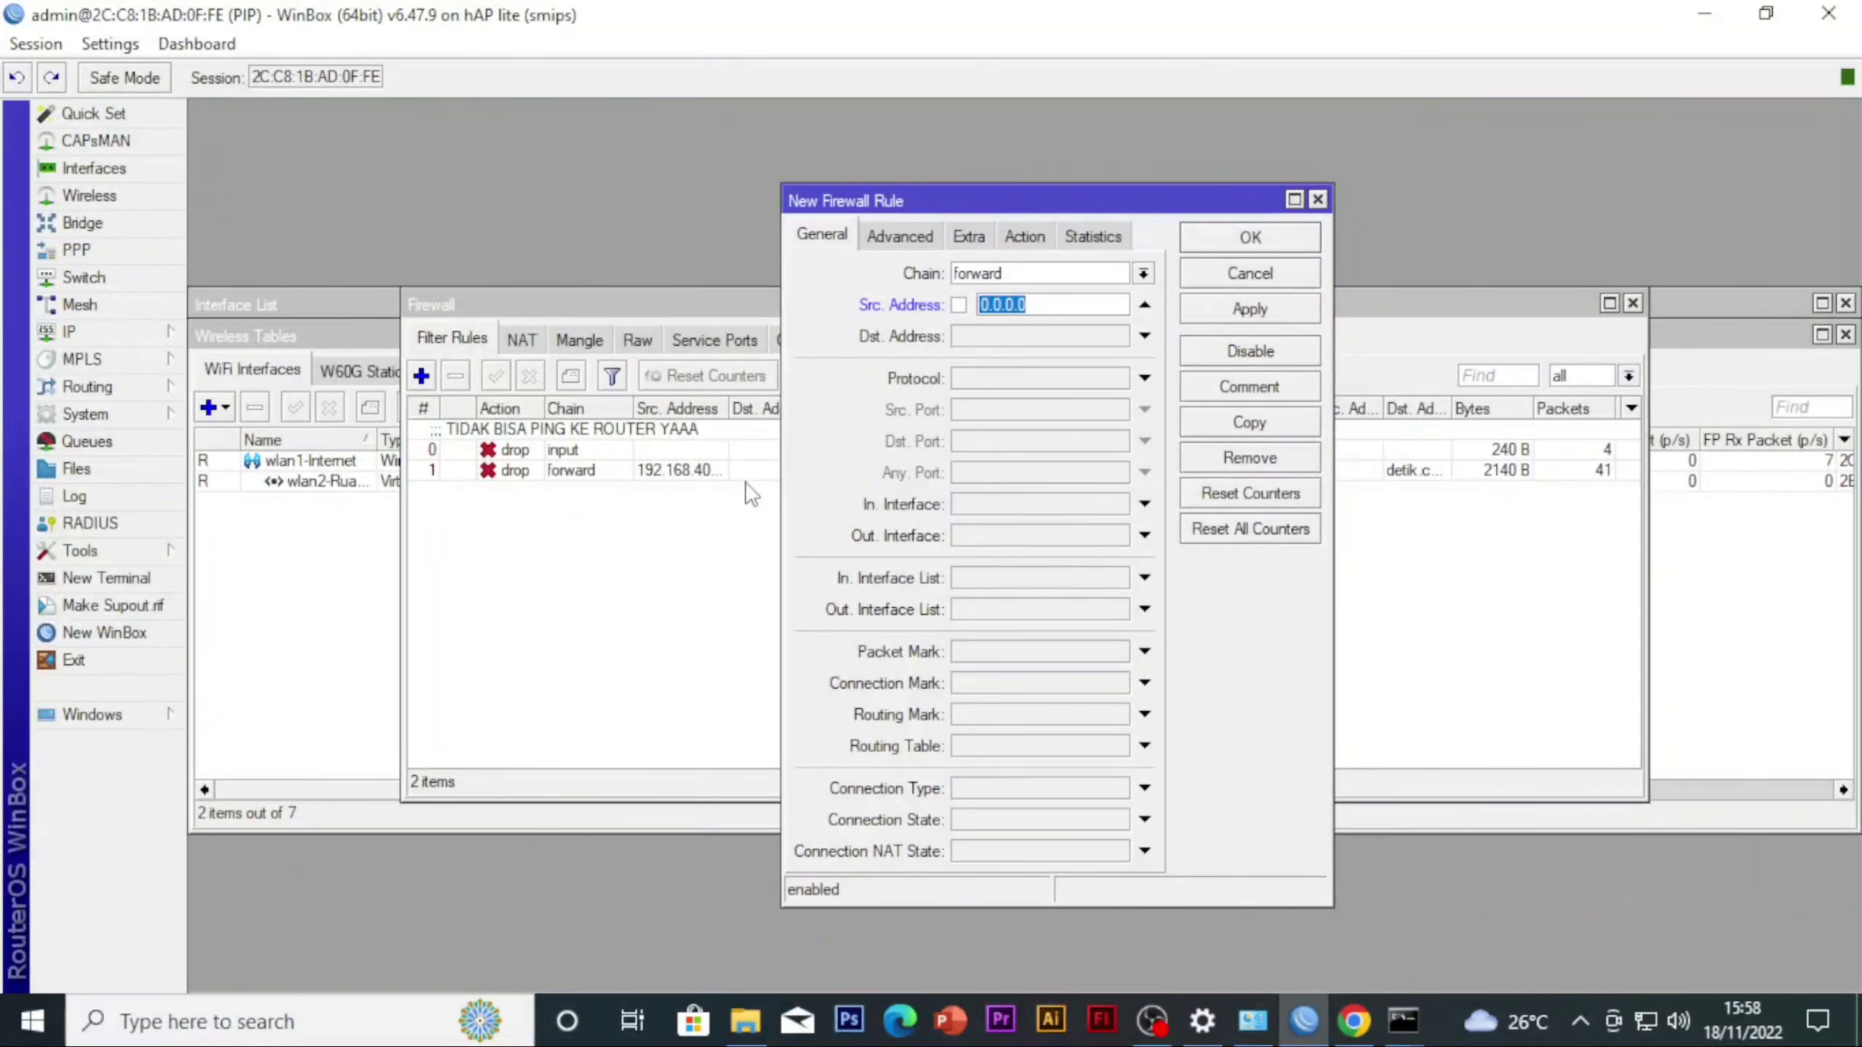
pyautogui.write('192.168.')
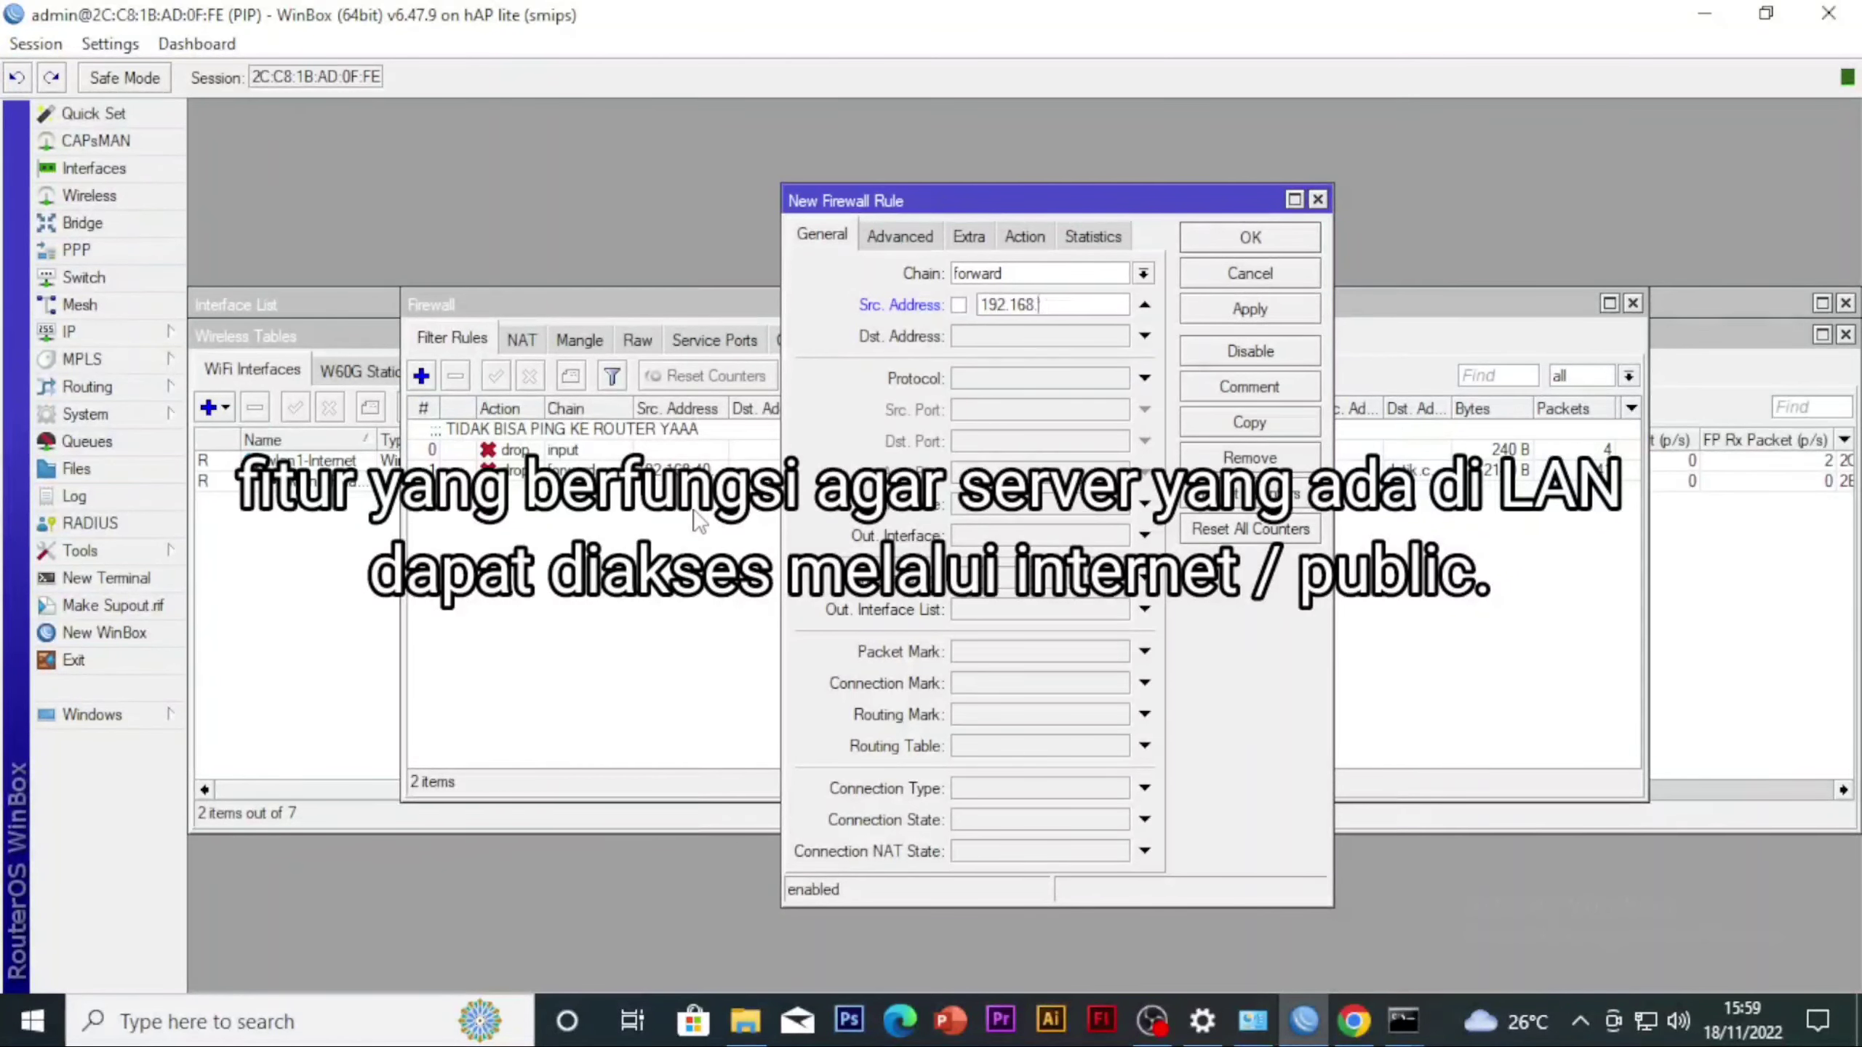
pyautogui.press('BackSpace')
pyautogui.press('BackSpace')
pyautogui.press('BackSpace')
pyautogui.press('BackSpace')
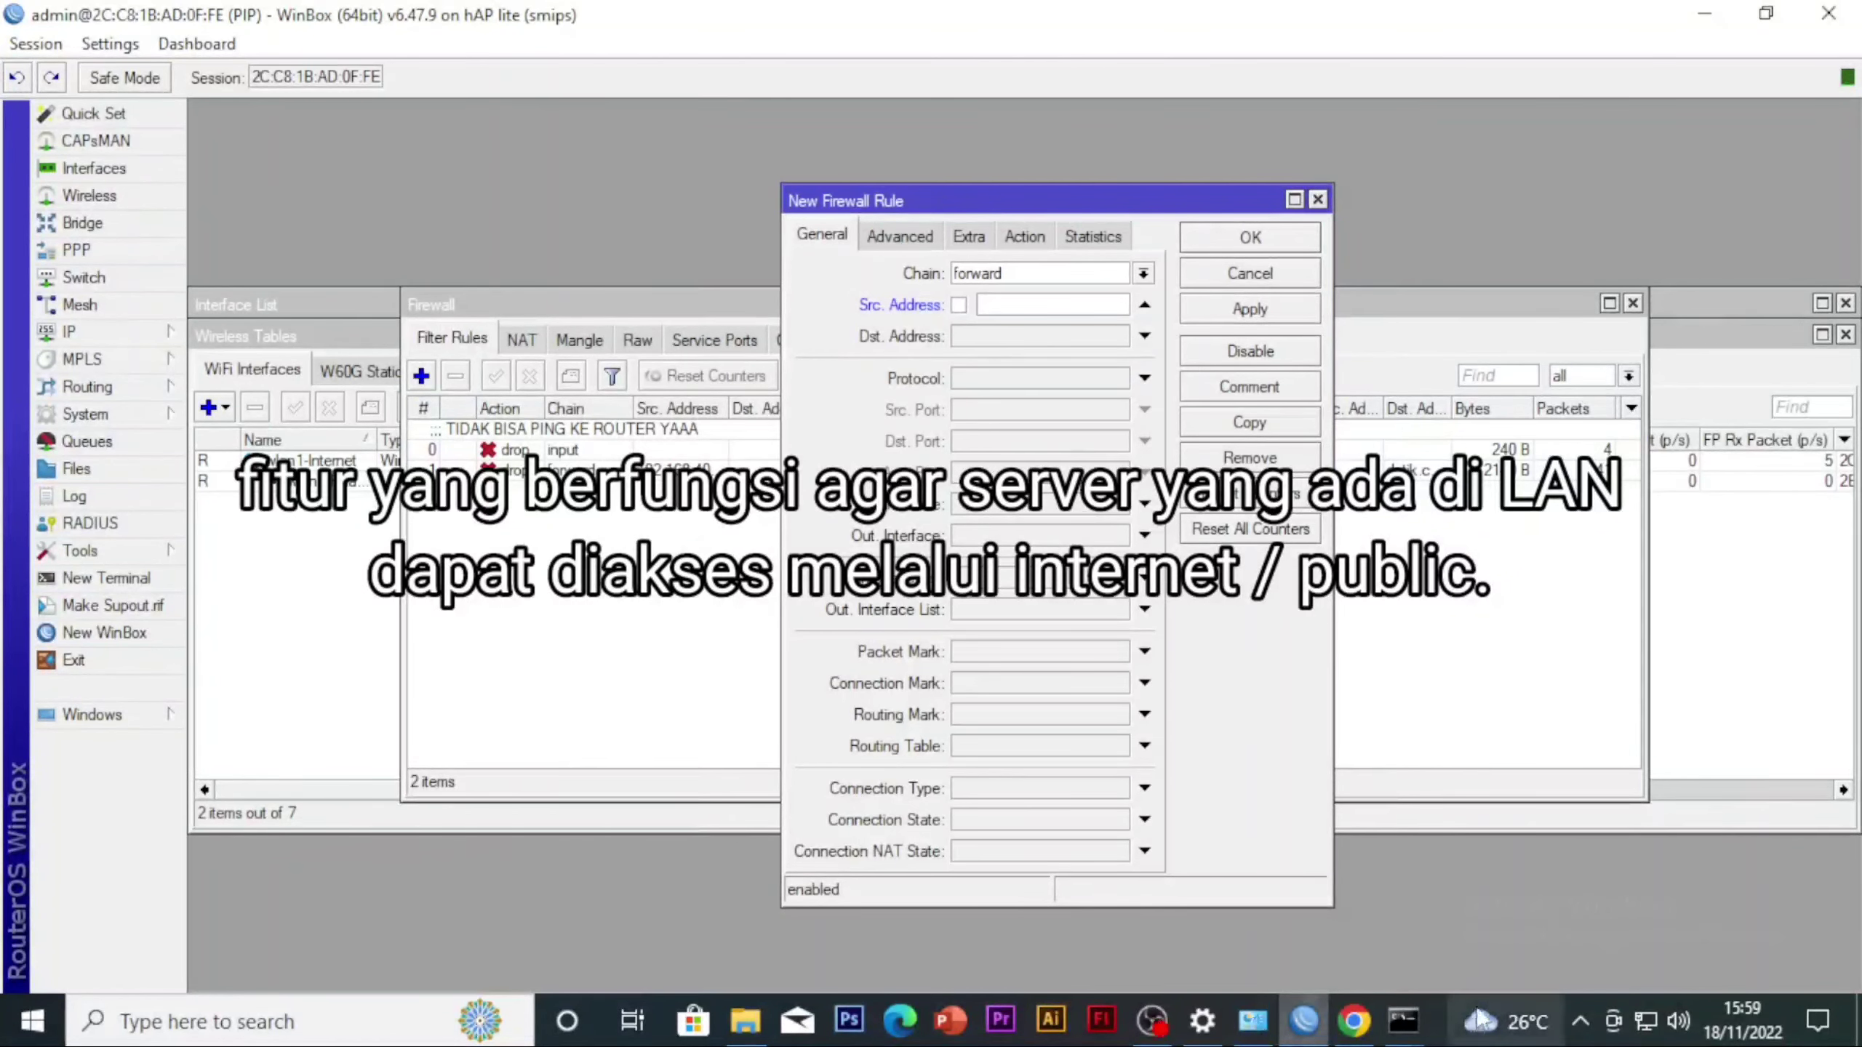
# Look up the computer's IPv4 address in the Ethernet 2 connection details through the Windows network settings
pyautogui.rightClick(1645, 1021)
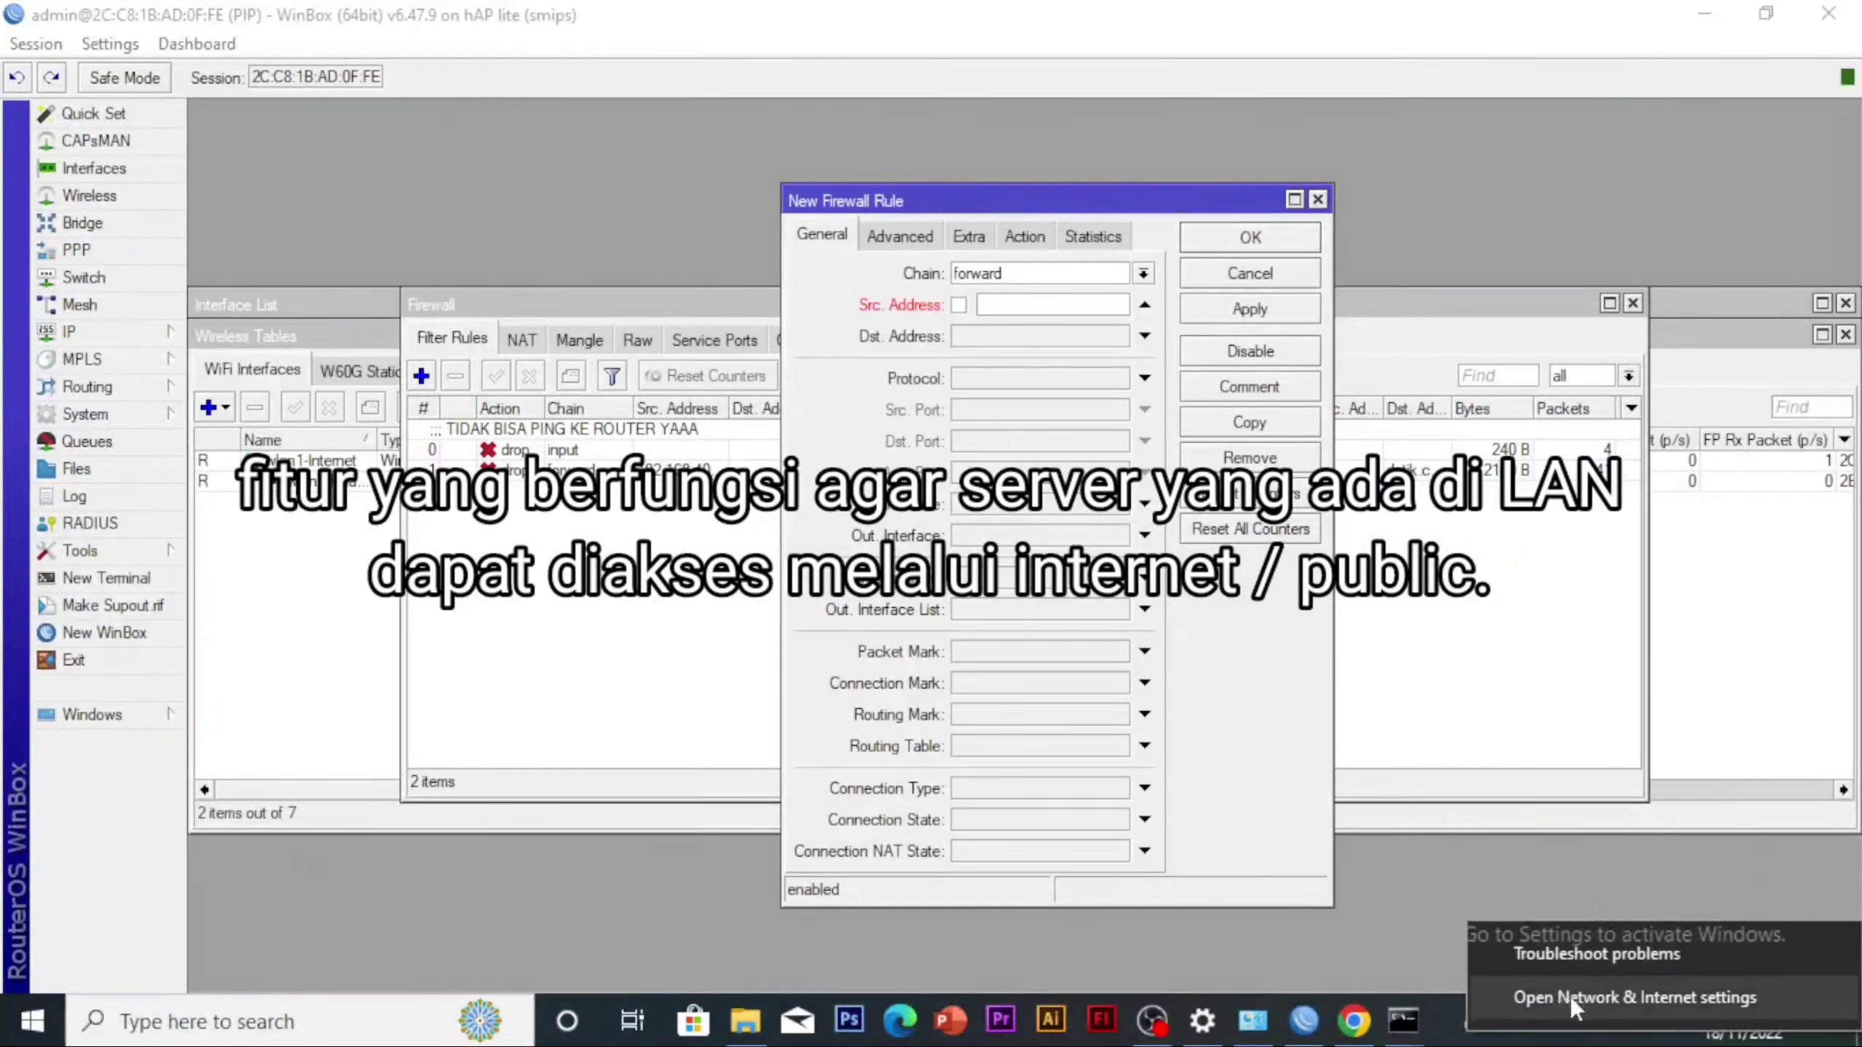
pyautogui.click(1569, 995)
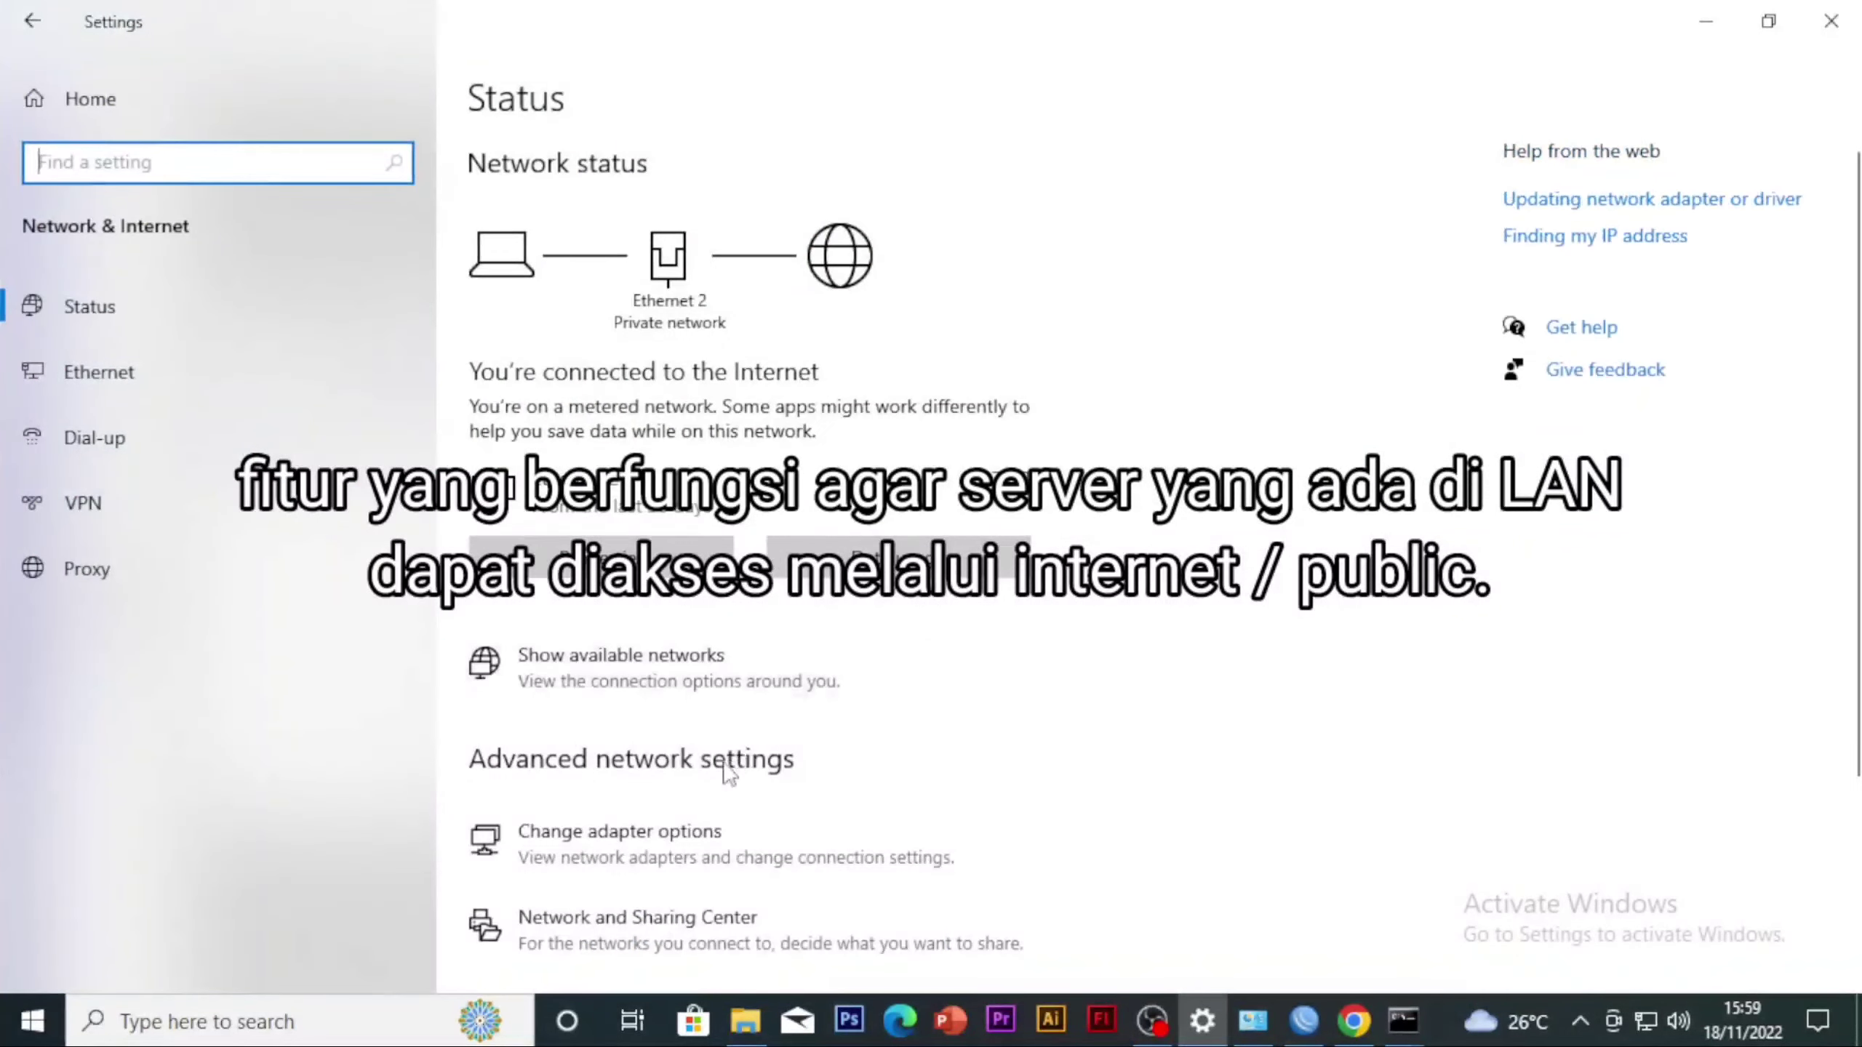
pyautogui.click(704, 851)
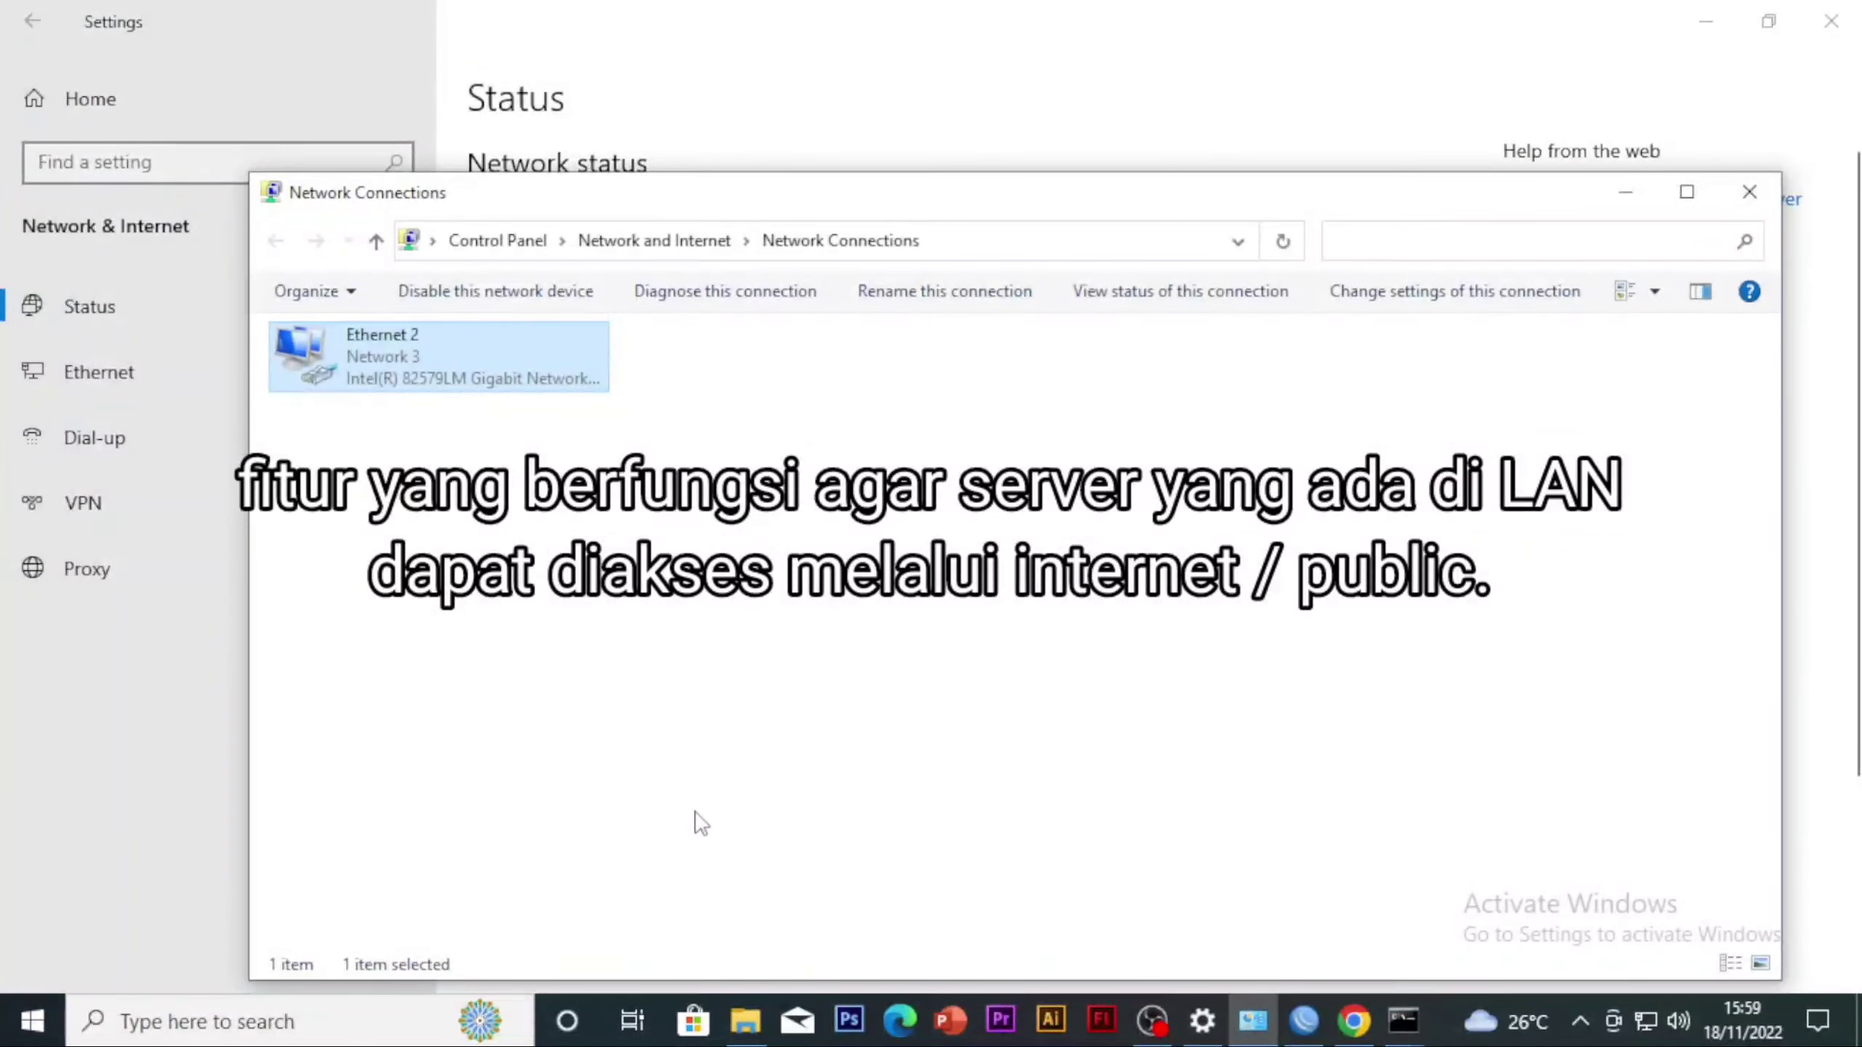
pyautogui.rightClick(449, 349)
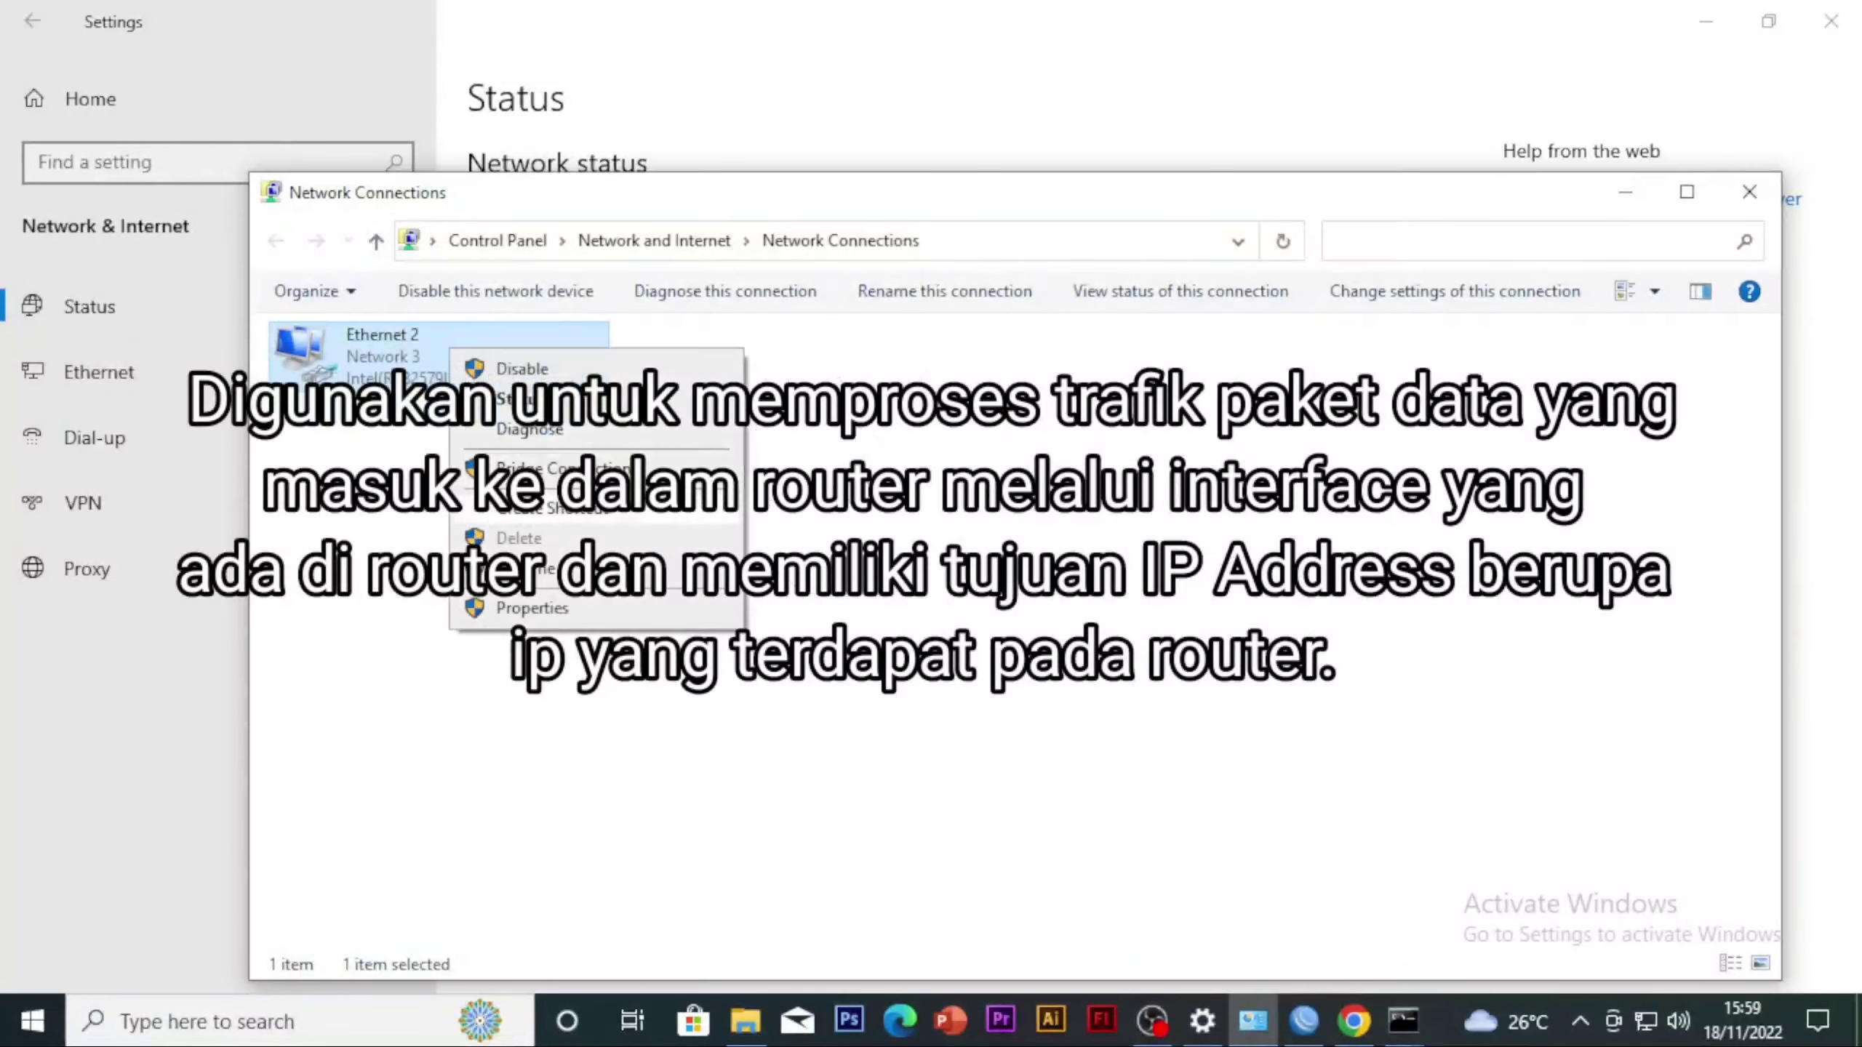
pyautogui.click(558, 400)
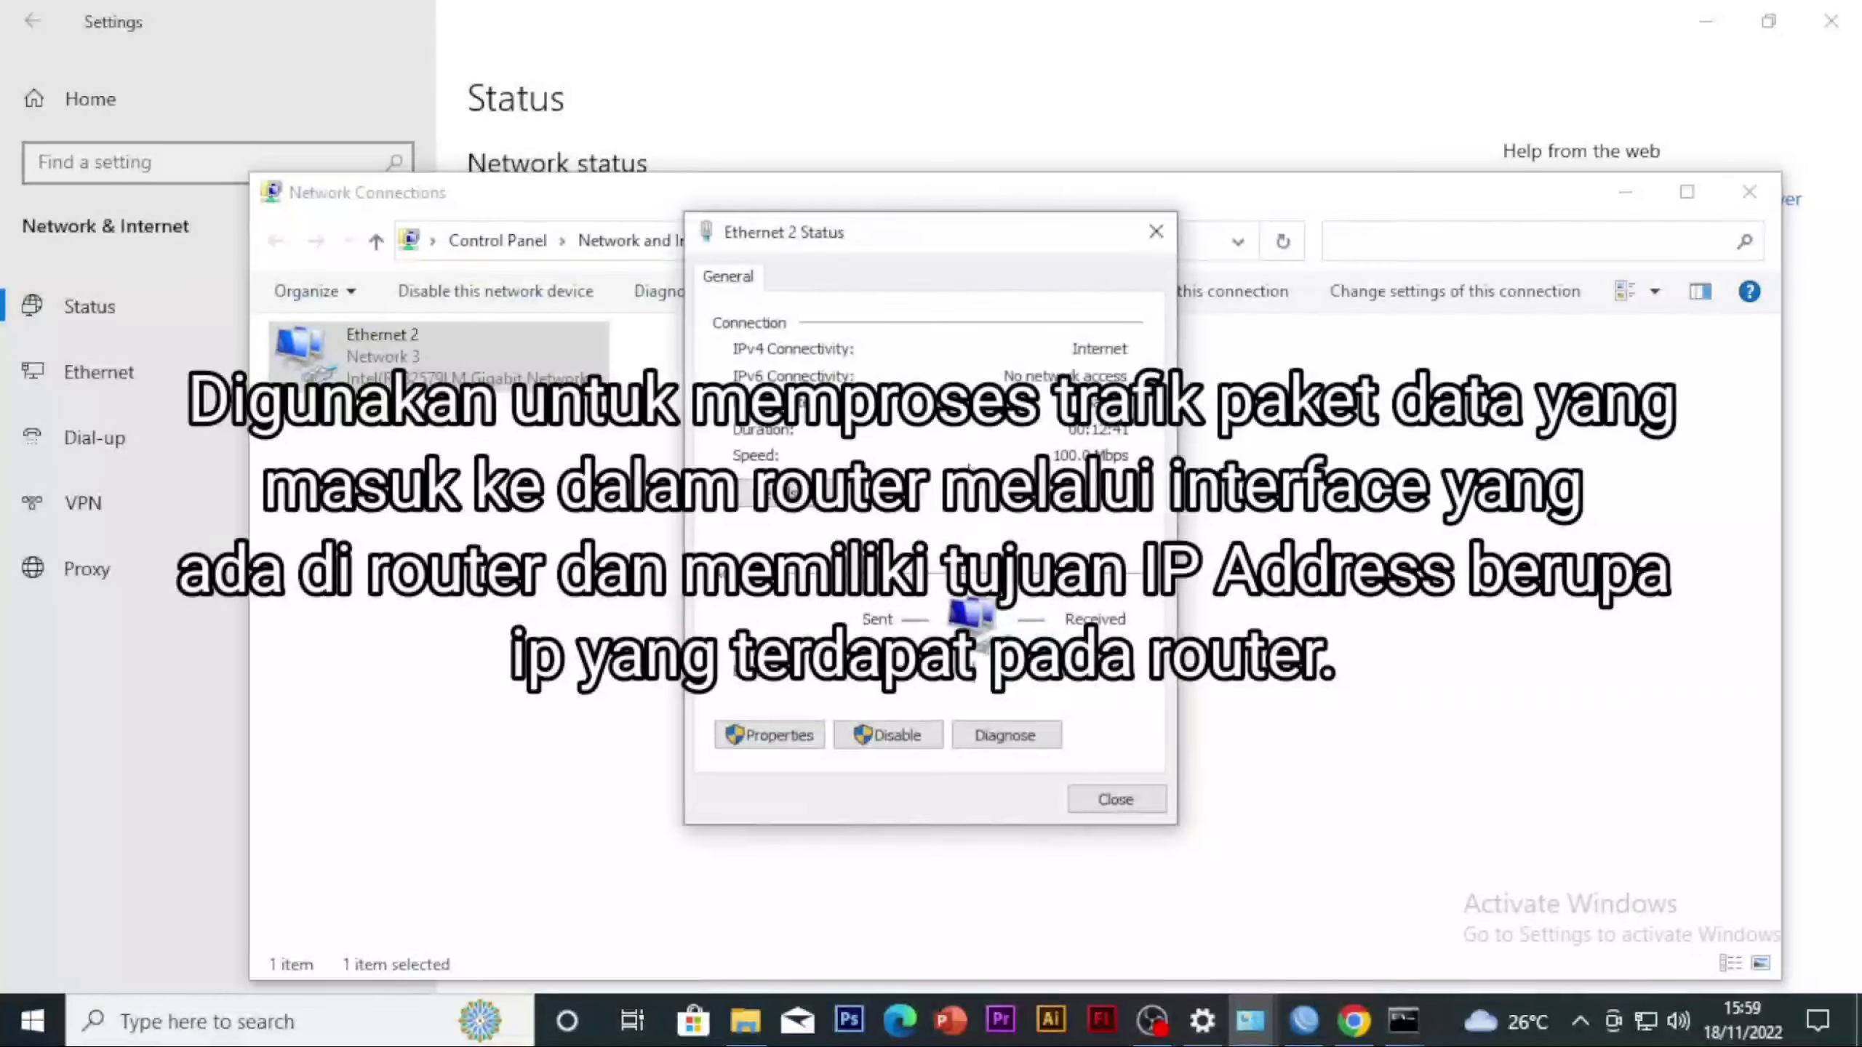
pyautogui.click(801, 507)
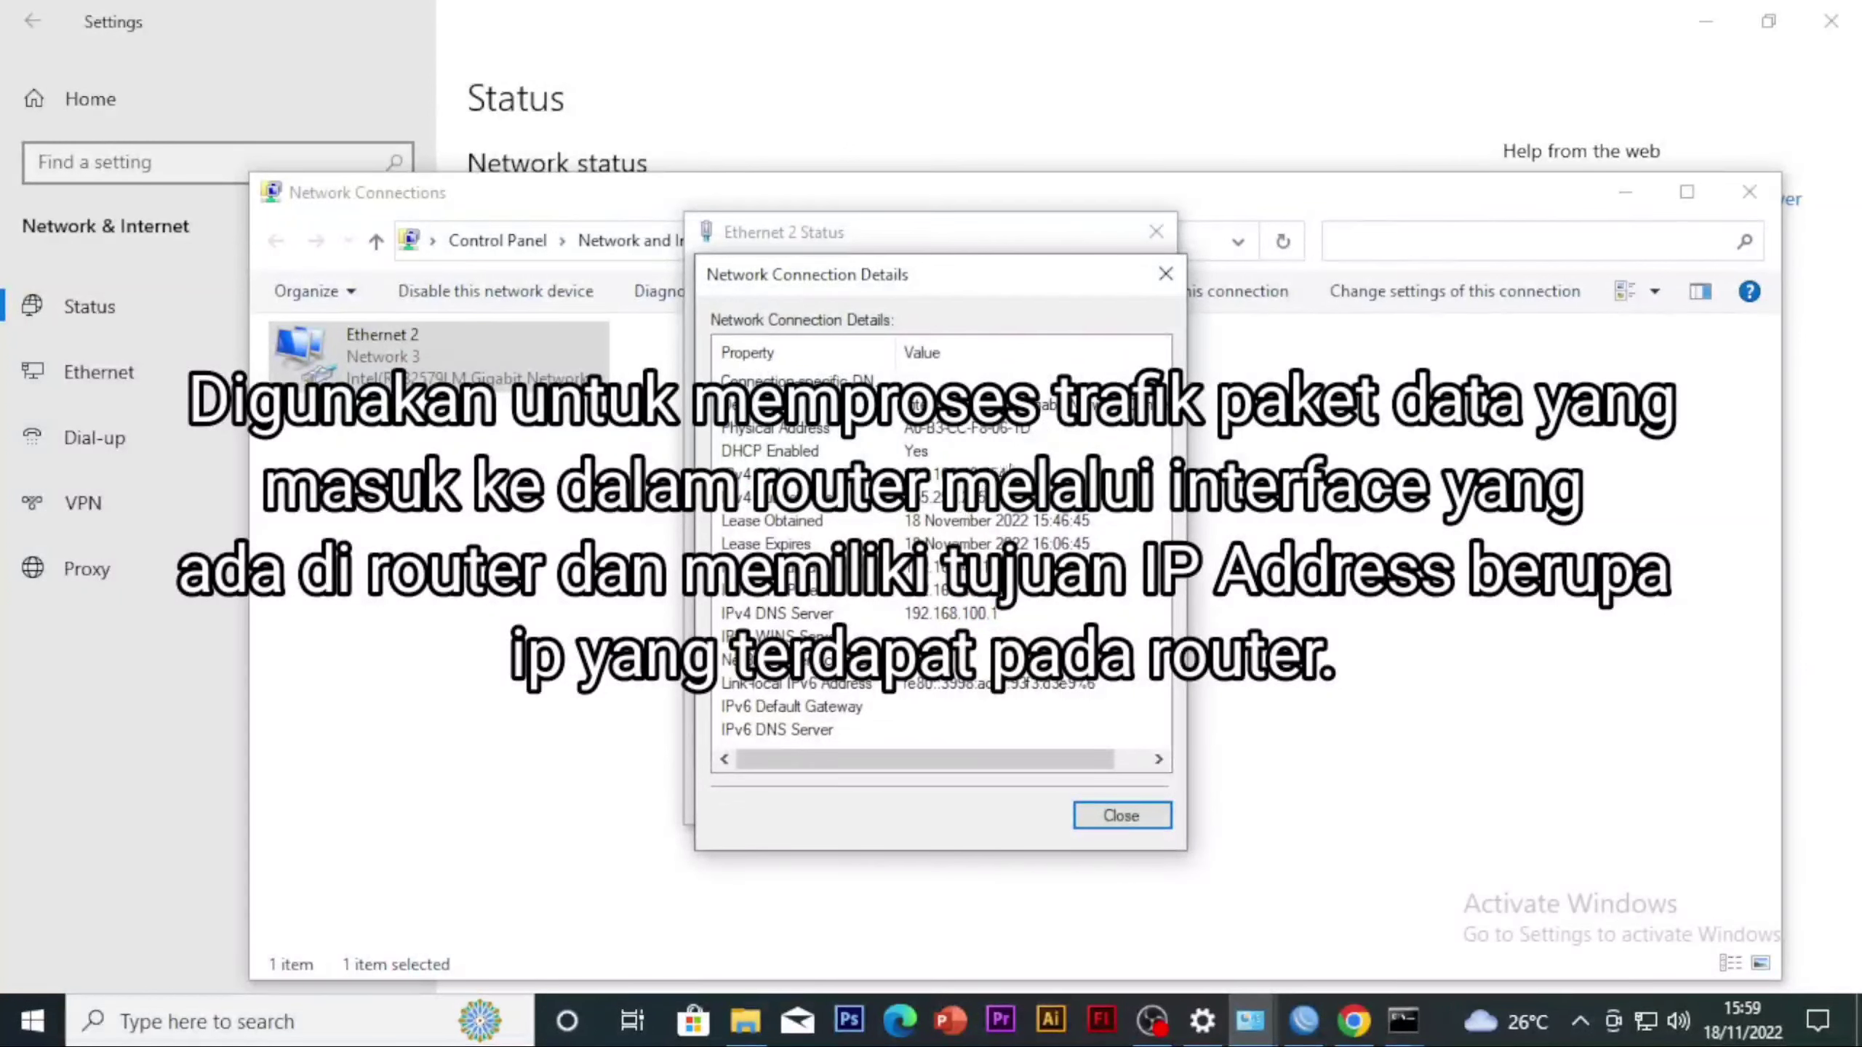
pyautogui.click(835, 475)
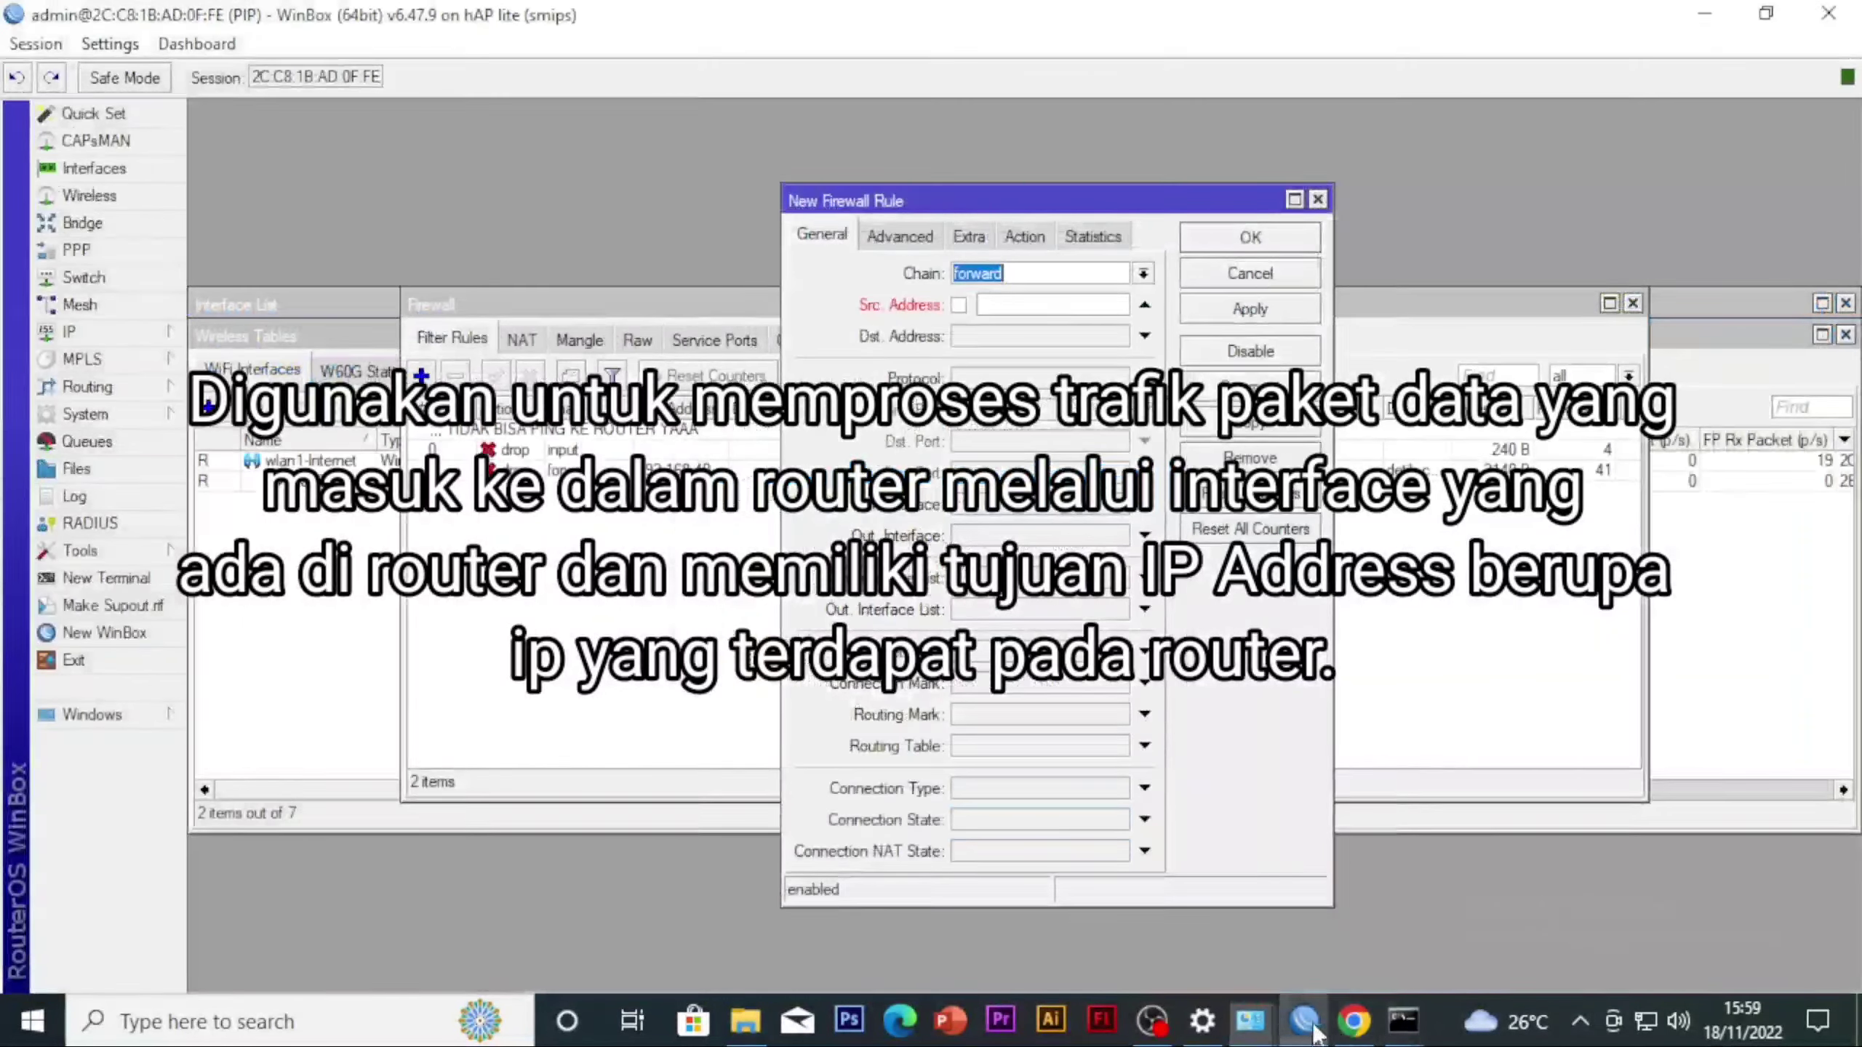
# Return to WinBox and set the new filter rule's source address to 192.168.40.254
pyautogui.click(1304, 1021)
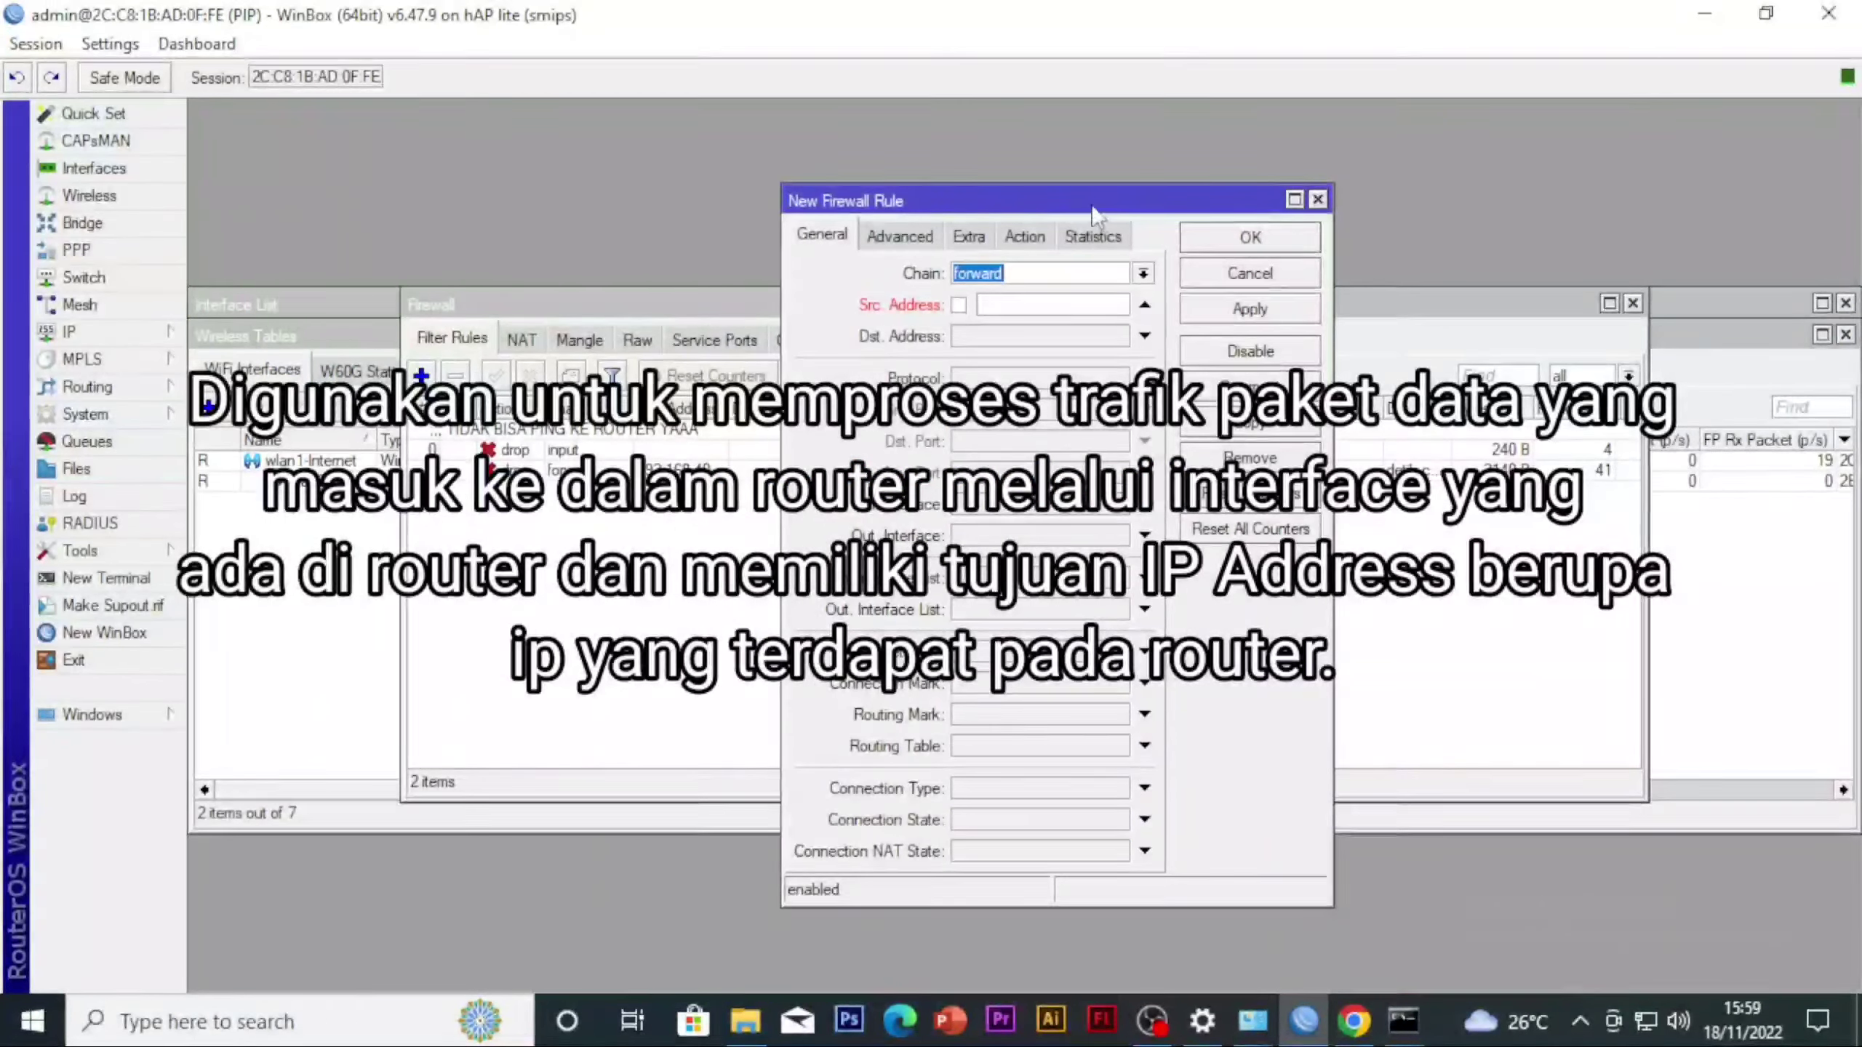
pyautogui.click(1021, 307)
pyautogui.write('192.168.40.254')
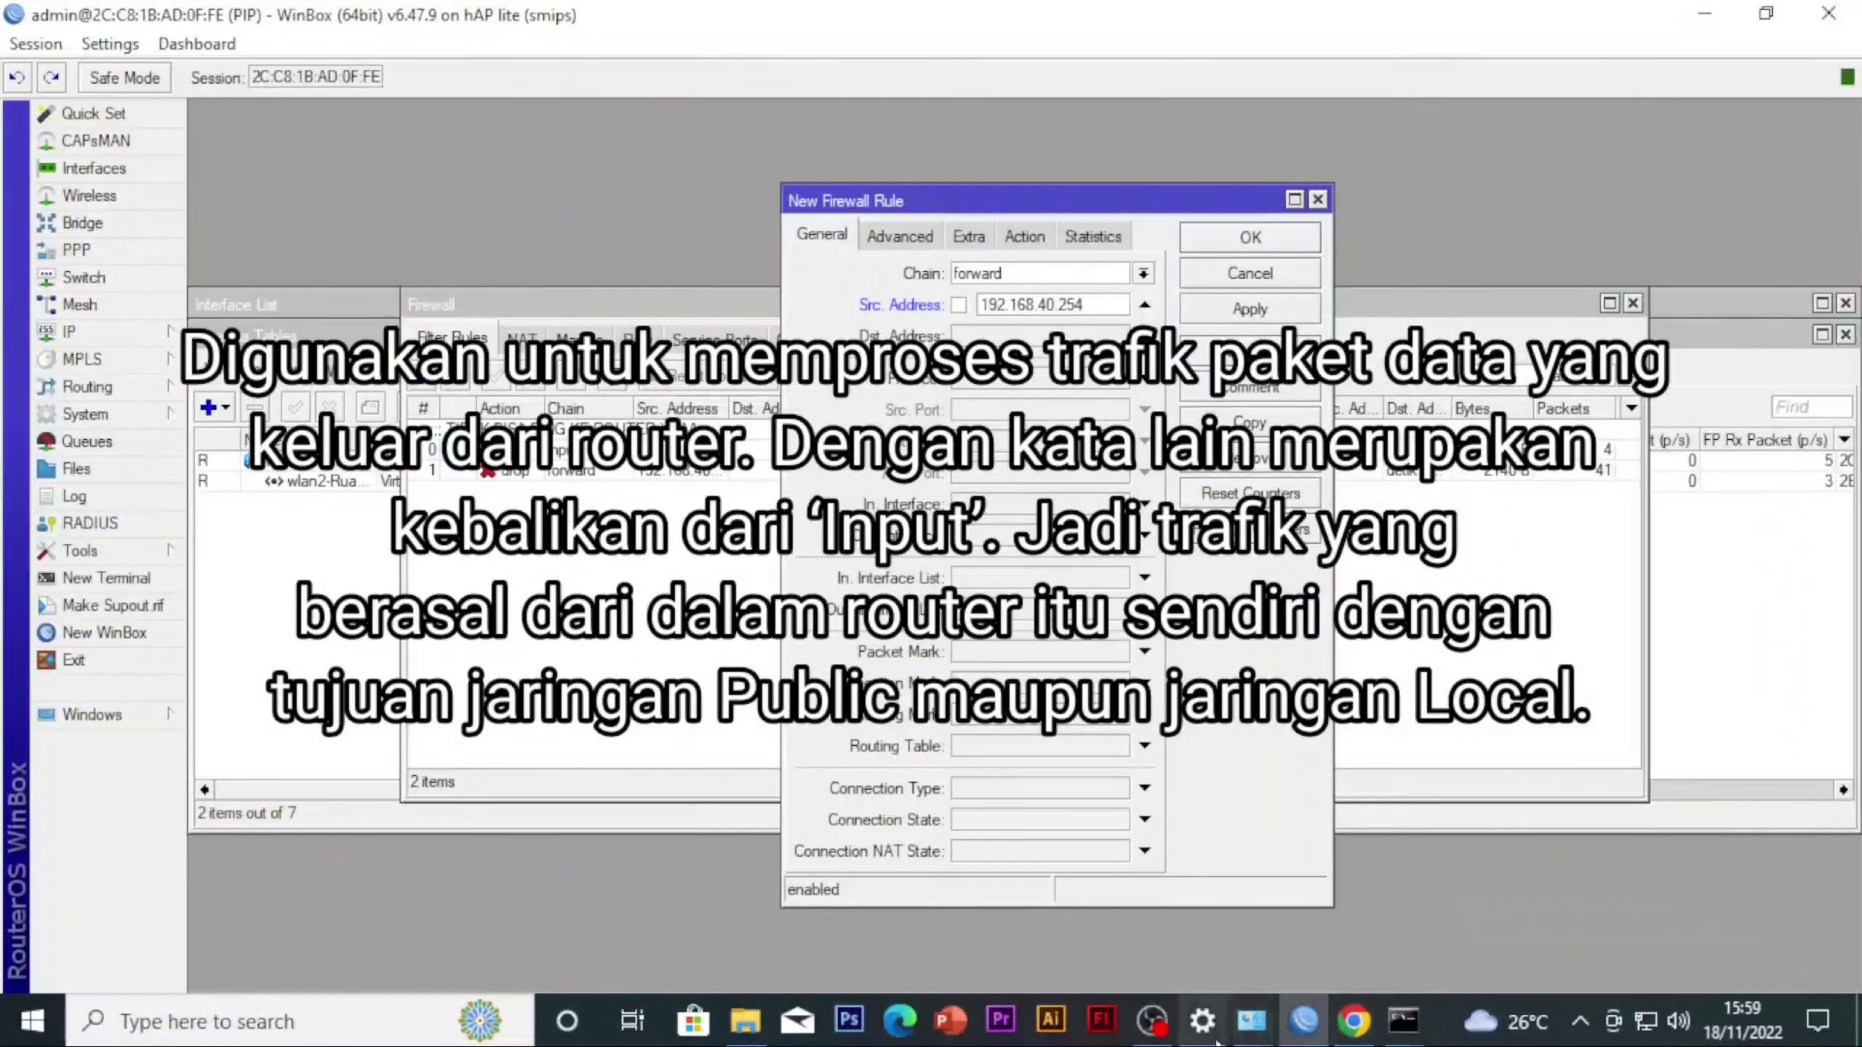
# Check the entered source address against the Ethernet 2 connection details, then close the details and status dialogs
pyautogui.moveTo(1249, 1027)
pyautogui.click(1368, 923)
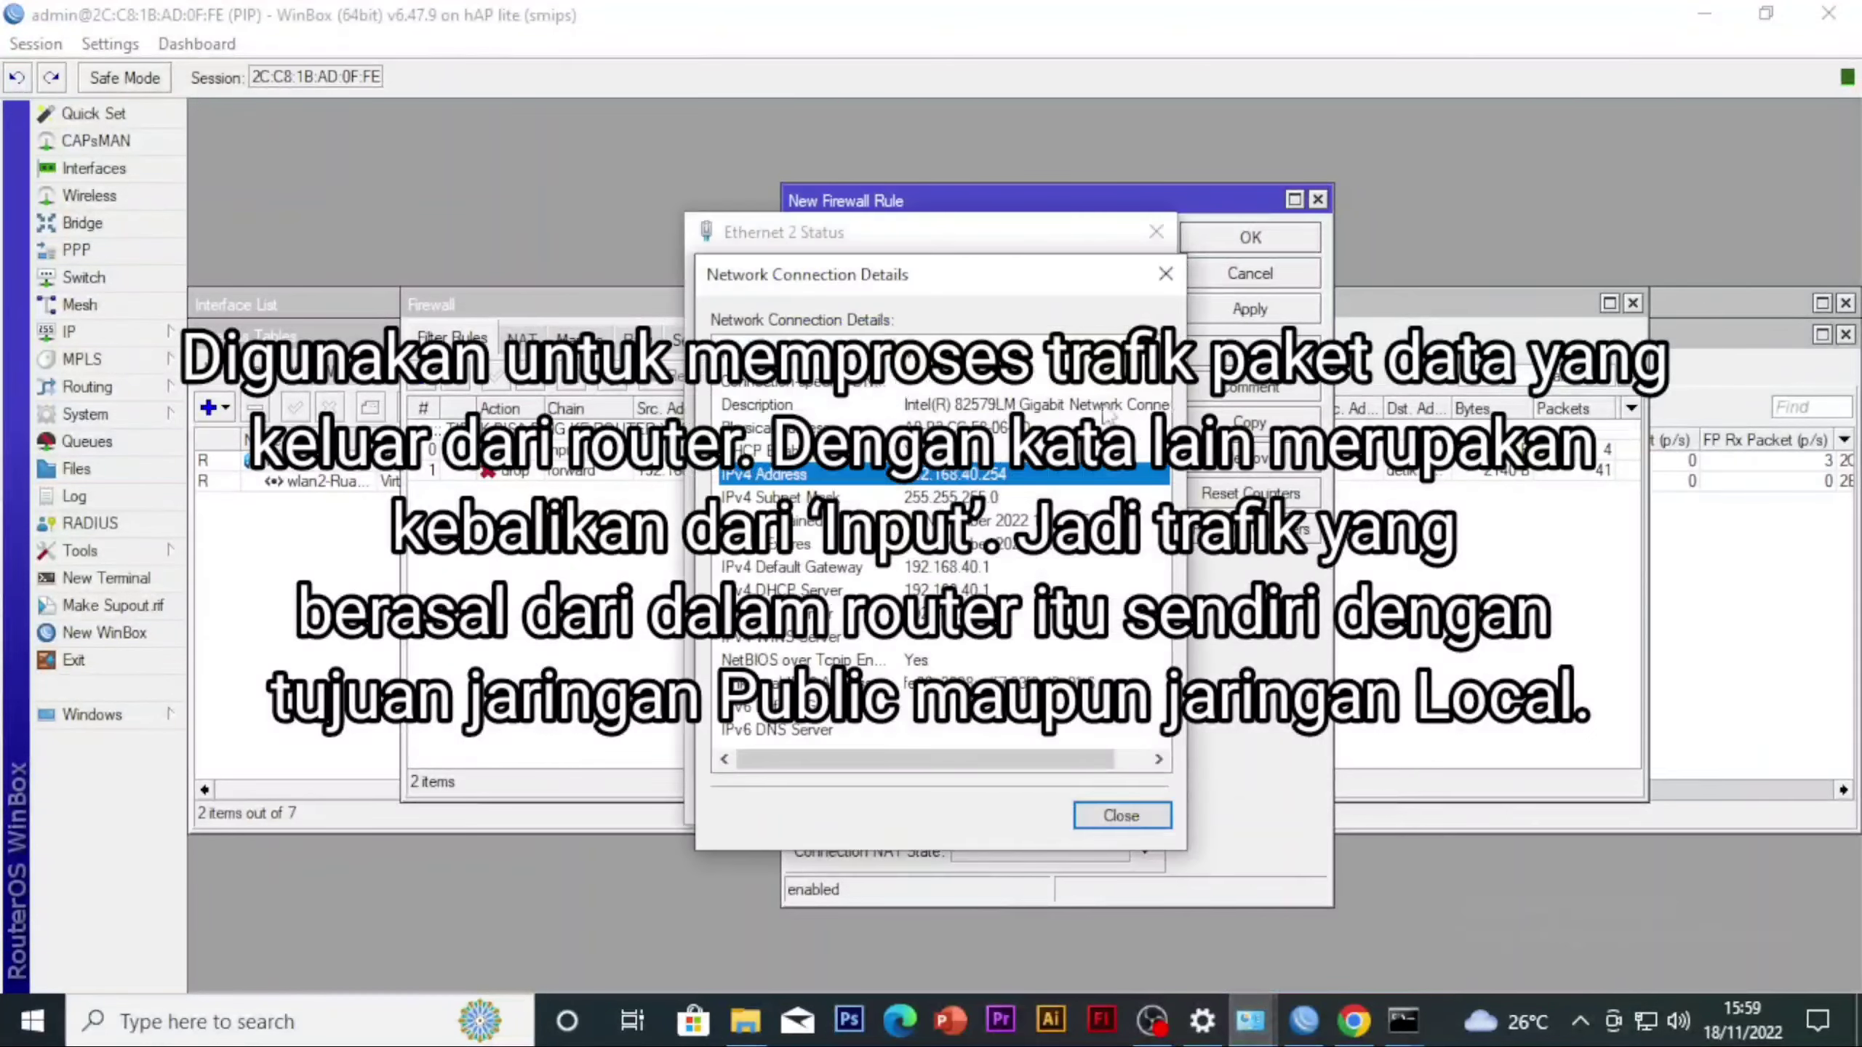
pyautogui.click(1164, 275)
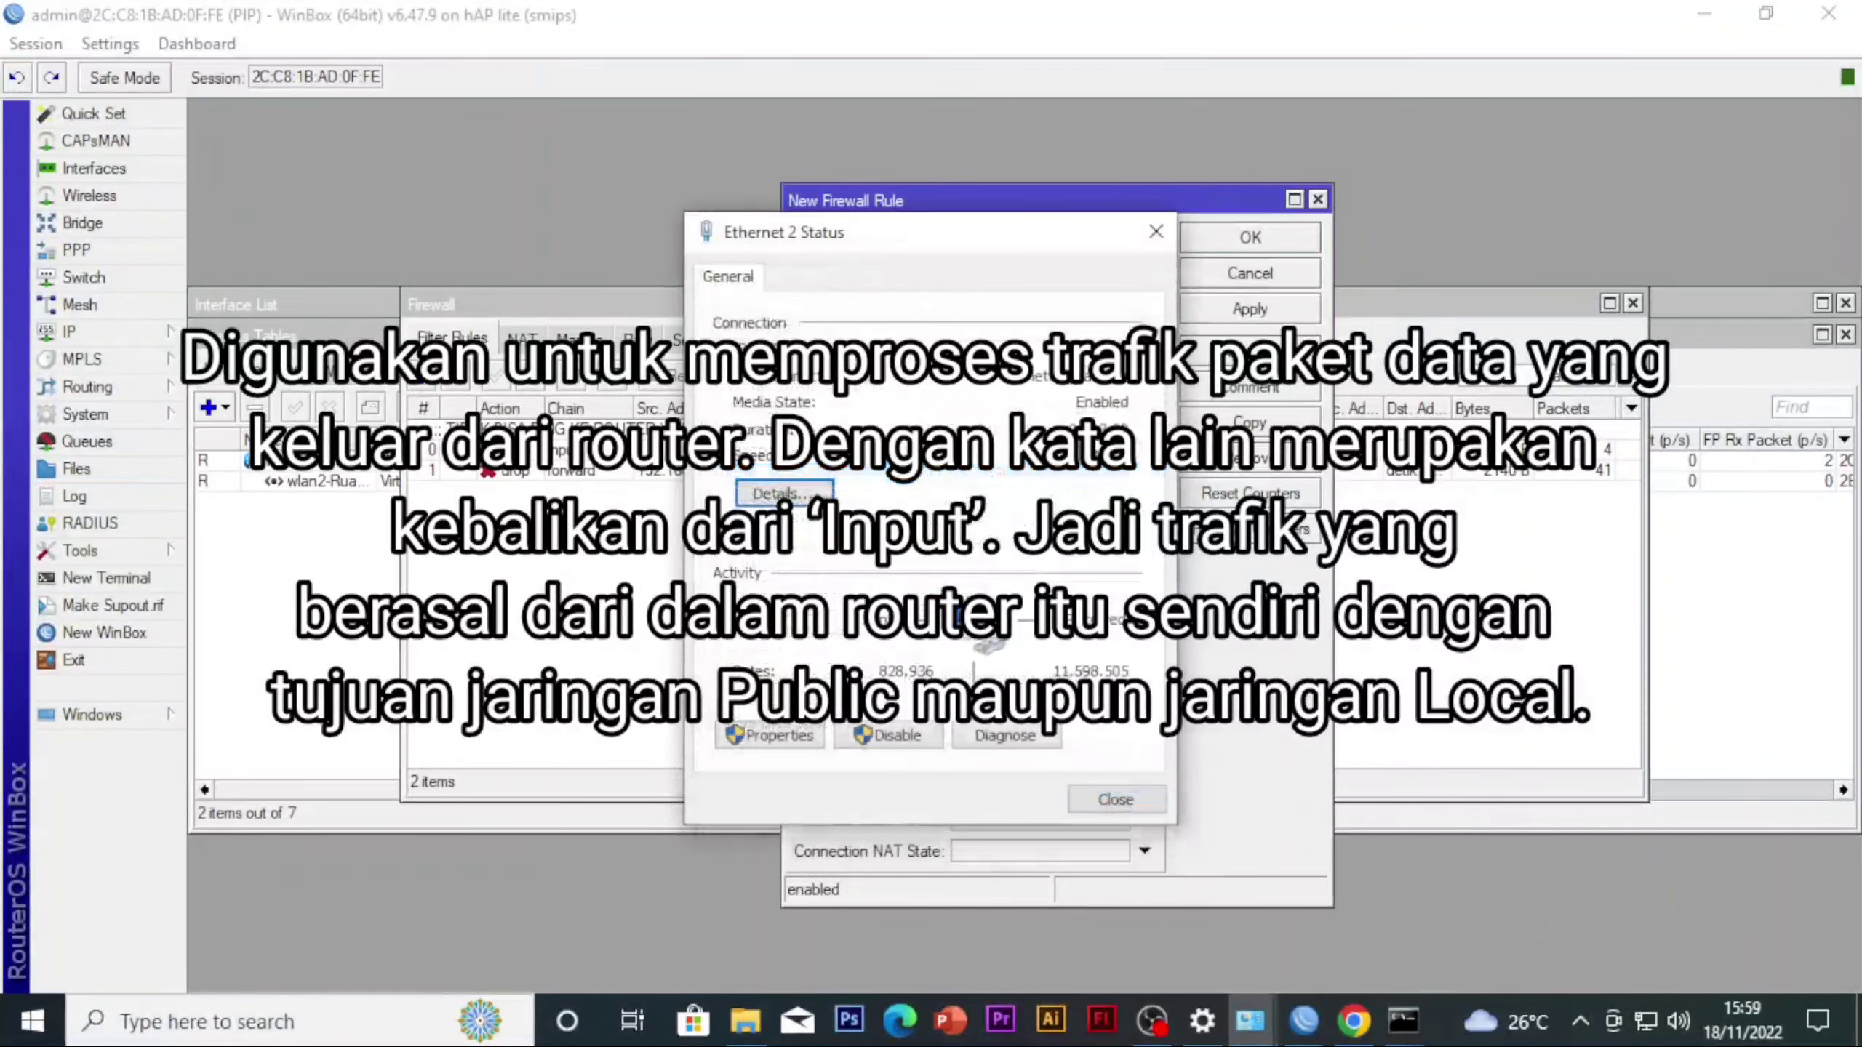
pyautogui.click(1155, 232)
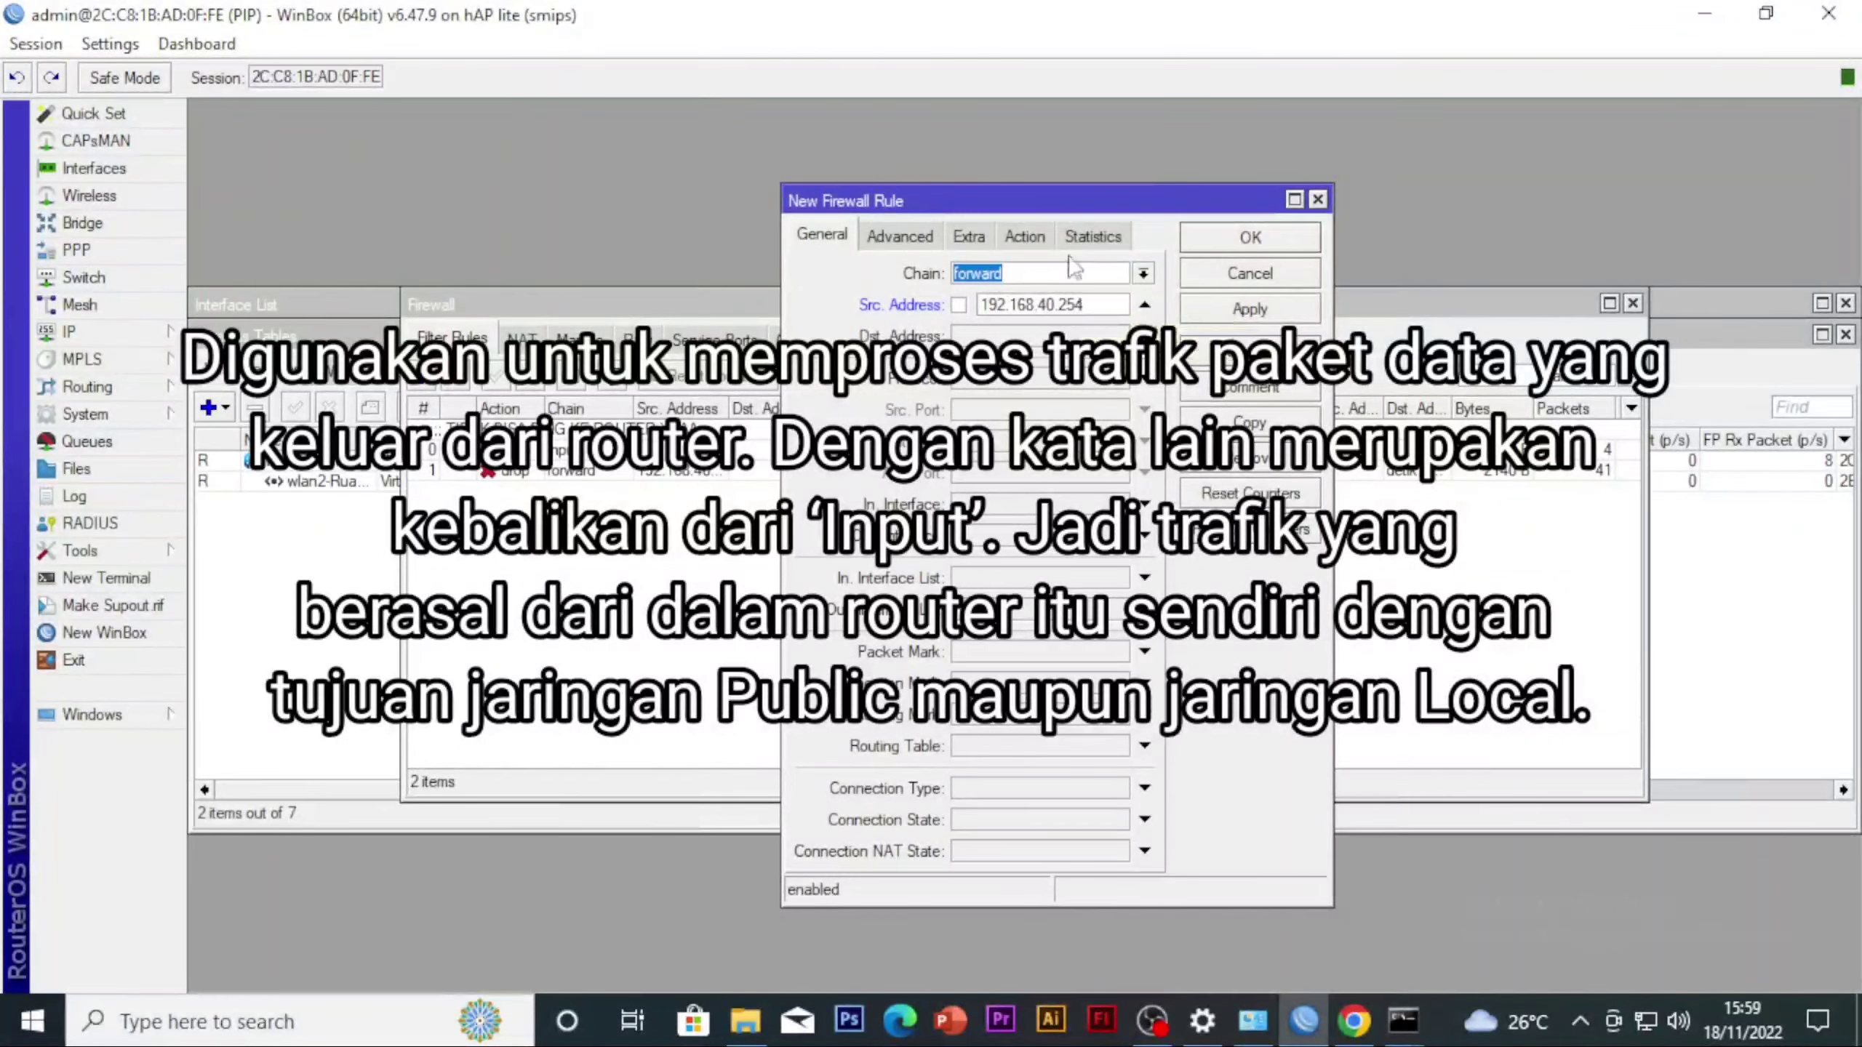
# Set the new filter rule's content match to smakom
pyautogui.click(922, 239)
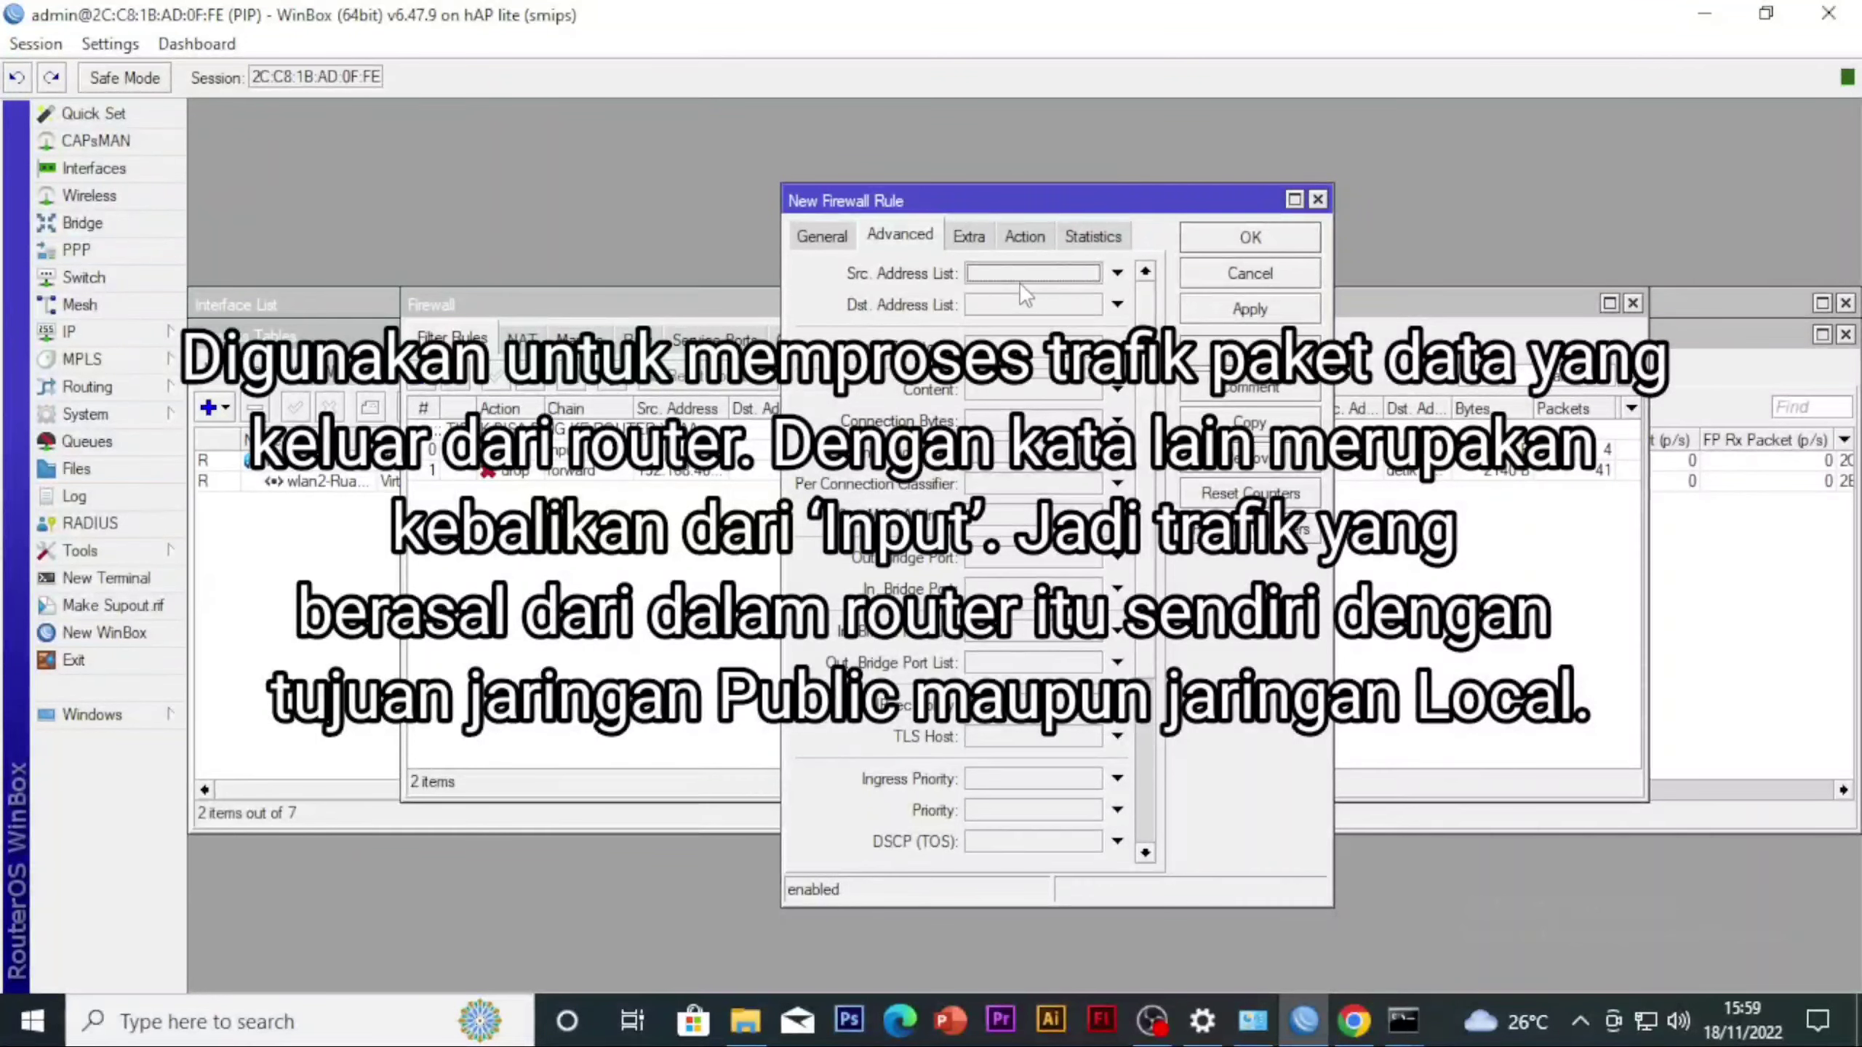
pyautogui.click(1000, 390)
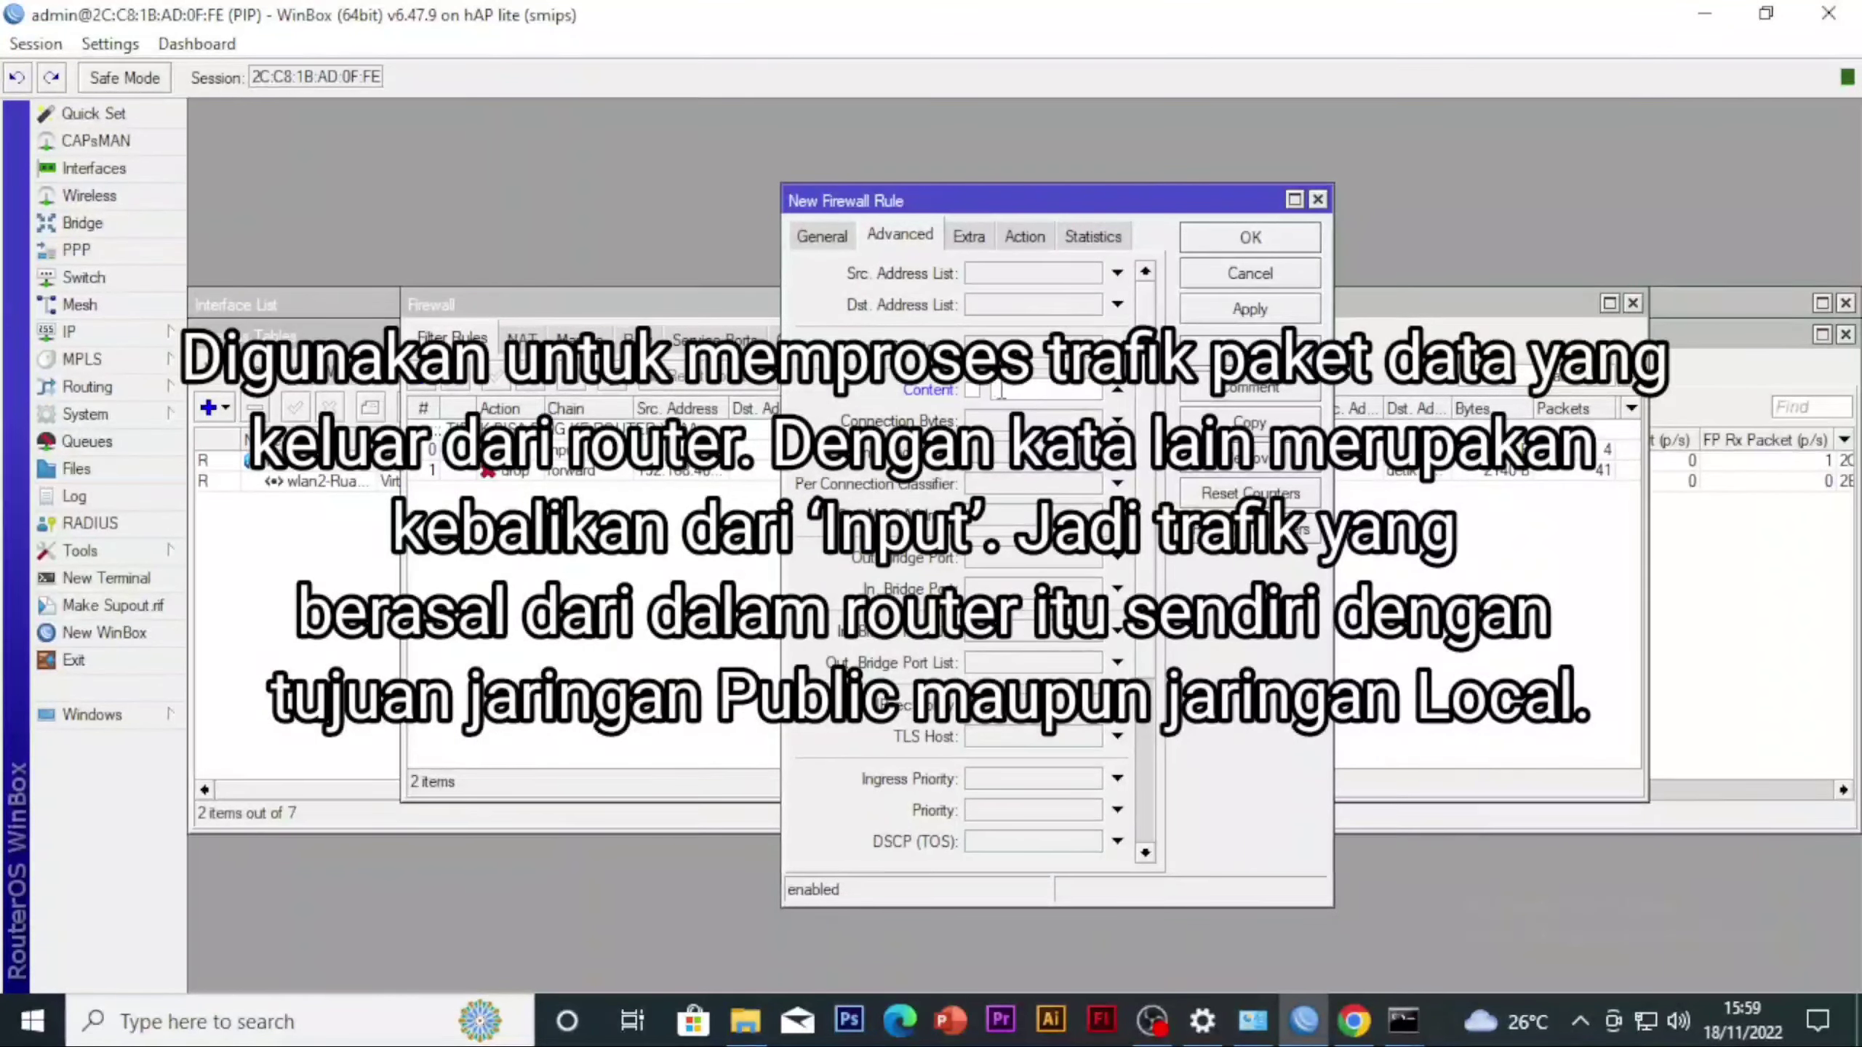
pyautogui.write('smakom')
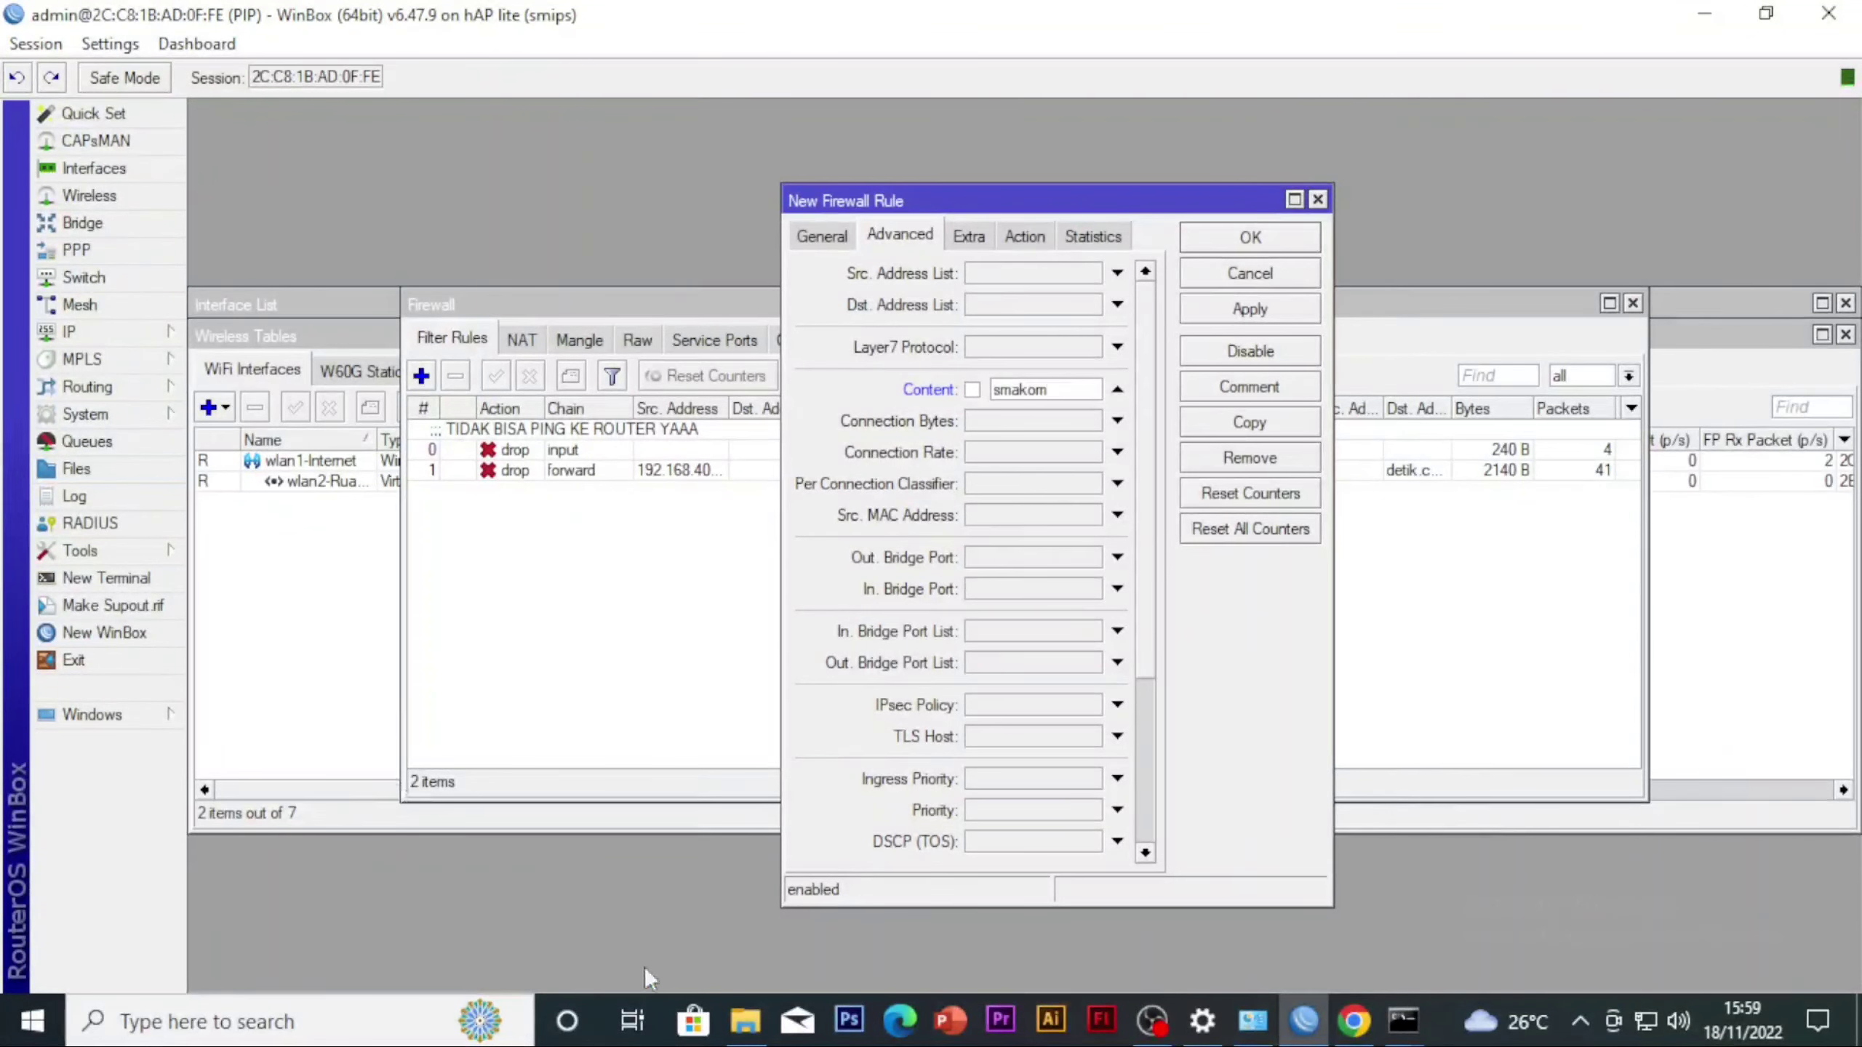
pyautogui.click(1023, 235)
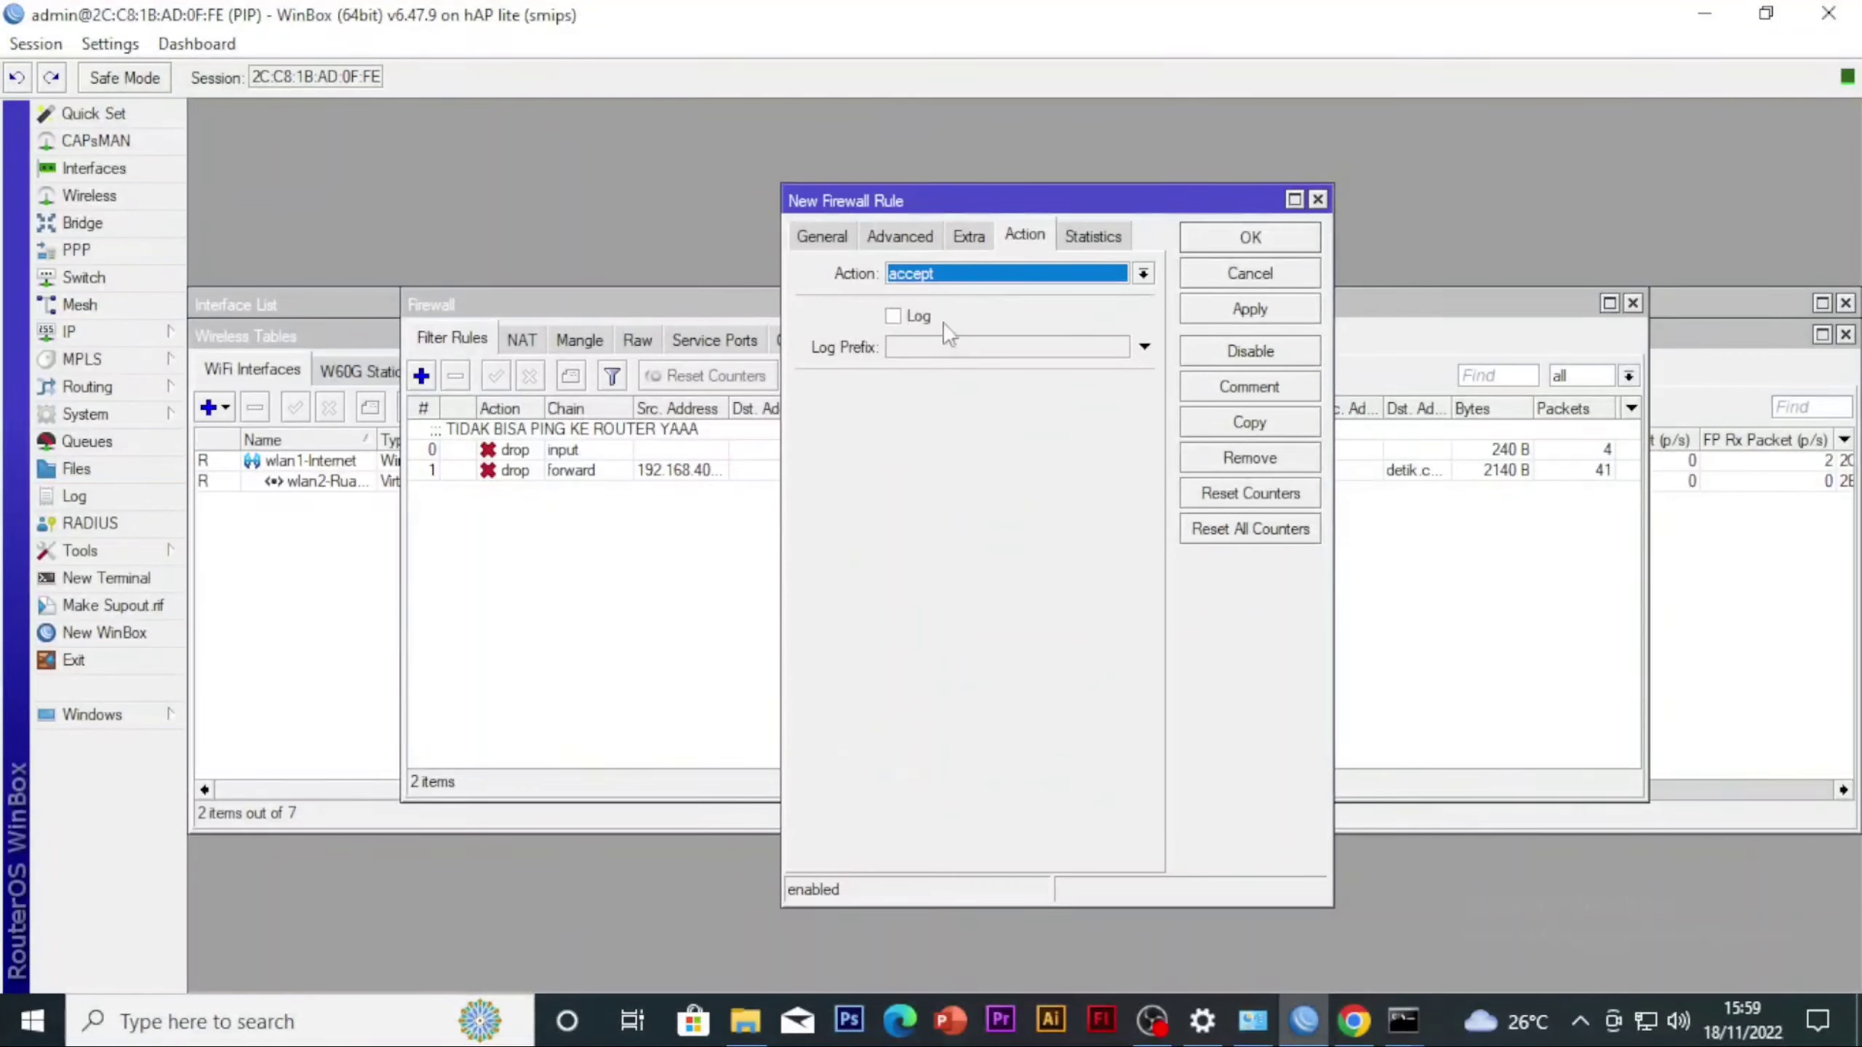
pyautogui.click(907, 276)
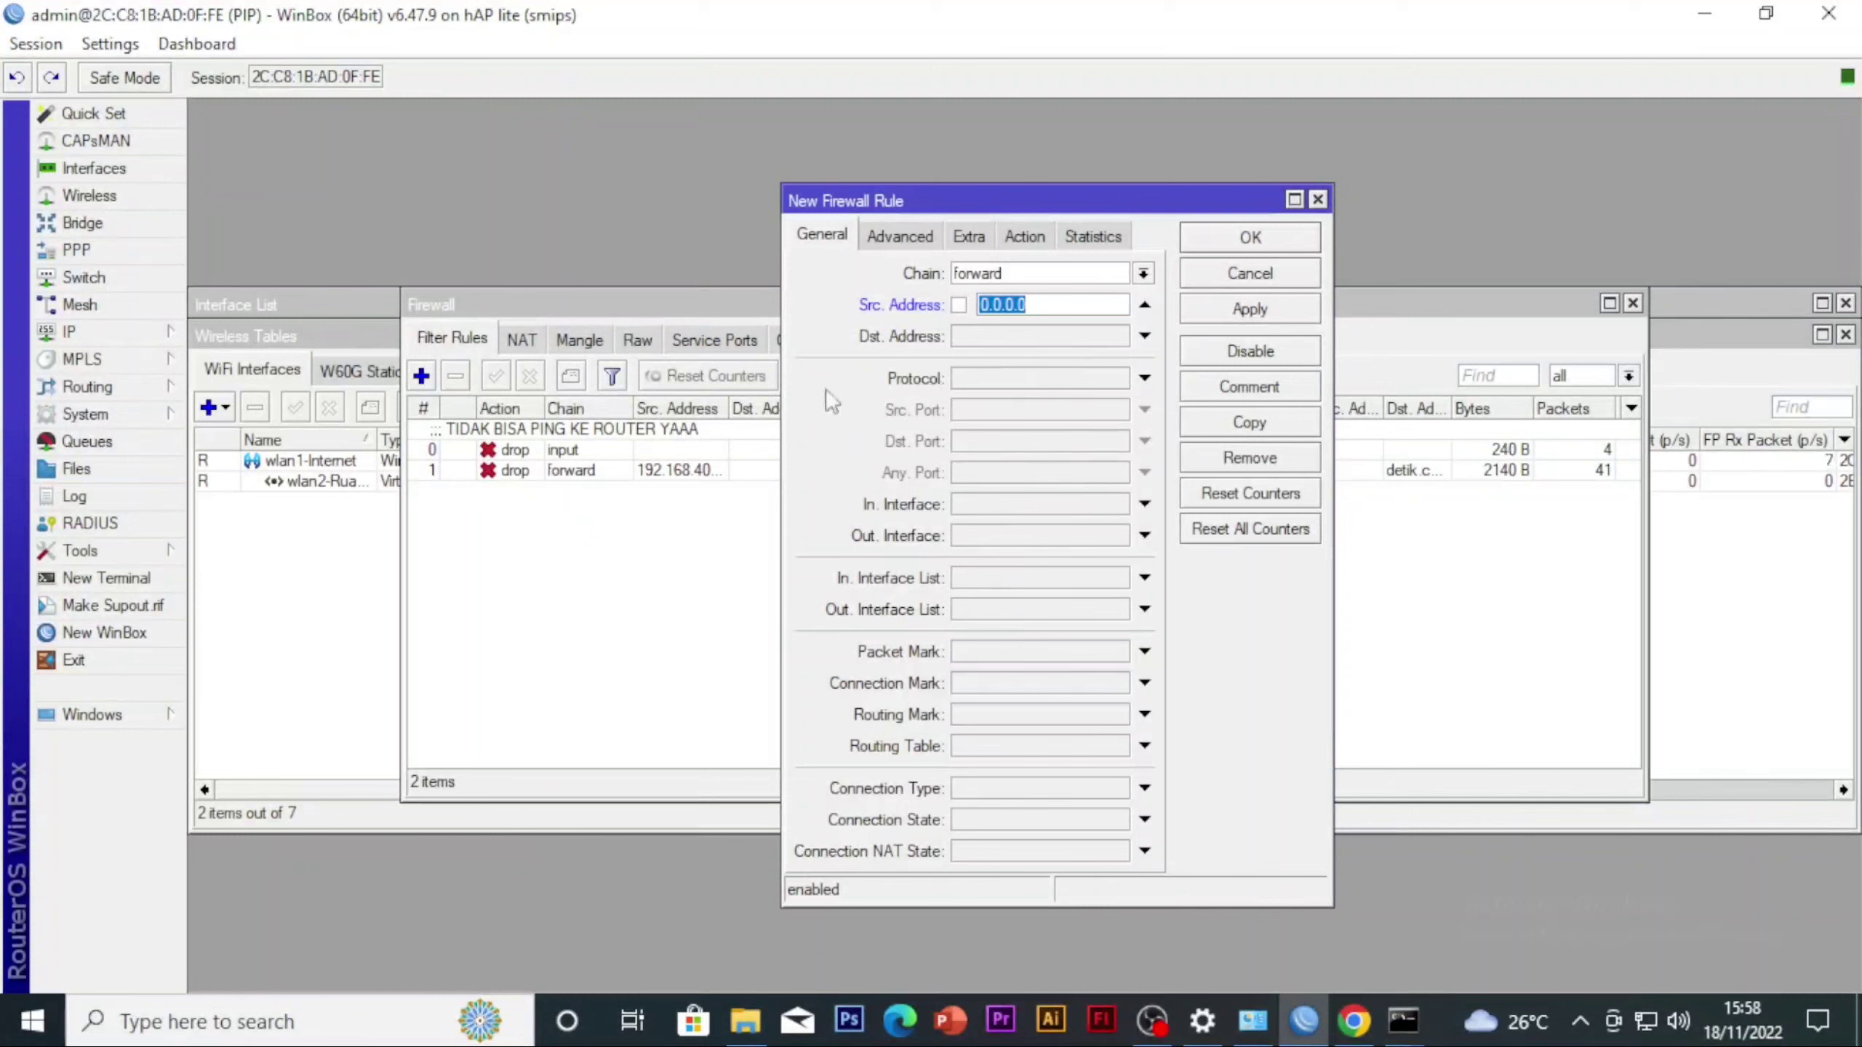
pyautogui.write('19')
# Look up the computer's IPv4 address in the Ethernet 2 connection details through the Windows network settings
pyautogui.rightClick(1645, 1021)
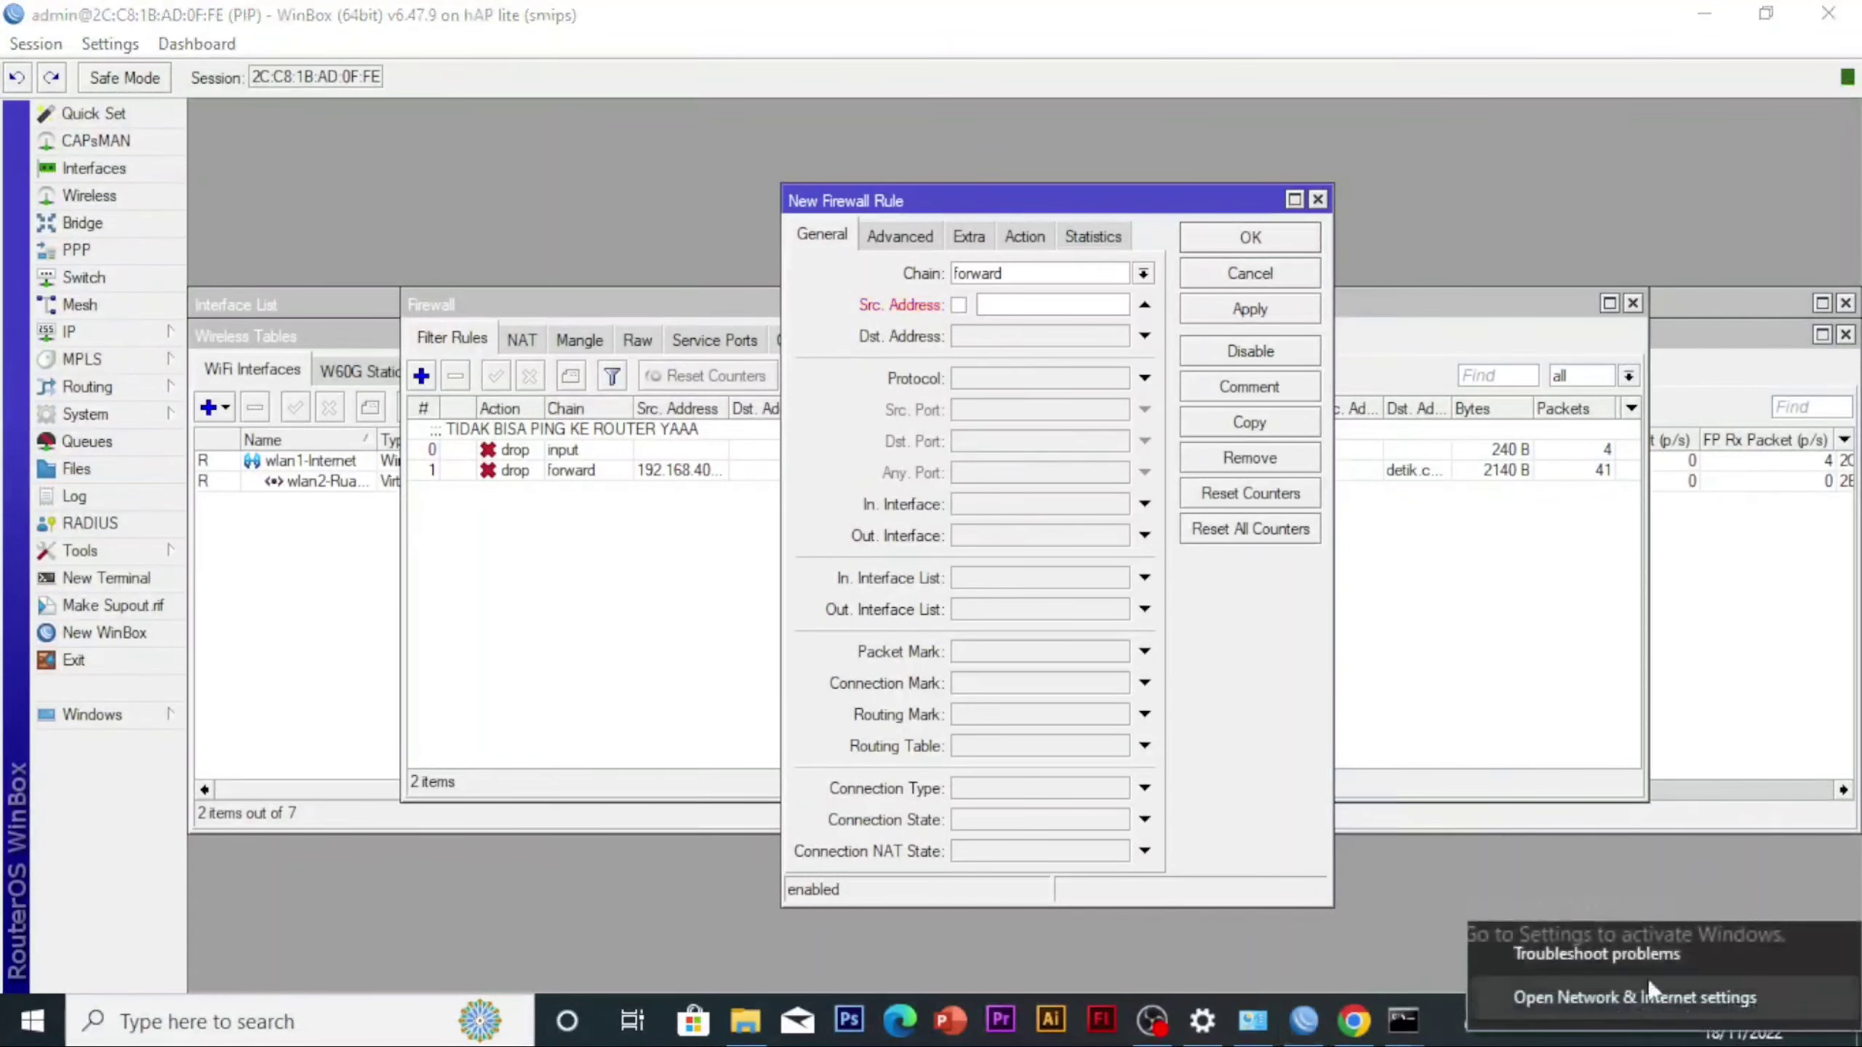
pyautogui.click(1569, 995)
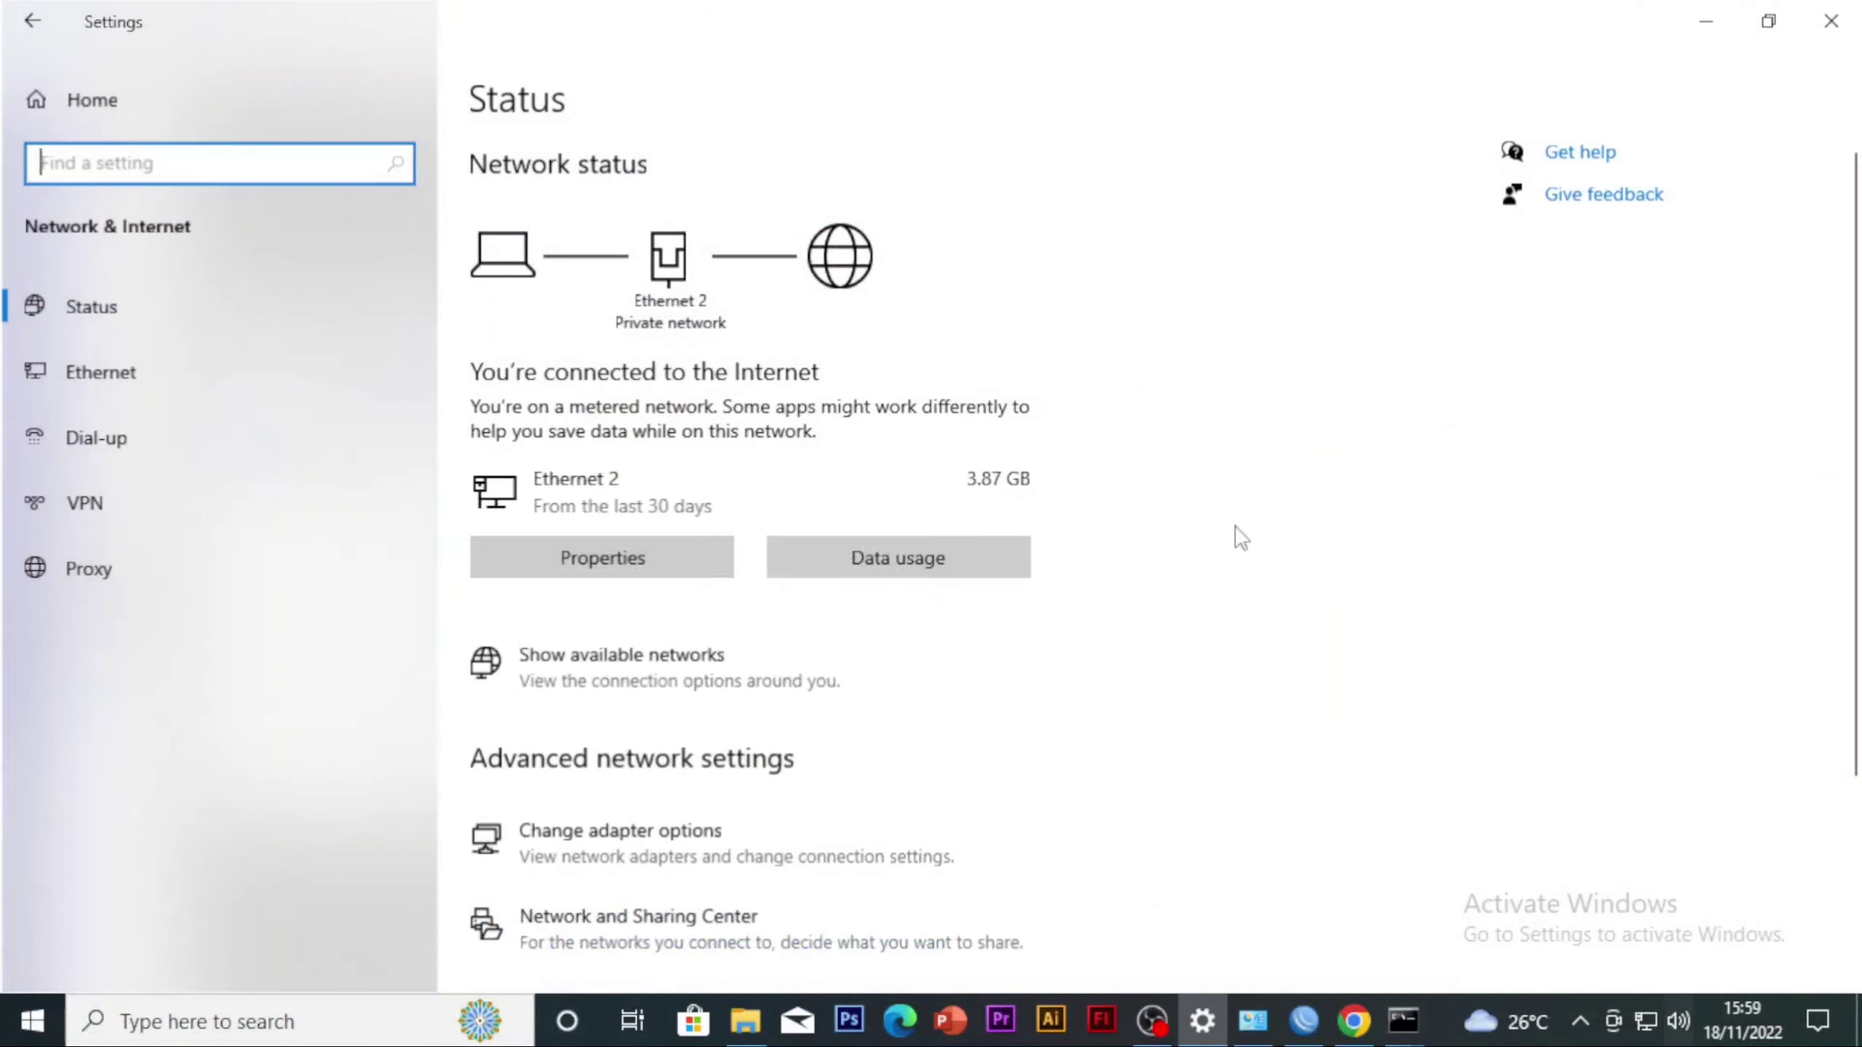
pyautogui.click(699, 868)
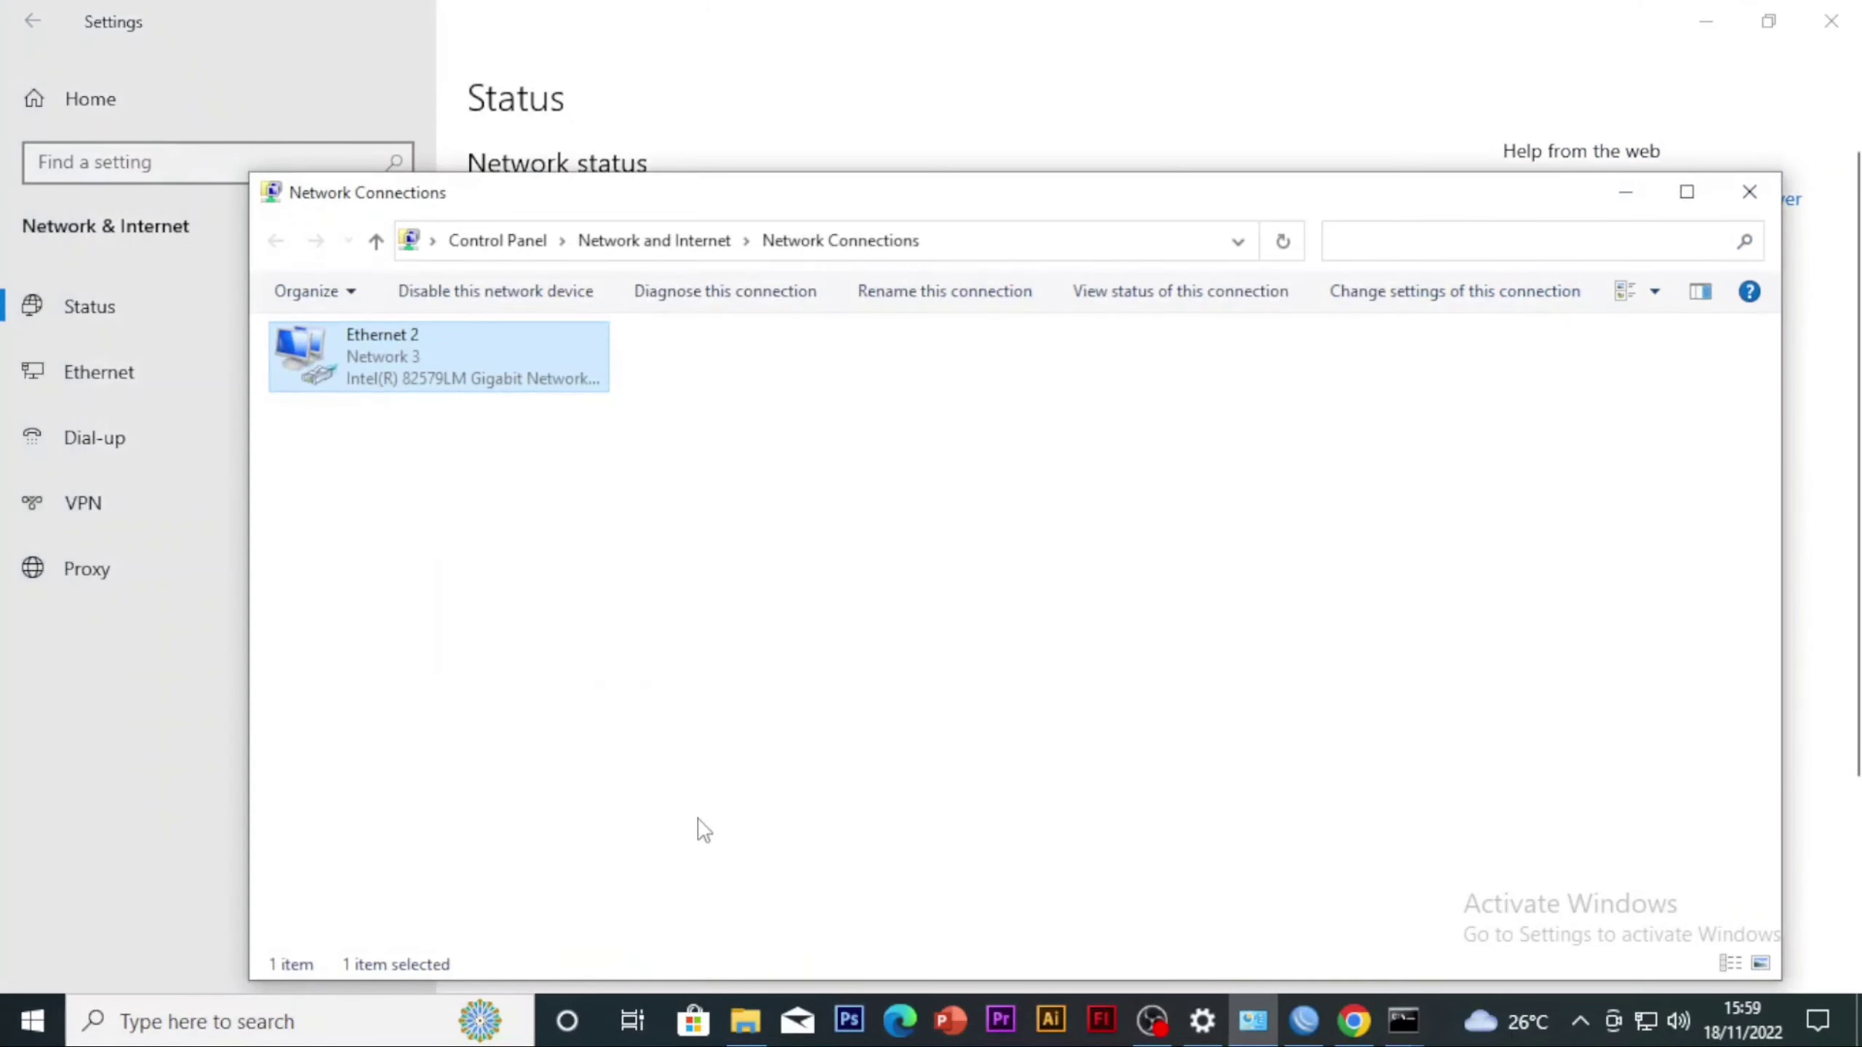
pyautogui.rightClick(449, 348)
pyautogui.click(594, 400)
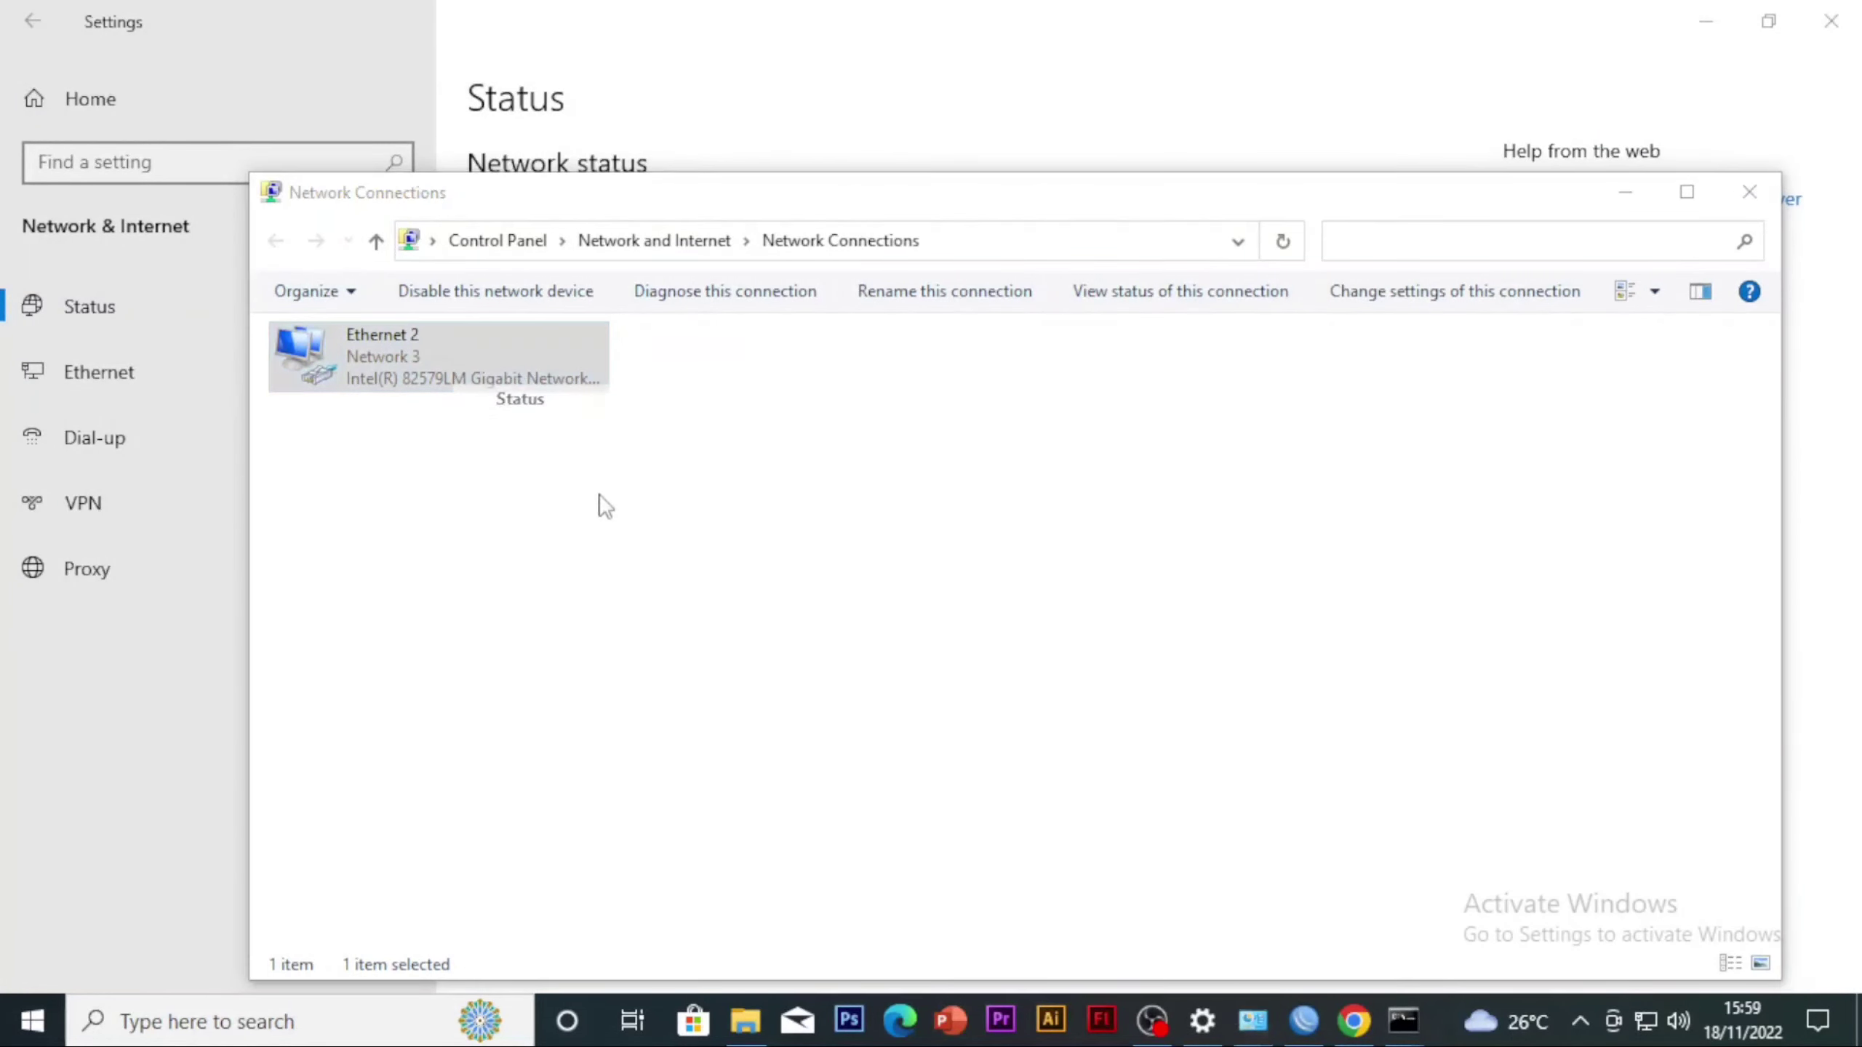
pyautogui.click(800, 497)
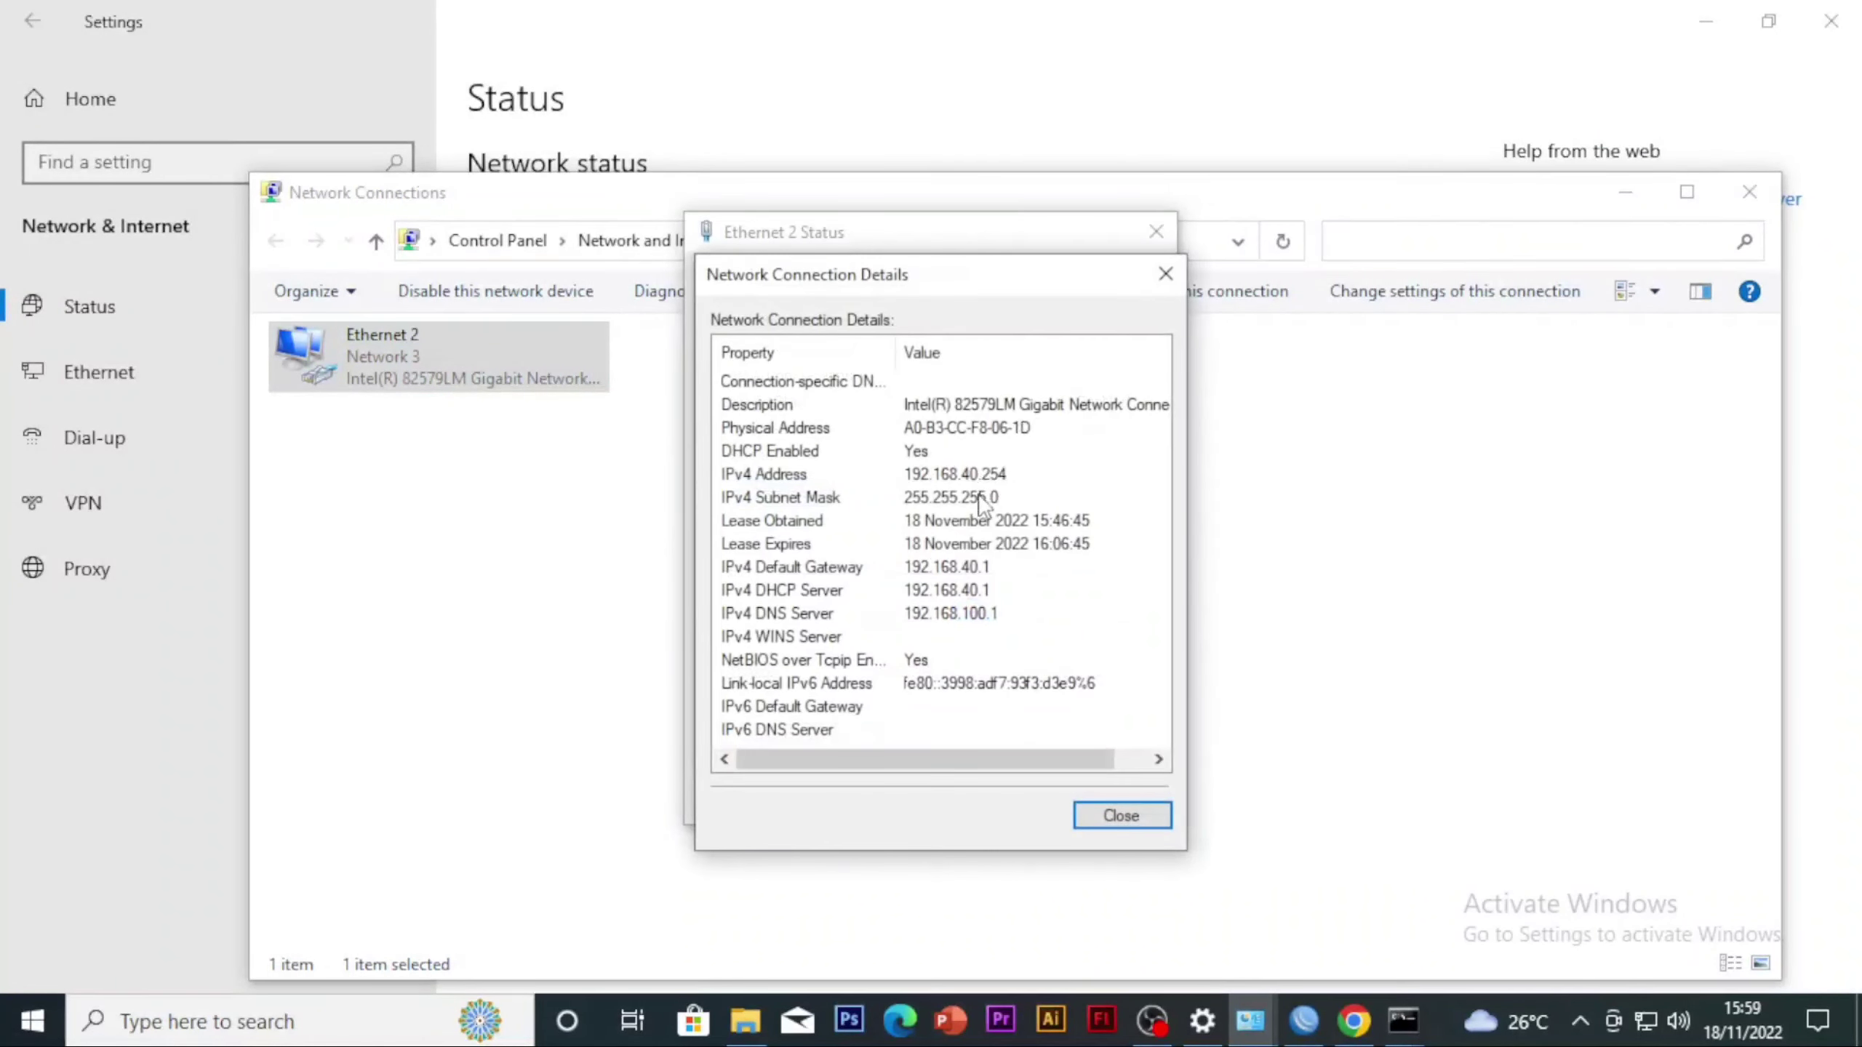
pyautogui.click(1005, 476)
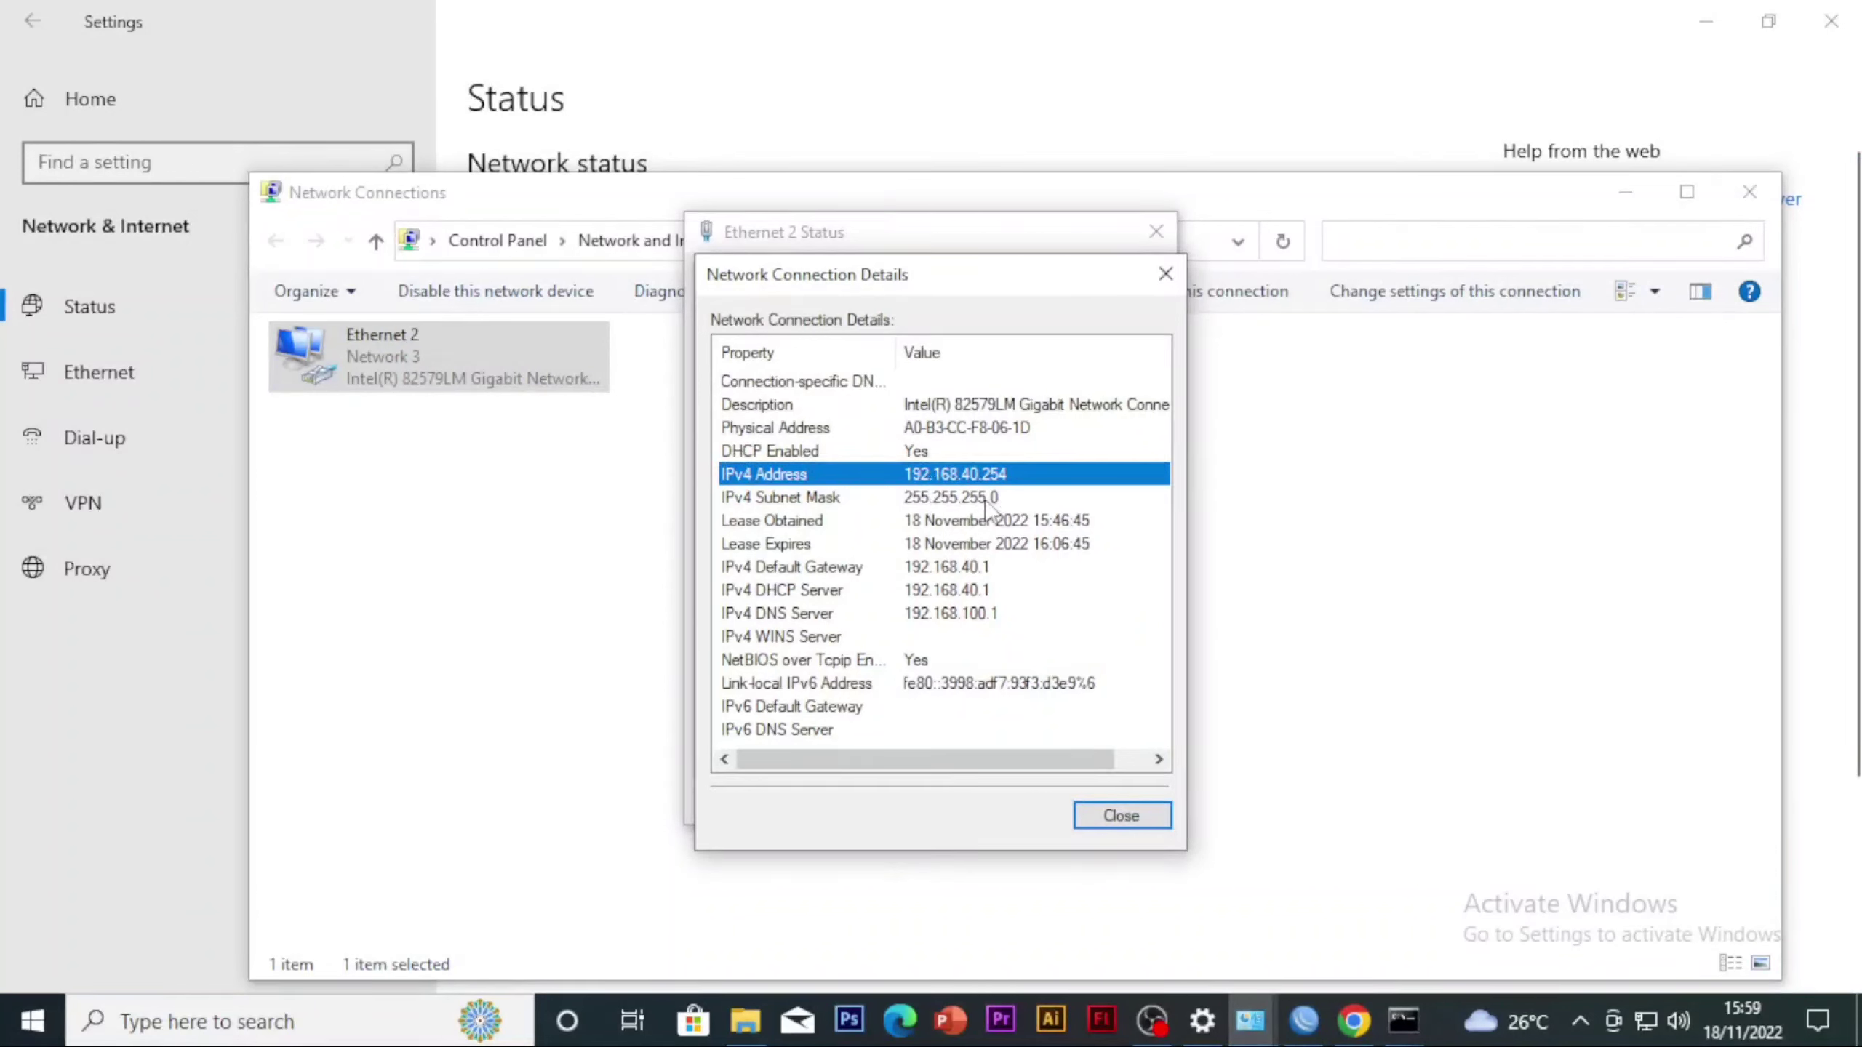
# Return to WinBox and set the new filter rule's source address to 192.168.40.254
pyautogui.click(1303, 1019)
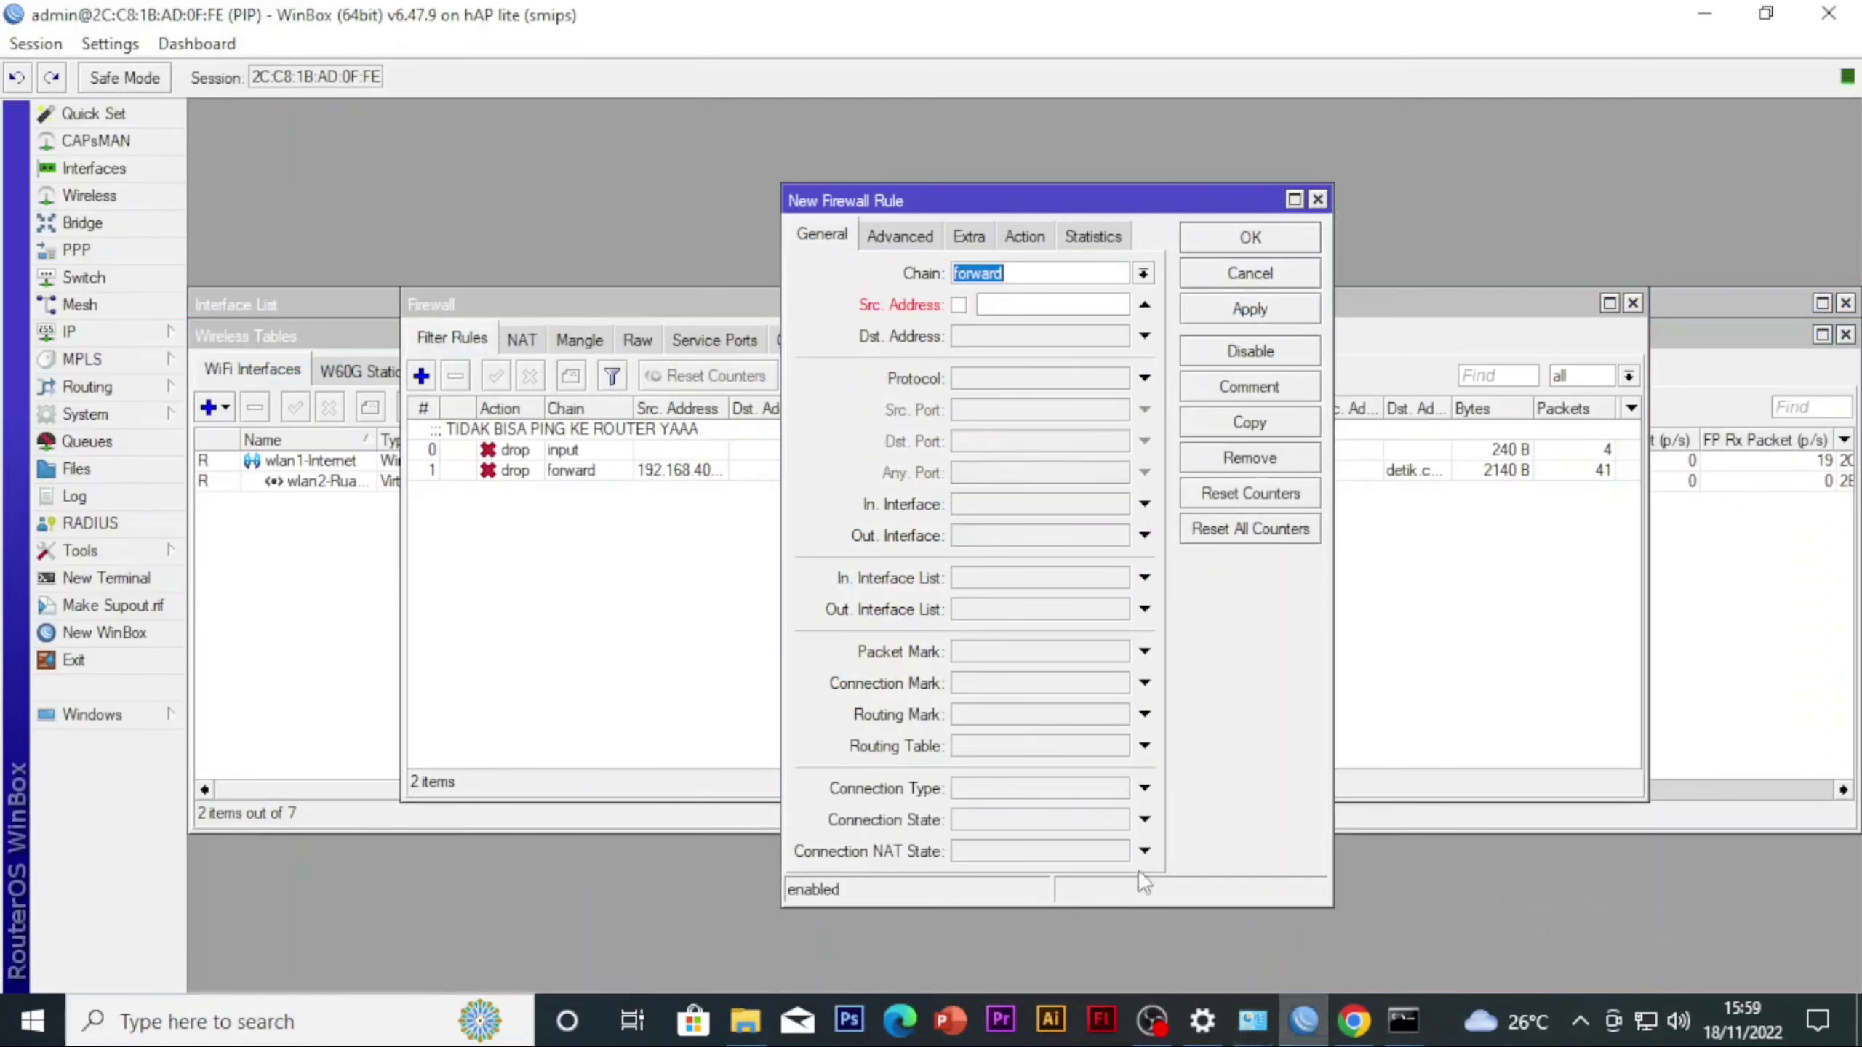
pyautogui.click(1022, 304)
pyautogui.write('192.168.40.254')
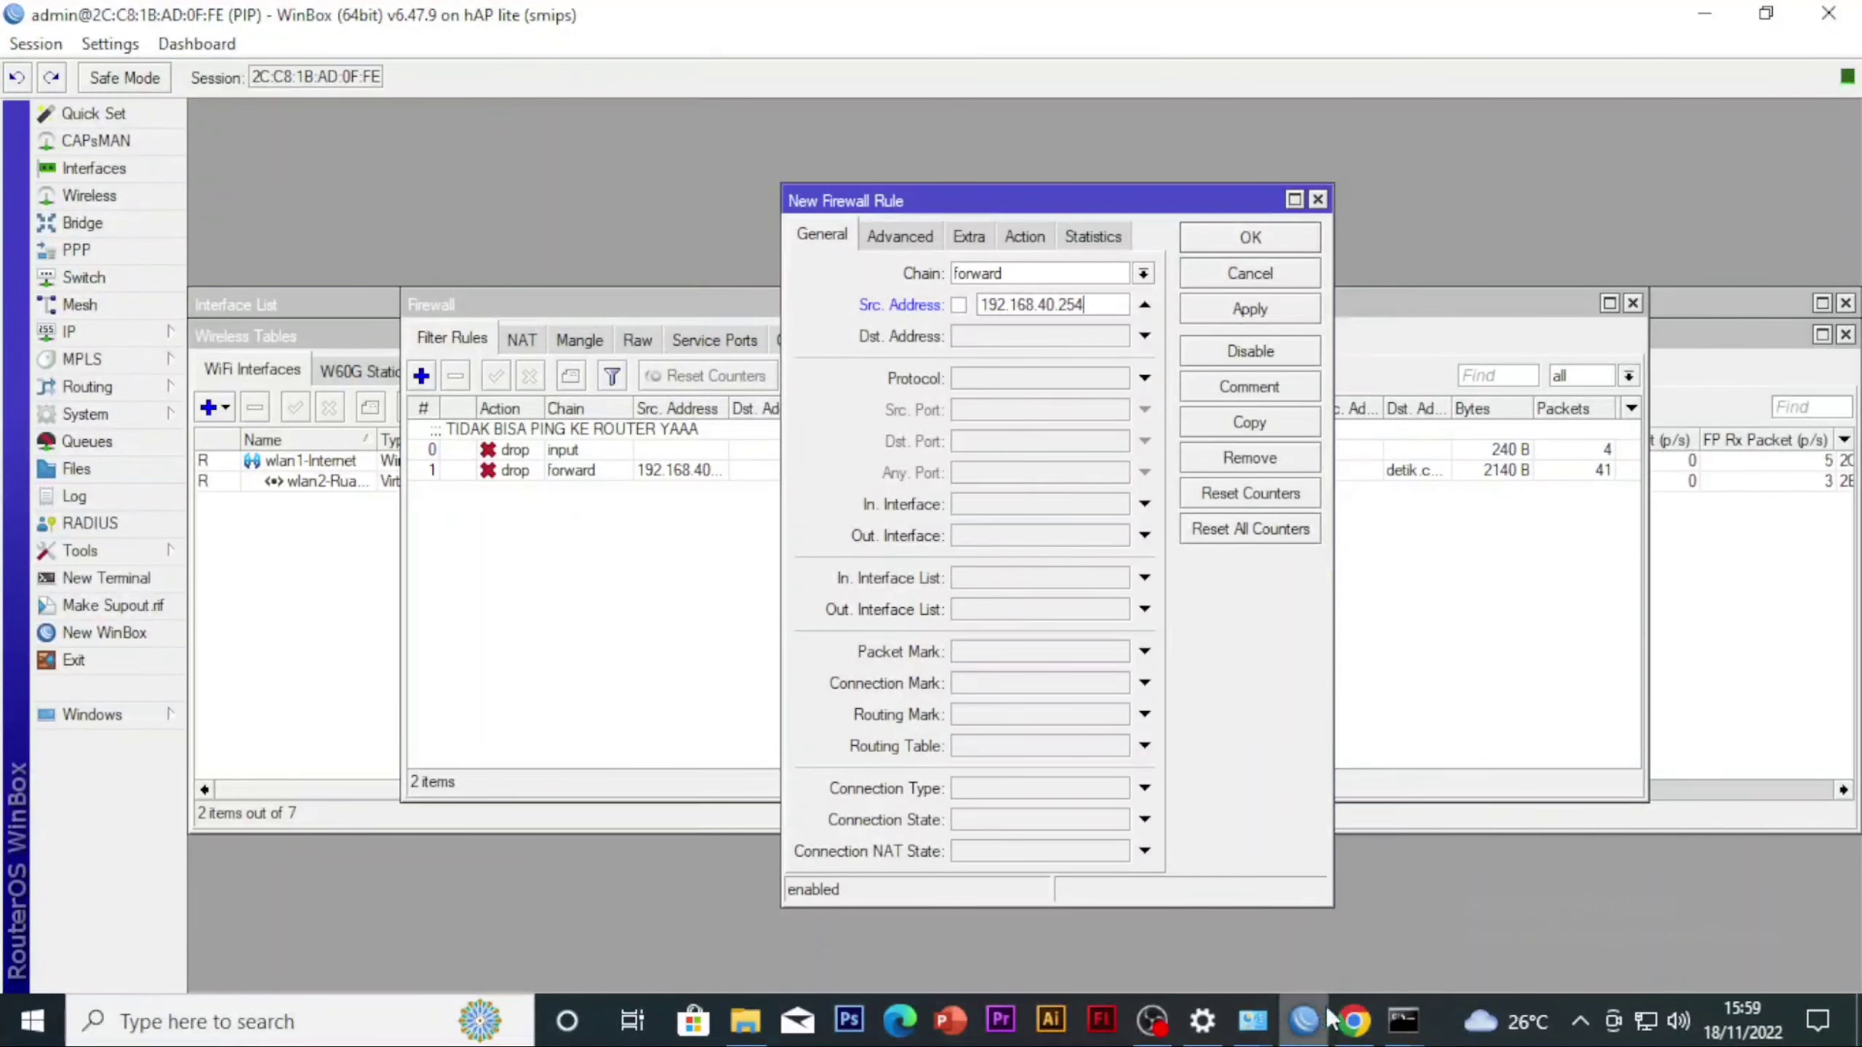
# Compare the entered source address with the Ethernet 2 connection details and close the details and status dialogs
pyautogui.moveTo(1246, 1028)
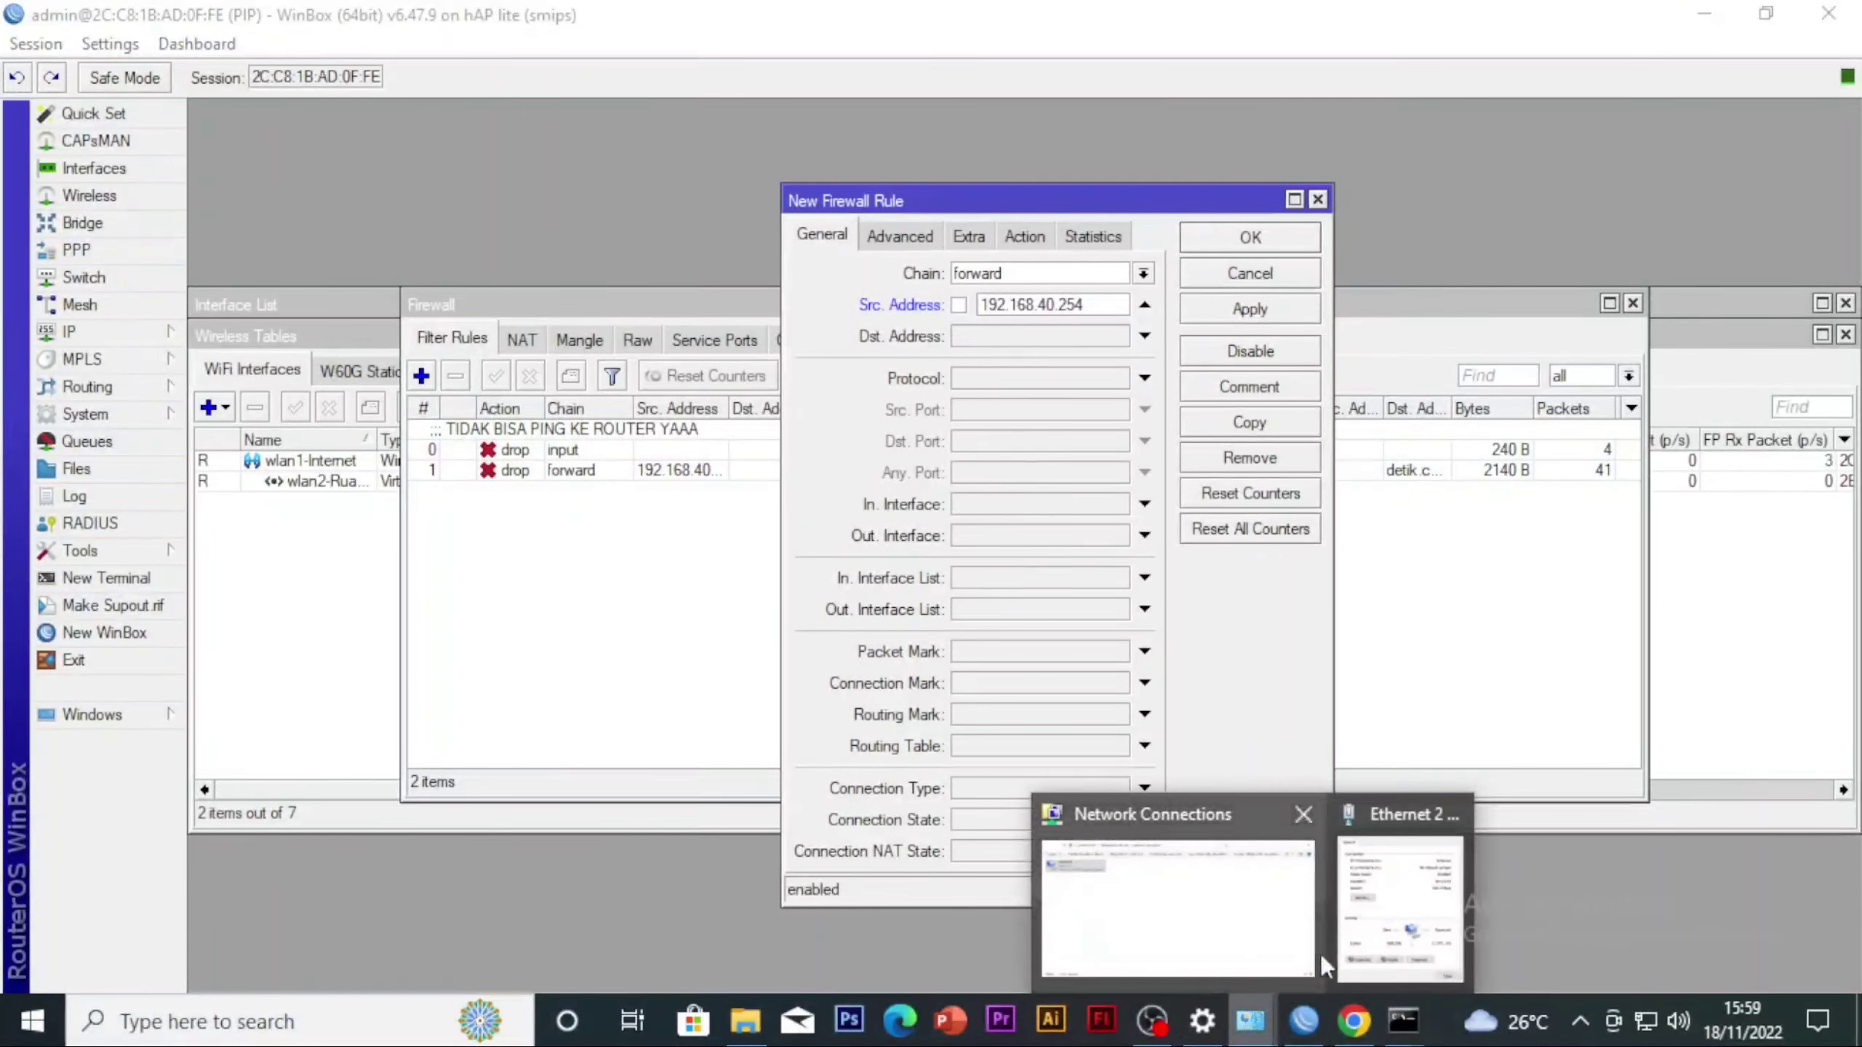
pyautogui.click(1357, 910)
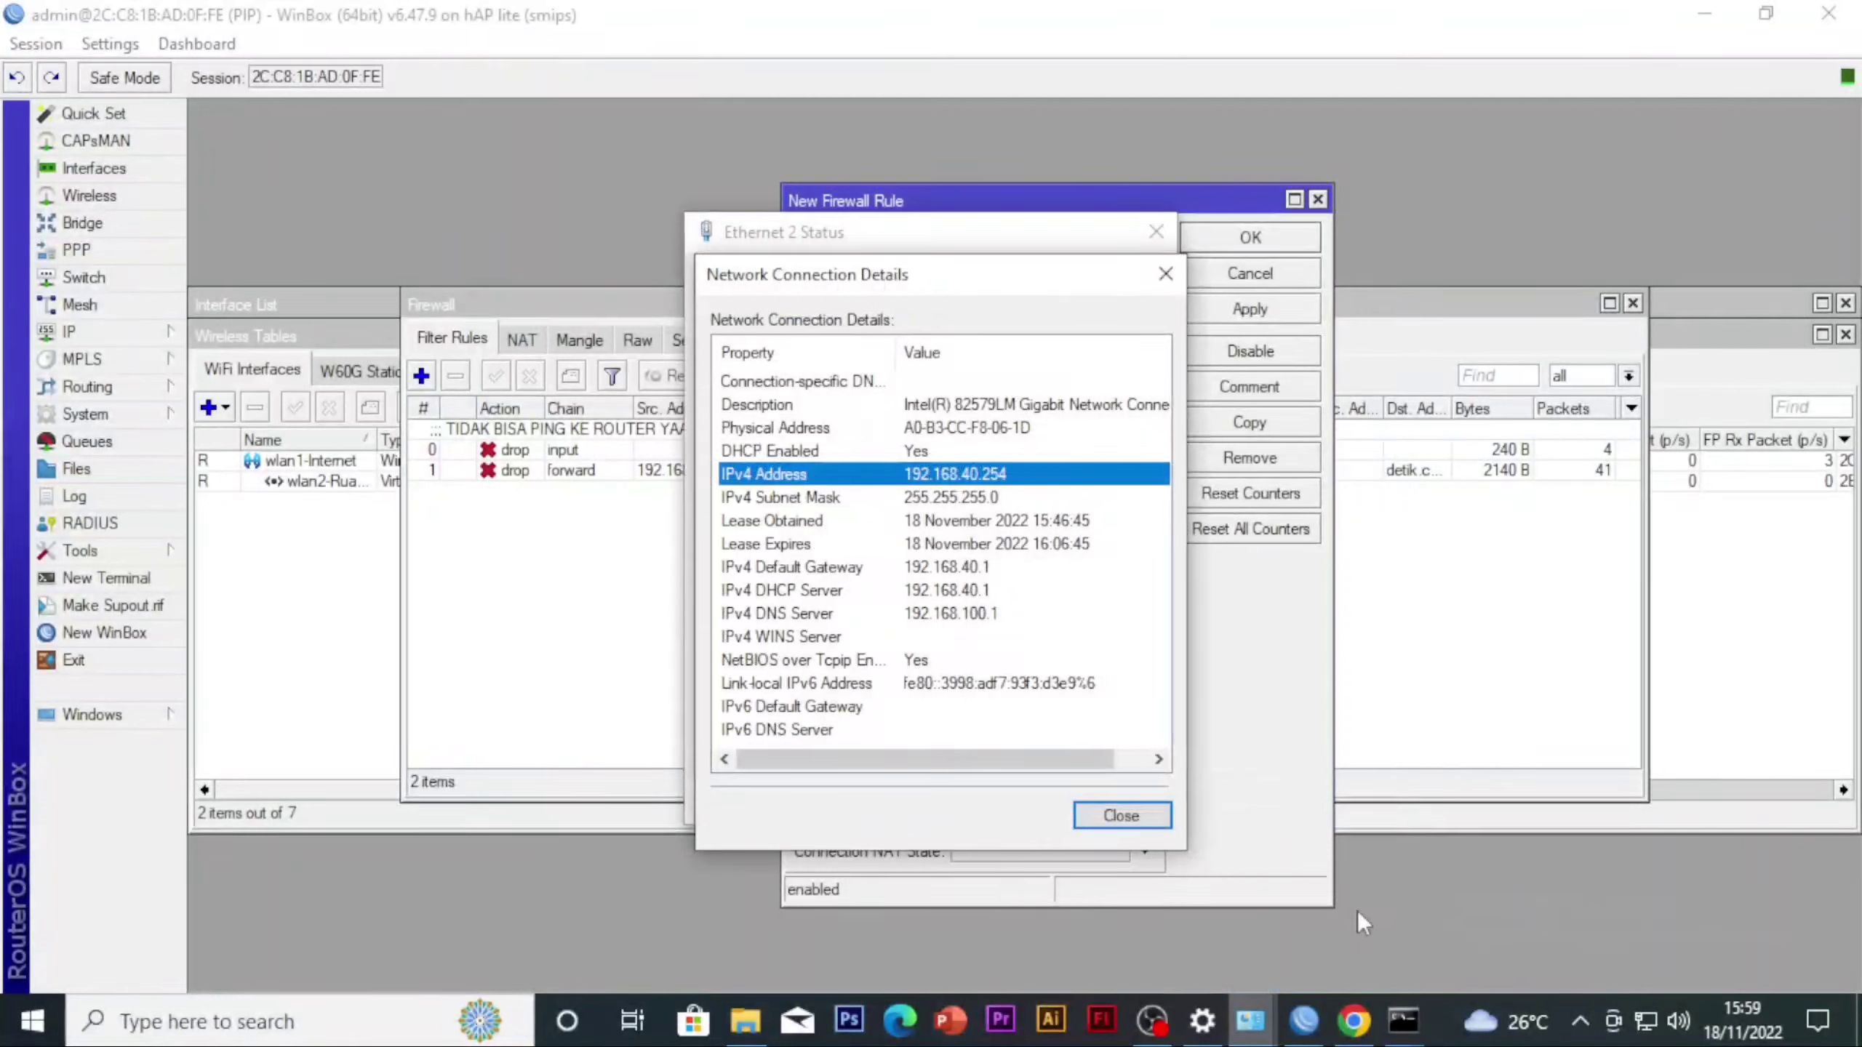
pyautogui.click(1165, 273)
pyautogui.click(1155, 232)
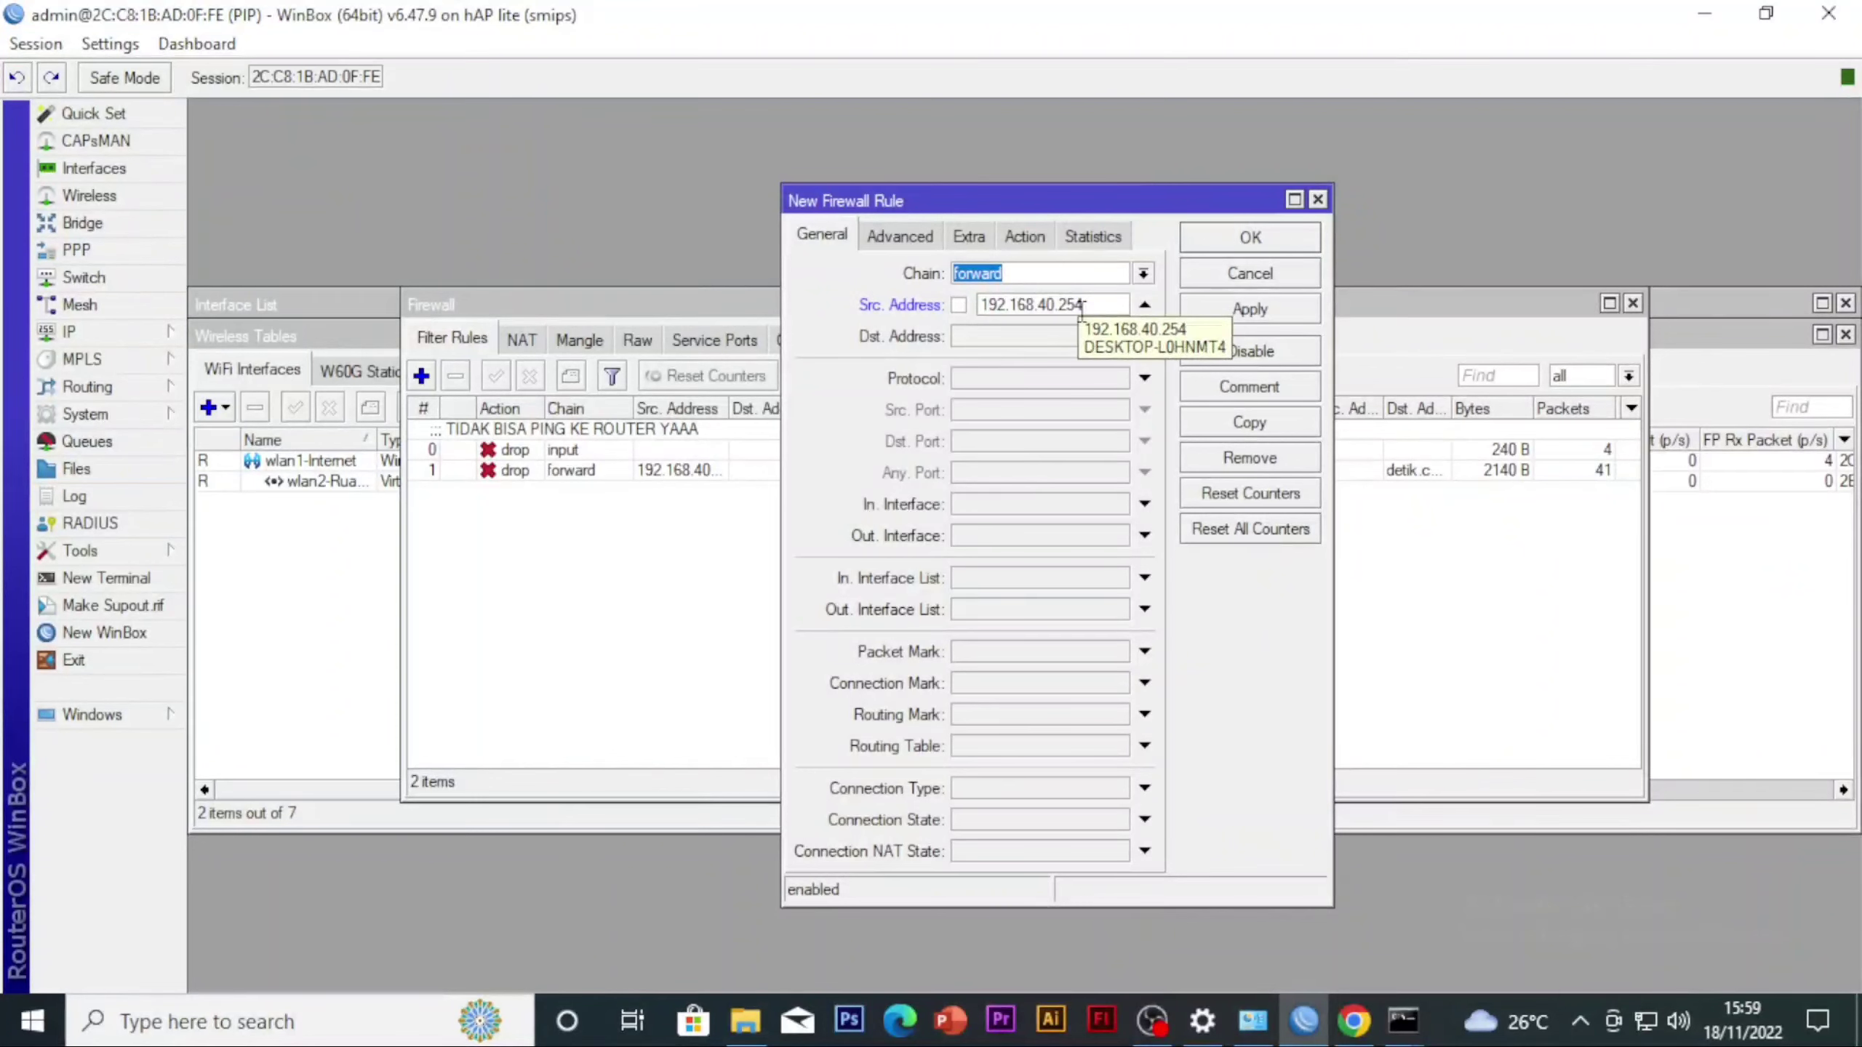
# Set the new forward rule's content match to smakom and its action to drop, and save the rule
pyautogui.click(929, 242)
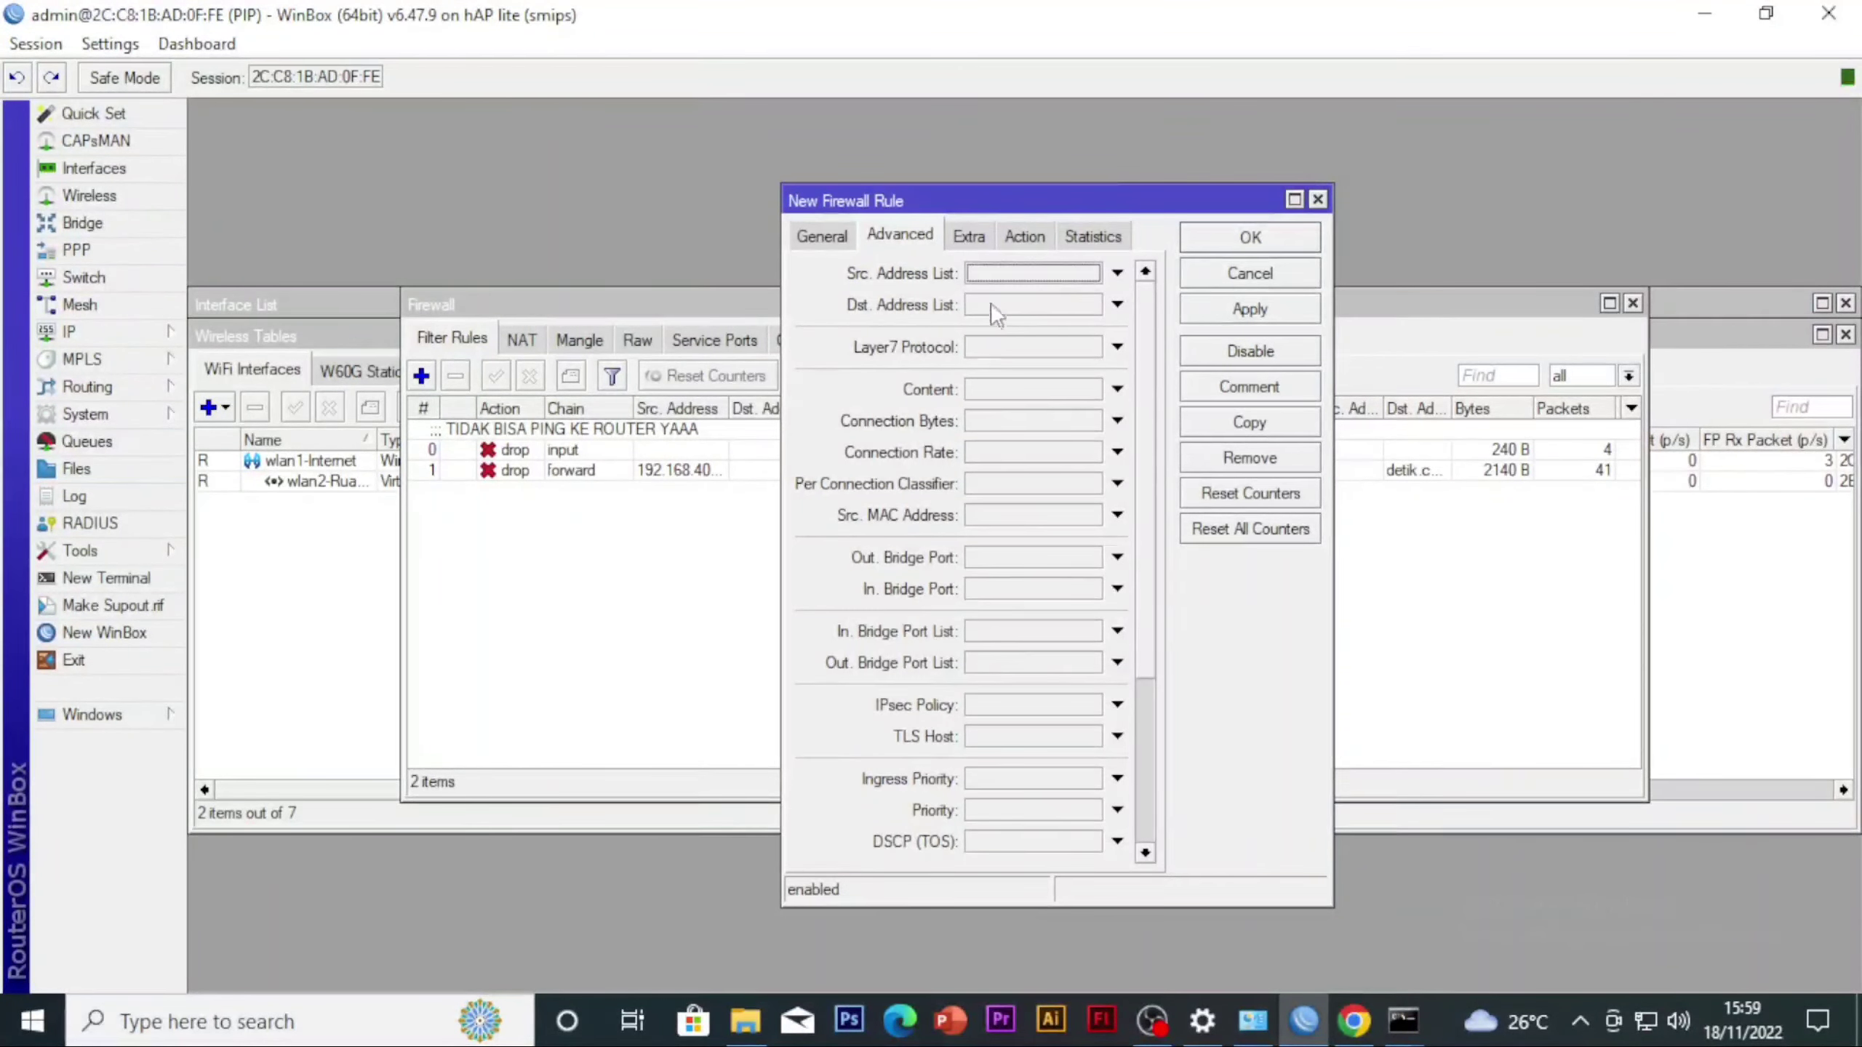
pyautogui.click(1013, 390)
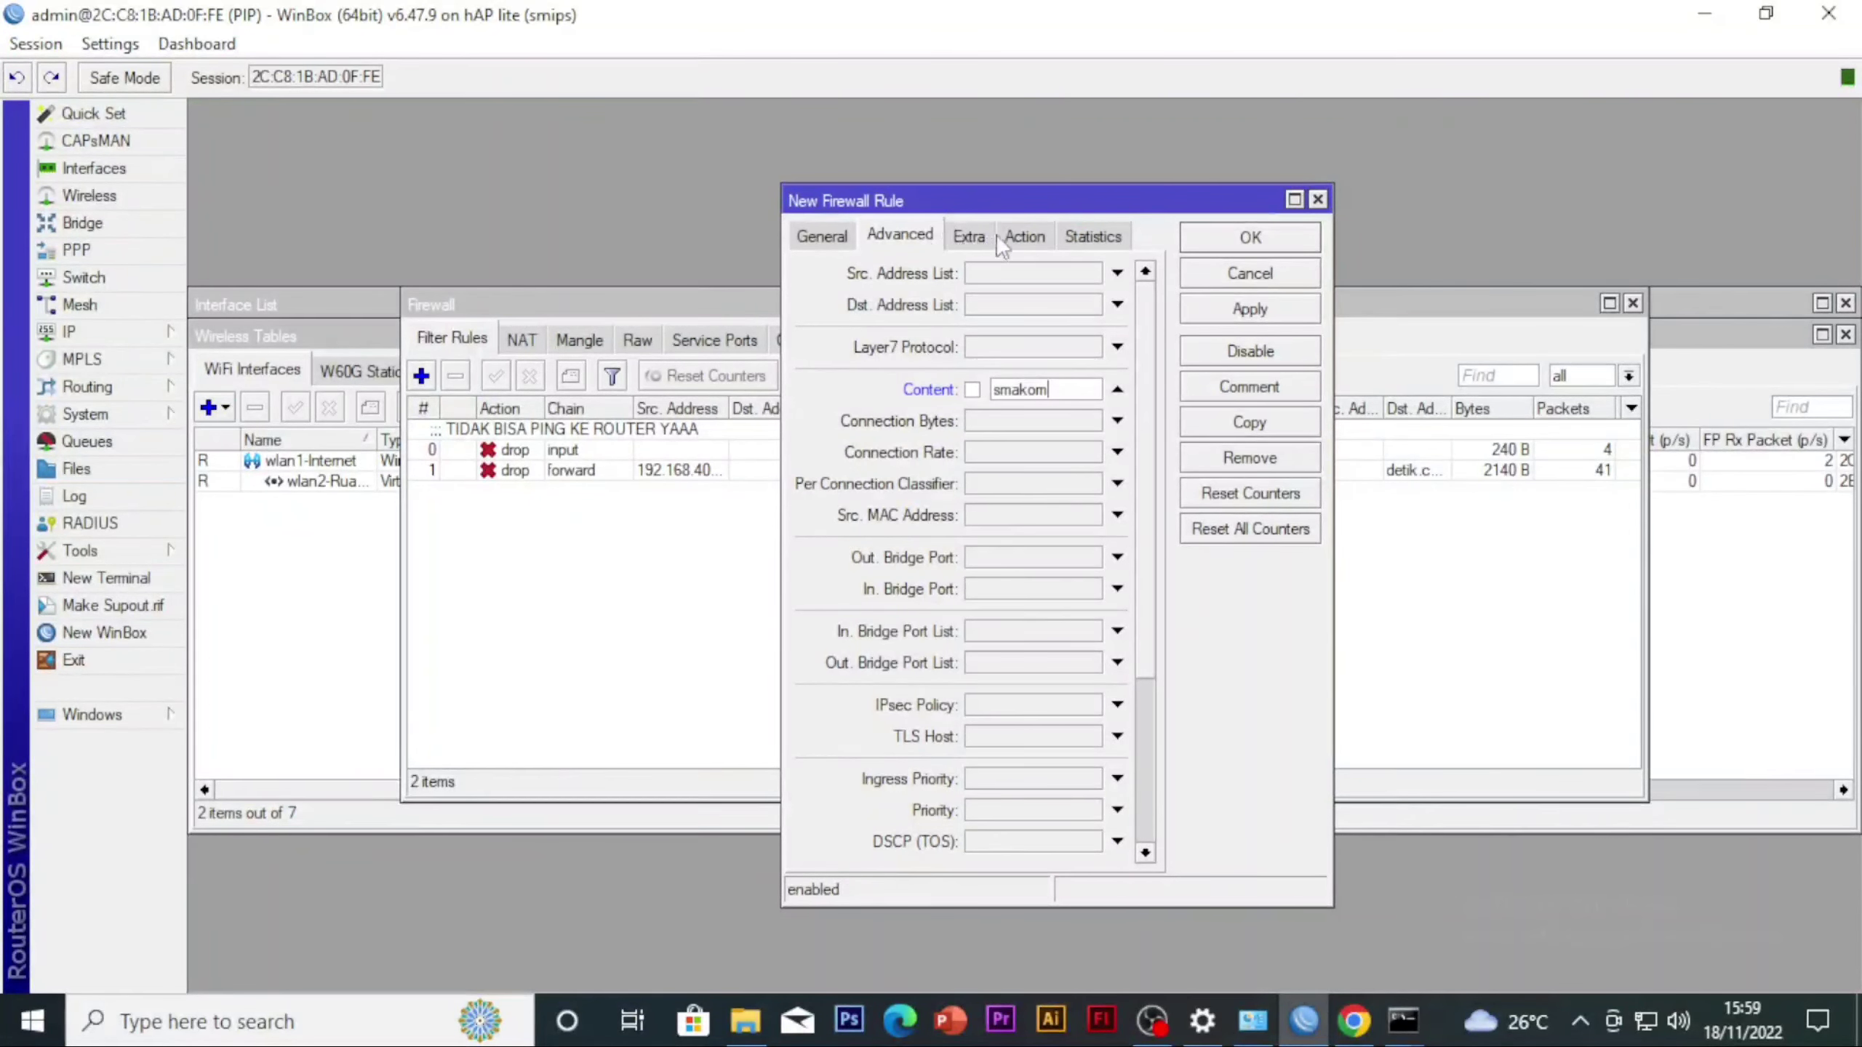
pyautogui.click(1023, 237)
pyautogui.click(967, 273)
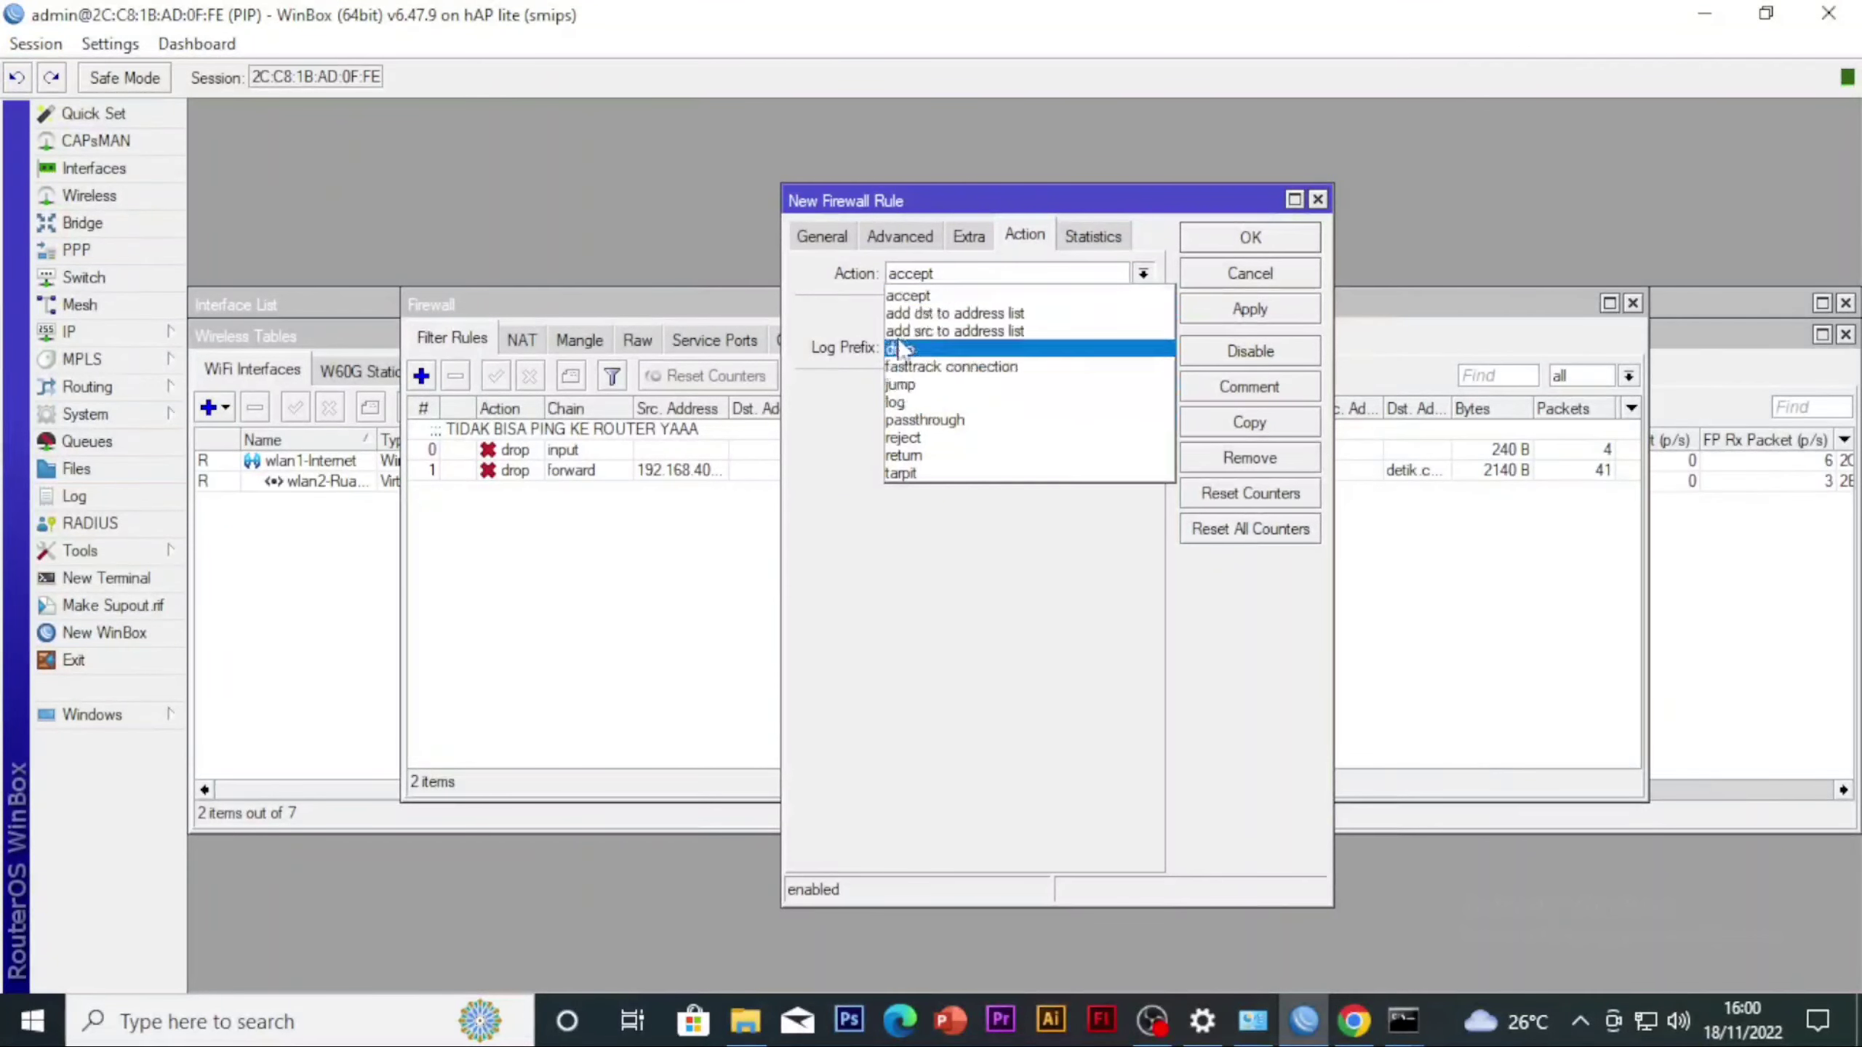
pyautogui.click(916, 349)
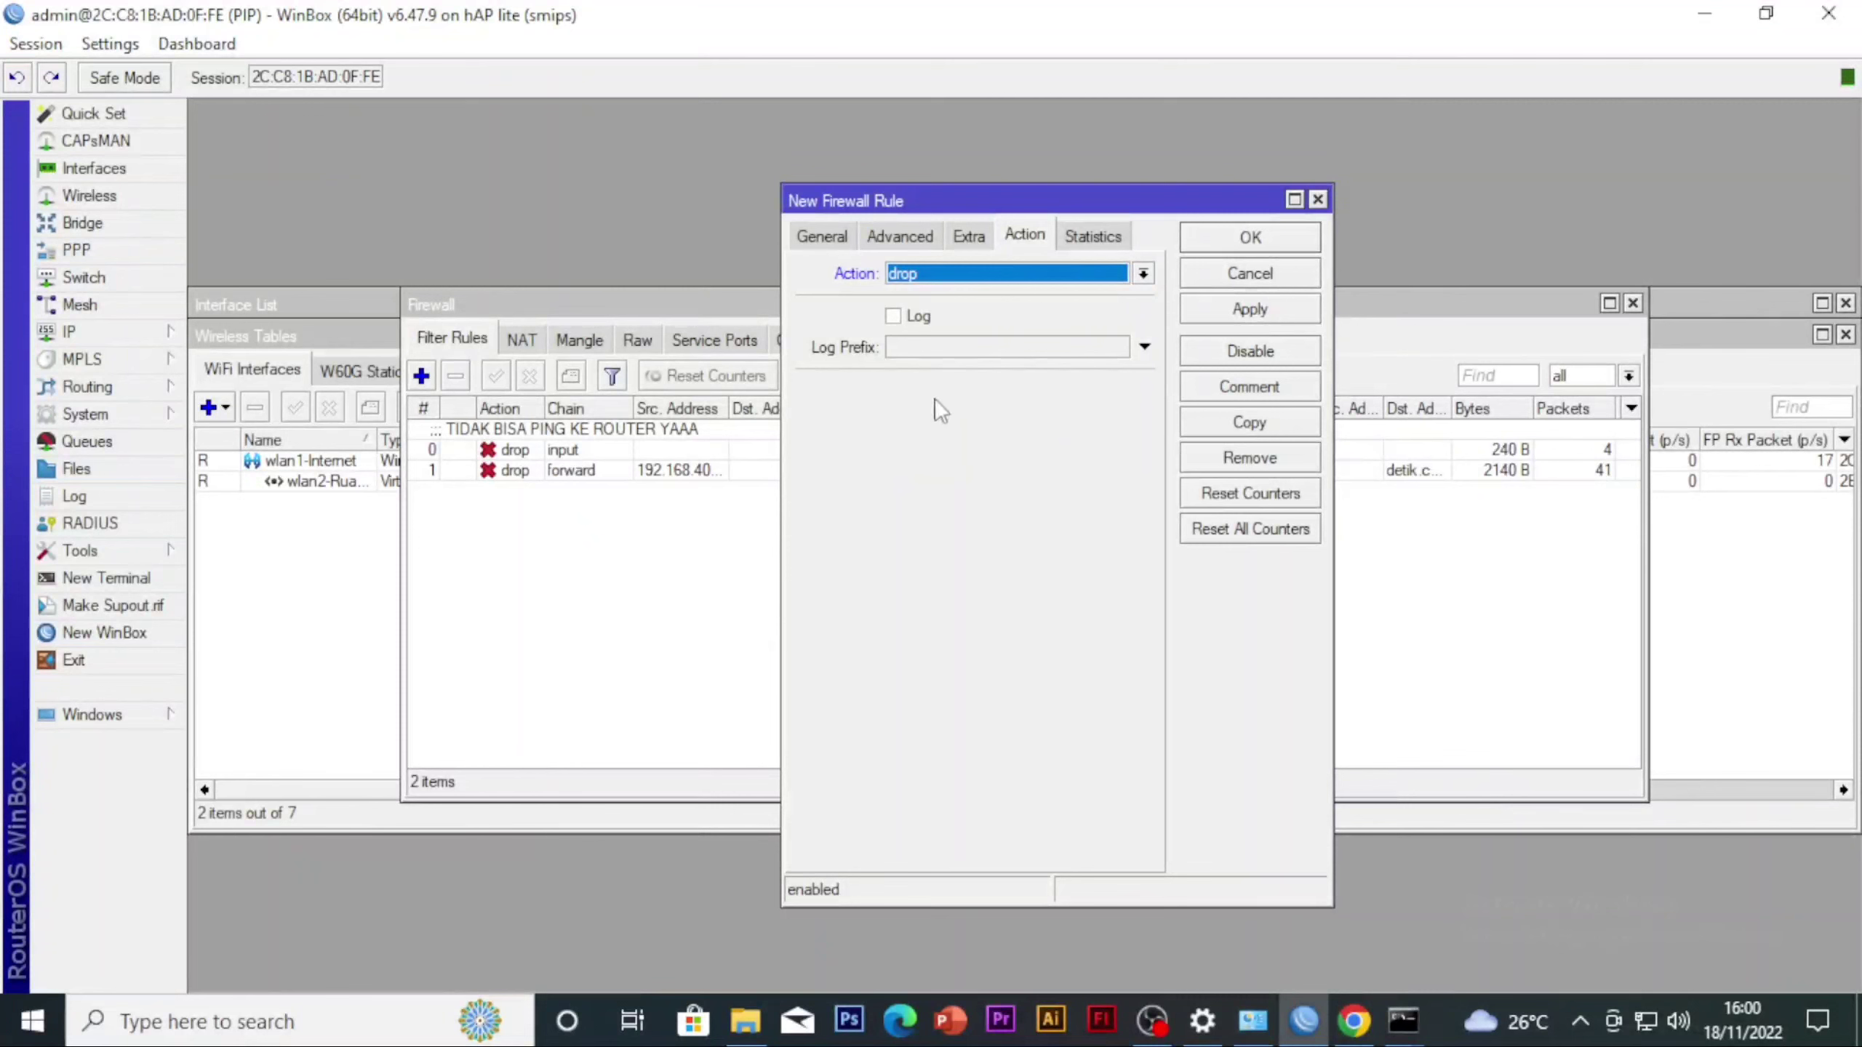
pyautogui.click(1229, 316)
pyautogui.click(1213, 243)
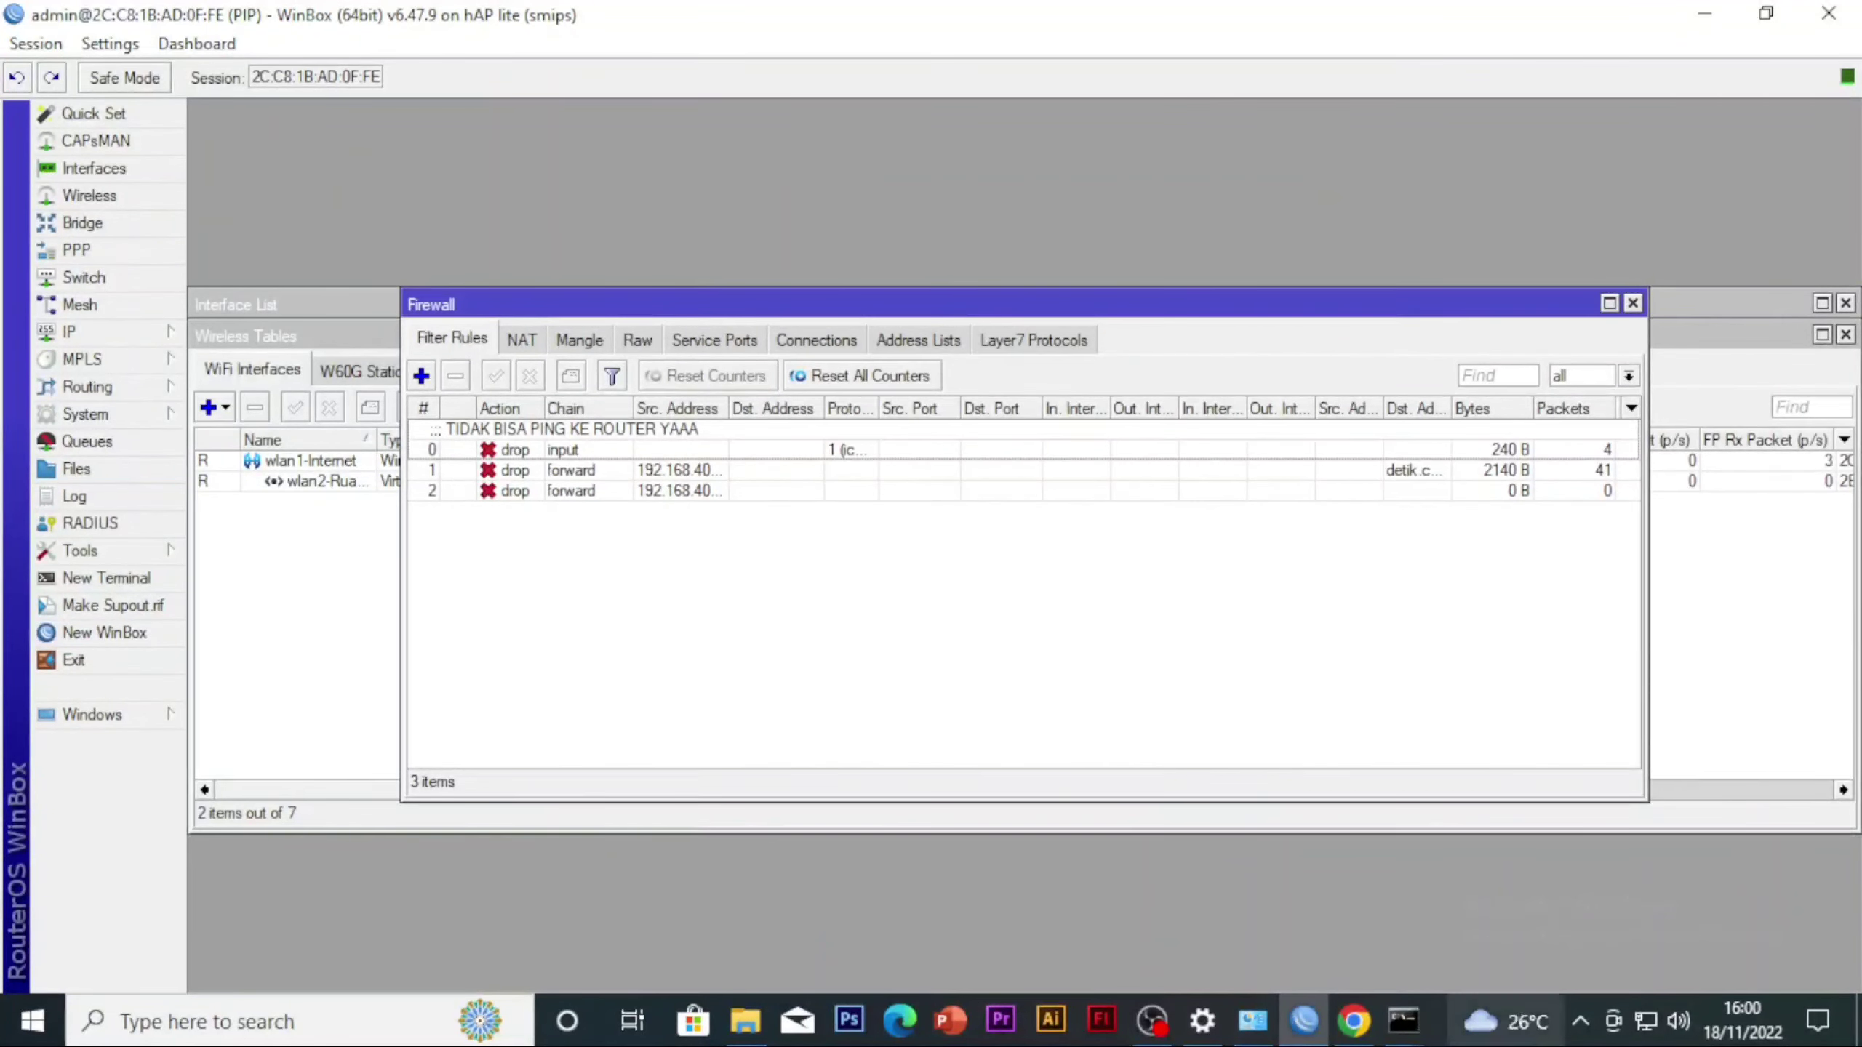
# Switch to Chrome, close the detik.com tab and search Google for smakom in a new tab
pyautogui.click(1356, 1020)
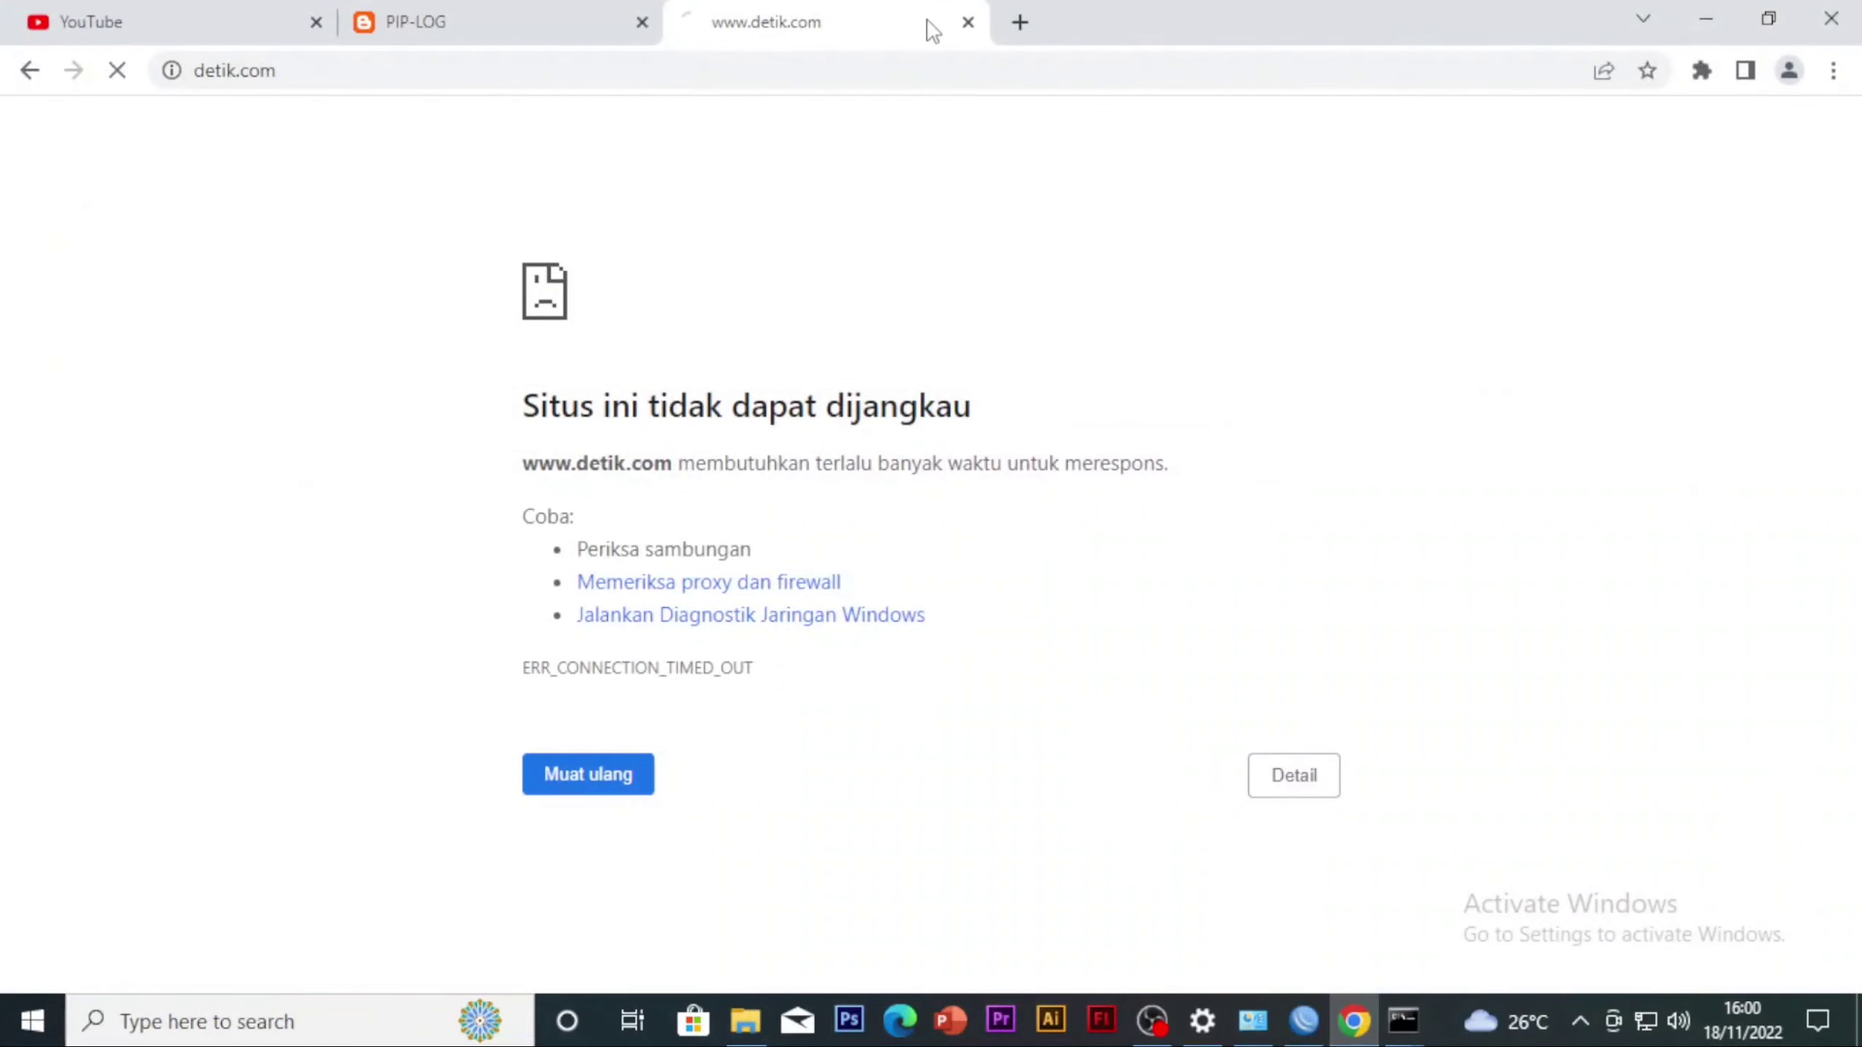
pyautogui.moveTo(467, 499); pyautogui.dragTo(960, 653)
pyautogui.click(968, 22)
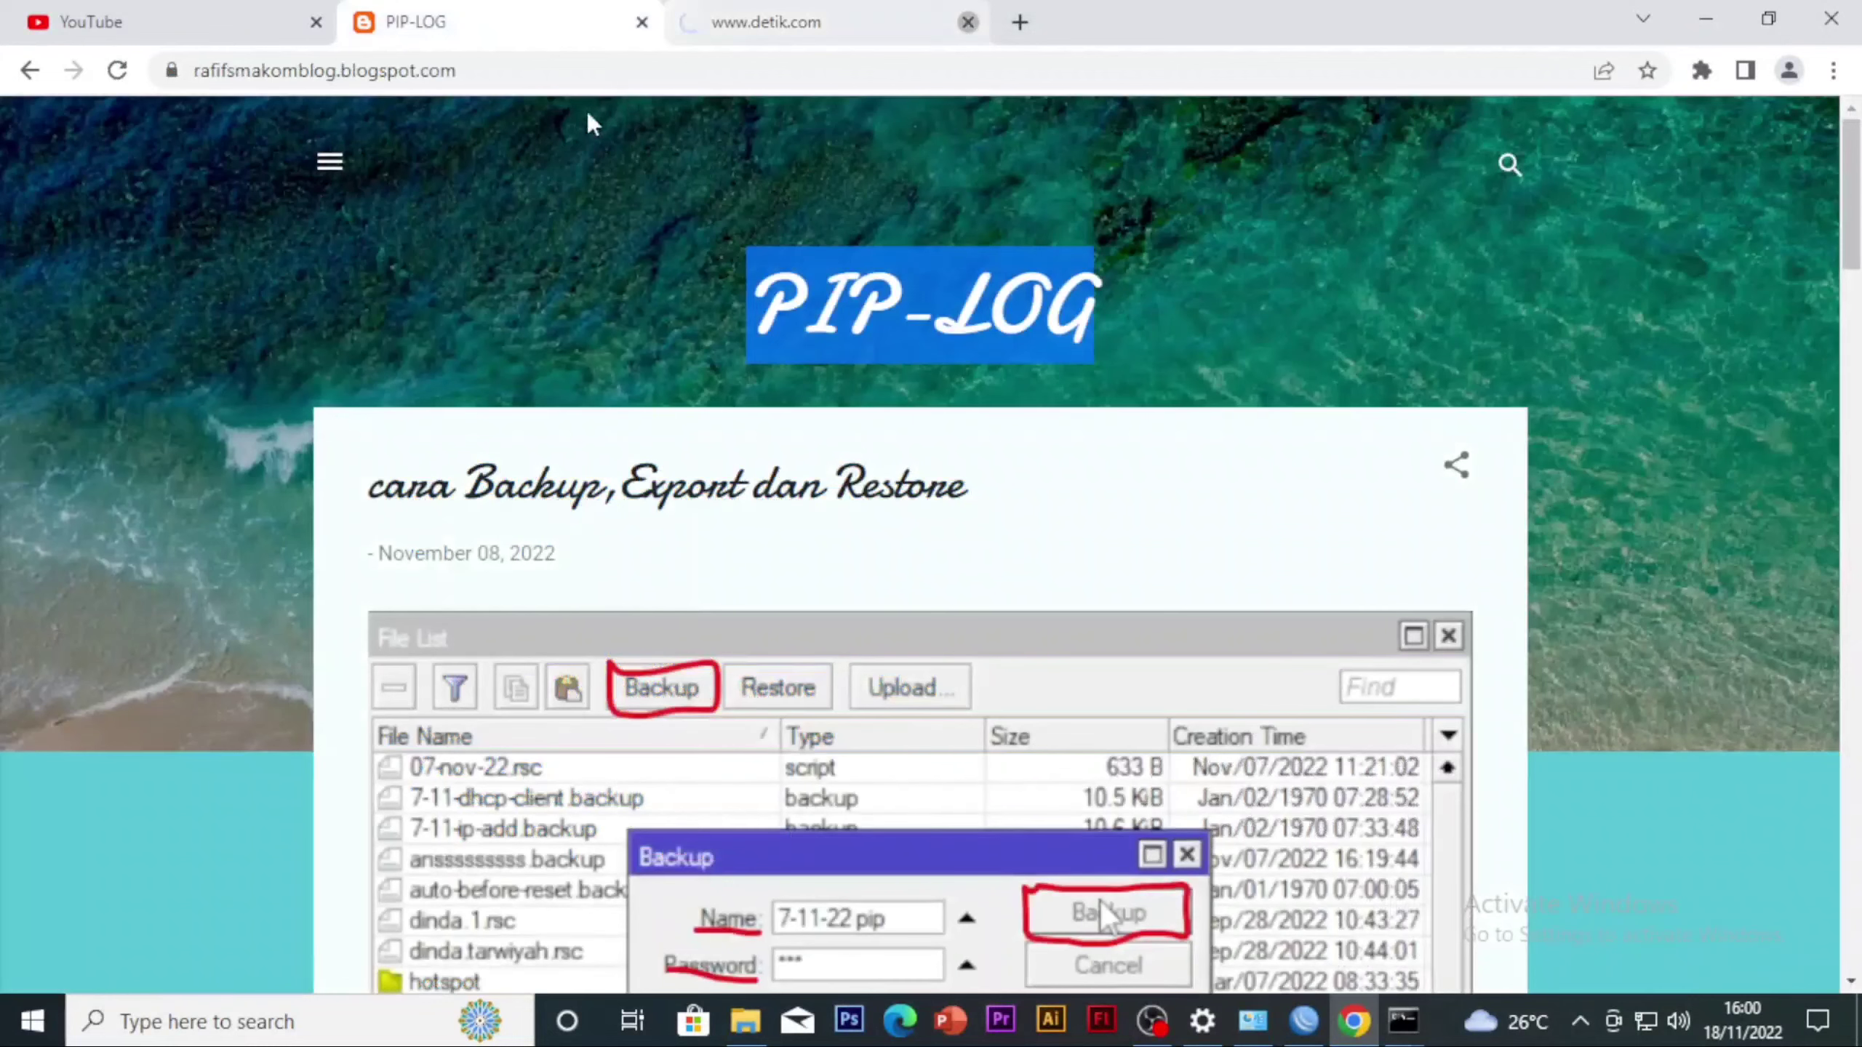
pyautogui.click(694, 24)
pyautogui.write('smakom')
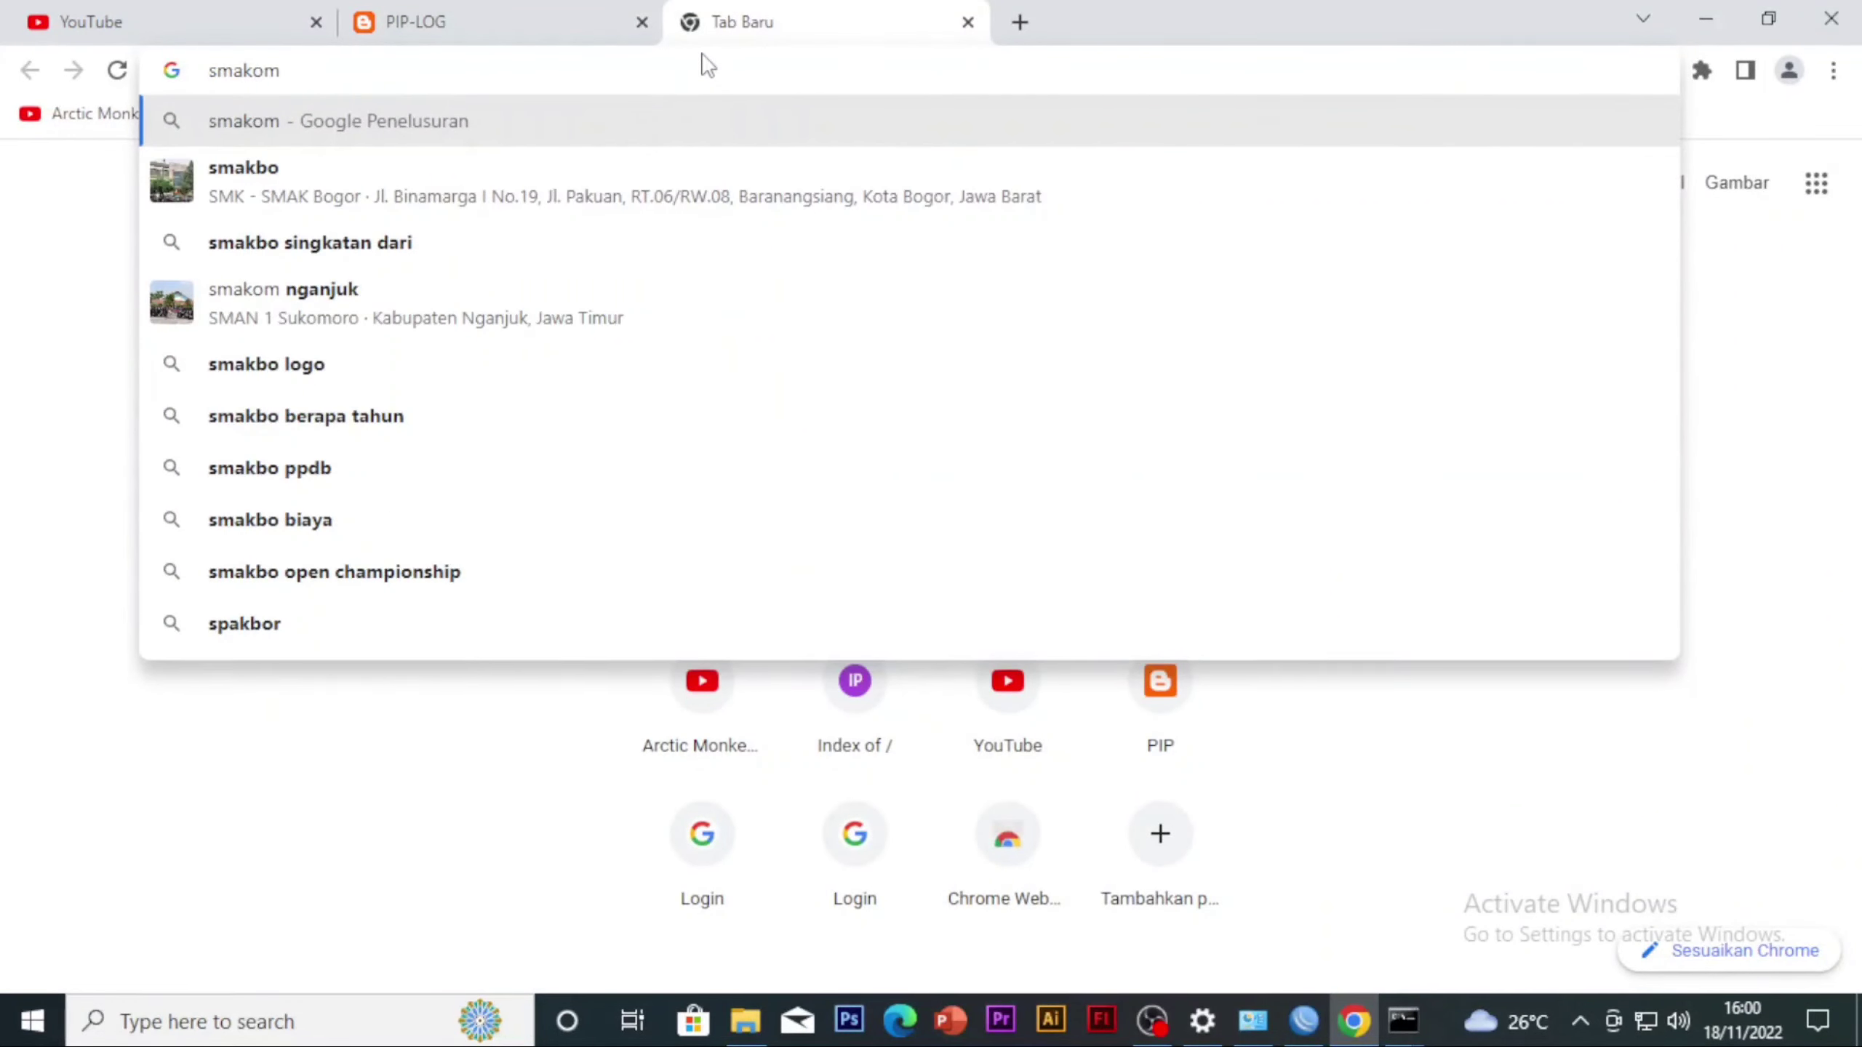
pyautogui.press('Return')
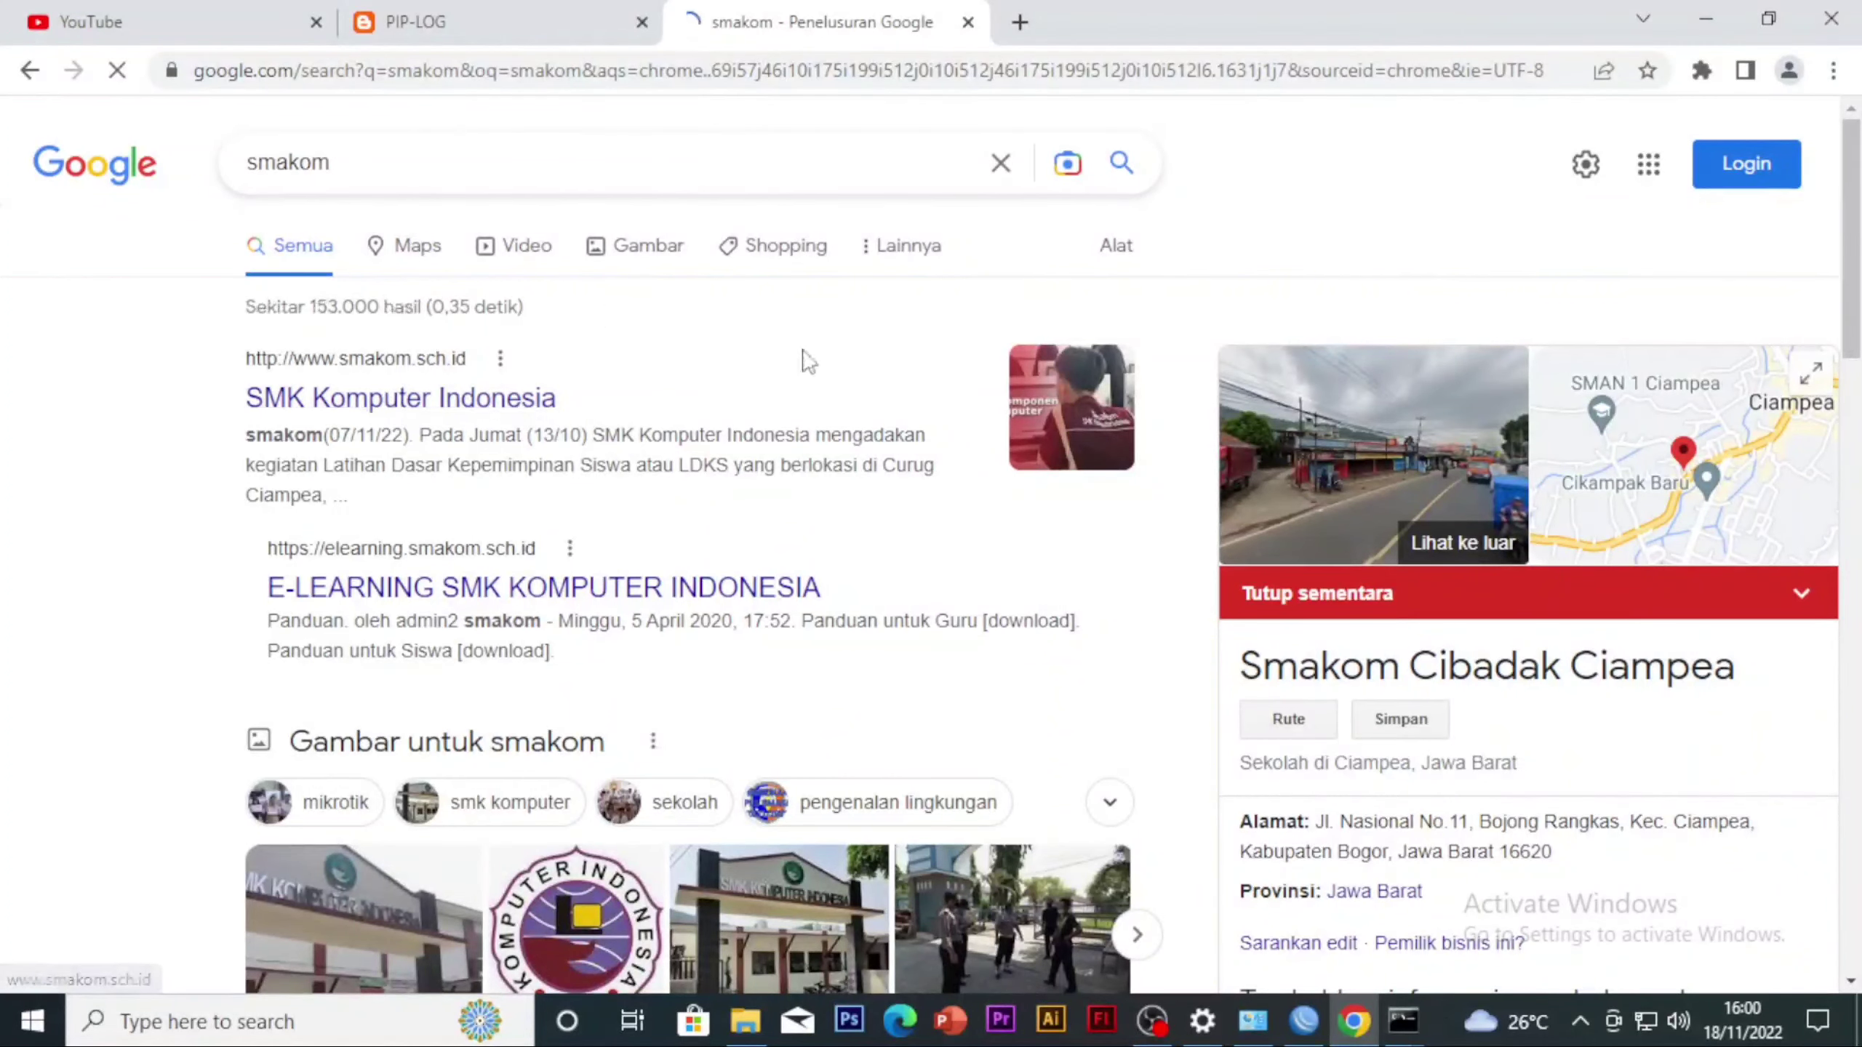
# Test the content block by opening the SMK Komputer Indonesia search result, and close the results tab
pyautogui.click(466, 422)
pyautogui.click(586, 9)
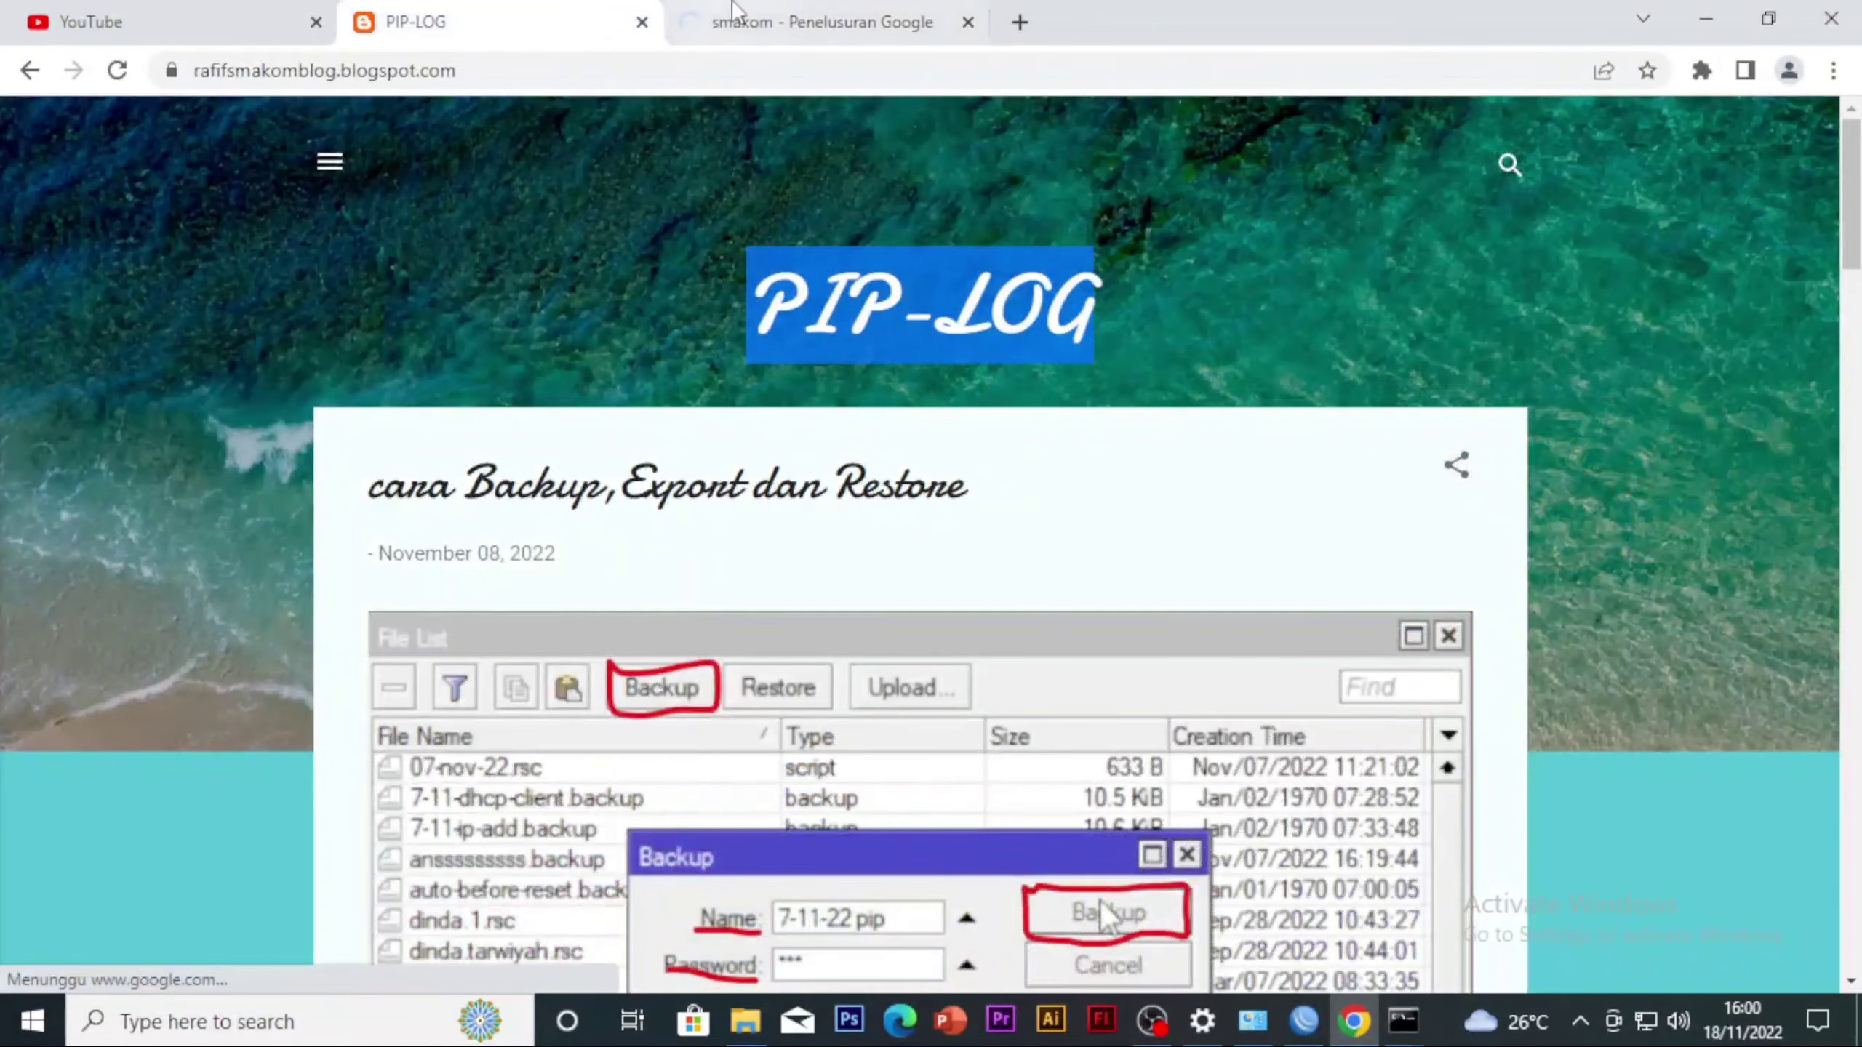
pyautogui.click(735, 12)
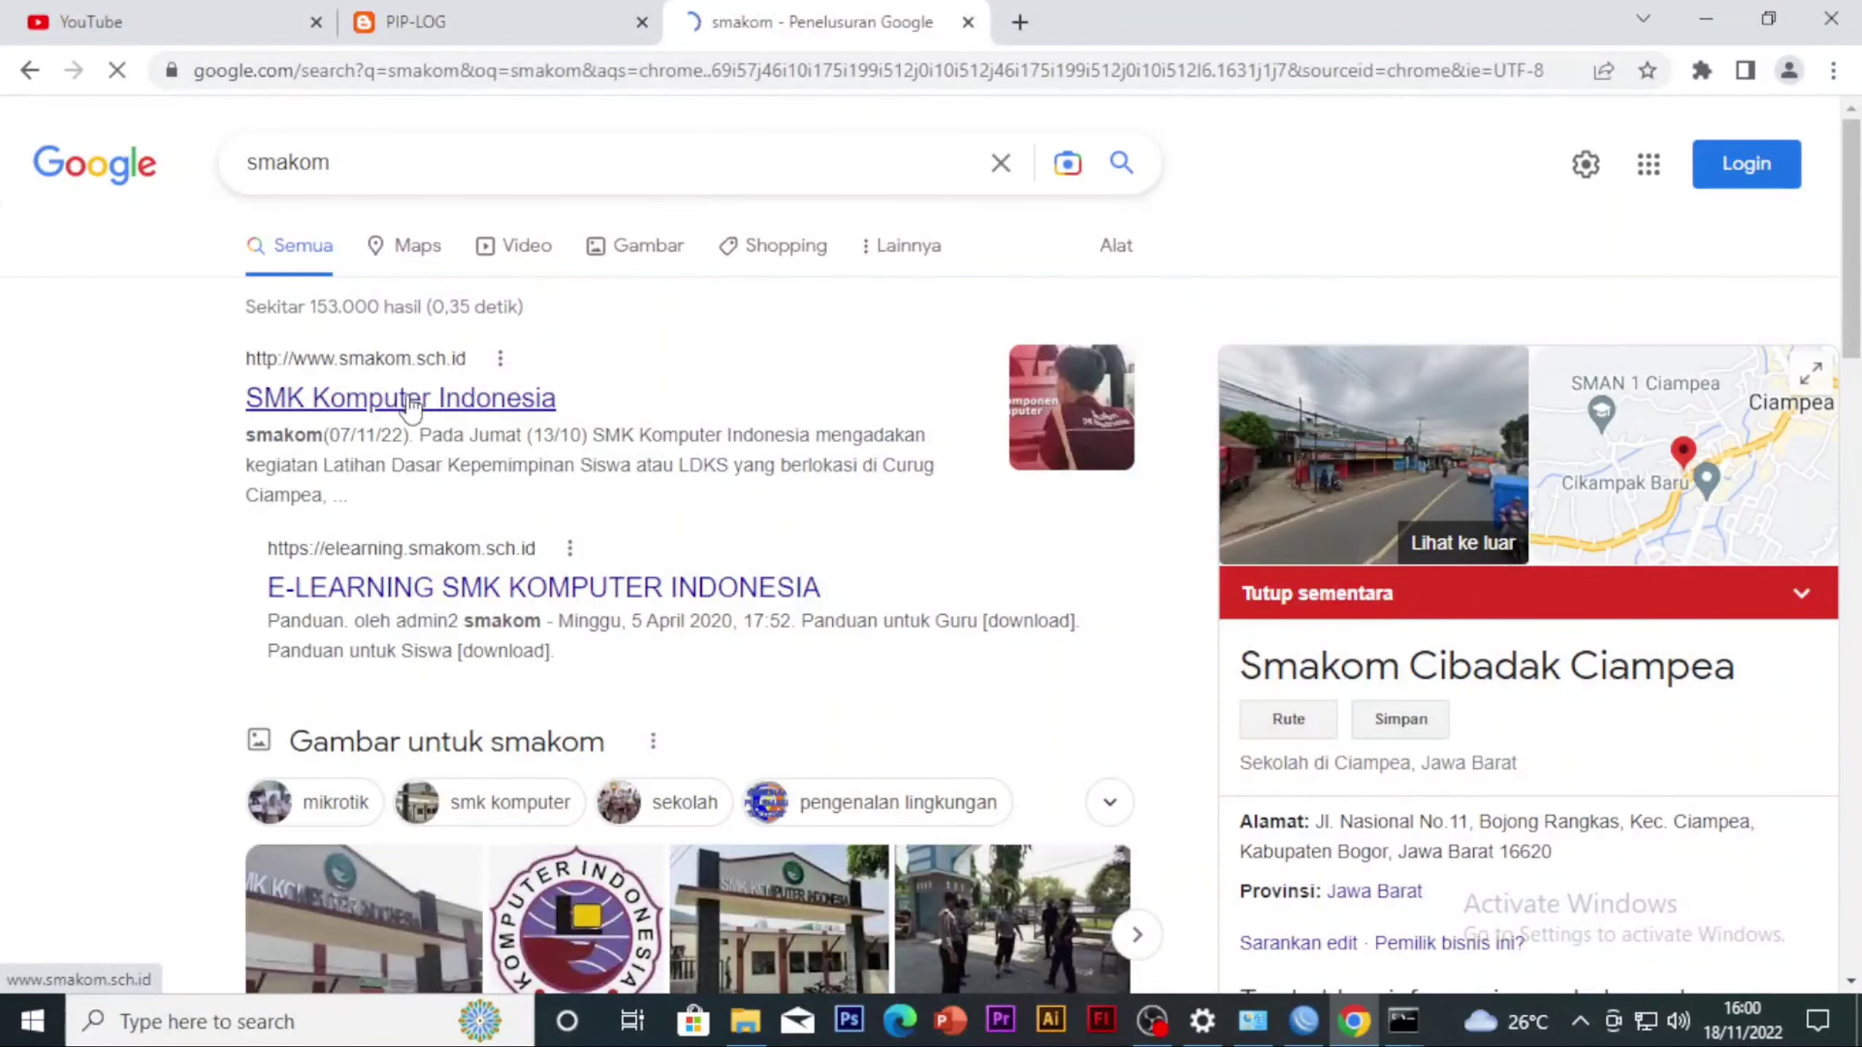
pyautogui.click(967, 22)
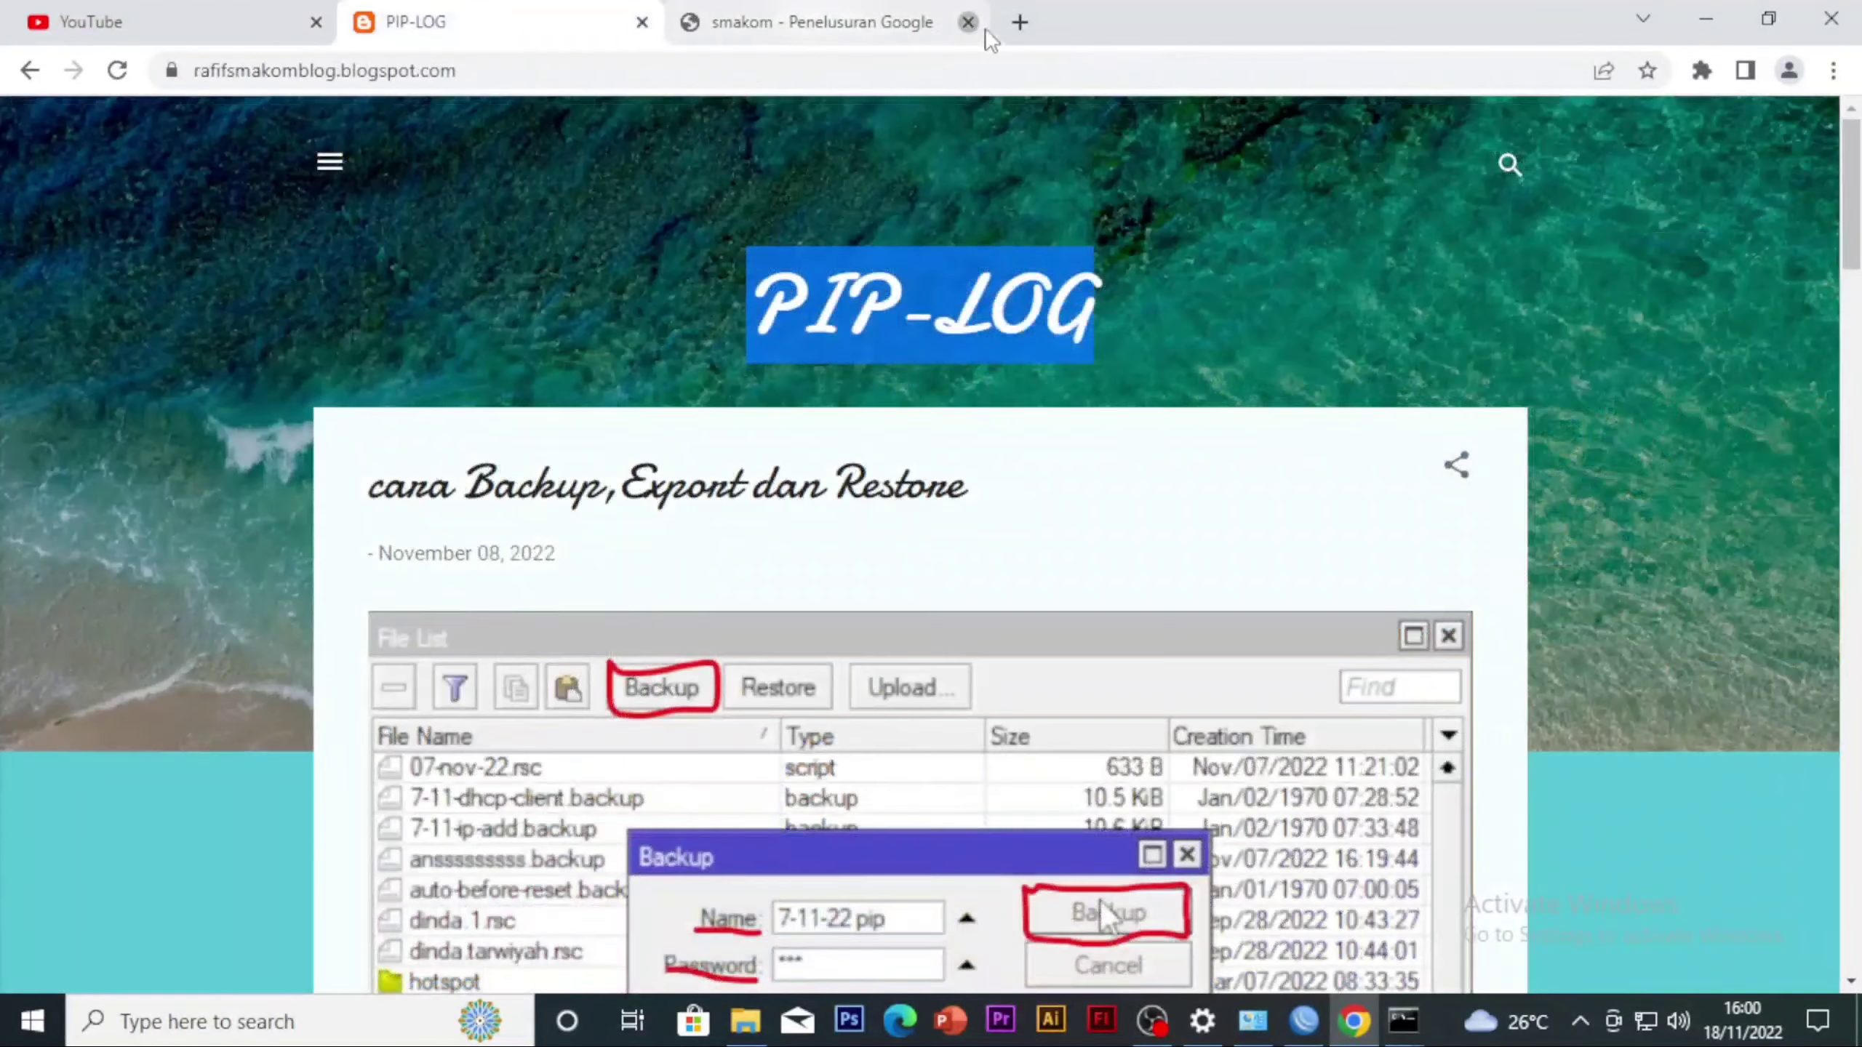
# Minimize the Chrome, WinBox, Network Connections and Settings windows
pyautogui.click(1706, 20)
pyautogui.click(1704, 13)
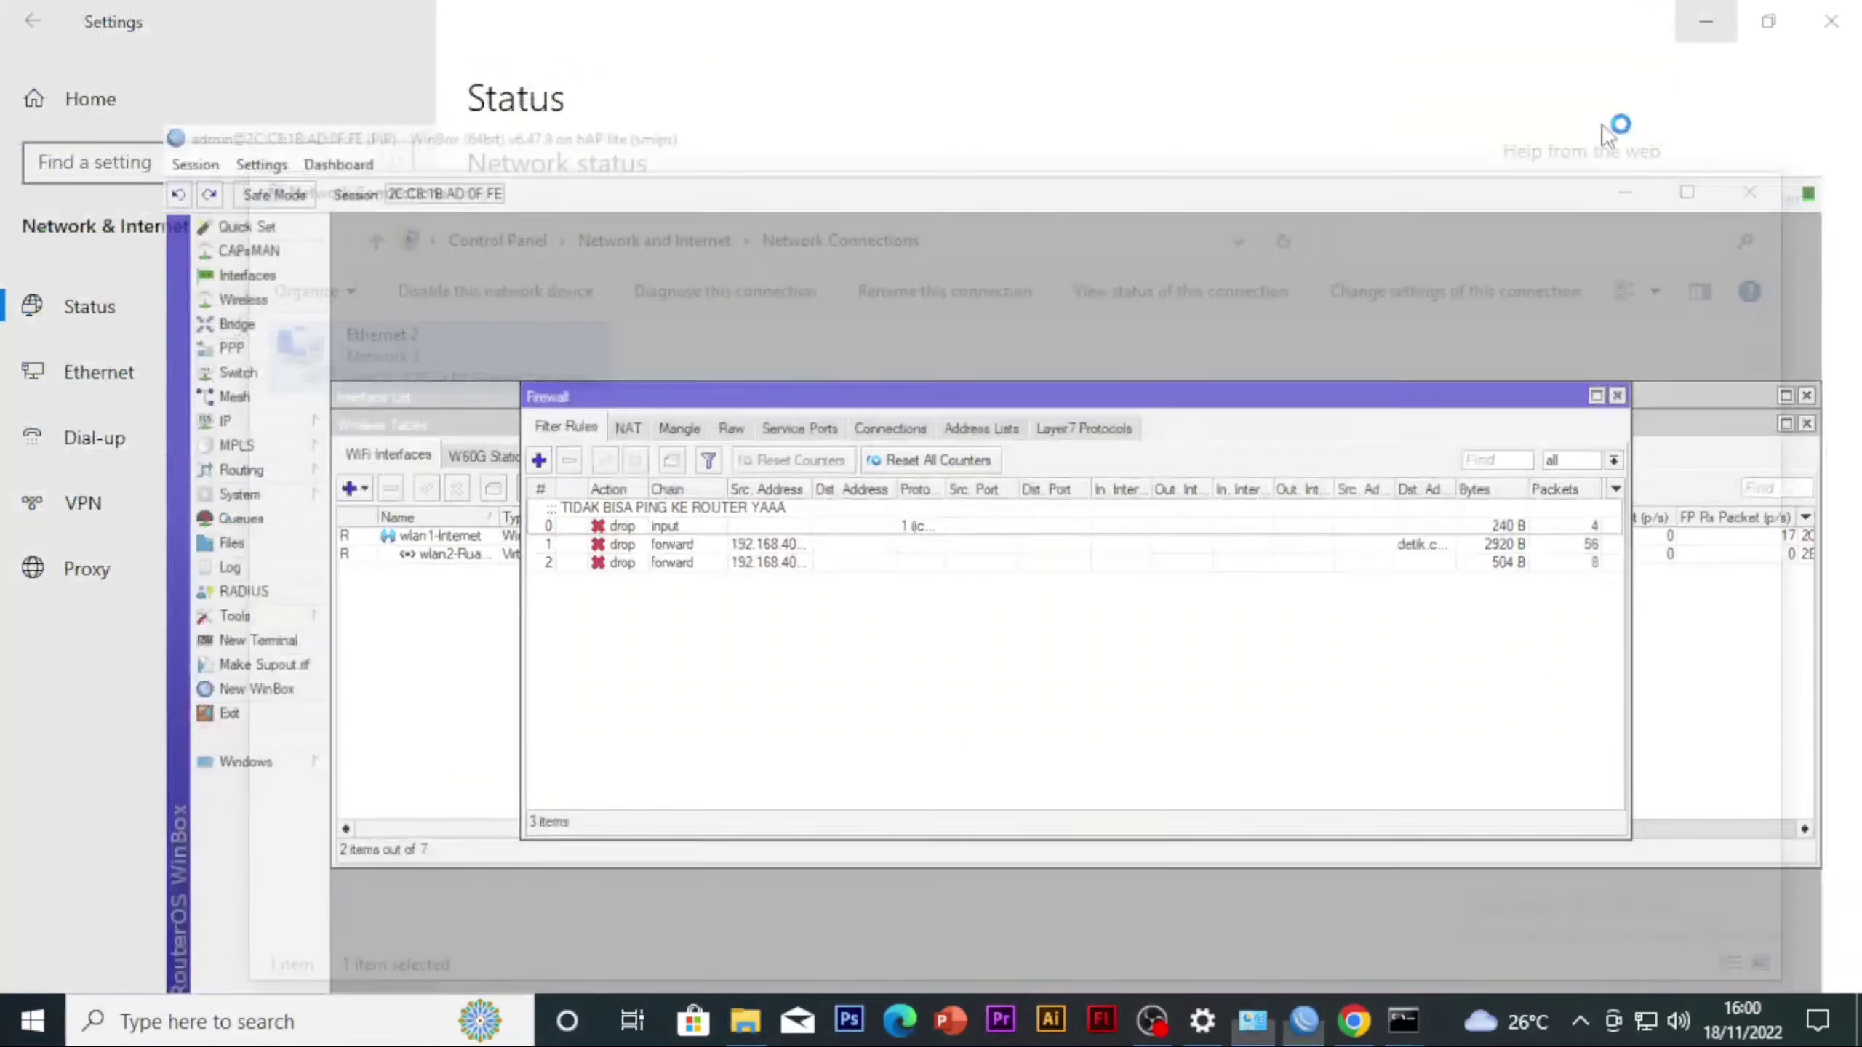
pyautogui.click(1625, 192)
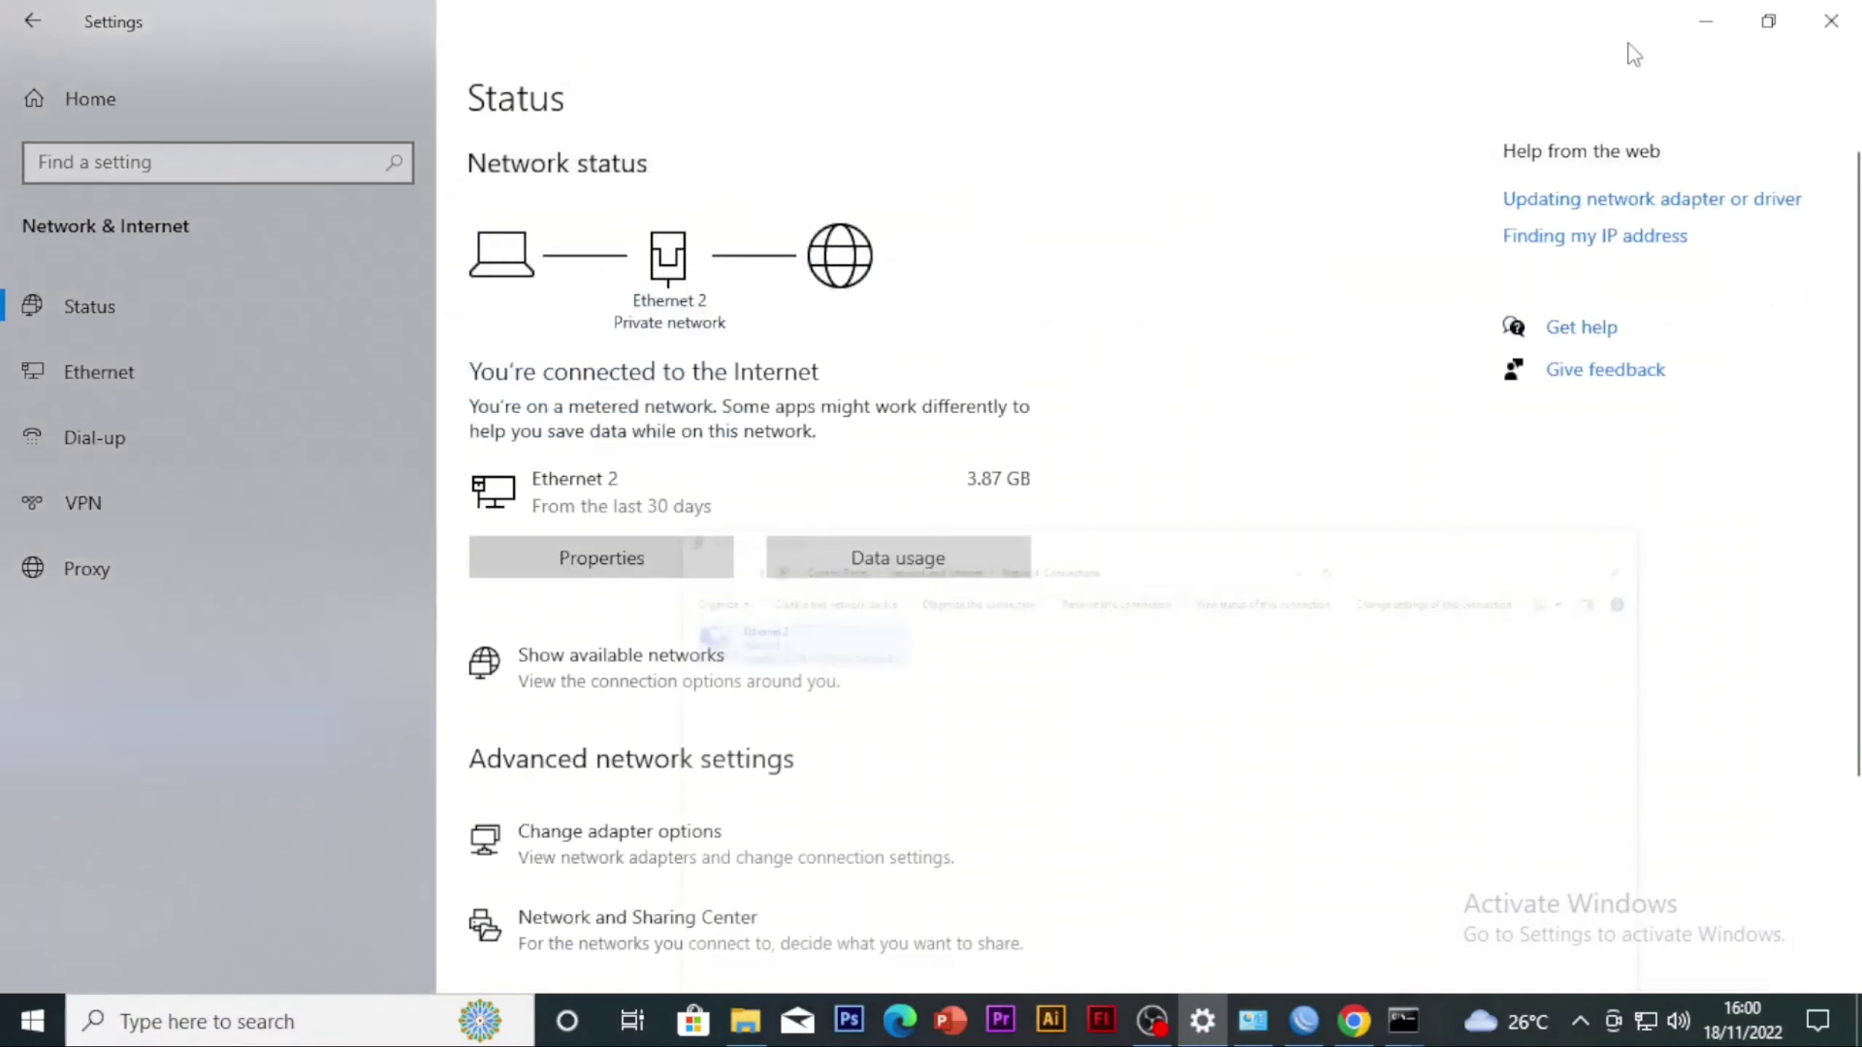
pyautogui.click(1705, 20)
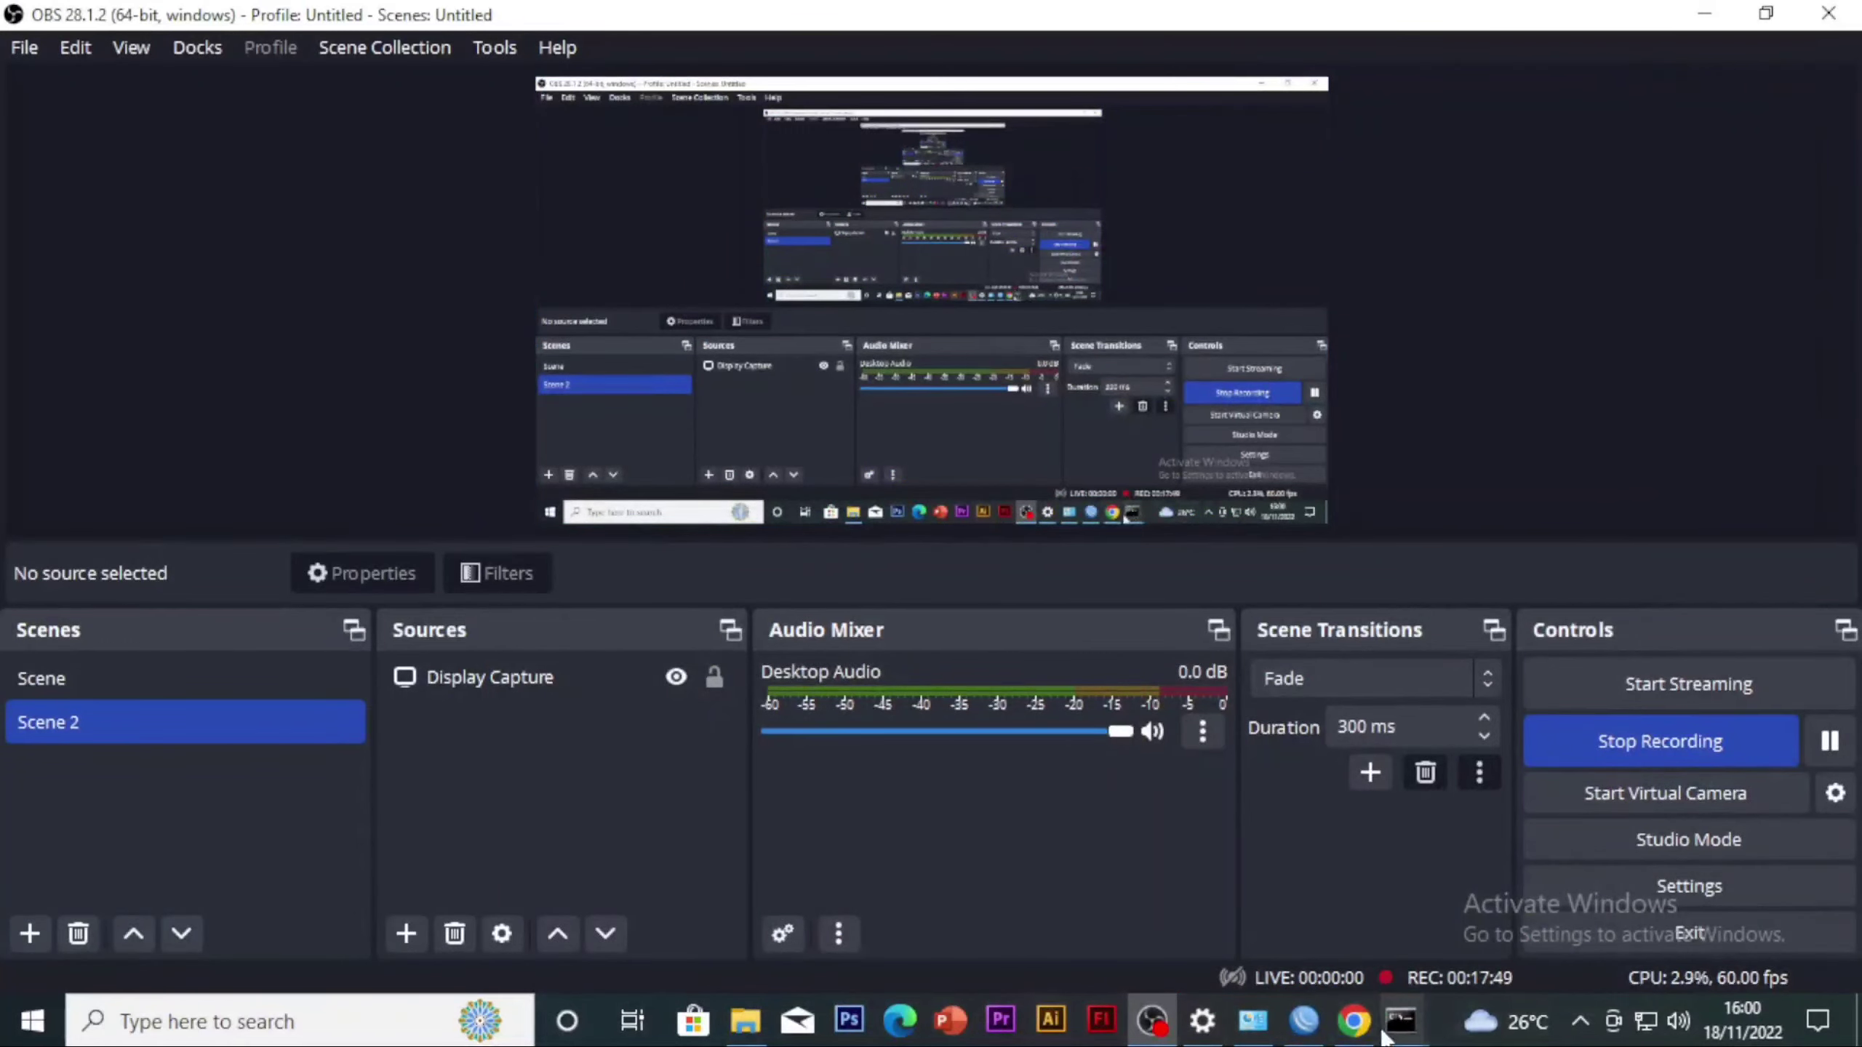
pyautogui.click(1354, 1021)
pyautogui.click(691, 23)
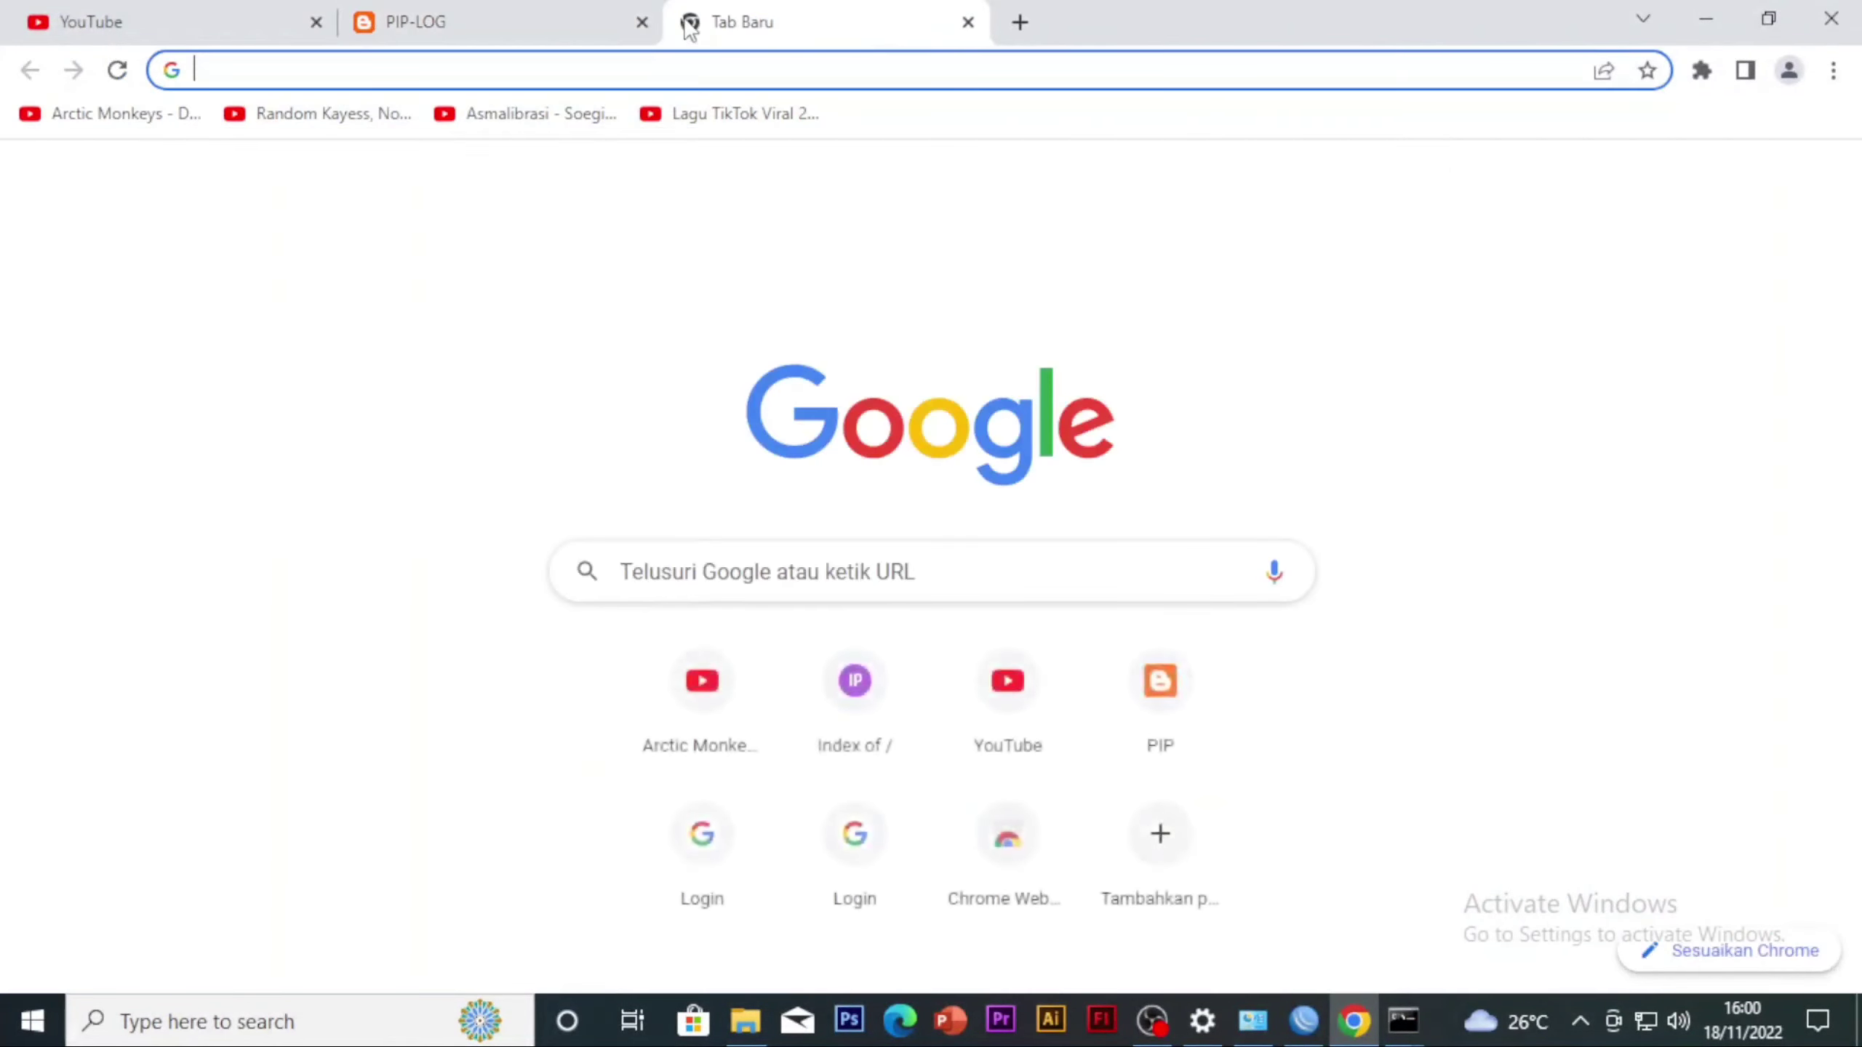
pyautogui.write('sm')
pyautogui.press('BackSpace')
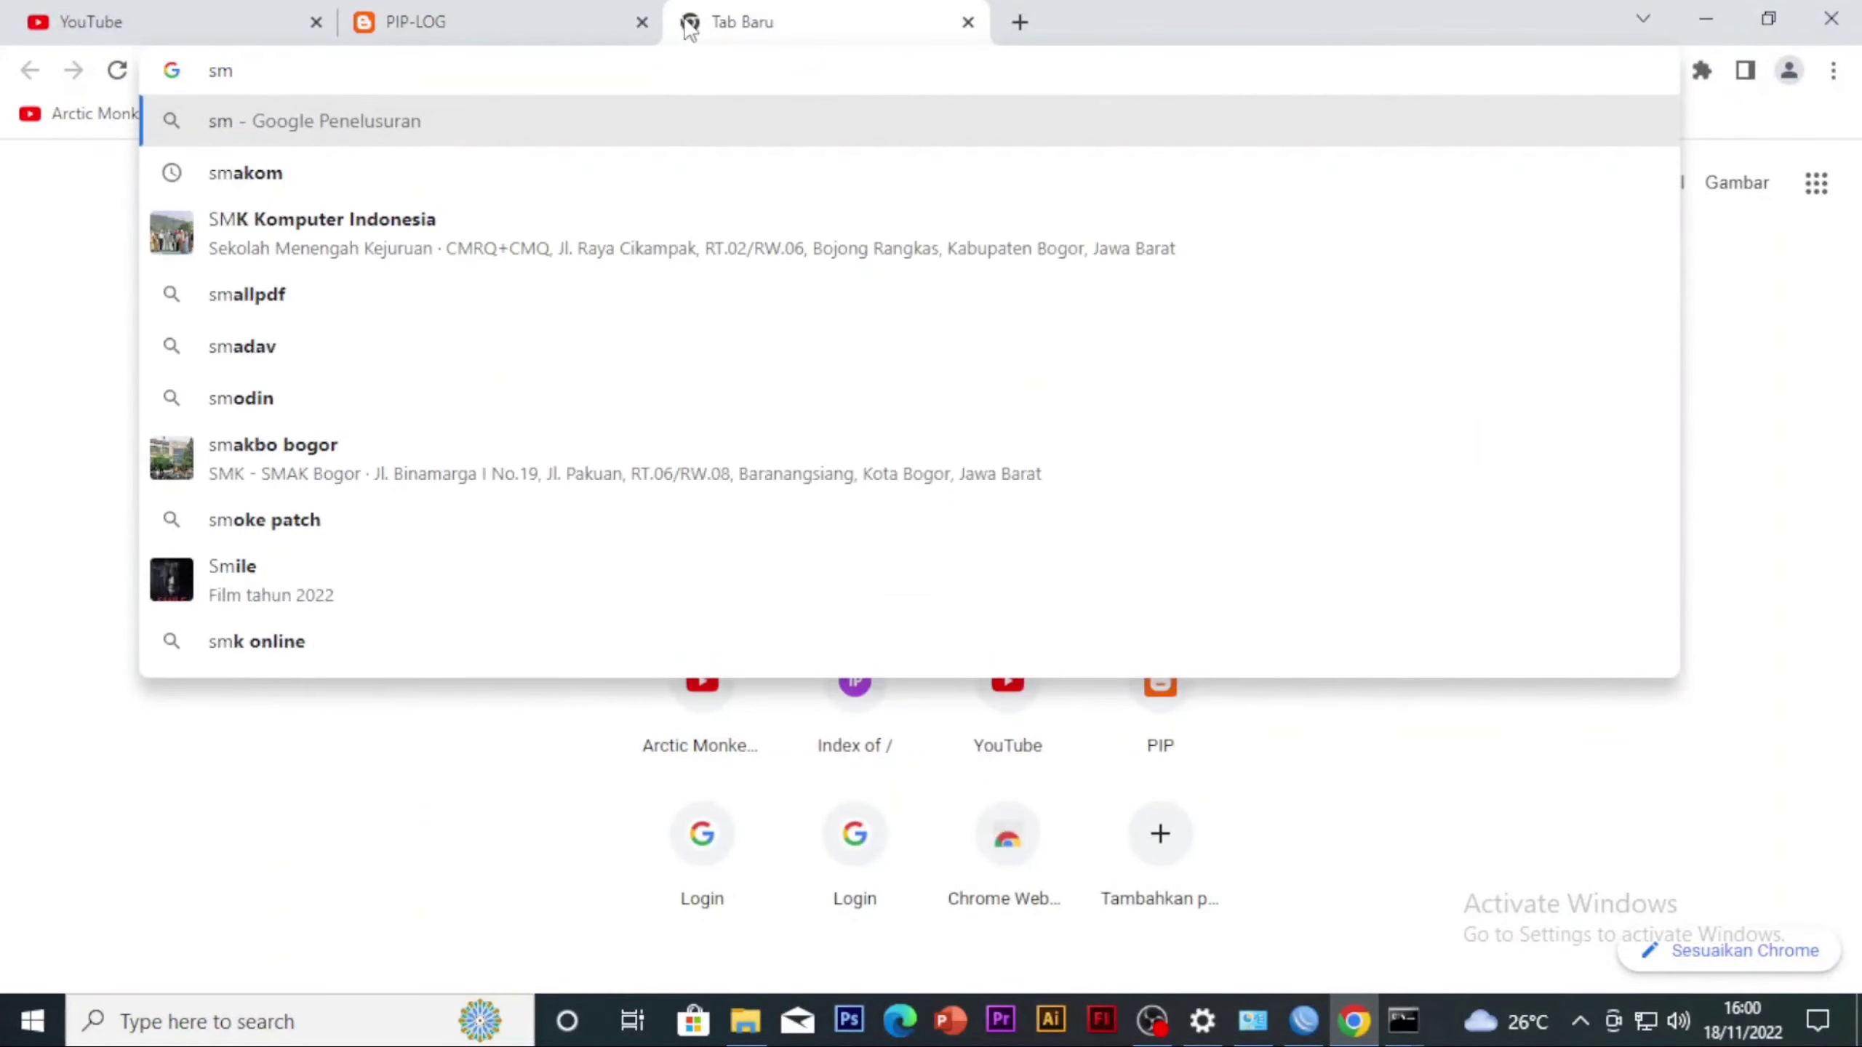
pyautogui.press('BackSpace')
pyautogui.press('BackSpace')
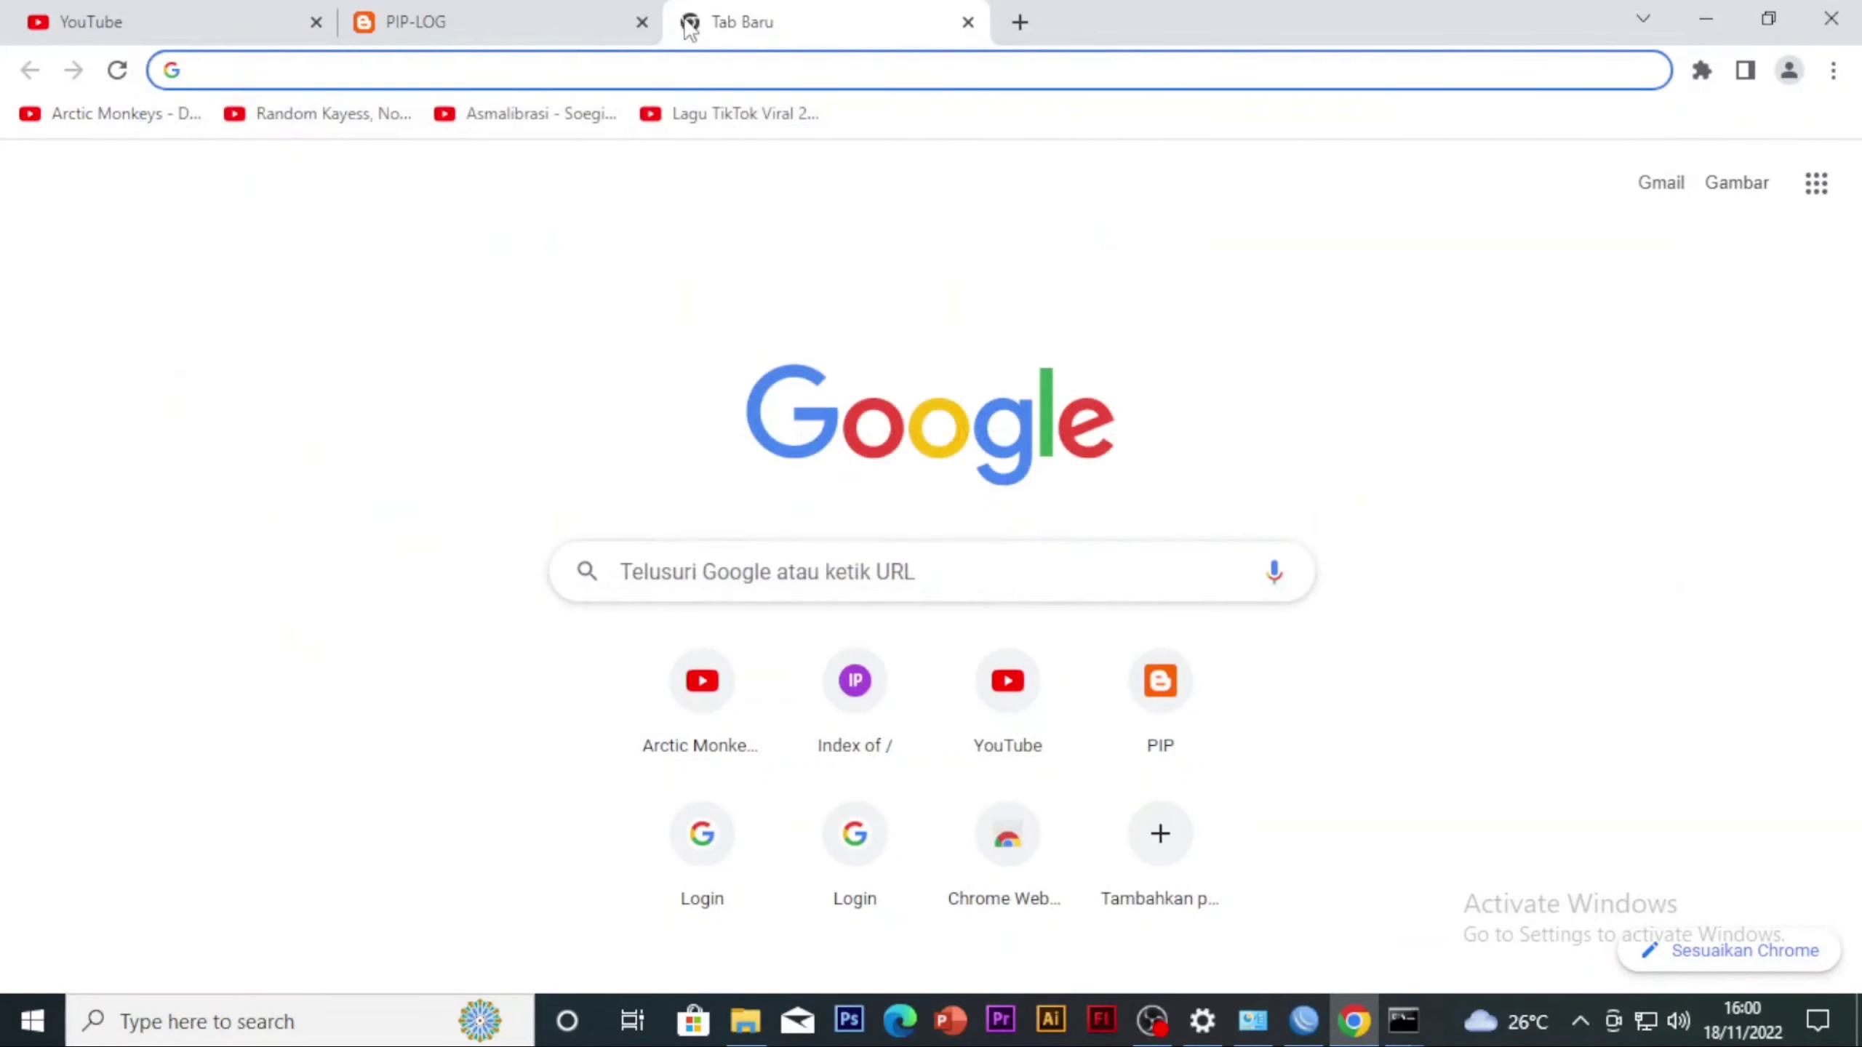
pyautogui.write('a')
pyautogui.press('BackSpace')
pyautogui.write('yand')
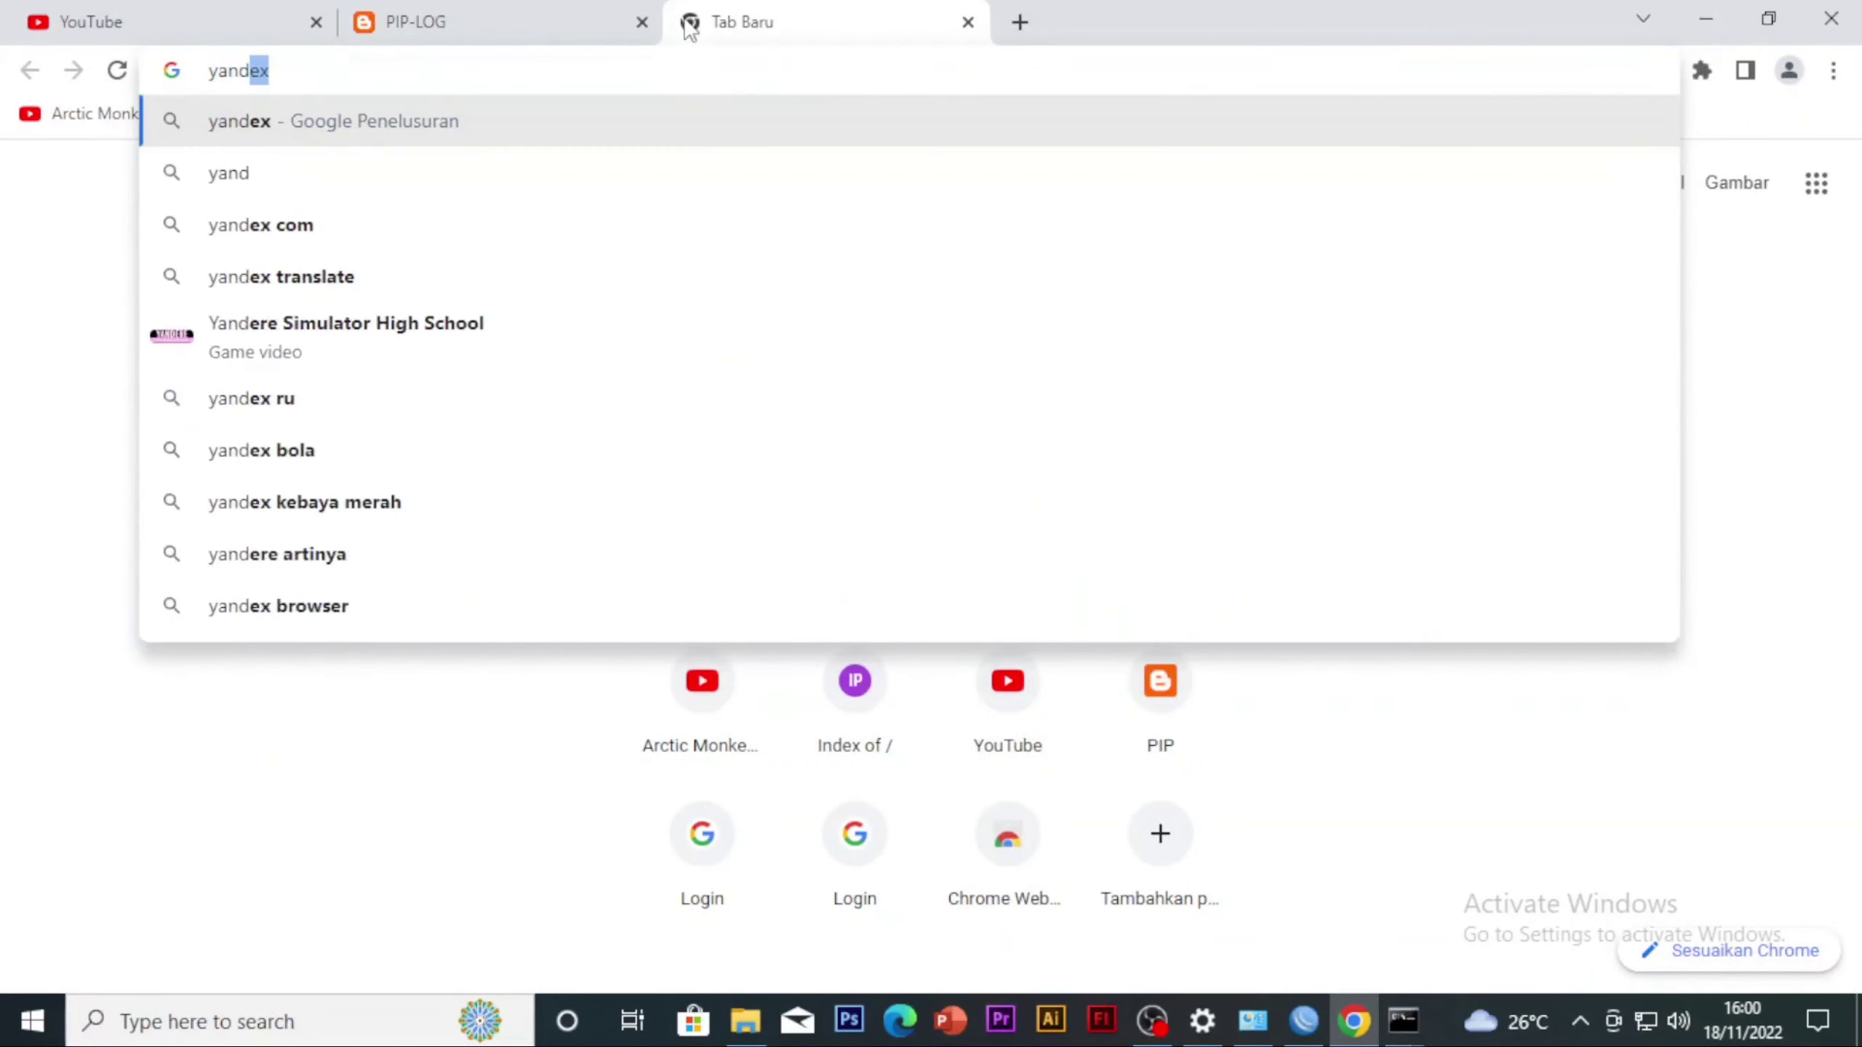
pyautogui.write('e')
pyautogui.press('BackSpace')
pyautogui.press('BackSpace')
pyautogui.press('BackSpace')
pyautogui.press('BackSpace')
pyautogui.press('BackSpace')
pyautogui.press('BackSpace')
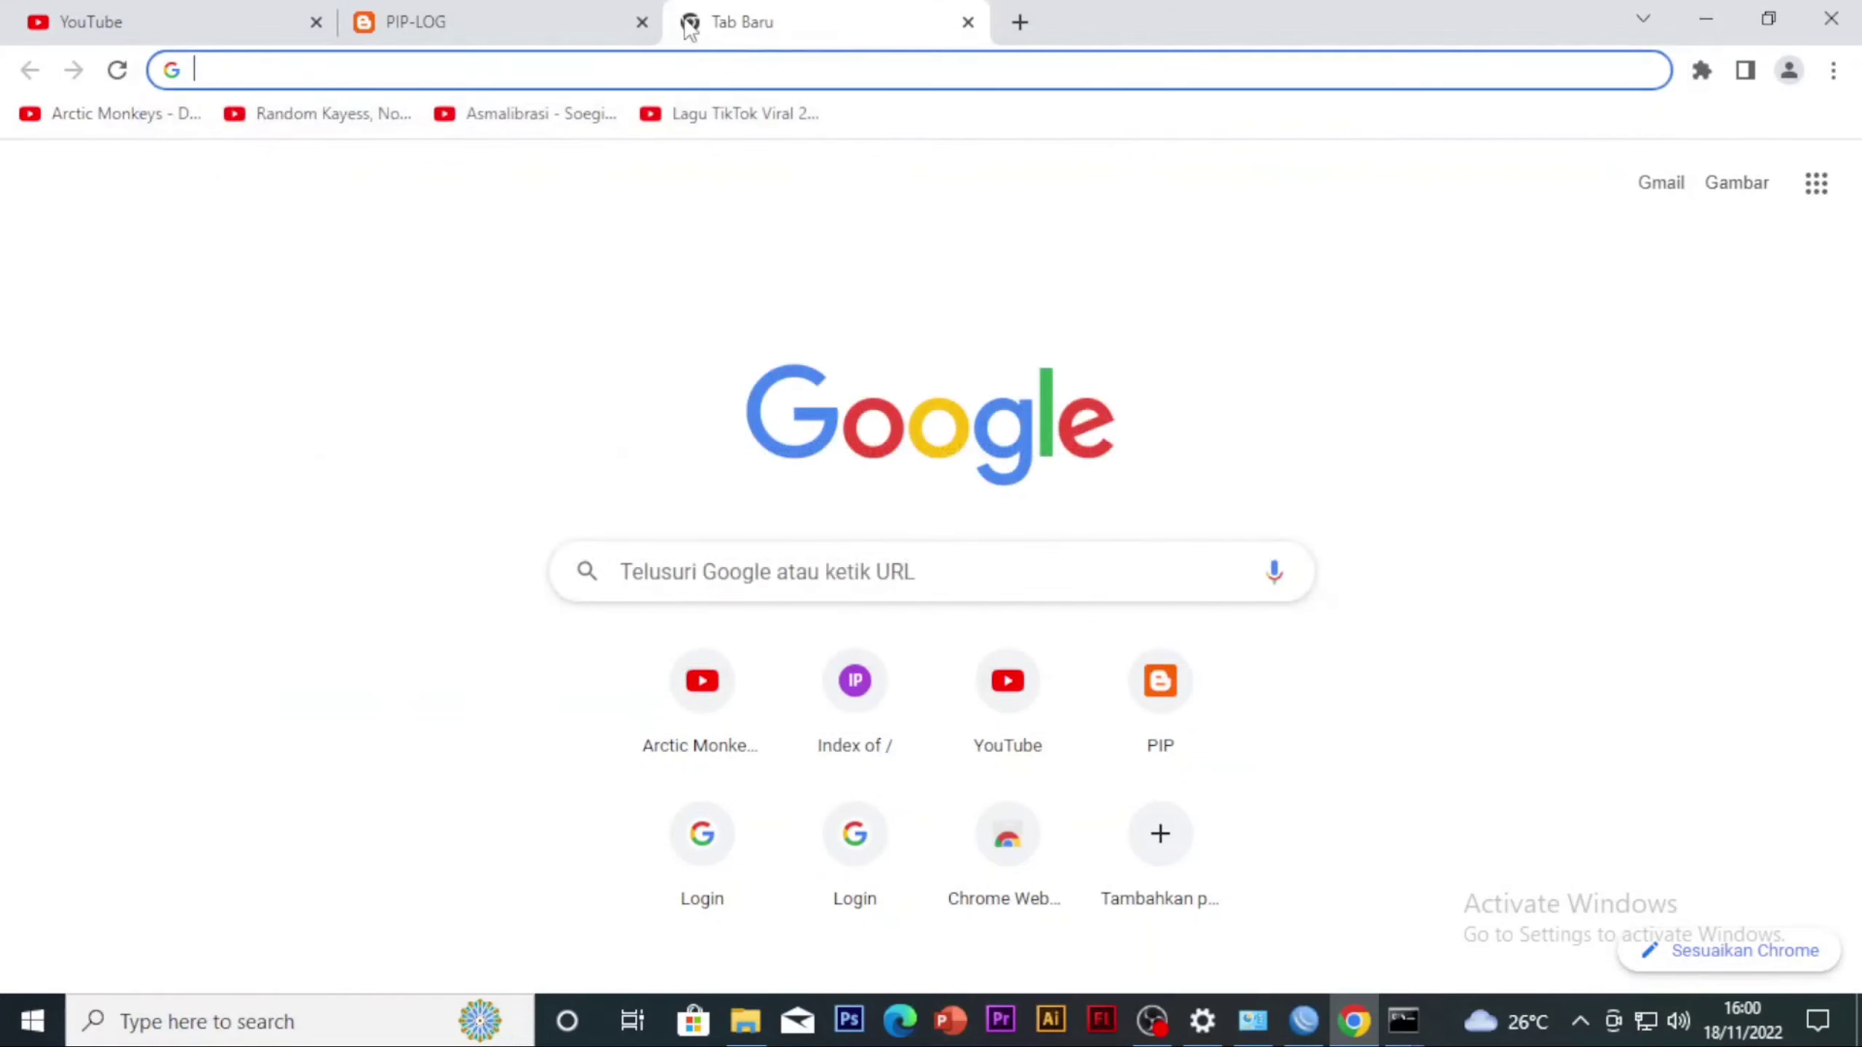
pyautogui.write('ty34')
pyautogui.press('BackSpace')
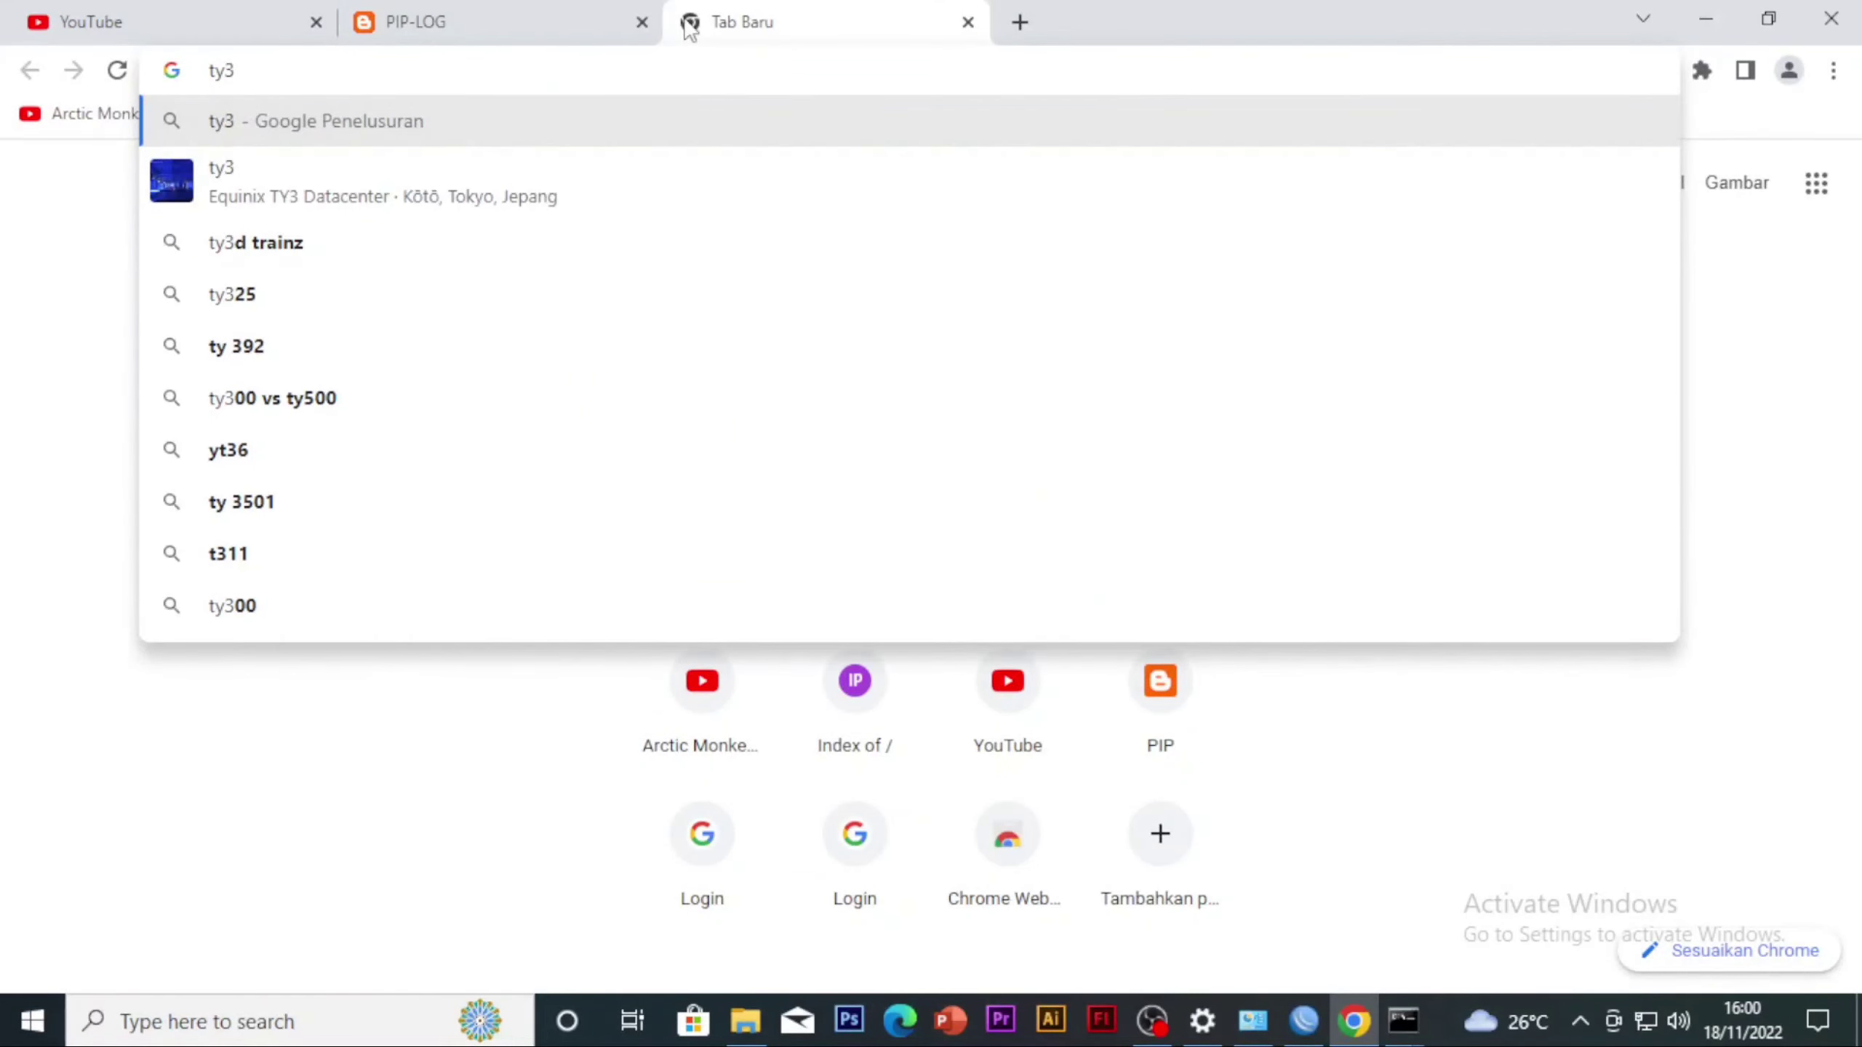
pyautogui.press('BackSpace')
pyautogui.press('BackSpace')
pyautogui.press('BackSpace')
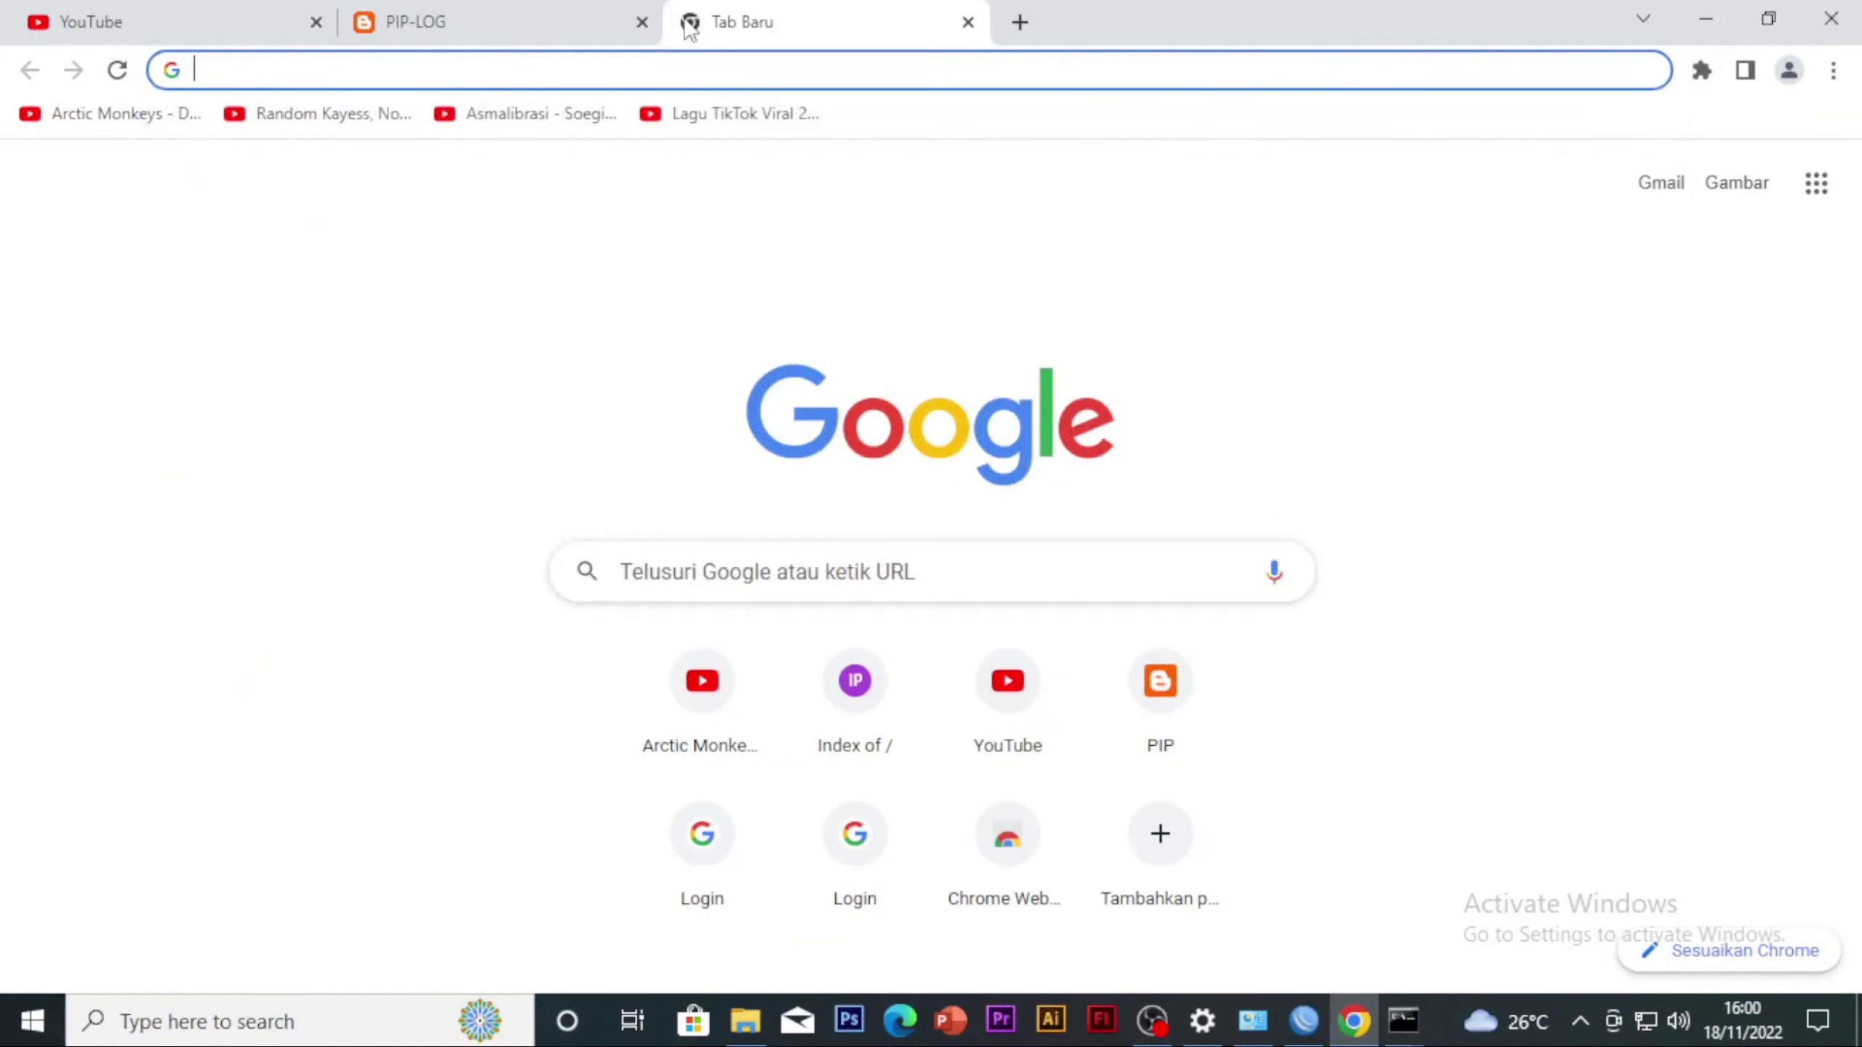
# Search Google for smakom in the new tab and look through the results
pyautogui.write('smka')
pyautogui.press('BackSpace')
pyautogui.press('BackSpace')
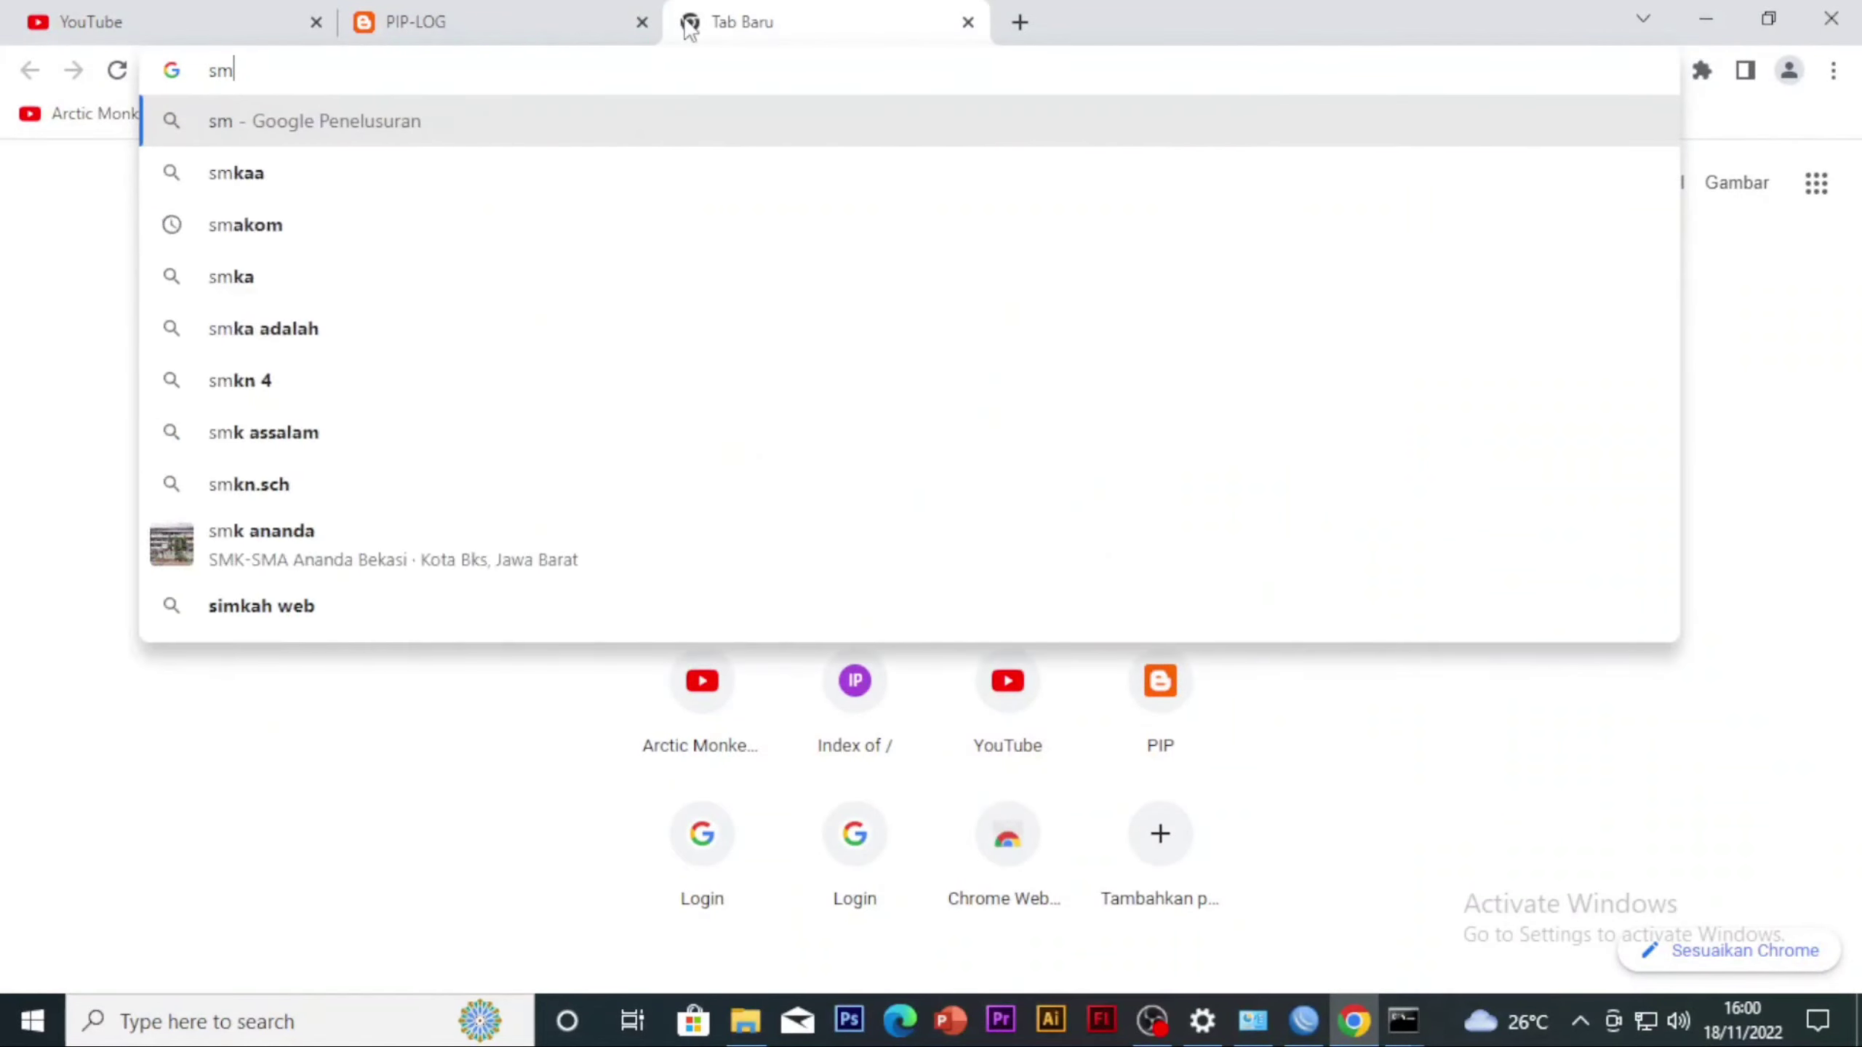
pyautogui.write('aok')
pyautogui.press('BackSpace')
pyautogui.press('BackSpace')
pyautogui.write('ko')
pyautogui.press('BackSpace')
pyautogui.press('BackSpace')
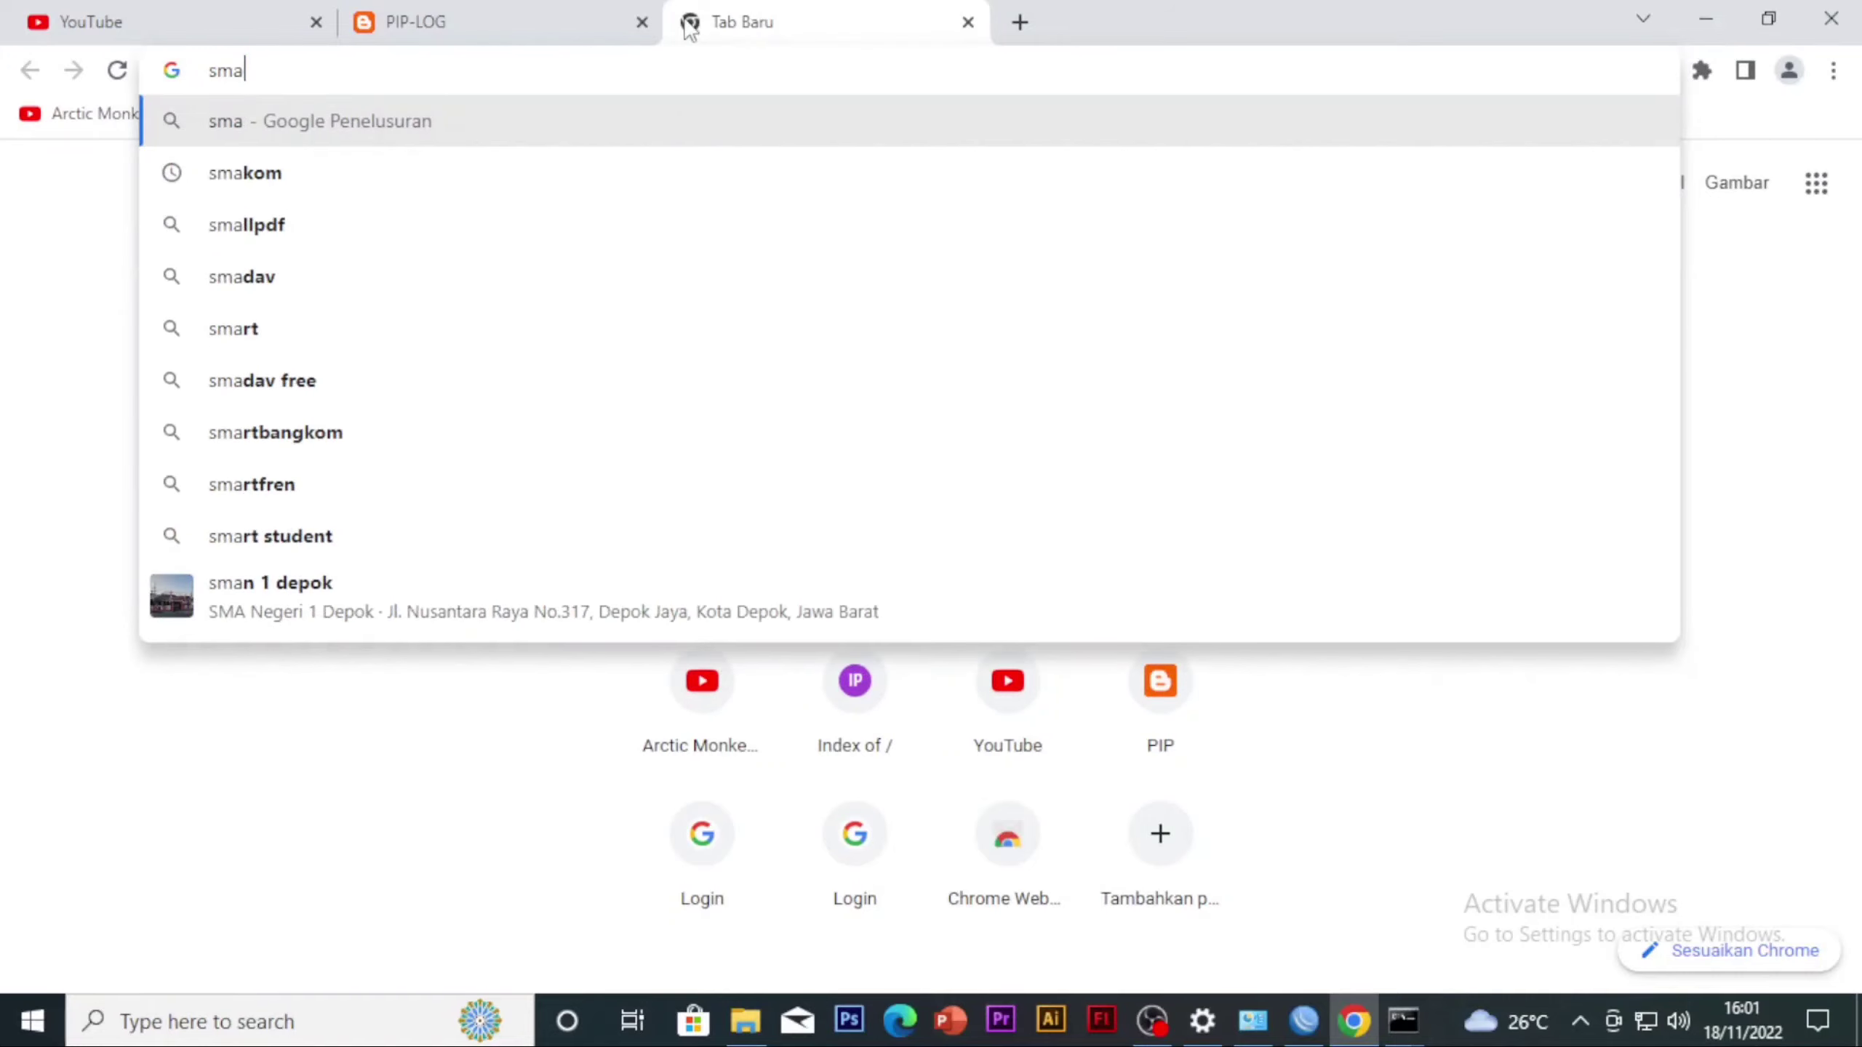
pyautogui.write('kom')
pyautogui.press('Return')
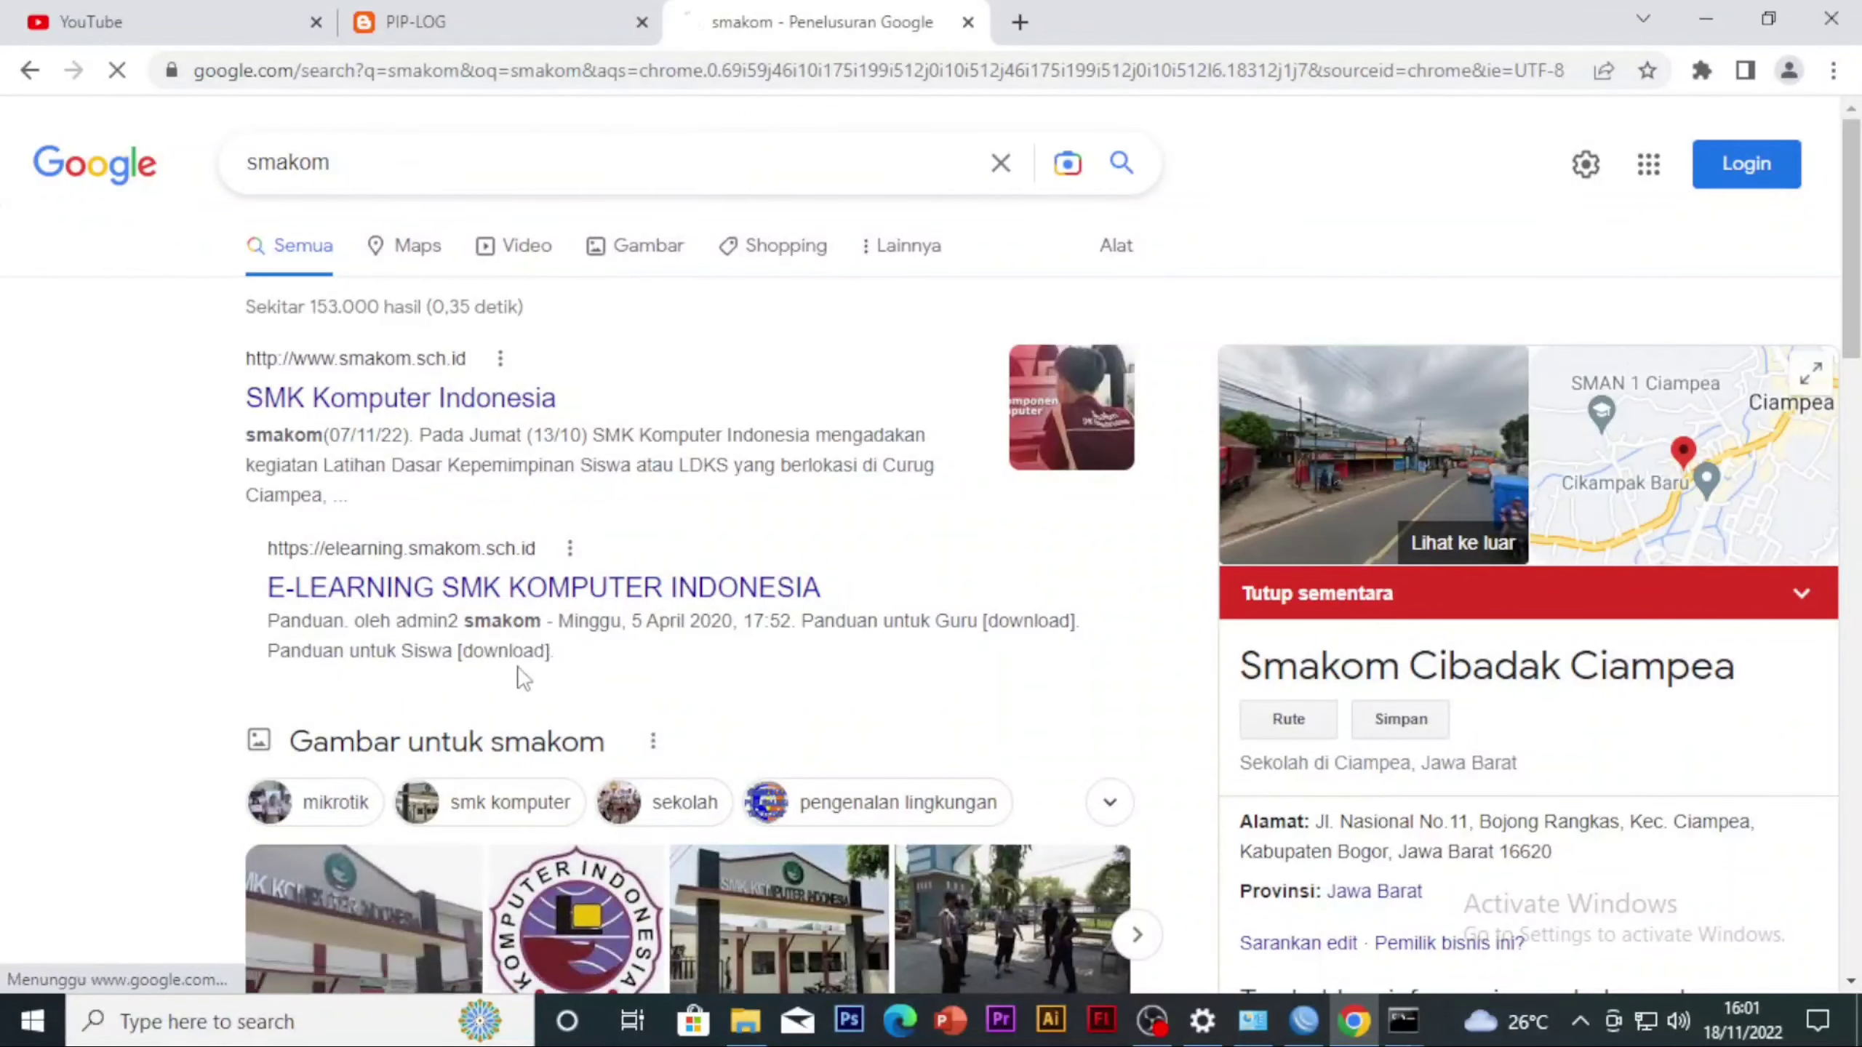
pyautogui.scroll(-5, 559, 433)
# Replace the search term with youtube, run the search and open the YouTube site from the results
pyautogui.moveTo(515, 117); pyautogui.dragTo(207, 139)
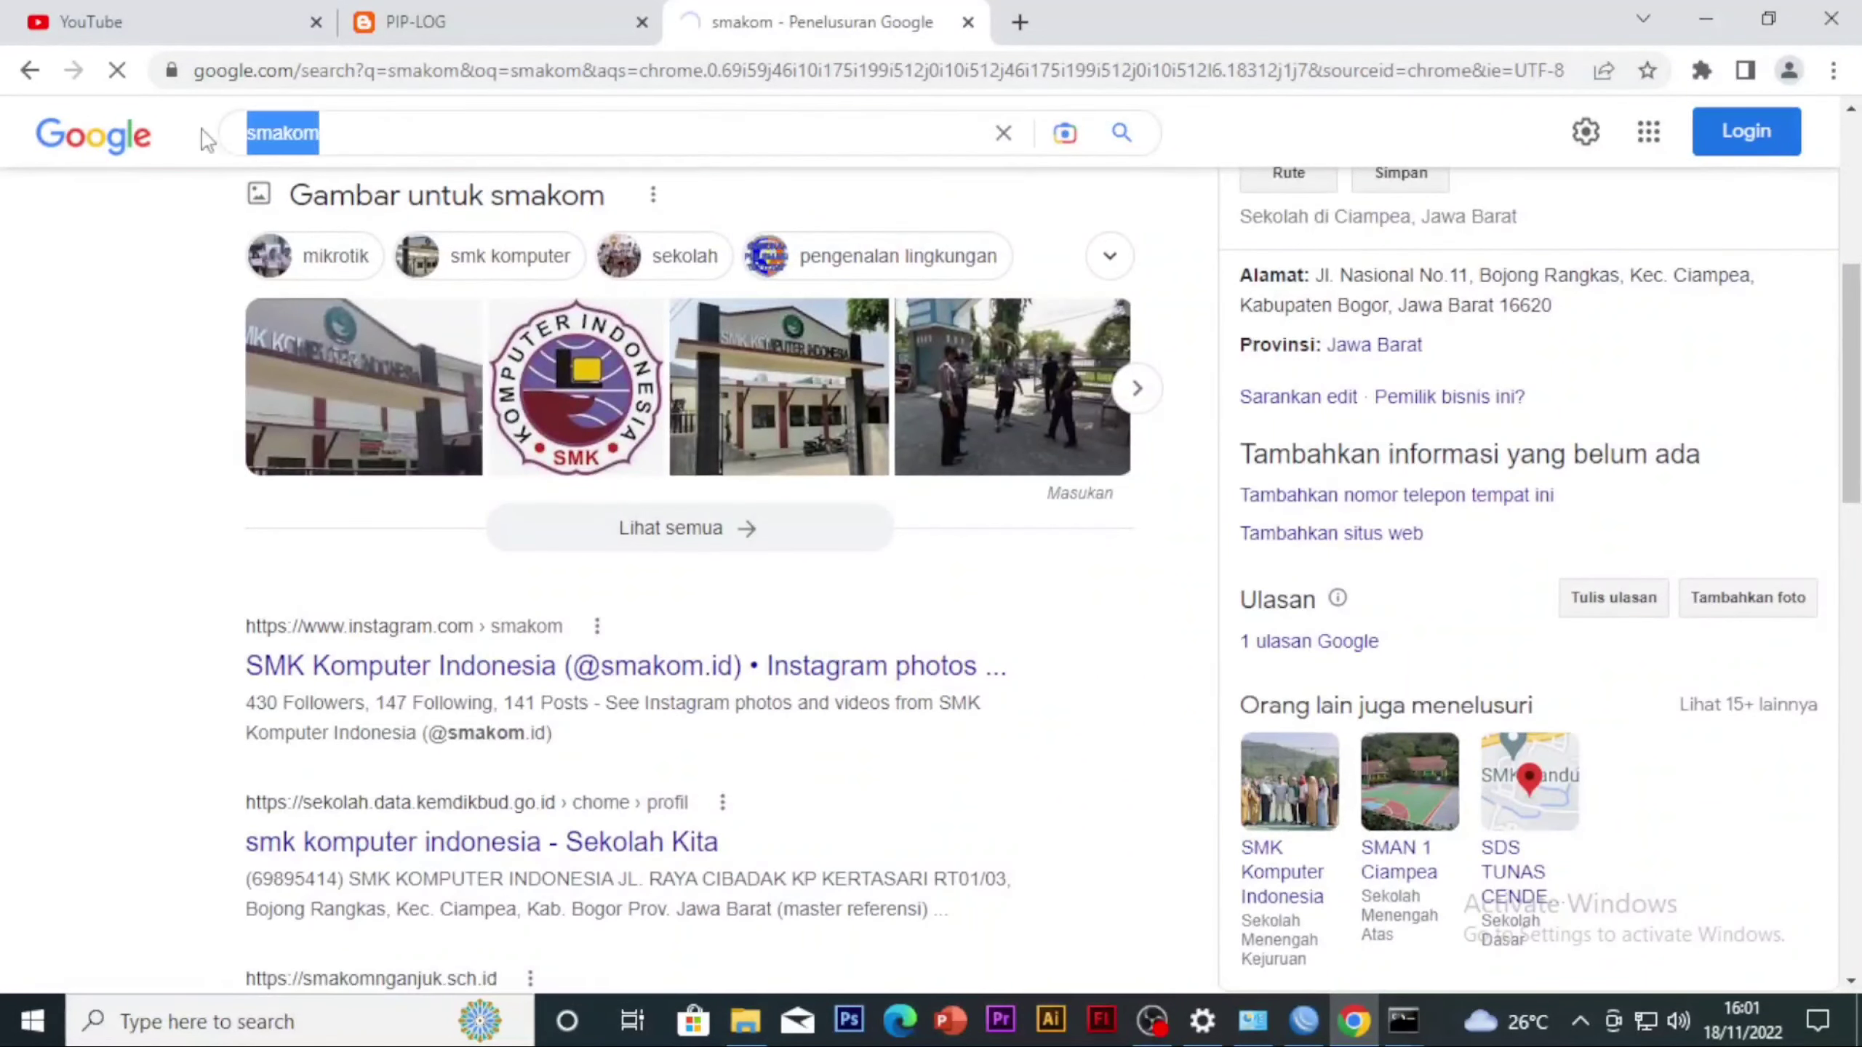
pyautogui.write('you')
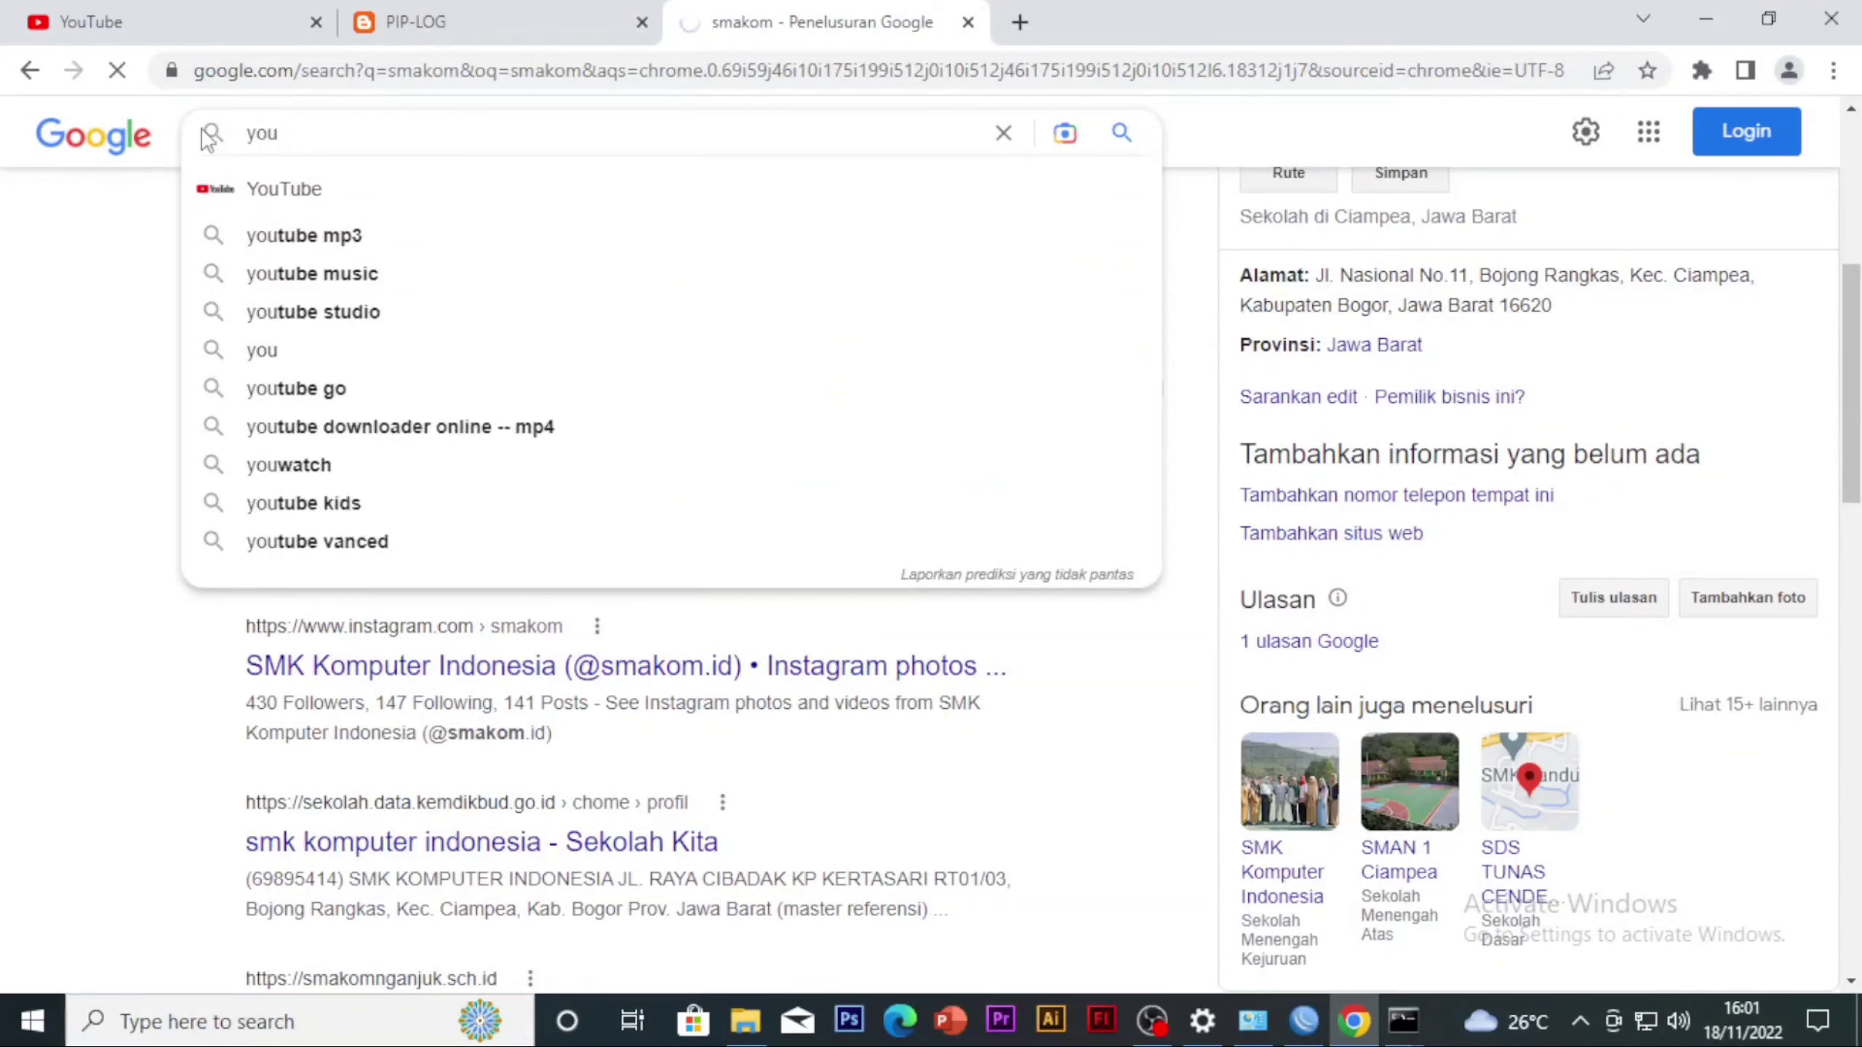
pyautogui.write('tube')
pyautogui.press('Return')
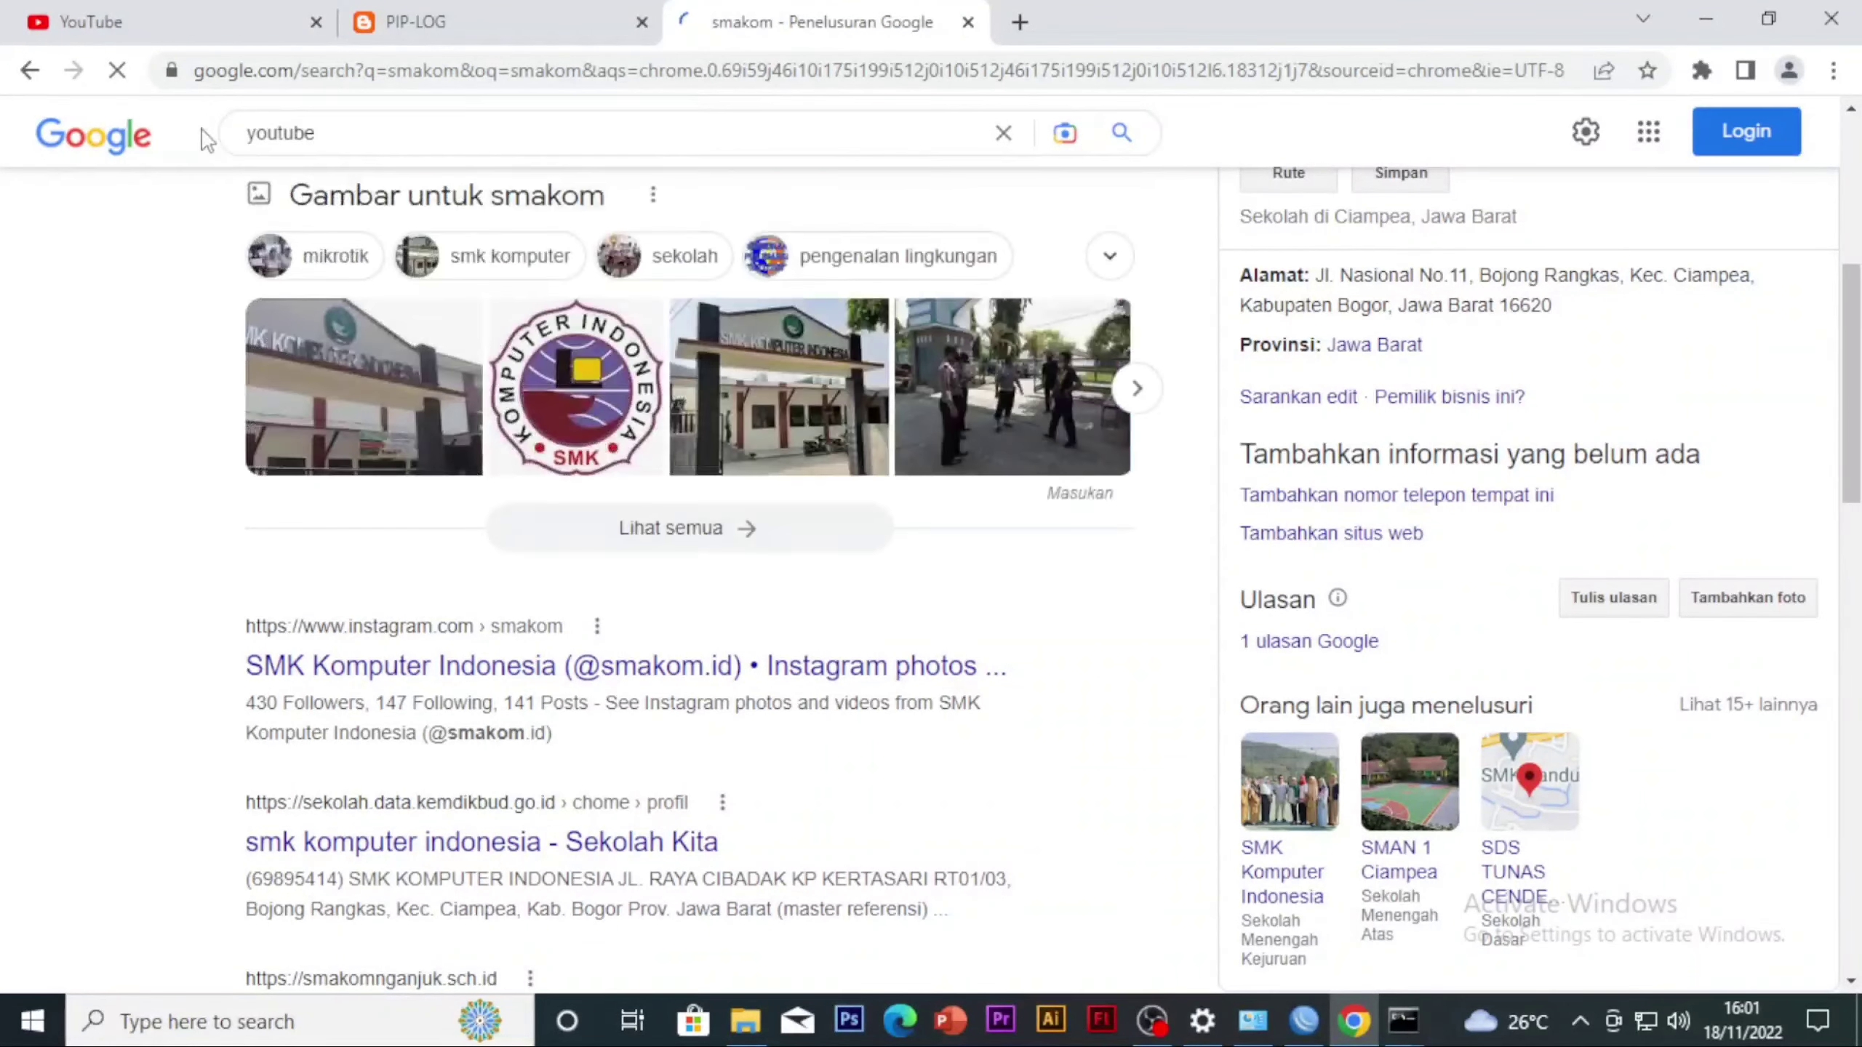
pyautogui.click(325, 404)
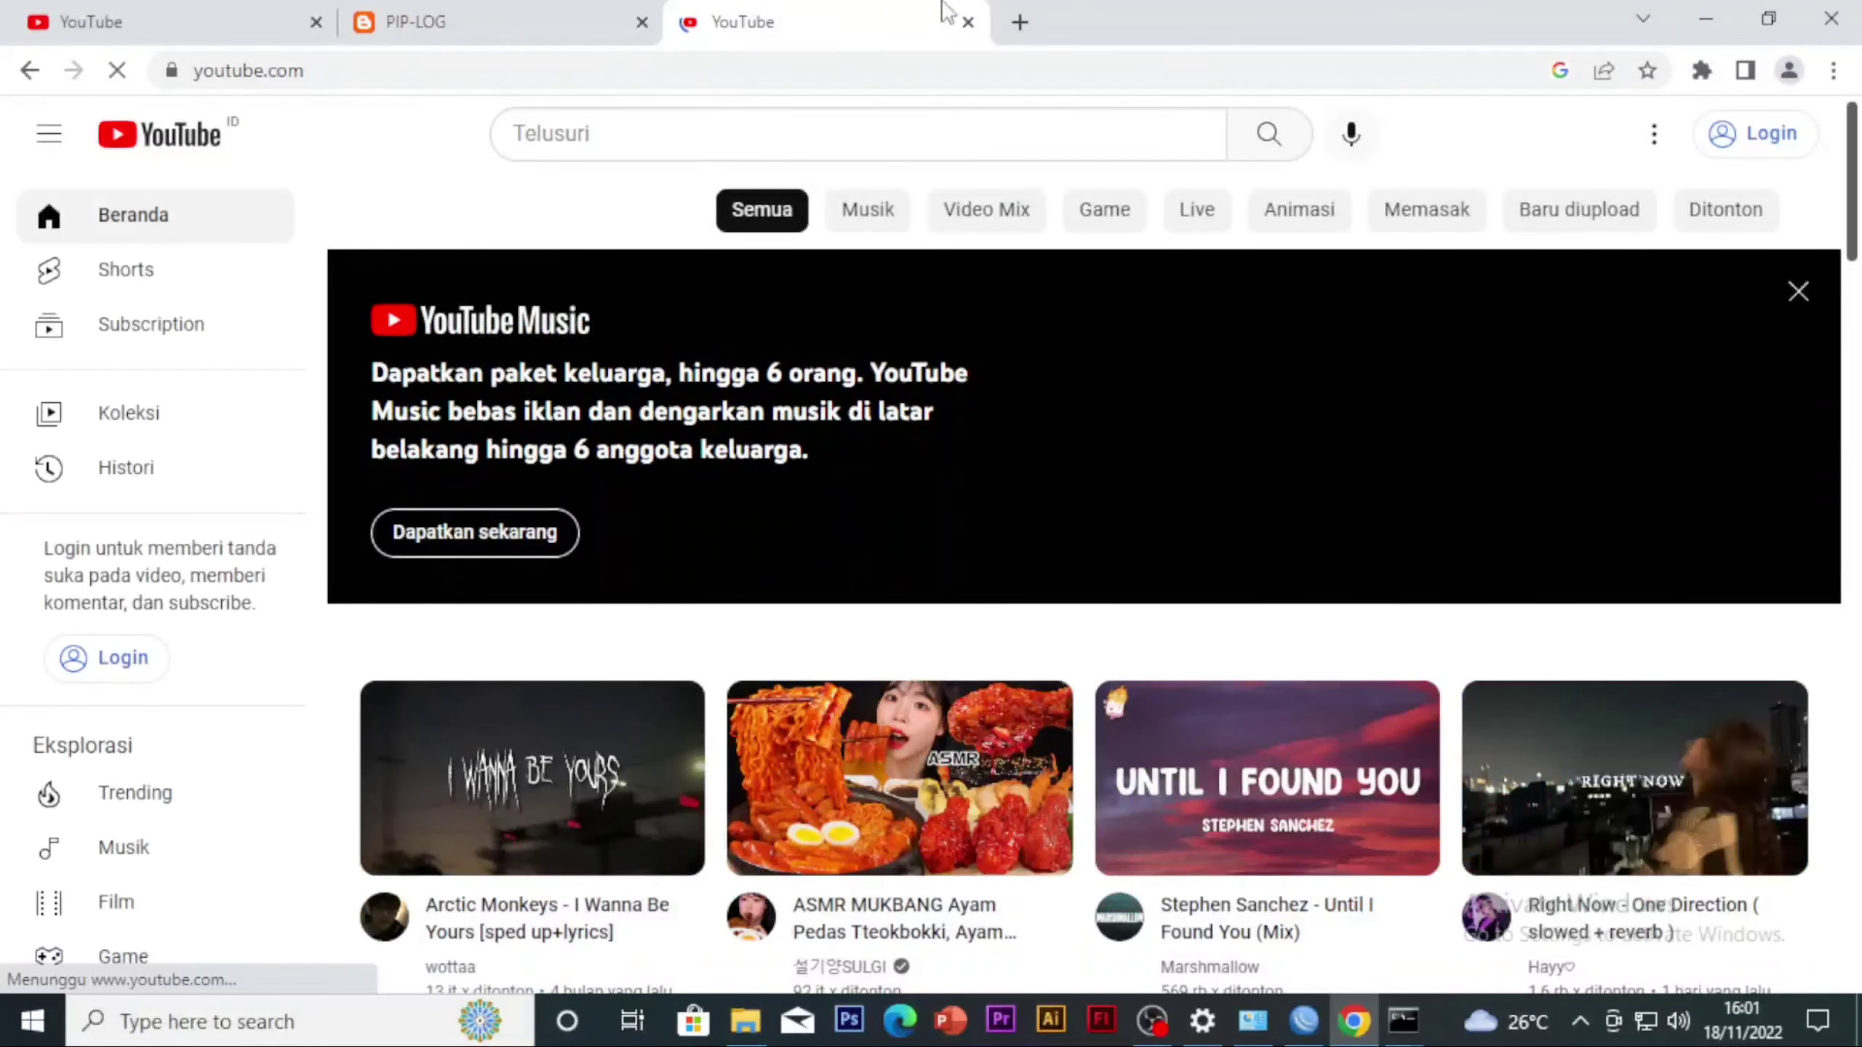
# Search Google for smakom again in another new tab, keeping the YouTube tab open
pyautogui.click(1019, 22)
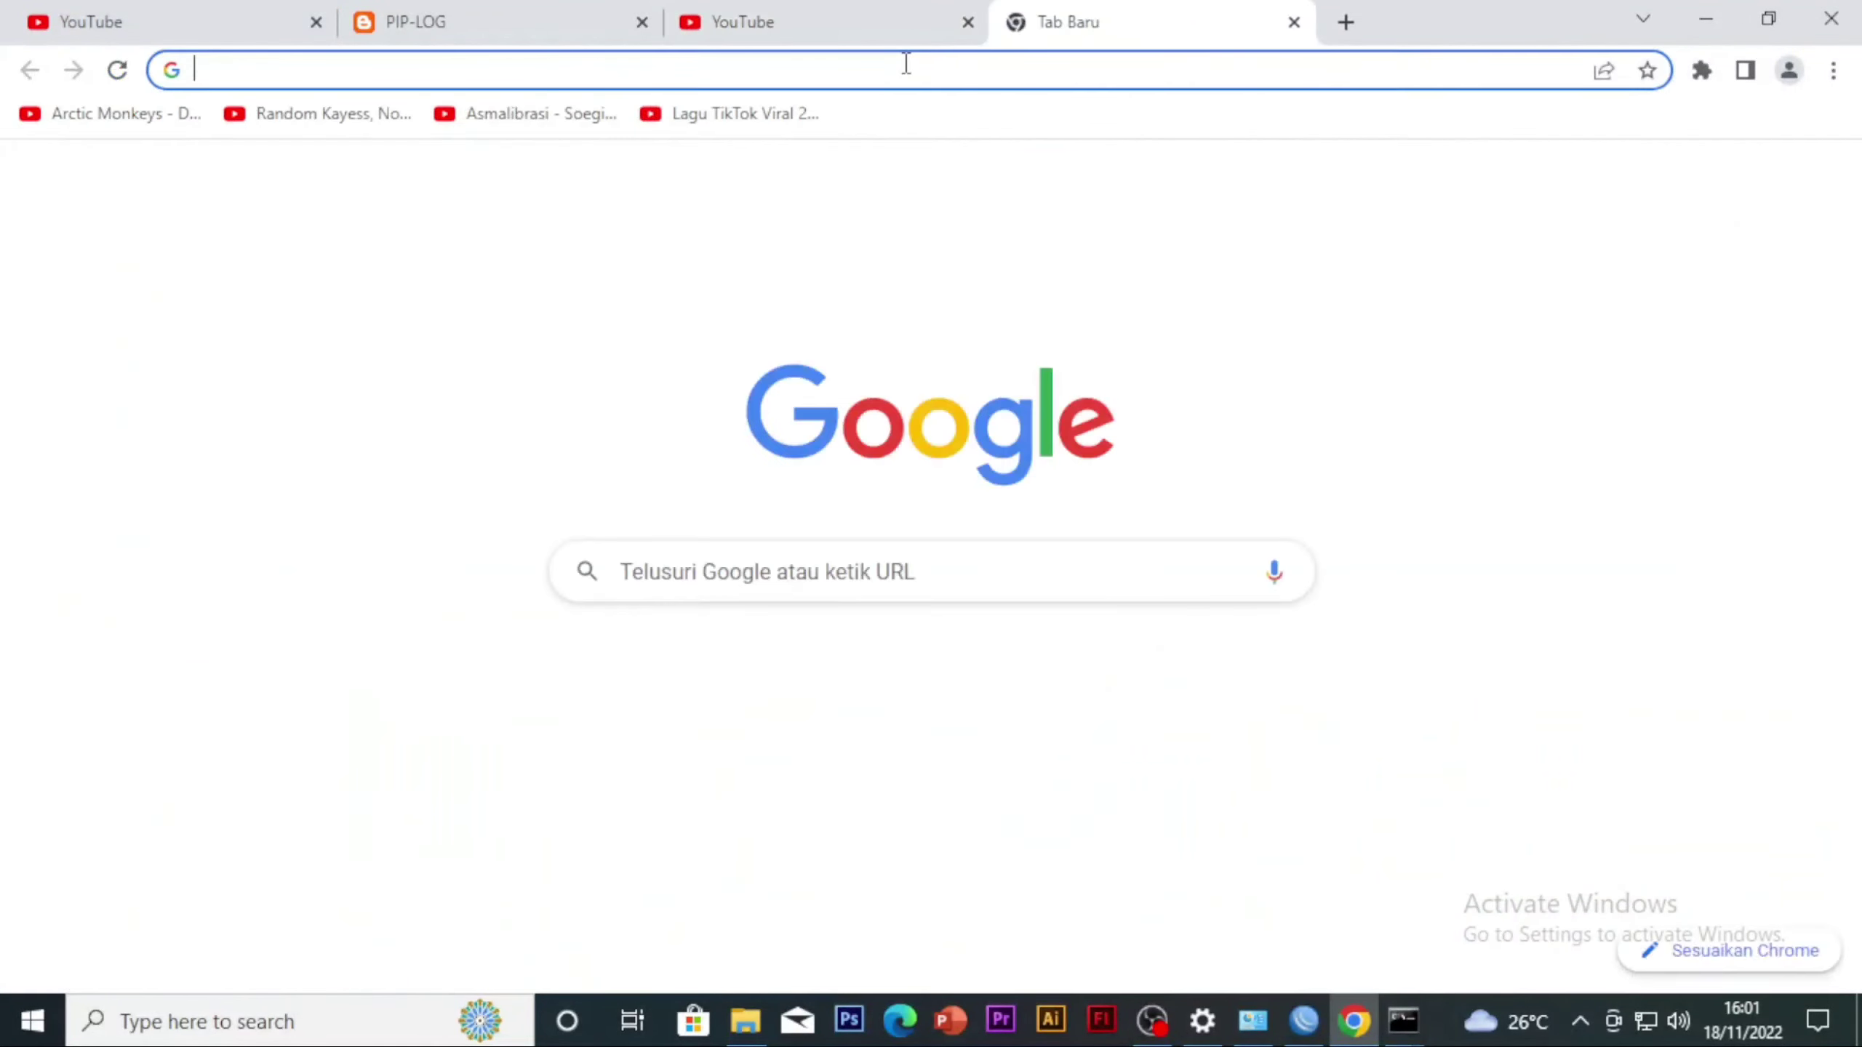
pyautogui.write('smK')
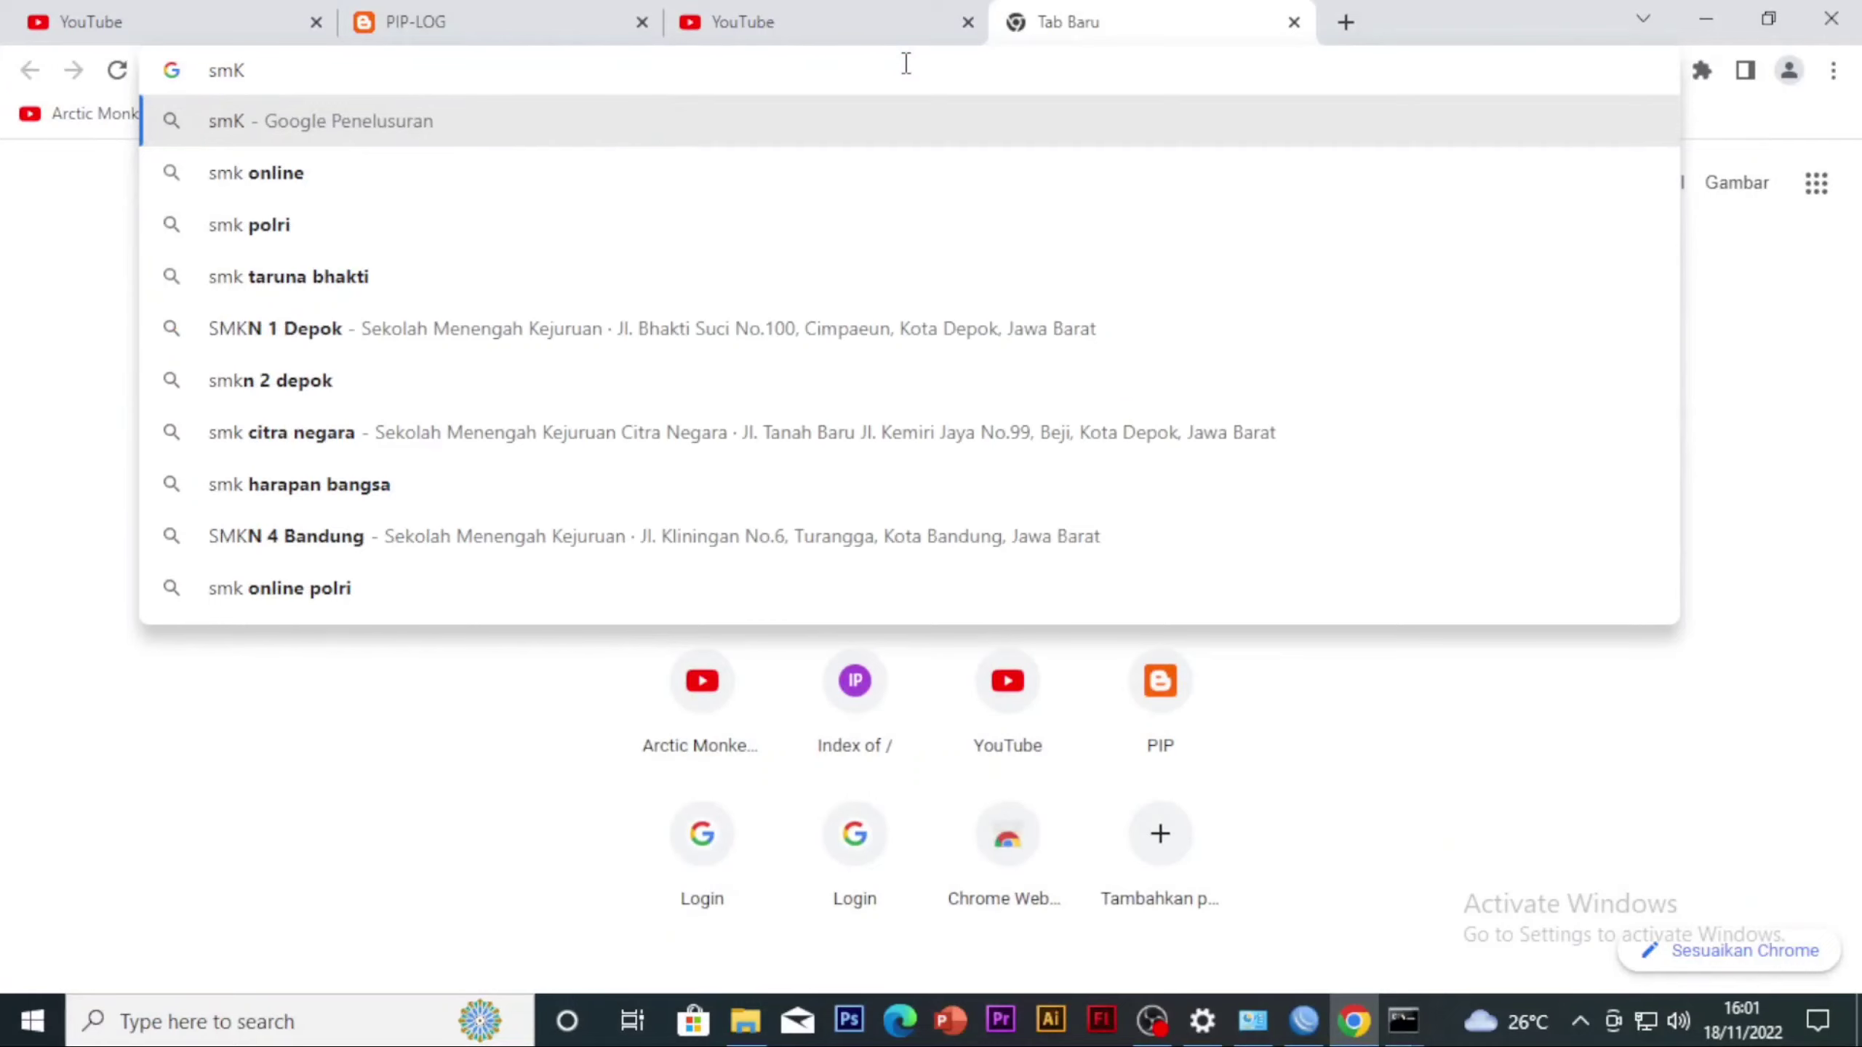
pyautogui.press('BackSpace')
pyautogui.write('a')
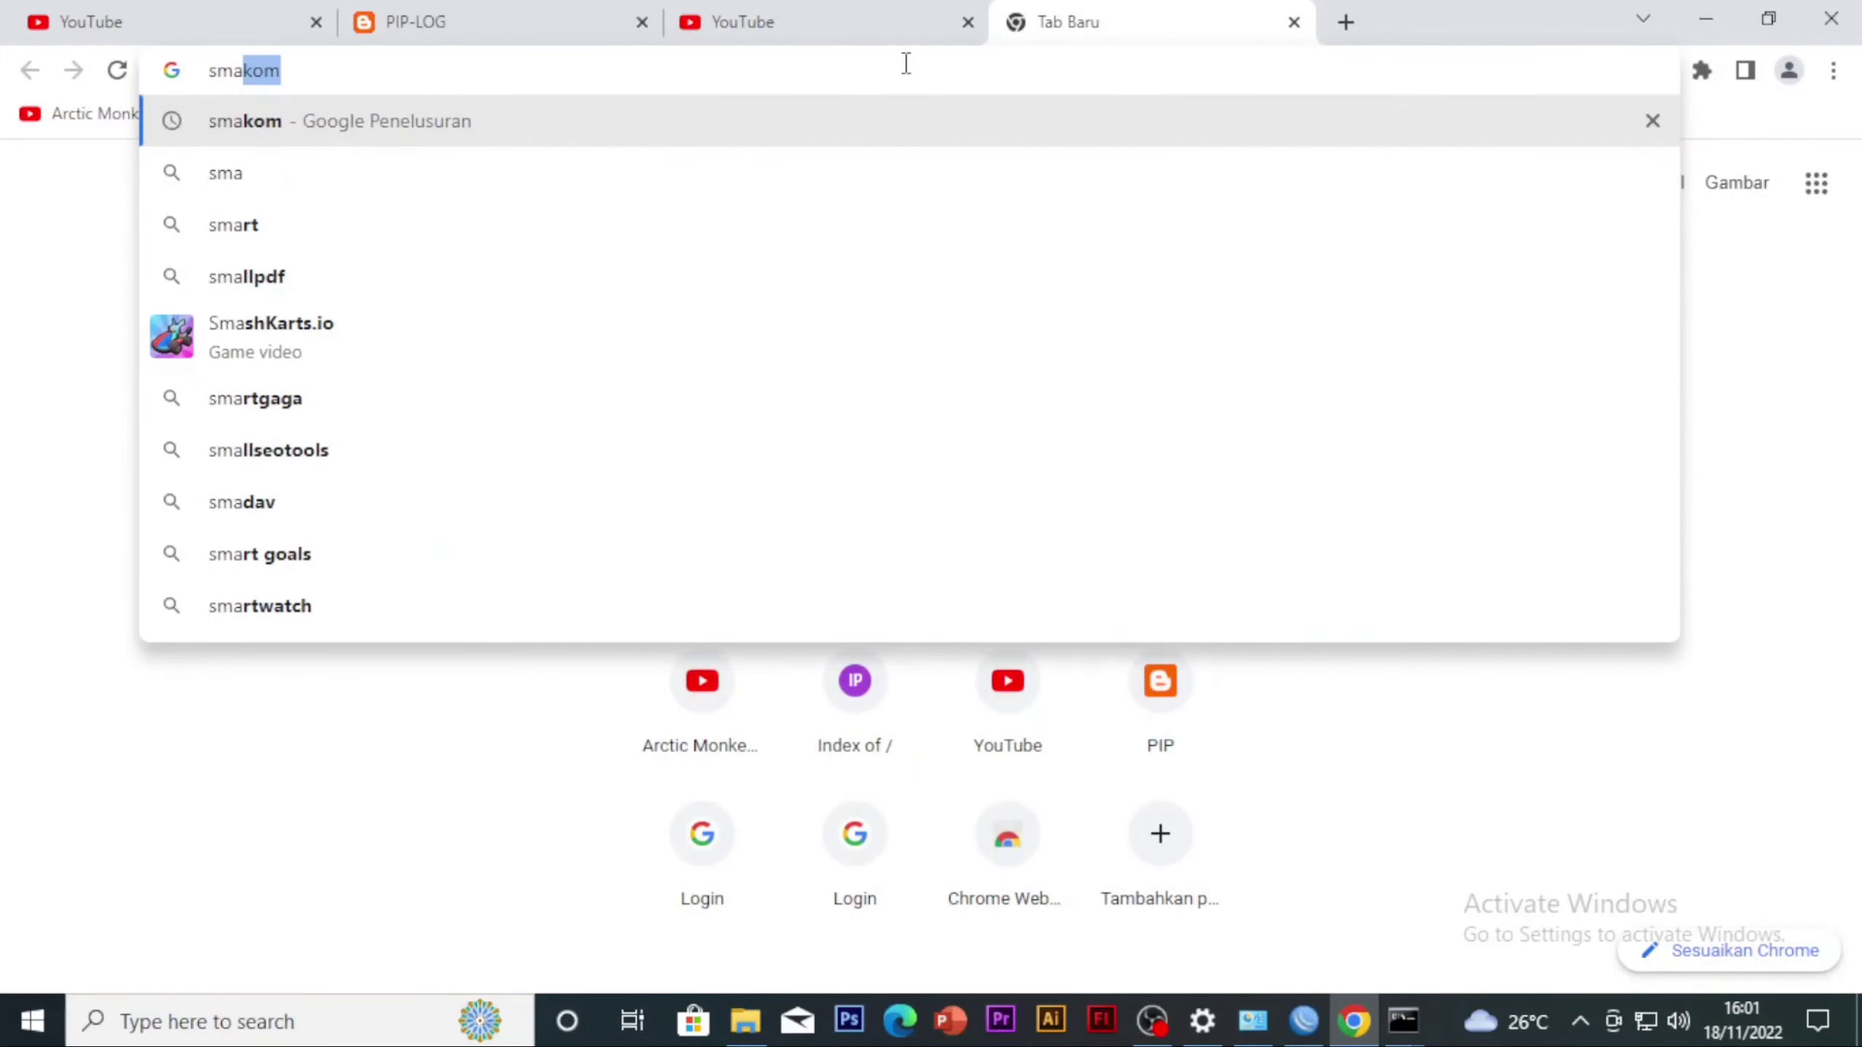
pyautogui.press('Return')
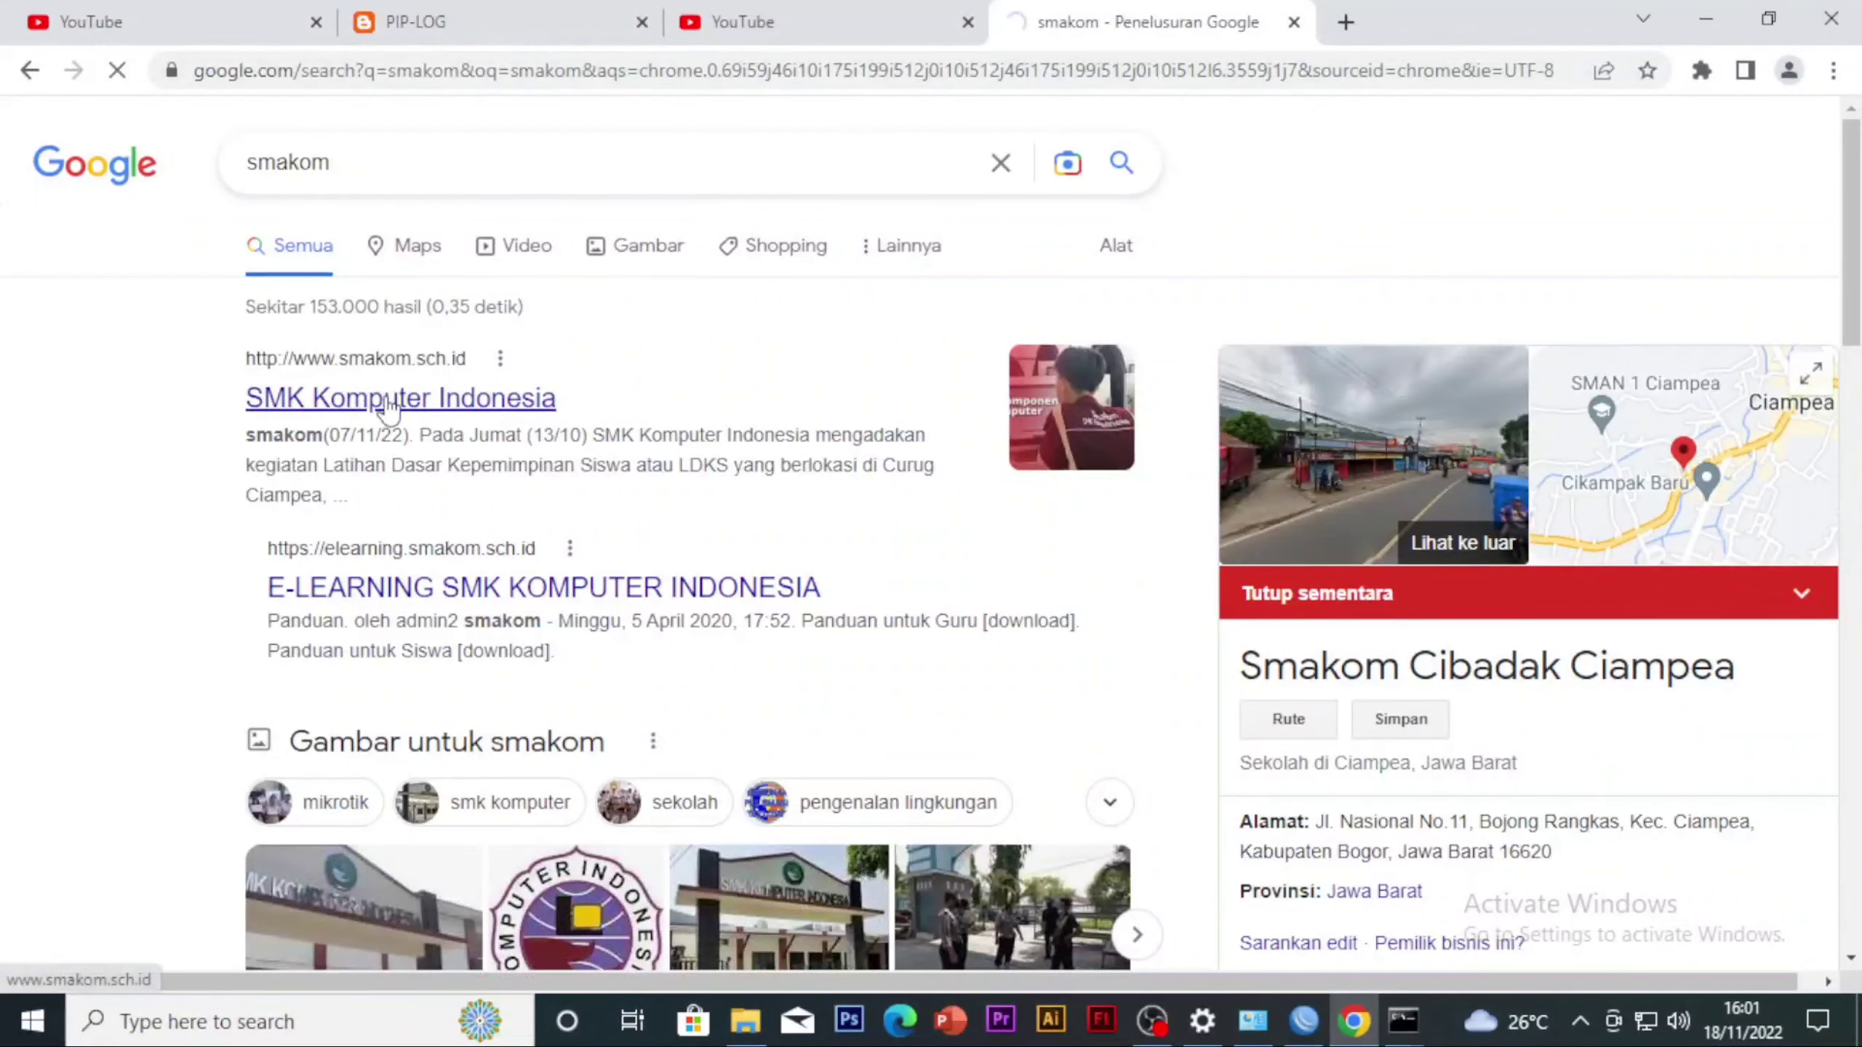
# Compare the PIP-LOG blog tab with the smakom search results tab
pyautogui.click(498, 16)
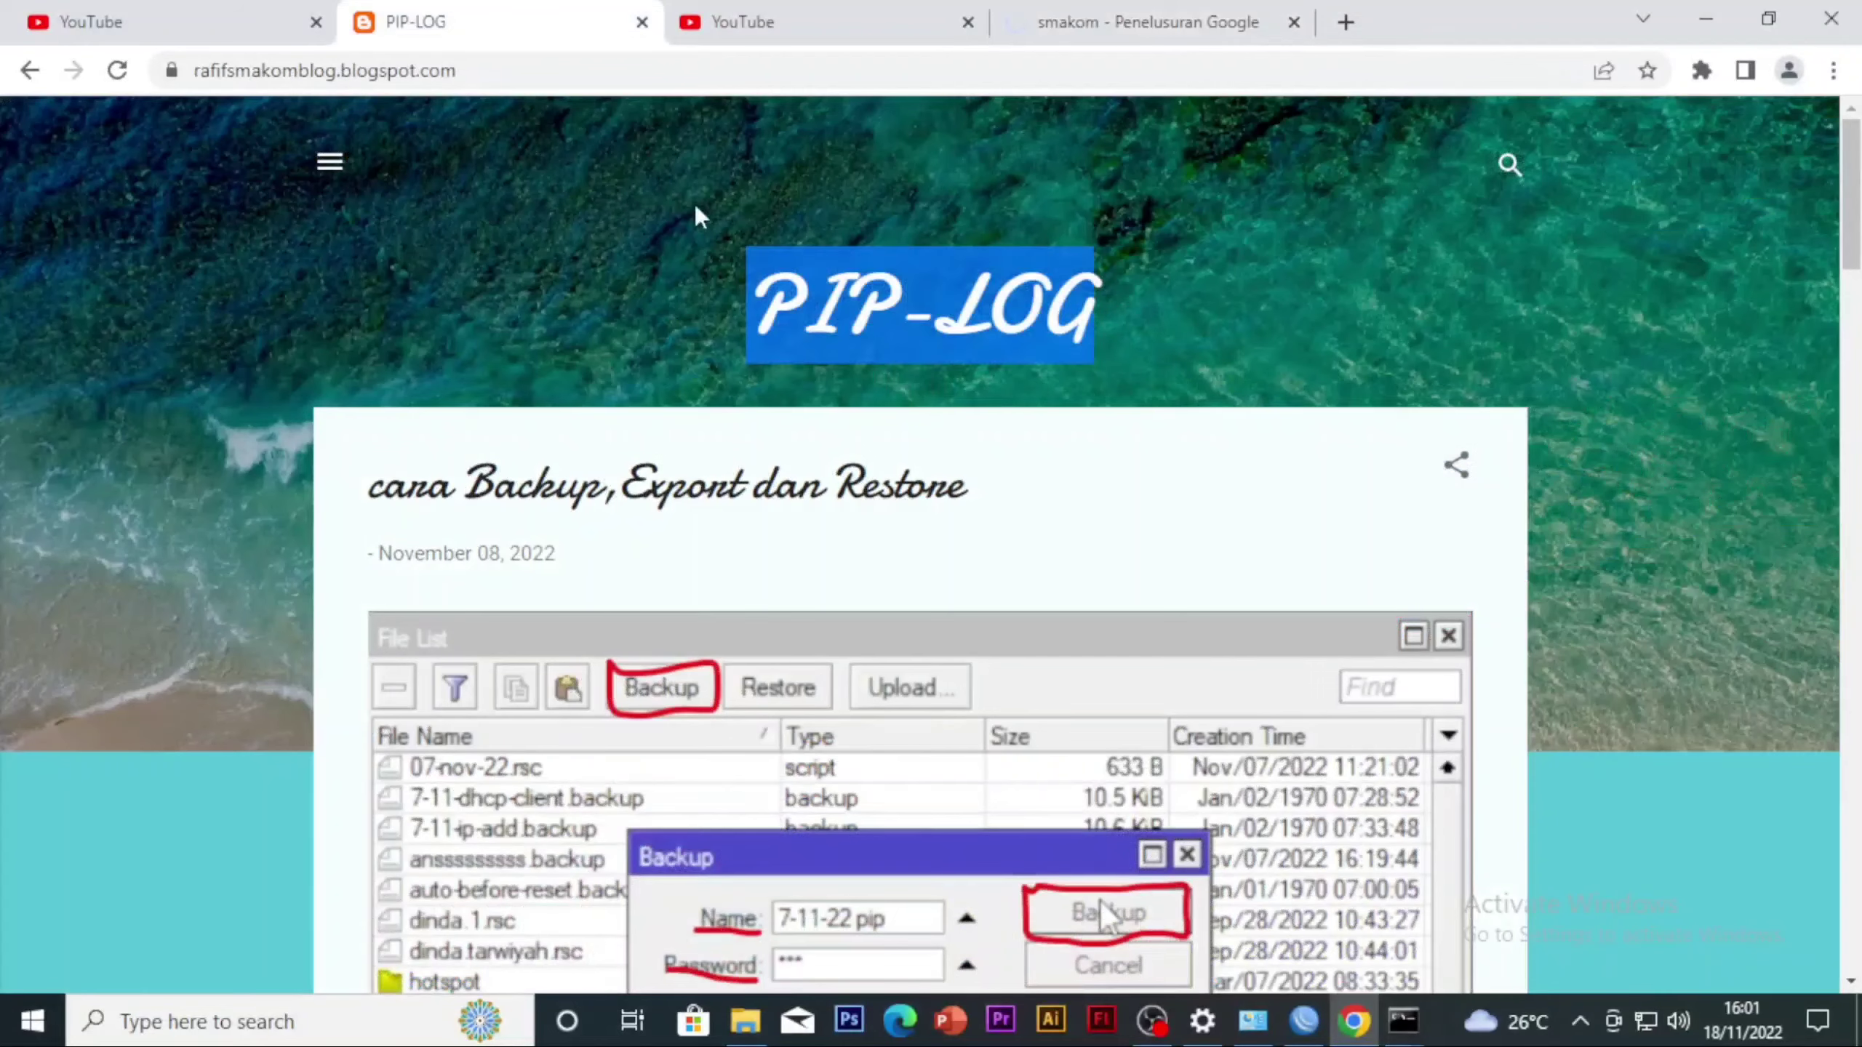
pyautogui.click(1129, 44)
pyautogui.click(418, 18)
# Switch to WinBox and start a new Layer7 protocol entry in the IP firewall
pyautogui.click(1298, 1018)
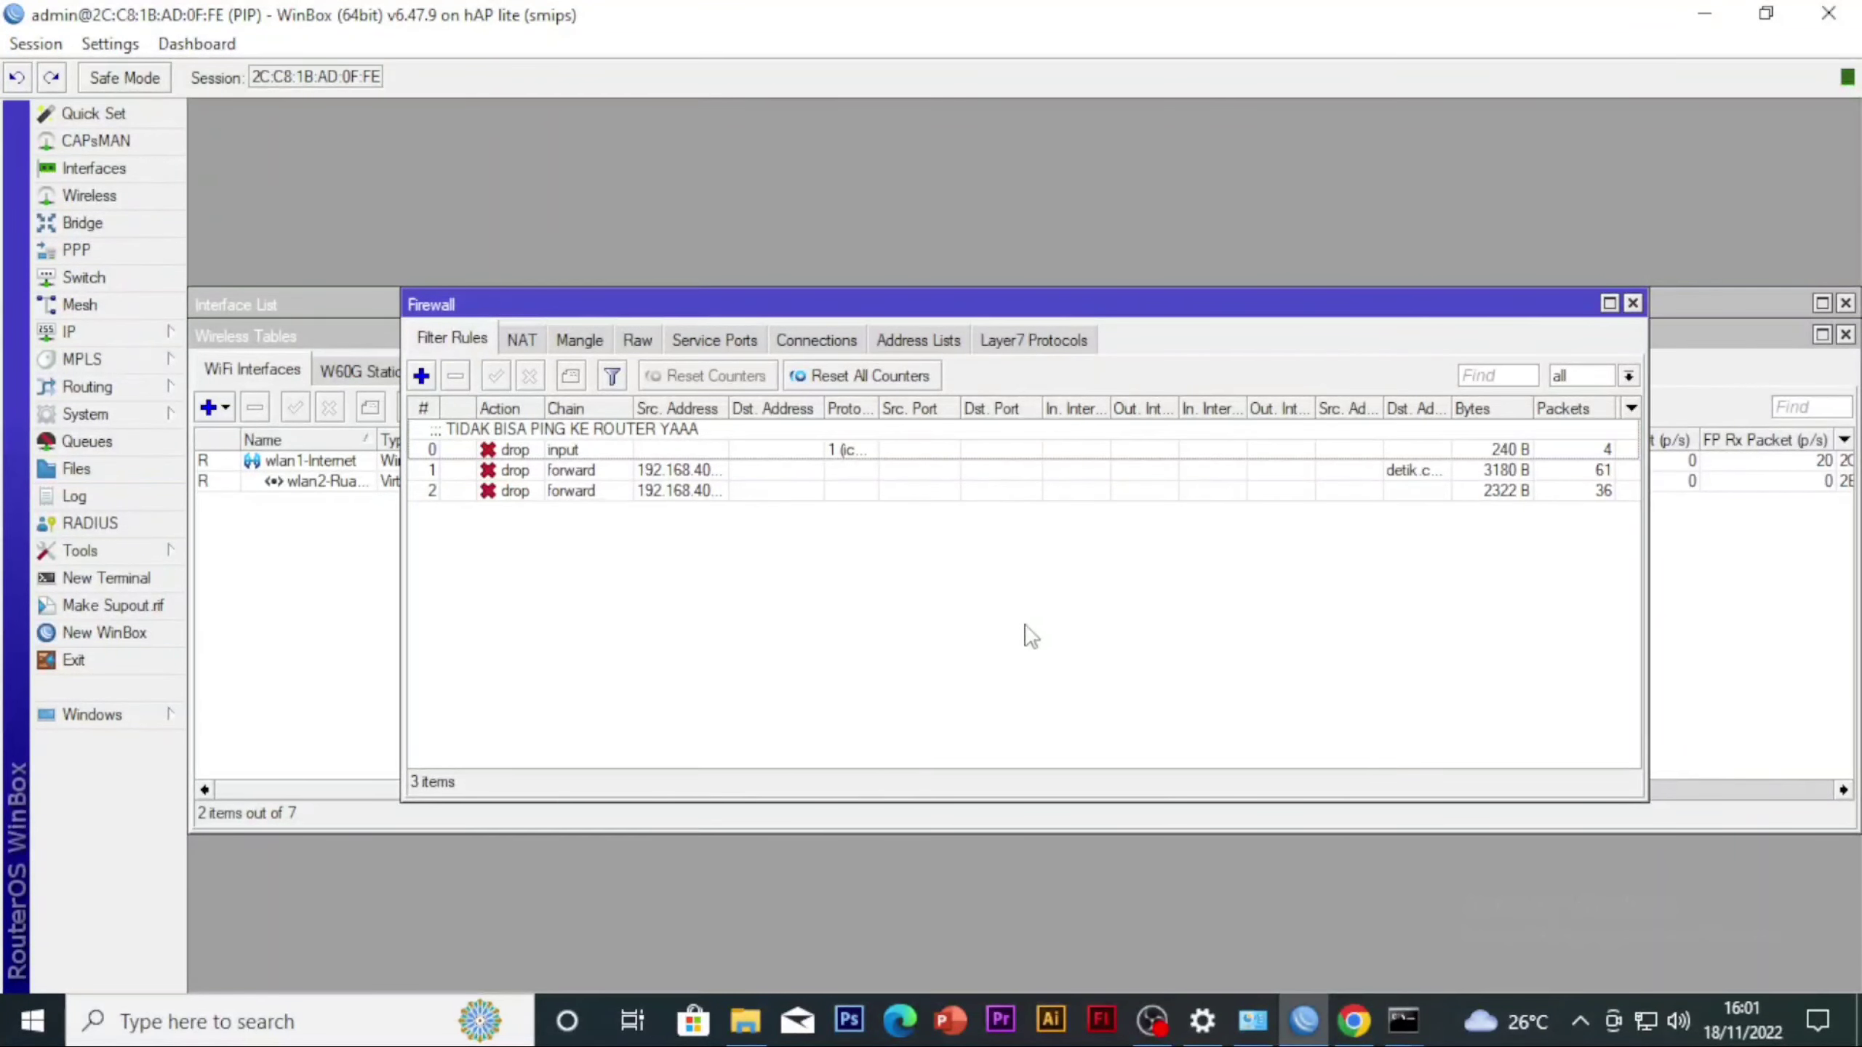
pyautogui.click(122, 336)
pyautogui.click(245, 546)
pyautogui.click(1085, 341)
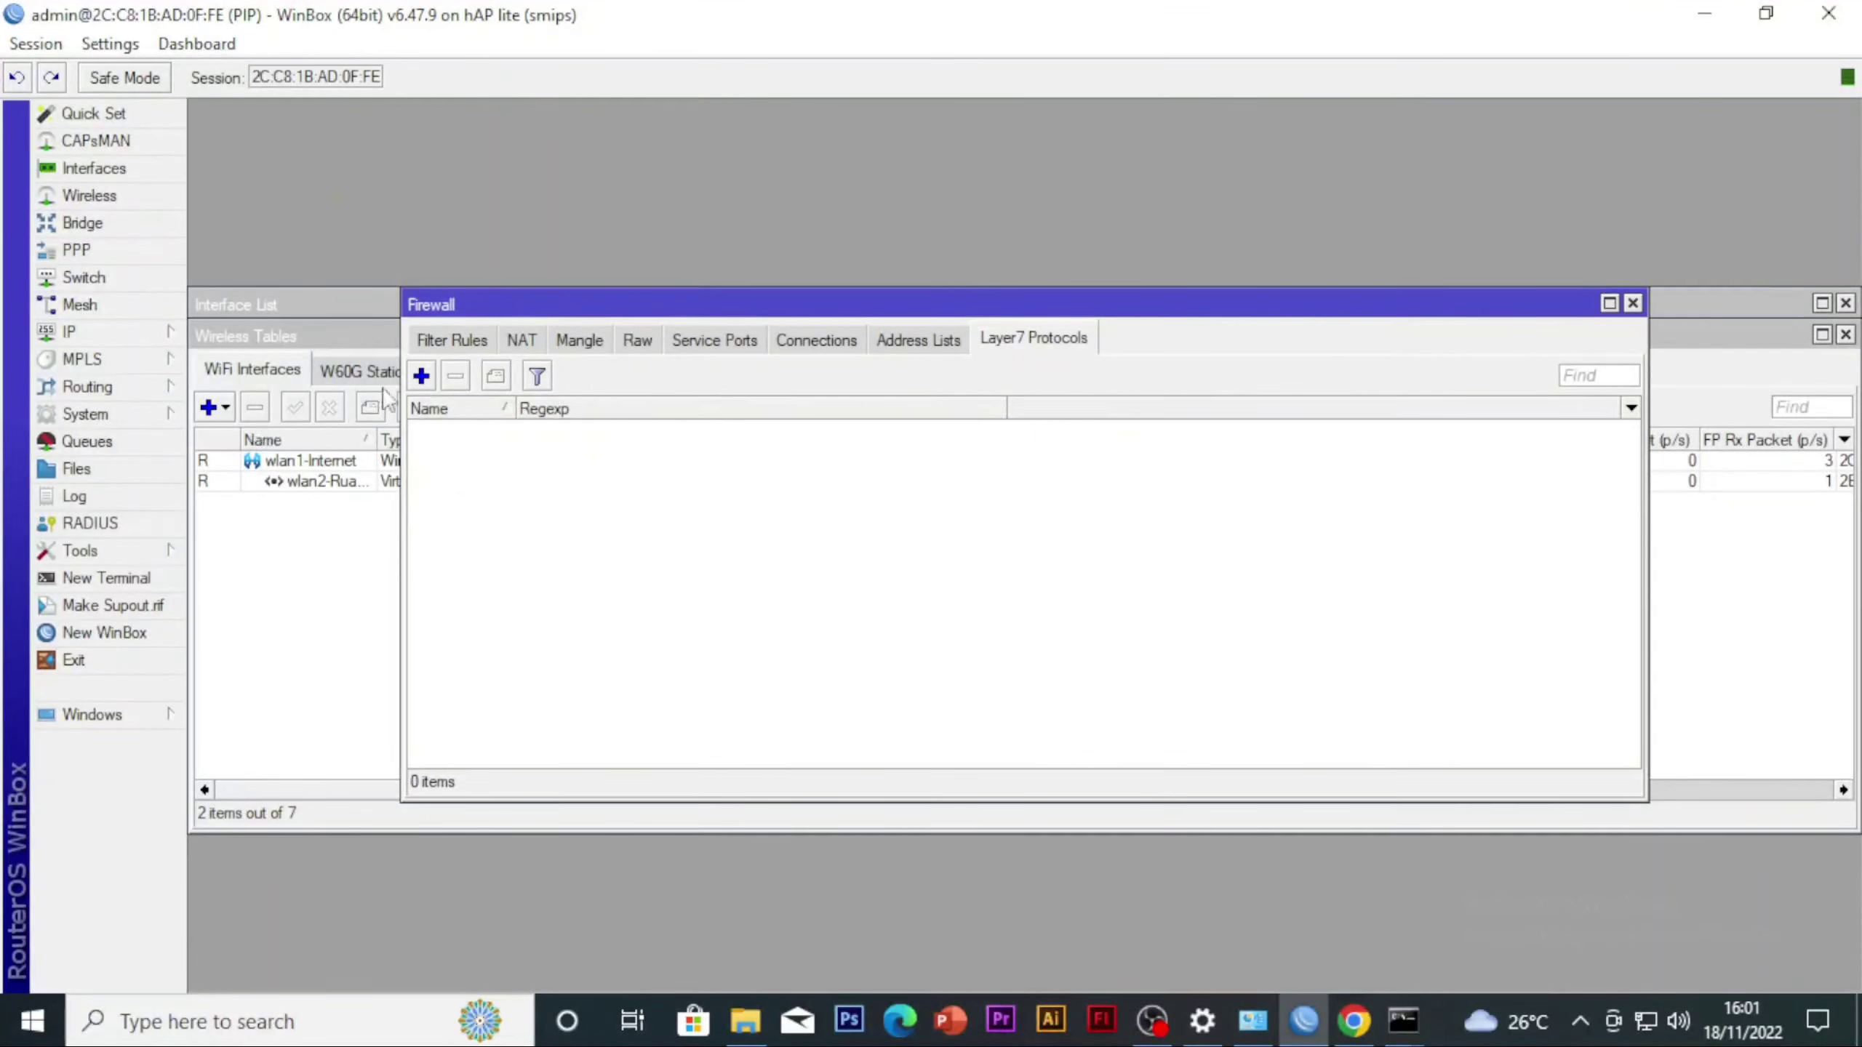
pyautogui.click(422, 375)
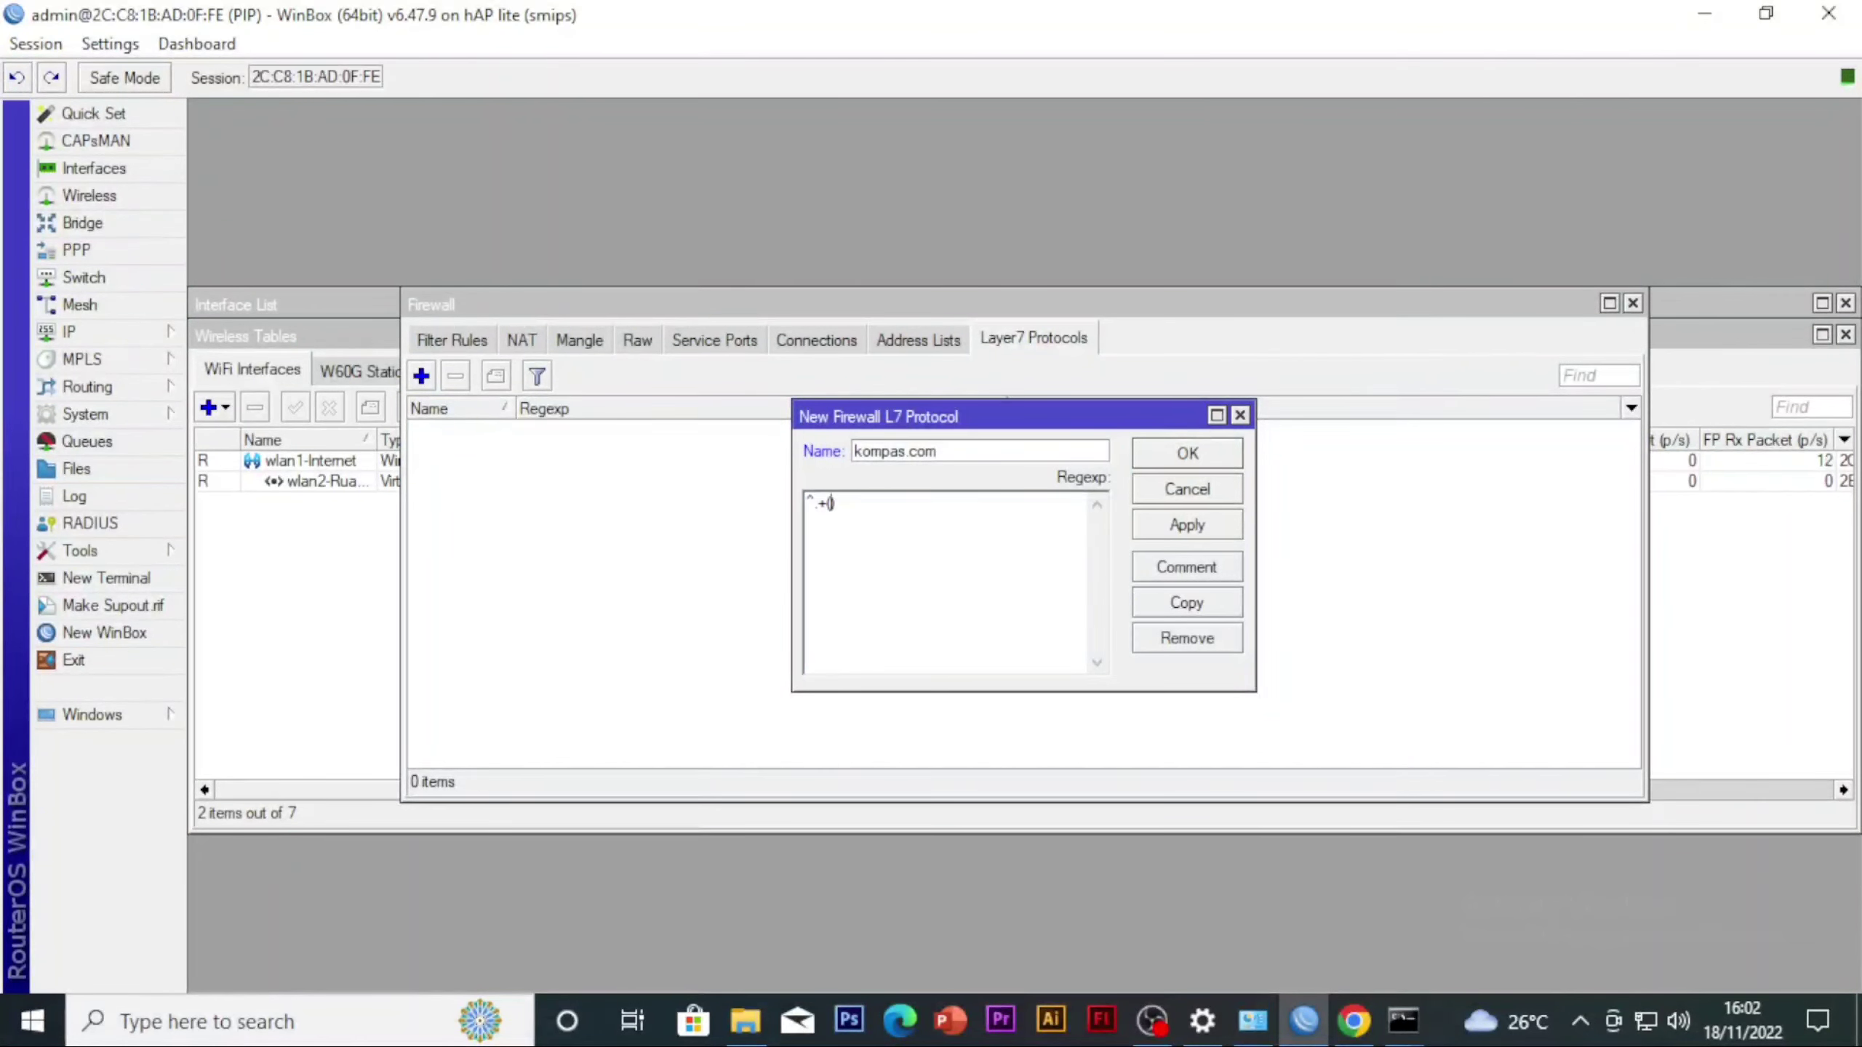
# Enter the regexp ^.+(kompas.com).* for the kompas.com Layer7 protocol and save the entry
pyautogui.write('ompas.c')
pyautogui.write('om)')
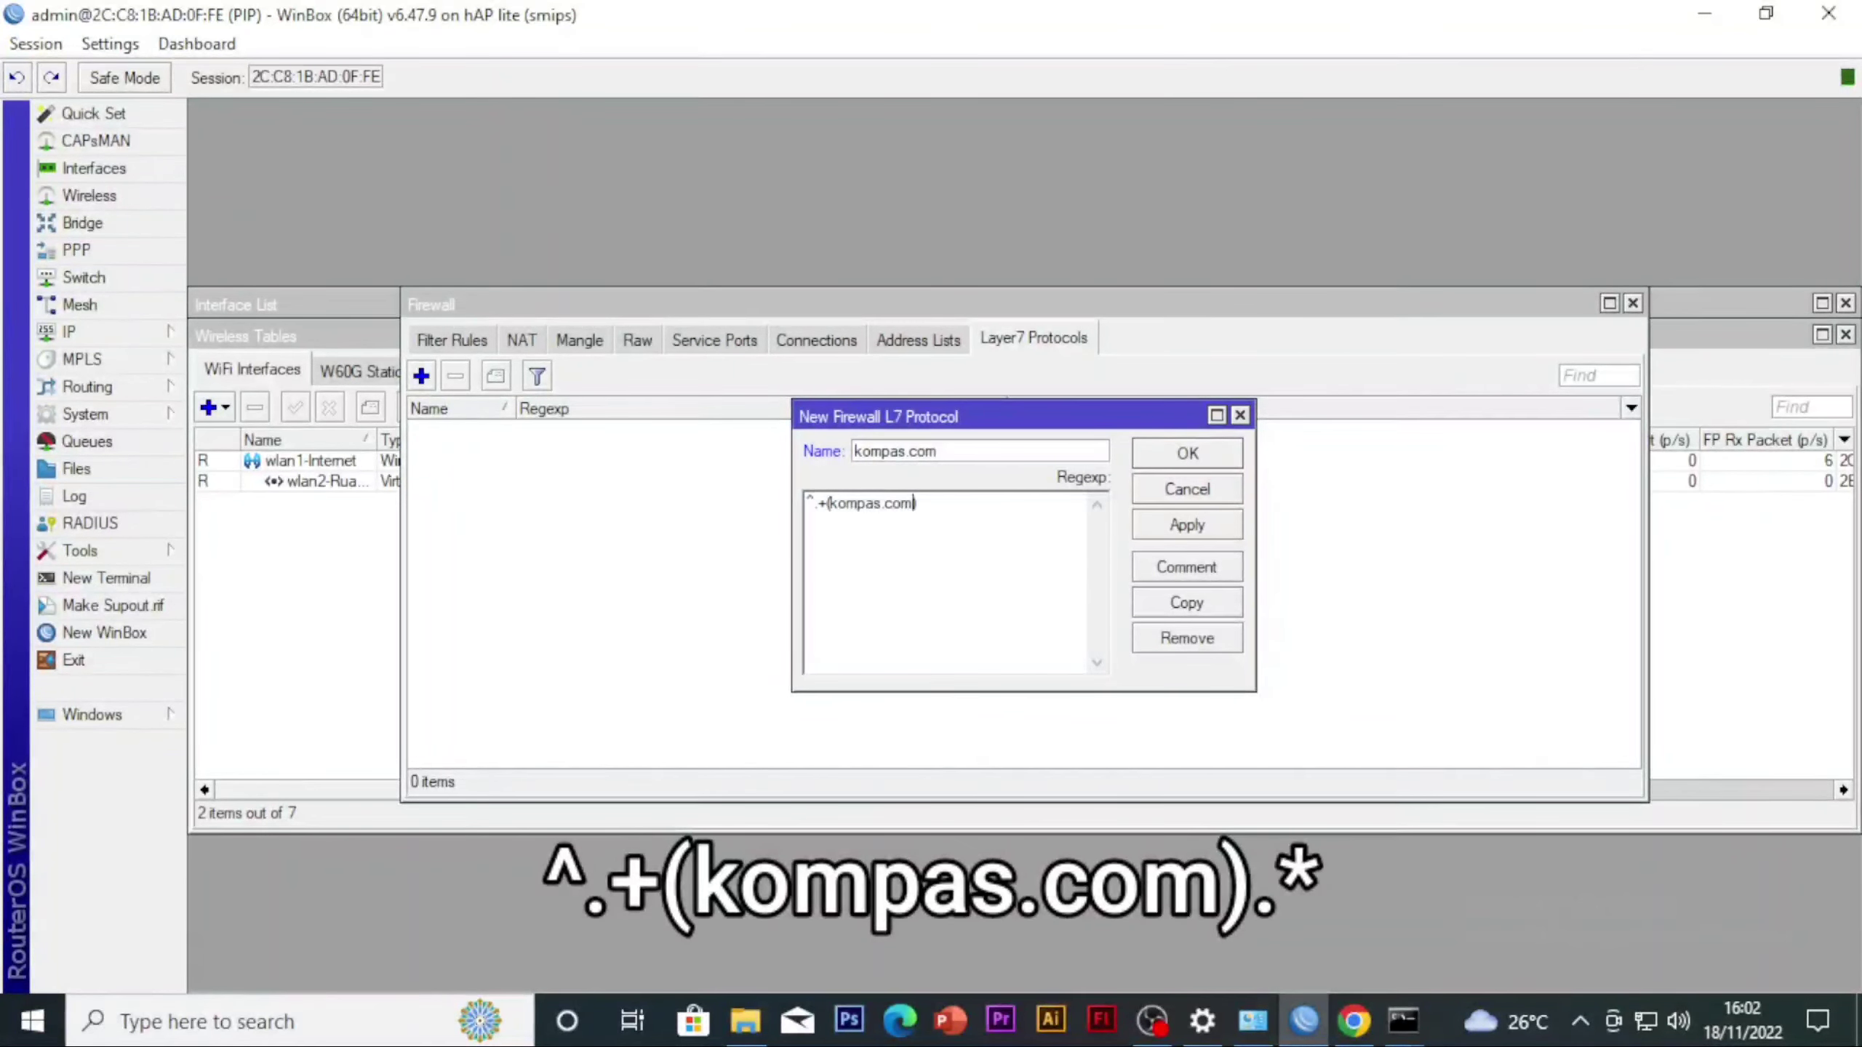
pyautogui.write('.*')
pyautogui.moveTo(928, 505); pyautogui.dragTo(805, 513)
pyautogui.click(931, 551)
pyautogui.click(1173, 525)
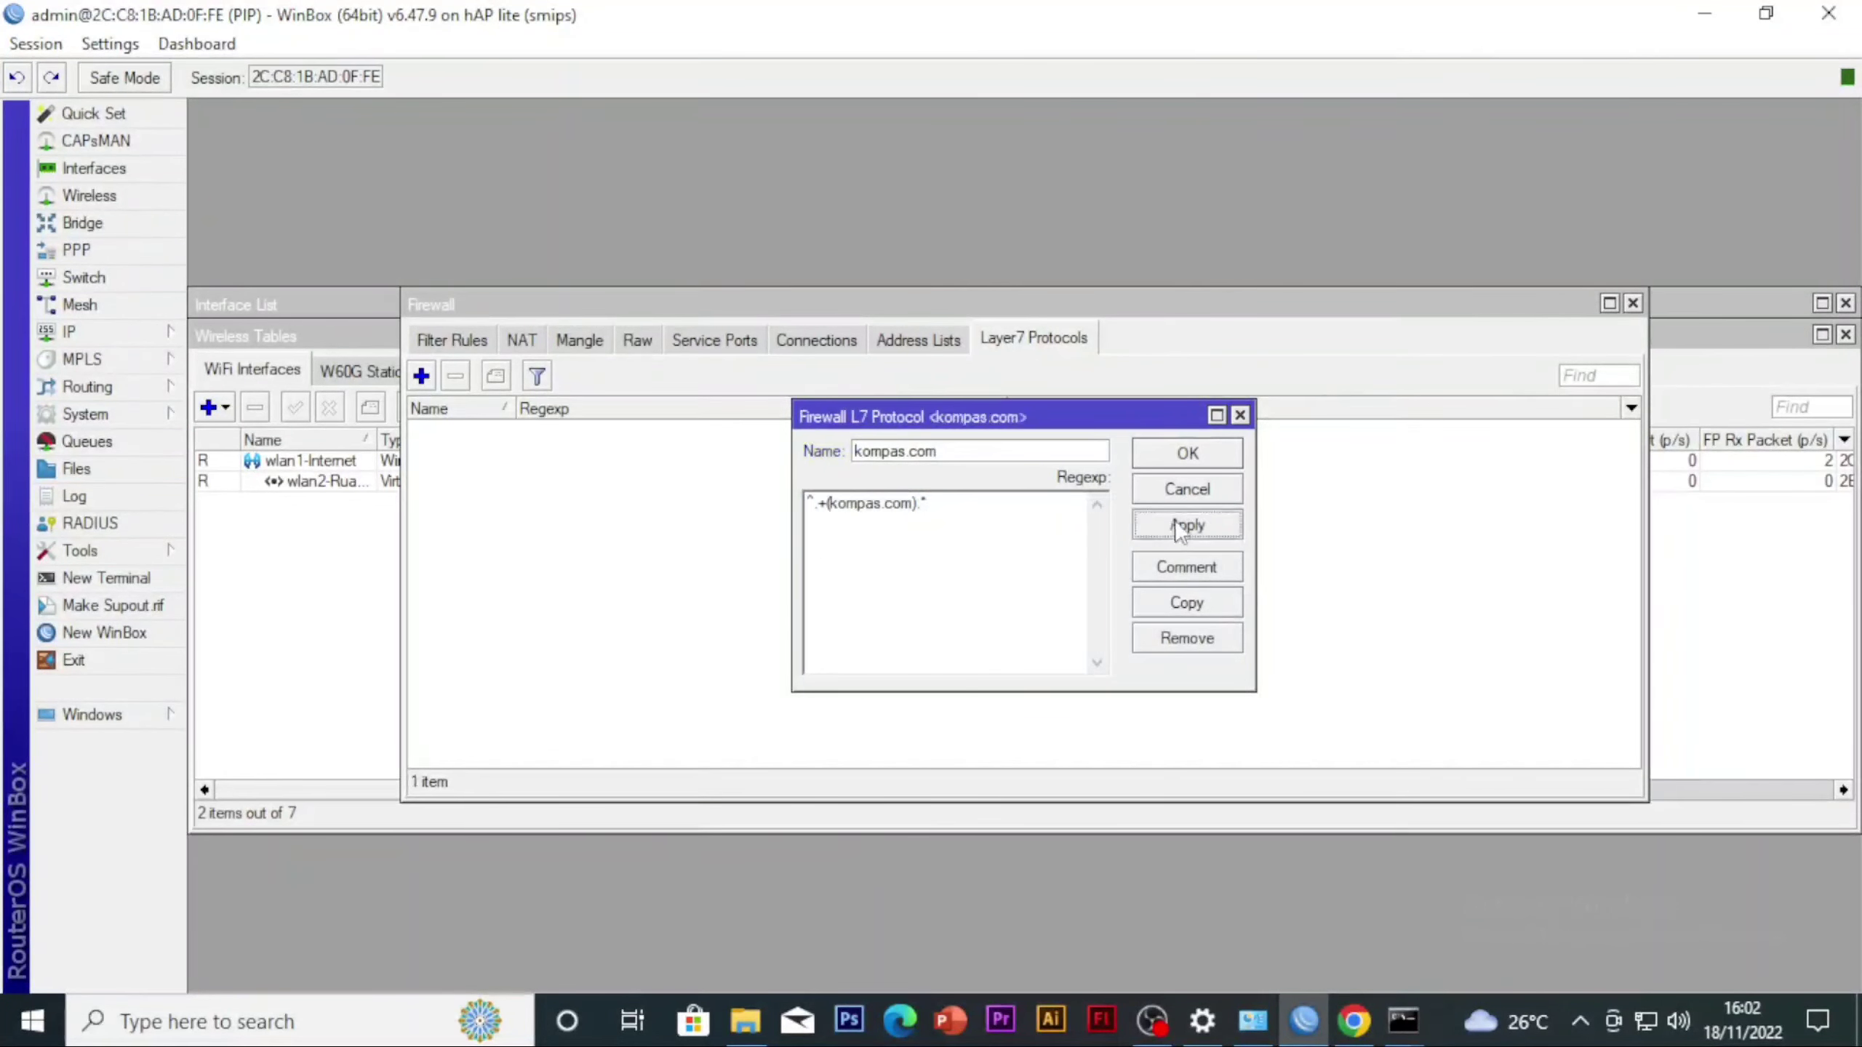
pyautogui.click(1189, 458)
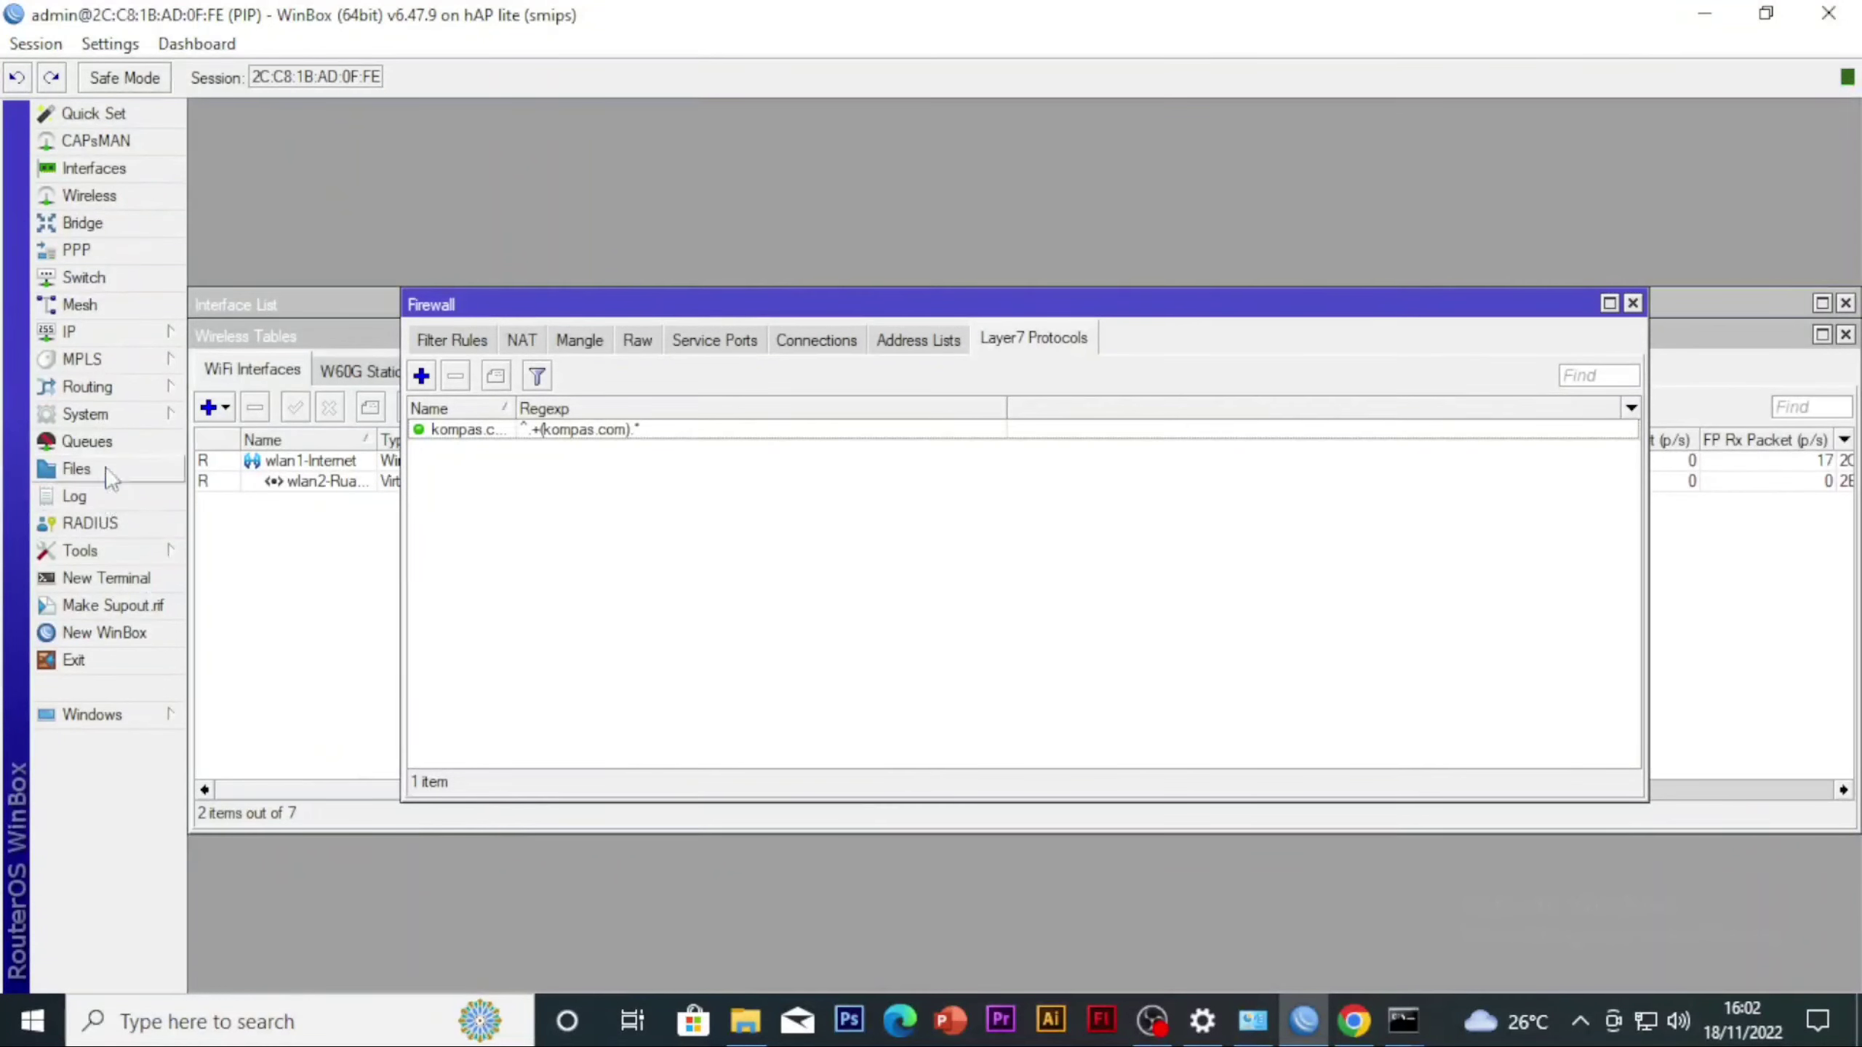
# Start a new firewall filter rule in the forward chain with source address 10.10.10.0/24
pyautogui.click(101, 332)
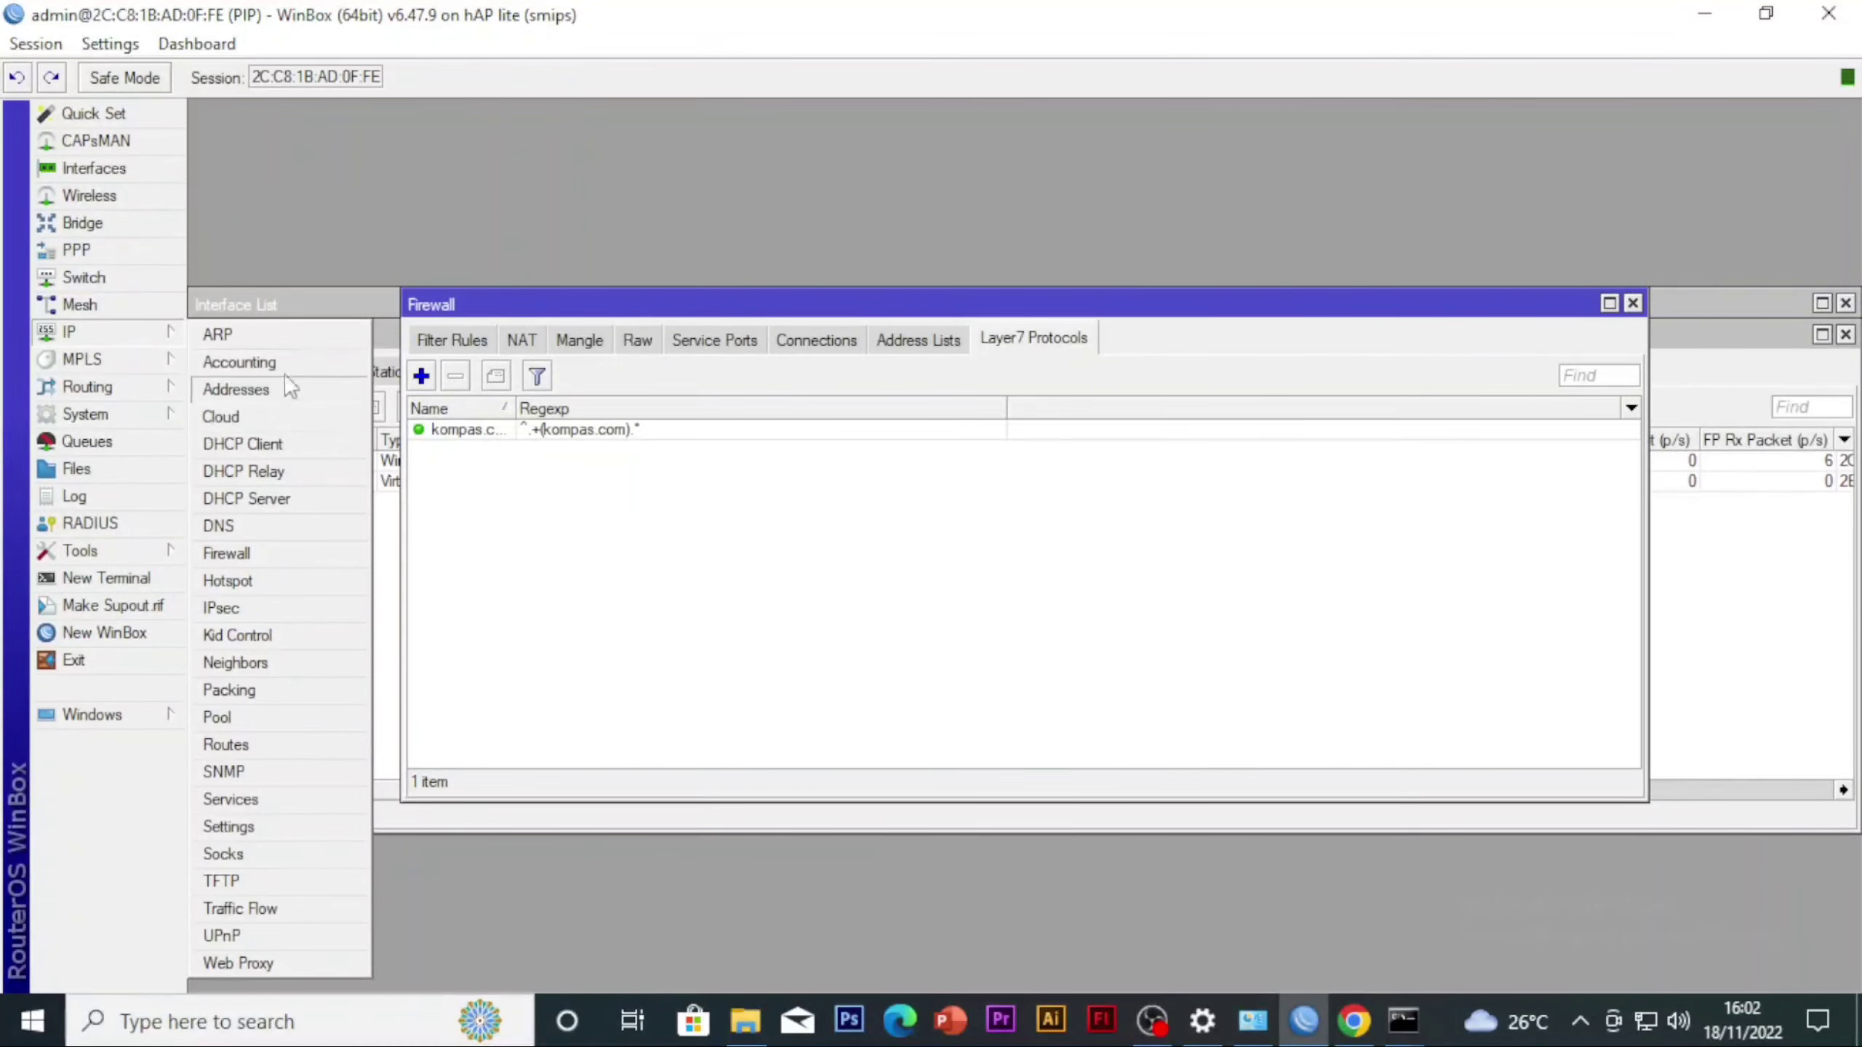
pyautogui.click(243, 555)
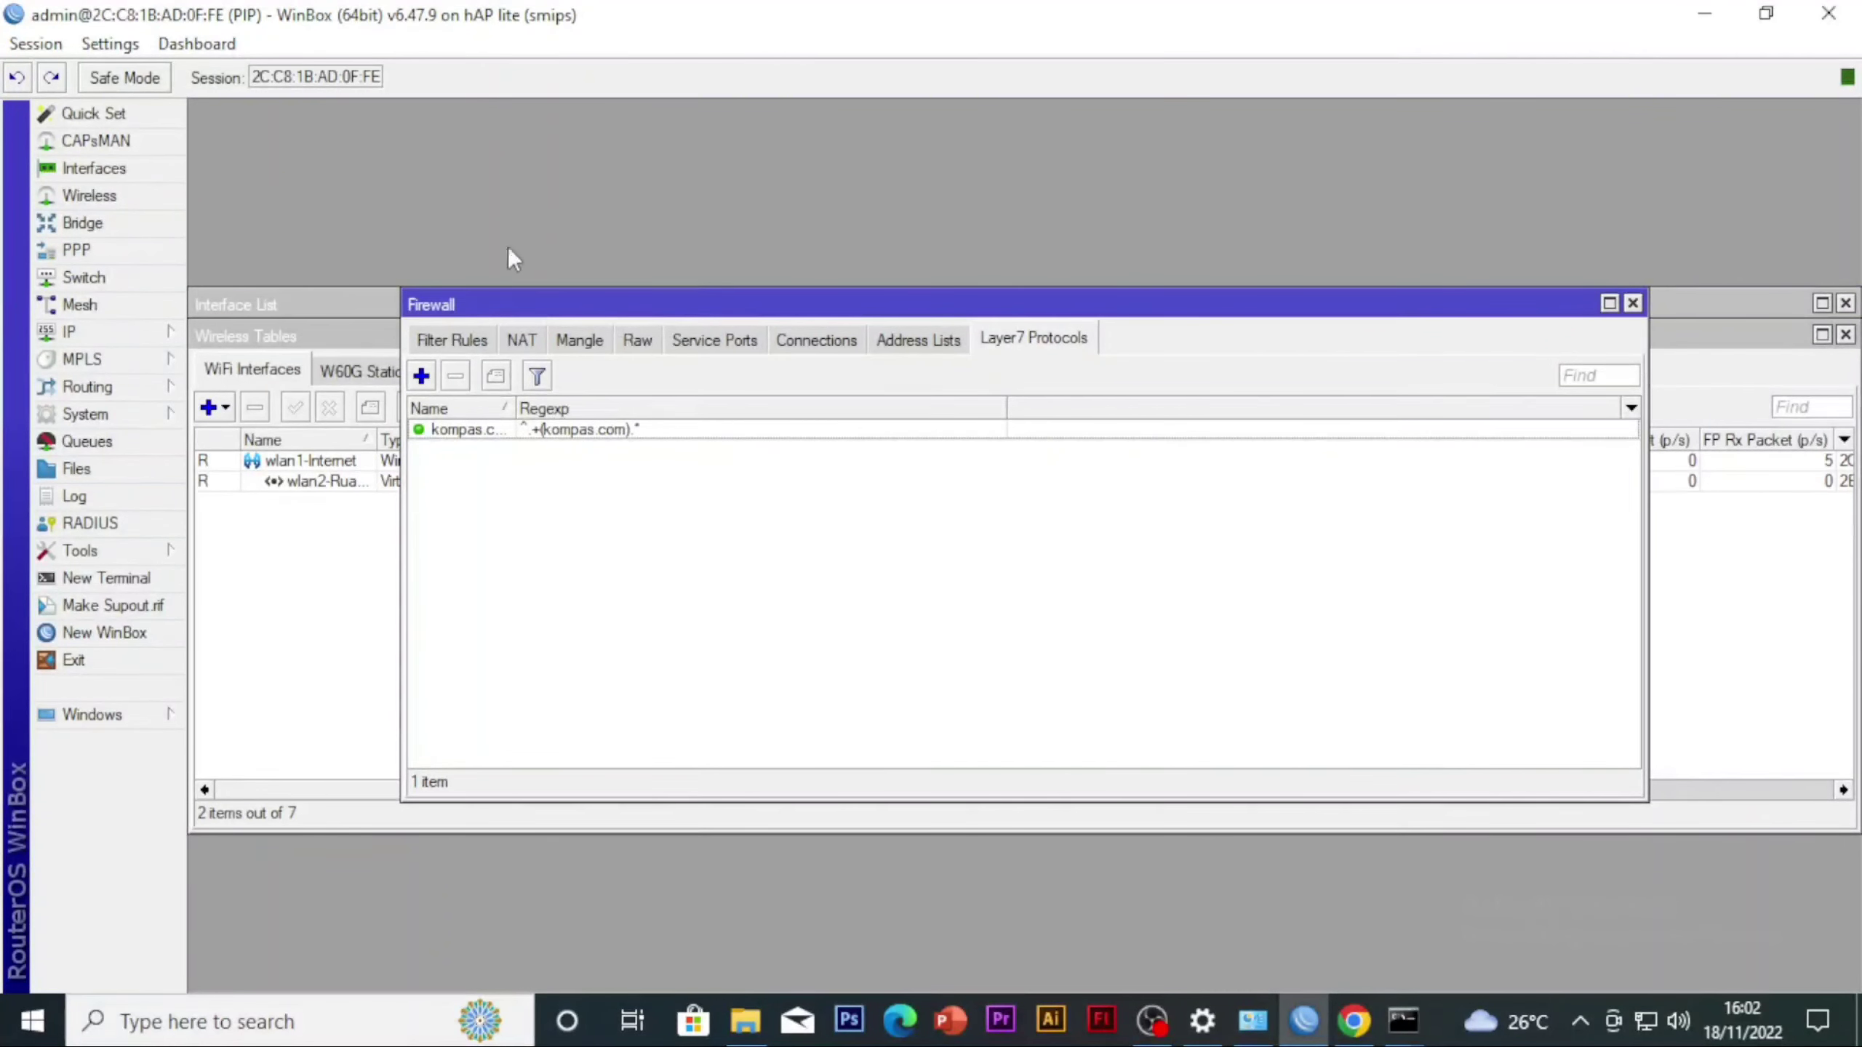
pyautogui.click(452, 342)
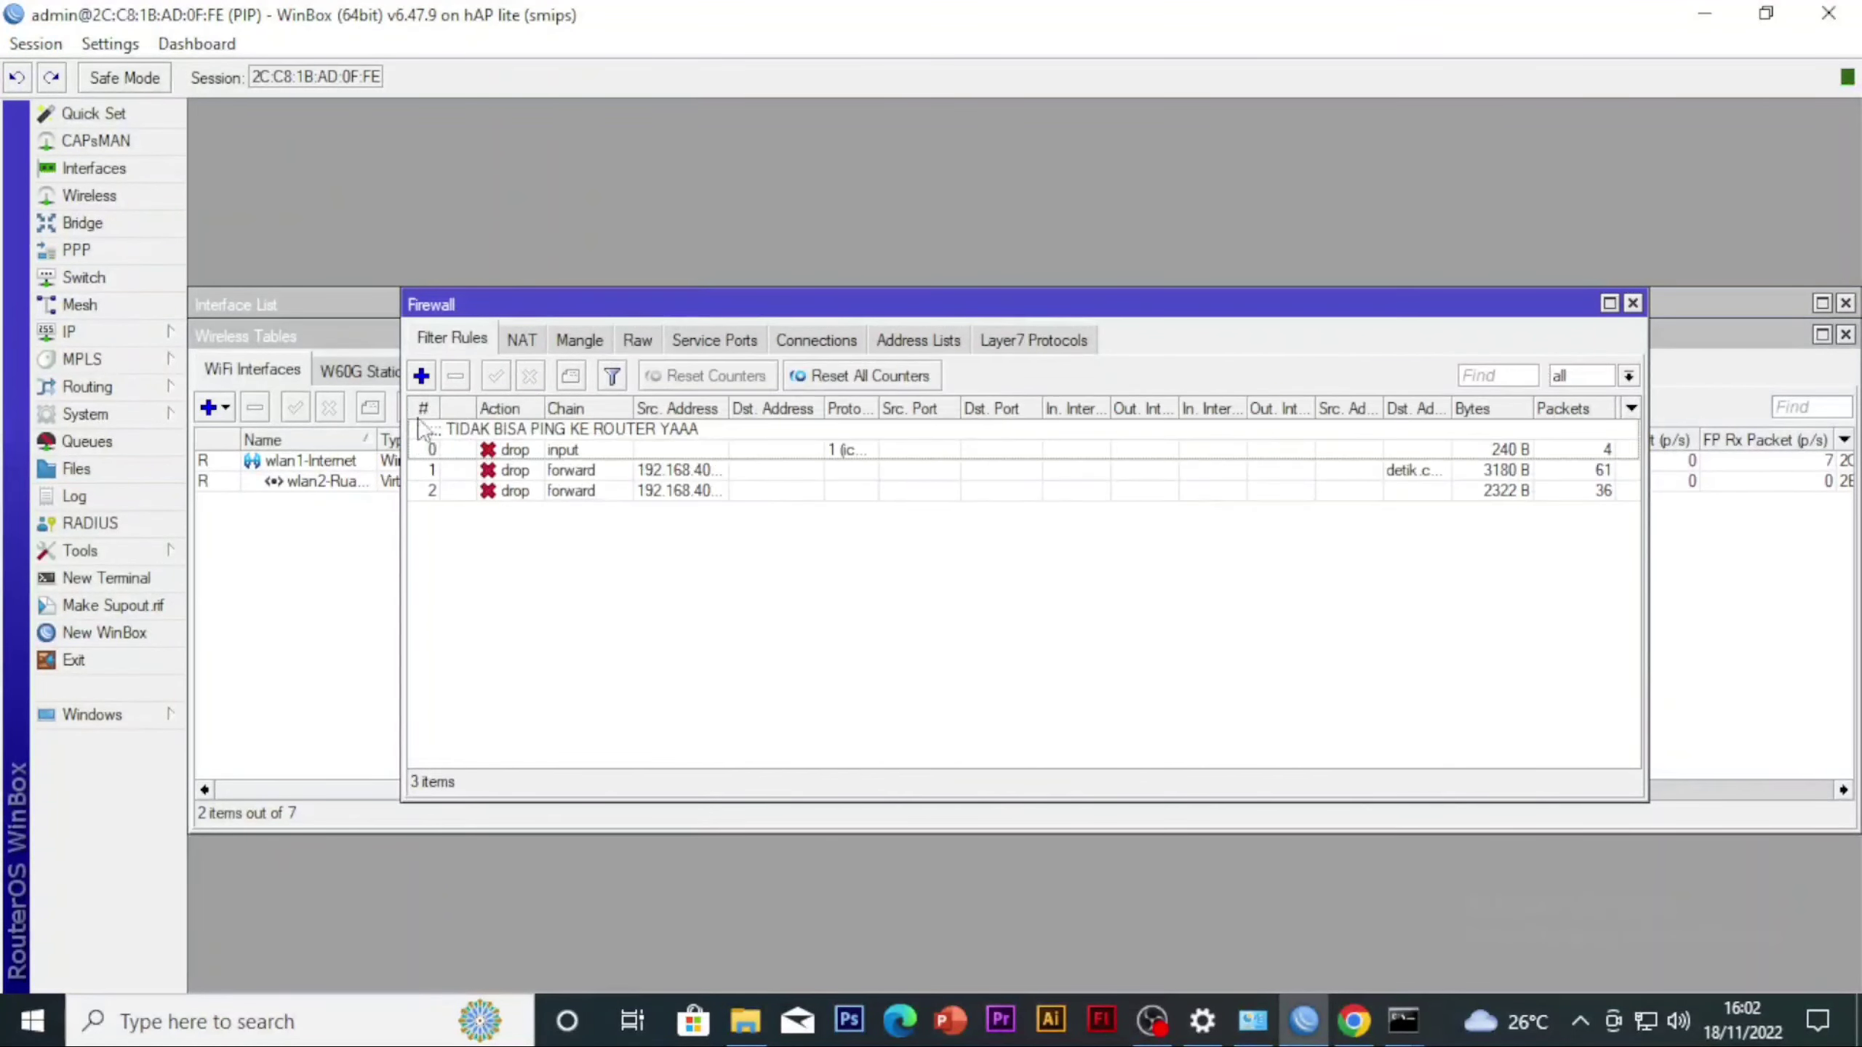
pyautogui.click(422, 375)
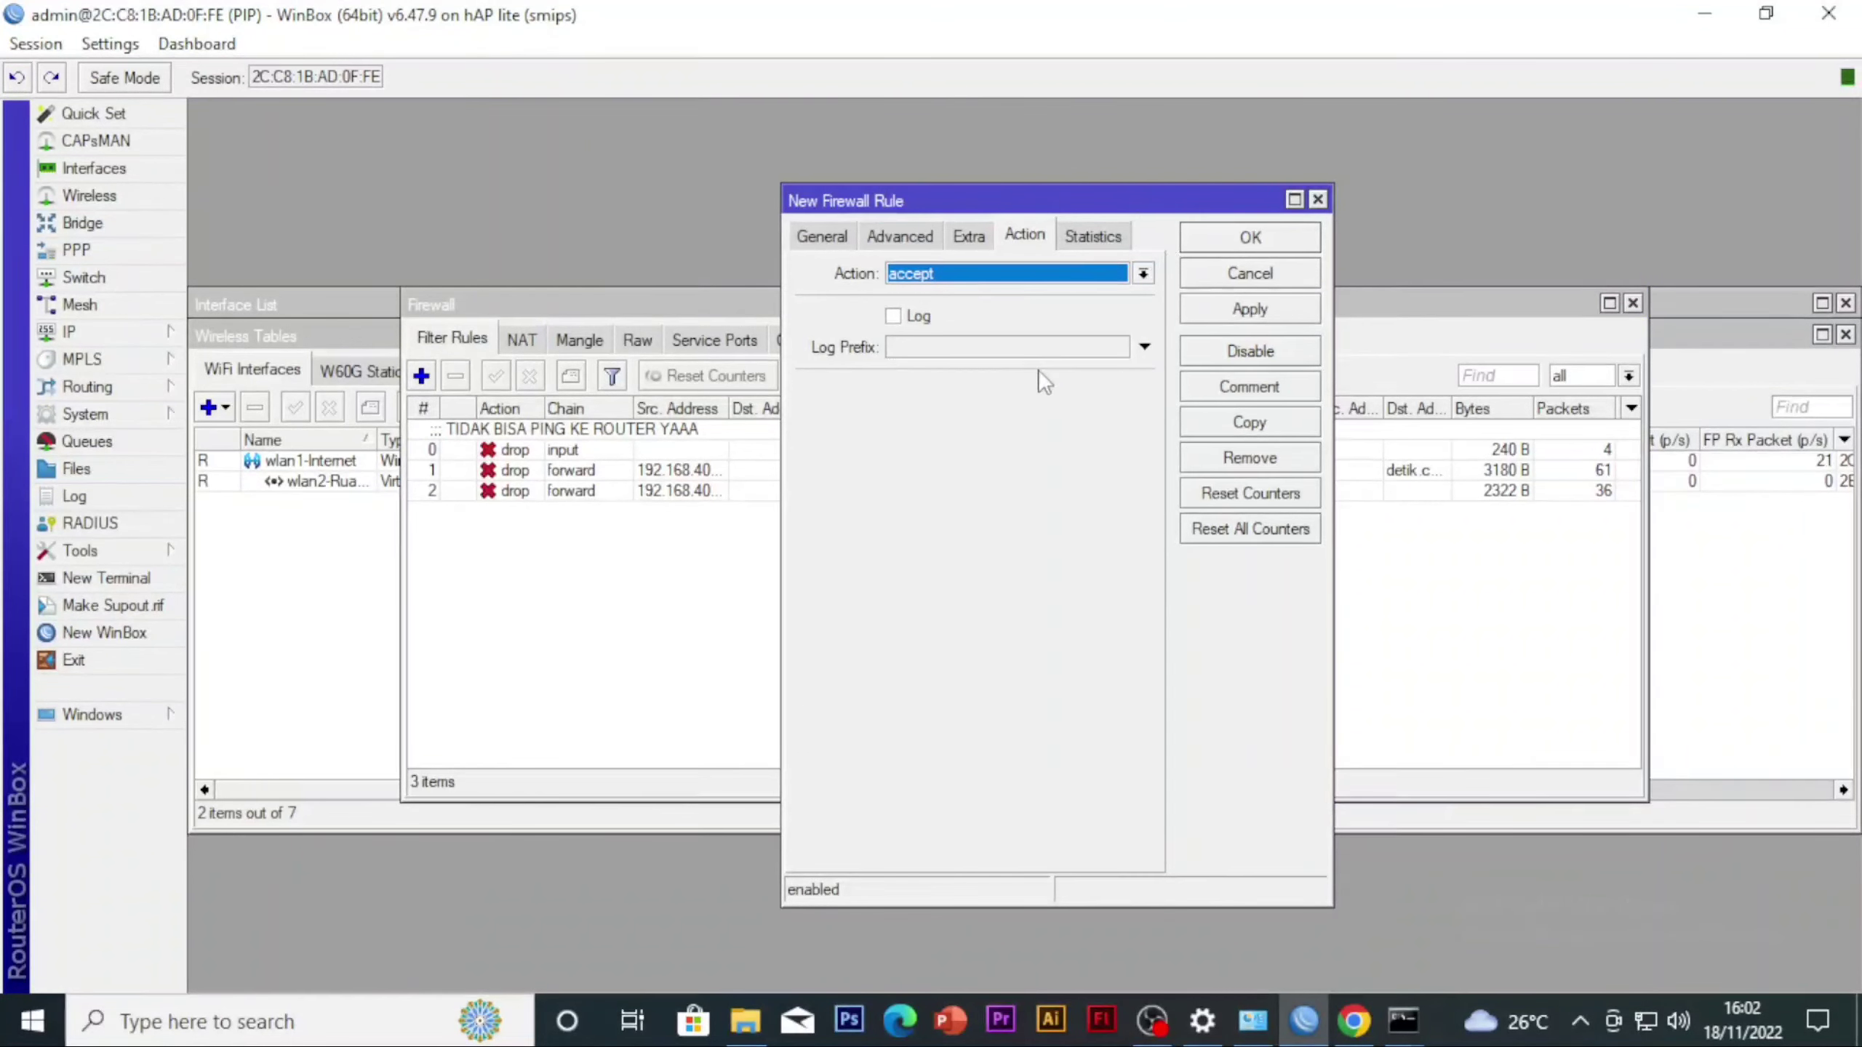
pyautogui.click(843, 237)
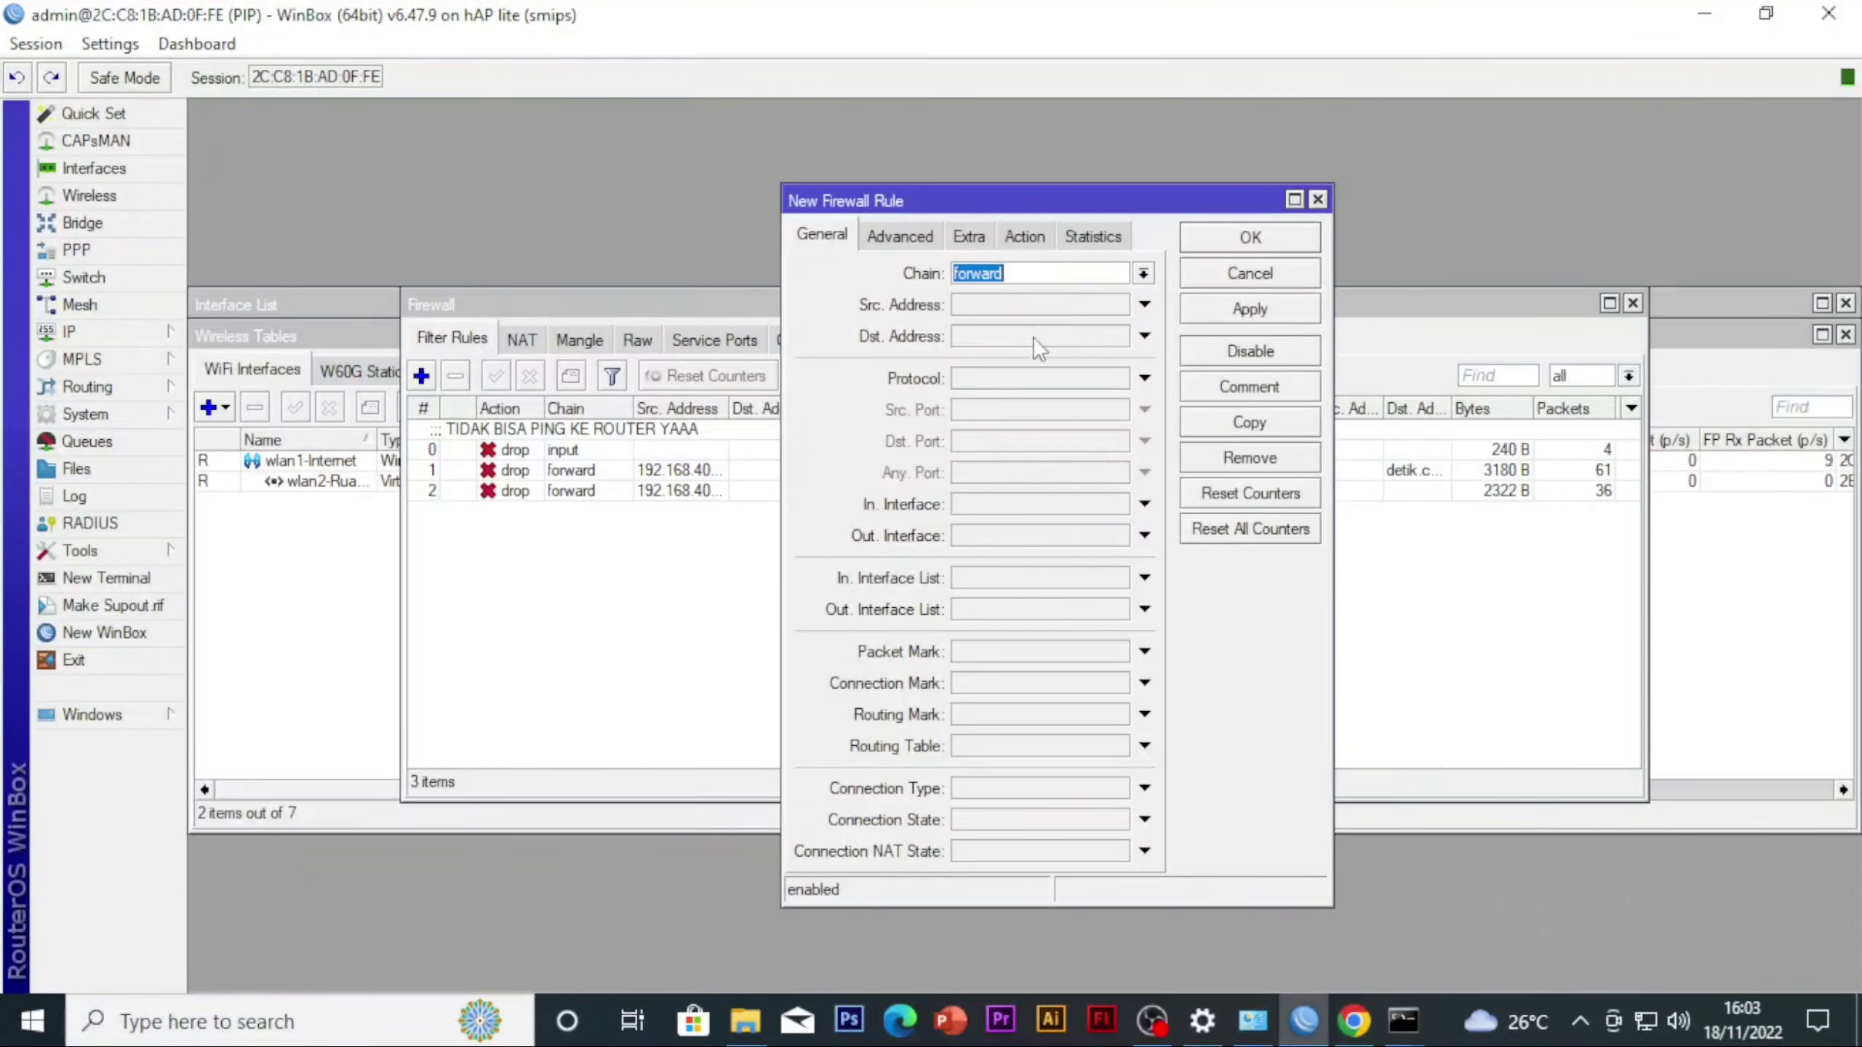
pyautogui.click(999, 308)
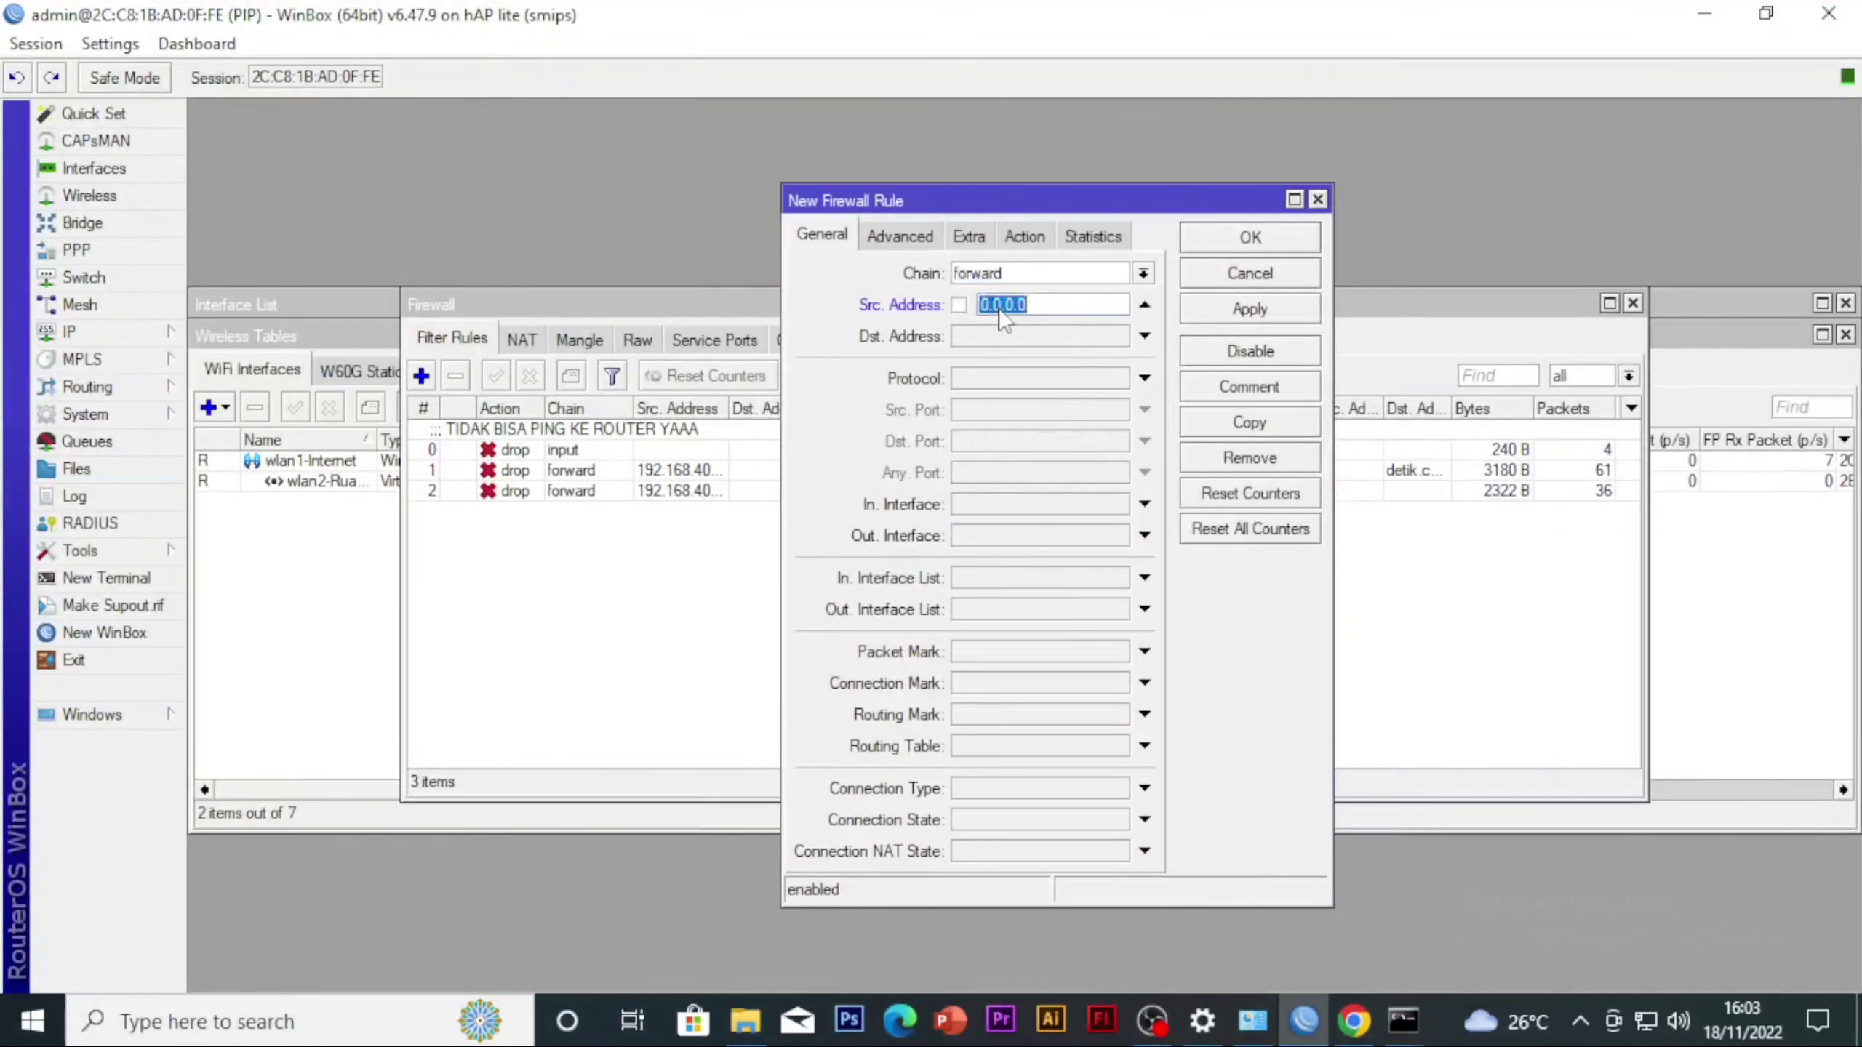
pyautogui.write('100')
pyautogui.write('.10.10.0')
pyautogui.write('/24')
# Make the new rule match the kompas.com Layer7 protocol, leaving its source address list unset
pyautogui.click(909, 239)
pyautogui.click(1001, 271)
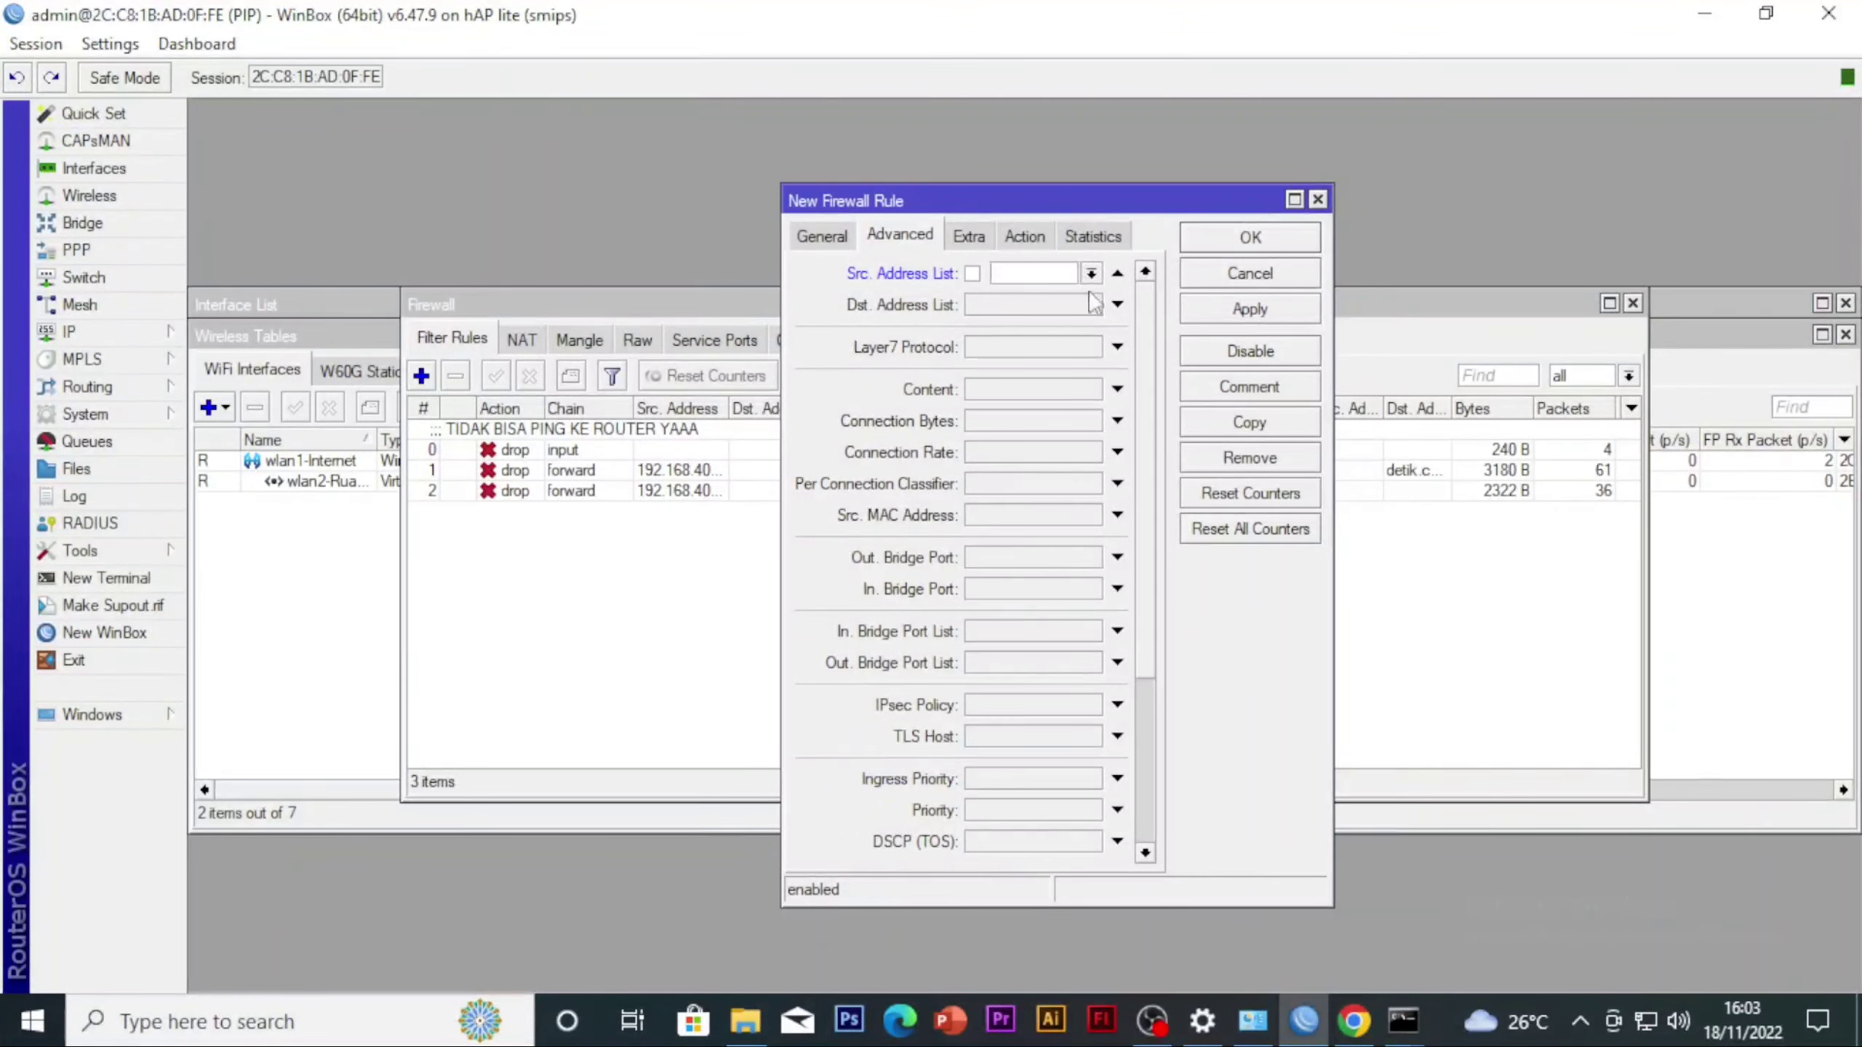
pyautogui.click(1117, 272)
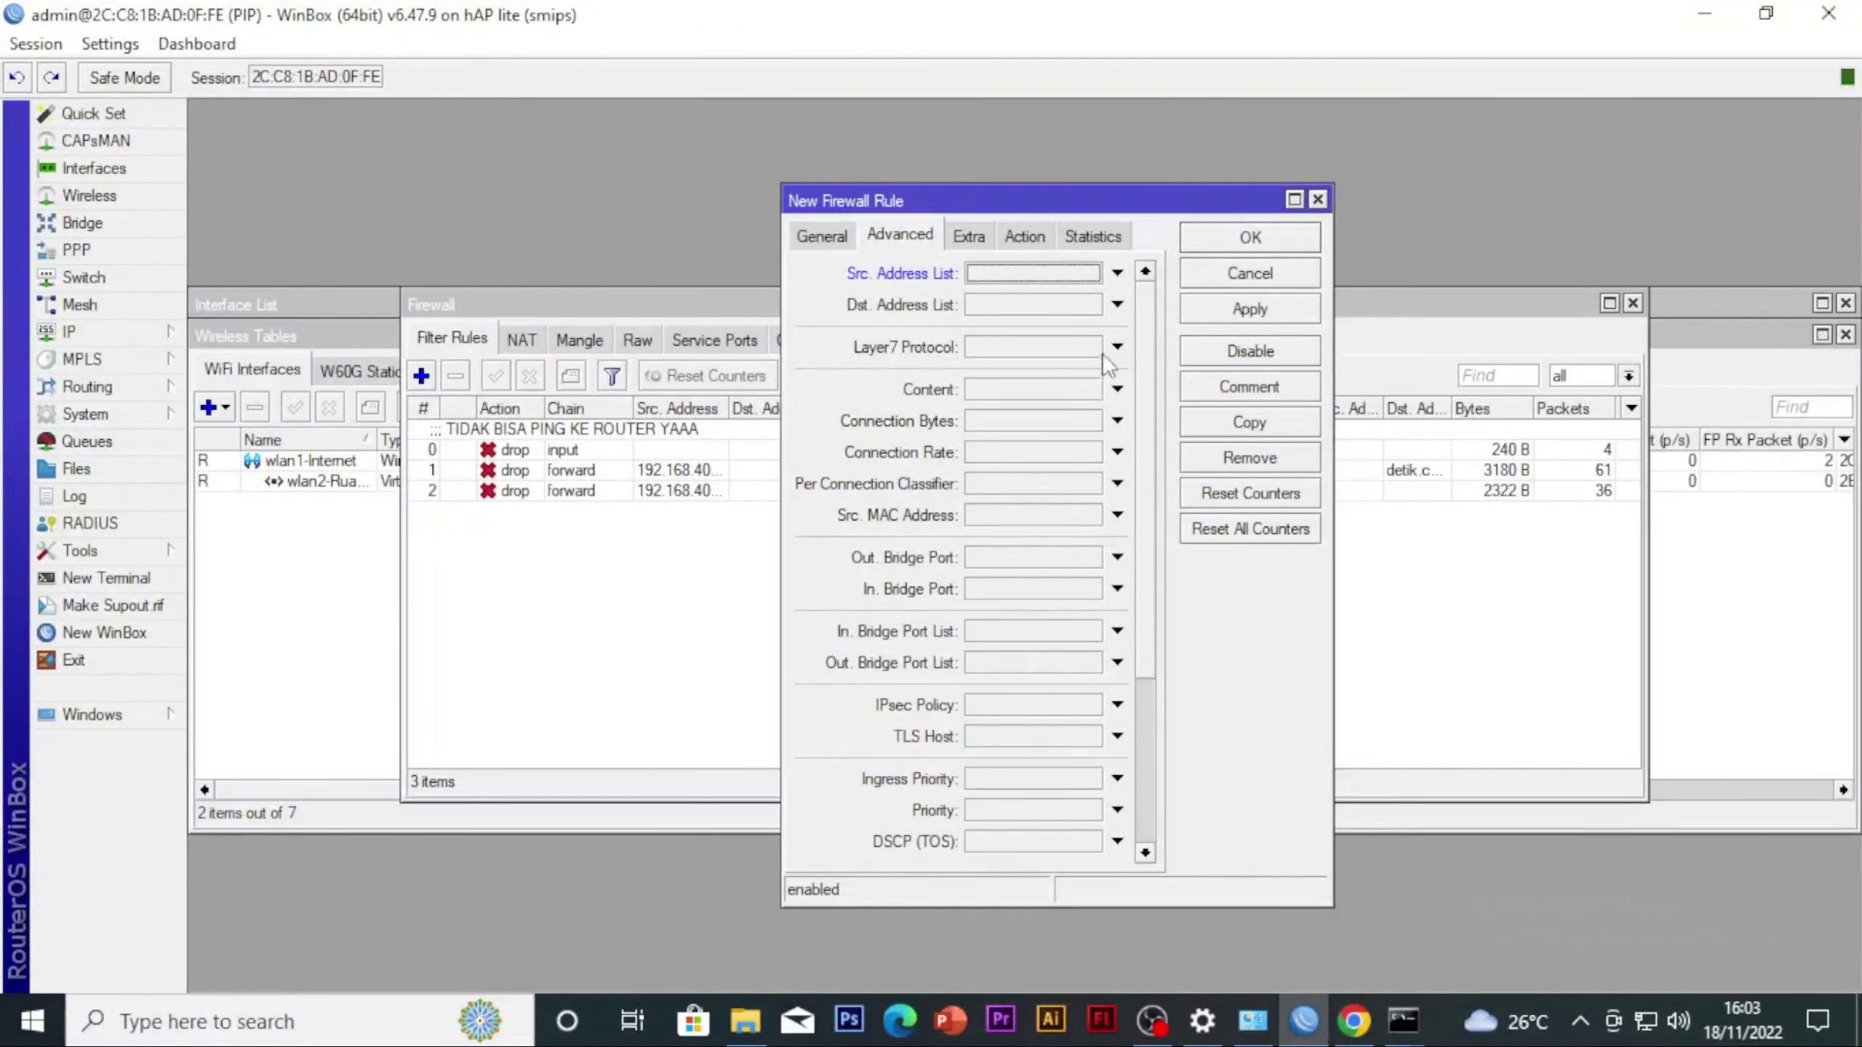
pyautogui.click(1117, 347)
pyautogui.click(1097, 347)
pyautogui.click(1085, 367)
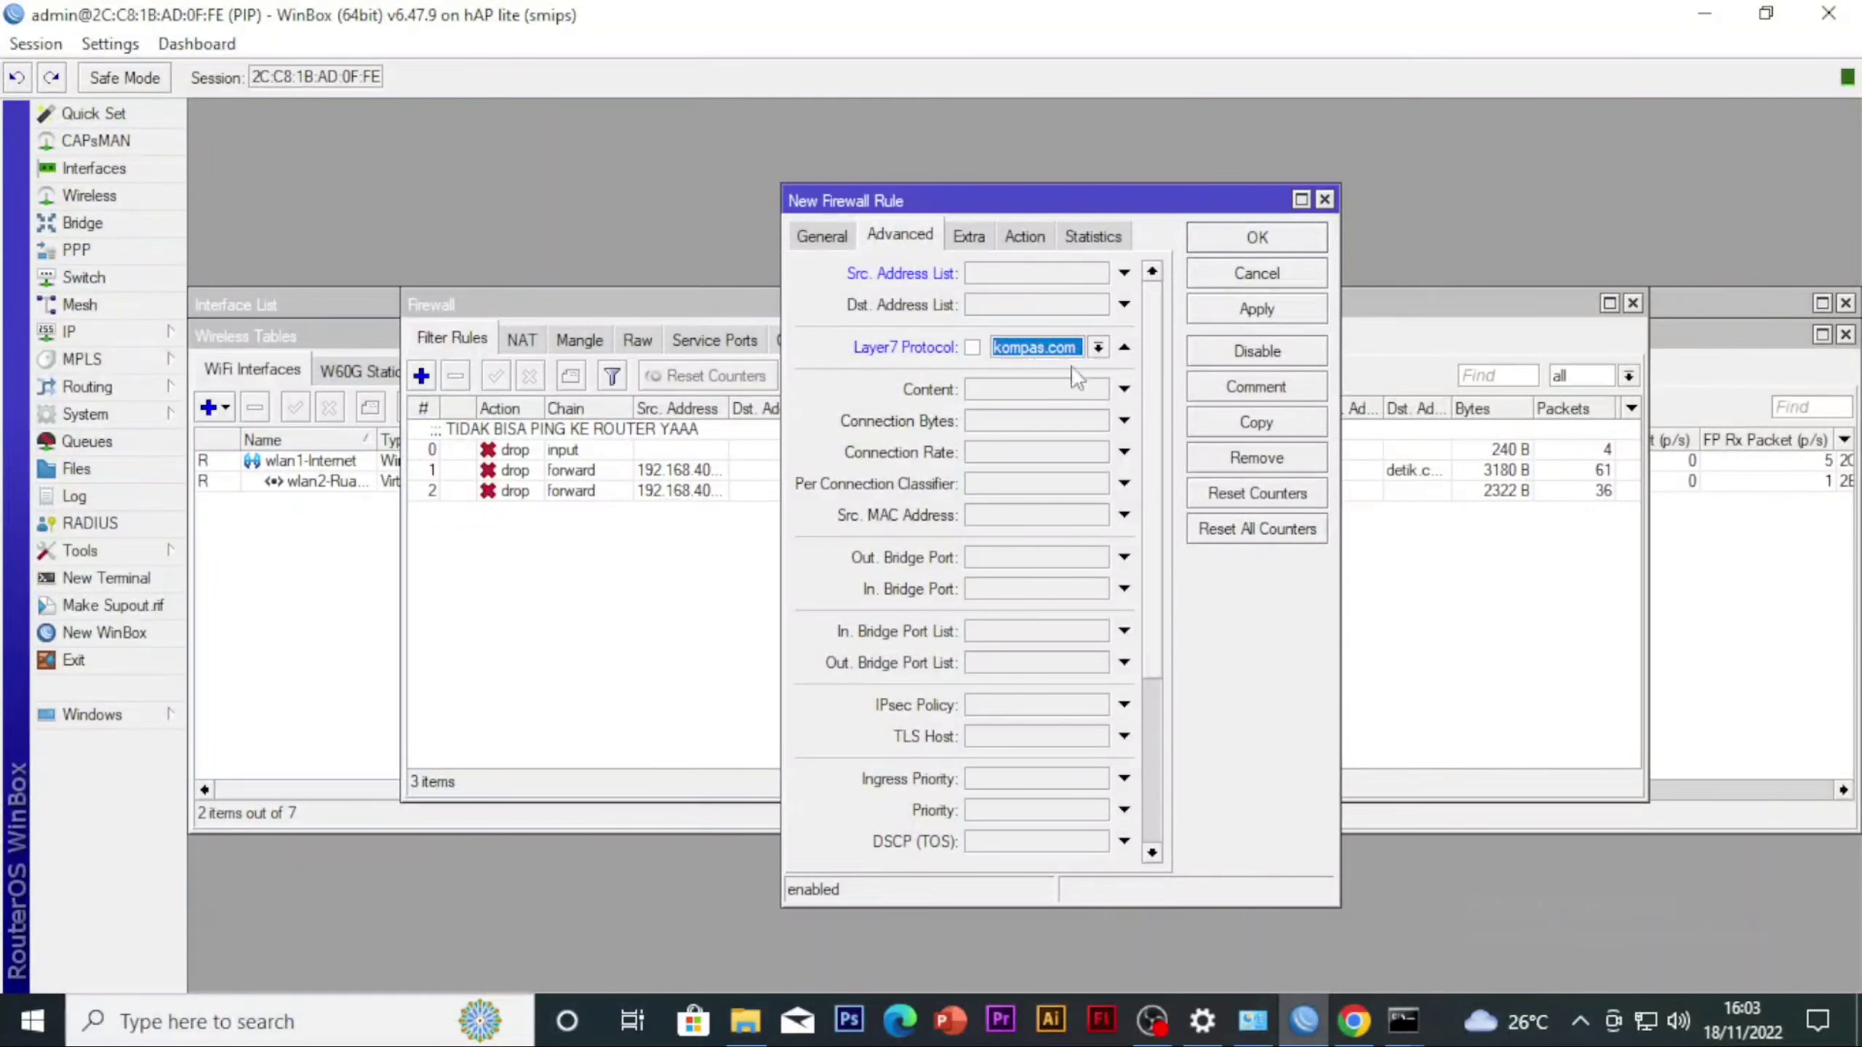
# Set the kompas.com rule's action to drop and save the rule
pyautogui.click(1025, 236)
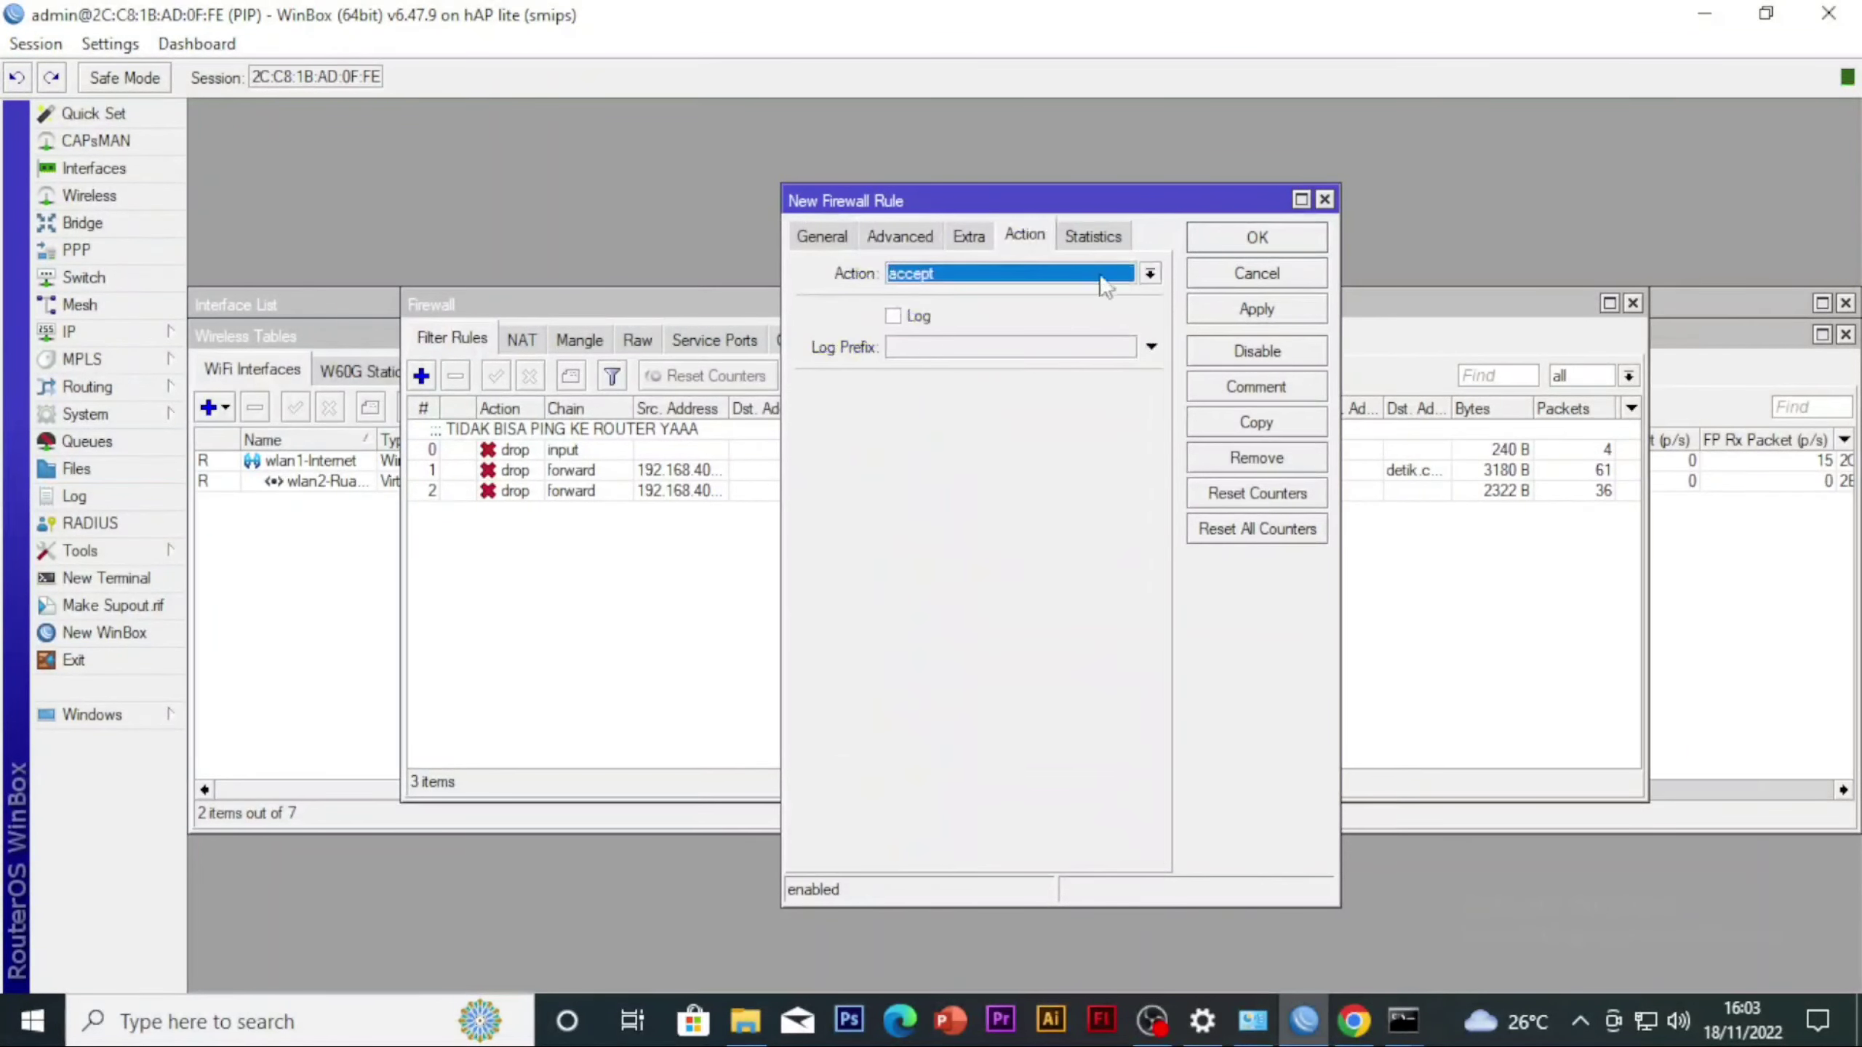
pyautogui.click(1100, 275)
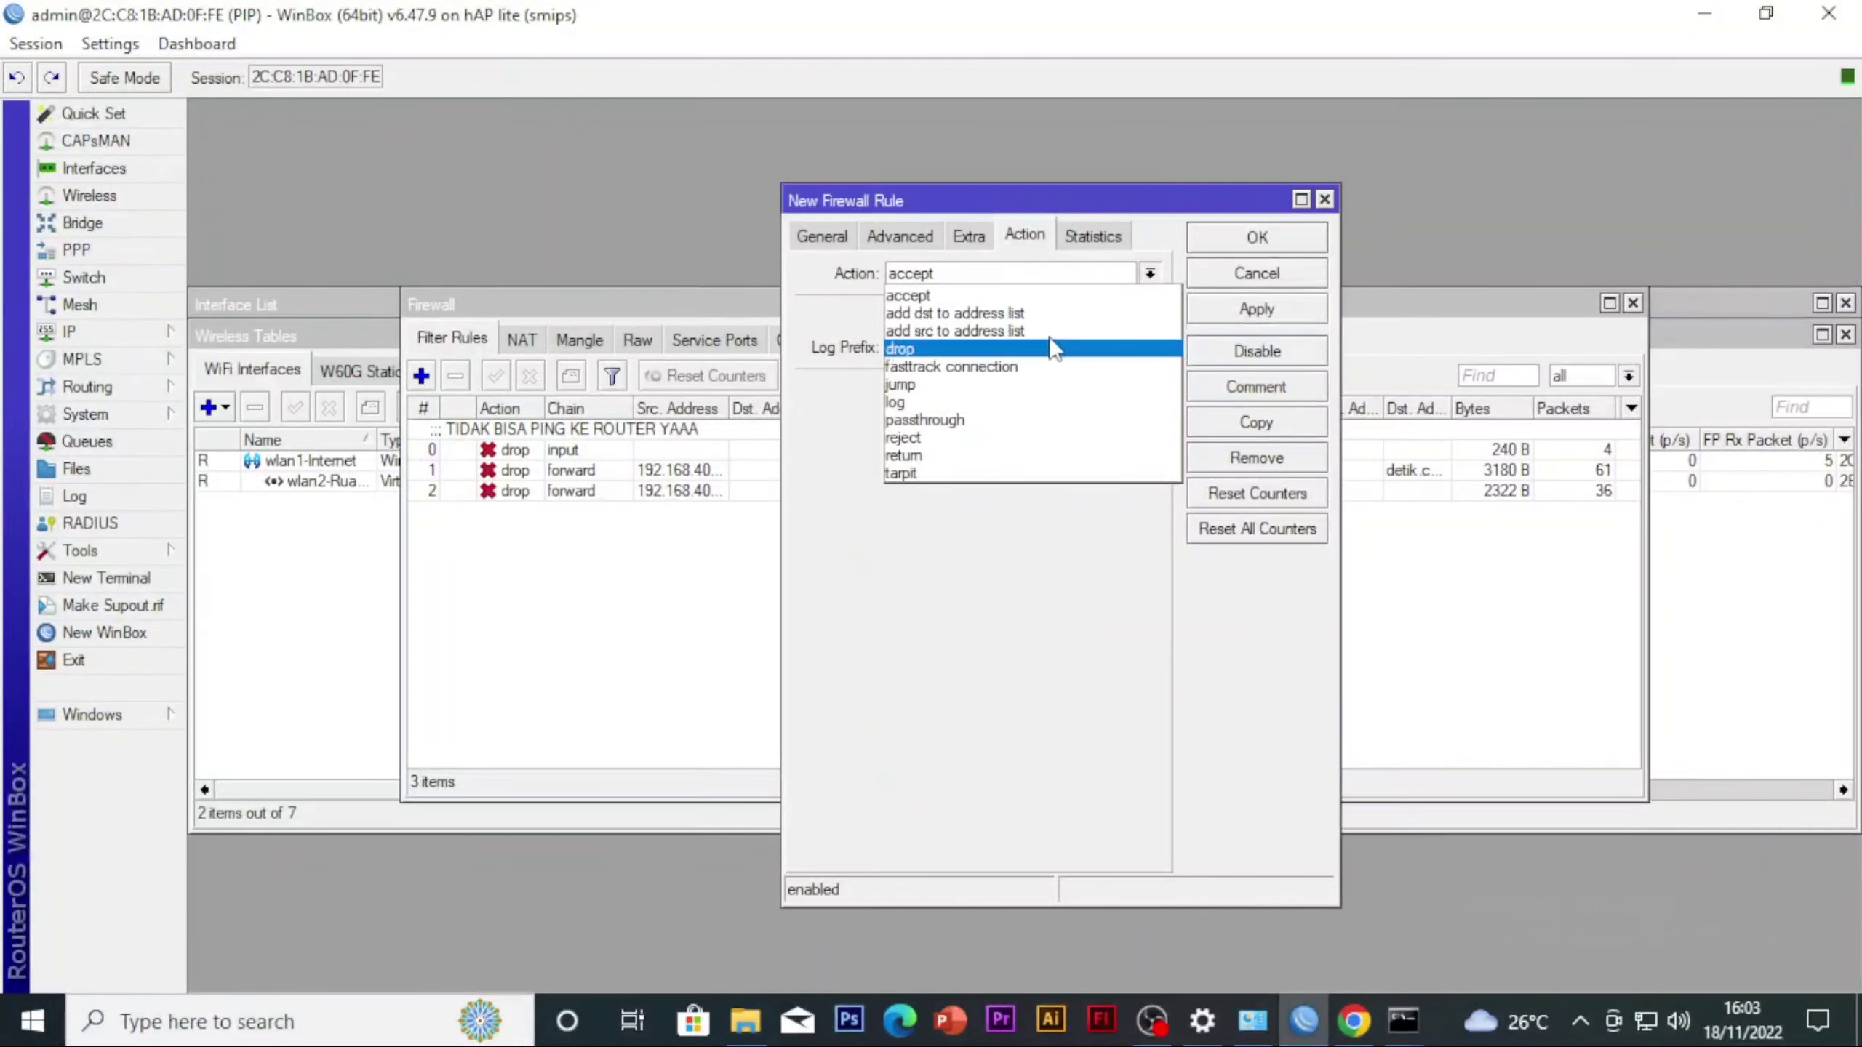
pyautogui.click(968, 350)
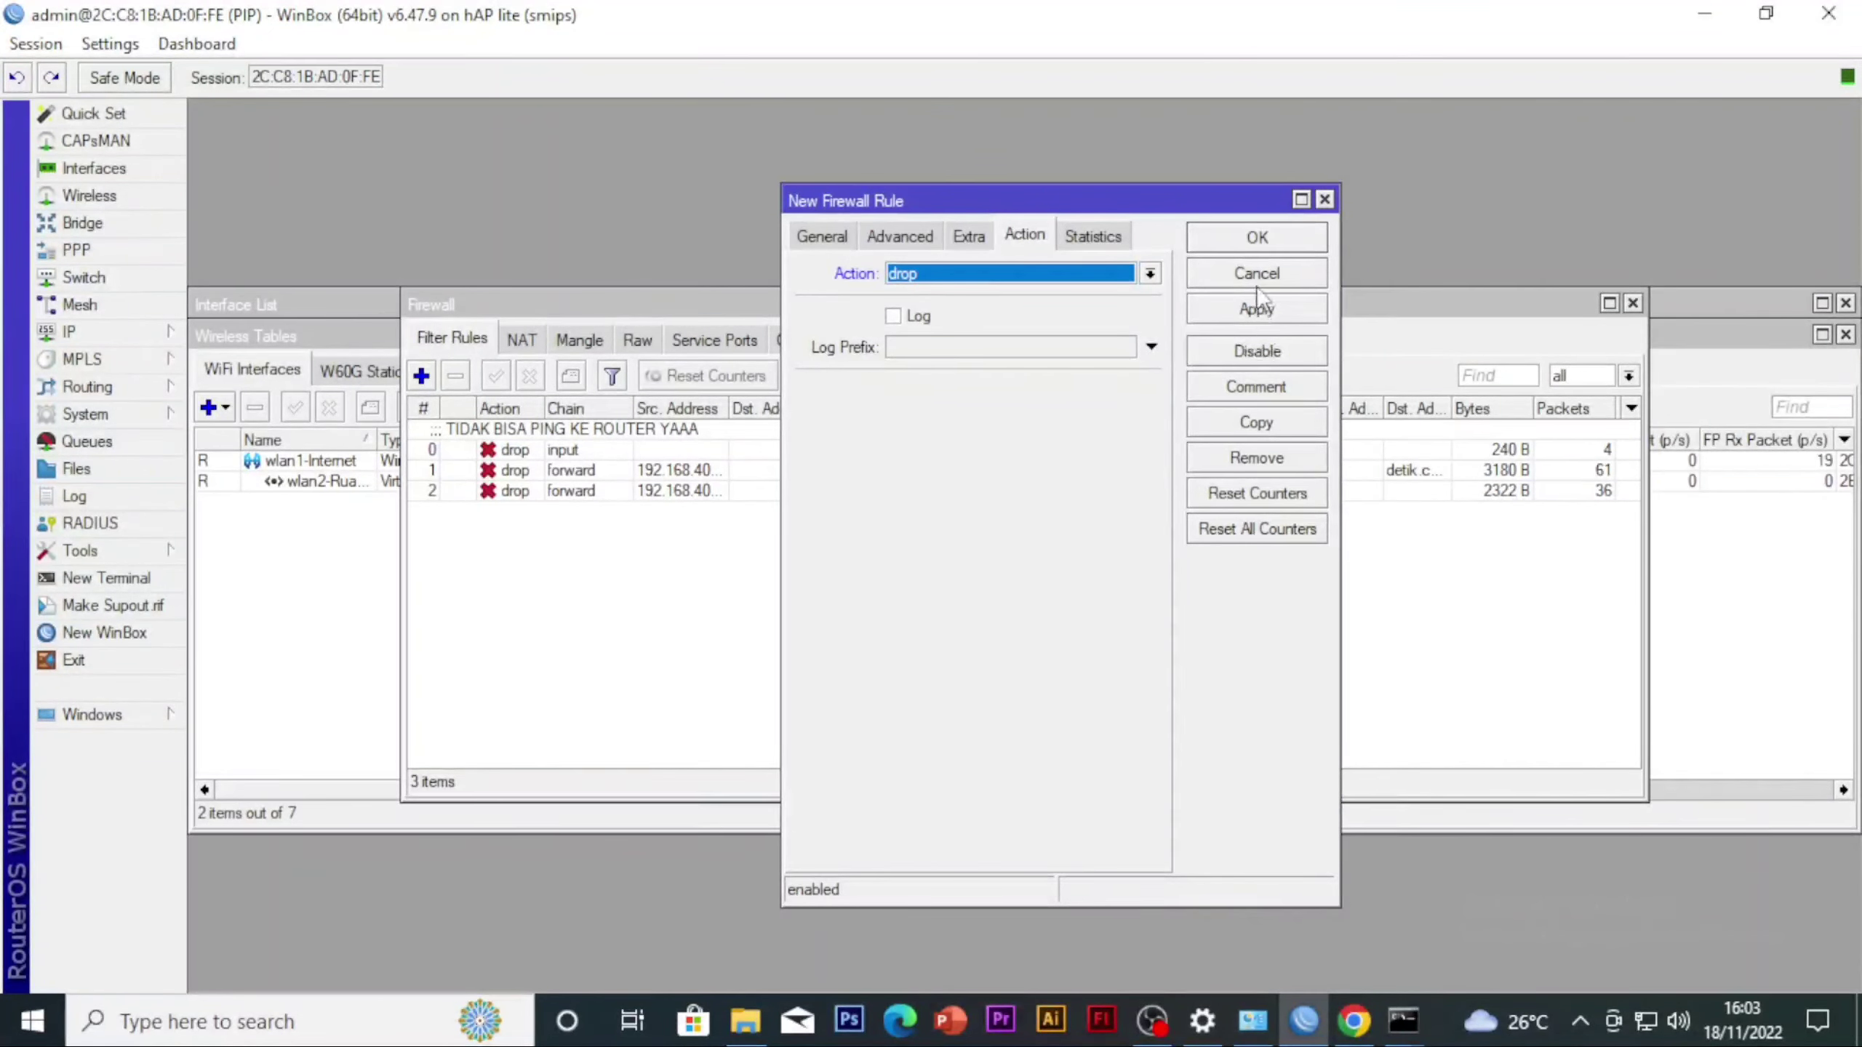
pyautogui.click(1256, 309)
pyautogui.click(1256, 242)
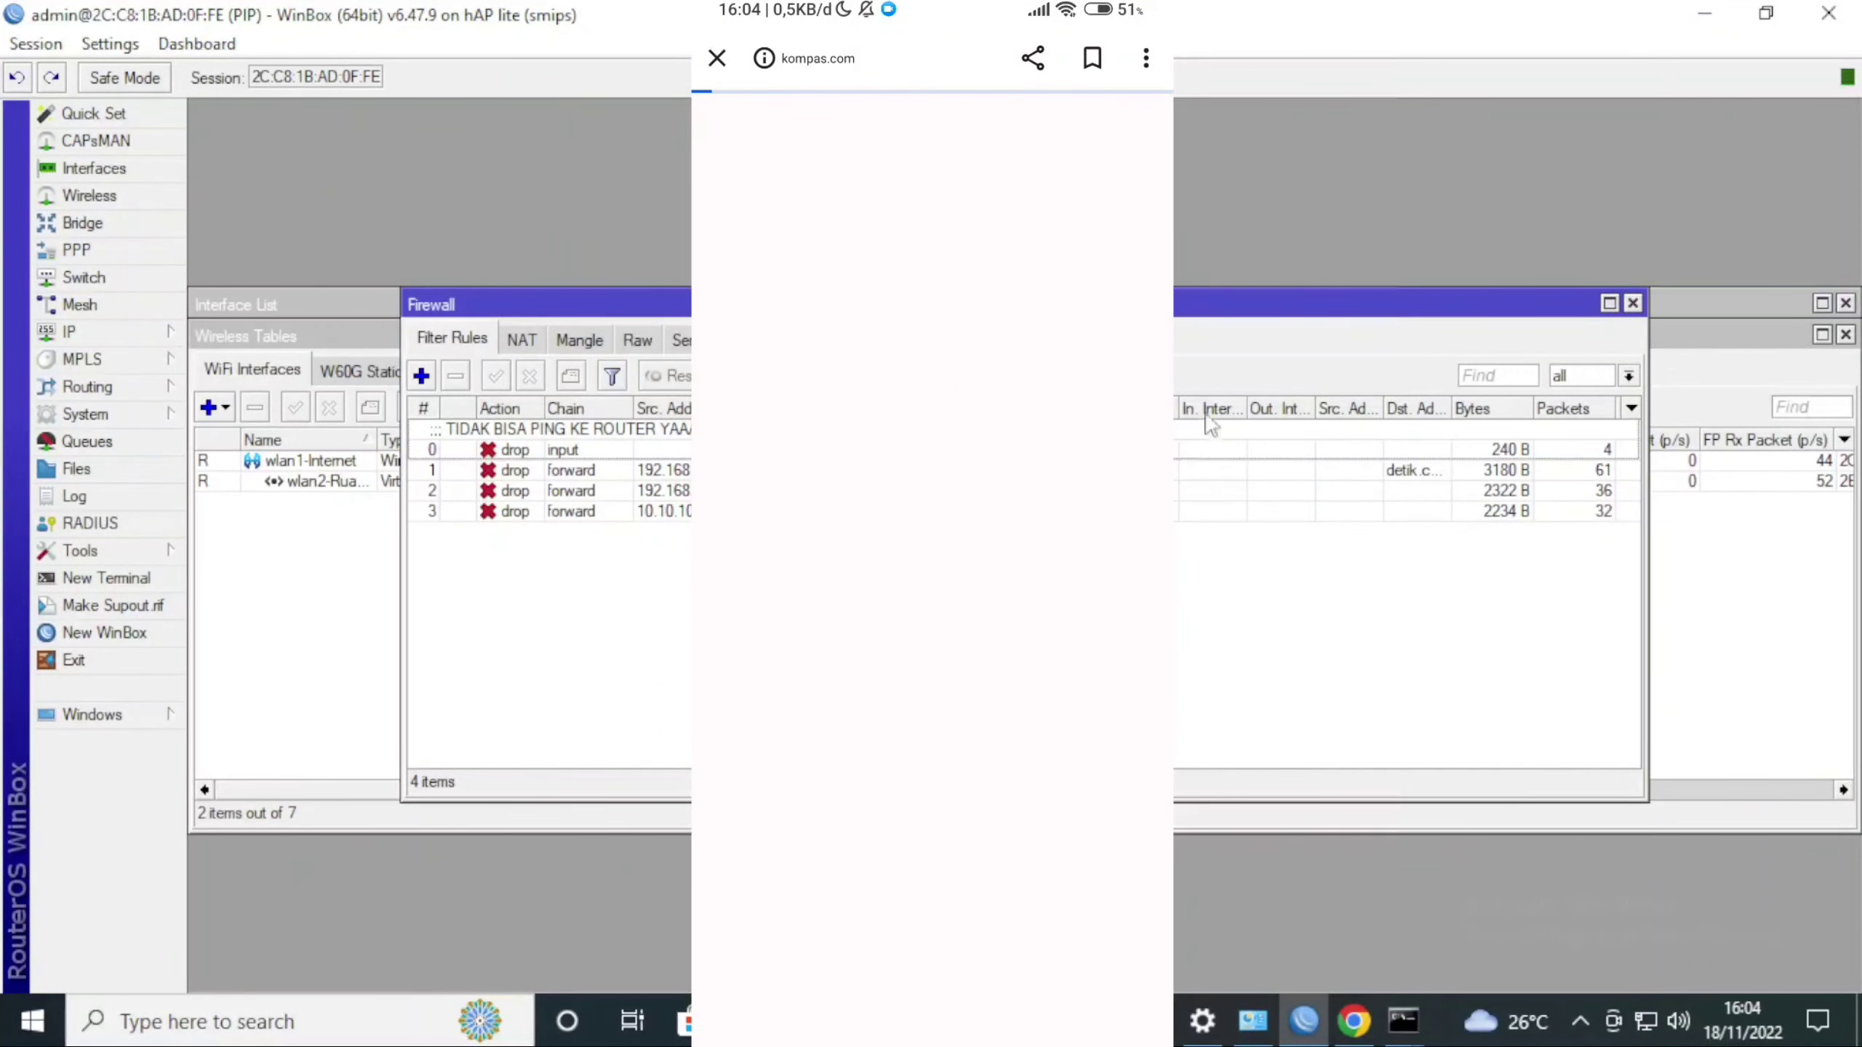
pyautogui.moveTo(1402, 1021)
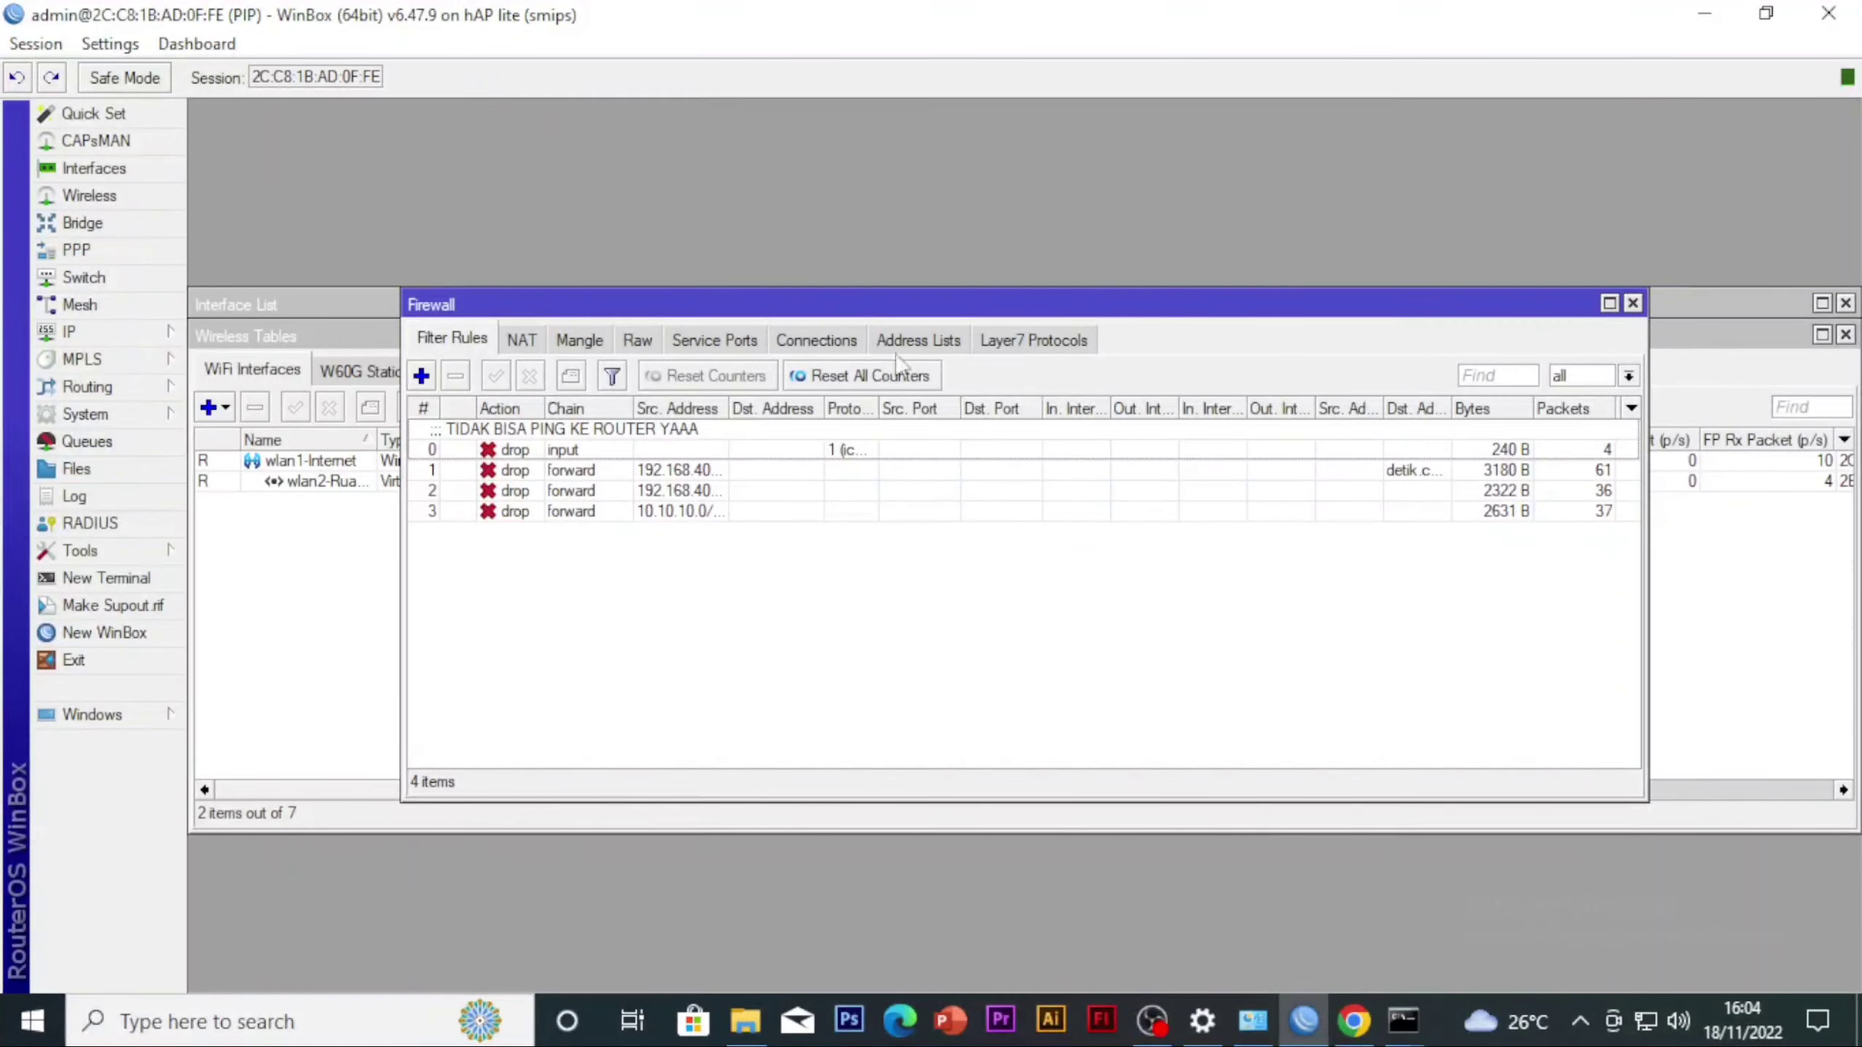
pyautogui.click(915, 343)
pyautogui.click(1002, 343)
pyautogui.click(458, 342)
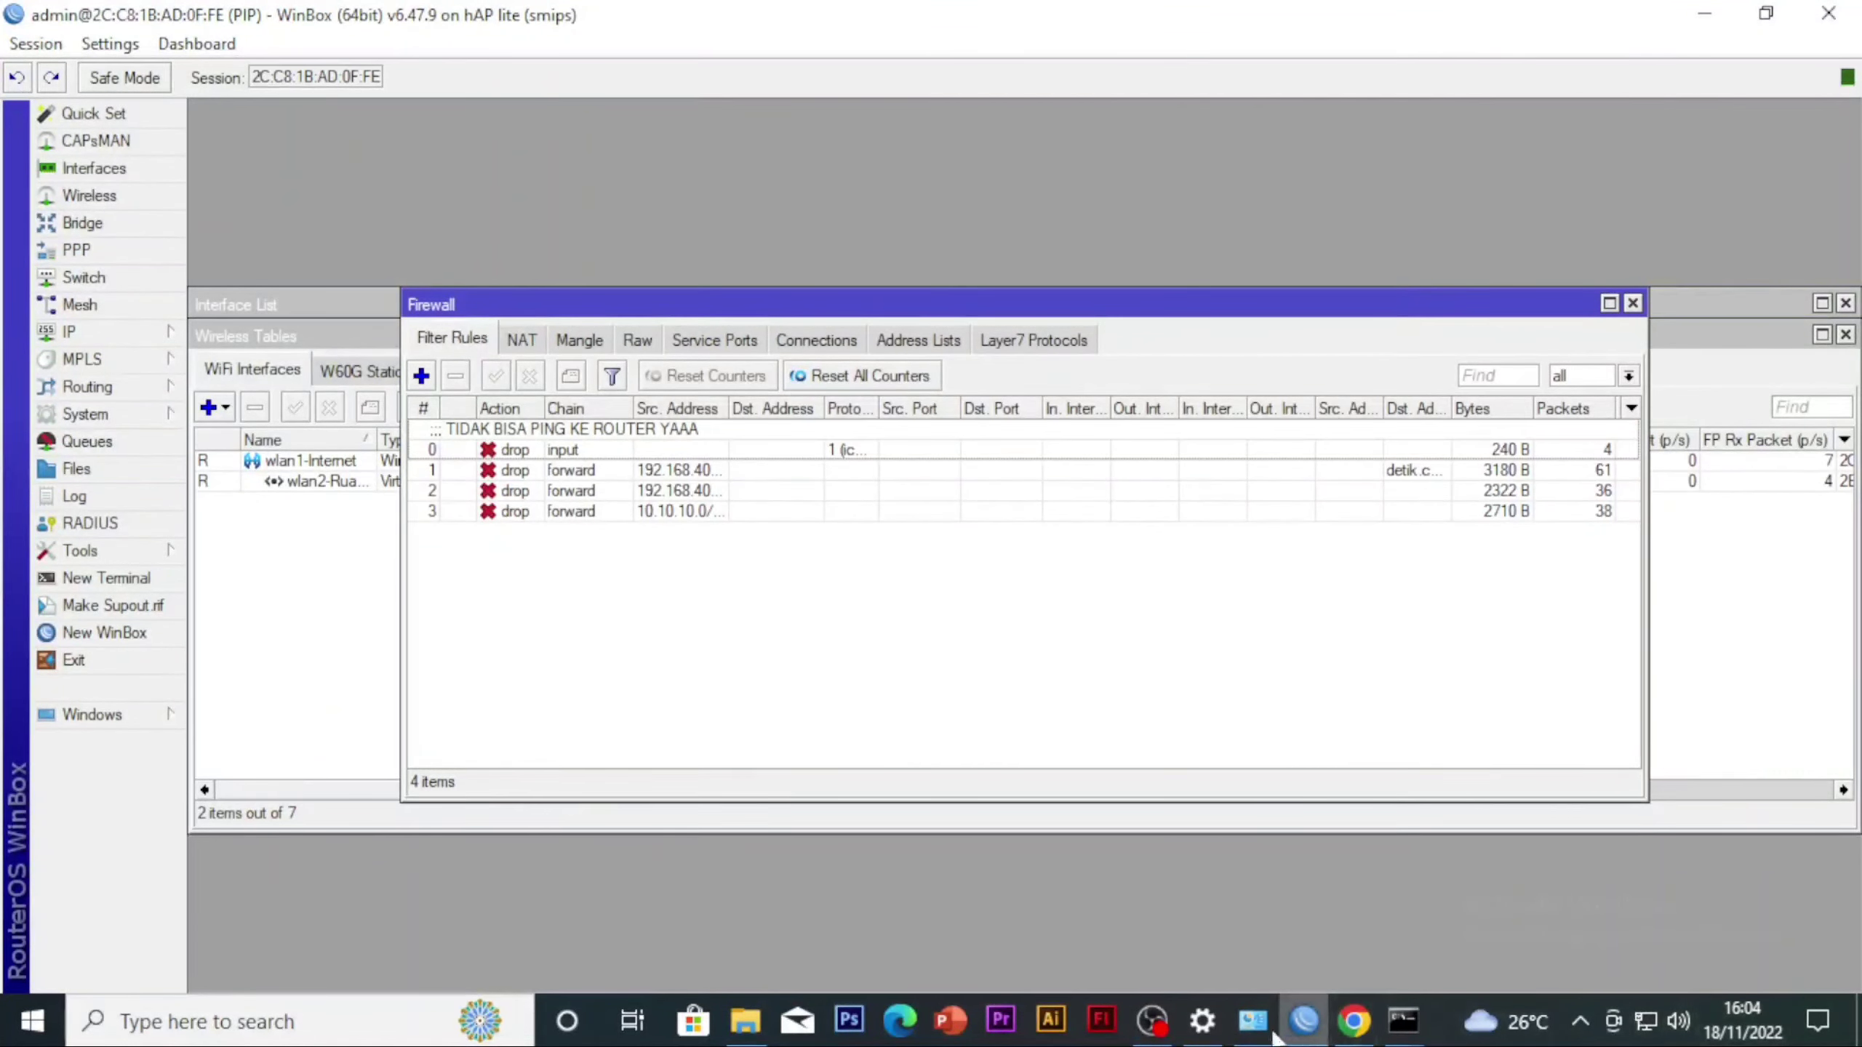
pyautogui.click(1155, 1031)
pyautogui.click(1713, 724)
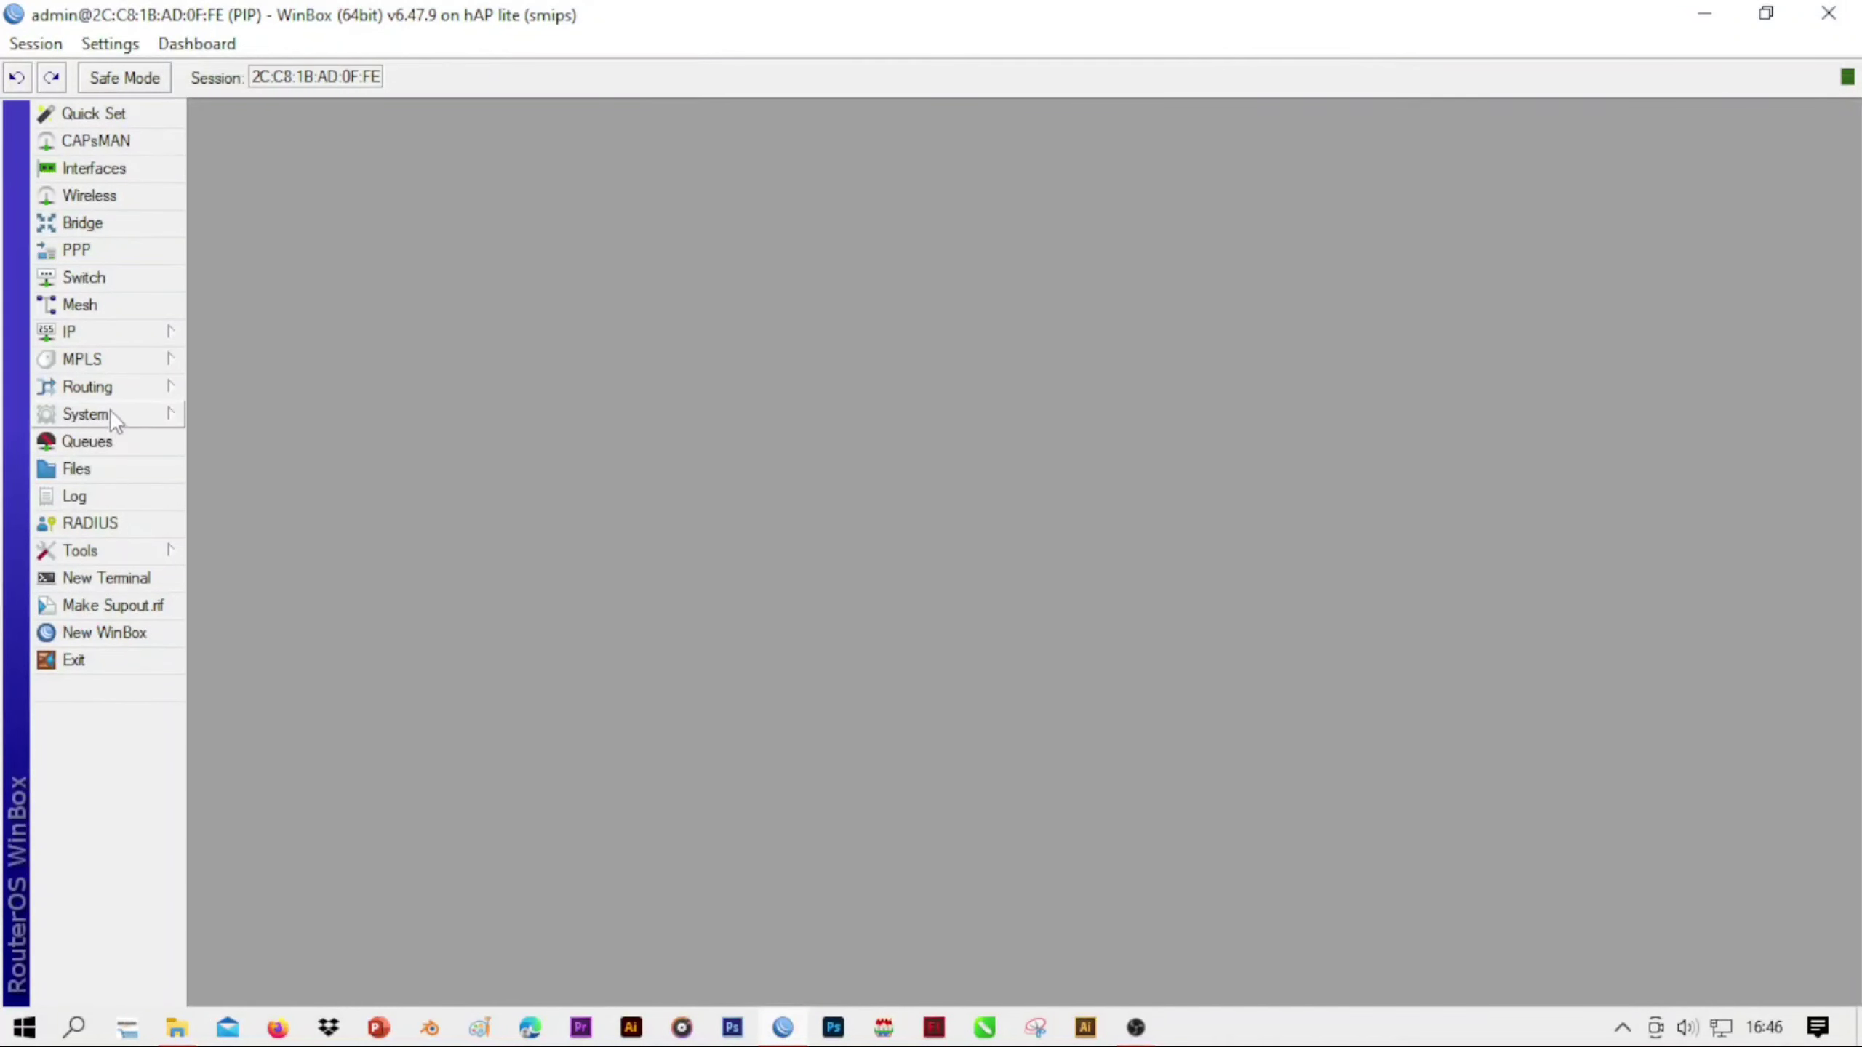
pyautogui.click(115, 337)
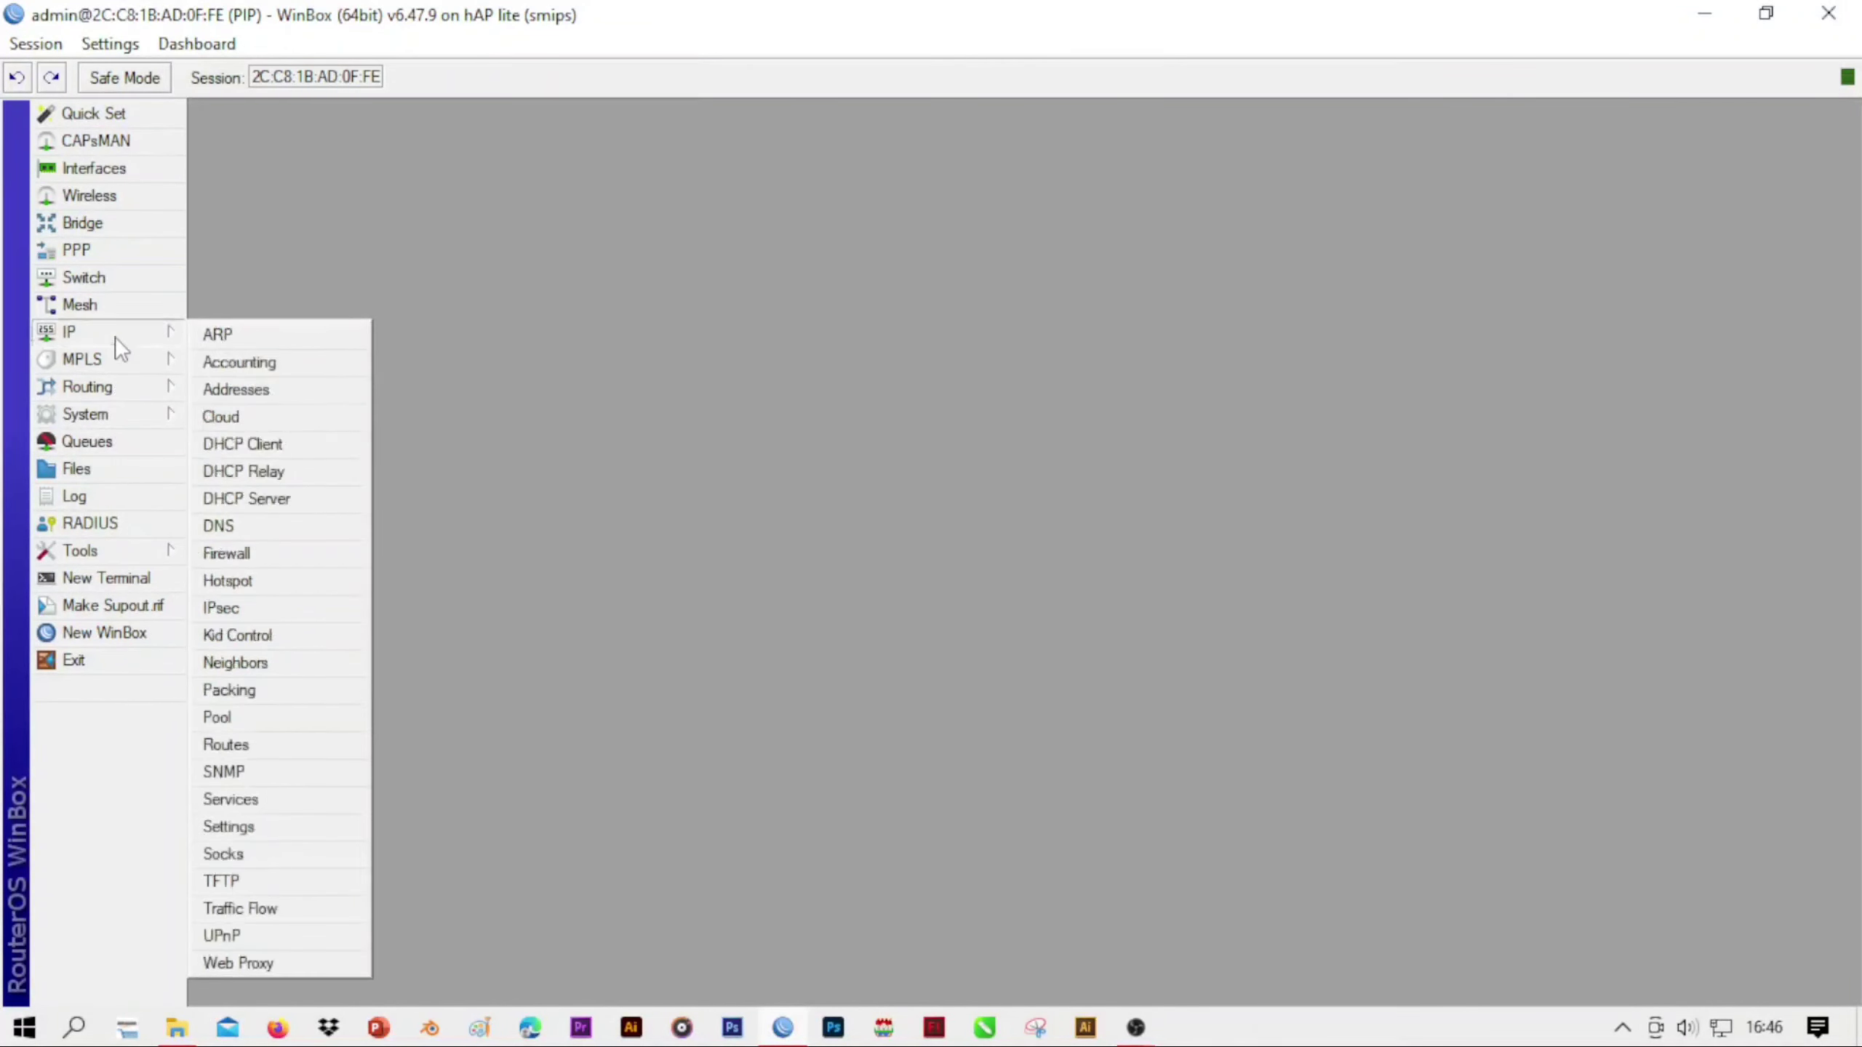
pyautogui.click(264, 562)
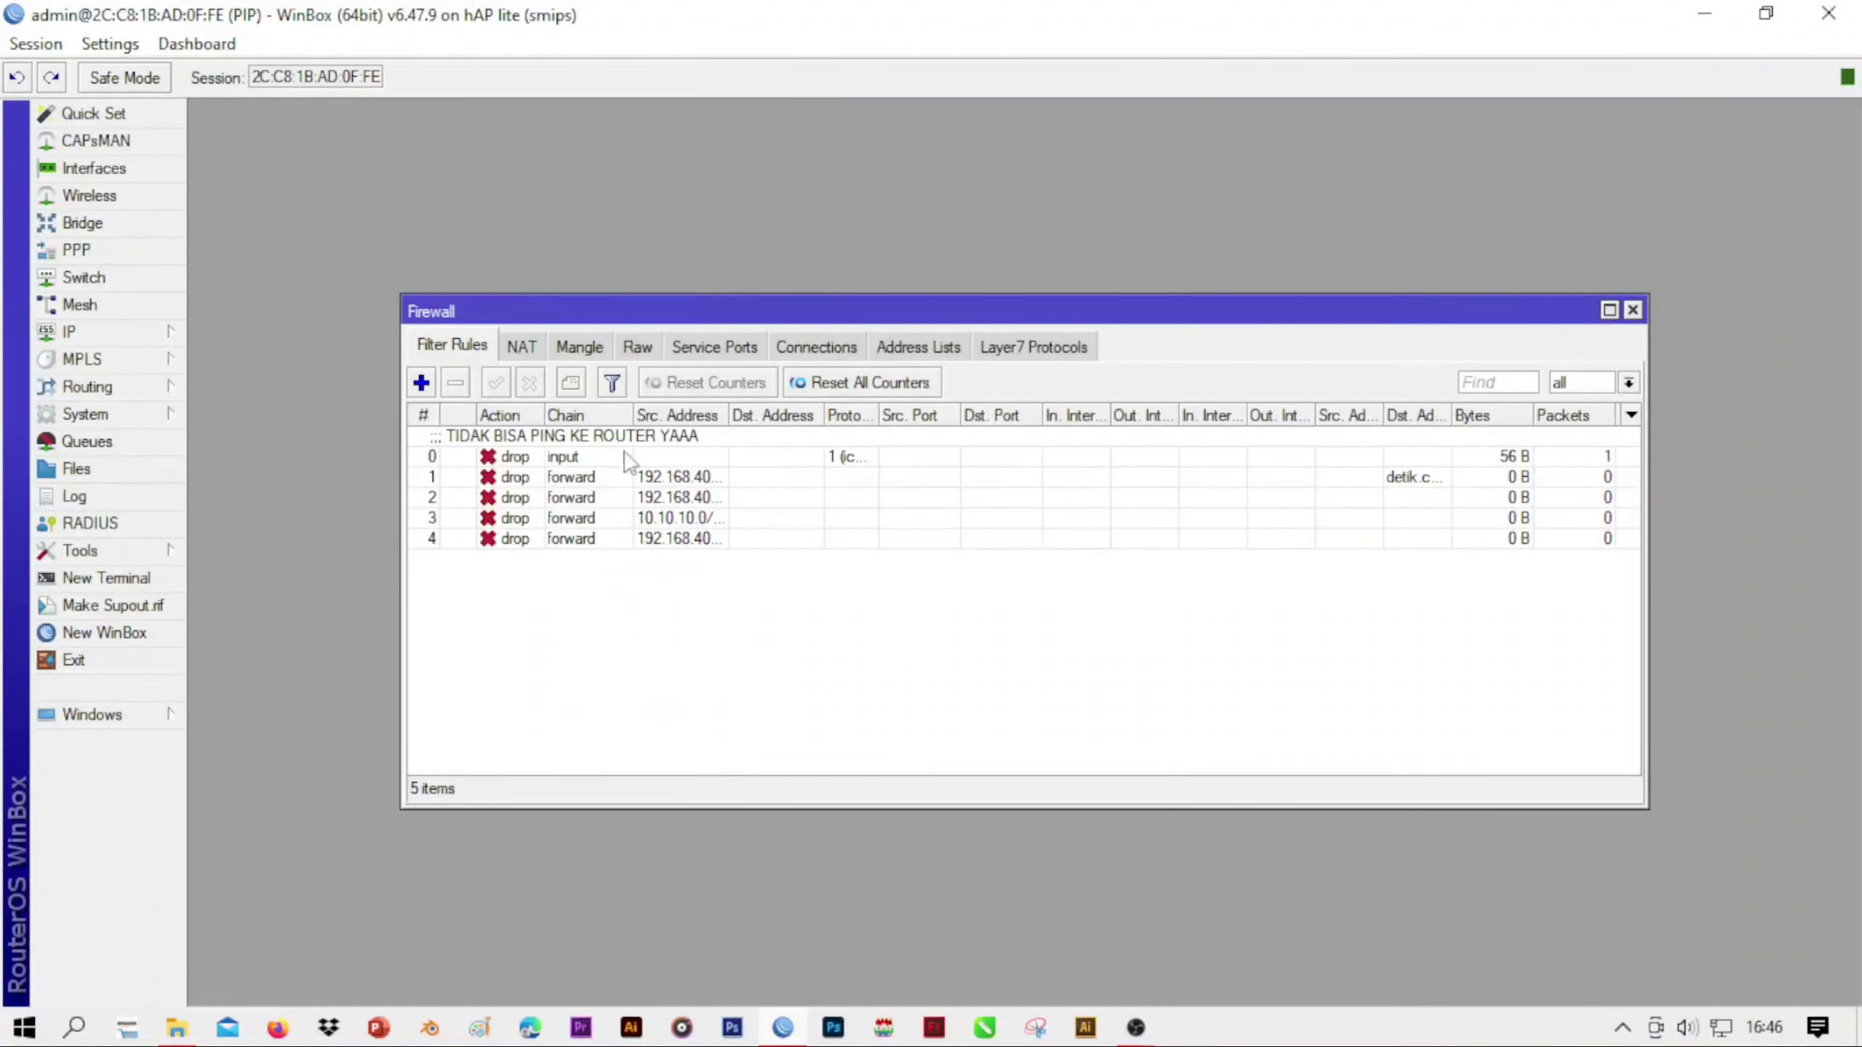
pyautogui.click(421, 381)
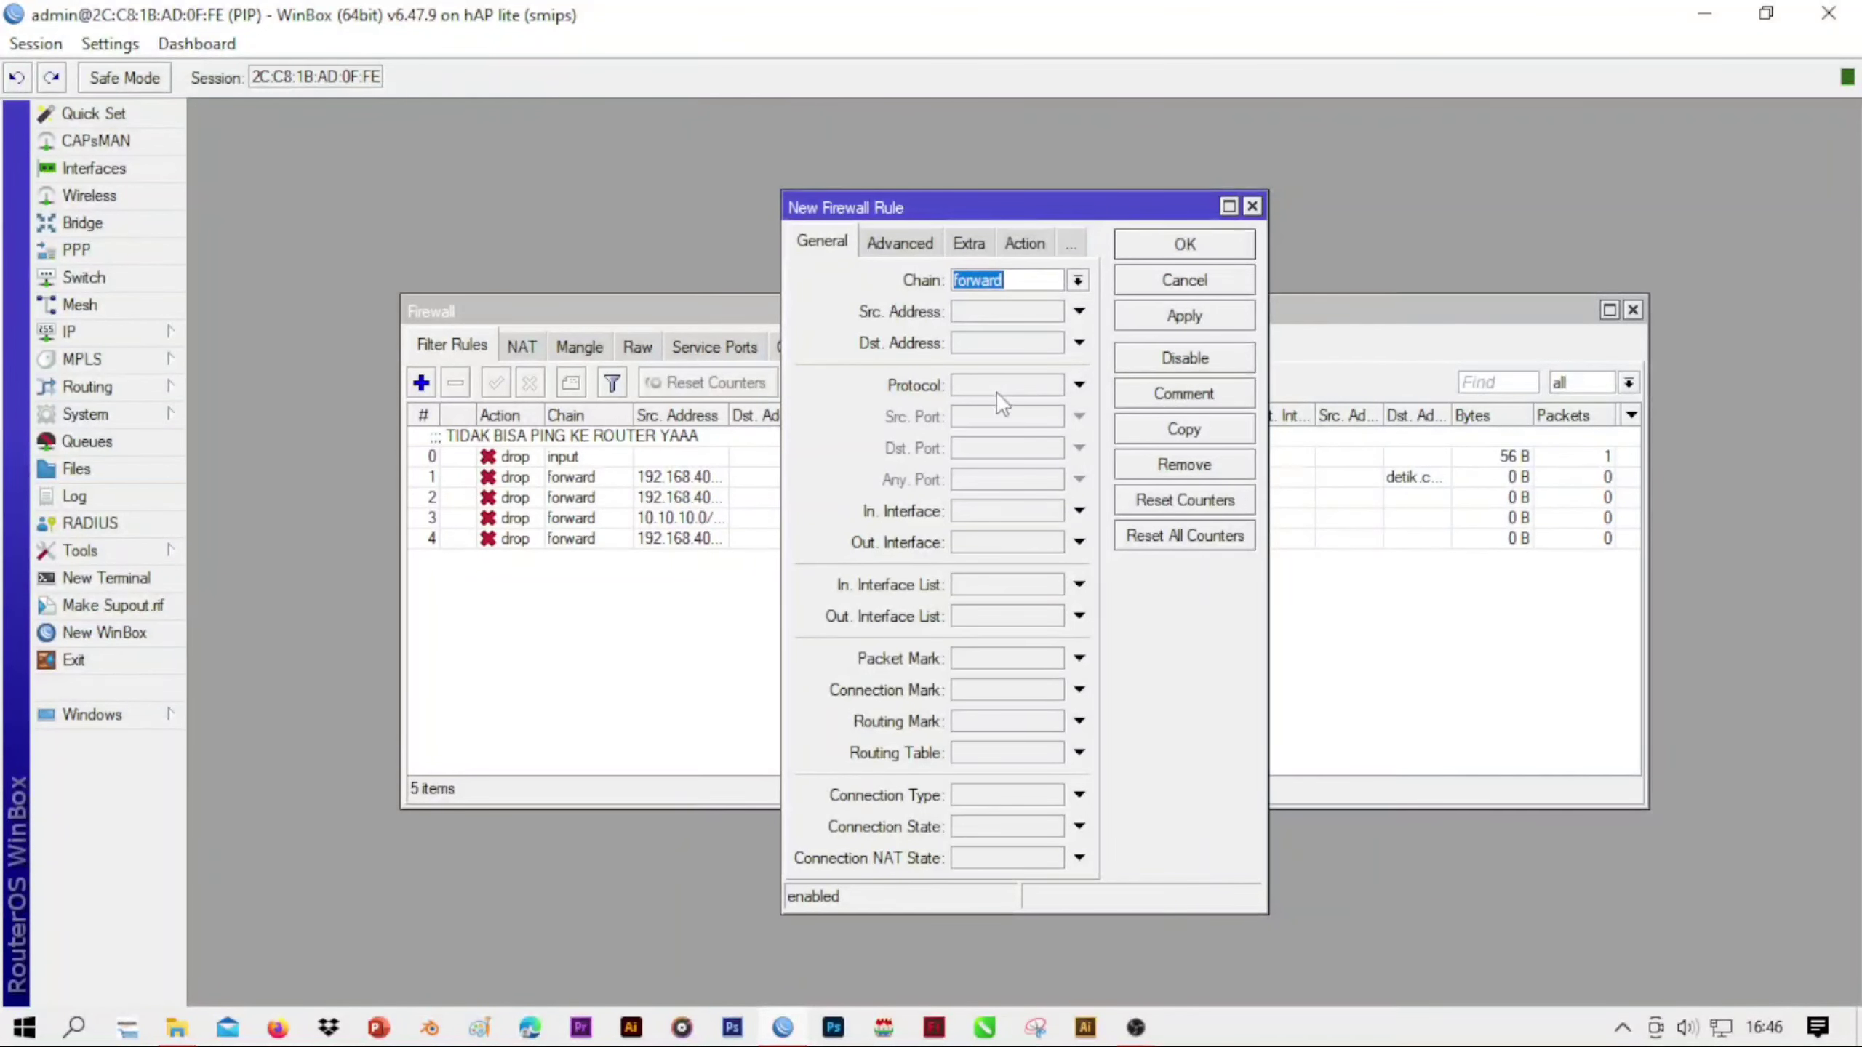
pyautogui.click(995, 317)
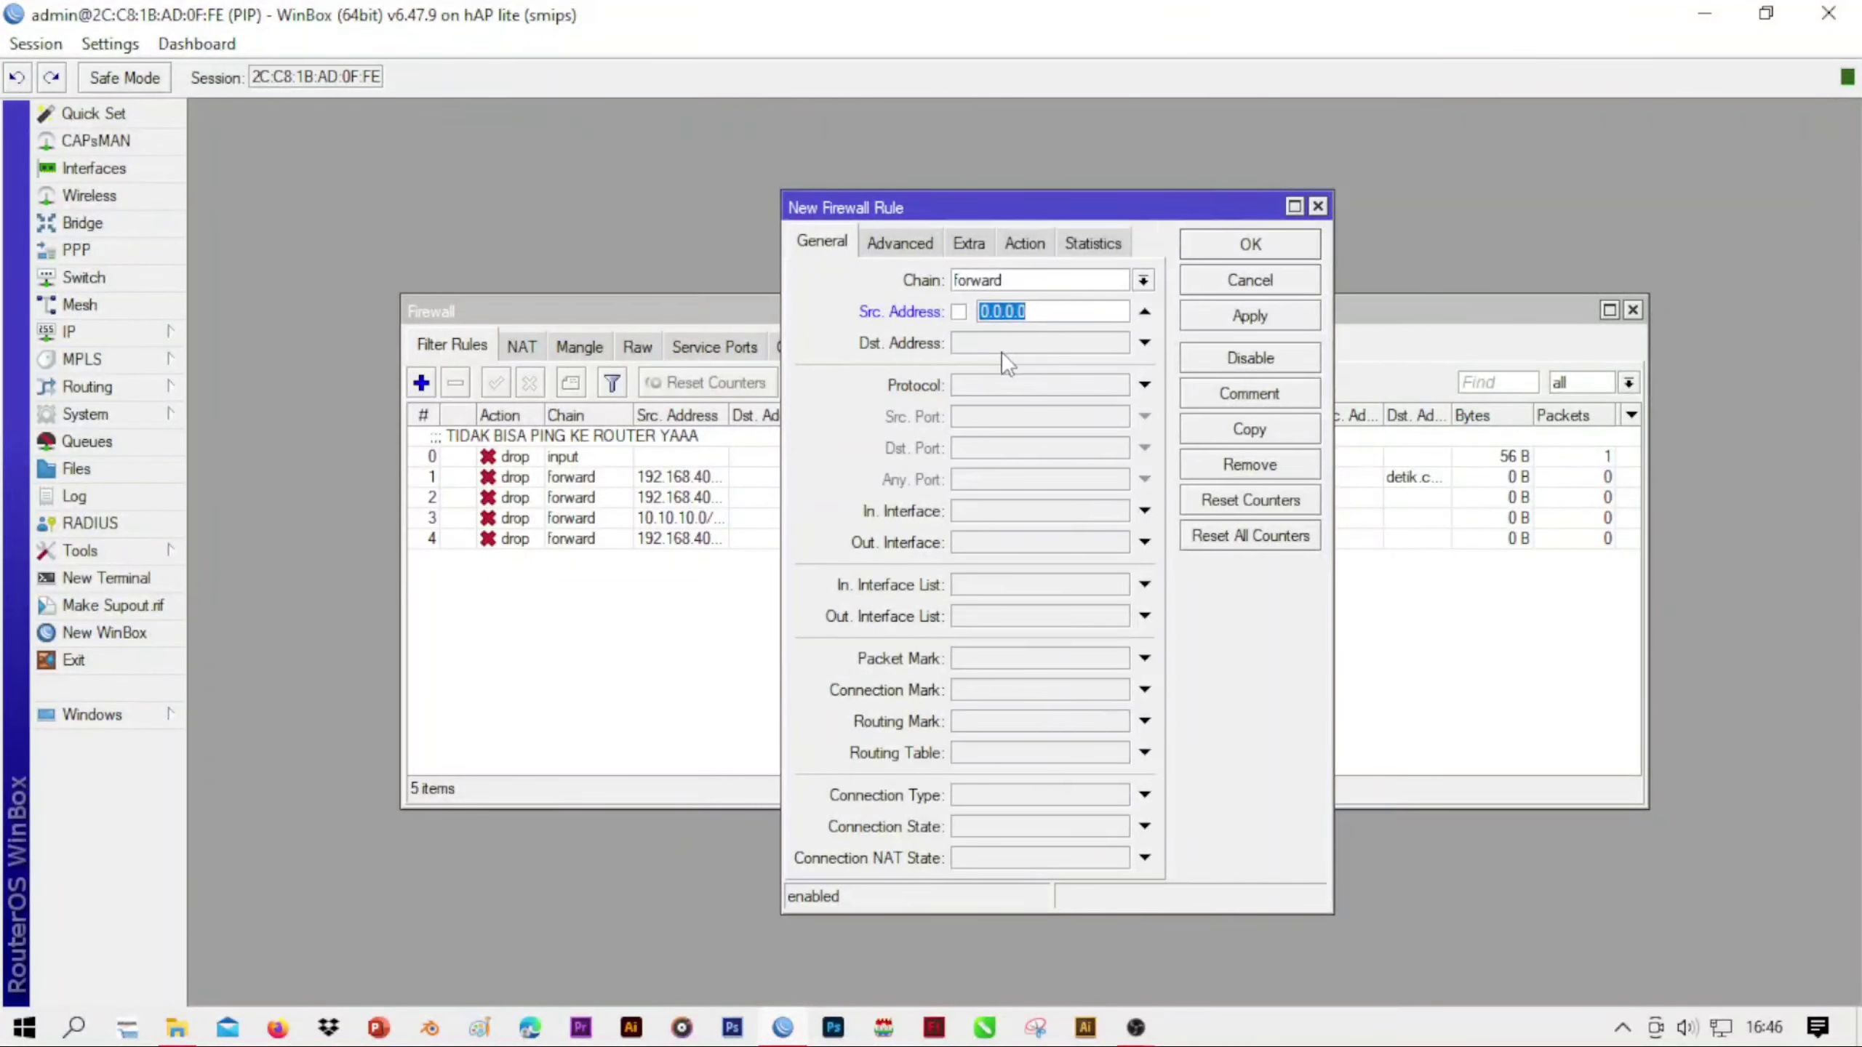
pyautogui.write('1')
pyautogui.write('92.168.40')
pyautogui.write('.')
pyautogui.write('1/')
pyautogui.write('24')
pyautogui.press('Left')
pyautogui.press('Left')
pyautogui.press('BackSpace')
pyautogui.write('0')
pyautogui.click(1015, 385)
pyautogui.click(1118, 385)
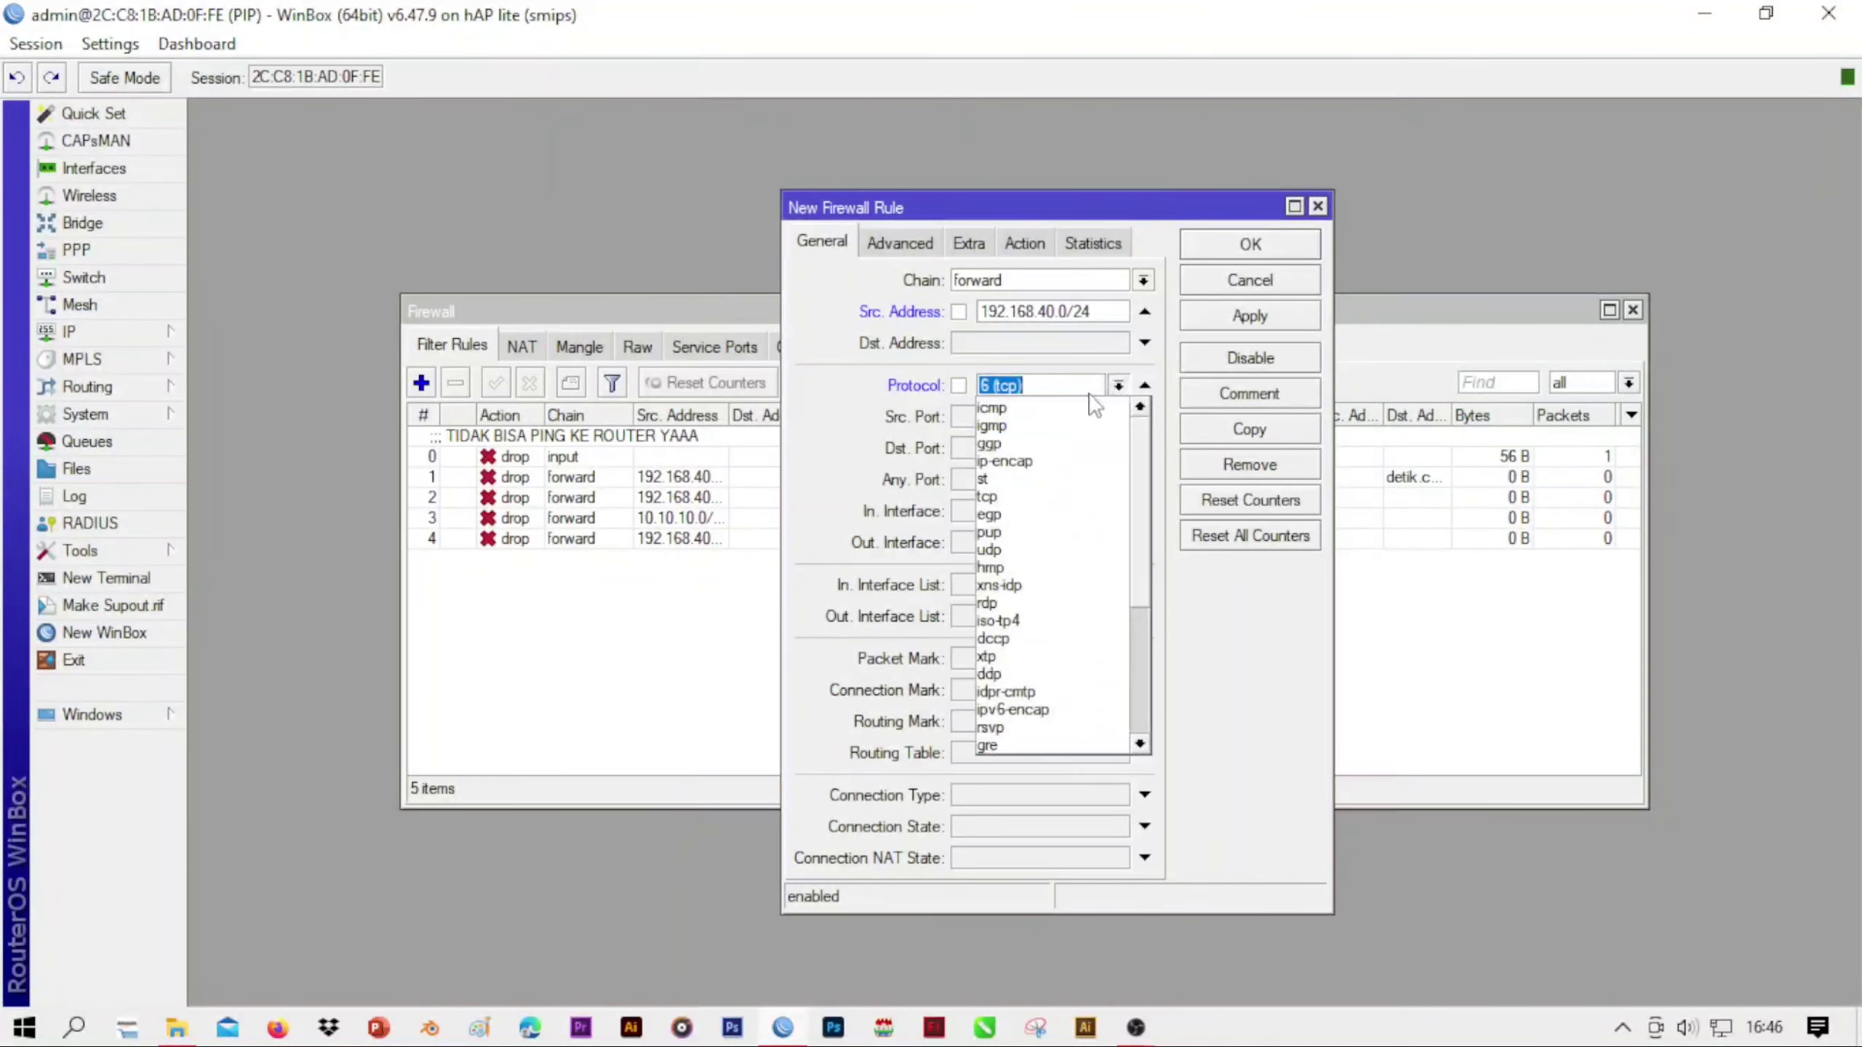
pyautogui.click(1082, 406)
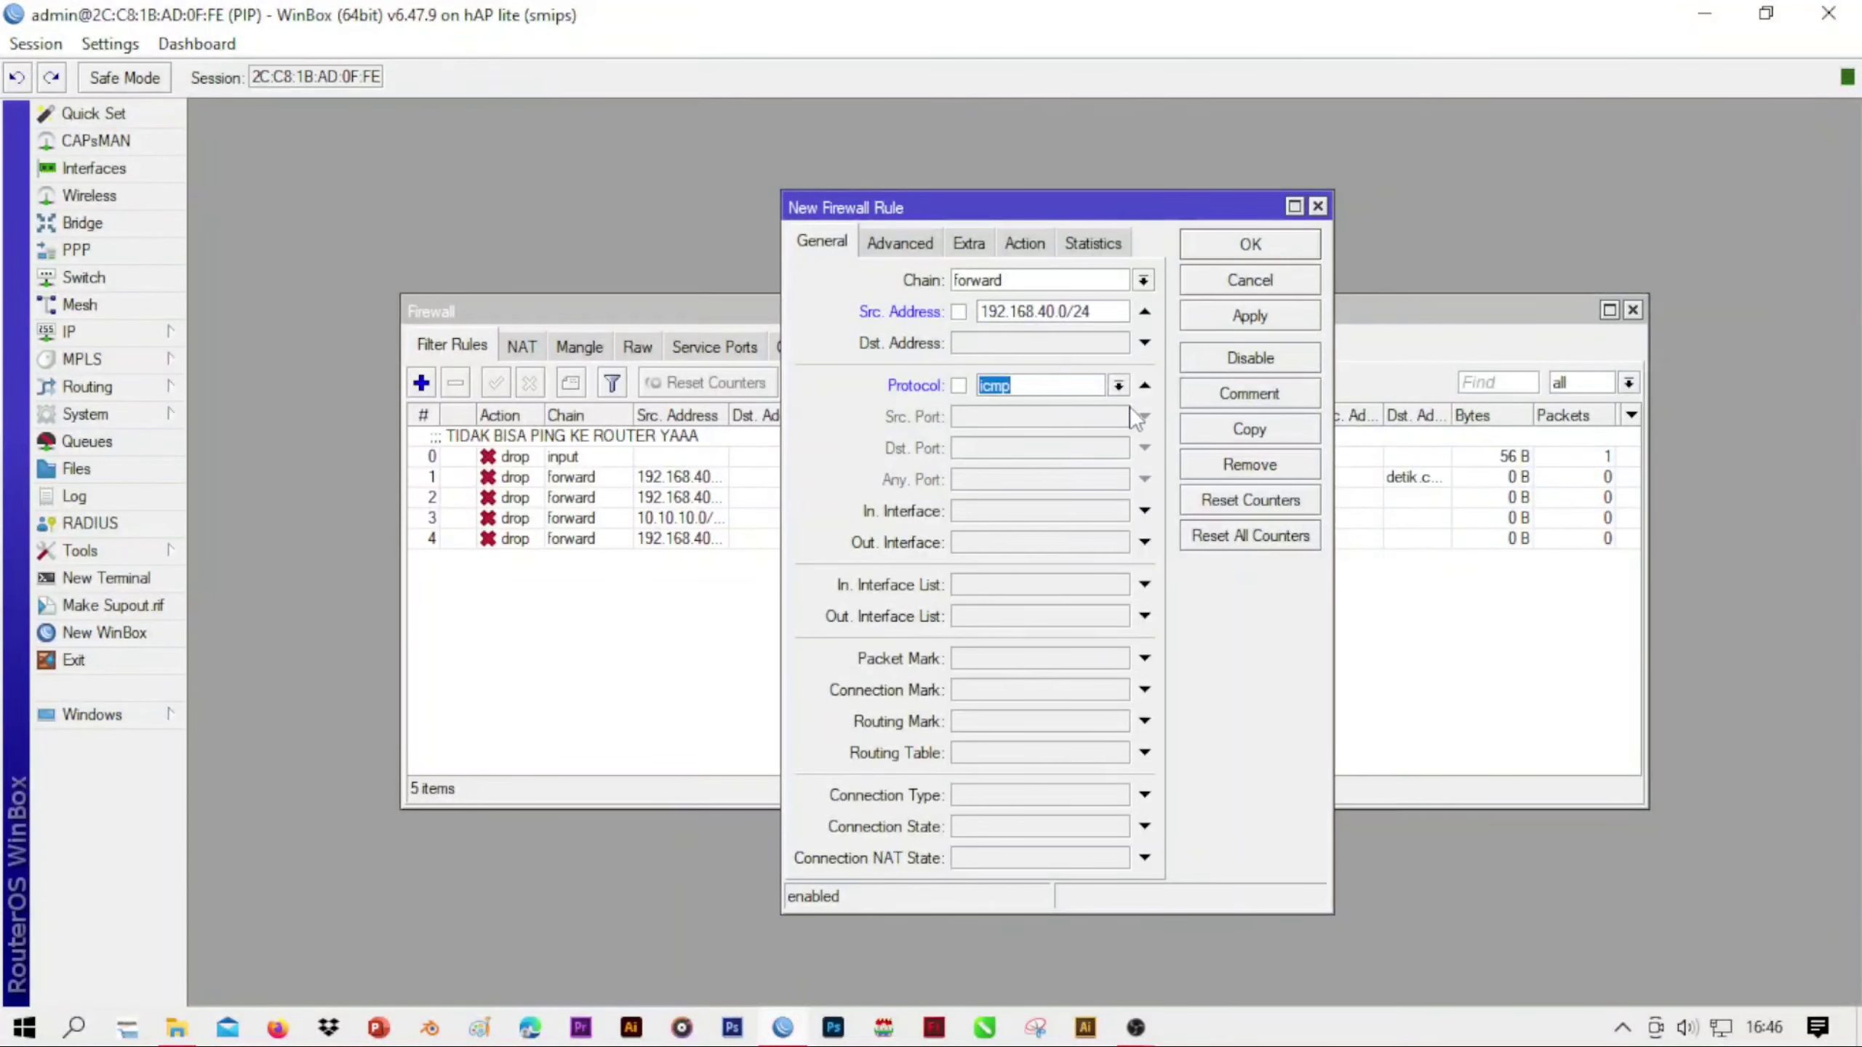
pyautogui.click(1024, 243)
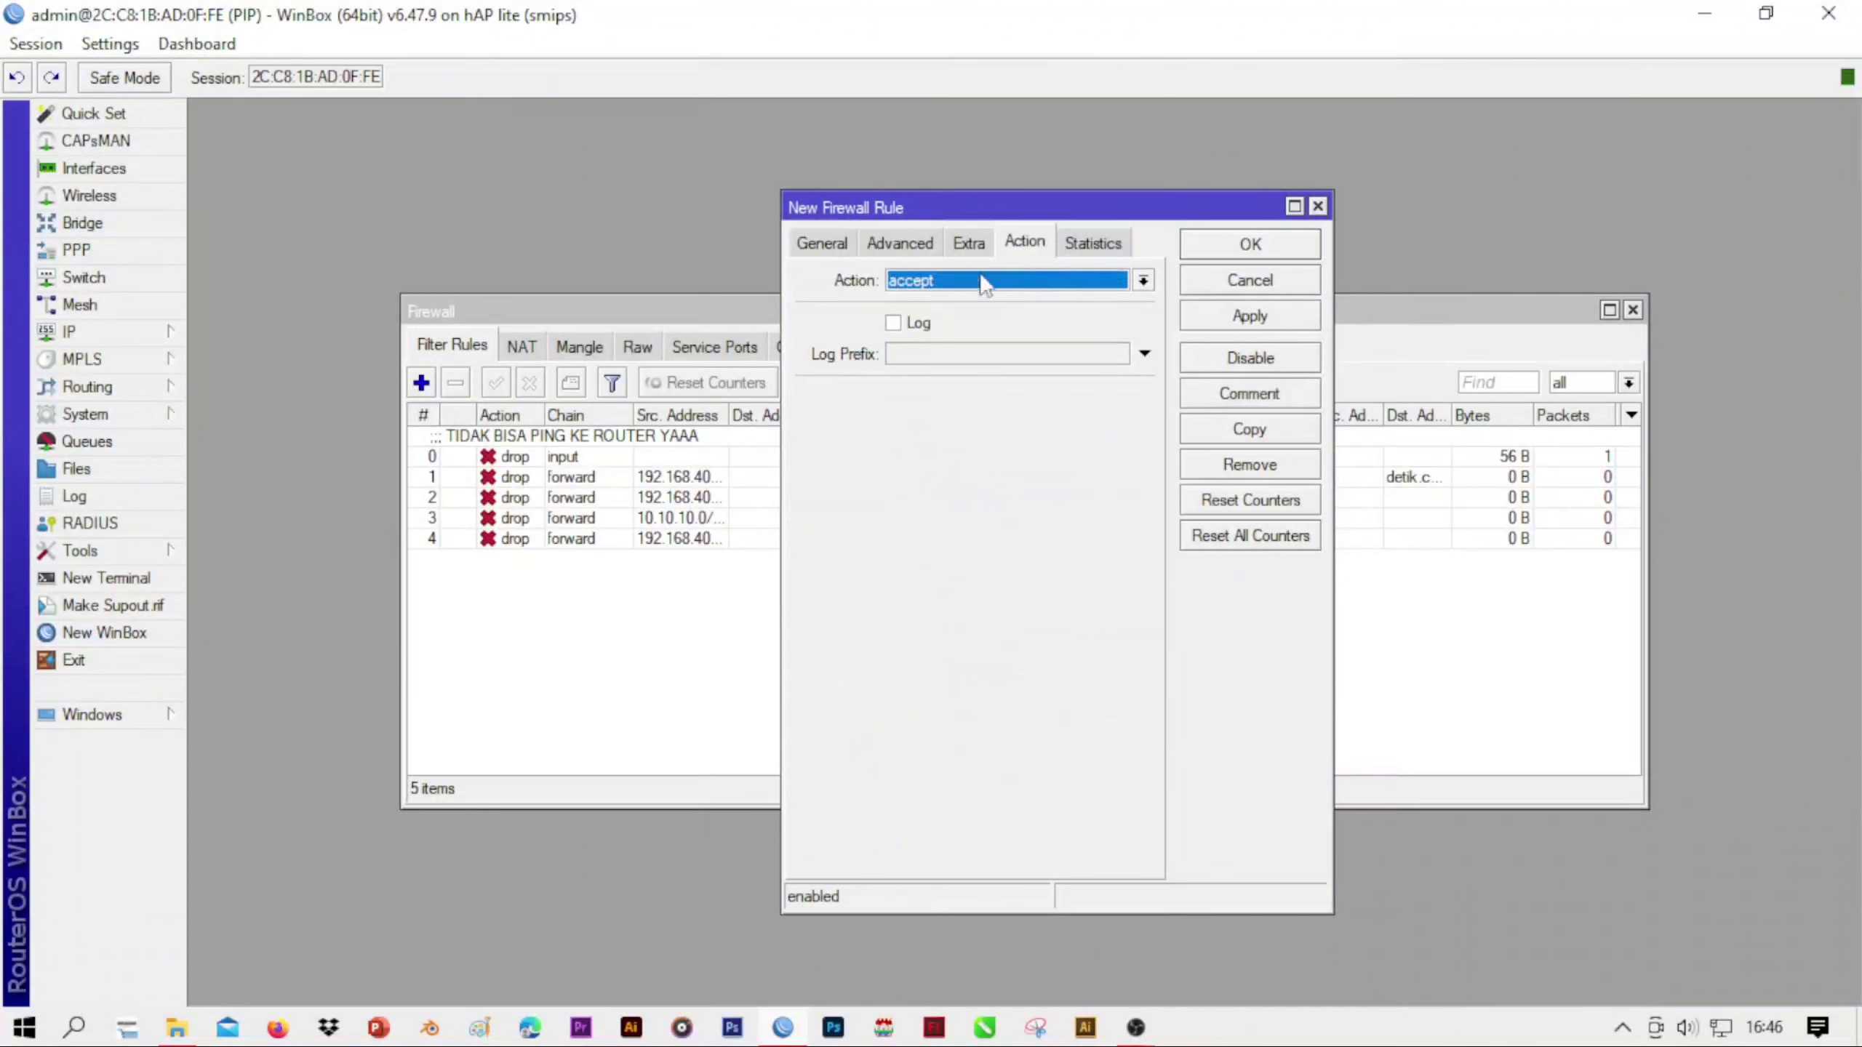
pyautogui.click(1008, 280)
pyautogui.click(961, 408)
pyautogui.click(893, 323)
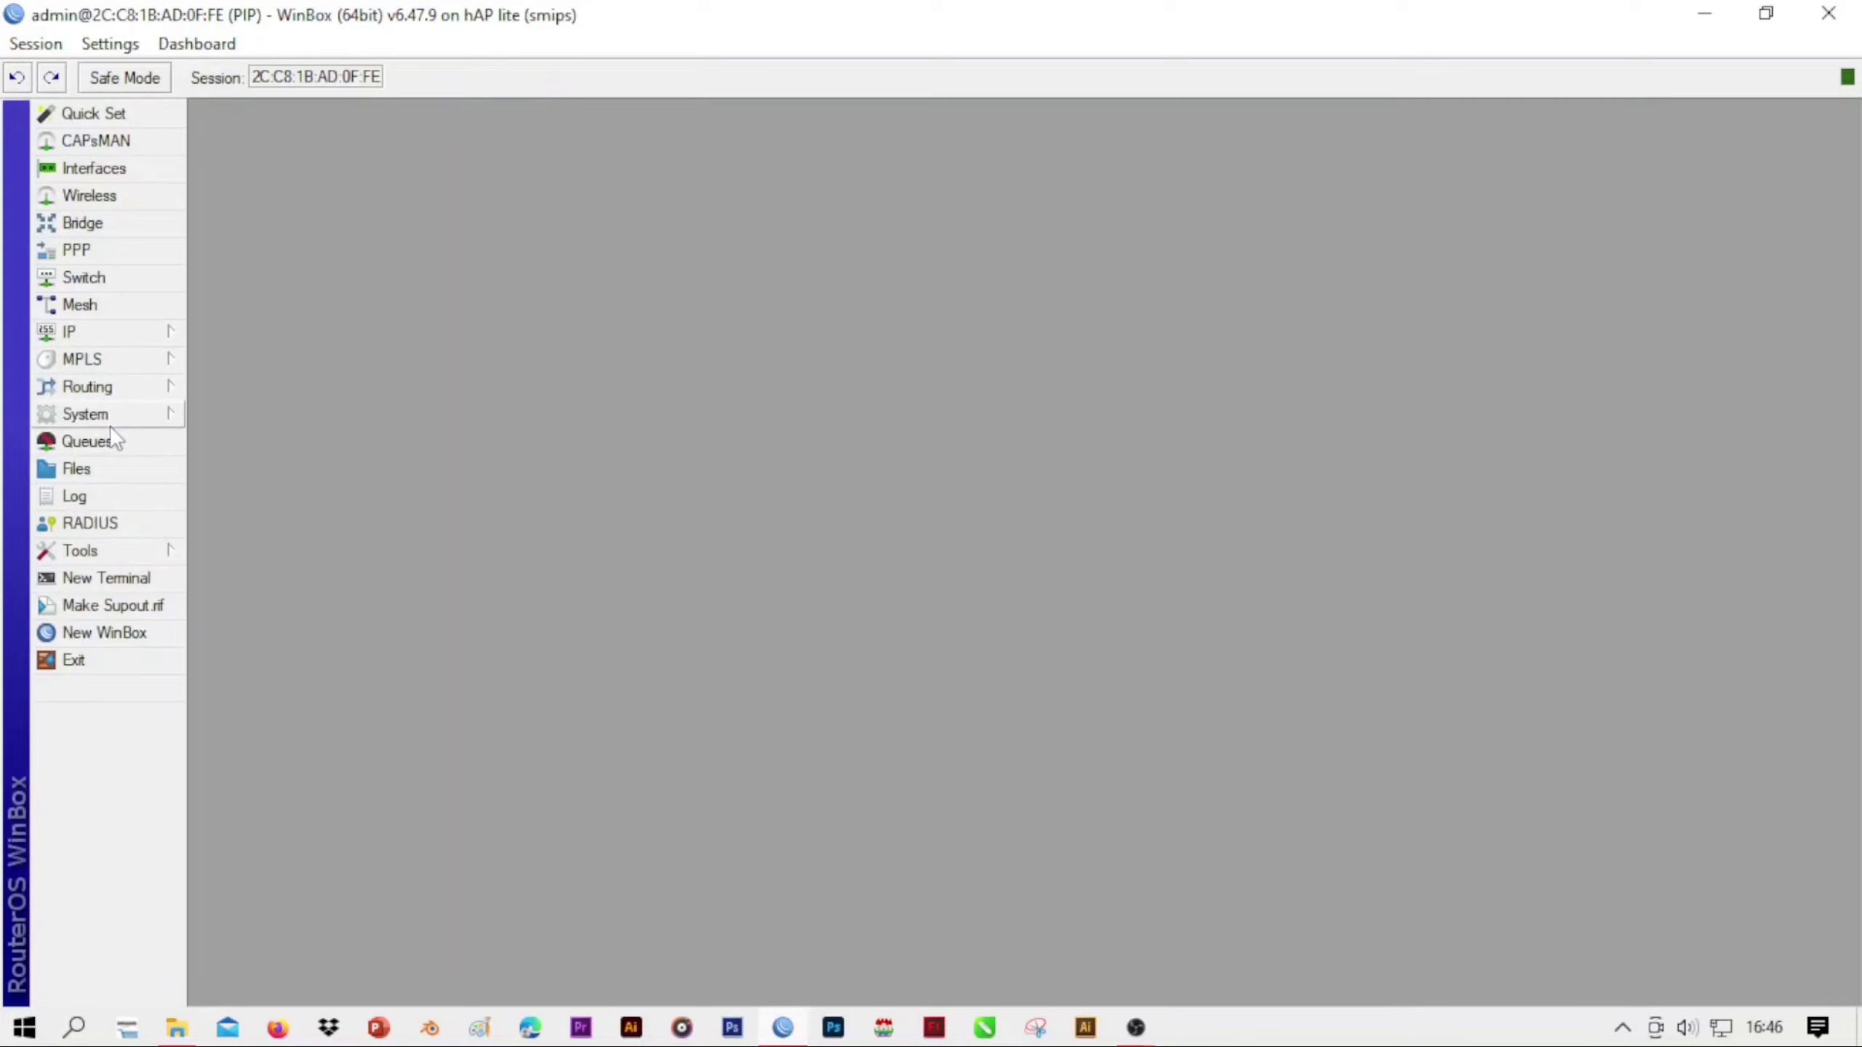
# Start a new firewall filter rule in the forward chain with source address 192.168.40.0/24
pyautogui.click(116, 334)
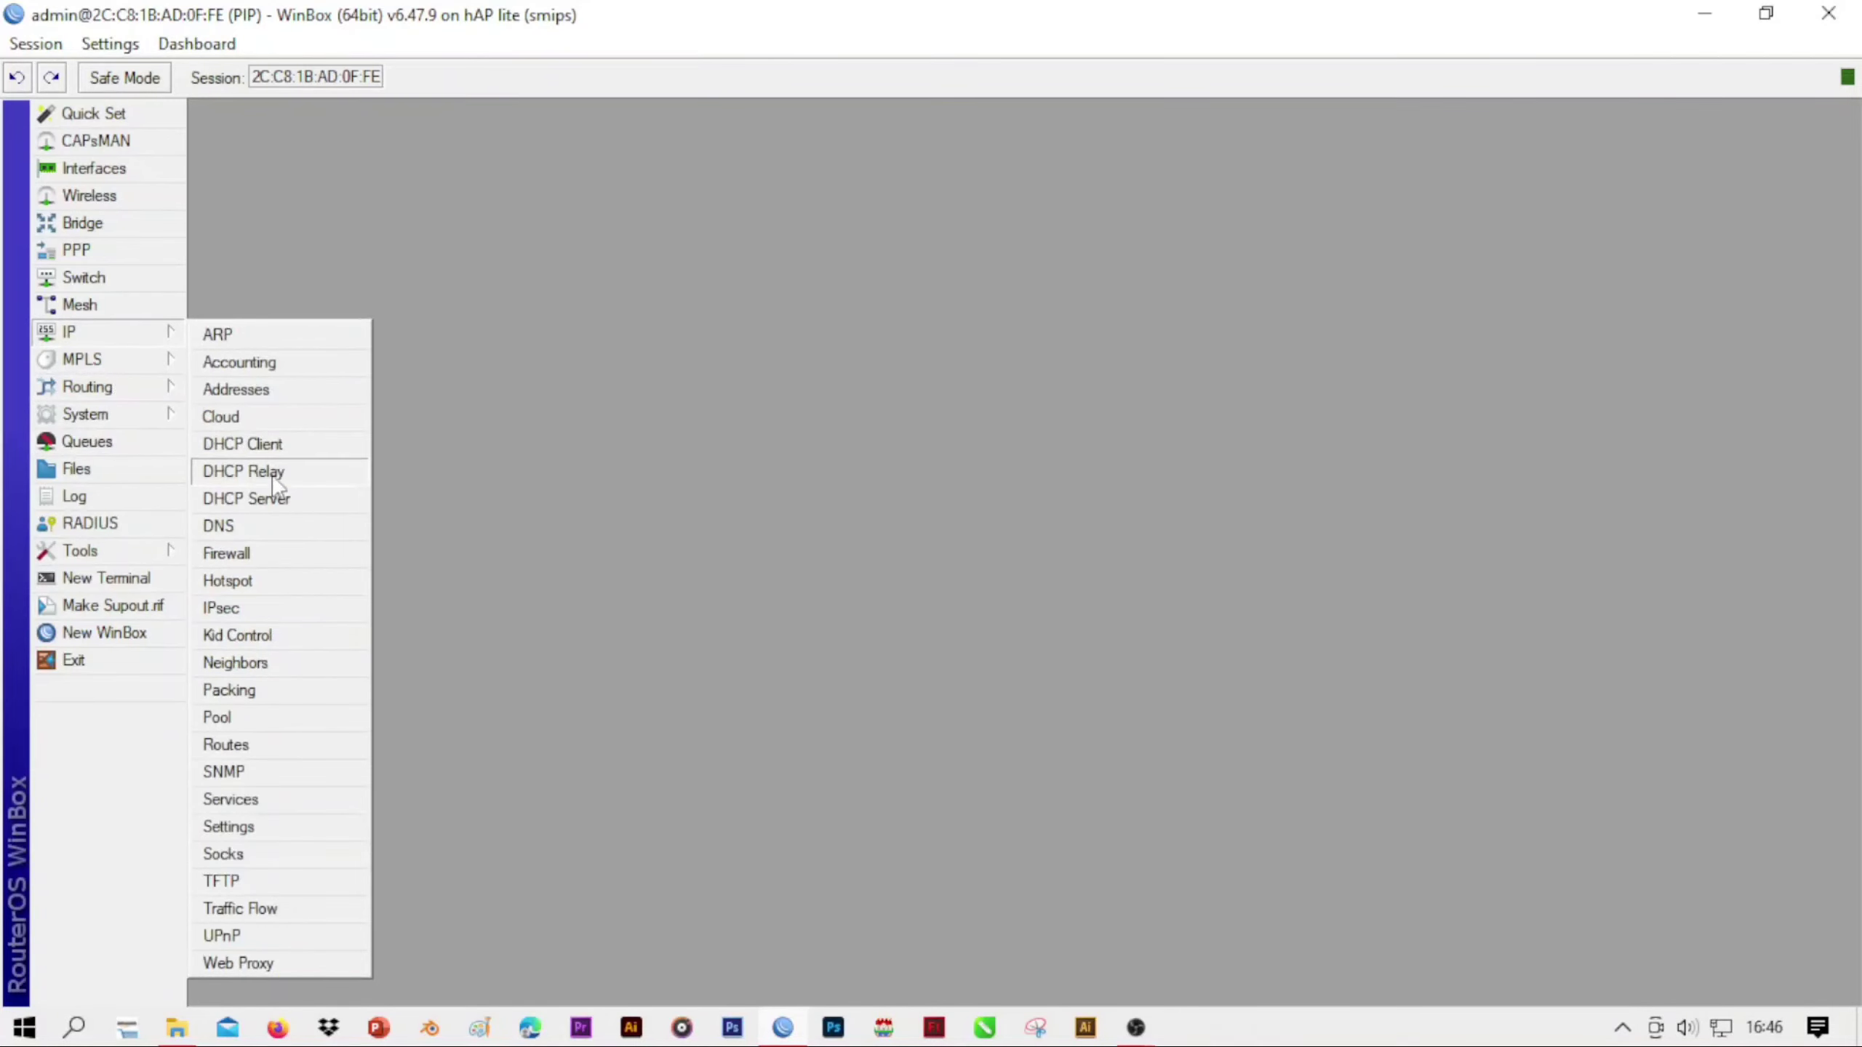
pyautogui.click(266, 562)
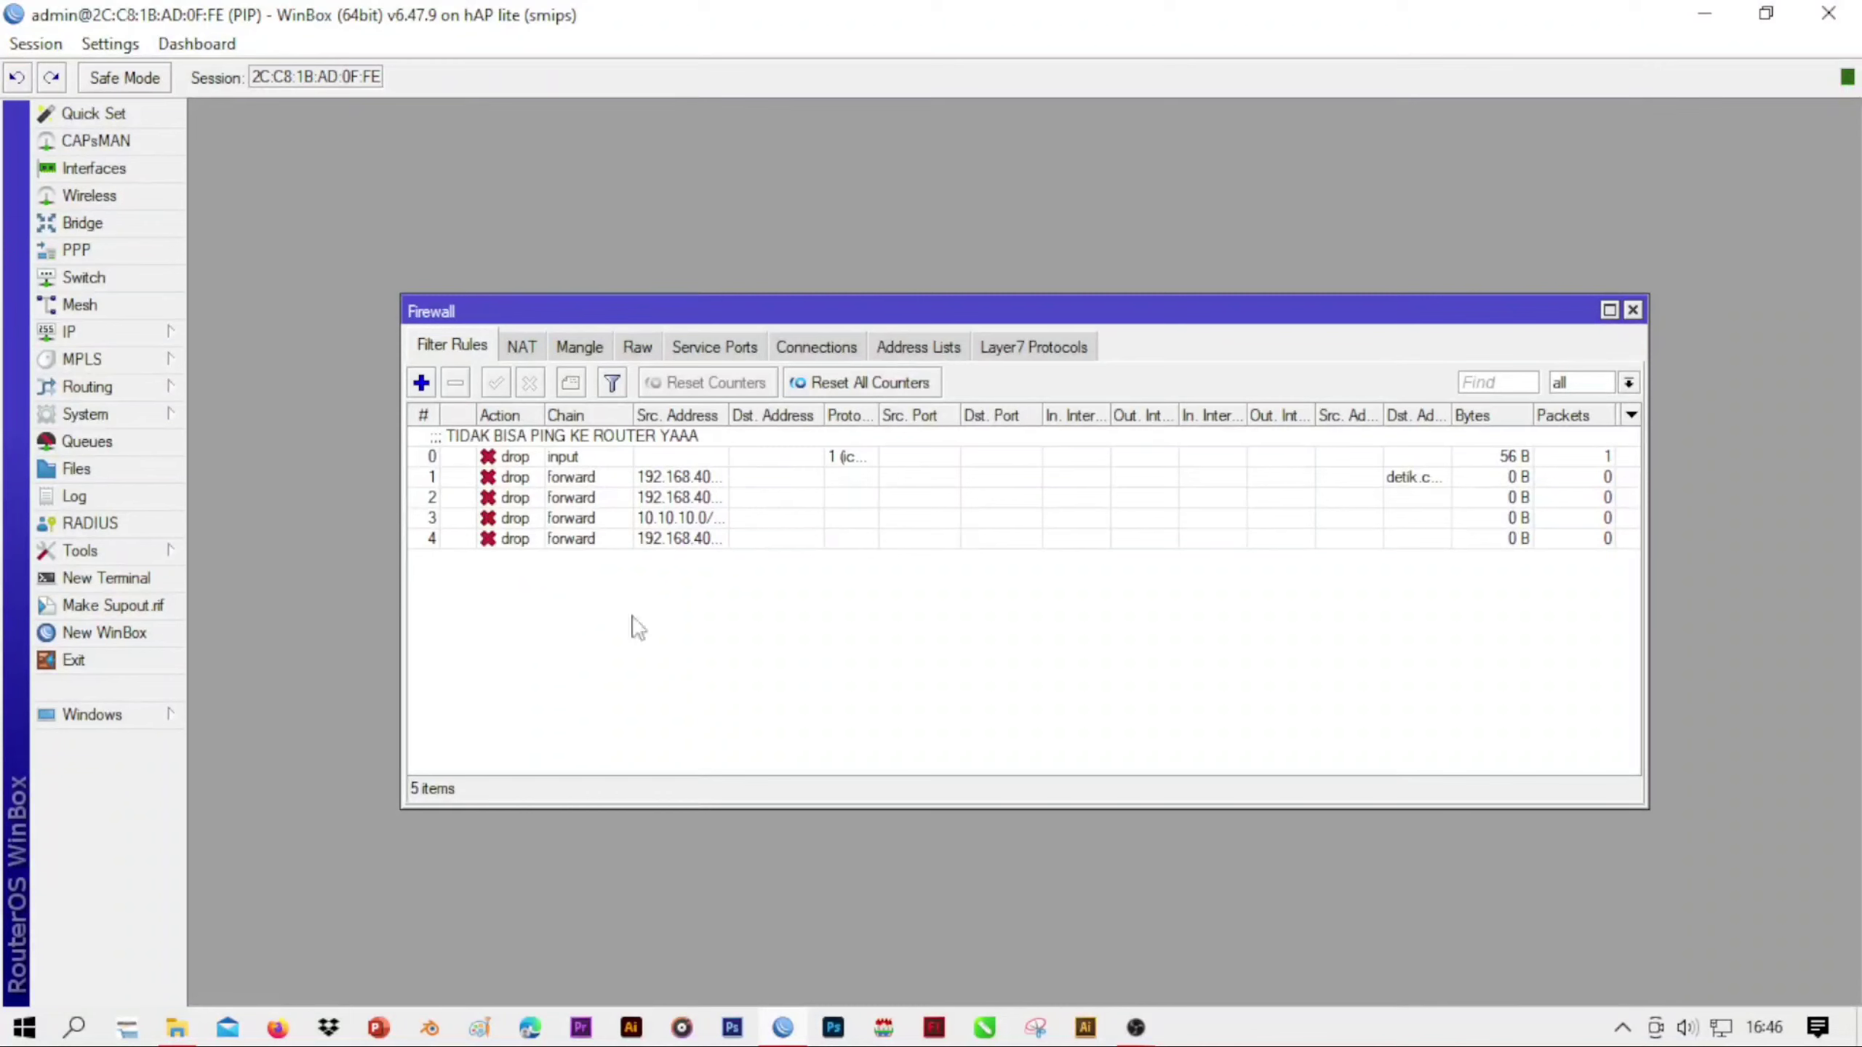
pyautogui.click(421, 381)
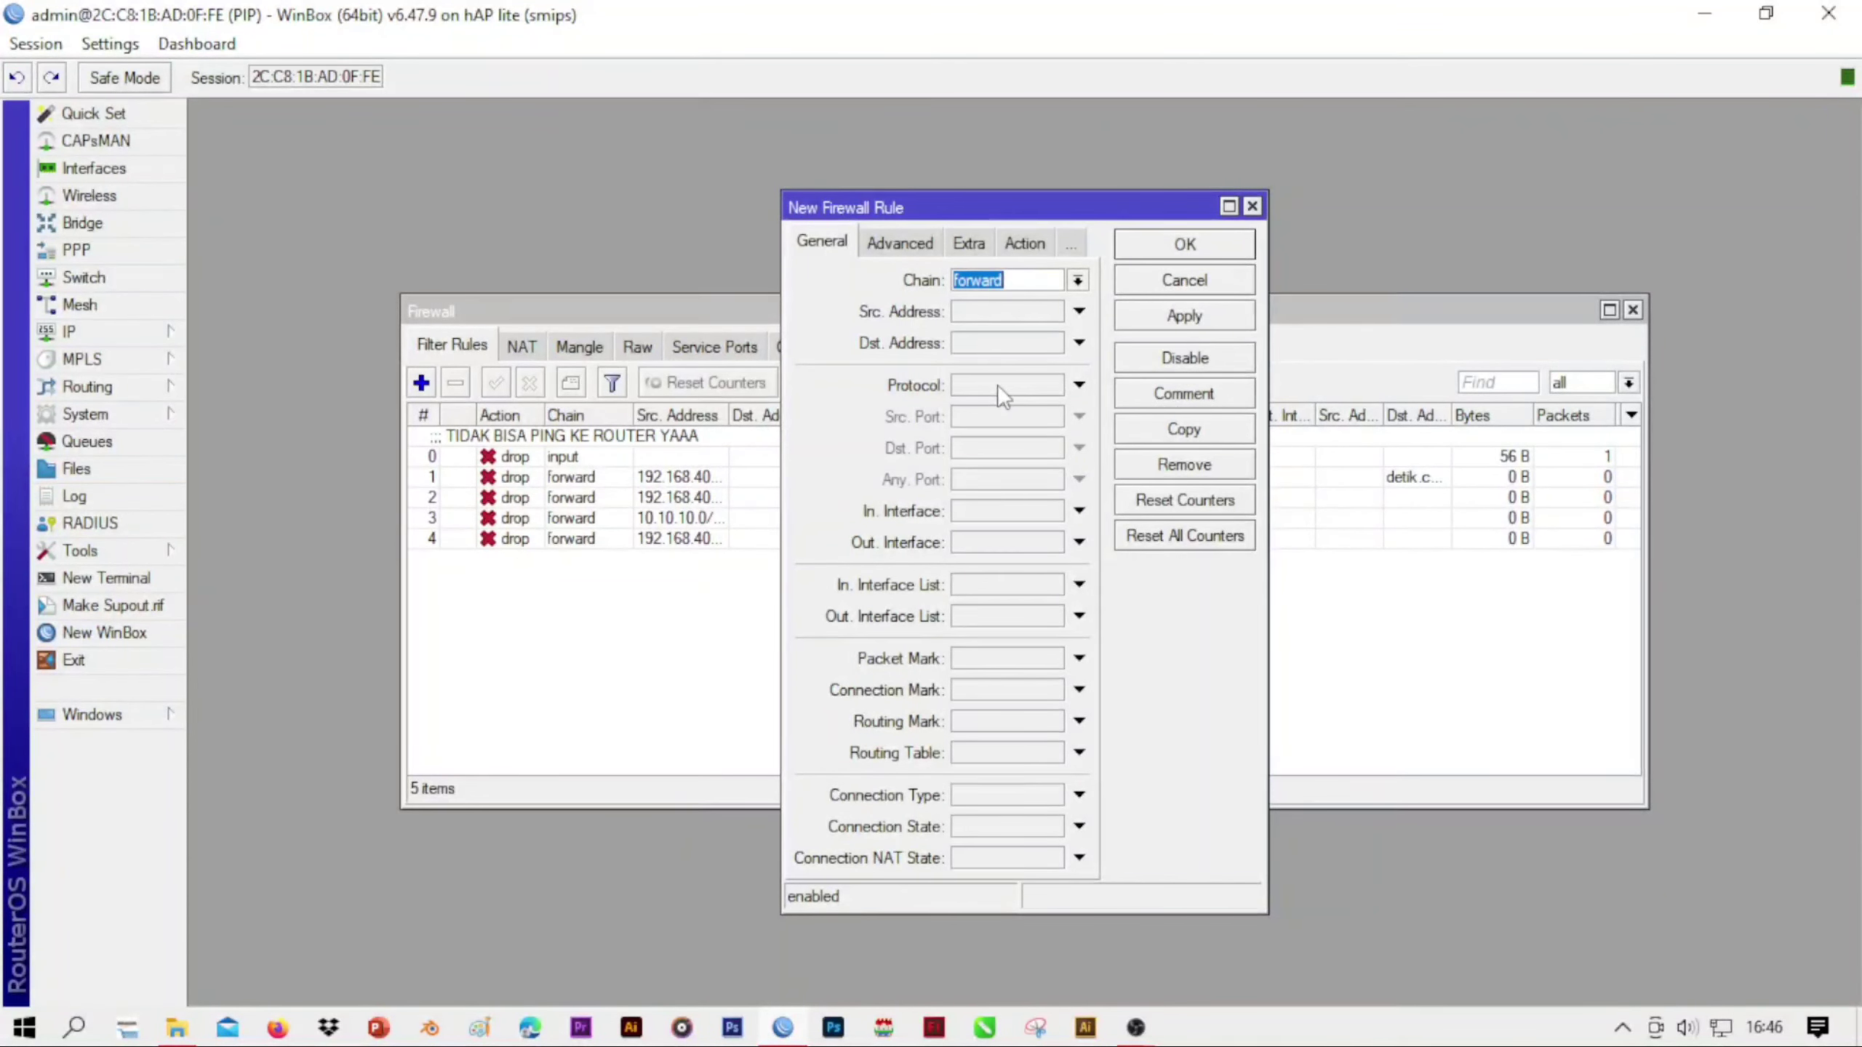
pyautogui.click(993, 313)
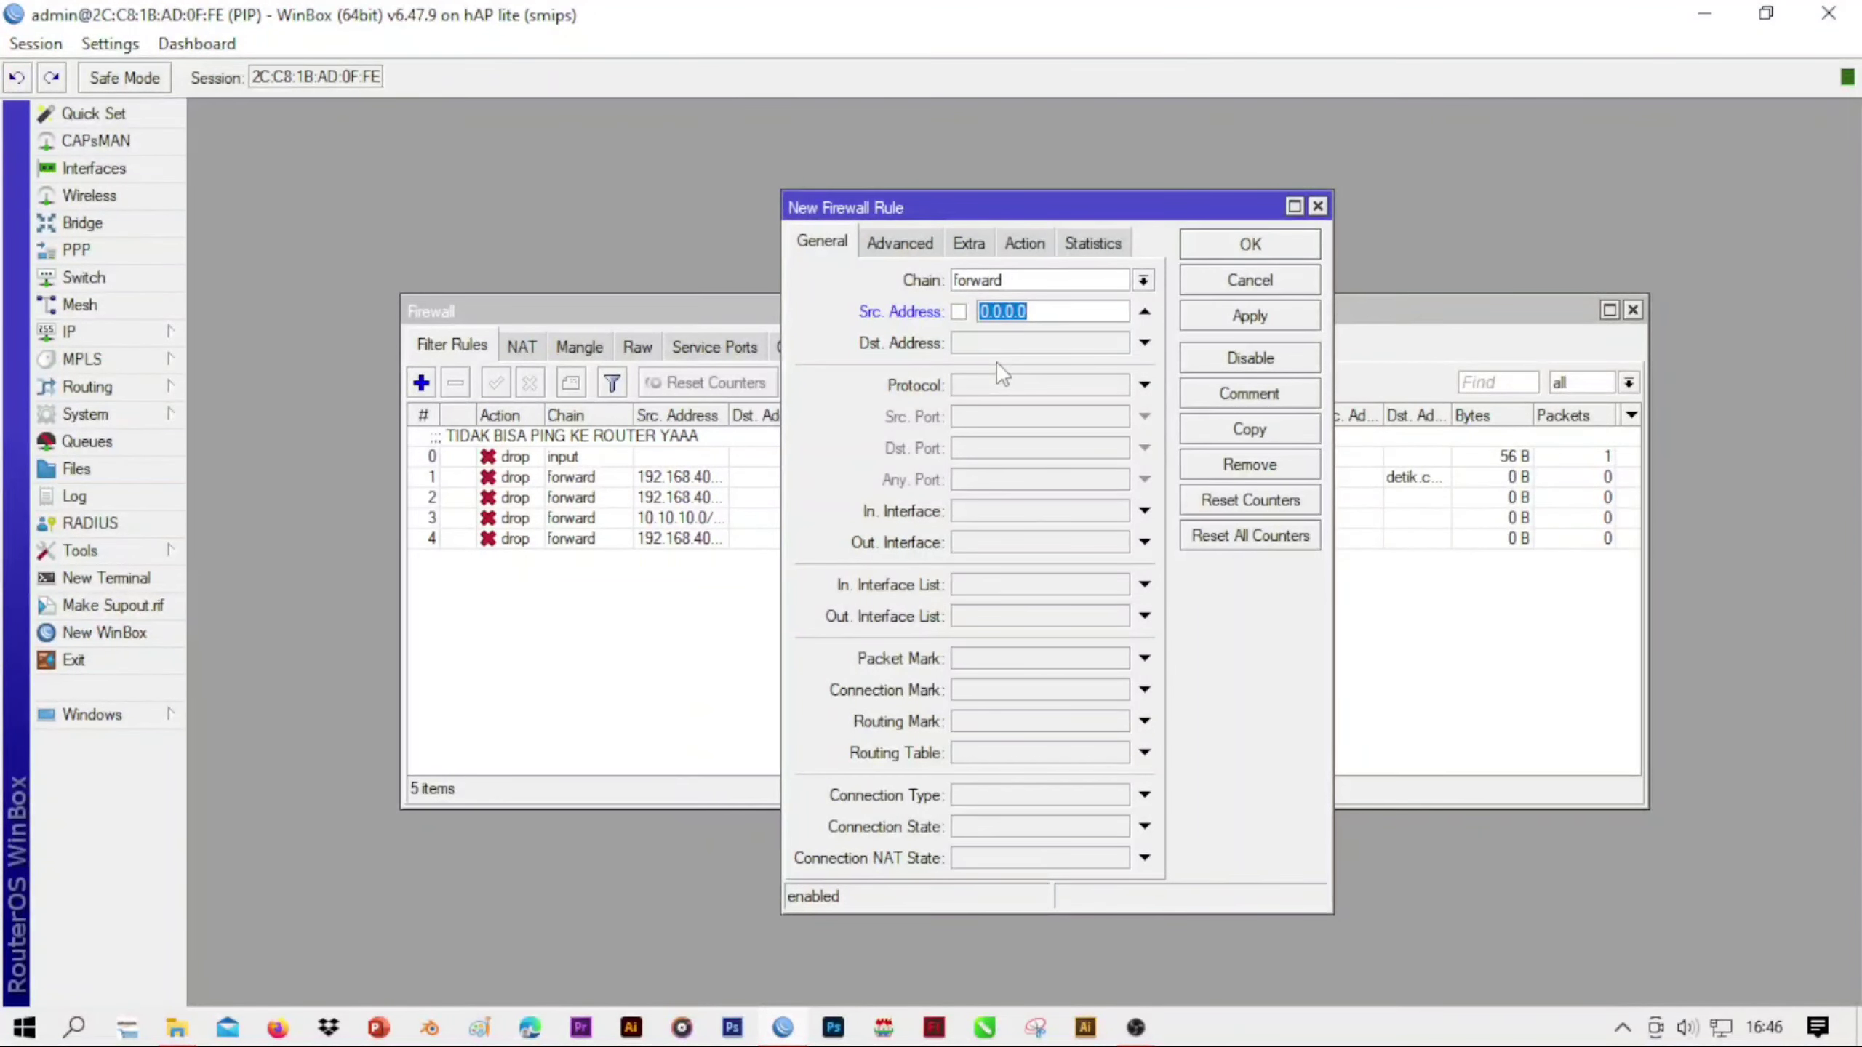
pyautogui.press('BackSpace')
pyautogui.write('192.168.')
pyautogui.write('40')
pyautogui.write('.1/')
pyautogui.write('24')
pyautogui.press('Left')
pyautogui.press('Left')
pyautogui.press('Left')
pyautogui.press('BackSpace')
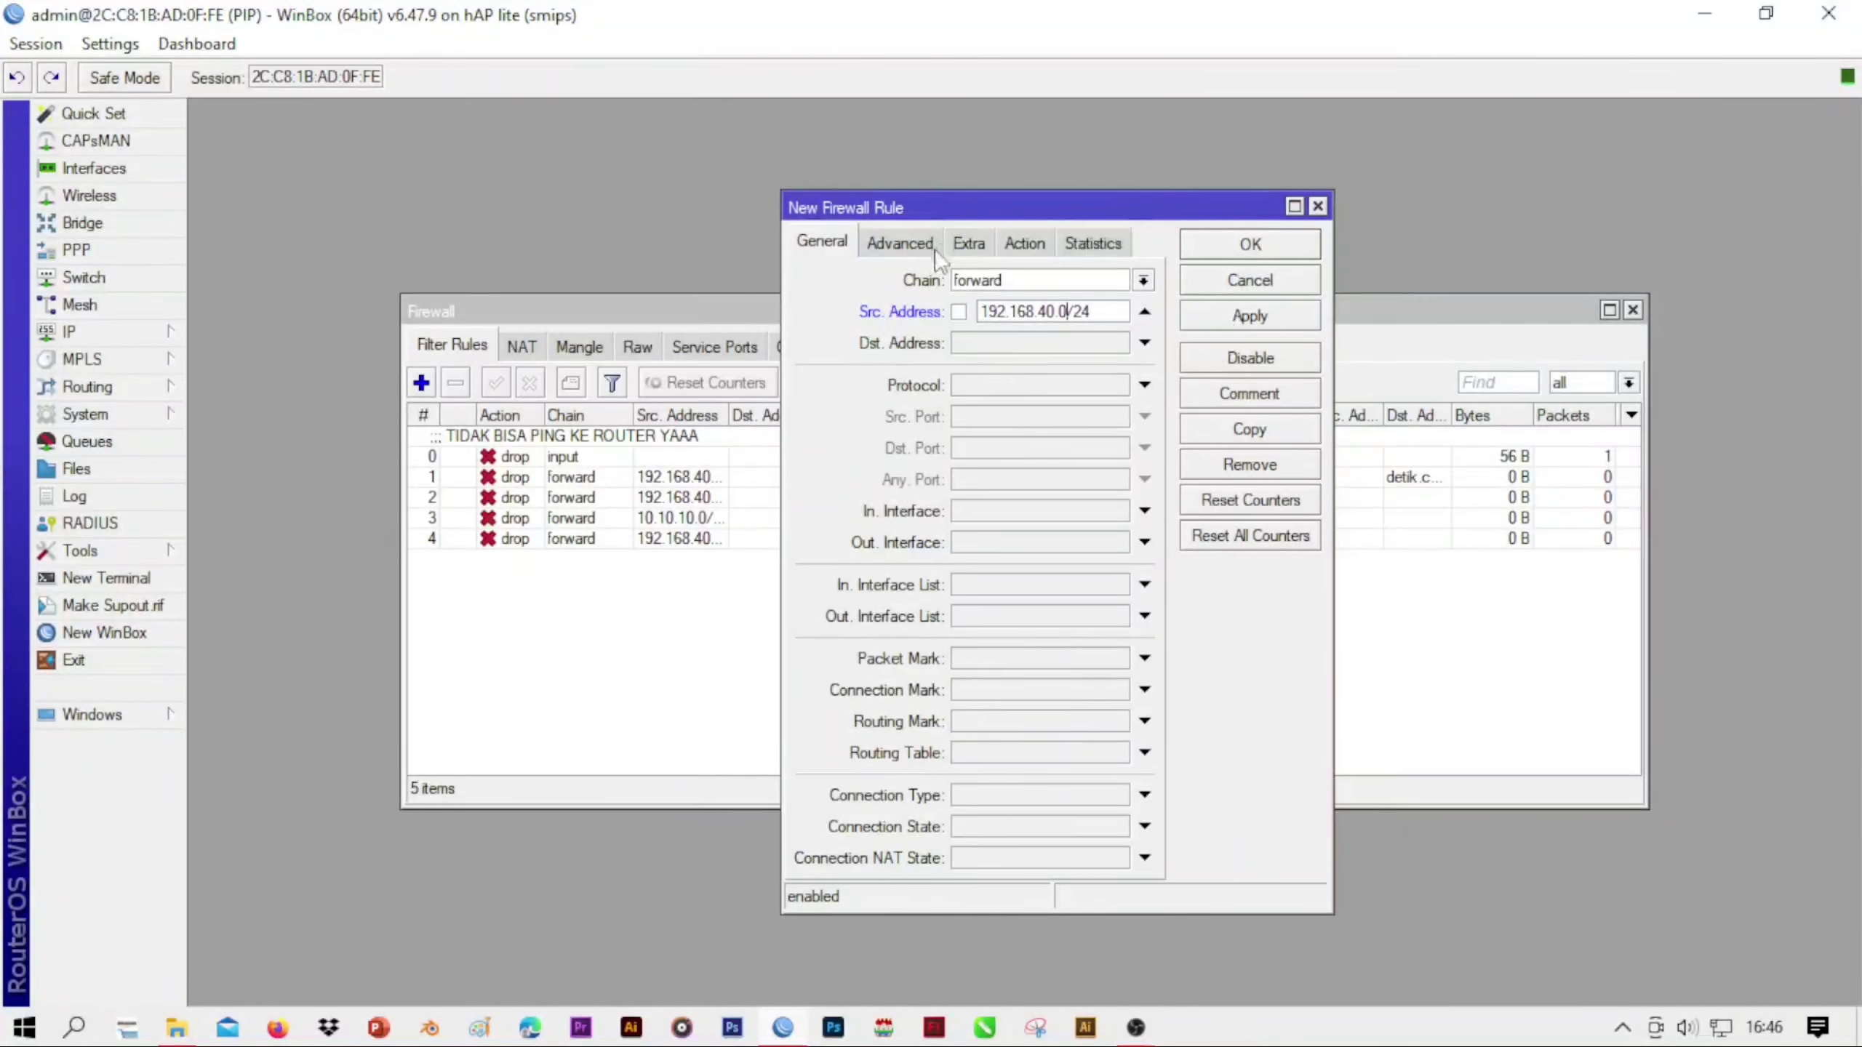
# Restrict the new 192.168.40.0/24 forward rule to the icmp protocol
pyautogui.click(993, 389)
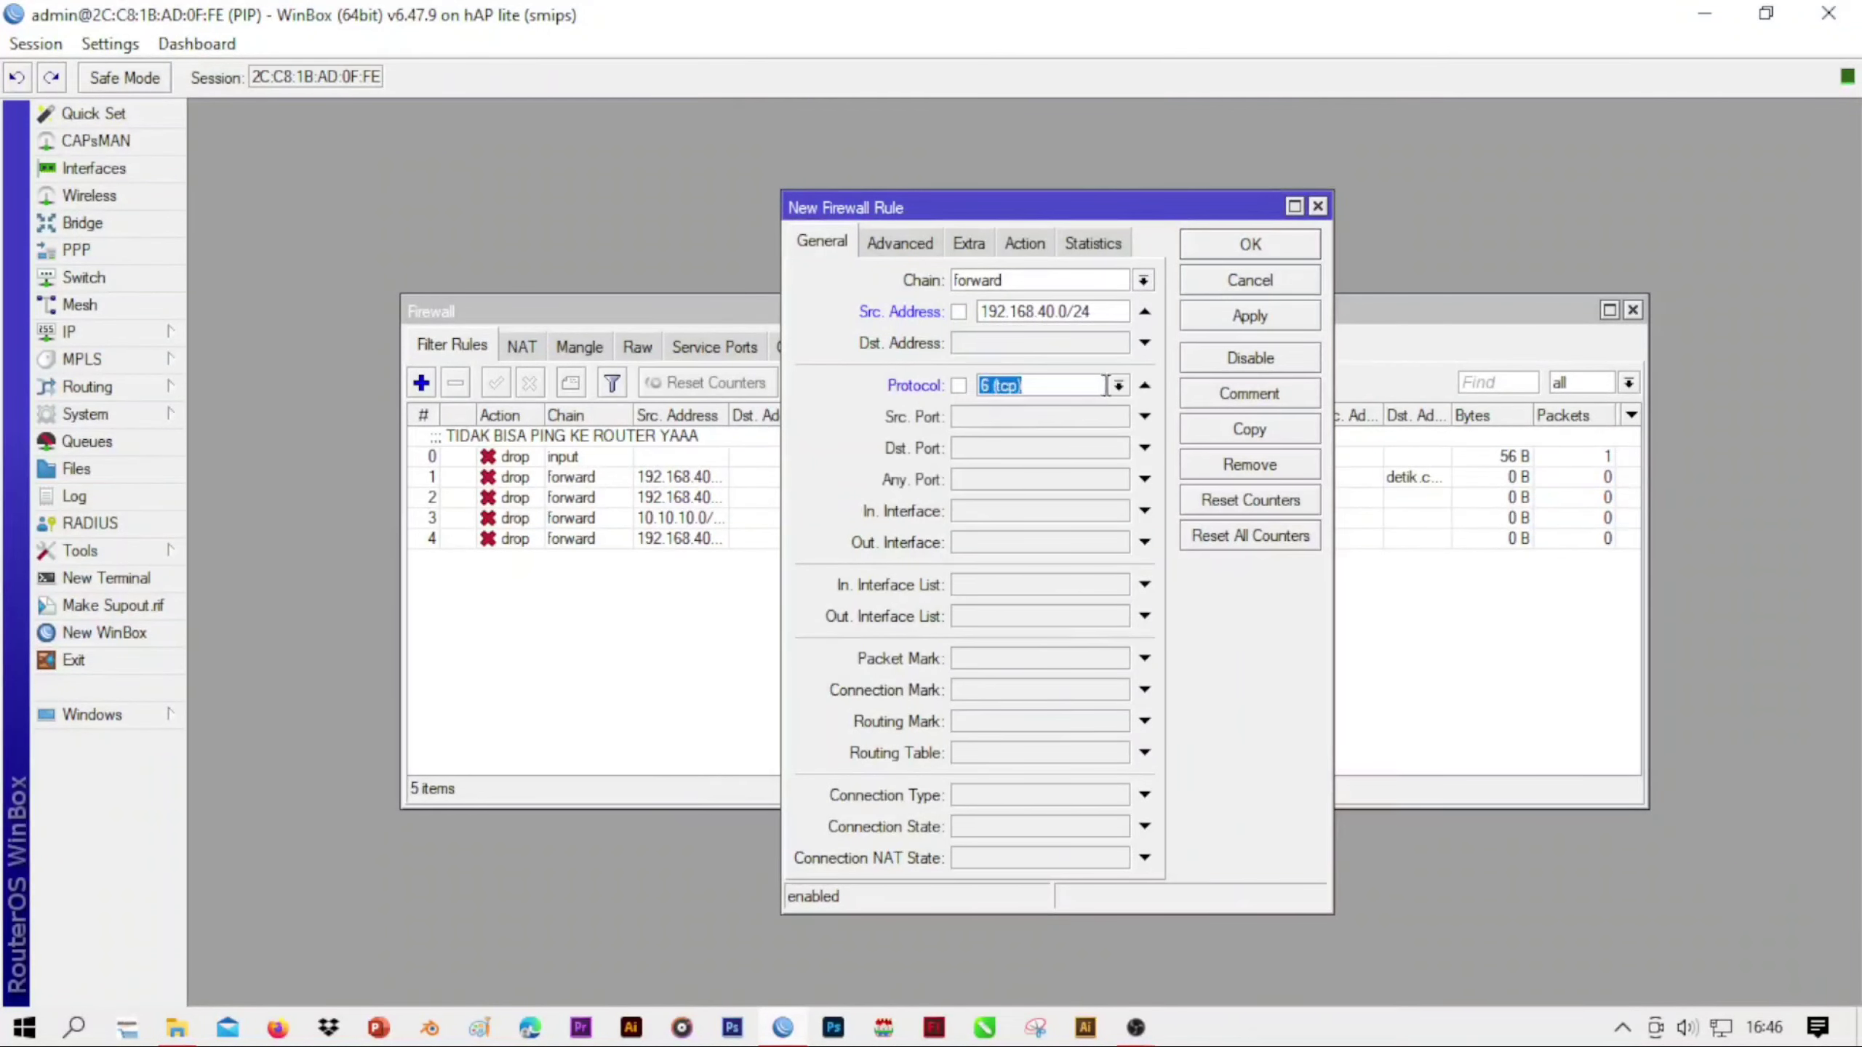
pyautogui.click(1117, 384)
pyautogui.click(1082, 406)
# Set the icmp forward rule's action to log and enable its Log option
pyautogui.click(1041, 242)
pyautogui.click(1019, 282)
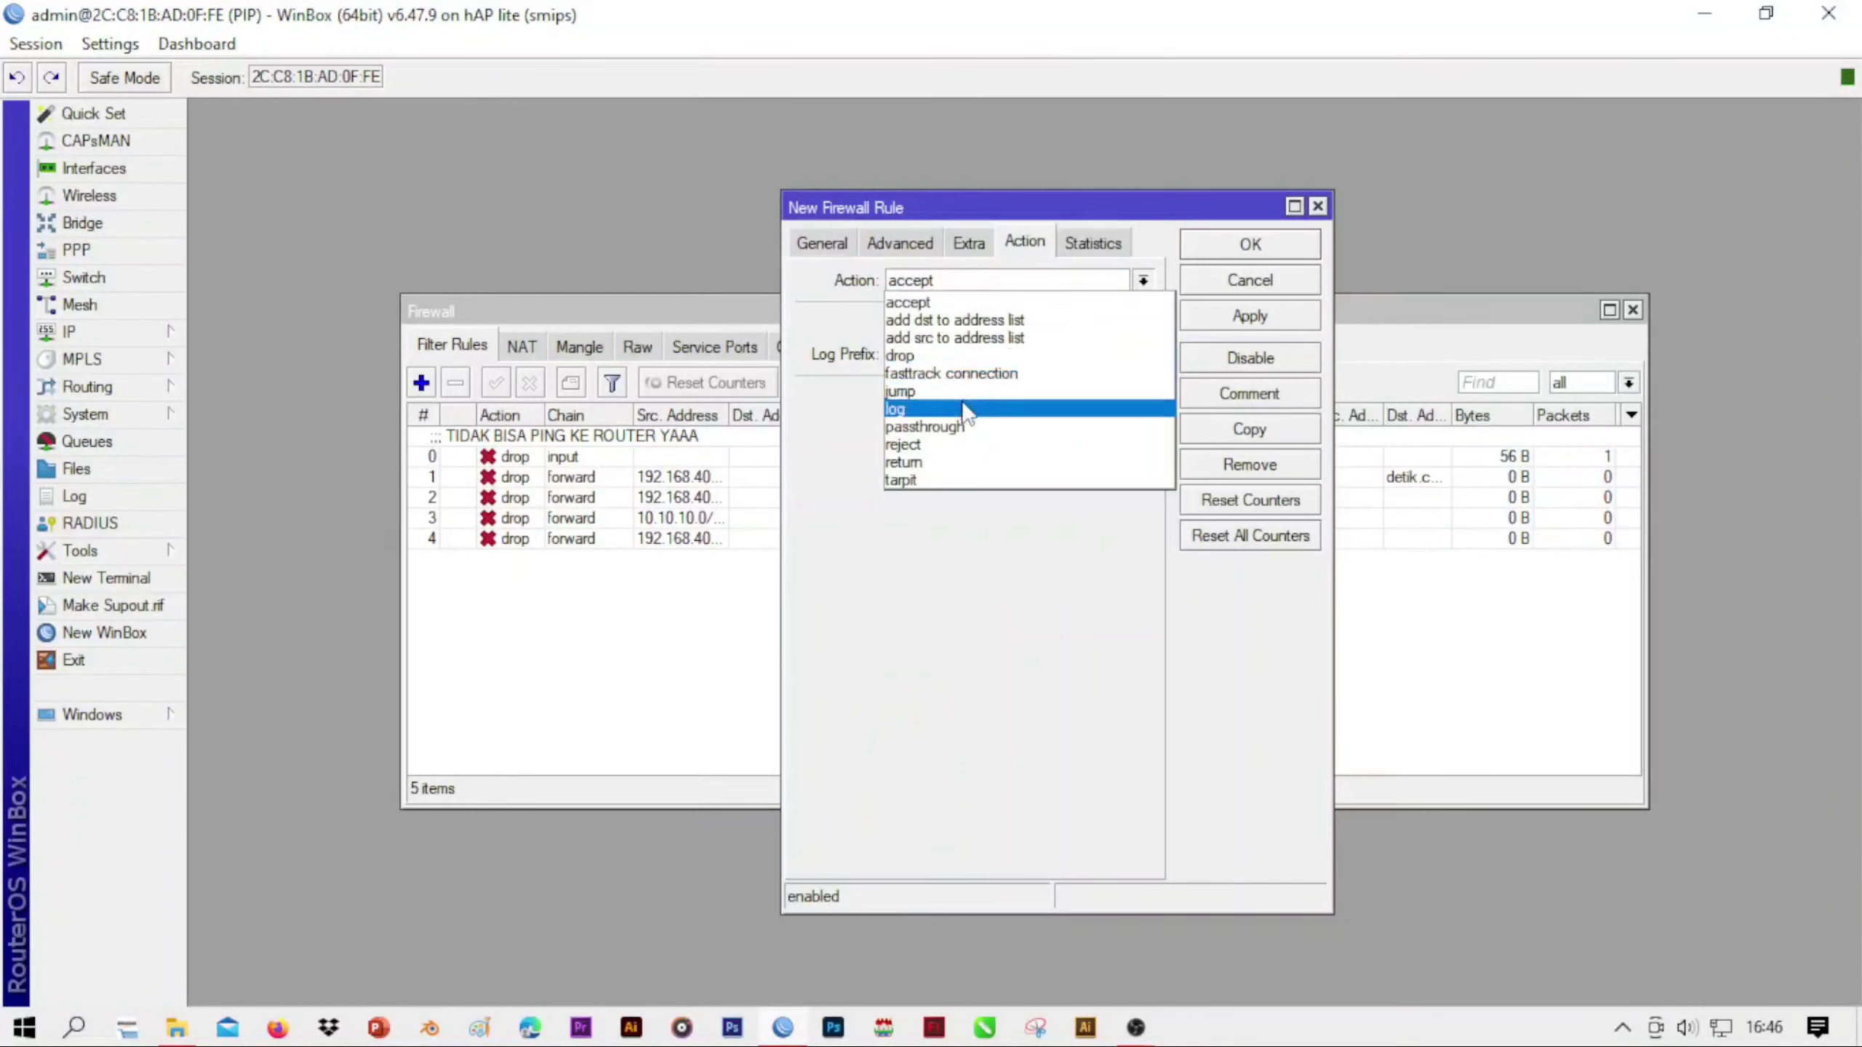
pyautogui.click(982, 409)
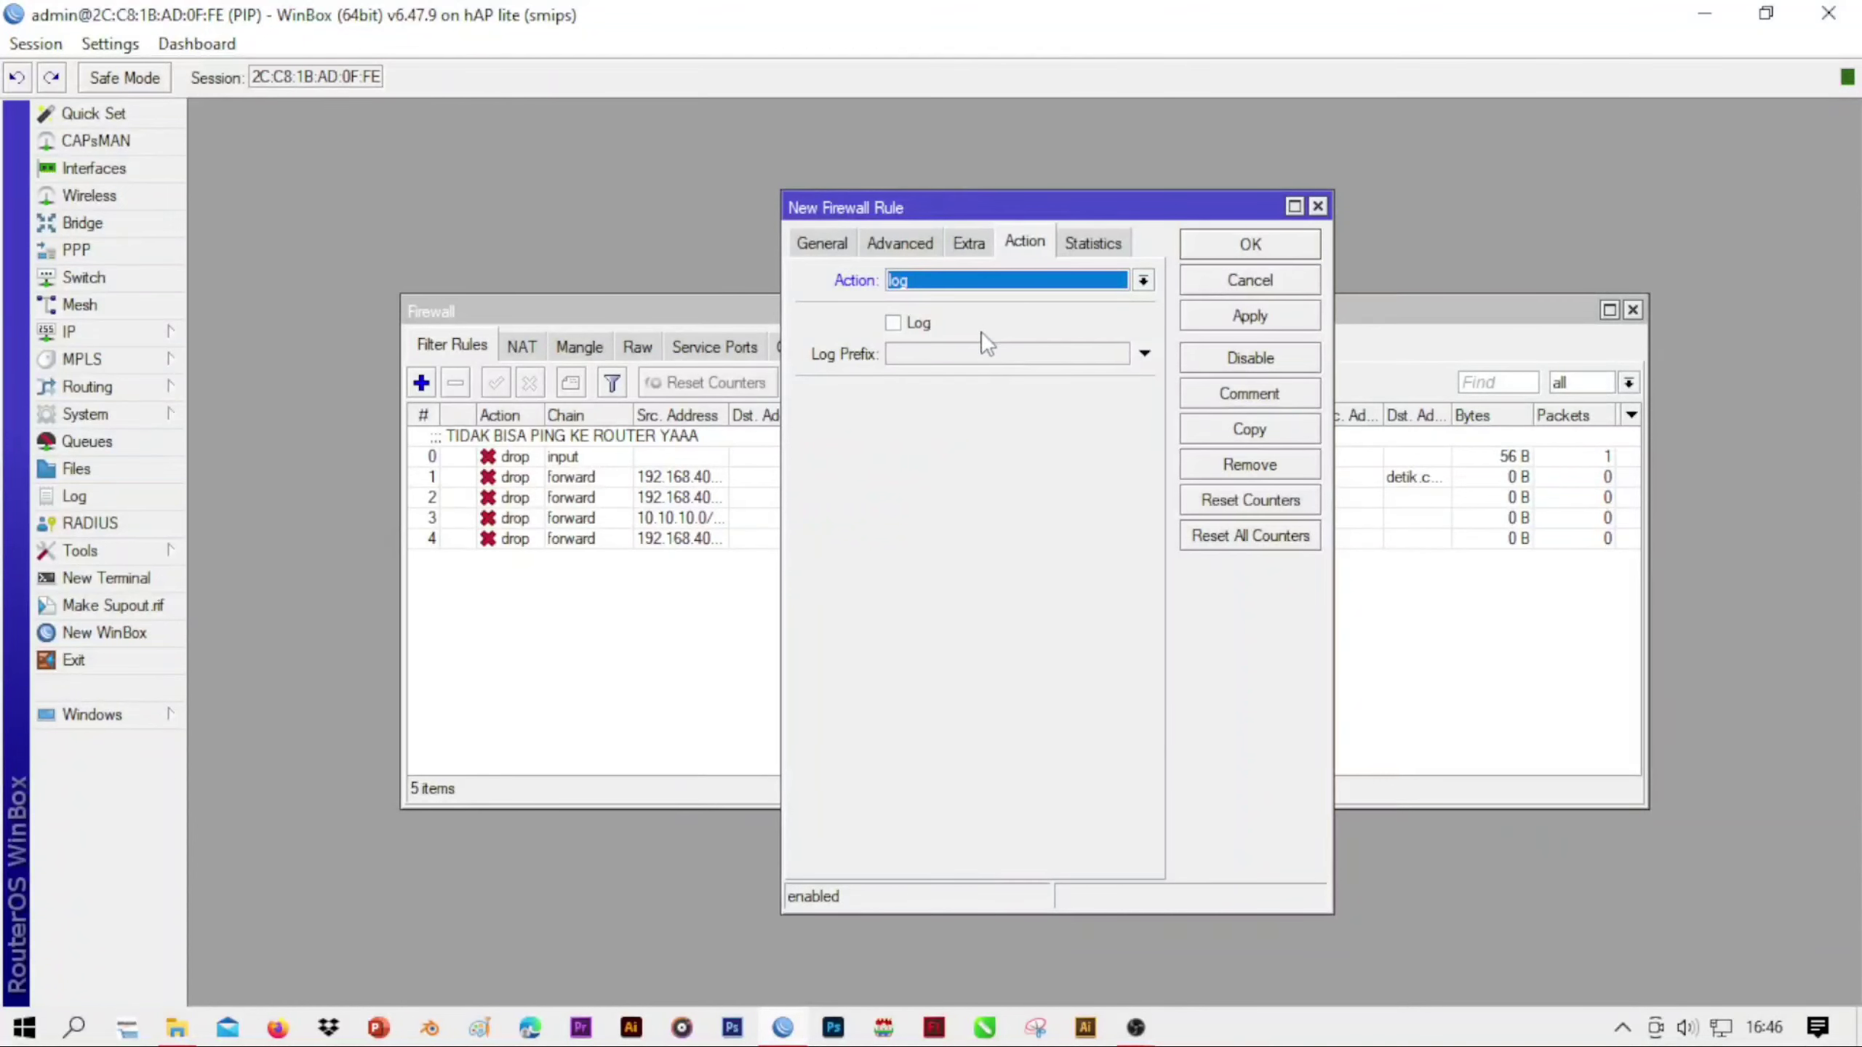
pyautogui.click(893, 323)
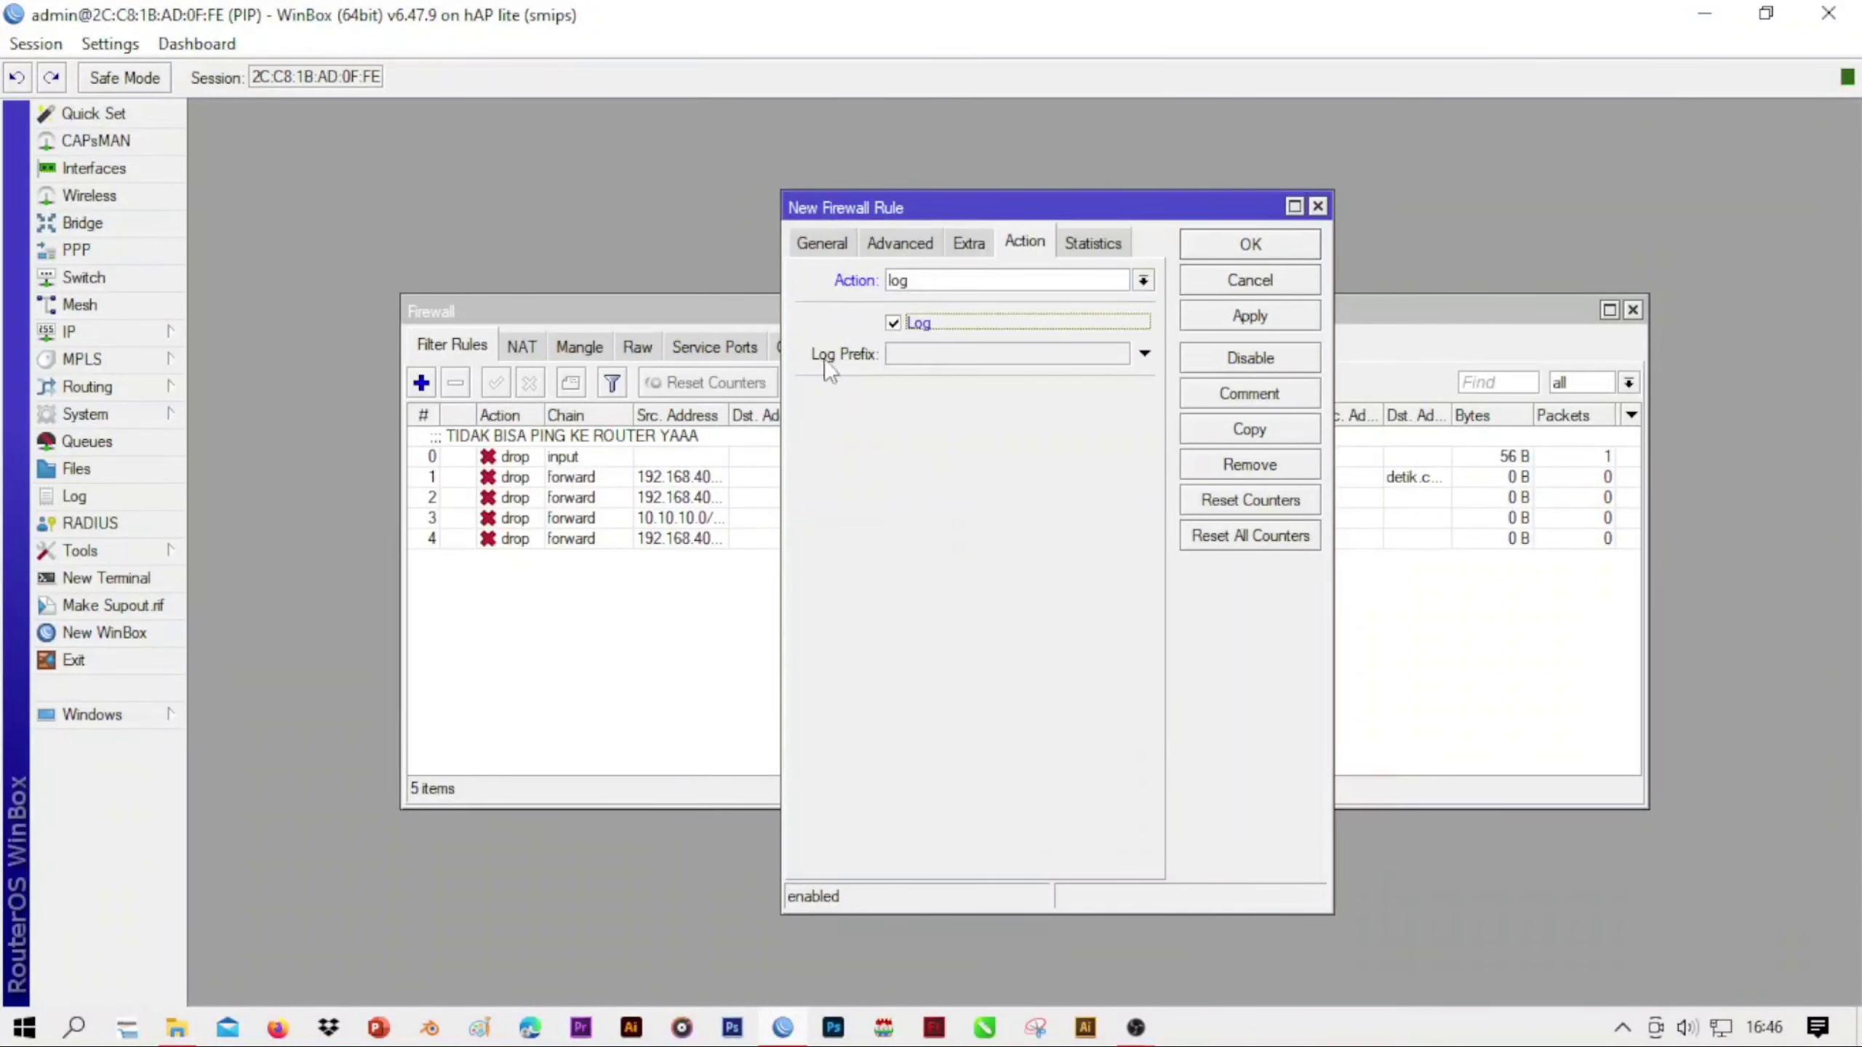
# Set the icmp rule's log prefix to belajartek.com and save the rule
pyautogui.click(891, 356)
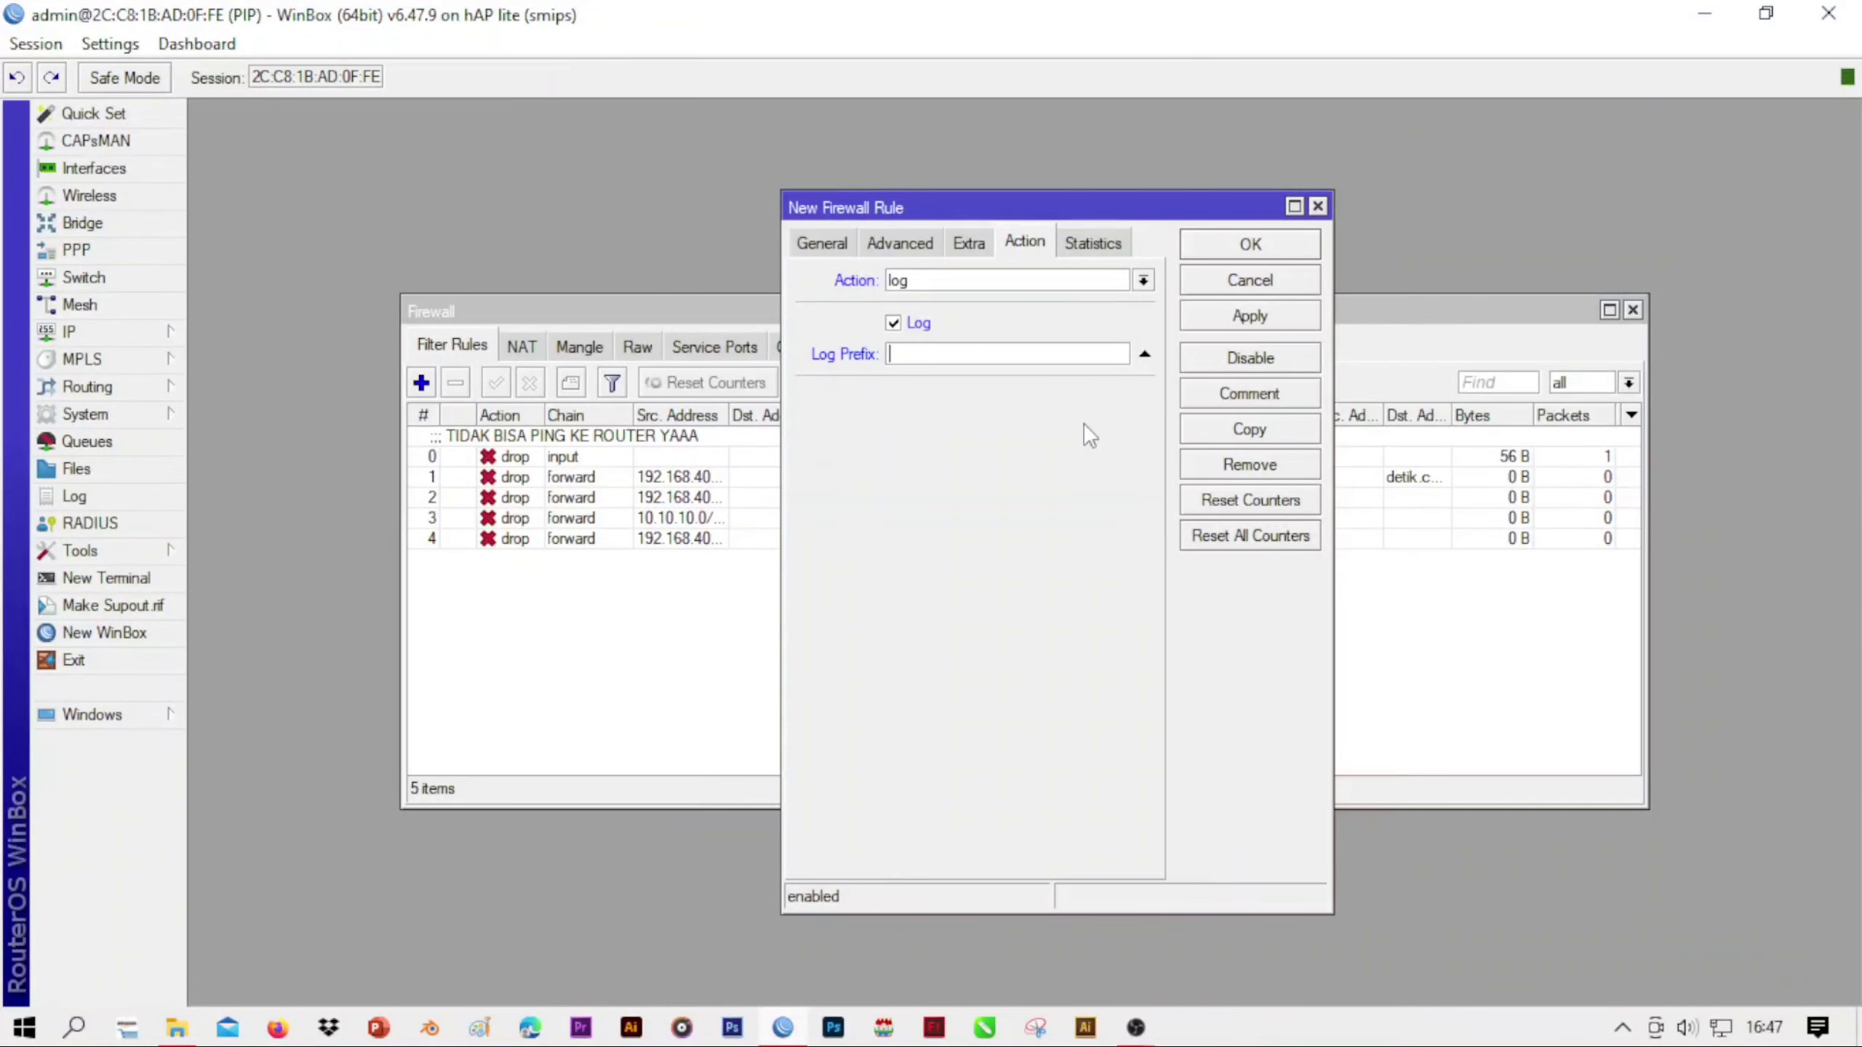
pyautogui.write('belajartek.com')
pyautogui.click(1242, 322)
pyautogui.click(1248, 253)
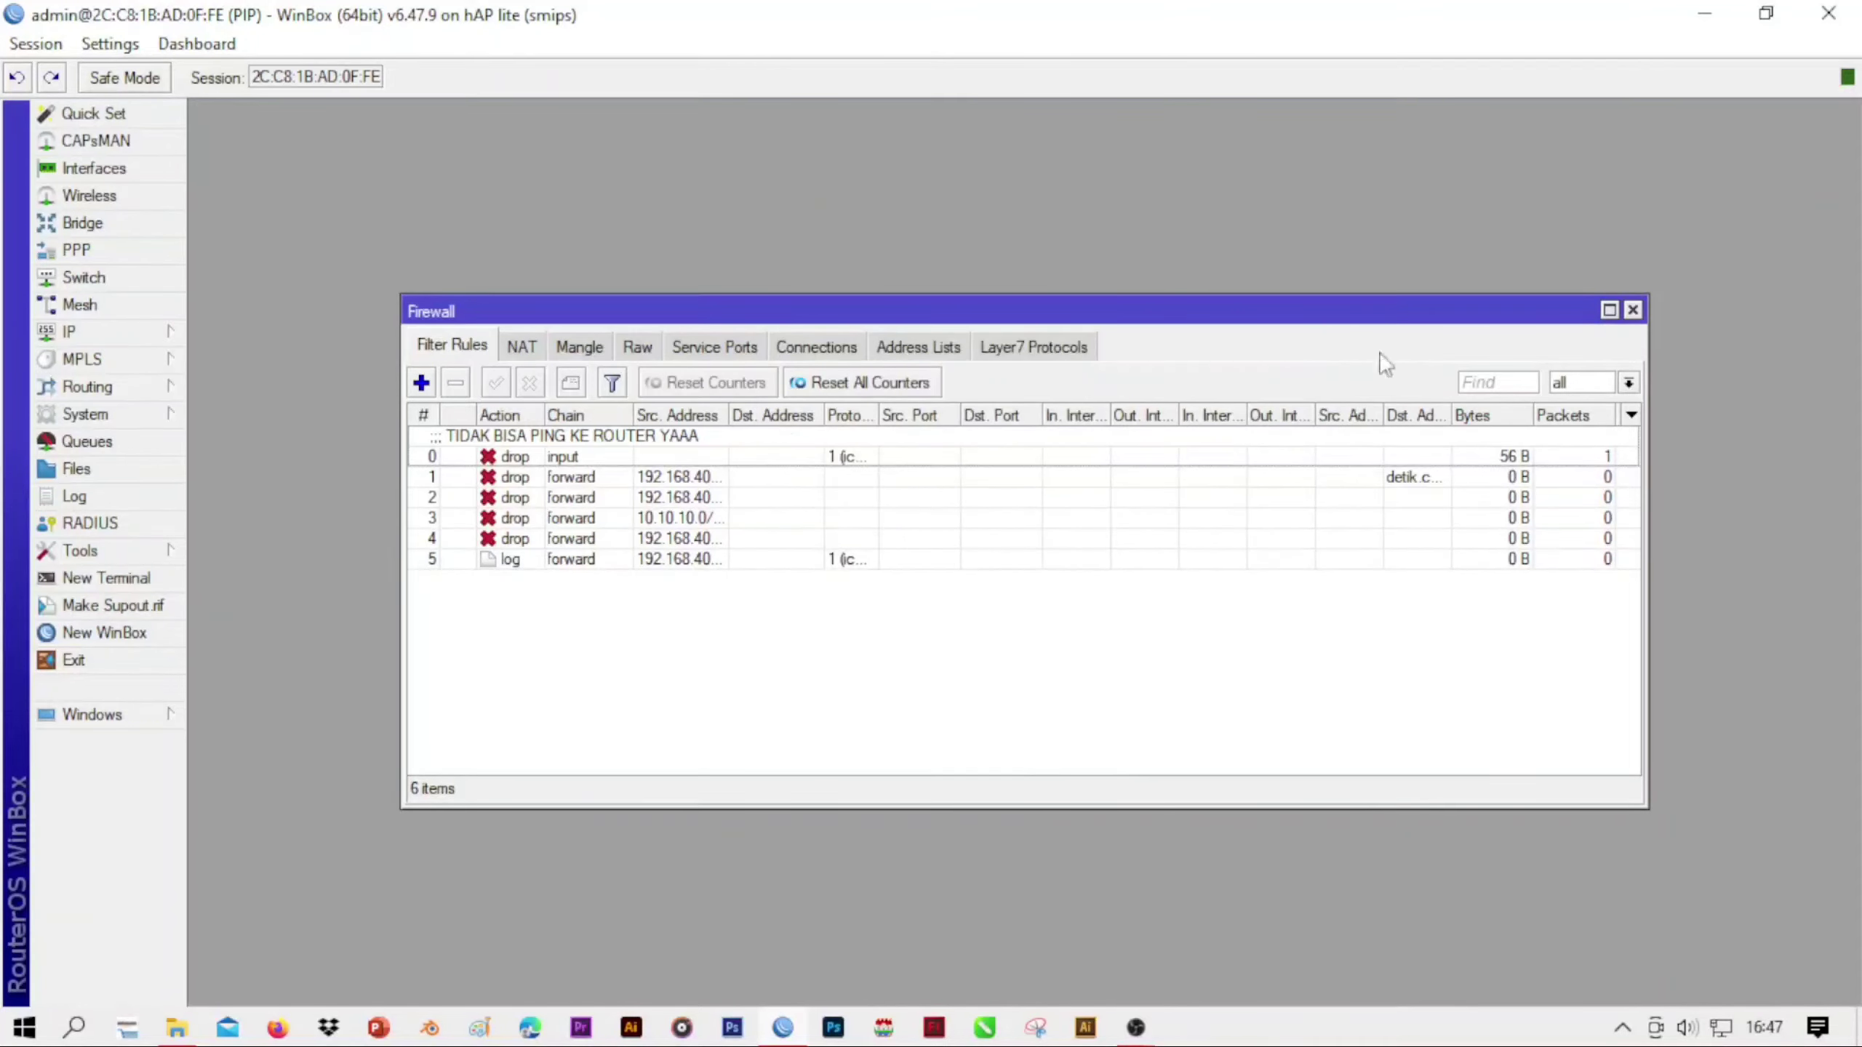
pyautogui.click(1688, 15)
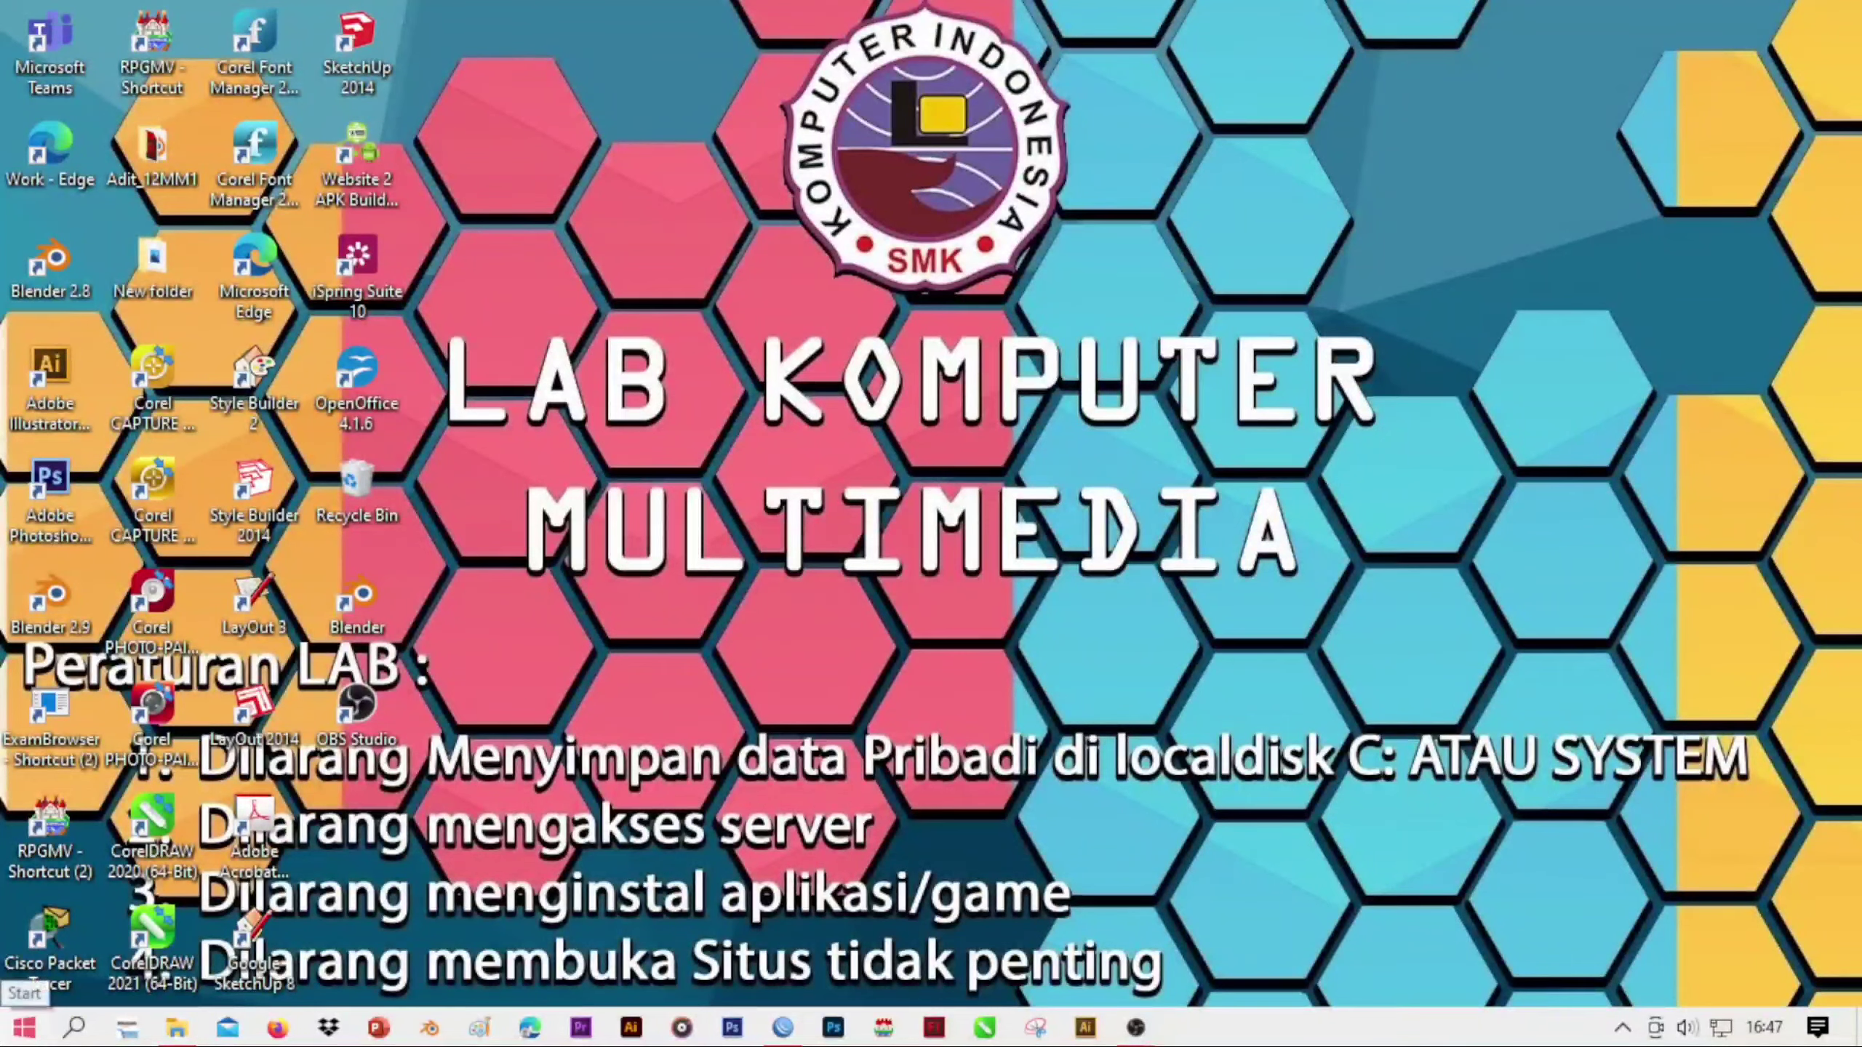
pyautogui.click(24, 1027)
pyautogui.write('chr')
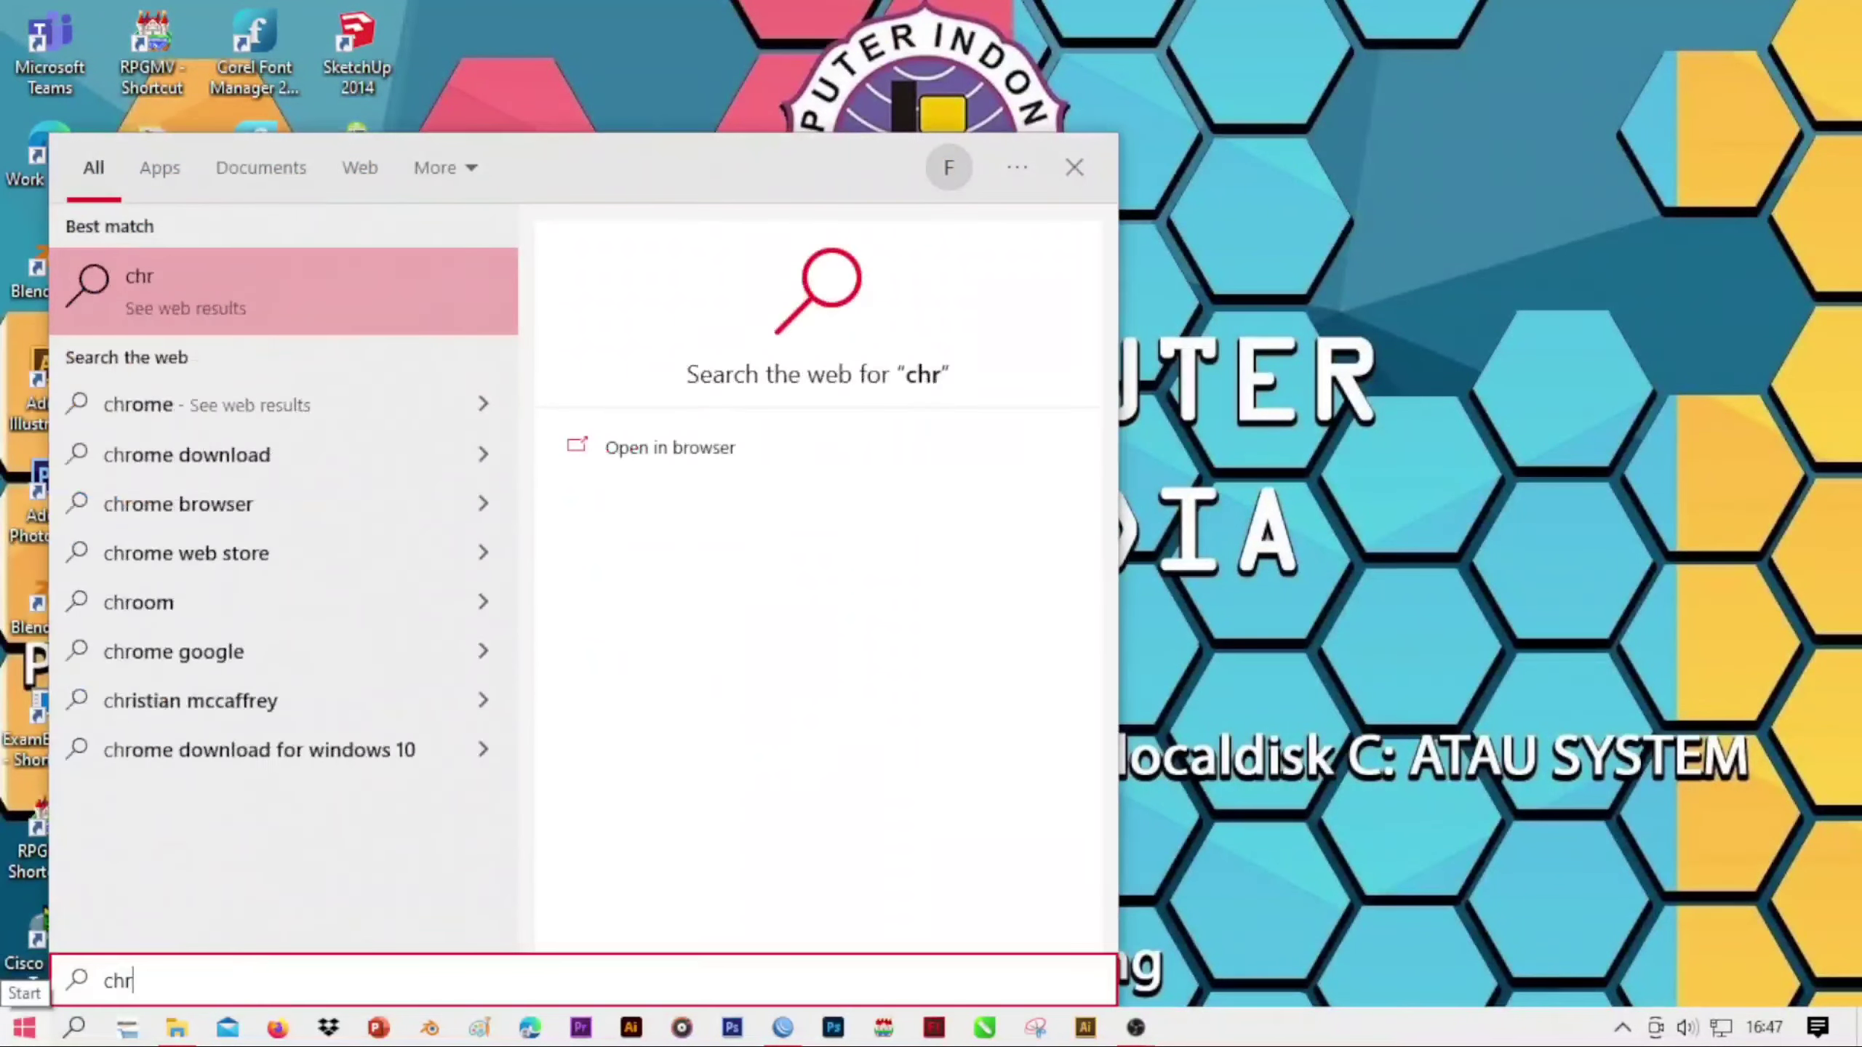
pyautogui.write('ome')
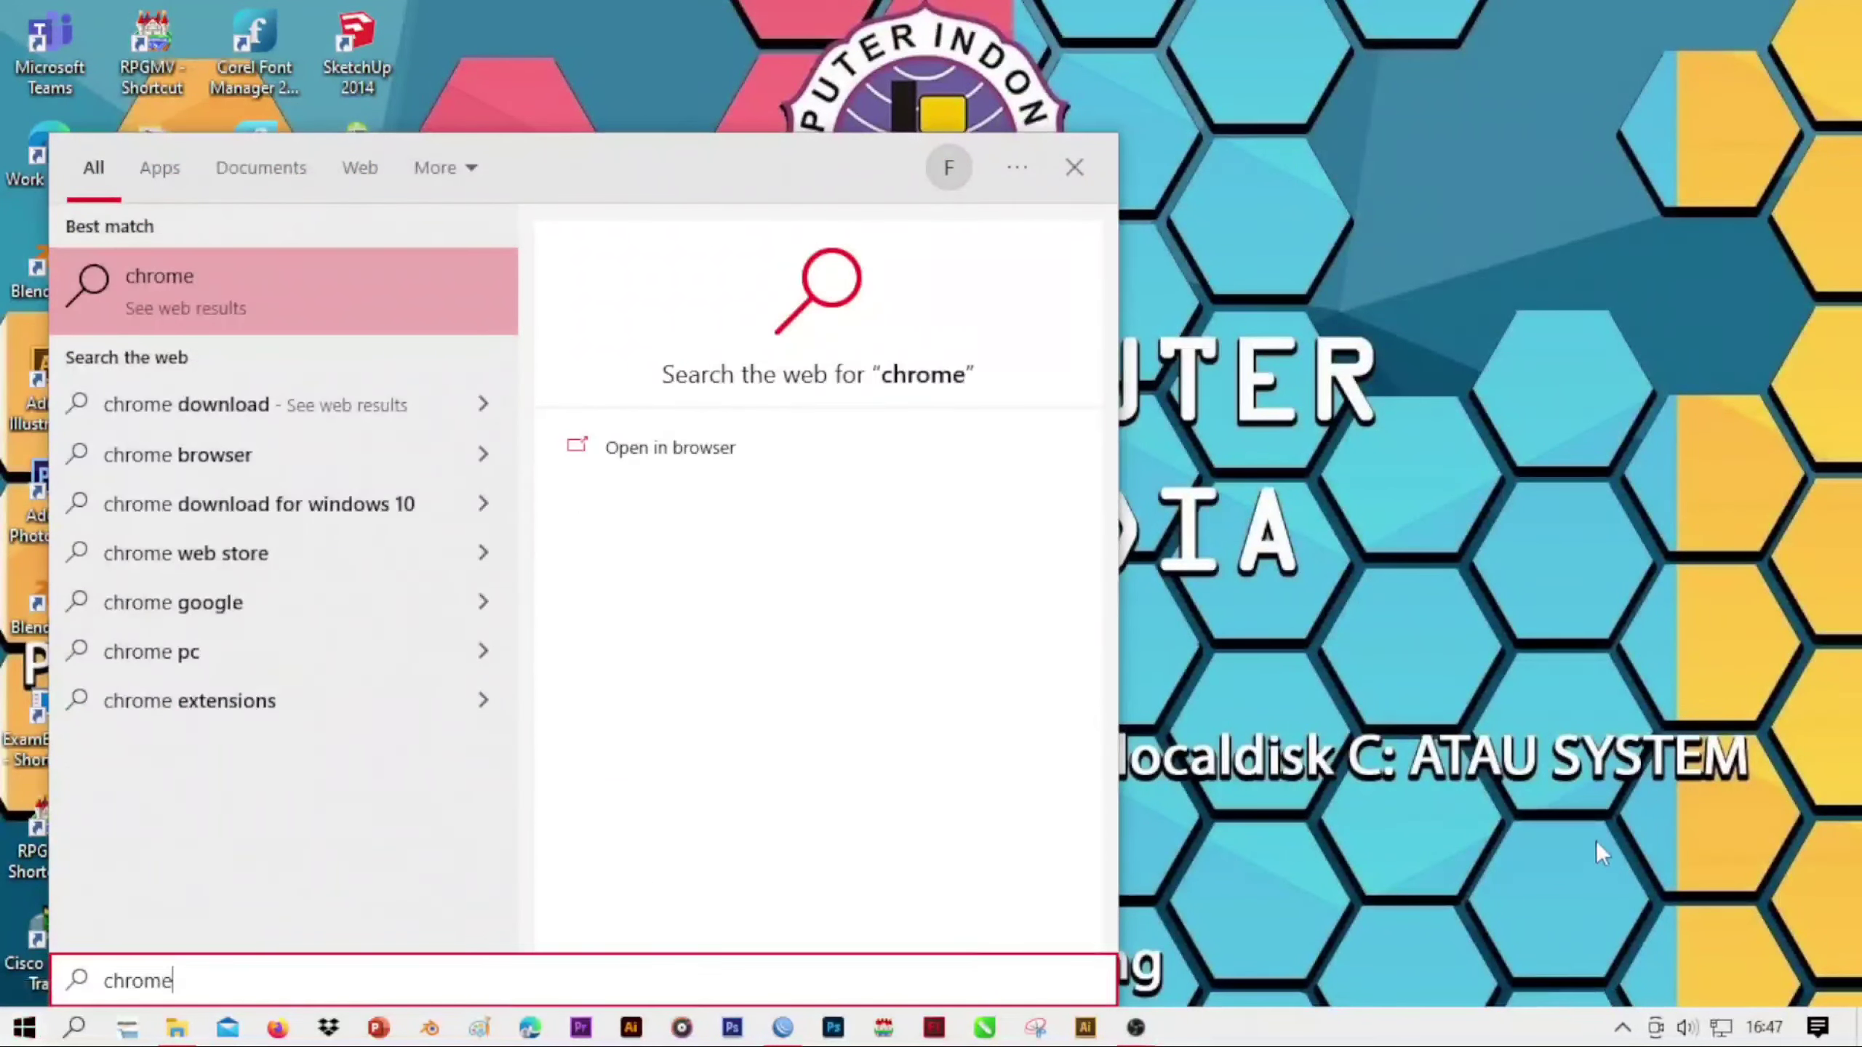
pyautogui.click(1597, 842)
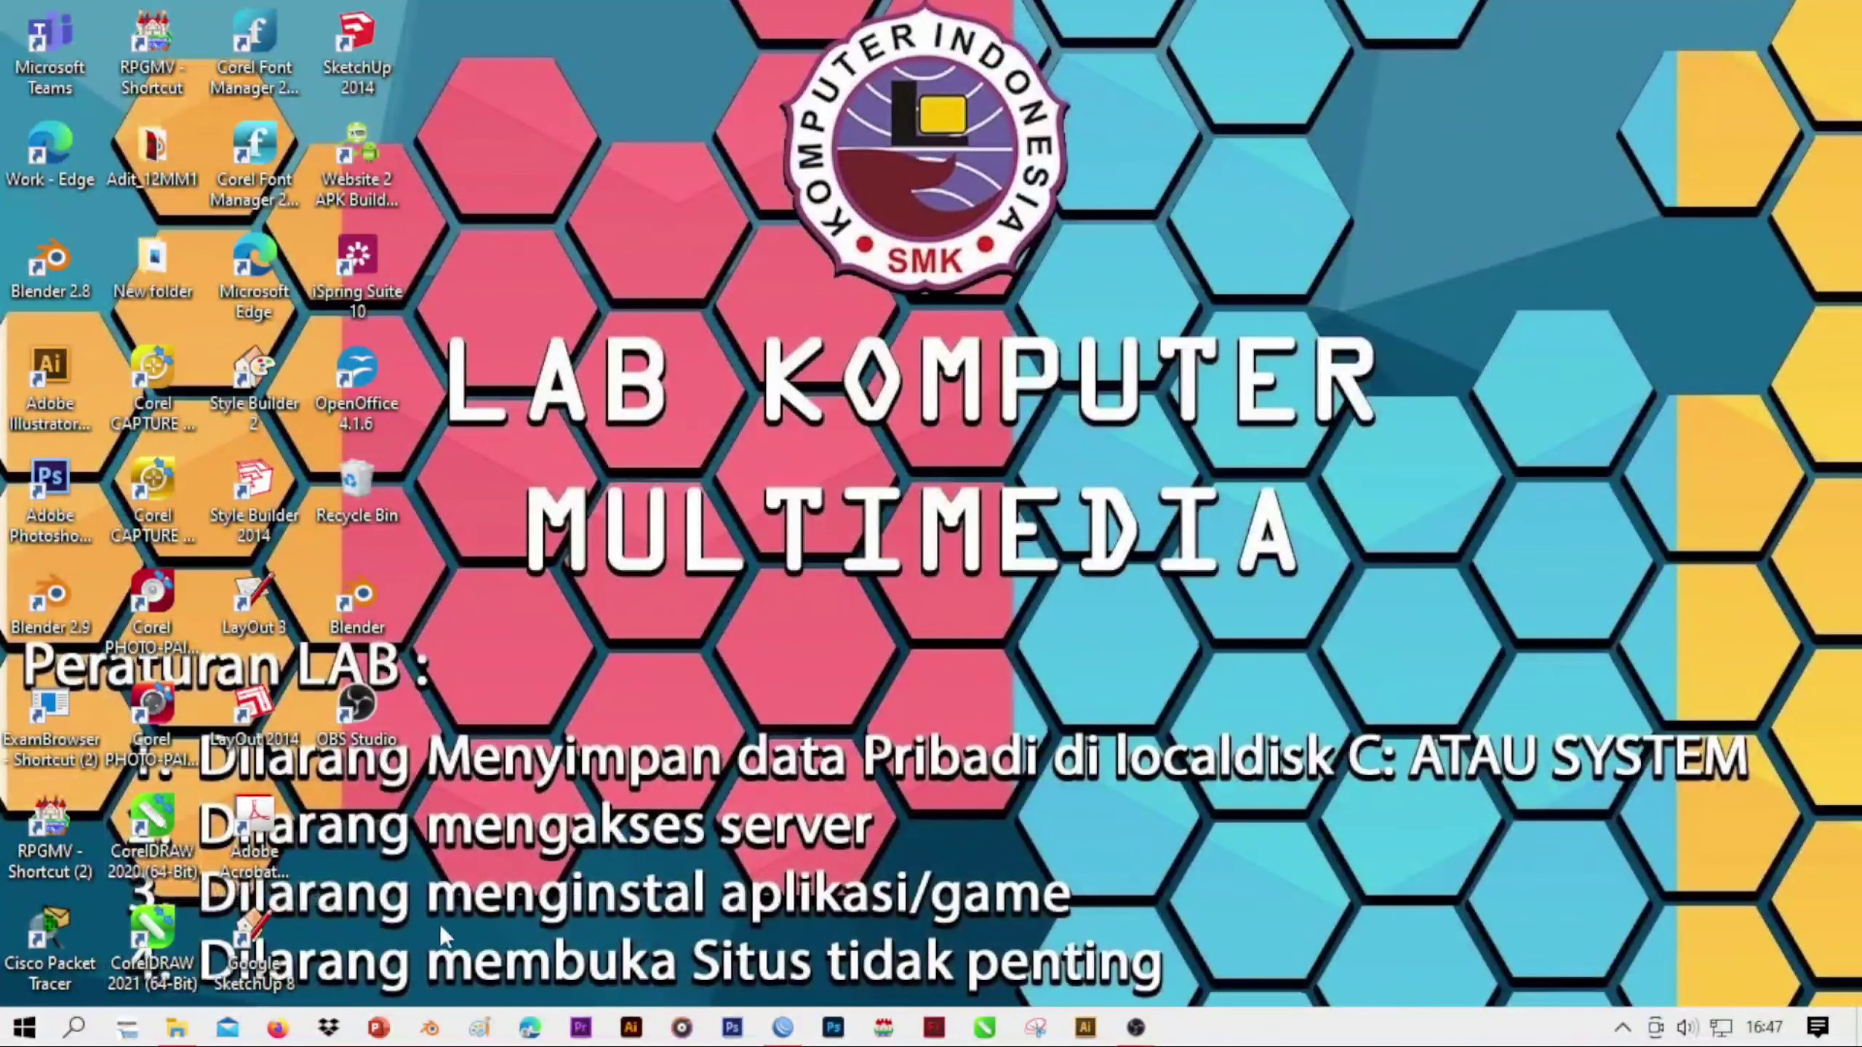
# Find Microsoft Edge through the Windows search and launch it
pyautogui.press('super')
pyautogui.write('micro')
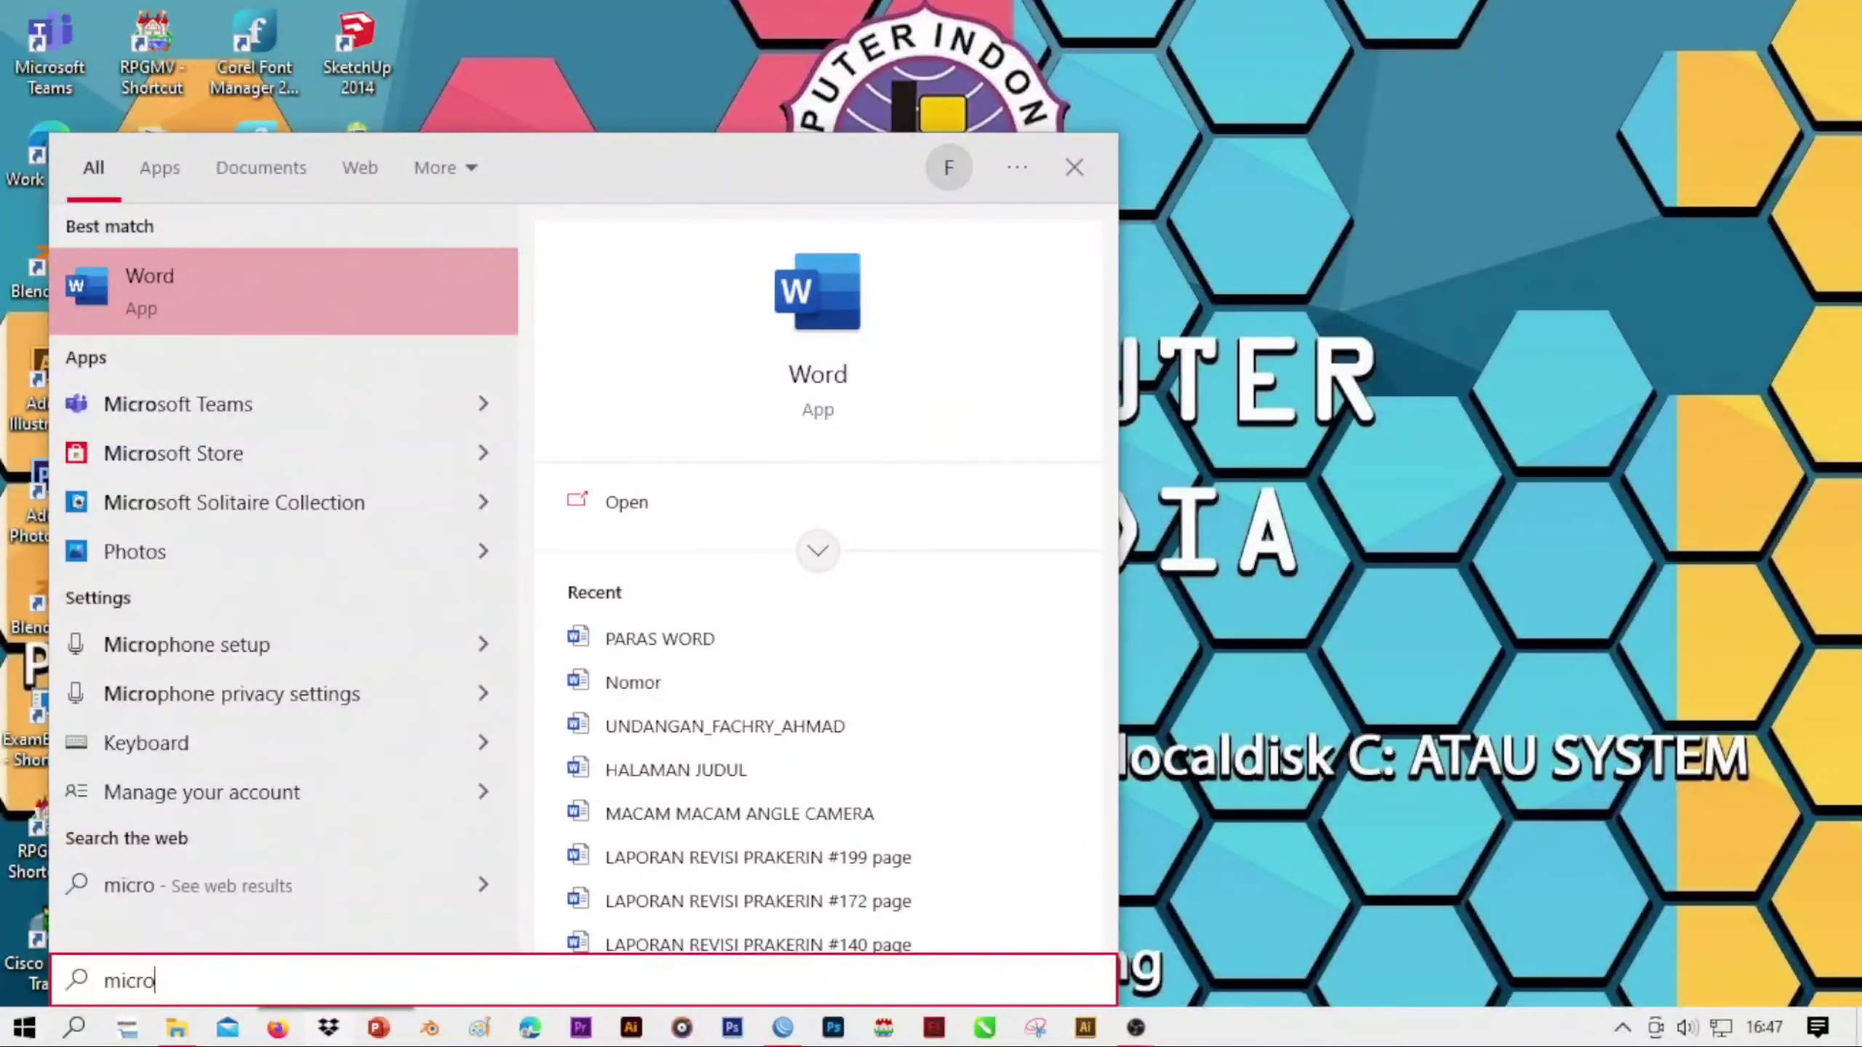
pyautogui.press('BackSpace')
pyautogui.press('BackSpace')
pyautogui.press('BackSpace')
pyautogui.press('BackSpace')
pyautogui.press('BackSpace')
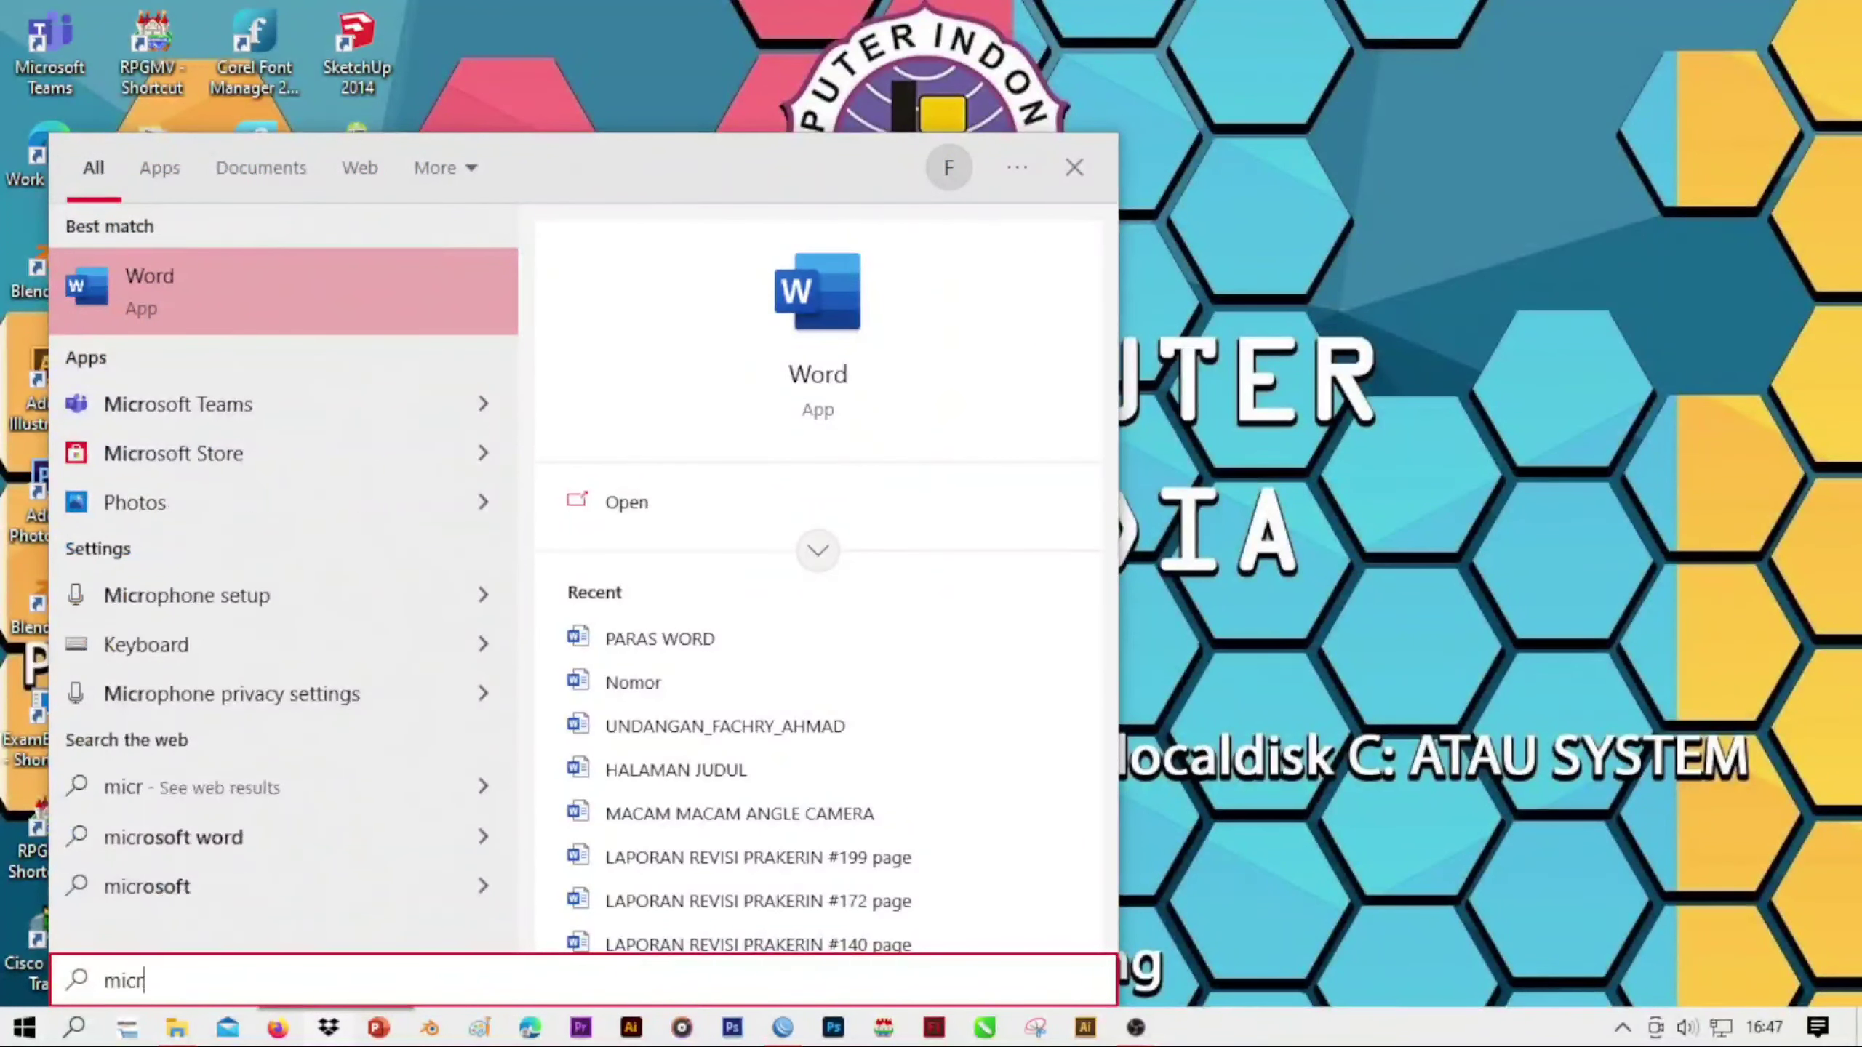
pyautogui.write('ed')
pyautogui.press('Return')
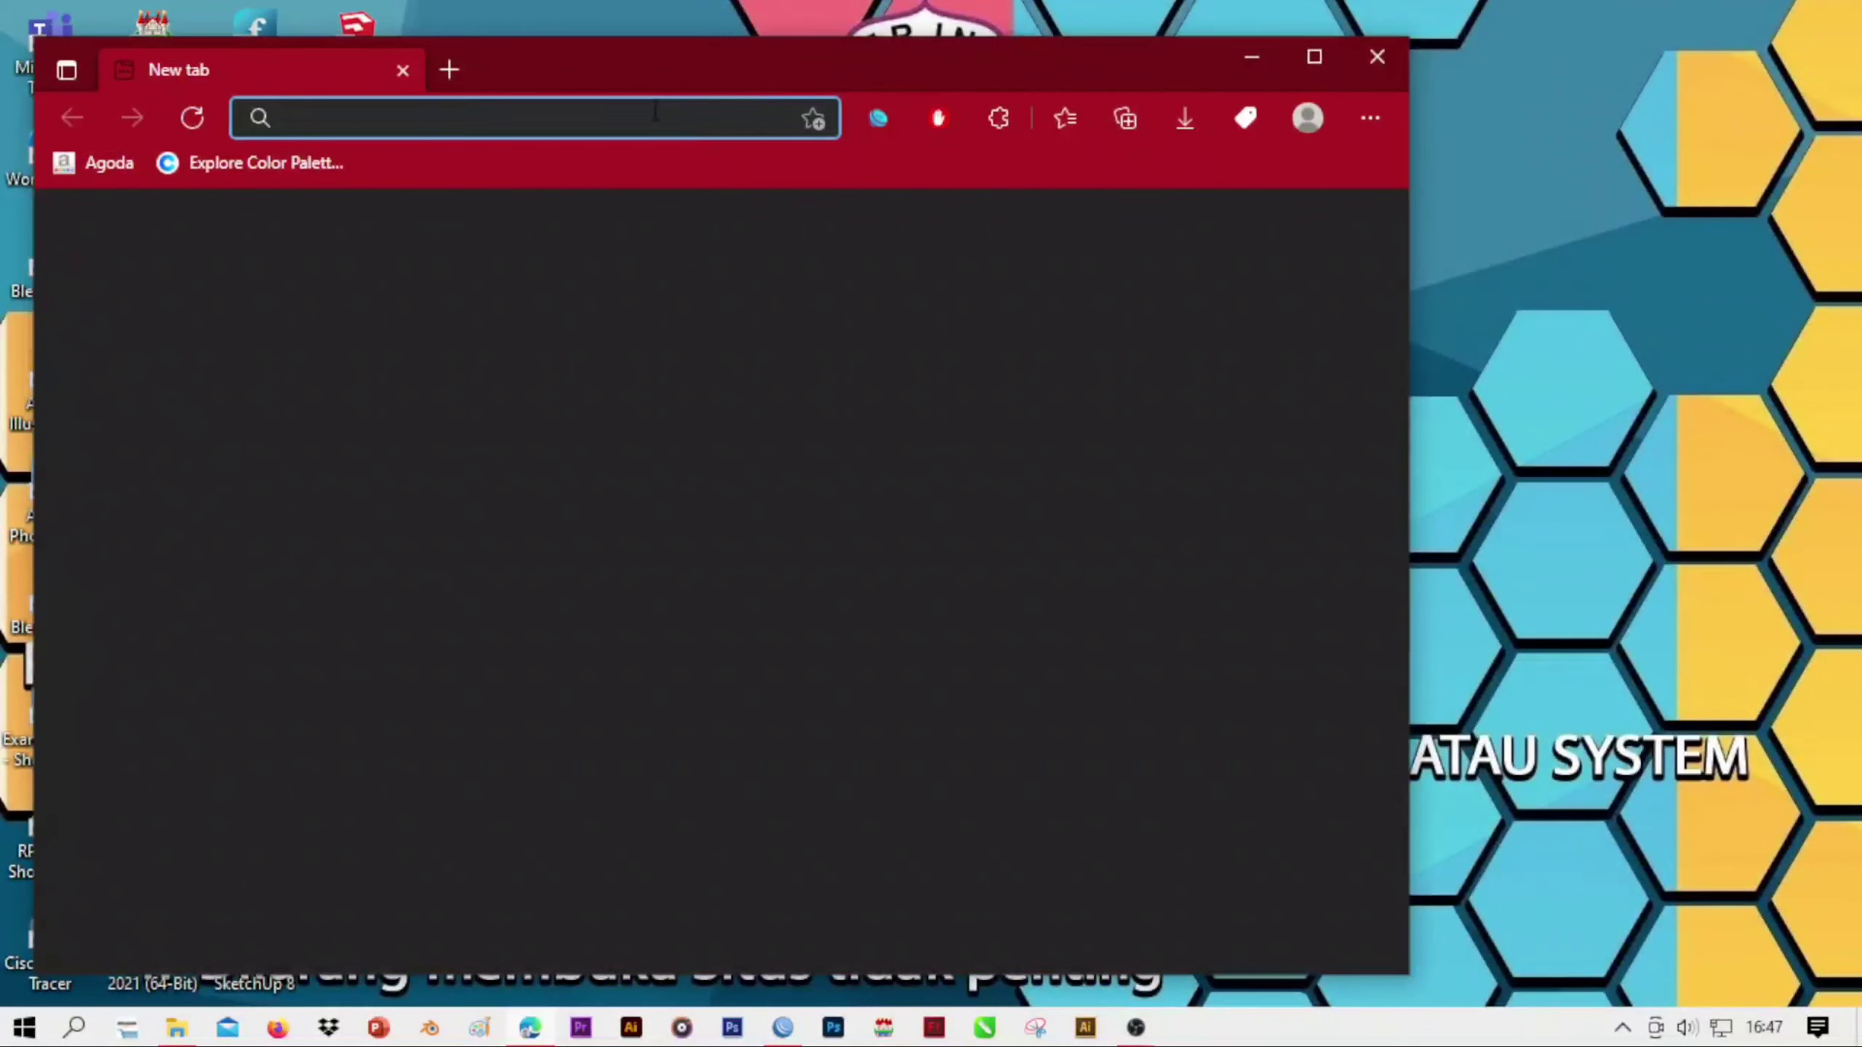
# Search the web for belajartek and maximize the browser window
pyautogui.click(654, 125)
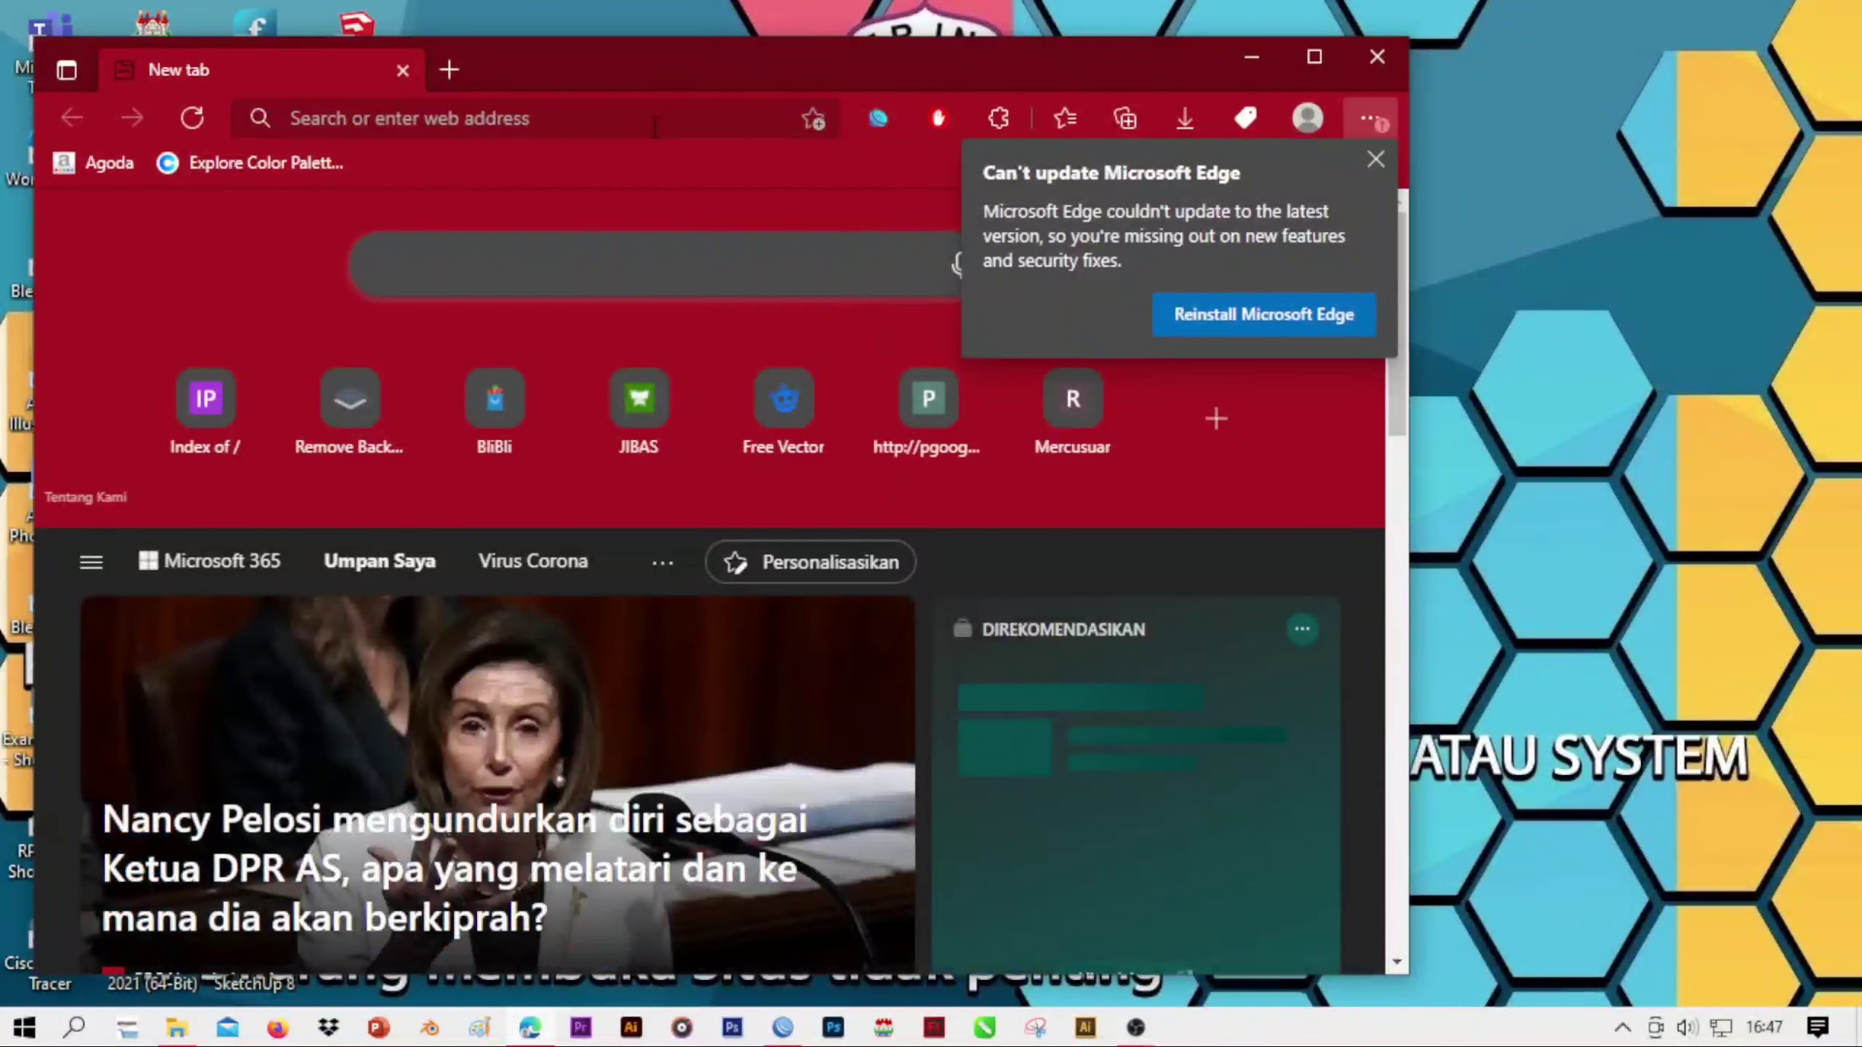
pyautogui.click(655, 126)
pyautogui.write('bve;a')
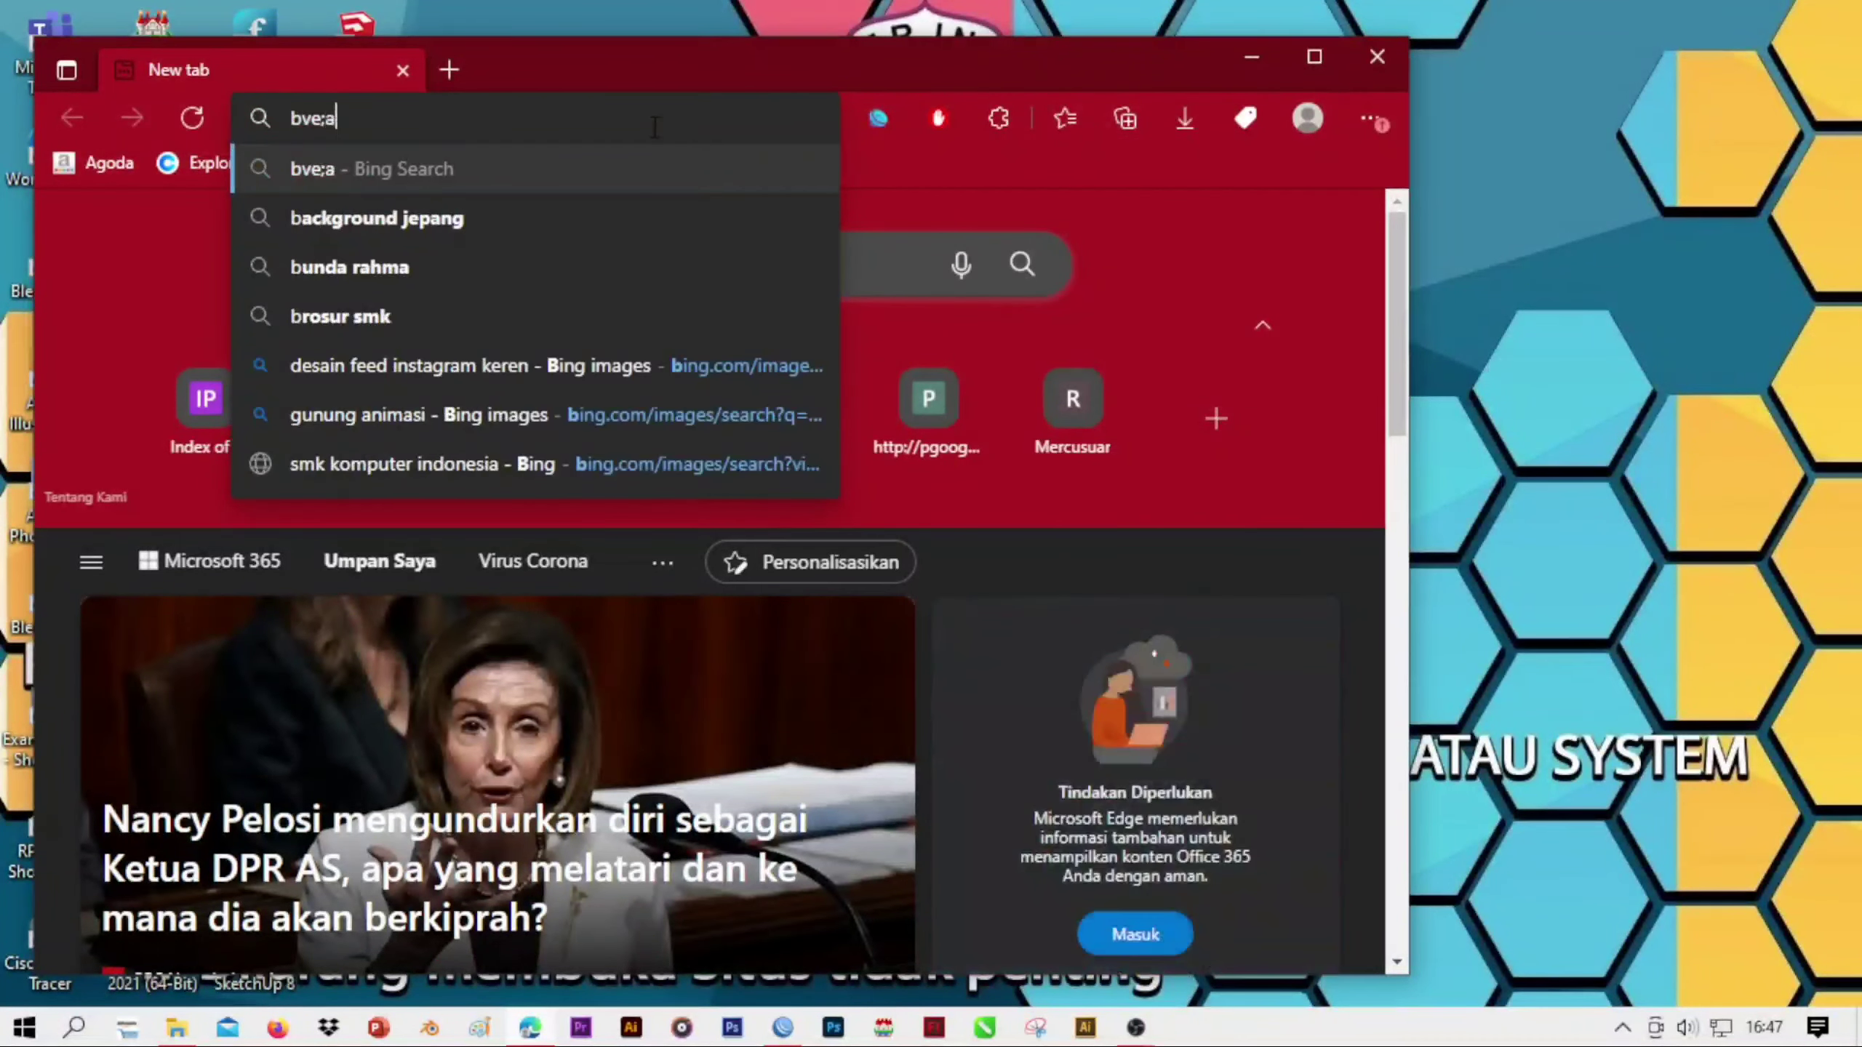
pyautogui.press('BackSpace')
pyautogui.press('BackSpace')
pyautogui.write('elajartek')
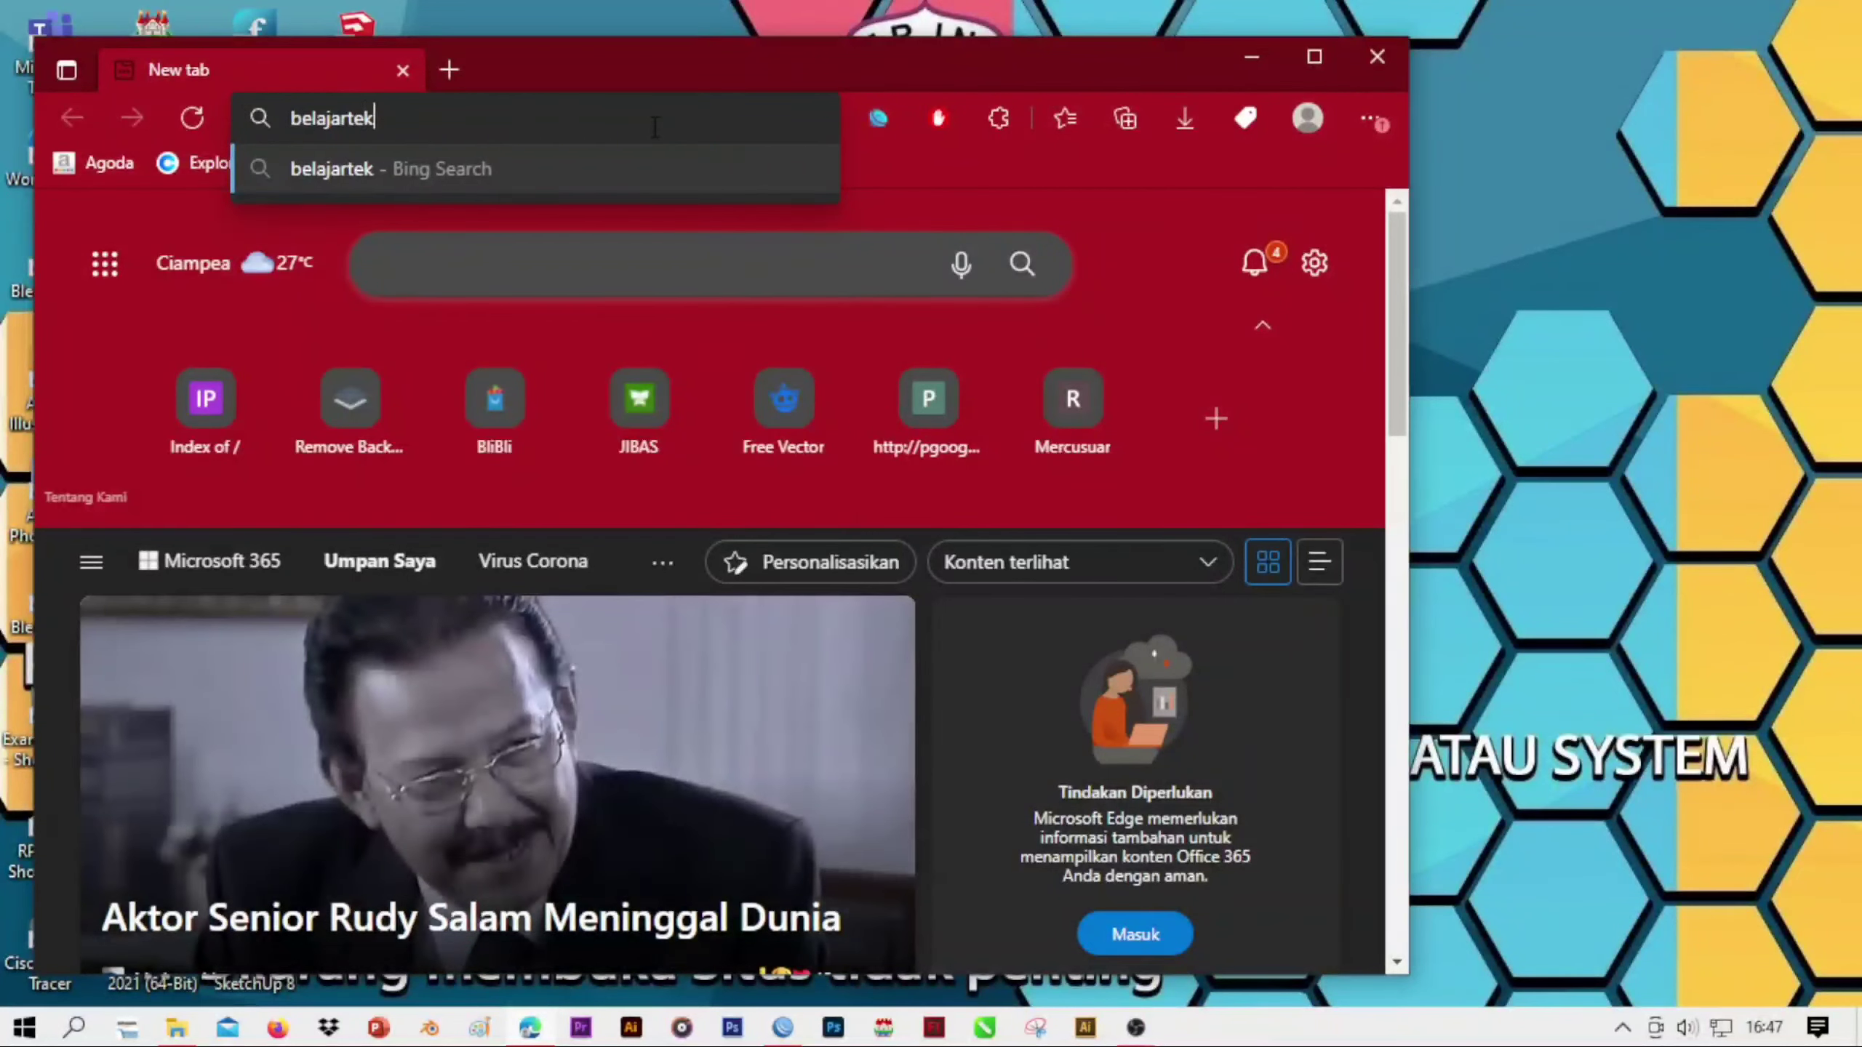
pyautogui.press('Return')
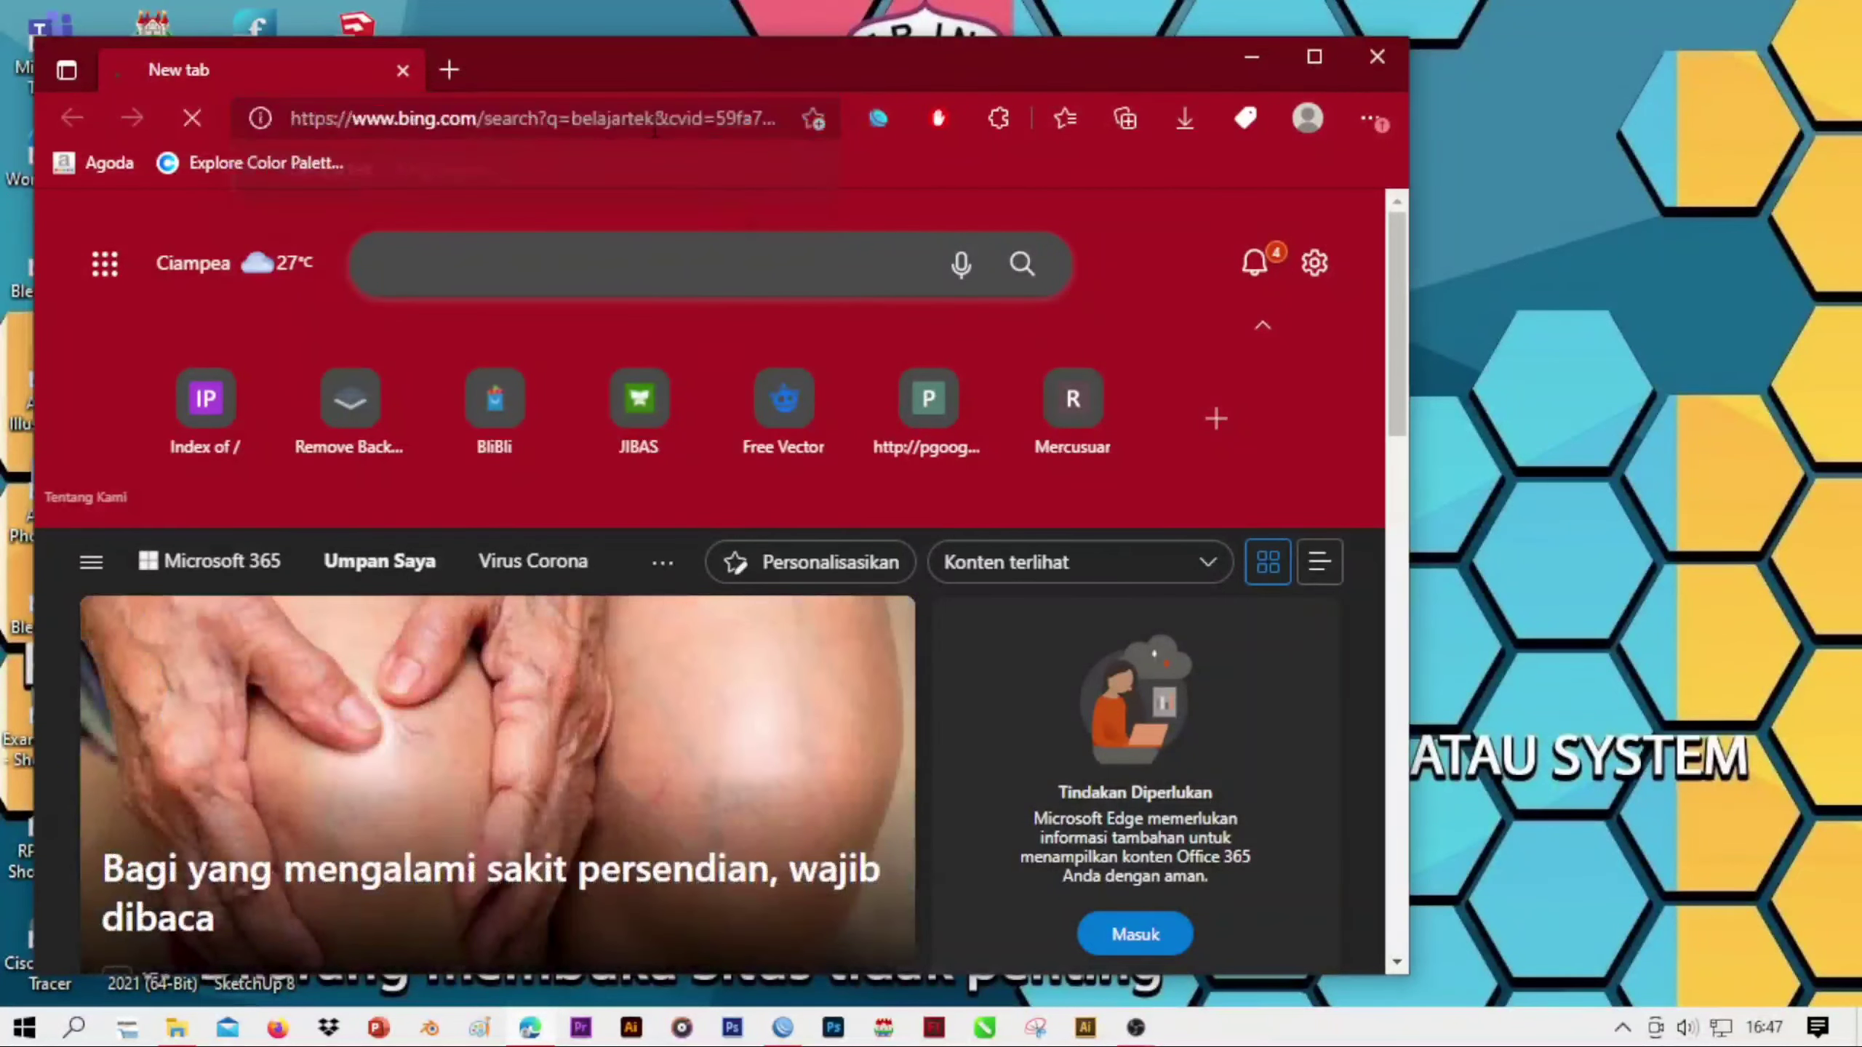
pyautogui.click(1328, 55)
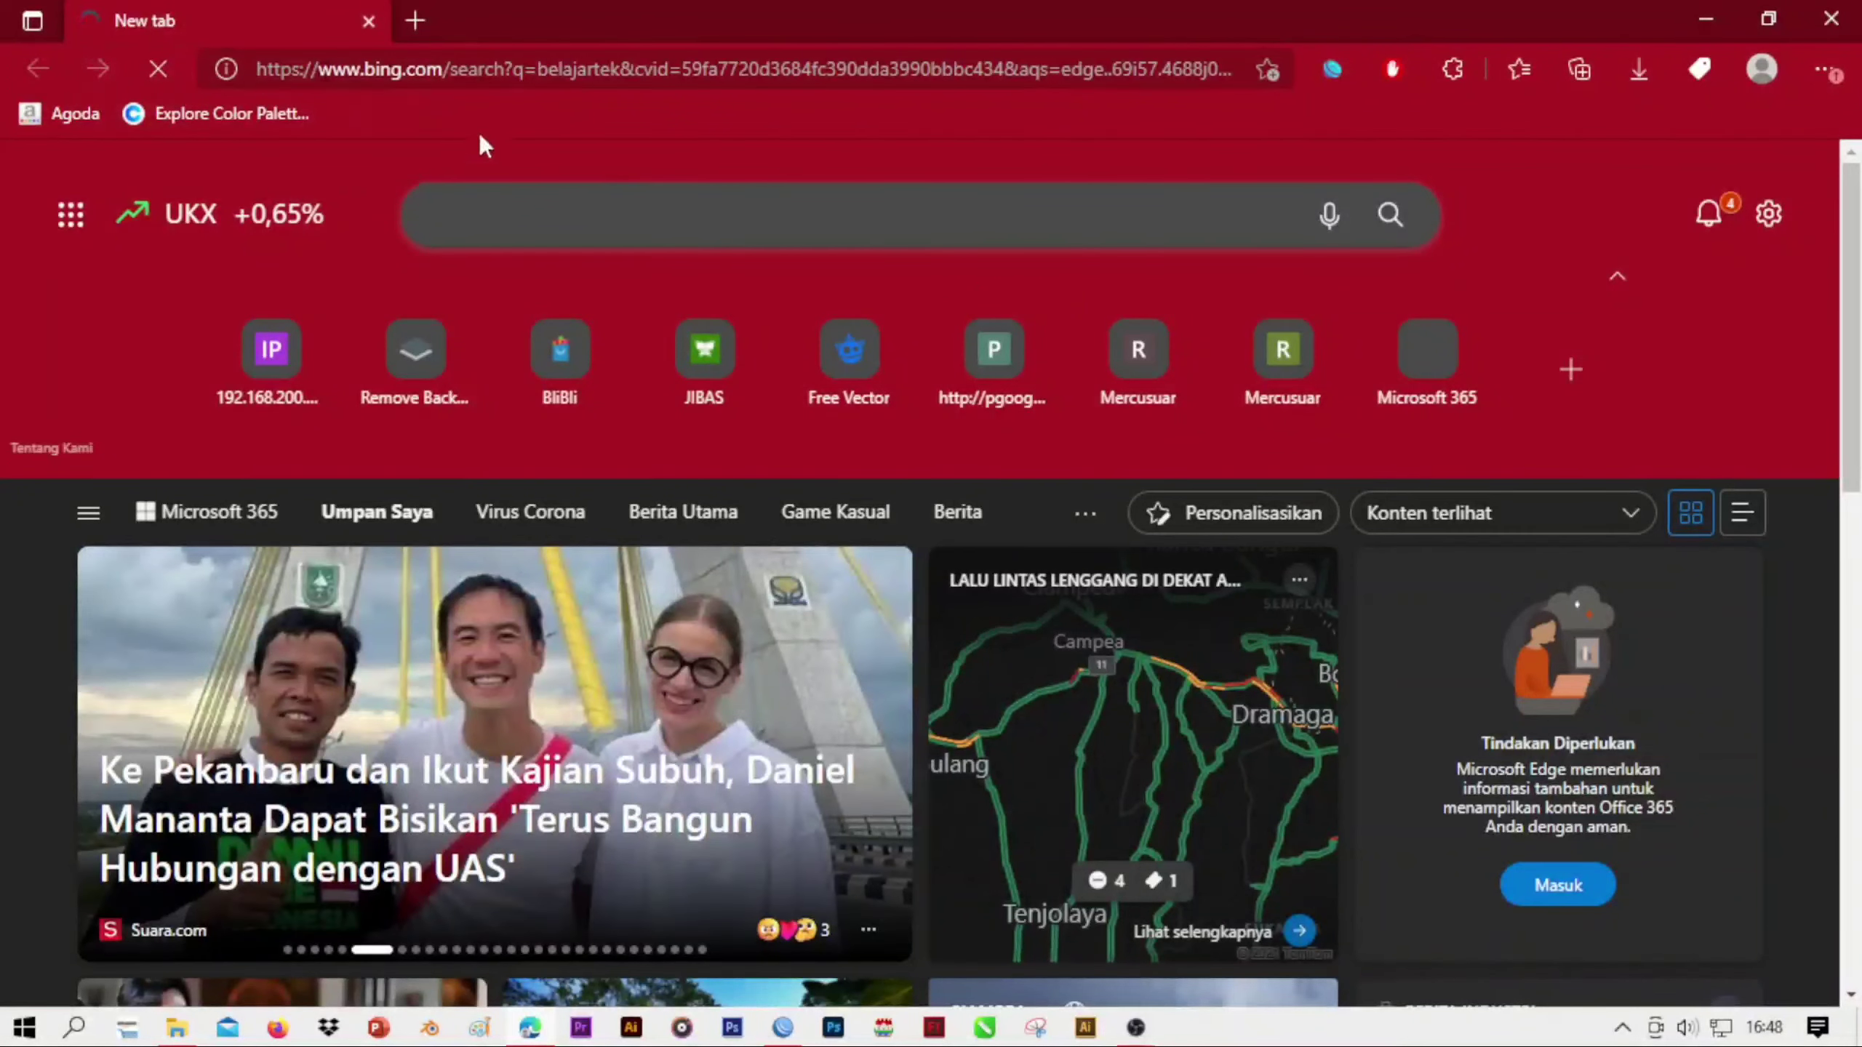
# Load the belajartek.com website in a new browser tab
pyautogui.click(404, 26)
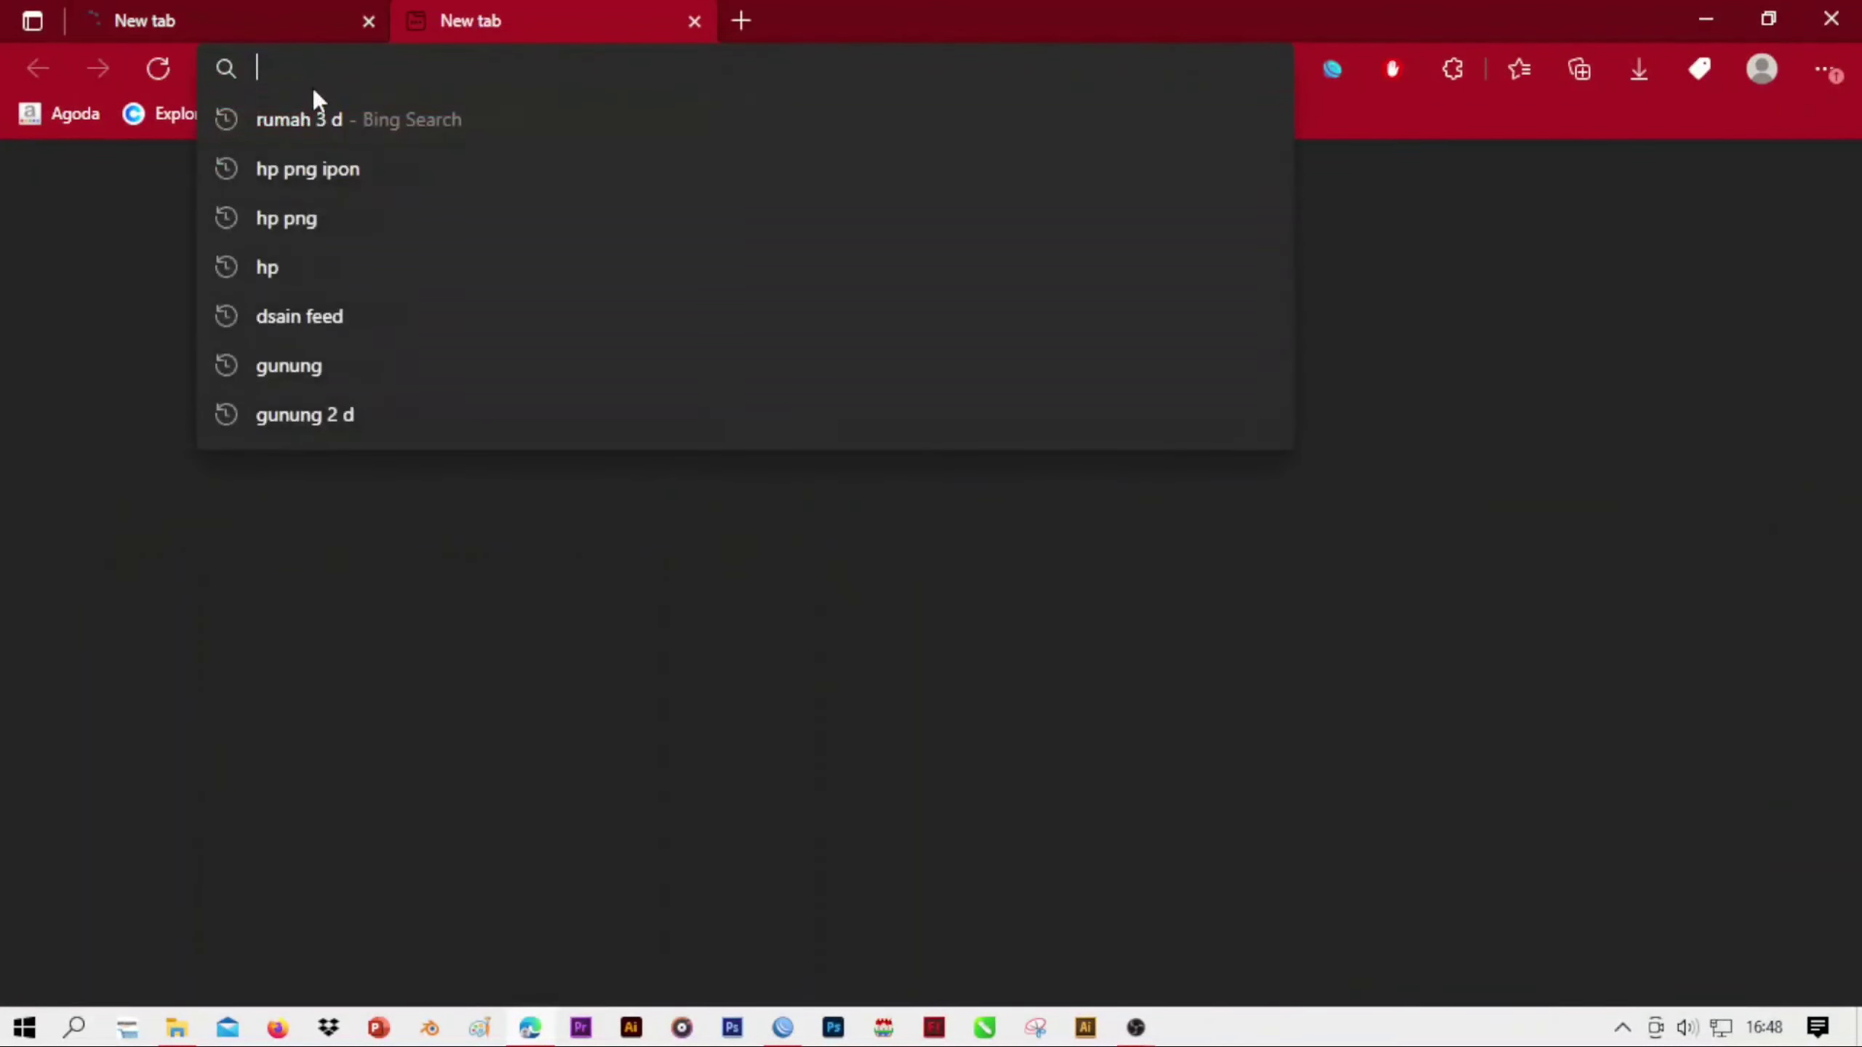
pyautogui.write('b')
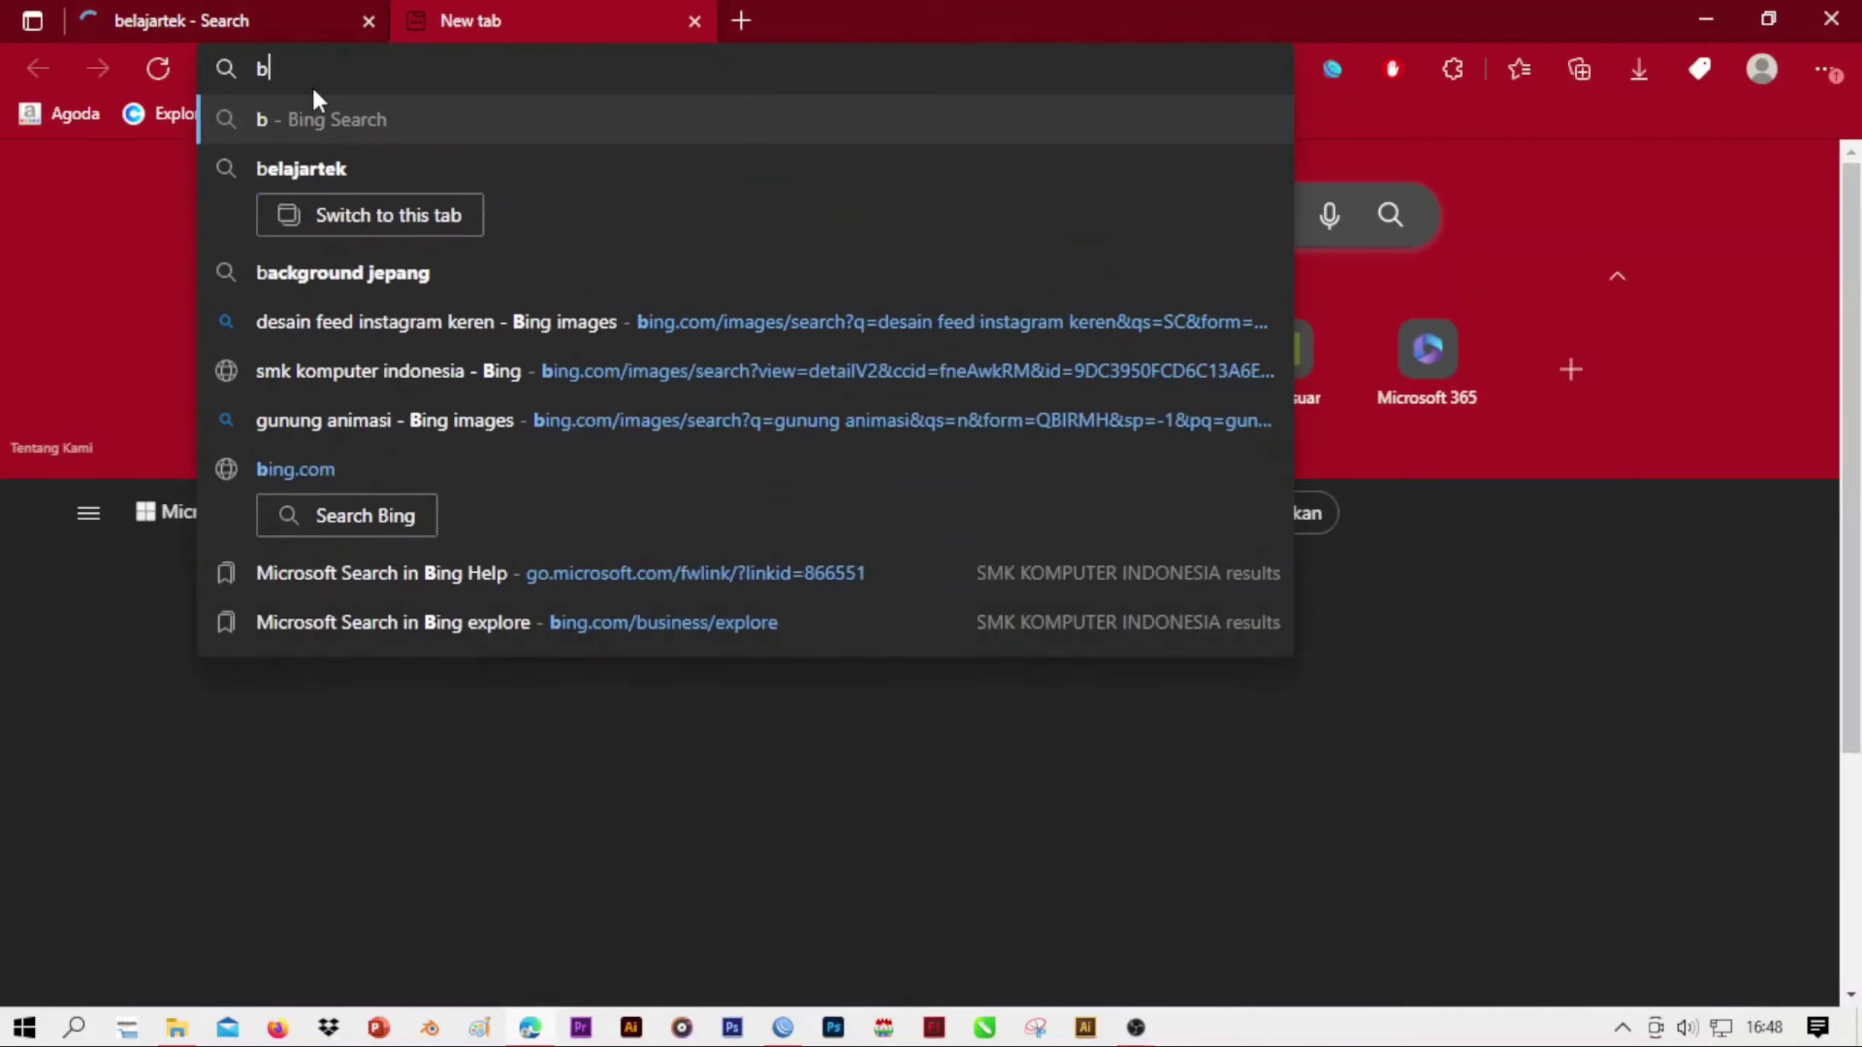
pyautogui.press('BackSpace')
pyautogui.write('belaaj')
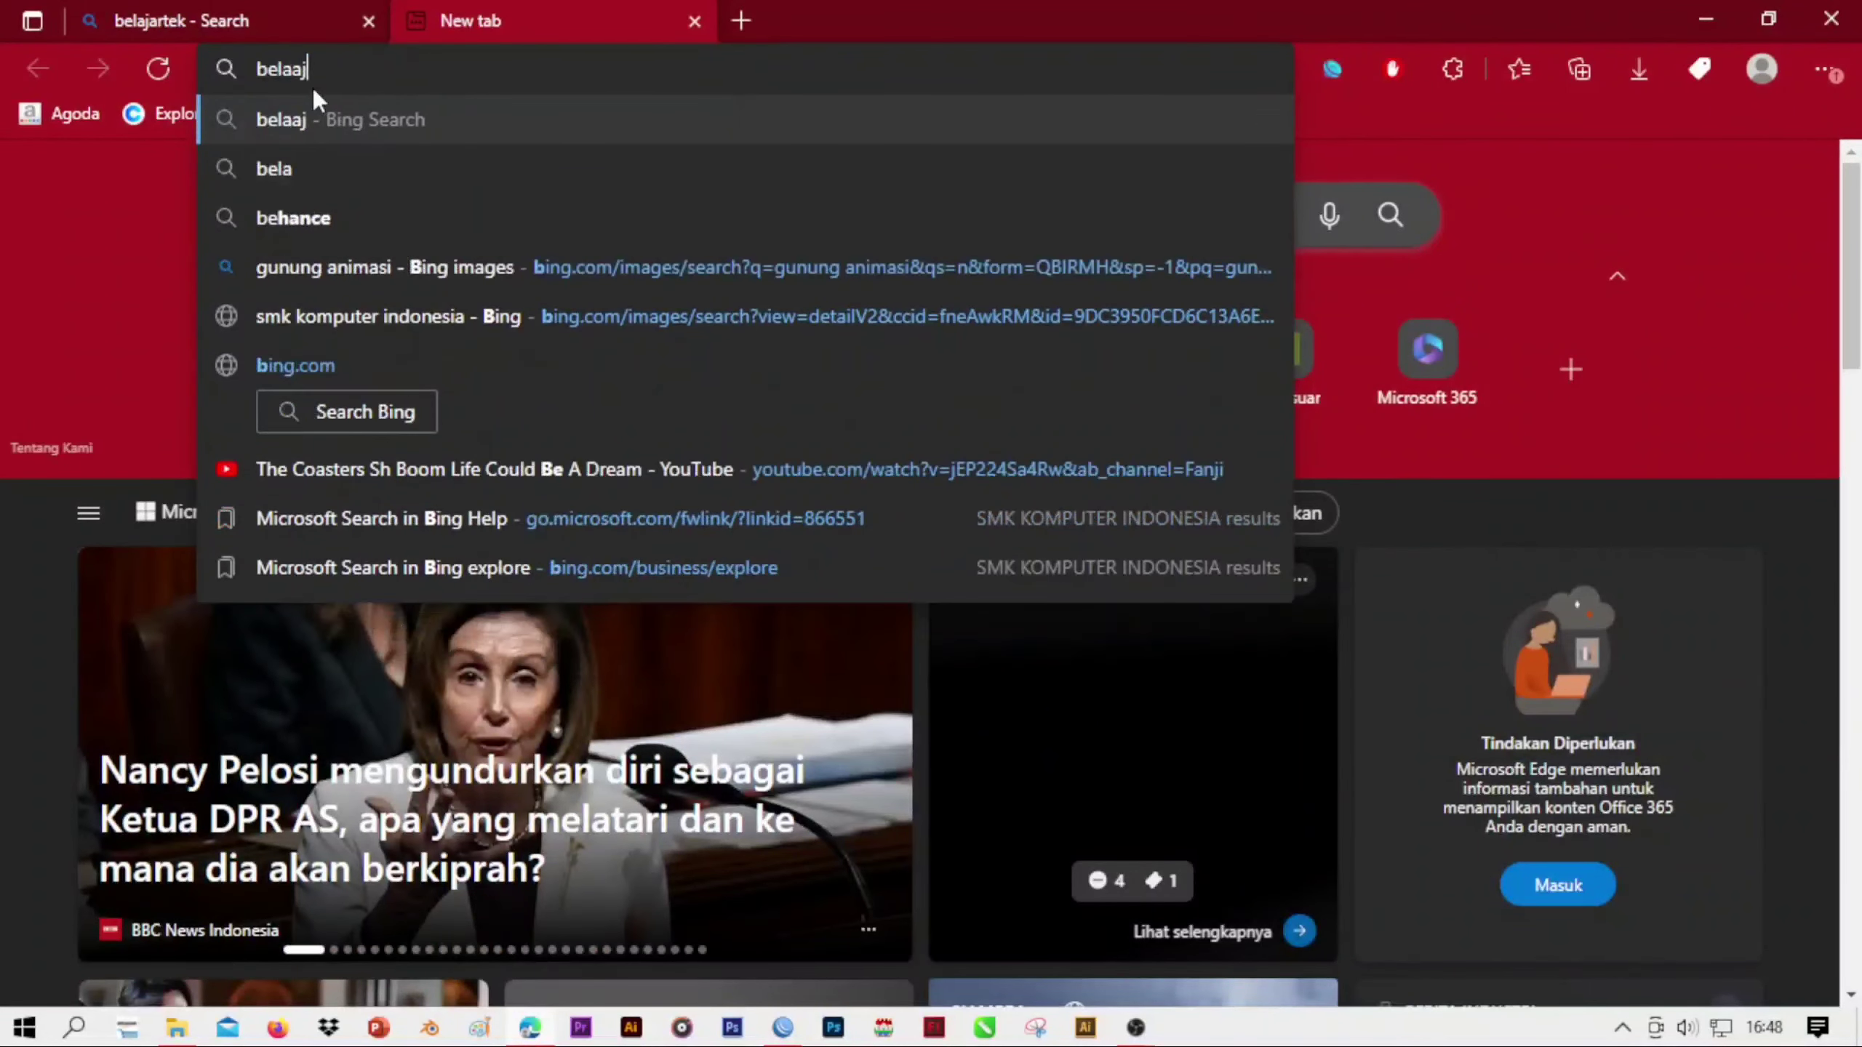
pyautogui.press('BackSpace')
pyautogui.press('BackSpace')
pyautogui.write('jar')
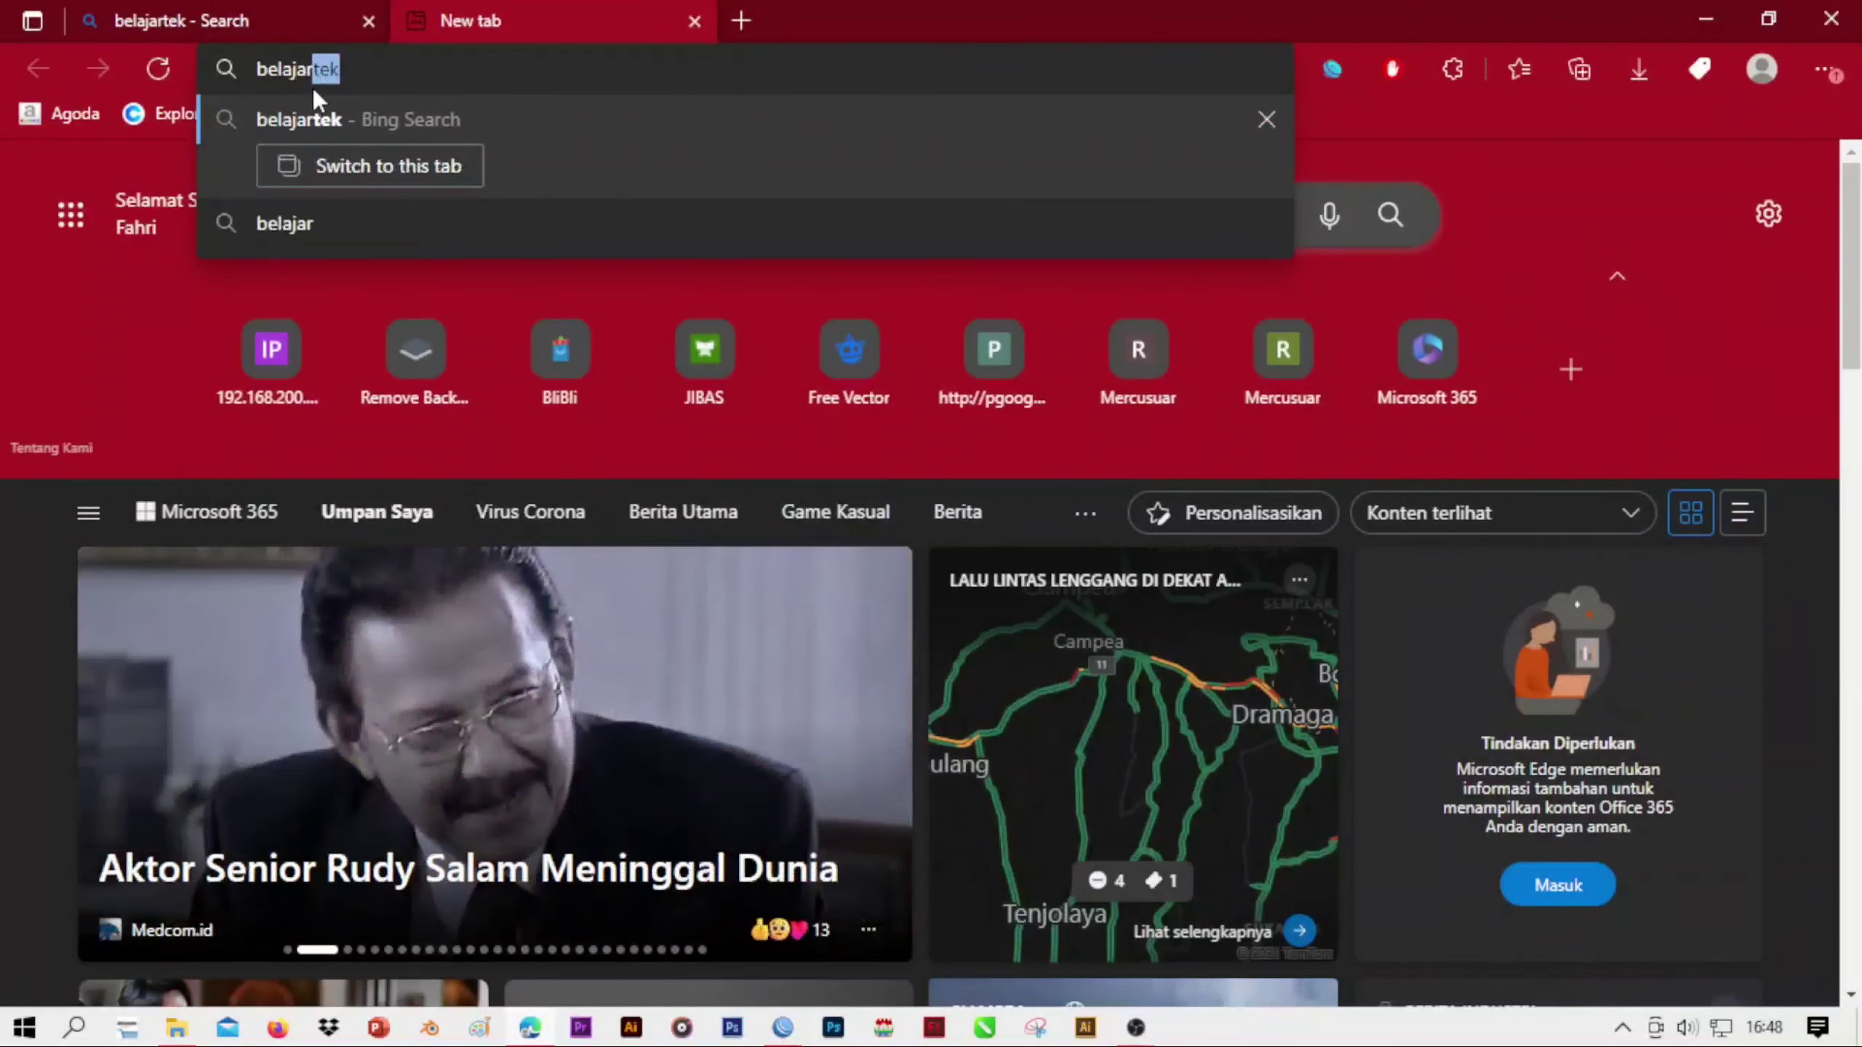
pyautogui.write('tek.')
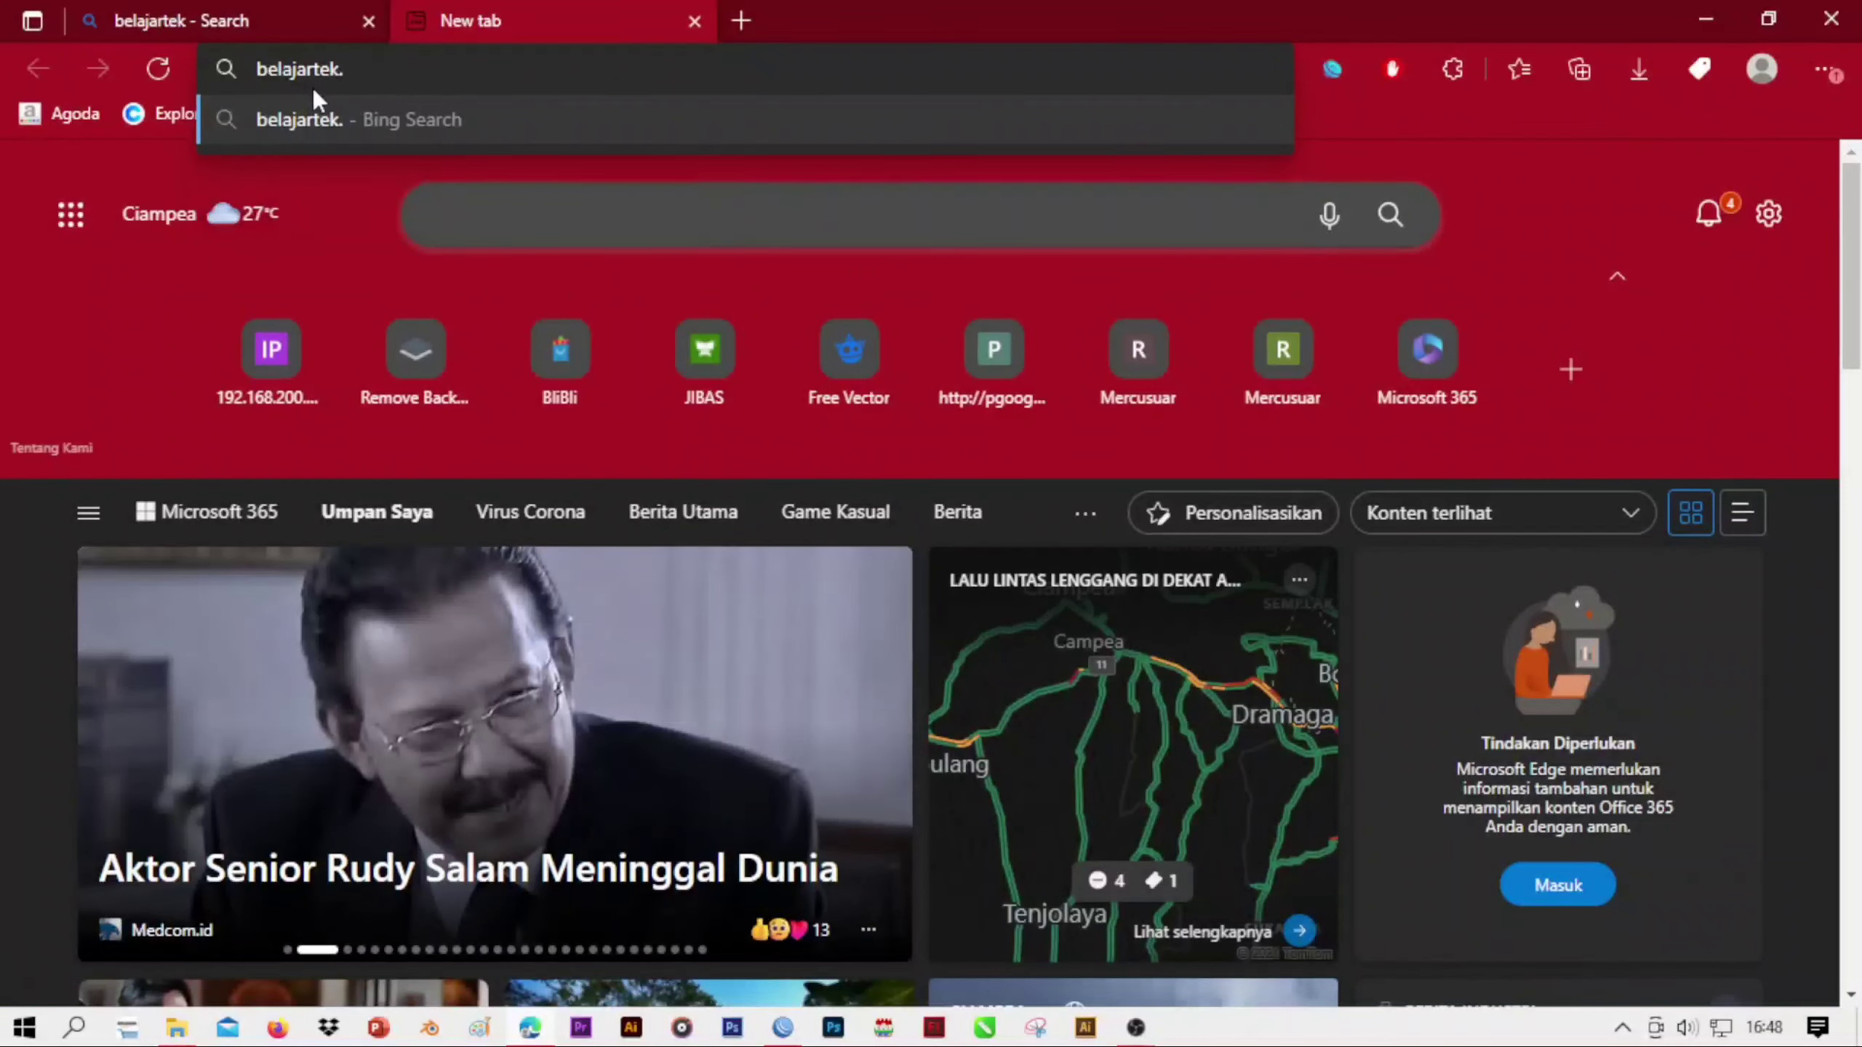
pyautogui.write('com')
pyautogui.press('Return')
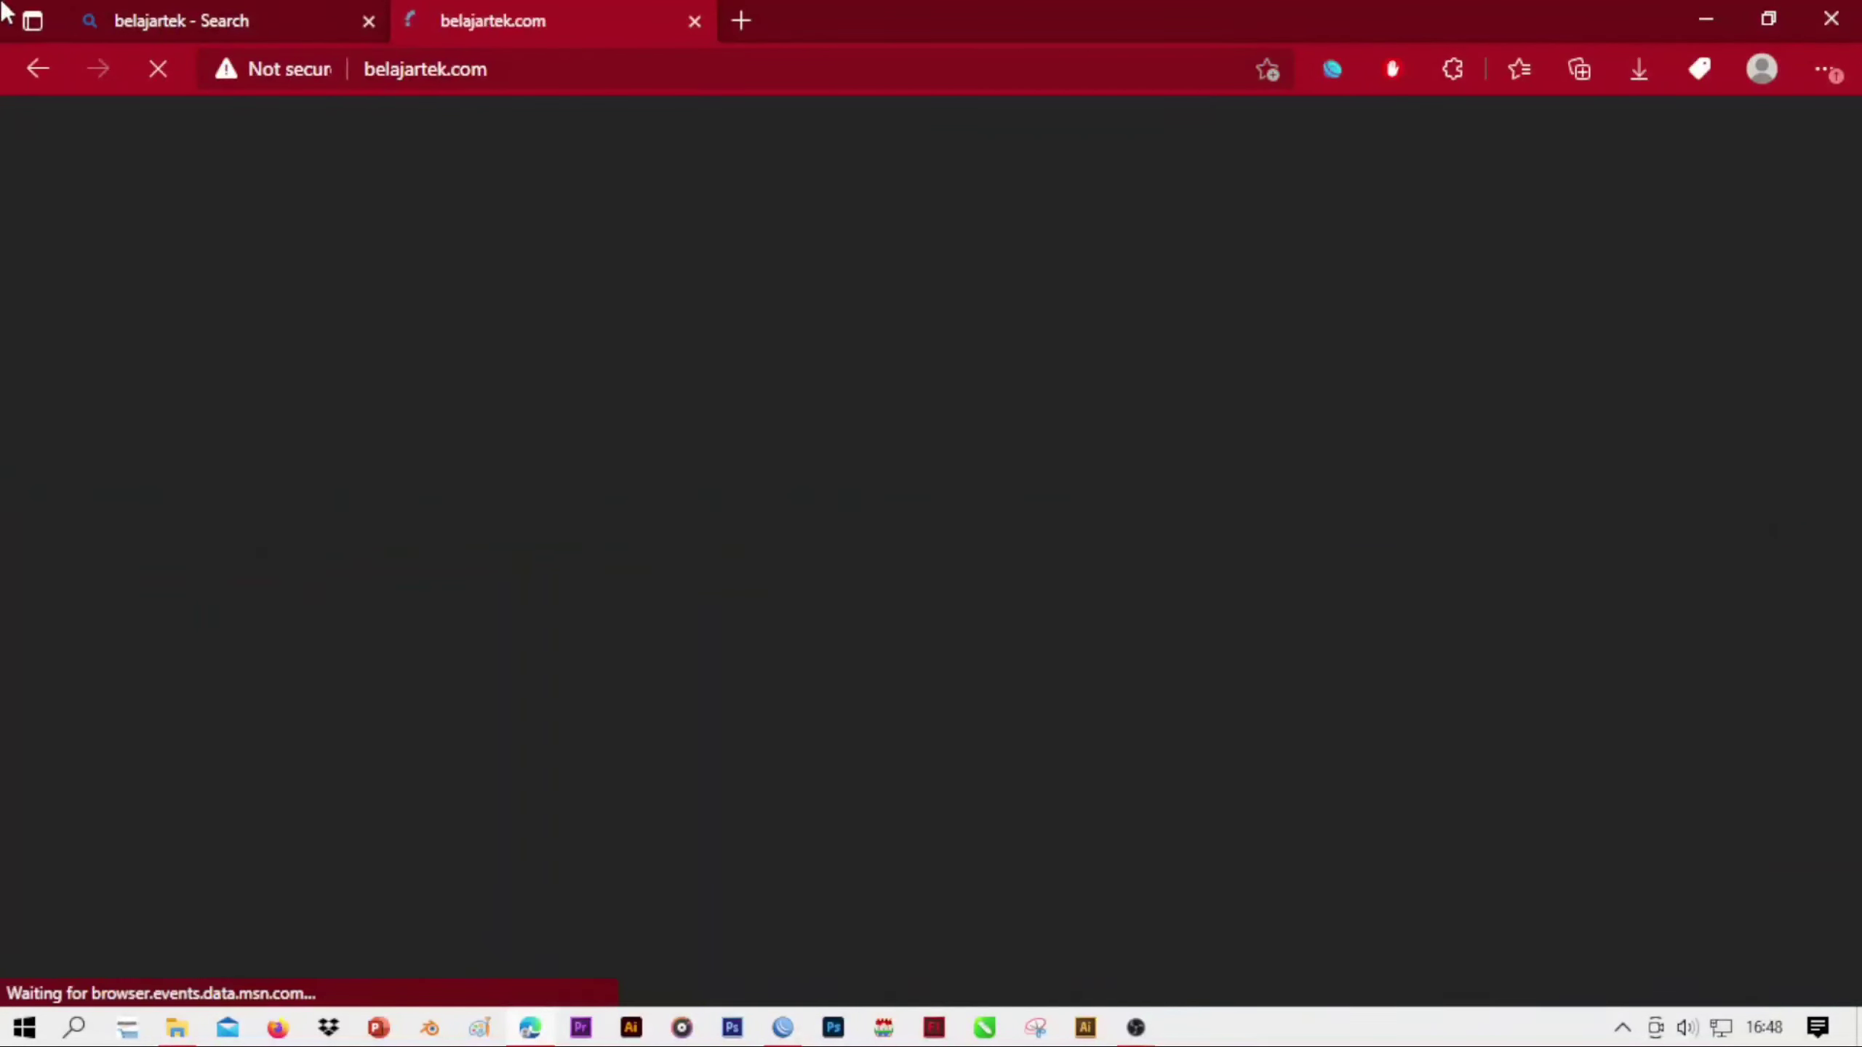
# Return to the belajartek search results and open the BelajarTek – Belajar Bersama Seputar Teknologi result
pyautogui.click(354, 5)
pyautogui.click(490, 4)
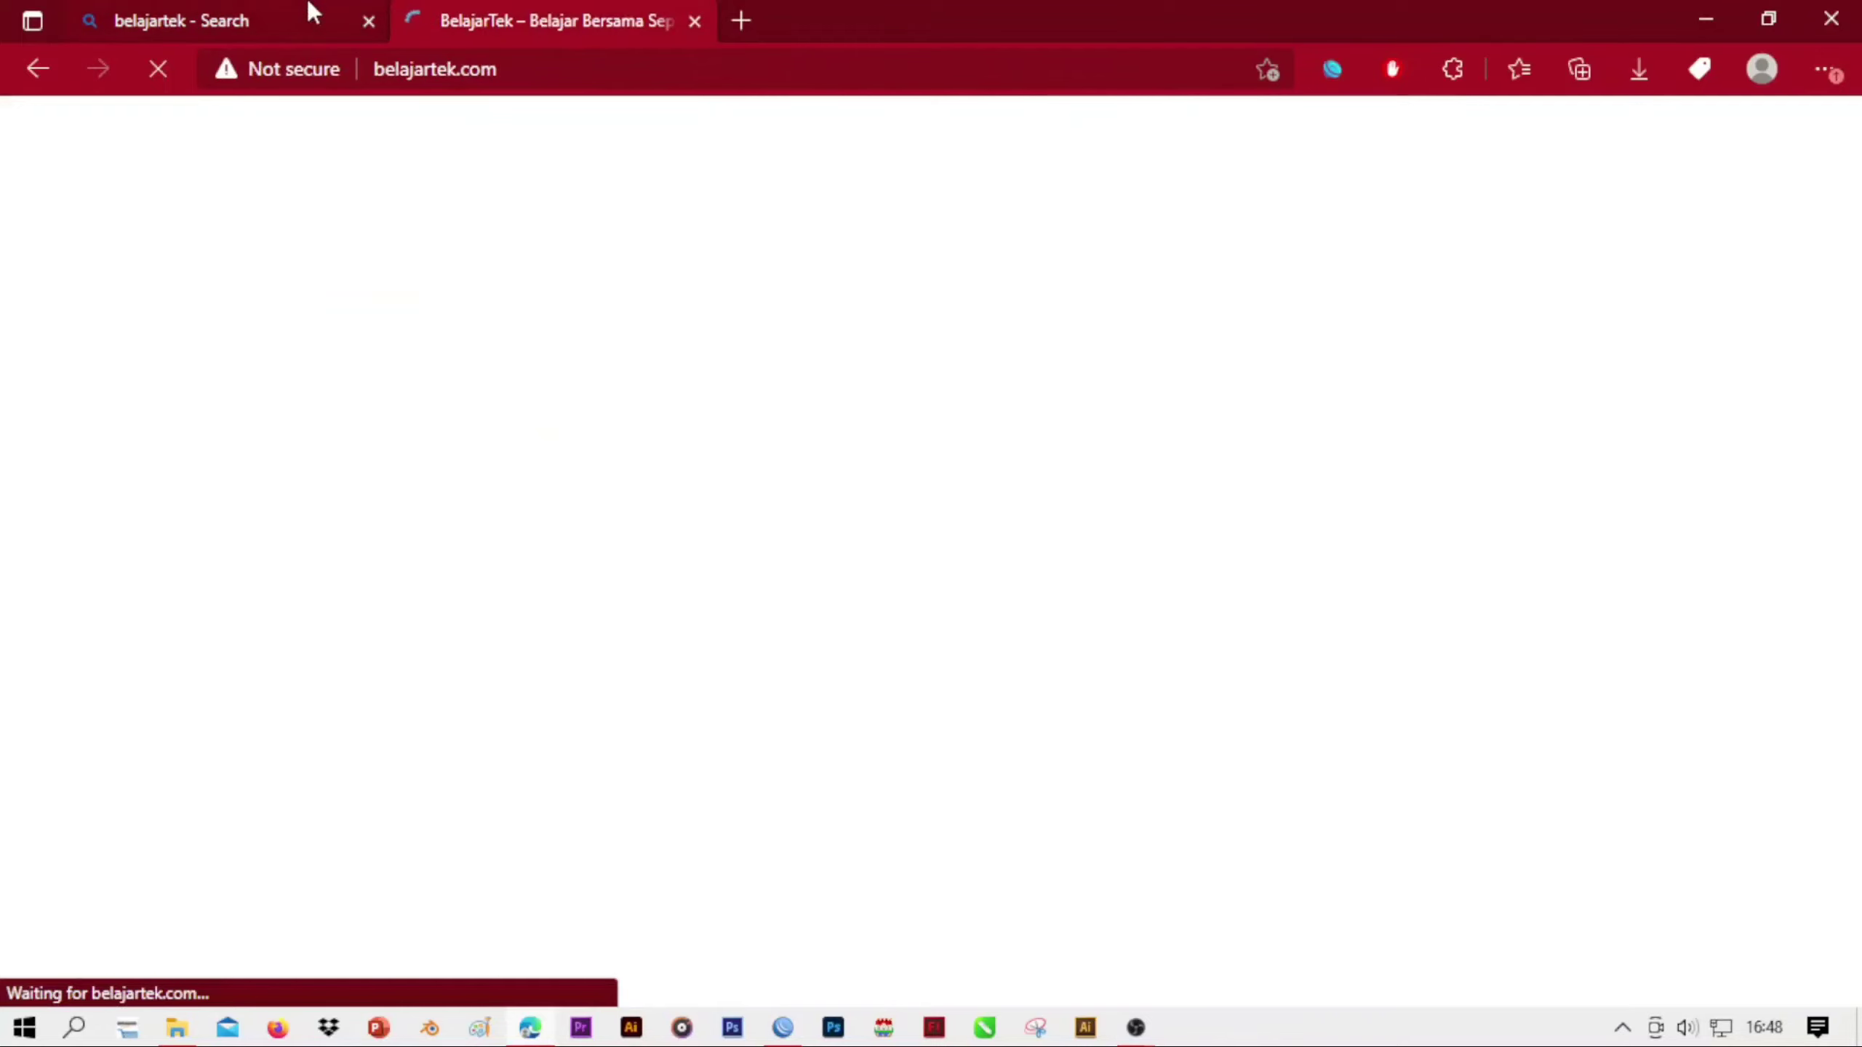
pyautogui.click(313, 11)
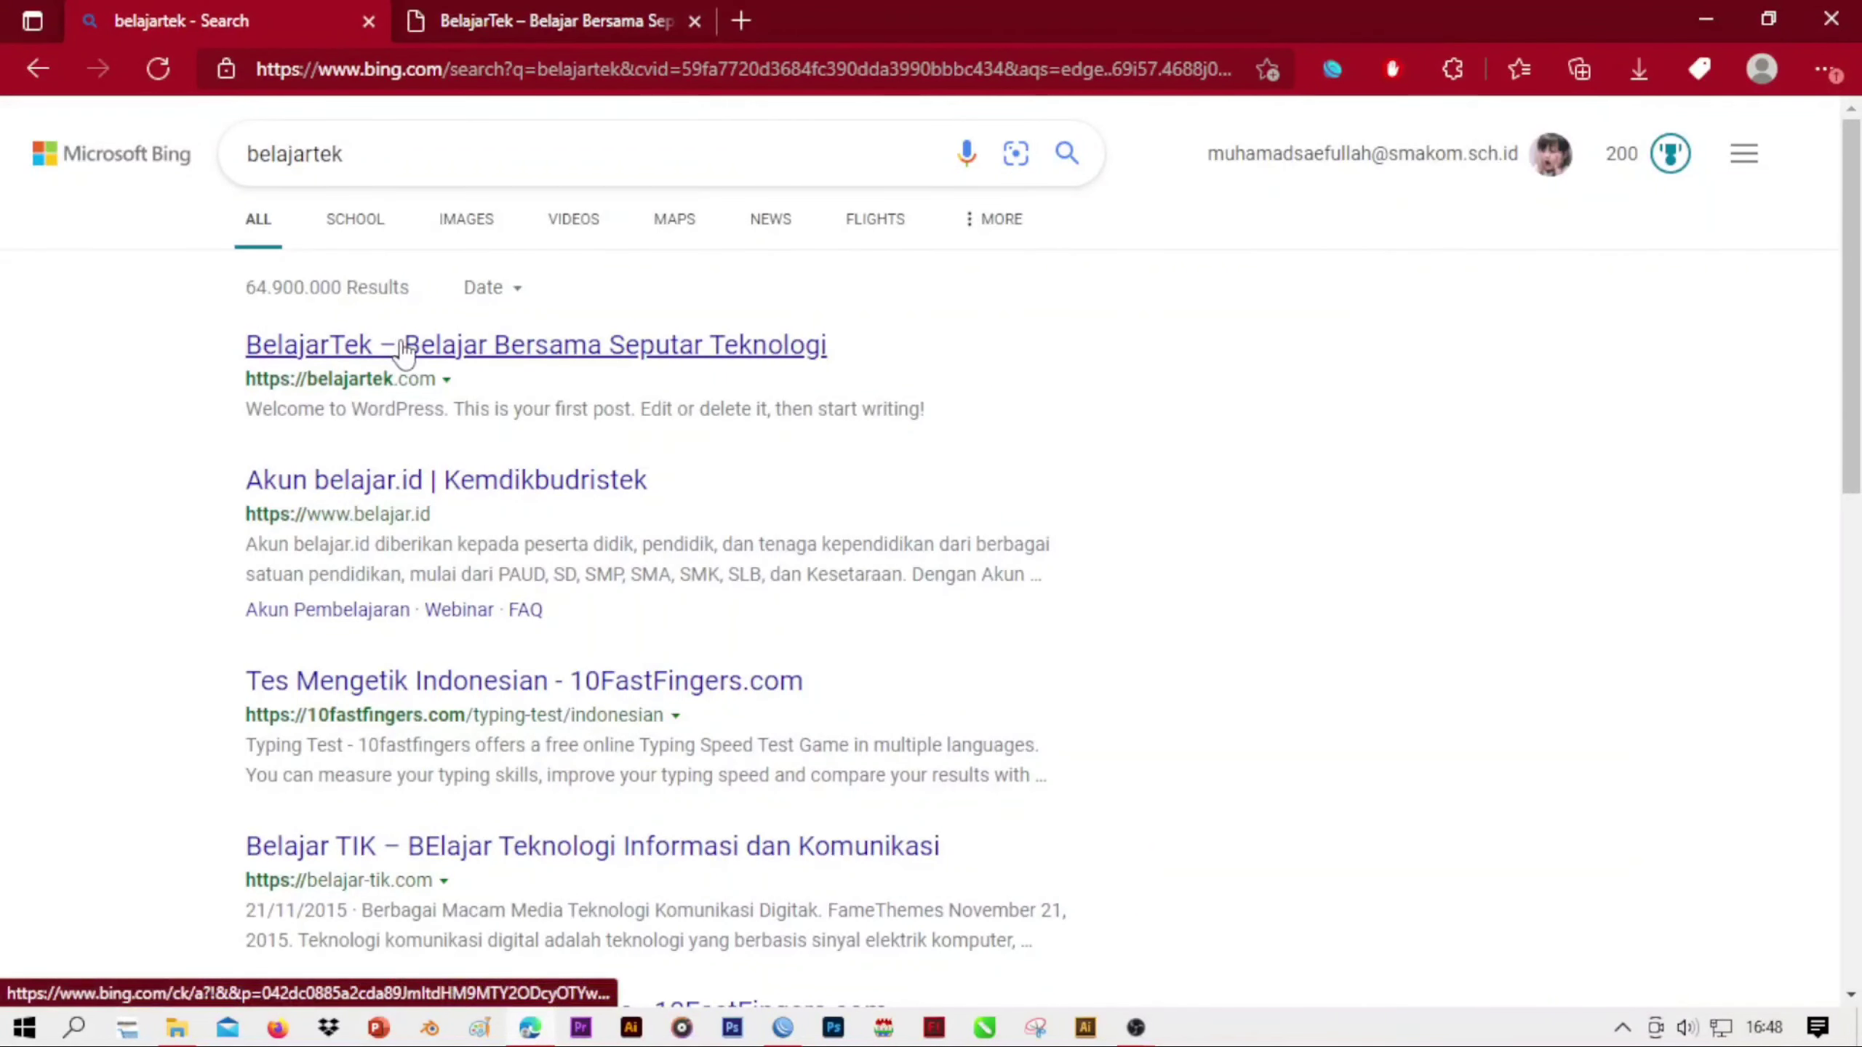
pyautogui.click(432, 356)
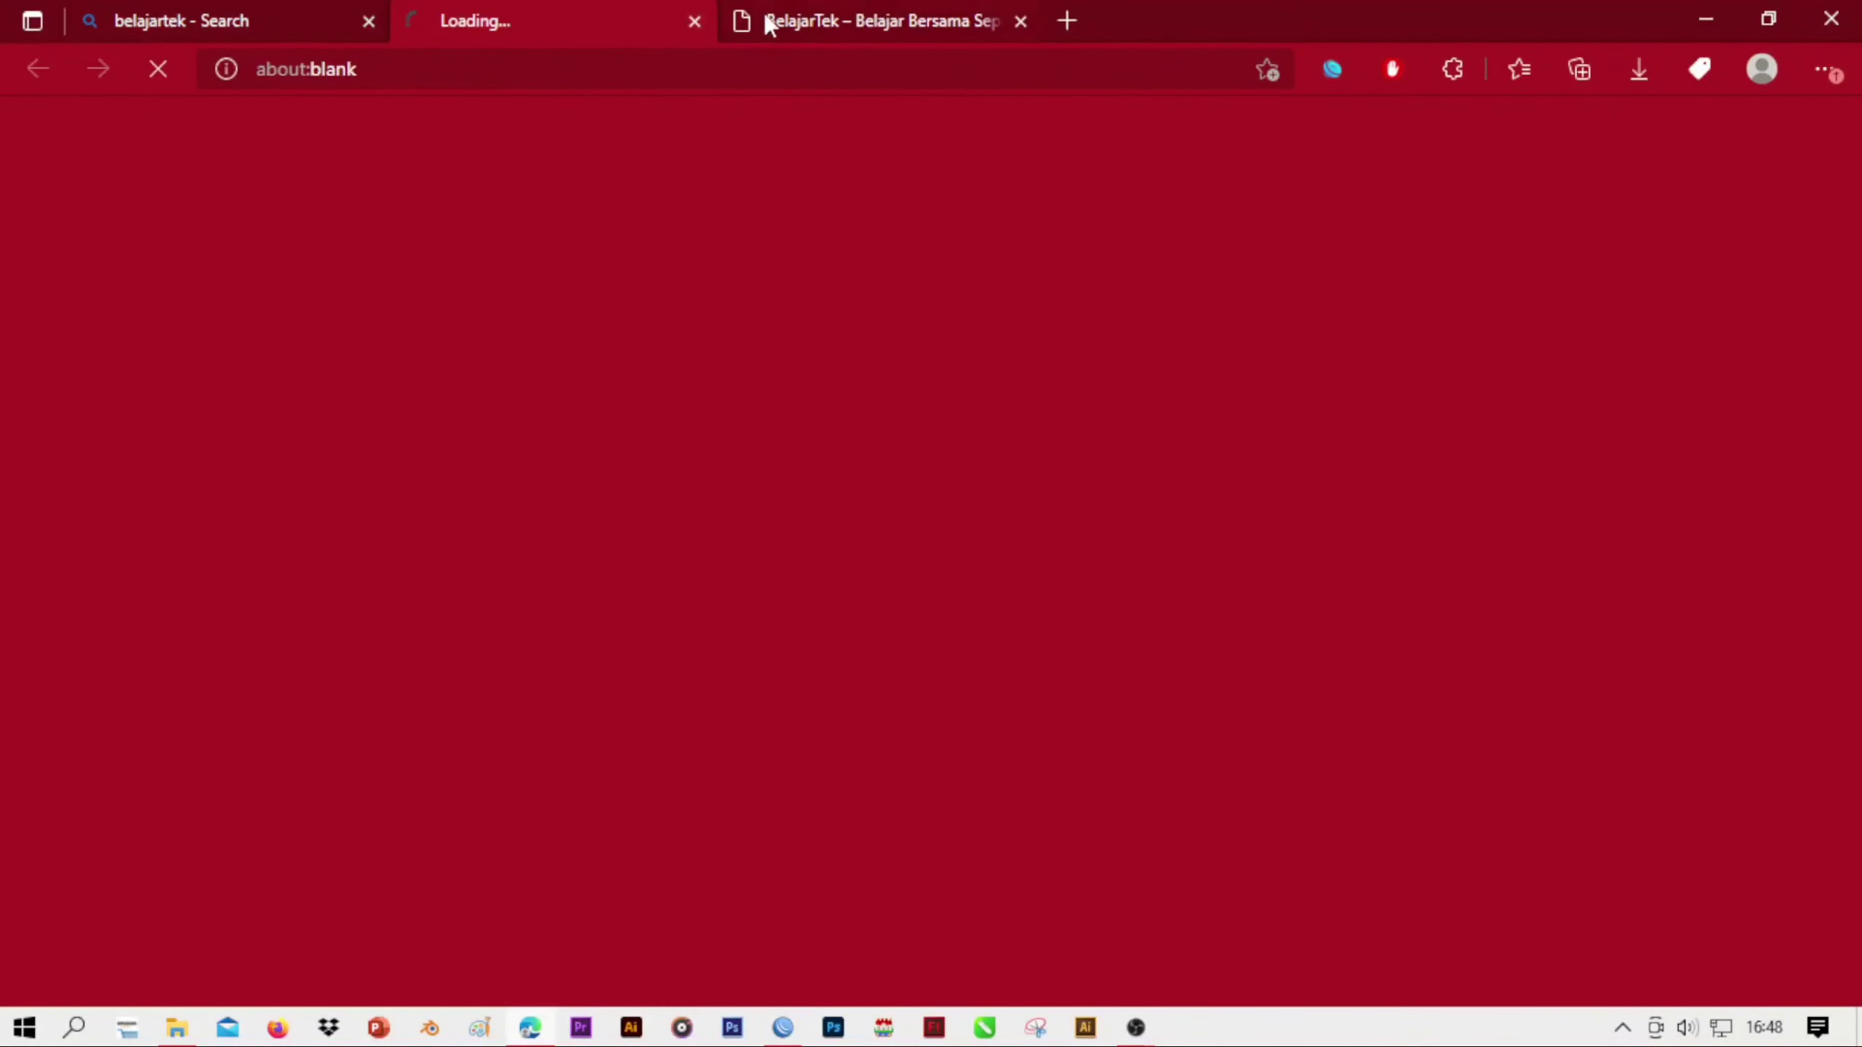
# Examine the belajartek.com home page and highlight its BelajarTek site title
pyautogui.click(768, 21)
pyautogui.moveTo(506, 237); pyautogui.dragTo(245, 205)
pyautogui.click(485, 262)
pyautogui.moveTo(460, 207); pyautogui.dragTo(231, 199)
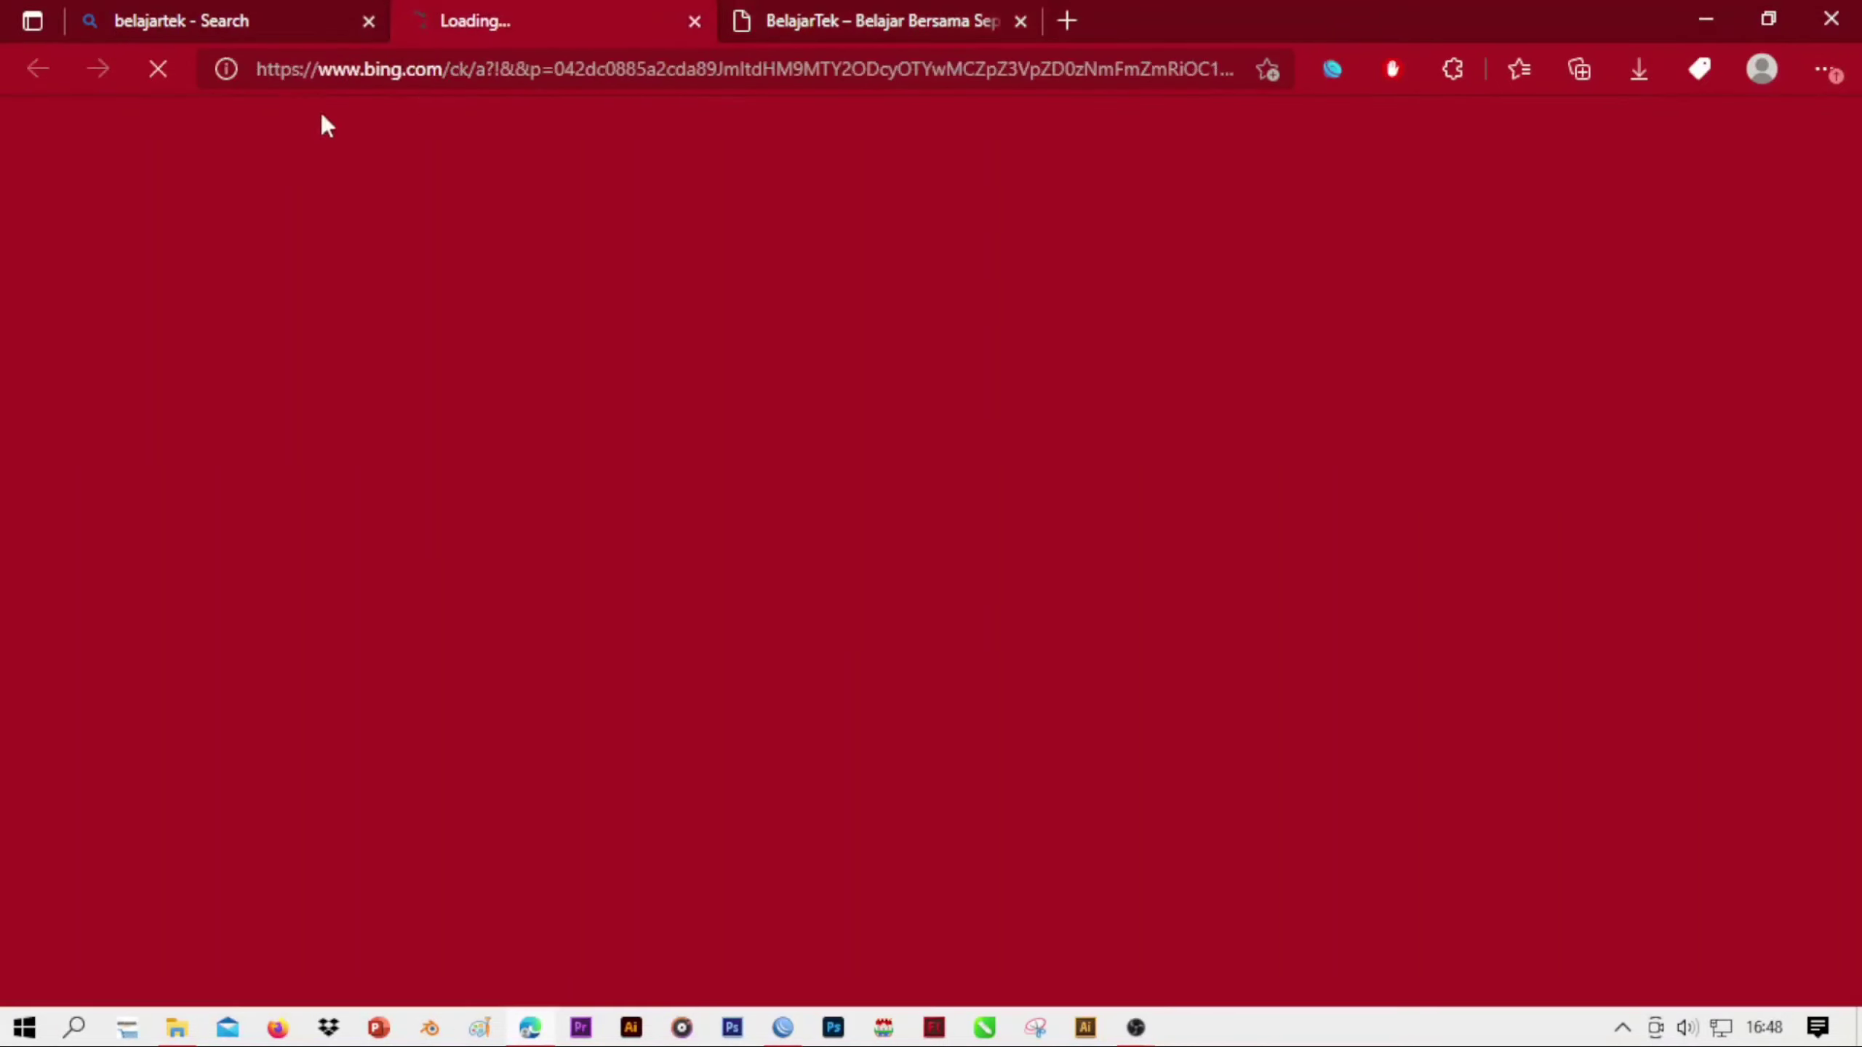
pyautogui.click(980, 22)
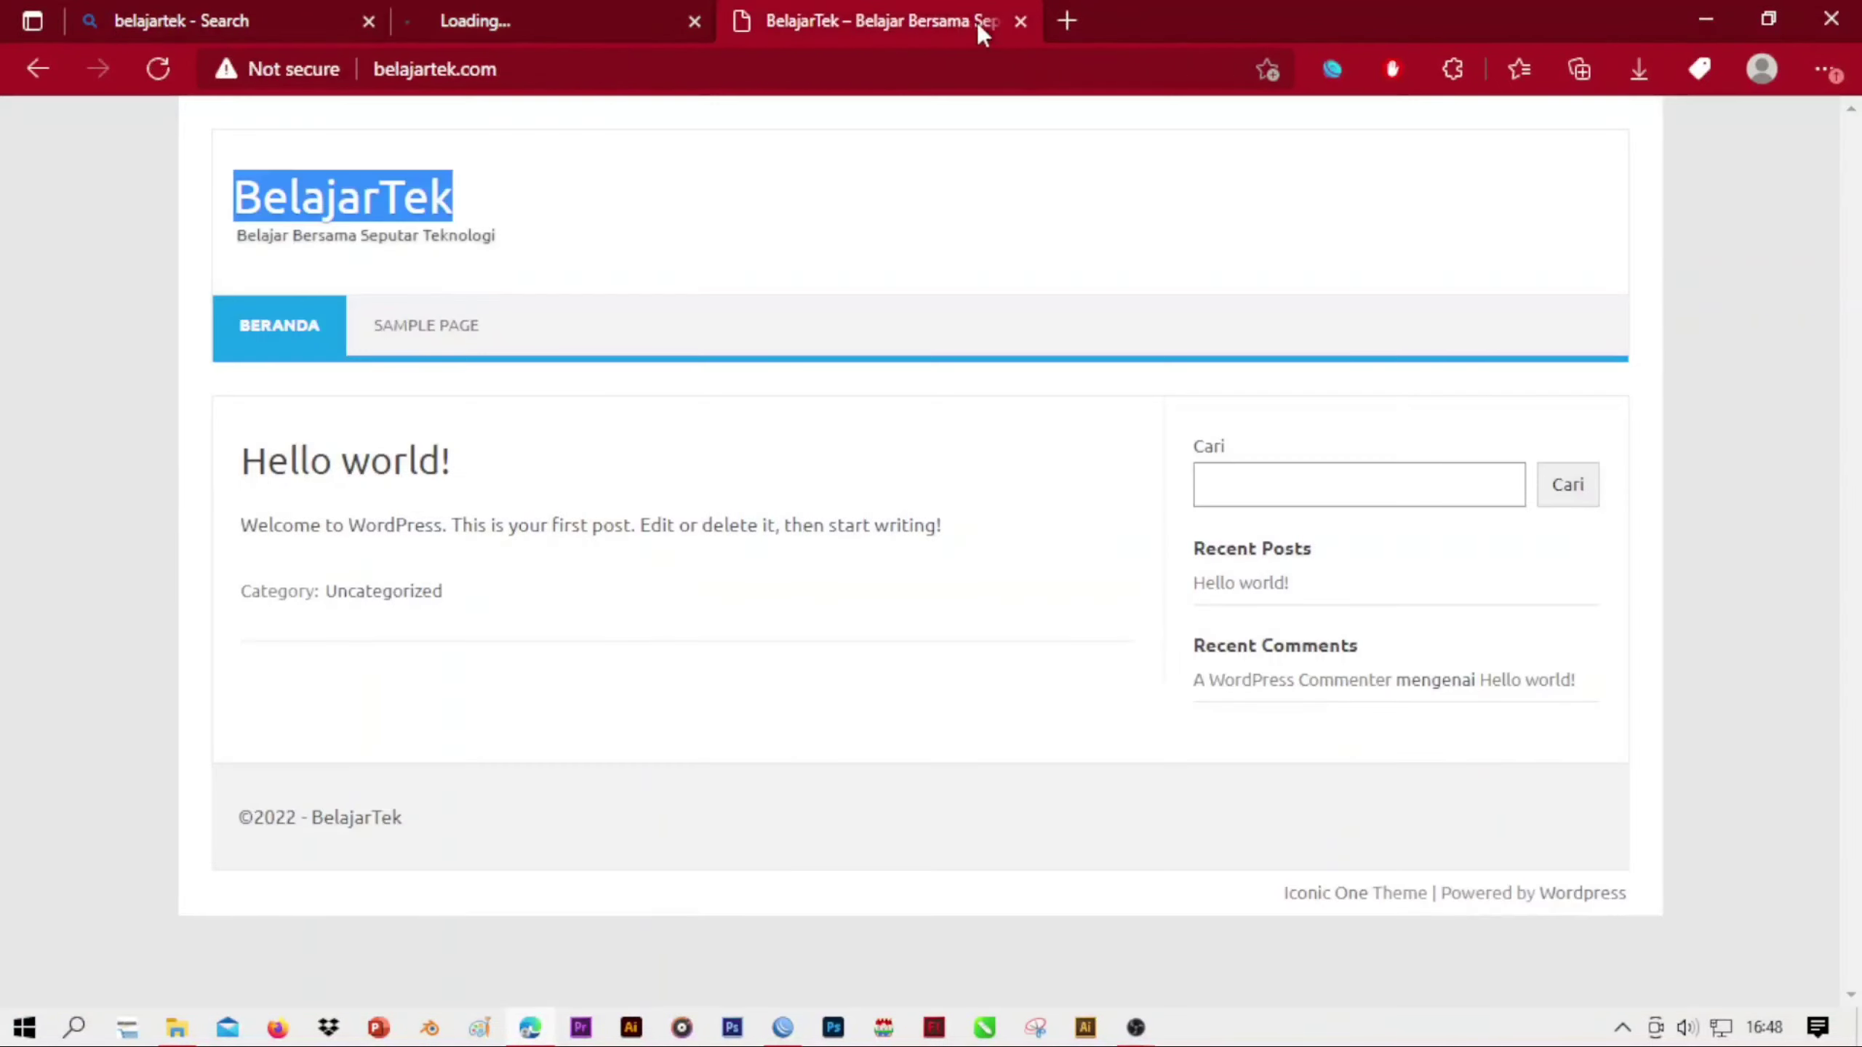
# Close the belajartek.com tab and check the page opened from the search result against the search results
pyautogui.click(1018, 21)
pyautogui.click(311, 14)
pyautogui.click(490, 21)
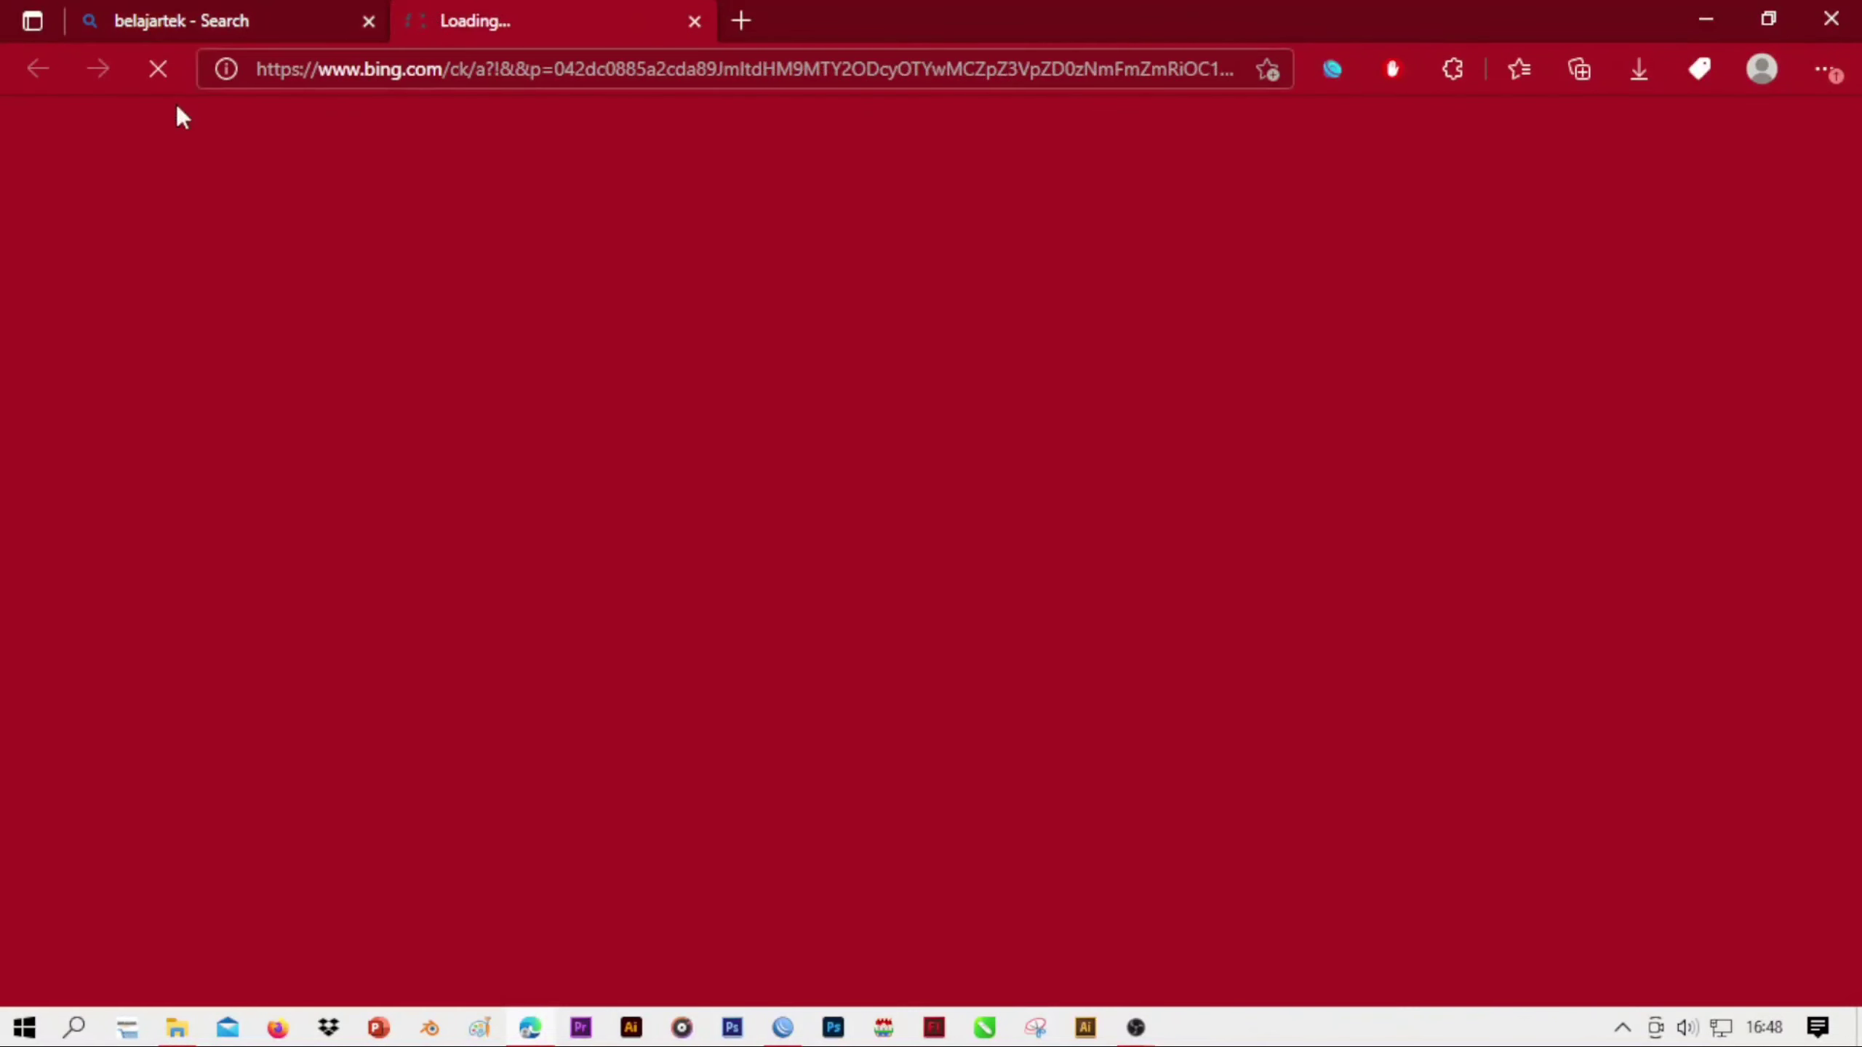
pyautogui.click(320, 12)
pyautogui.click(612, 21)
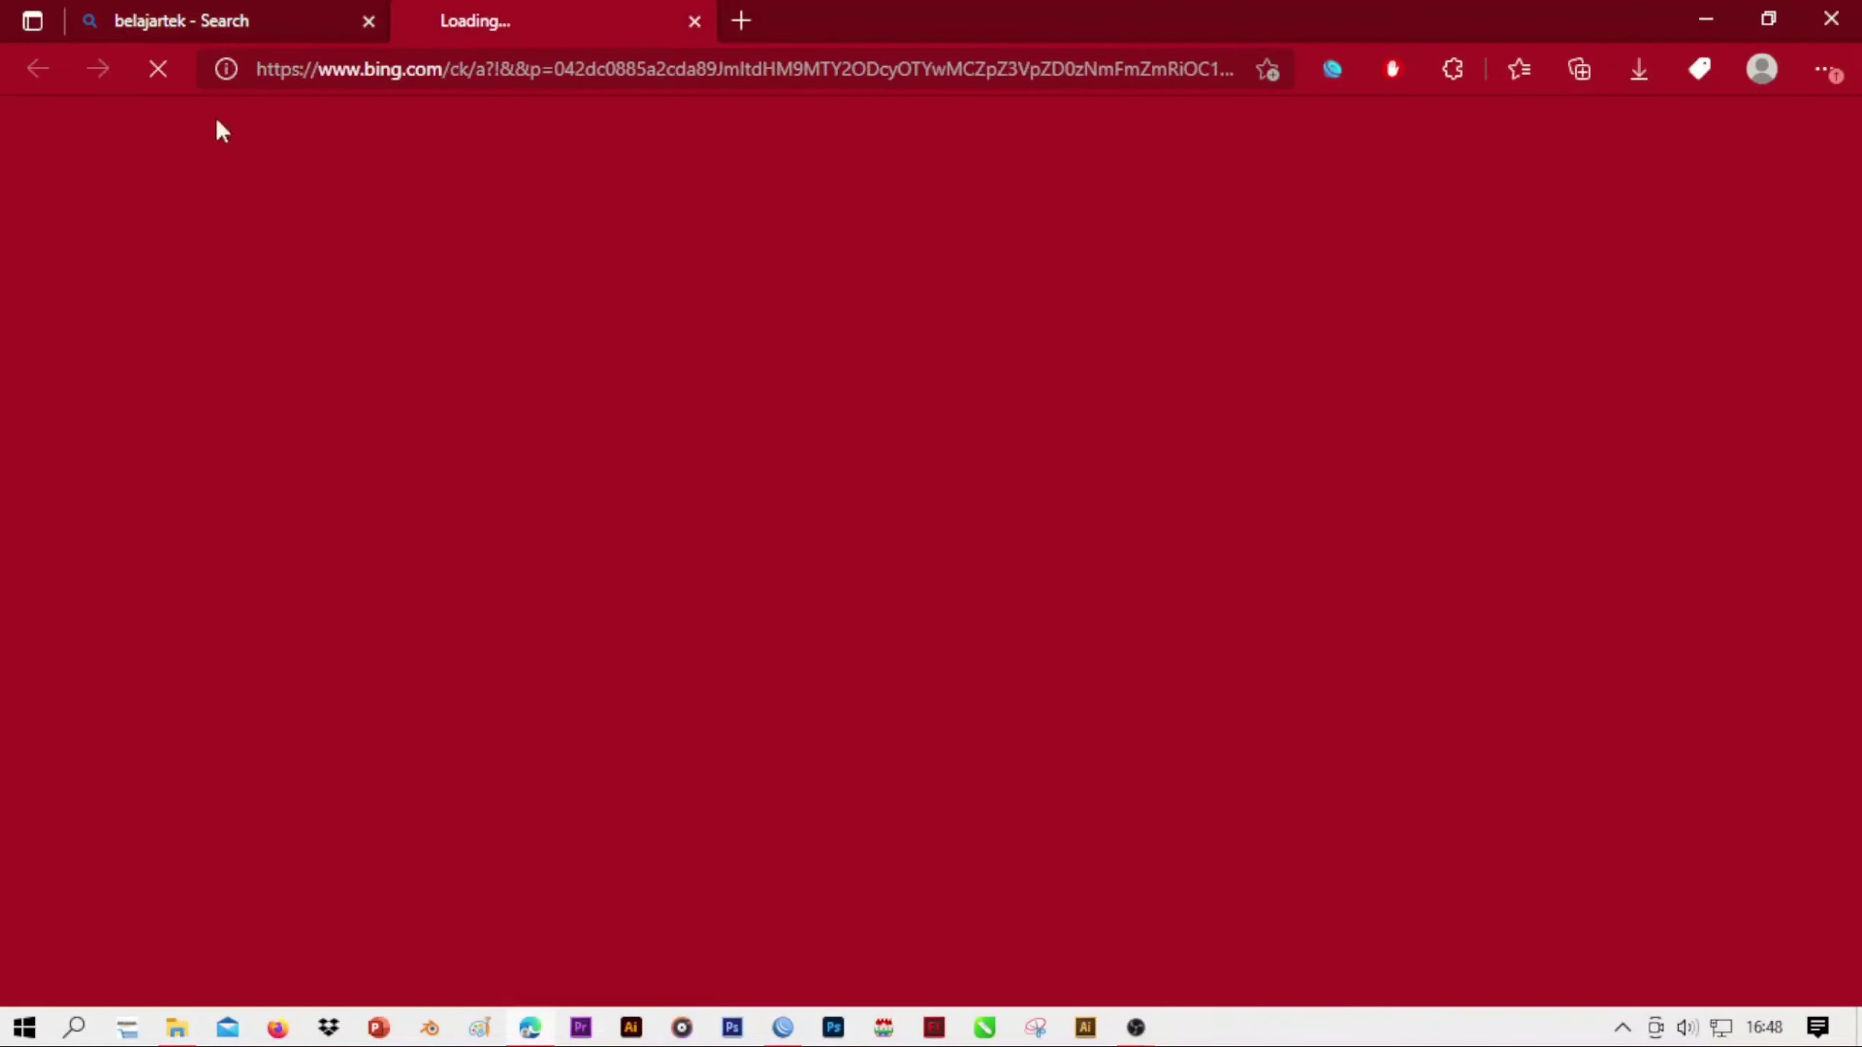
pyautogui.click(263, 29)
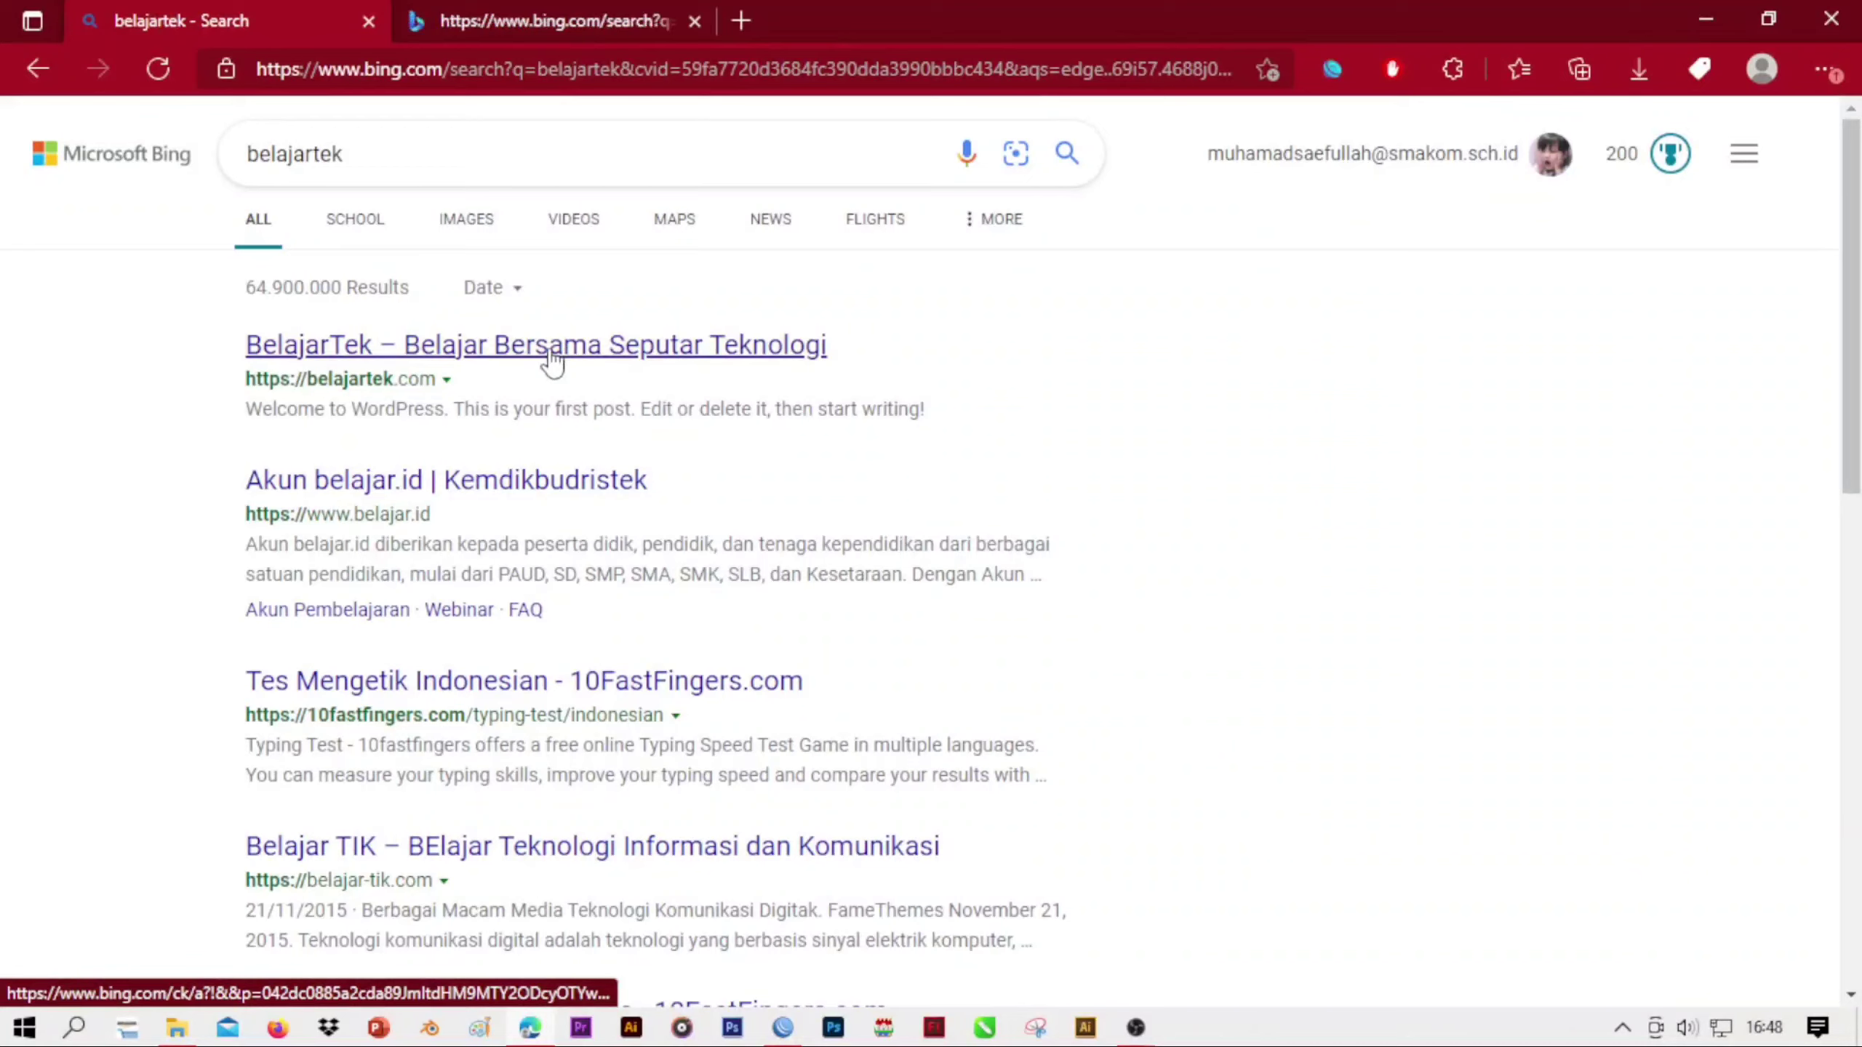
pyautogui.click(553, 21)
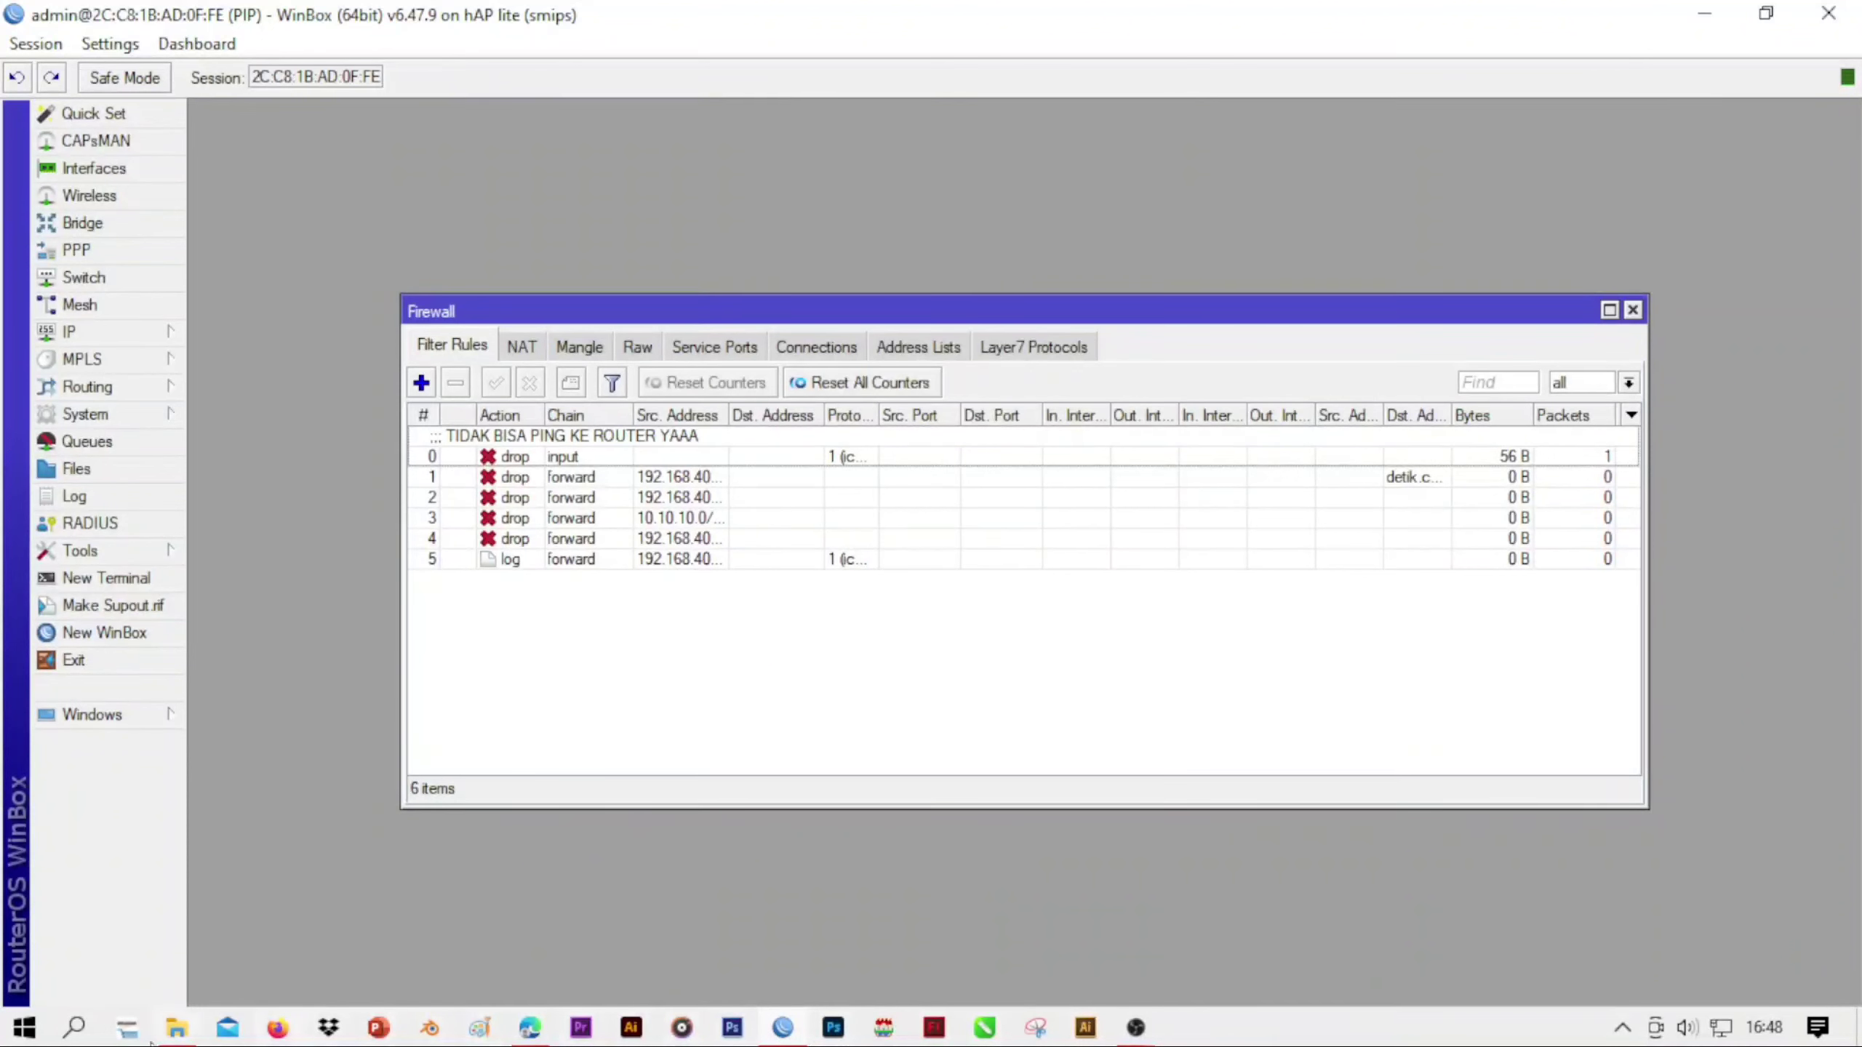
# Open the Windows Command Prompt
pyautogui.click(74, 1029)
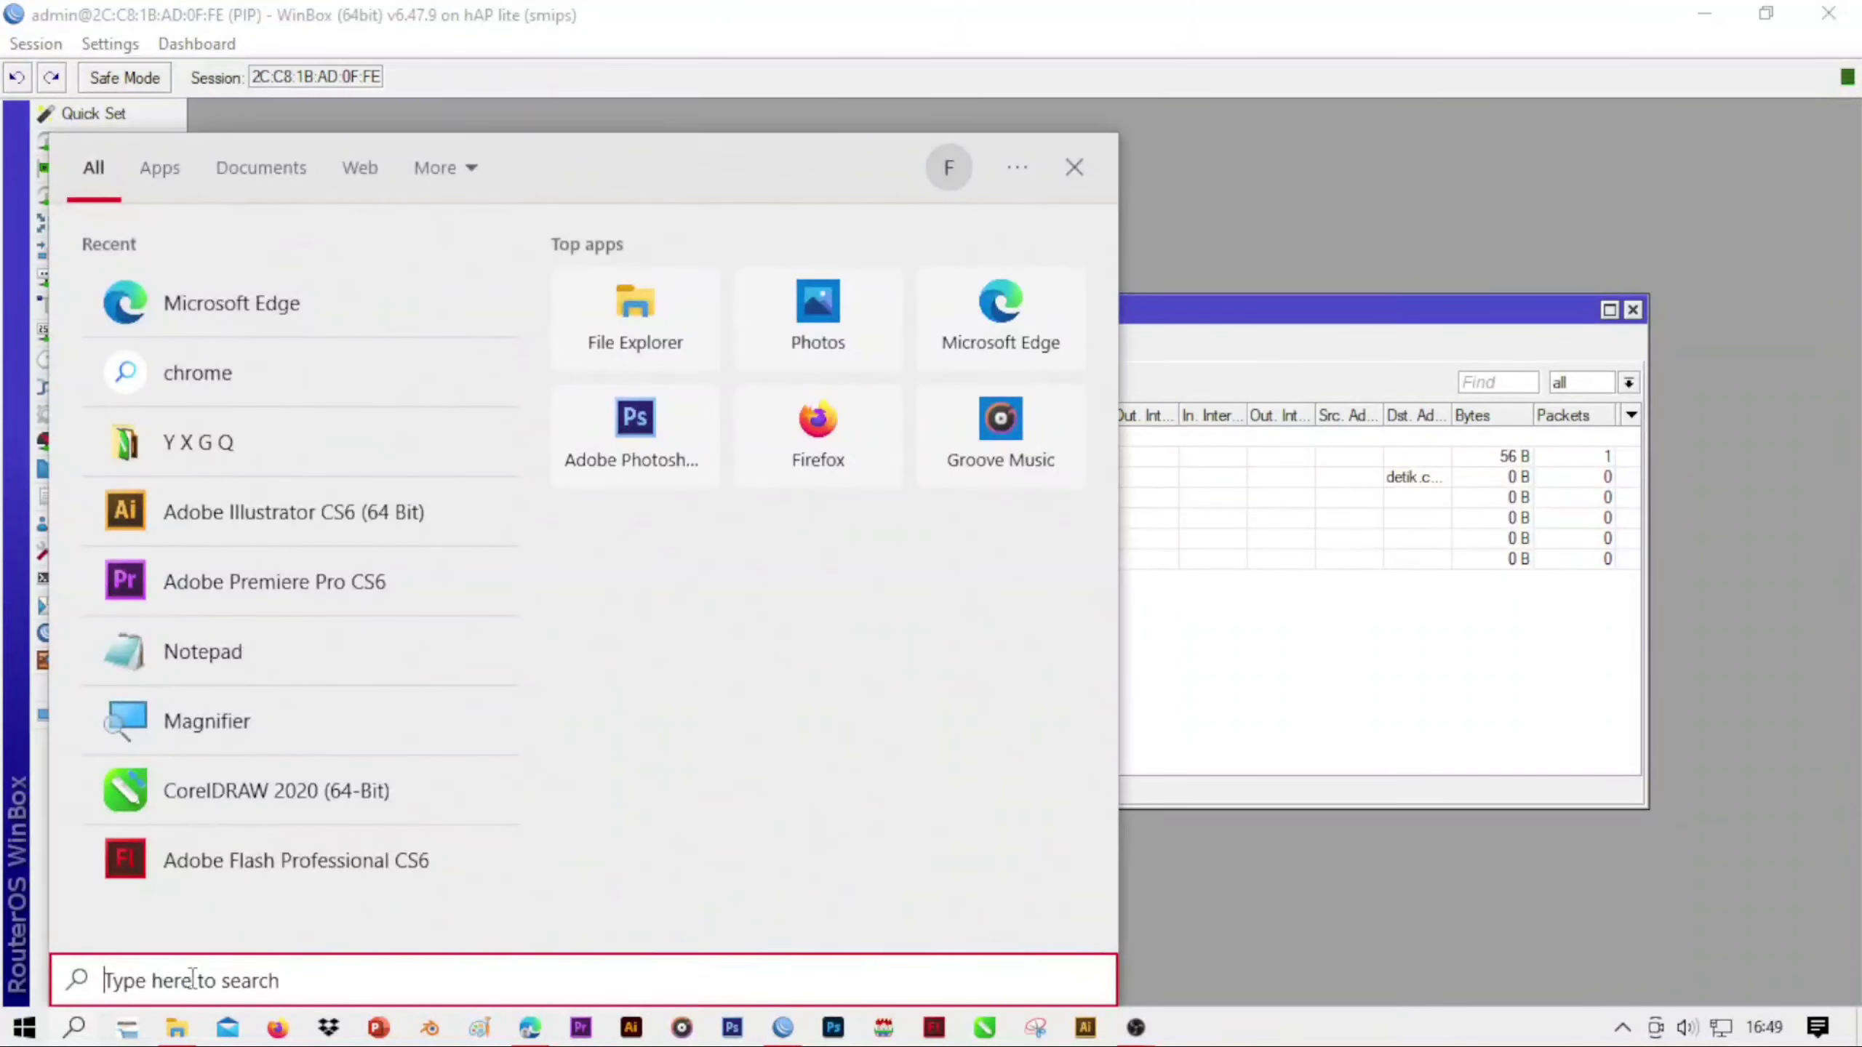
pyautogui.write('c,')
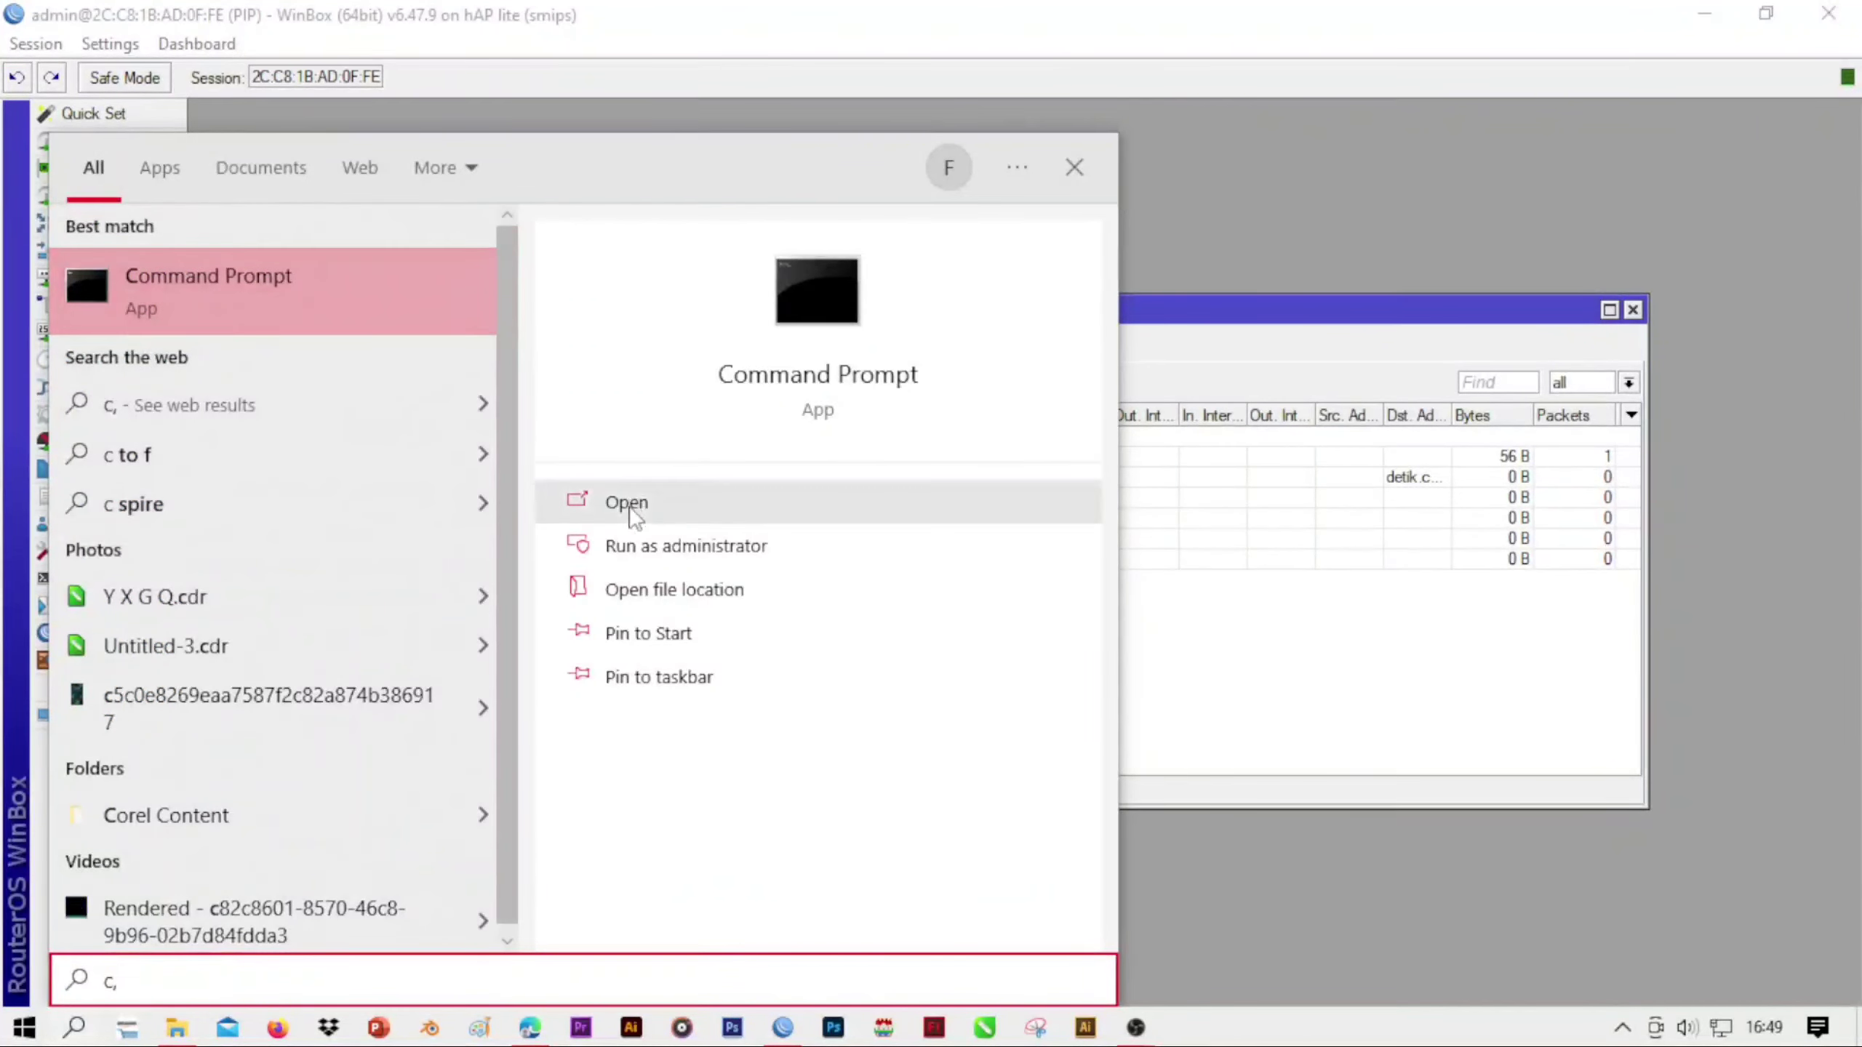
pyautogui.click(629, 505)
# Ping belajartrk.com from the command line and interrupt the ping
pyautogui.write('p')
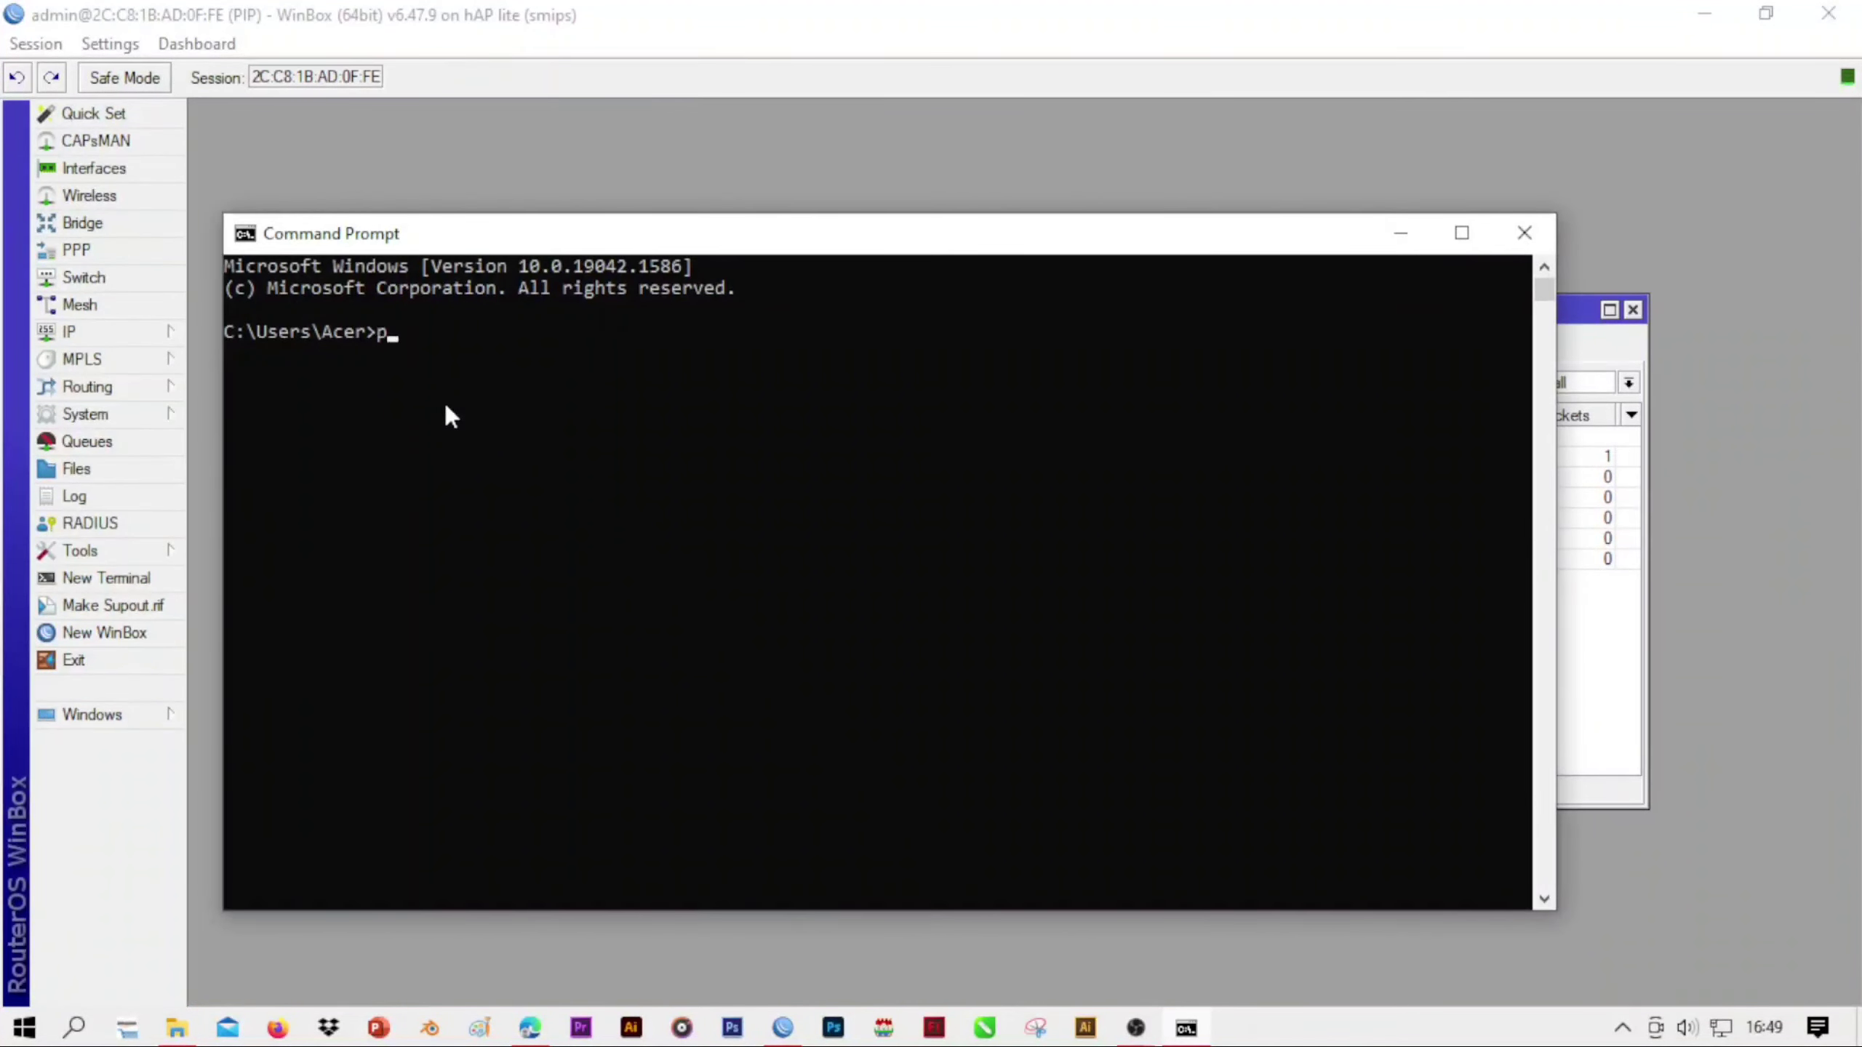
pyautogui.write('ing belajartrk.com')
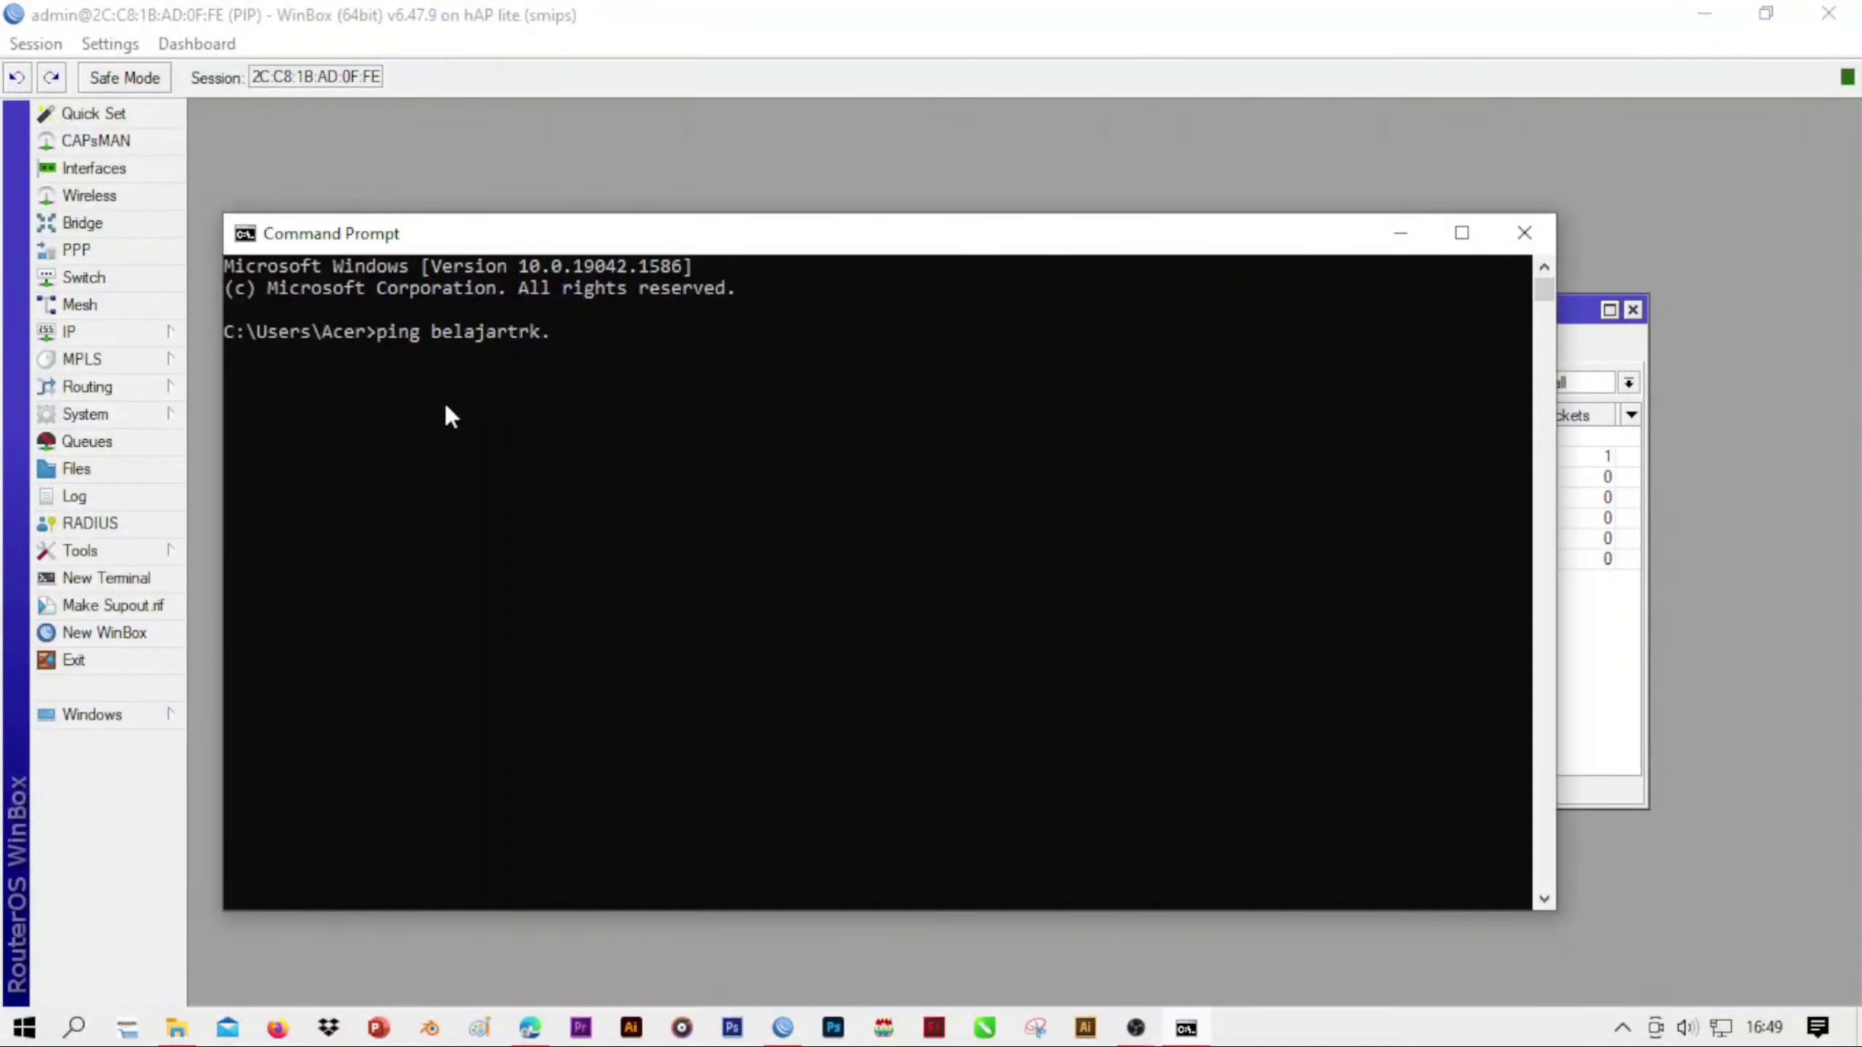
pyautogui.press('Return')
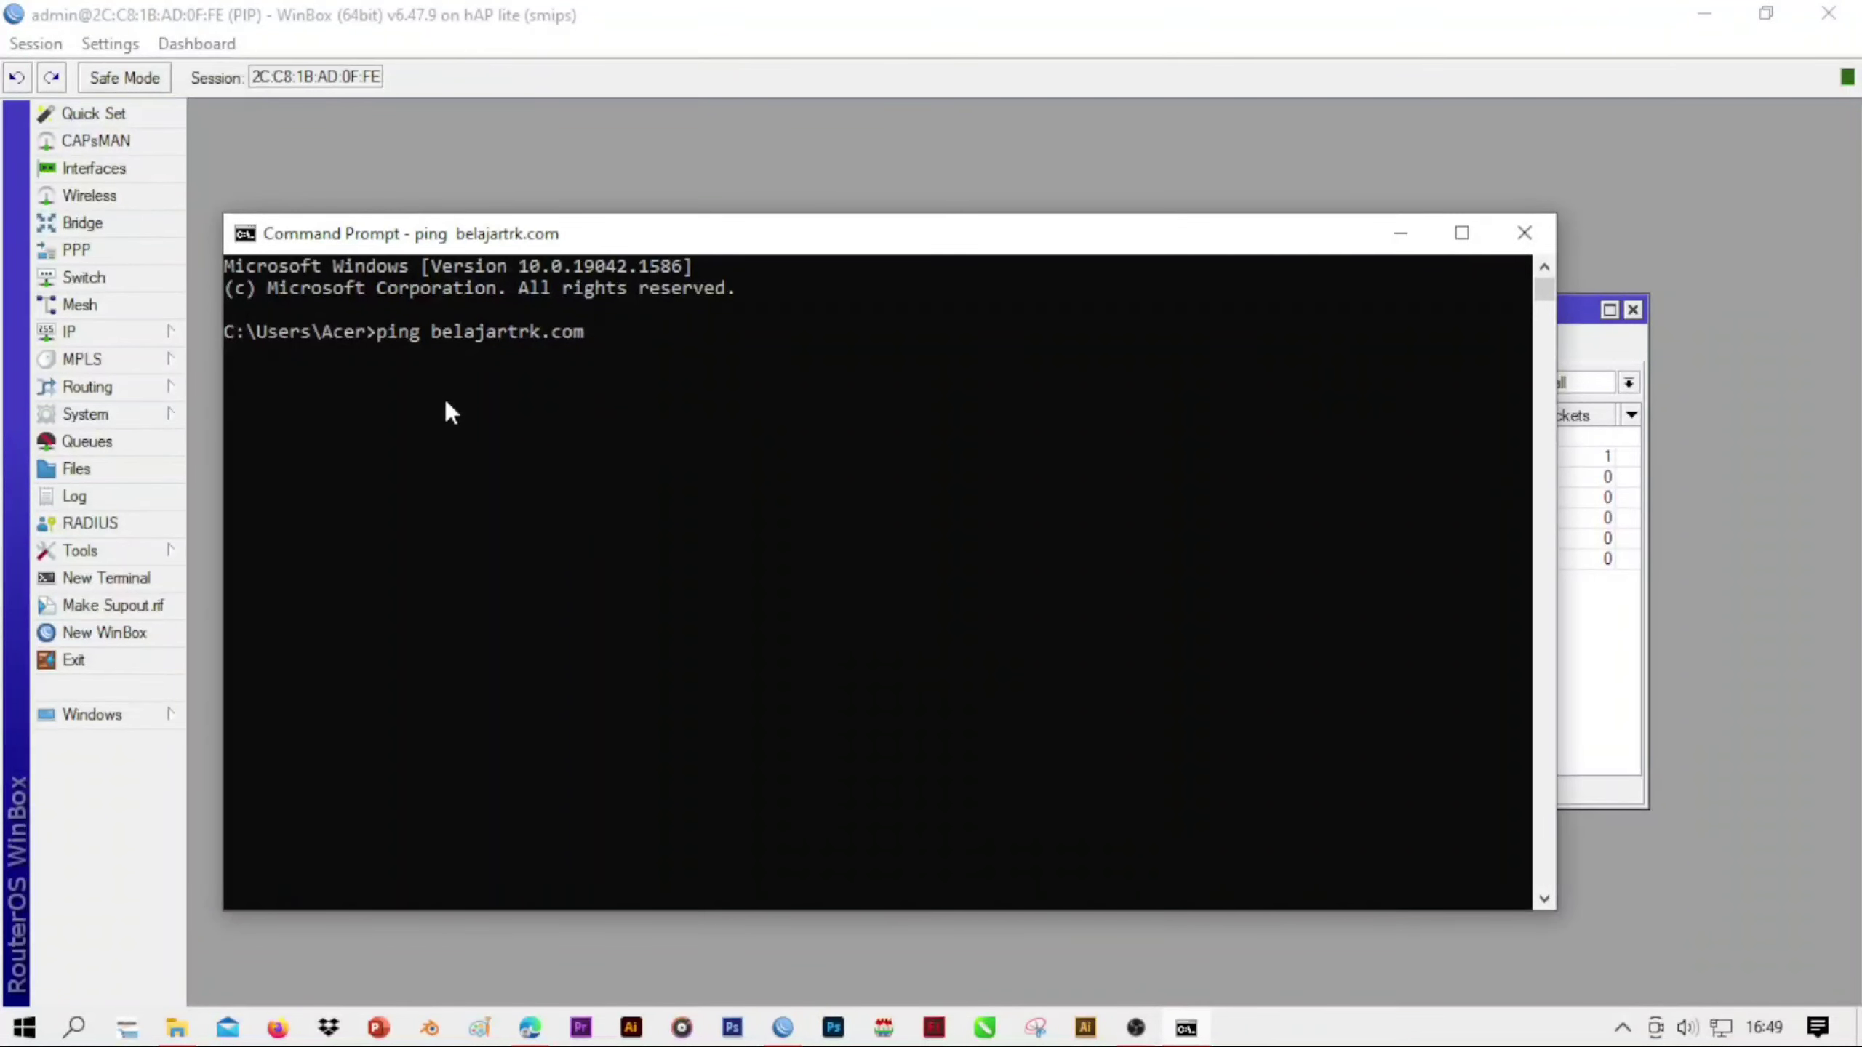
pyautogui.hotkey('ctrl', 'c')
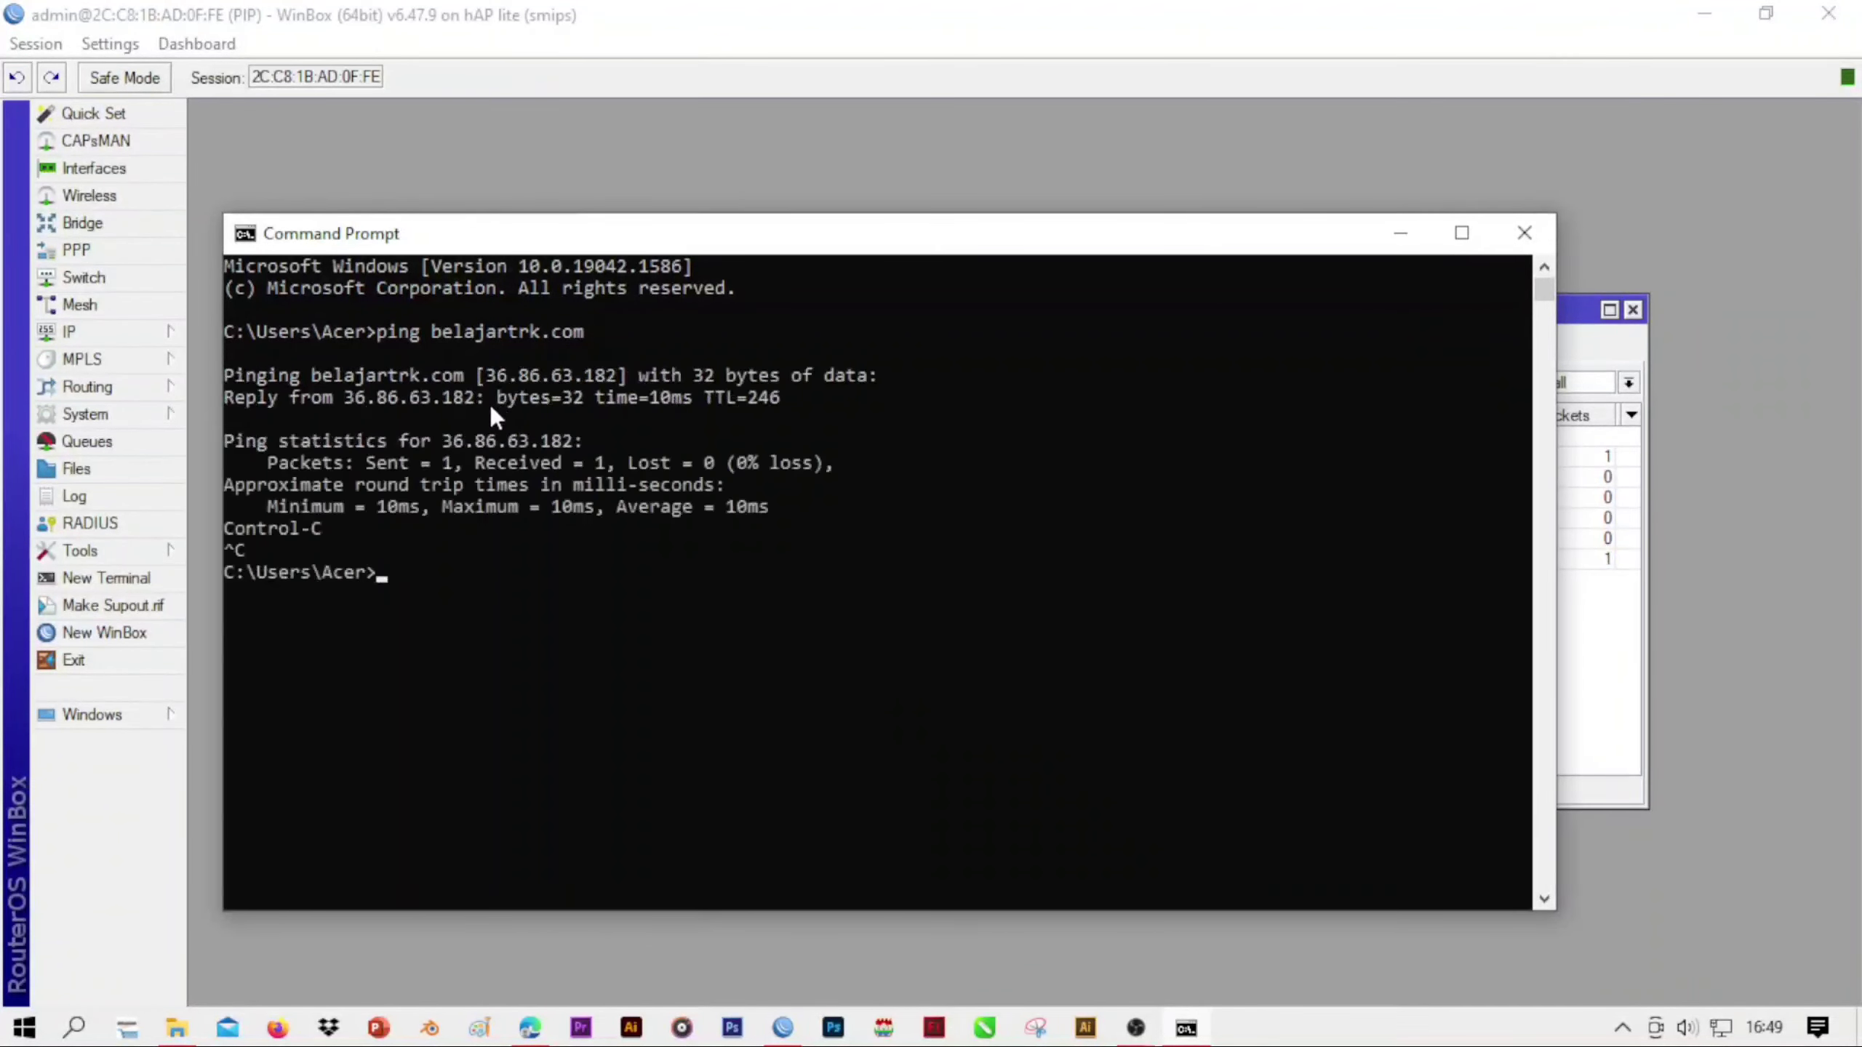
# Rerun the previous ping with the host name corrected to belajartek.com and interrupt it after a few replies
pyautogui.press('Return')
pyautogui.press('Up')
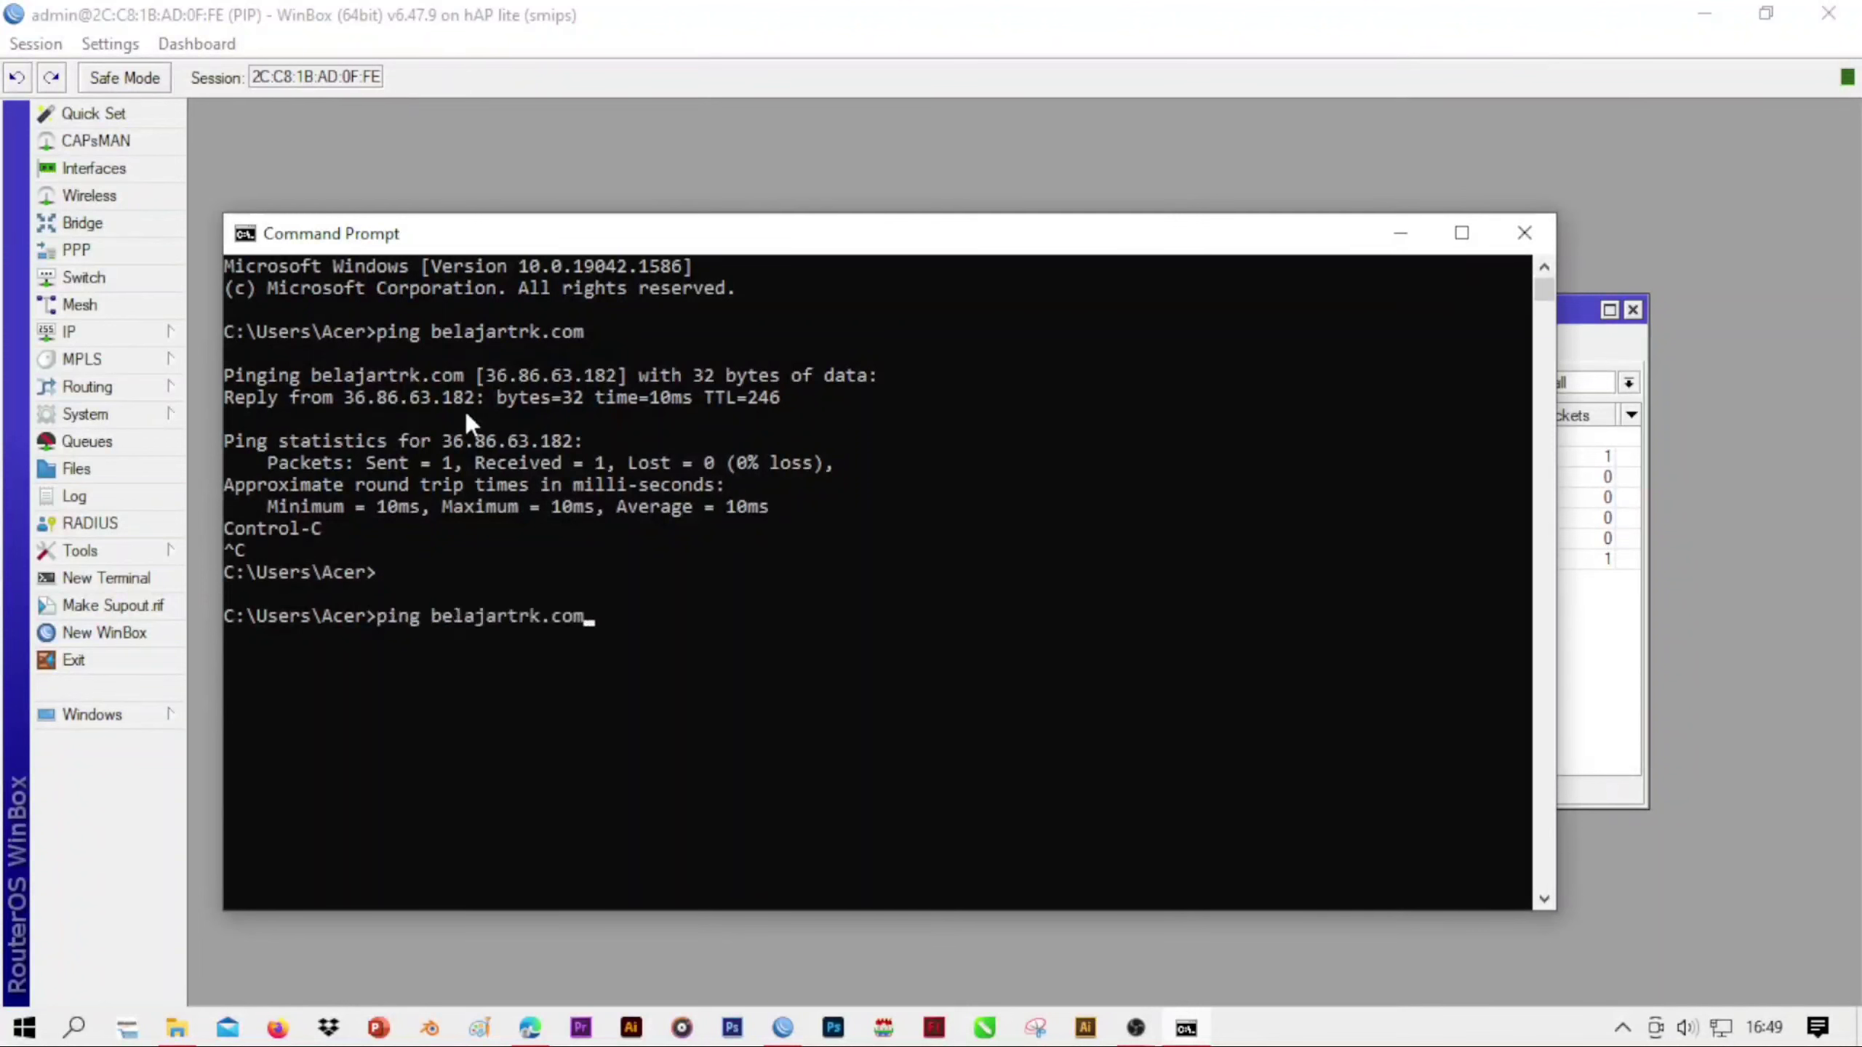
pyautogui.press('Left')
pyautogui.press('Left')
pyautogui.press('Left')
pyautogui.press('Left')
pyautogui.press('Left')
pyautogui.press('BackSpace')
pyautogui.write('e')
pyautogui.press('Return')
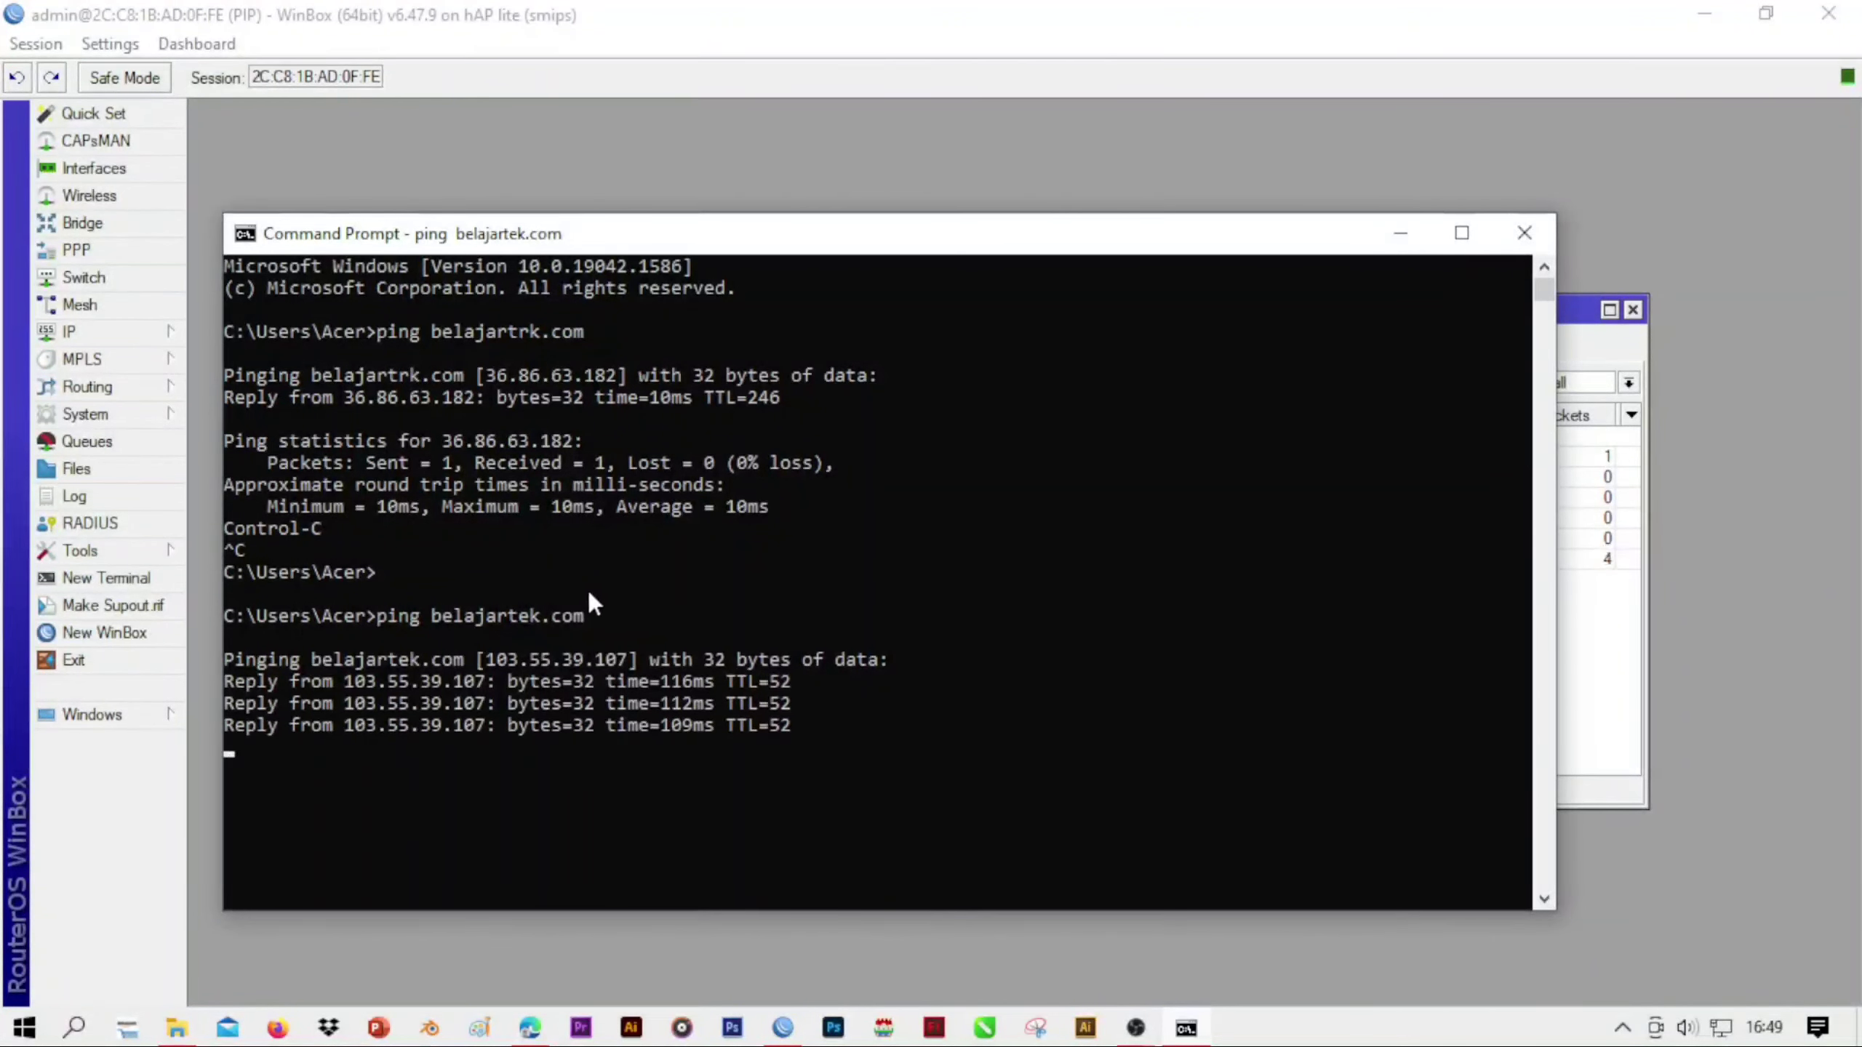
pyautogui.hotkey('ctrl', 'c')
# Return to WinBox, show the router log, and inspect the details of log entry 20 with the belajartek.com prefix
pyautogui.click(84, 797)
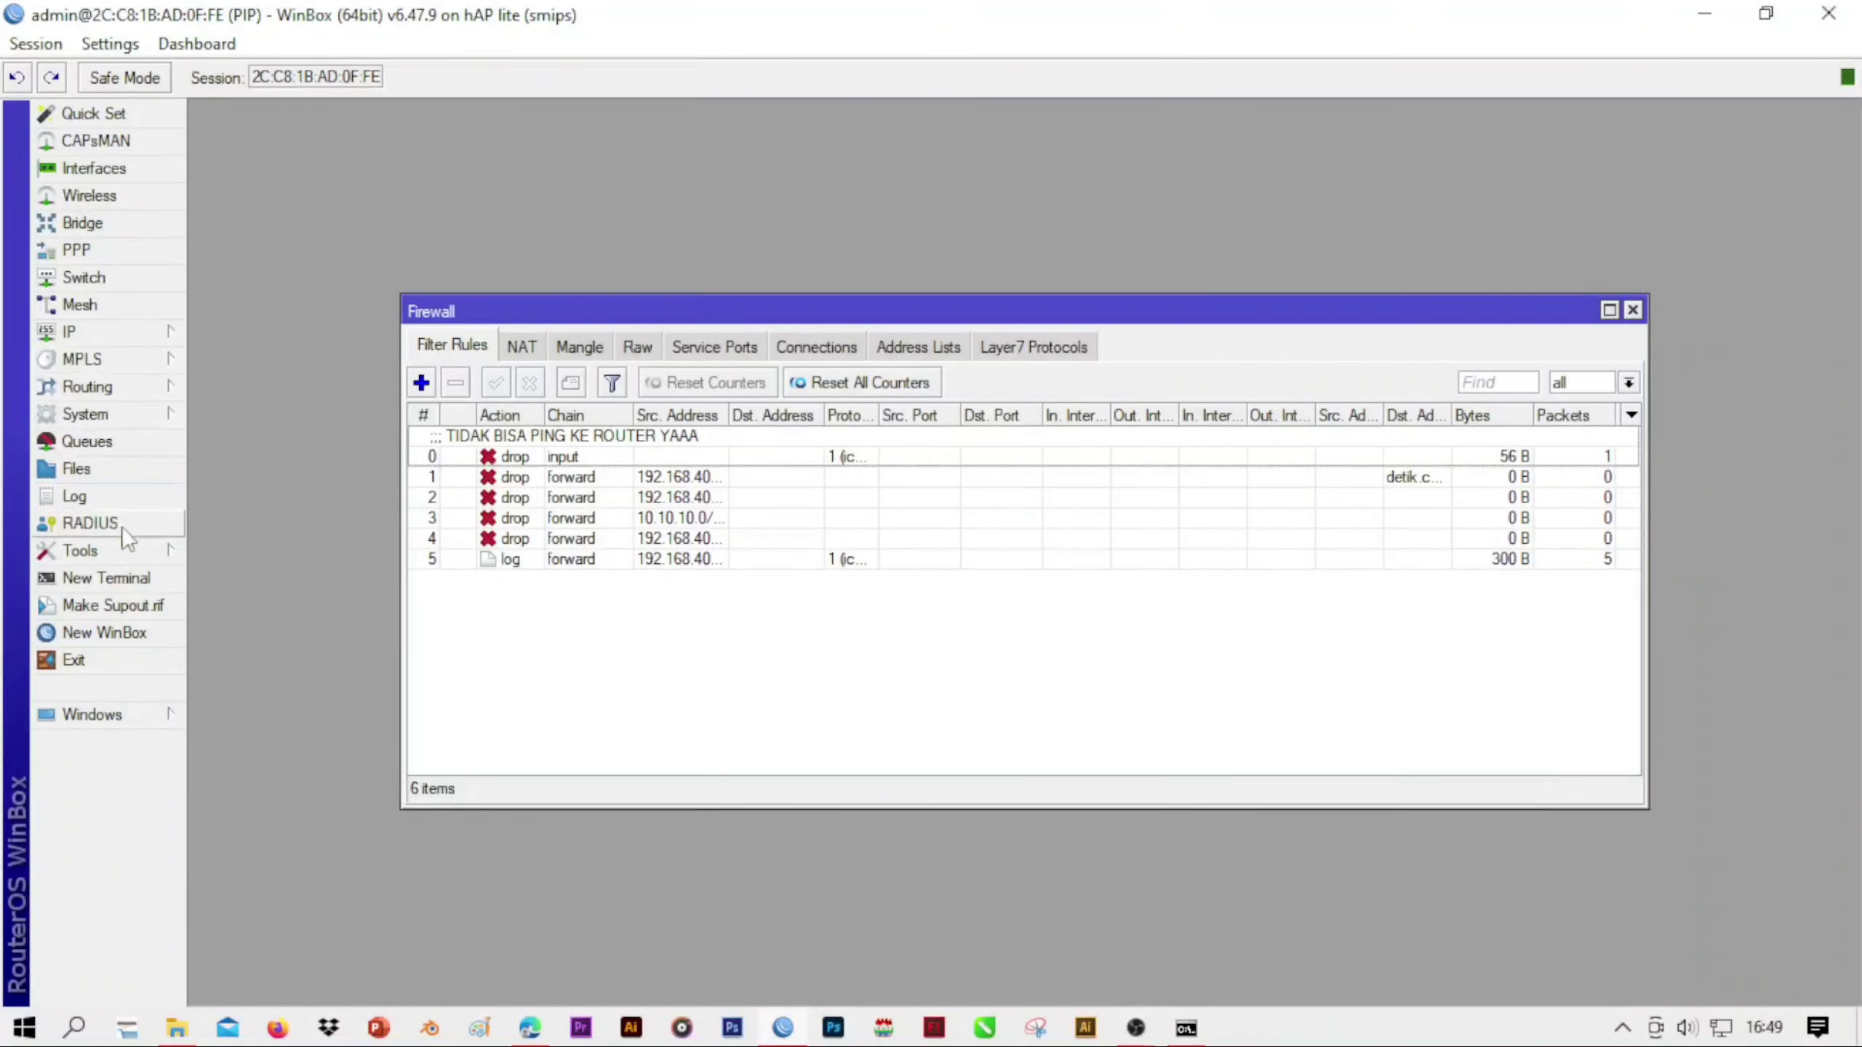
pyautogui.click(125, 491)
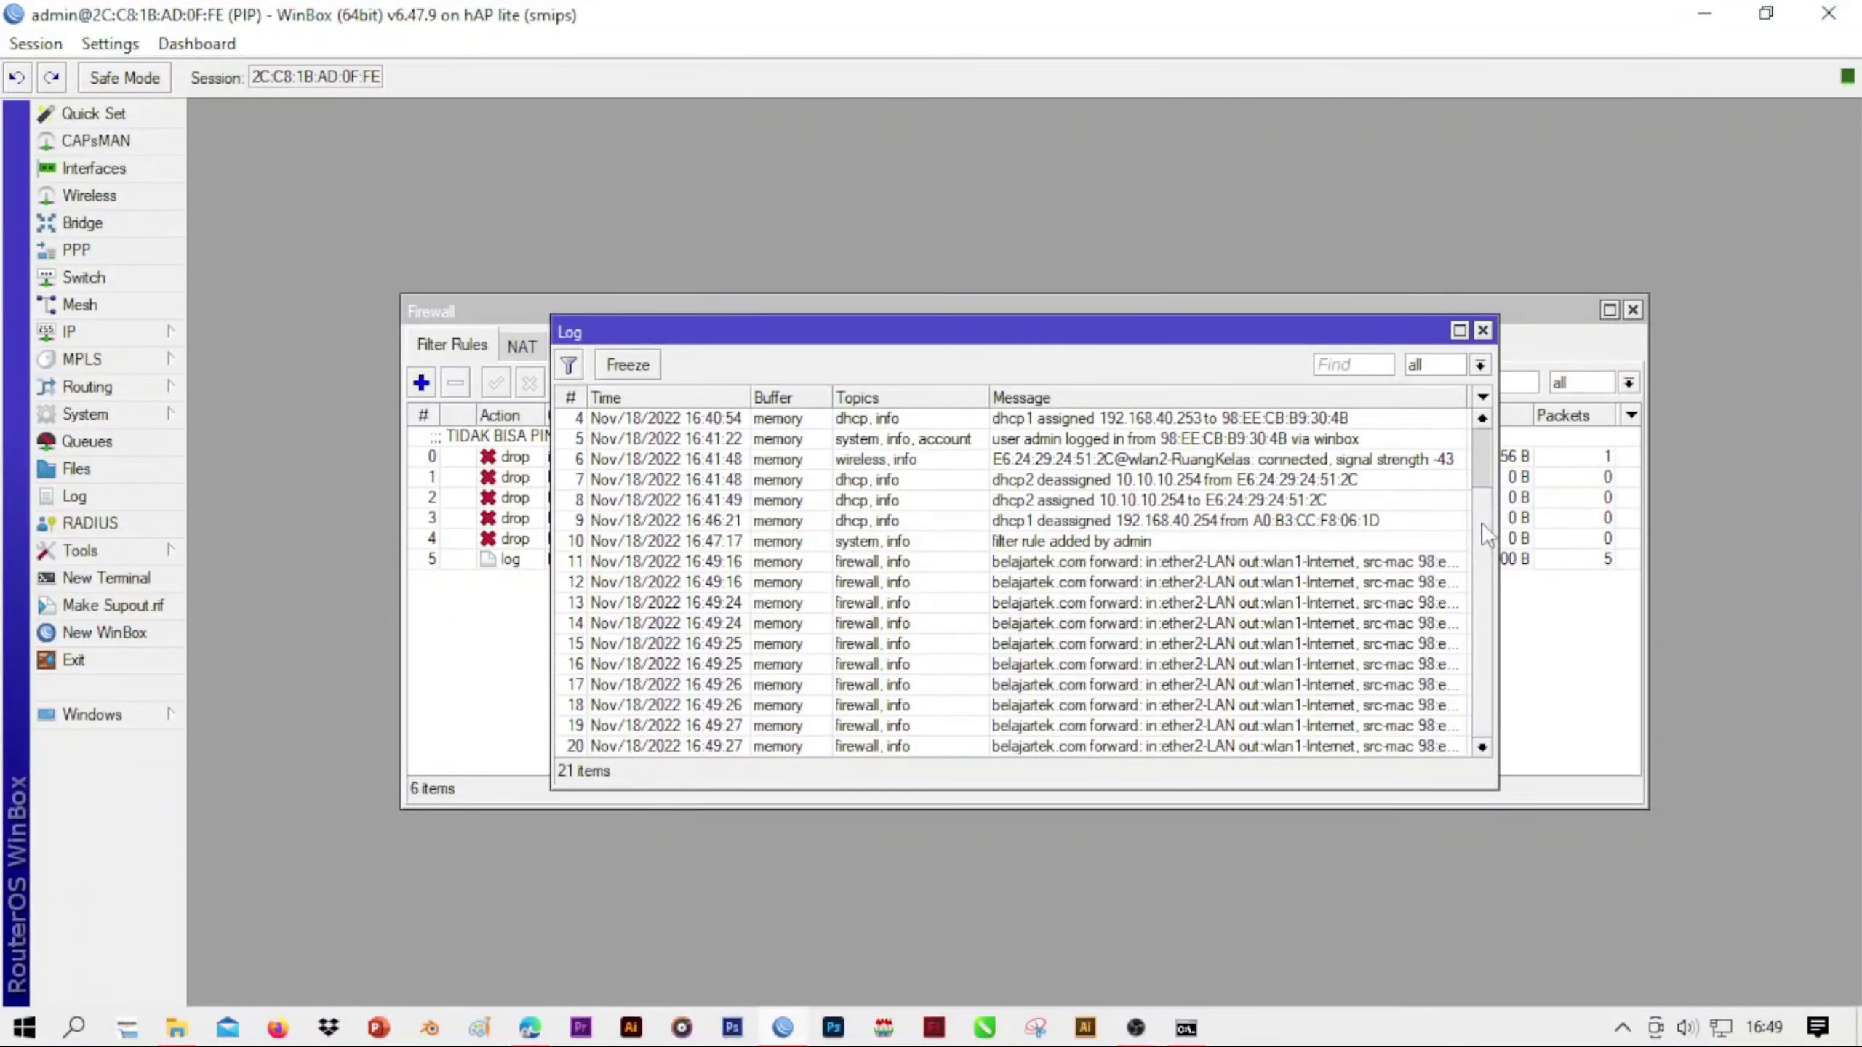
pyautogui.moveTo(1480, 523); pyautogui.dragTo(1468, 558)
pyautogui.click(1053, 745)
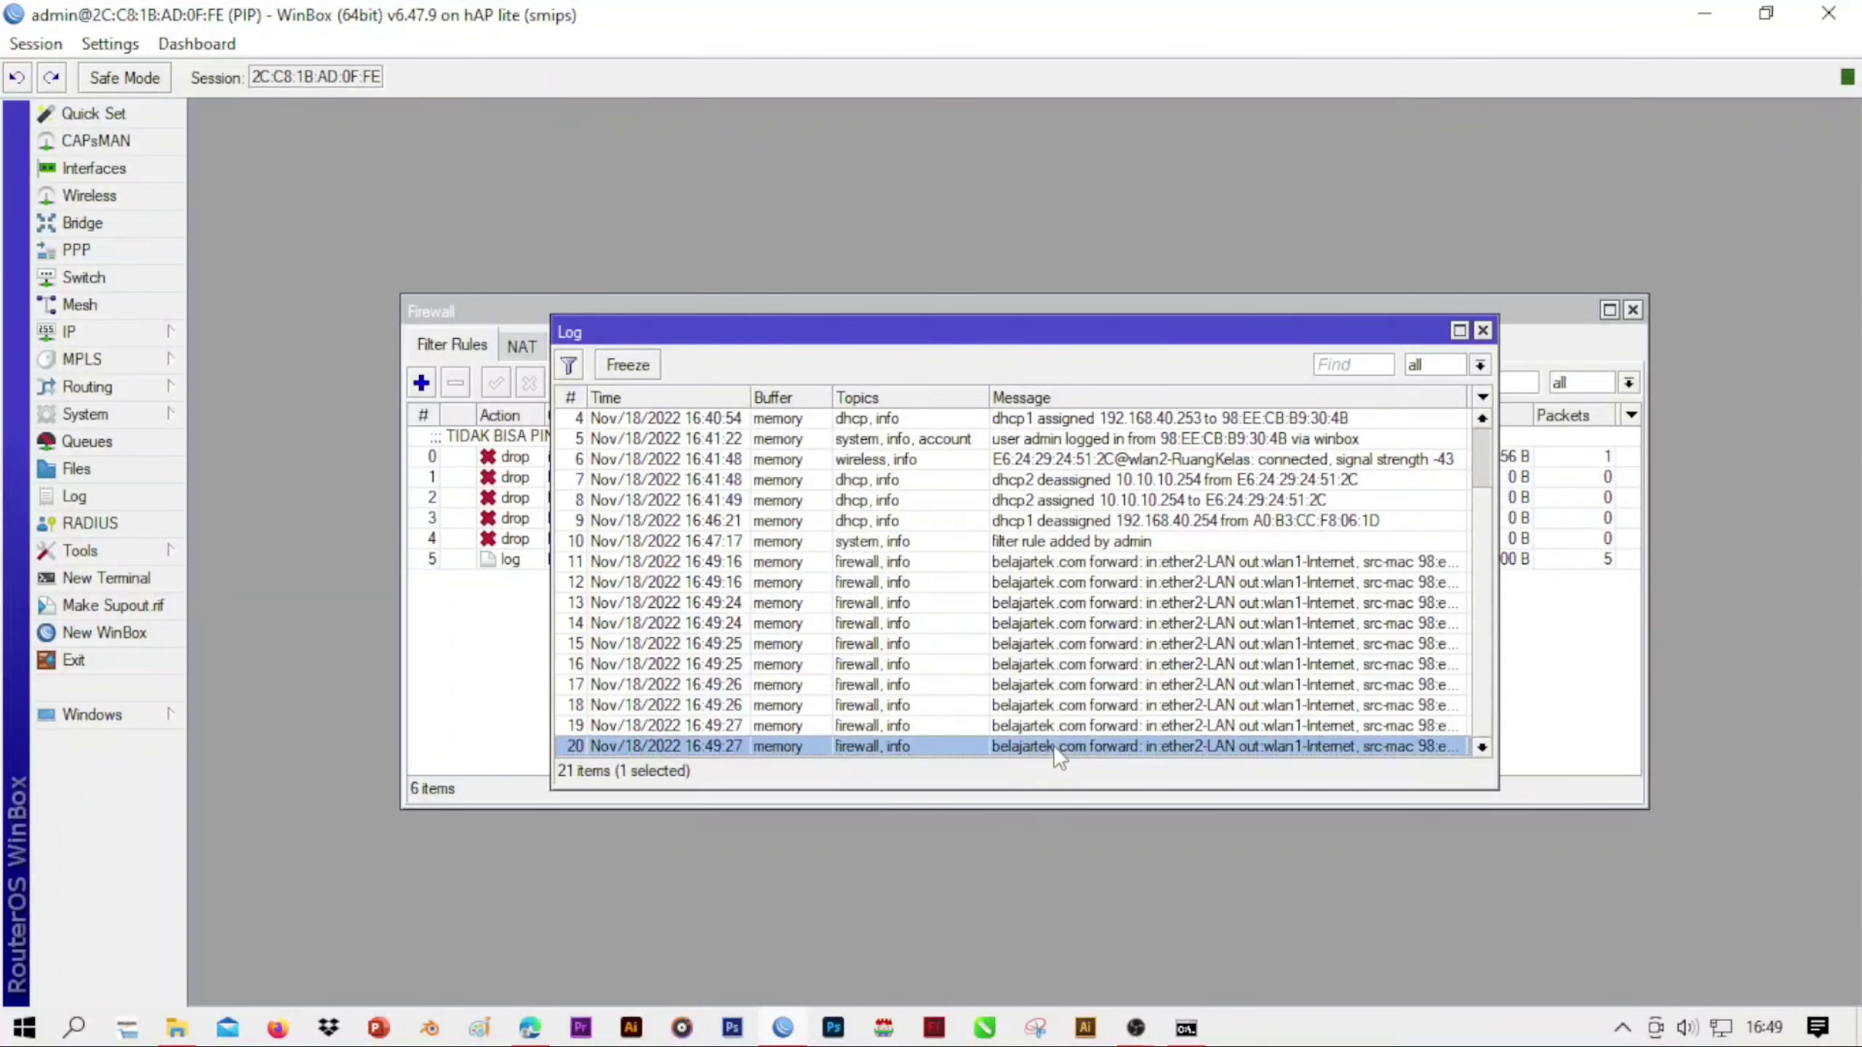
pyautogui.doubleClick(1300, 744)
pyautogui.click(962, 766)
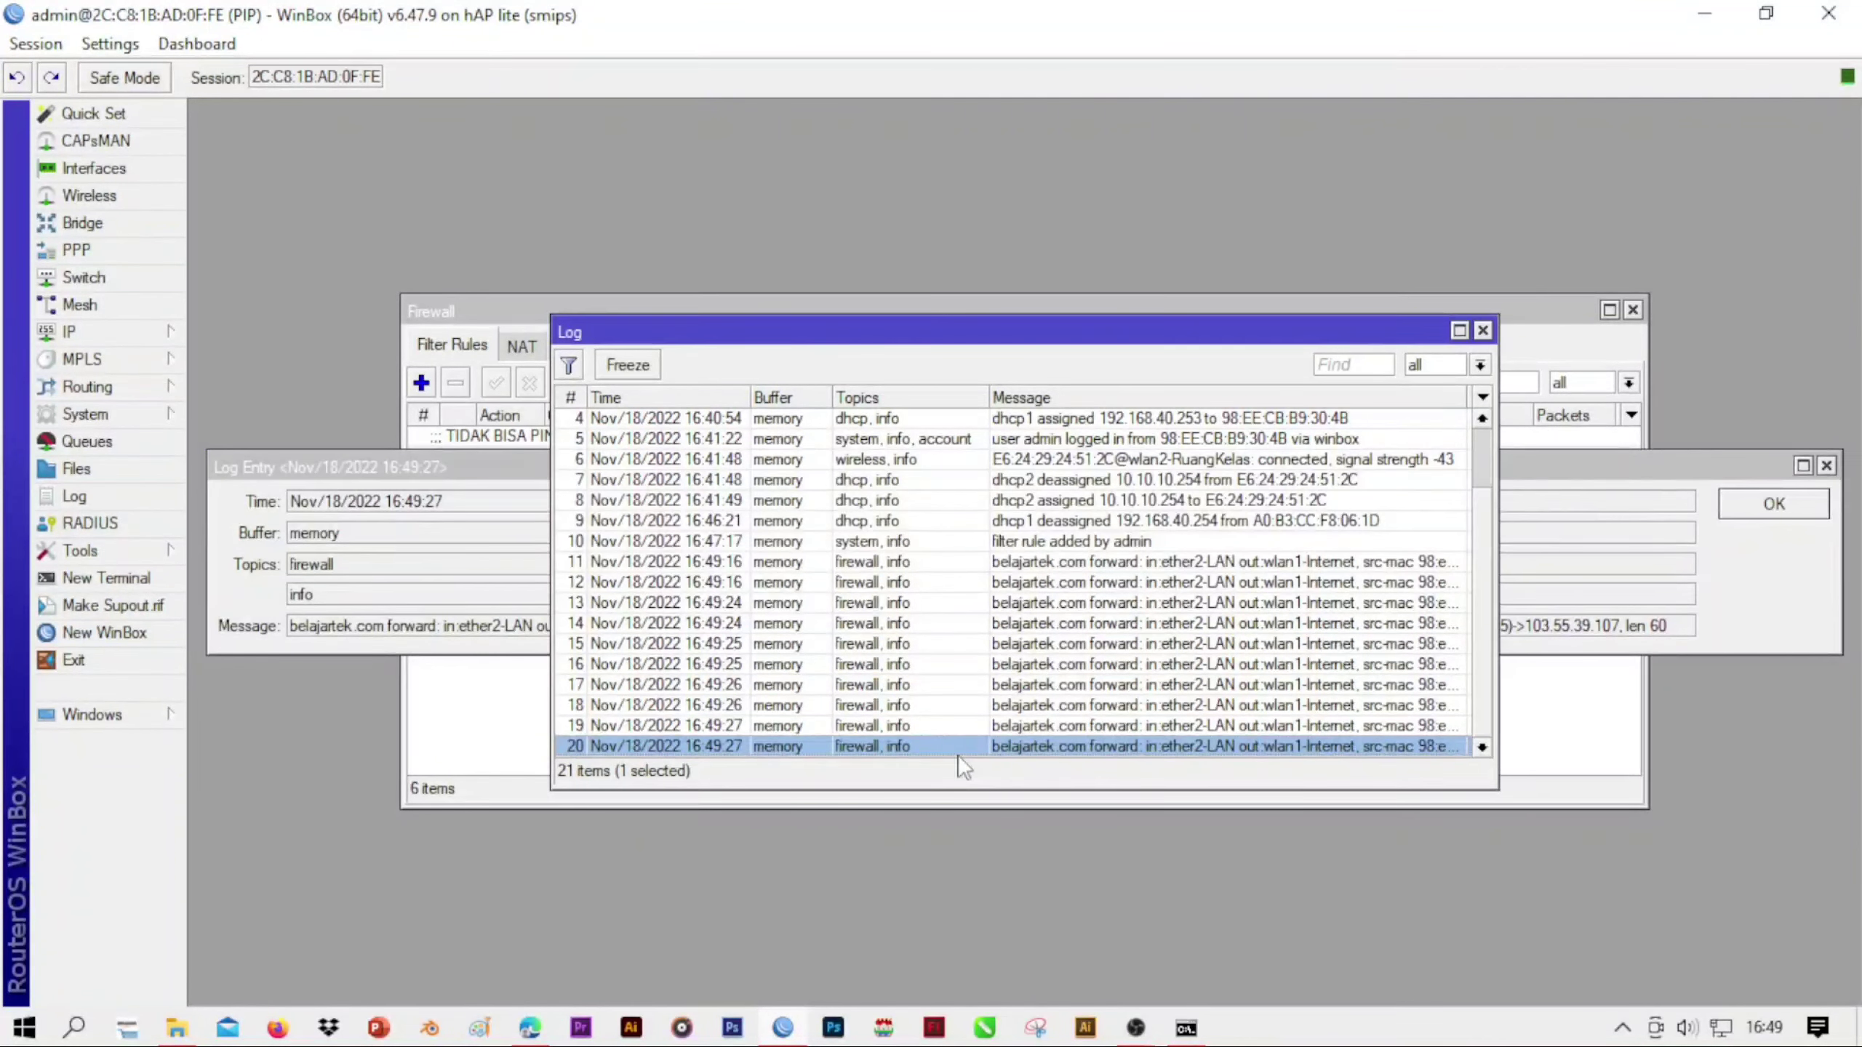
# Open the firewall's log rule to check its action settings against the router log, and close the log
pyautogui.click(484, 753)
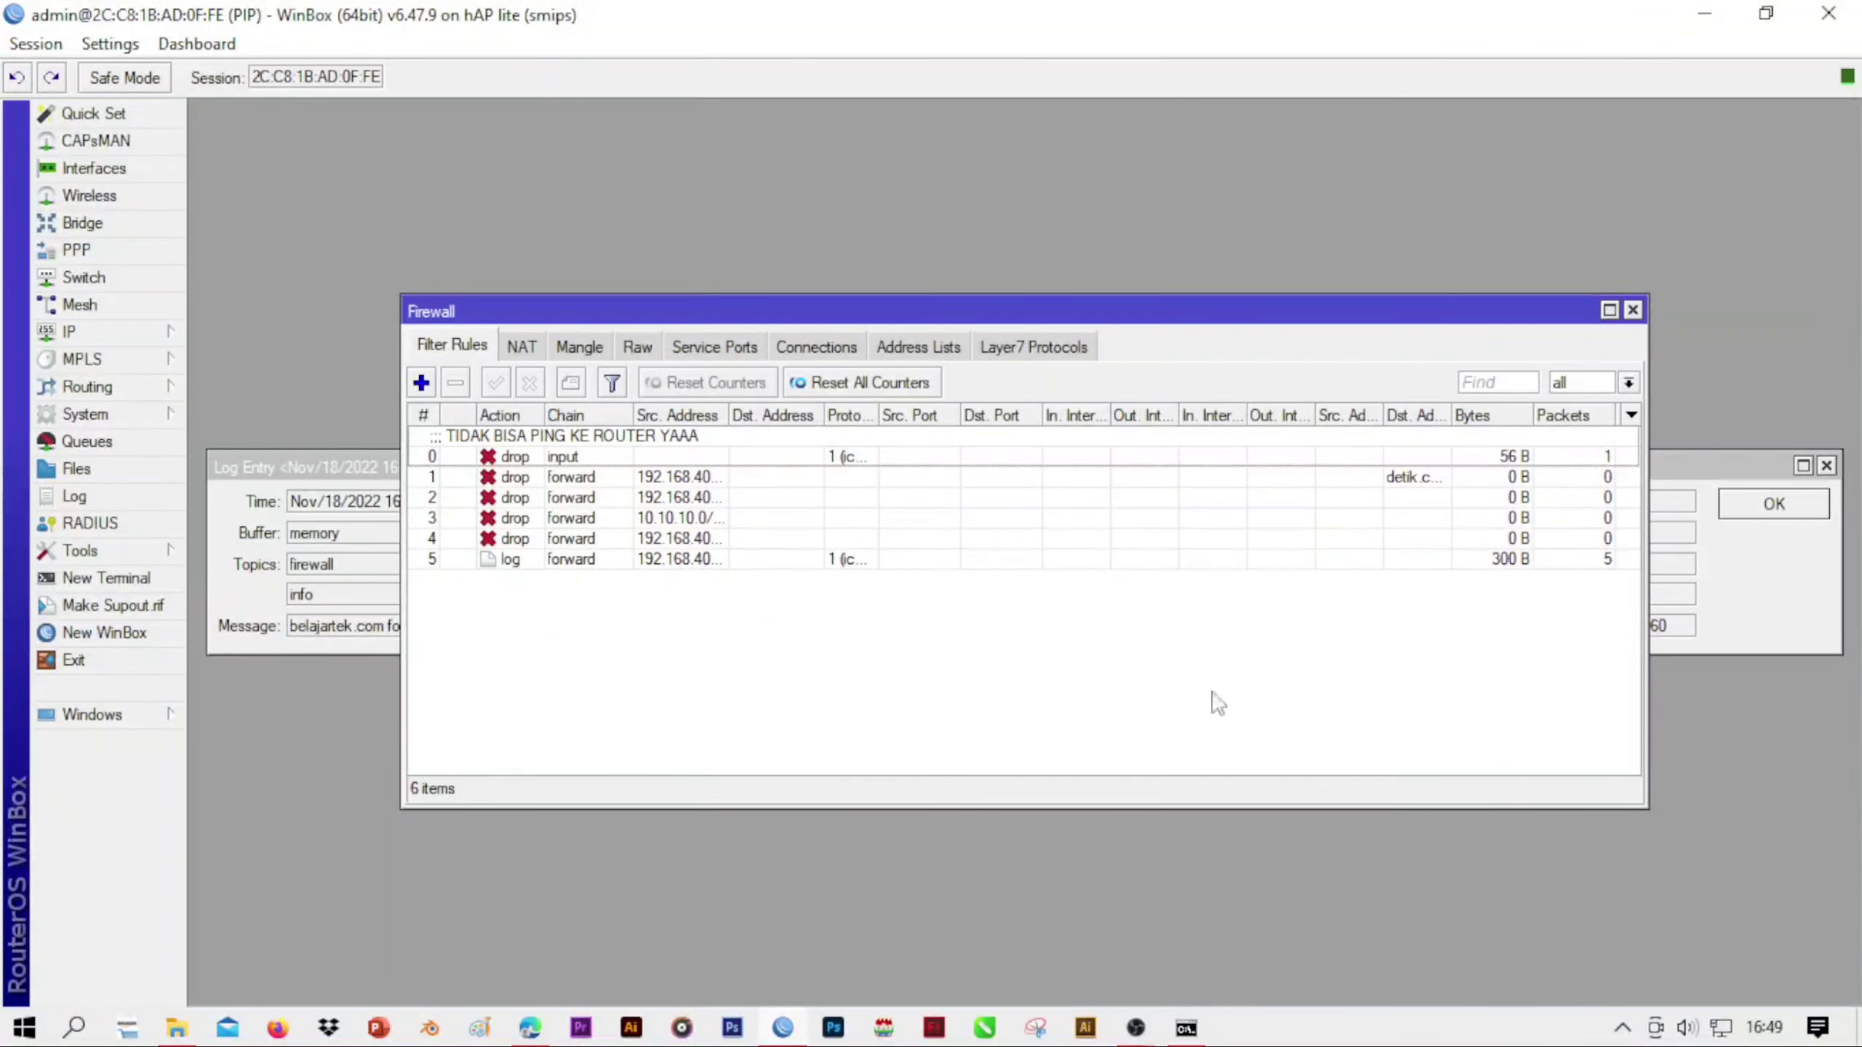
pyautogui.click(554, 562)
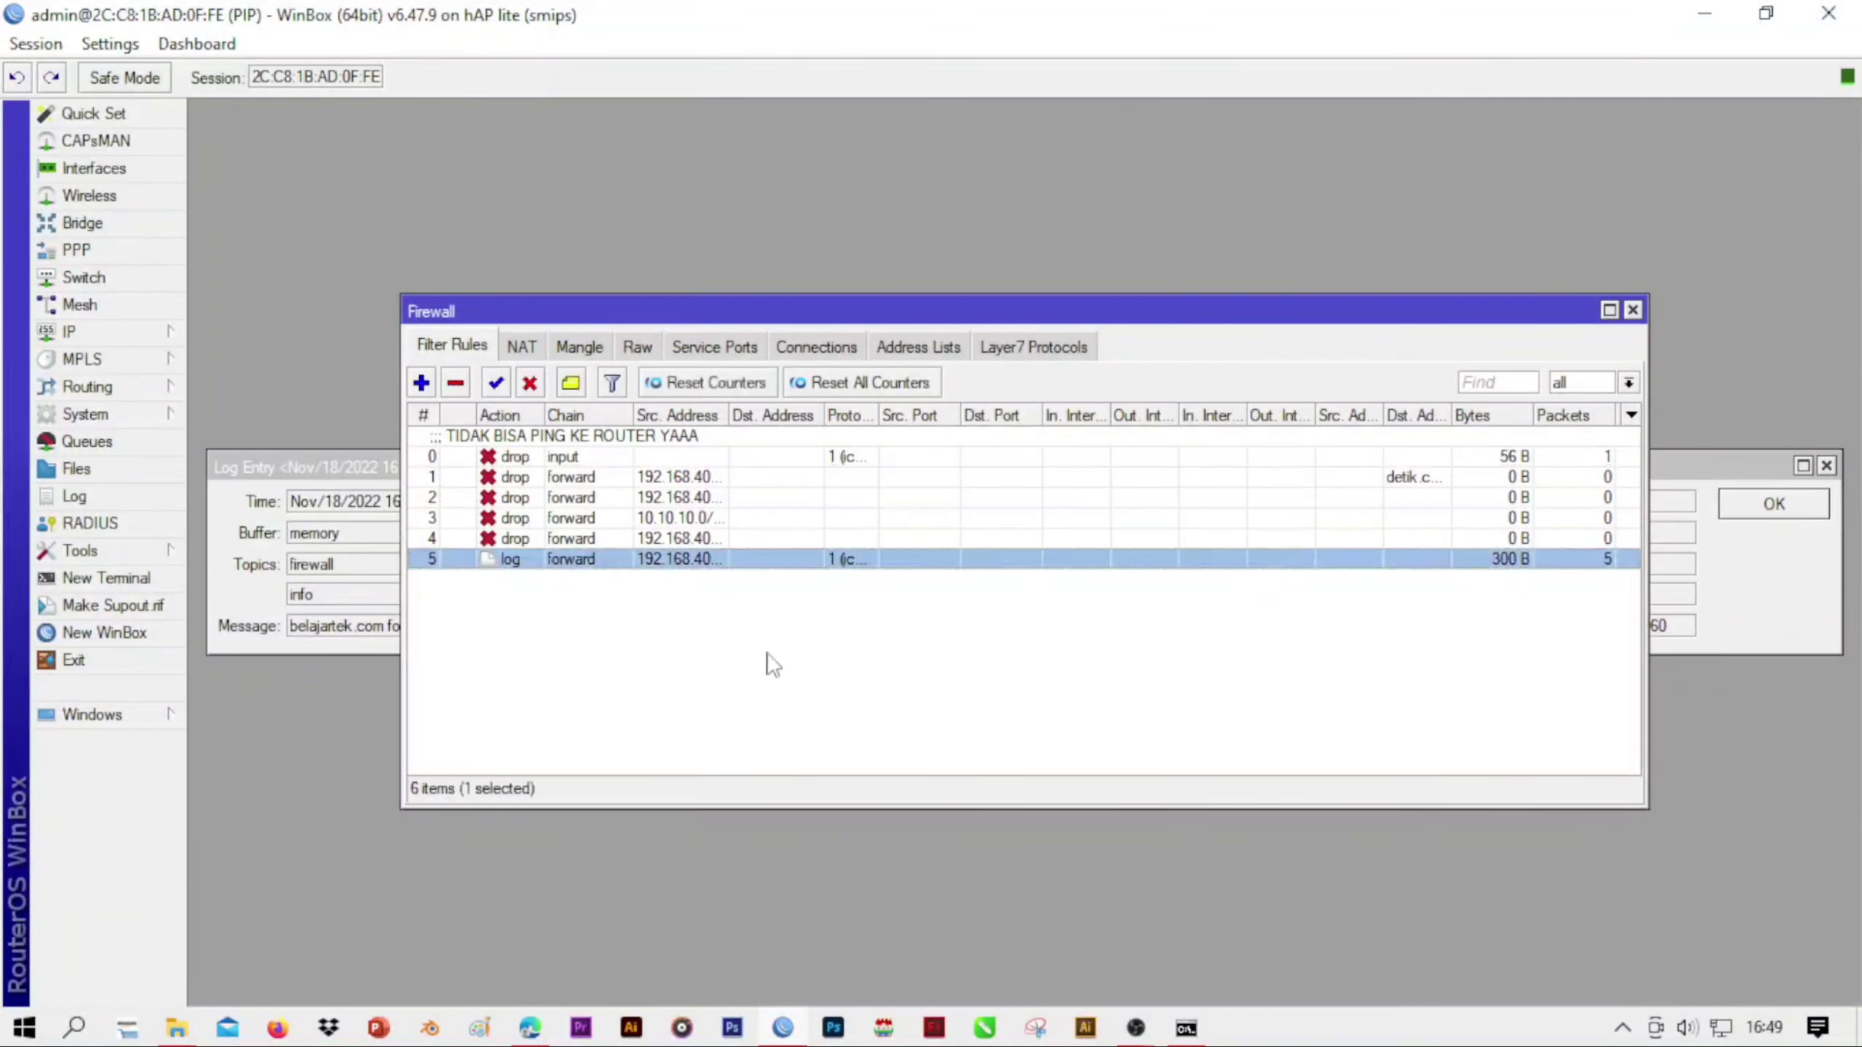
pyautogui.click(522, 579)
pyautogui.doubleClick(532, 558)
pyautogui.click(460, 799)
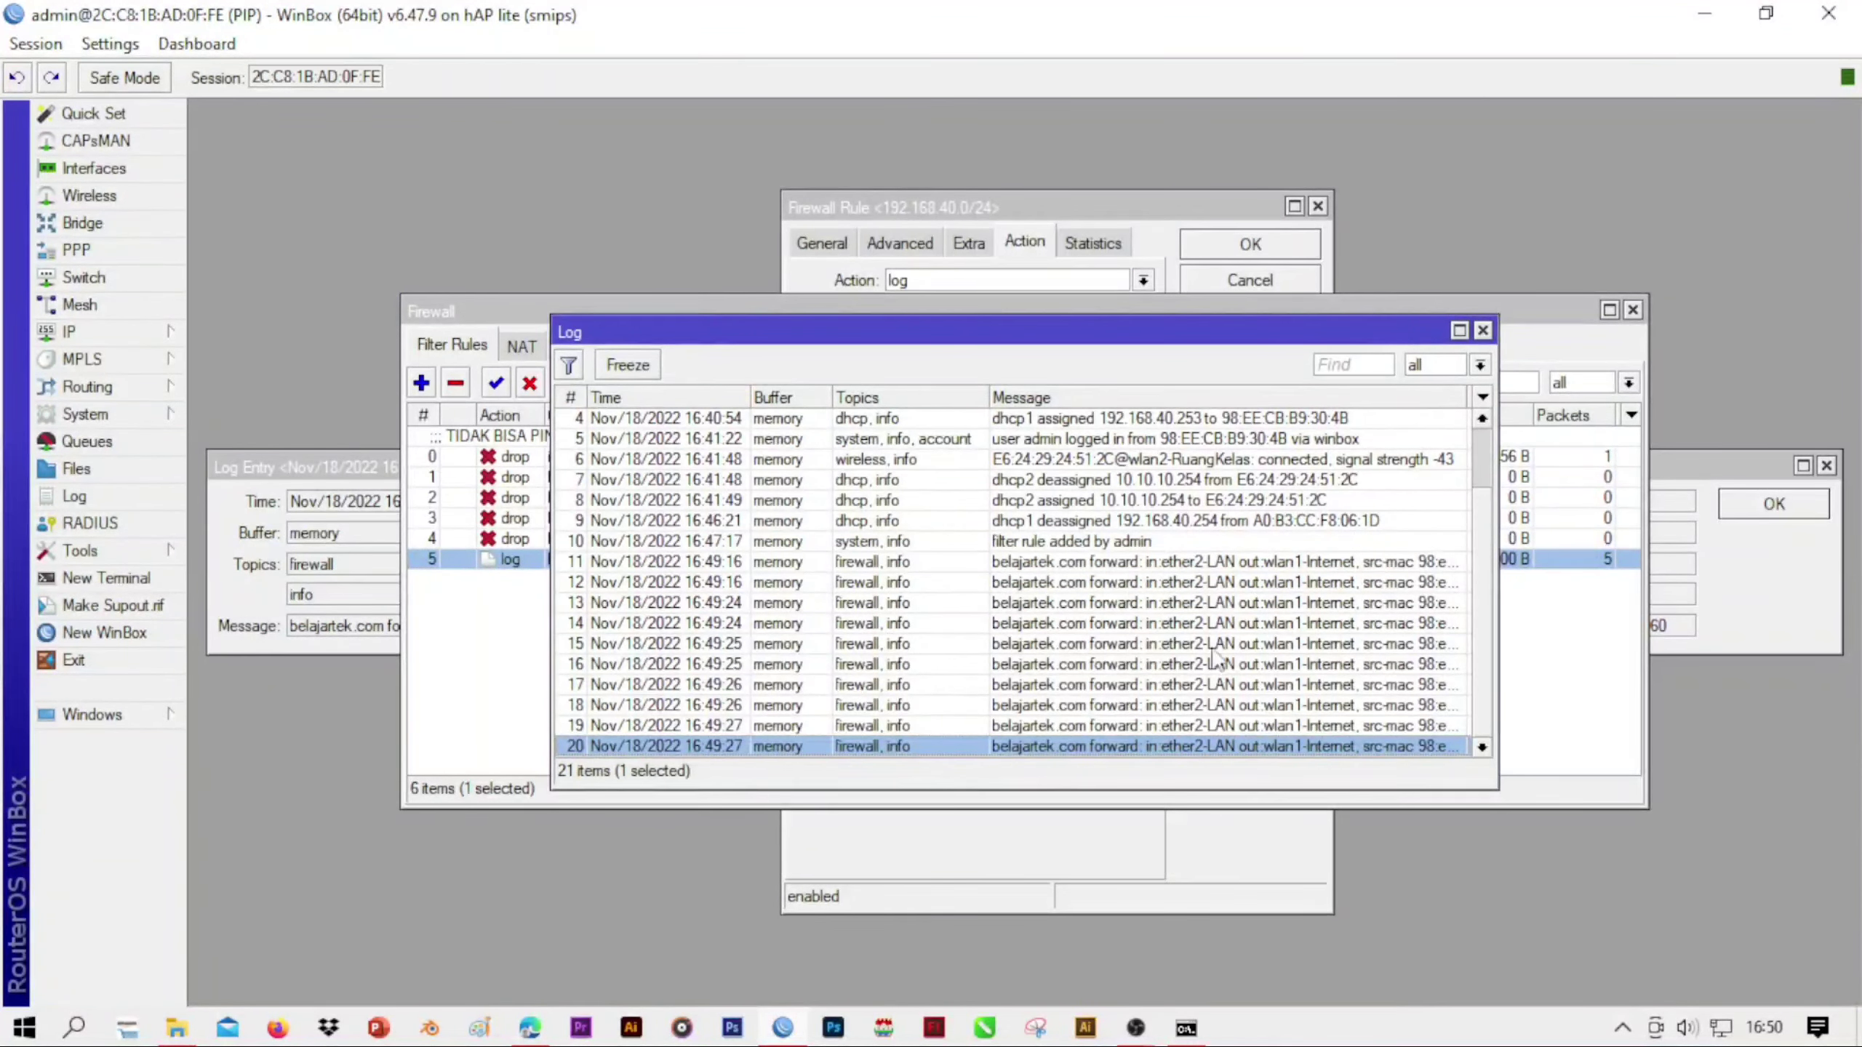
pyautogui.click(1482, 330)
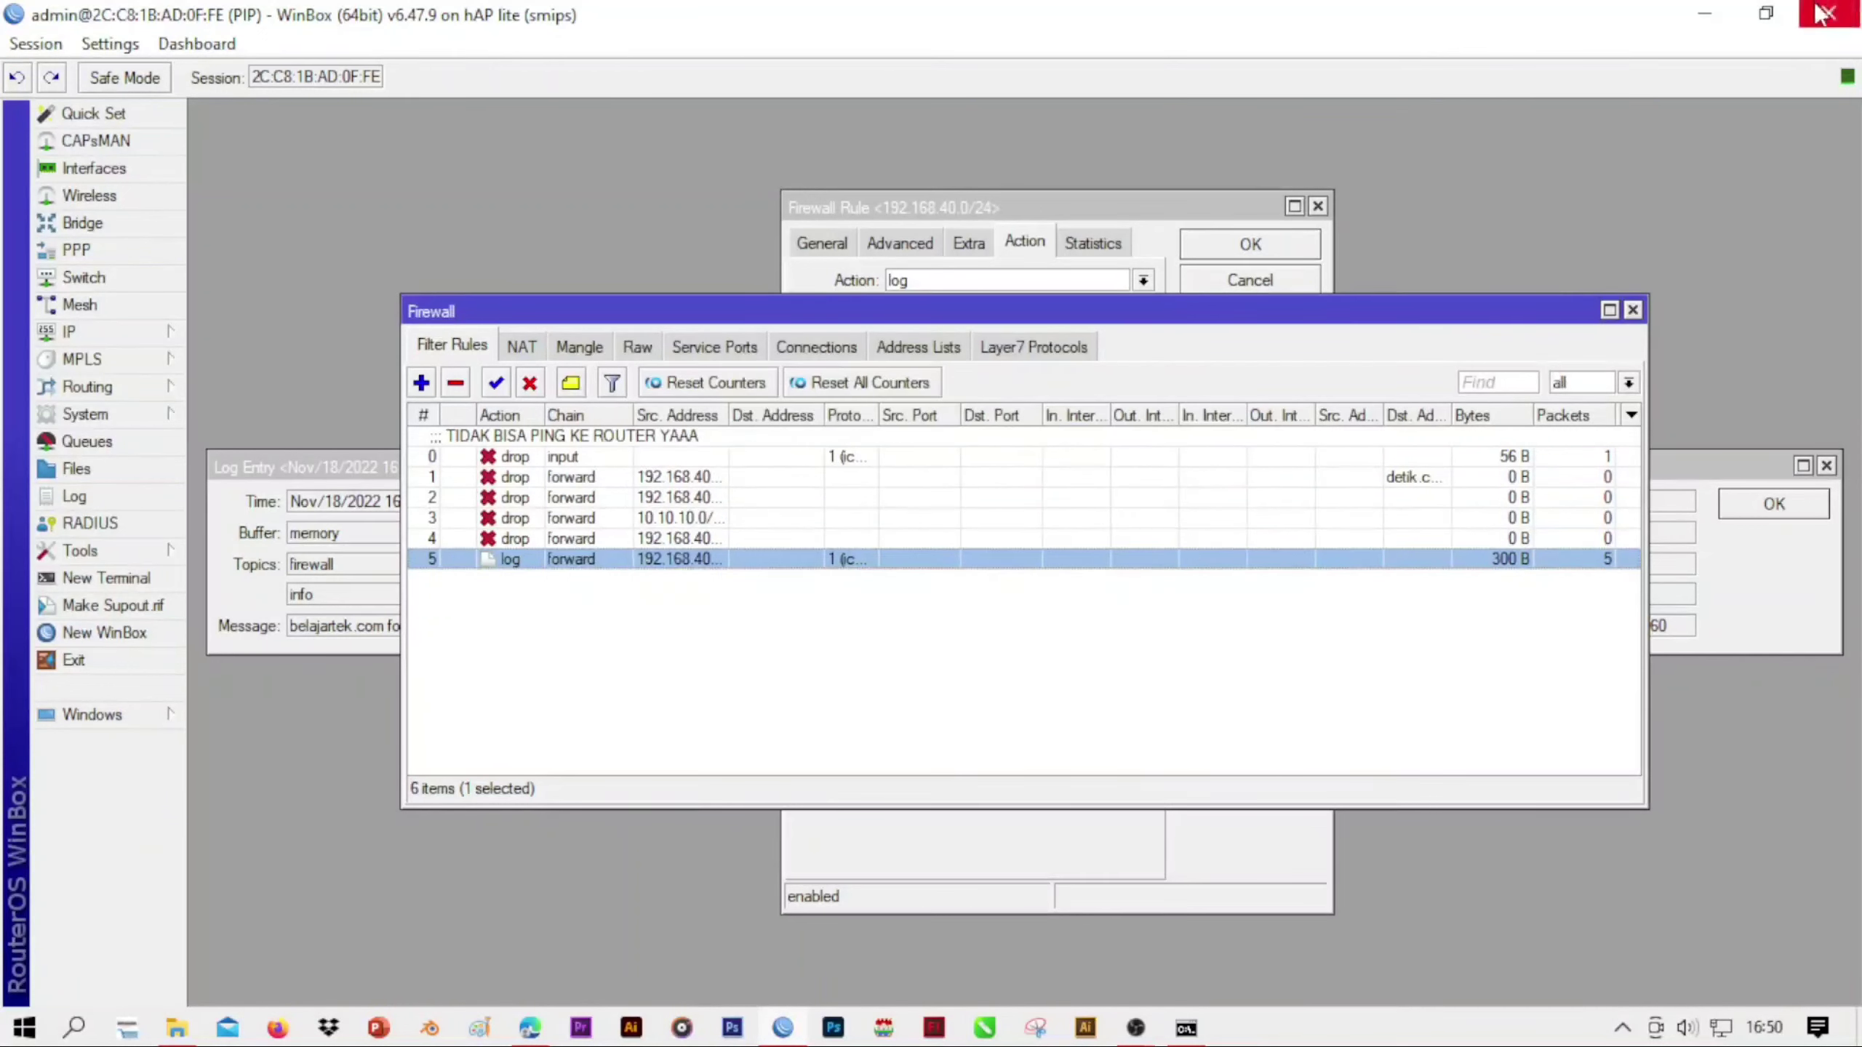
pyautogui.moveTo(1177, 1031)
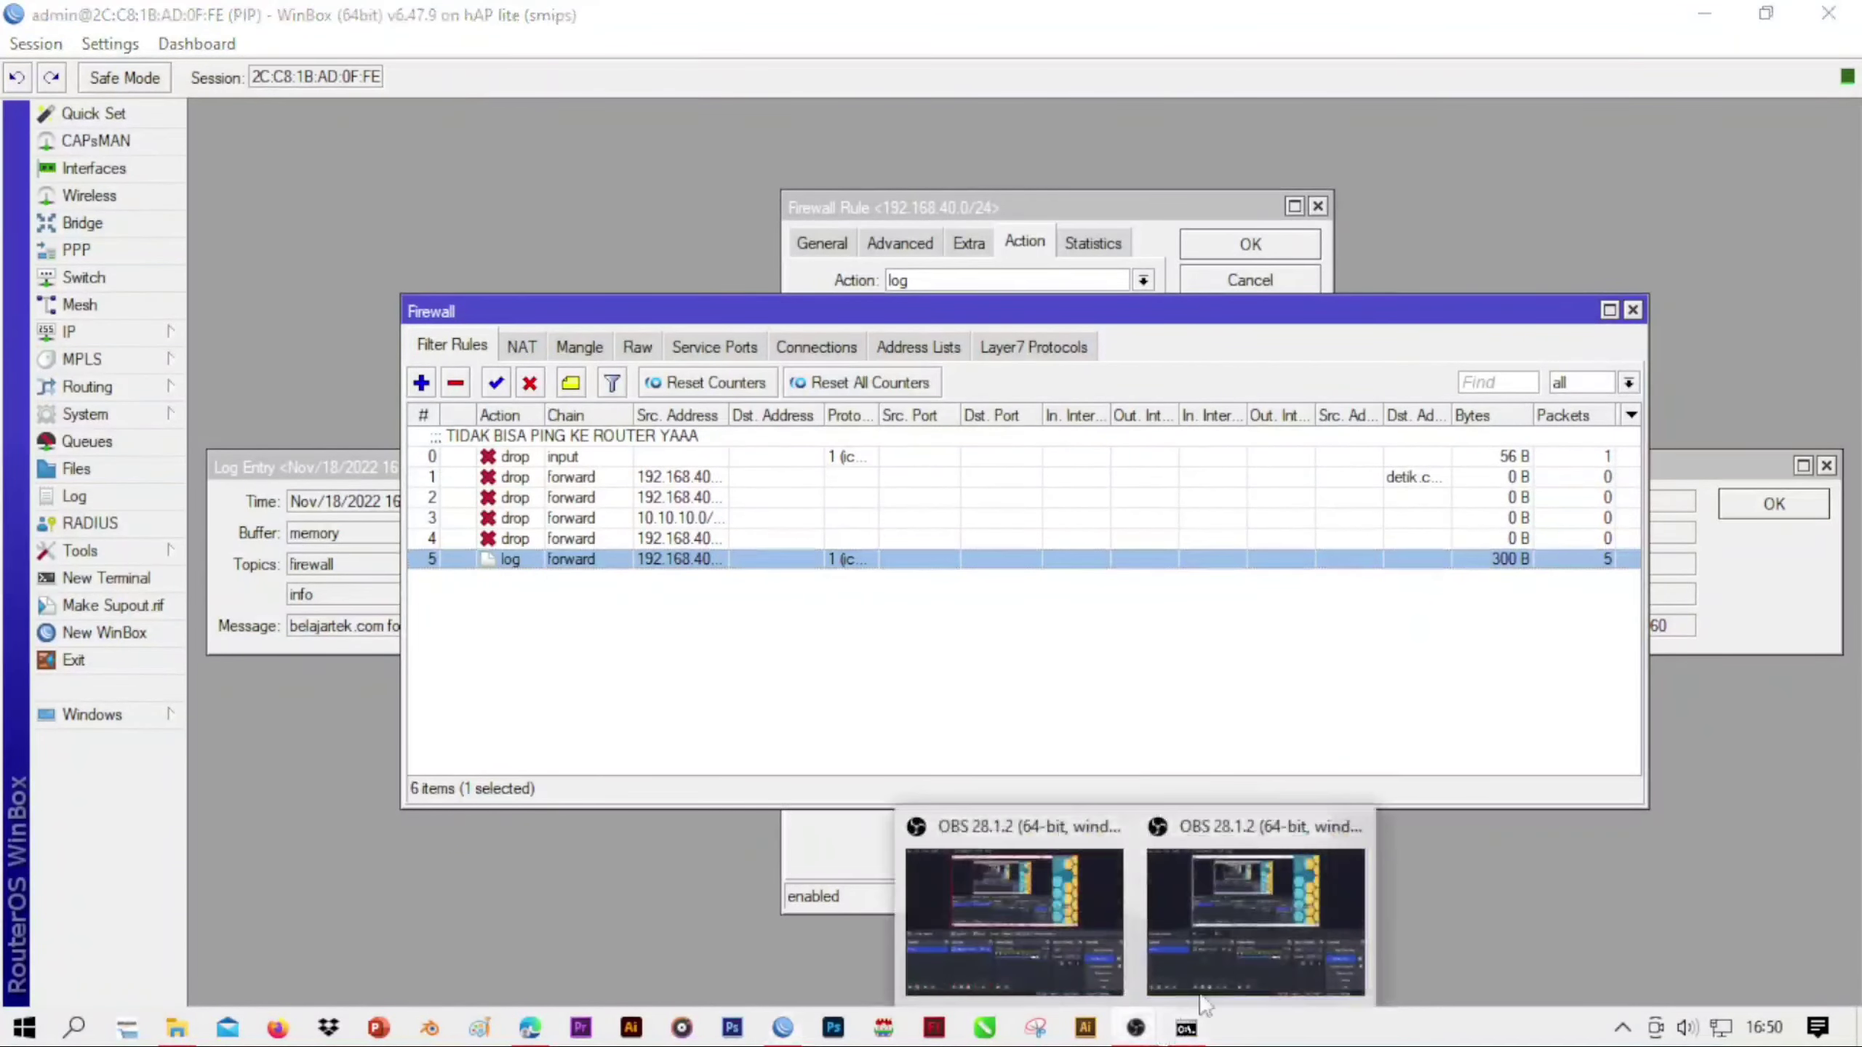
pyautogui.click(1364, 943)
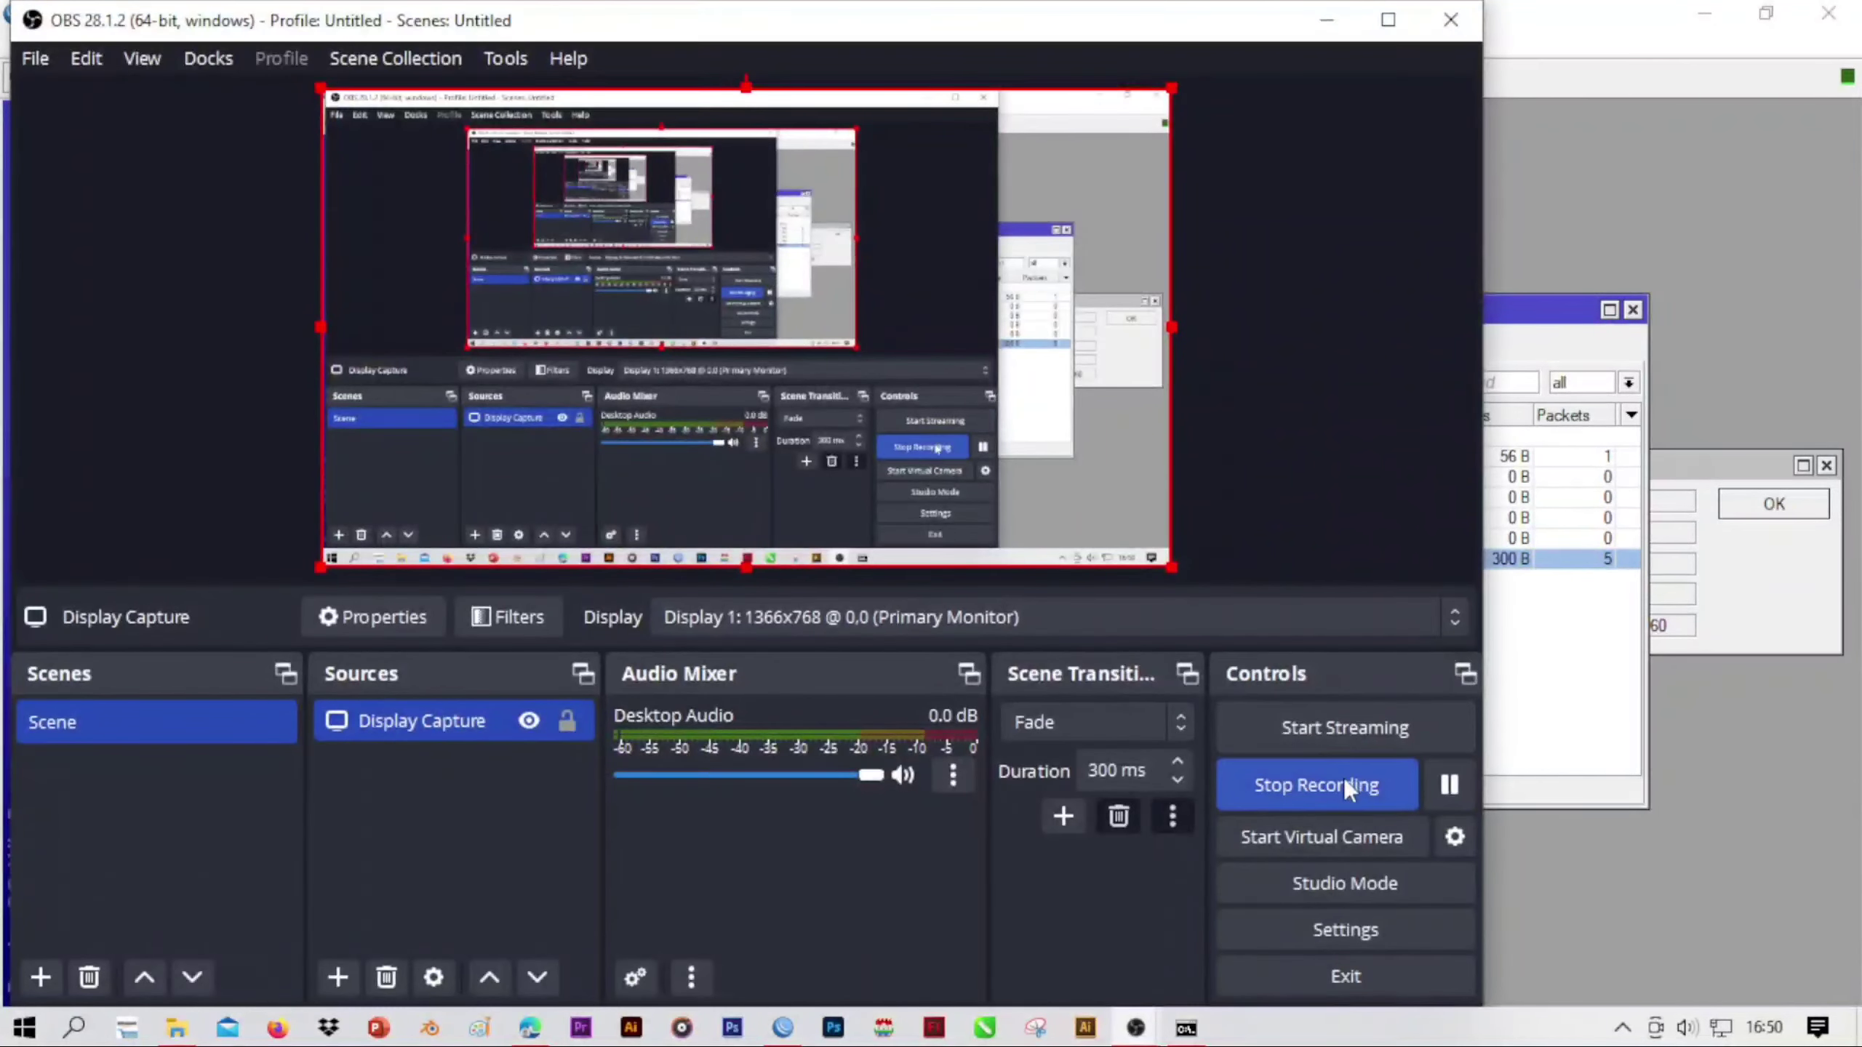